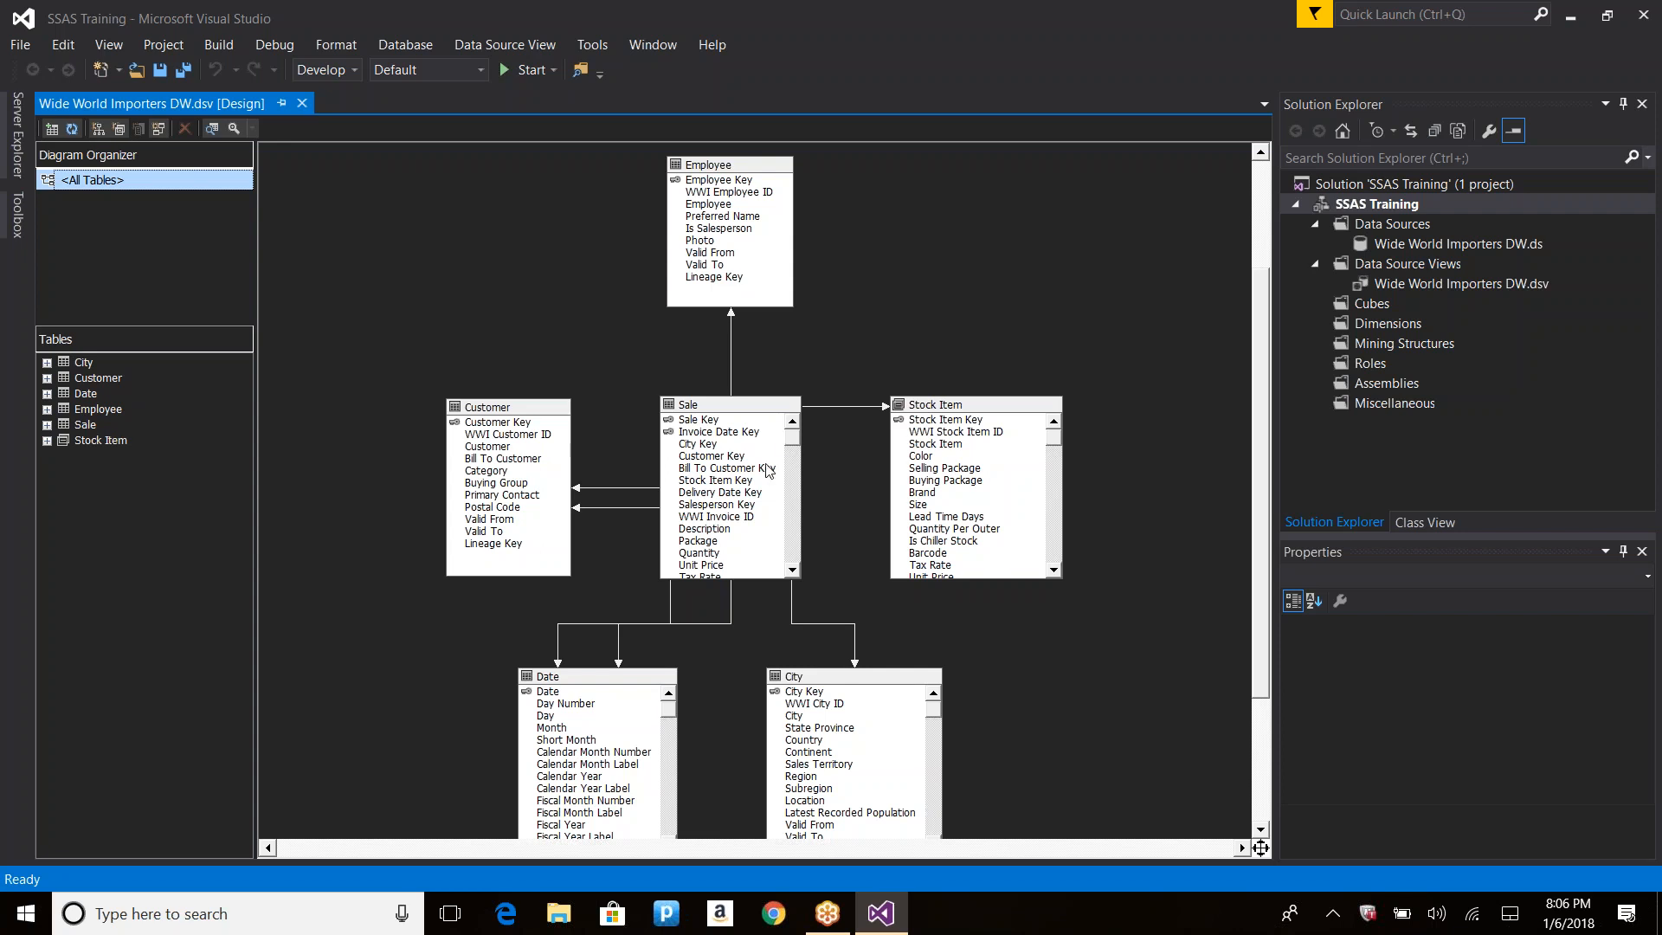
Step: Examine the Description column of the Sale table and the Color, Tax Rate and Unit Price columns of the Stock Item table
left_click(708, 541)
left_click(706, 529)
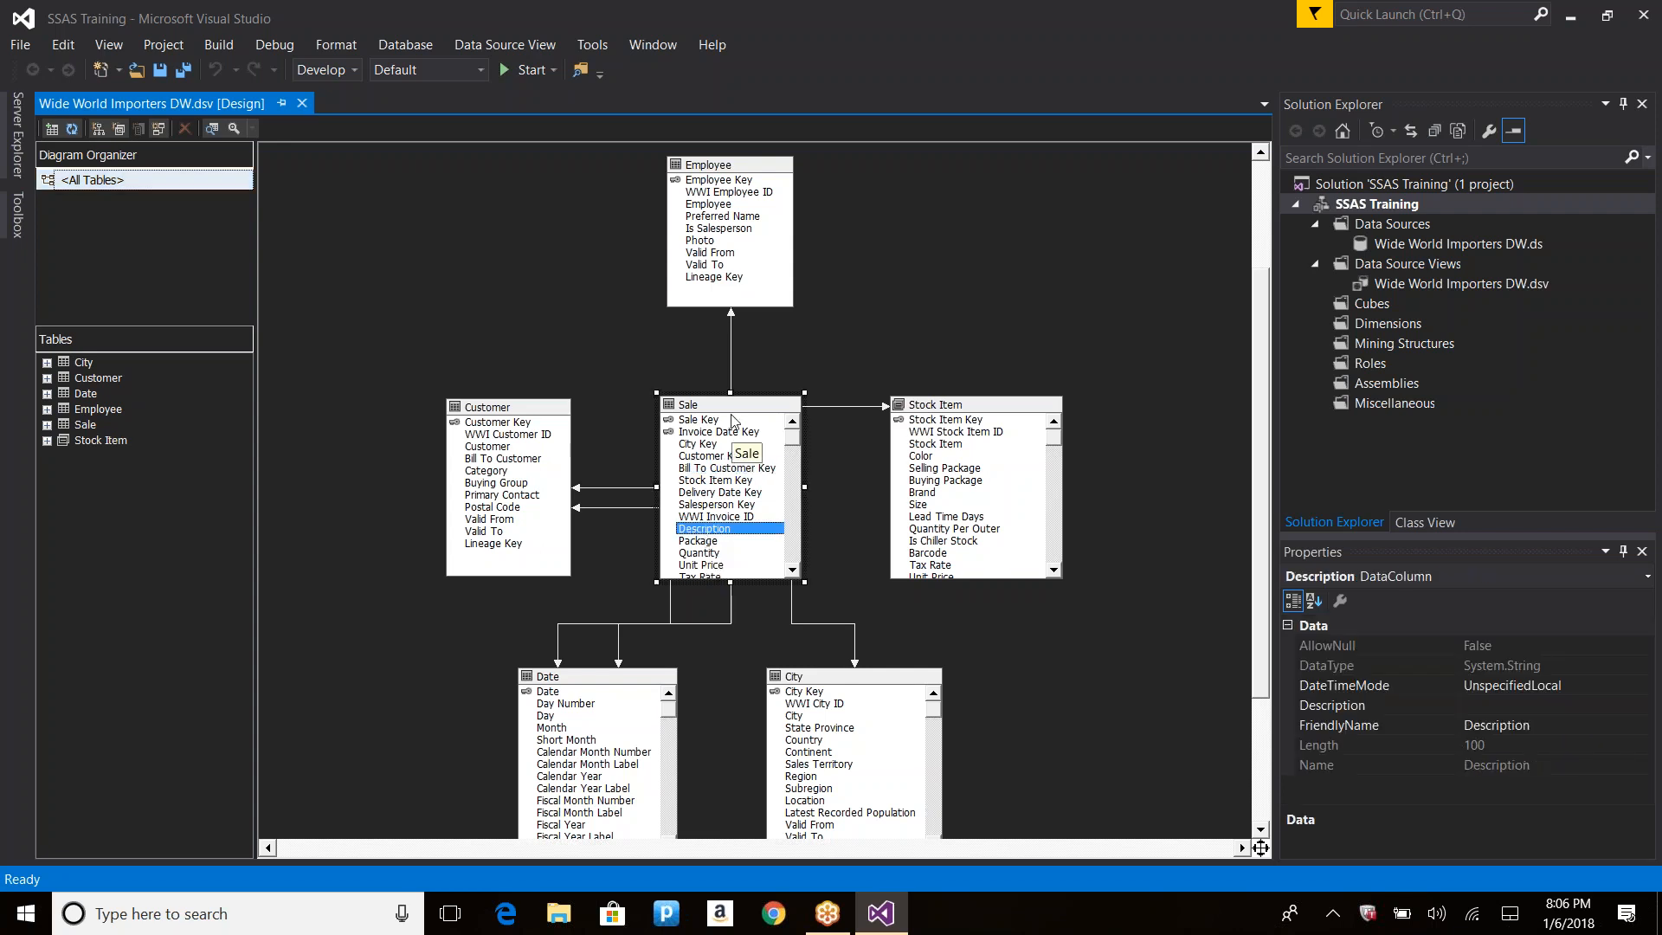
left_click(734, 415)
left_click(712, 530)
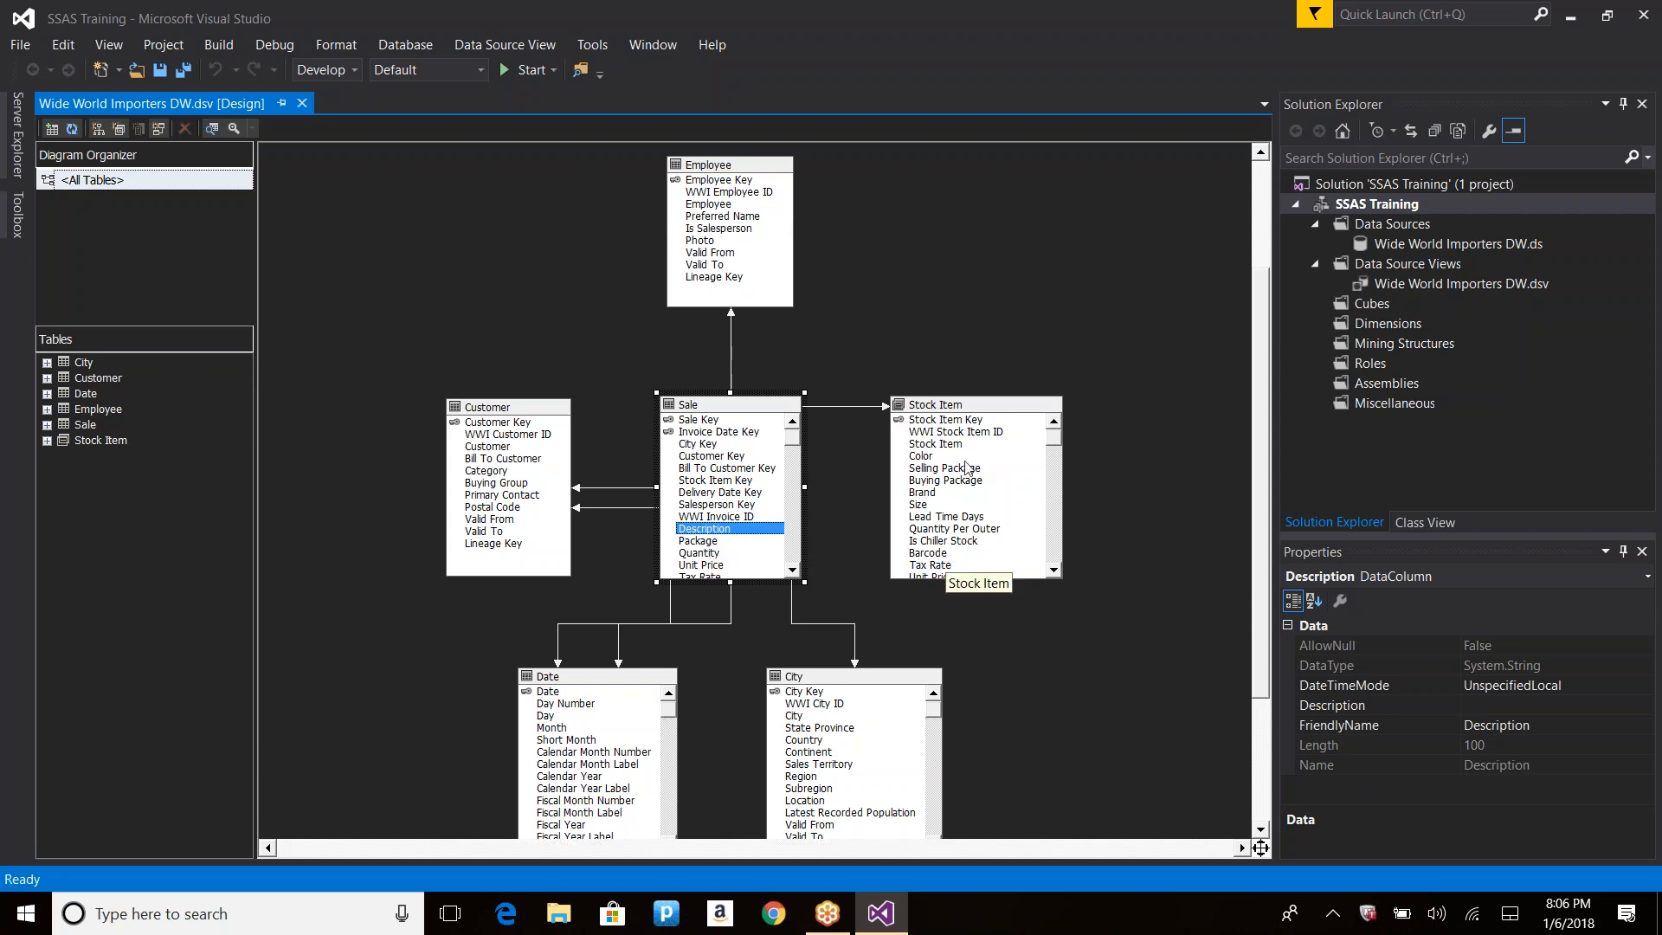
left_click(964, 457)
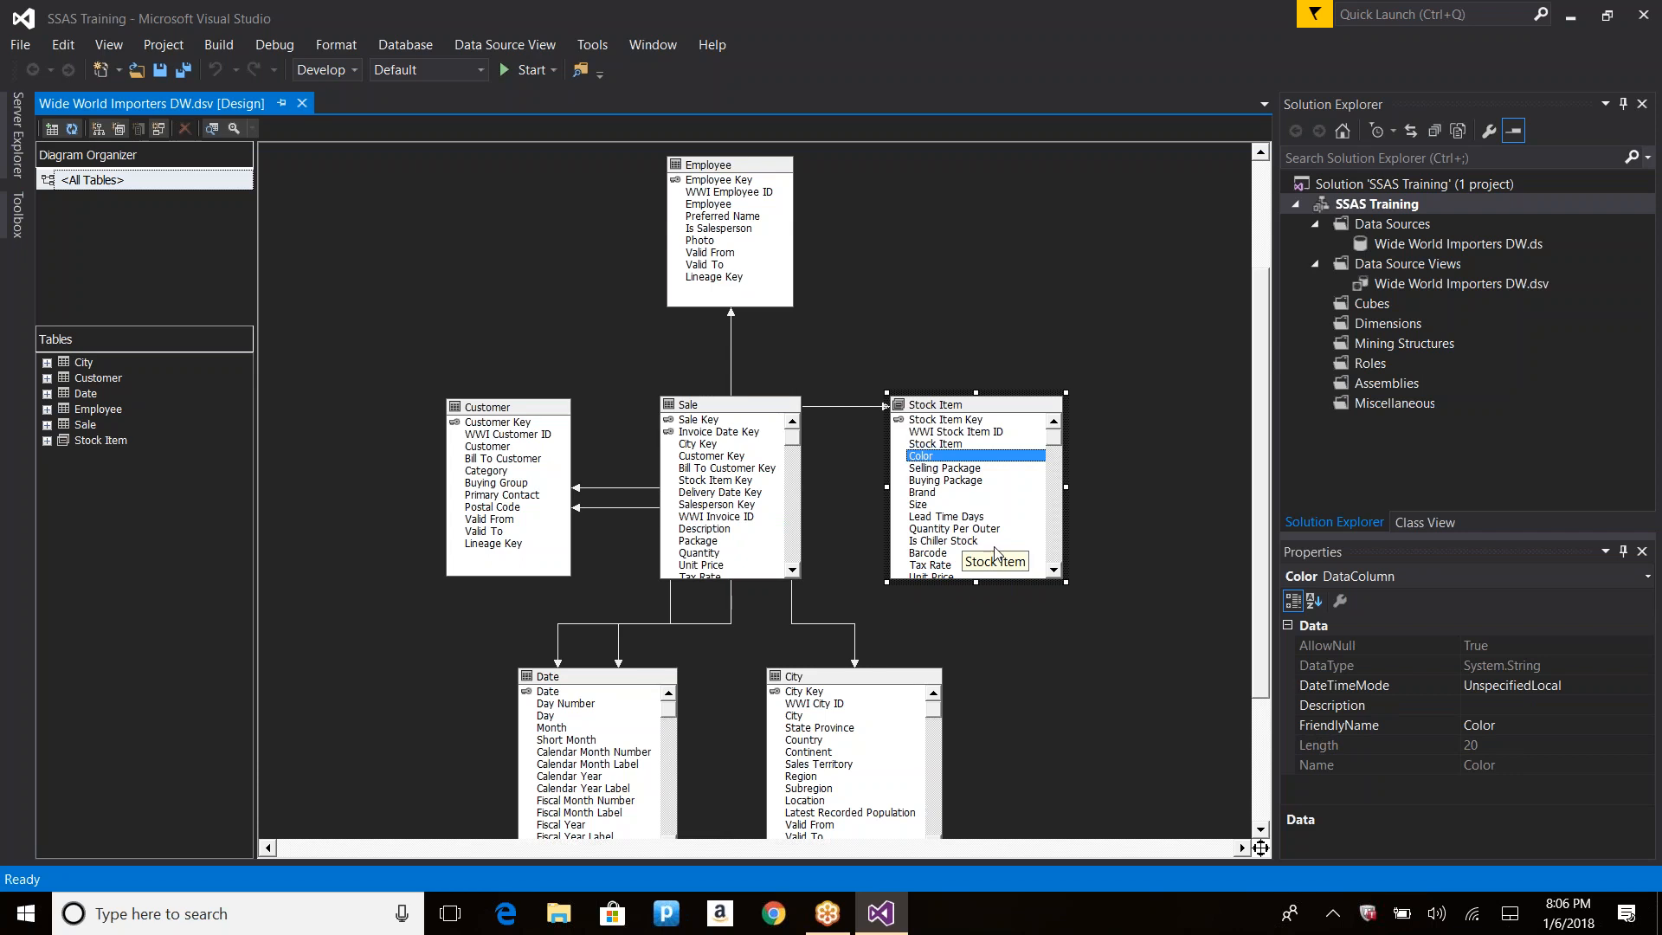
left_click(940, 566)
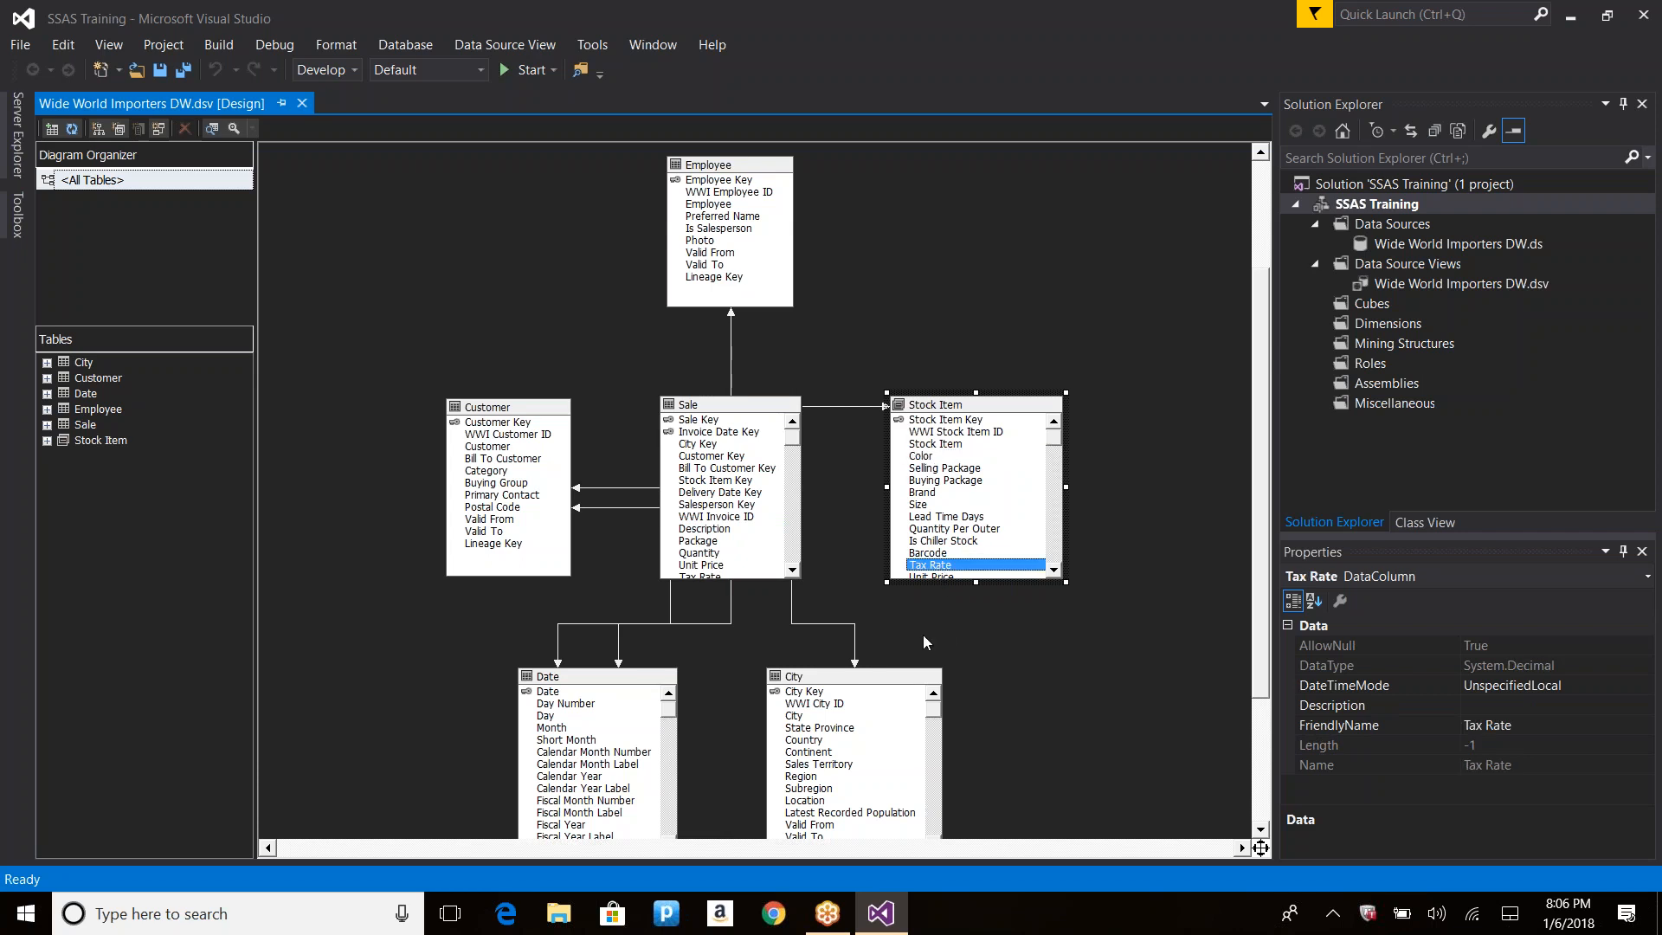
left_click(938, 576)
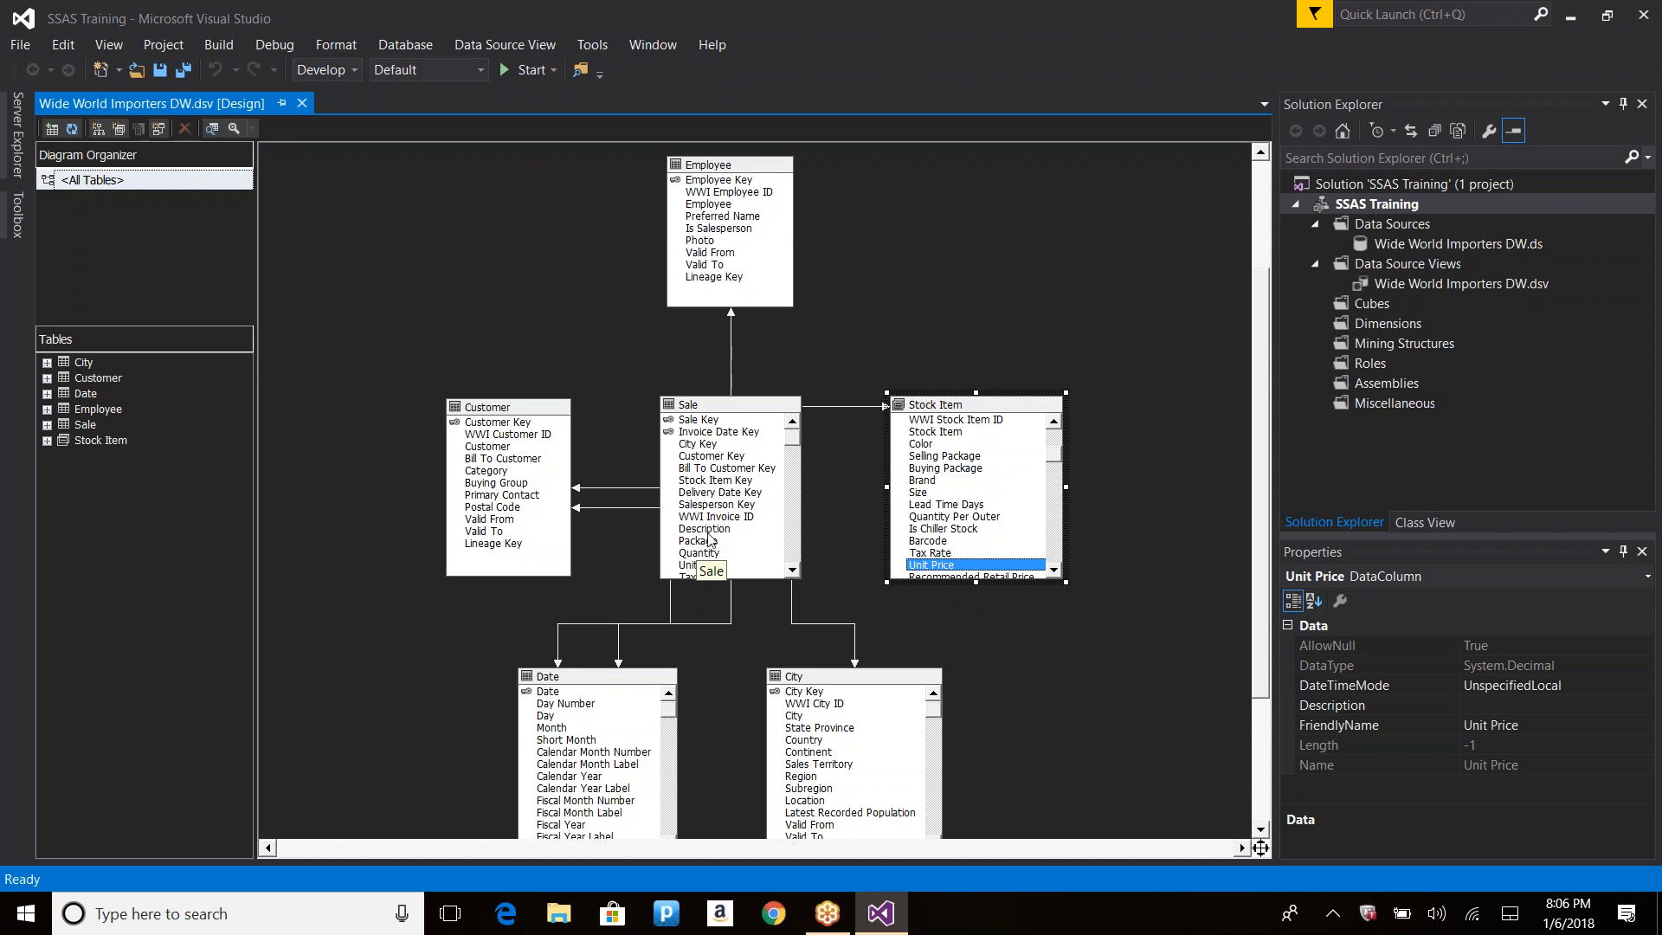
left_click(708, 529)
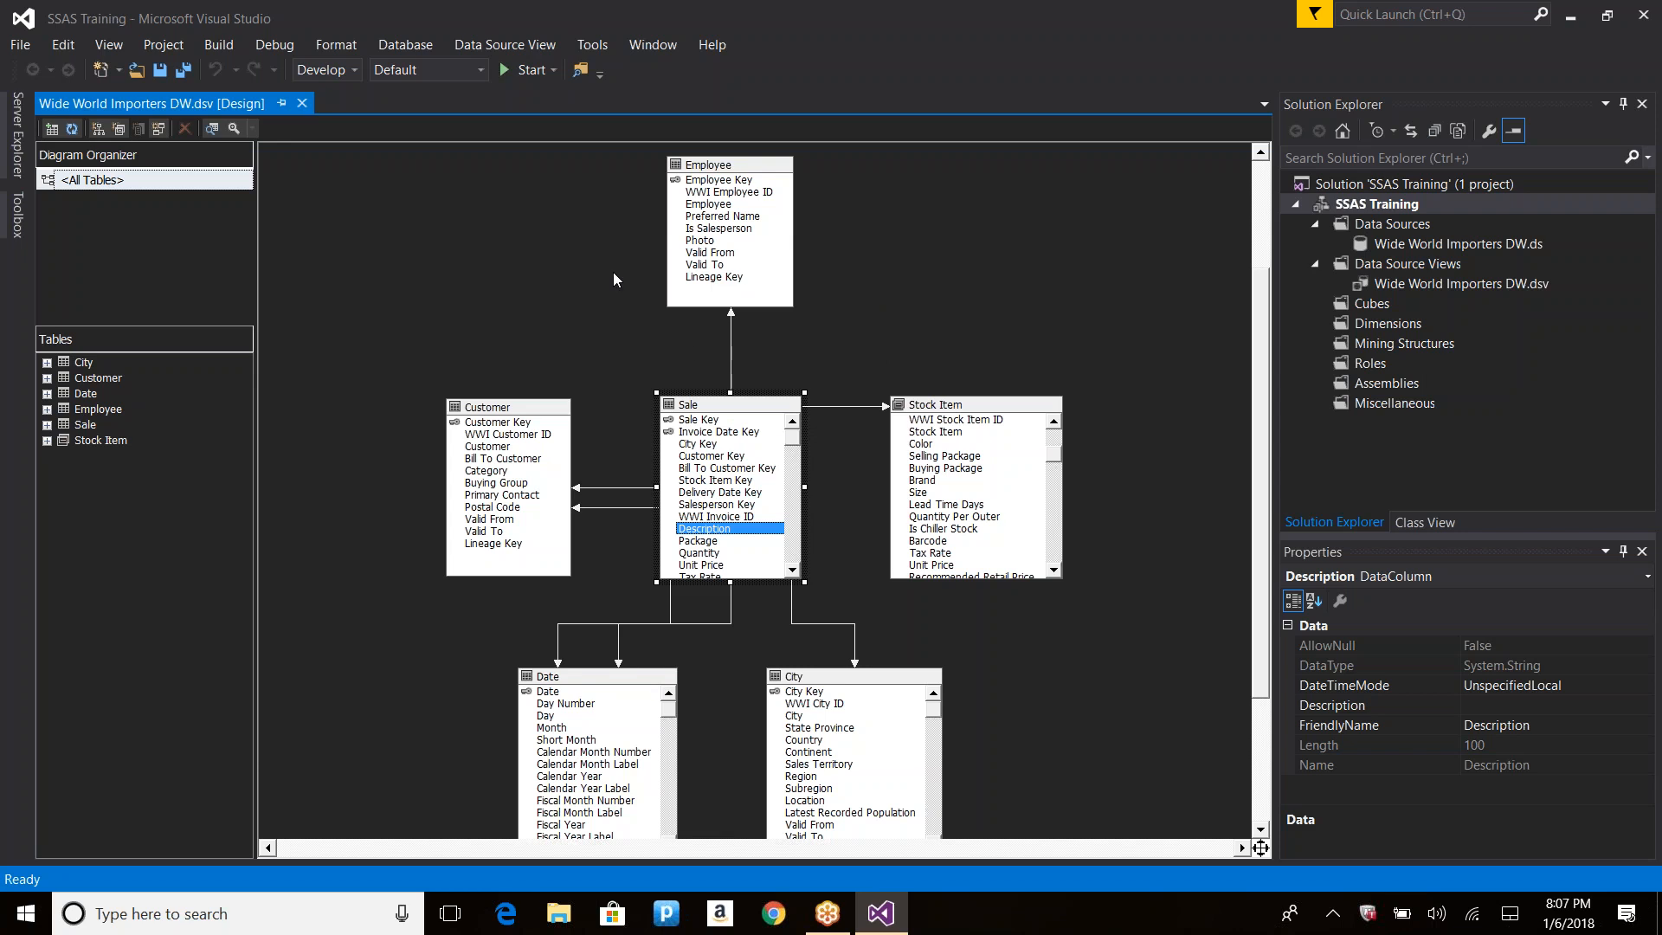
Step: Examine the Employee and Customer tables and the Sale table's columns, including Tax Rate and Profit, through to the end of its column list
left_click(717, 169)
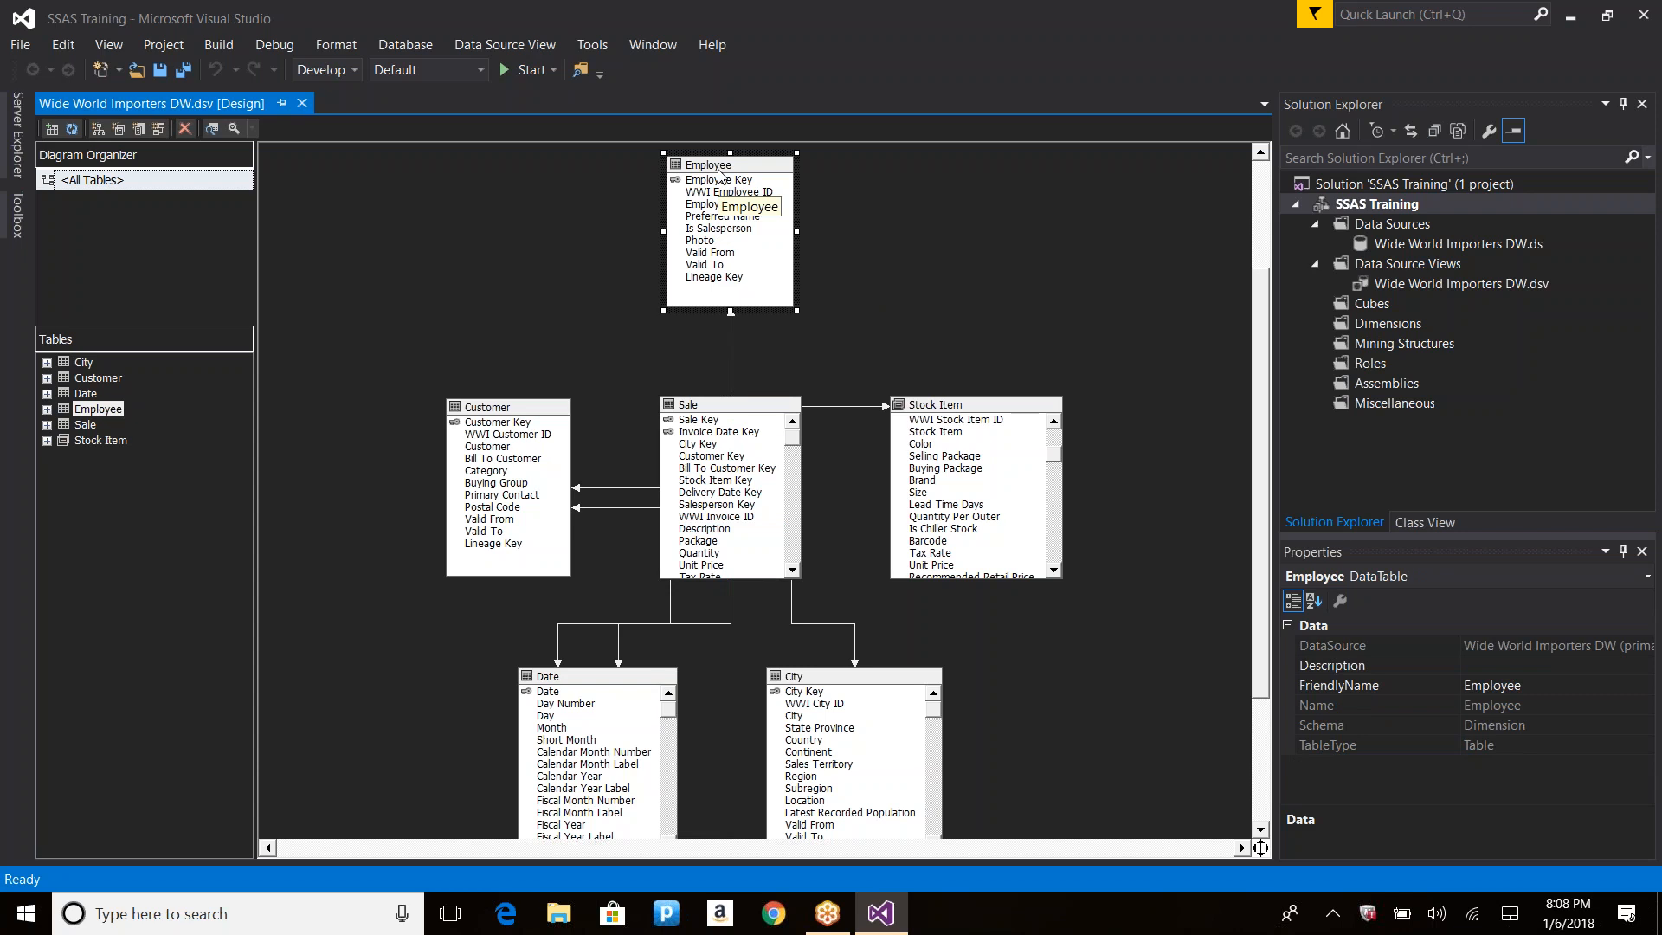
left_click(508, 408)
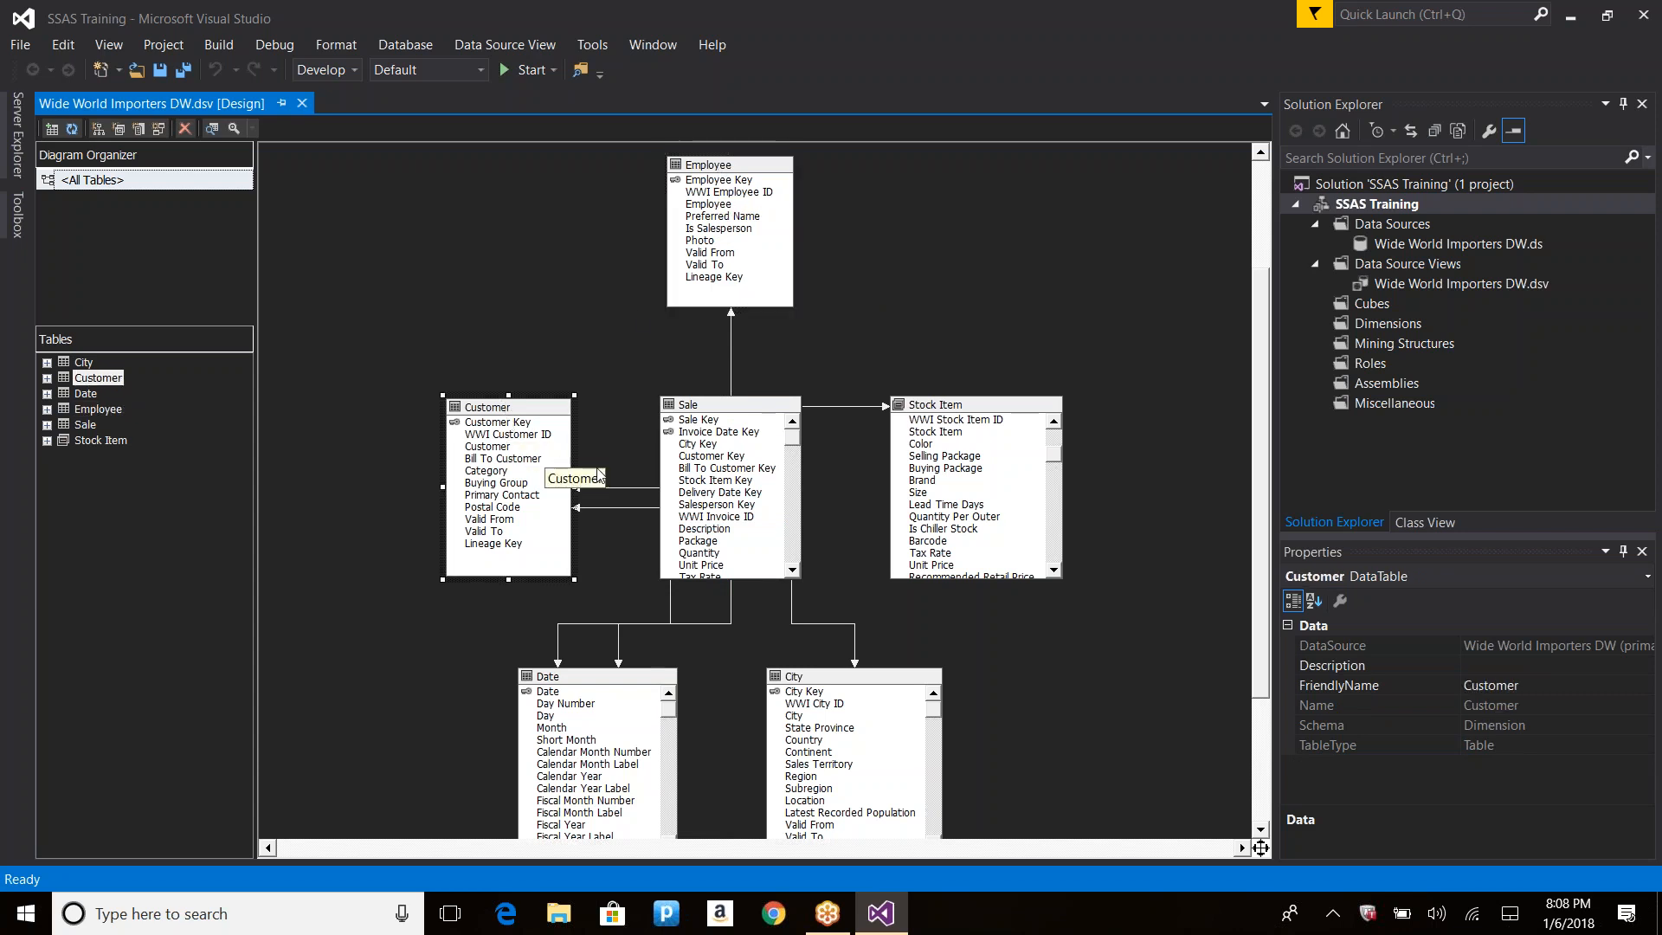
left_click(737, 418)
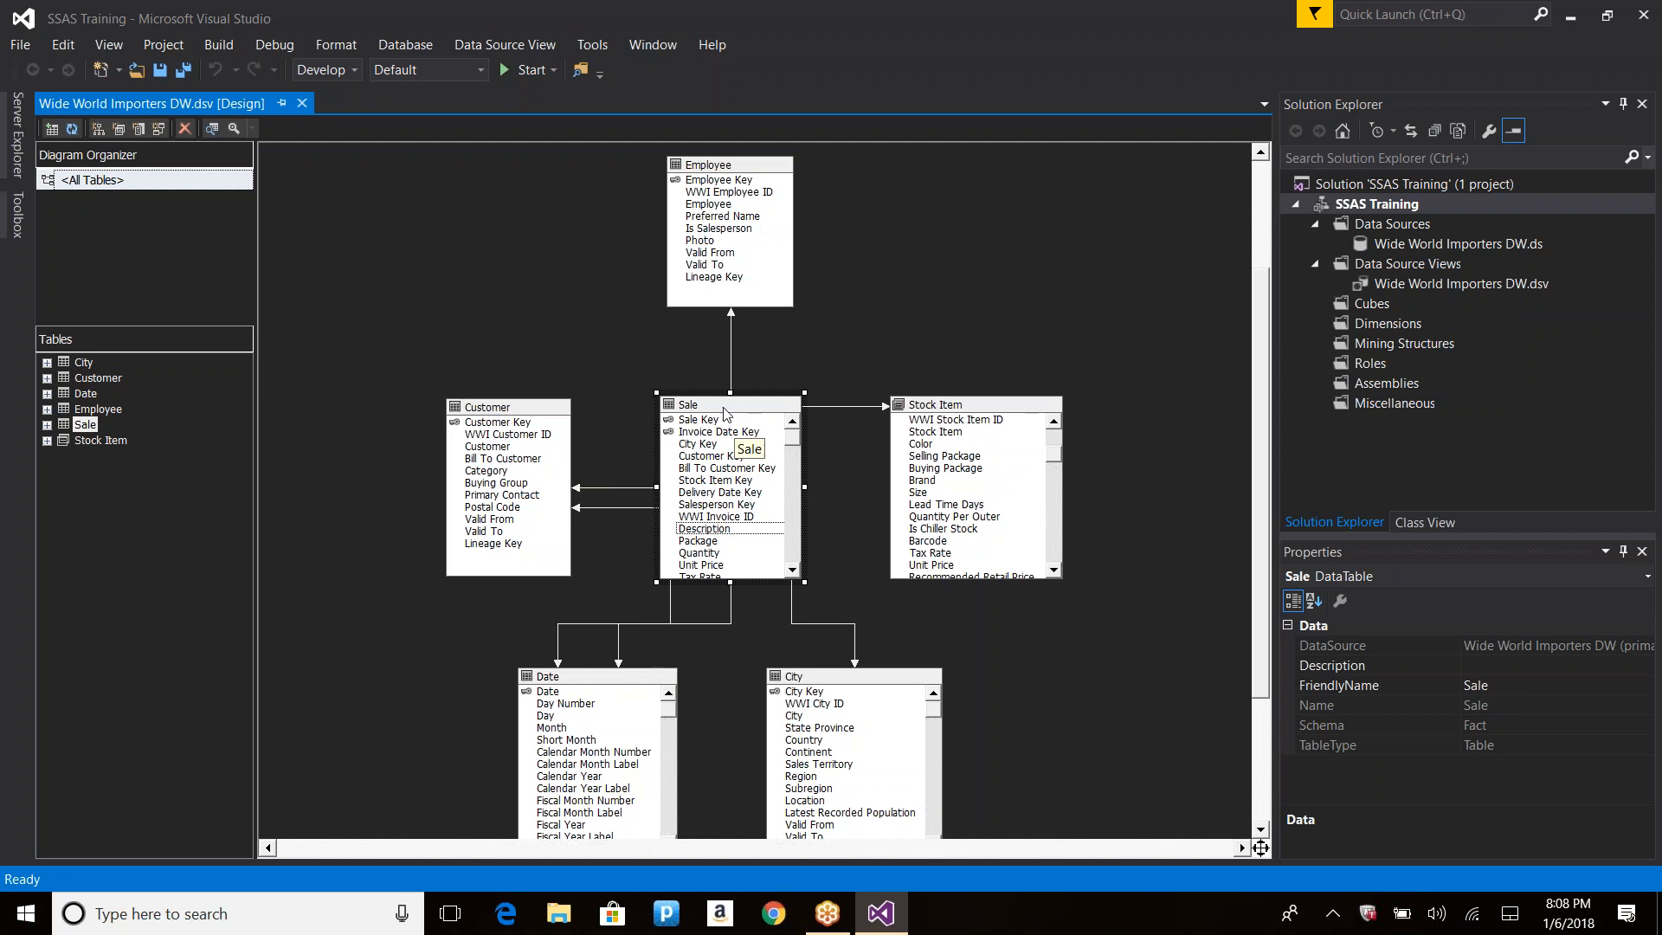
left_click(717, 552)
left_click(719, 564)
scroll(736, 518, "down", 1)
left_click(700, 490)
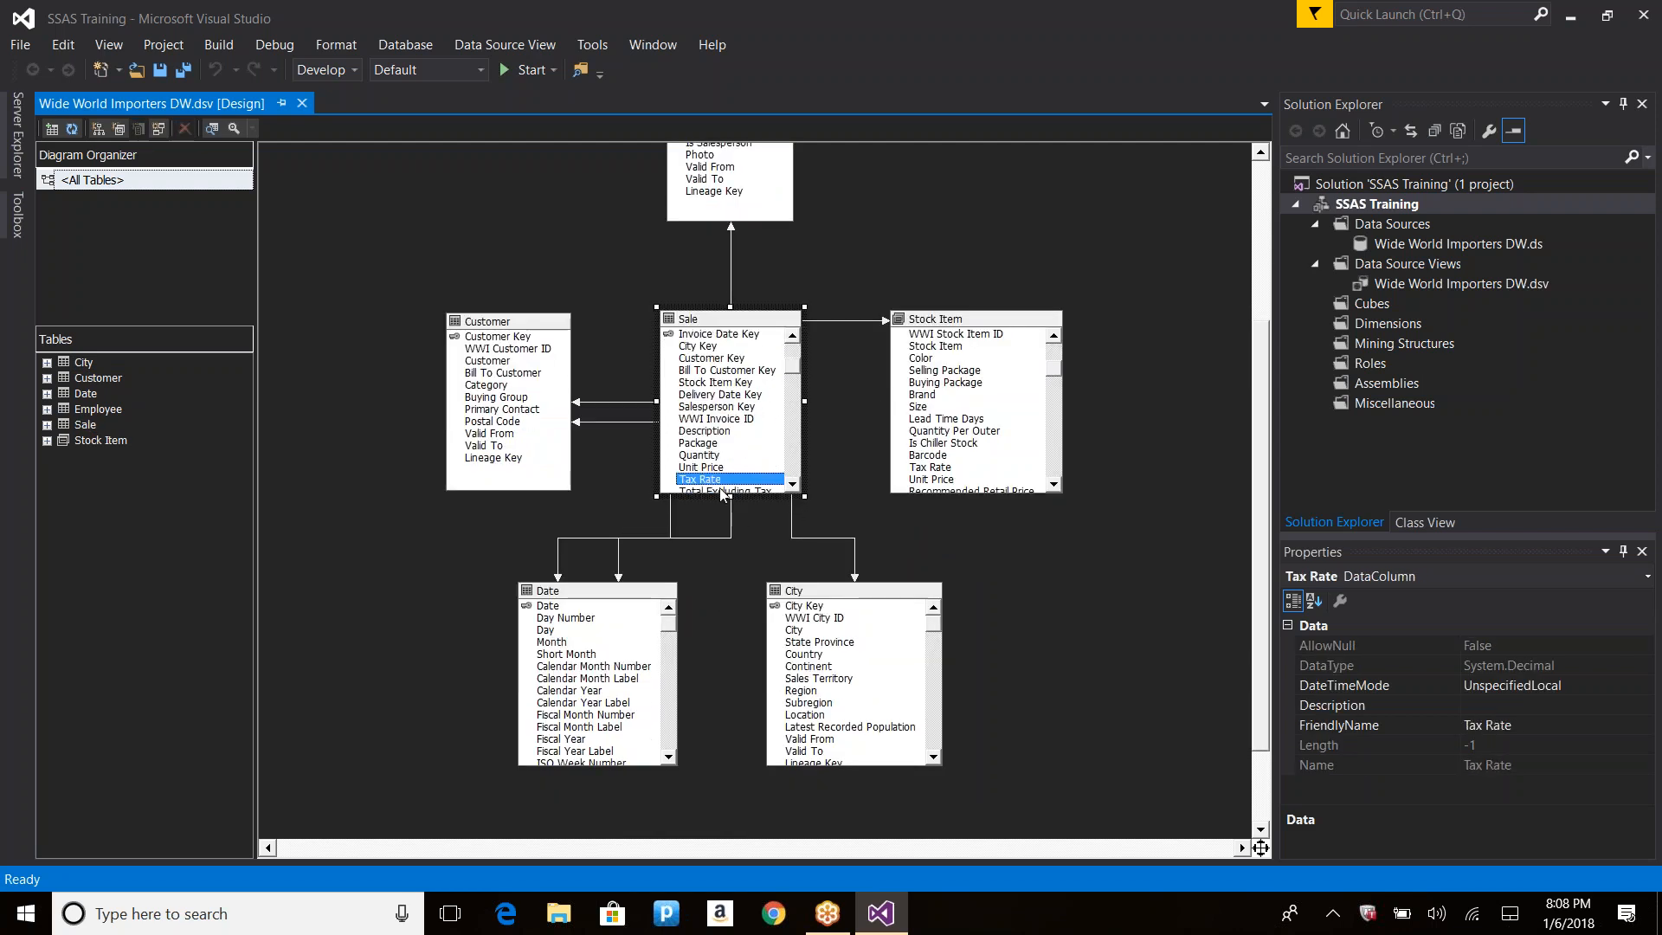
left_click(793, 484)
left_click(793, 484)
left_click(793, 484)
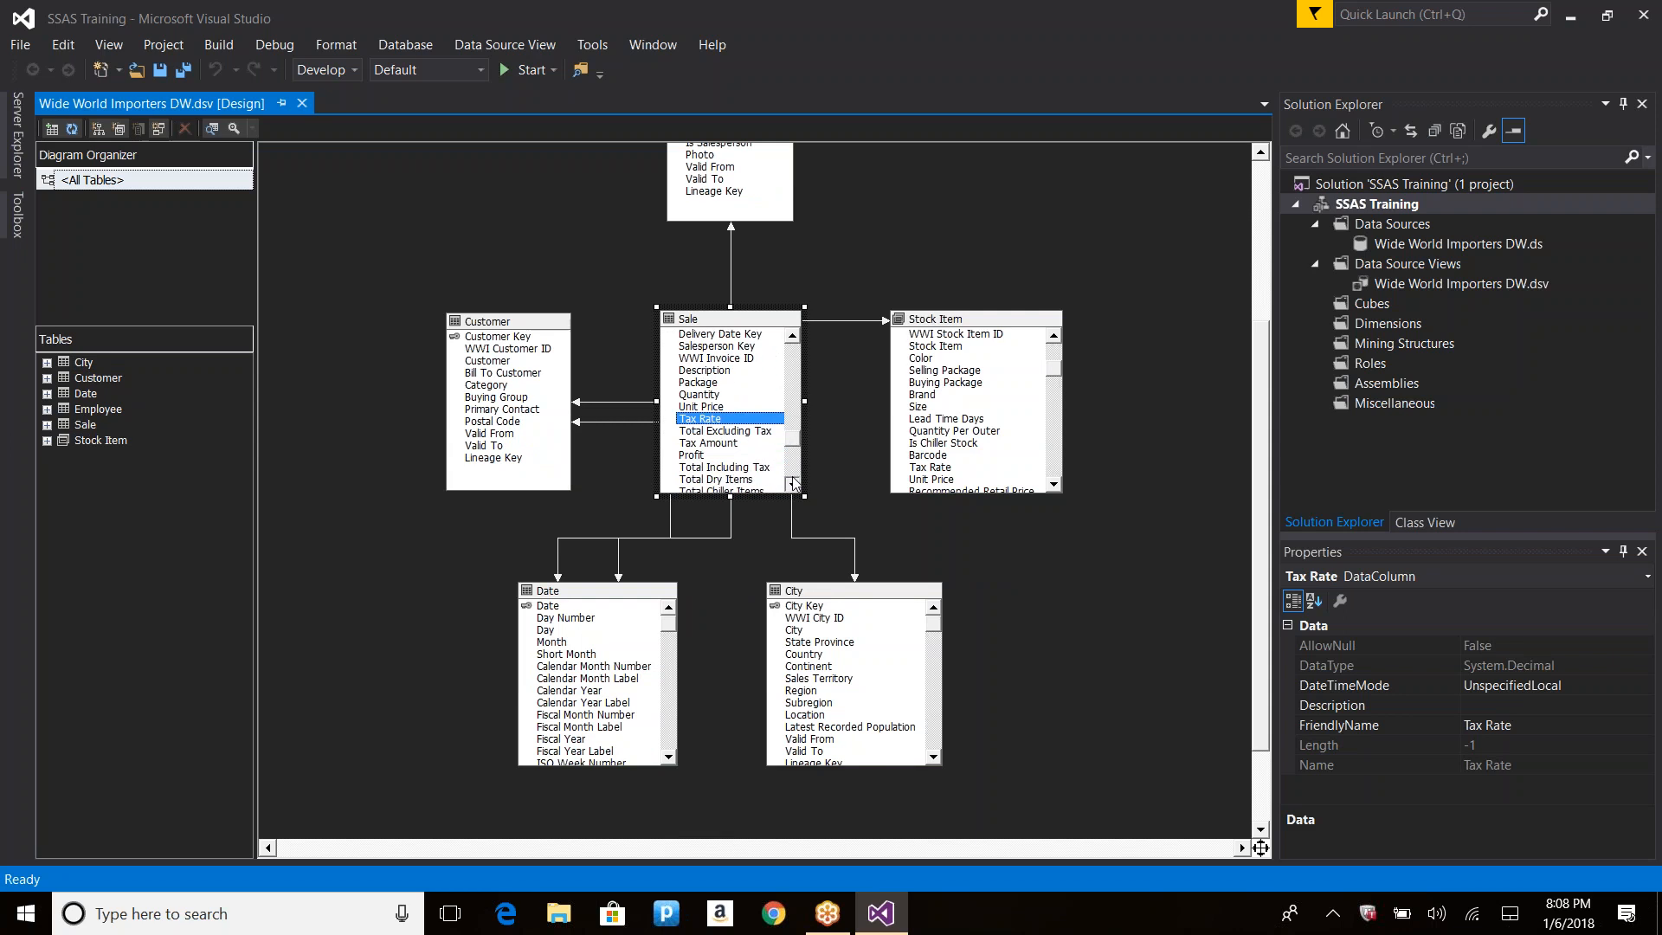
left_click(692, 456)
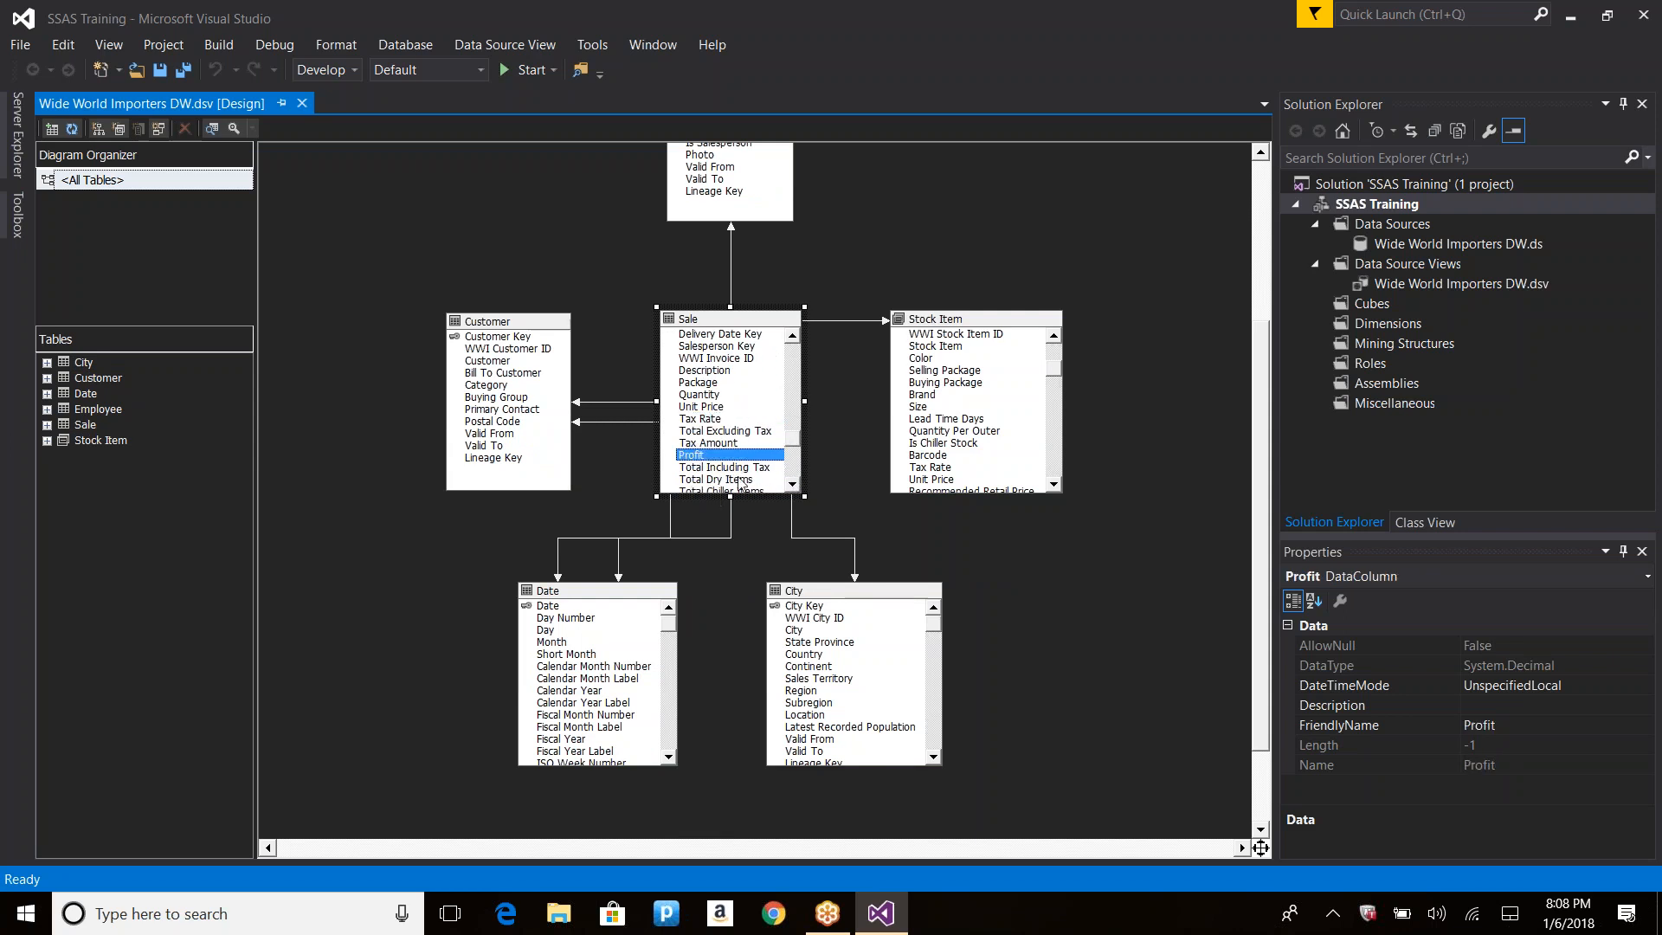
left_click(793, 485)
left_click(793, 484)
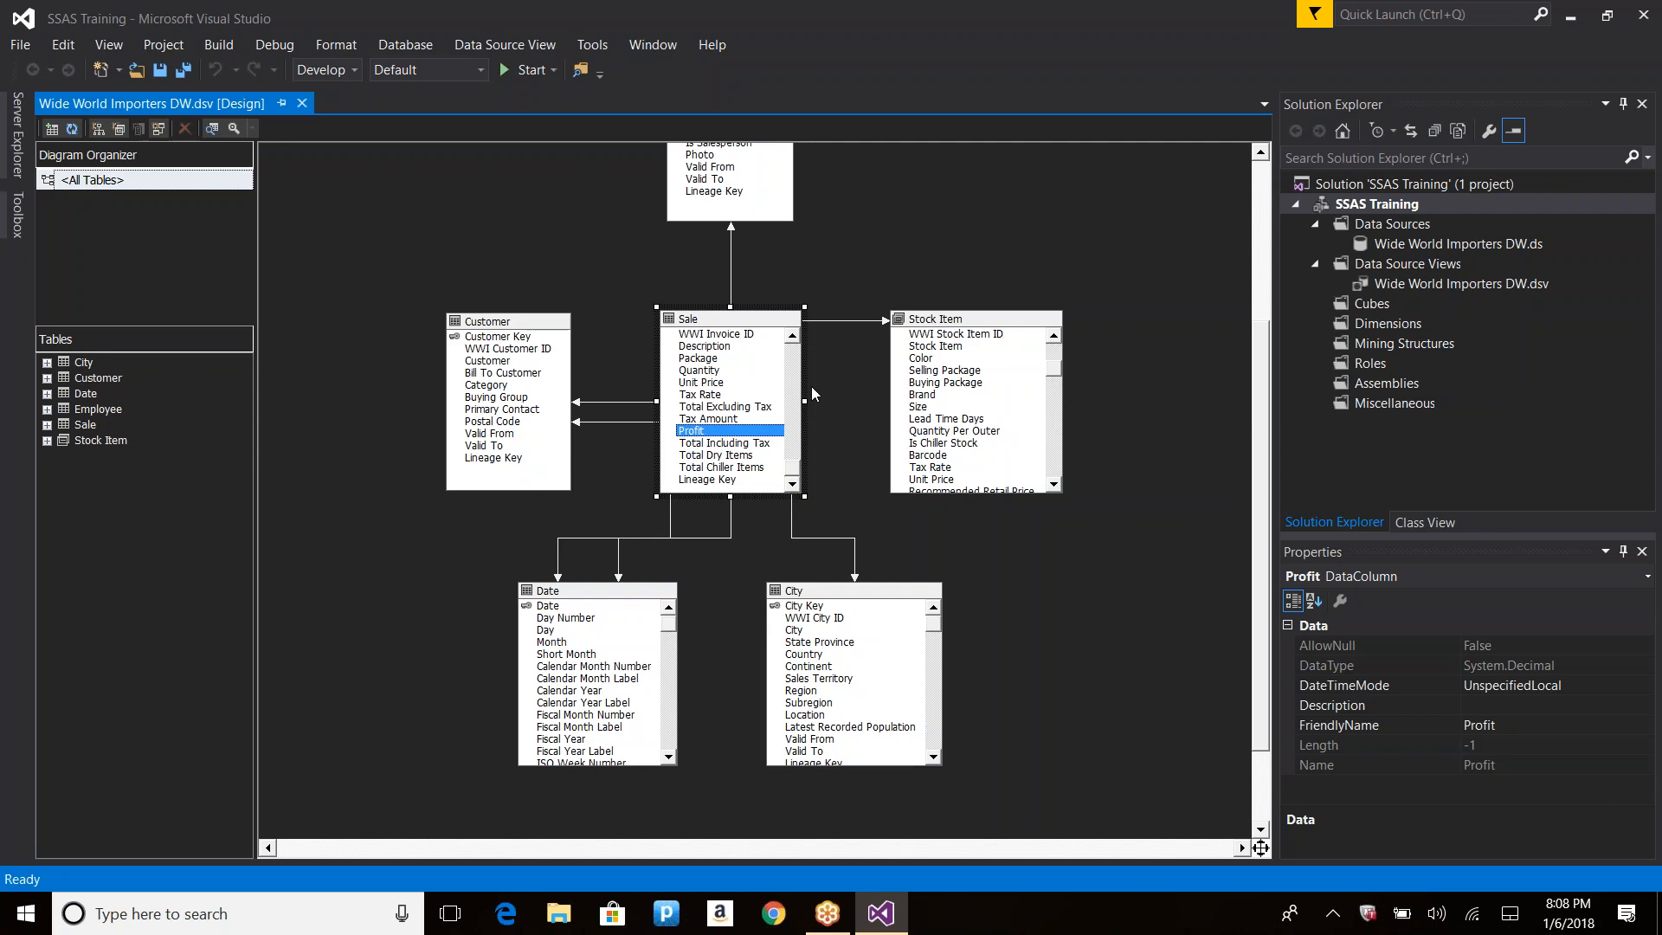
Step: Delete the Stock Item table from the data source view
scroll(810, 350, "up", 3)
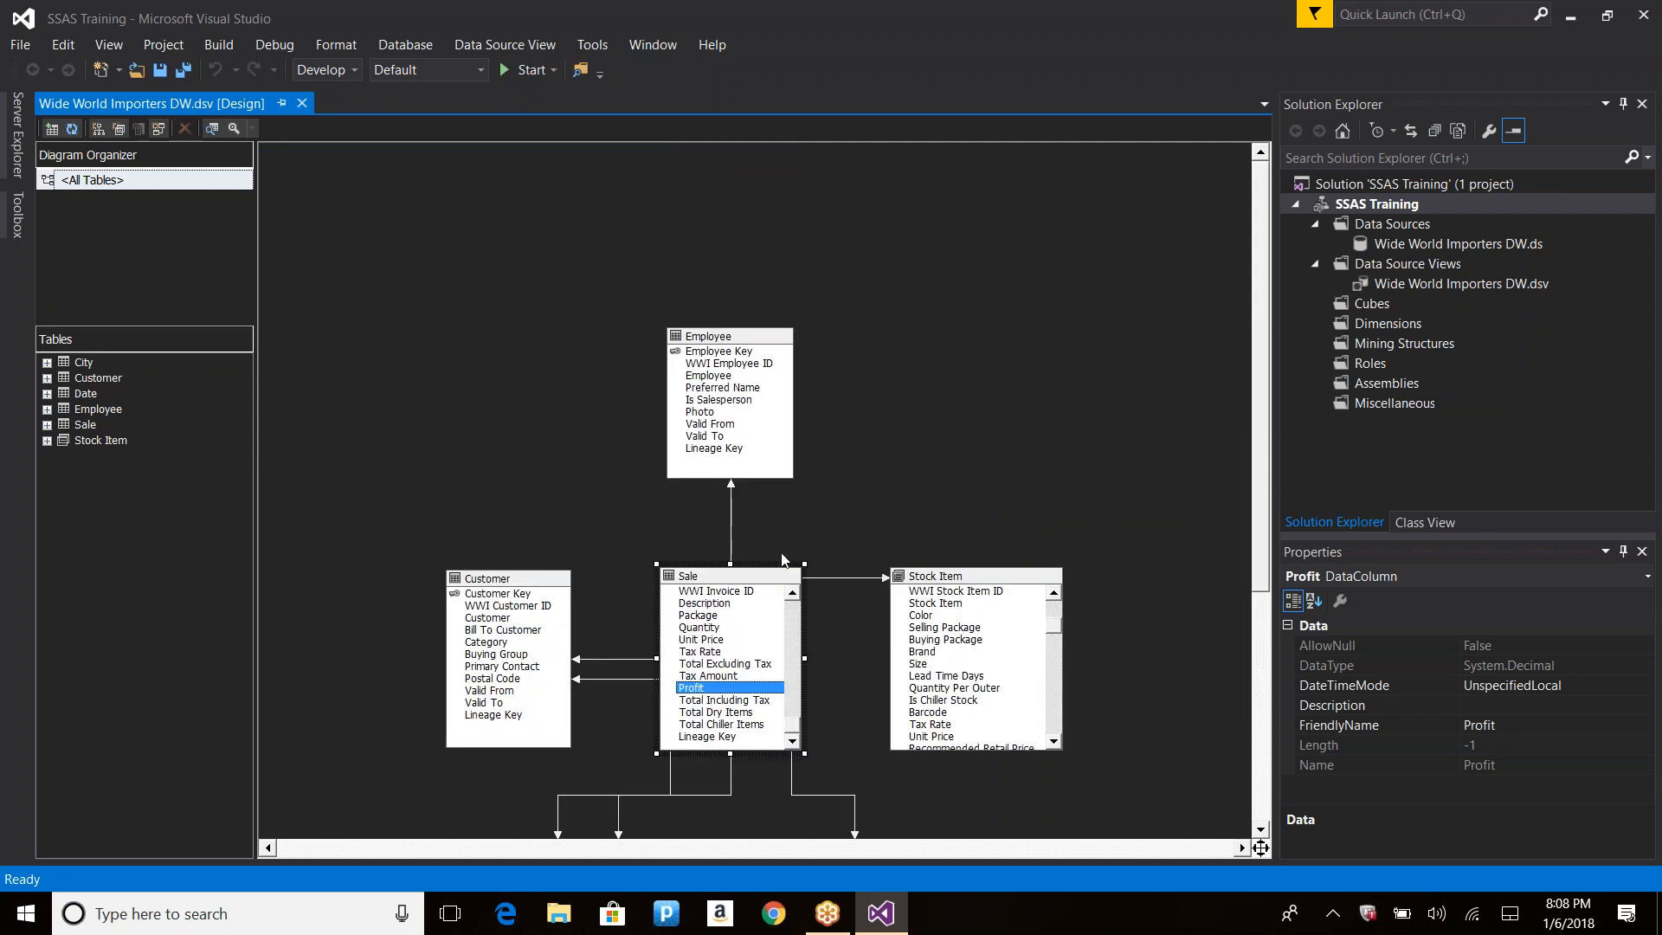
left_click(1004, 490)
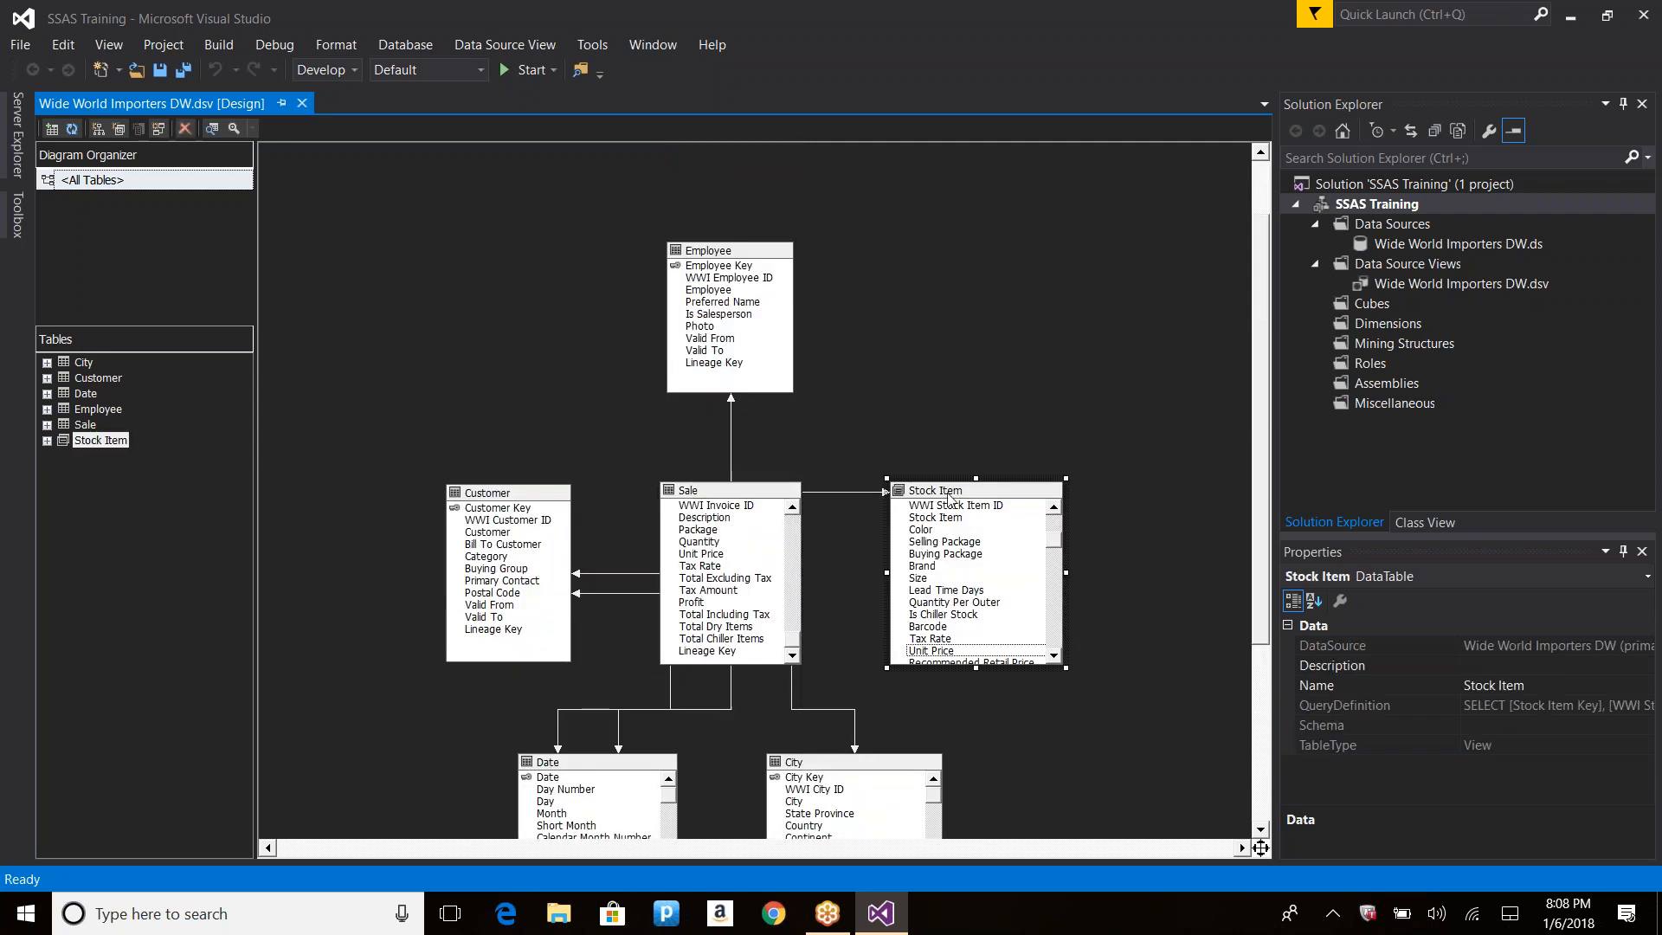
left_click(805, 765, "ctrl")
left_click(648, 763, "ctrl")
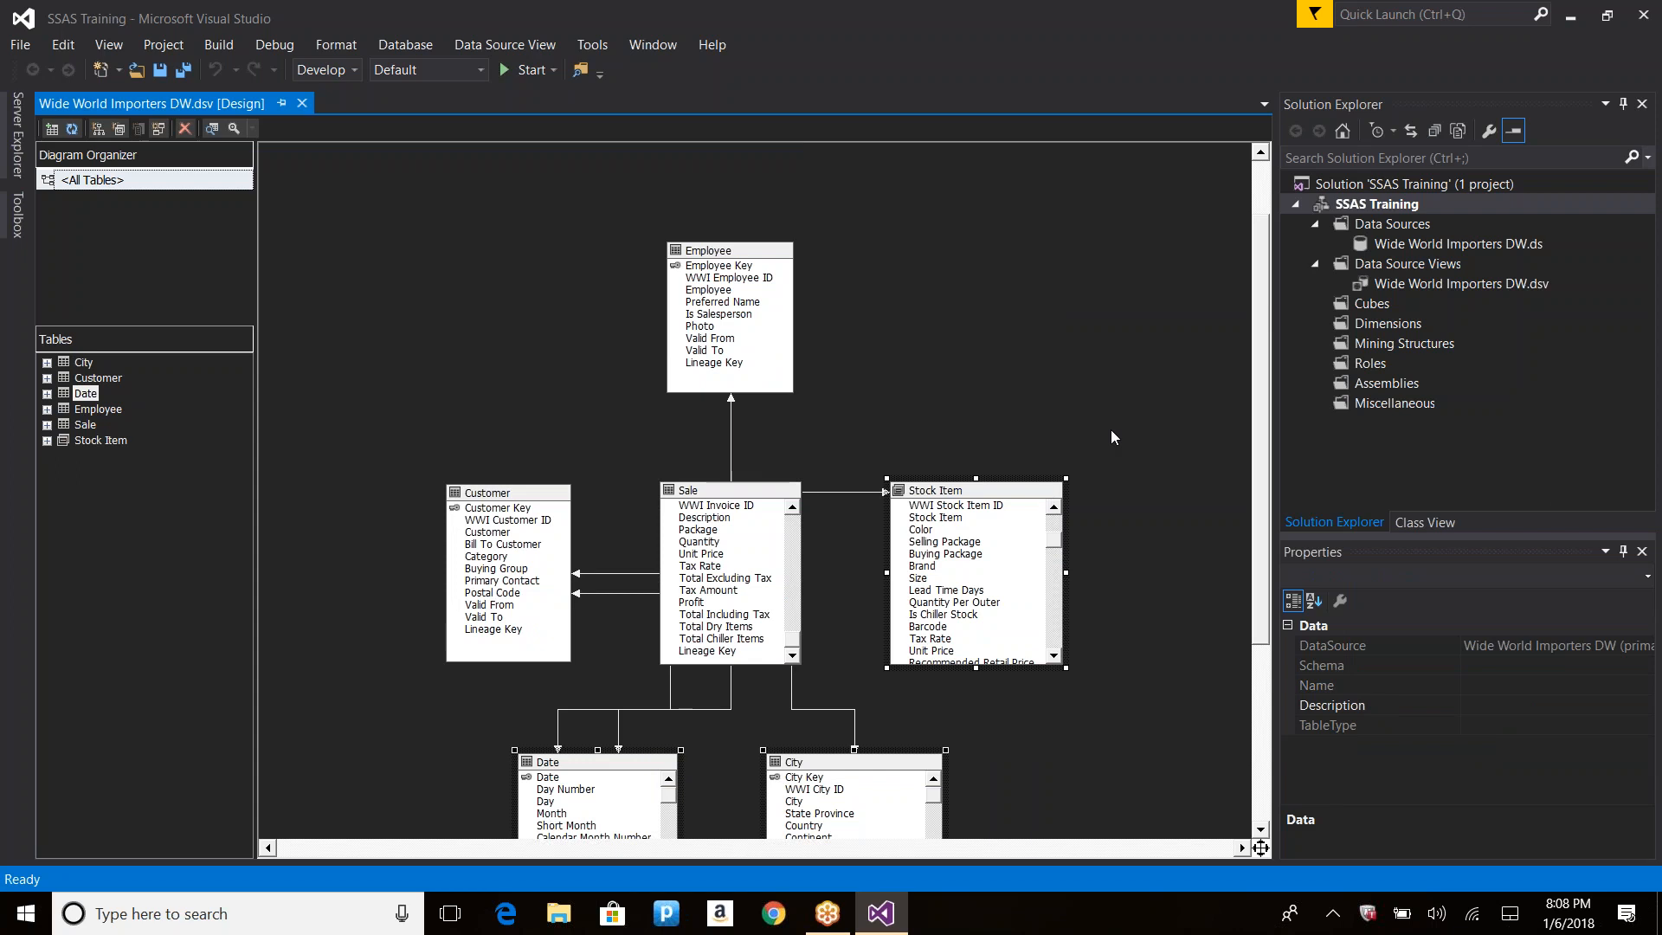
left_click(957, 495)
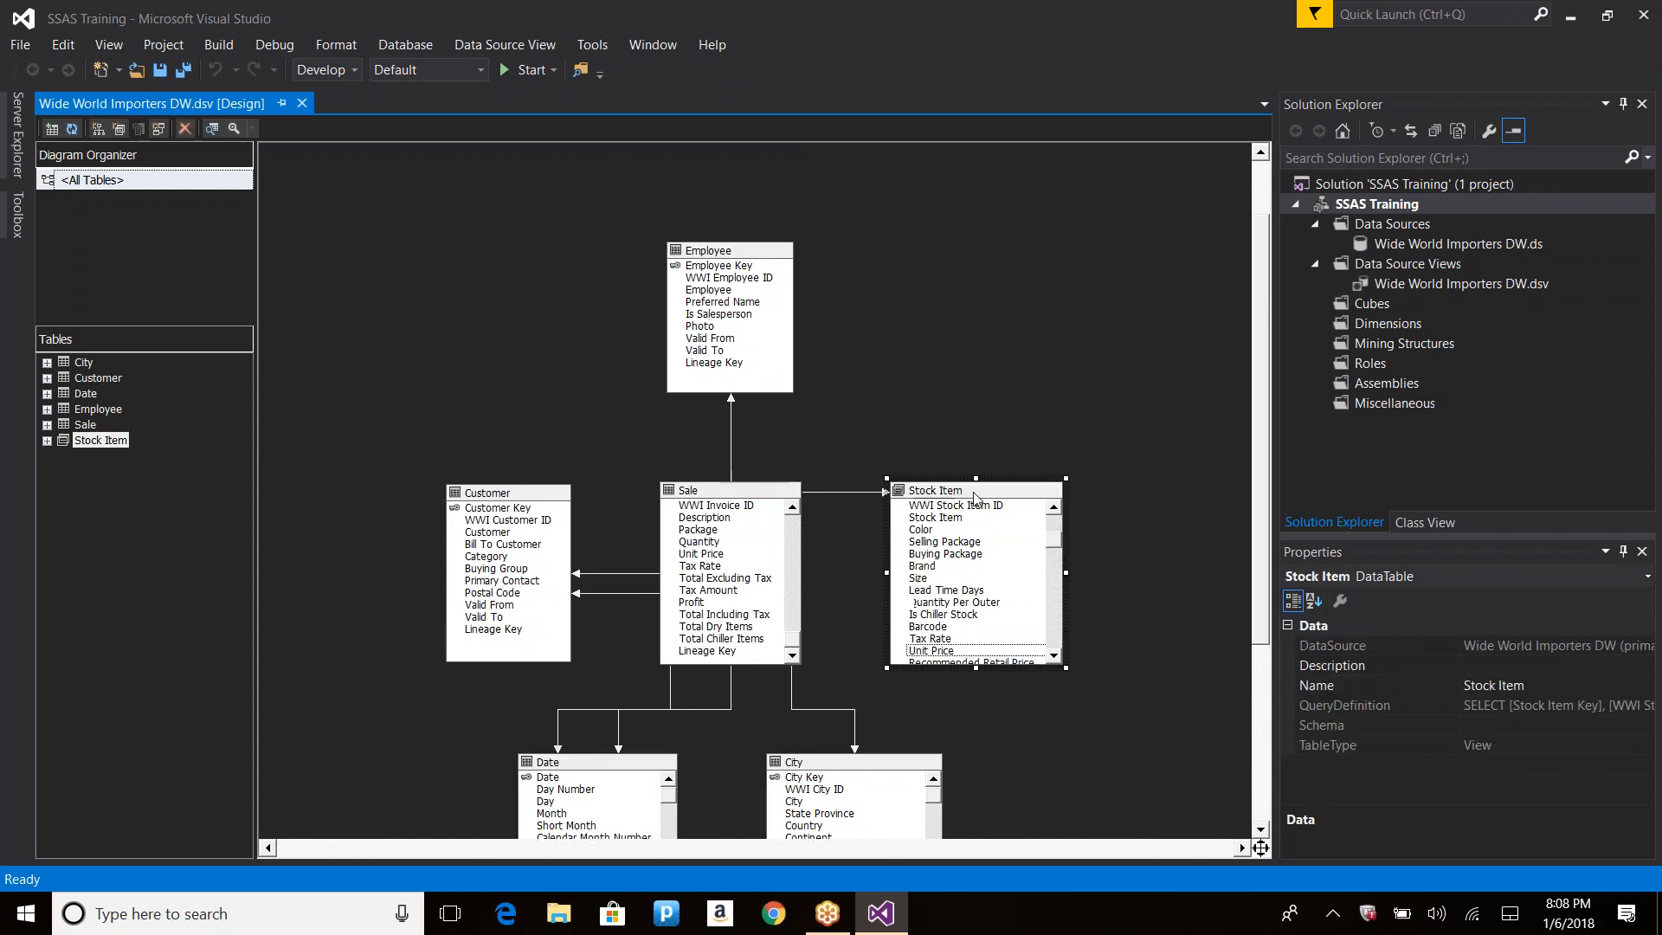
key("Delete")
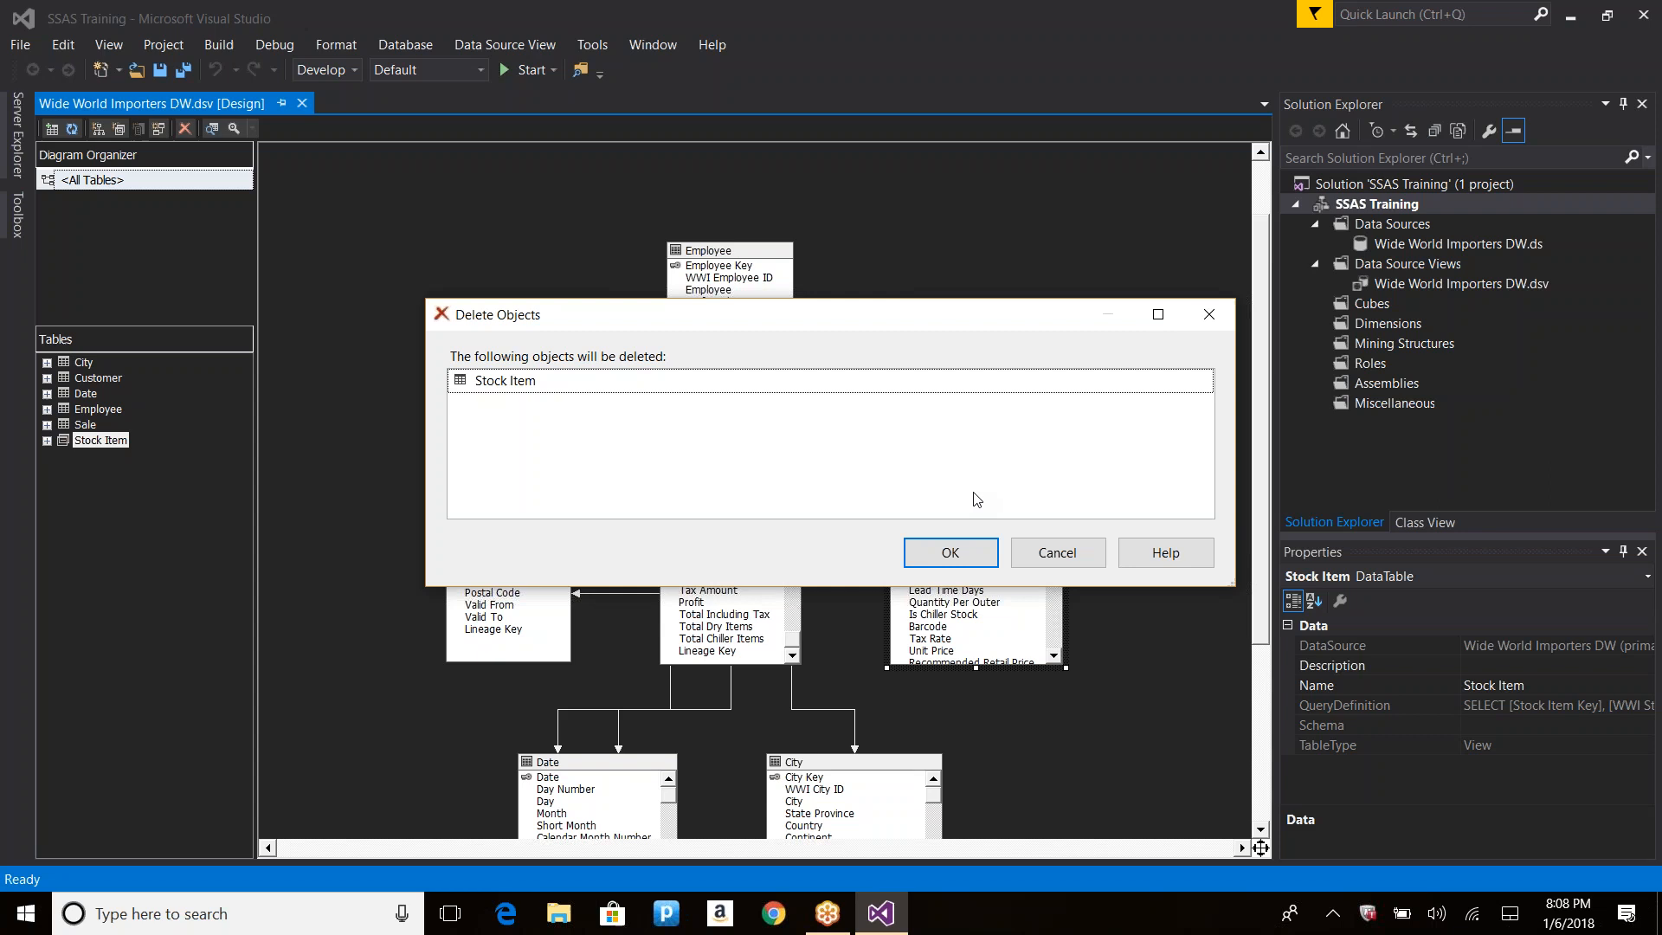
key("Return")
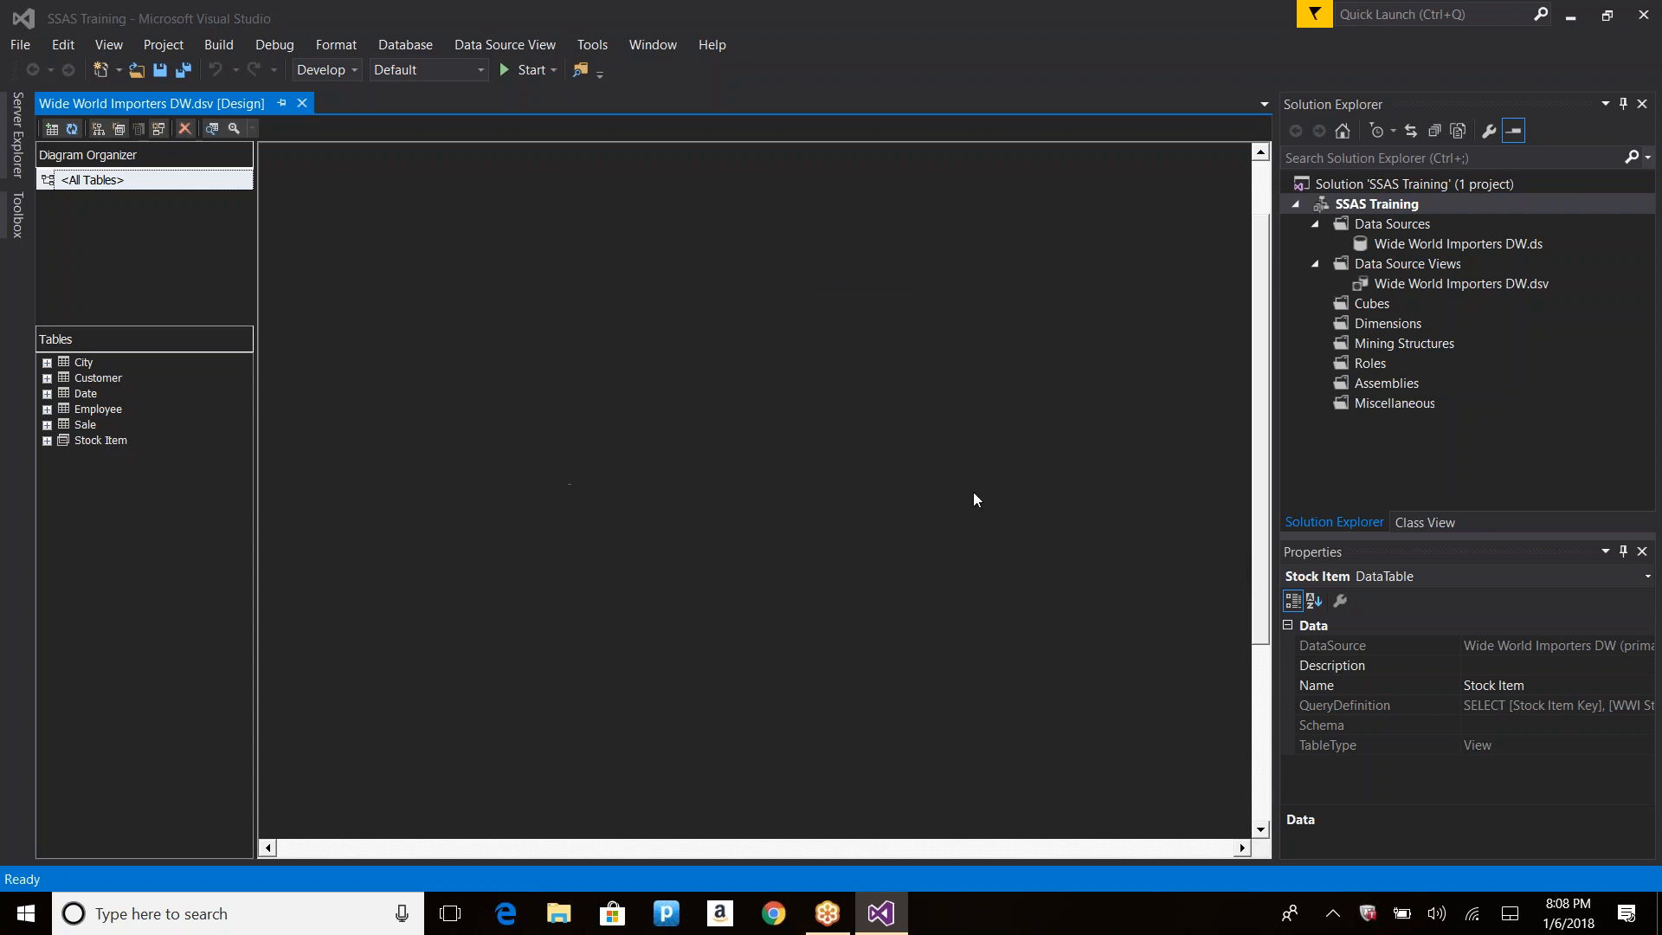
Step: Delete the City and Date tables from the data source view
left_click(896, 776)
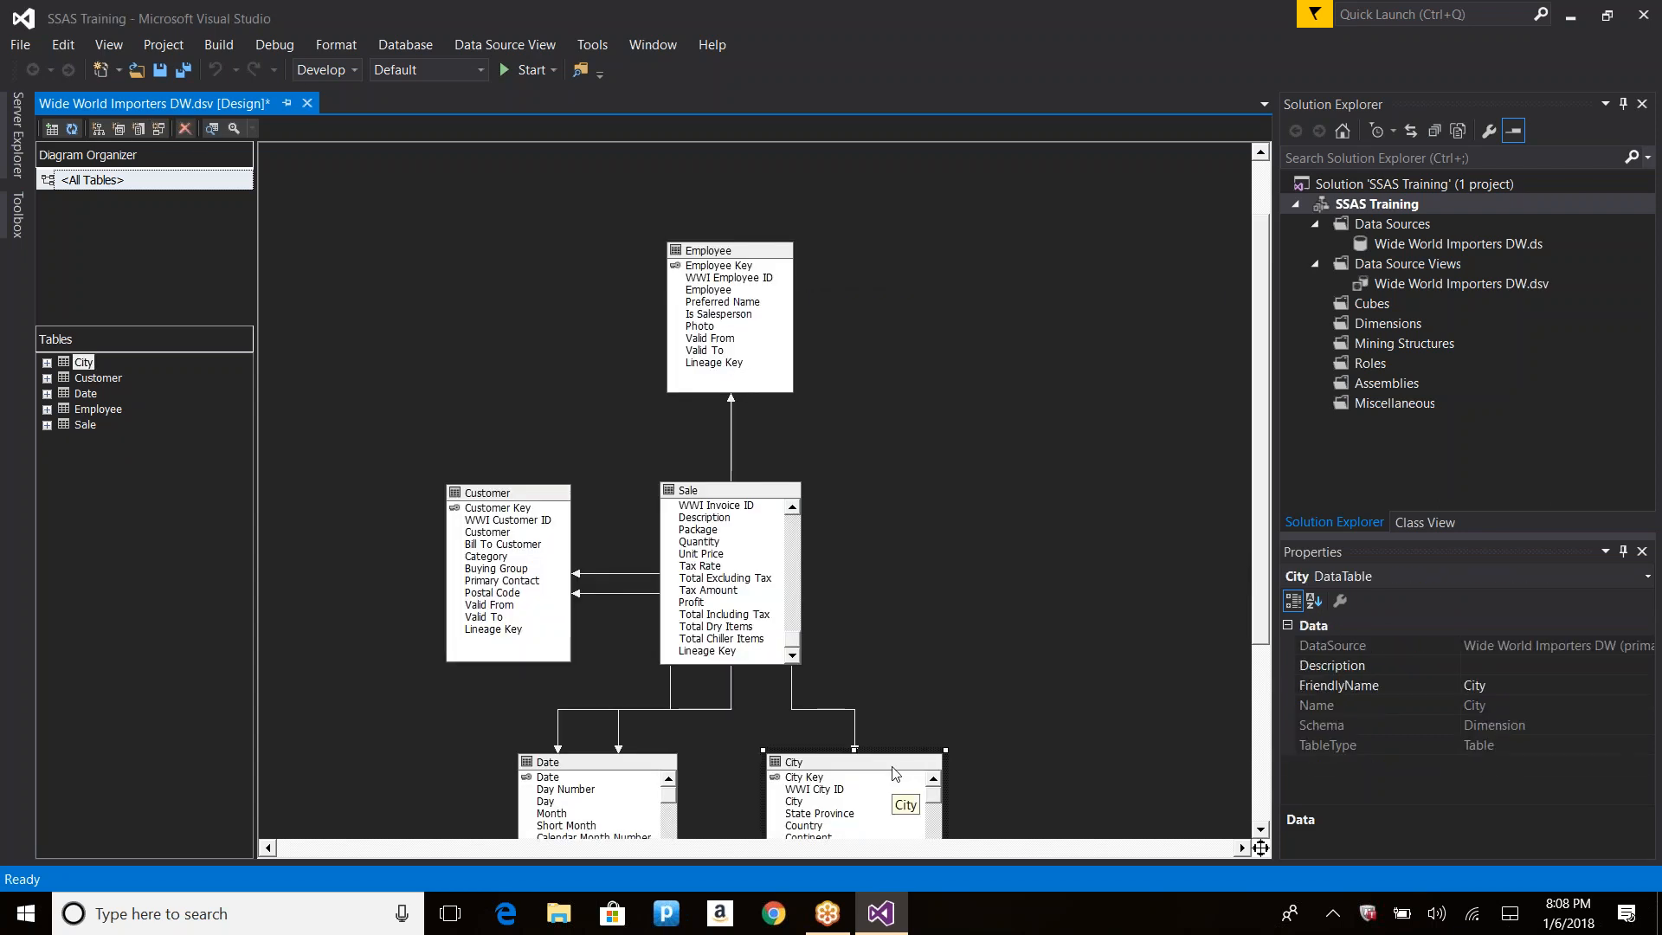
key("Delete")
key("Return")
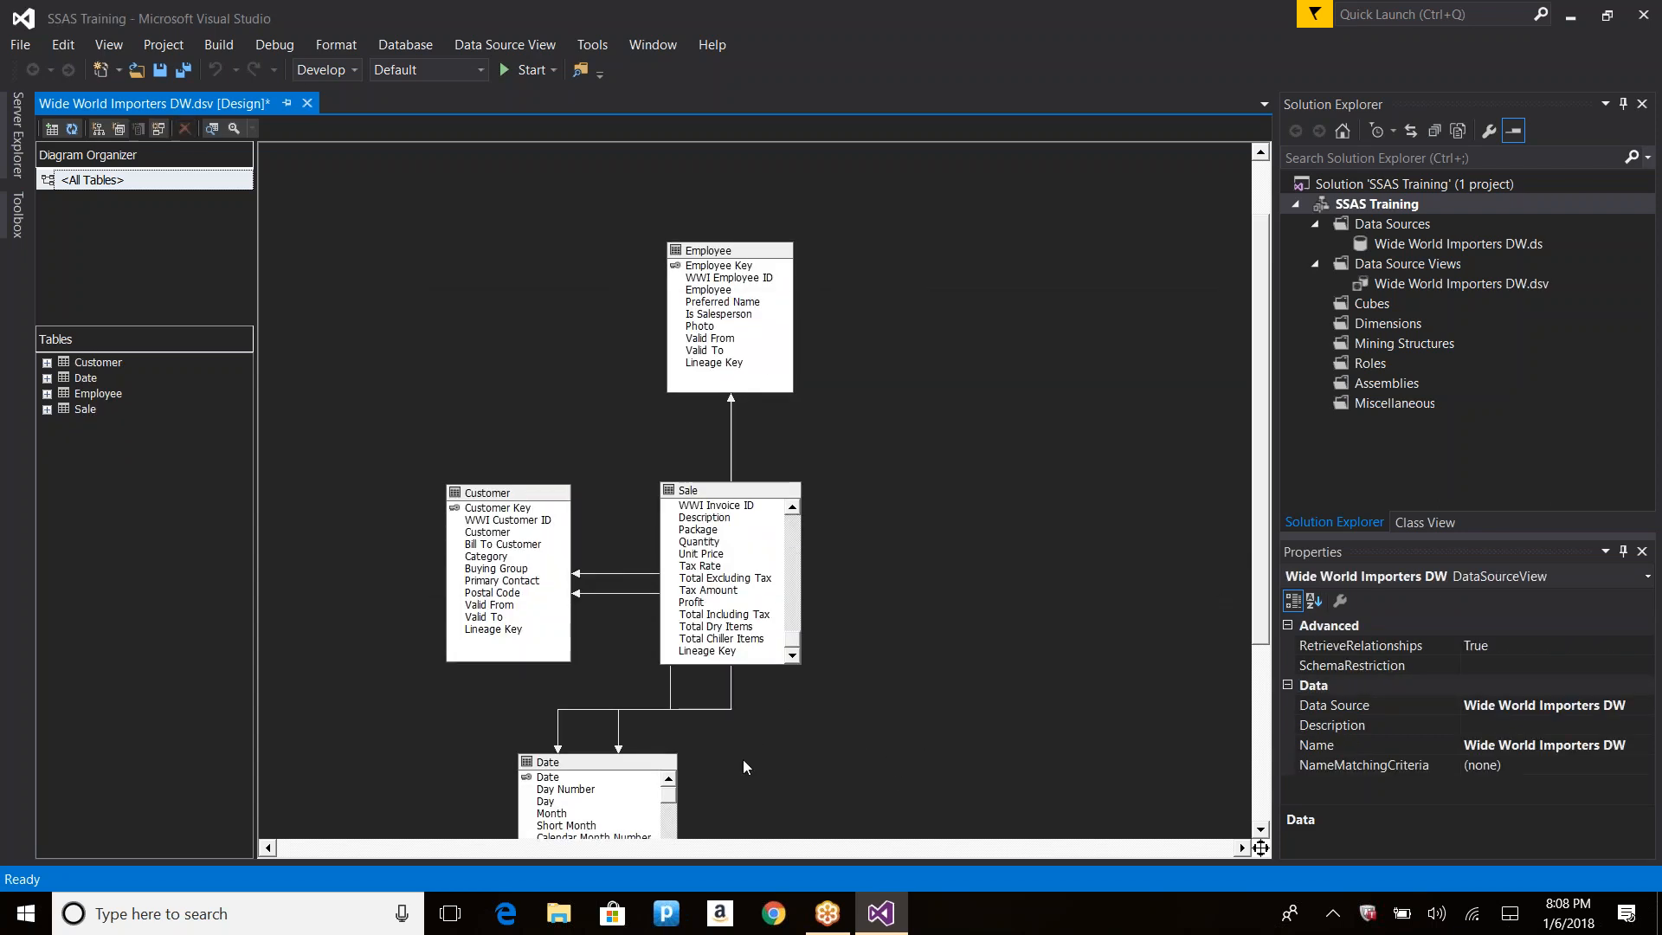
left_click(654, 763)
key("Delete")
key("Return")
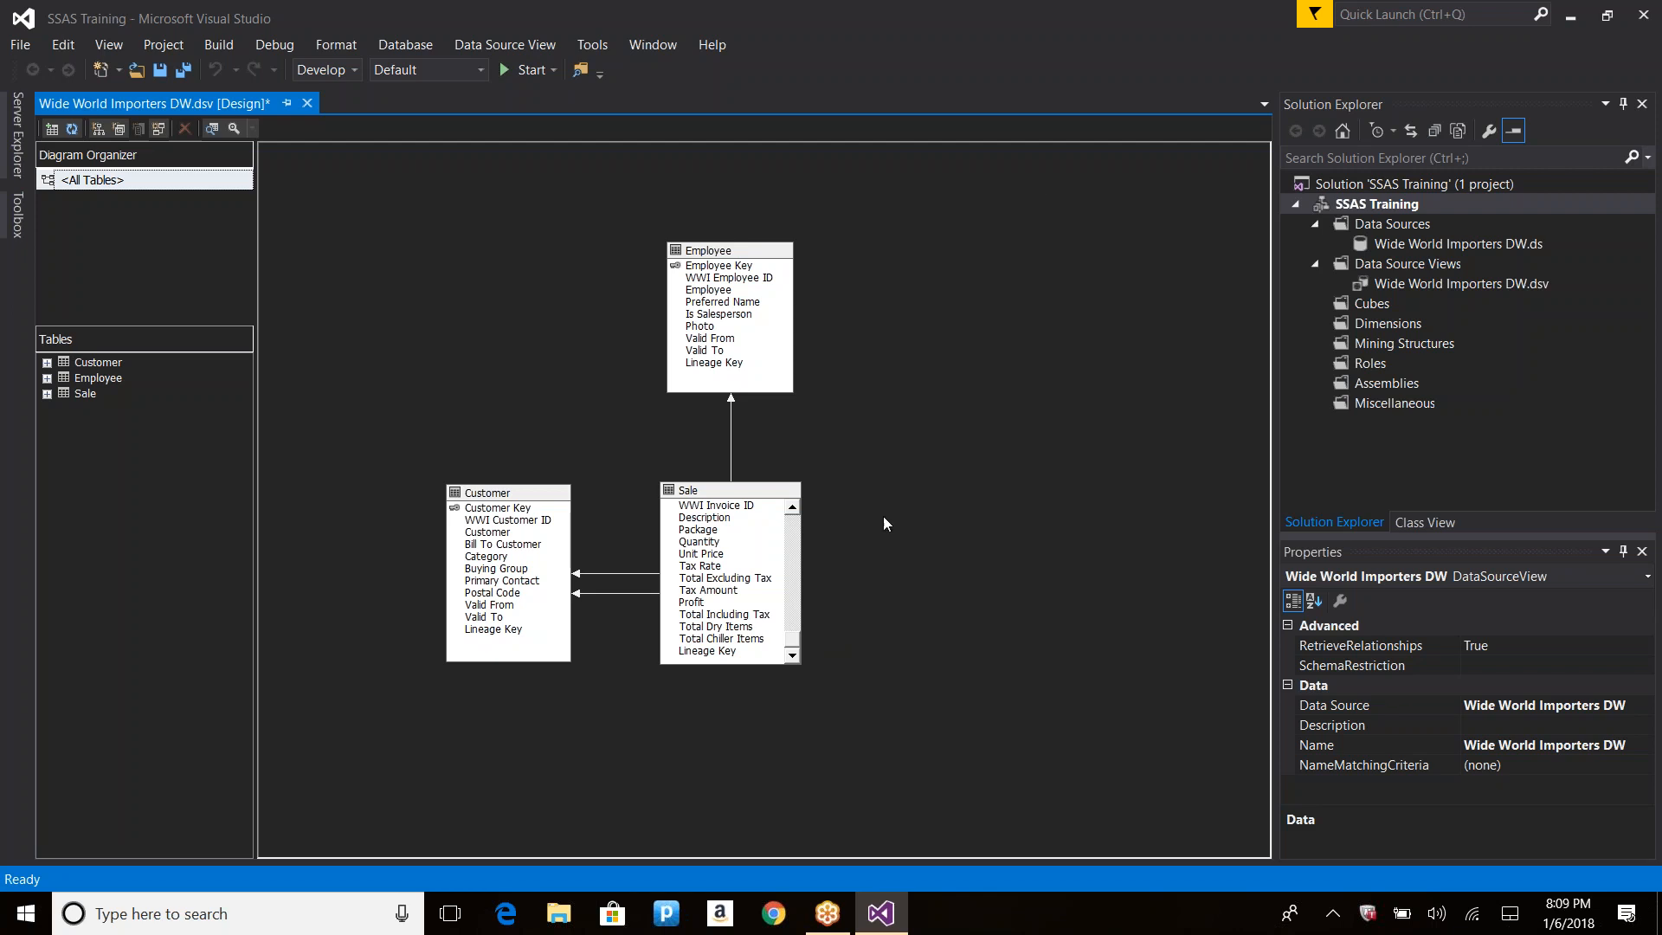
right_click(954, 188)
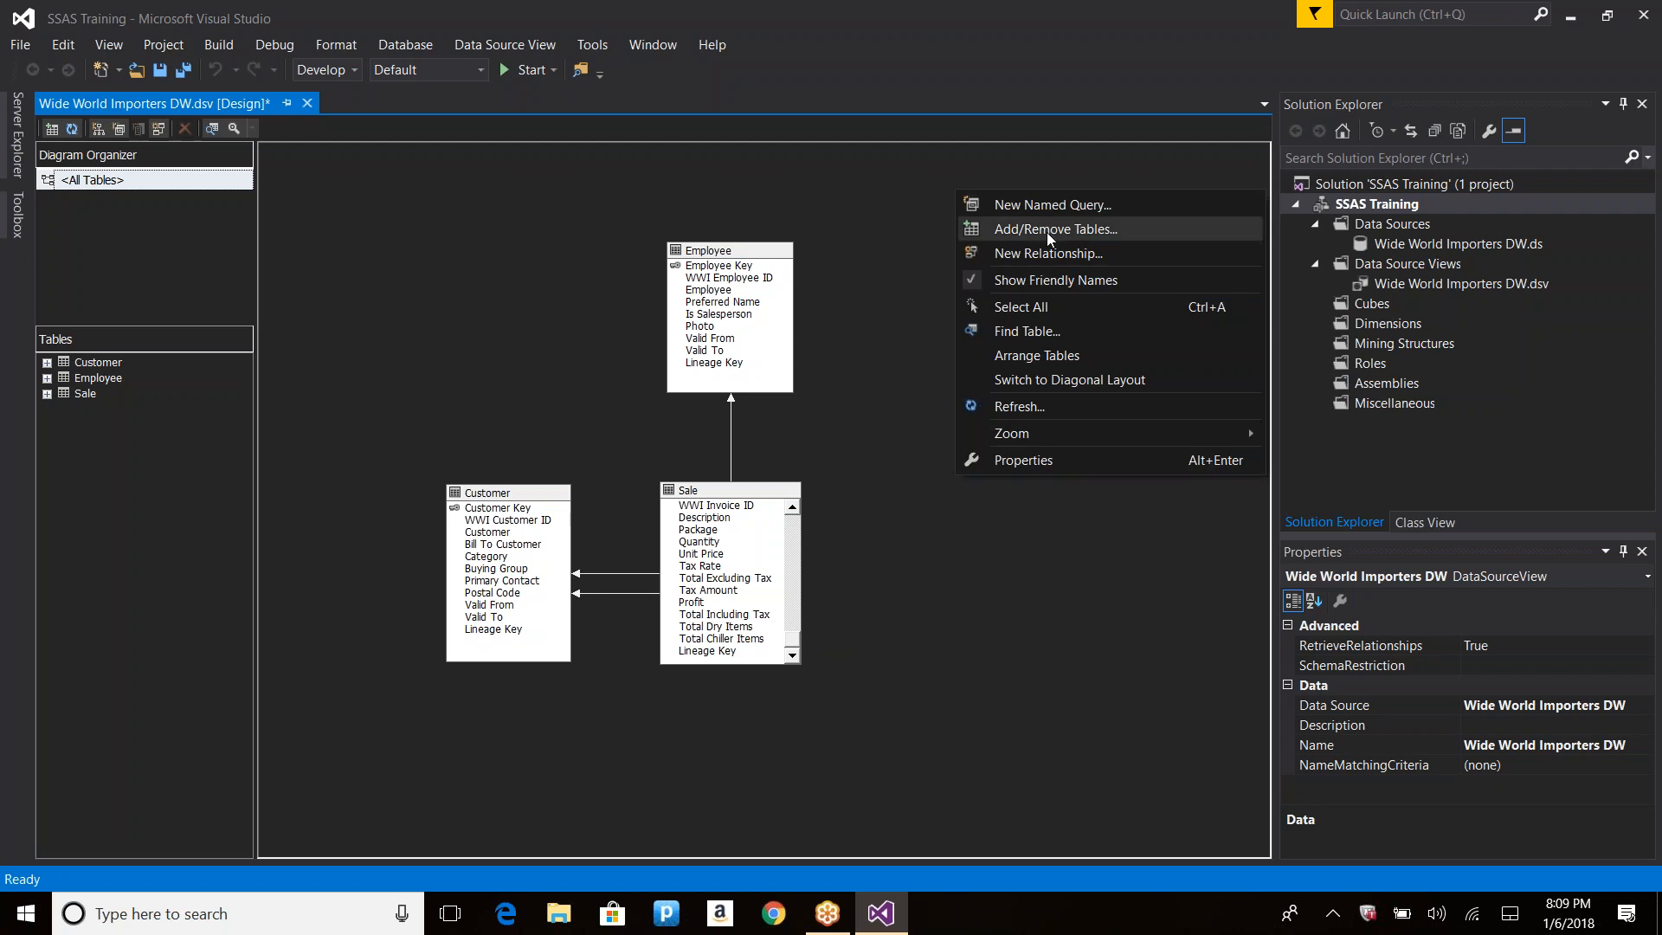
left_click(737, 251)
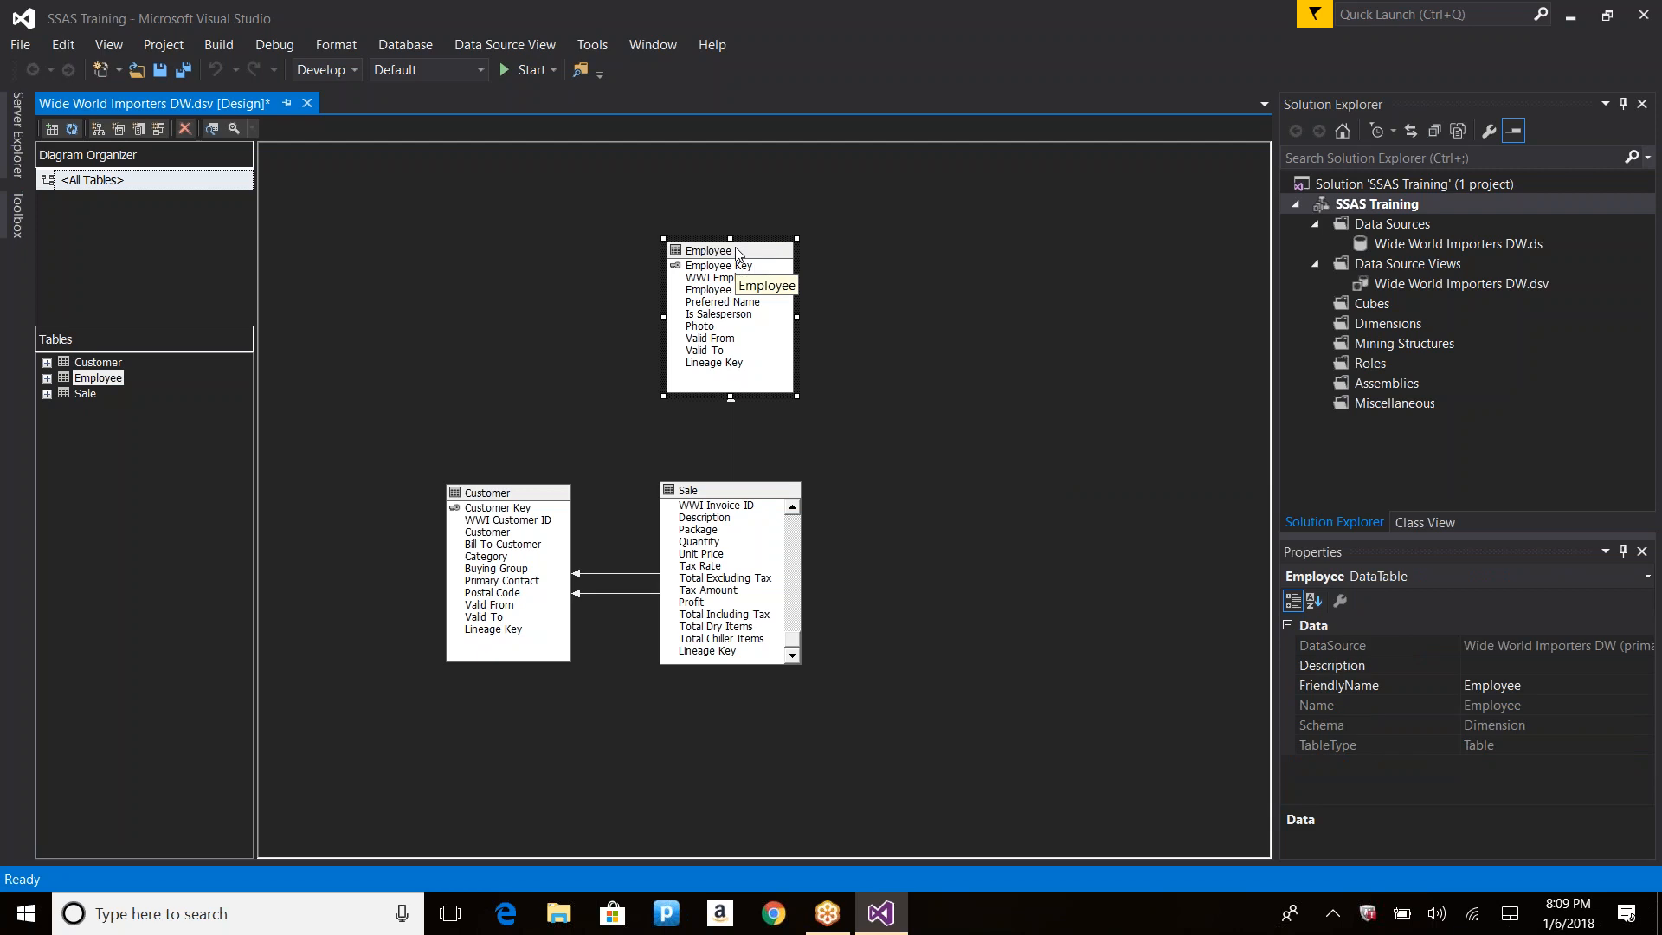
right_click(922, 199)
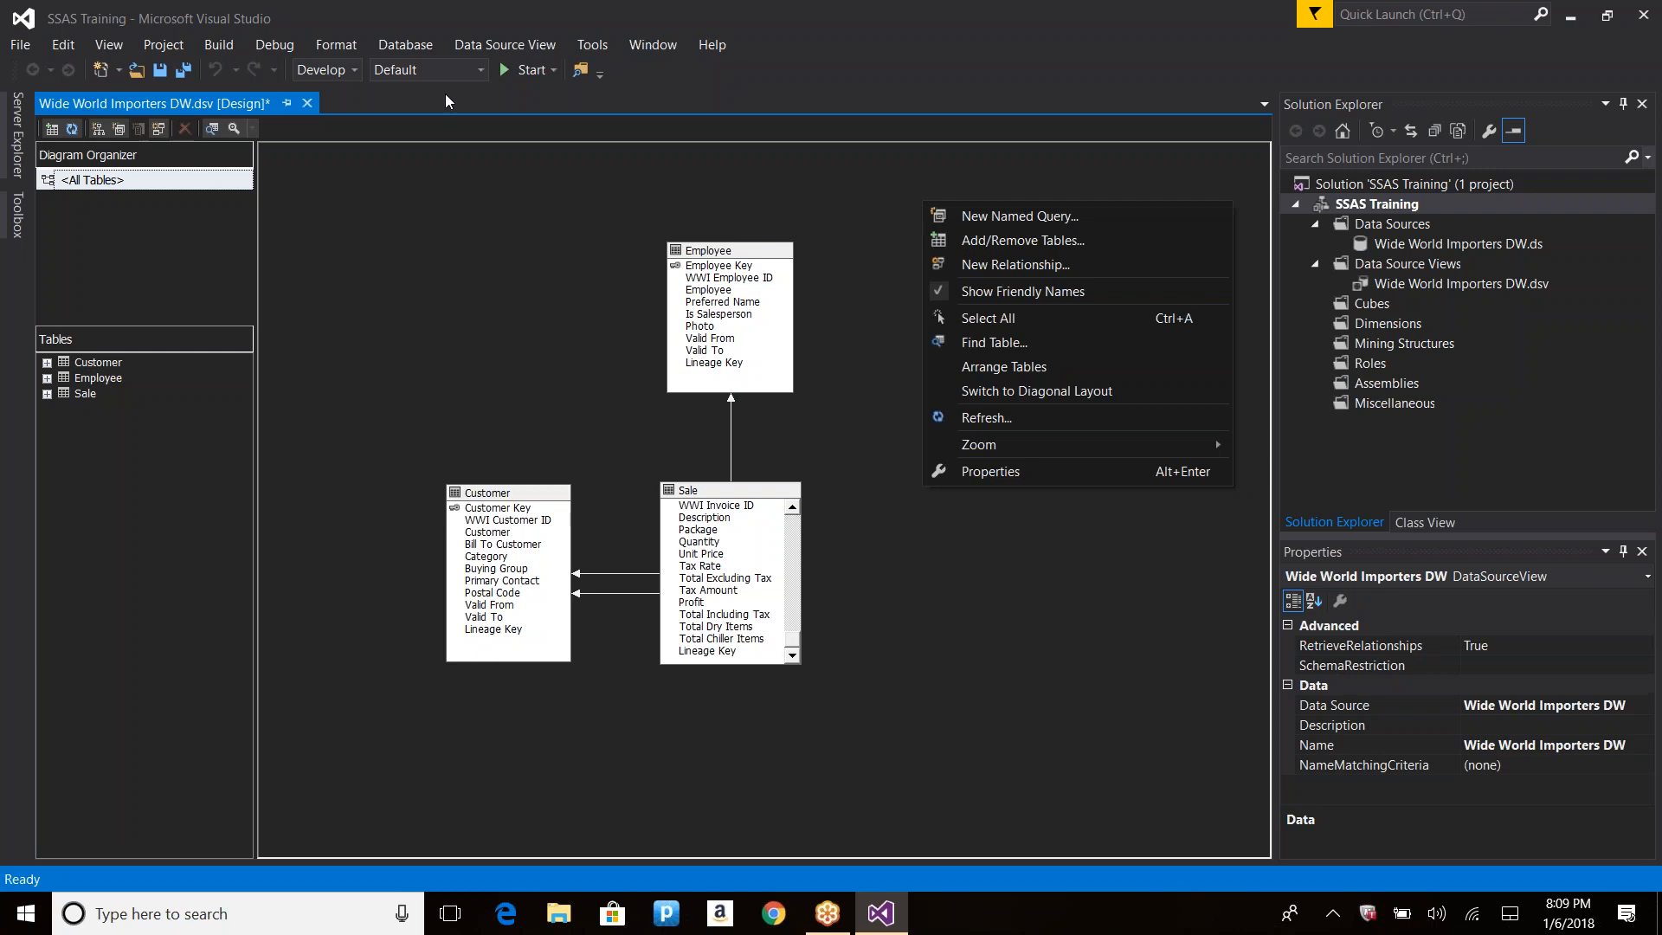
right_click(713, 251)
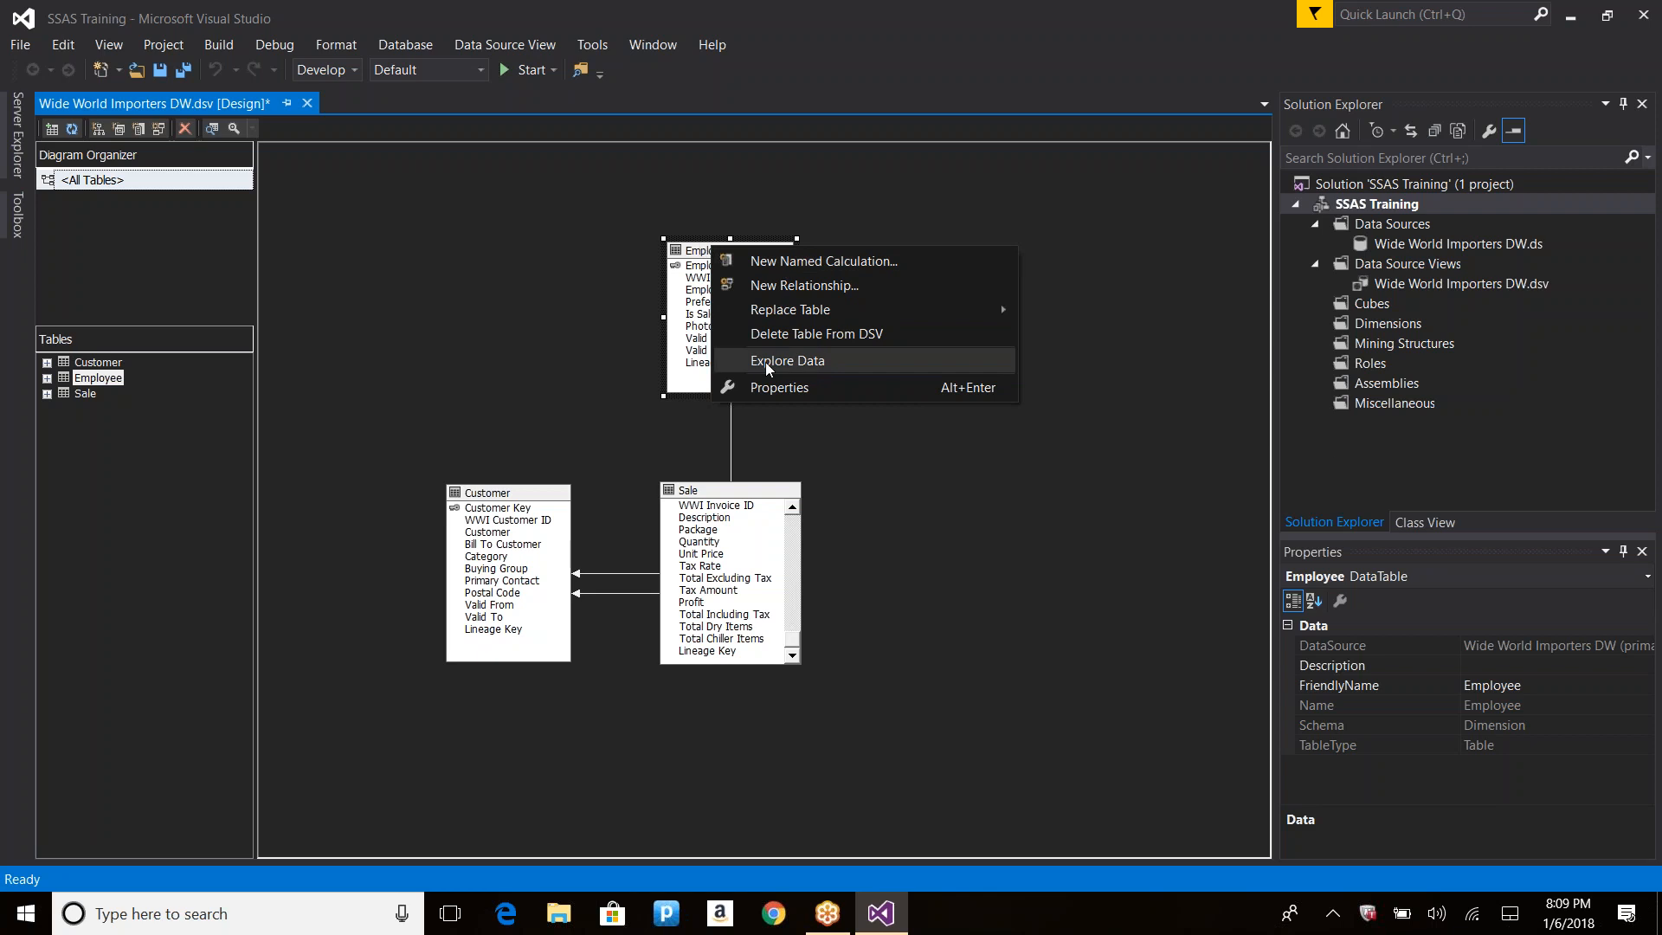
left_click(695, 267)
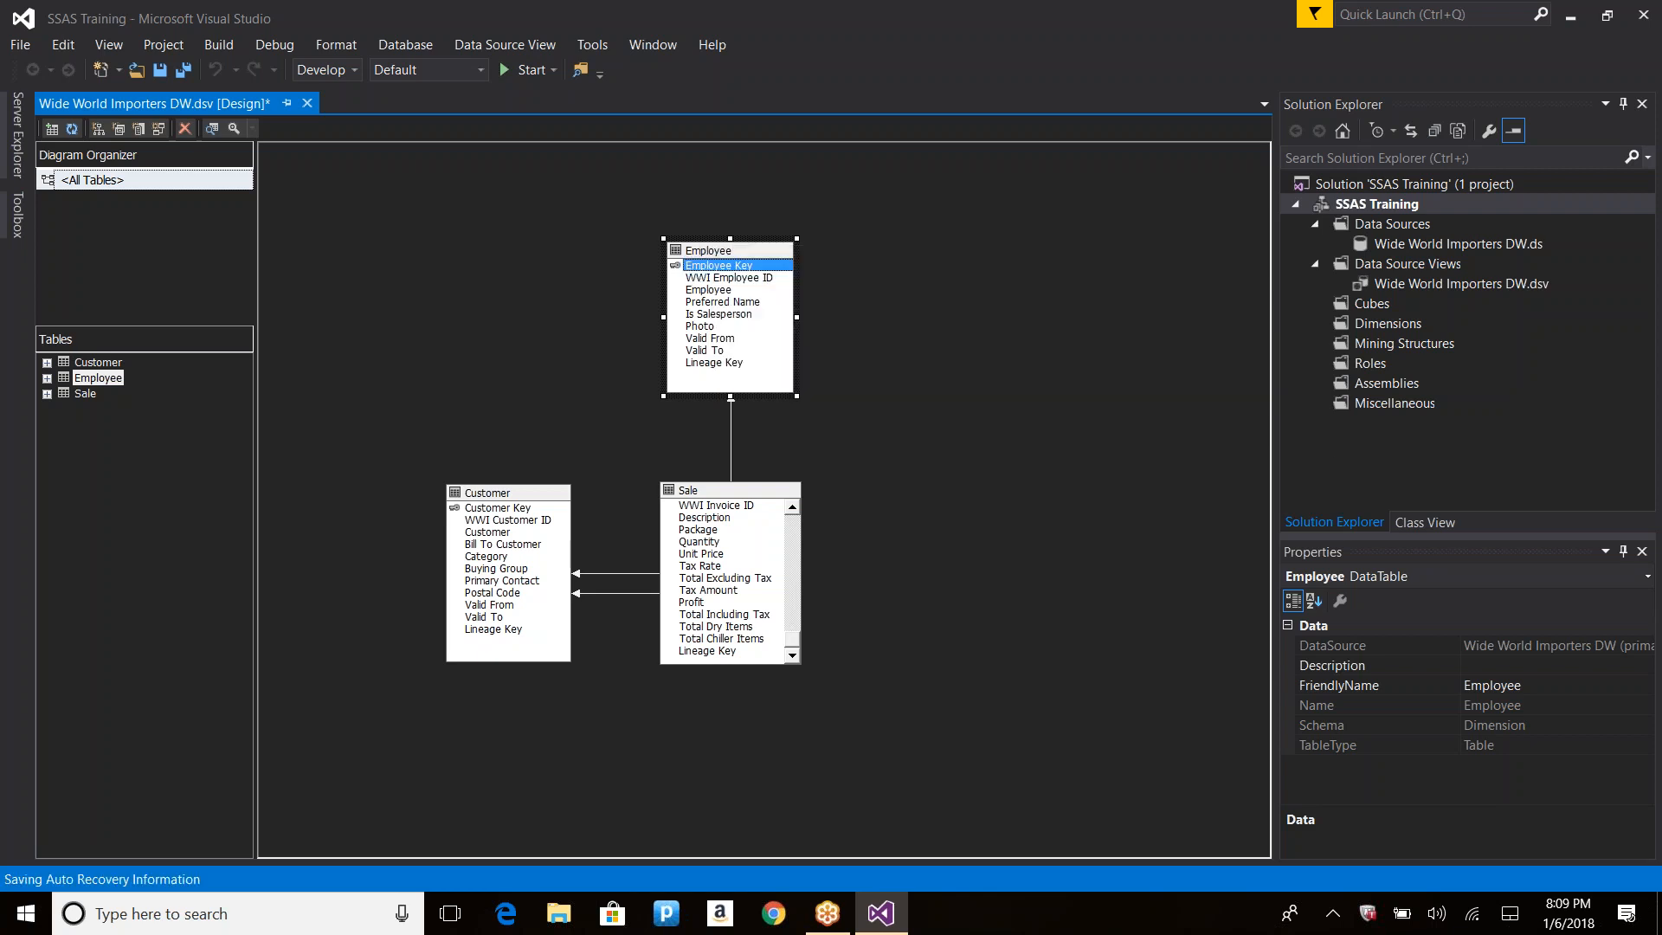
right_click(691, 268)
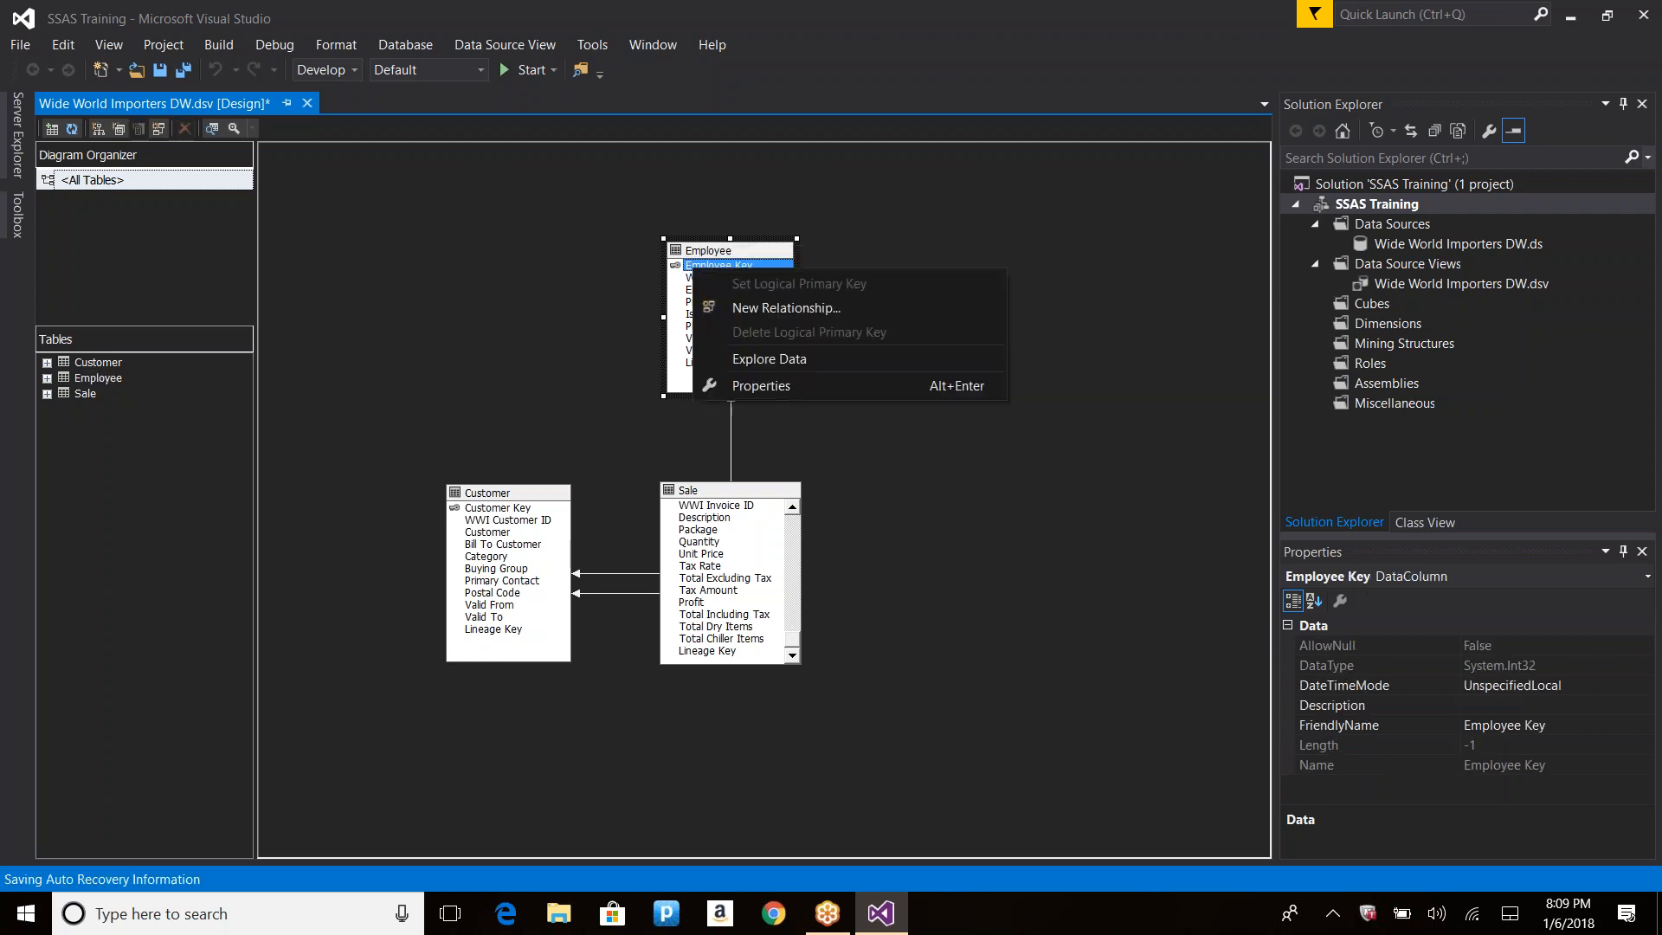
left_click(690, 282)
right_click(690, 283)
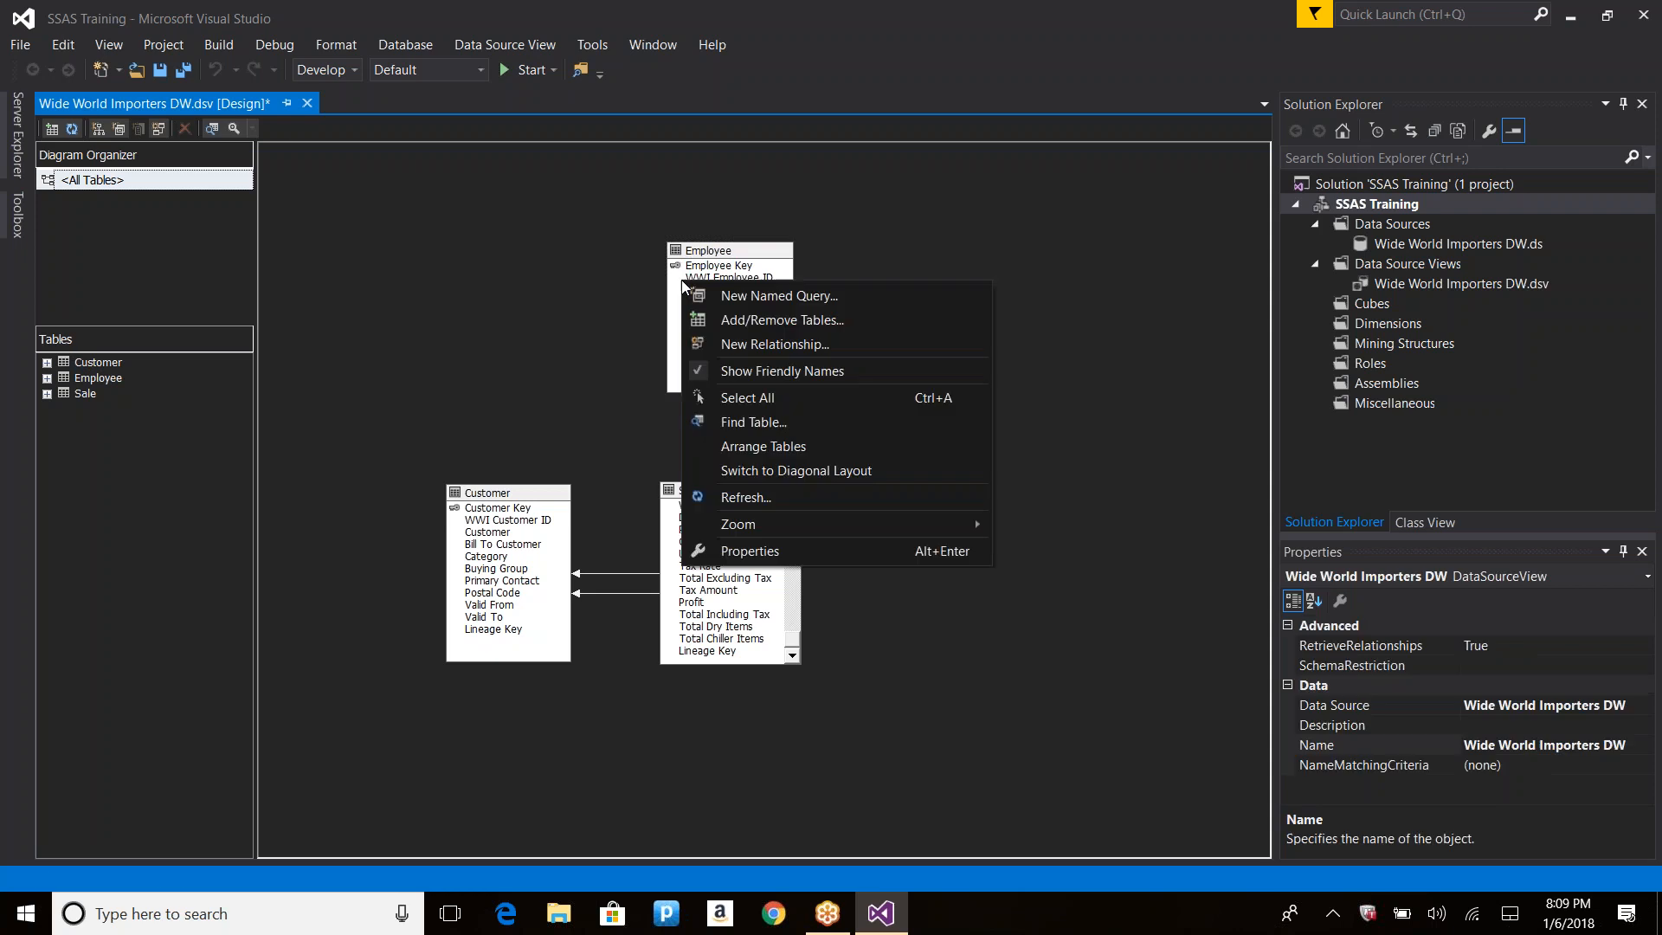
right_click(701, 278)
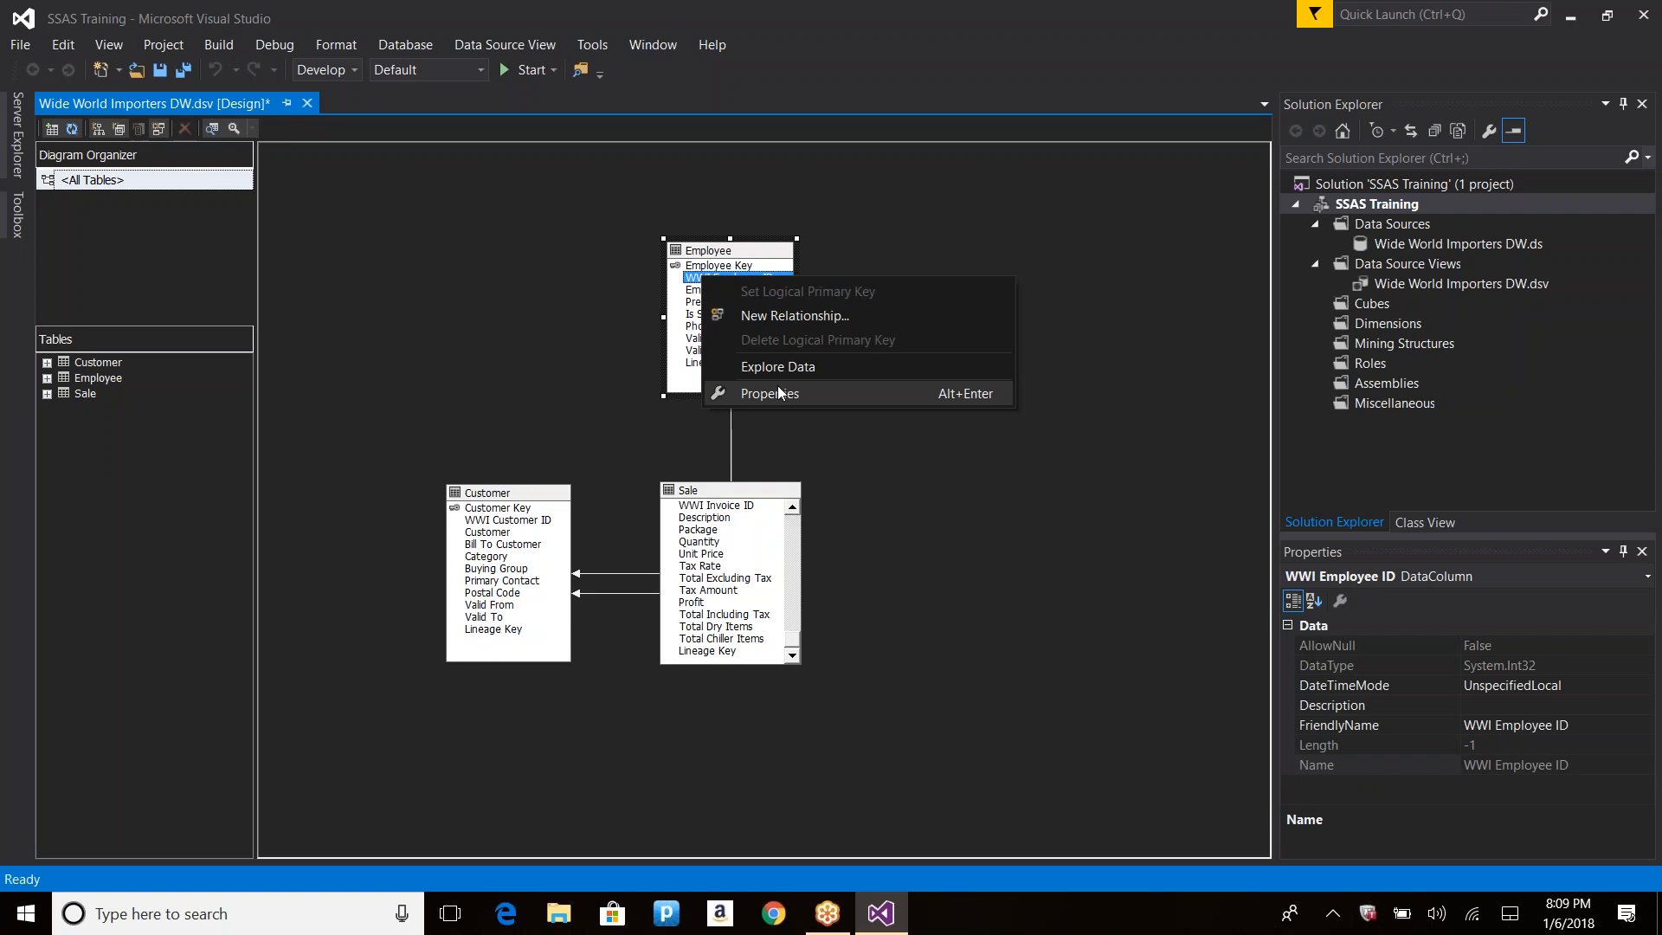
right_click(1103, 238)
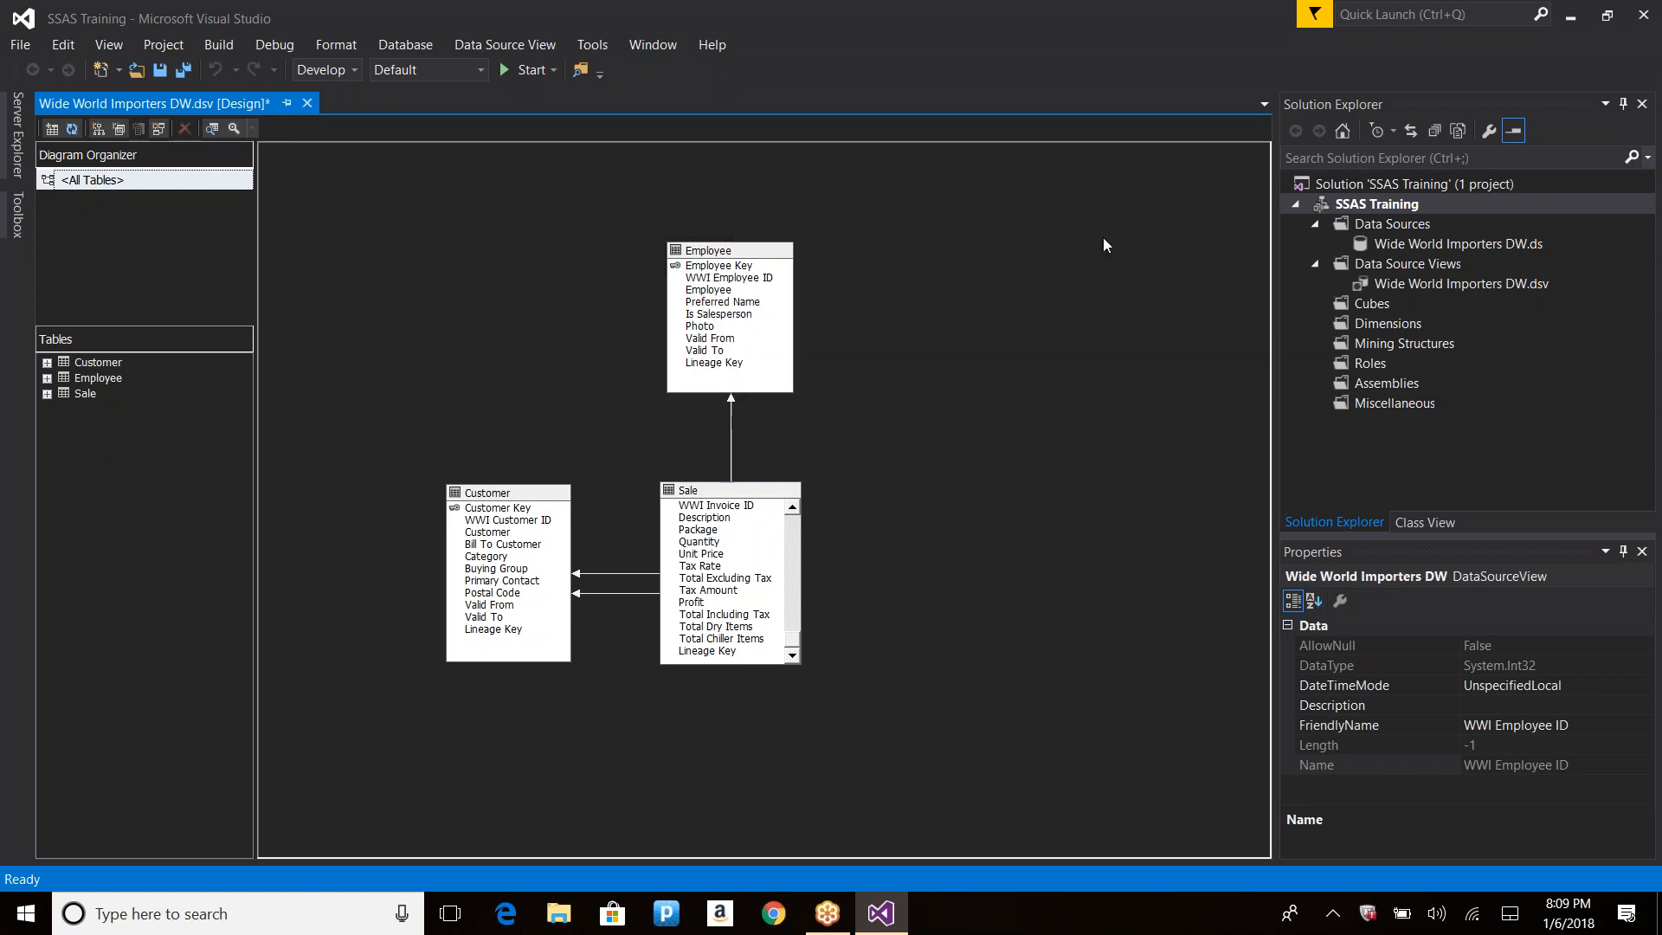
right_click(956, 224)
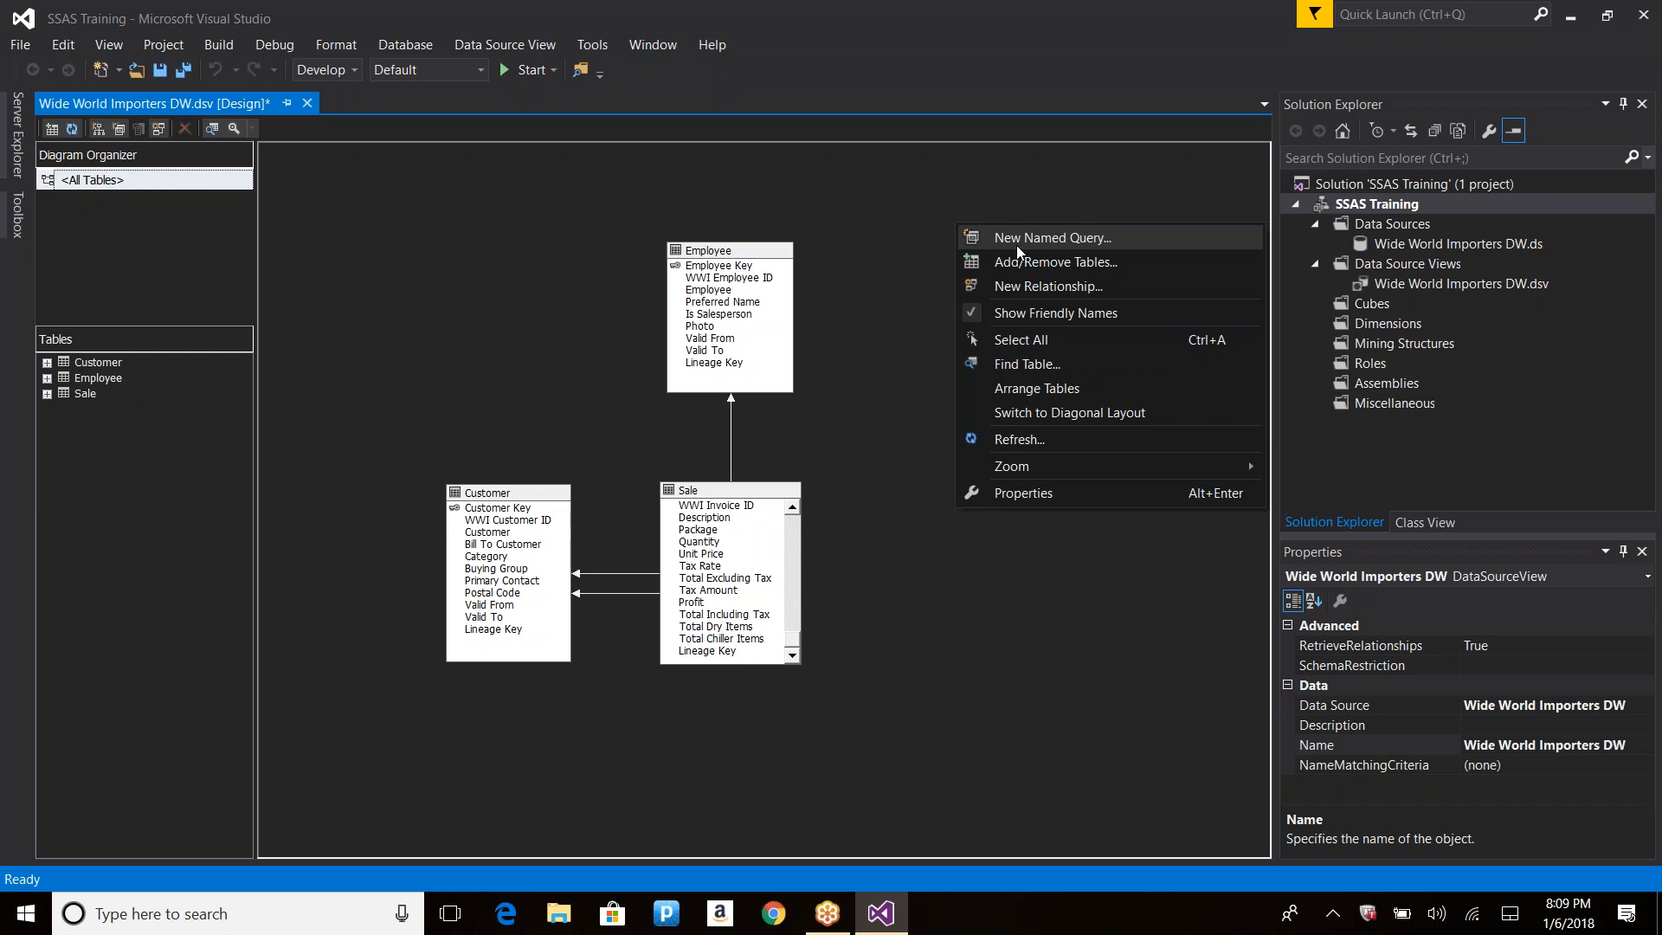
key("Escape")
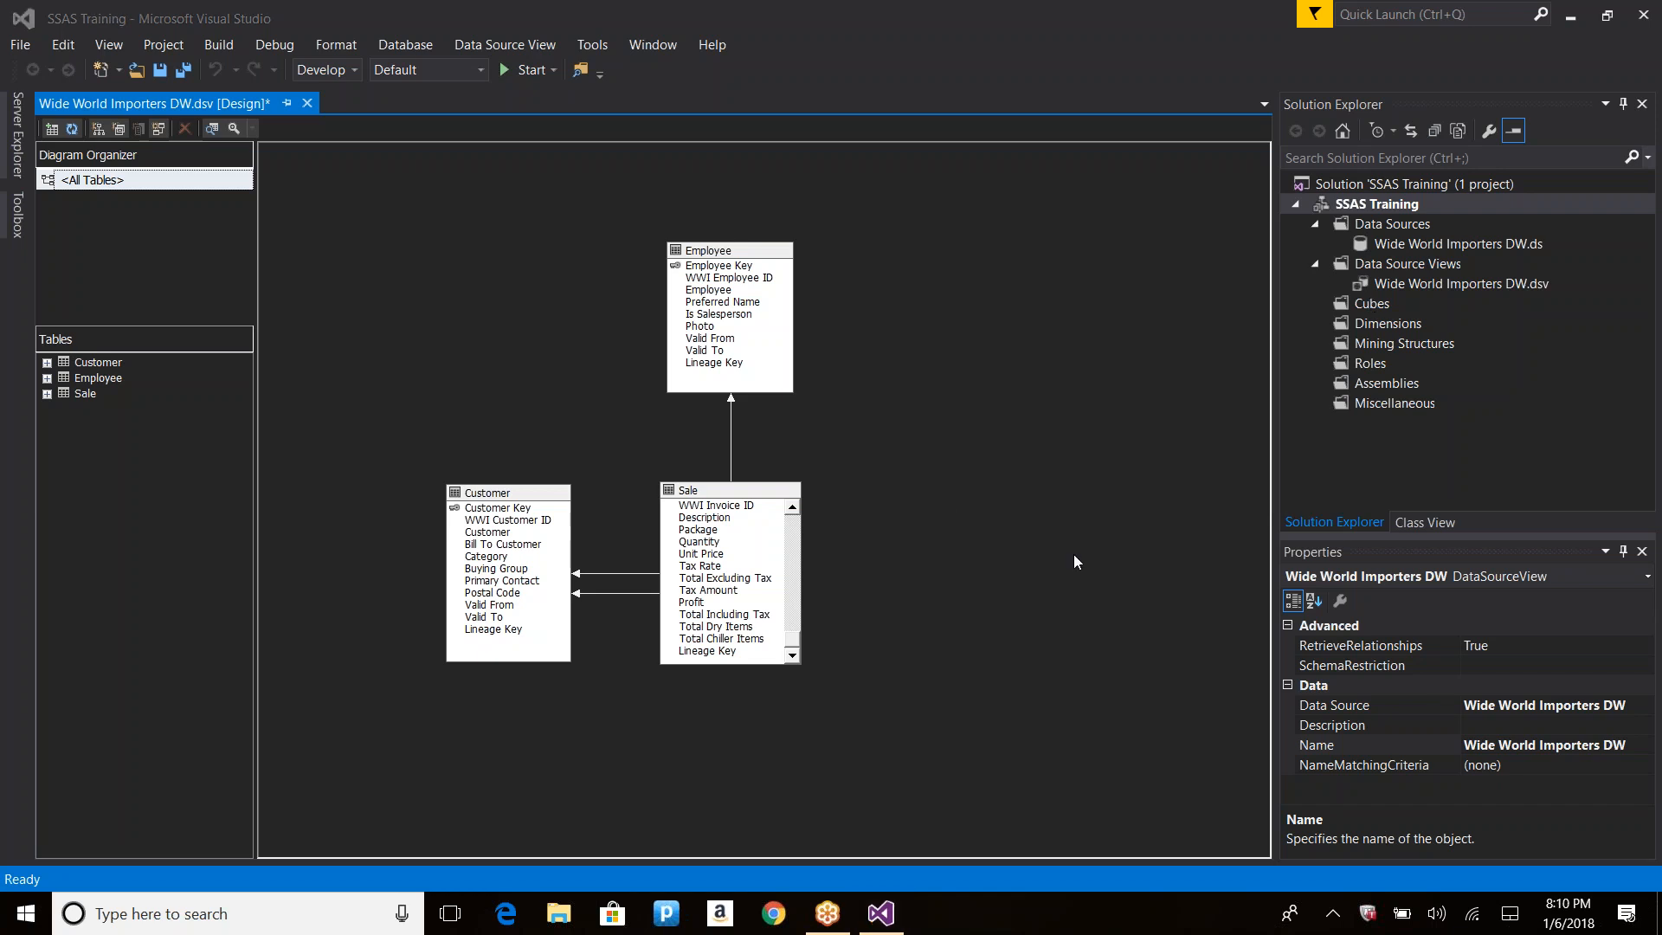
right_click(996, 244)
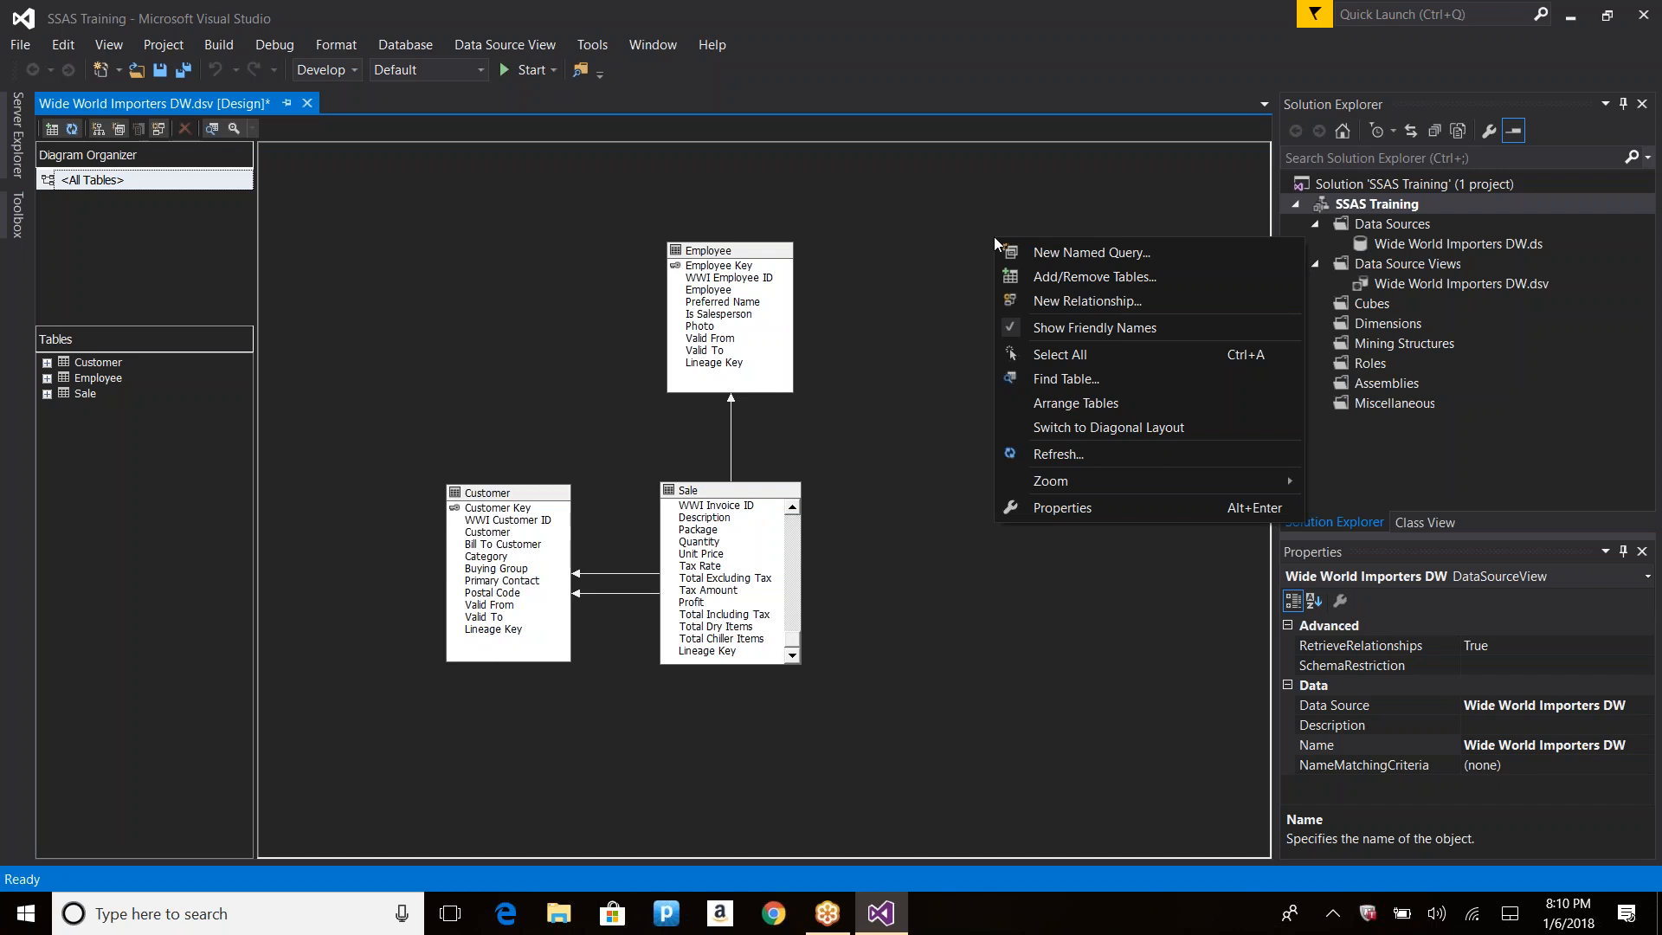
Step: Launch SQL Server Management Studio and connect to the local Database Engine with Windows Authentication
left_click(156, 914)
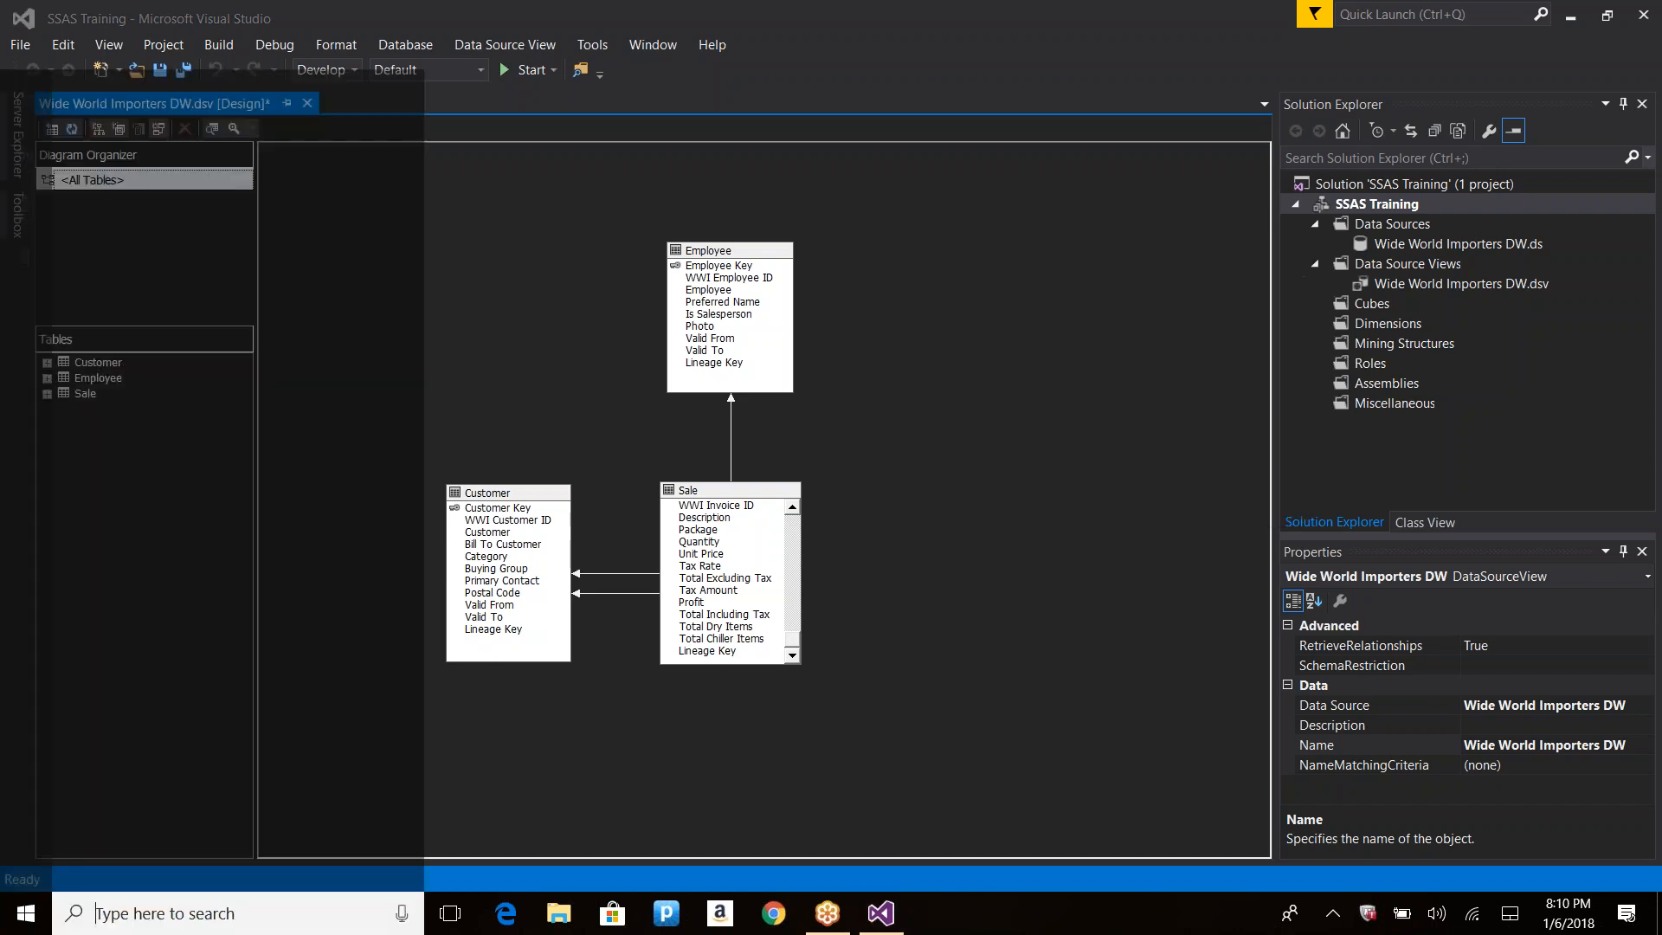
type("ssm")
key("Return")
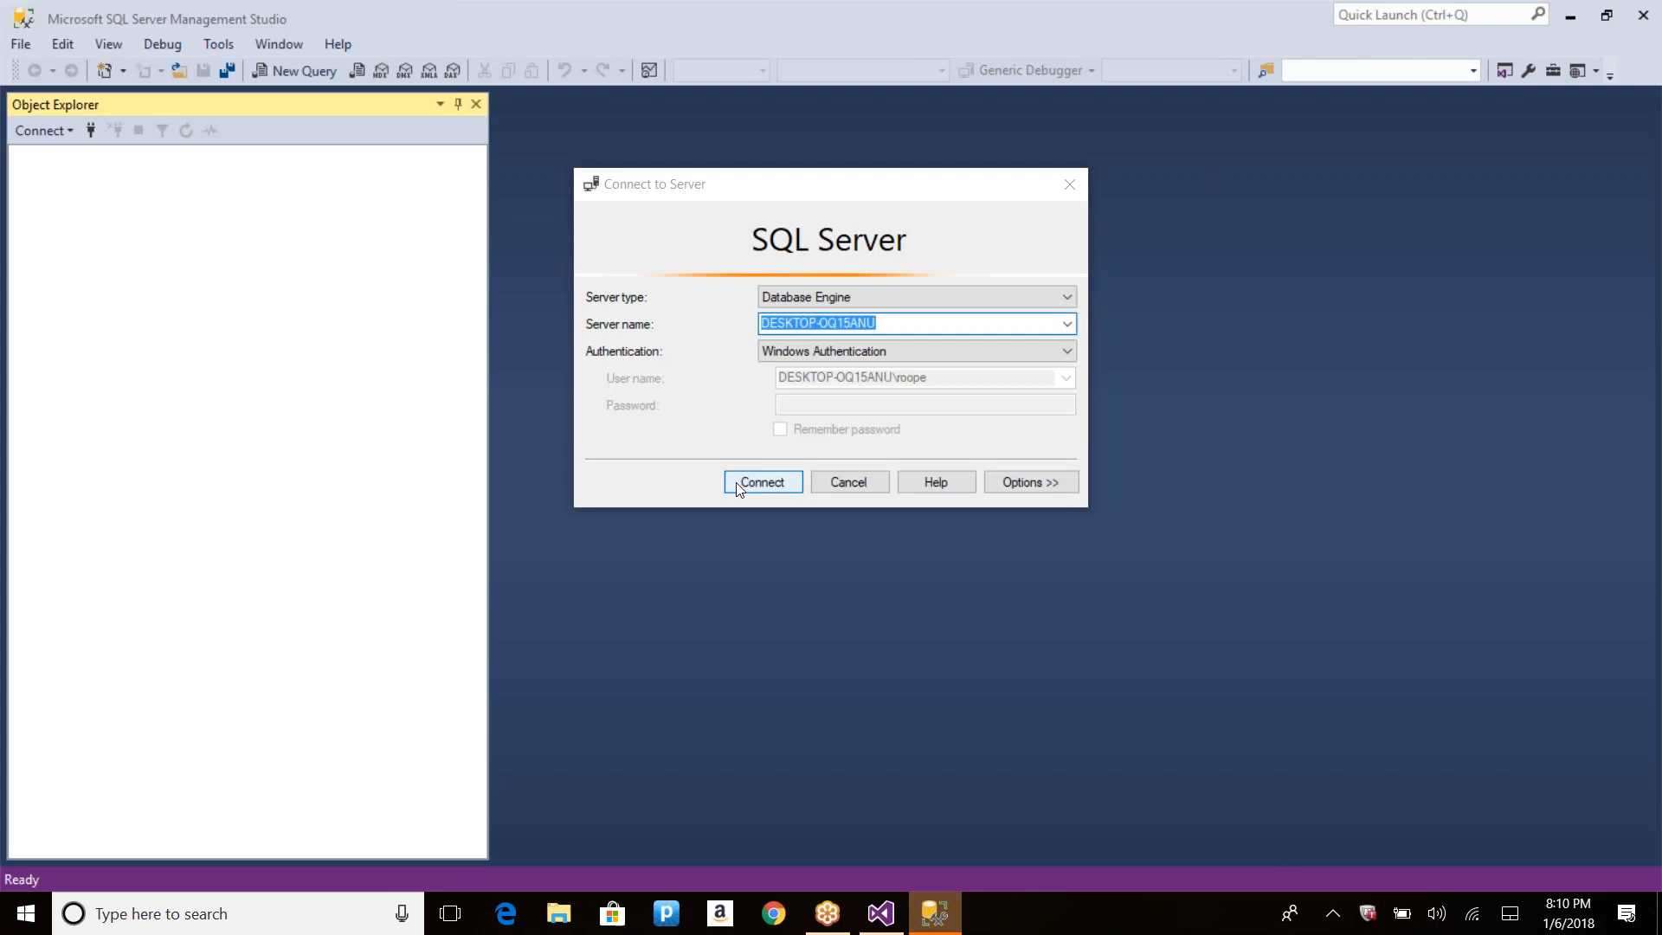
left_click(738, 483)
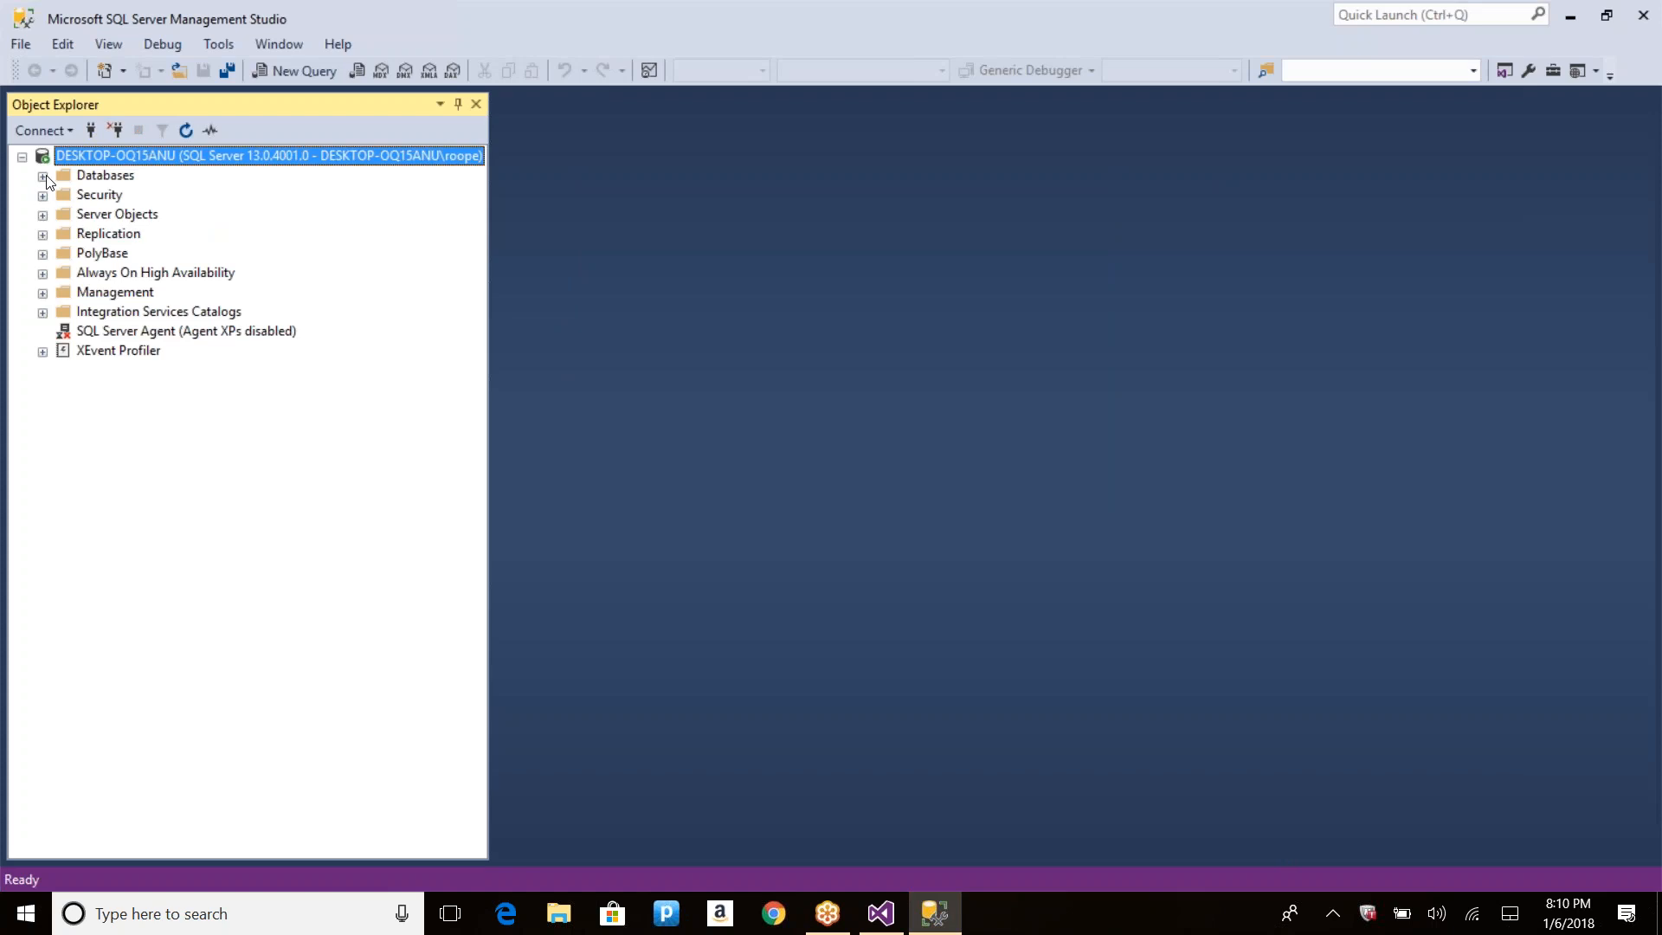
Step: Open a new query window on the Wide World Importers DW database
left_click(43, 177)
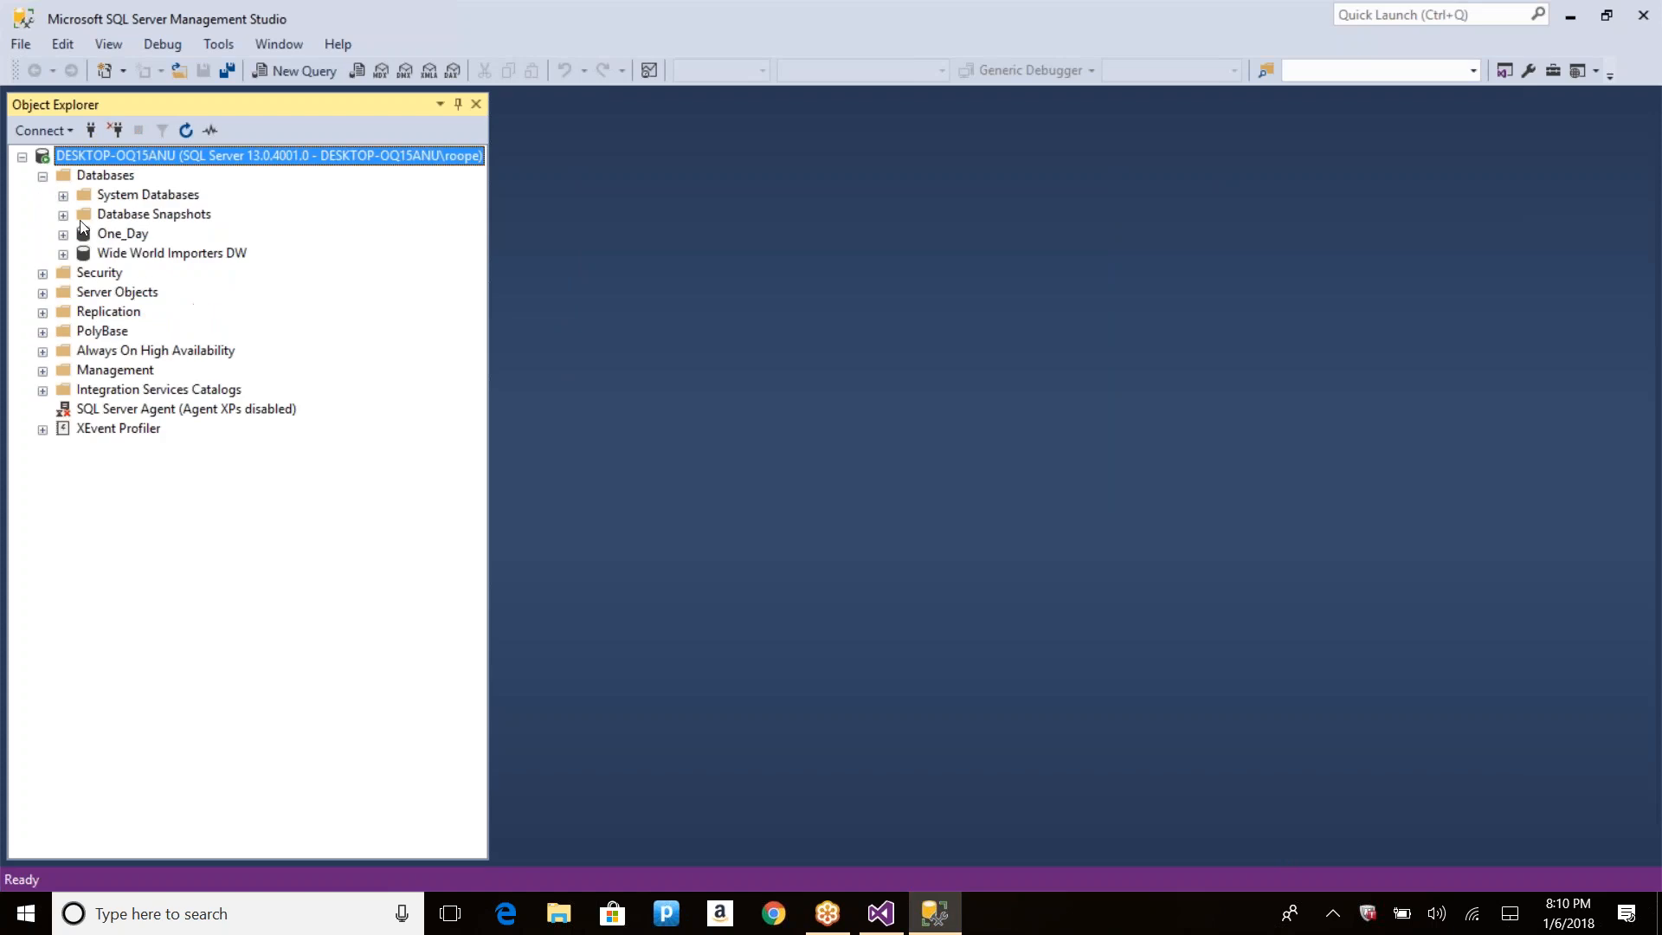
left_click(144, 255)
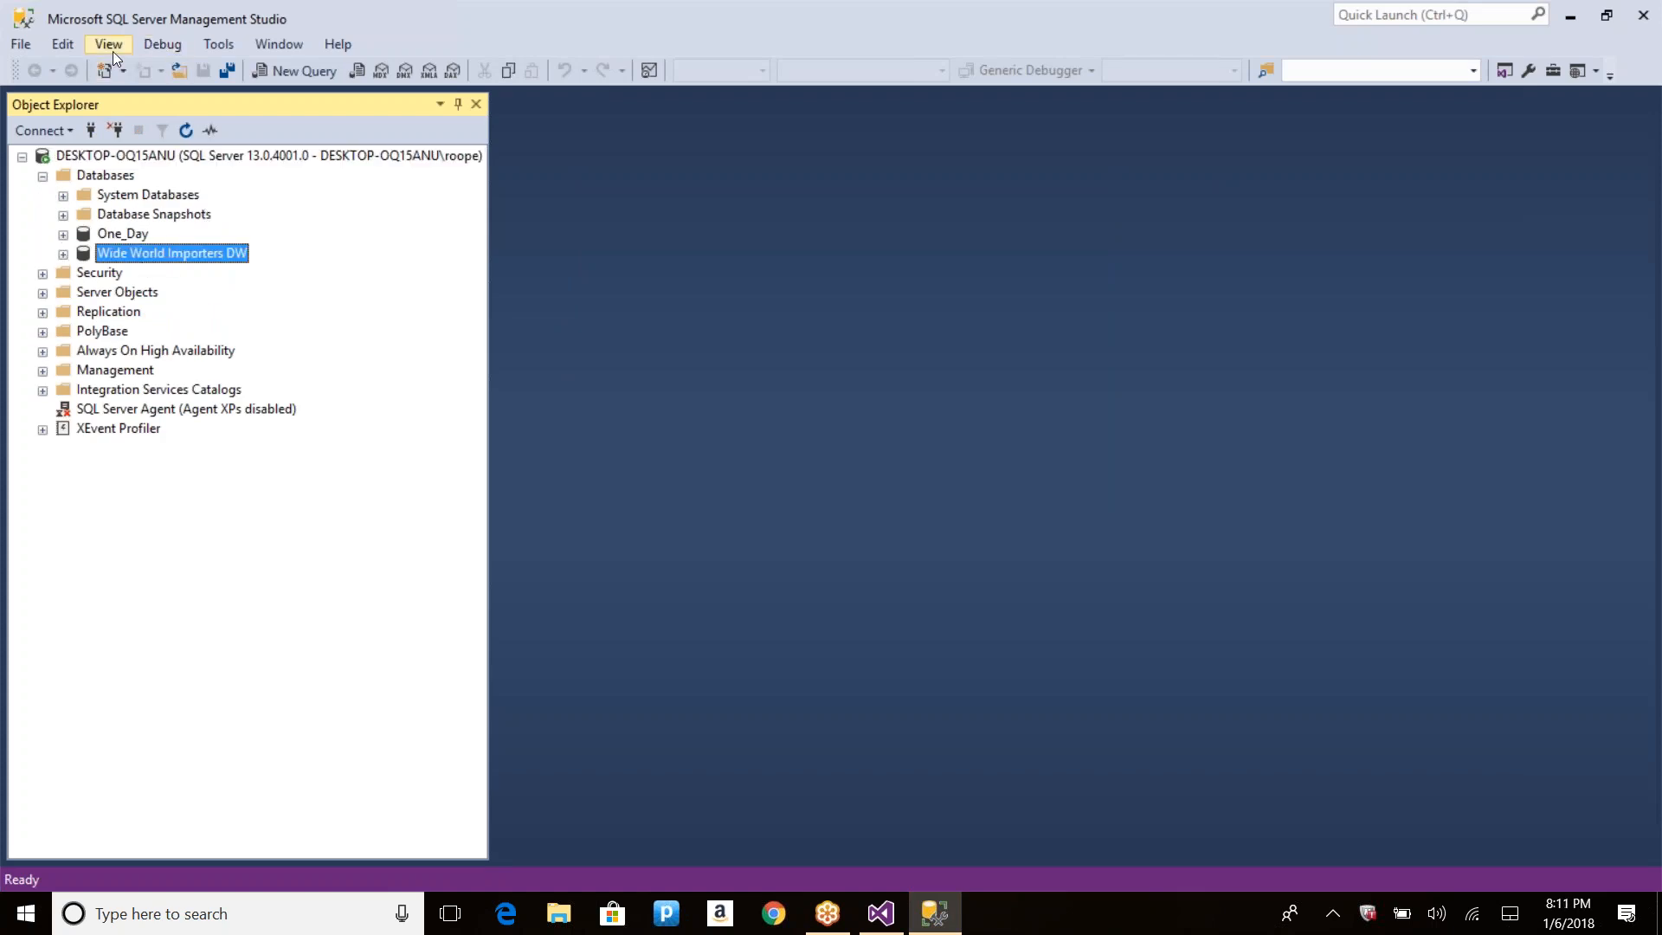
left_click(308, 73)
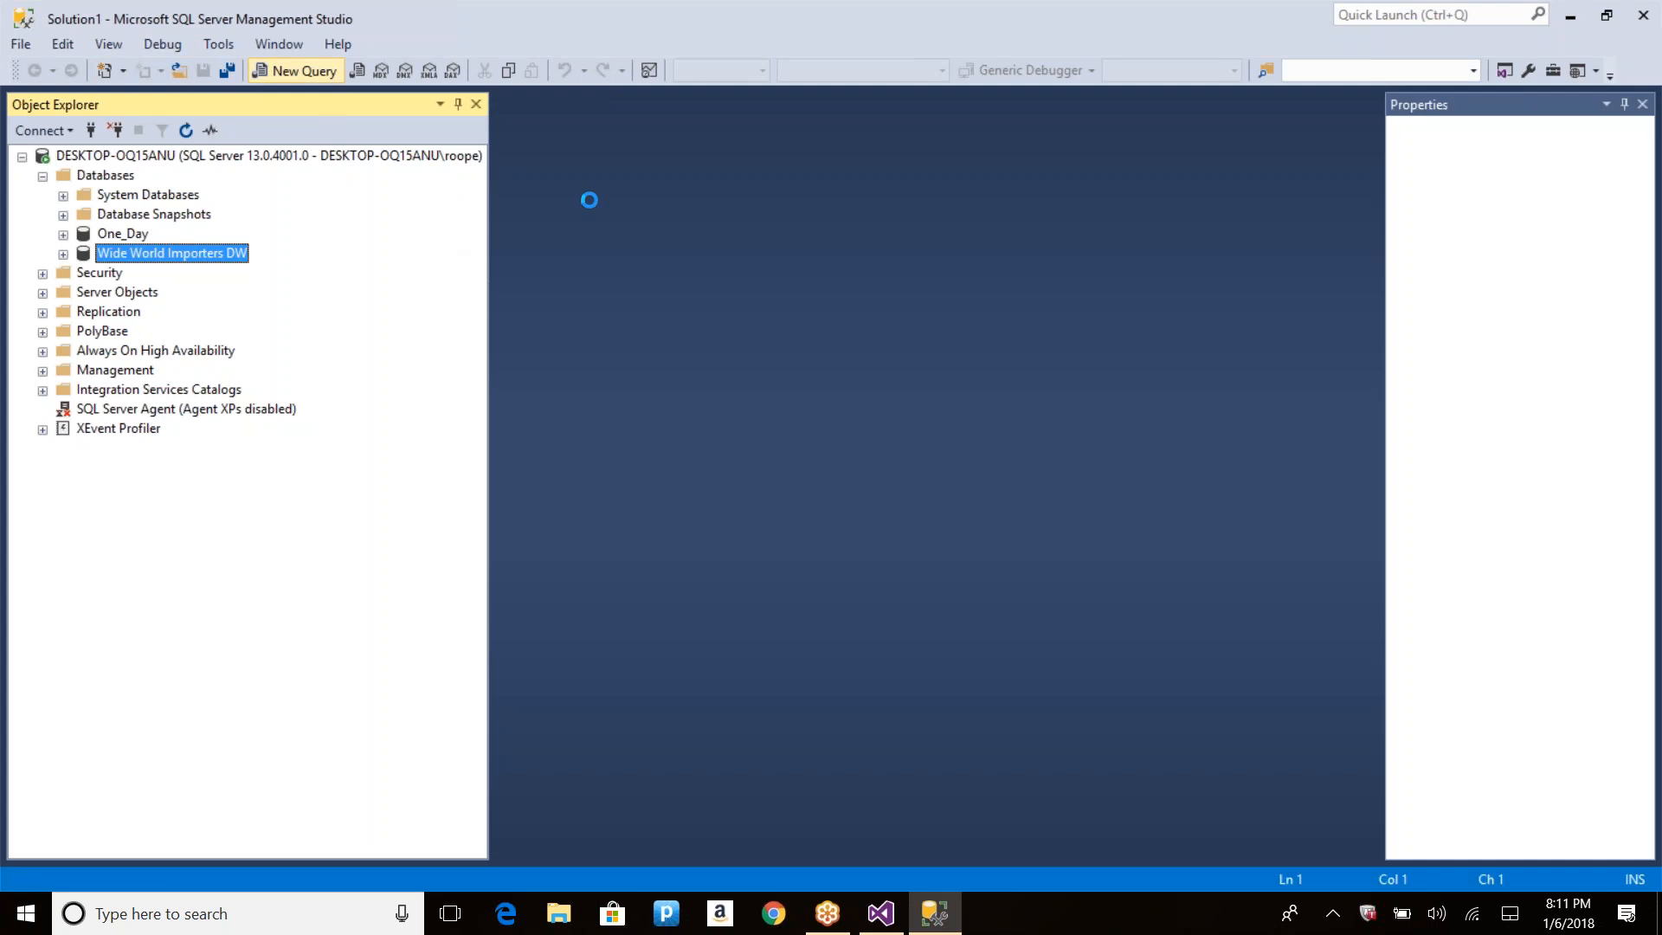
Step: Write and run the query select * from fact.sale
type("select * from sale")
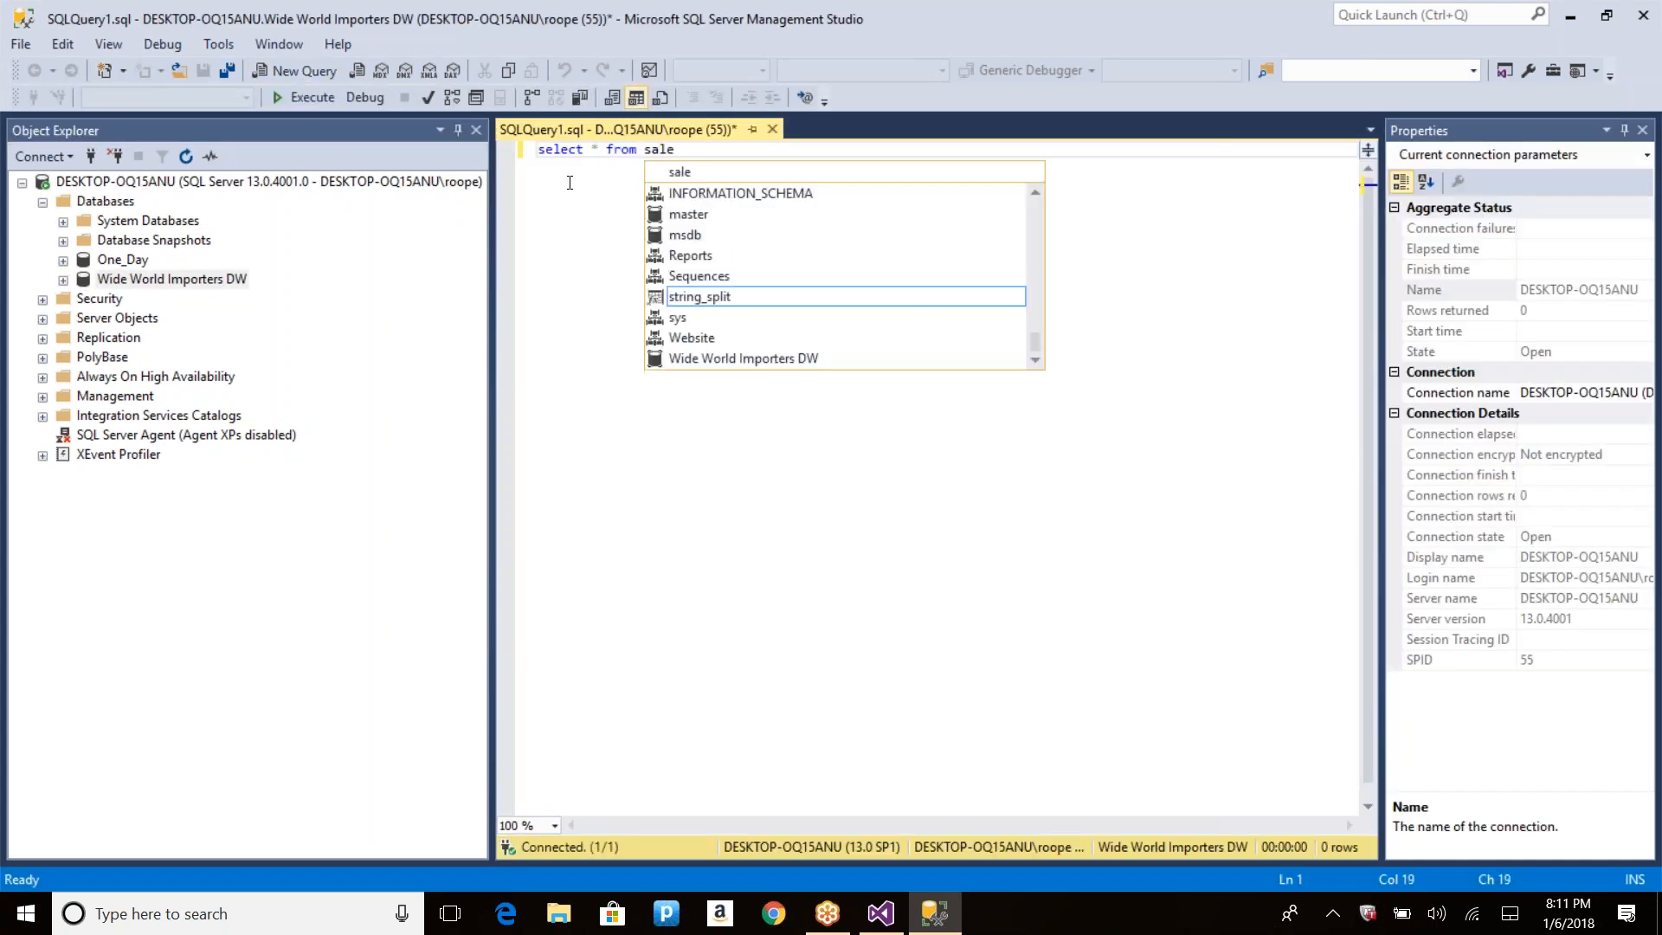
key("F5")
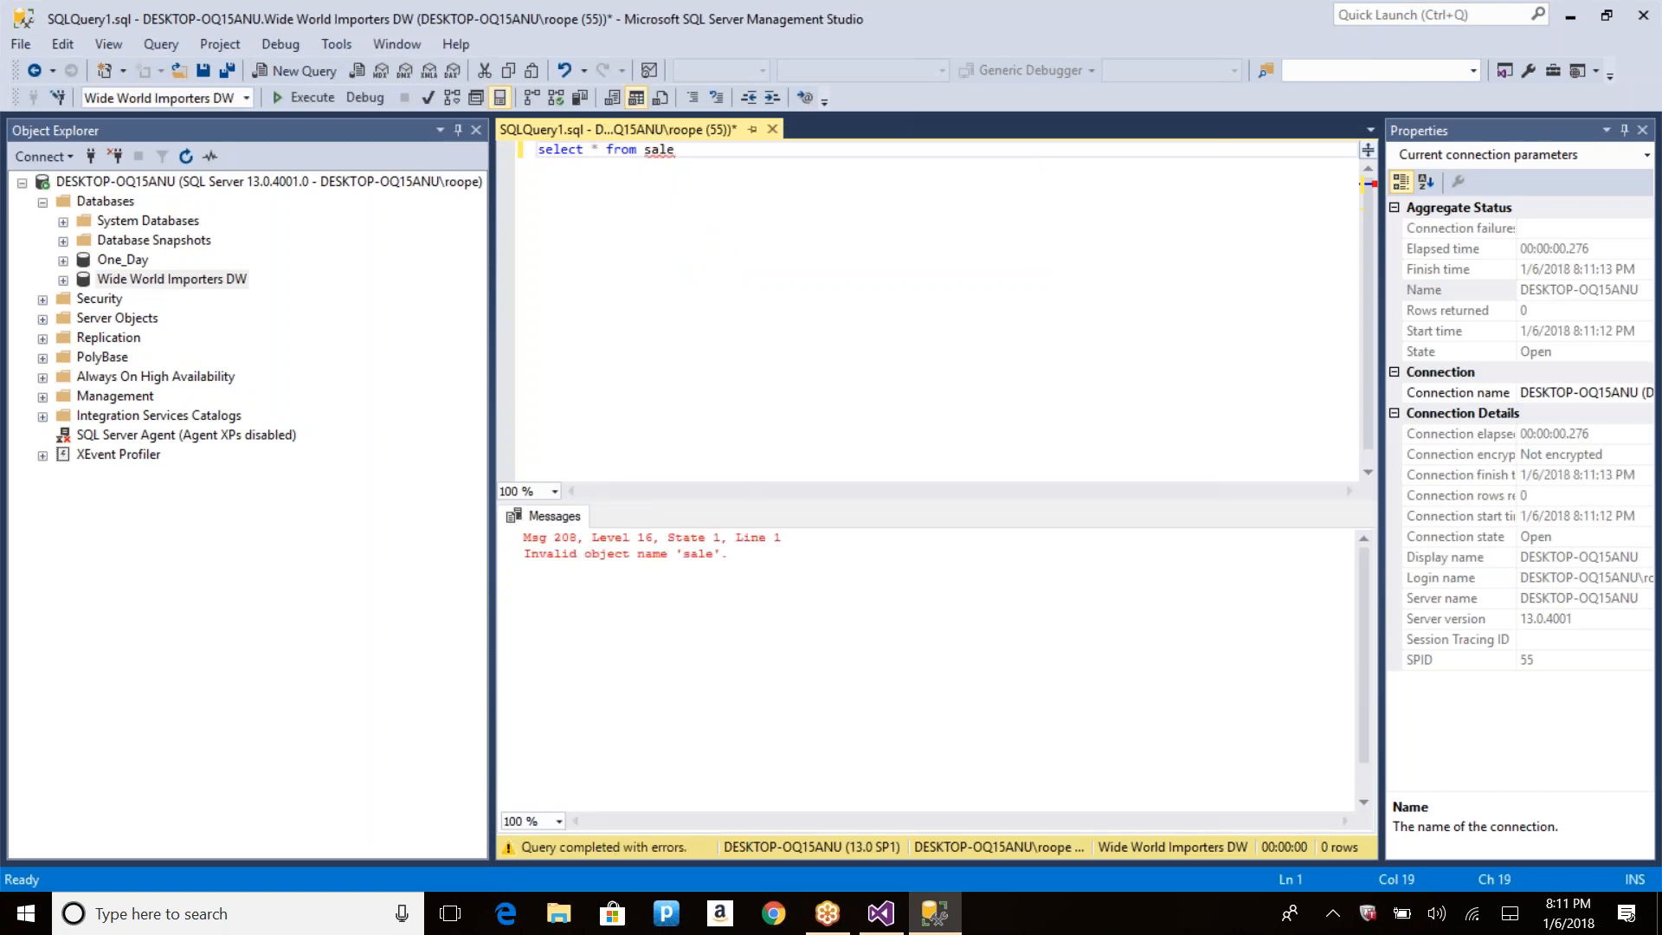
left_click(645, 150)
type("d")
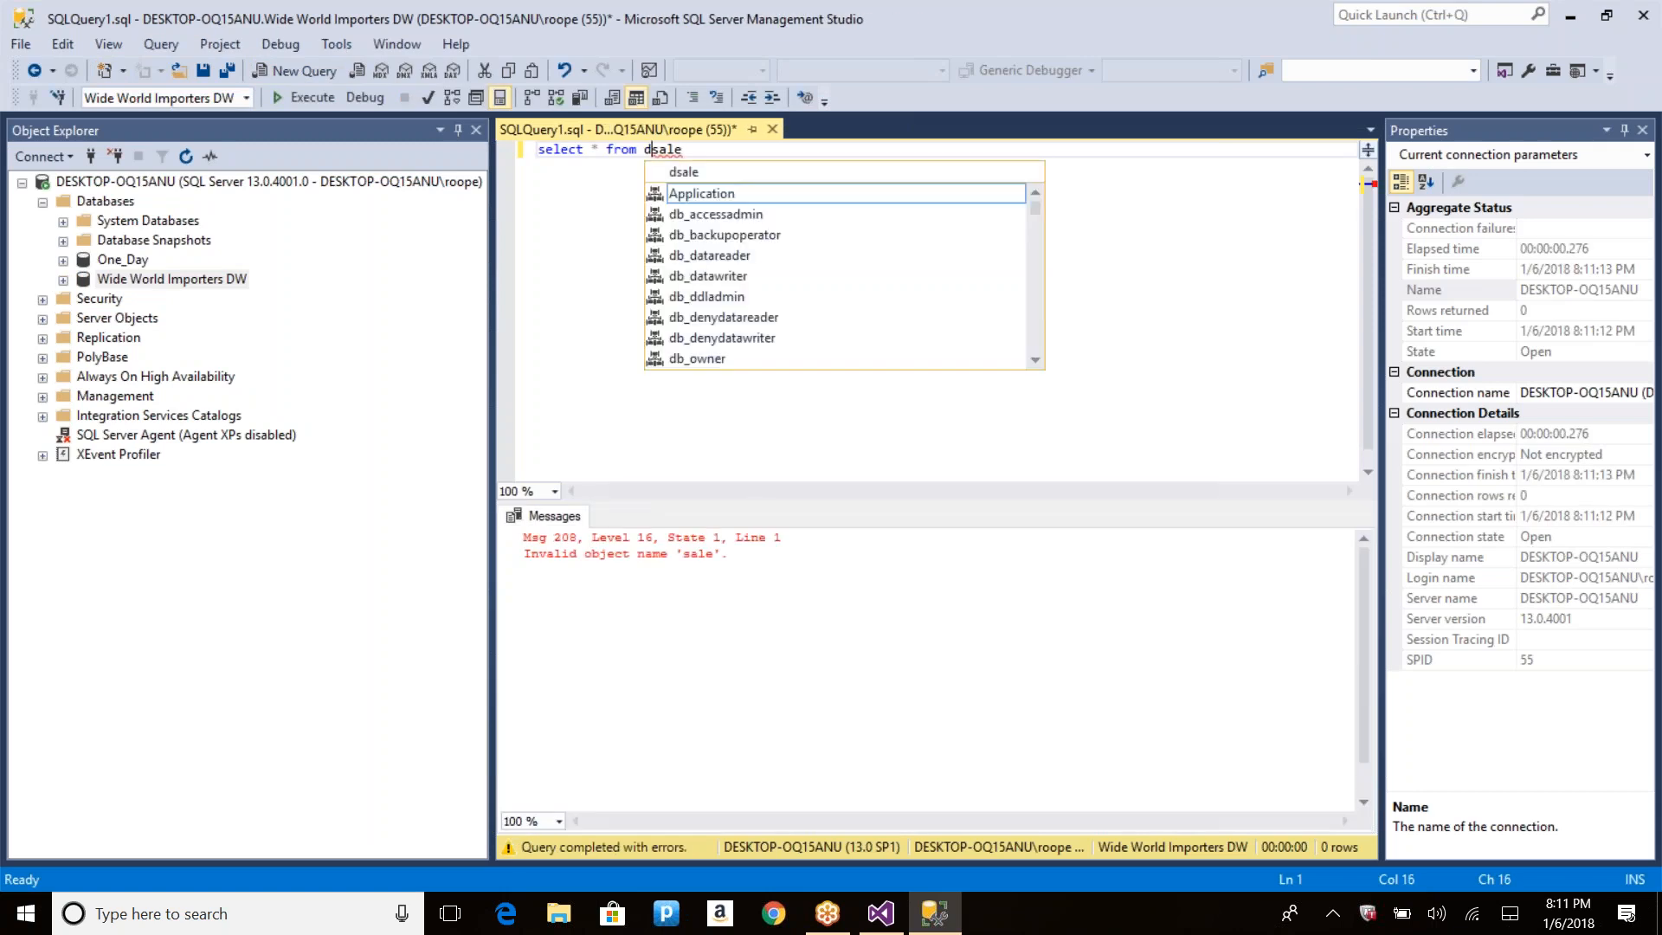
key("BackSpace")
type("sale.sale")
key("F5")
key("Left")
key("ctrl+shift+Left")
type("fact")
key("F5")
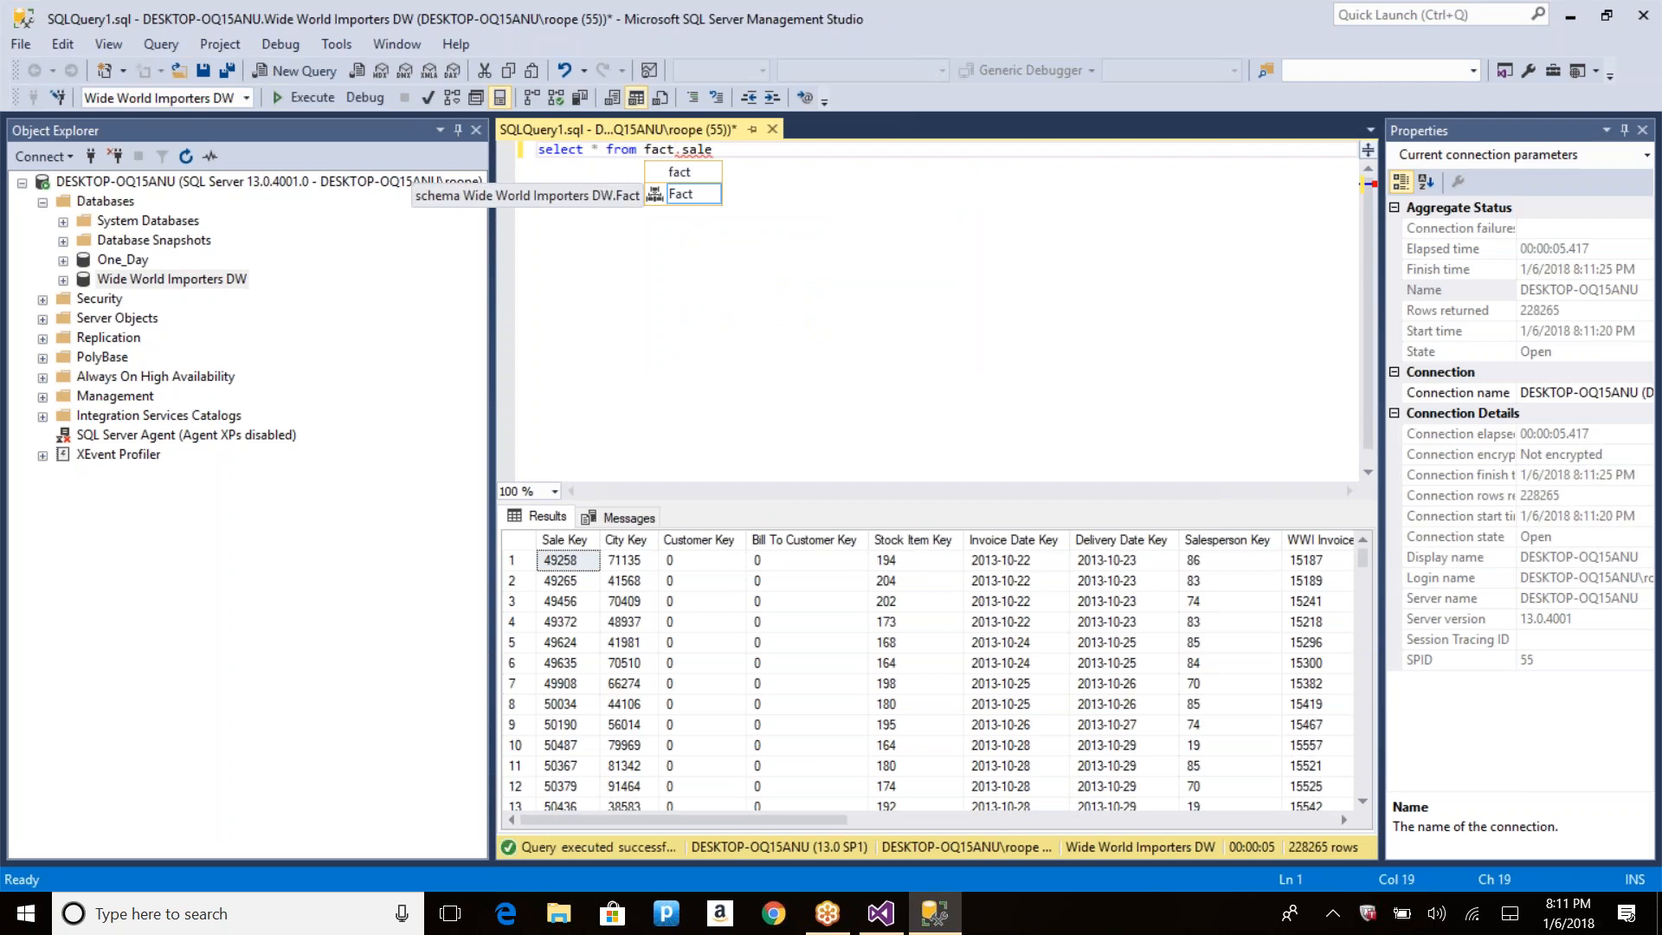
Step: Turn the query into create view dummy as select * from fact.sale and execute it
key("Home")
key("Return")
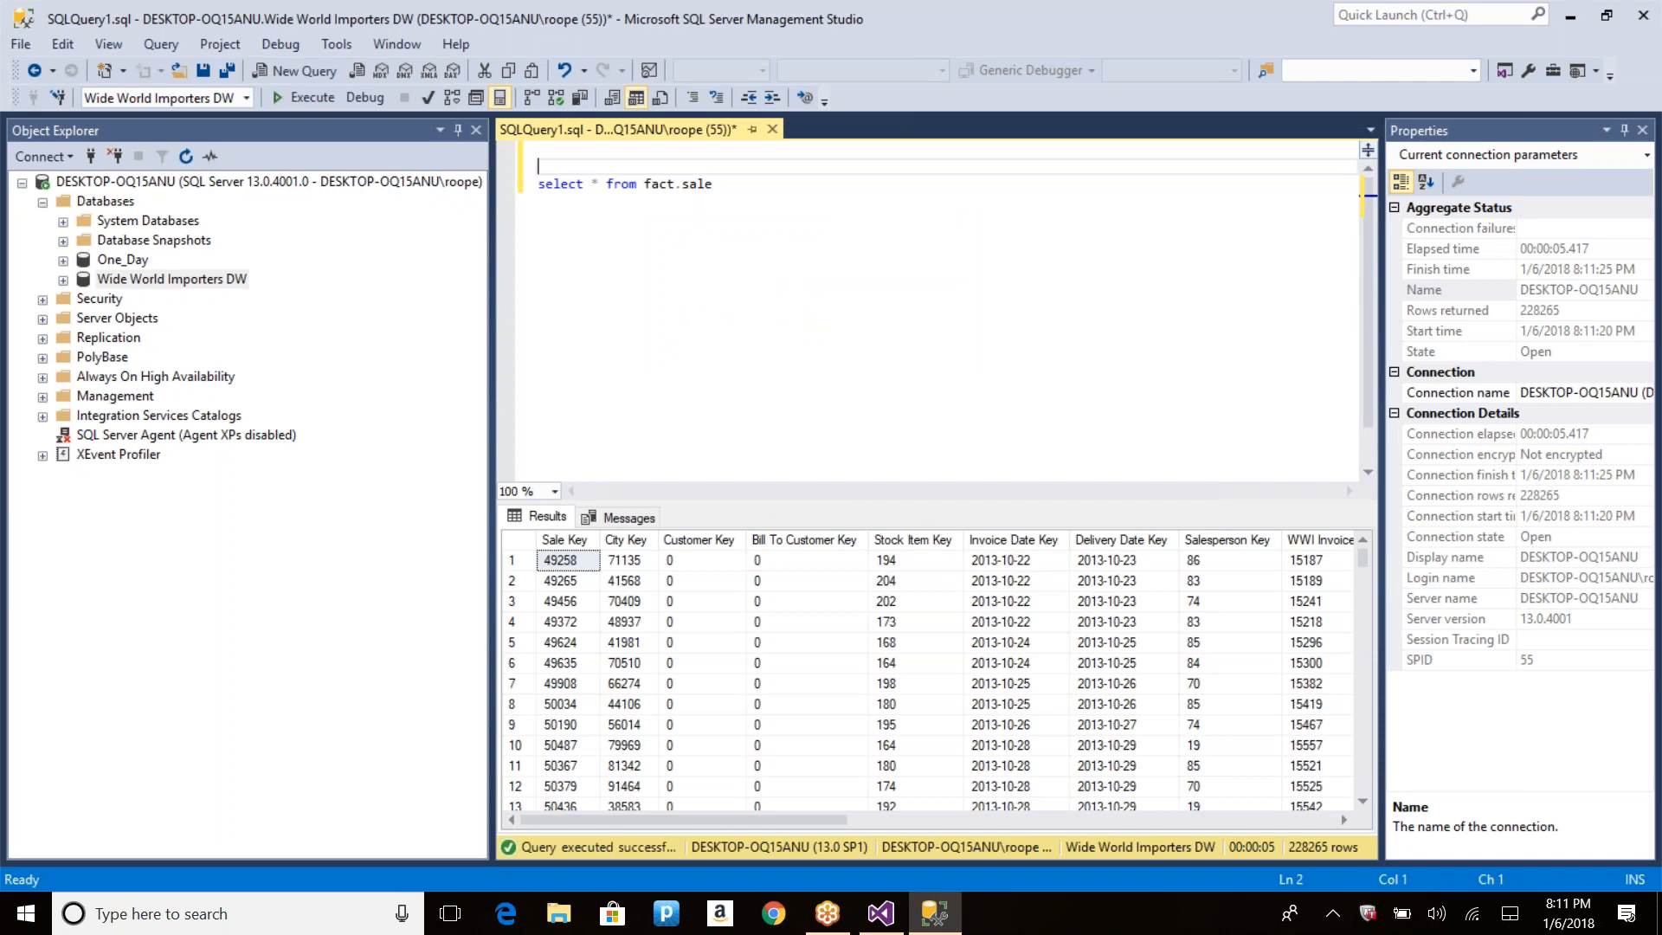
type("create view dummy as")
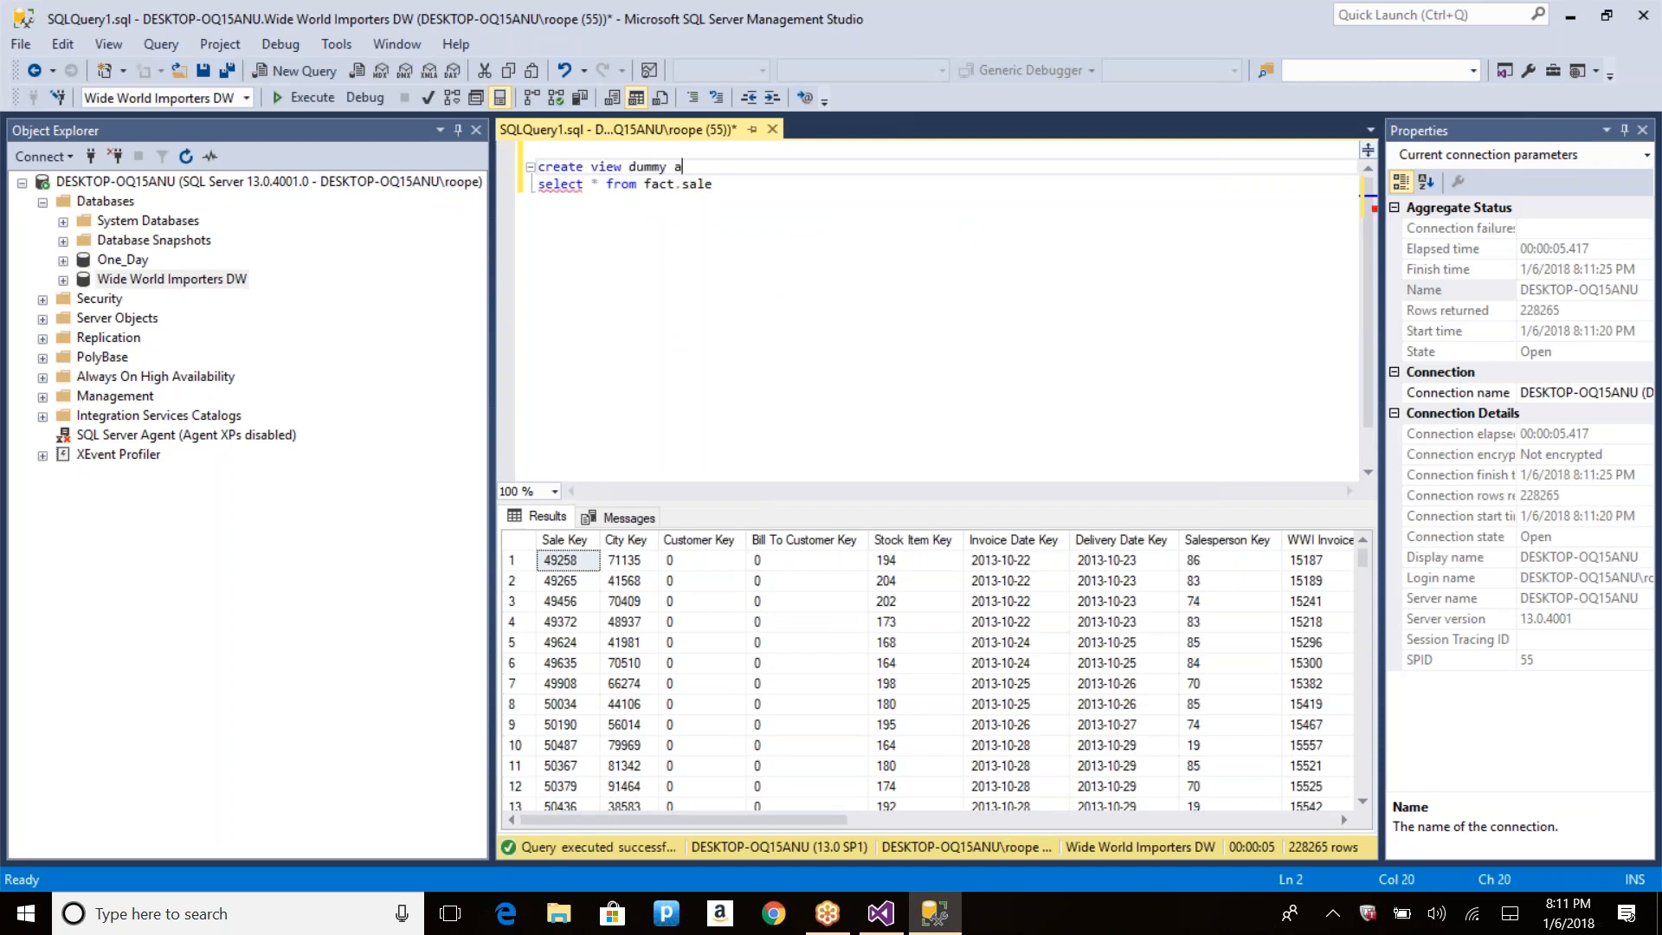
key("Left")
key("Left")
key("Return")
key("Down")
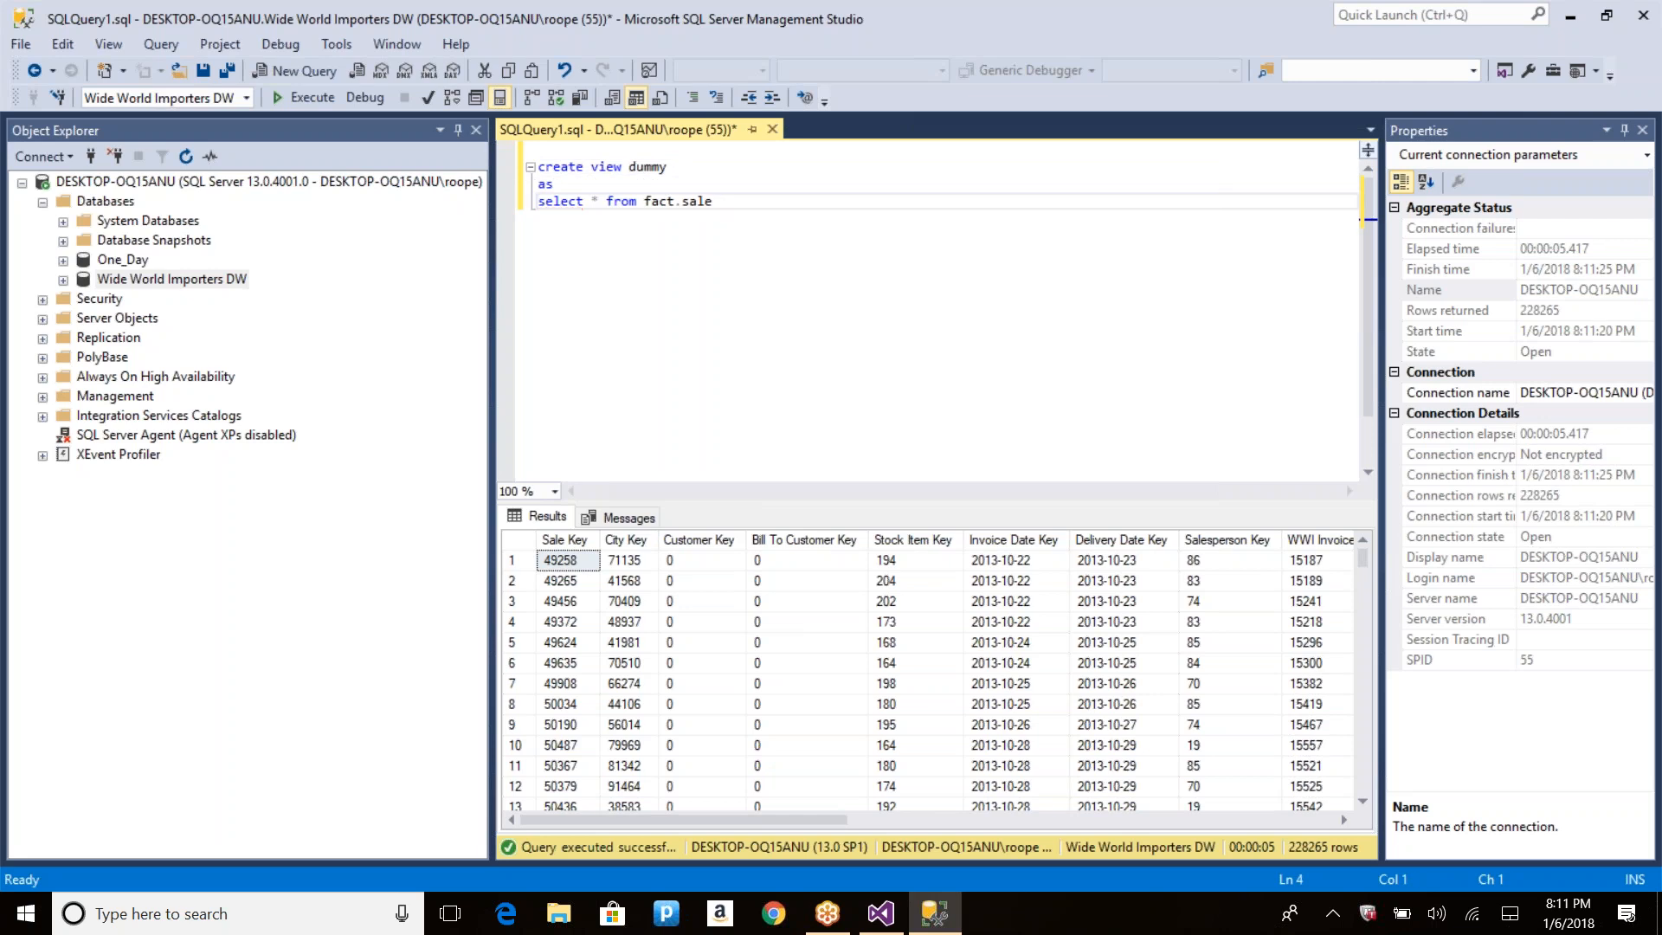
key("ctrl+a")
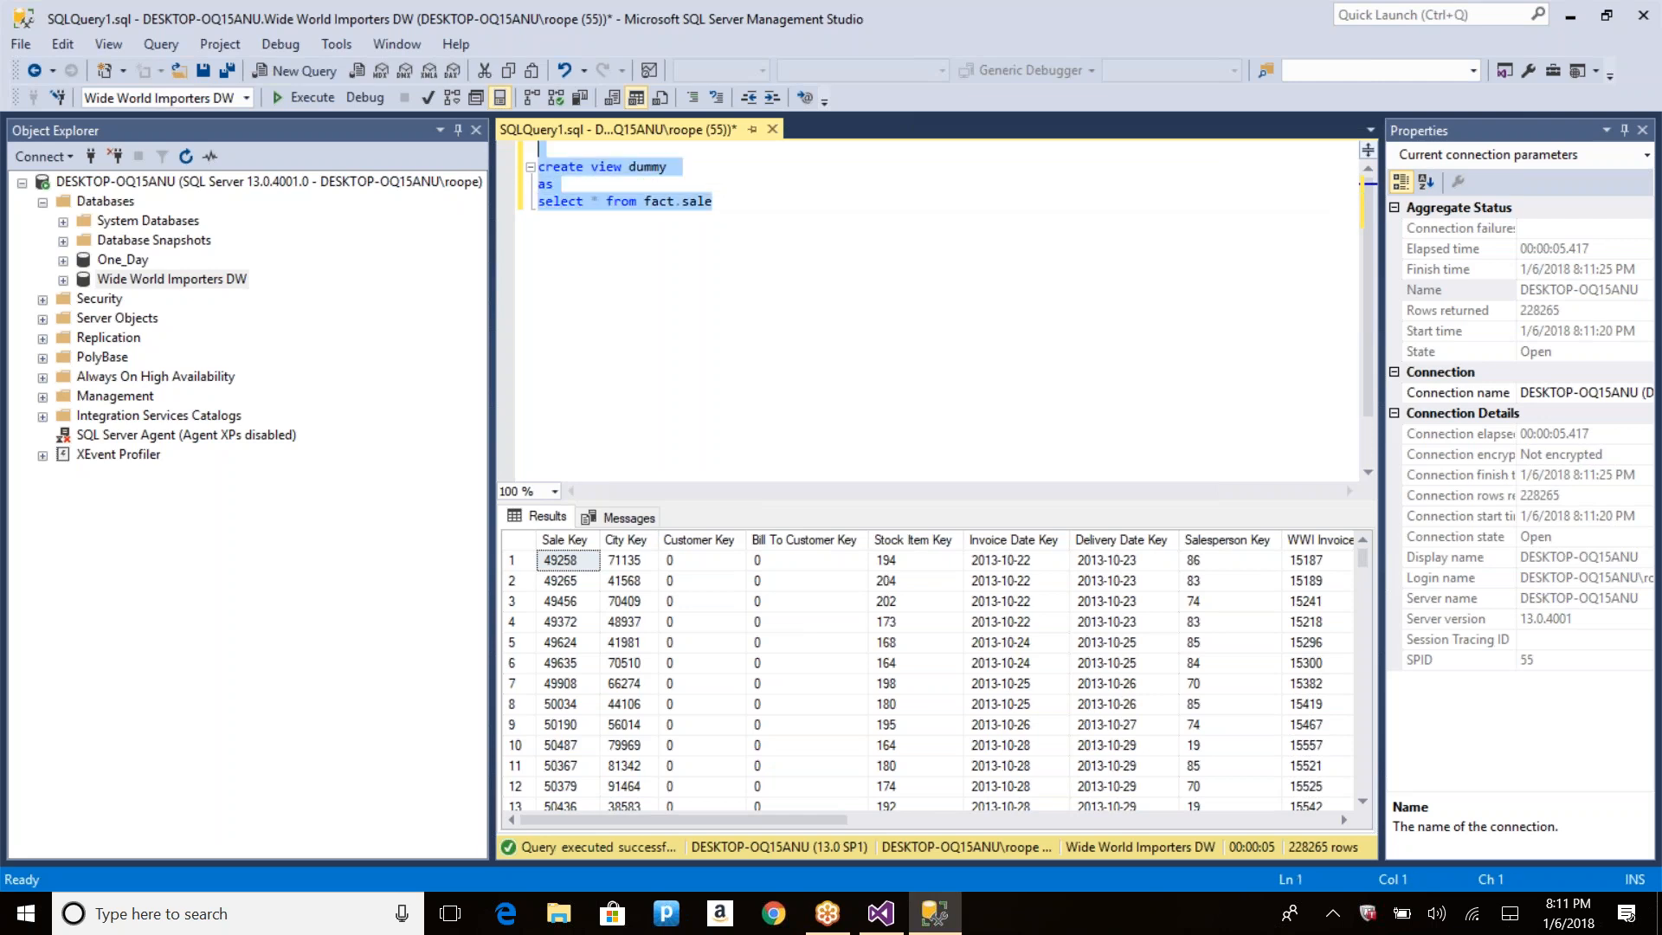
key("F5")
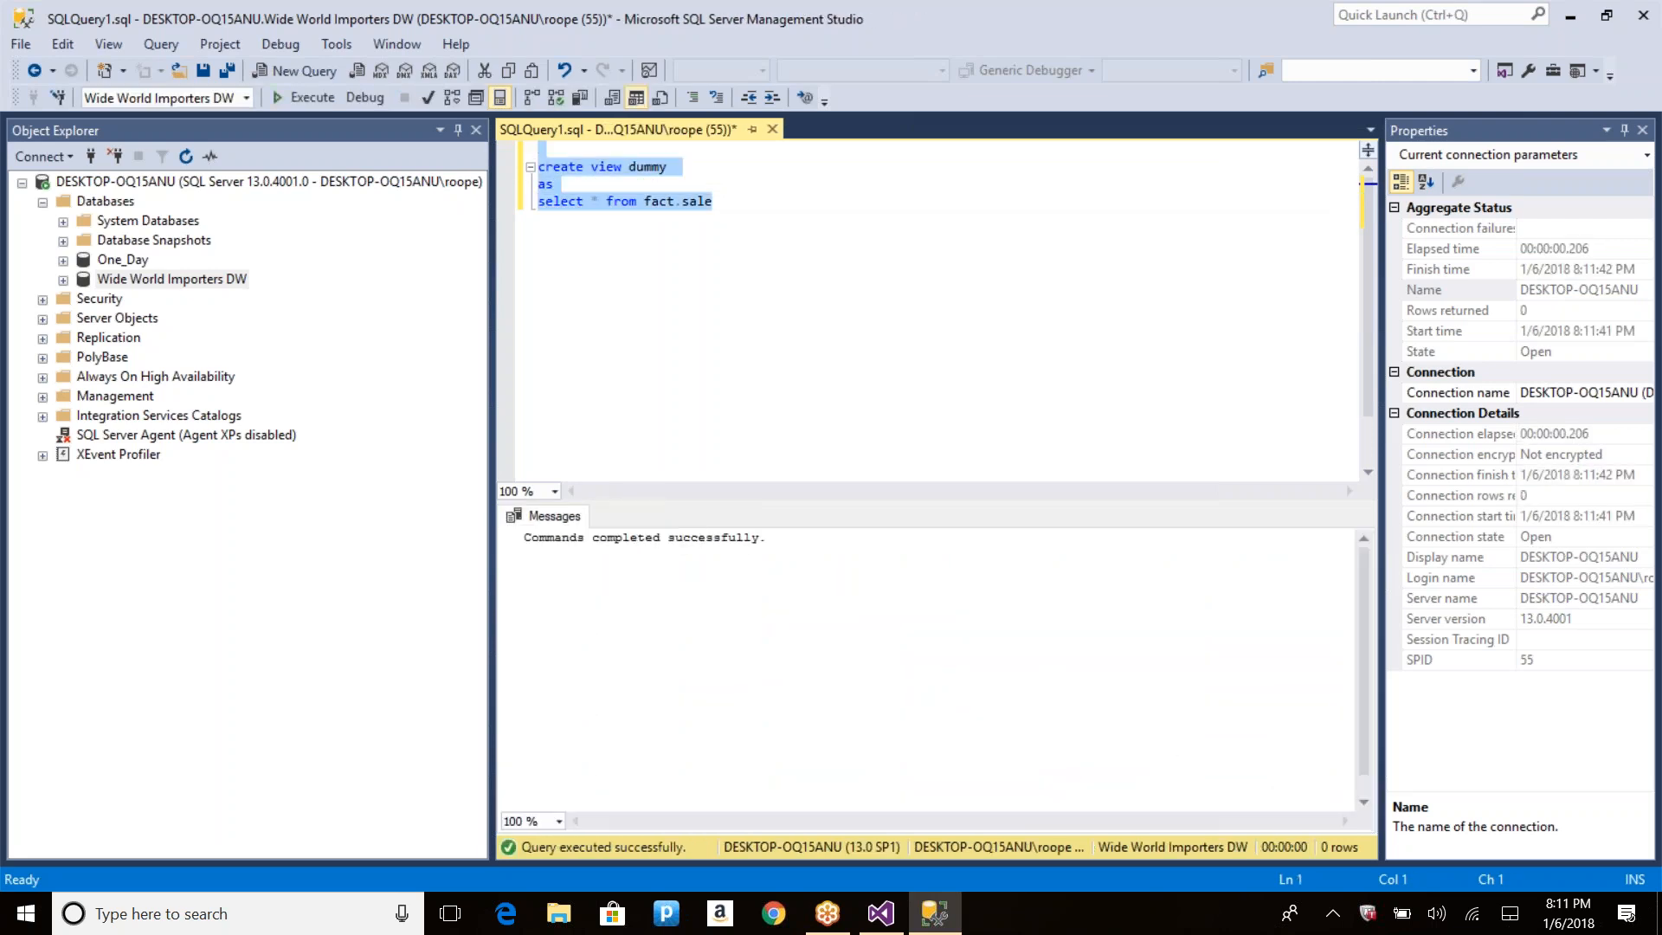
Step: Add the query select * from dummy below the view definition and run only that statement
left_click(647, 169)
double_click(647, 168)
left_click(726, 203)
key("Return")
key("Return")
type("select")
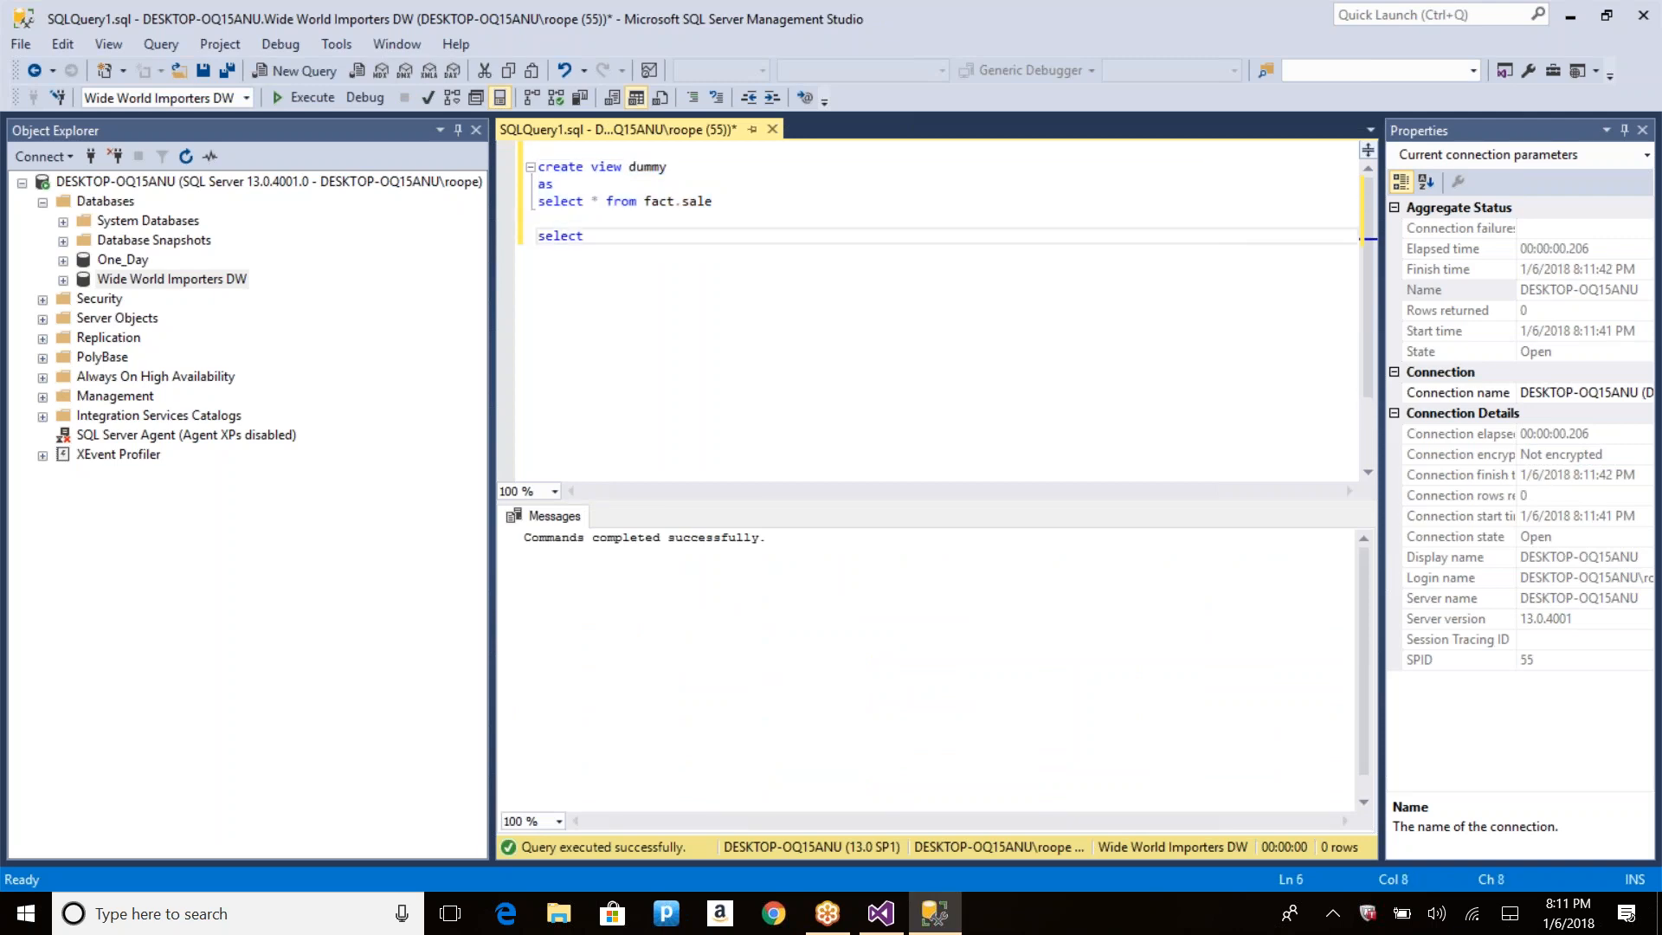
type(" * from dummy")
key("shift+Home")
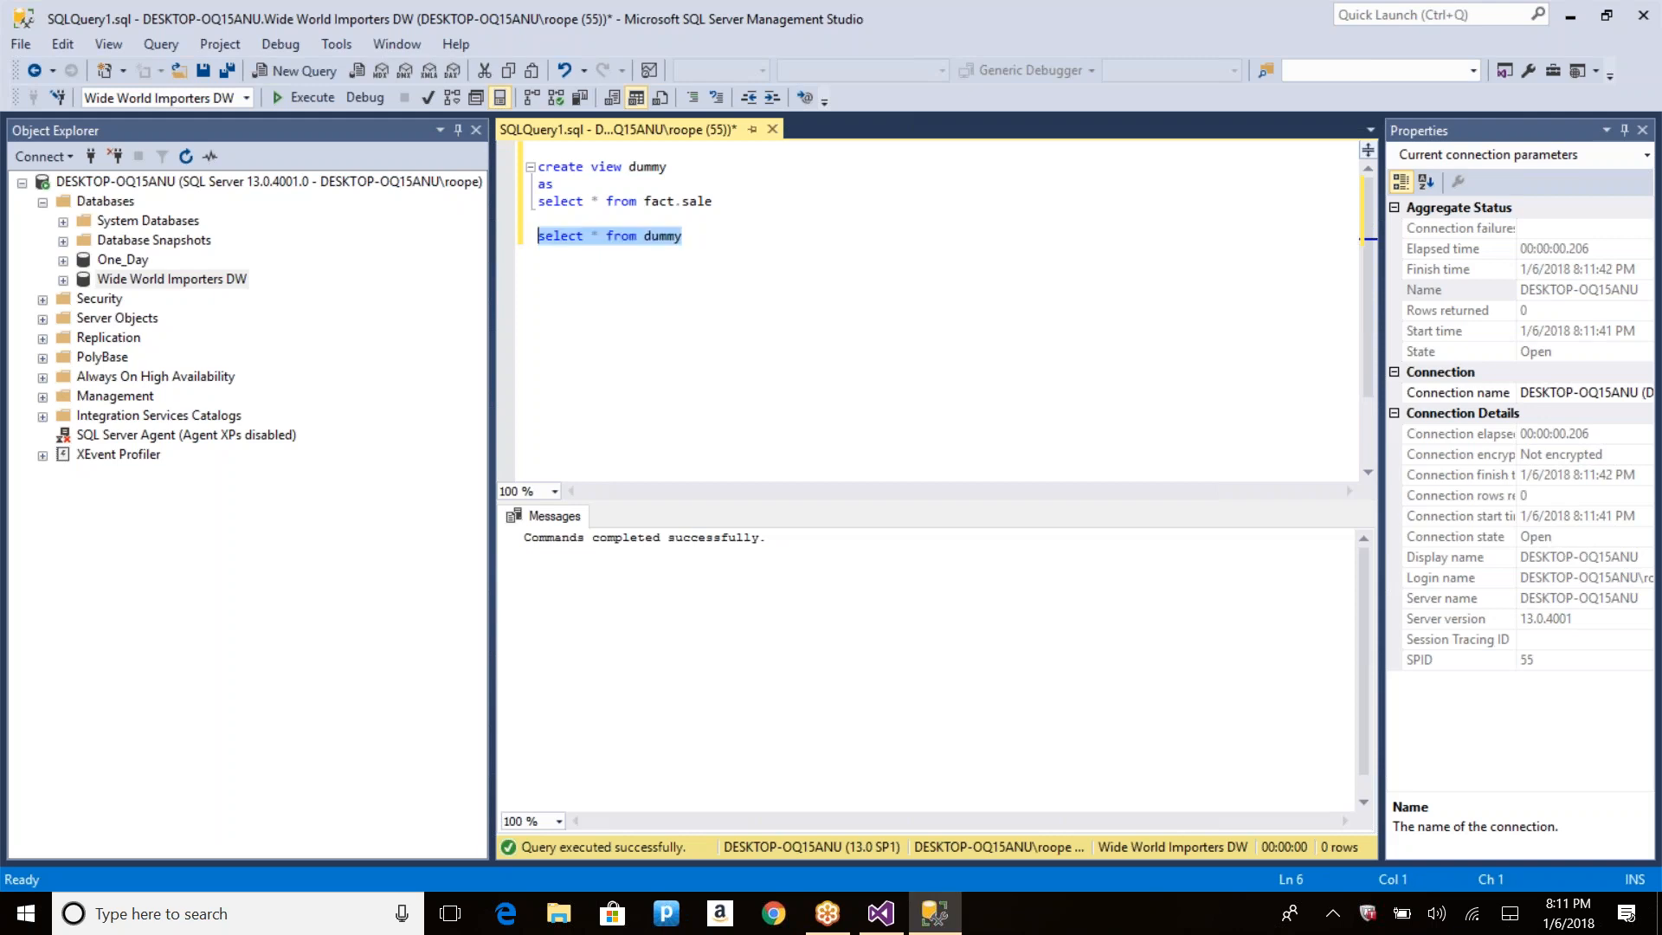
key("F5")
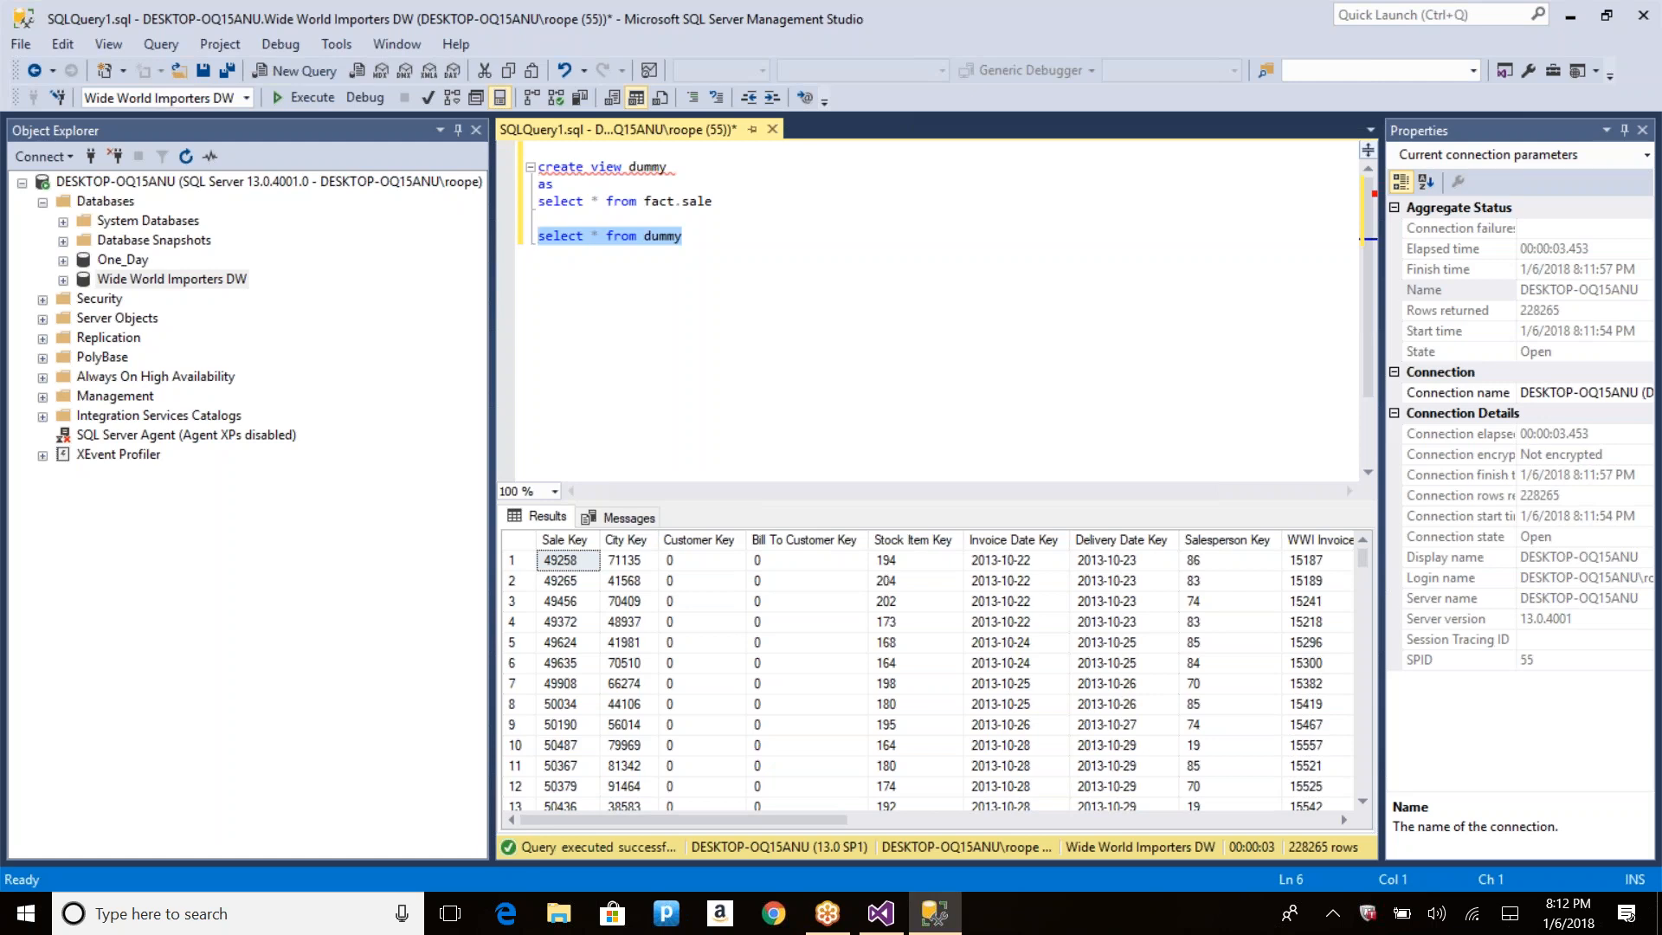
Step: Remove the blank line above the create view statement
left_click(727, 205)
key("ctrl+shift+Home")
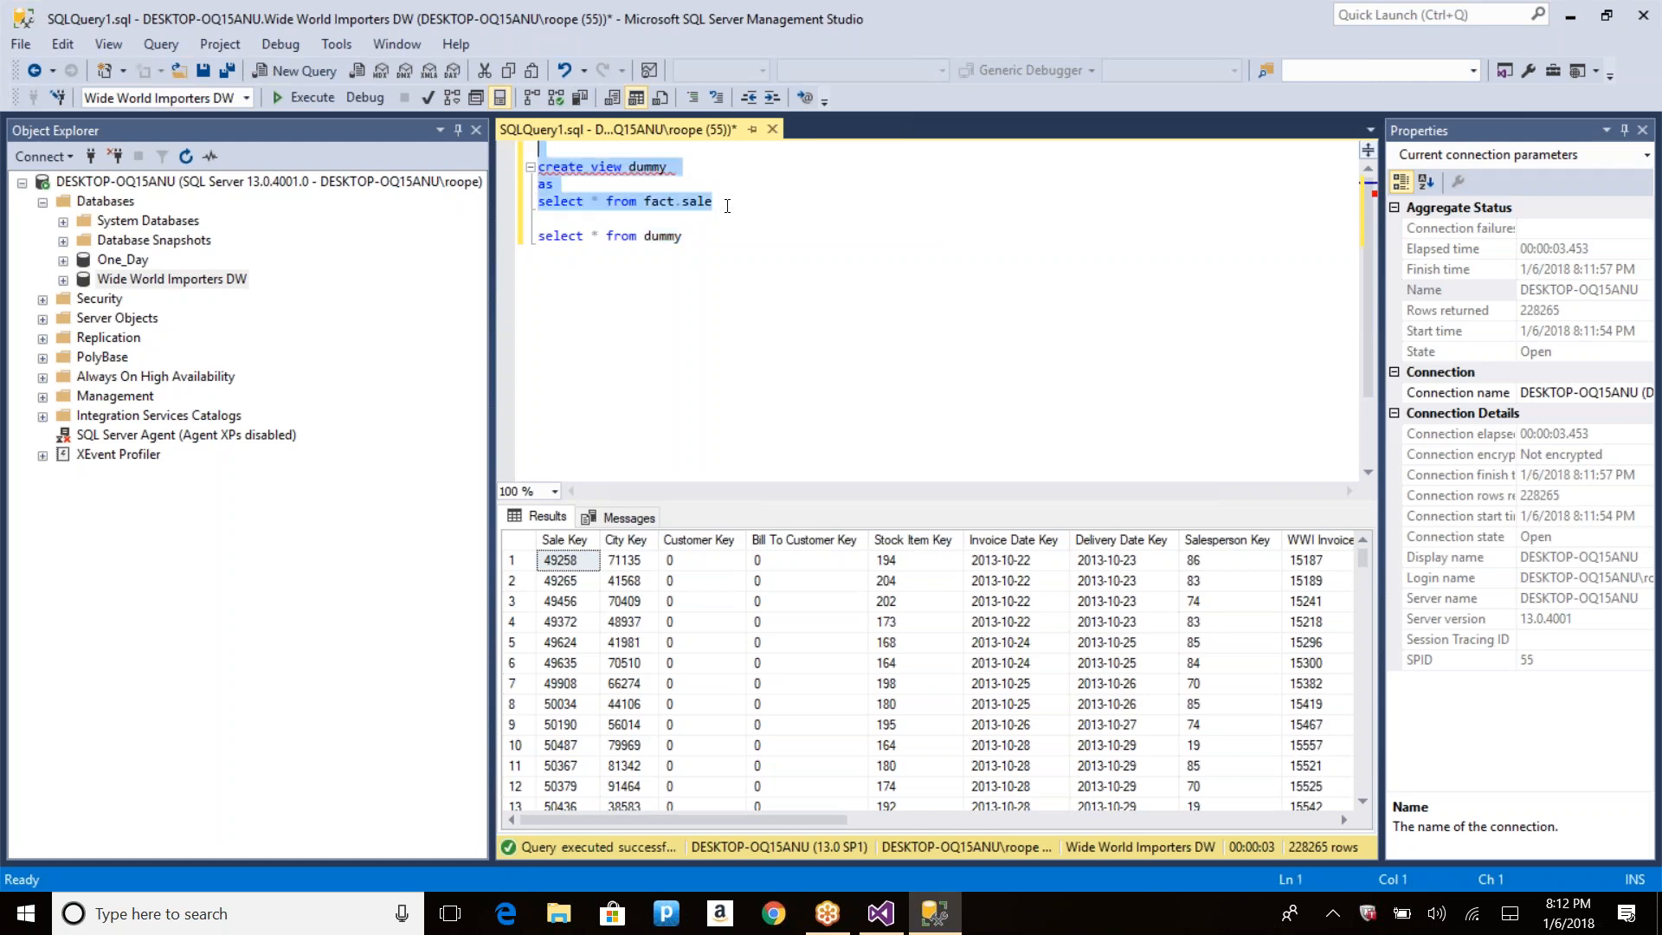
key("Left")
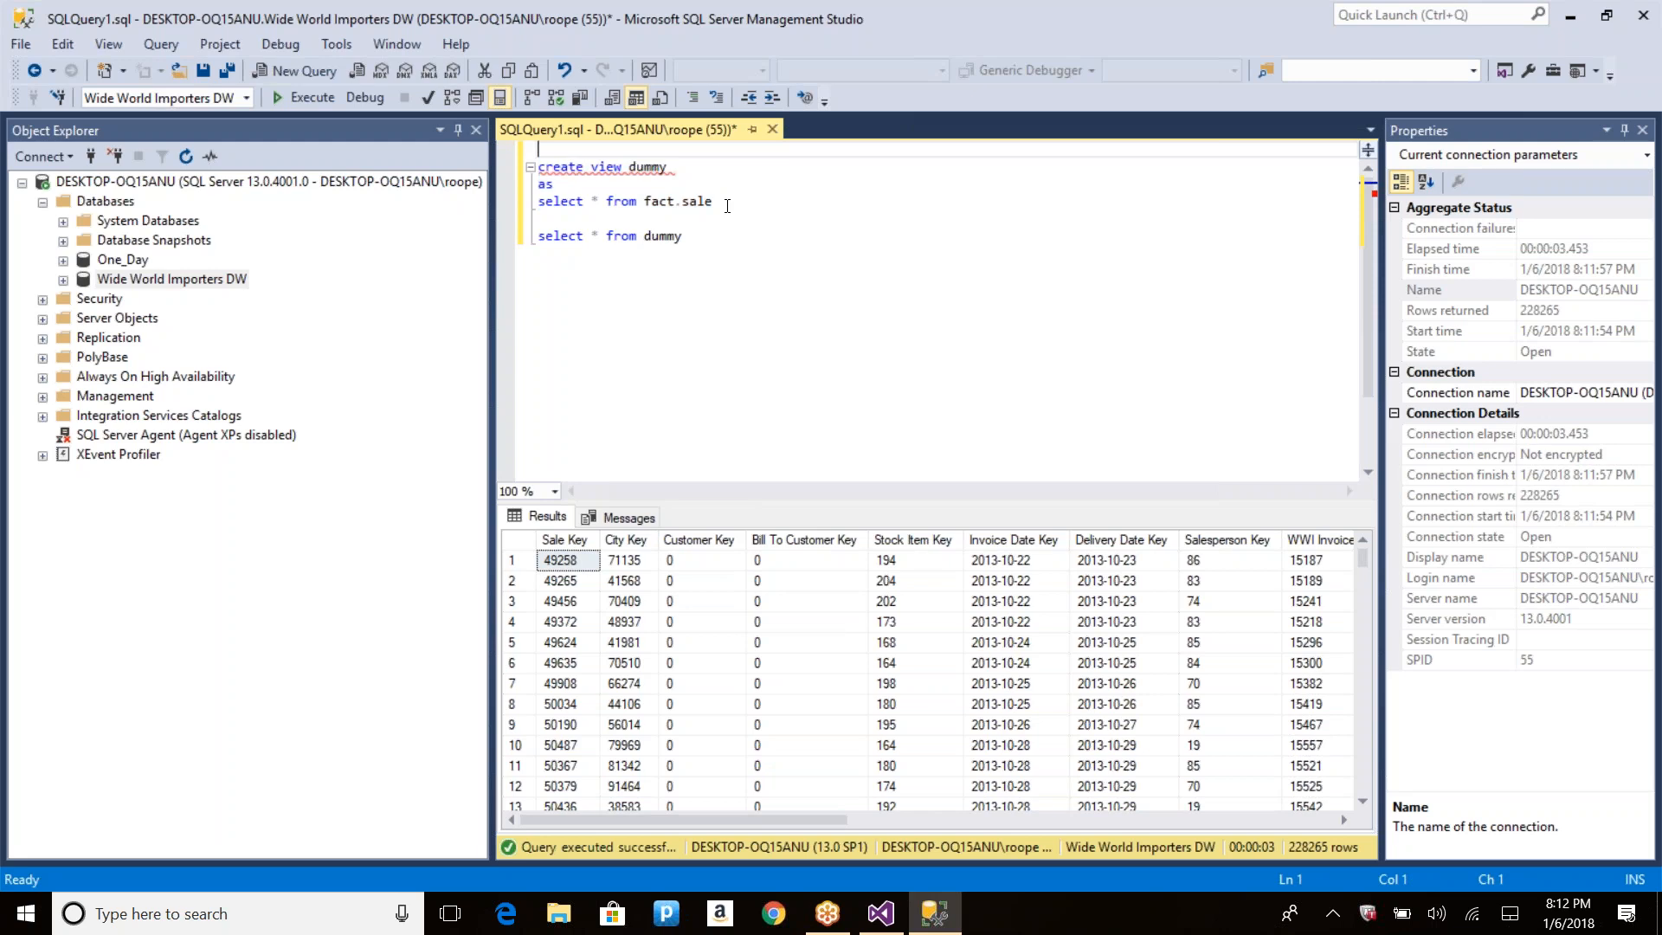
key("Delete")
key("Down")
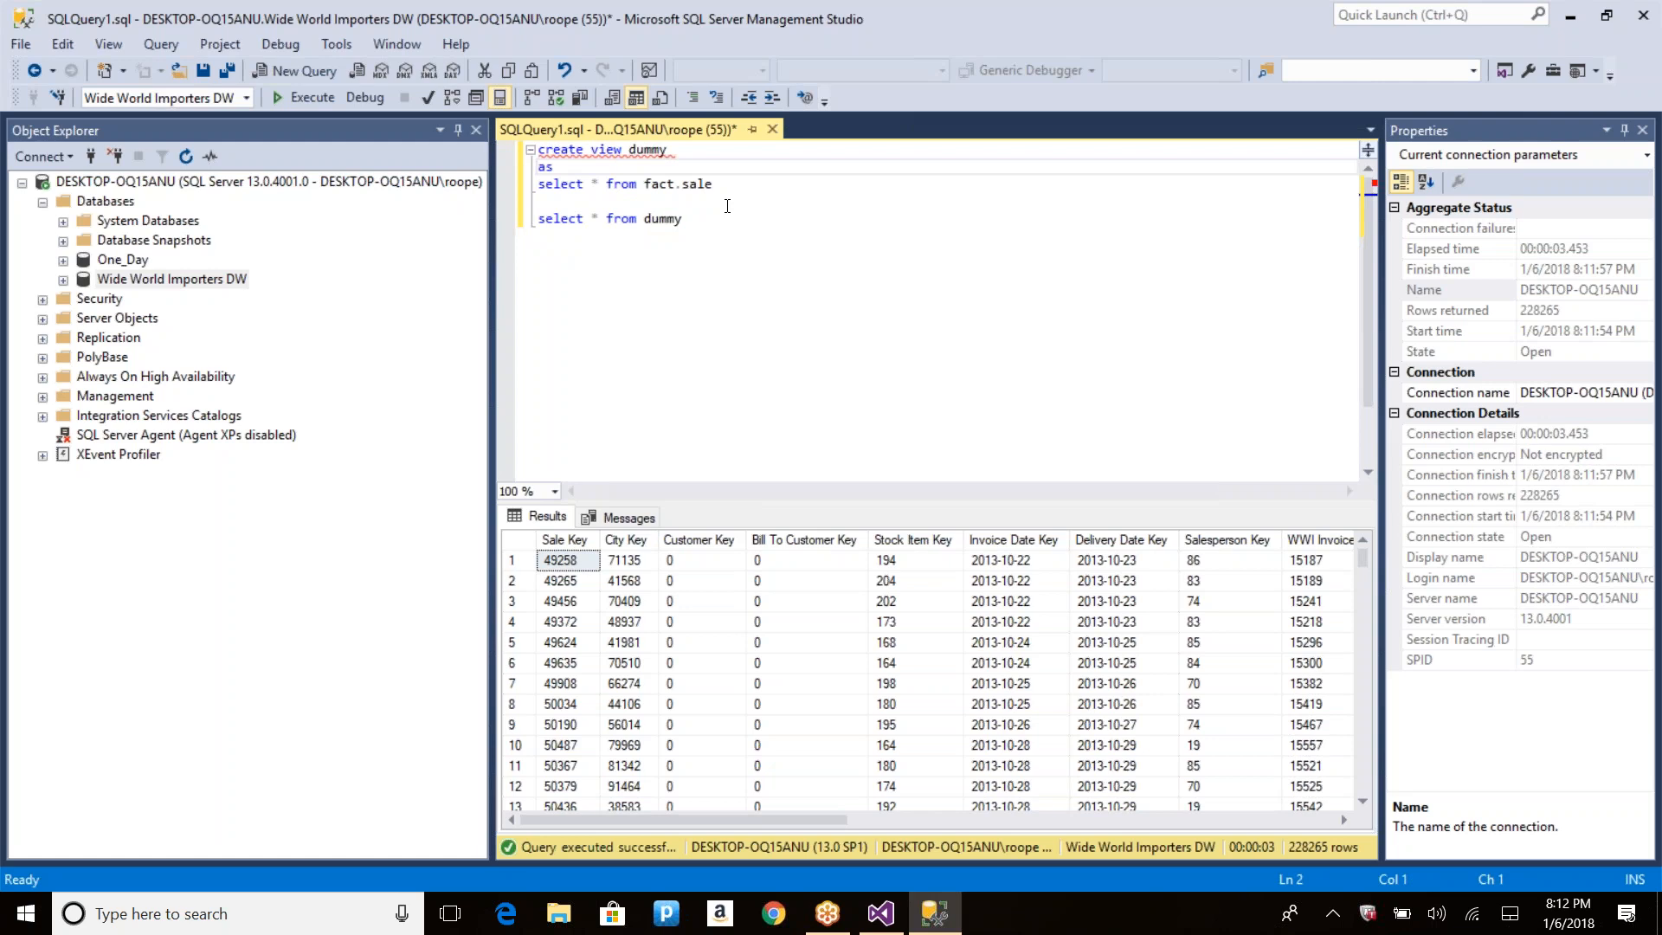
Step: Clear the asterisk from the select on fact.sale inside the view definition, leaving its column list empty
left_click(727, 206)
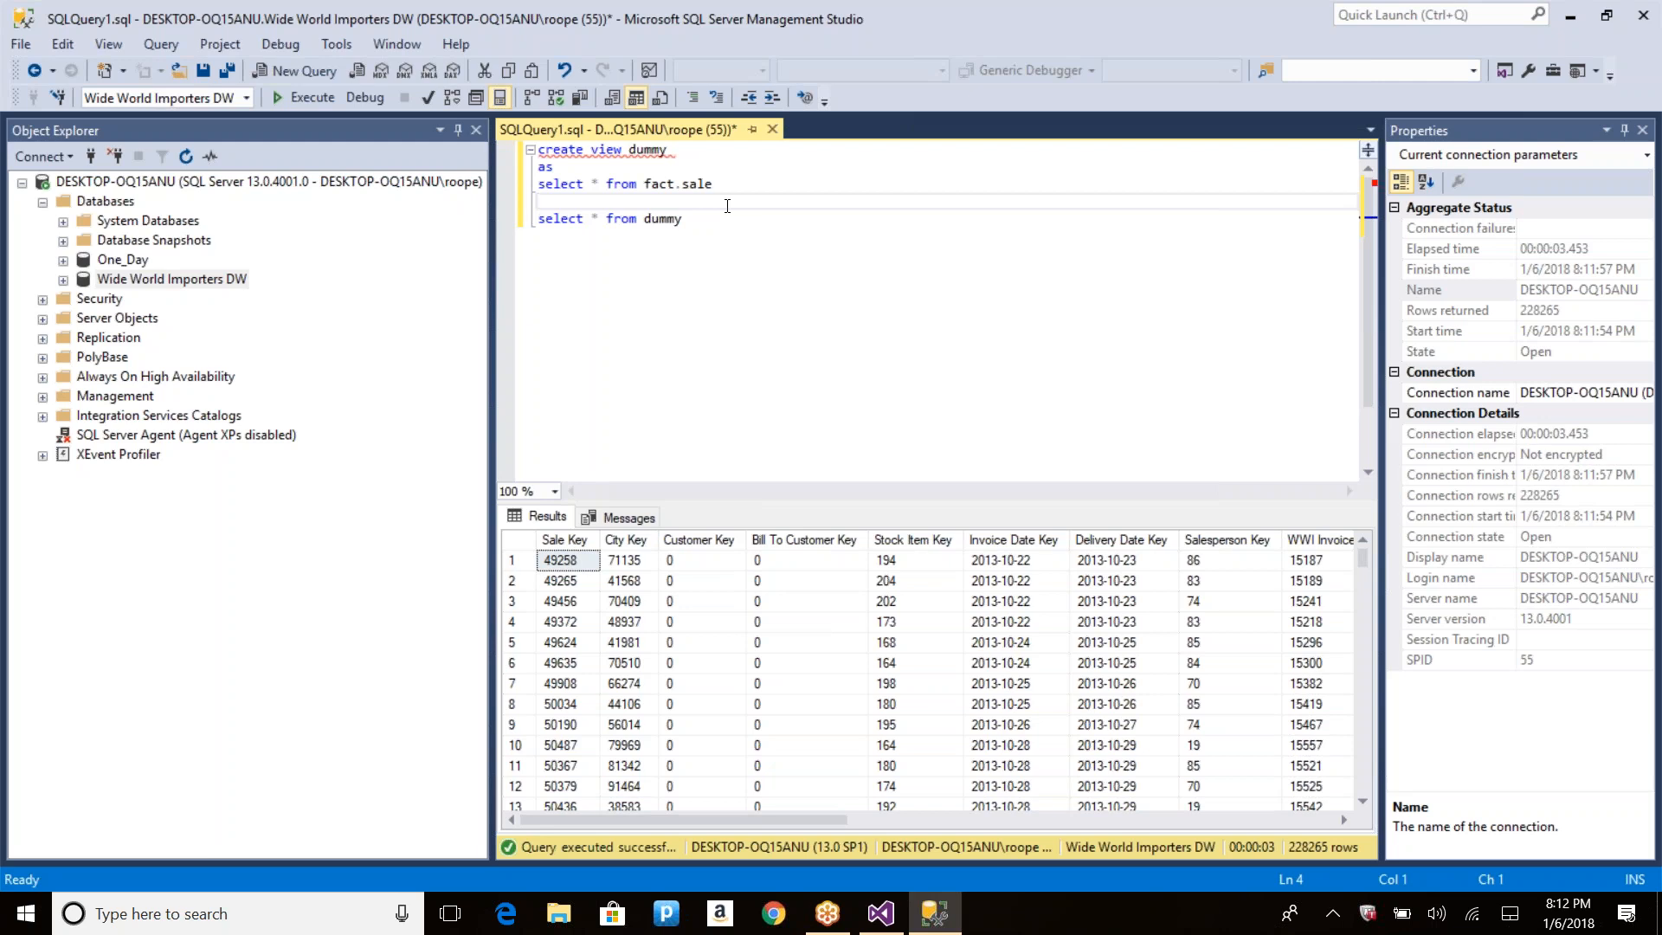
key("Up")
key("shift+End")
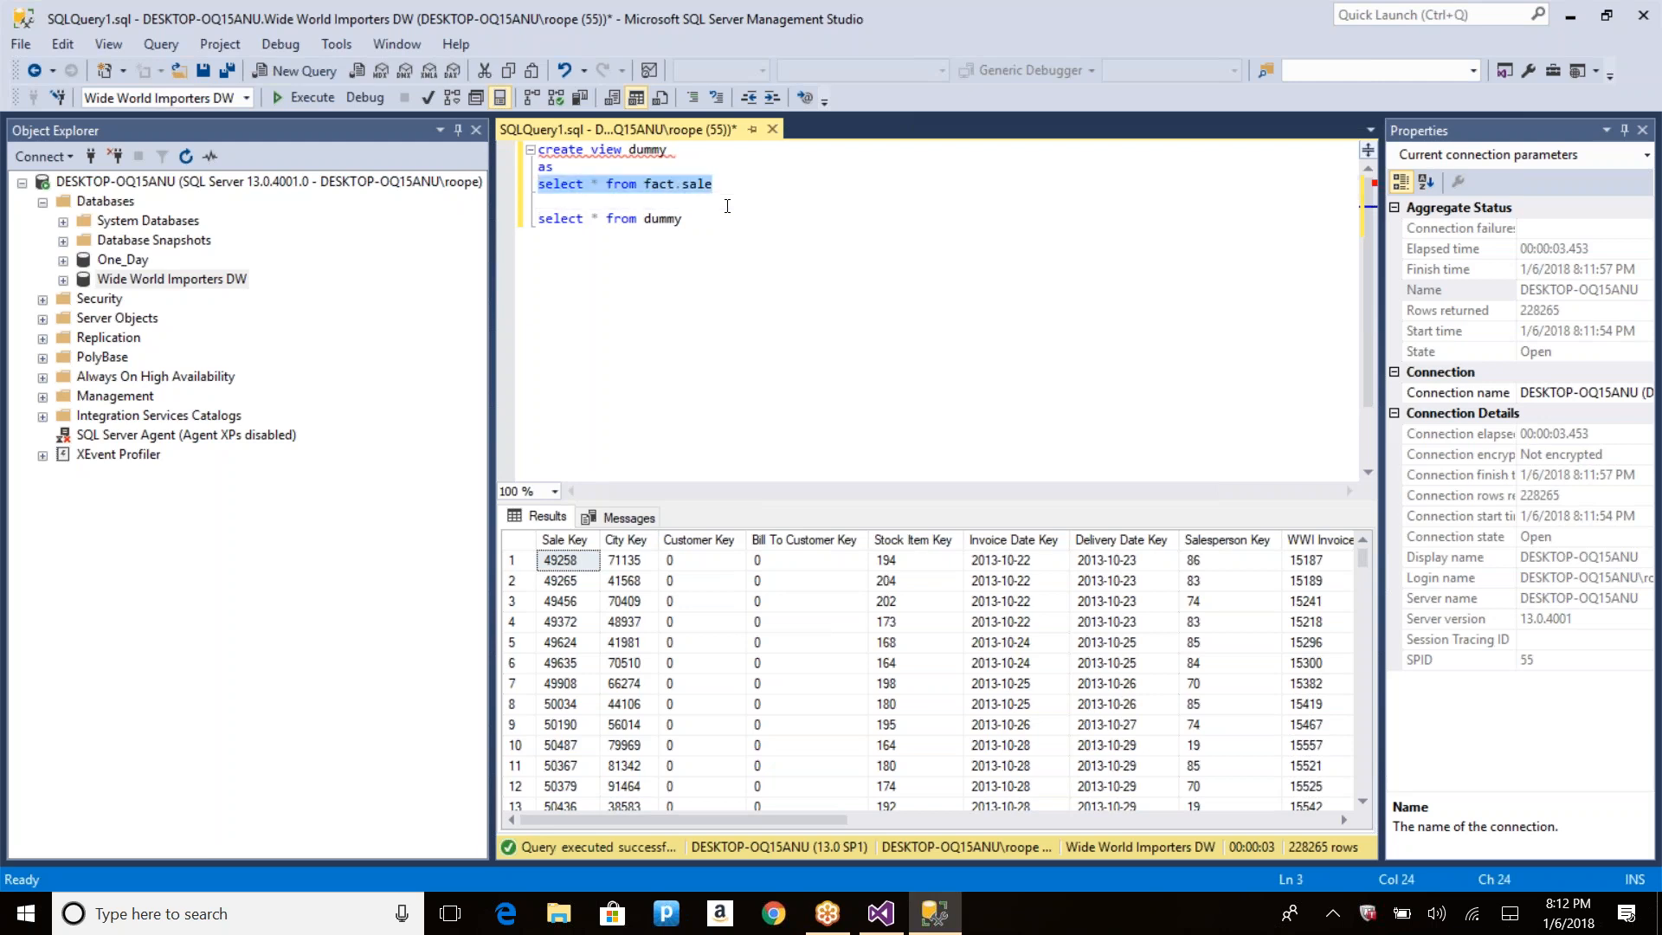
left_click(615, 178)
key("BackSpace")
type("sa")
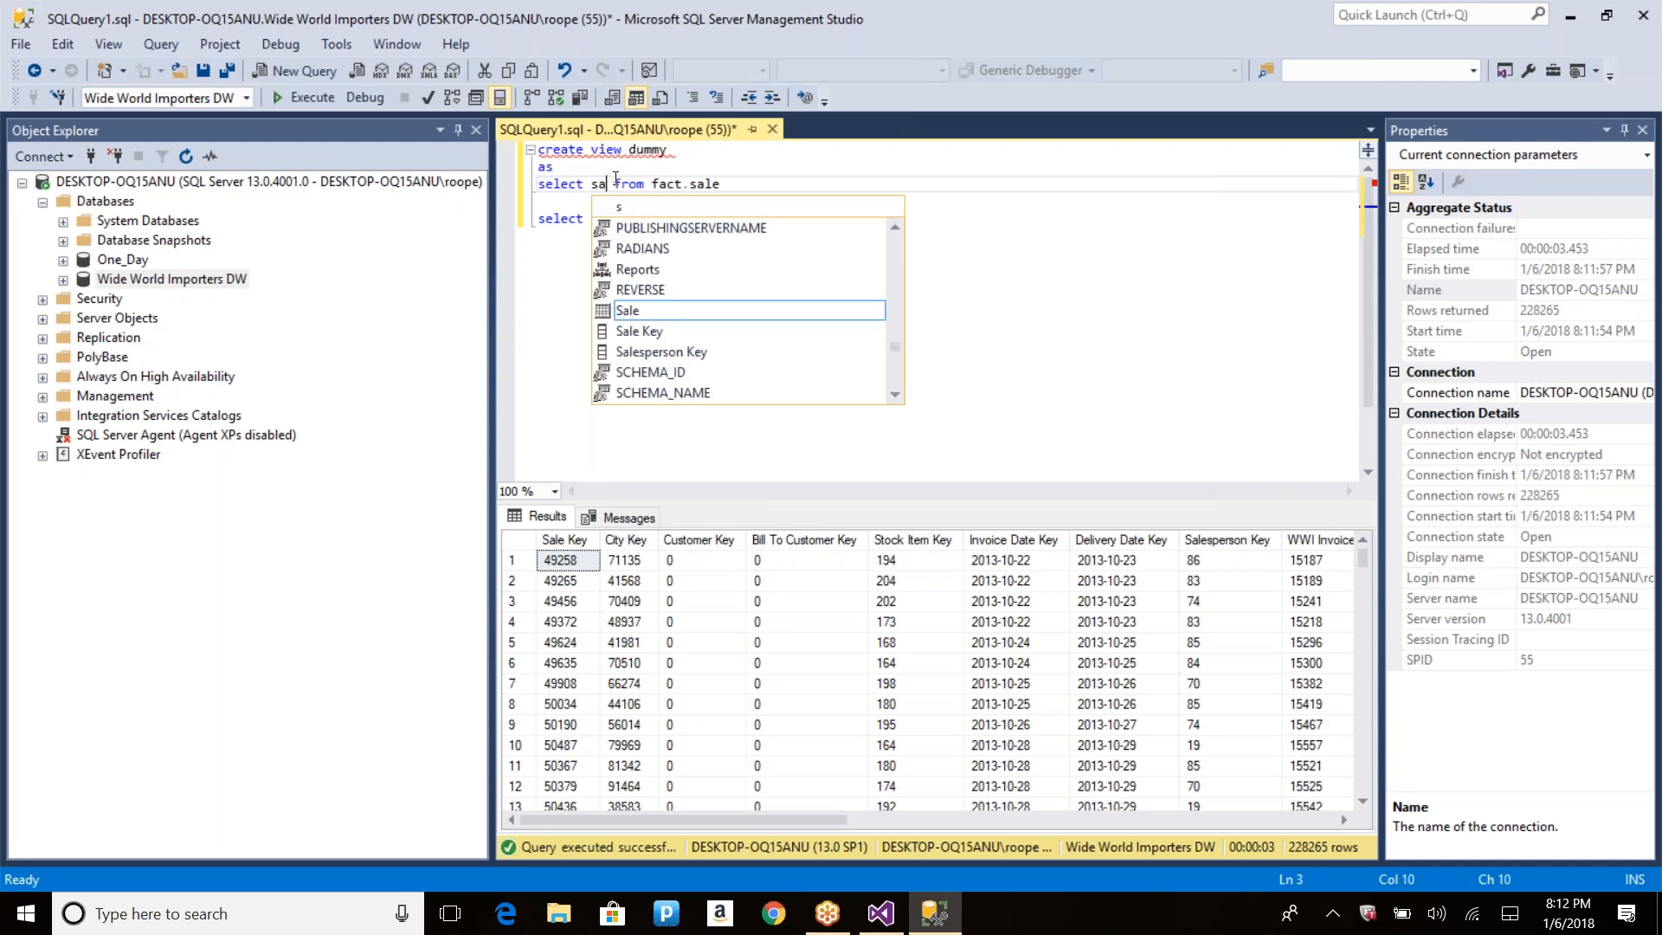
key("BackSpace")
key("BackSpace")
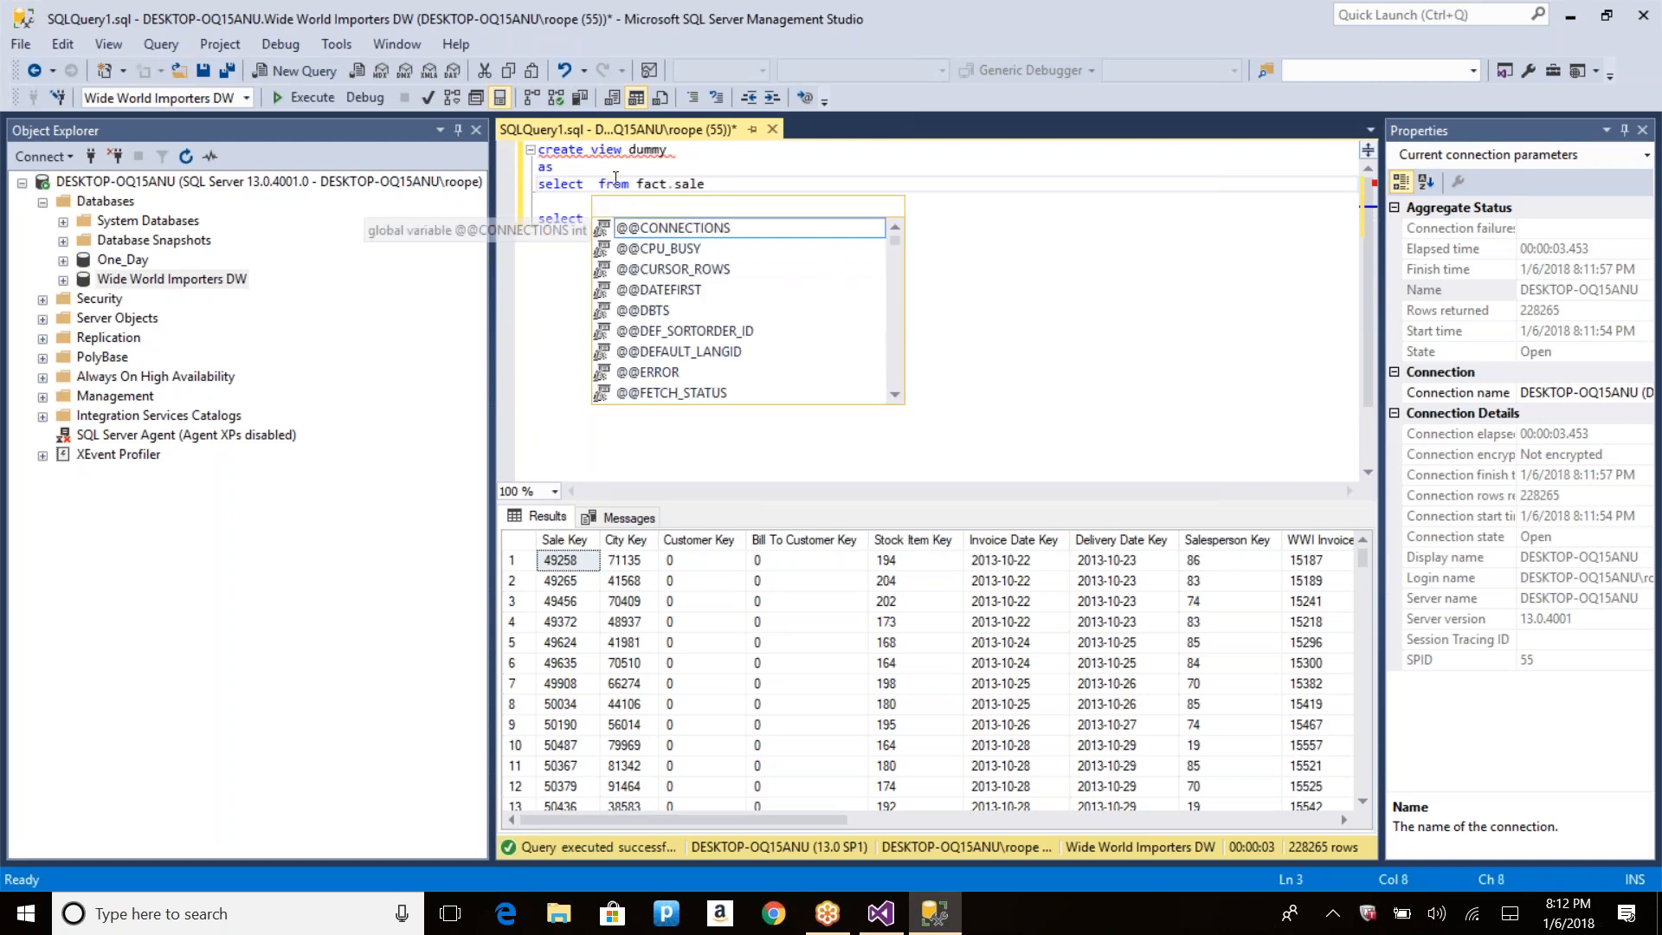
Step: Look through the columns of the query results, as far as Tax Rate, for the key that identifies the employee
key("alt+Tab")
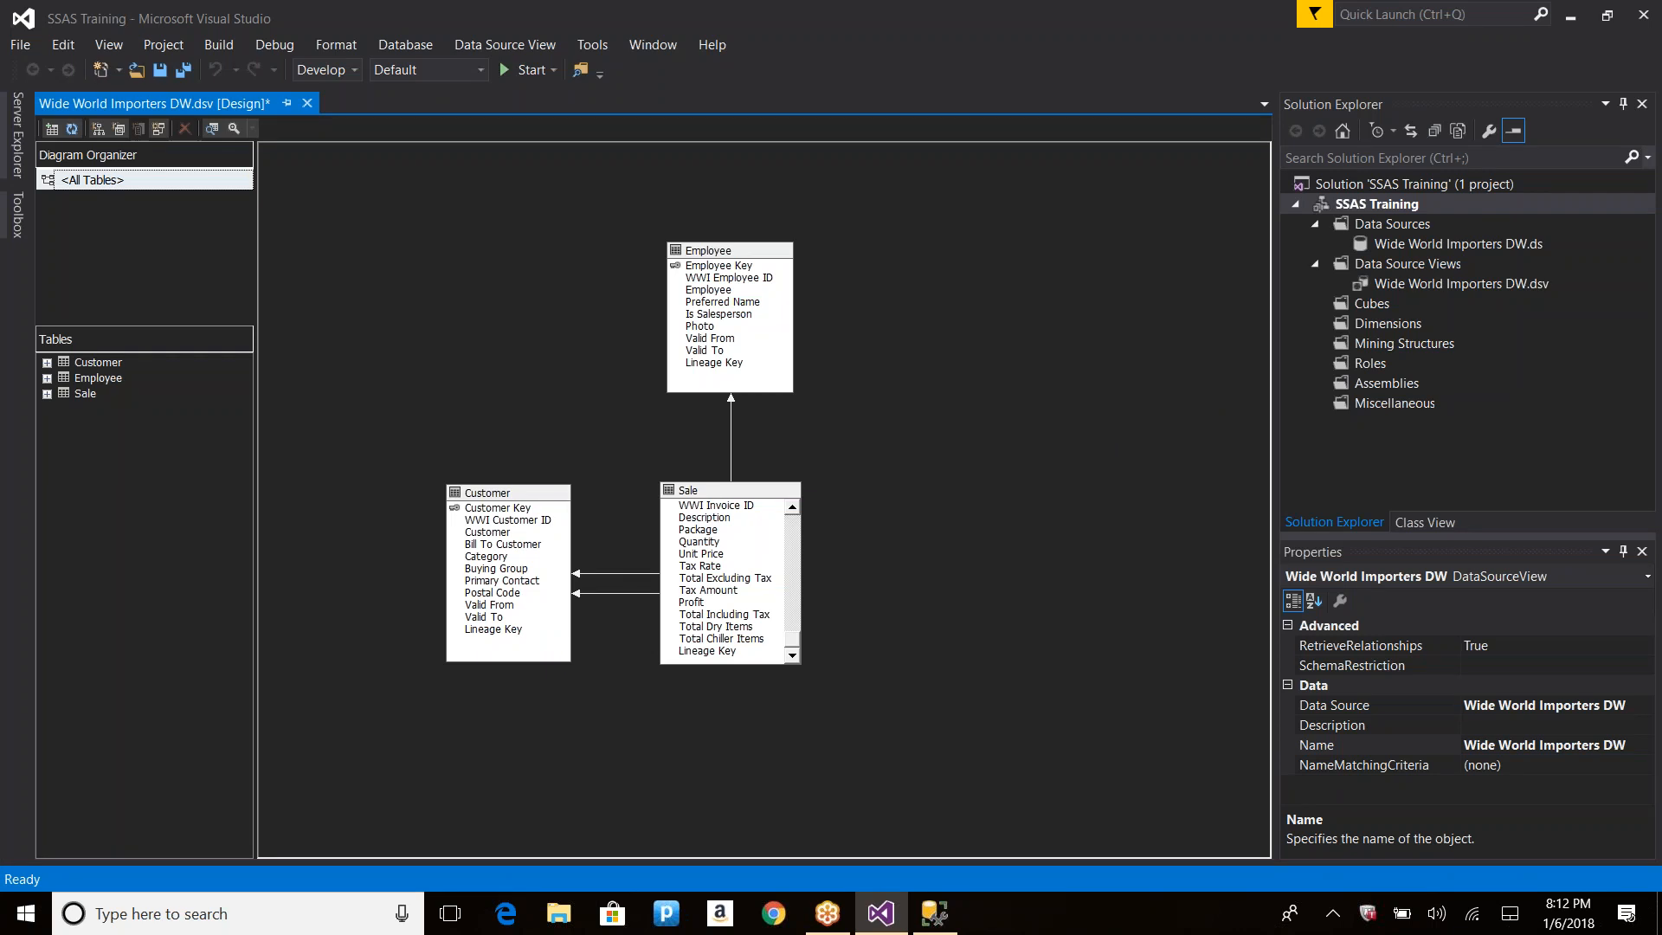
key("alt+Tab")
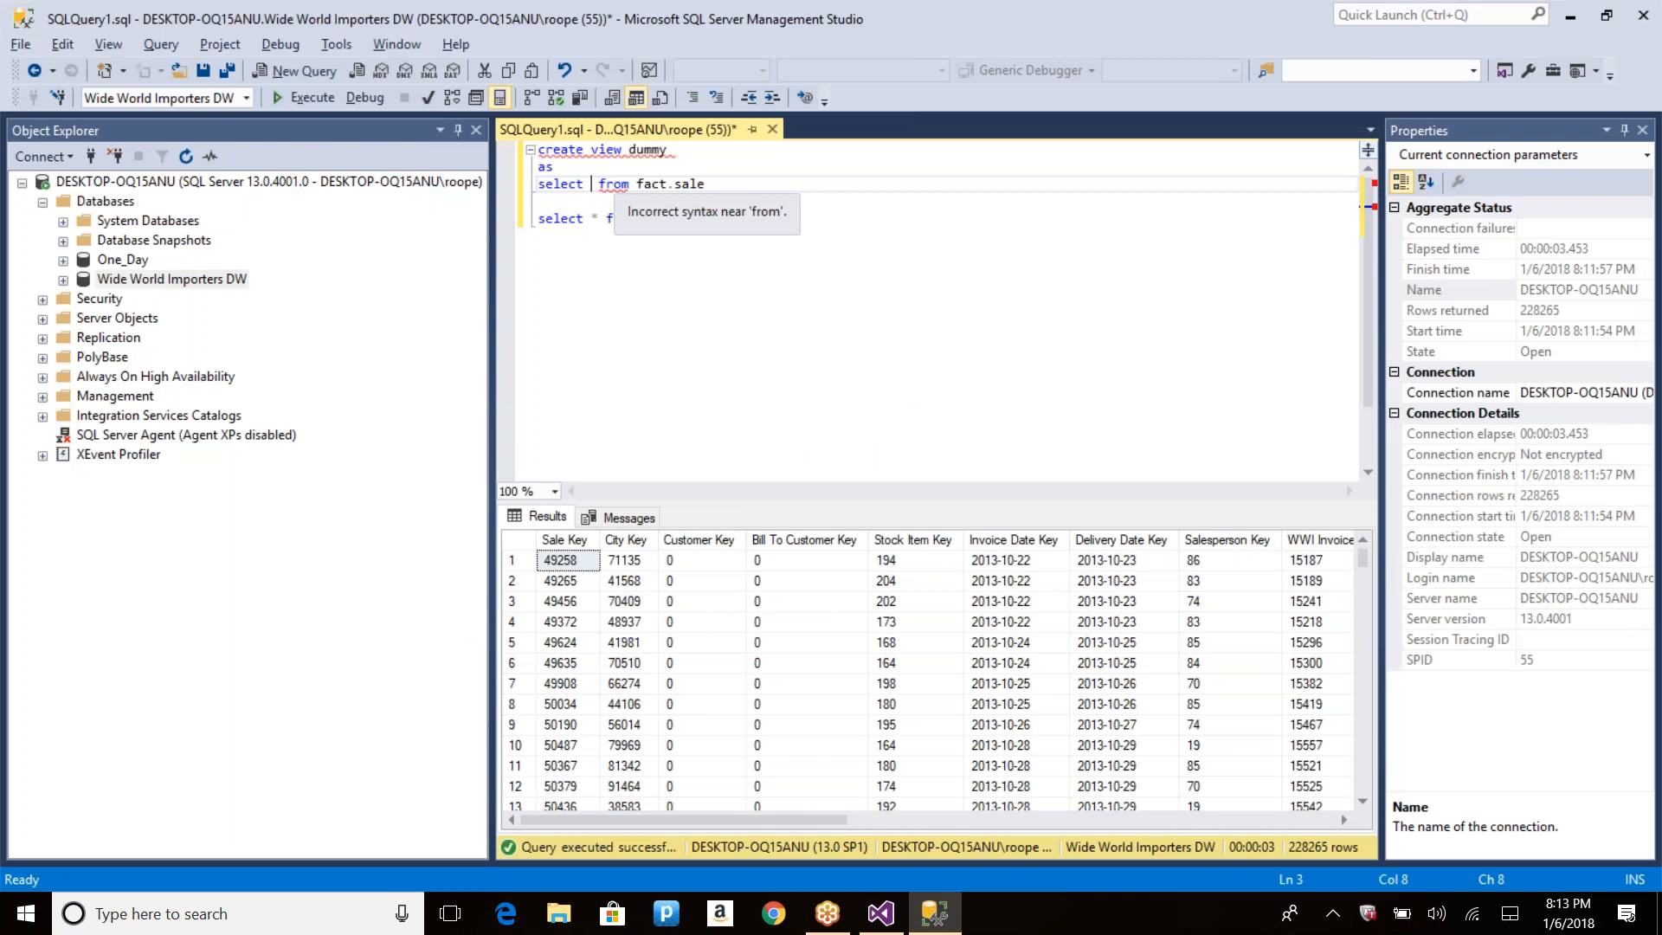
key("ctrl+space")
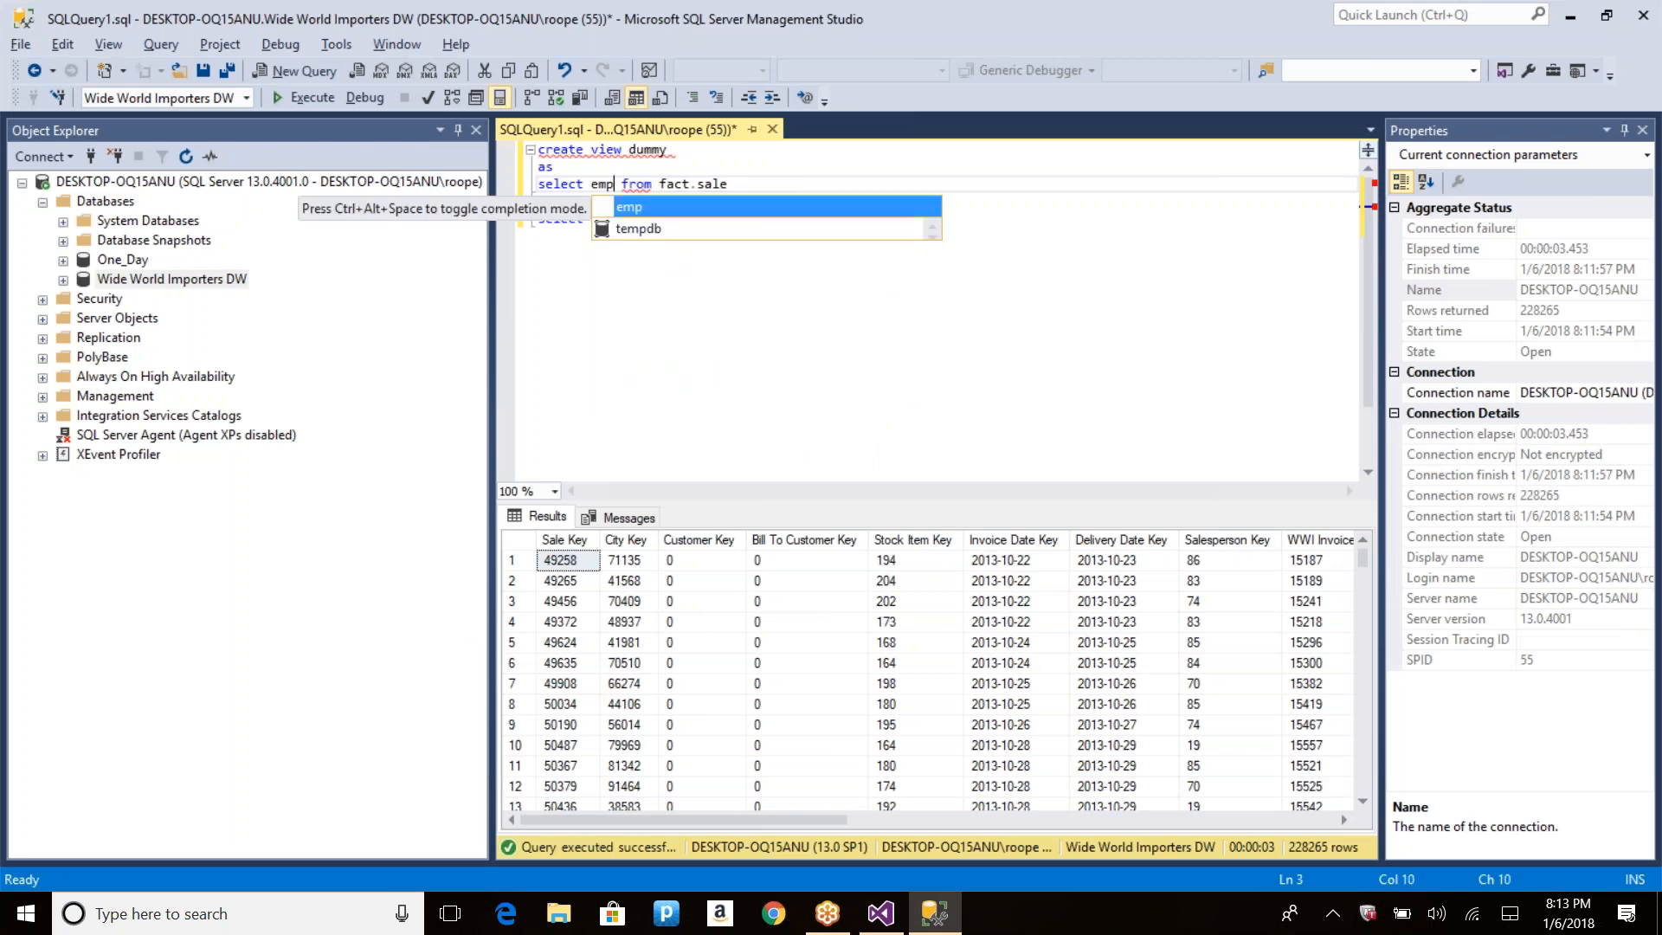
left_click(673, 588)
key("Right")
key("Right")
key("Right")
key("Right")
key("Right")
key("Right")
key("Right")
key("Right")
key("Right")
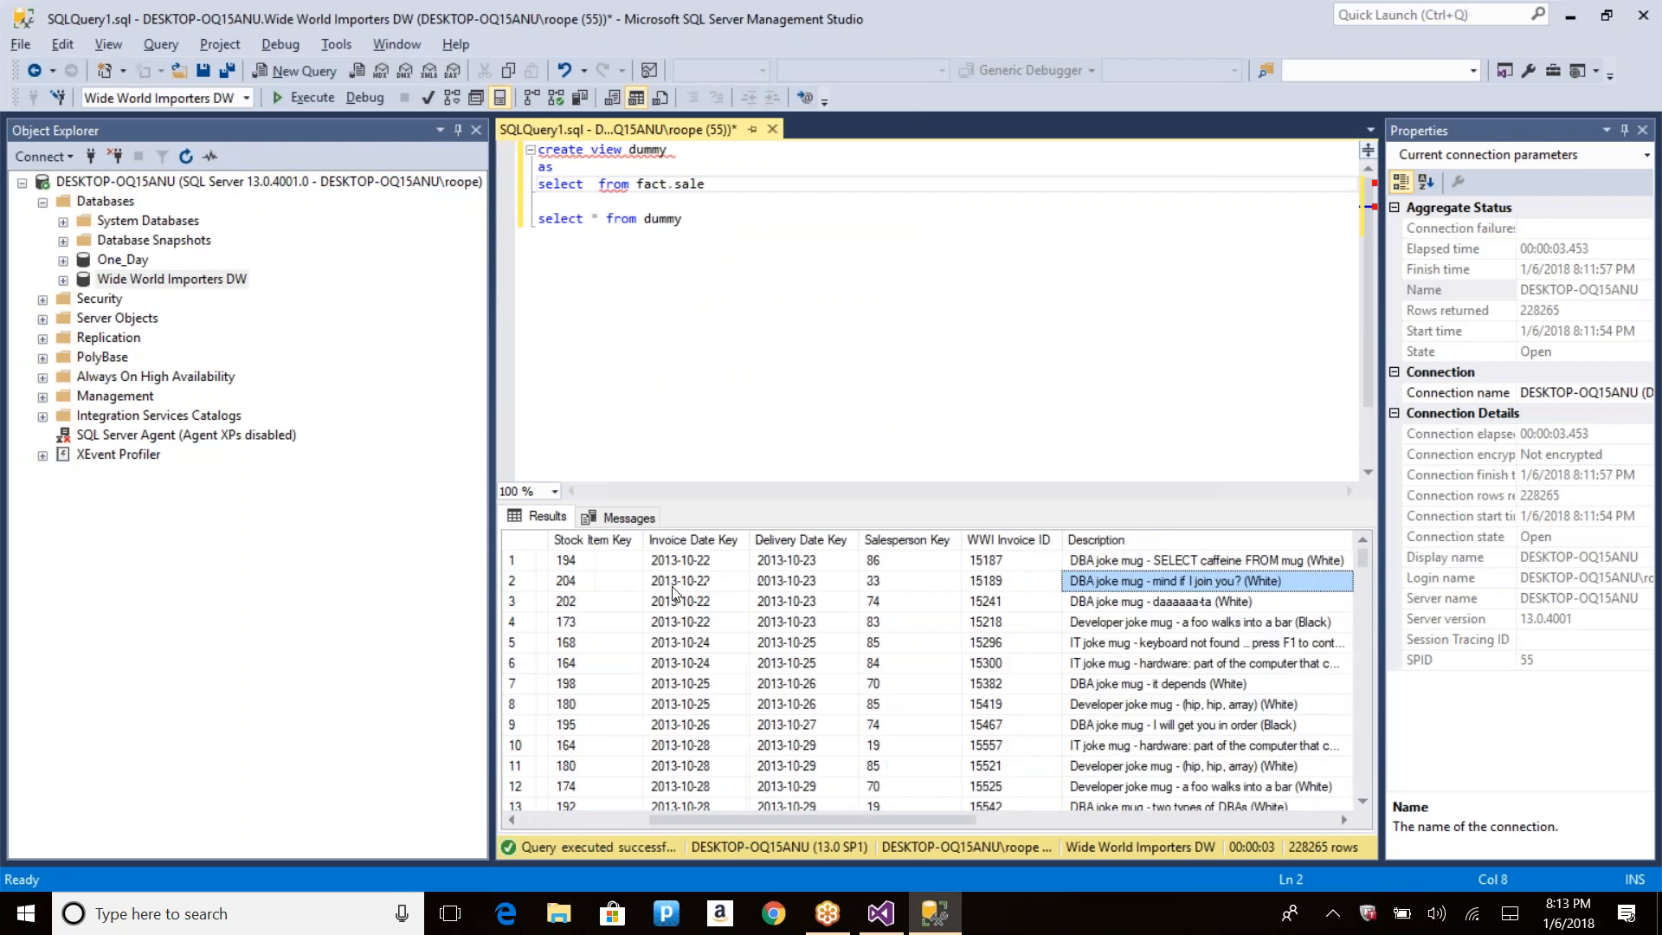
key("Right")
key("Right")
Step: In Visual Studio, check the key columns of the relationship between Sale and Employee, then return to the SQL query in Management Studio
key("alt+Tab")
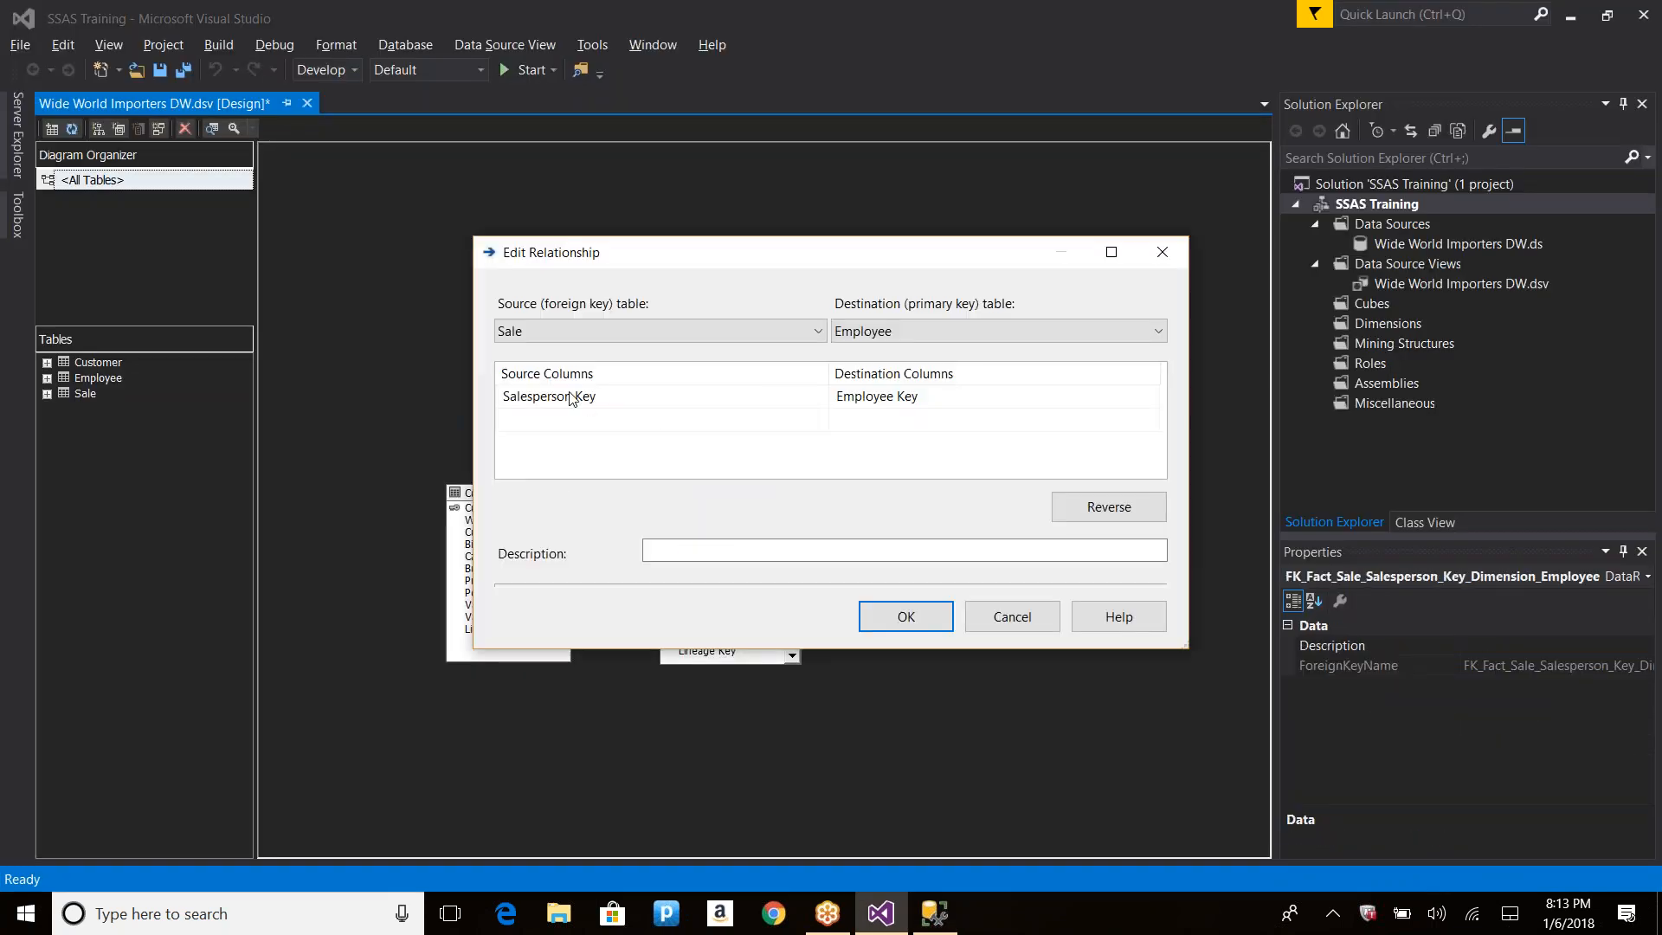
left_click(1008, 617)
key("alt+Tab")
Step: Complete the view's query as select [Salesperson Key],[Customer Key],Profit from fact.sale and run only that statement
left_click(592, 185)
type("sales from fact.sale")
key("Tab")
type(",cus")
key("Tab")
type(",Profit")
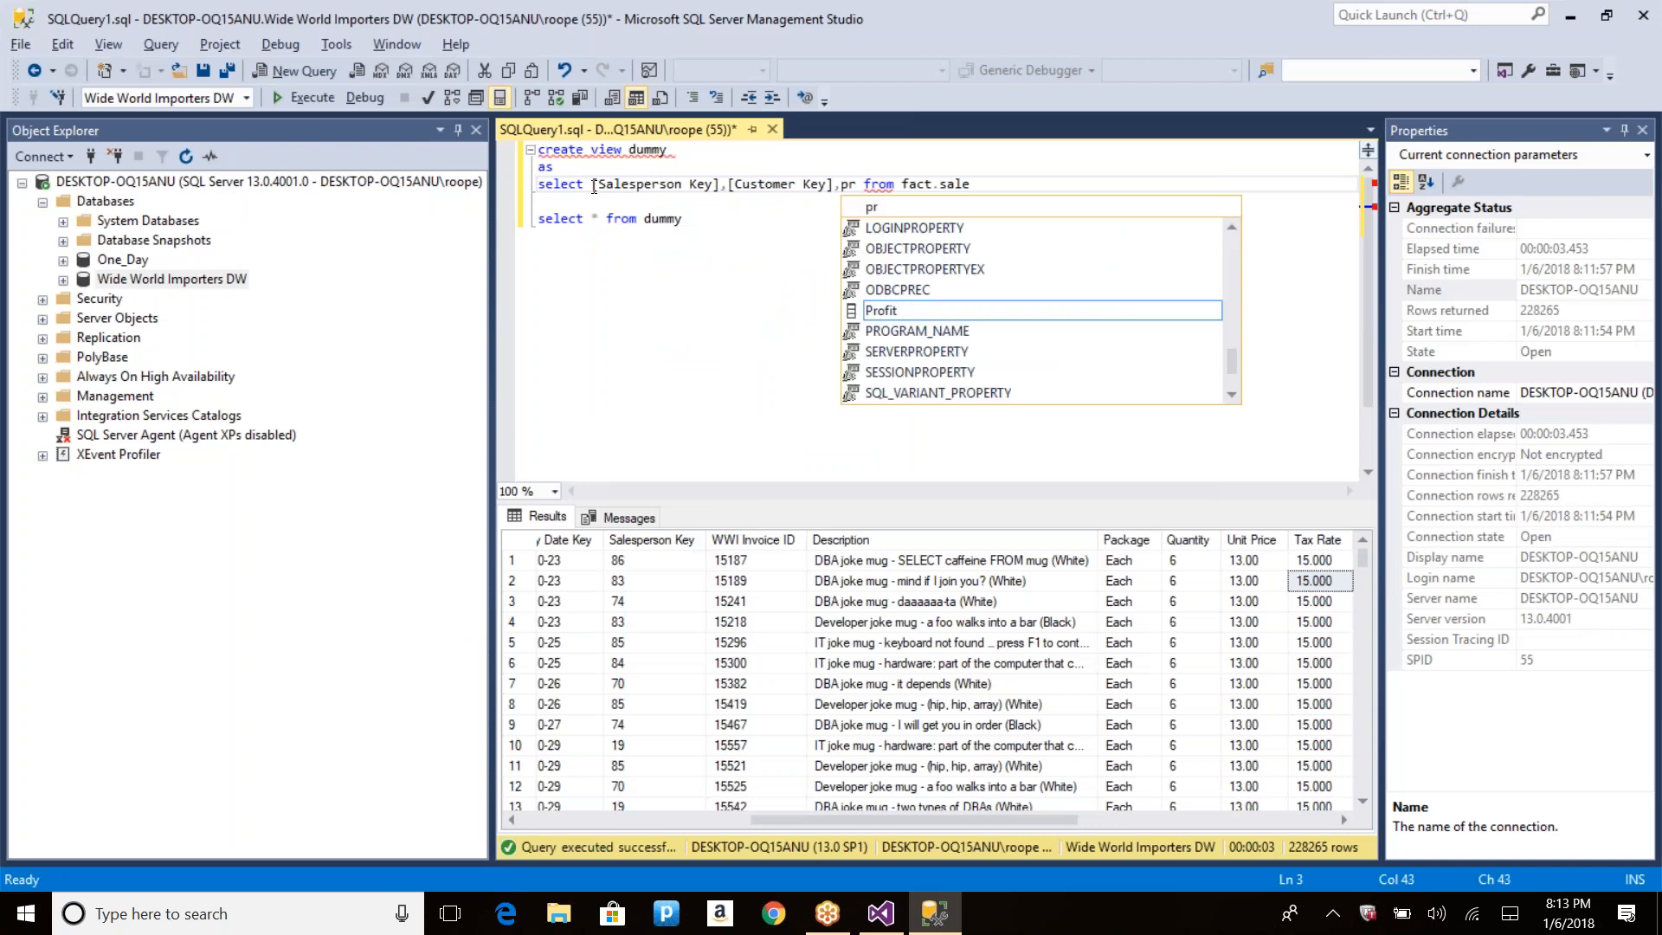
key("End")
key("shift+Home")
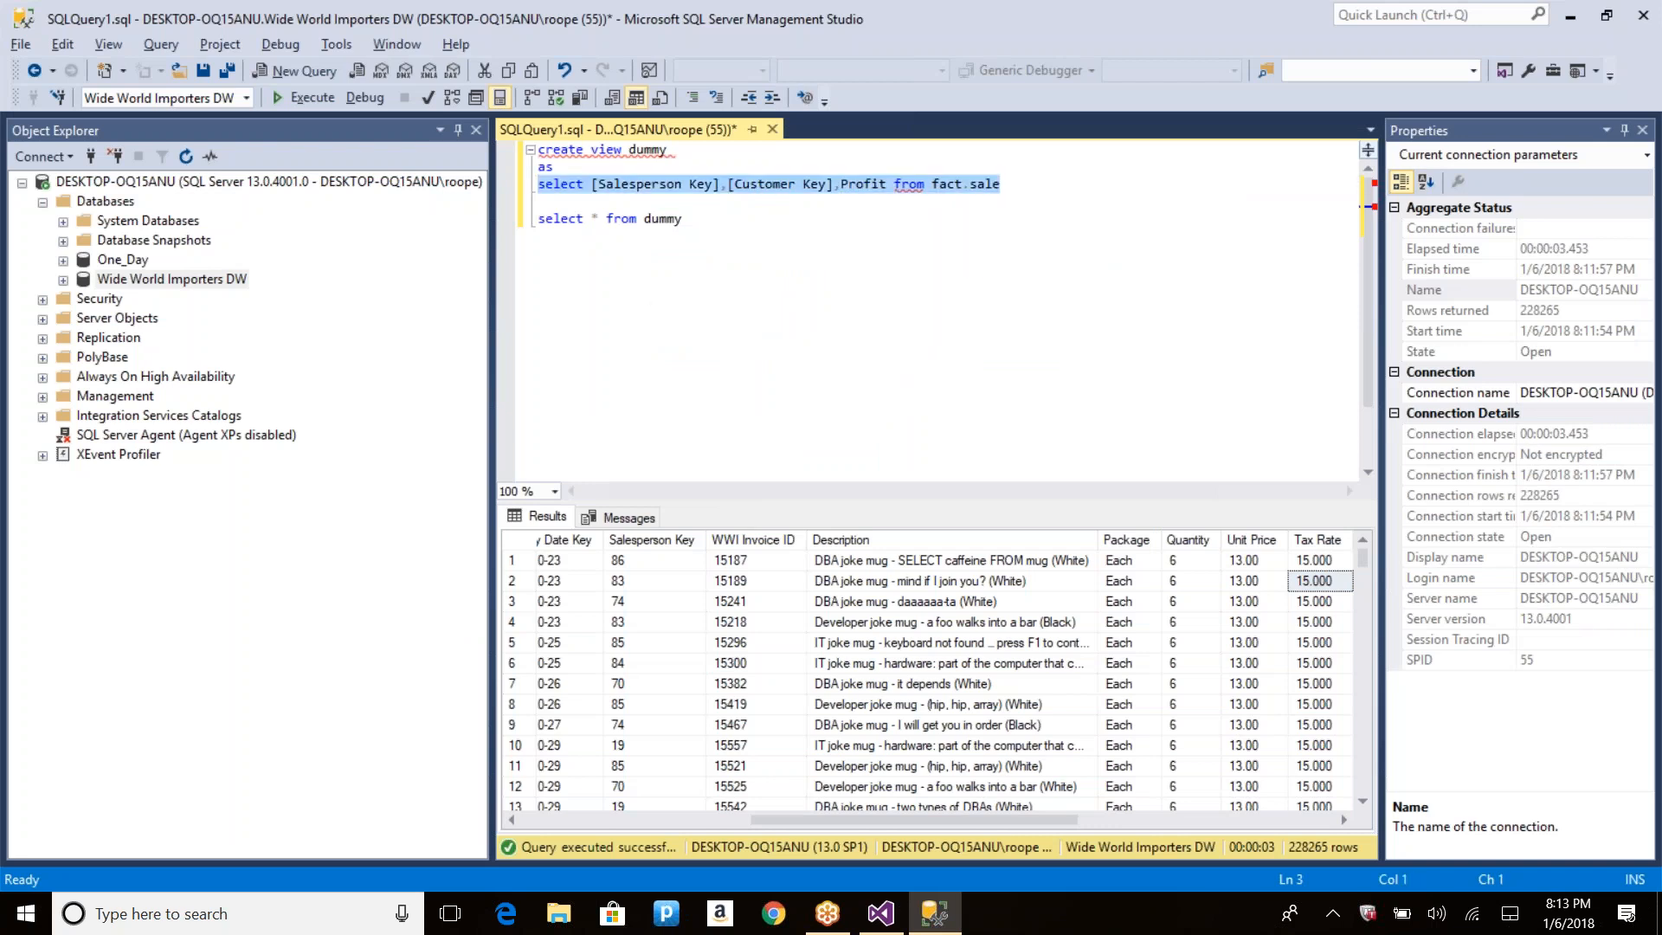
key("F5")
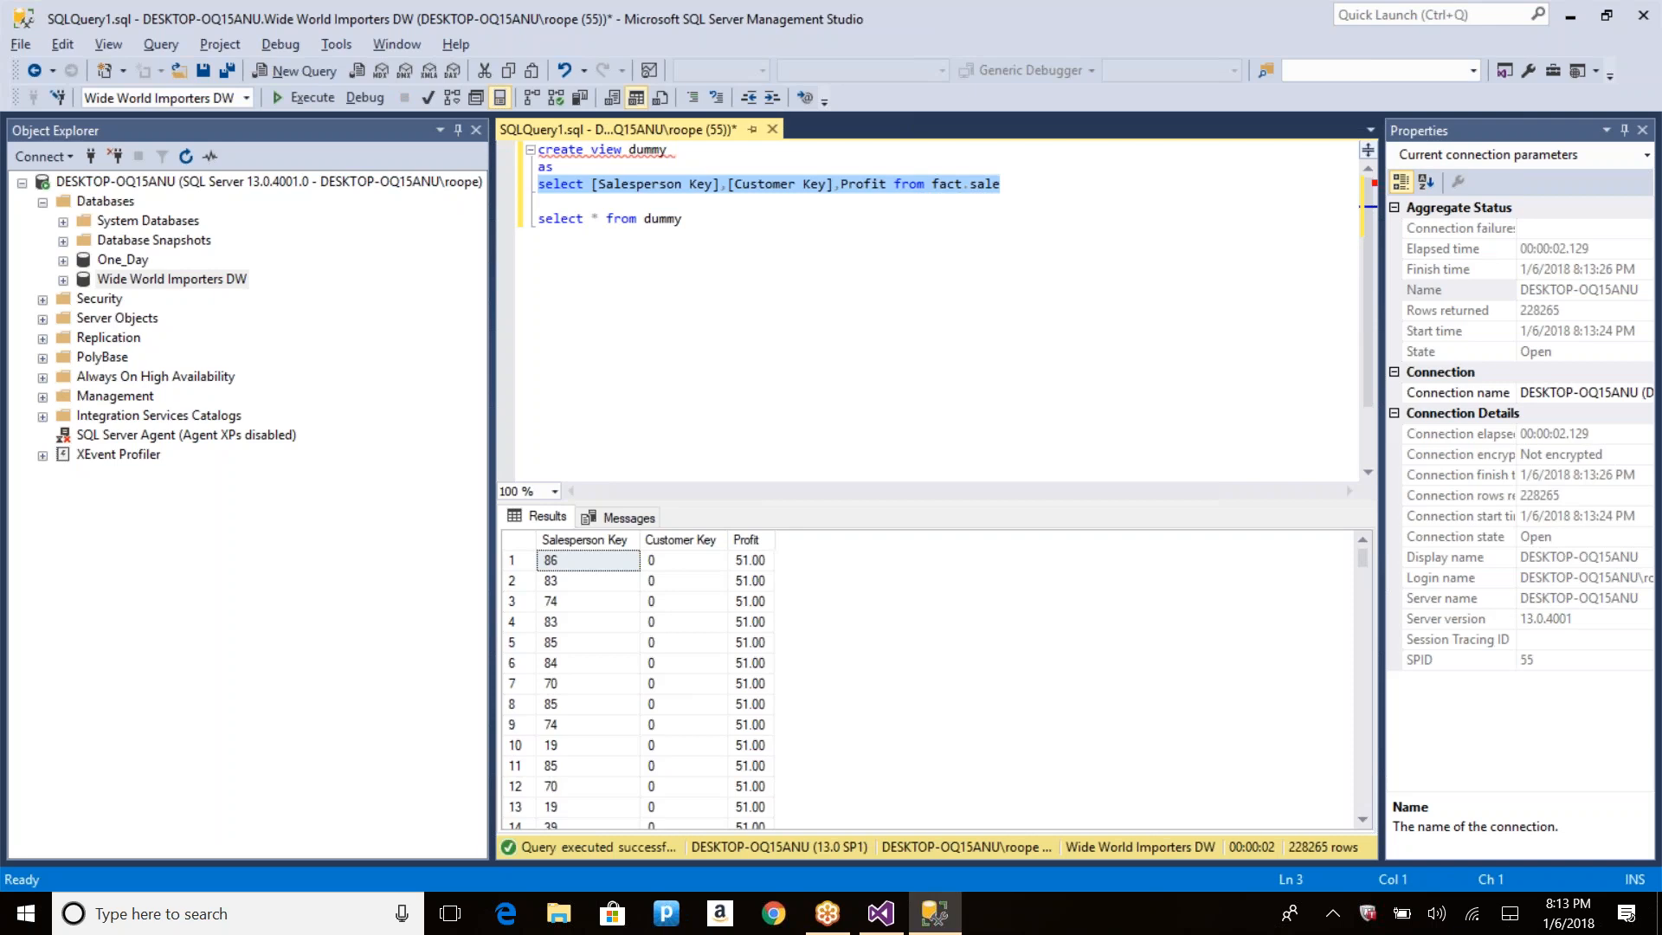
Step: Switch to Visual Studio and start a new named query called SalesData in the data source view
key("alt+Tab")
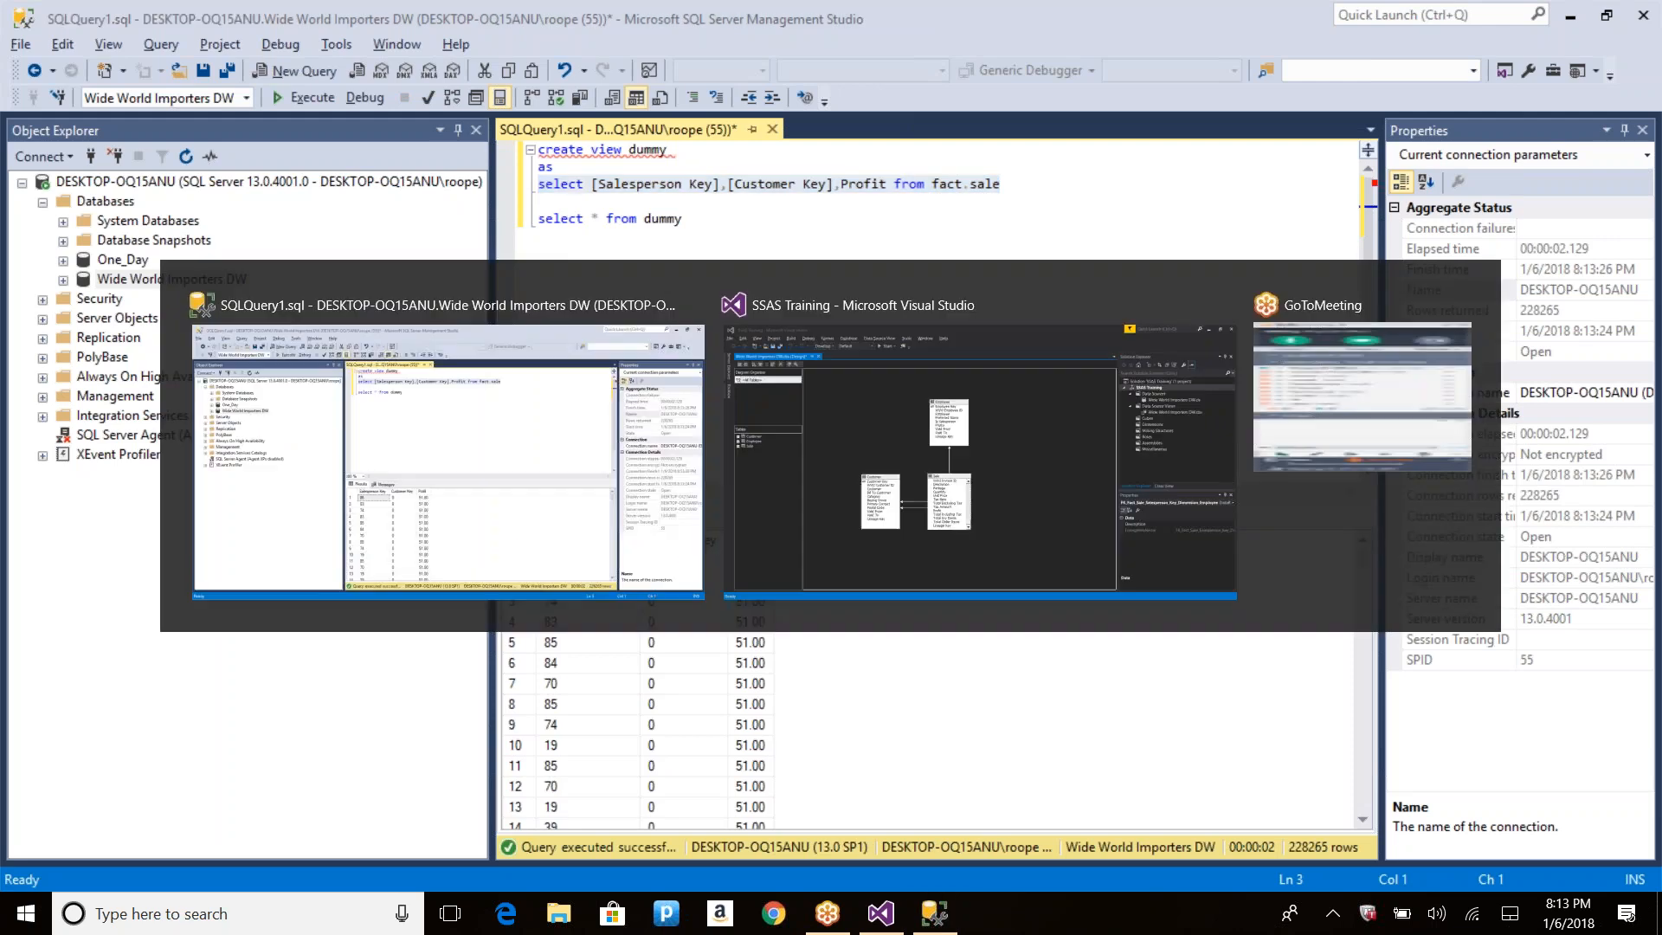
right_click(915, 241)
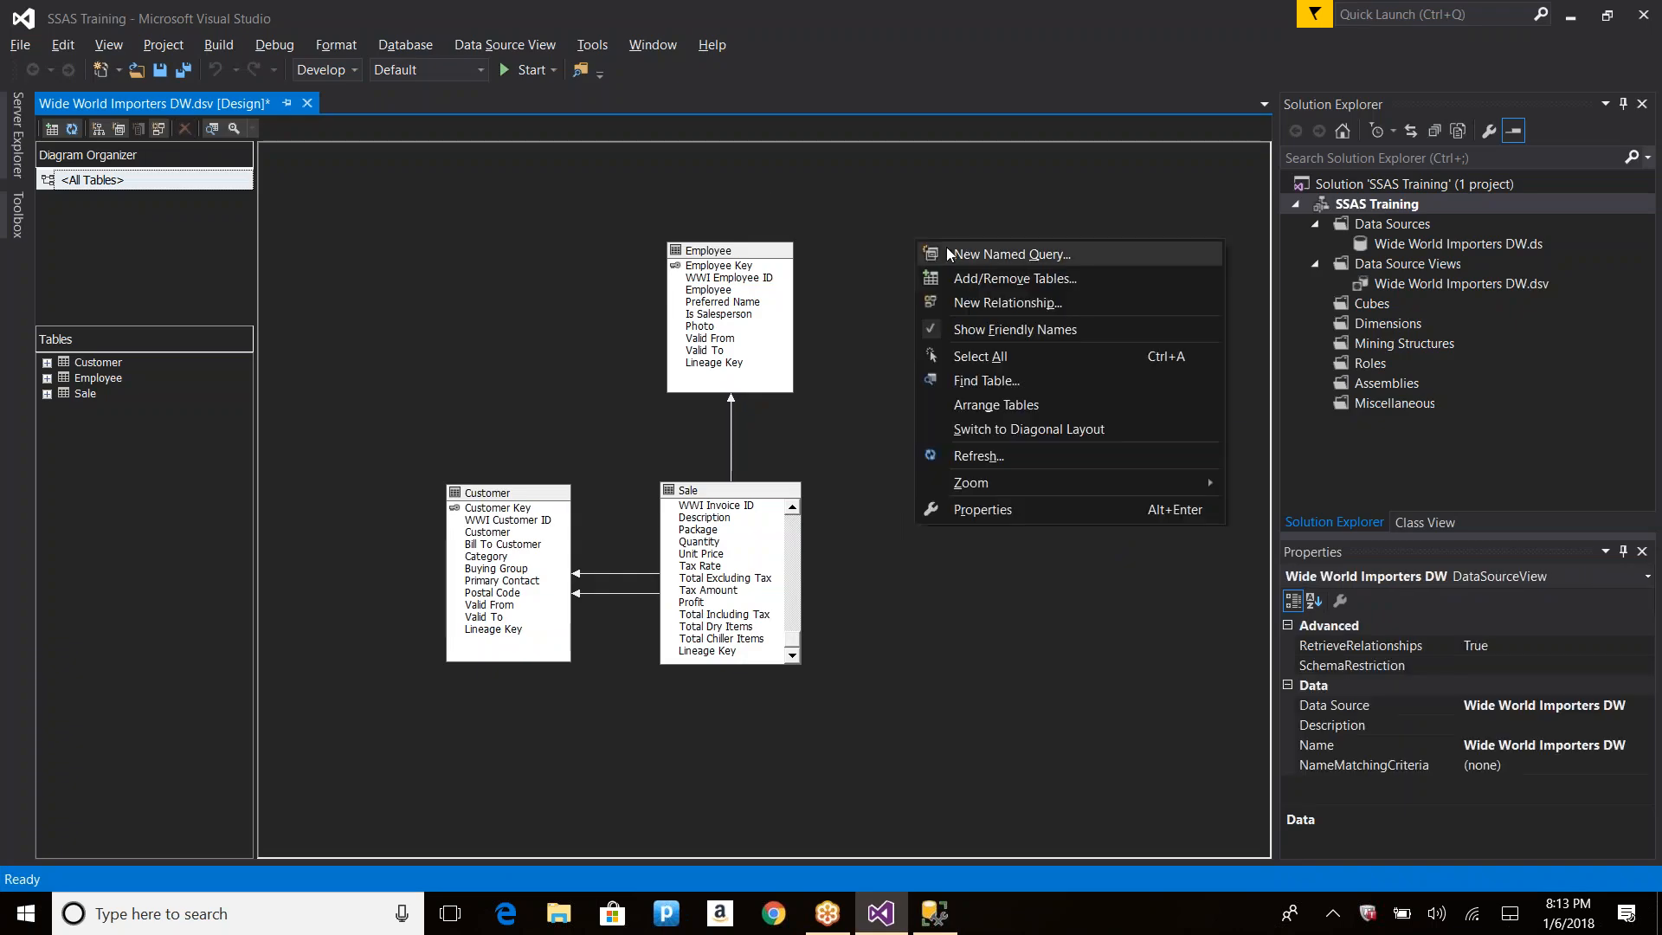
left_click(979, 253)
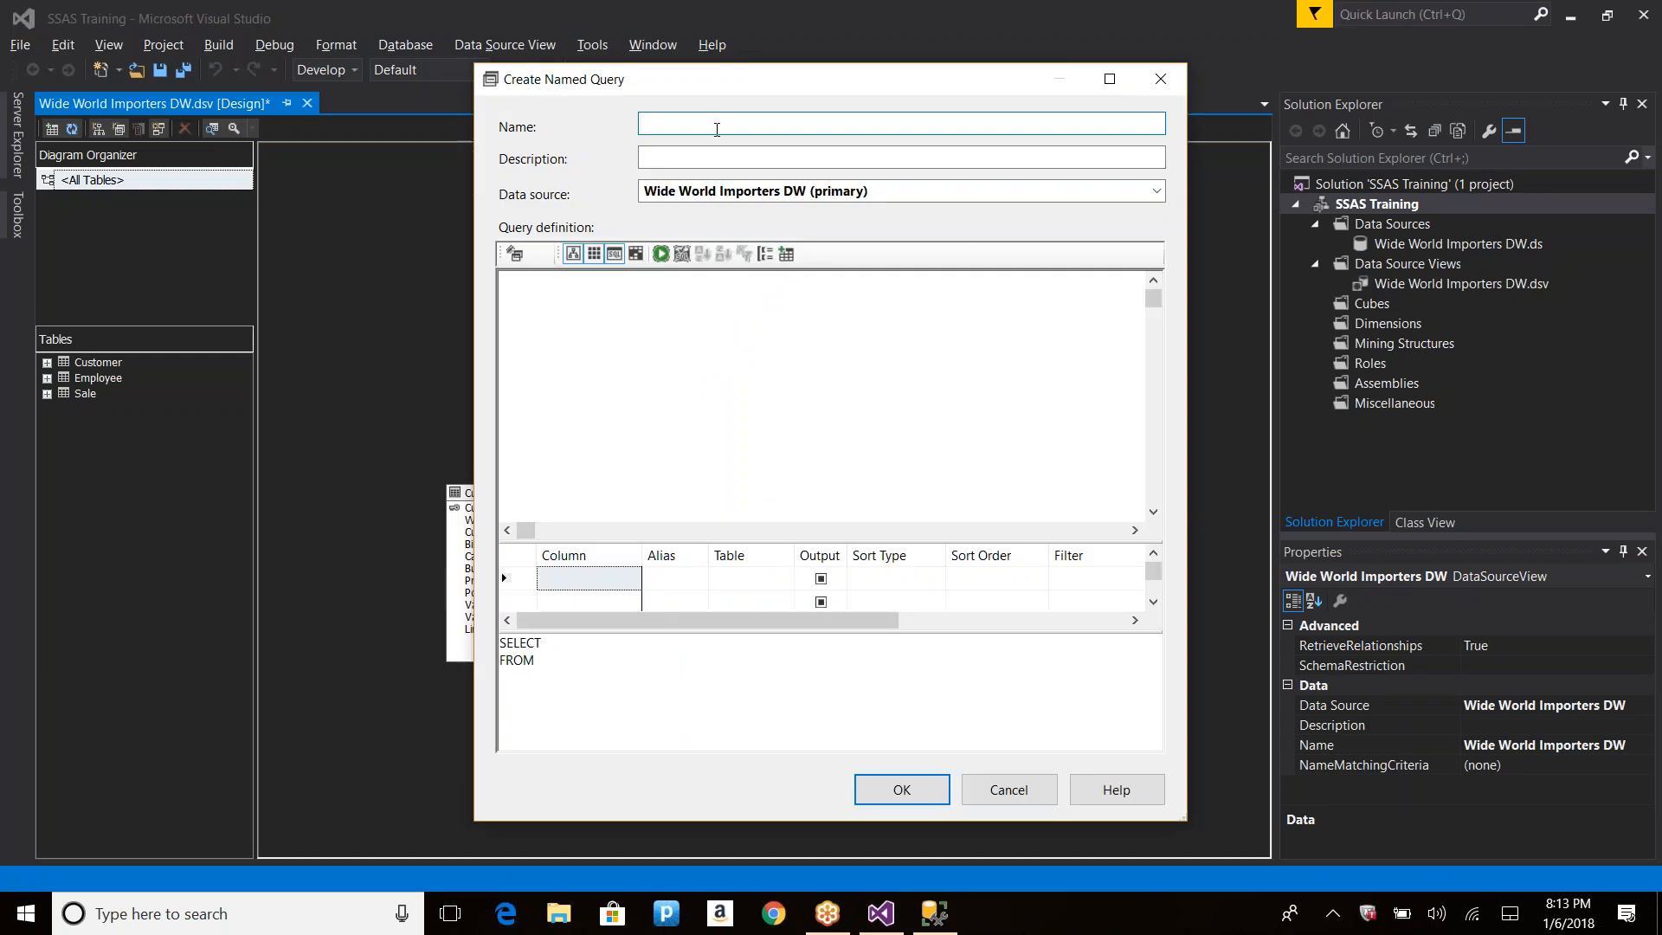
type("SalesData")
left_click(589, 282)
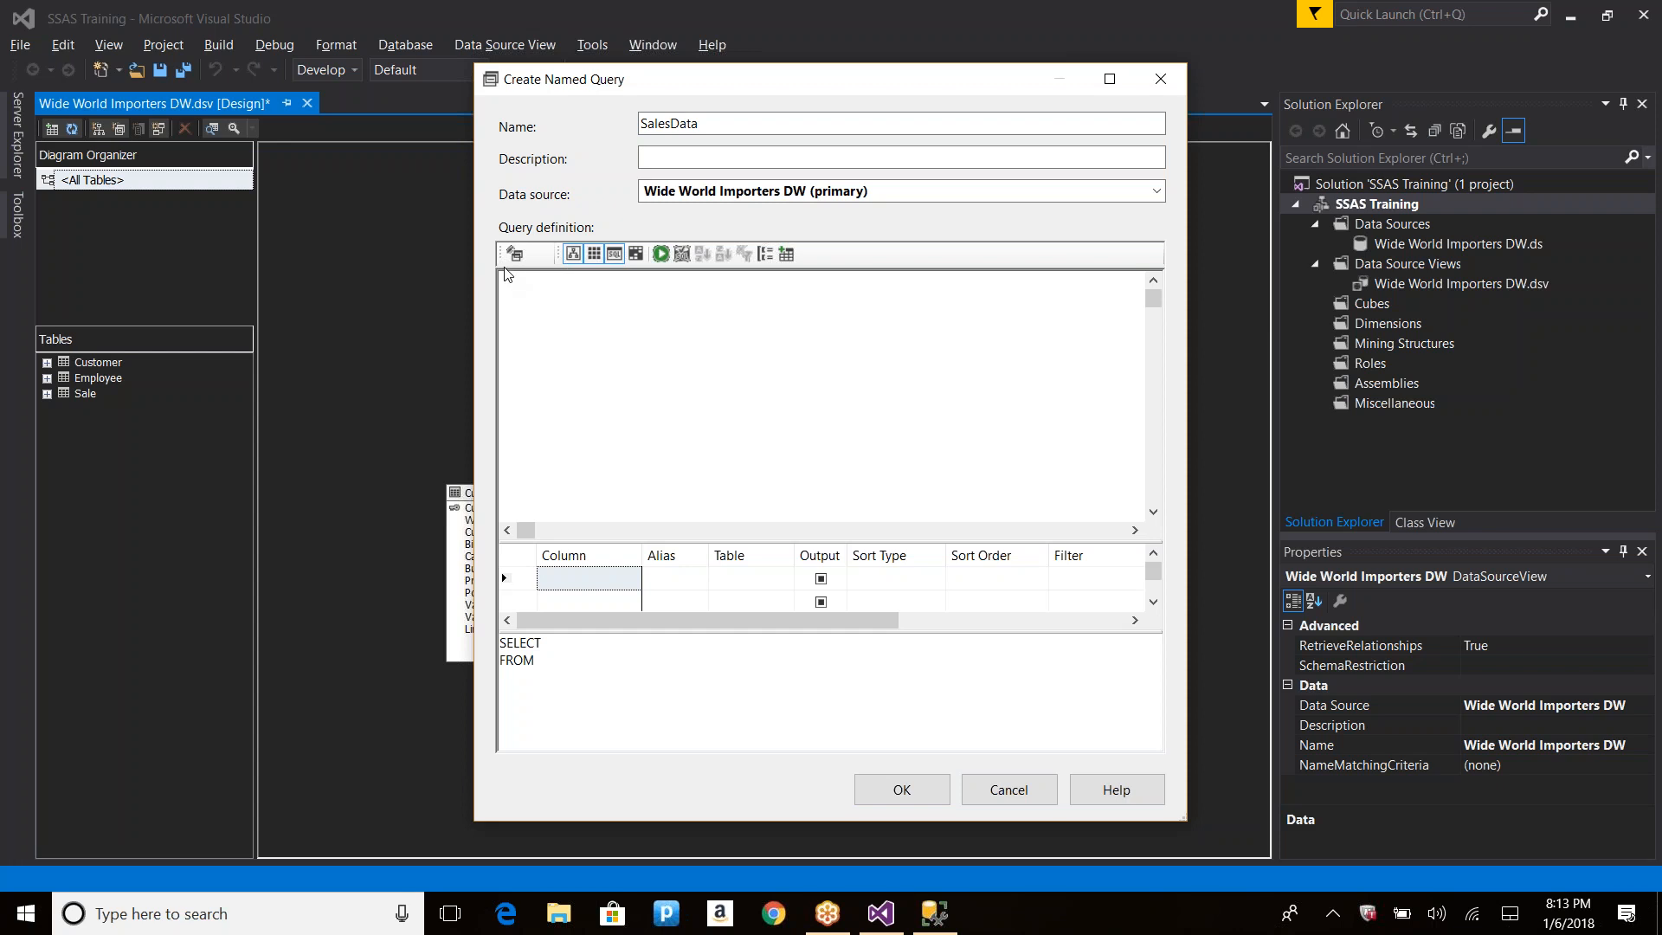
Step: Add the Sale (Fact) table to the SalesData query definition
left_click(786, 252)
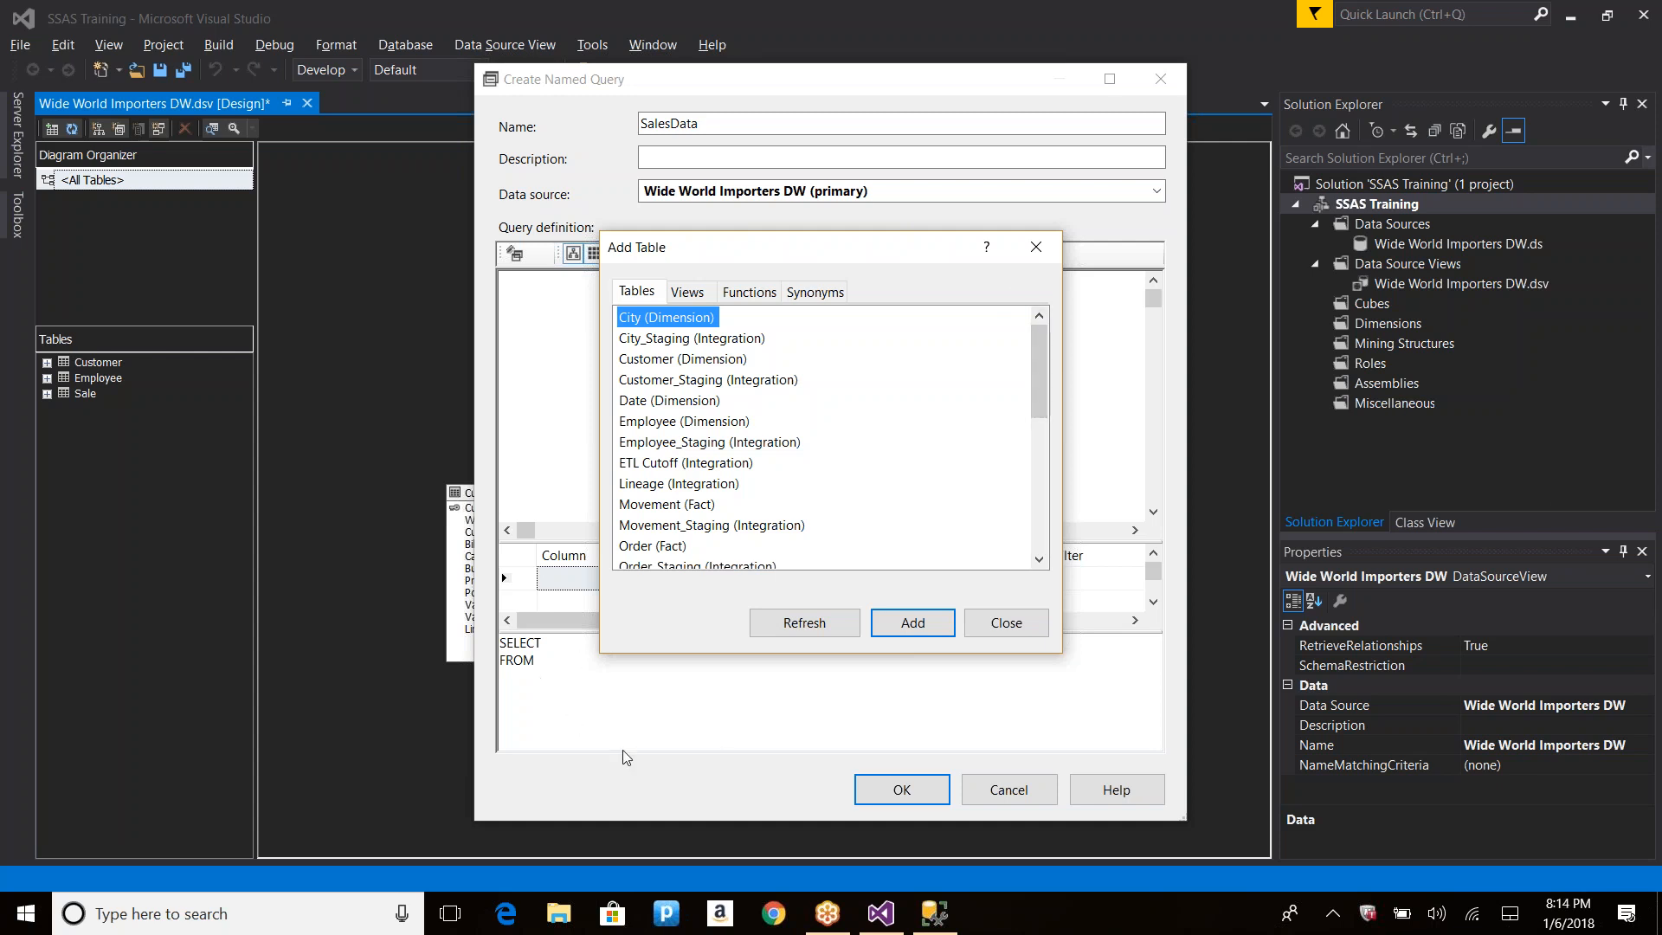
left_click(673, 469)
left_click_drag(1041, 347, 1038, 423)
left_click(648, 483)
left_click(940, 632)
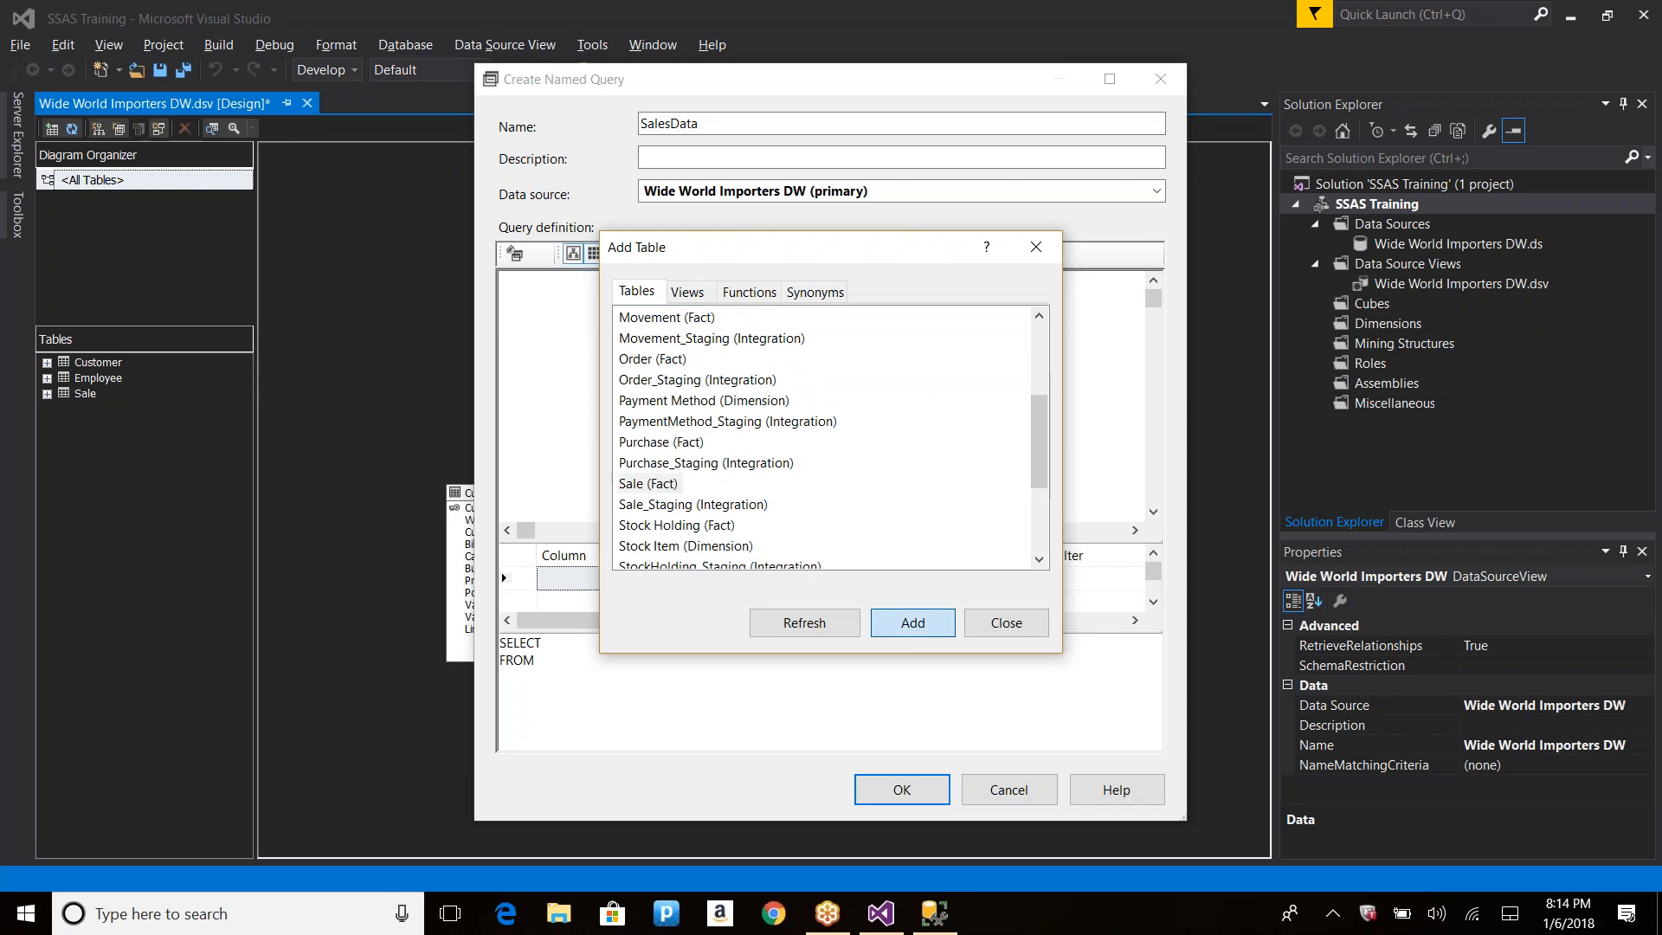
left_click(1002, 624)
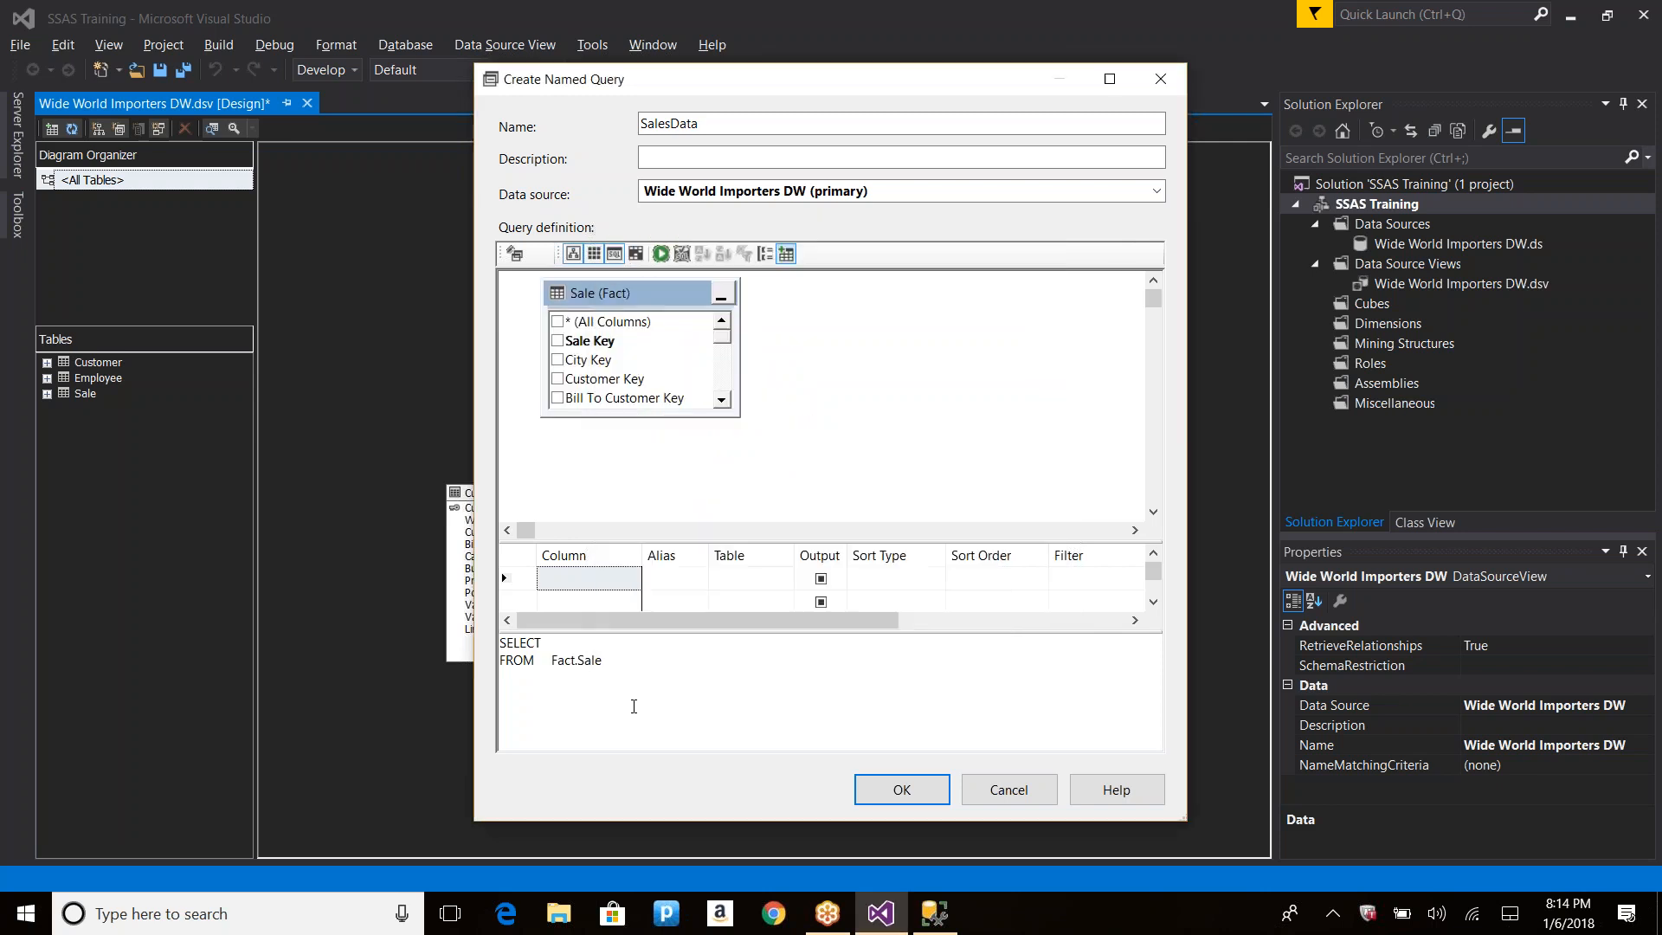
Step: Include the Customer Key and Salesperson Key columns of Sale (Fact) in the query
left_click_drag(627, 665, 499, 643)
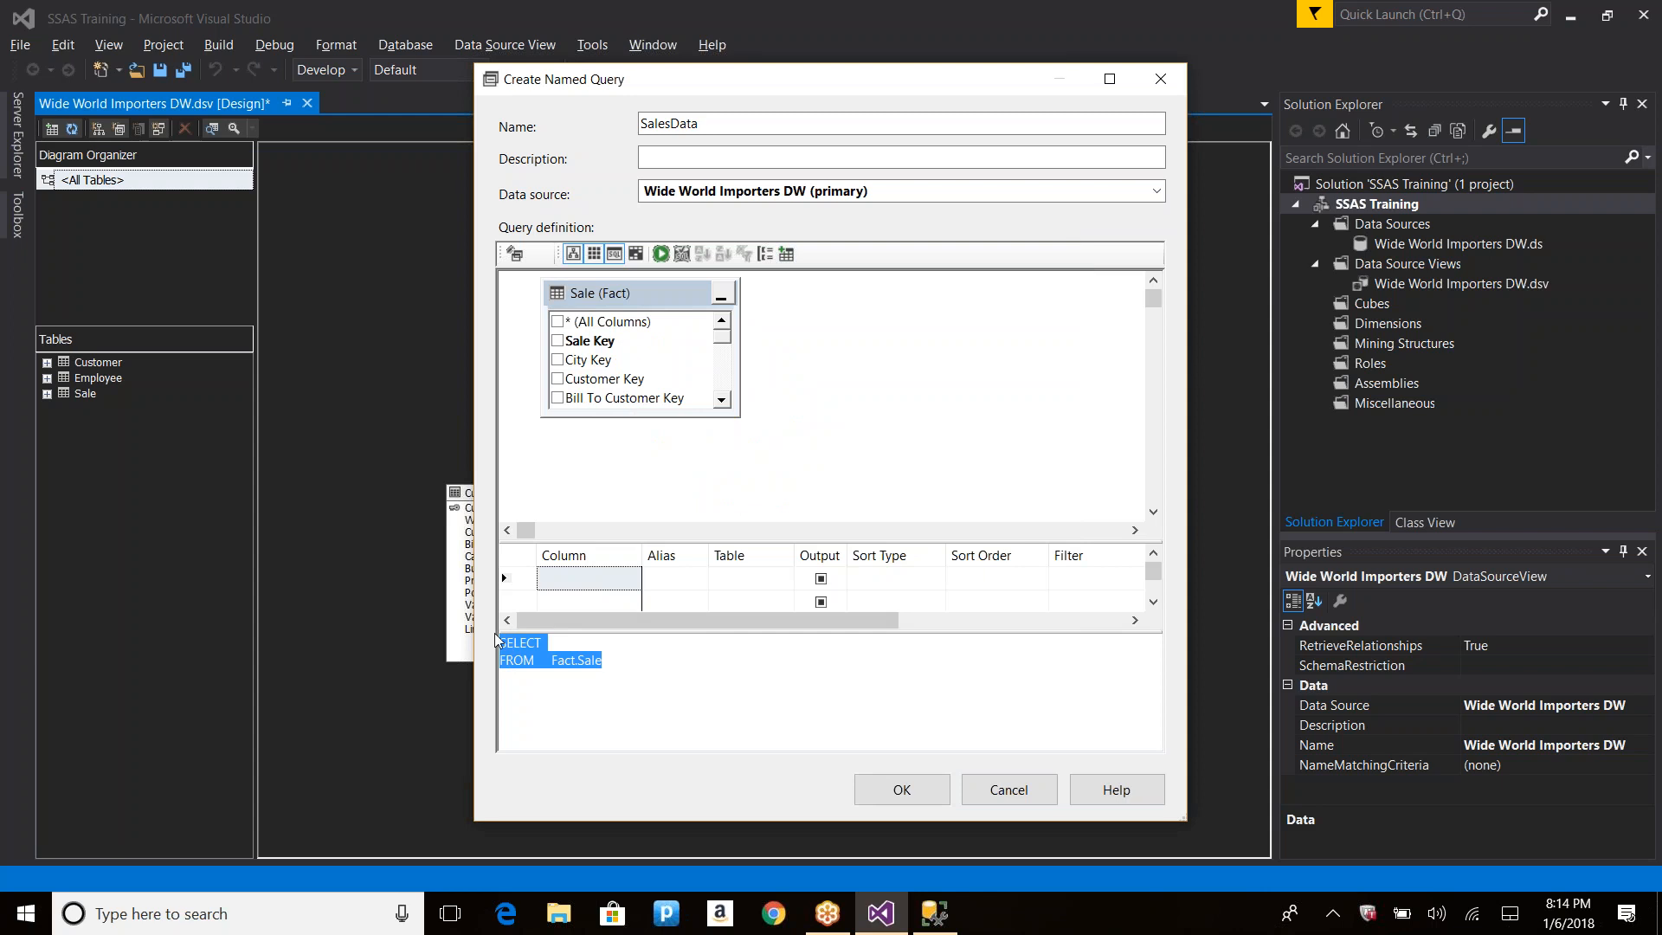
left_click(557, 378)
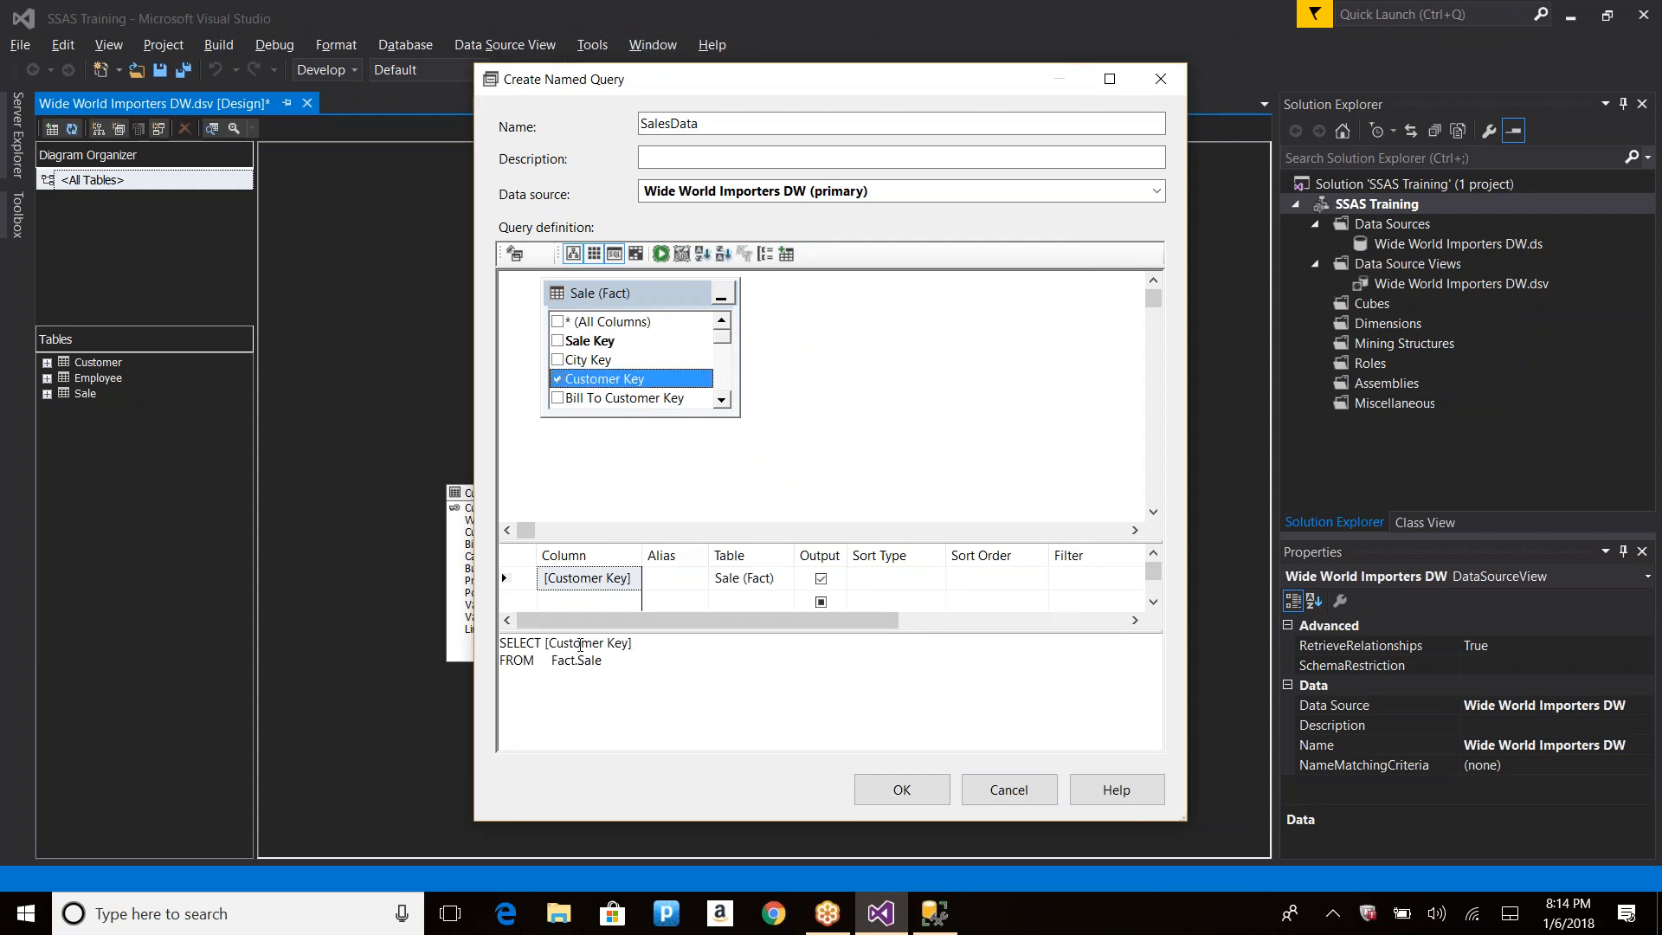
left_click(722, 399)
left_click(721, 399)
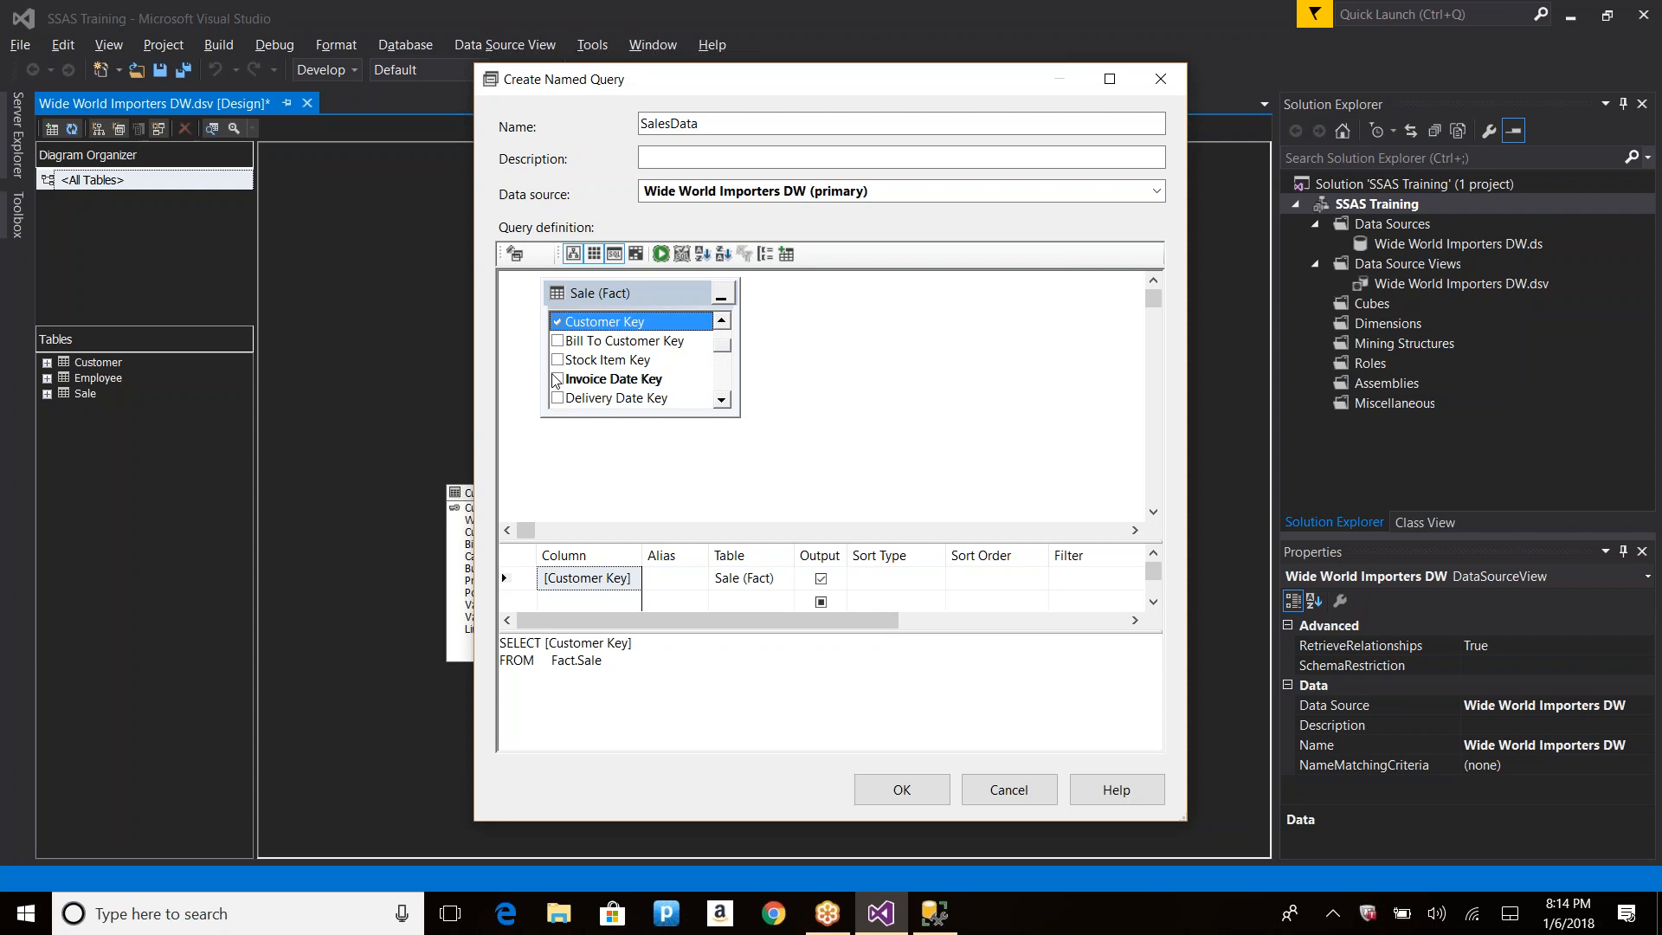
left_click(722, 399)
left_click(722, 399)
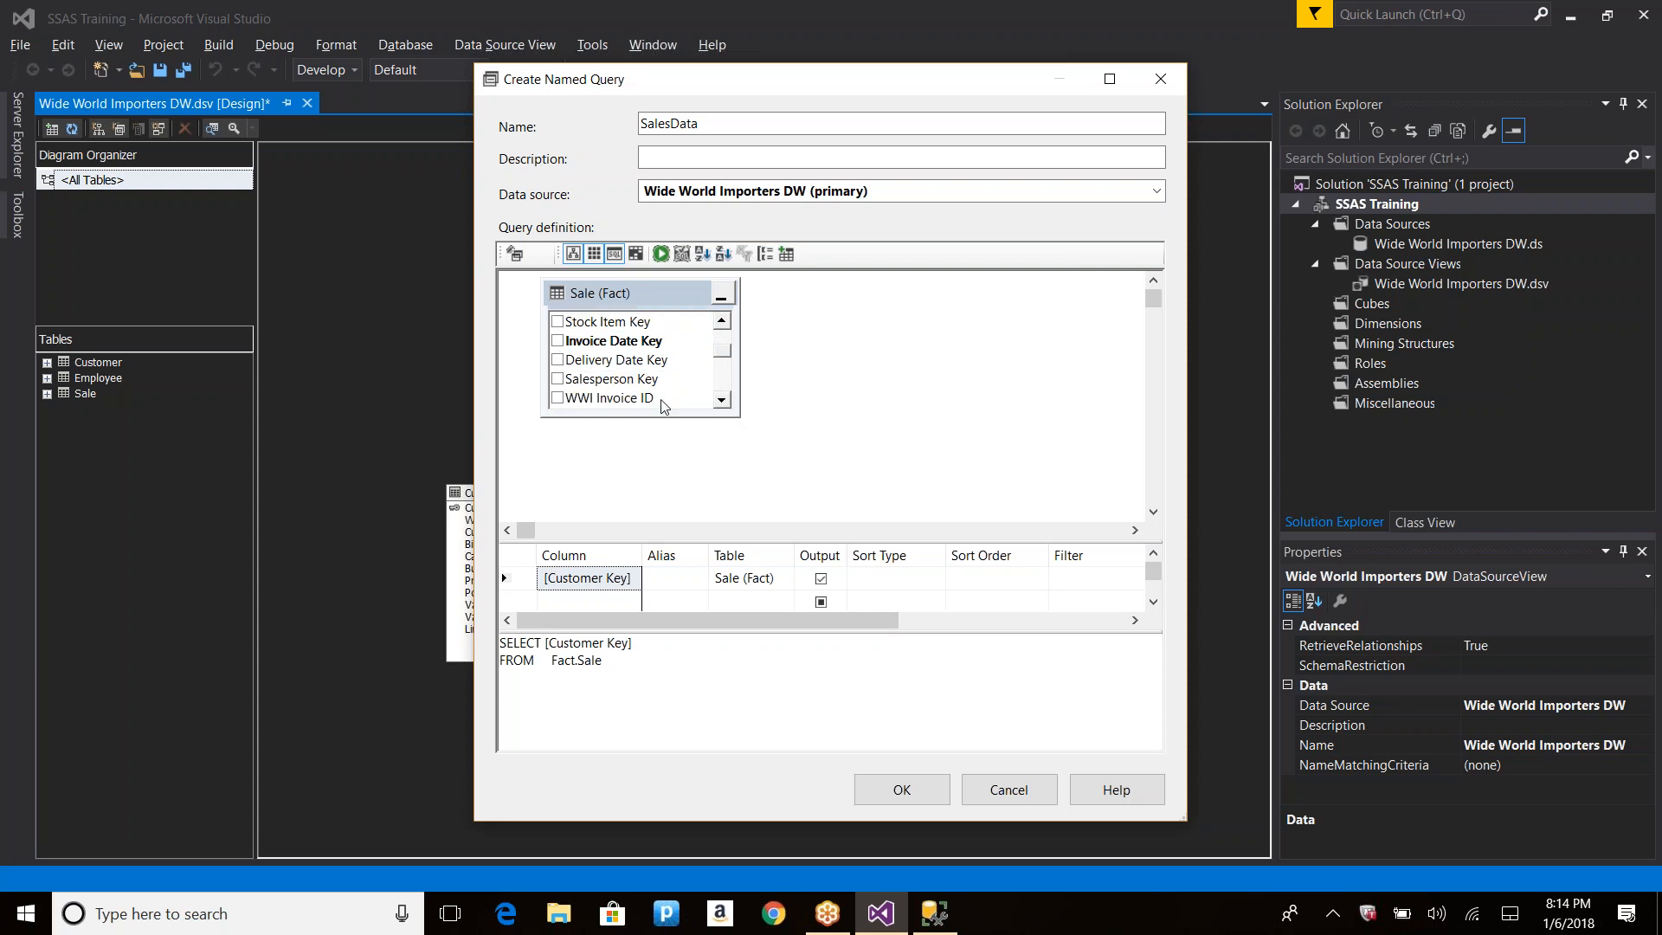
left_click(558, 379)
Step: Add the Quantity, Tax Rate and Unit Price columns of Sale (Fact) to the query output
scroll(675, 402, "down", 3)
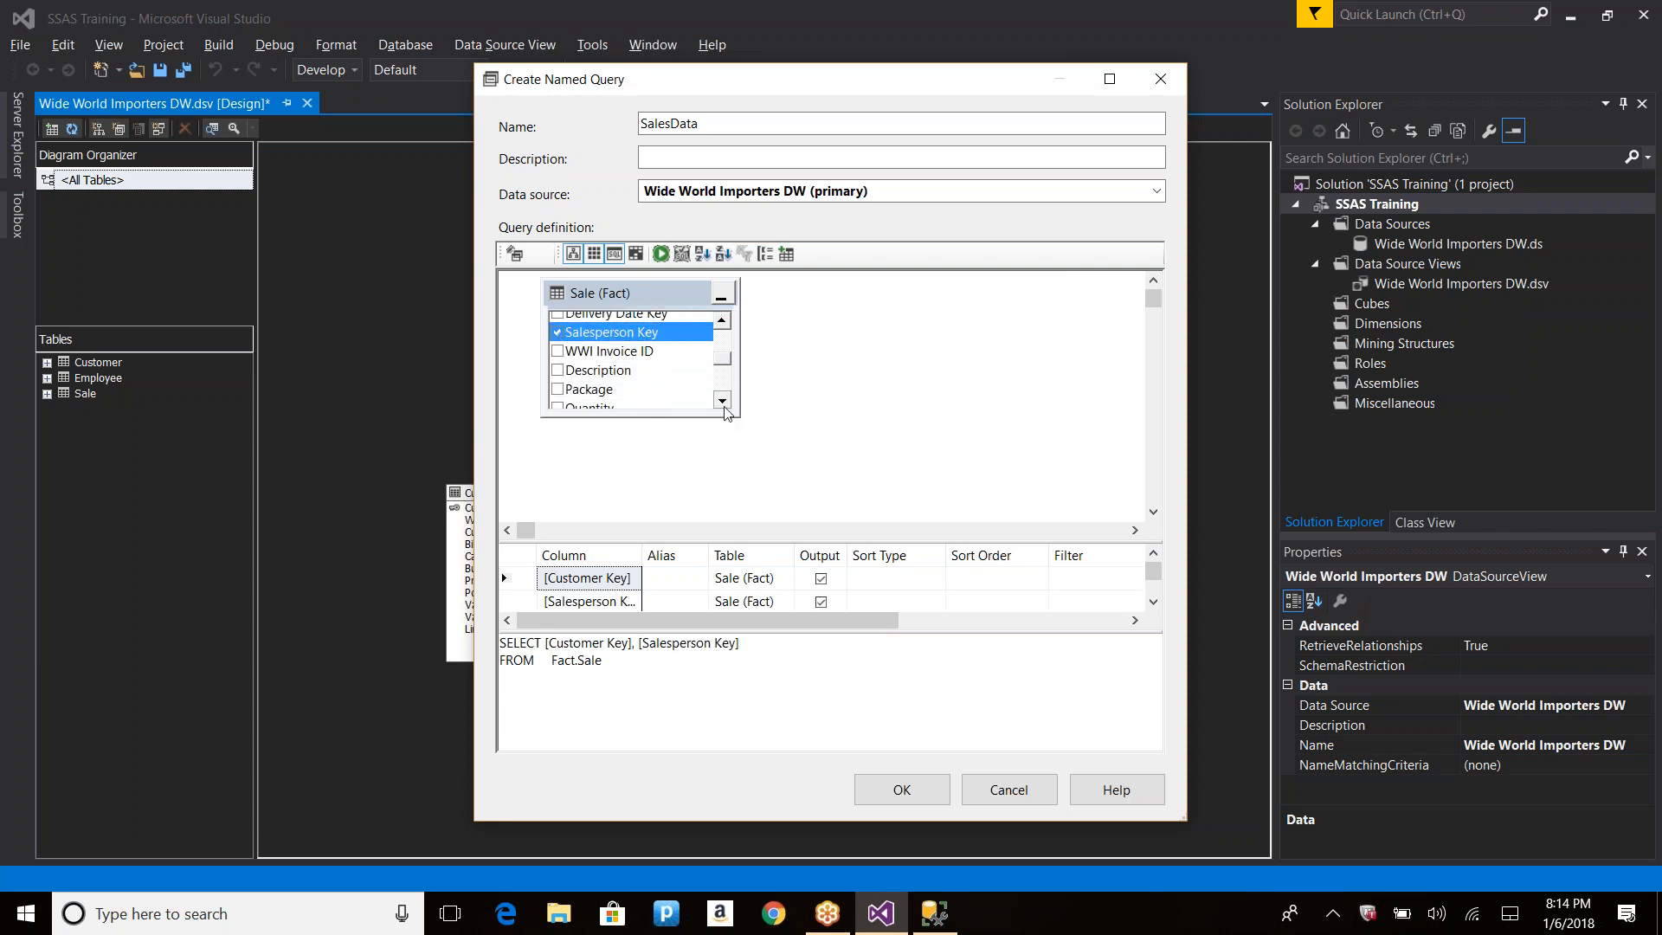
left_click(558, 359)
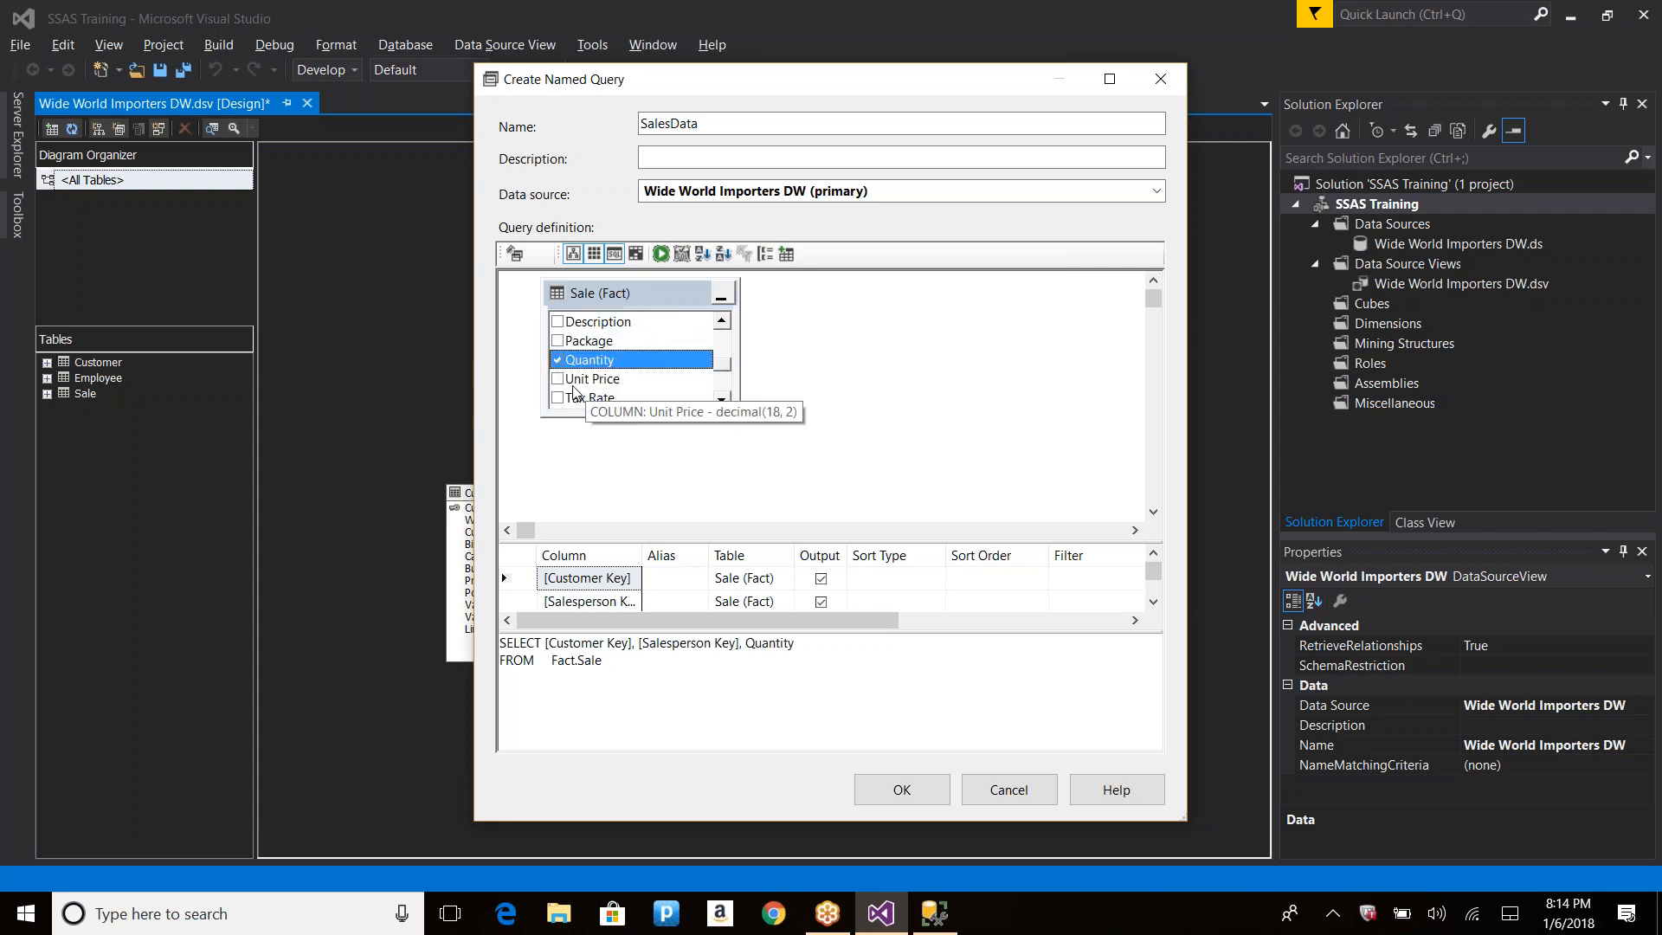
left_click(564, 398)
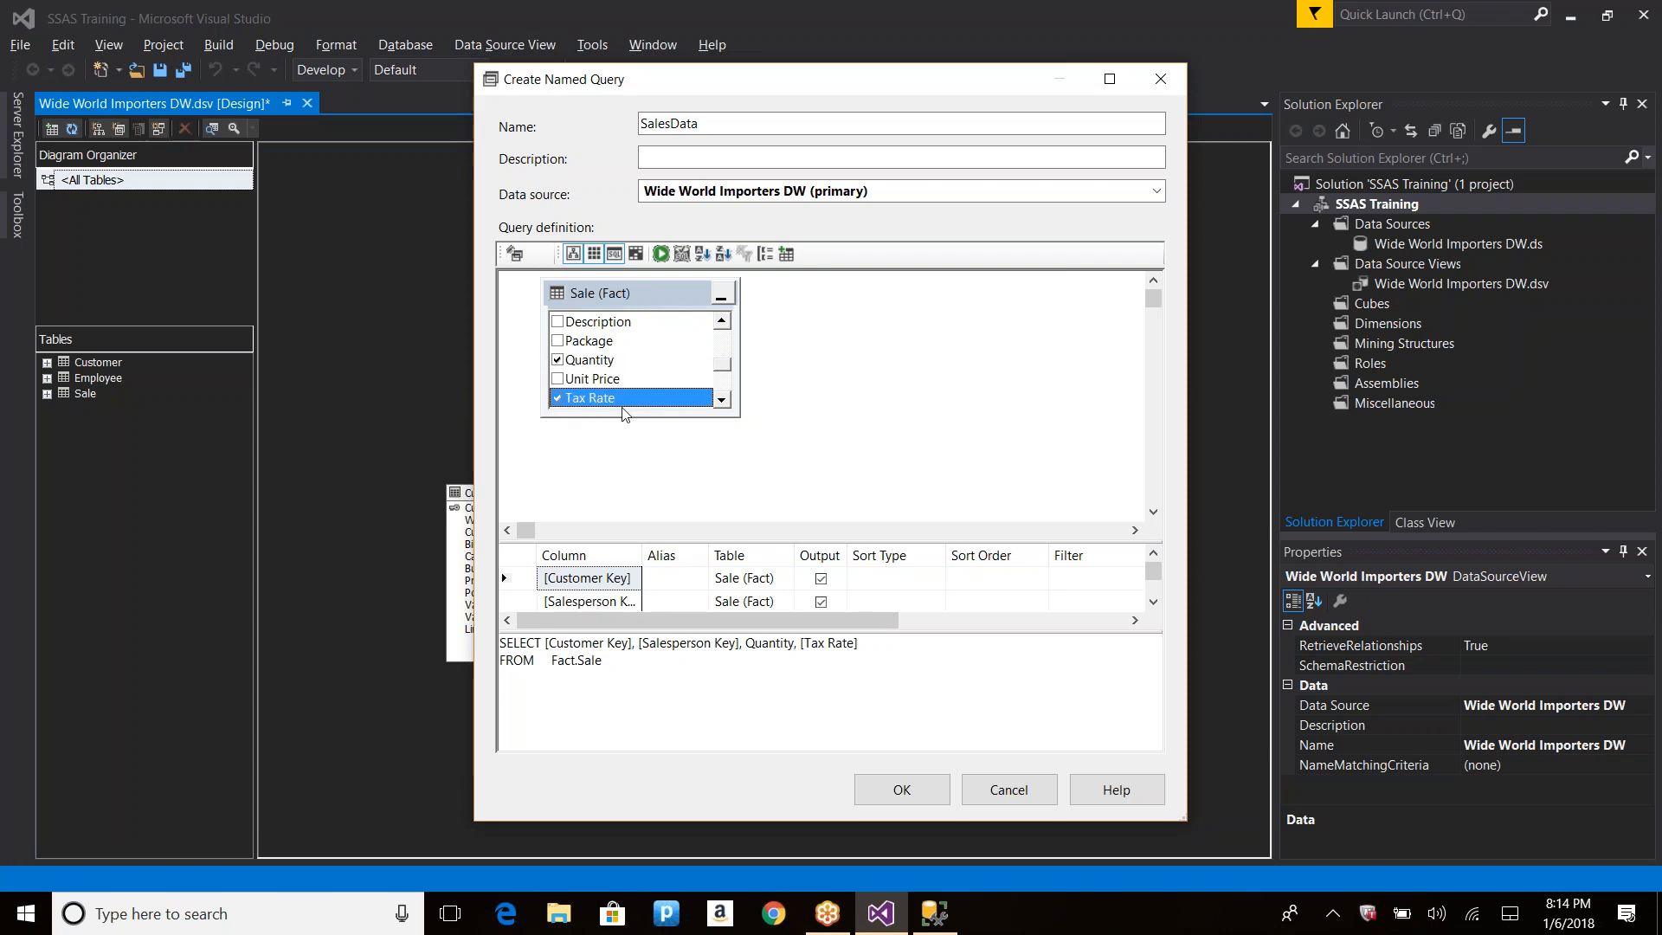
left_click(722, 400)
left_click(576, 343)
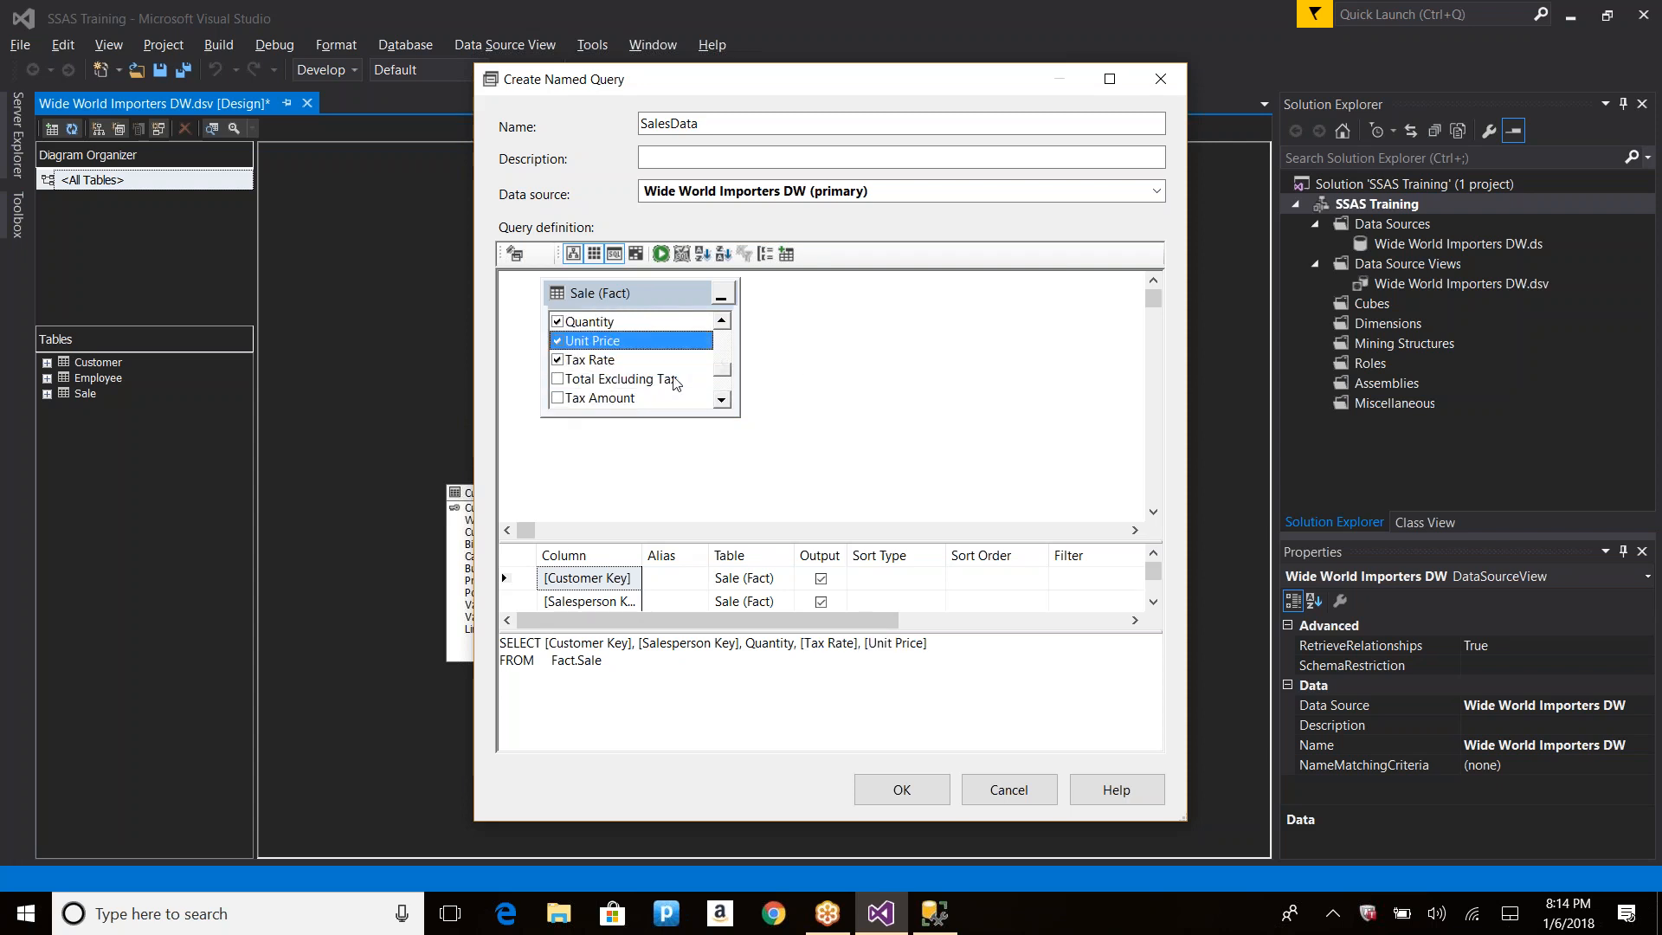
Step: Add Total Excluding Tax, Tax Amount, Total Including Tax and Profit to the query, and save the named query
left_click(557, 379)
left_click(557, 399)
left_click(722, 400)
left_click(722, 400)
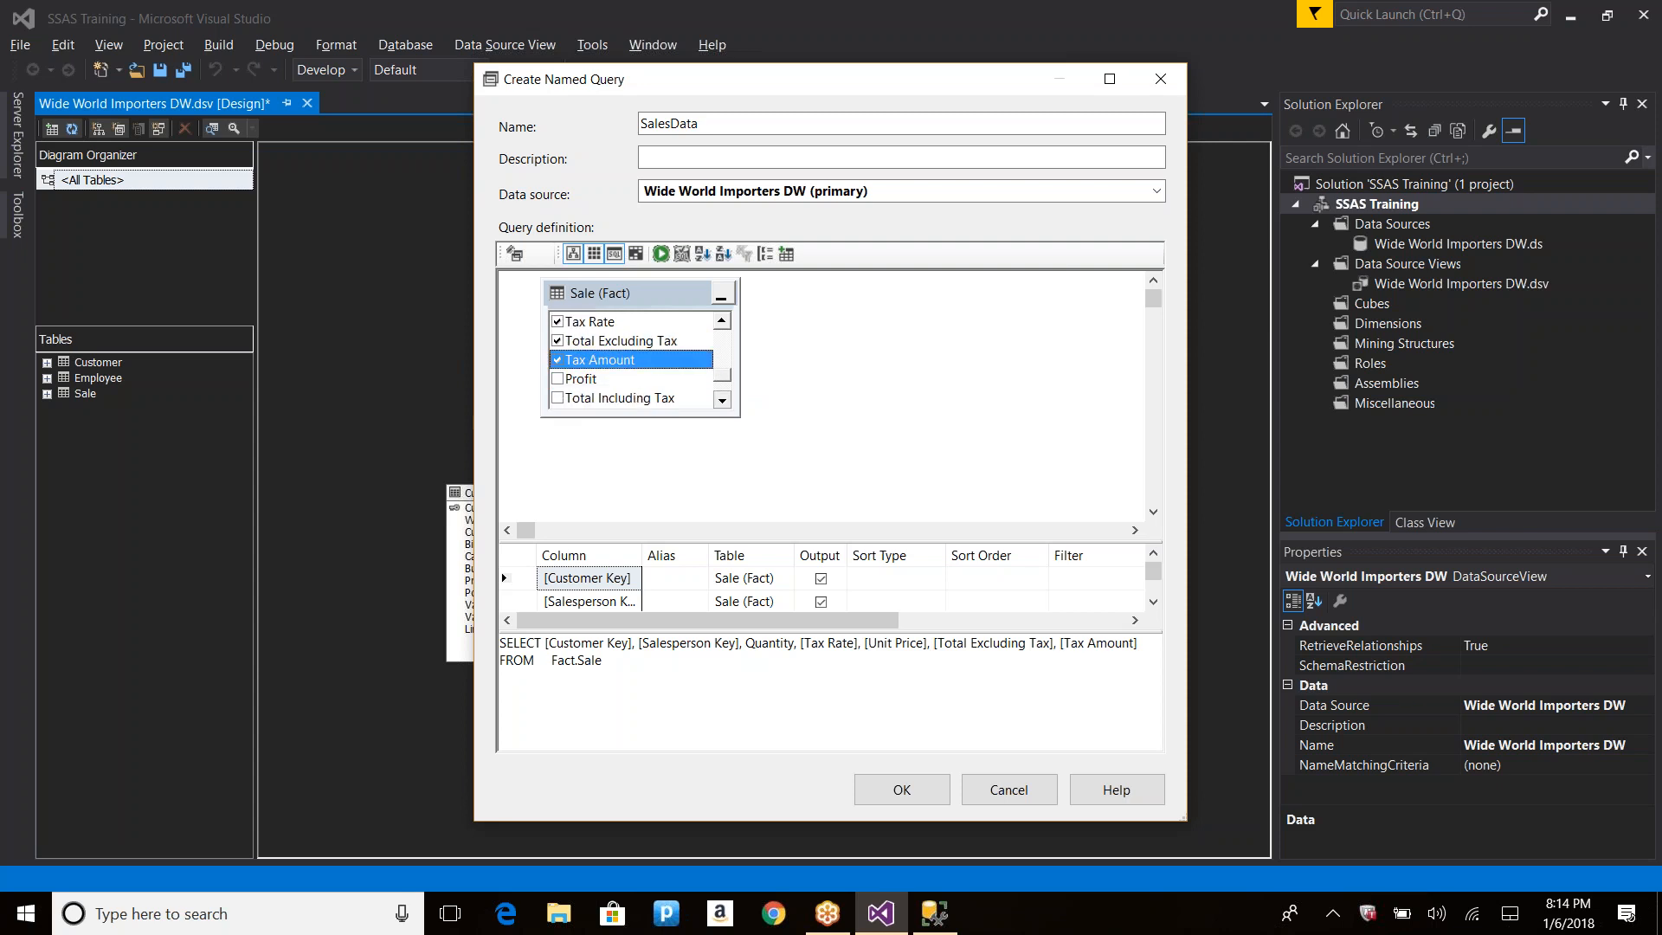
left_click(557, 398)
left_click(558, 381)
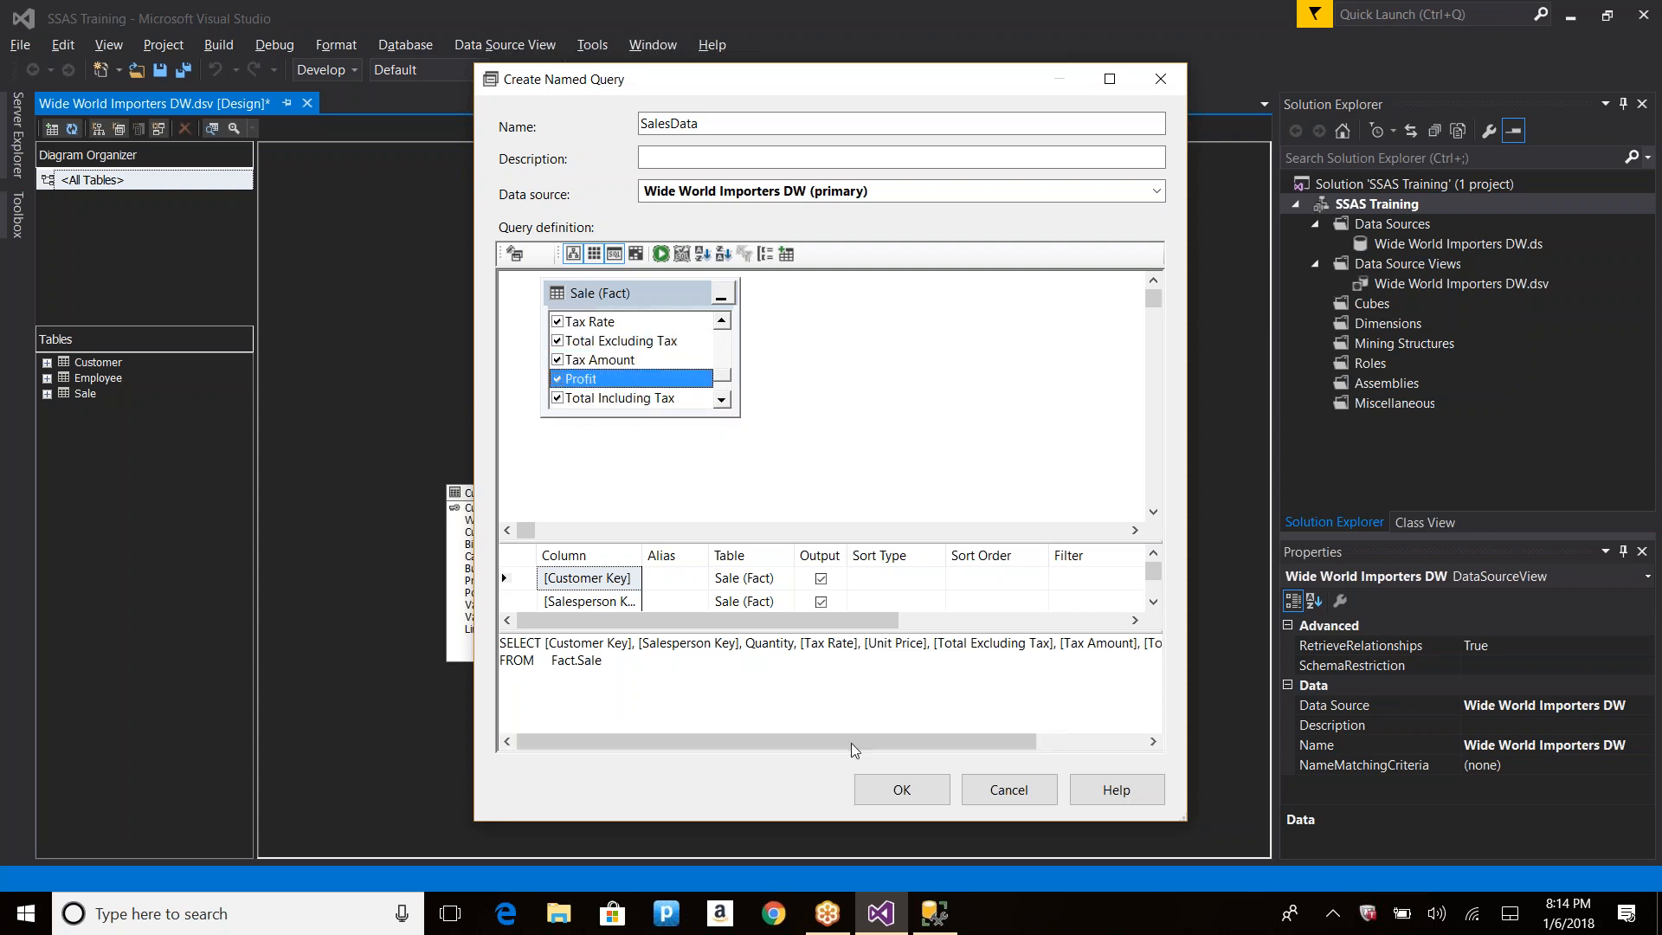
left_click(897, 791)
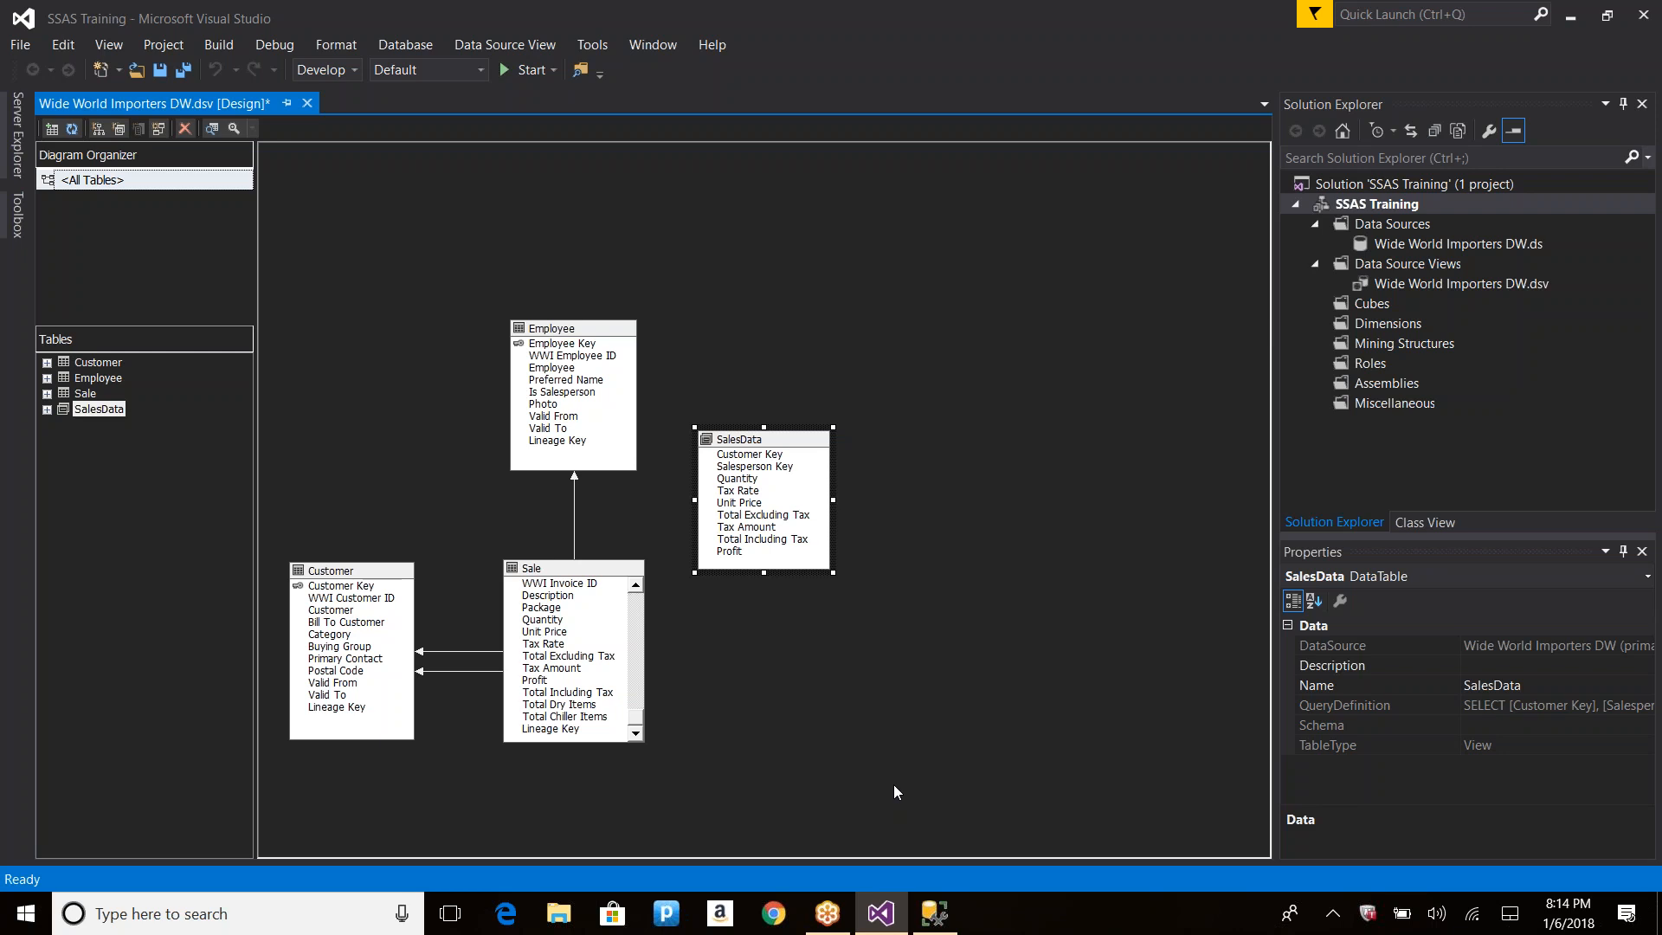
Step: In Management Studio, change the second statement to select * from SalesData and run only that statement
key("alt+Tab")
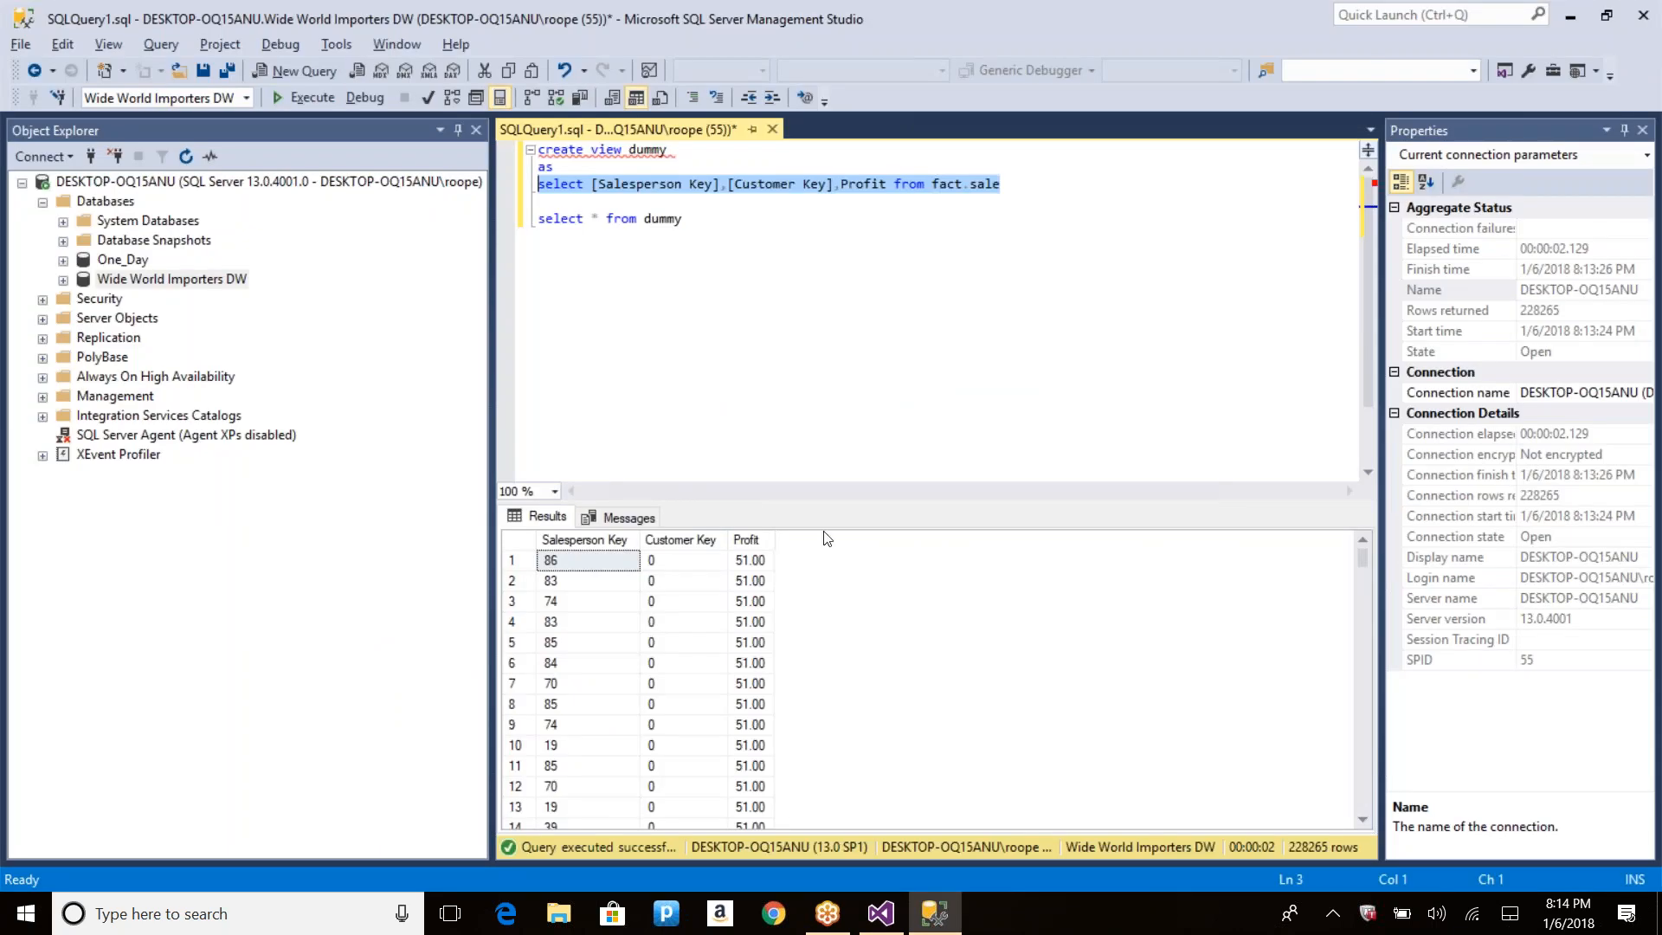
key("alt+Tab")
key("alt+Tab")
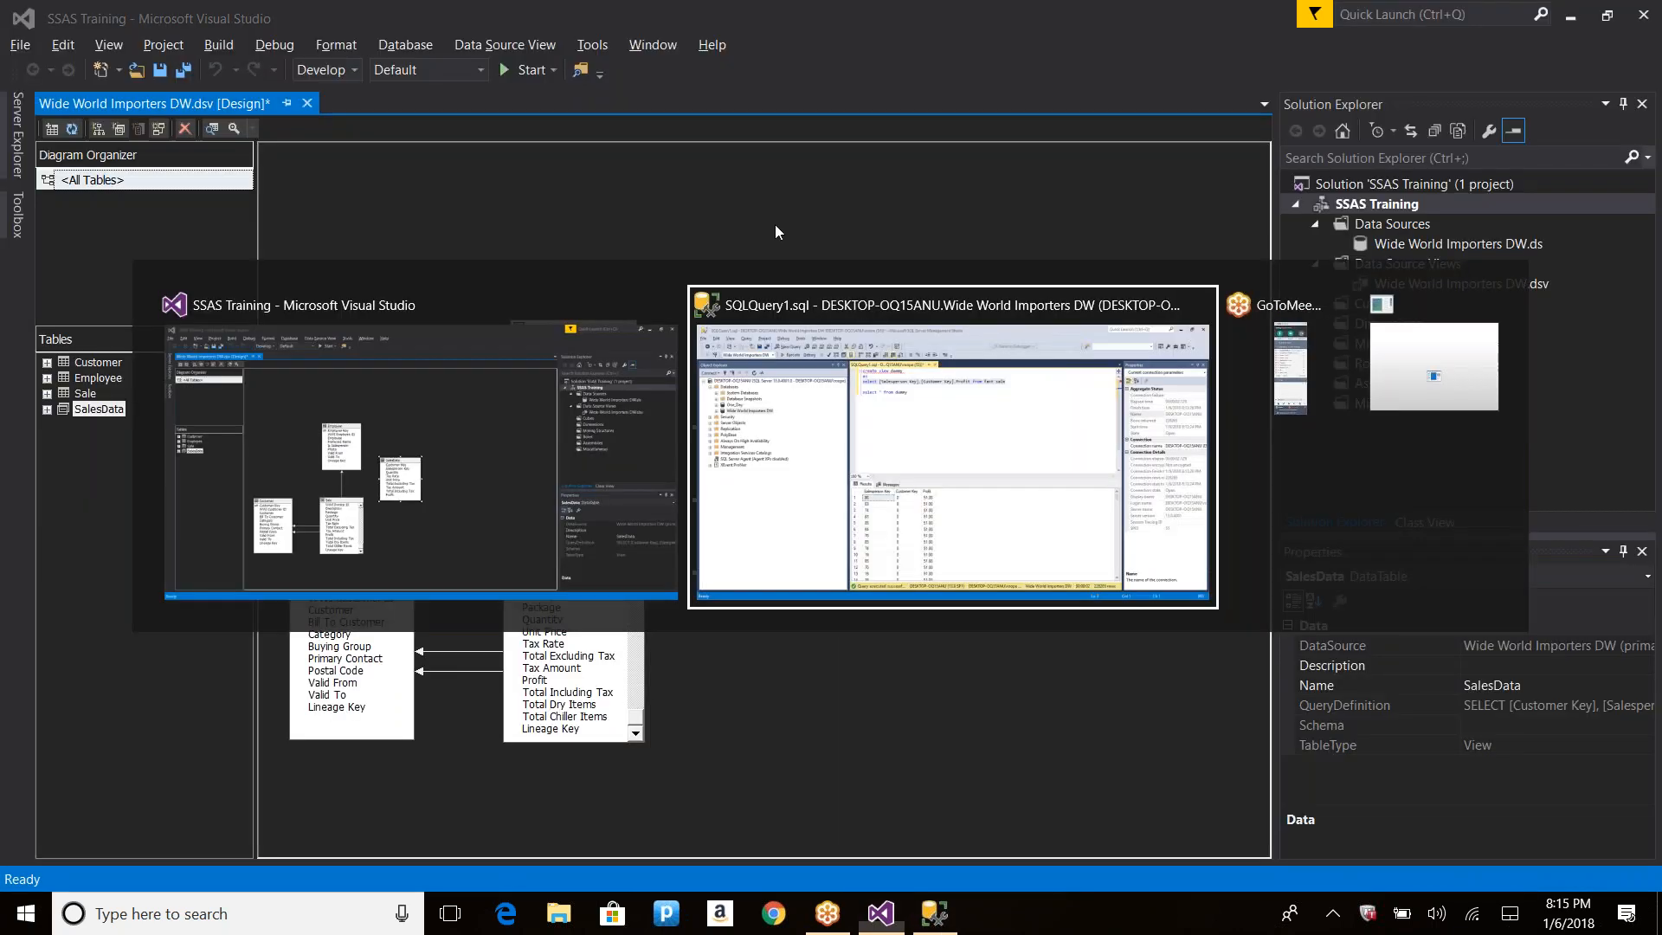
key("BackSpace")
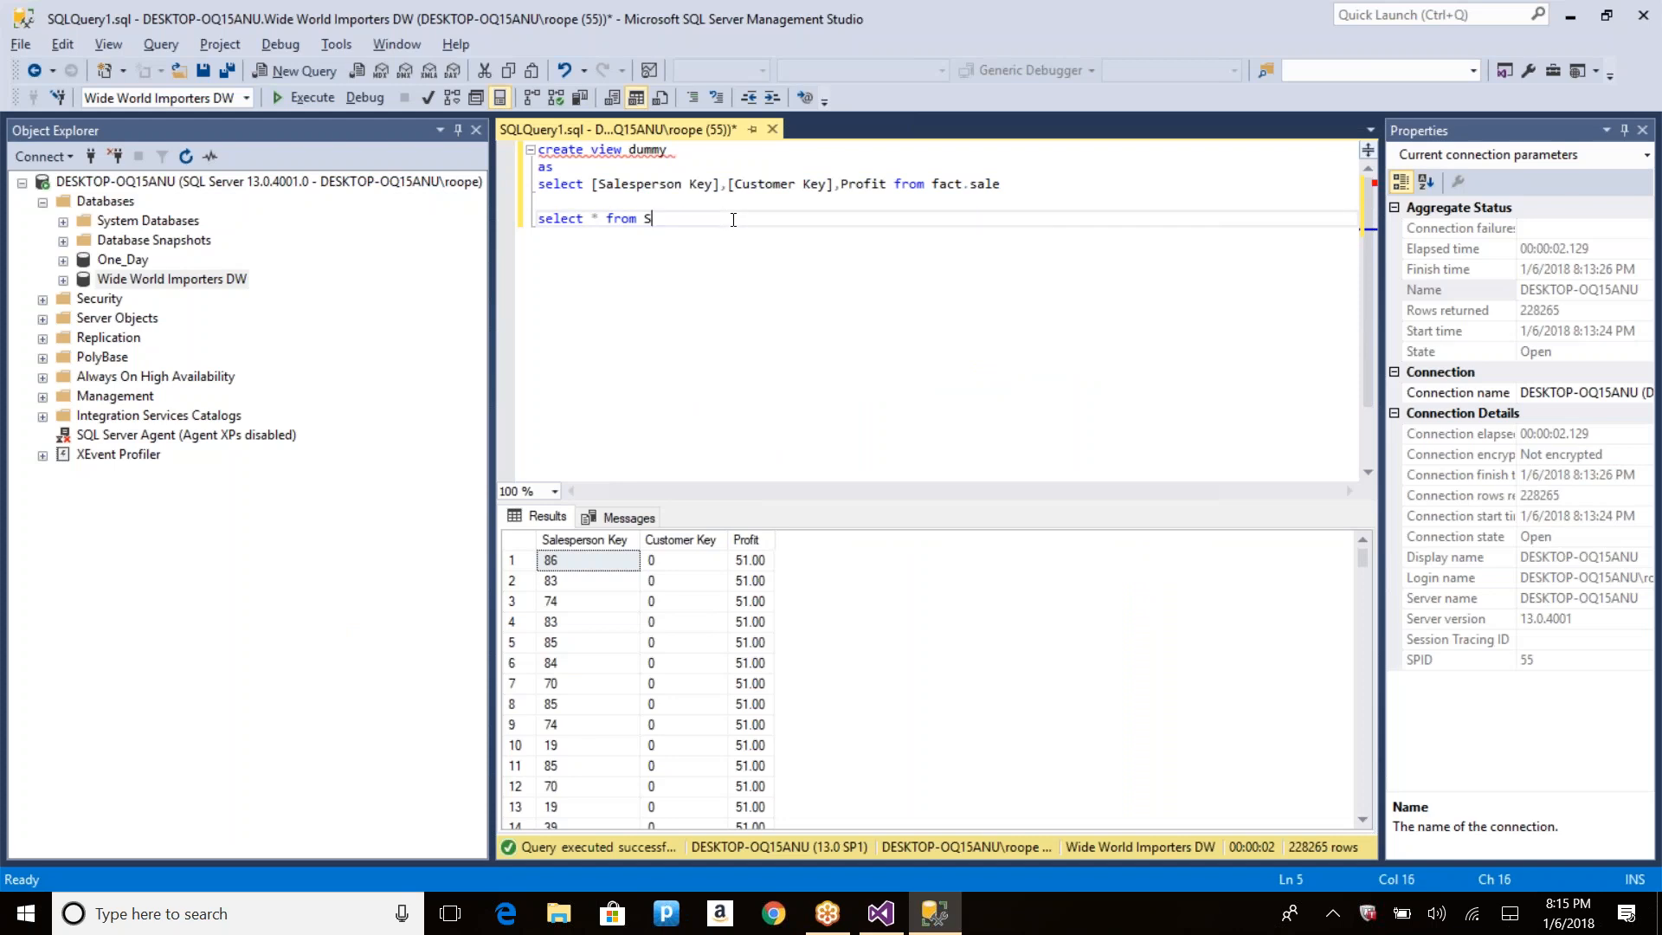
type("SalesData")
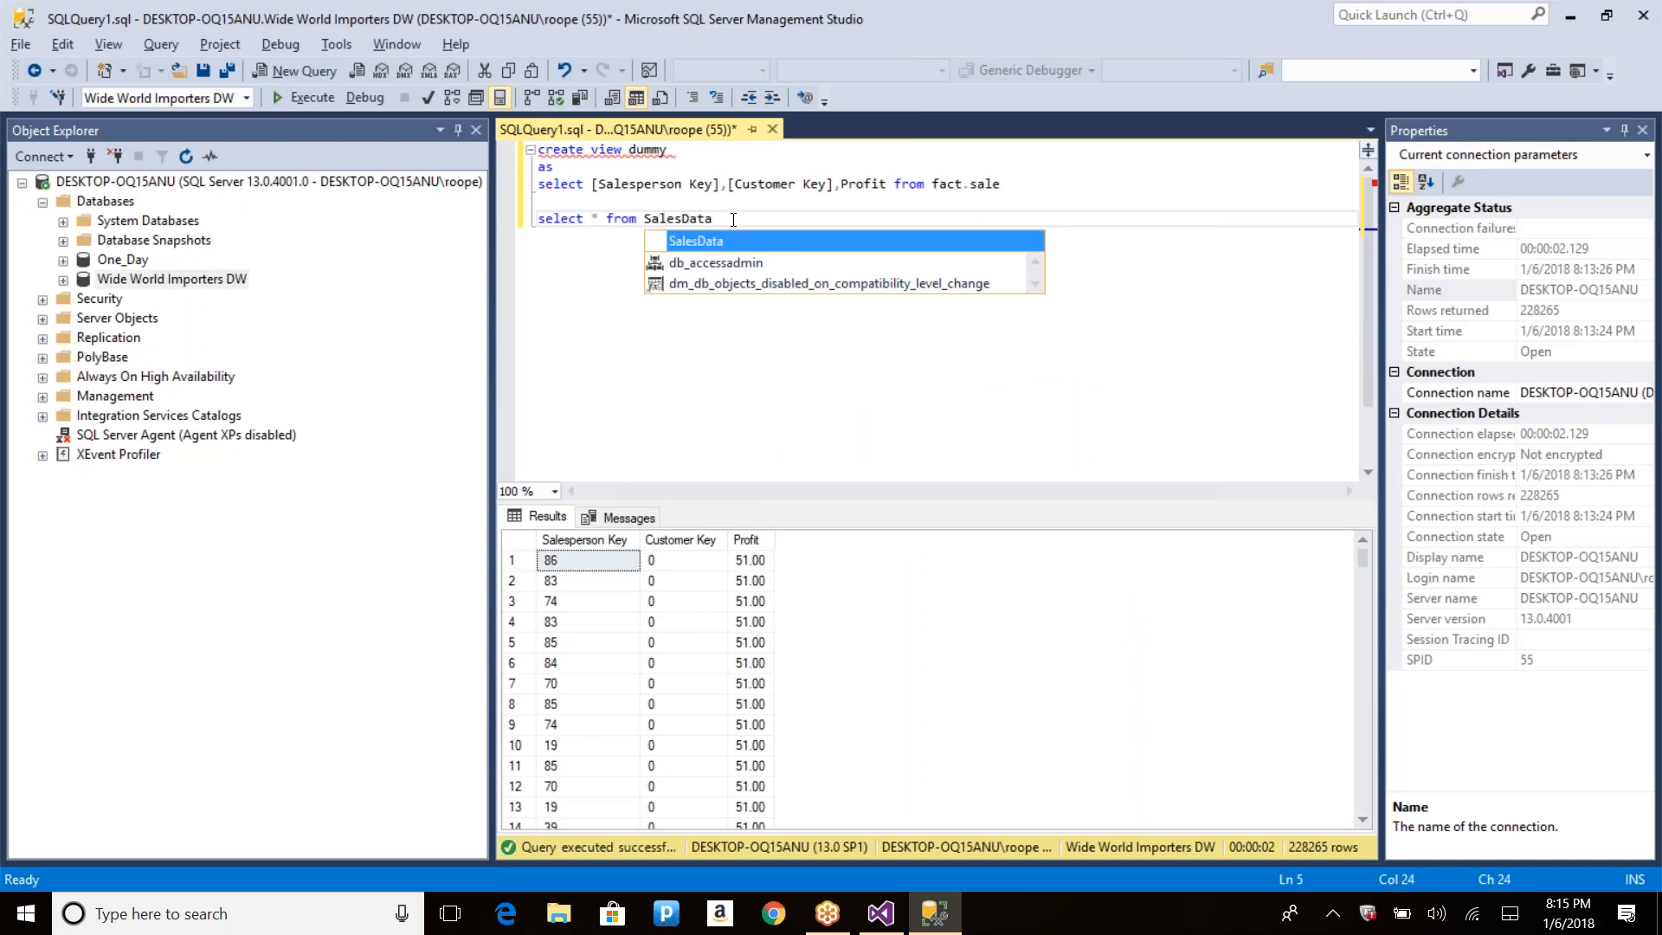
key("shift+Home")
key("F5")
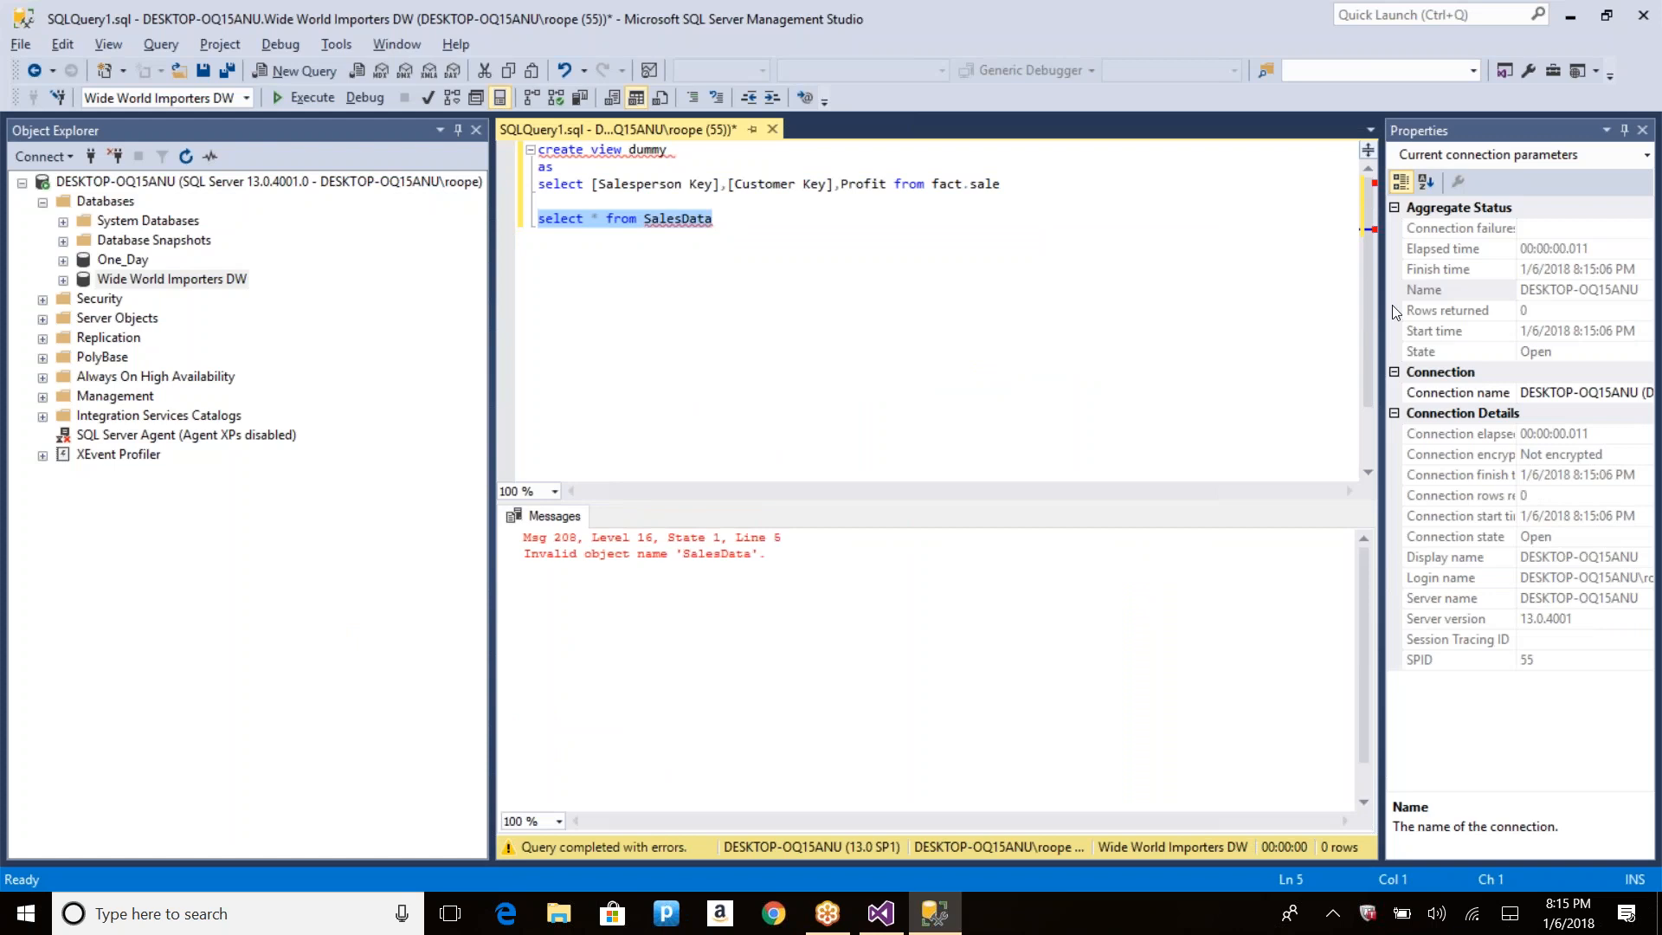
Step: Return to Visual Studio, delete the Sale table from the data source view, and move SalesData to the space below Employee
key("alt+Tab")
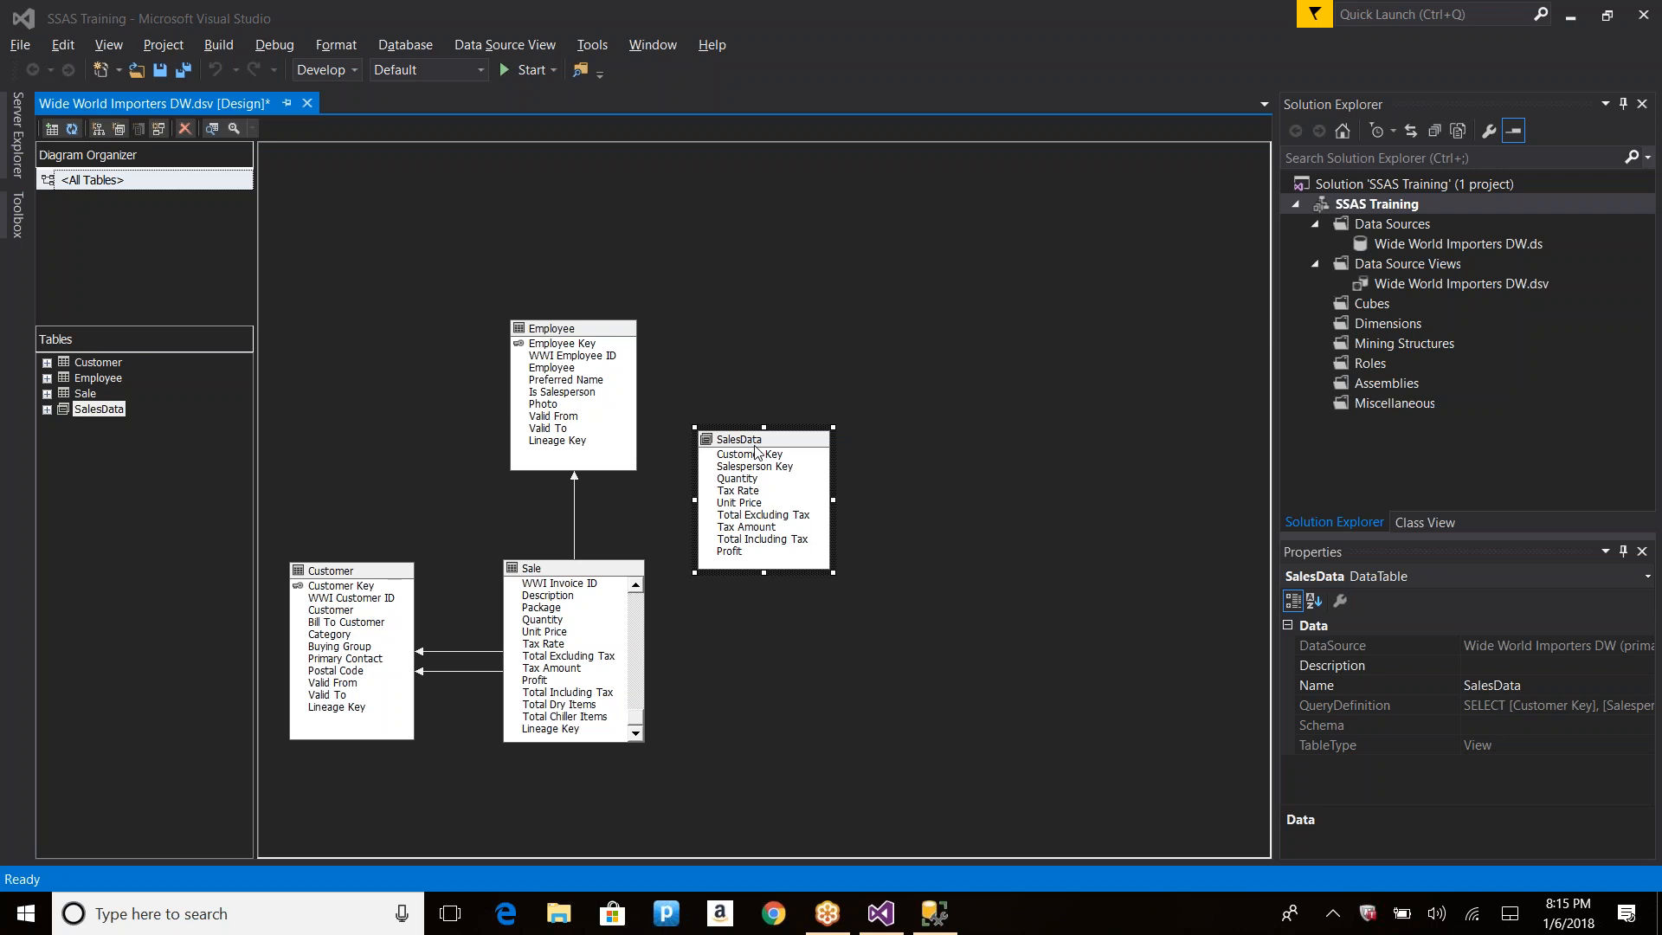
left_click(553, 572)
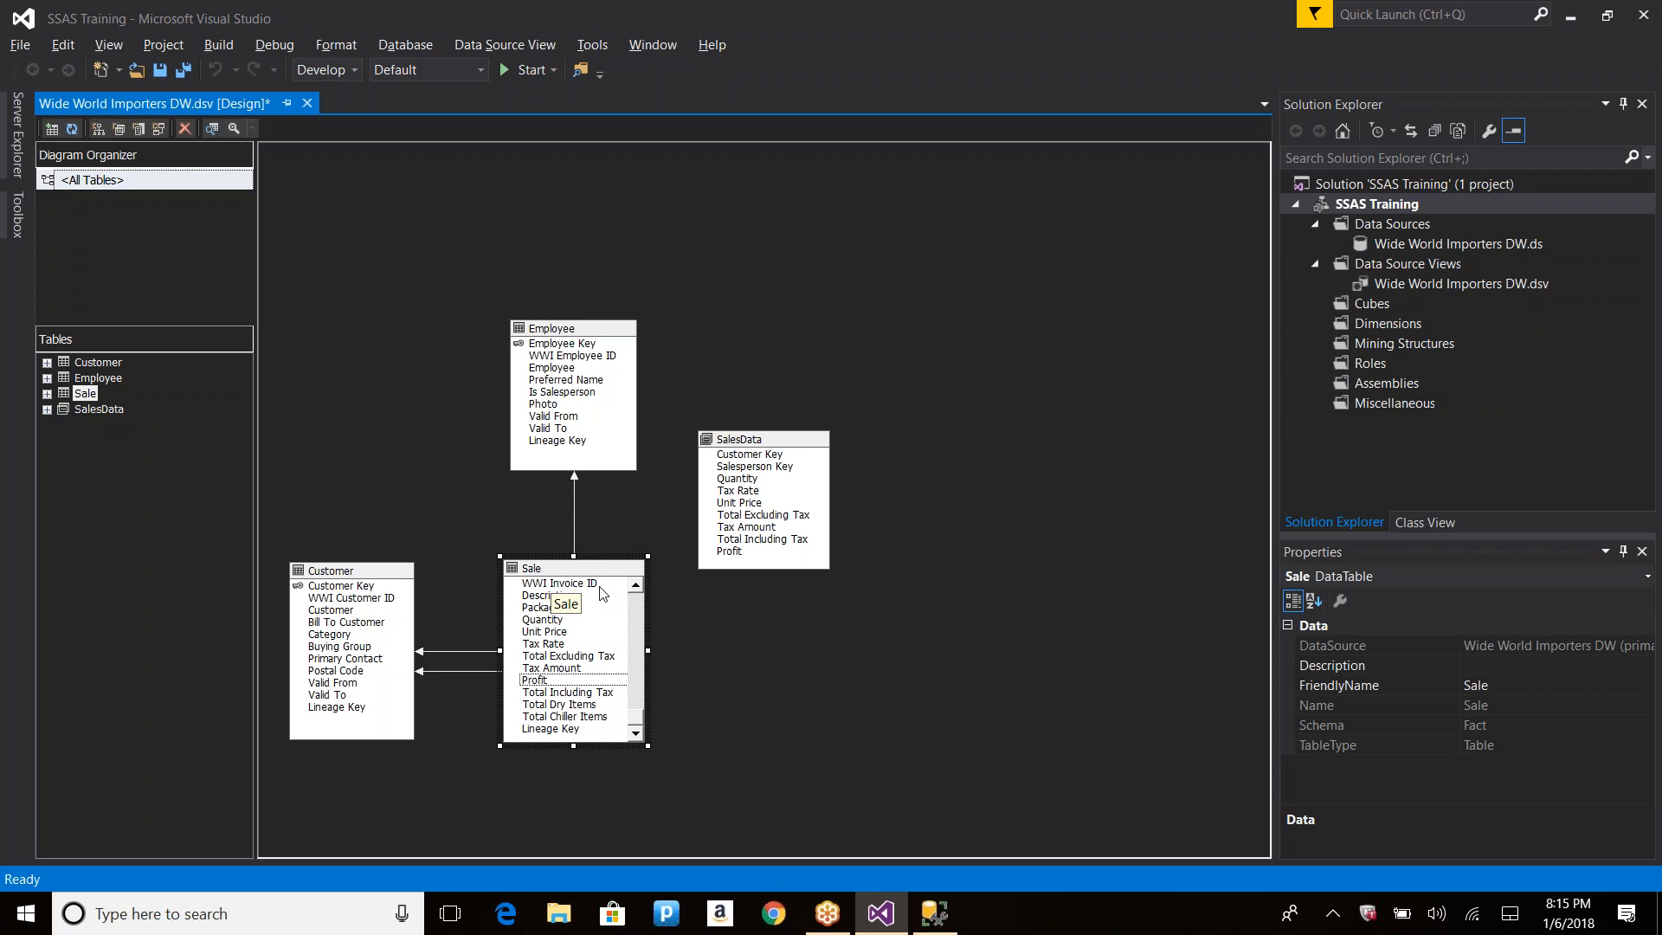
key("Delete")
key("Return")
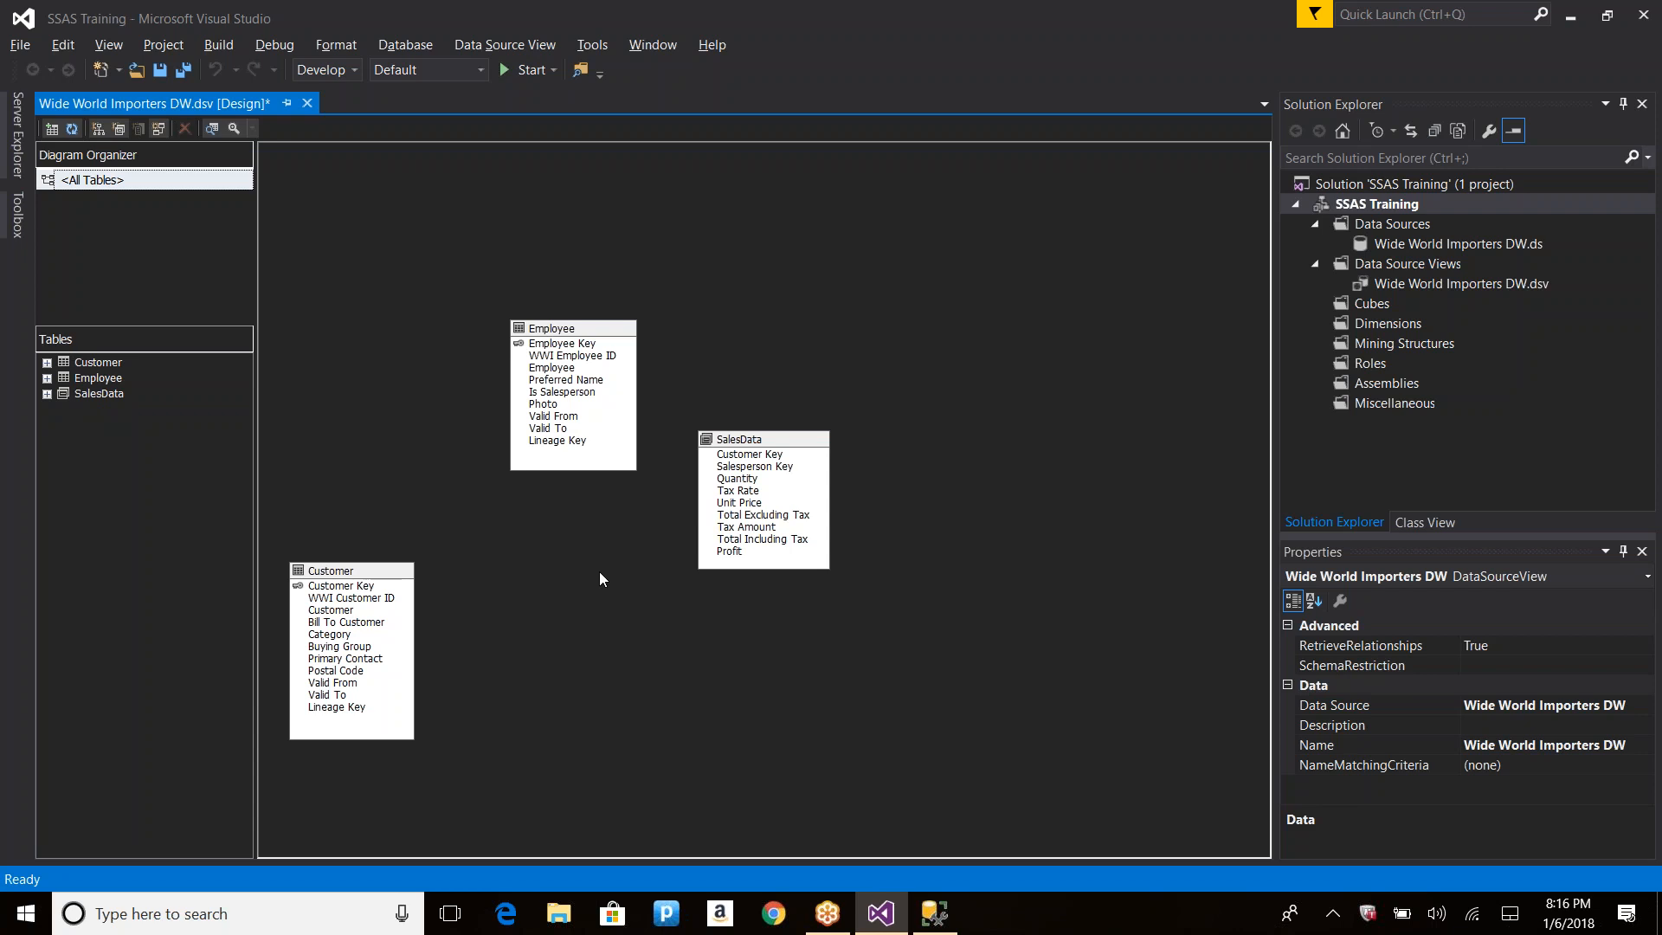
left_click_drag(753, 443, 642, 566)
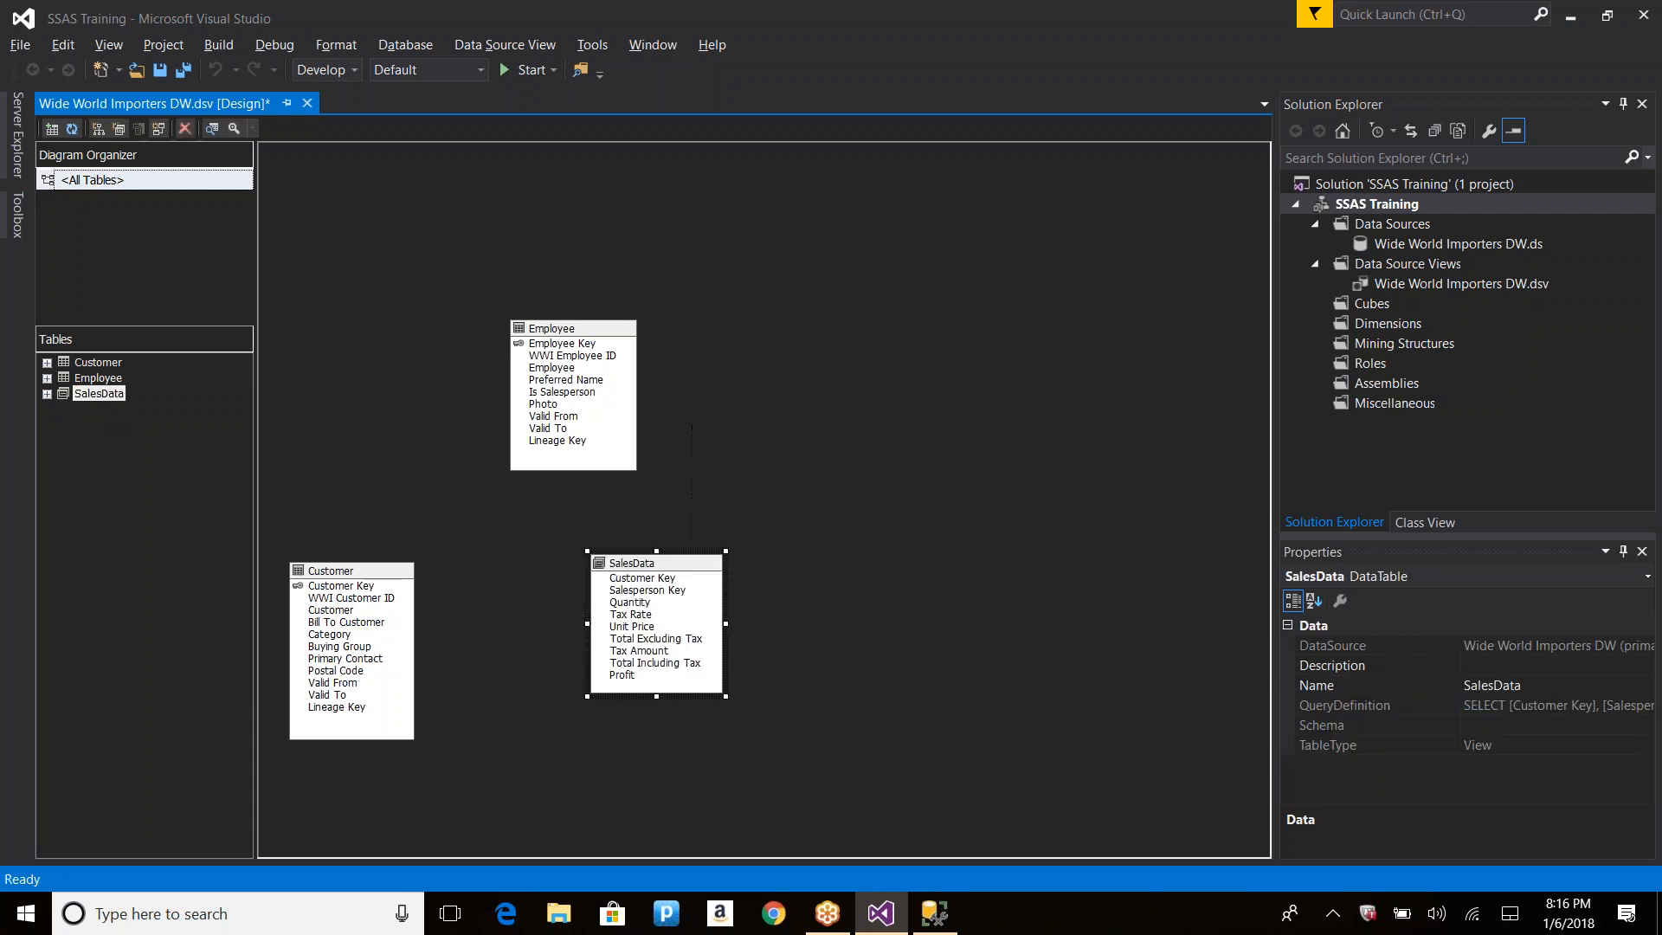
Step: Open the SalesData named query for editing and add the Date (Dimension) table to its definition
double_click(655, 564)
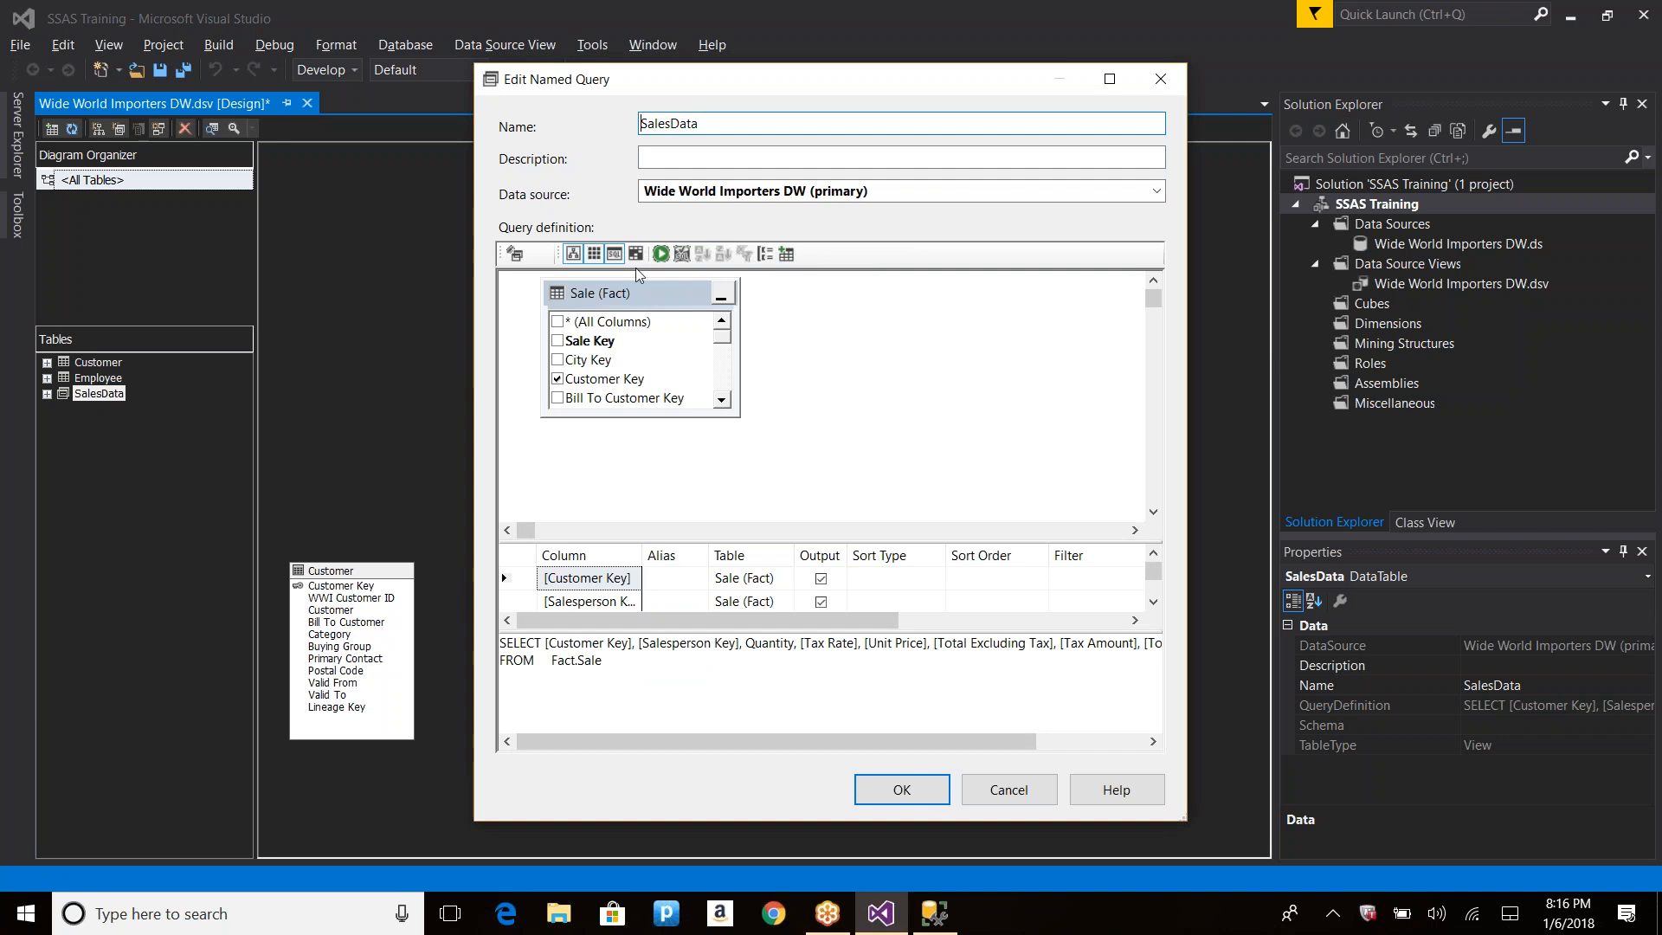
left_click(786, 254)
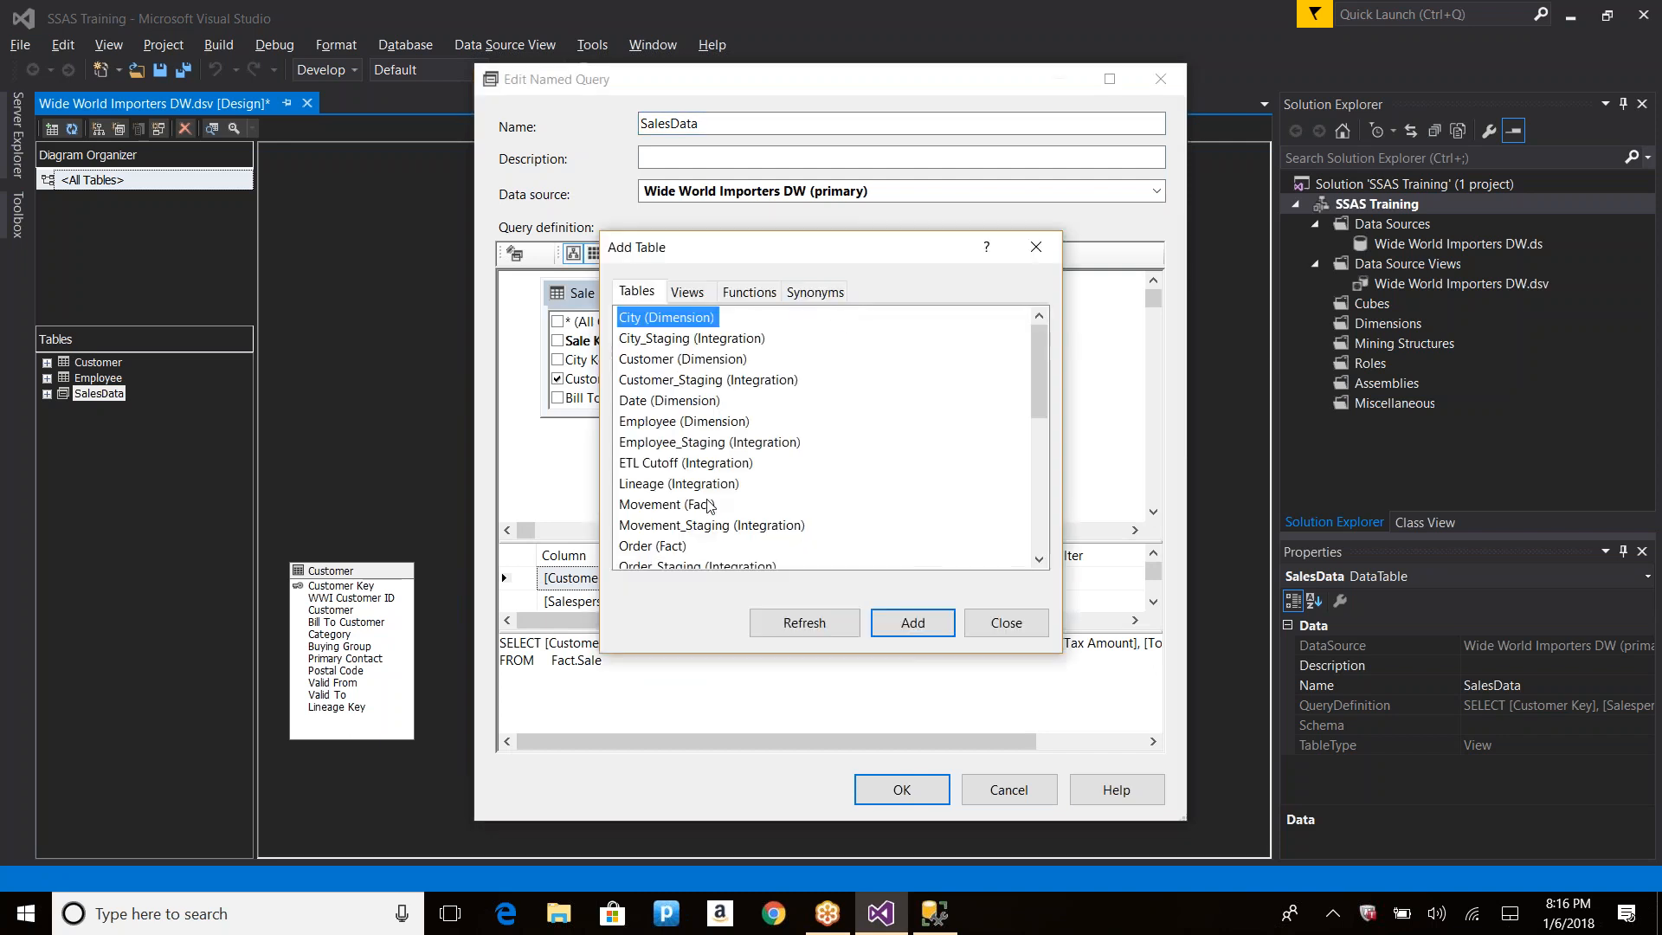
left_click(663, 401)
left_click(895, 609)
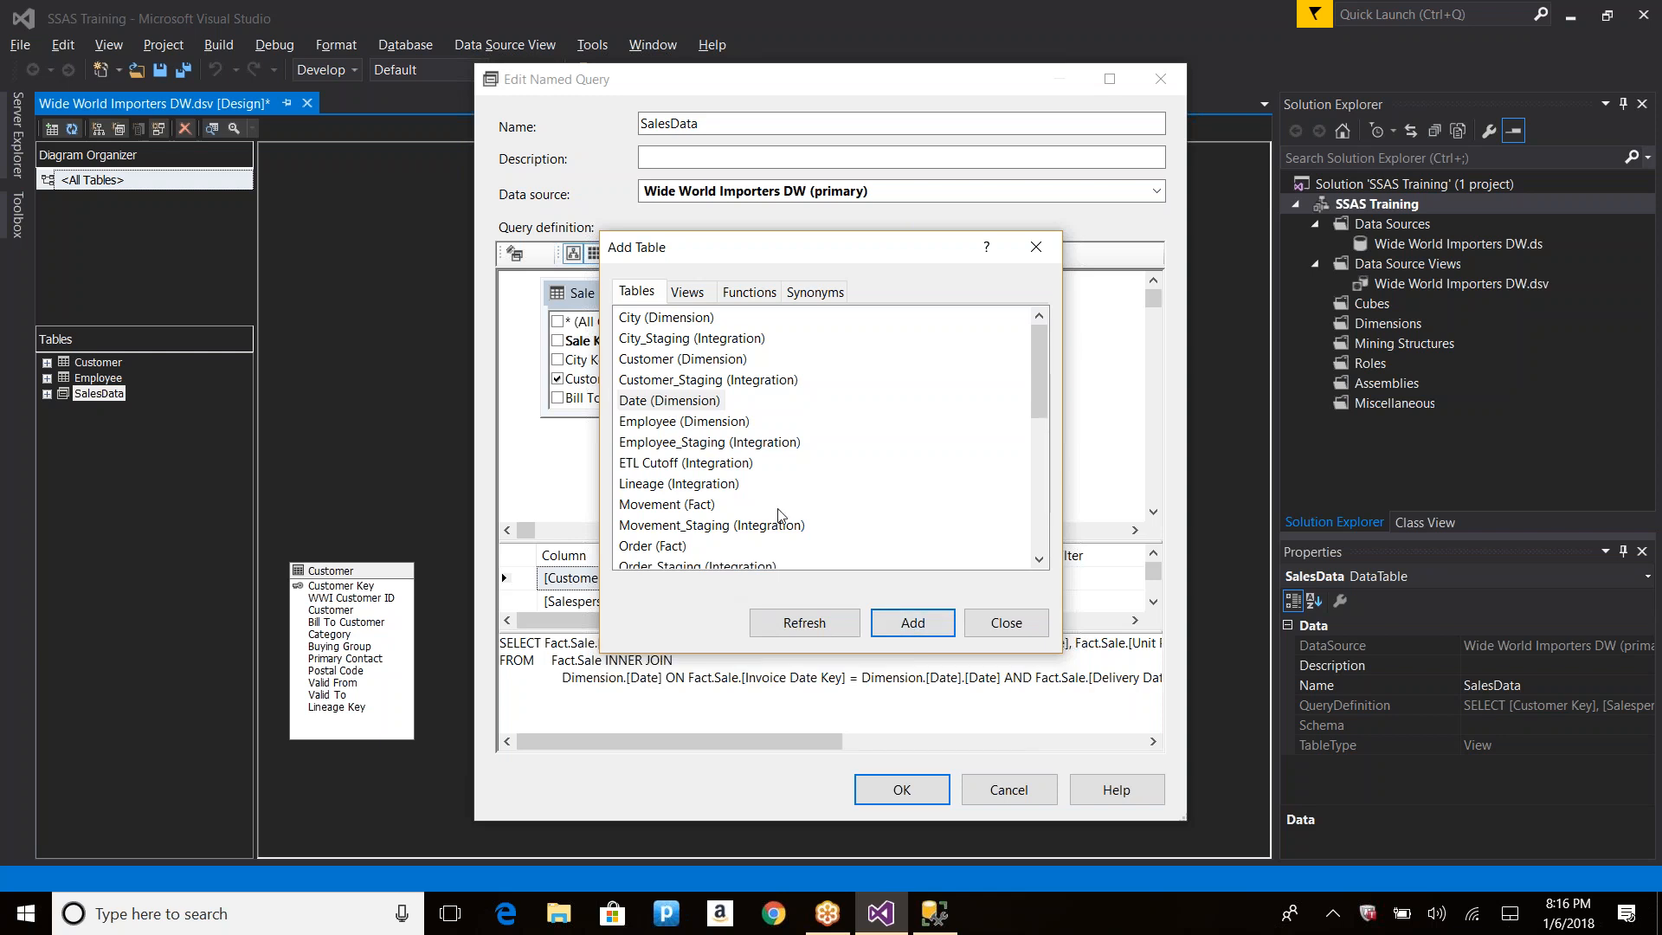
left_click(1005, 622)
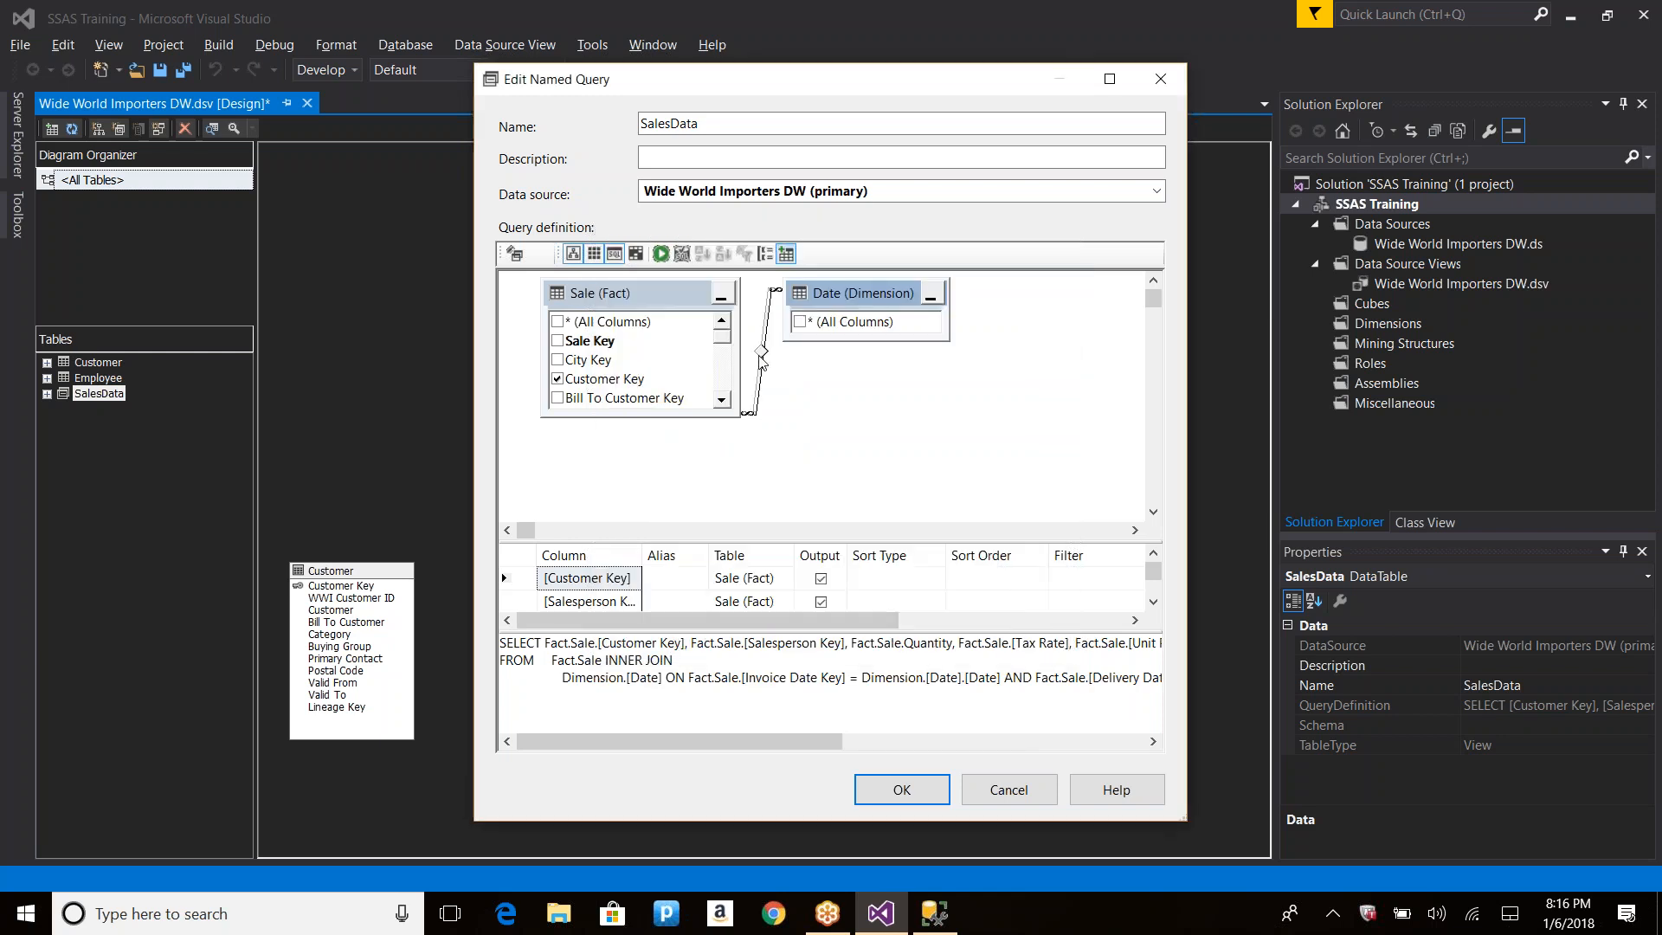
Step: Check the join condition and type in the properties of the join between Sale and Date
left_click(763, 353)
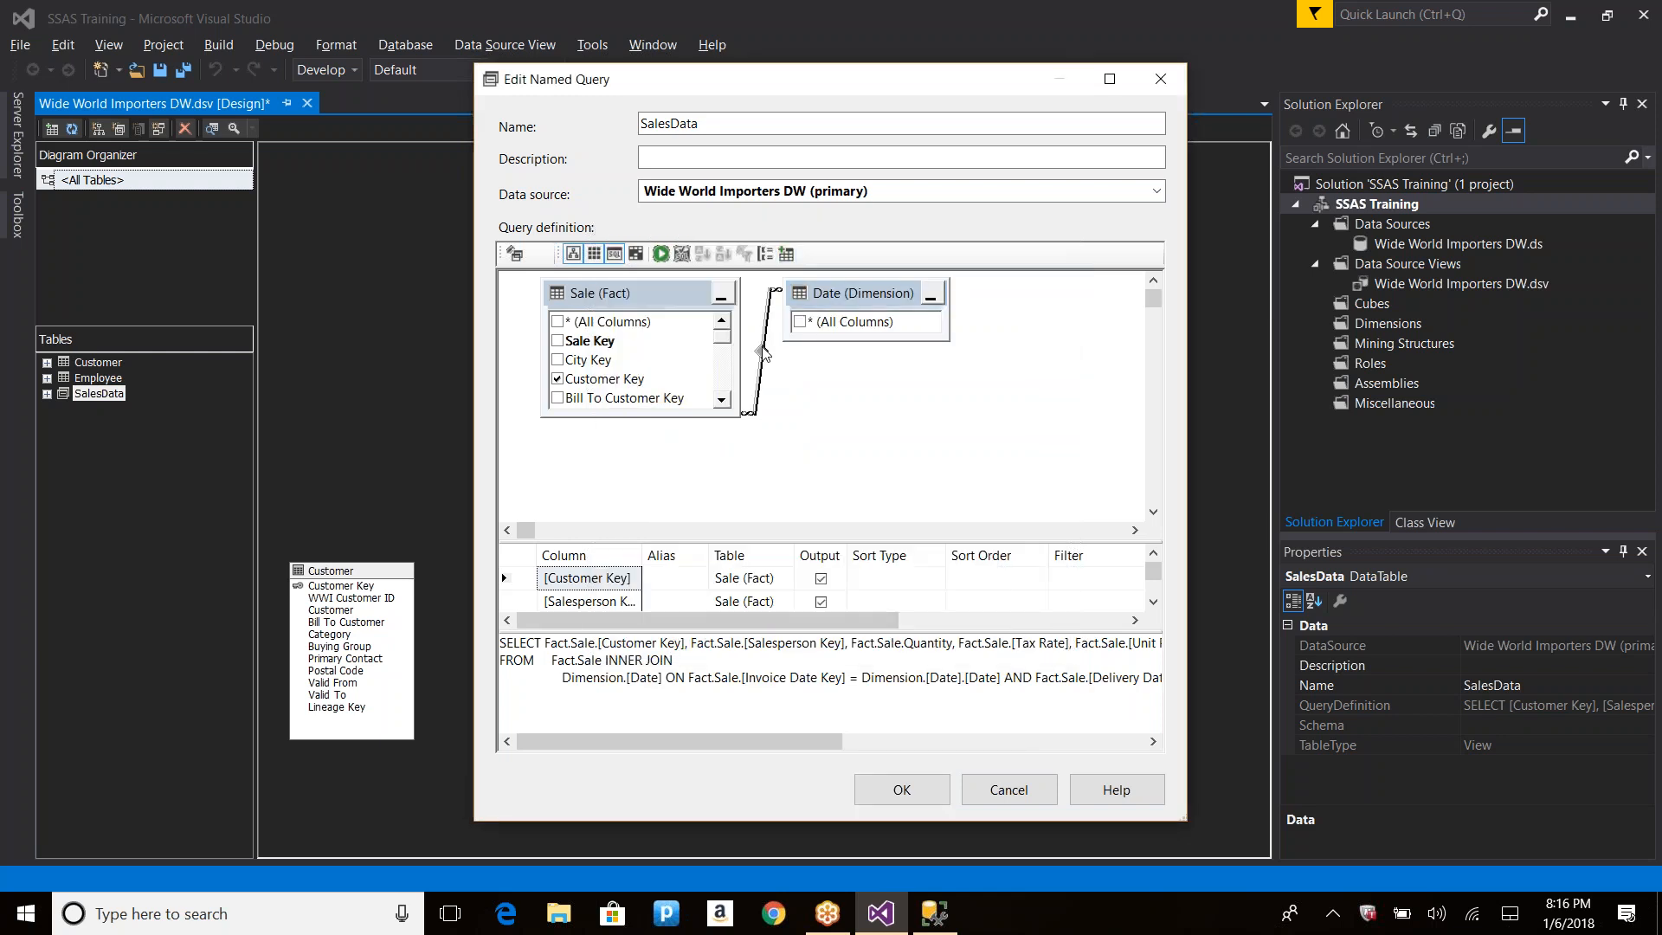
right_click(764, 354)
left_click(822, 434)
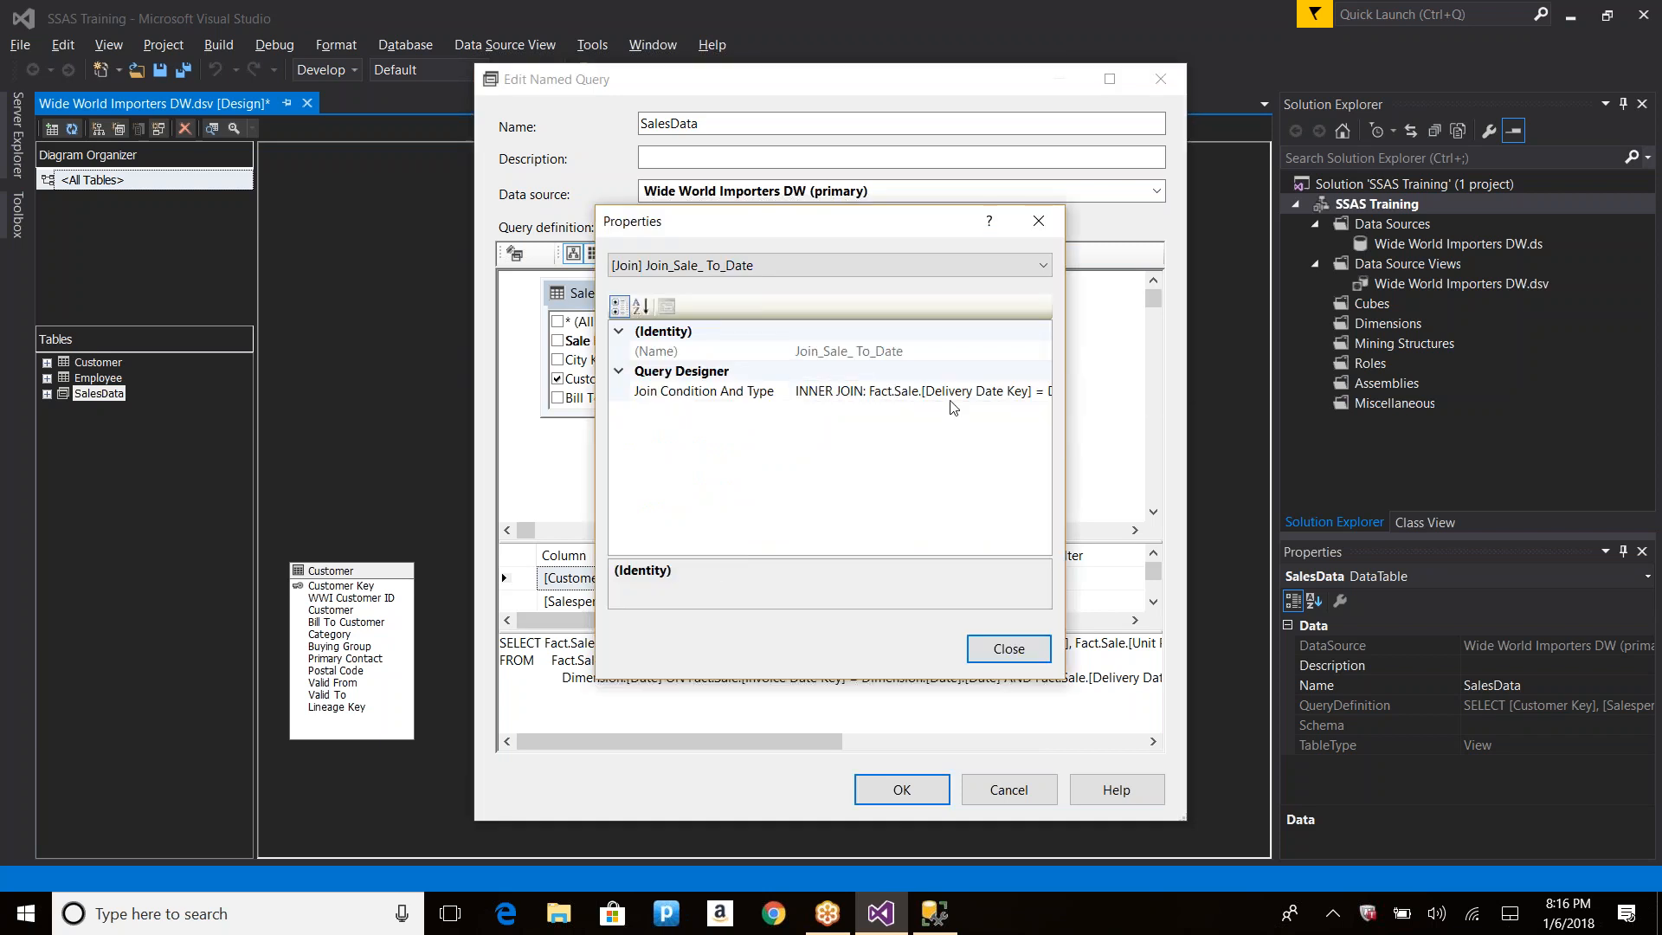
left_click(1004, 650)
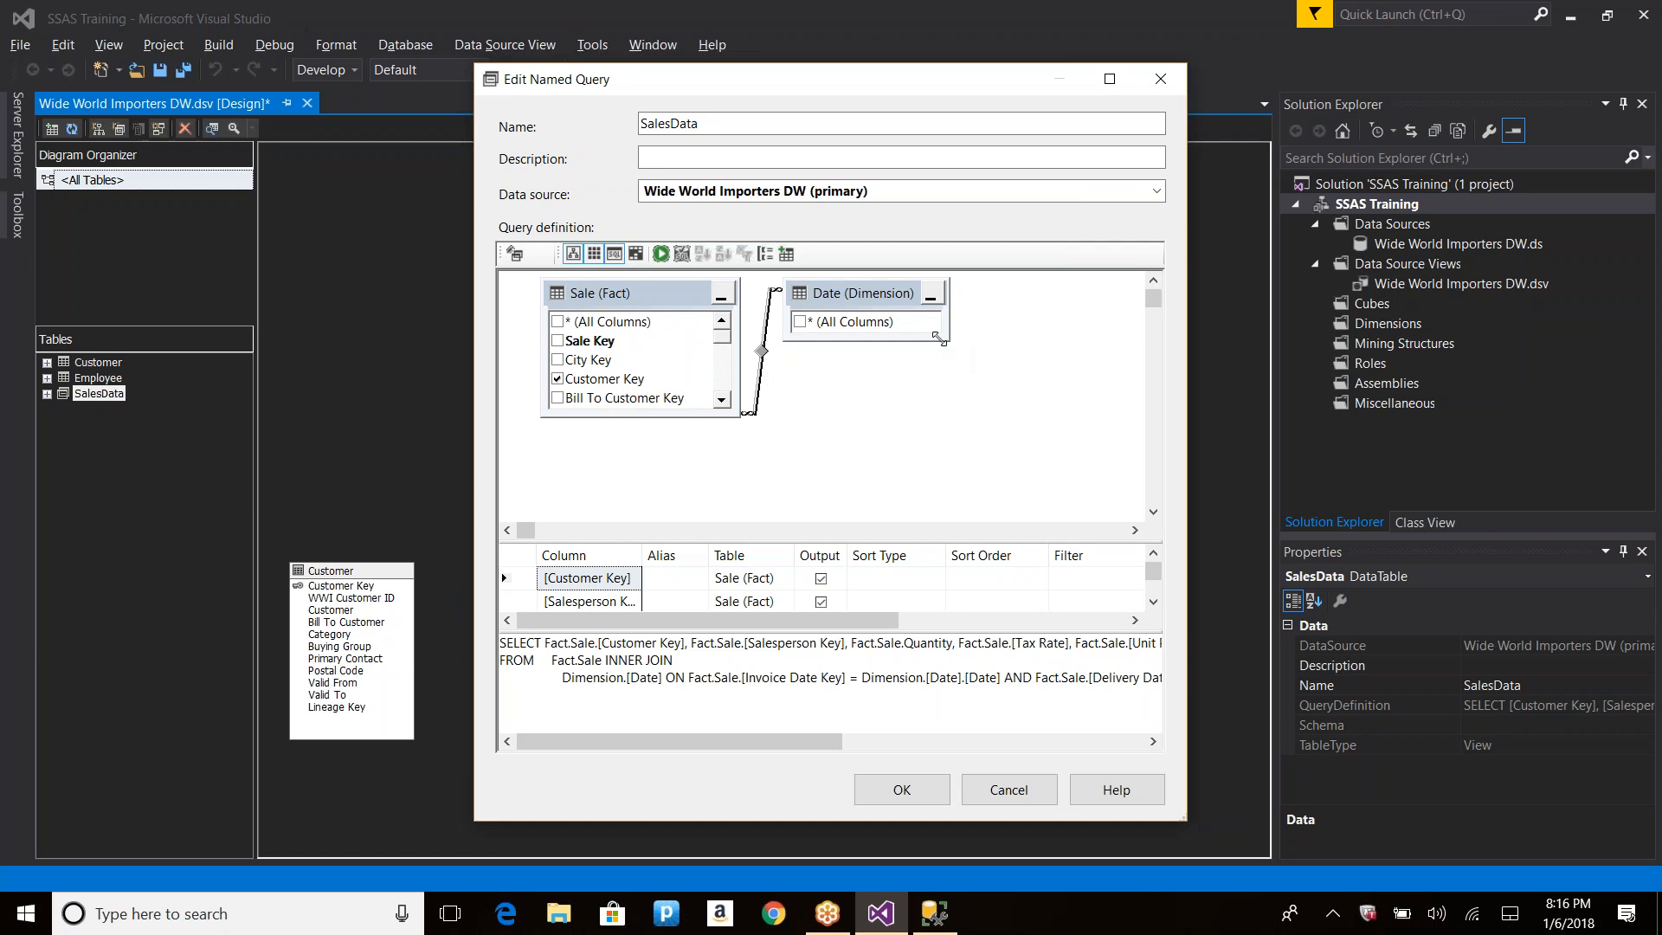
Step: Enlarge the Date (Dimension) table box and include all of its columns in the query output
left_click_drag(939, 338, 984, 432)
left_click(801, 322)
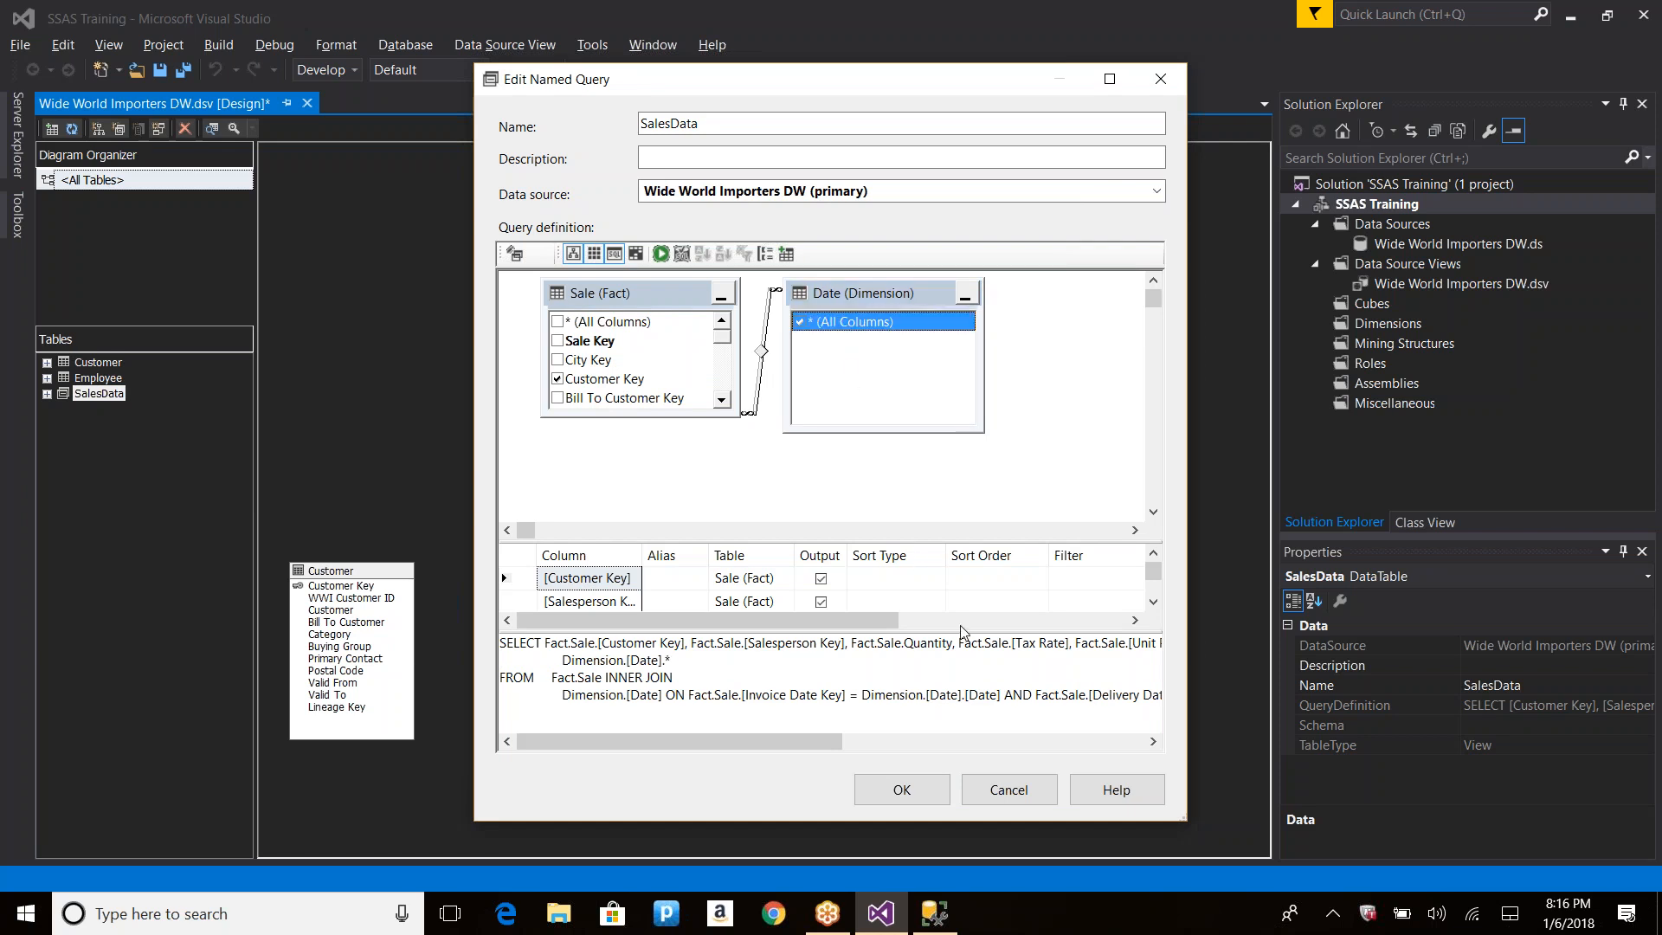
Step: Run the SalesData named query with the joined Date columns to preview its result rows
left_click_drag(725, 741, 732, 741)
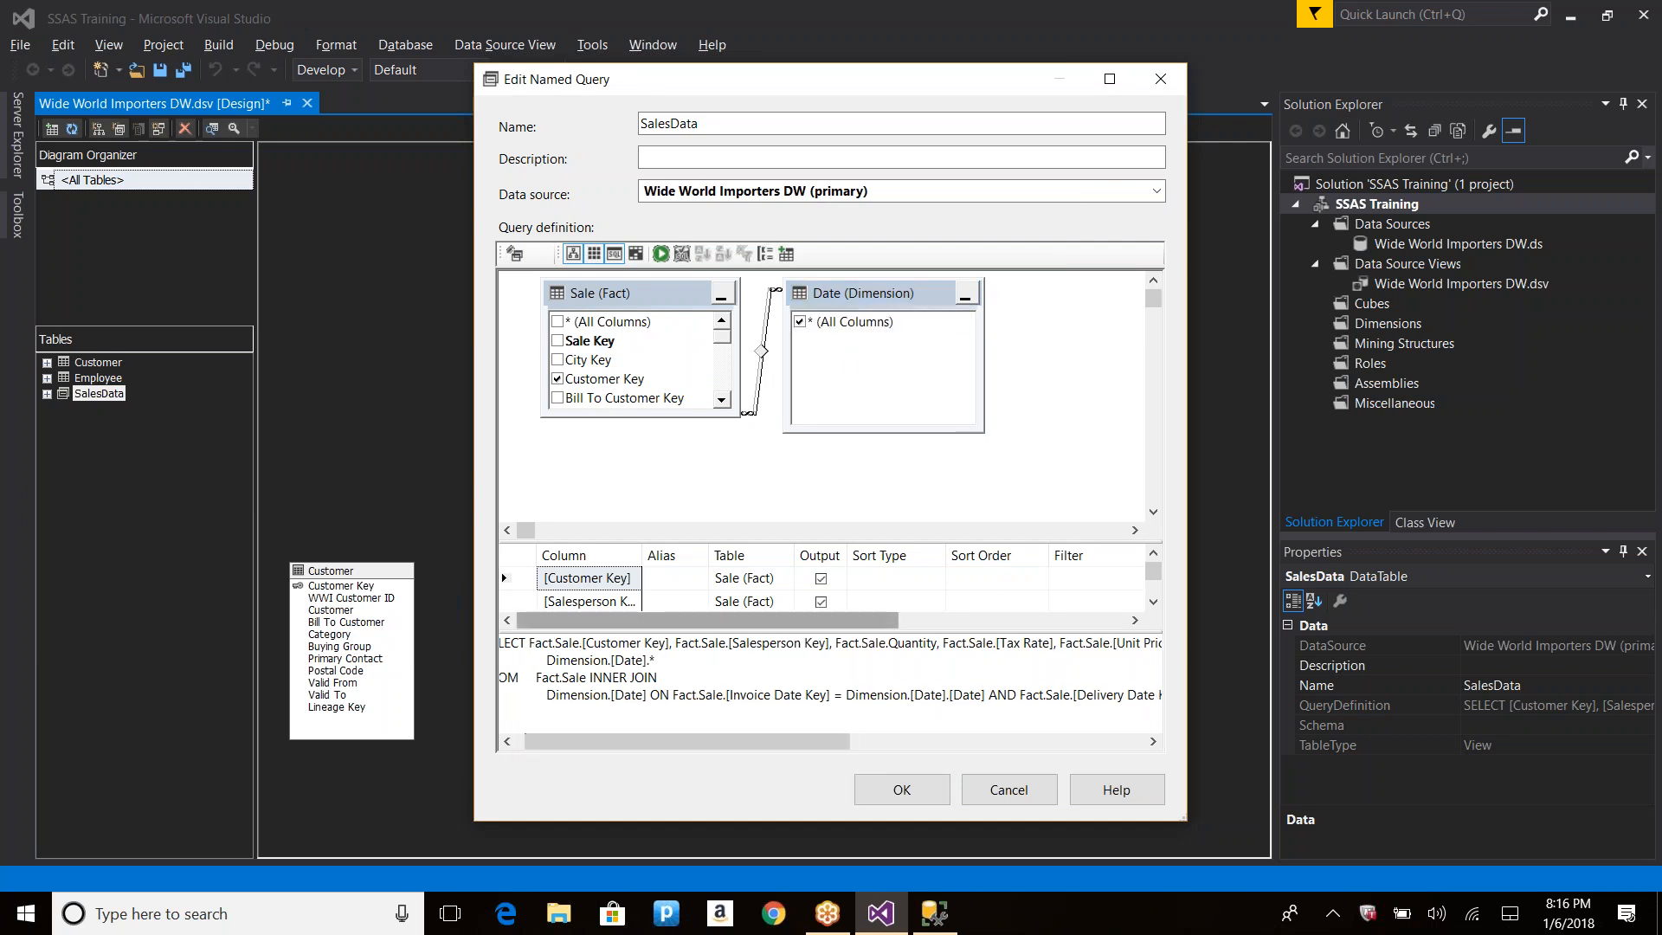
left_click(661, 254)
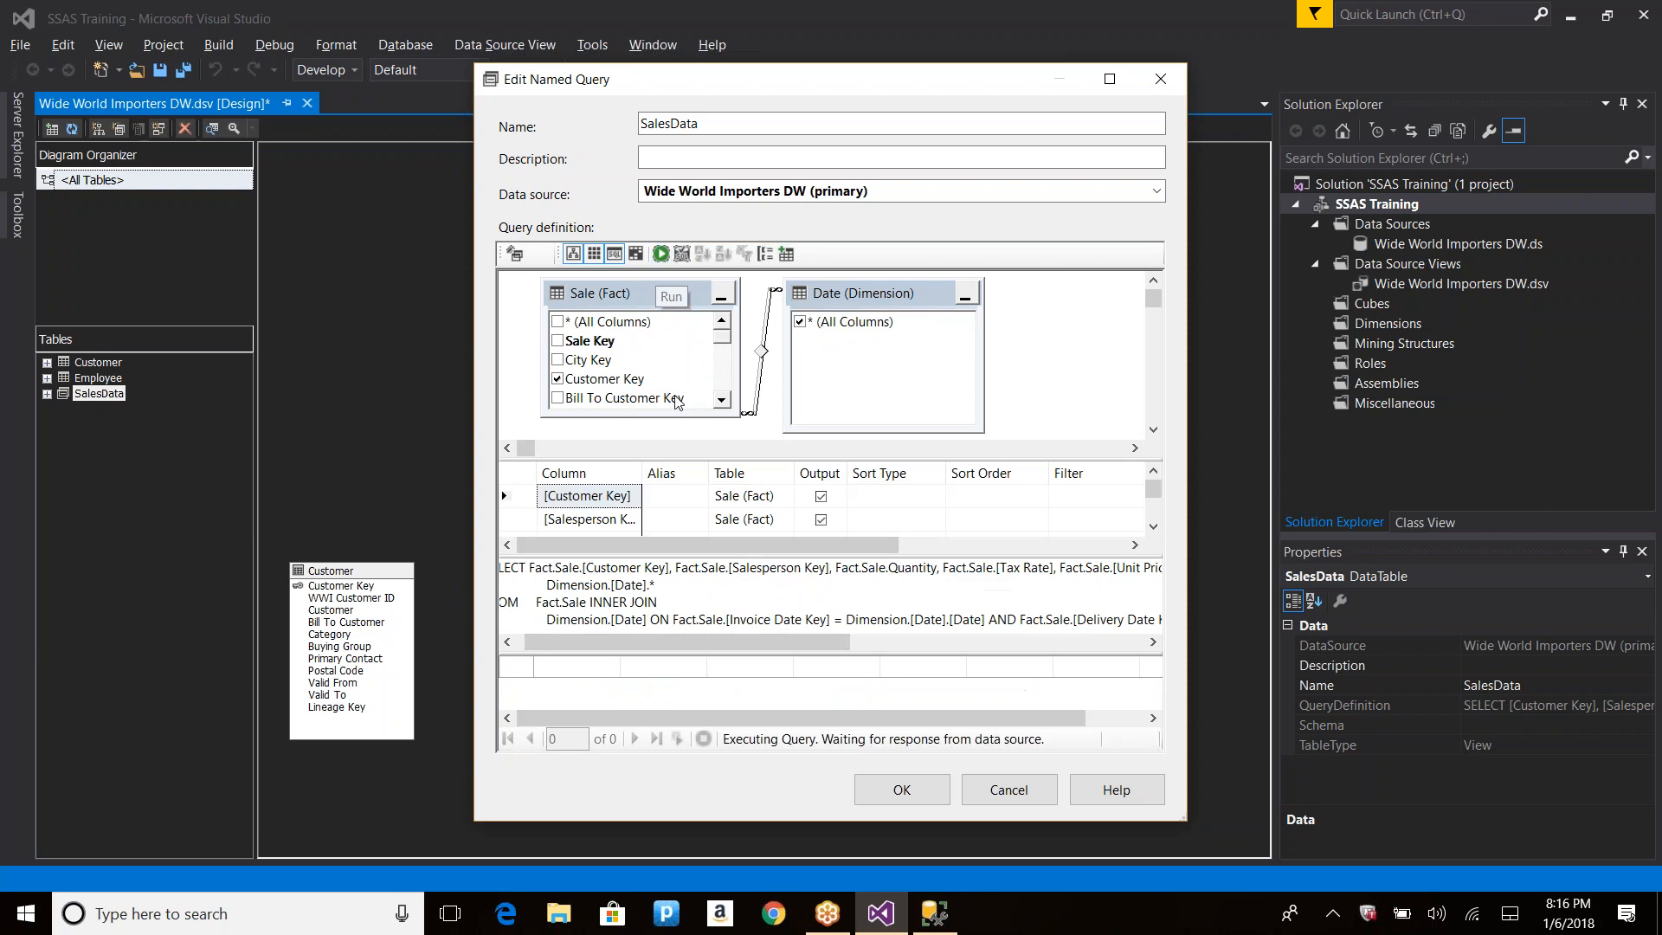
mouse_move(632, 719)
left_mouse_down()
mouse_move(651, 720)
mouse_move(632, 721)
left_mouse_up()
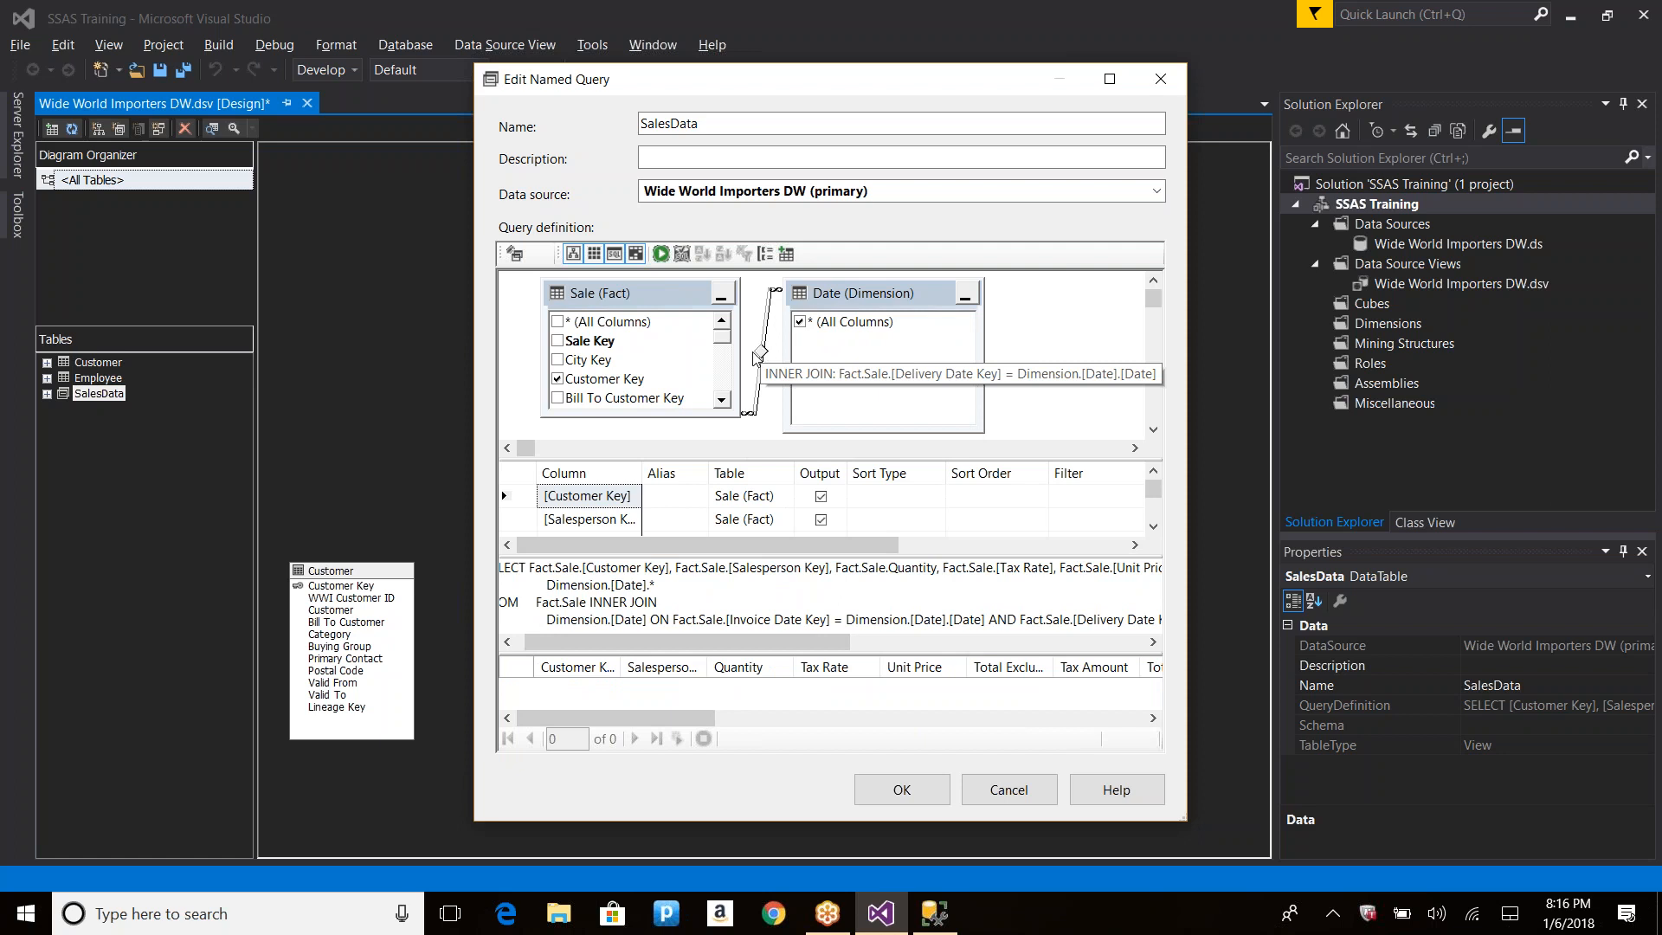
Step: Copy the named query's full SQL statement and paste it below the existing statements in the SQL Server Management Studio query window
left_click(708, 578)
key("ctrl+a")
key("alt+Tab")
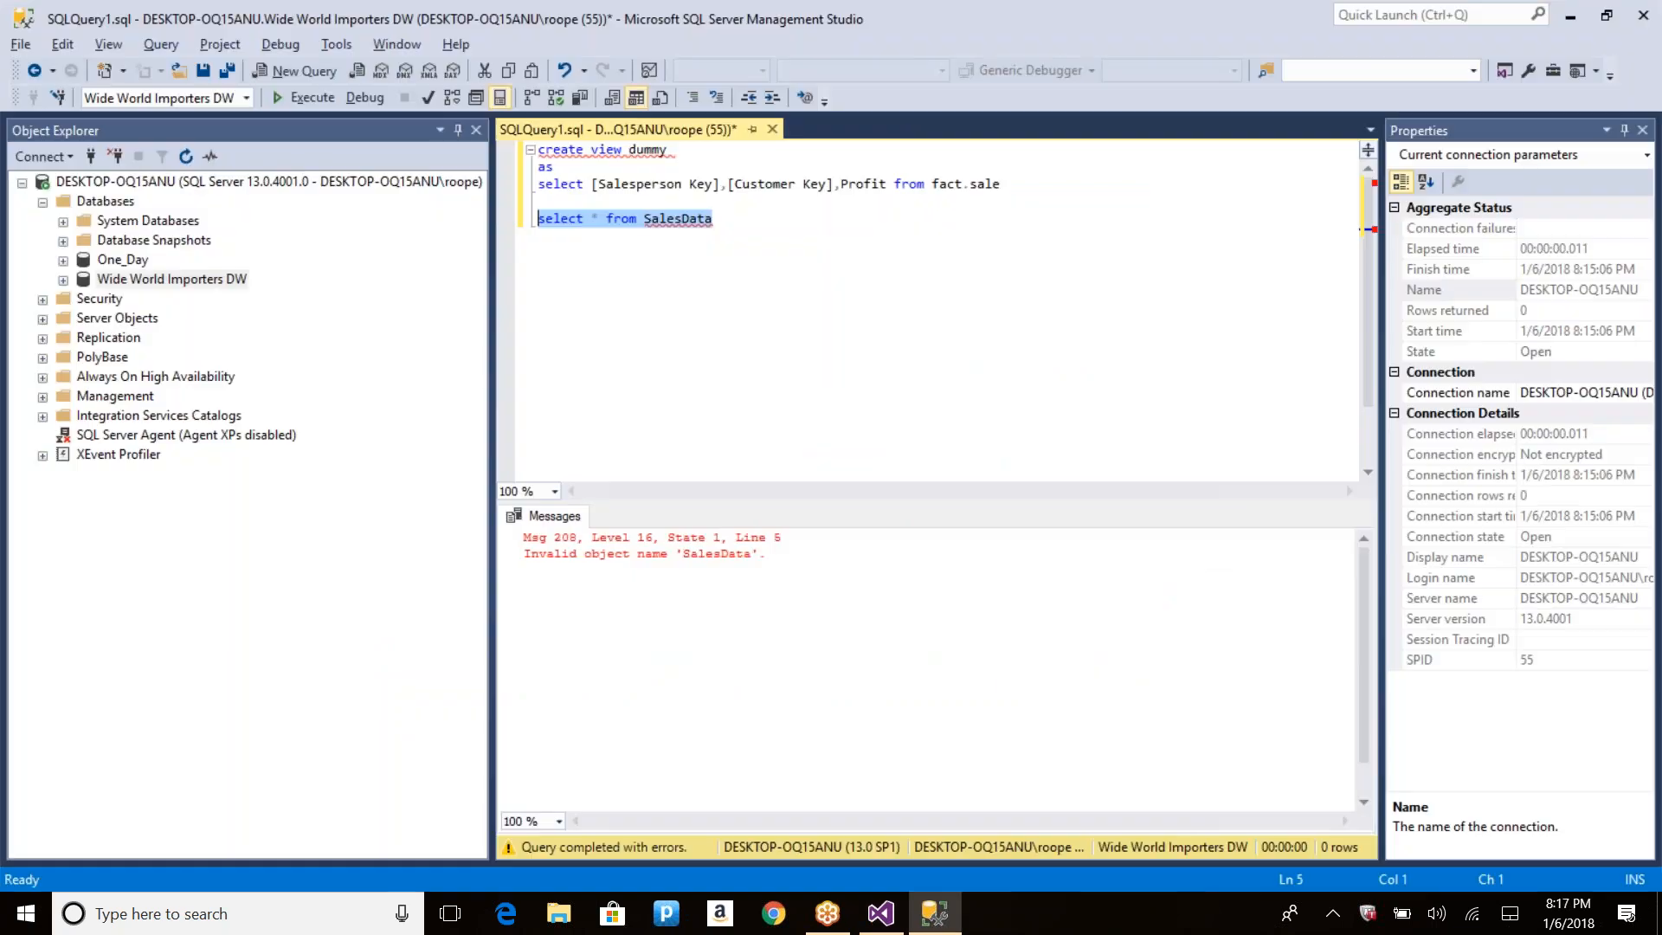
left_click(824, 283)
key("Return")
key("Return")
key("Return")
key("ctrl+v")
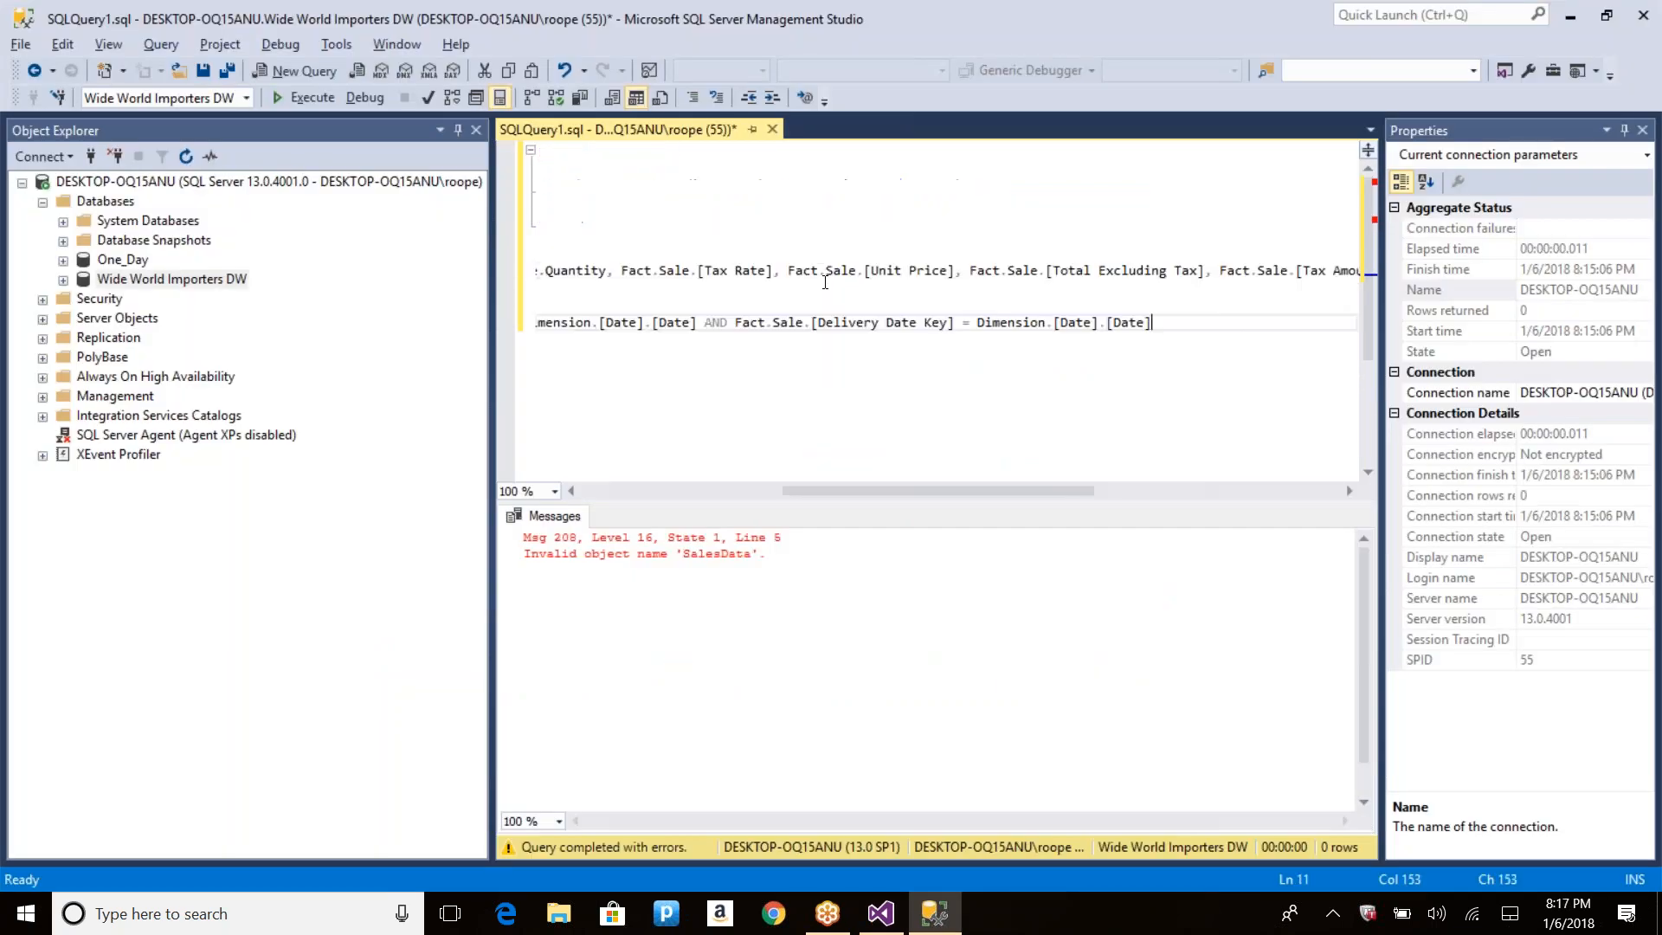
Step: Put the INNER JOIN keyword of the pasted statement on its own line below FROM Fact.Sale
key("Home")
key("Up")
key("Up")
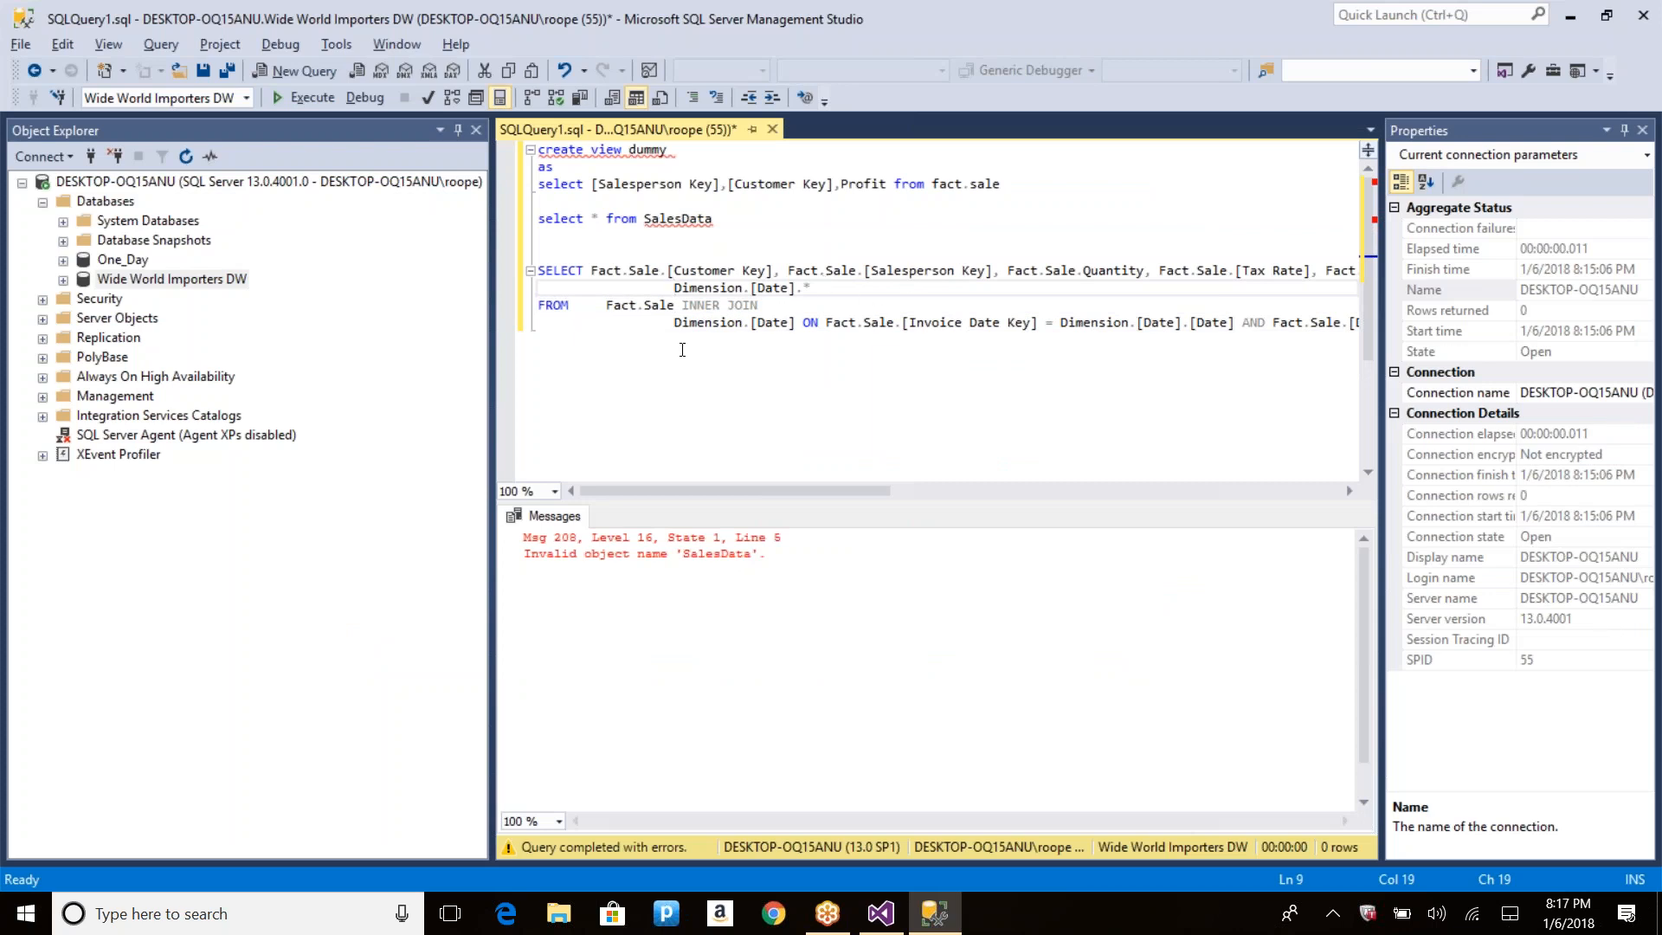
left_click(678, 305)
key("Return")
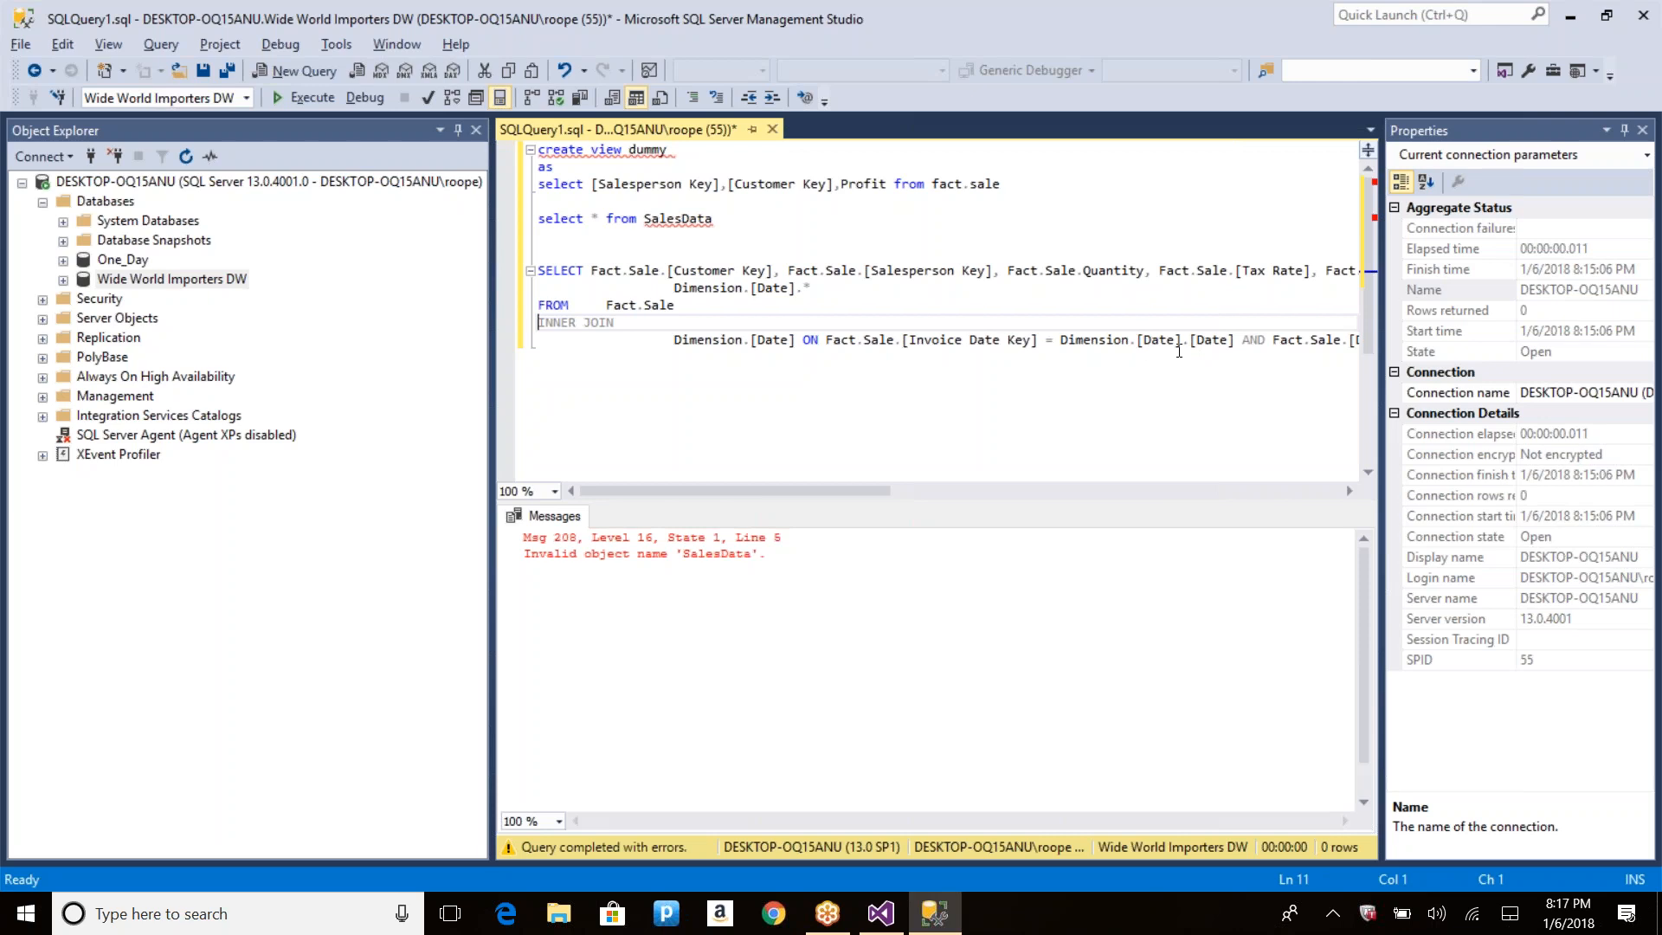
Step: End the Invoice Date Key join condition with Date and comment out the Delivery Date Key condition on a separate line
left_click(1232, 340)
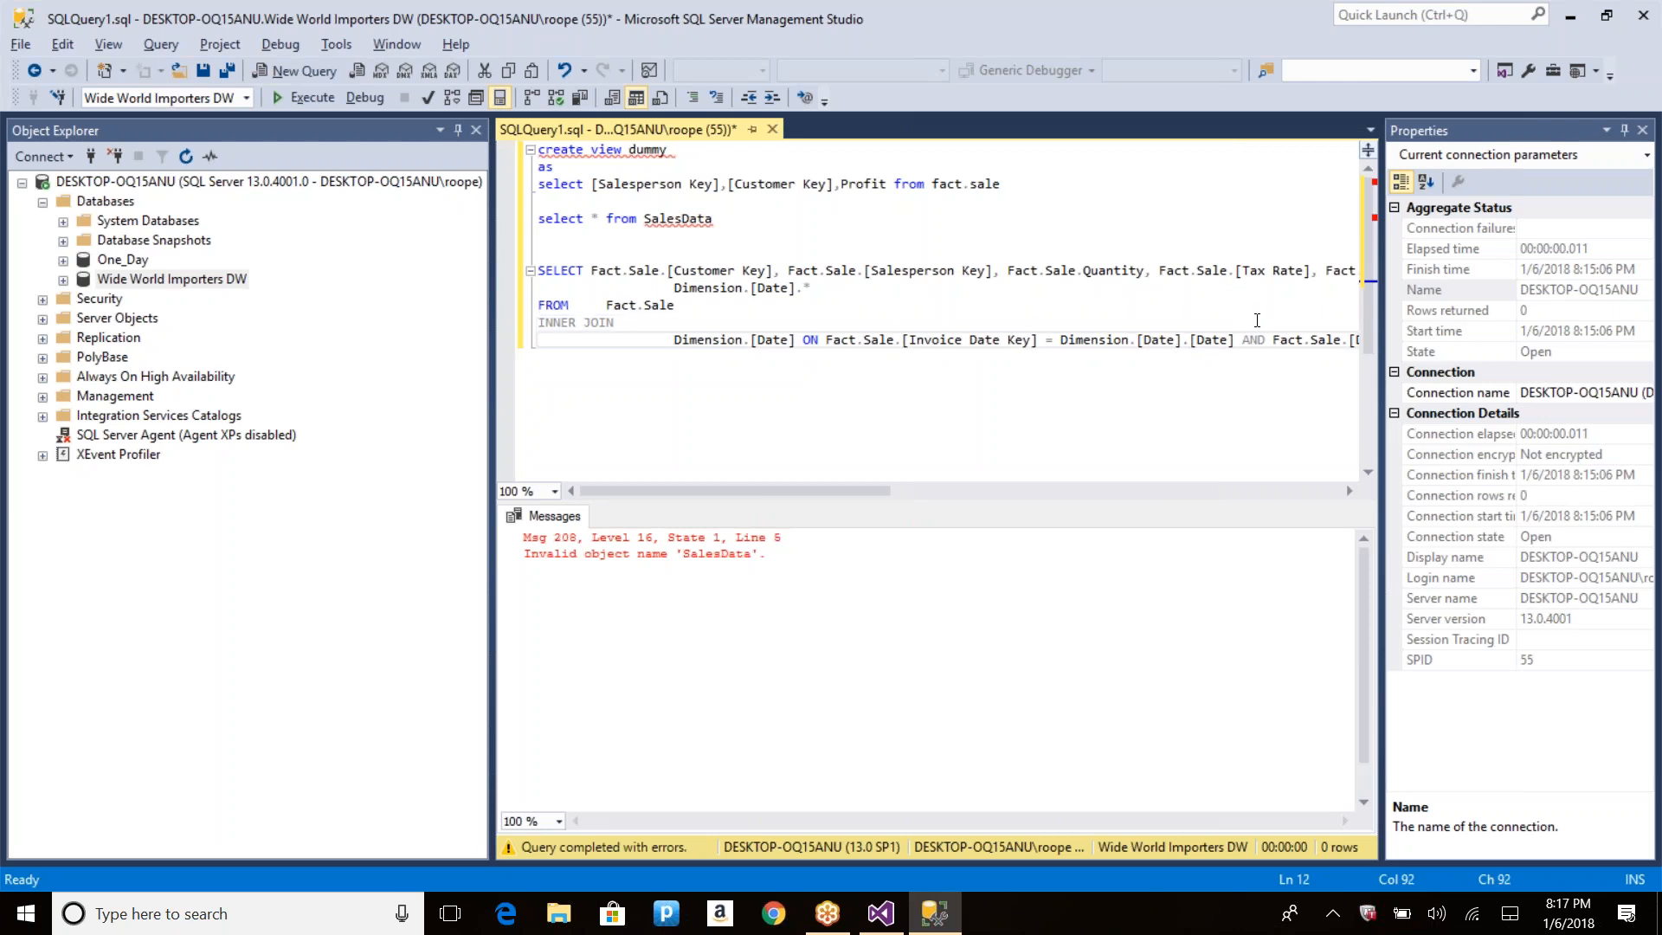
key("shift+Left")
key("shift+Left")
key("shift+Left")
key("shift+Left")
key("shift+Left")
key("shift+Left")
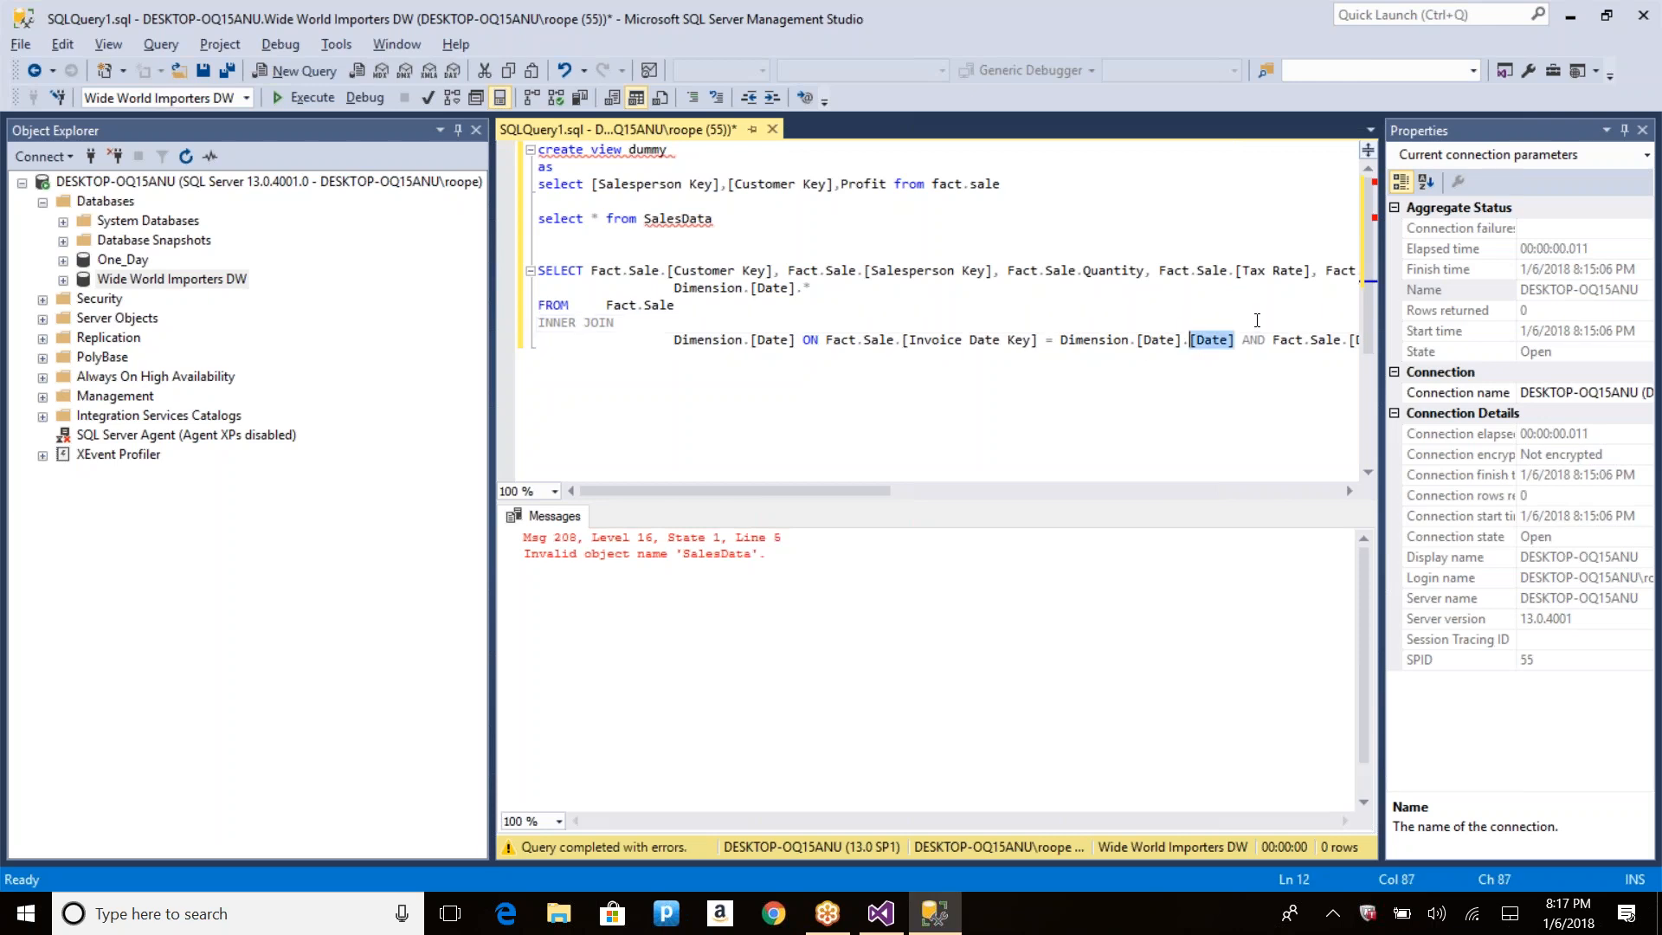
type("Date")
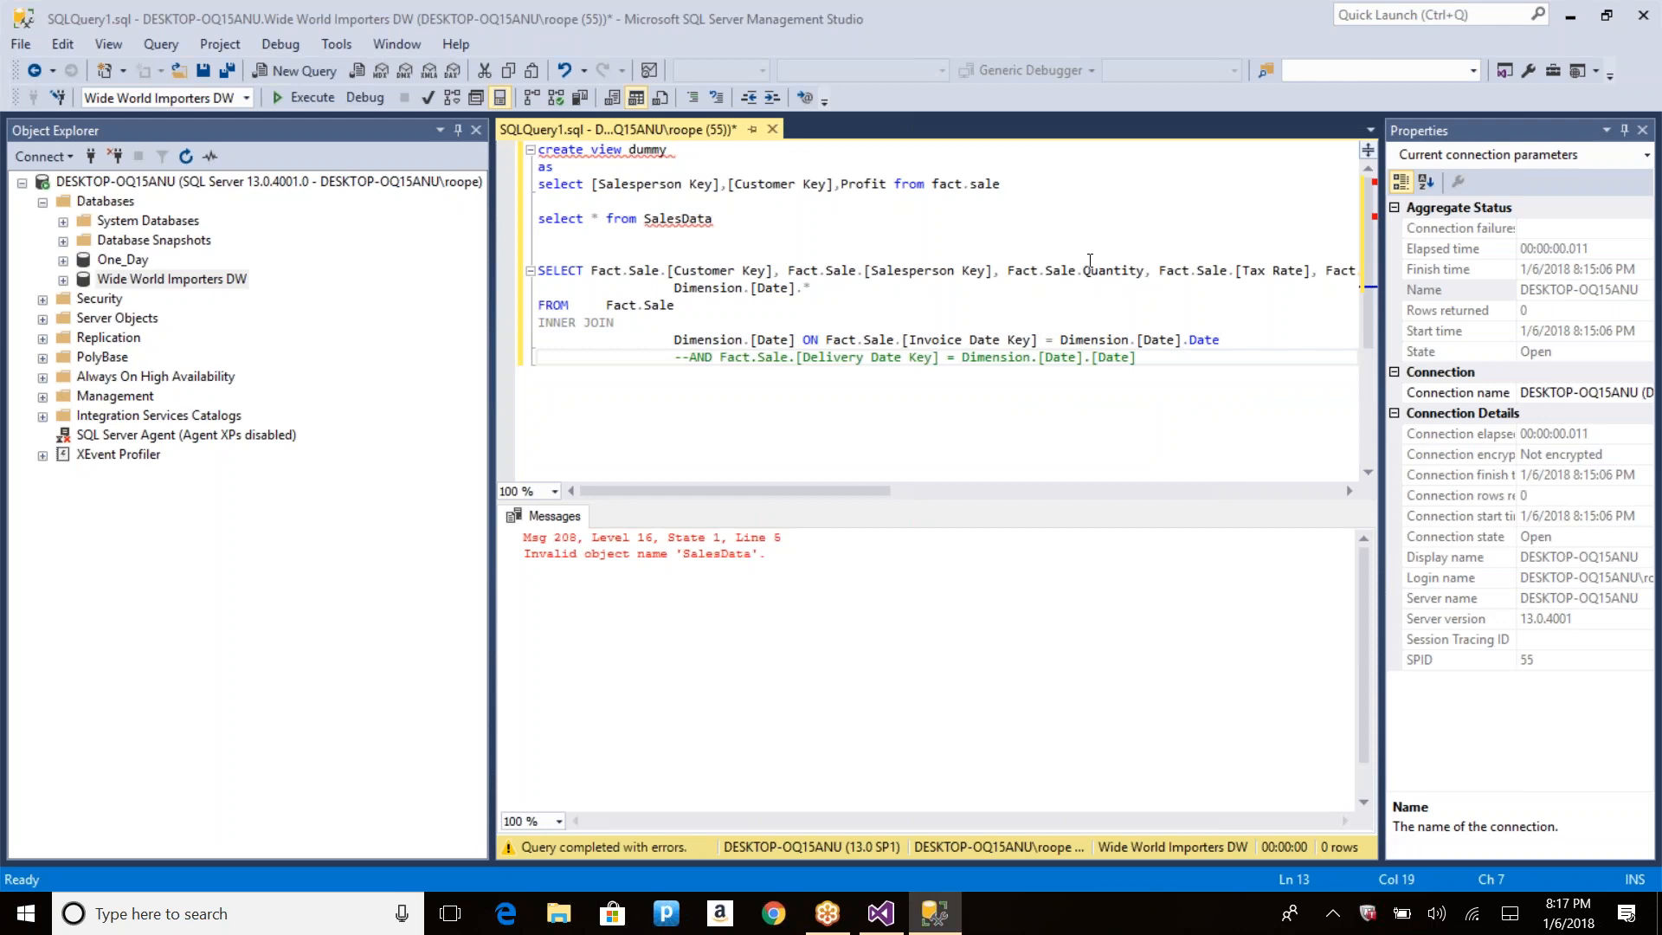
Step: Execute only the edited SELECT statement and look through its result columns up to ISO Week Number
left_click_drag(1222, 341, 539, 236)
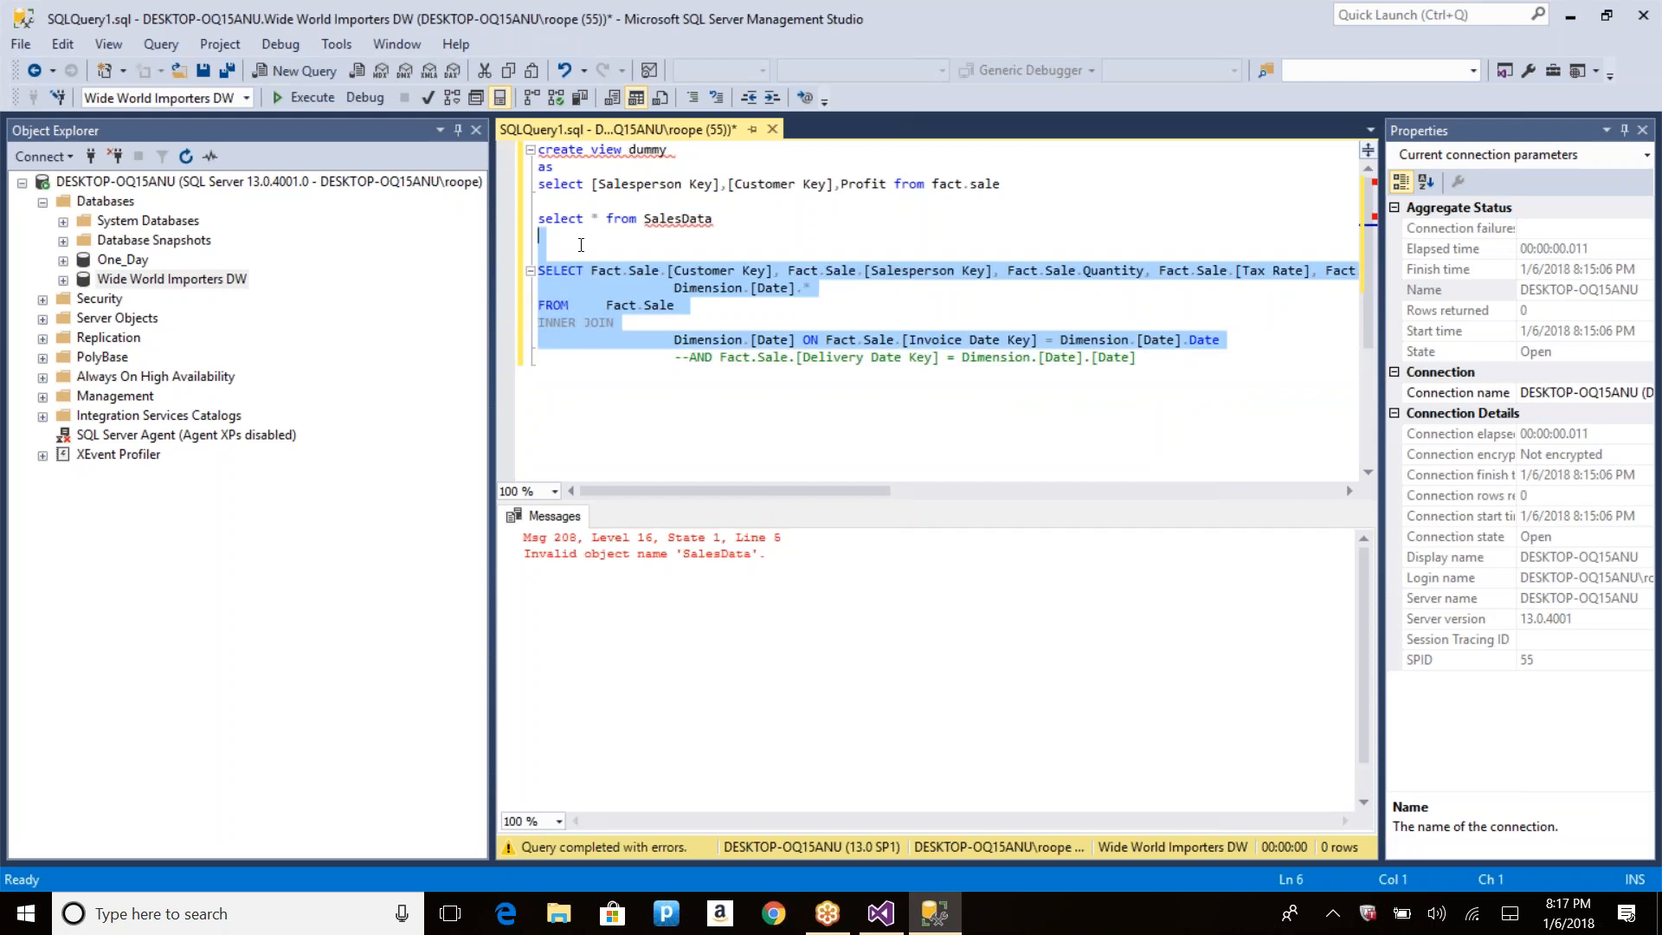
key("F5")
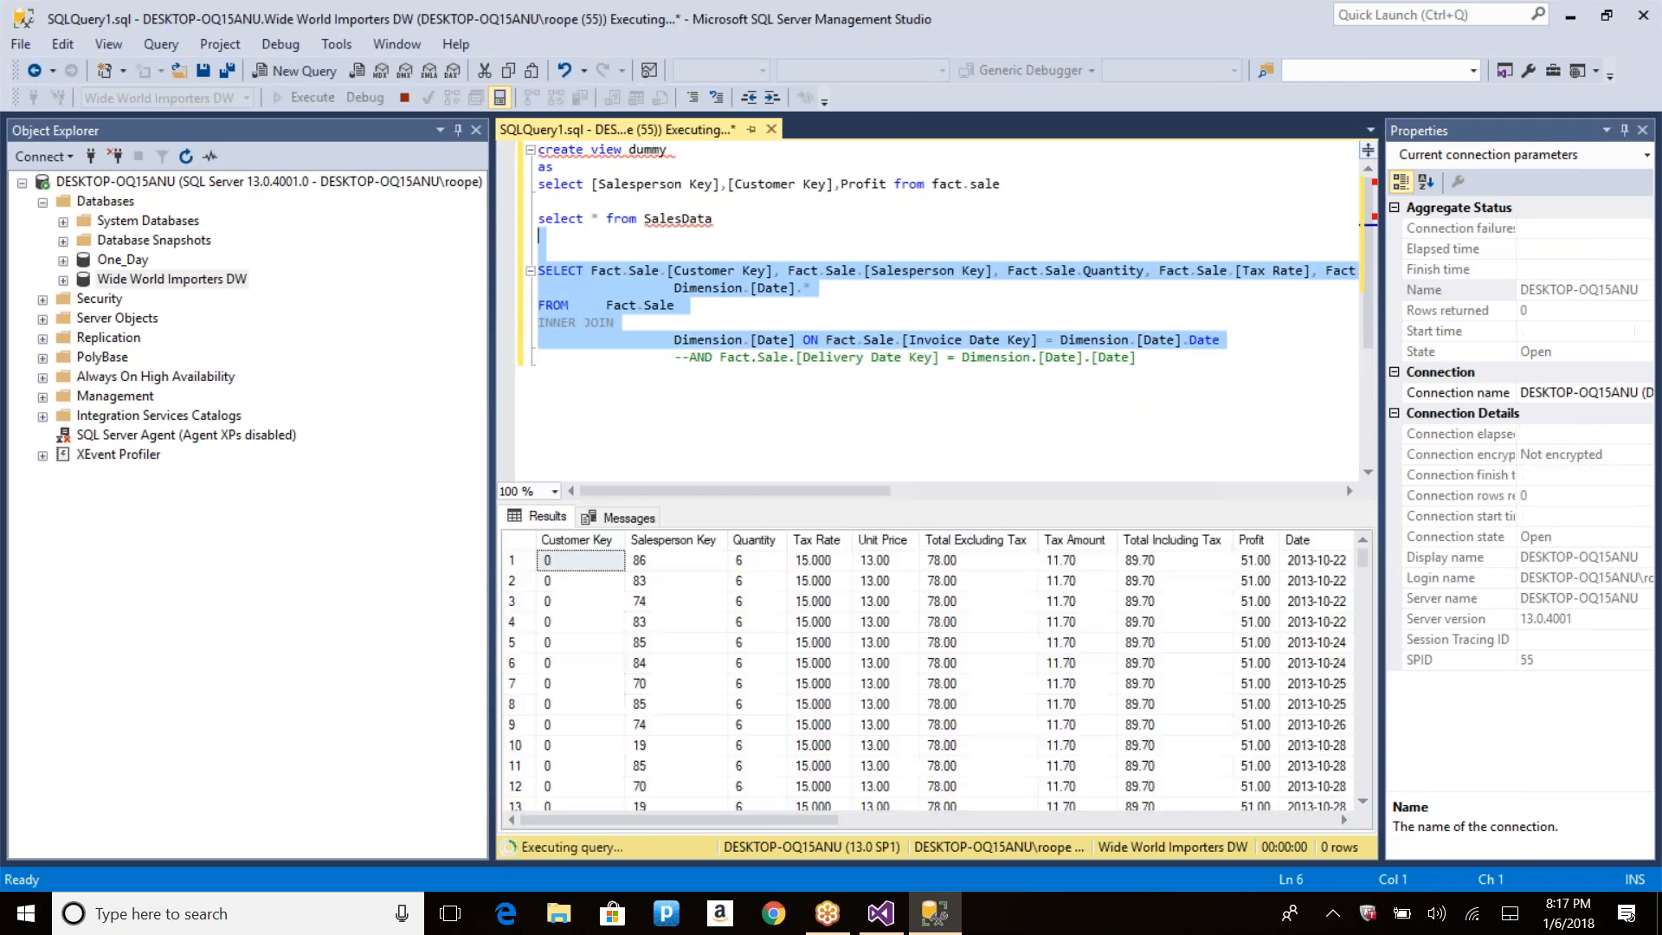
left_click(1000, 671)
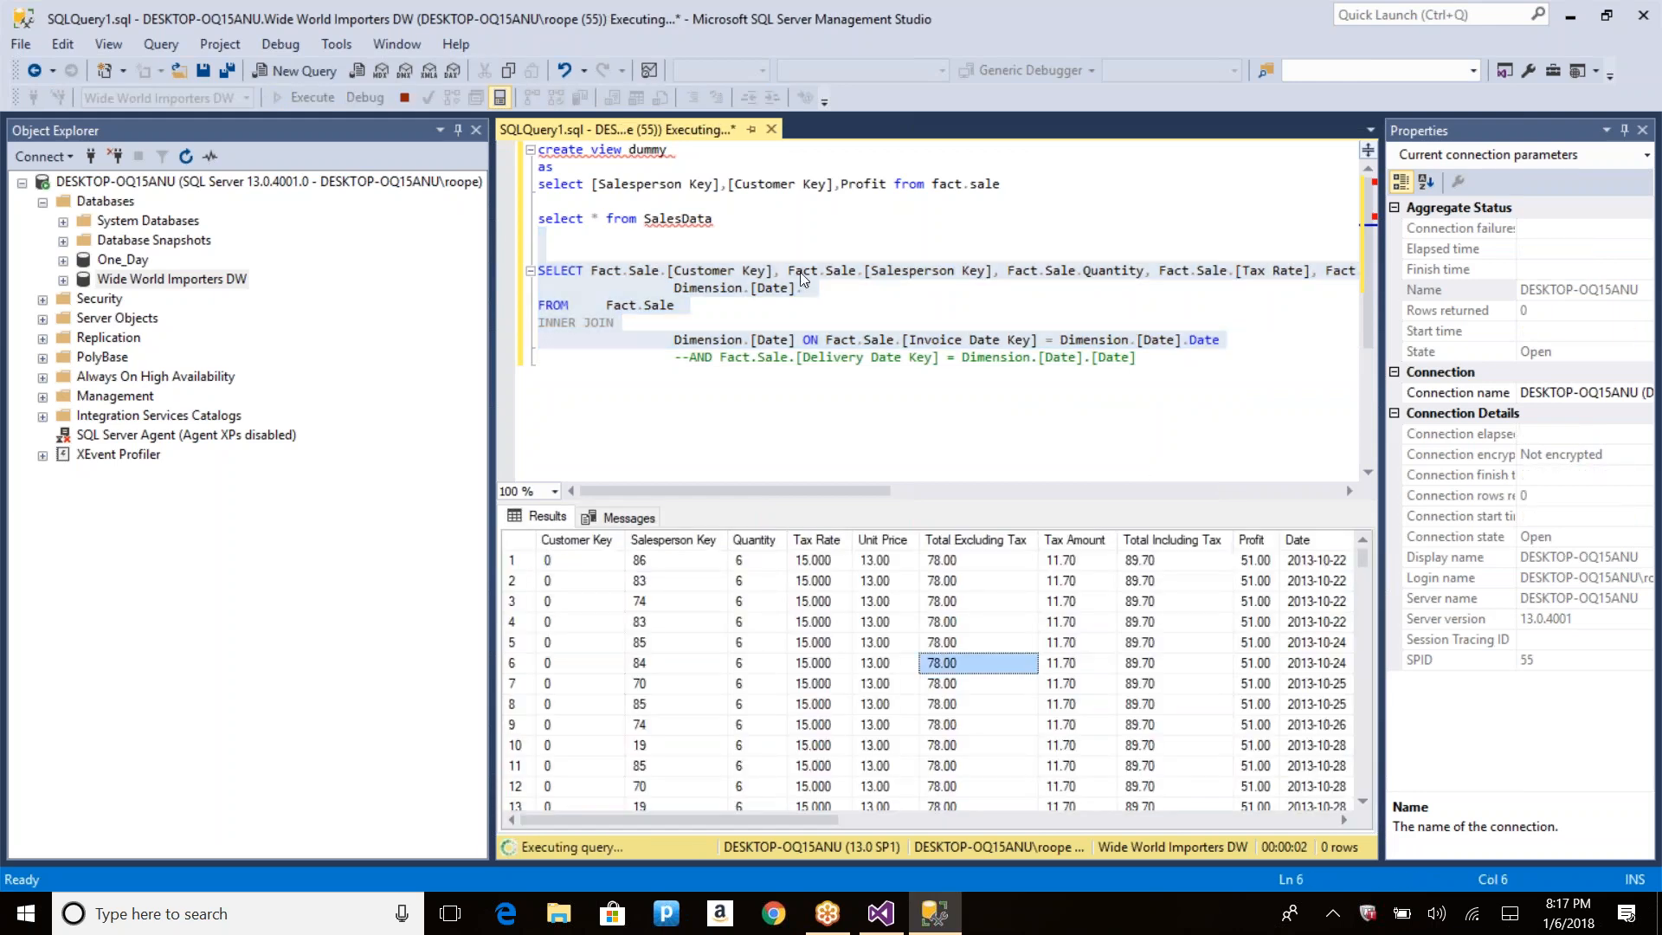
key("Right")
key("Right")
key("Right")
key("Right")
key("Right")
key("Right")
key("Right")
key("Right")
key("Right")
key("Right")
key("Right")
key("Right")
key("Right")
key("Right")
key("Right")
key("Right")
key("Right")
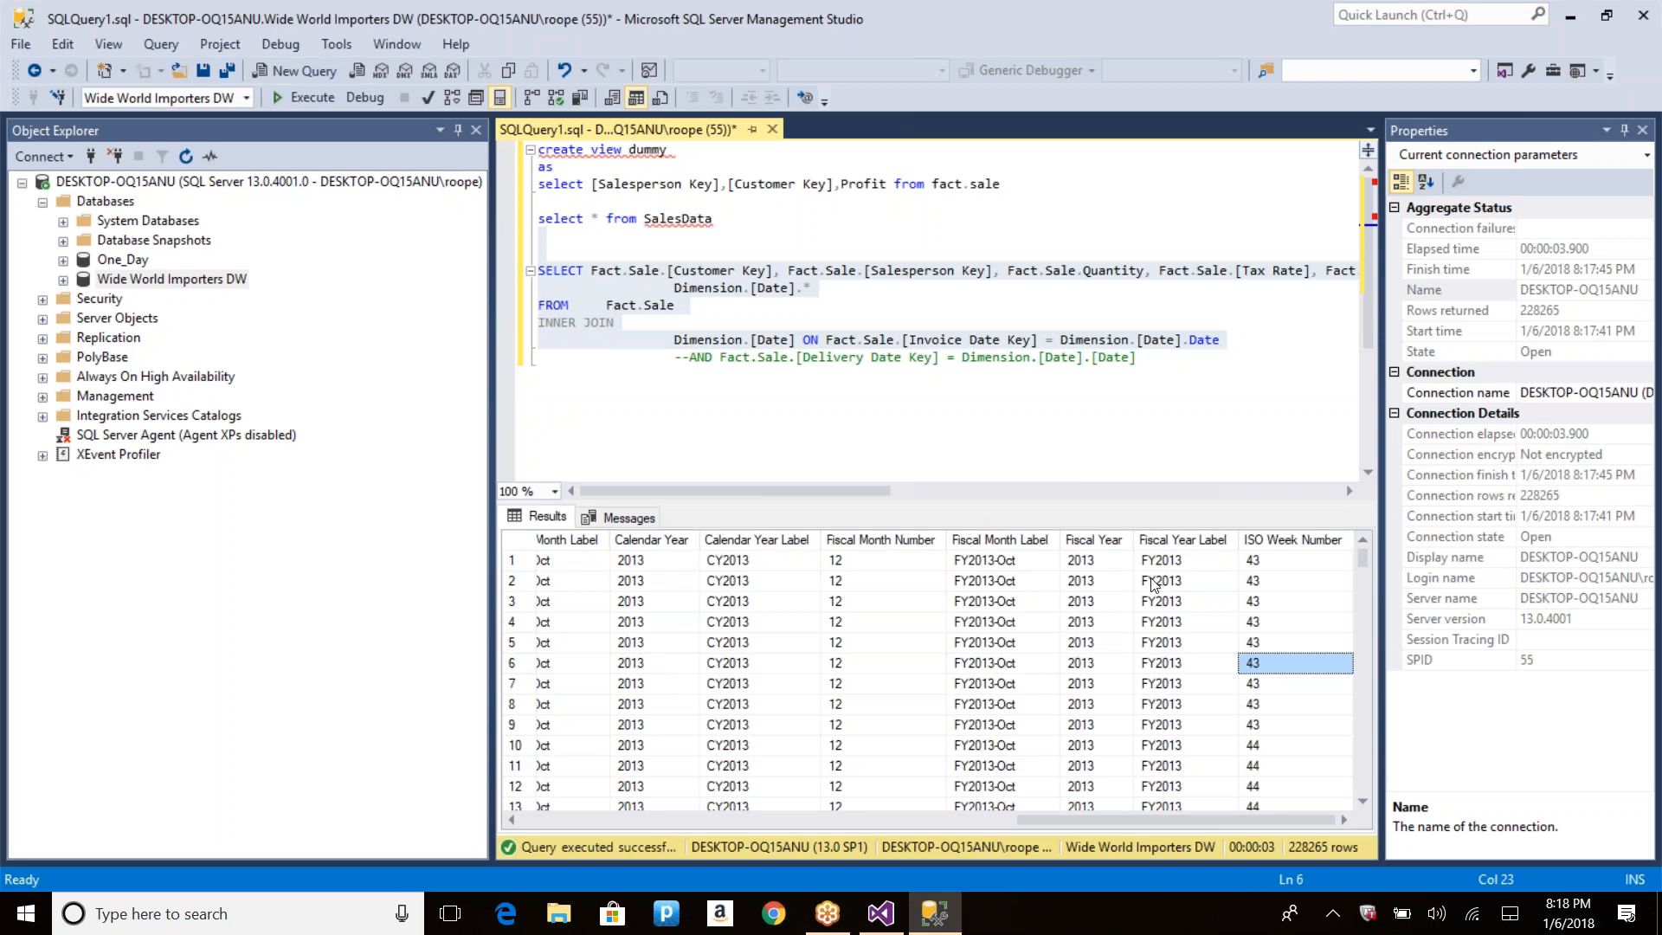
Step: Return to Visual Studio, accept the open query definition, and rename the SalesData named query as Sales Data
key("alt+Tab")
left_click(907, 779)
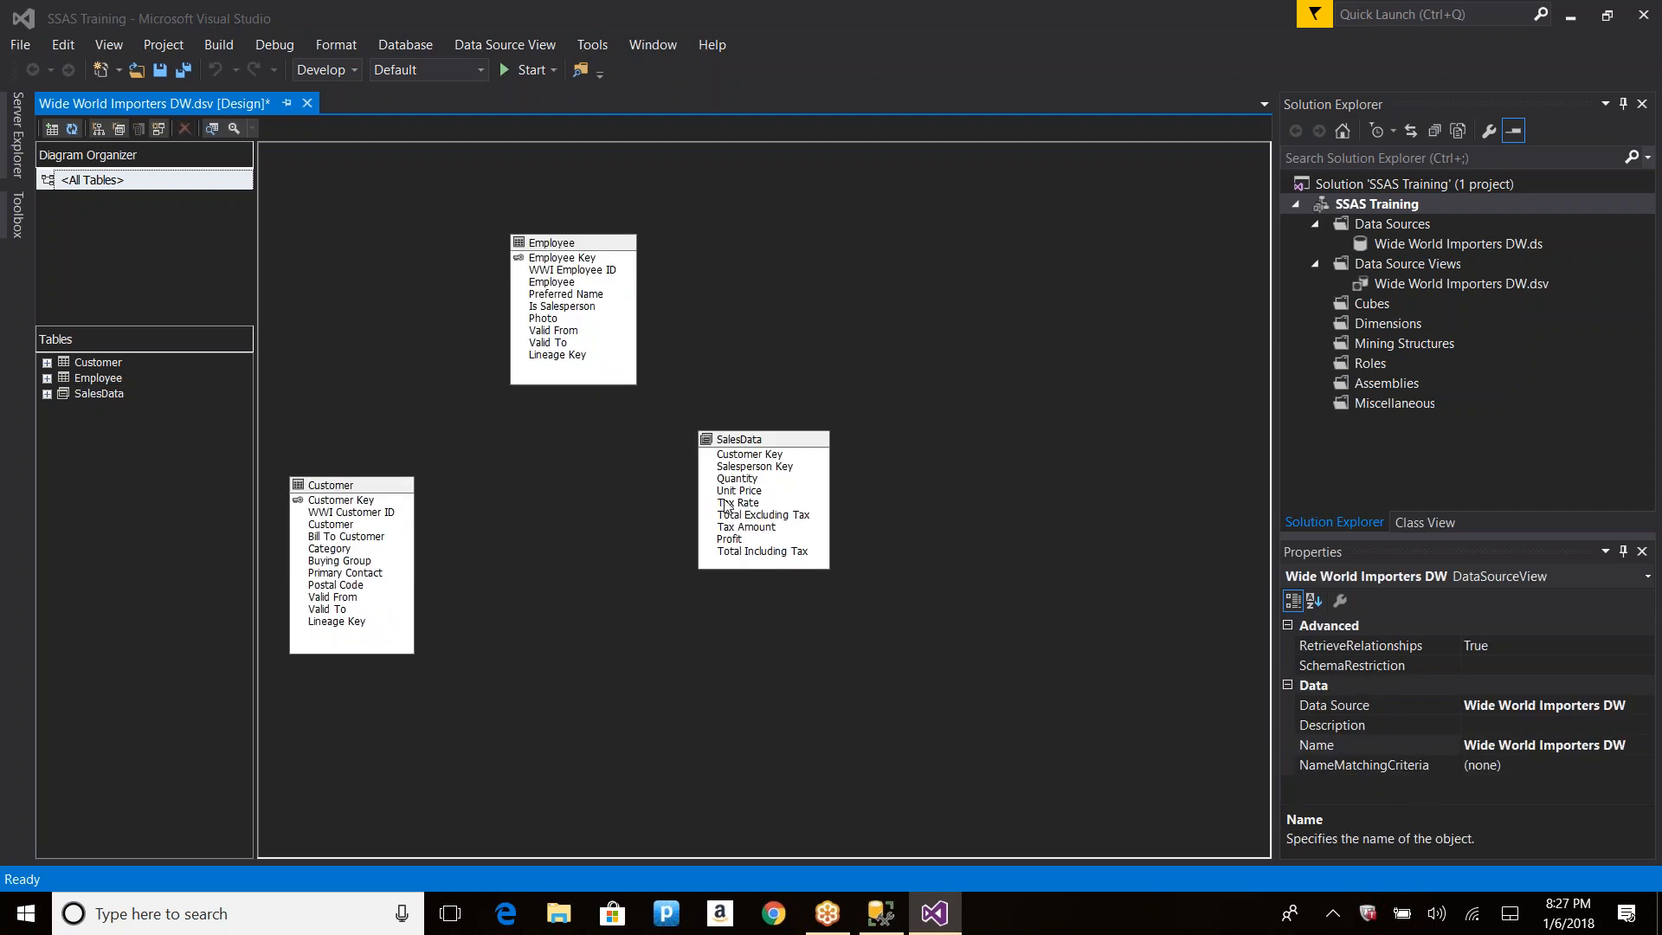
left_click(761, 442)
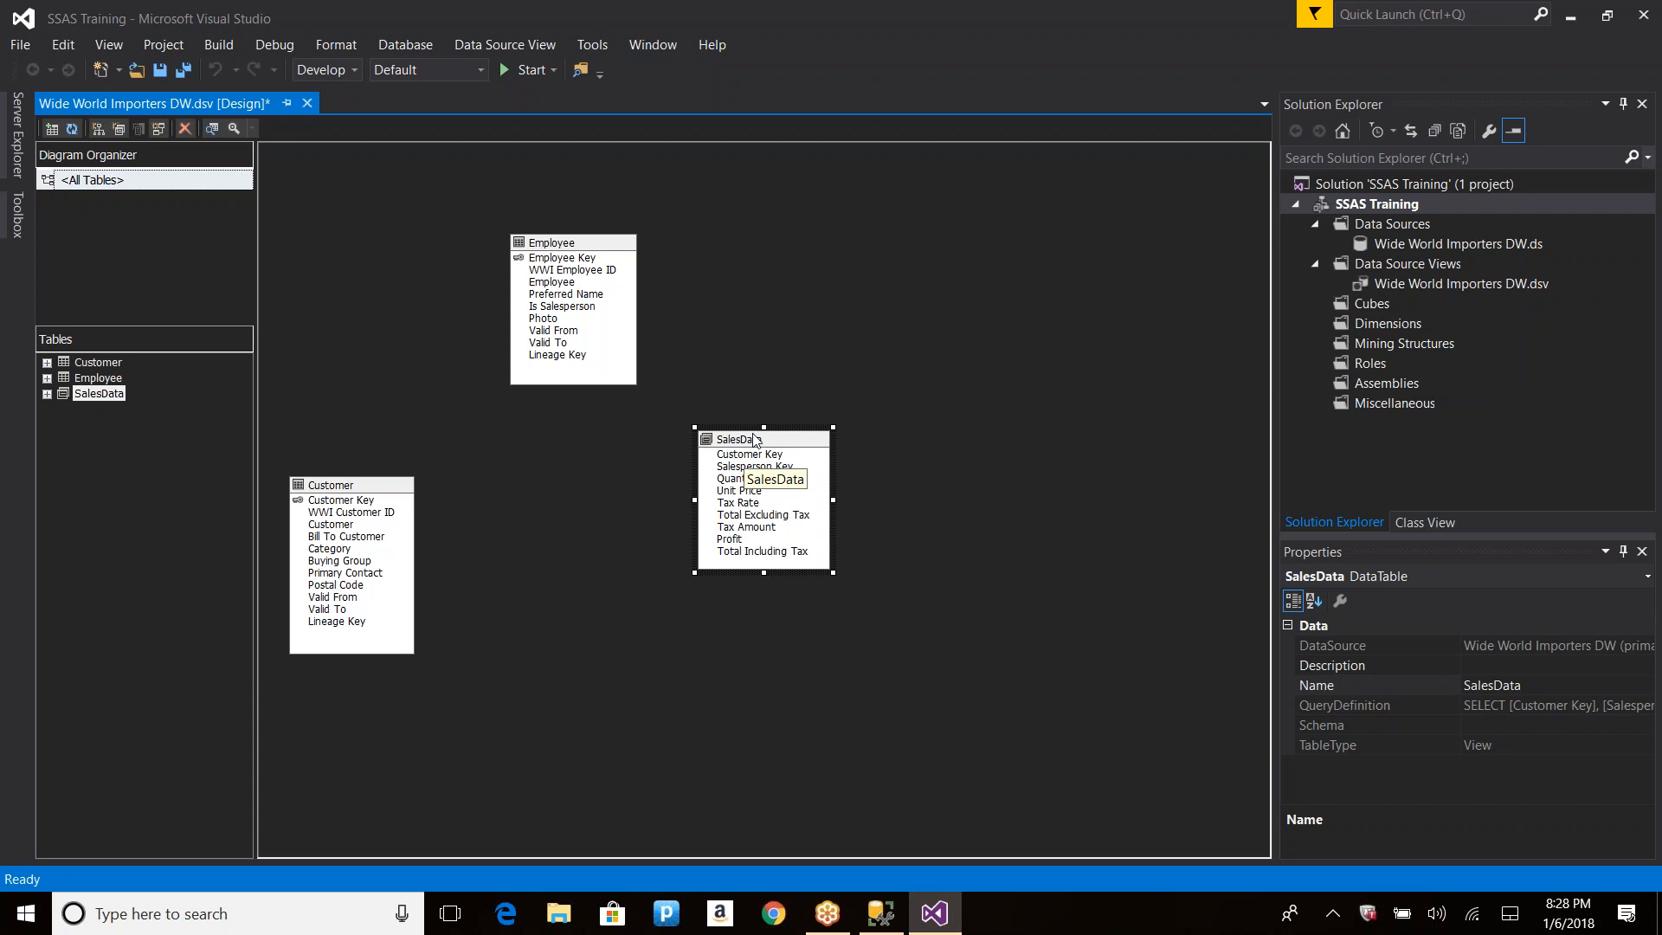
double_click(753, 440)
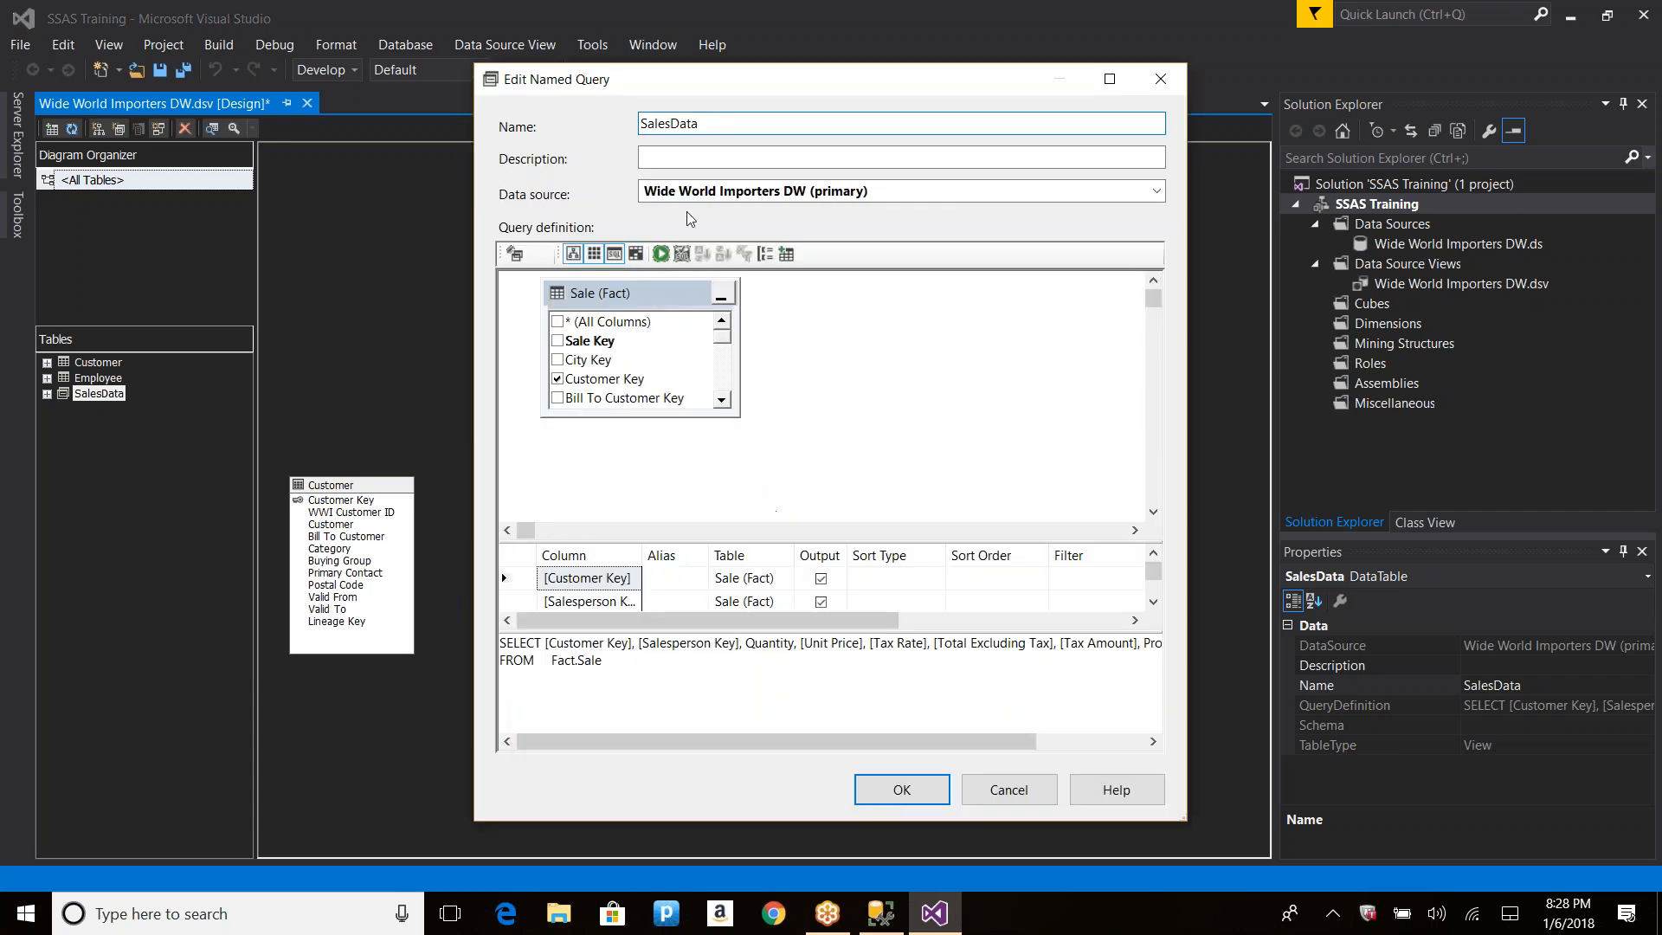
left_click(671, 126)
left_click(901, 790)
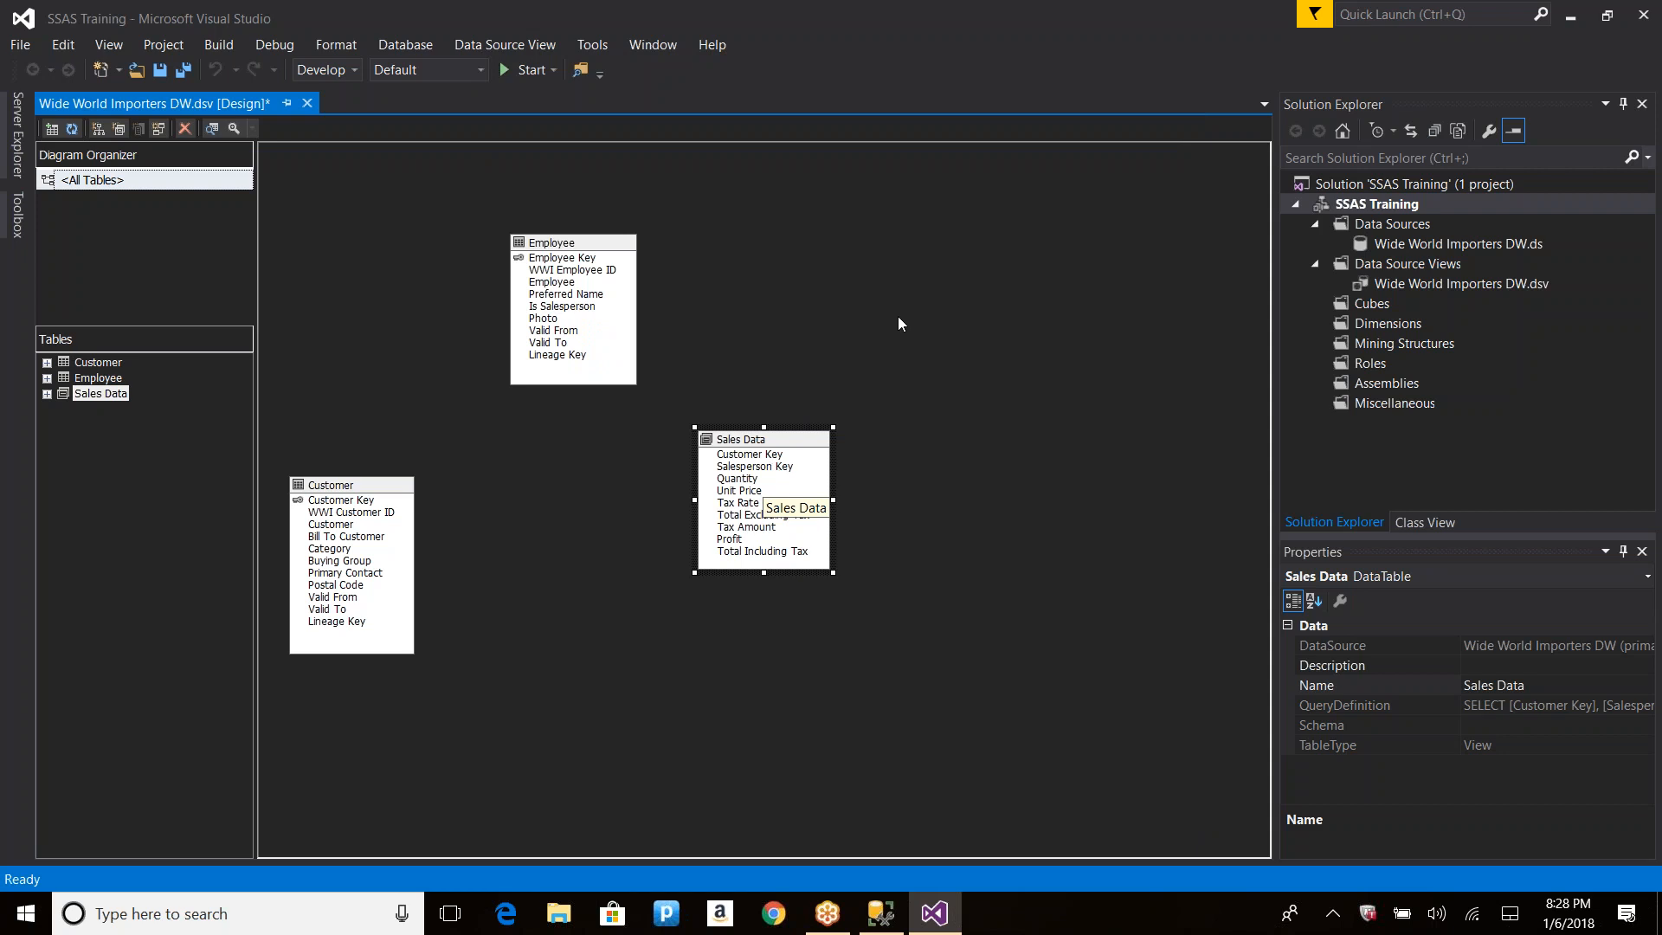
Step: Add the City (Dimension) table to the data source view and spread the Employee and City tables apart in the diagram
left_click(919, 311)
right_click(919, 311)
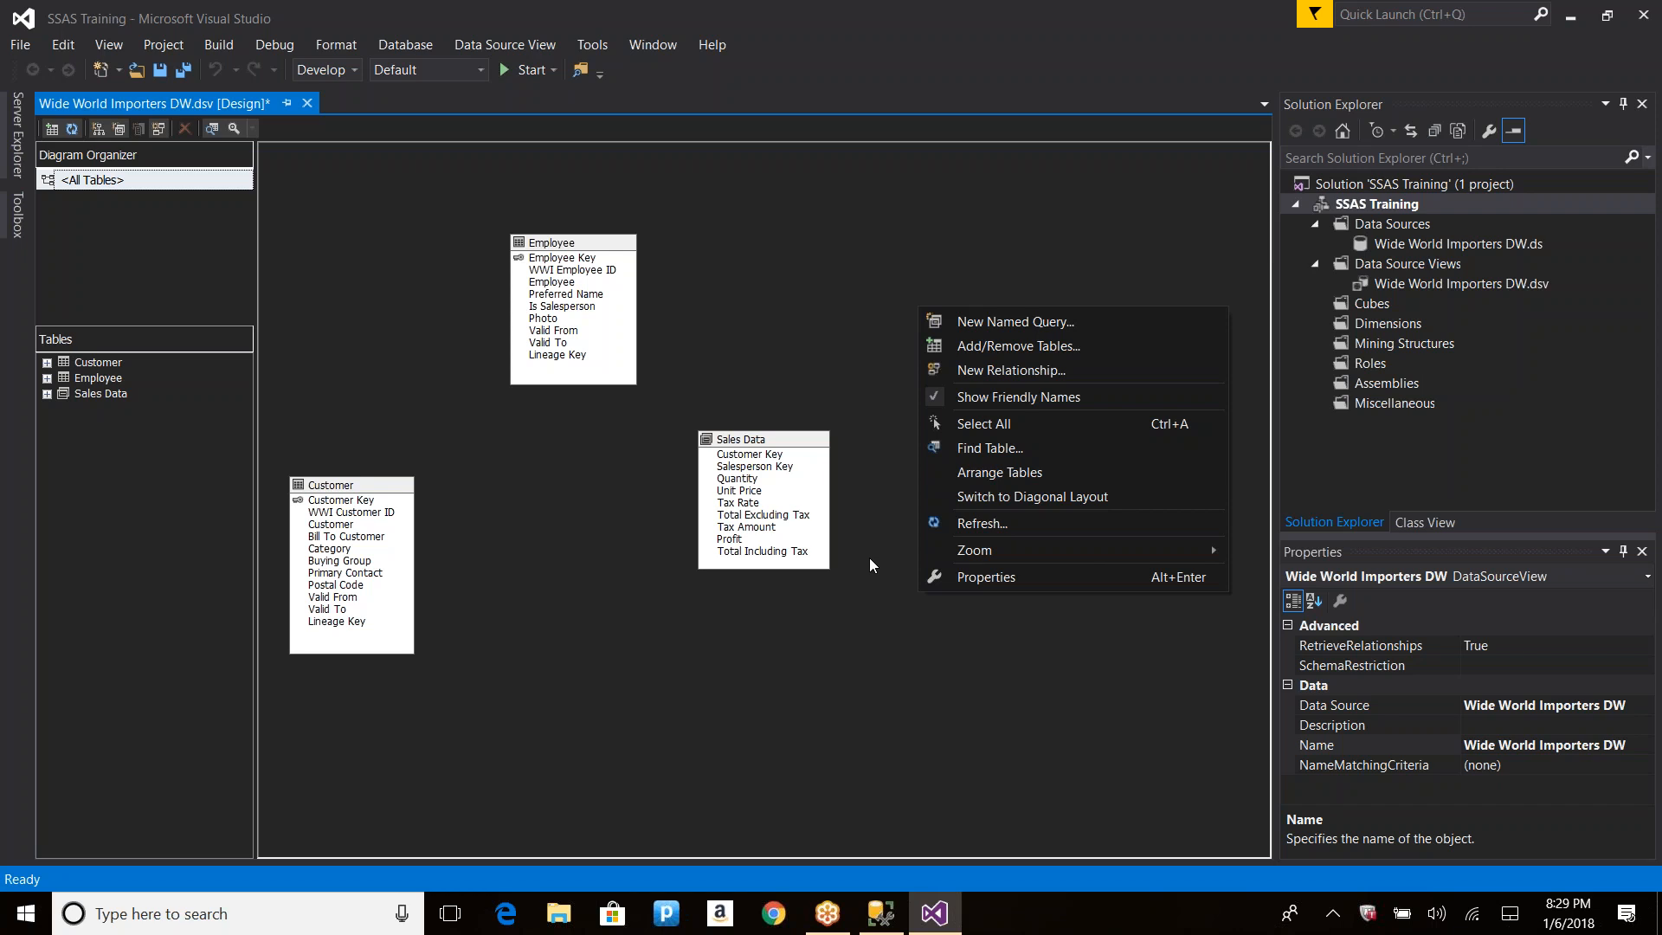
left_click(1016, 347)
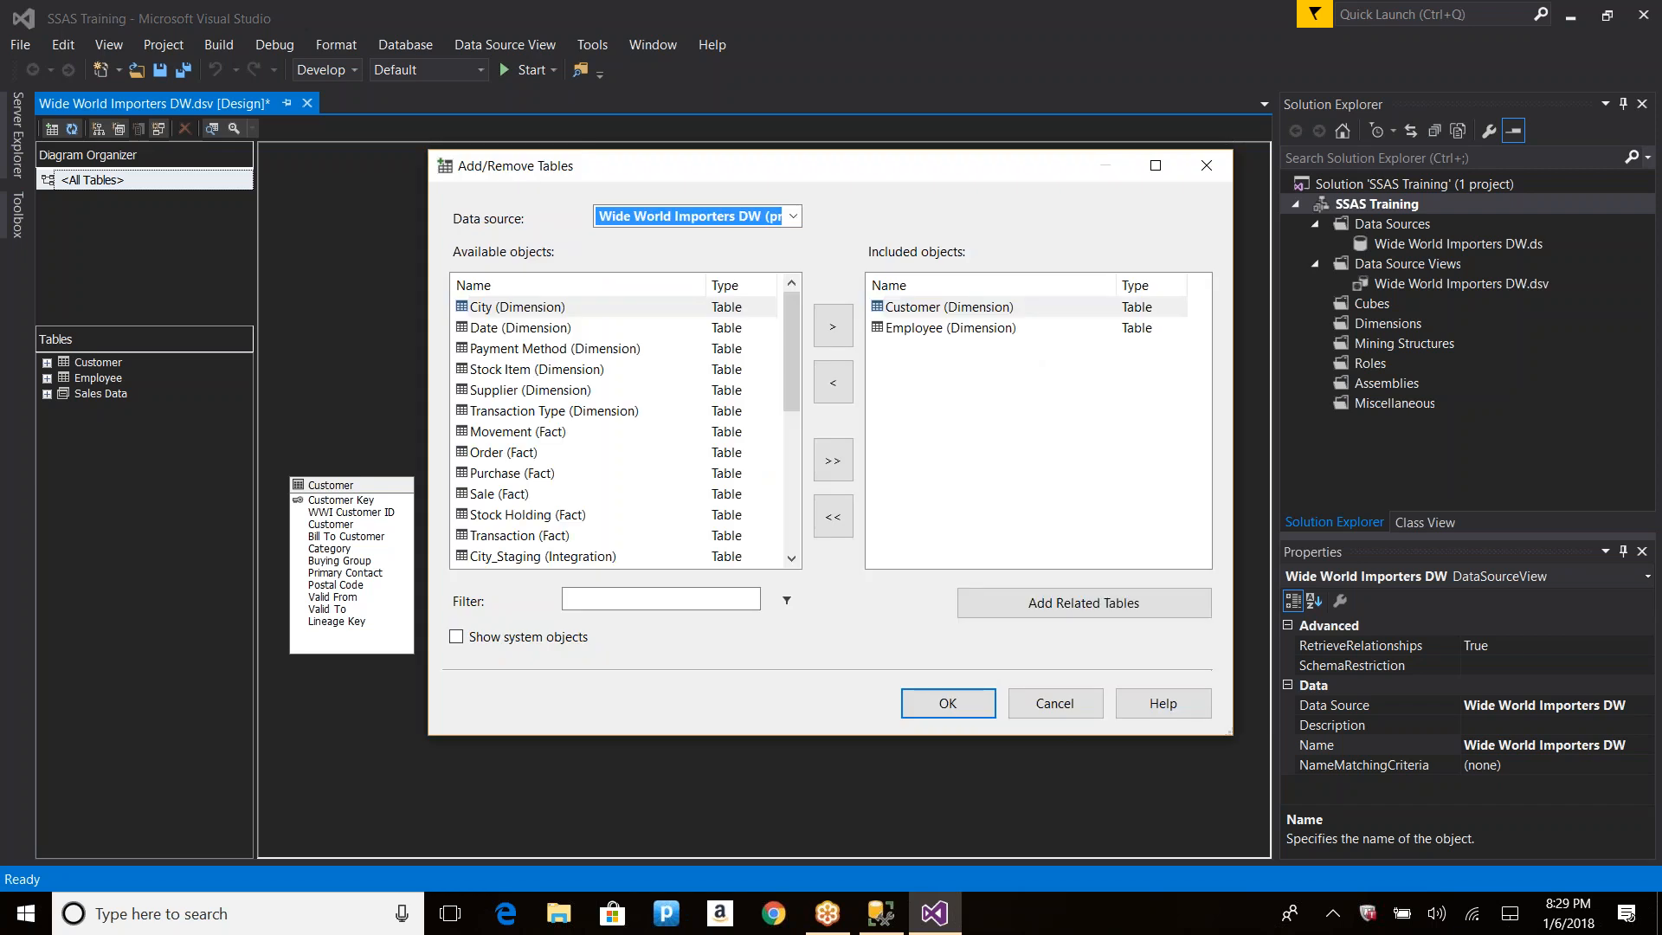
left_click(939, 313)
left_click(935, 334, "shift")
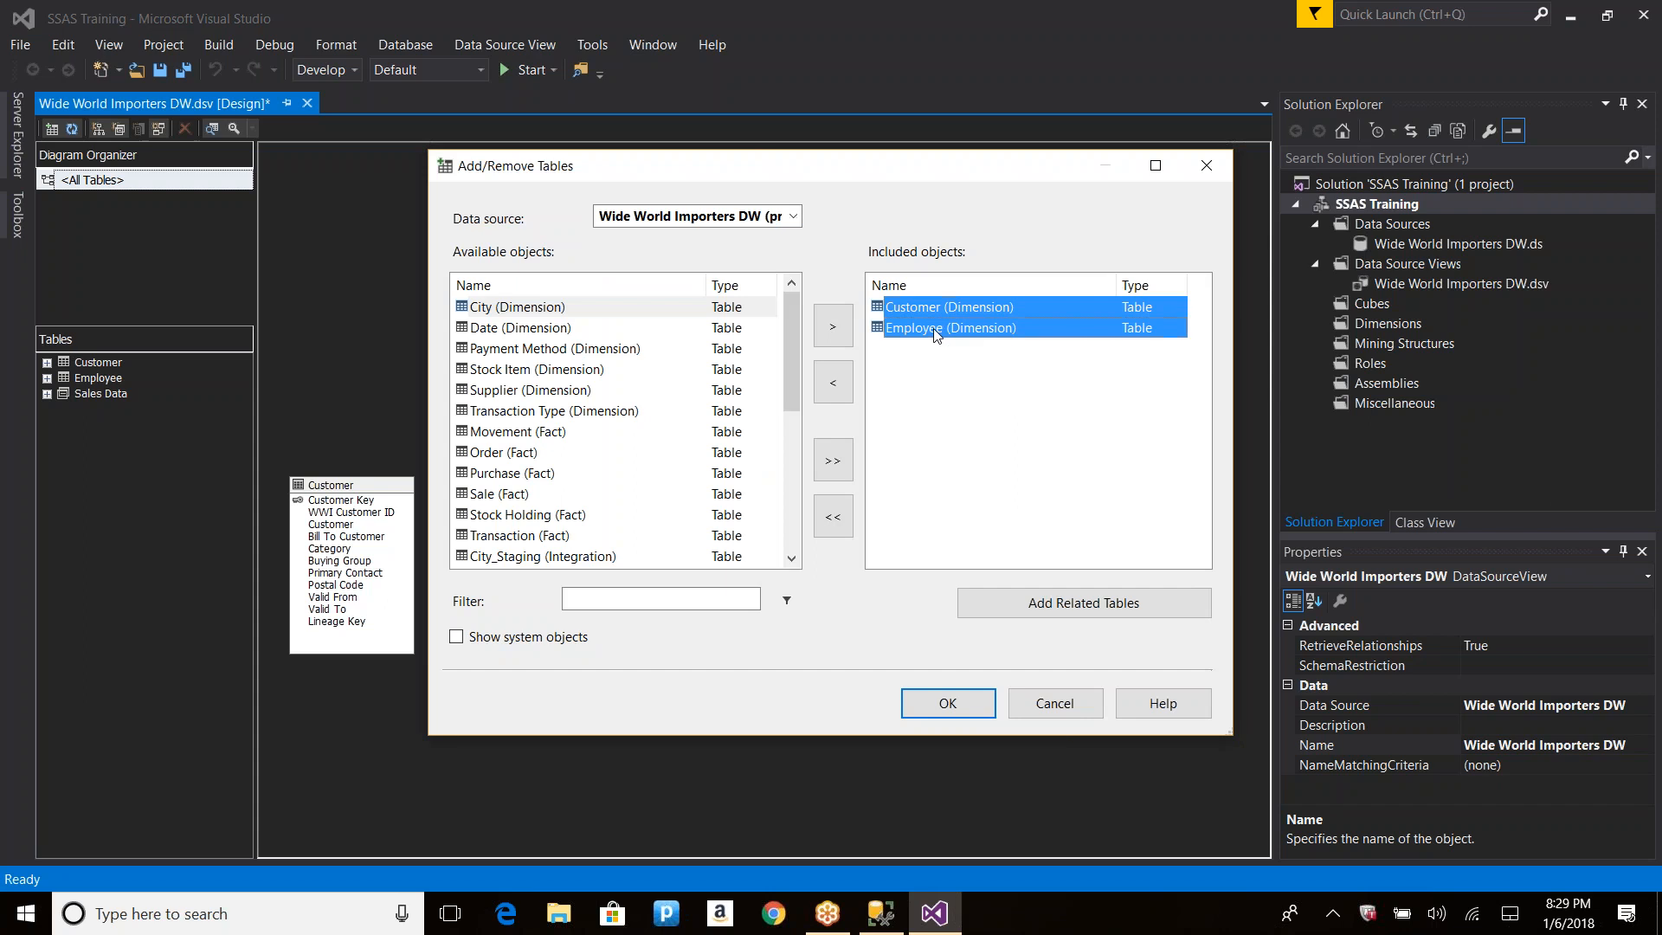
left_click_drag(926, 173, 1452, 214)
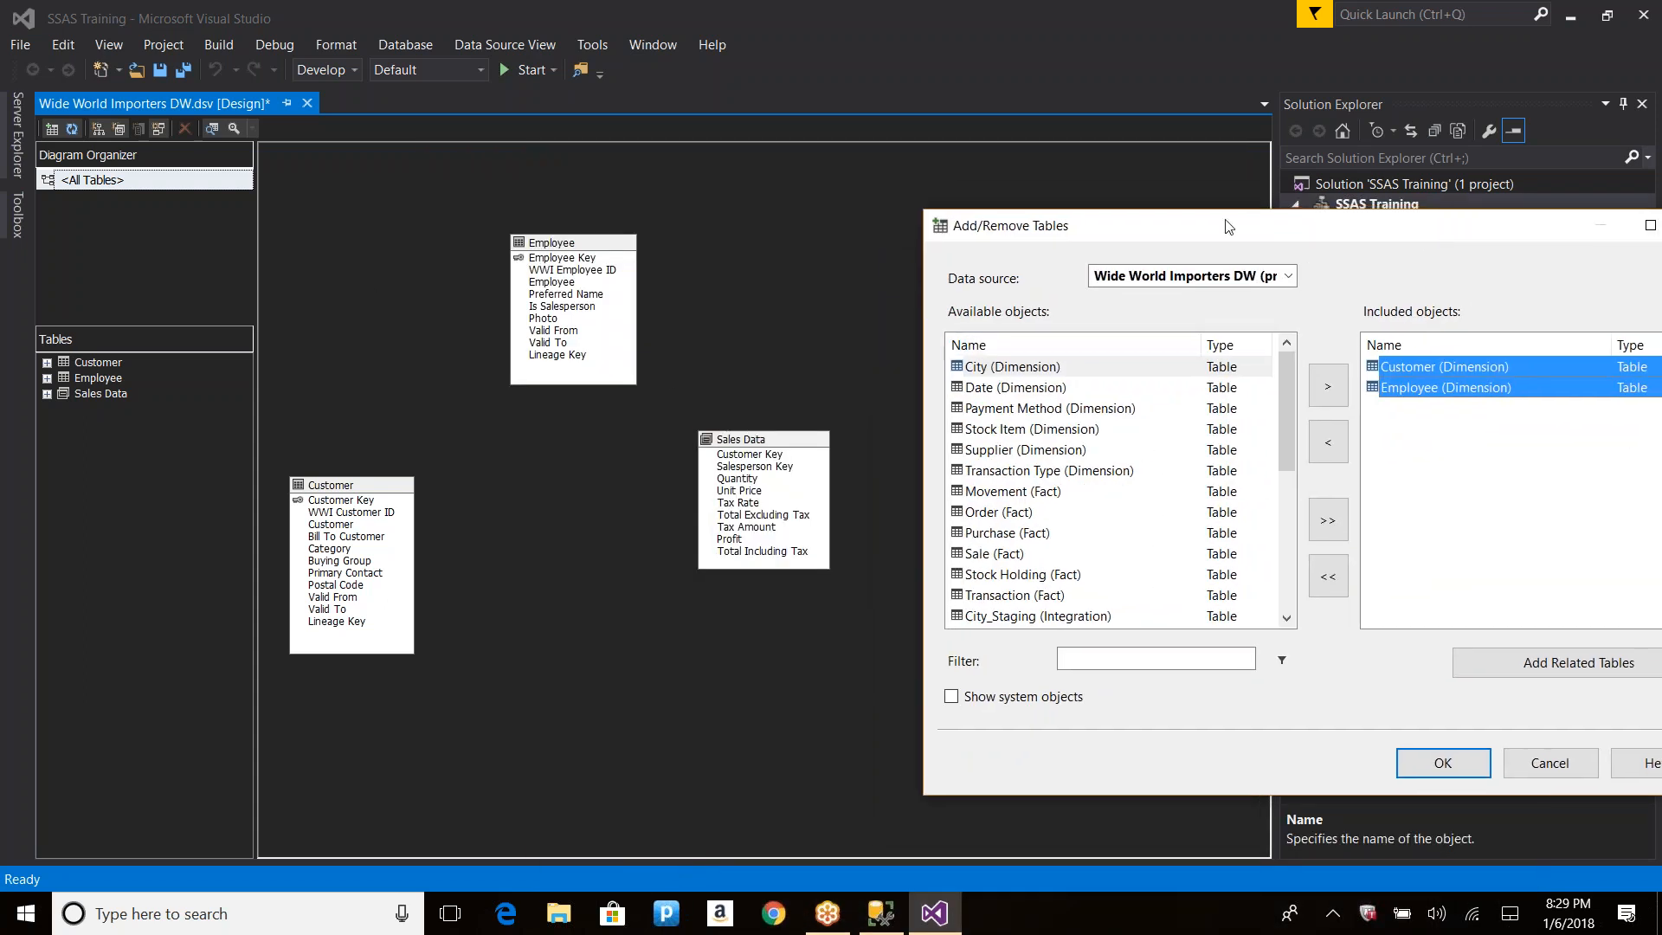
left_click_drag(1222, 236, 559, 196)
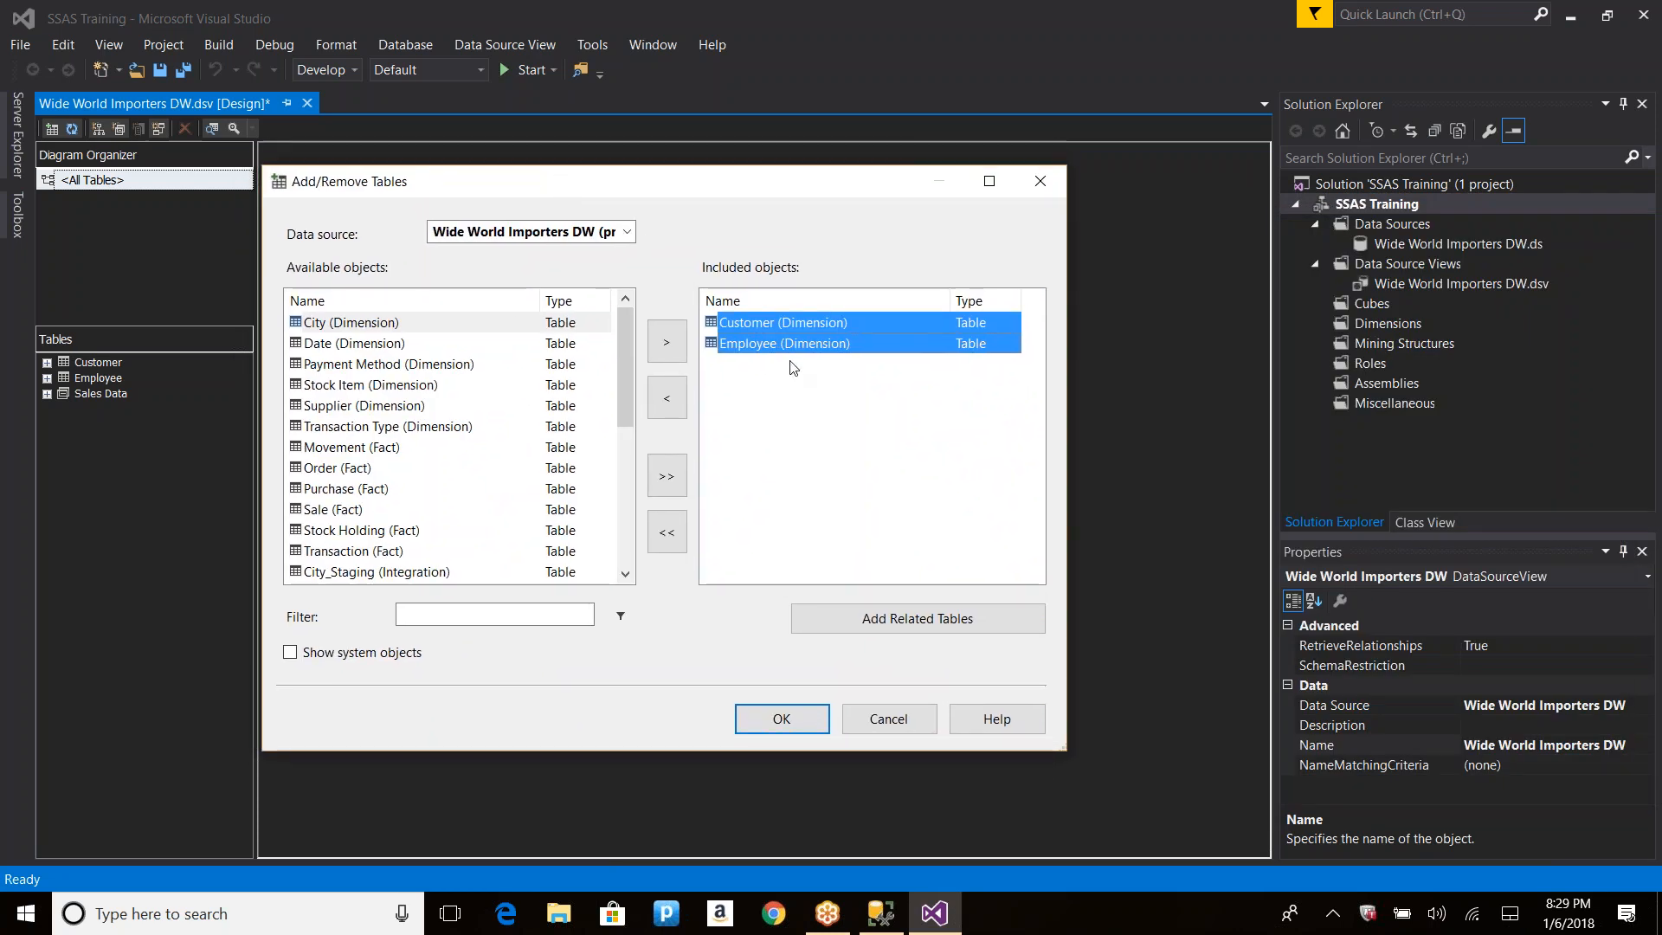
left_click_drag(630, 186, 711, 172)
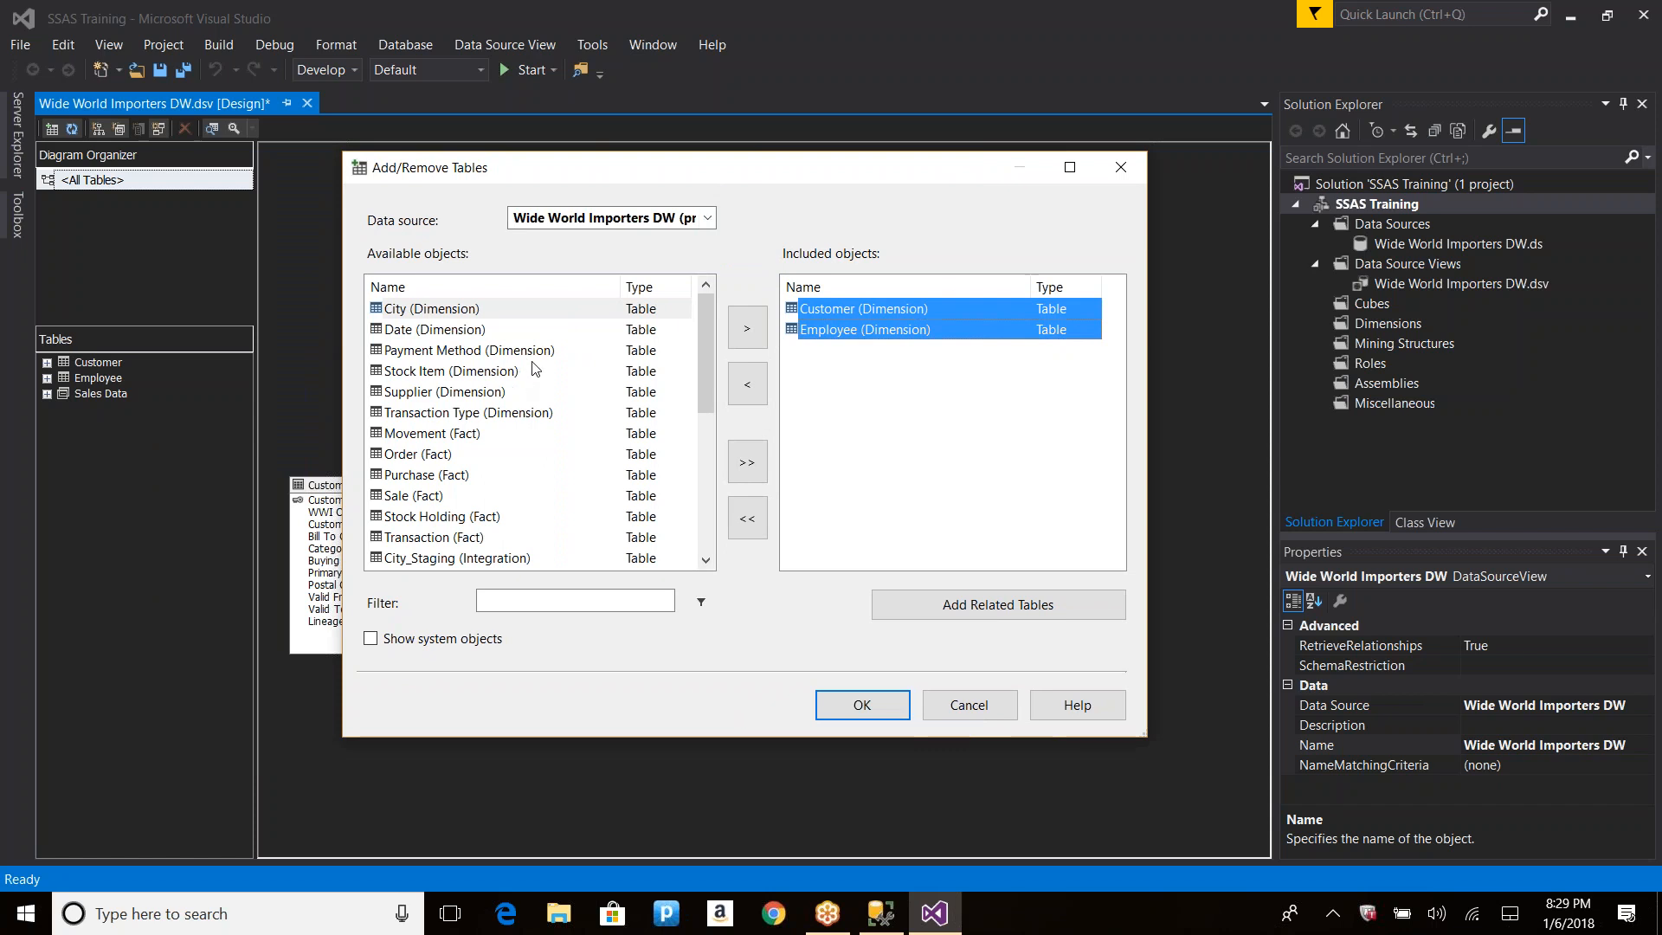
left_click(428, 314)
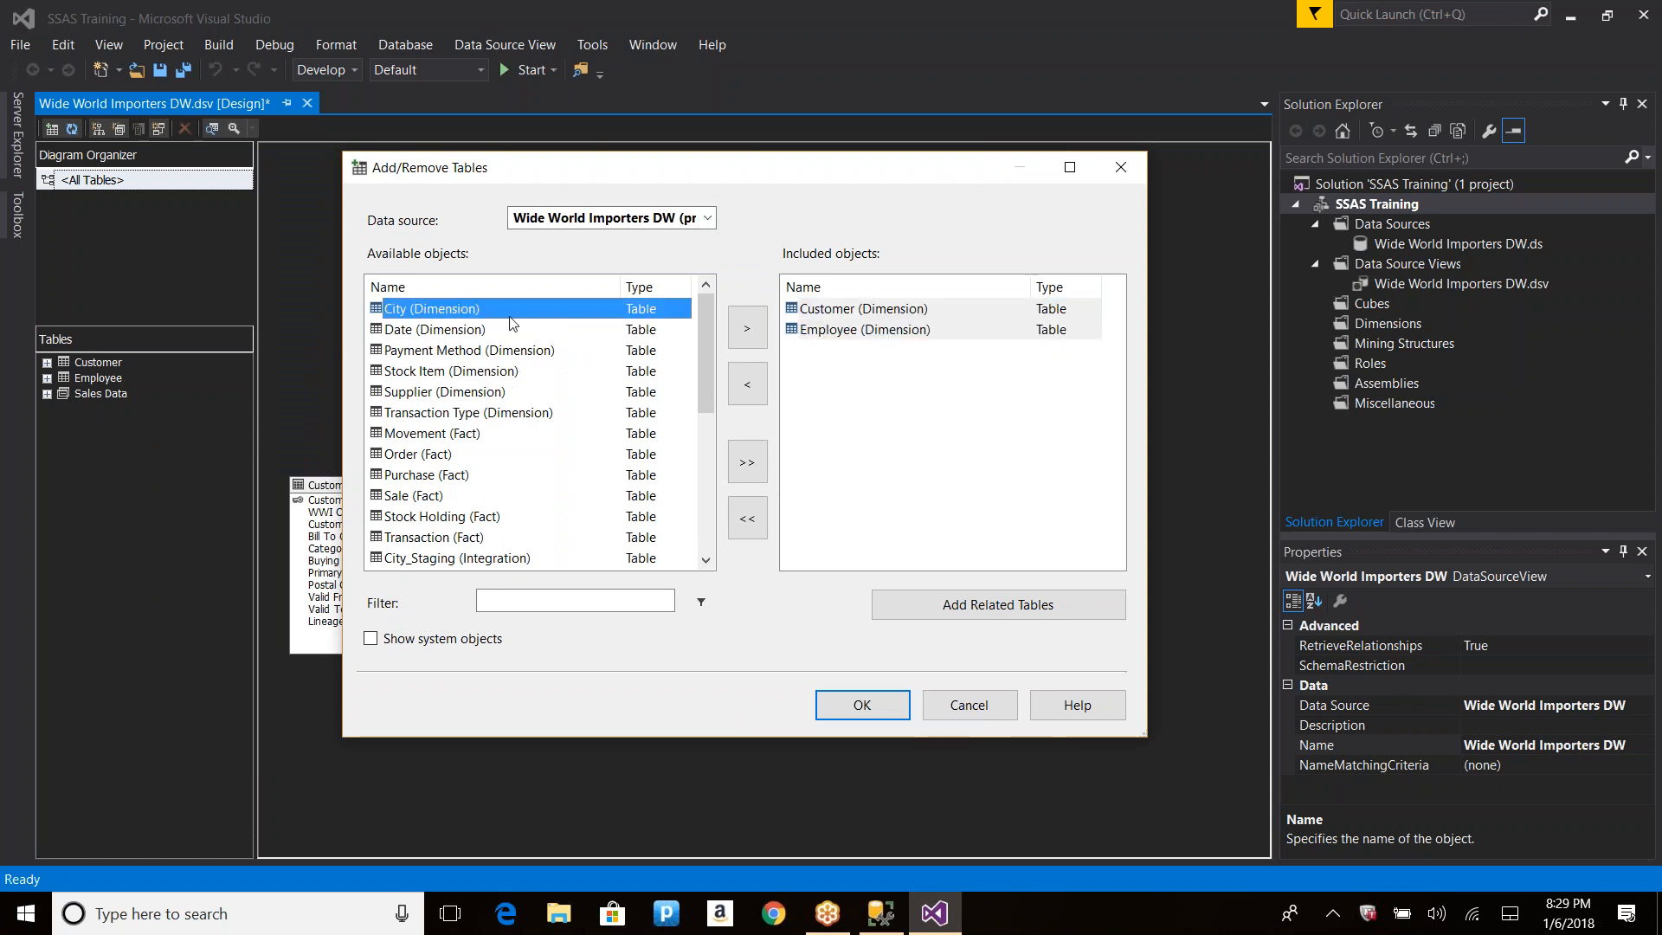
left_click(746, 333)
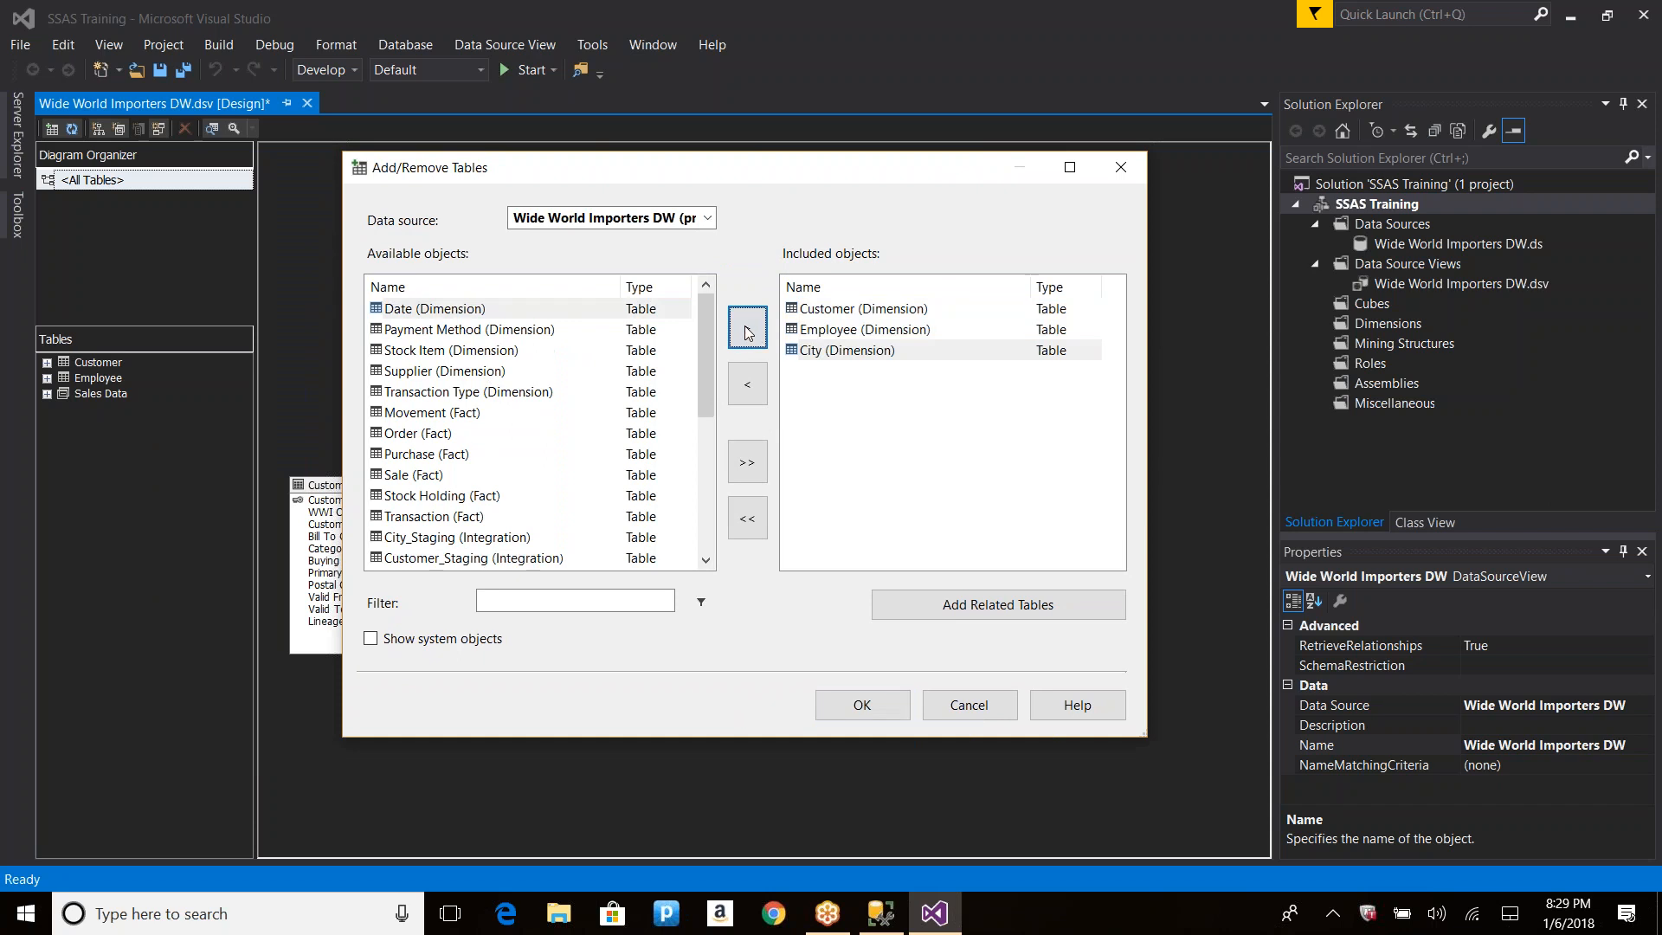
left_click(876, 710)
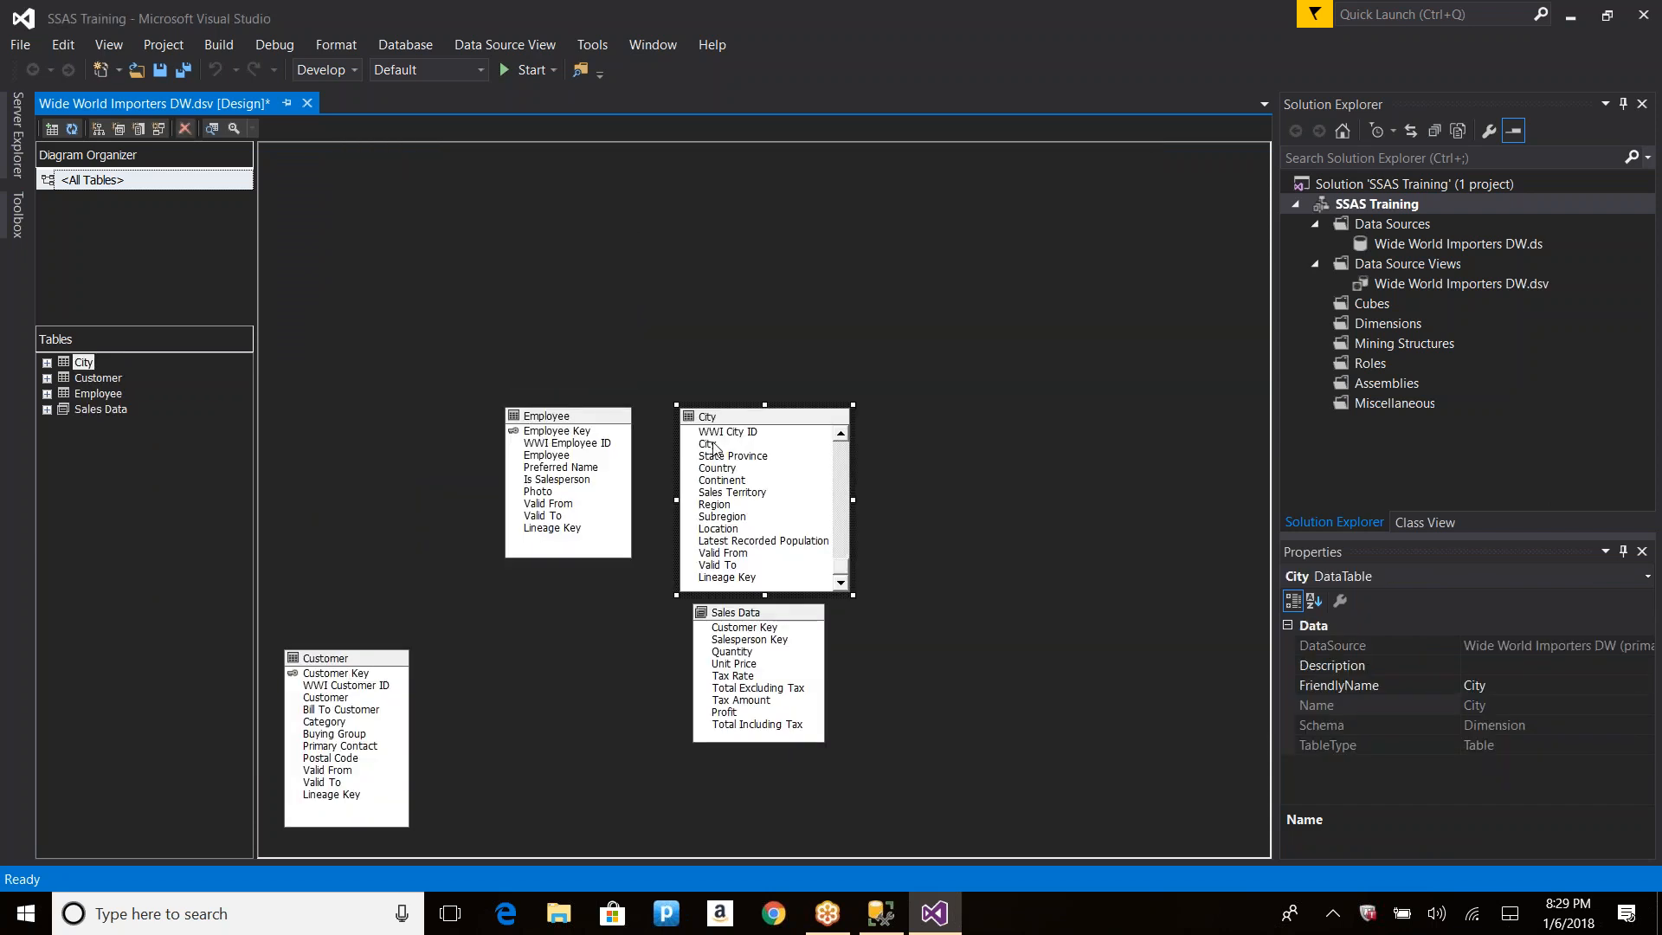
left_click_drag(550, 418, 452, 375)
left_click_drag(723, 430, 754, 337)
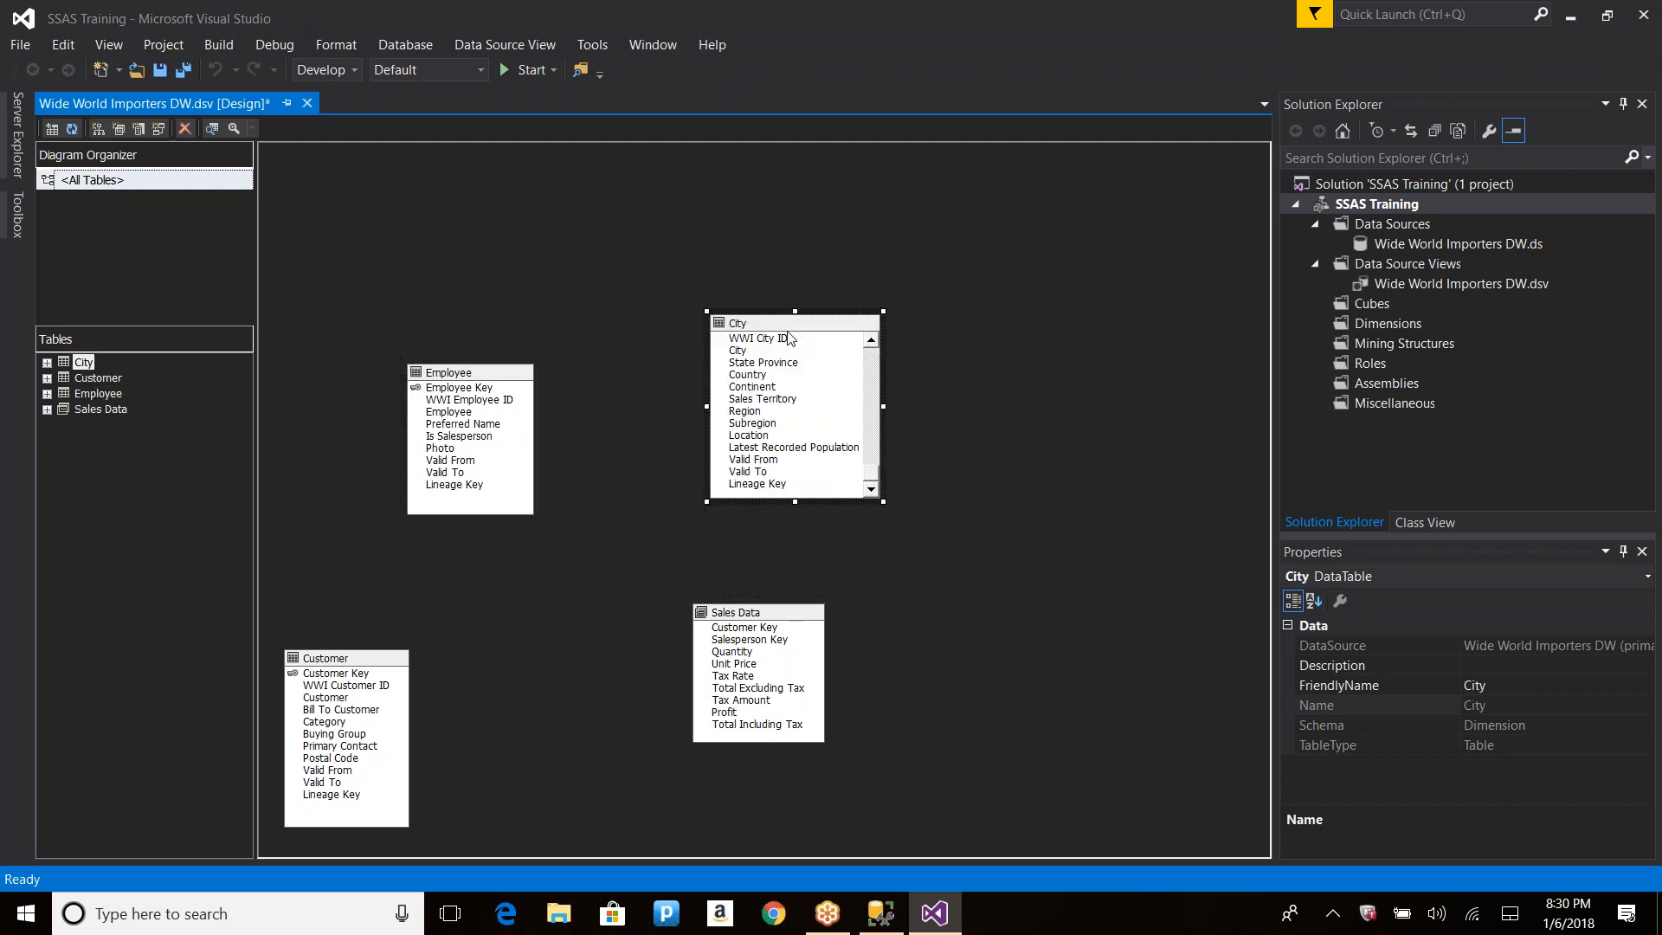
Step: View the source and destination settings for a new relationship and close the dialog without creating one
right_click(1002, 271)
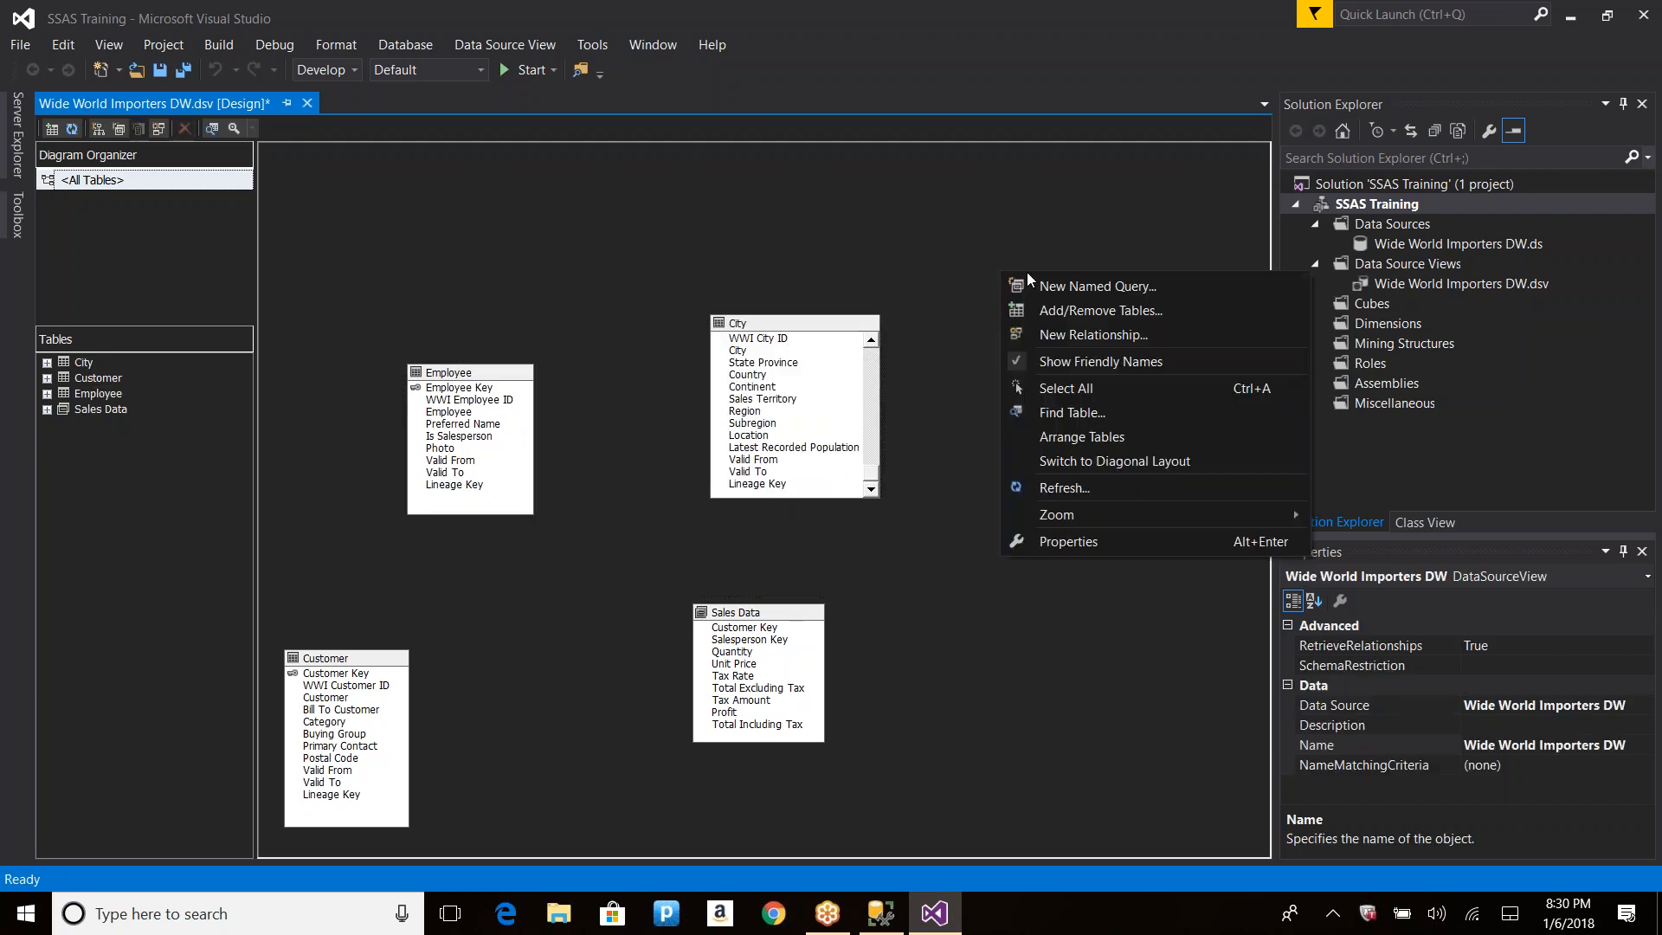
left_click(1077, 332)
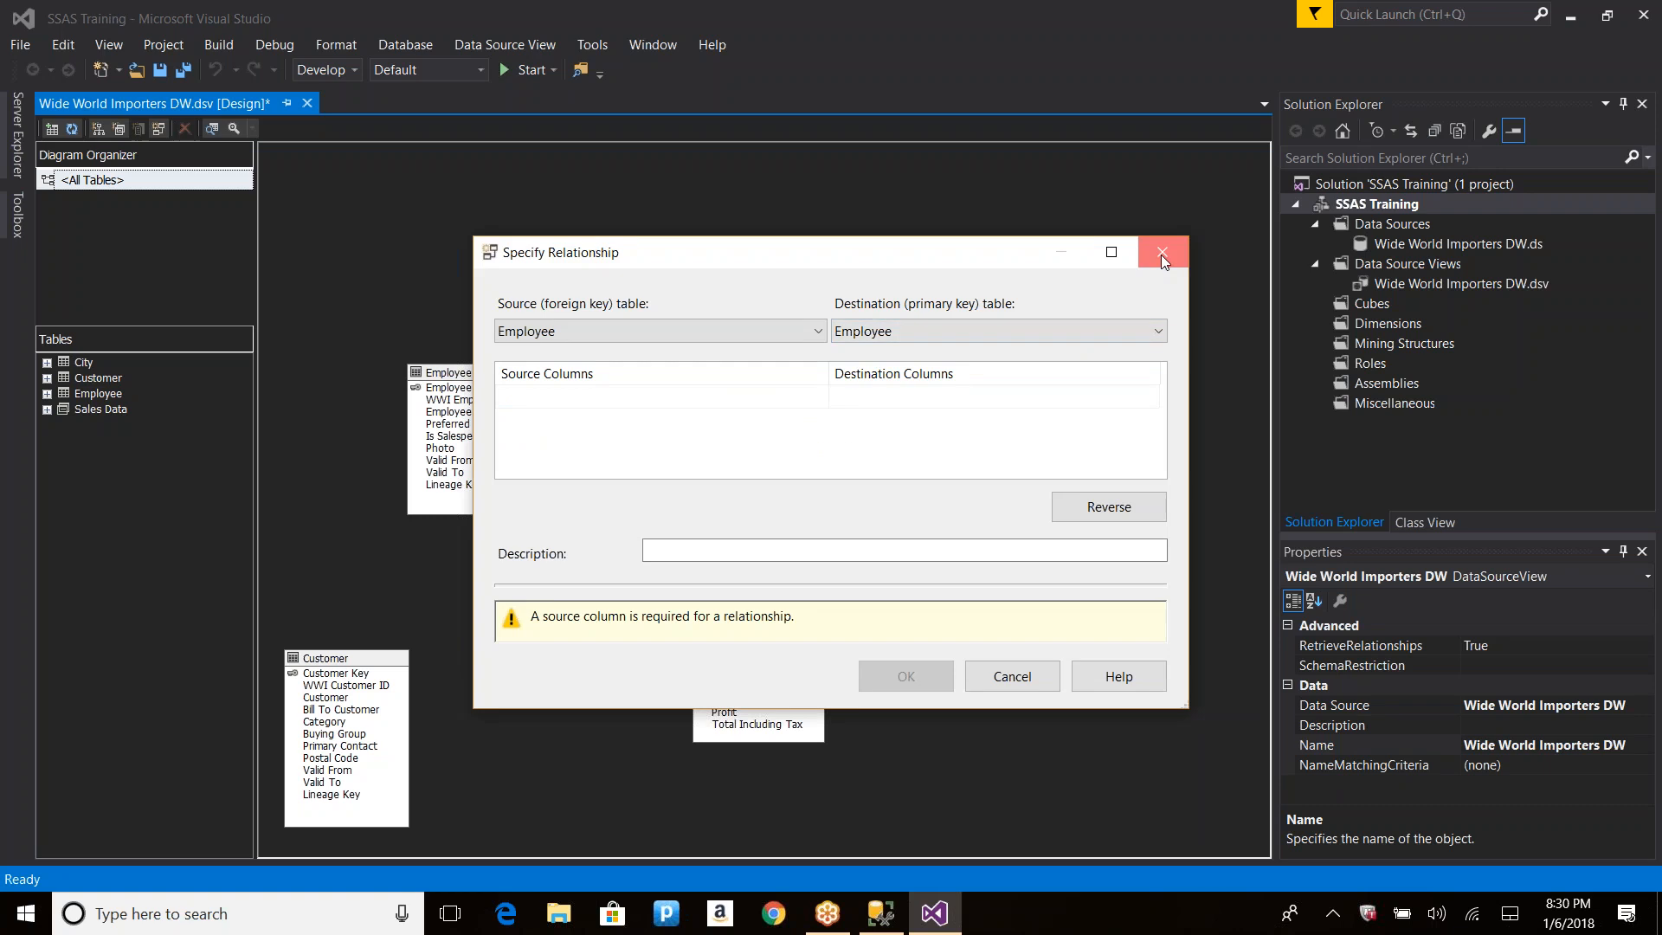
left_click(1160, 257)
right_click(1072, 310)
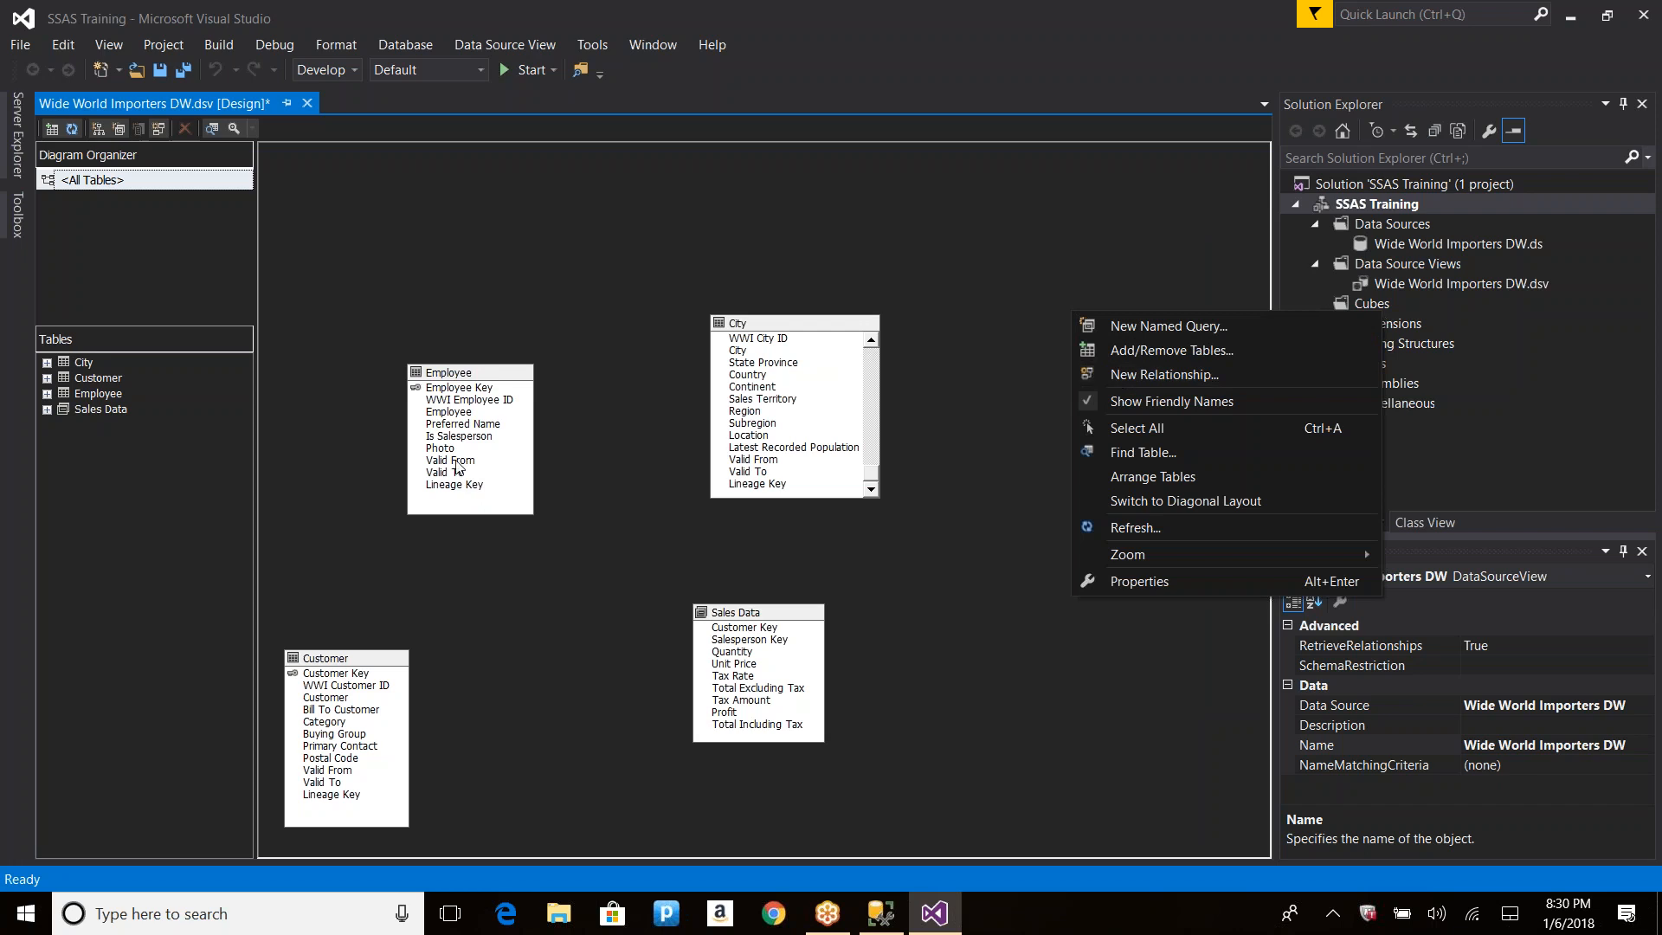
left_click(462, 399)
right_click(460, 399)
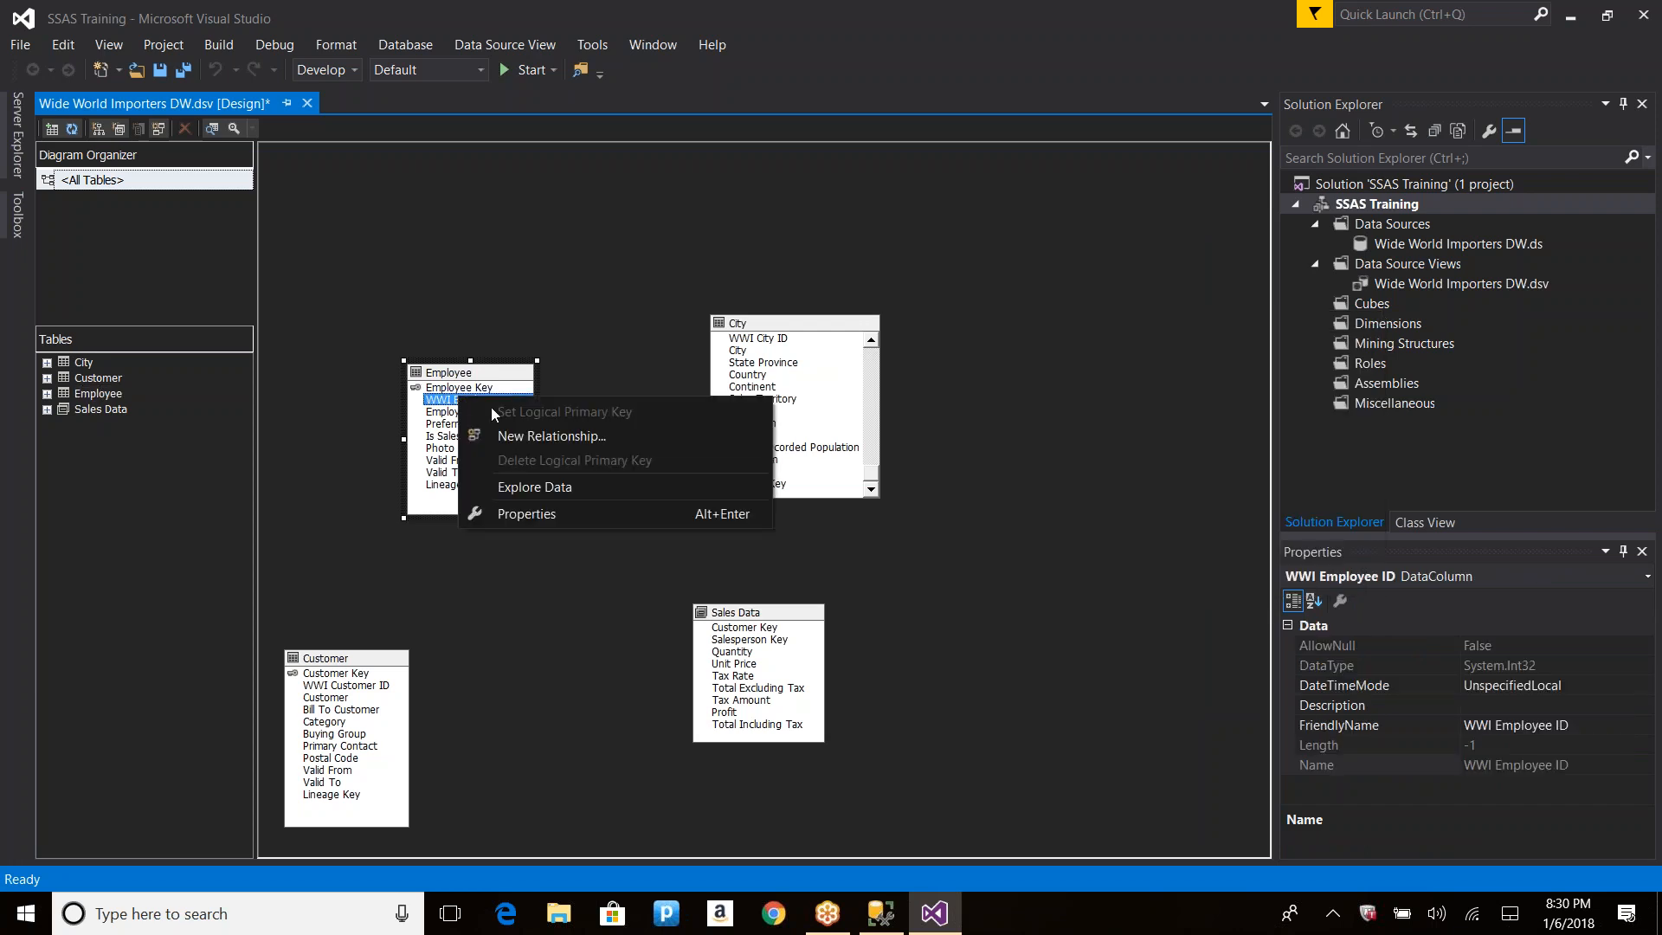
left_click(516, 374)
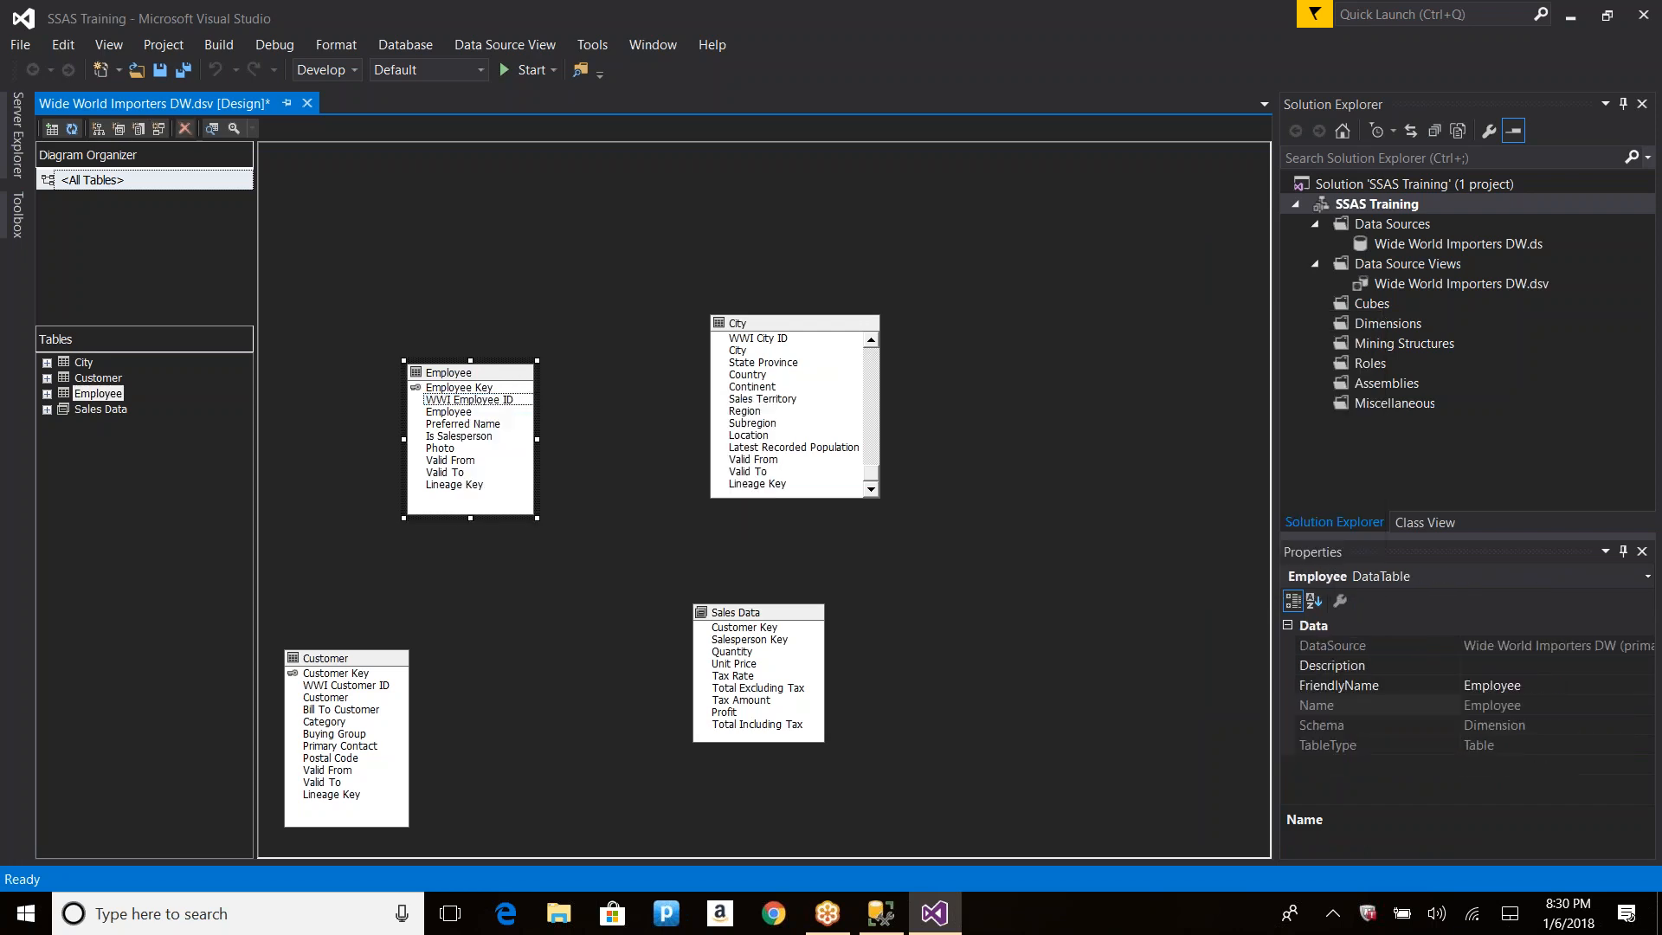
right_click(515, 369)
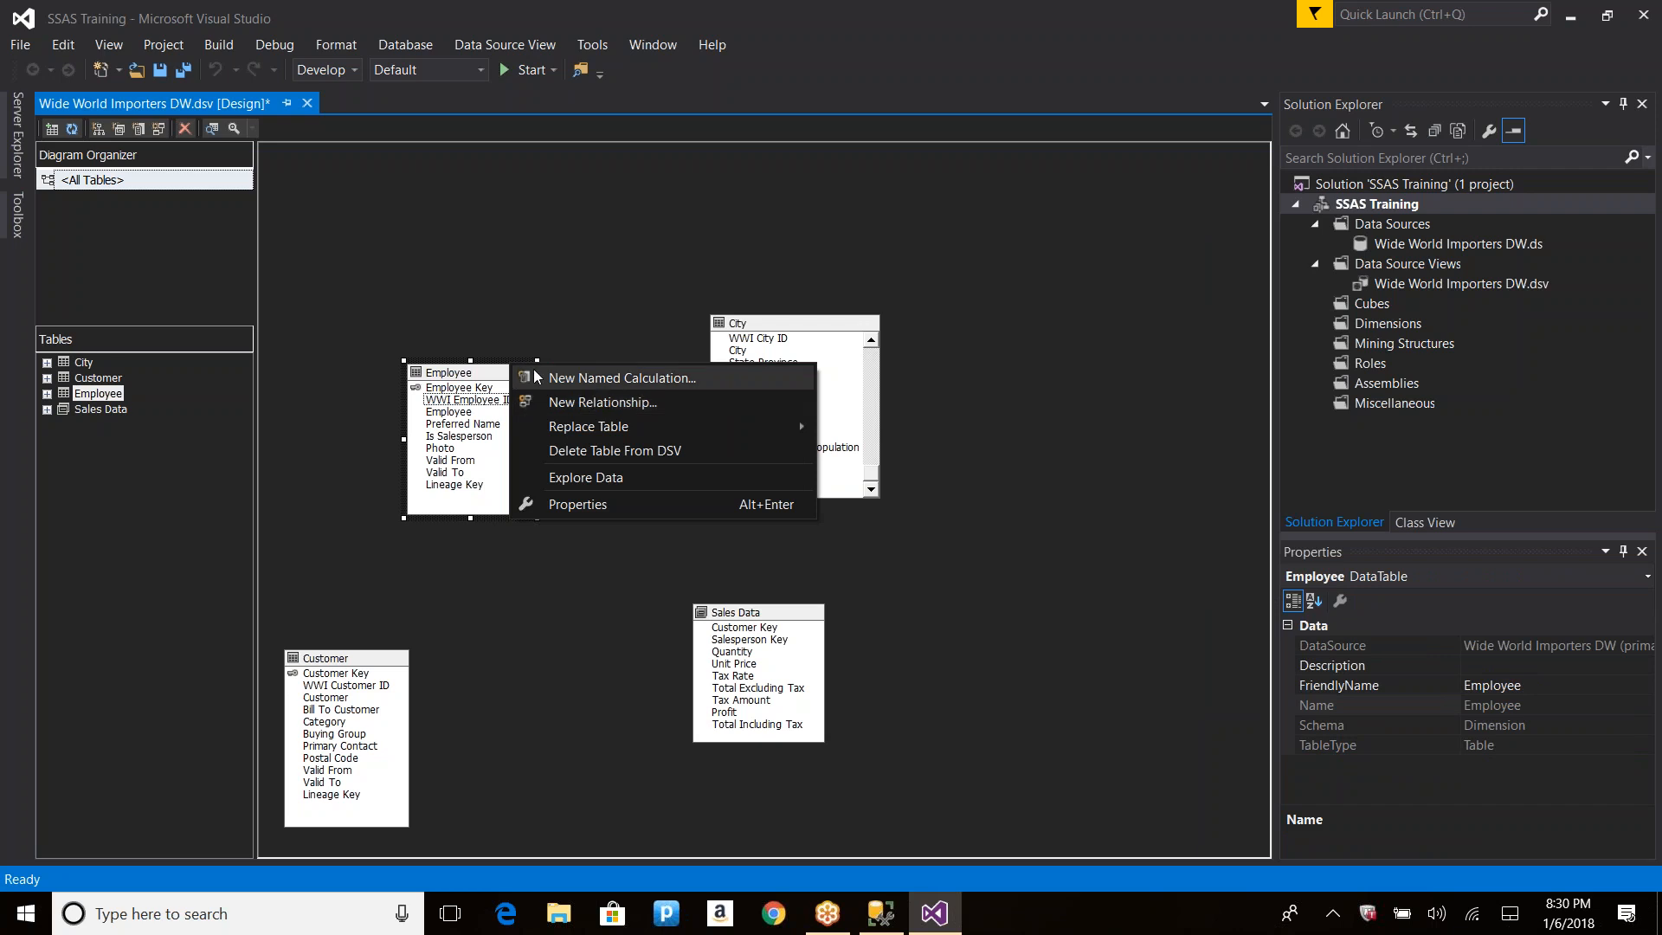
left_click(320, 201)
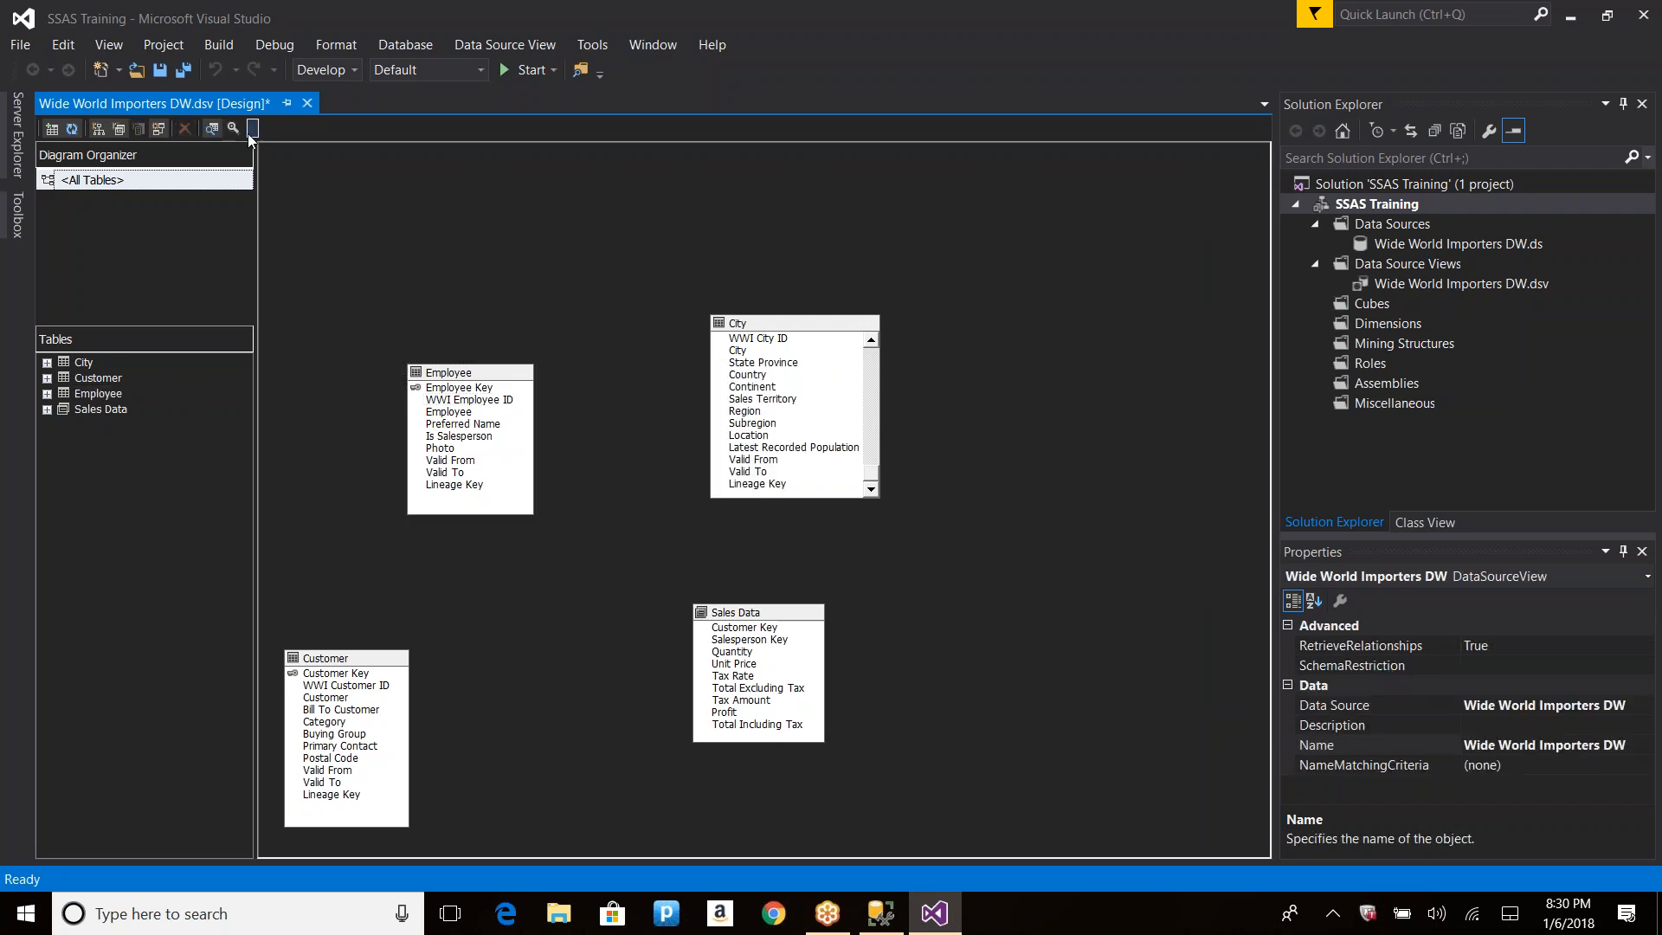
Step: View the new relationship settings without creating one, and spread the City, Employee, Customer and Sales Data tables apart in the diagram
left_click(158, 131)
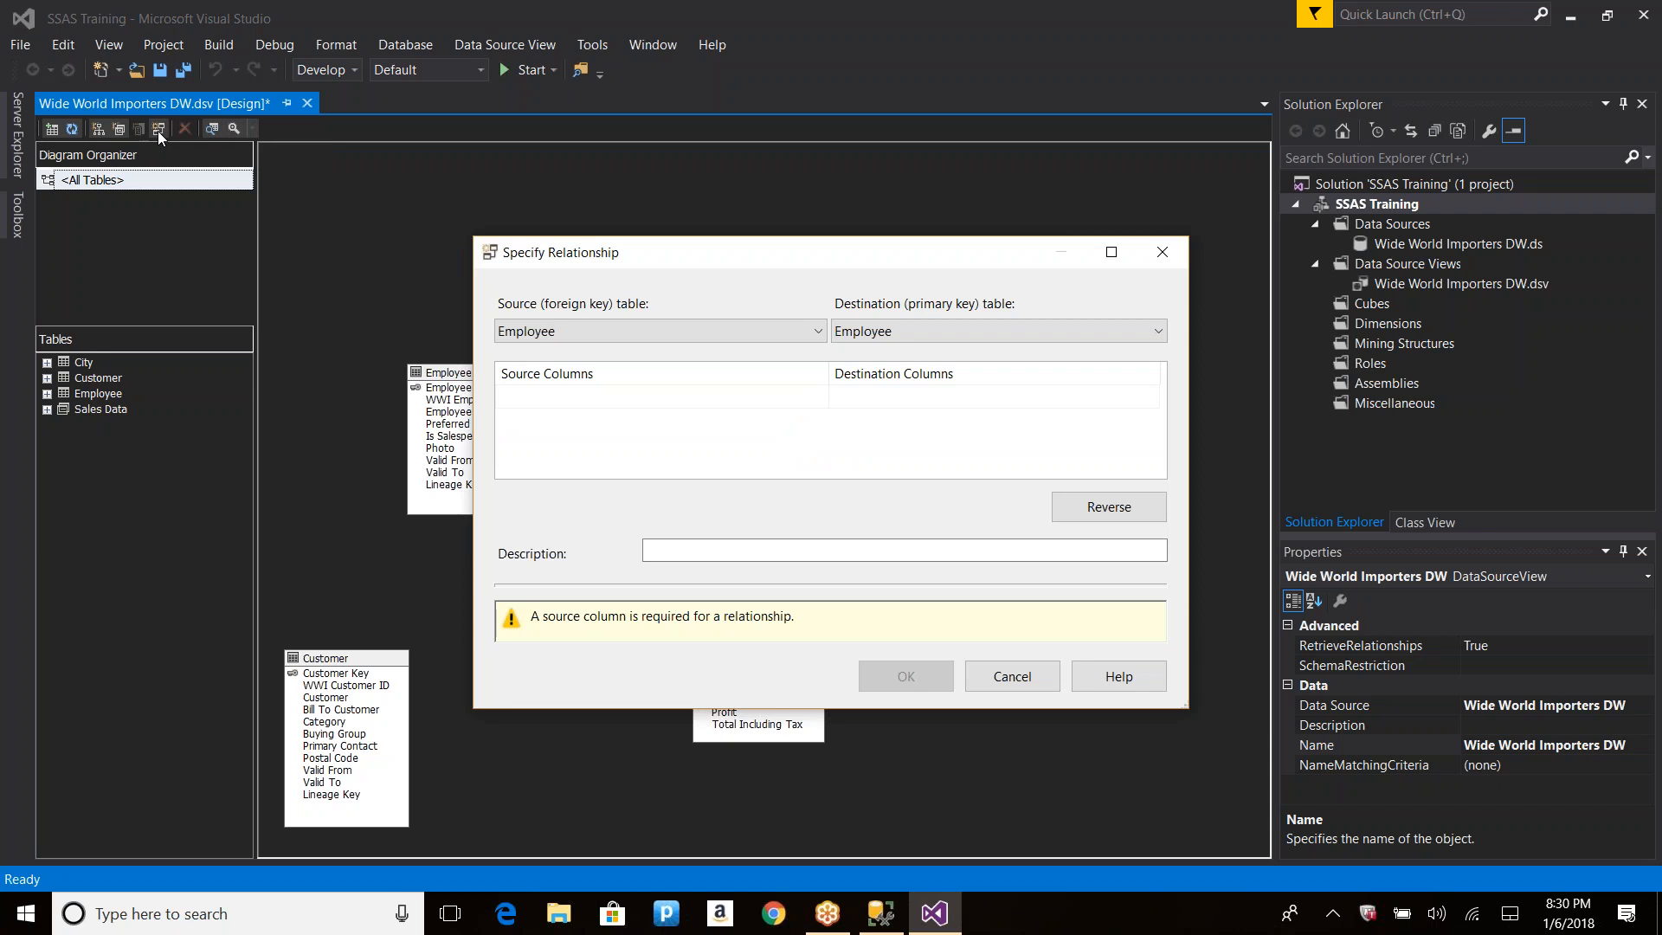
left_click(1169, 252)
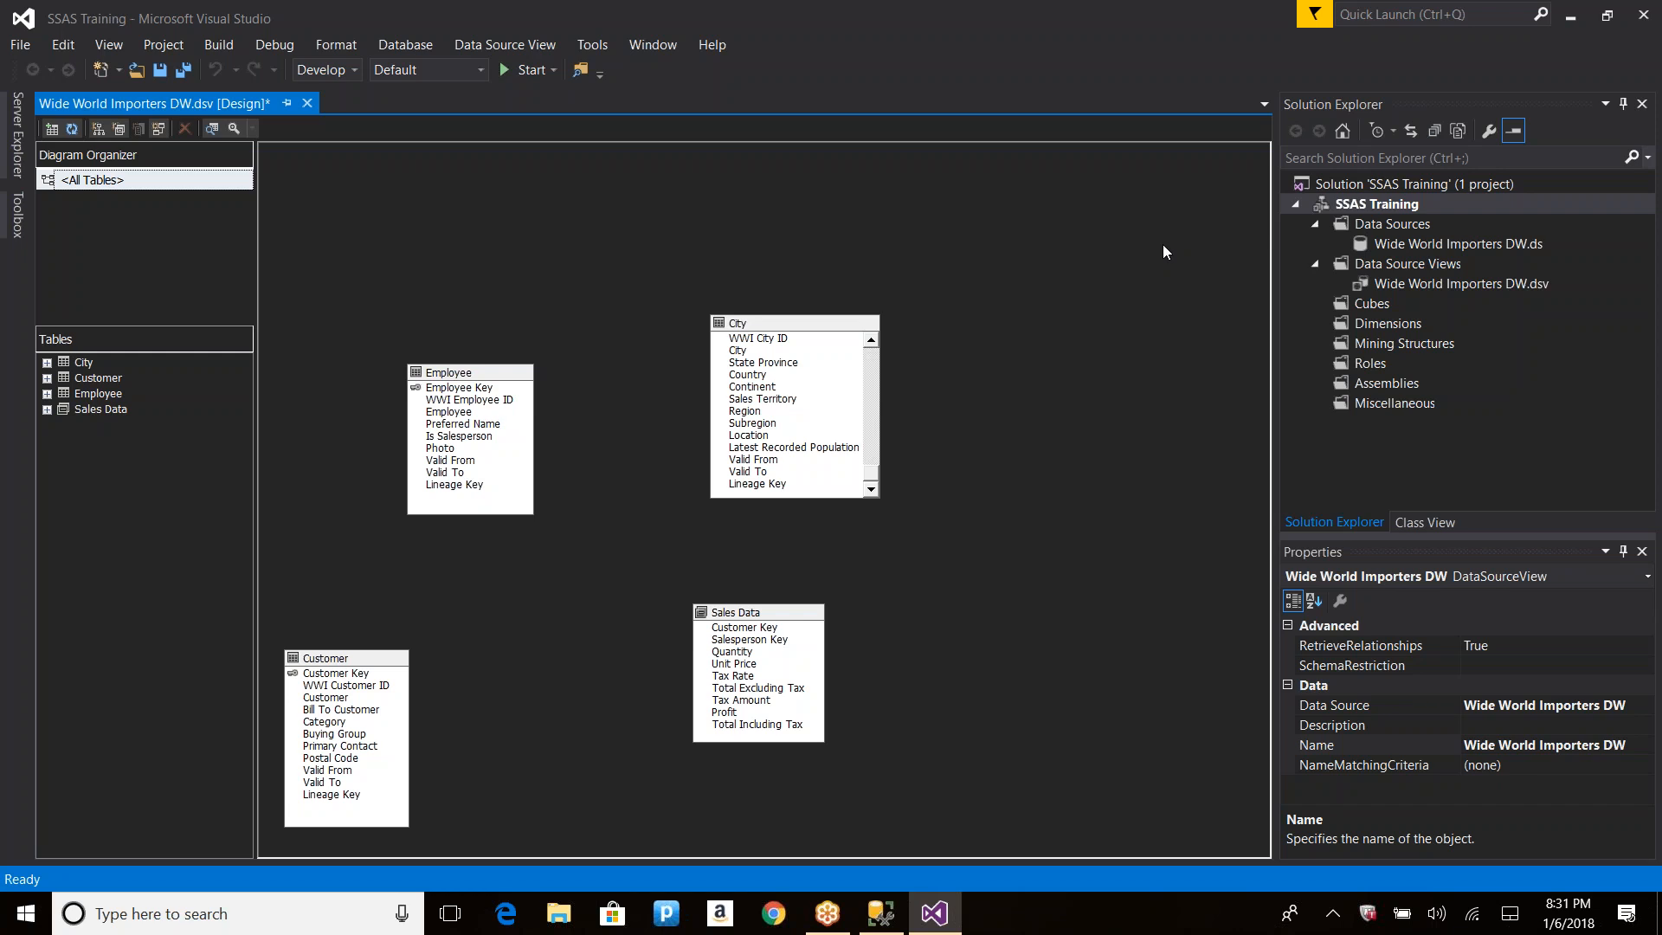
left_click_drag(853, 322, 1152, 206)
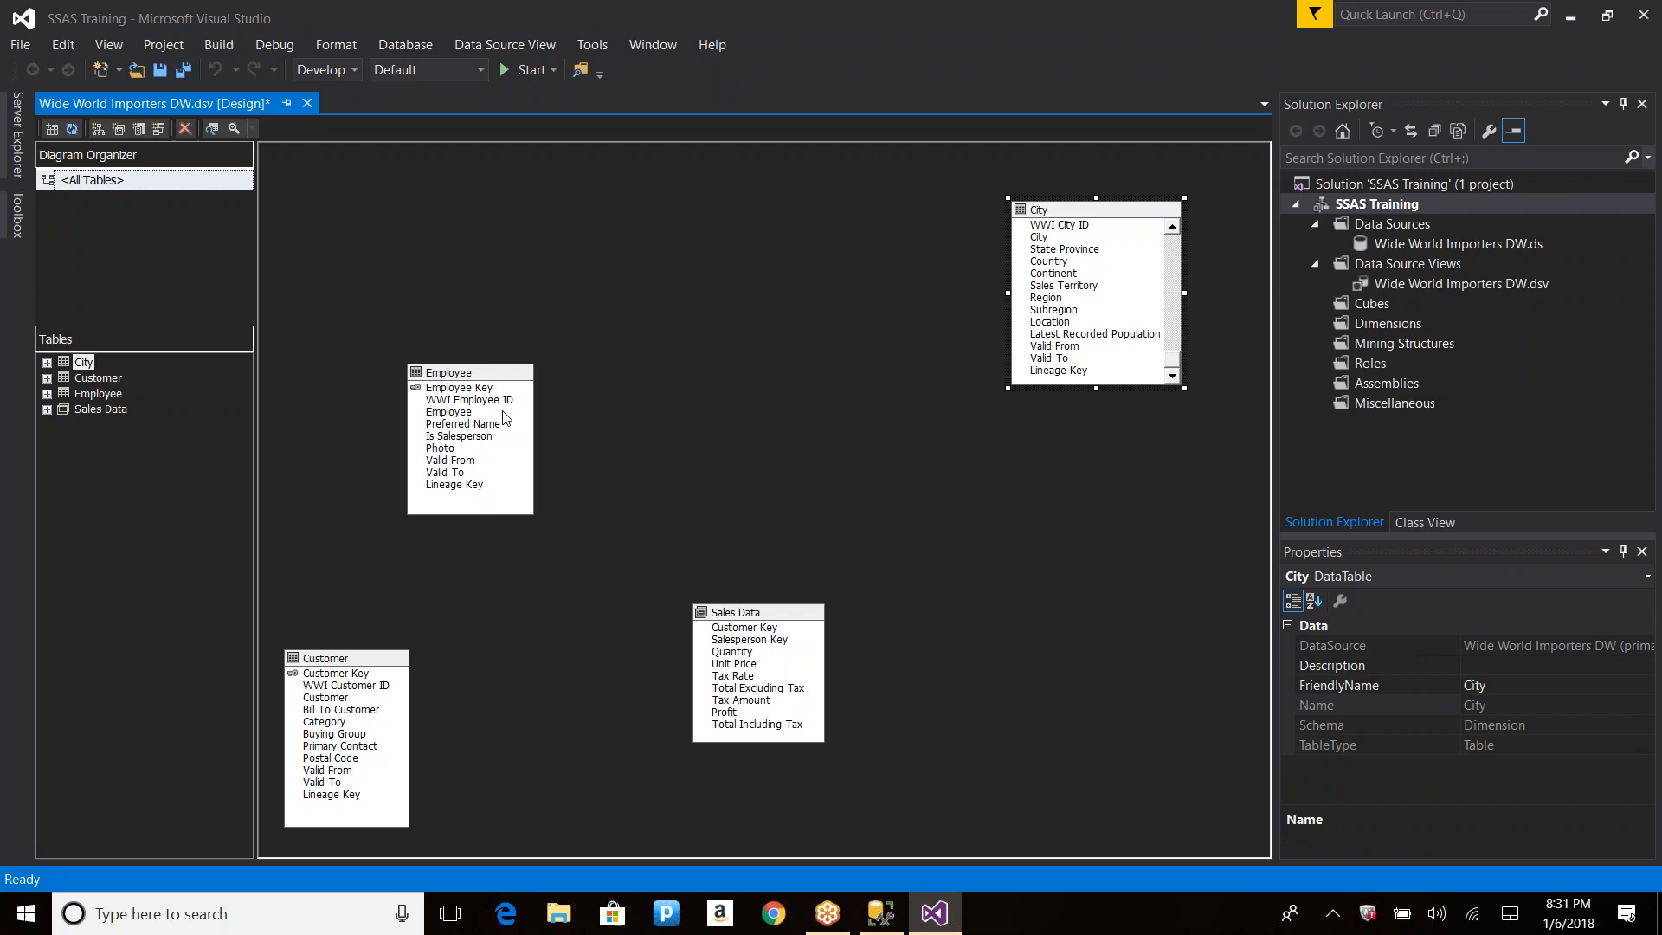
left_click_drag(485, 381, 426, 180)
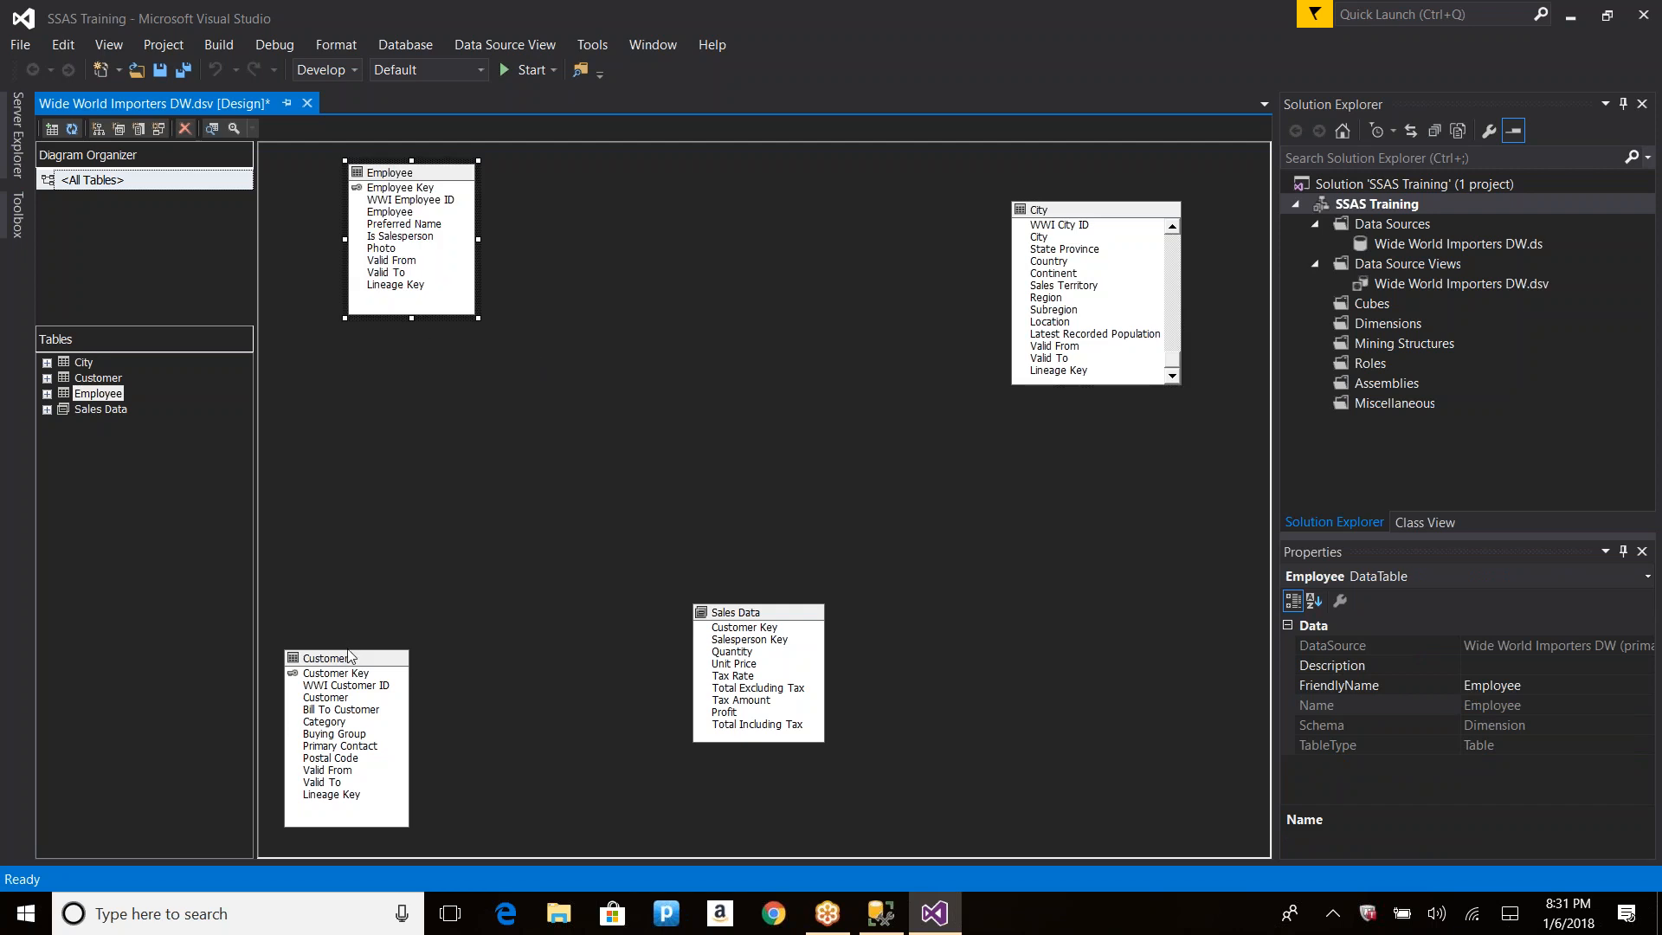
left_click(380, 452)
left_click(370, 659)
left_click_drag(370, 660, 485, 522)
left_click_drag(750, 634, 1028, 538)
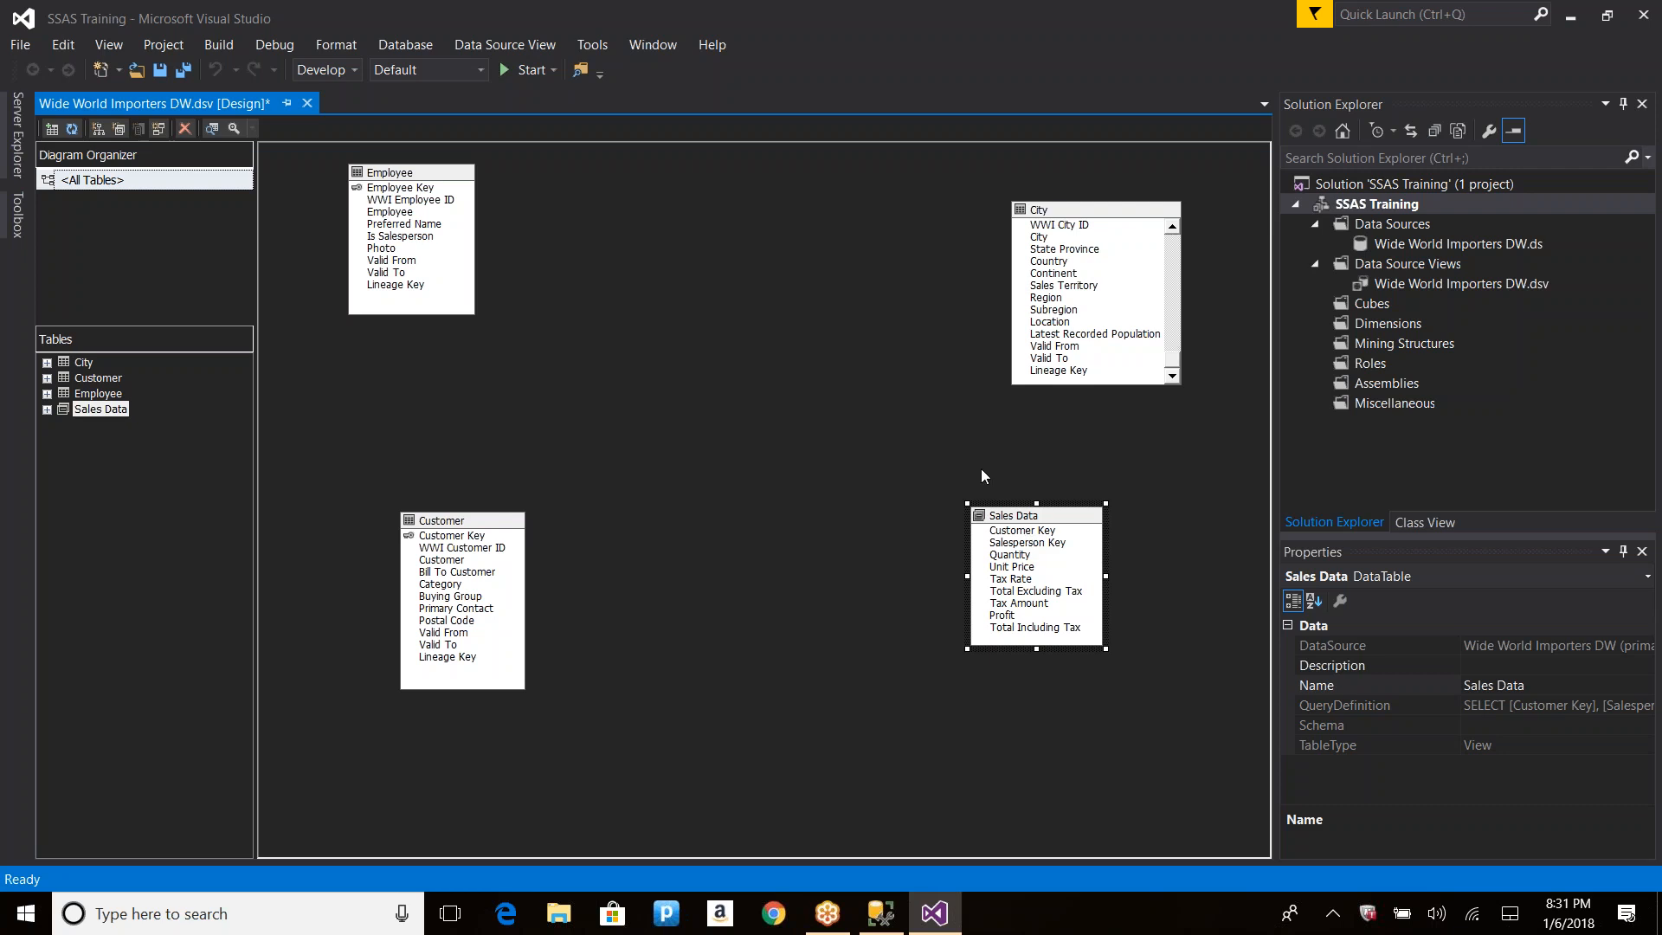
Step: Create a relationship from the Customer Key column of Sales Data to the Customer Key column of the Customer table
right_click(783, 303)
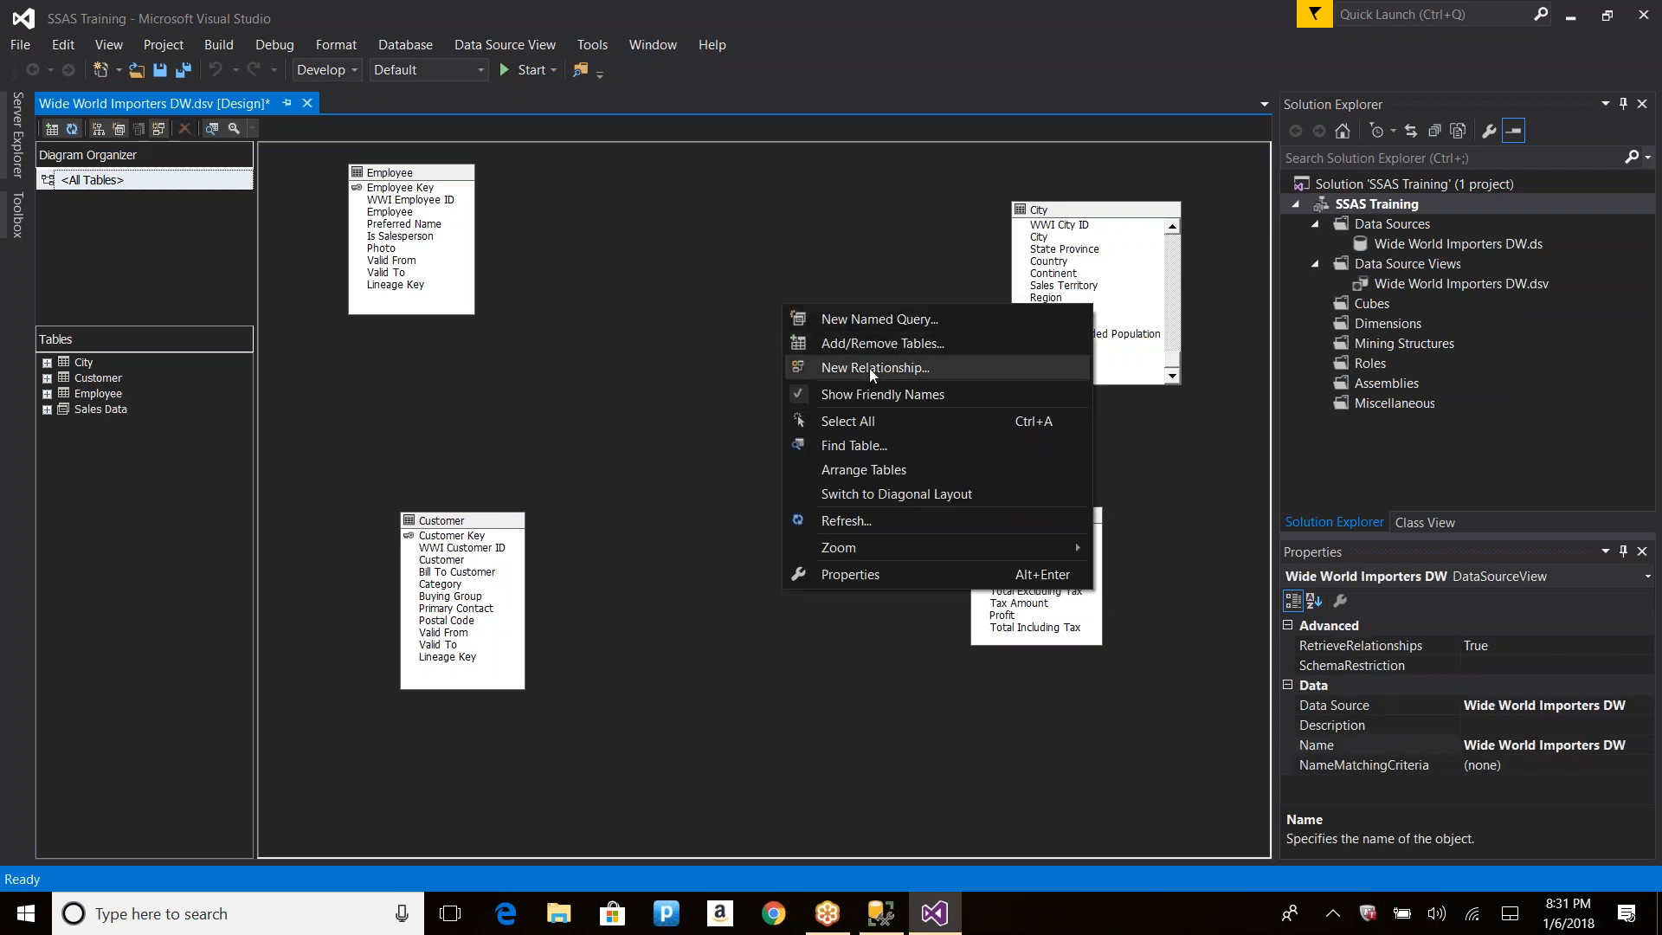
left_click(869, 367)
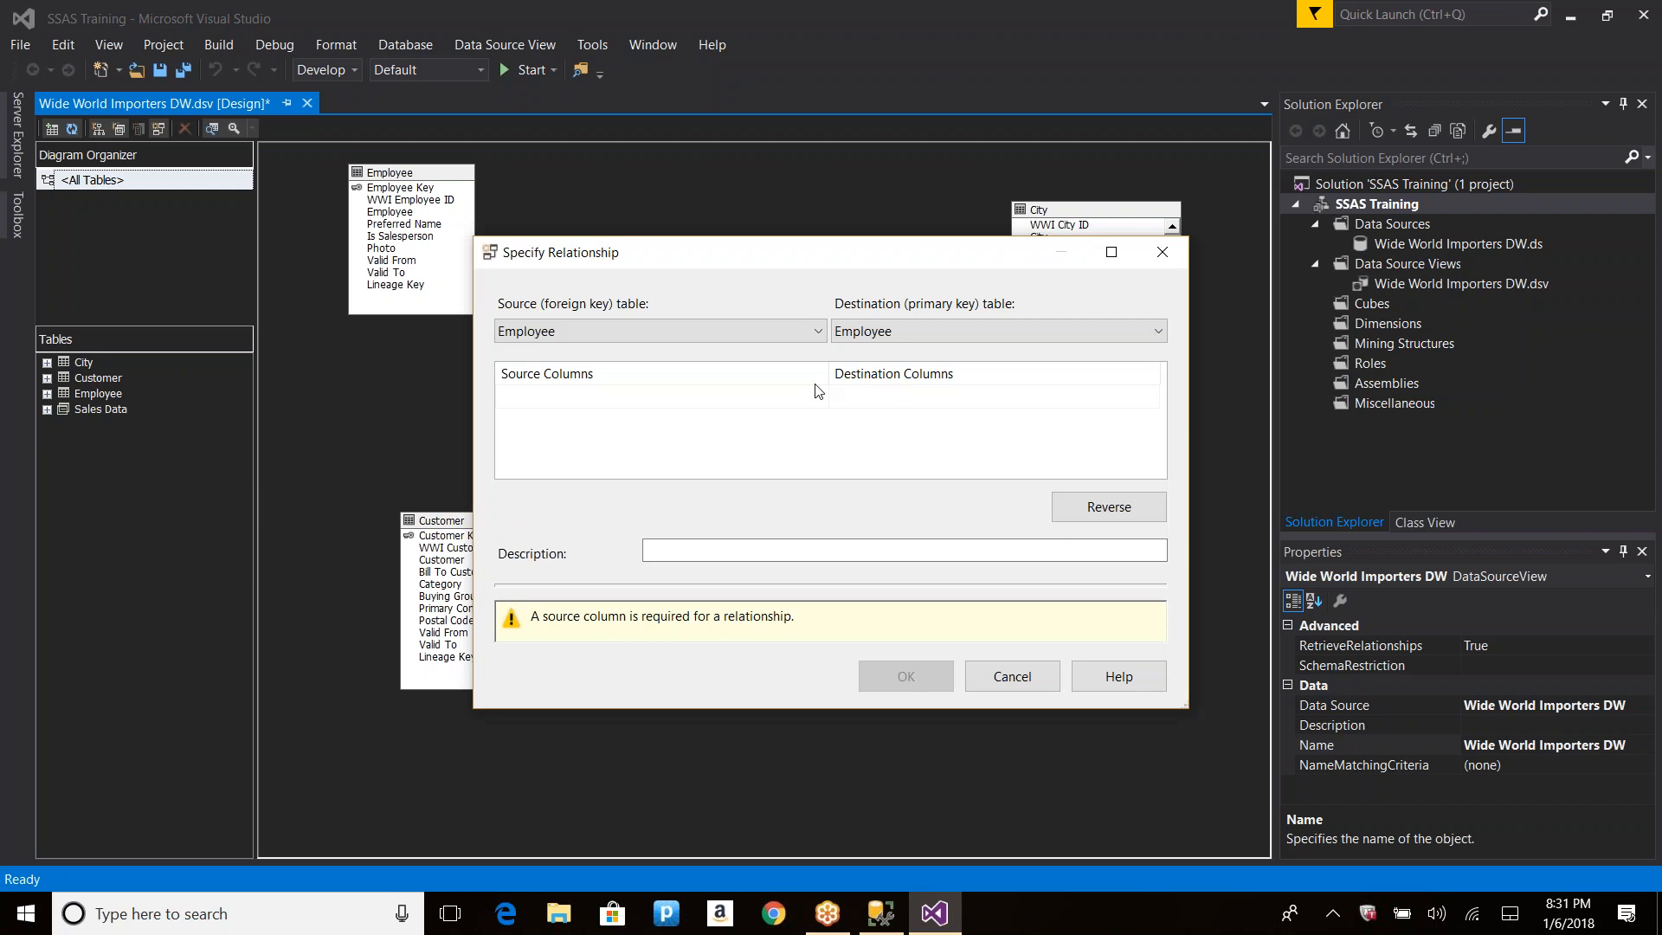
left_click_drag(911, 258, 847, 215)
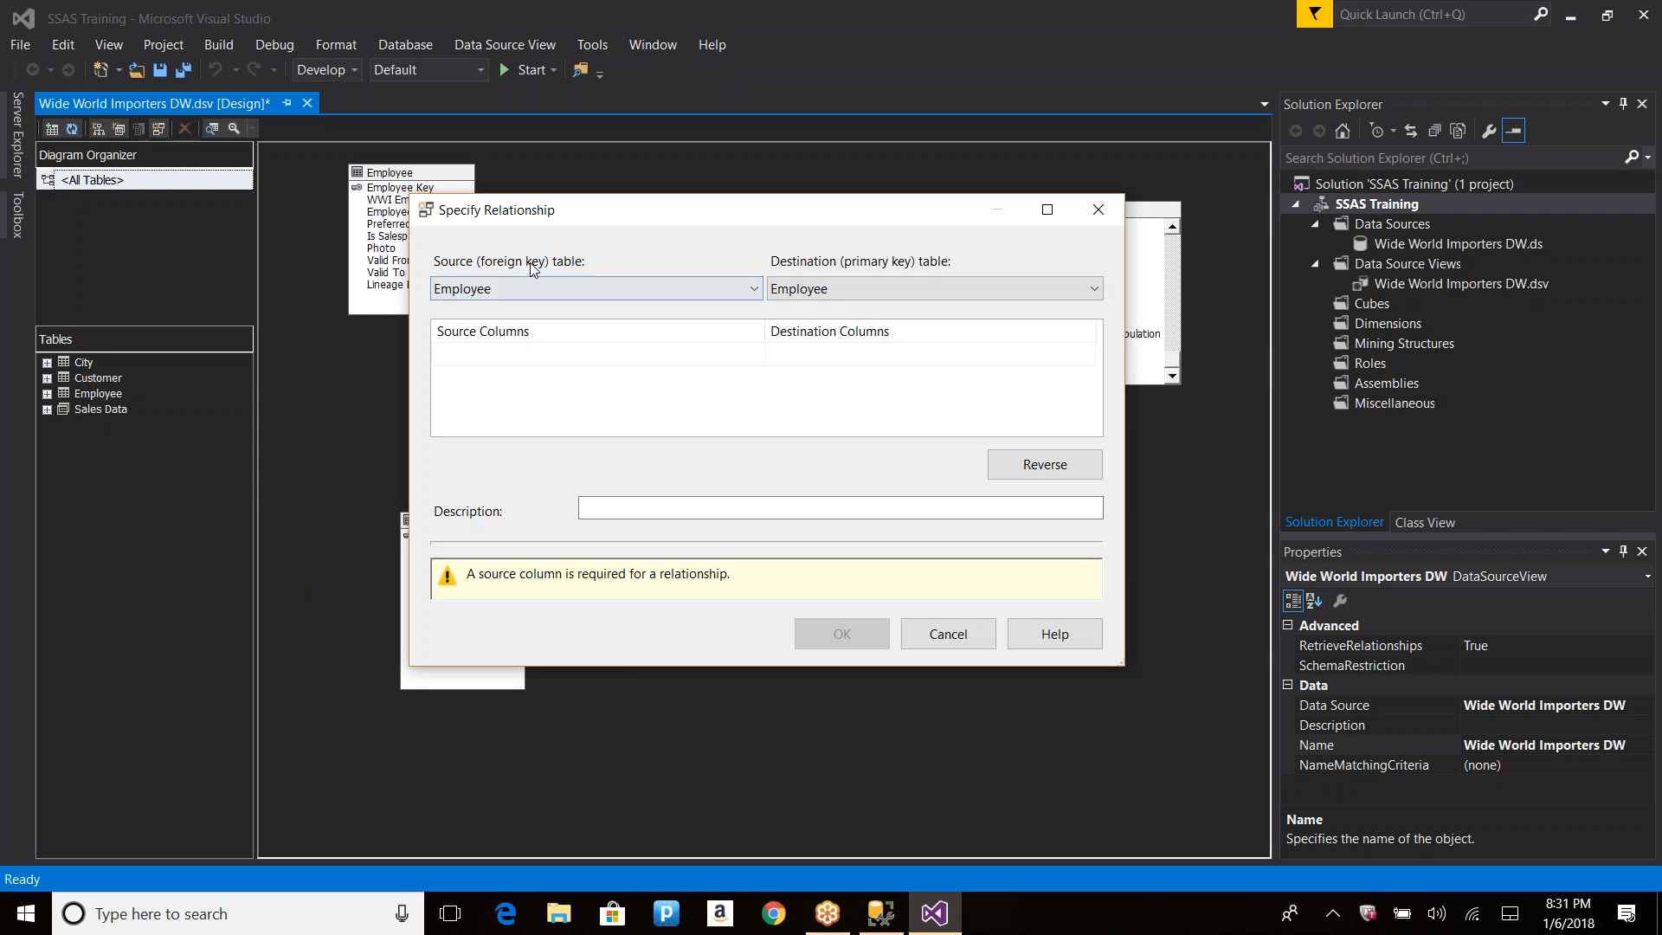
left_click(627, 286)
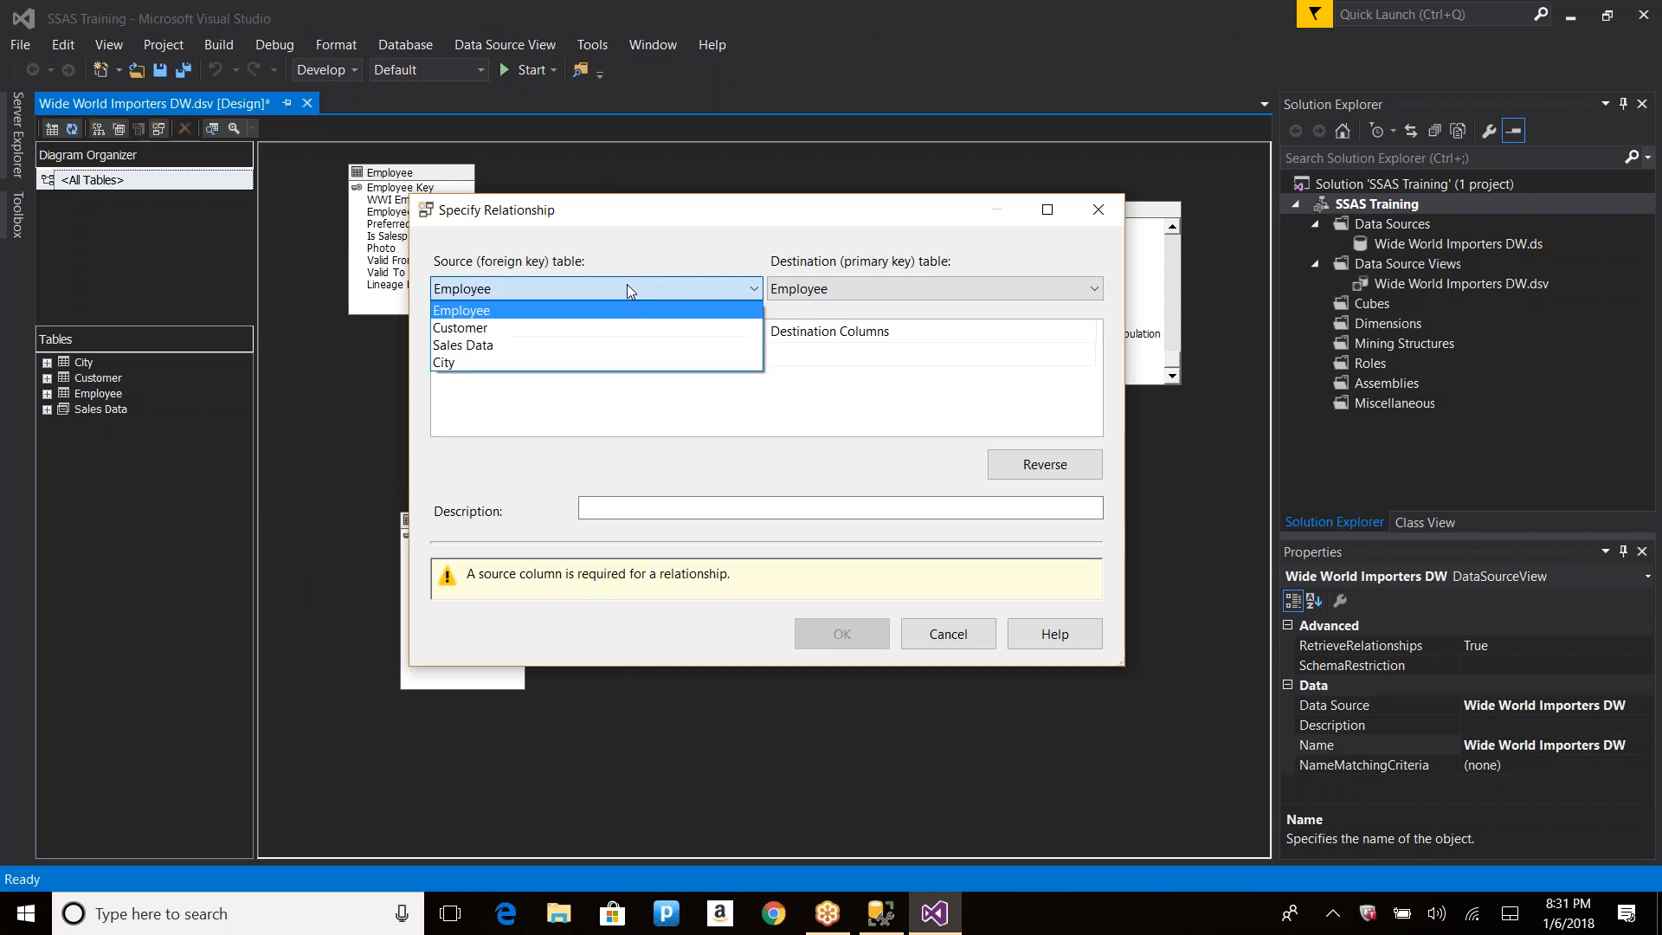
left_click(490, 345)
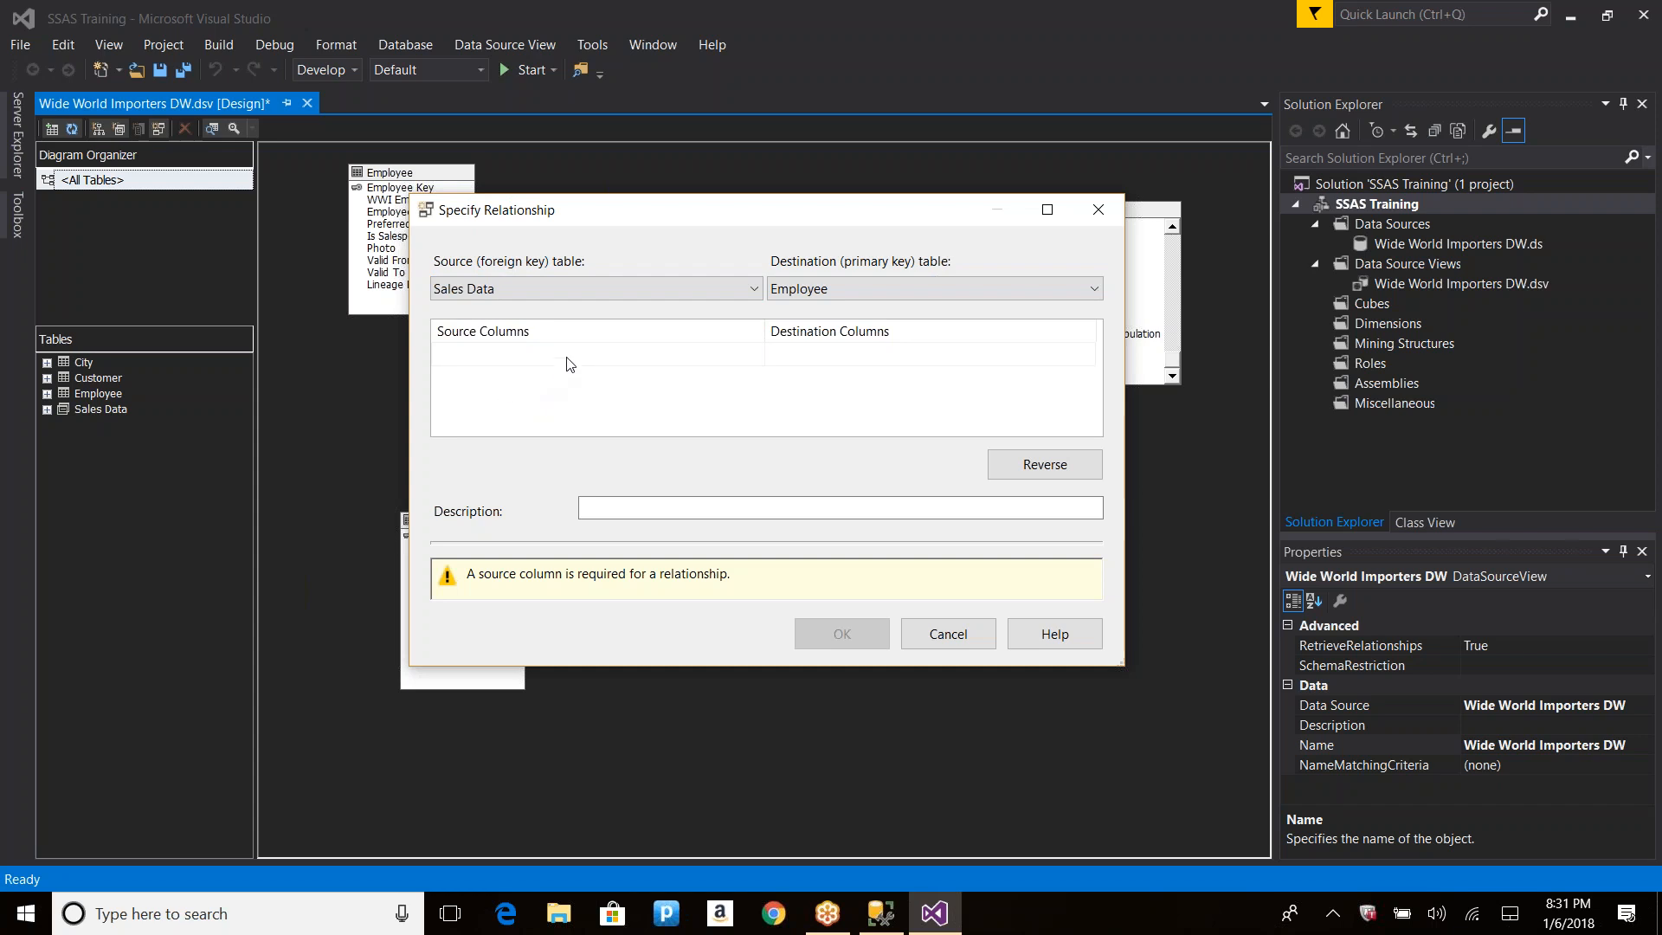
left_click(587, 343)
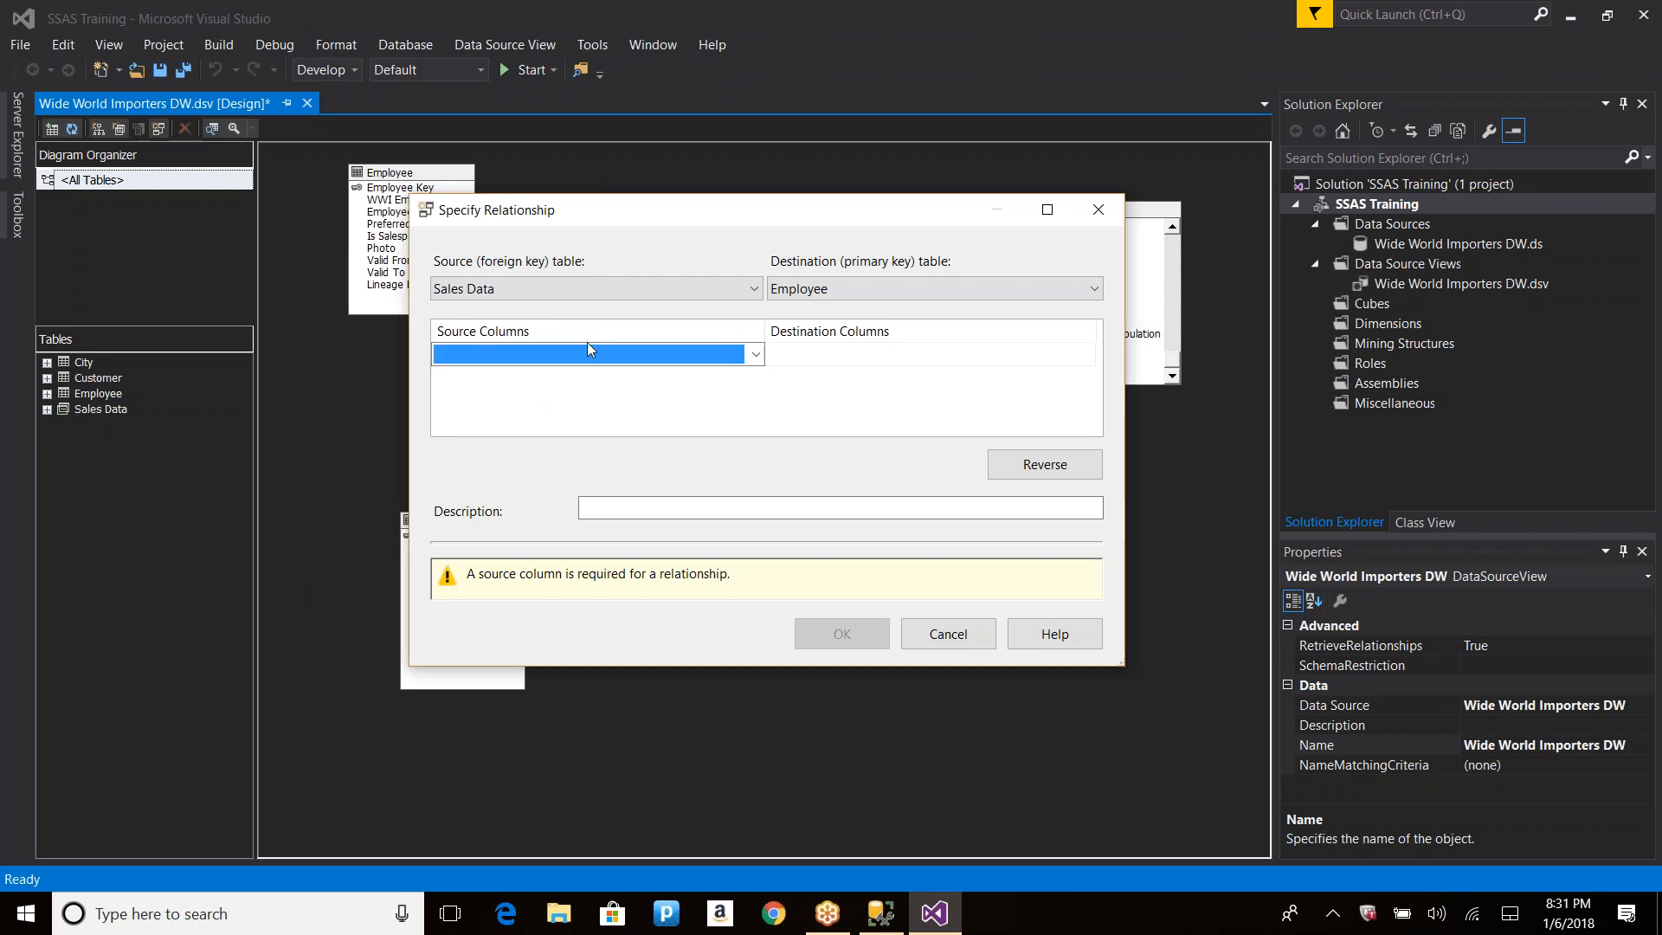
left_click(588, 350)
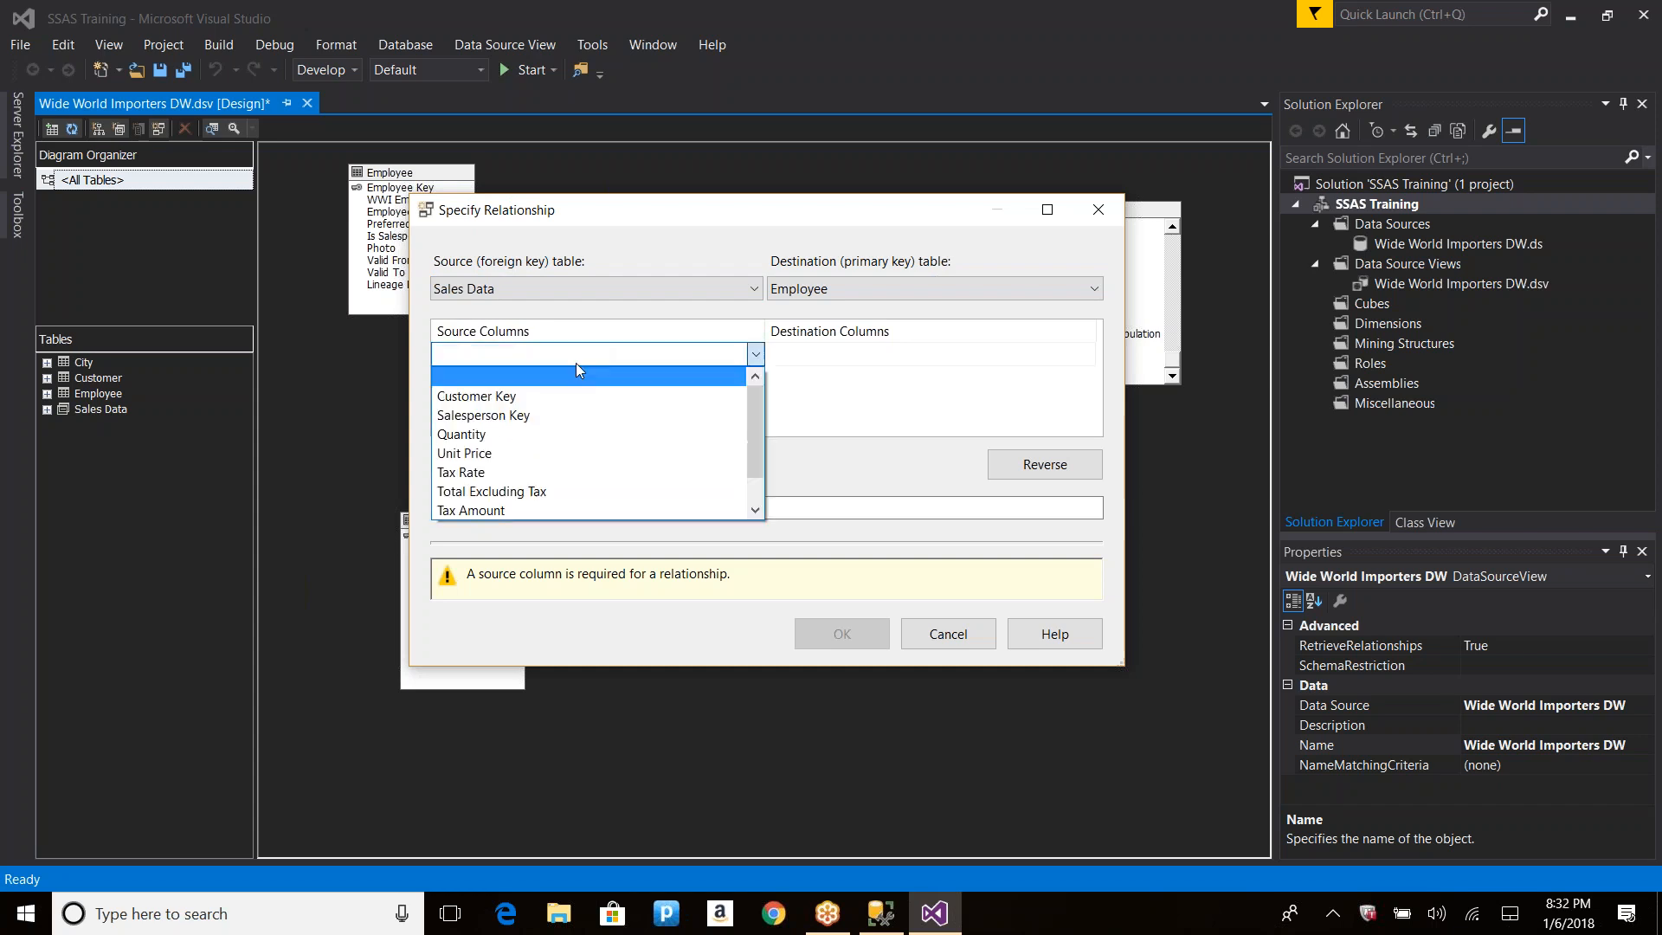
left_click(526, 400)
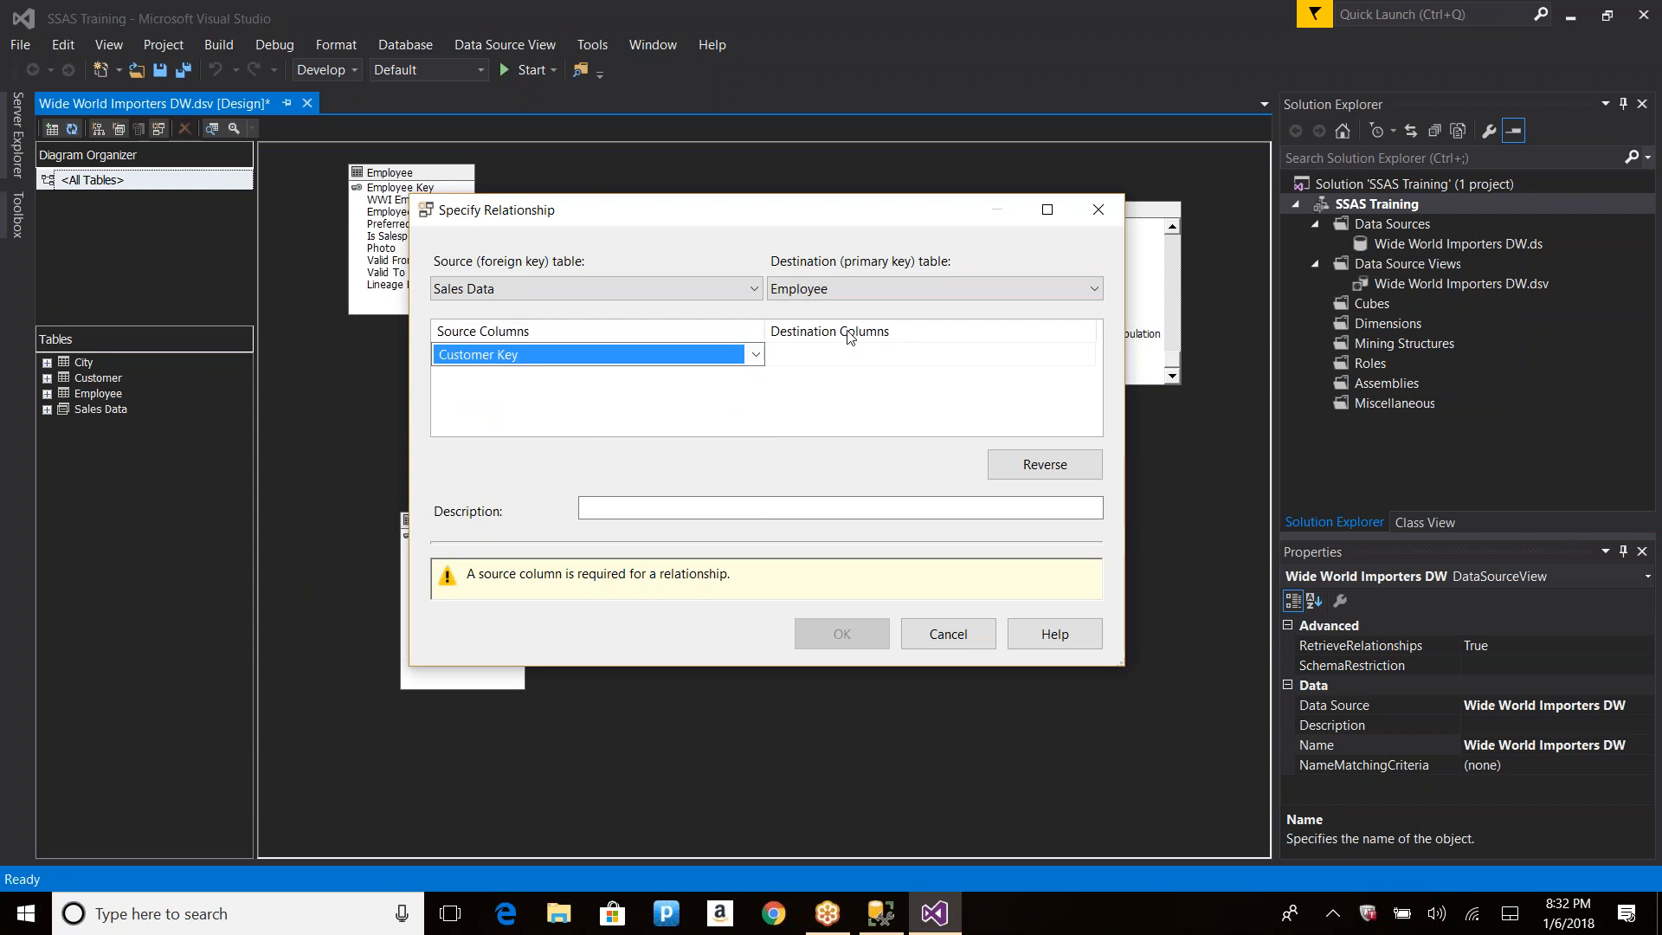
left_click(876, 293)
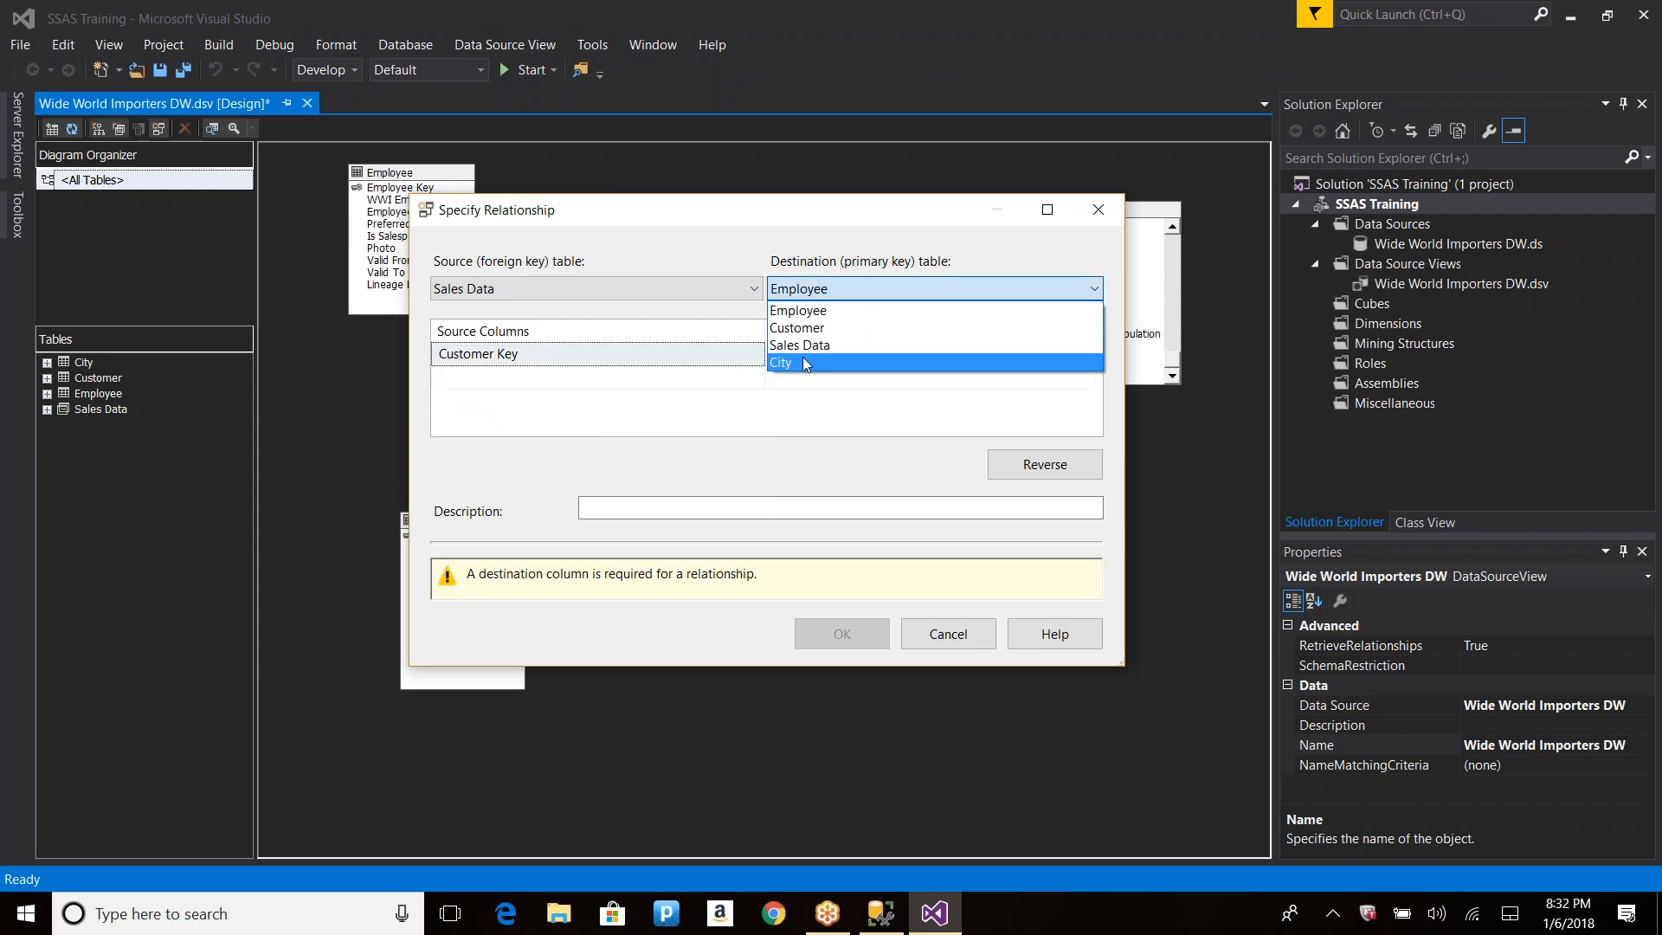
left_click(803, 328)
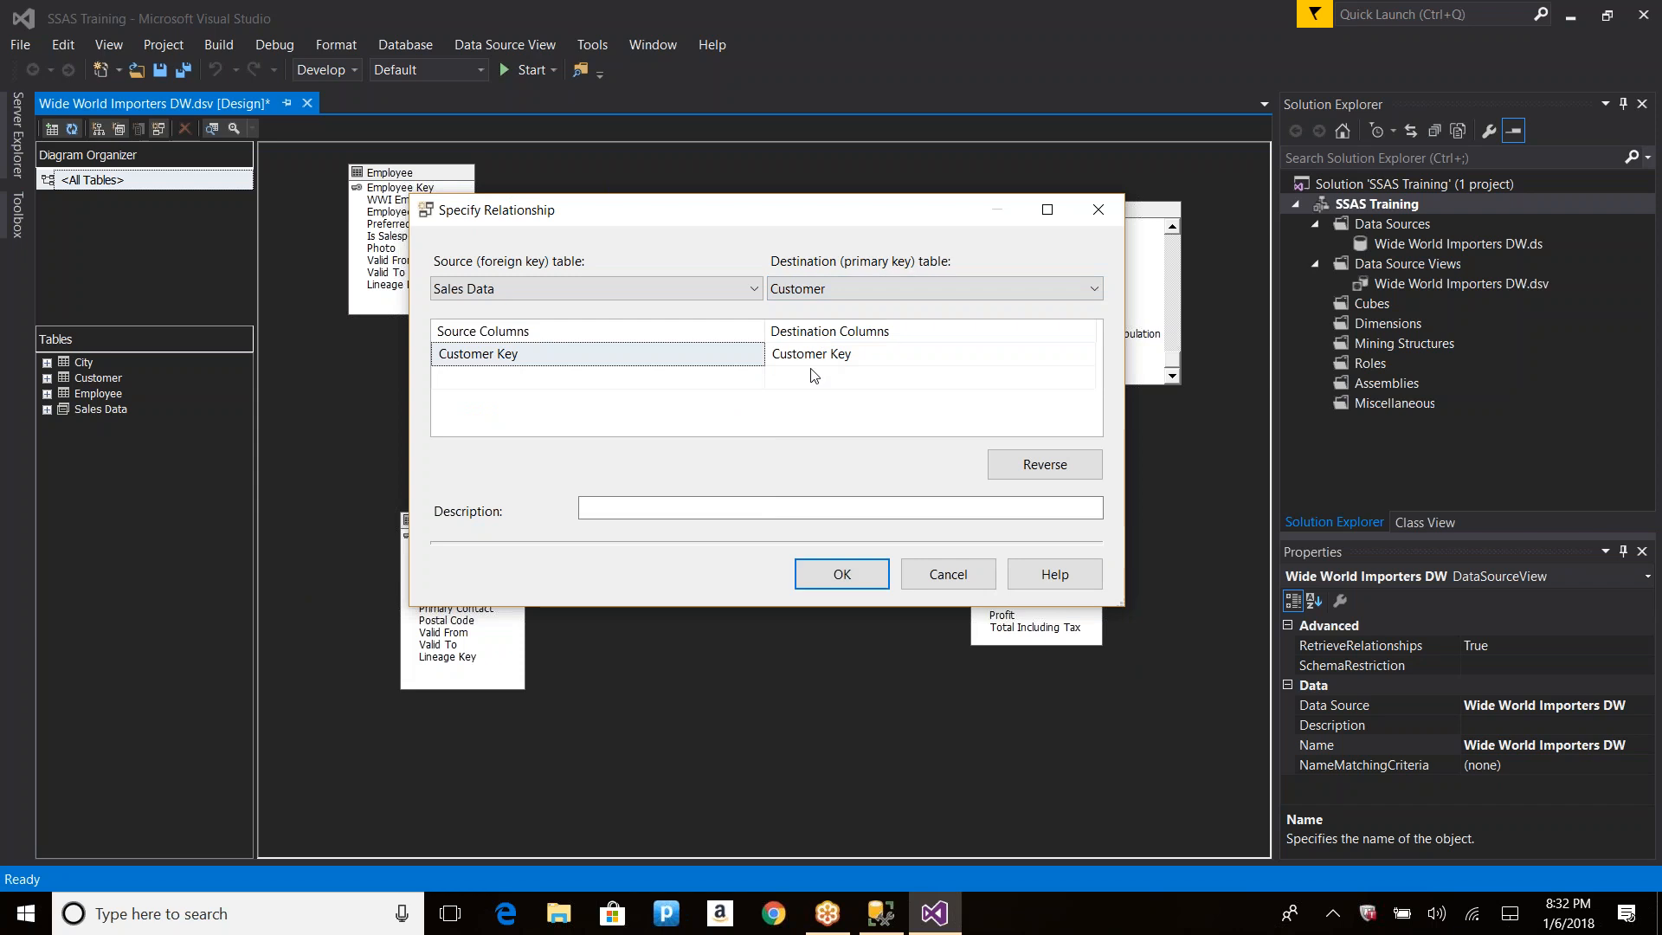
left_click(842, 575)
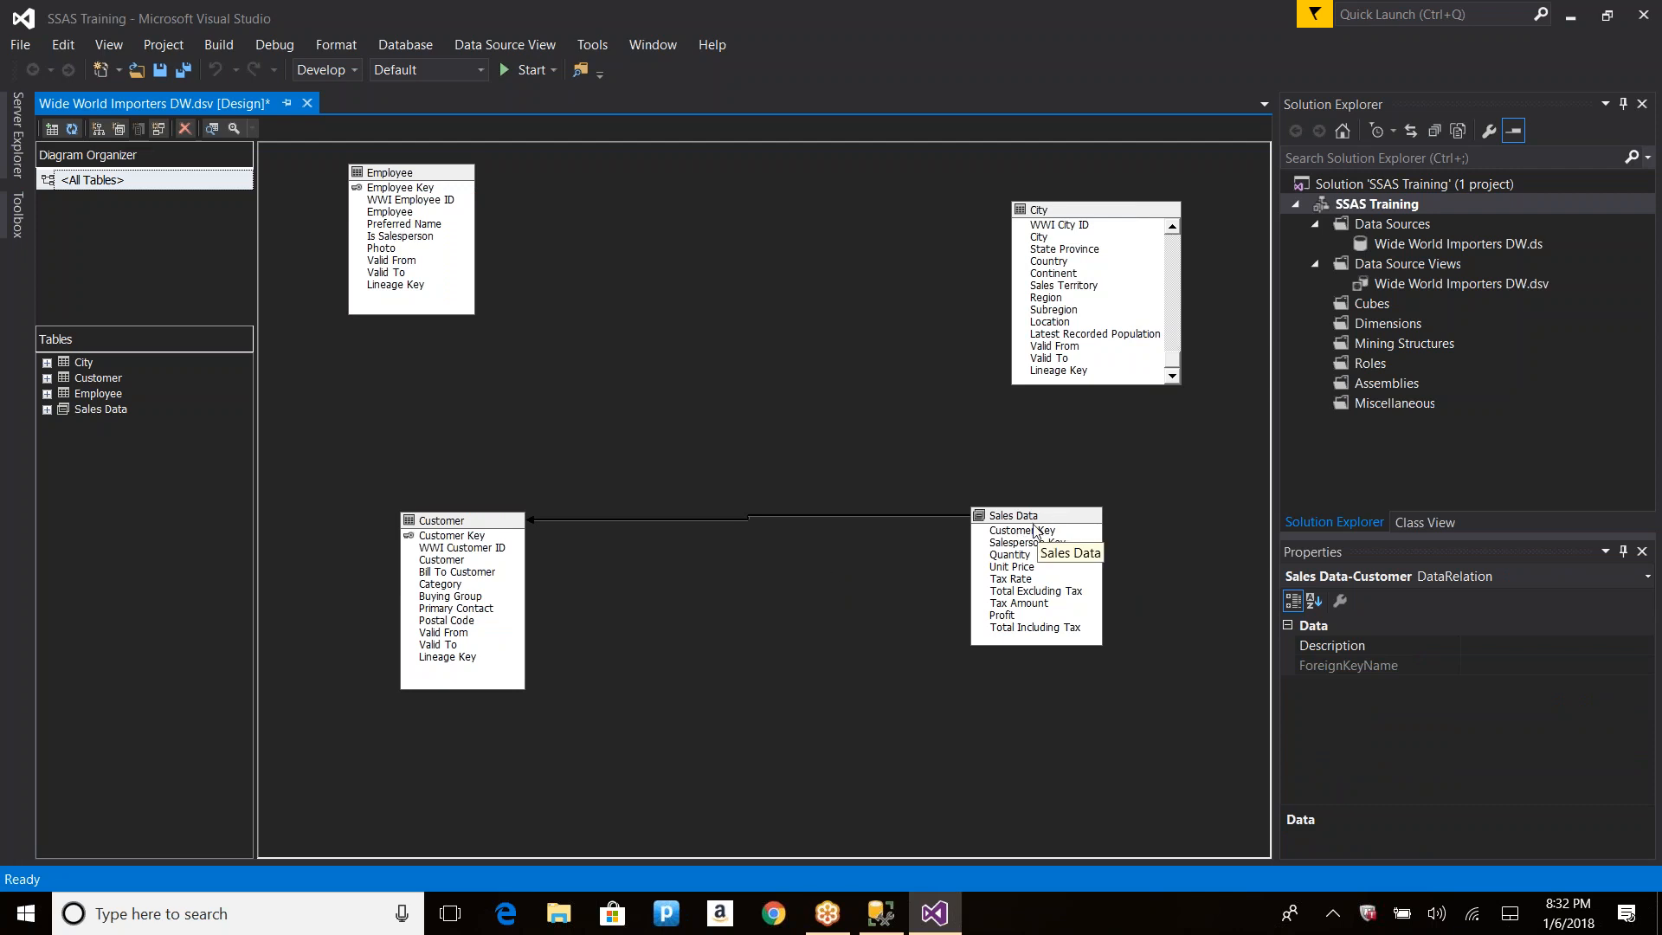
Step: Move the Sales Data table closer to Customer, place City above it, and look over the Employee, City and Sales Data tables
left_click_drag(1035, 524, 750, 521)
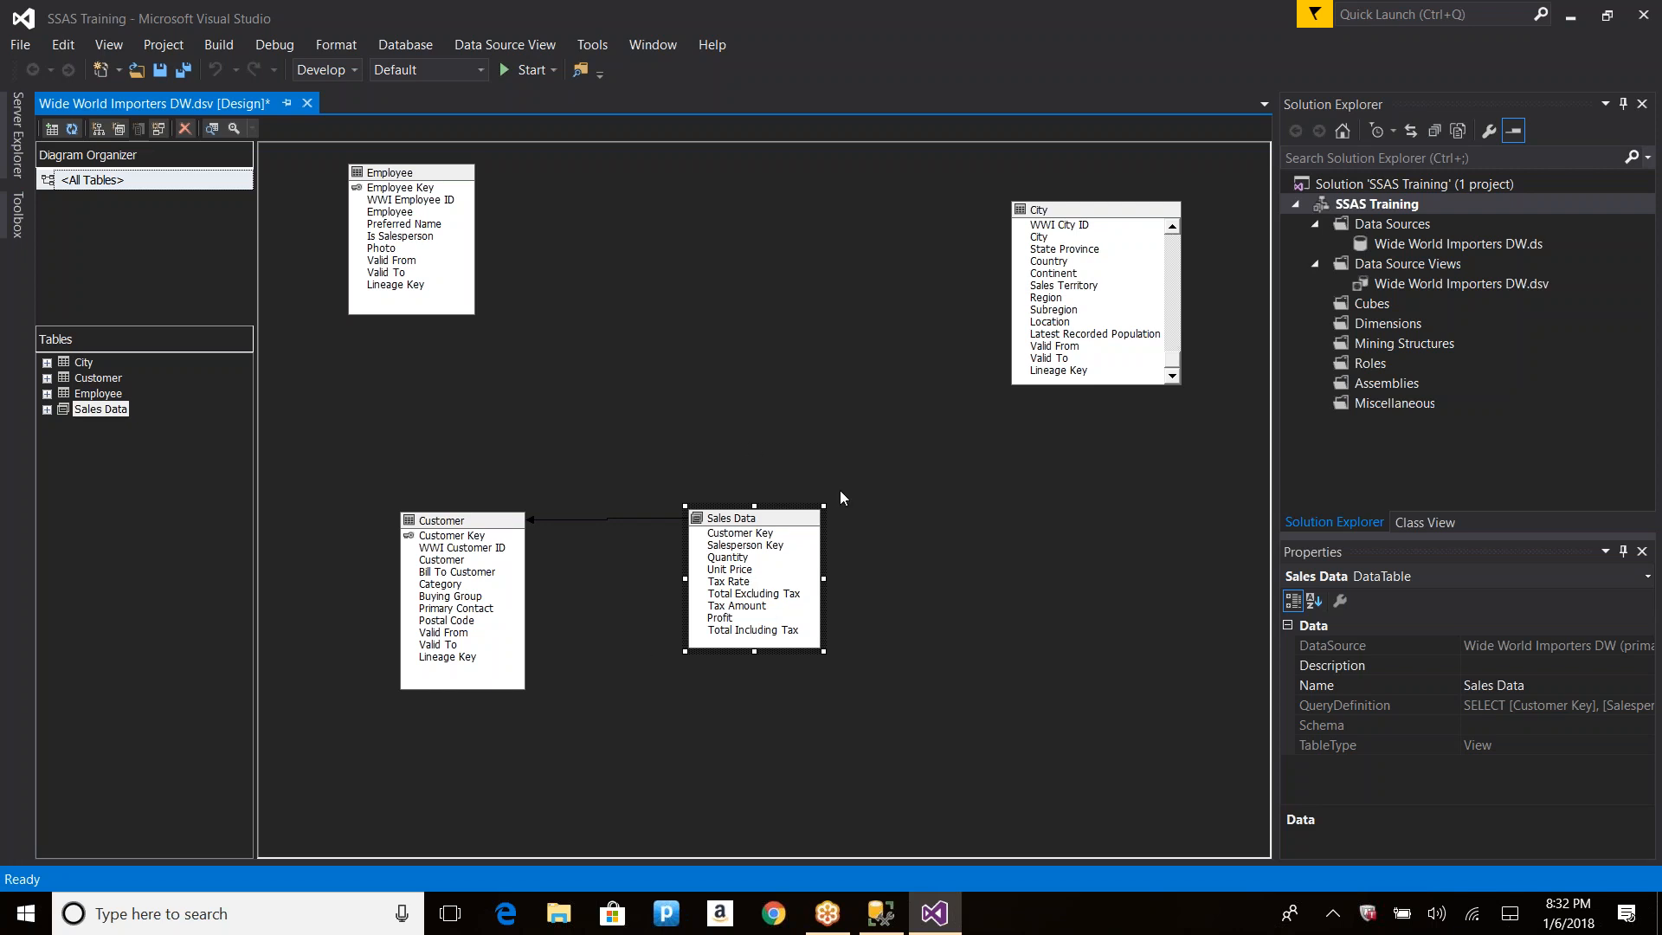
left_click_drag(1107, 203, 821, 194)
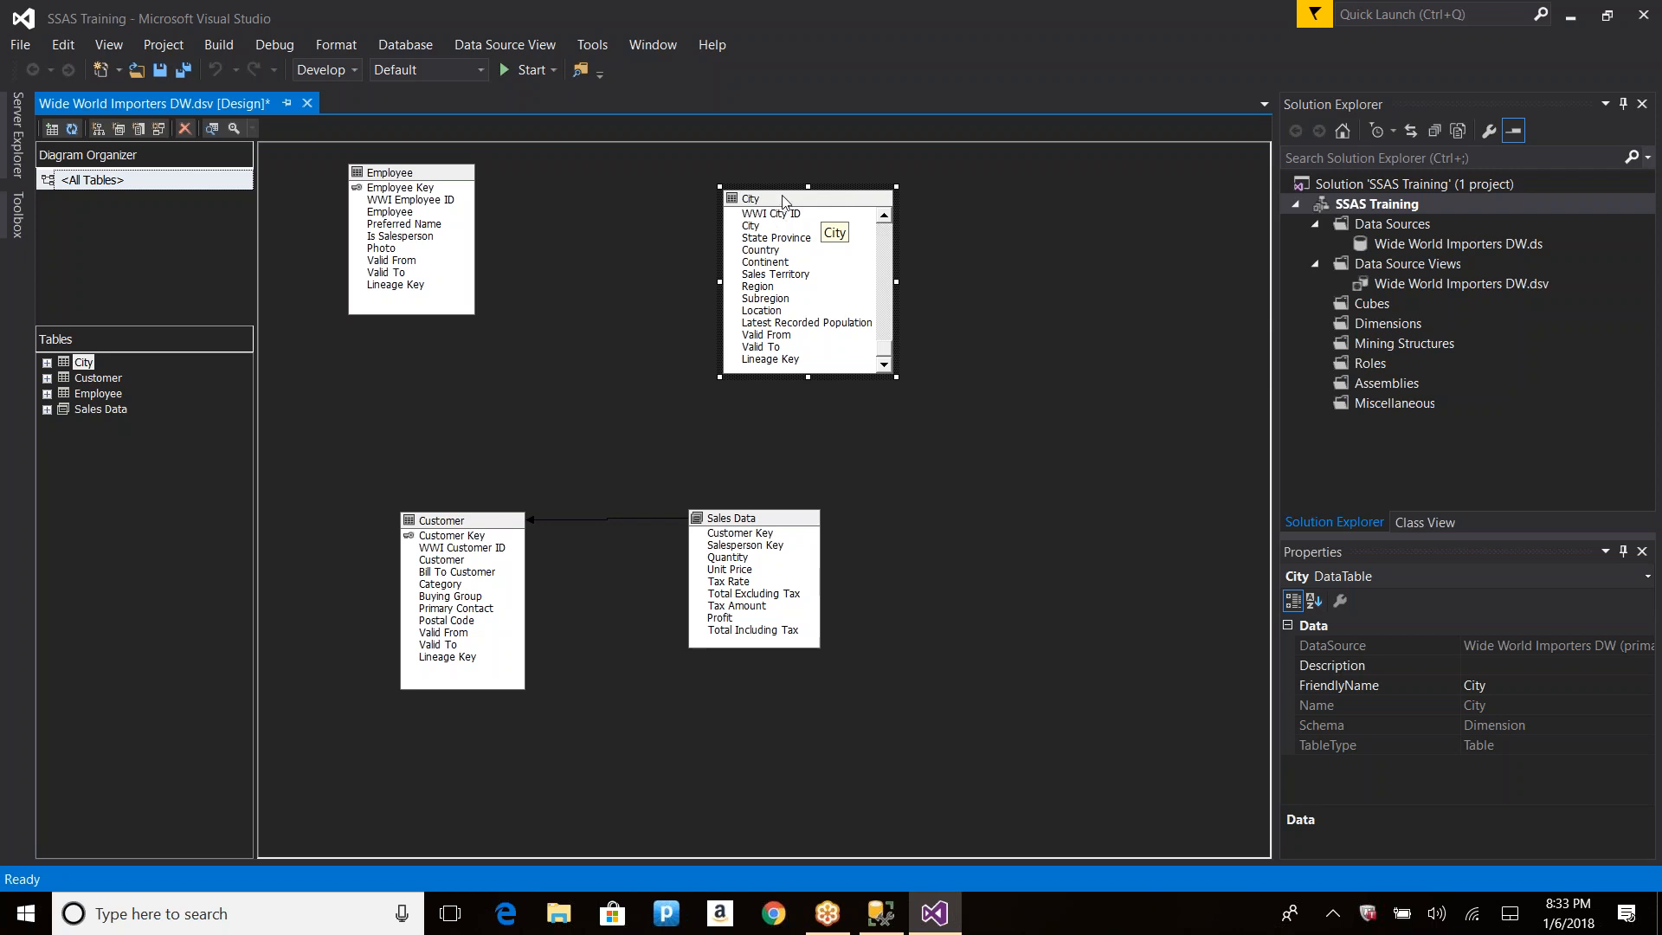
left_click(438, 174)
left_click(711, 522)
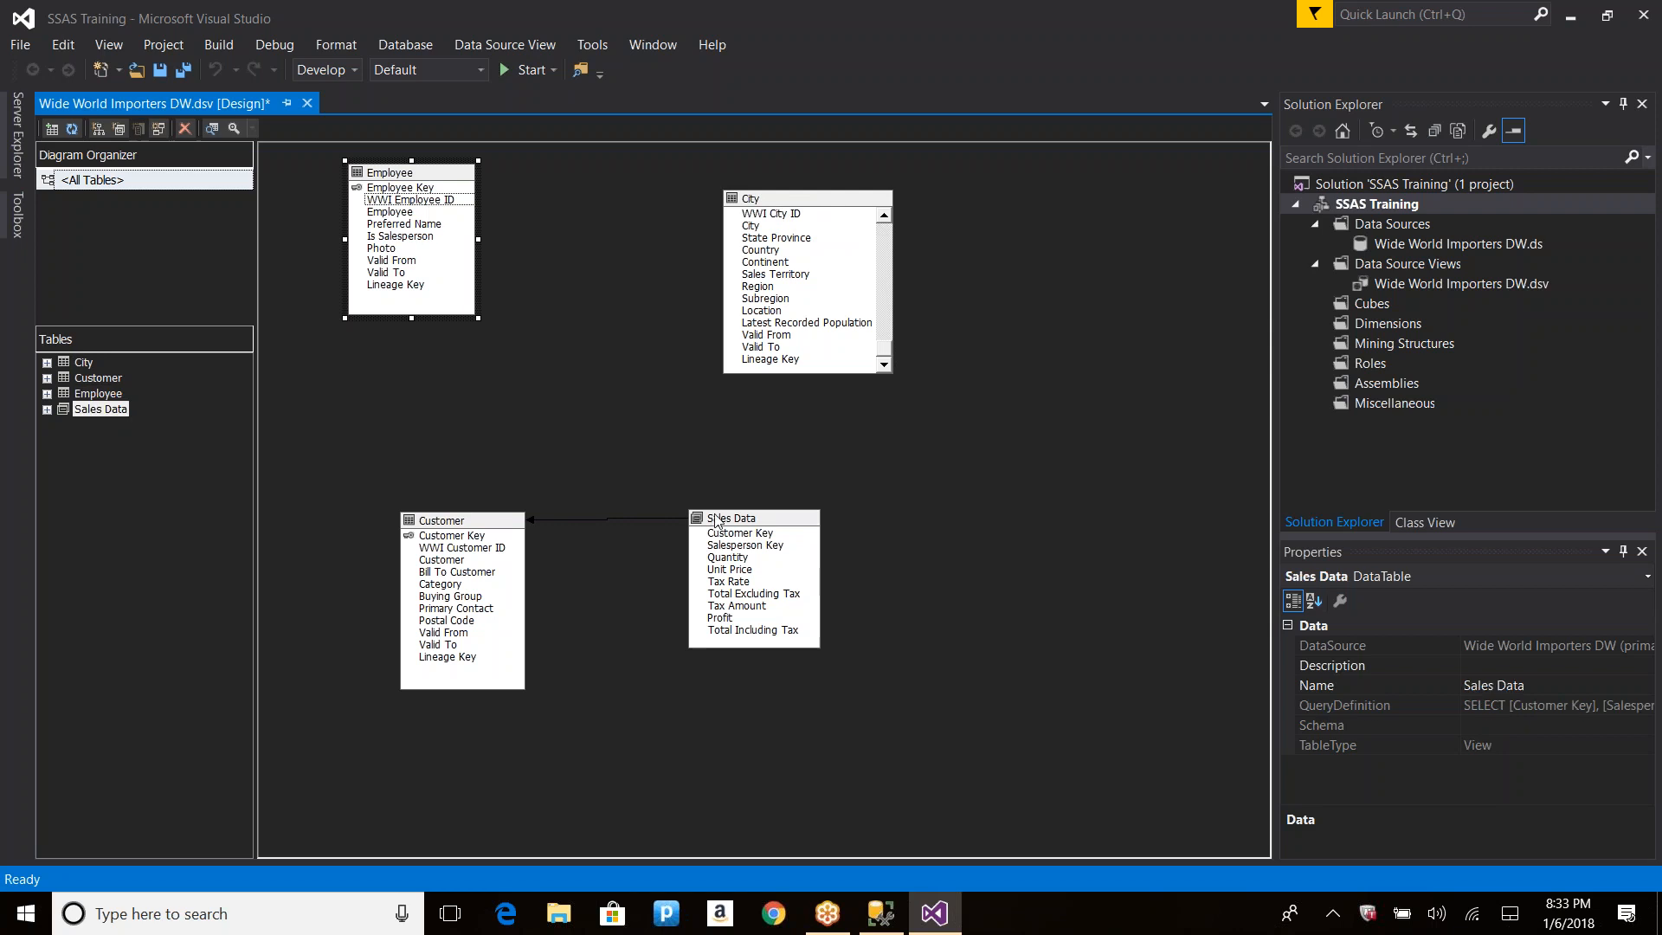
left_click(782, 198)
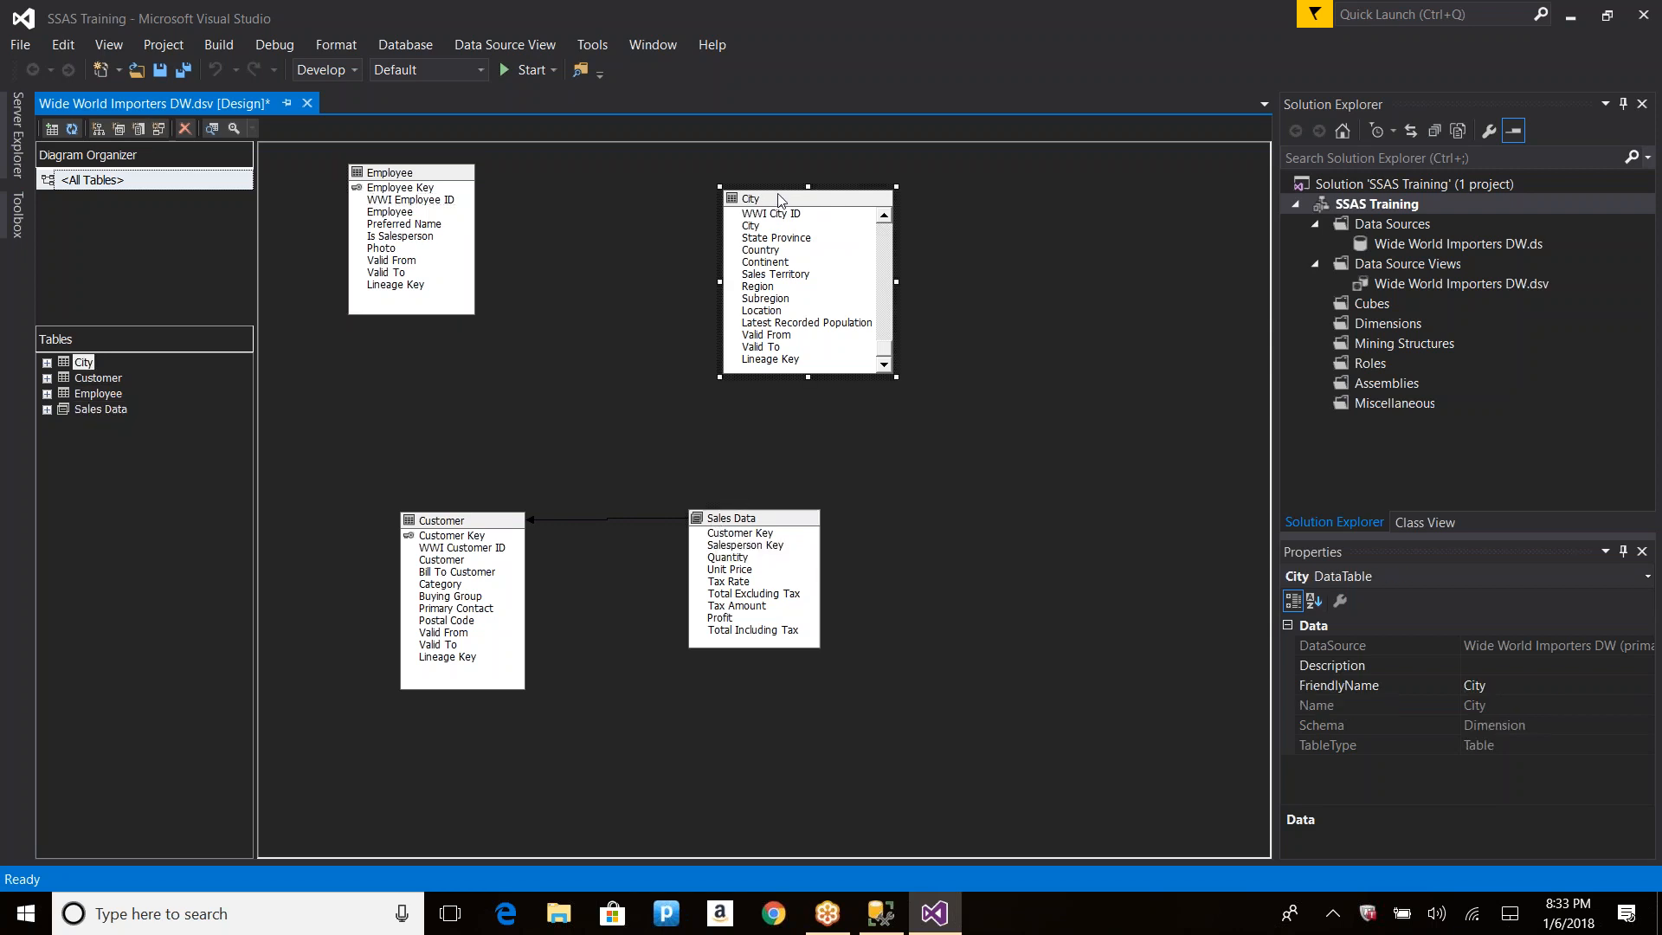
left_click(734, 537)
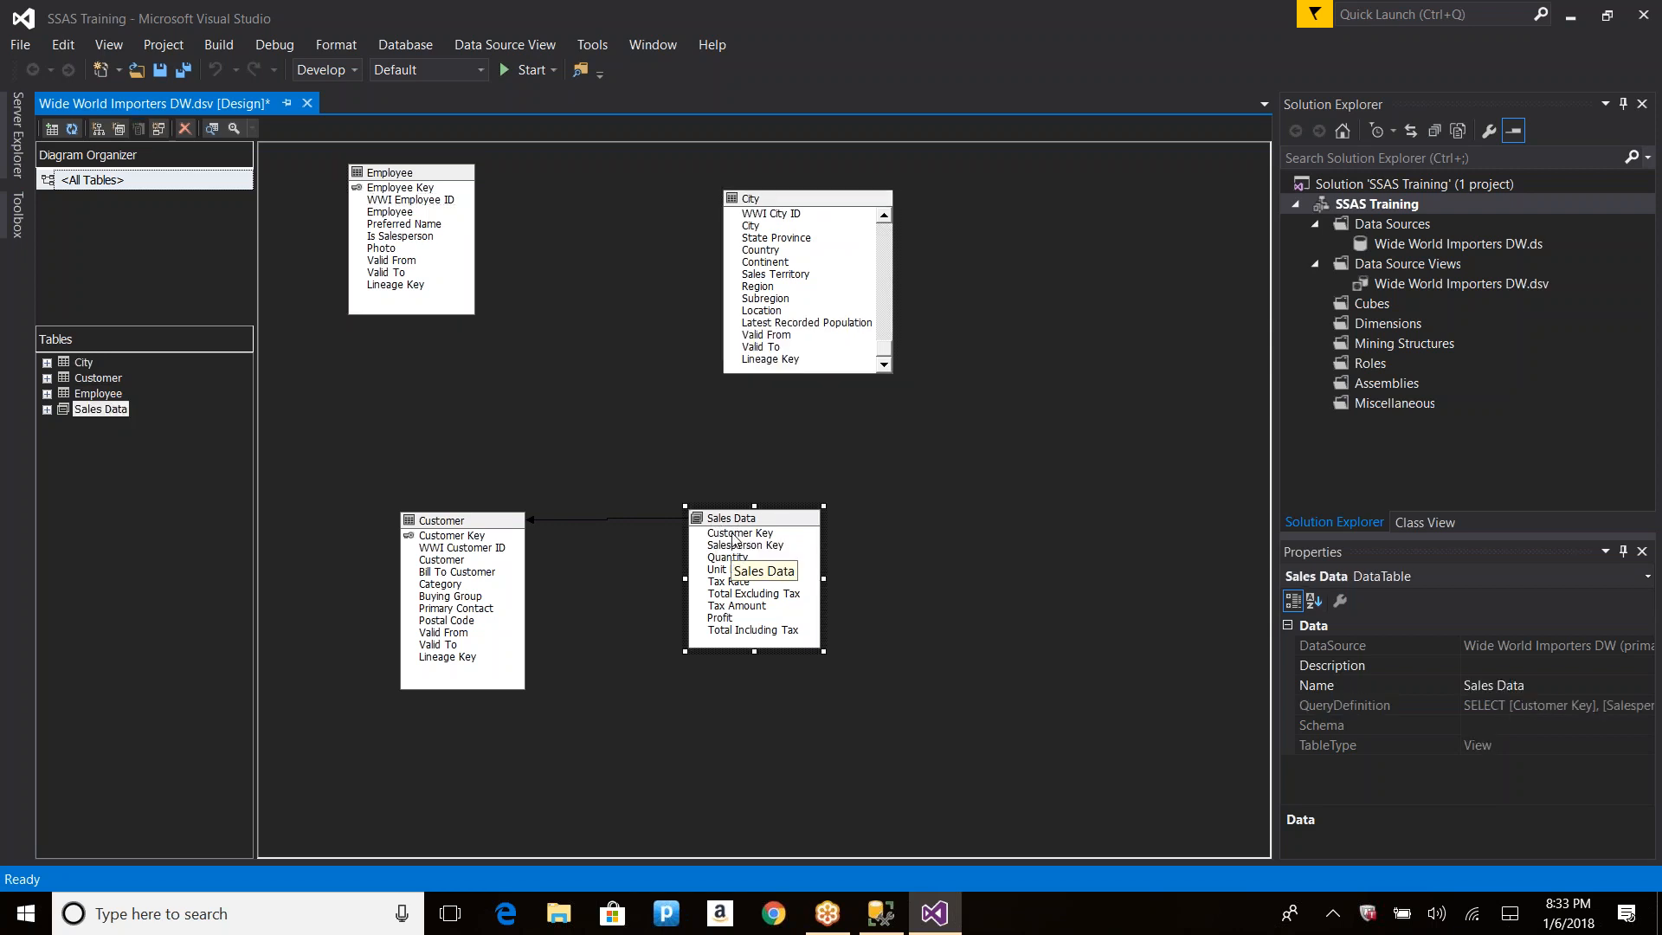
left_click(412, 170)
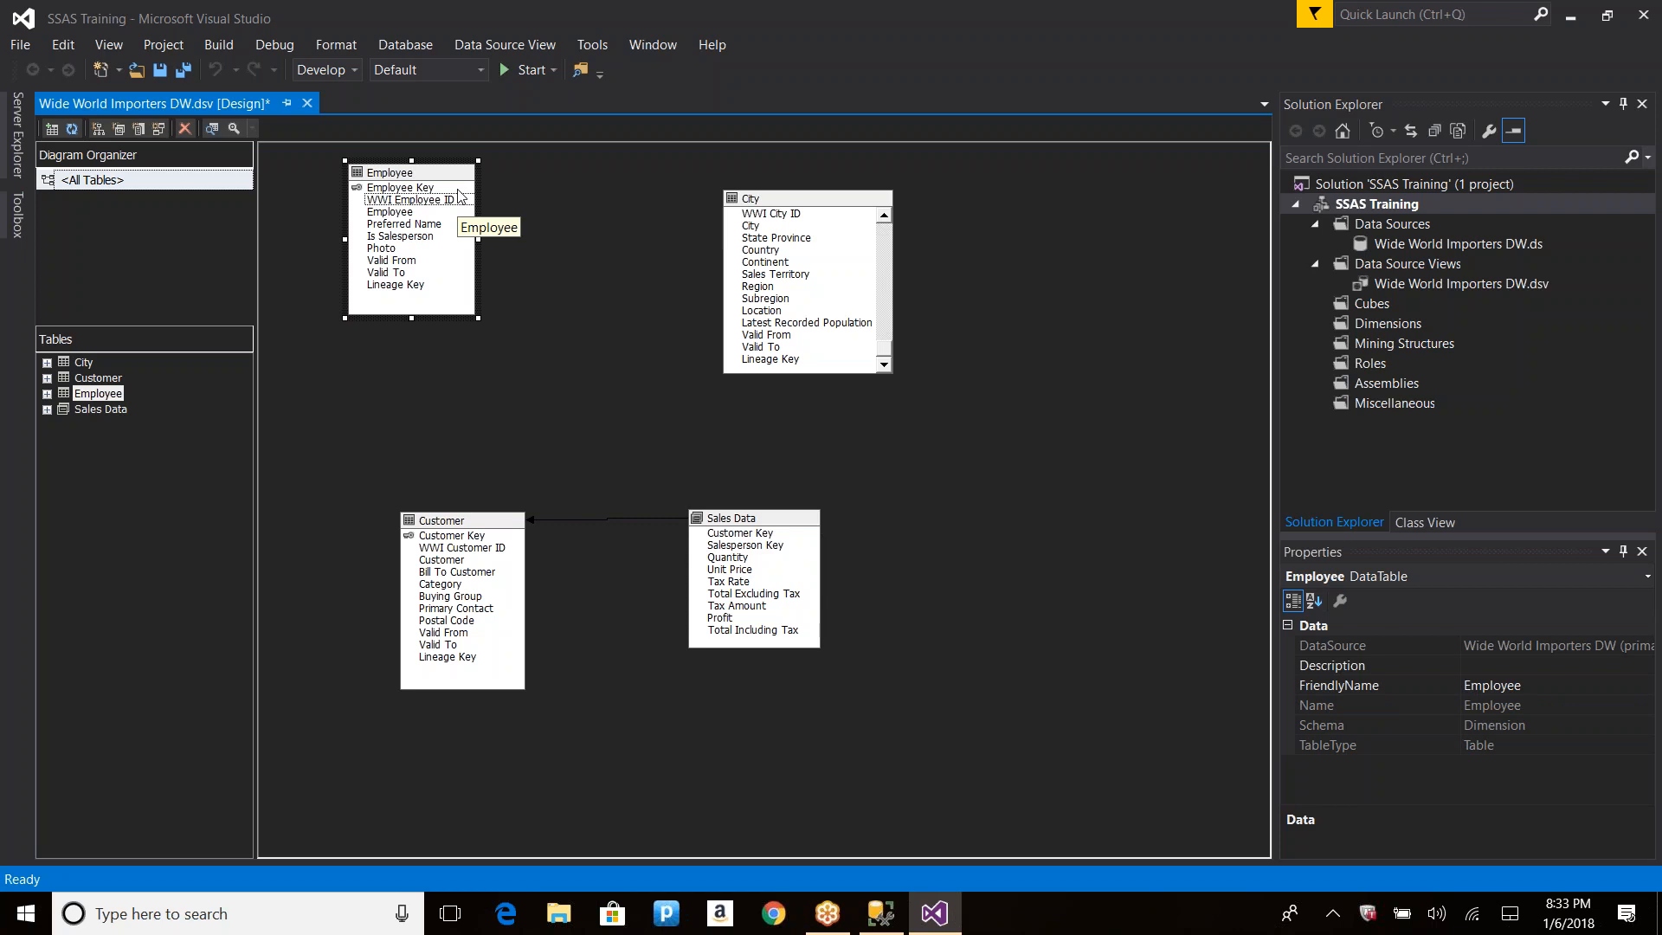
Step: Check the City table's key column and add the City Key column to the Sales Data named query
left_click(768, 239)
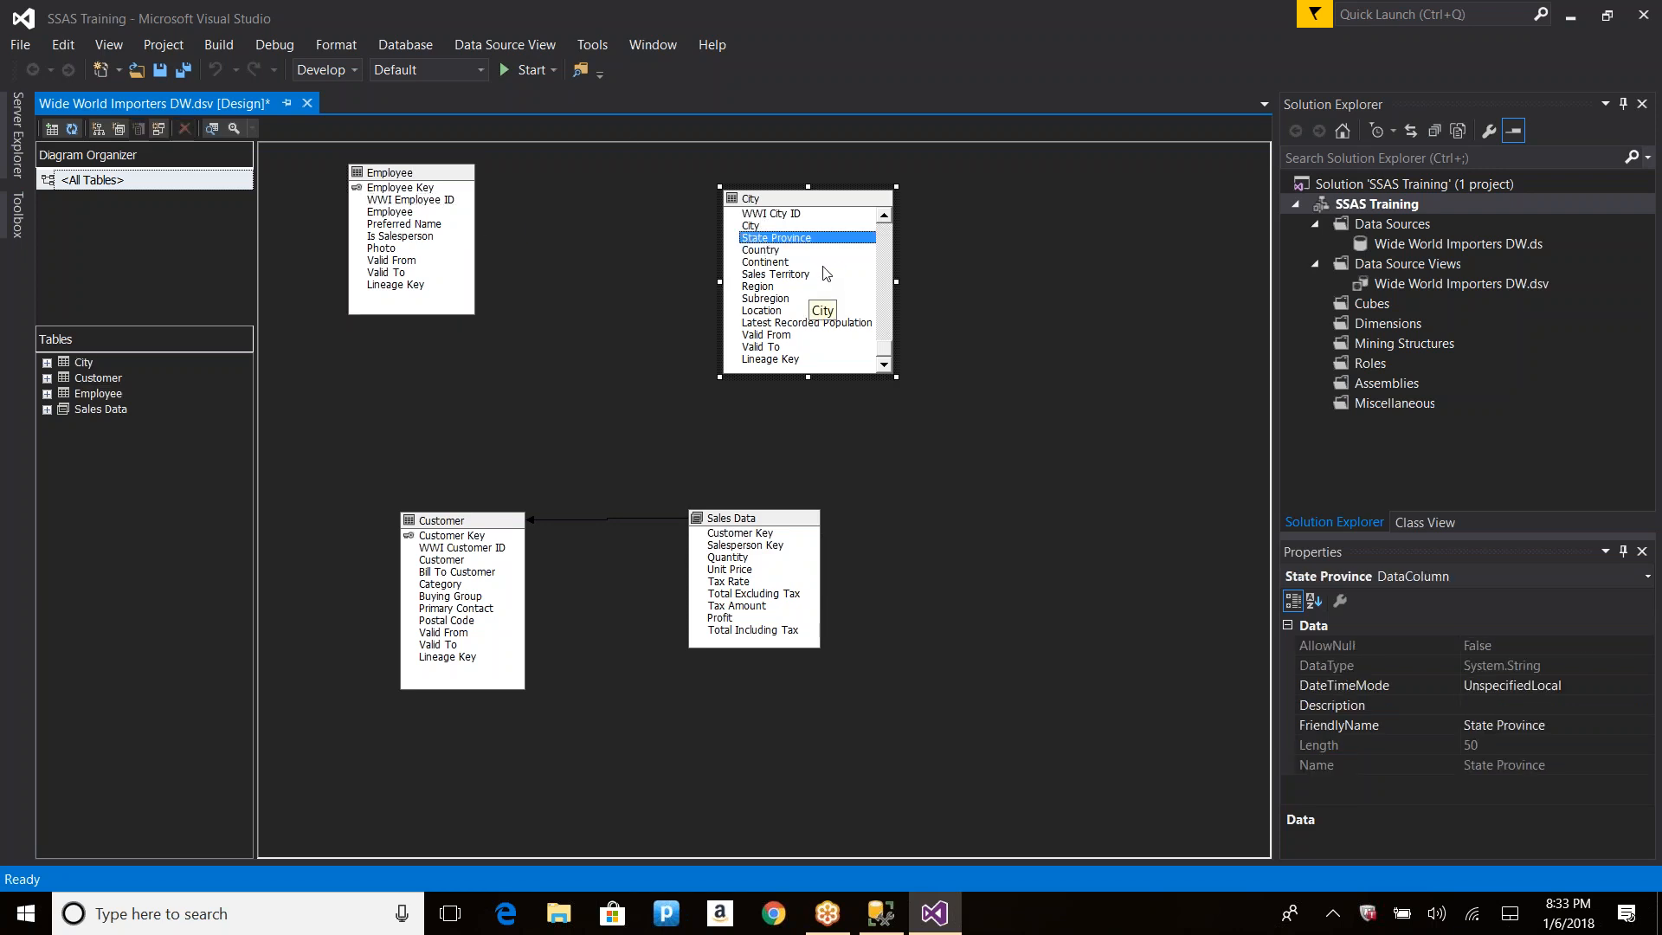
scroll(823, 270, "up", 3)
left_click(884, 379)
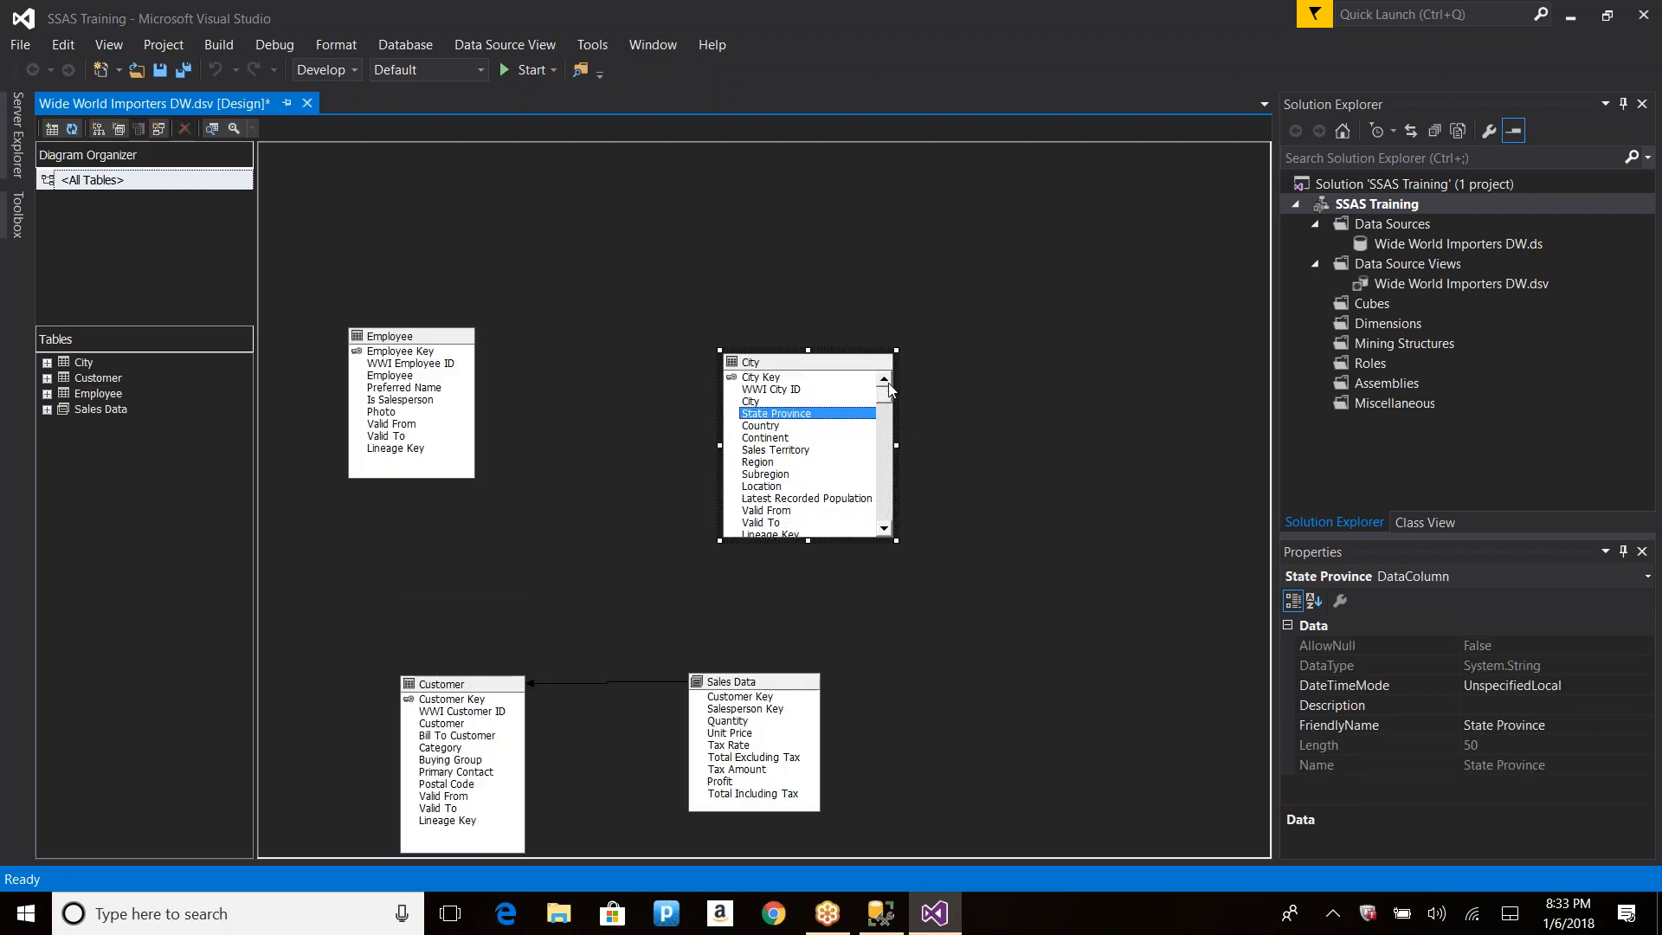
double_click(745, 684)
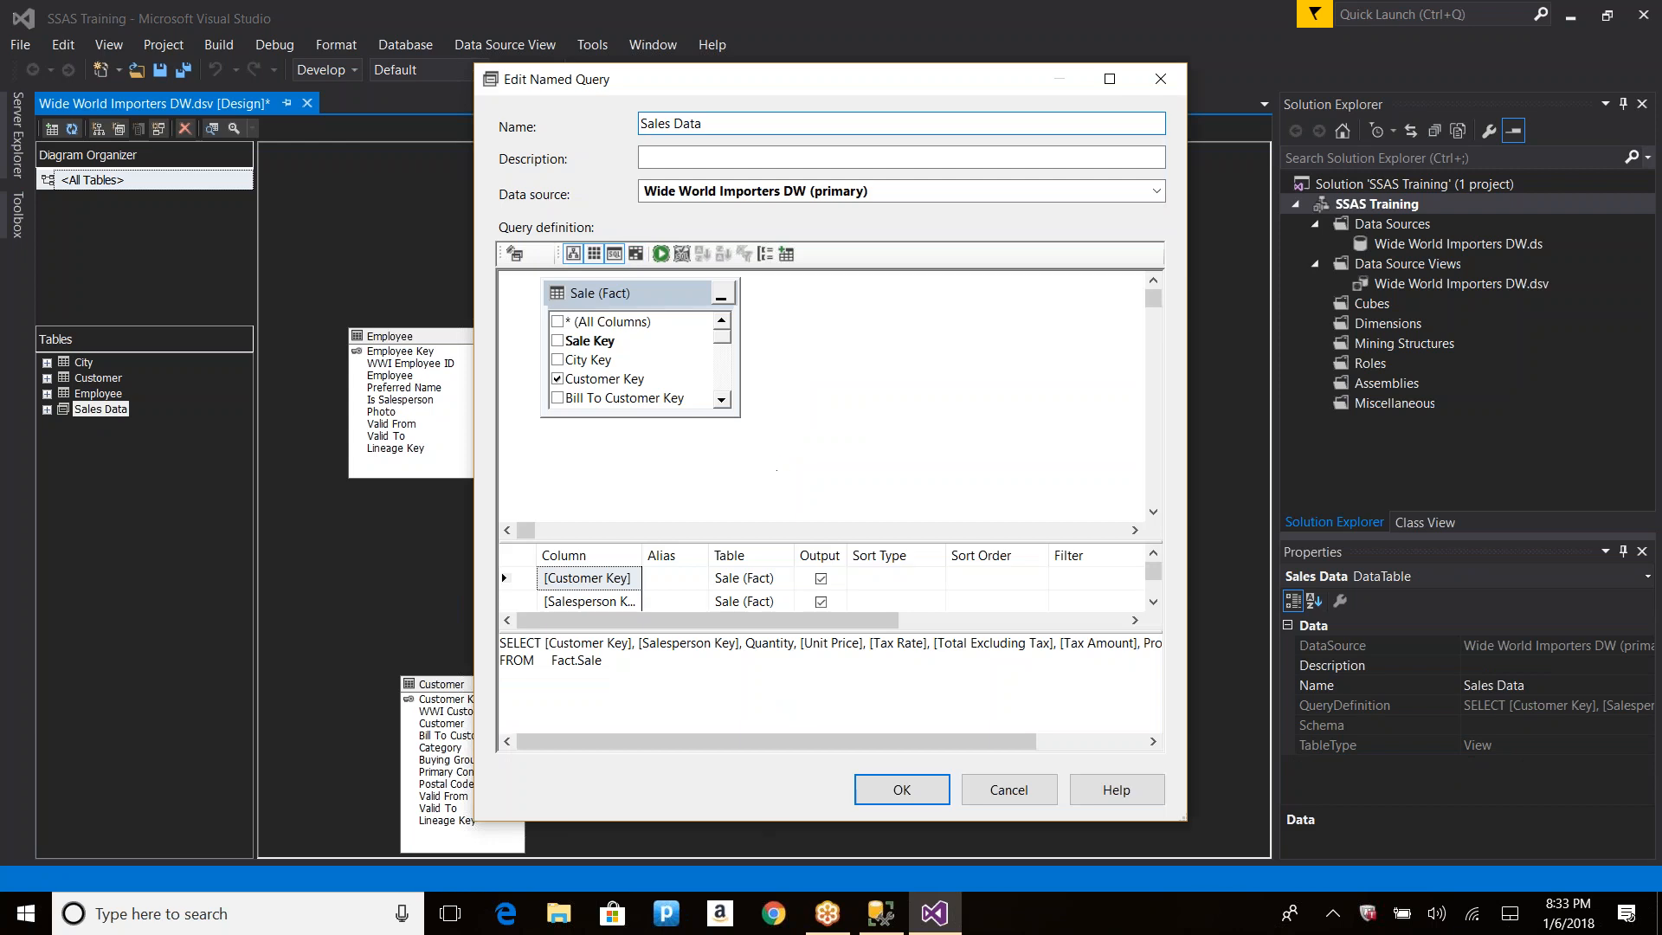
left_click(557, 359)
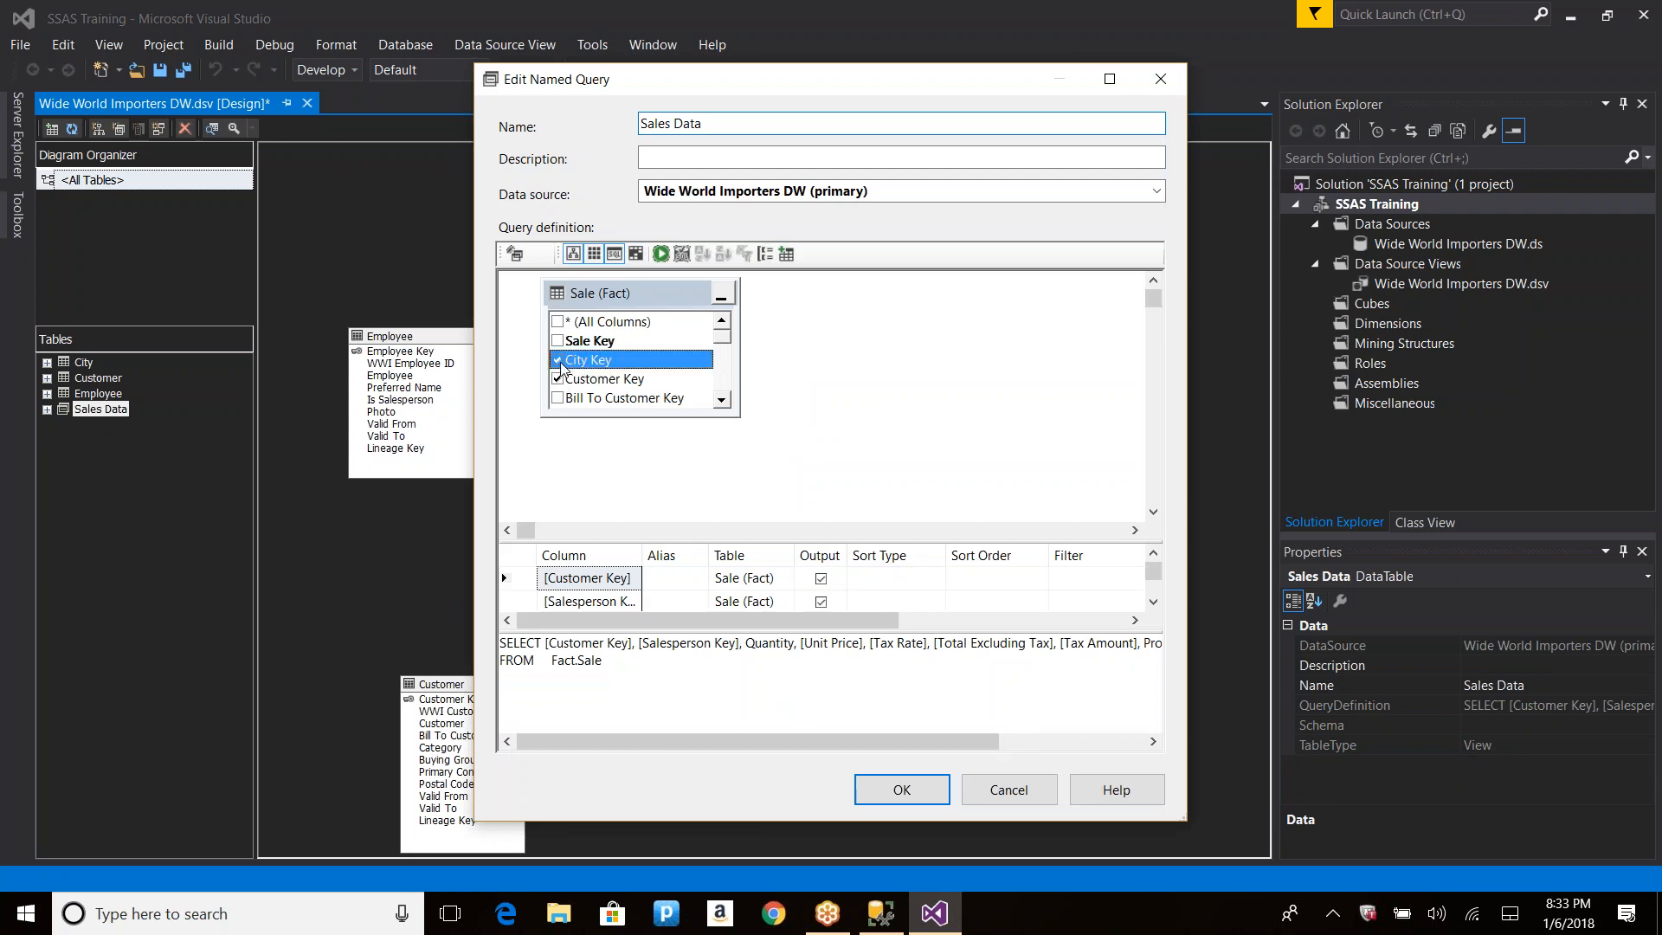
left_click(902, 790)
left_click_drag(753, 793, 727, 805)
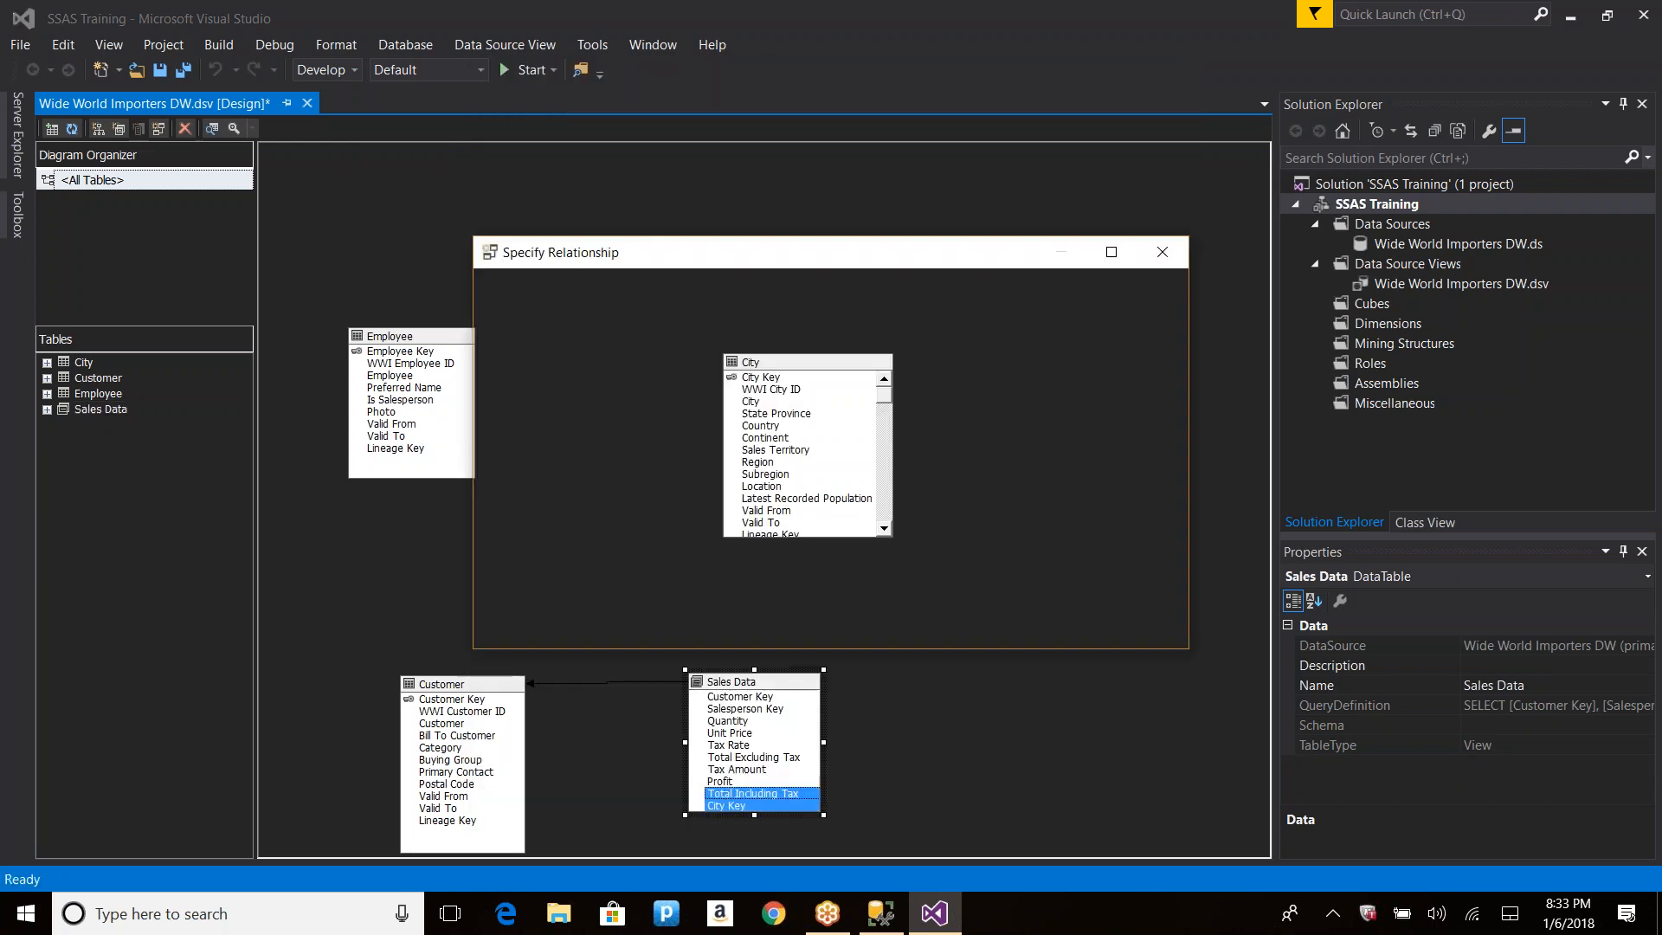
left_click(1012, 676)
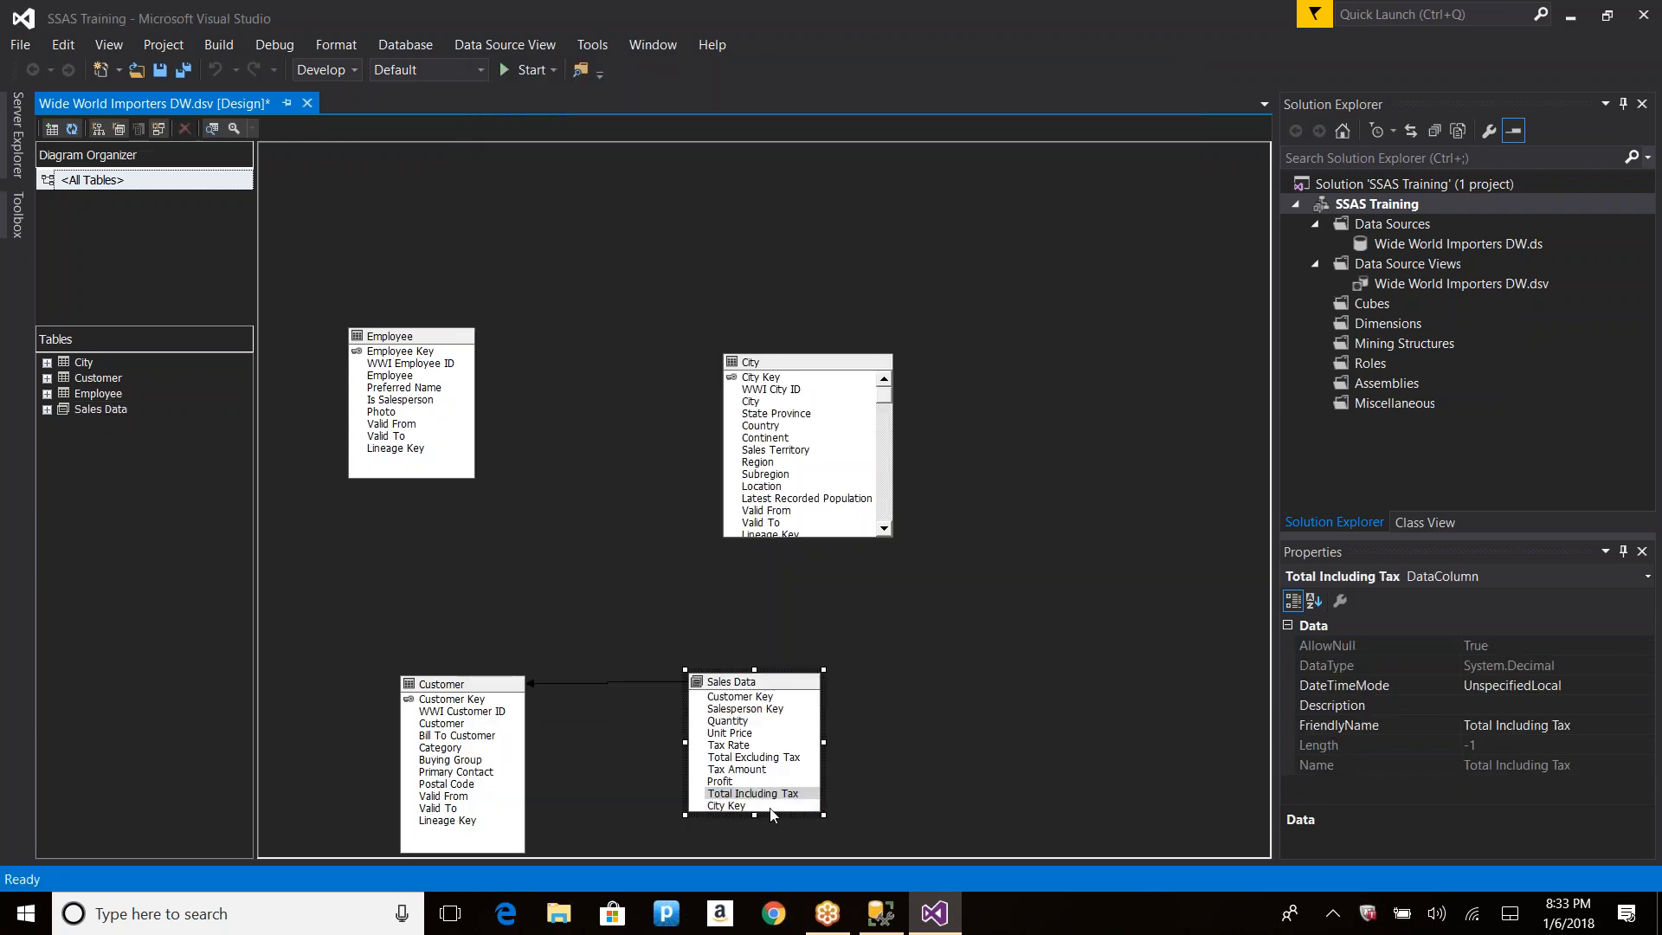
right_click(1079, 414)
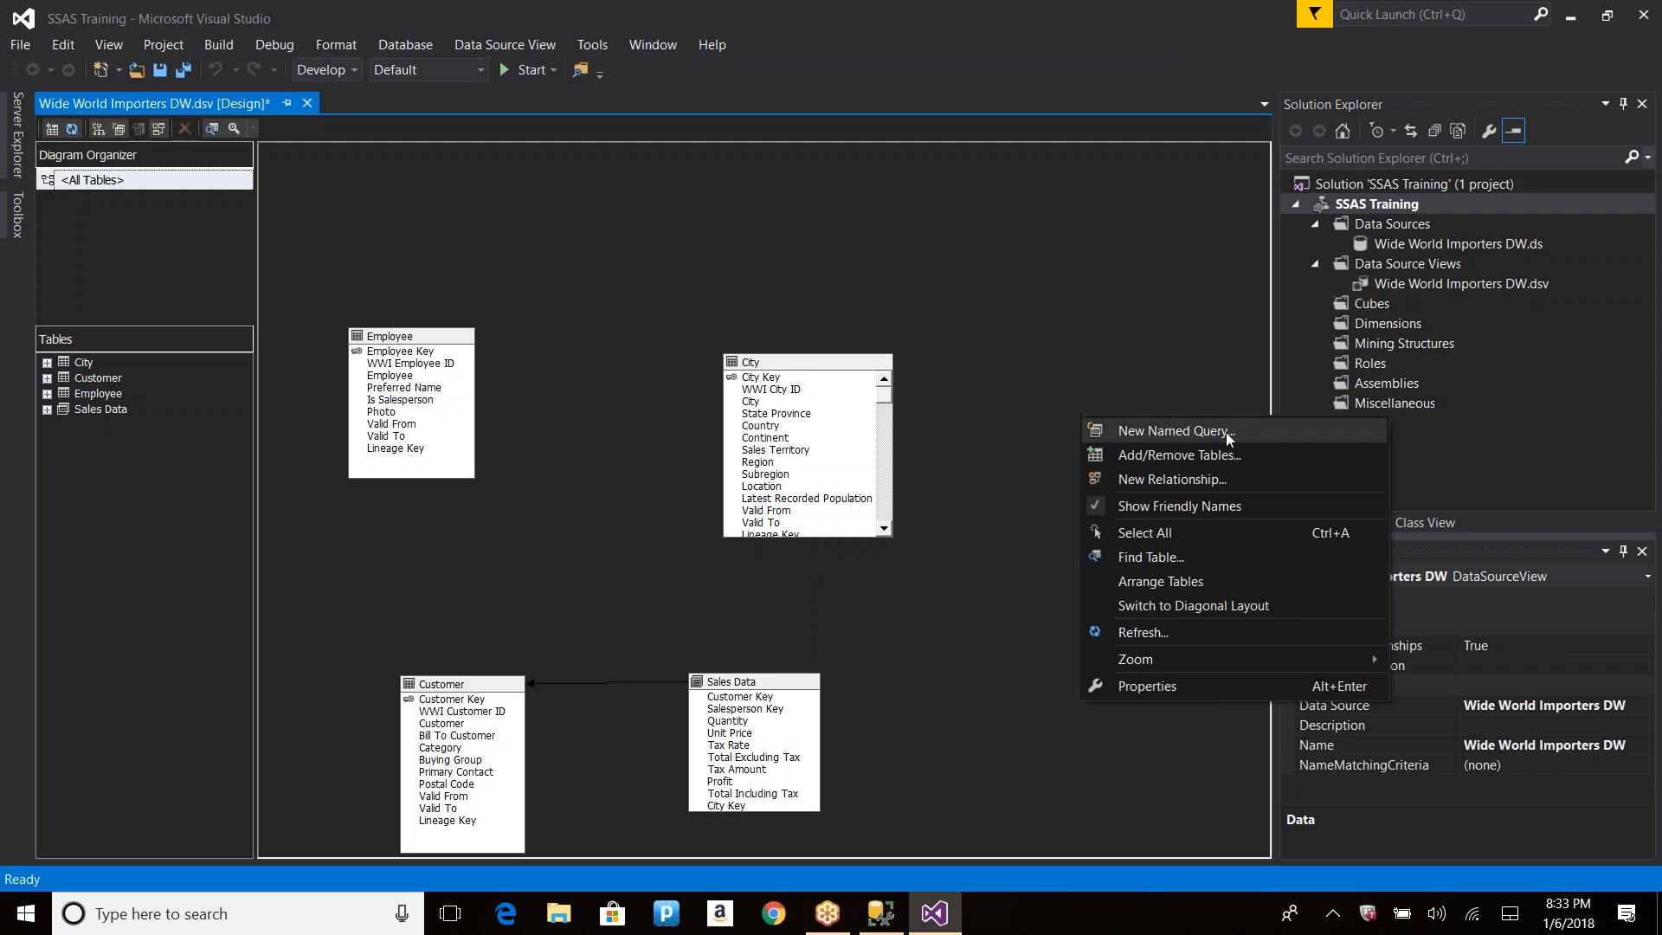
left_click(1172, 480)
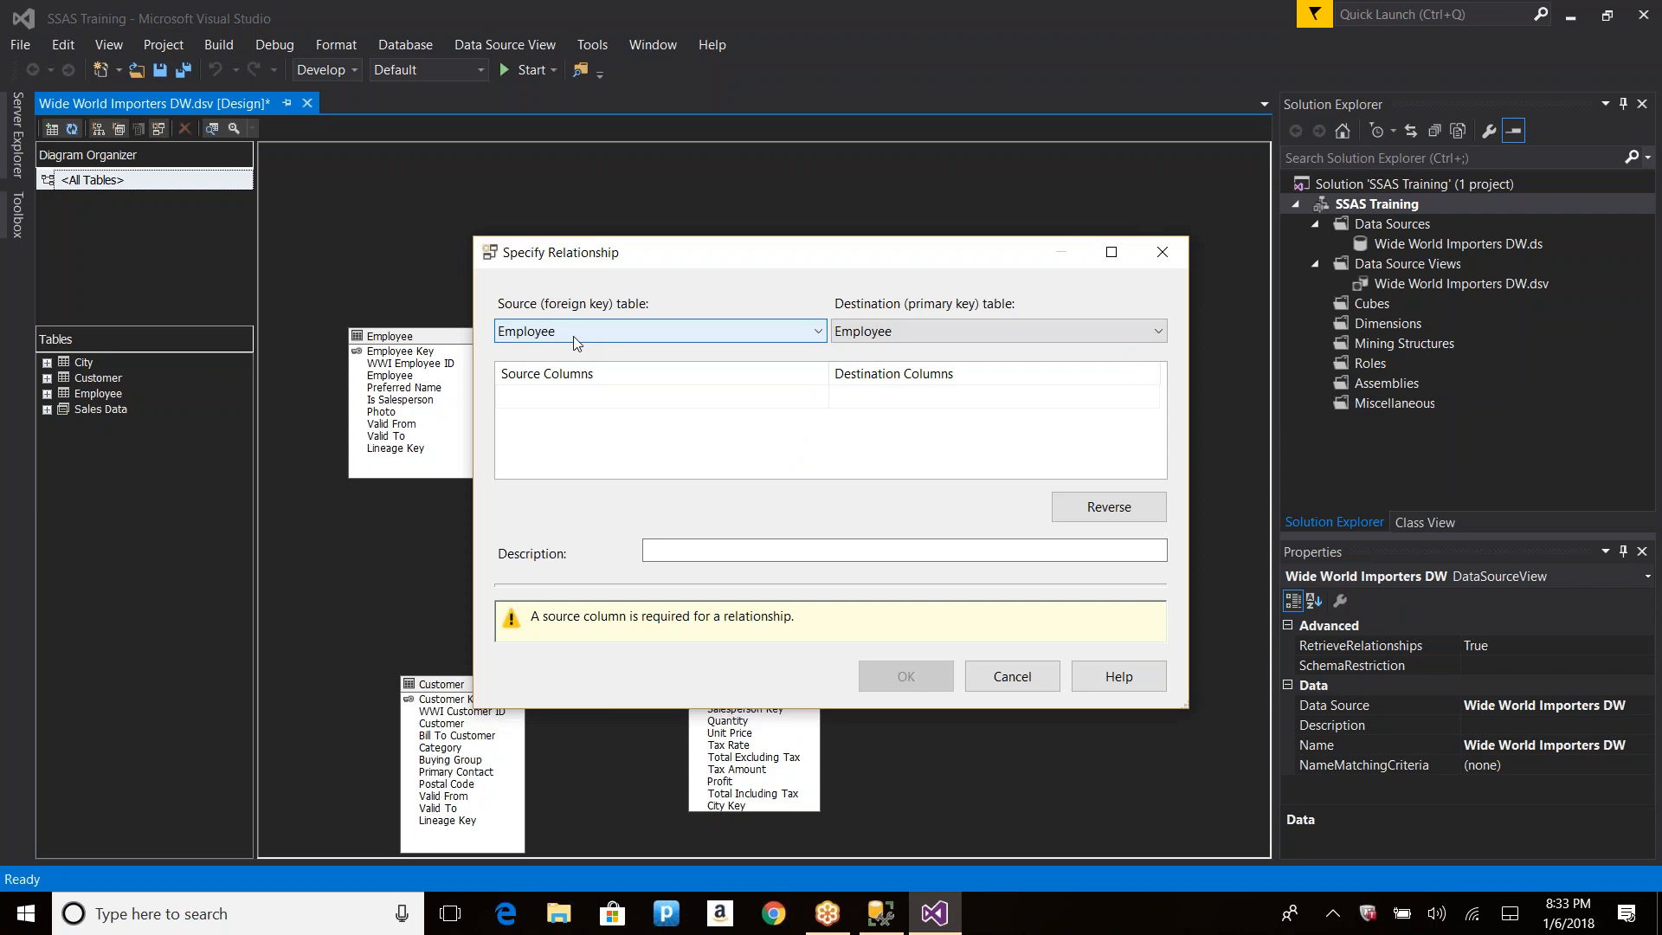
left_click(1013, 678)
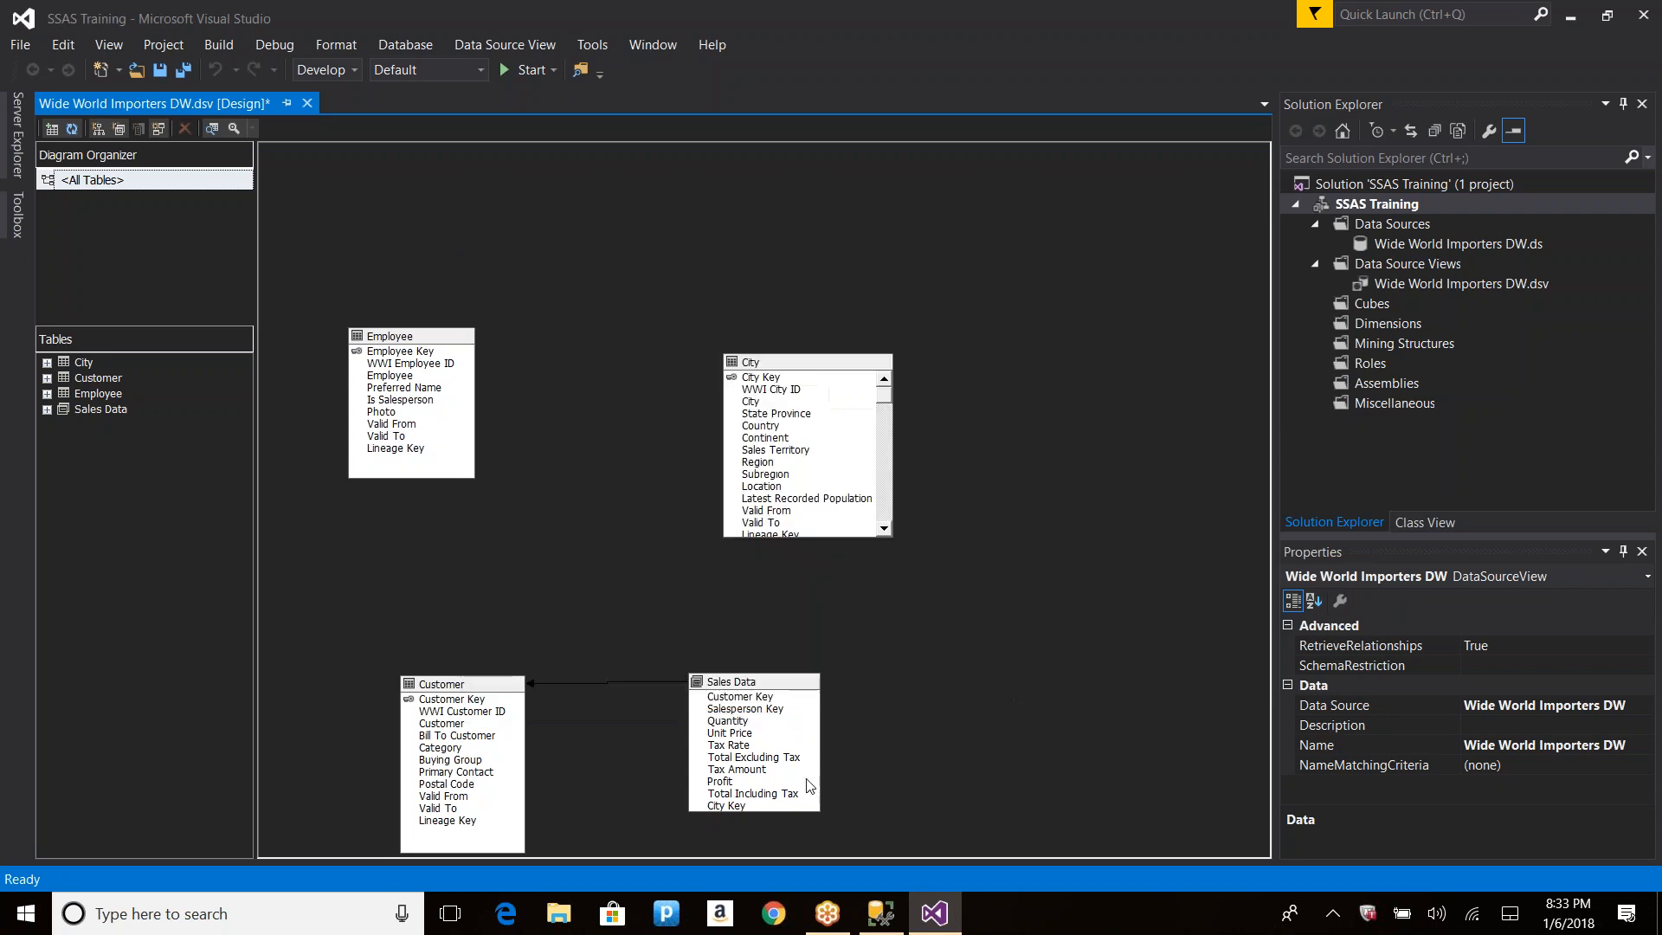
Step: View the settings of a new relationship started from the Sales Data table and close them without creating one
right_click(758, 686)
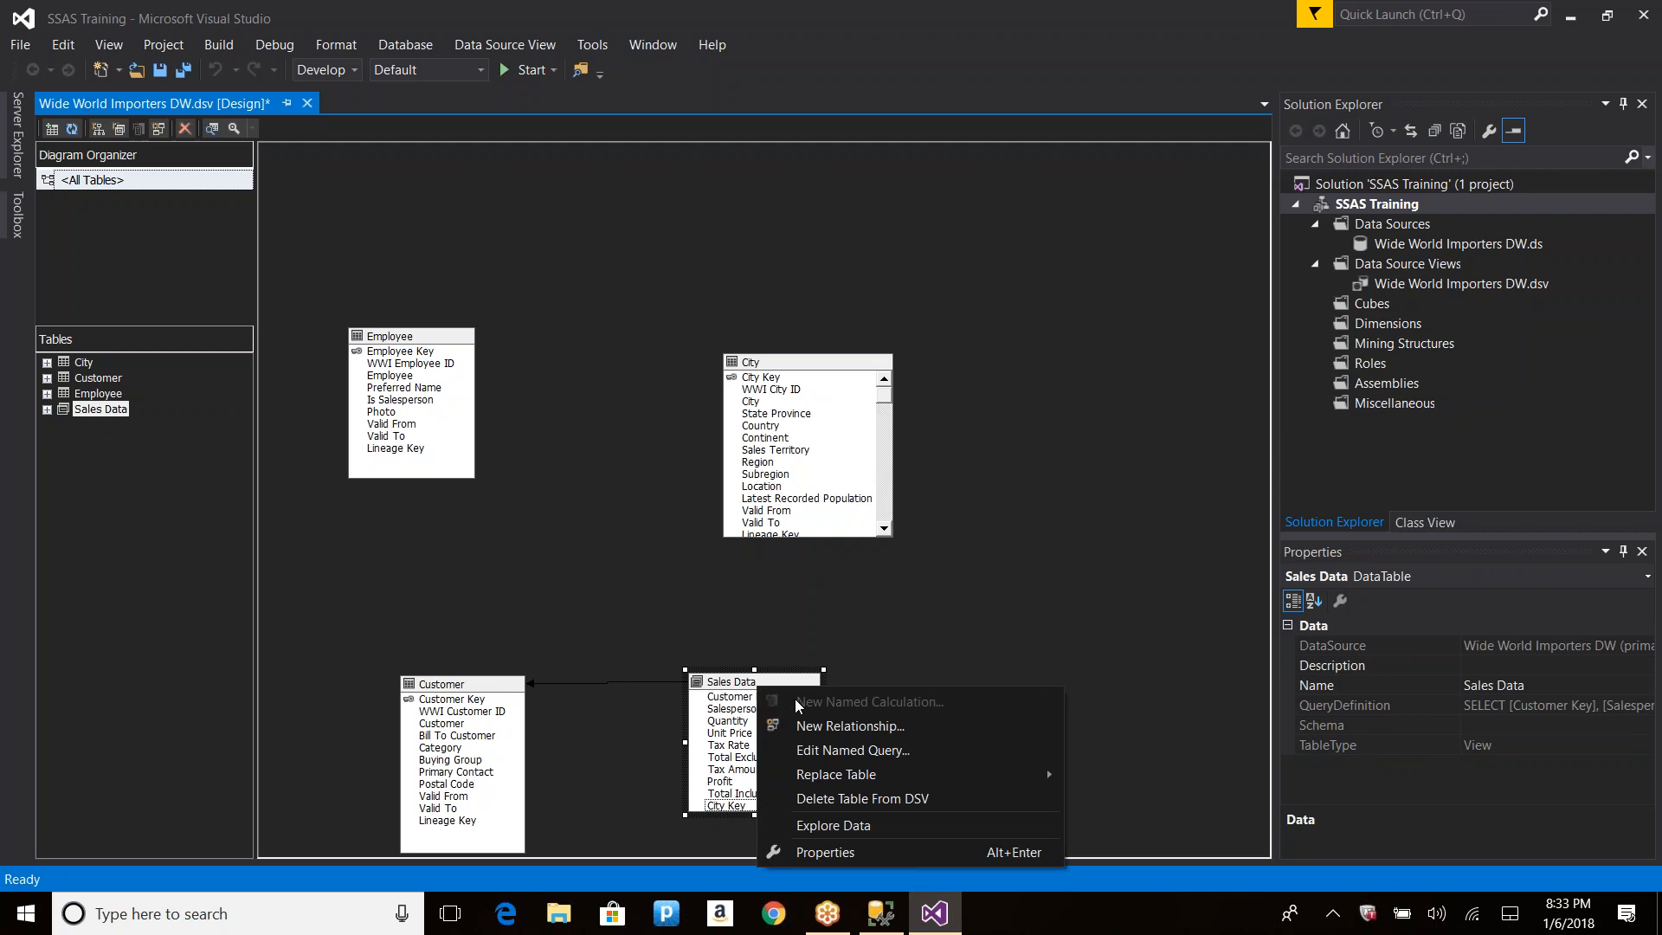
left_click(844, 731)
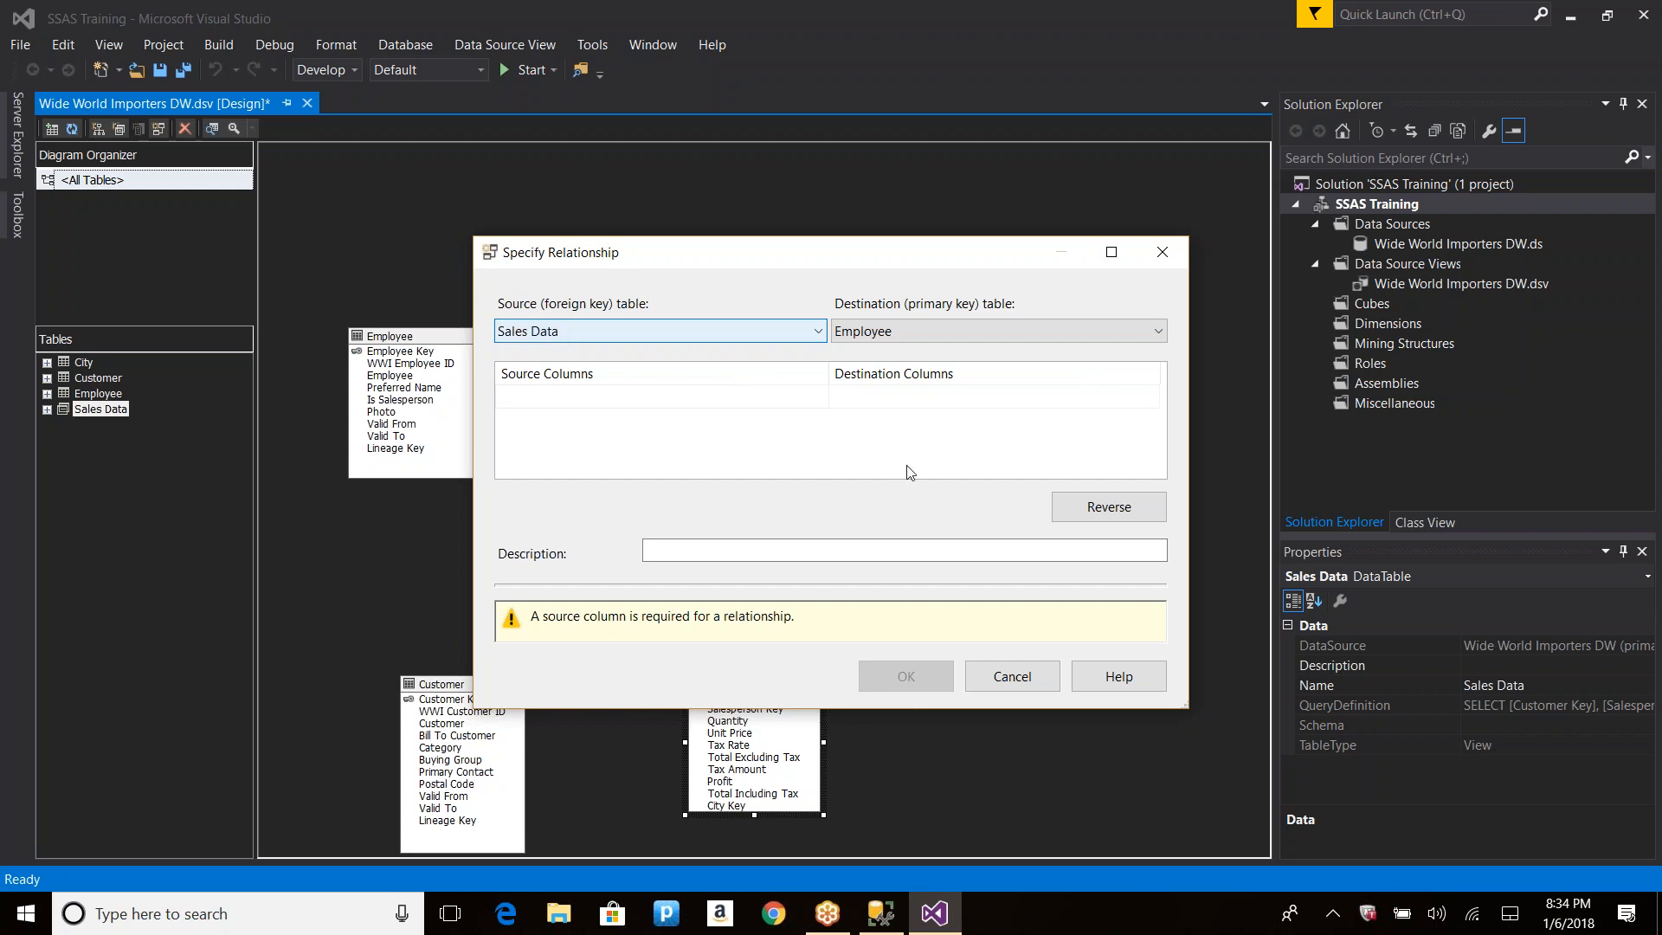
left_click(1011, 675)
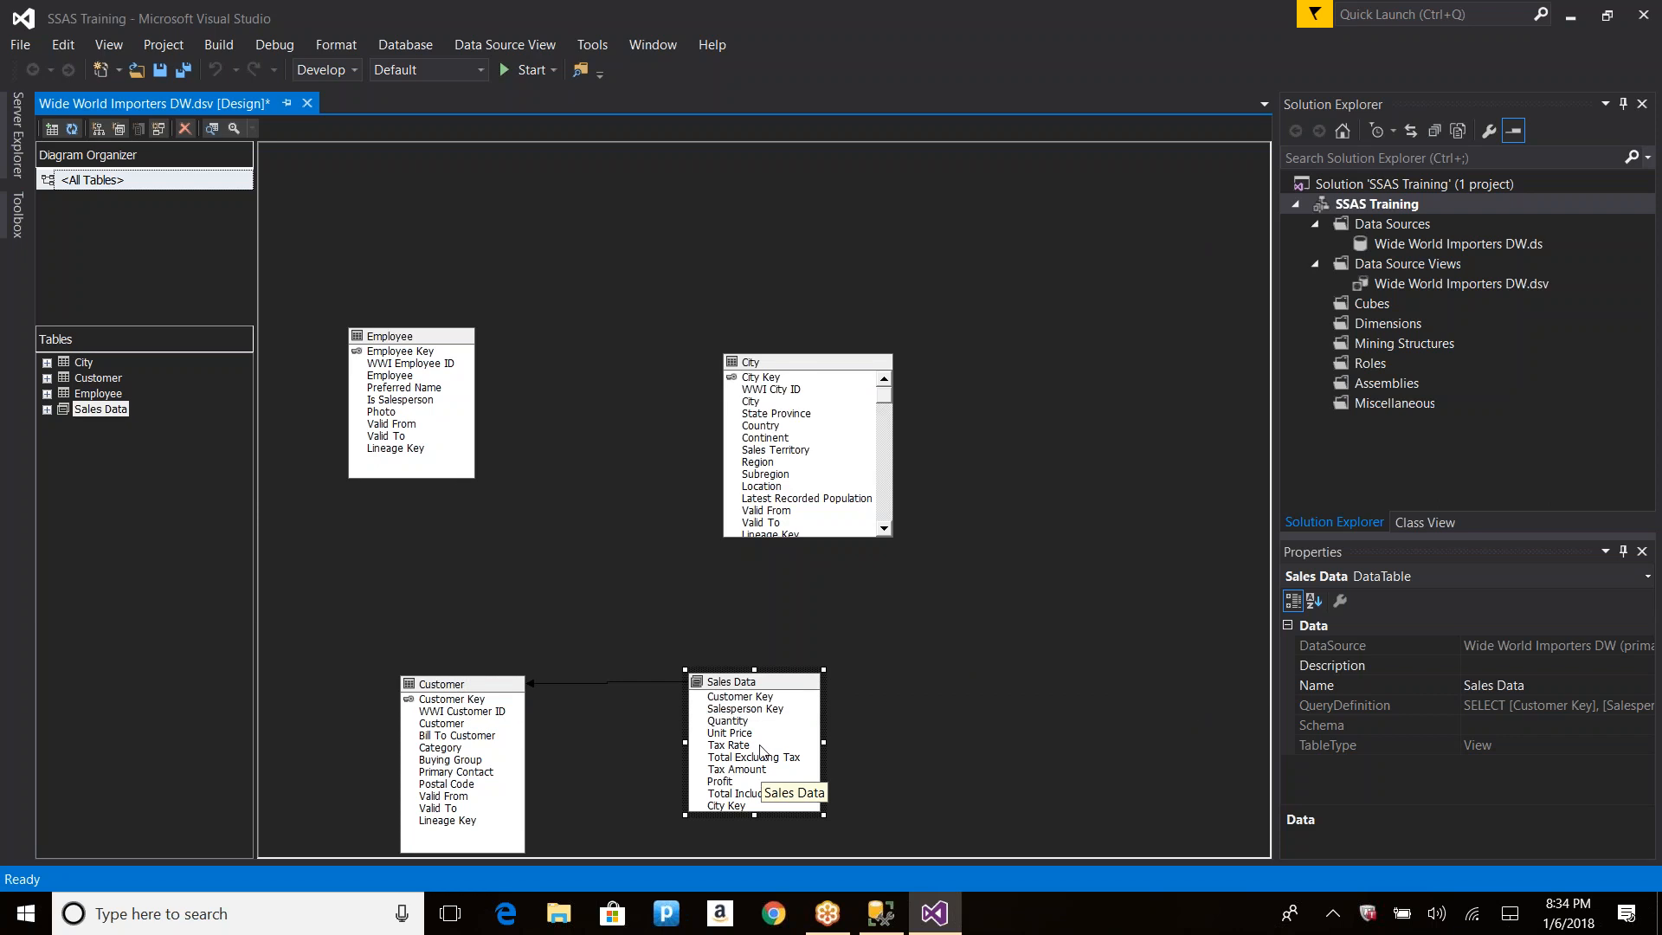
Step: Create a relationship from the City Key column of Sales Data to the City Key column of the City table
left_click(732, 808)
right_click(732, 808)
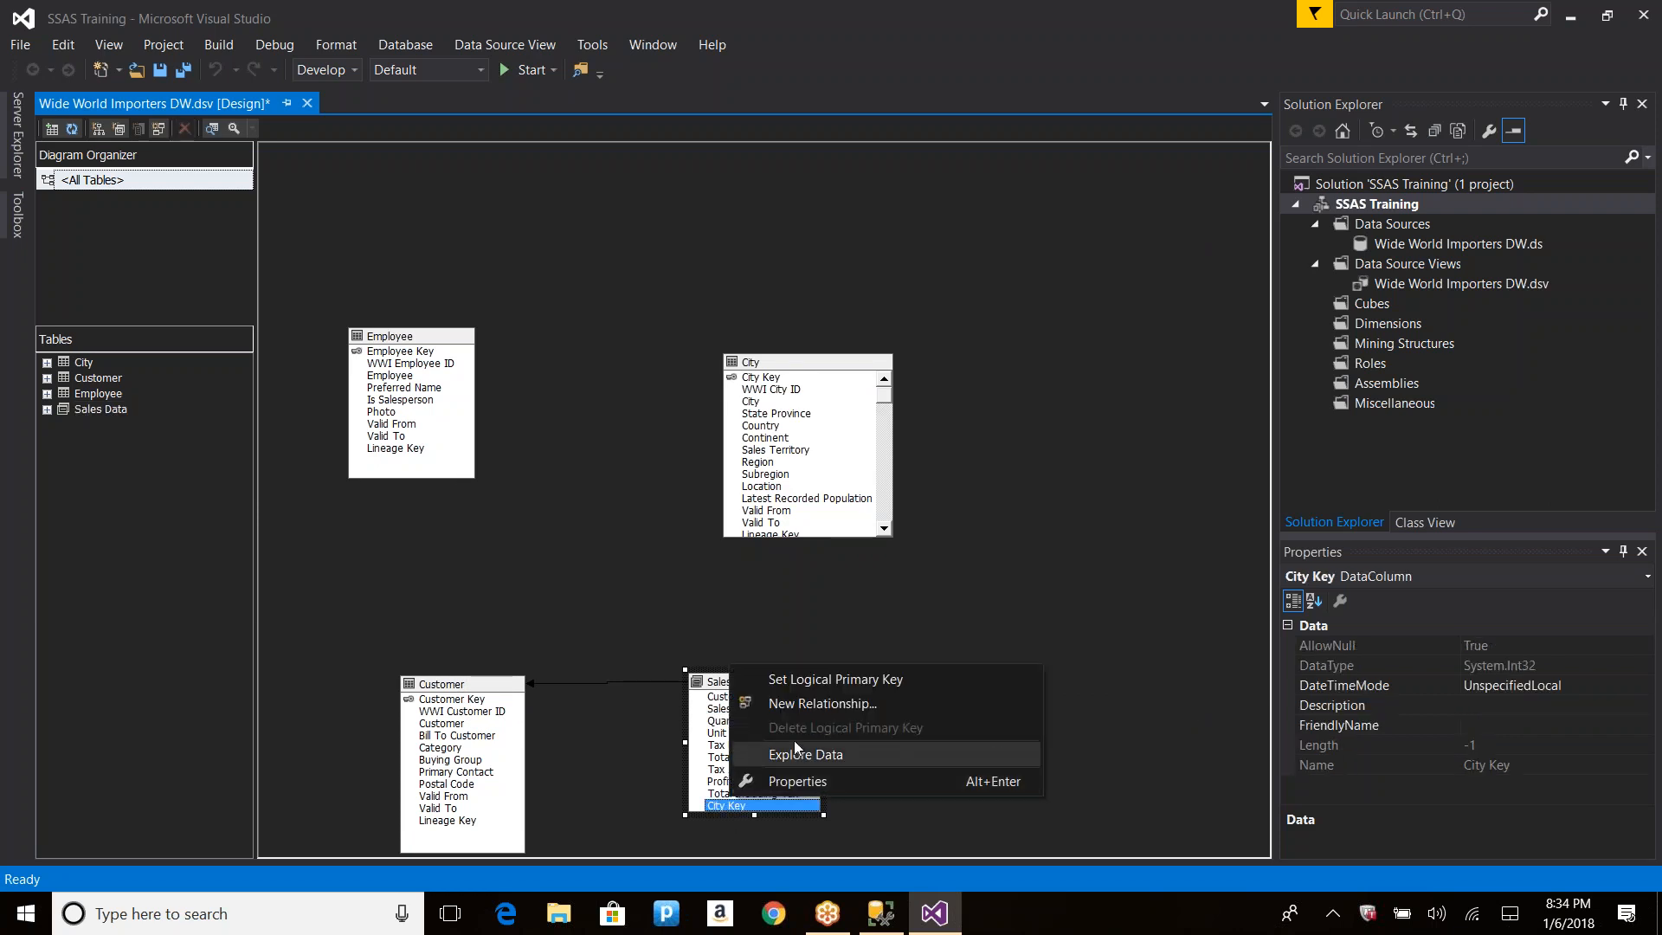
left_click(832, 698)
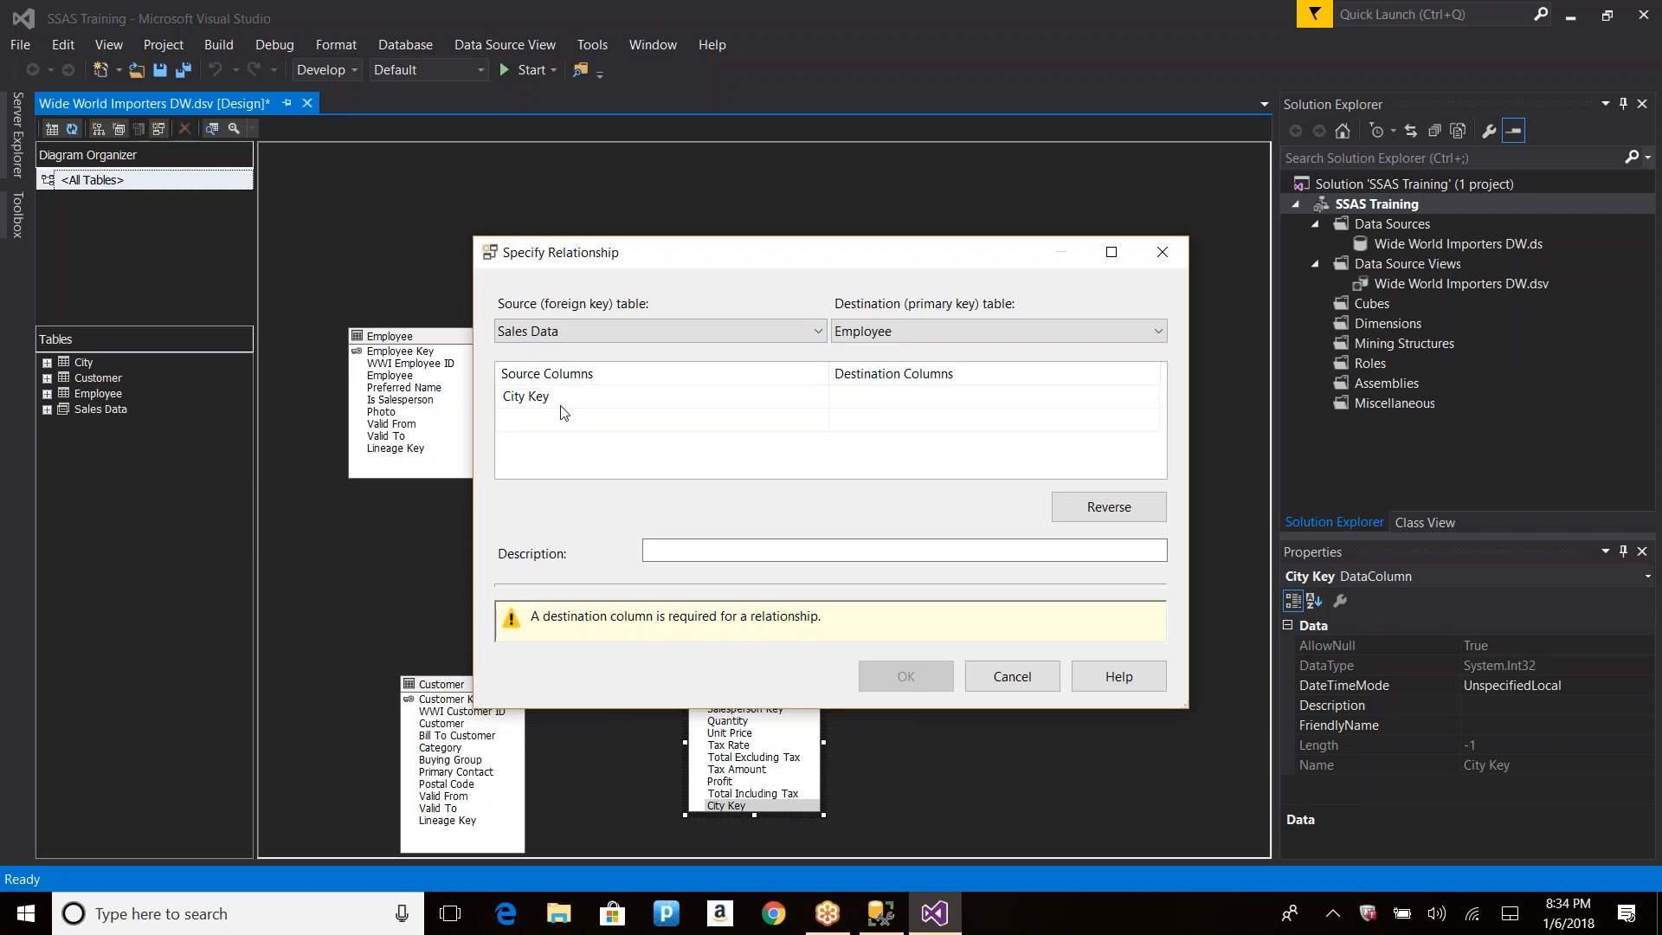
left_click(923, 329)
left_click(885, 403)
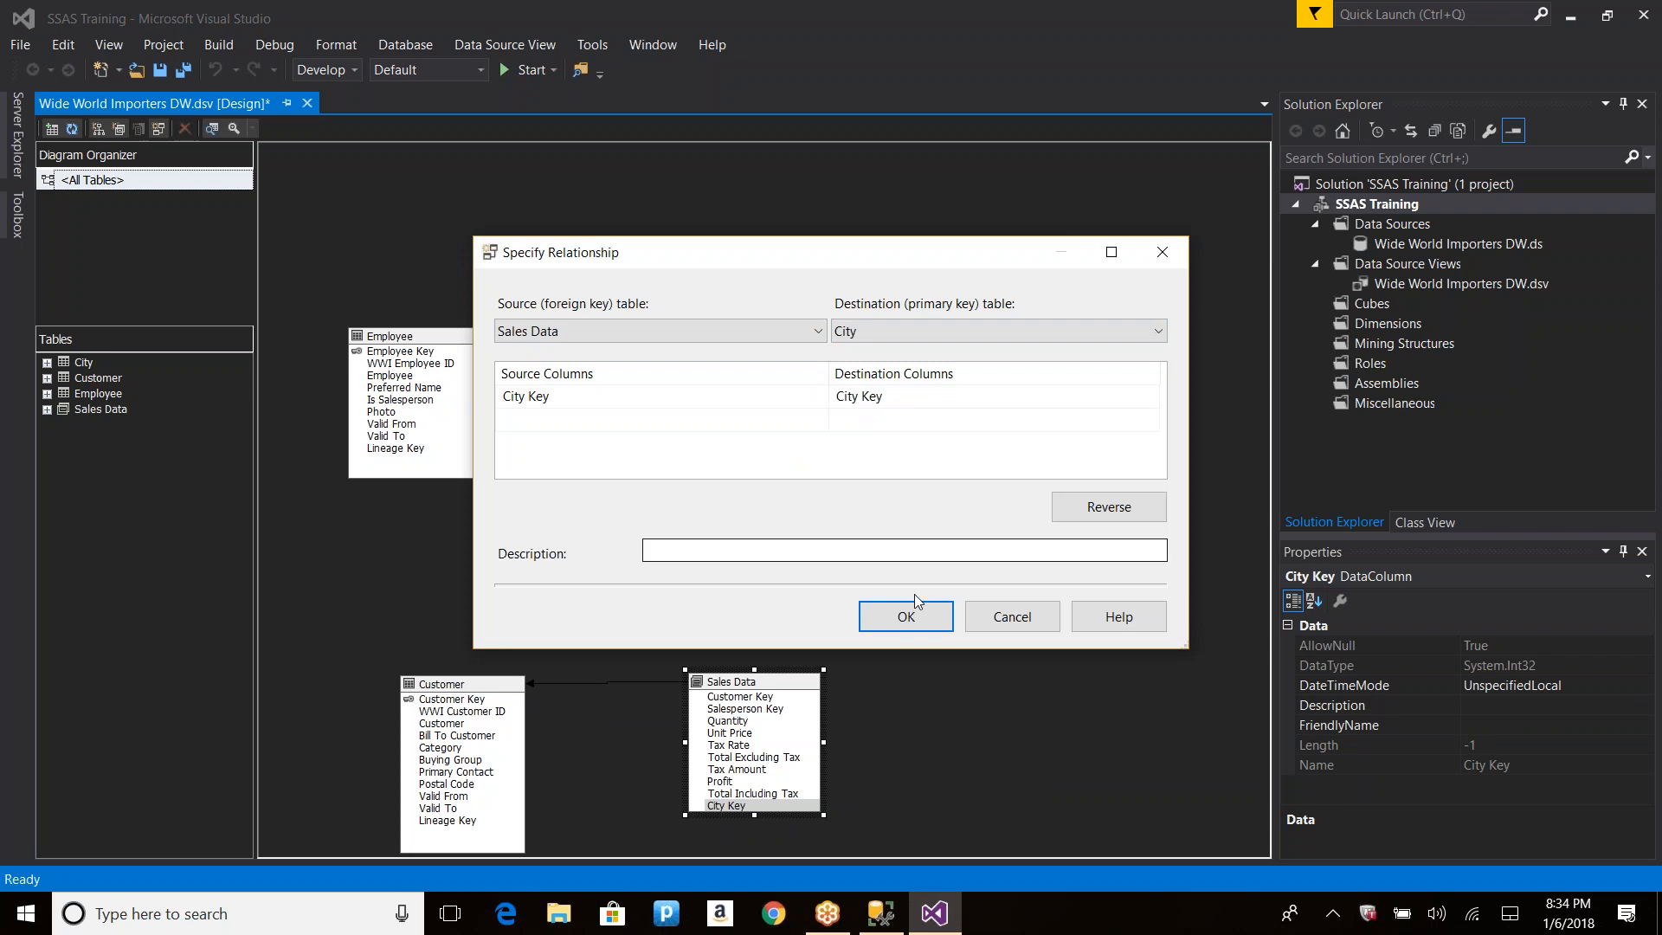
left_click(905, 616)
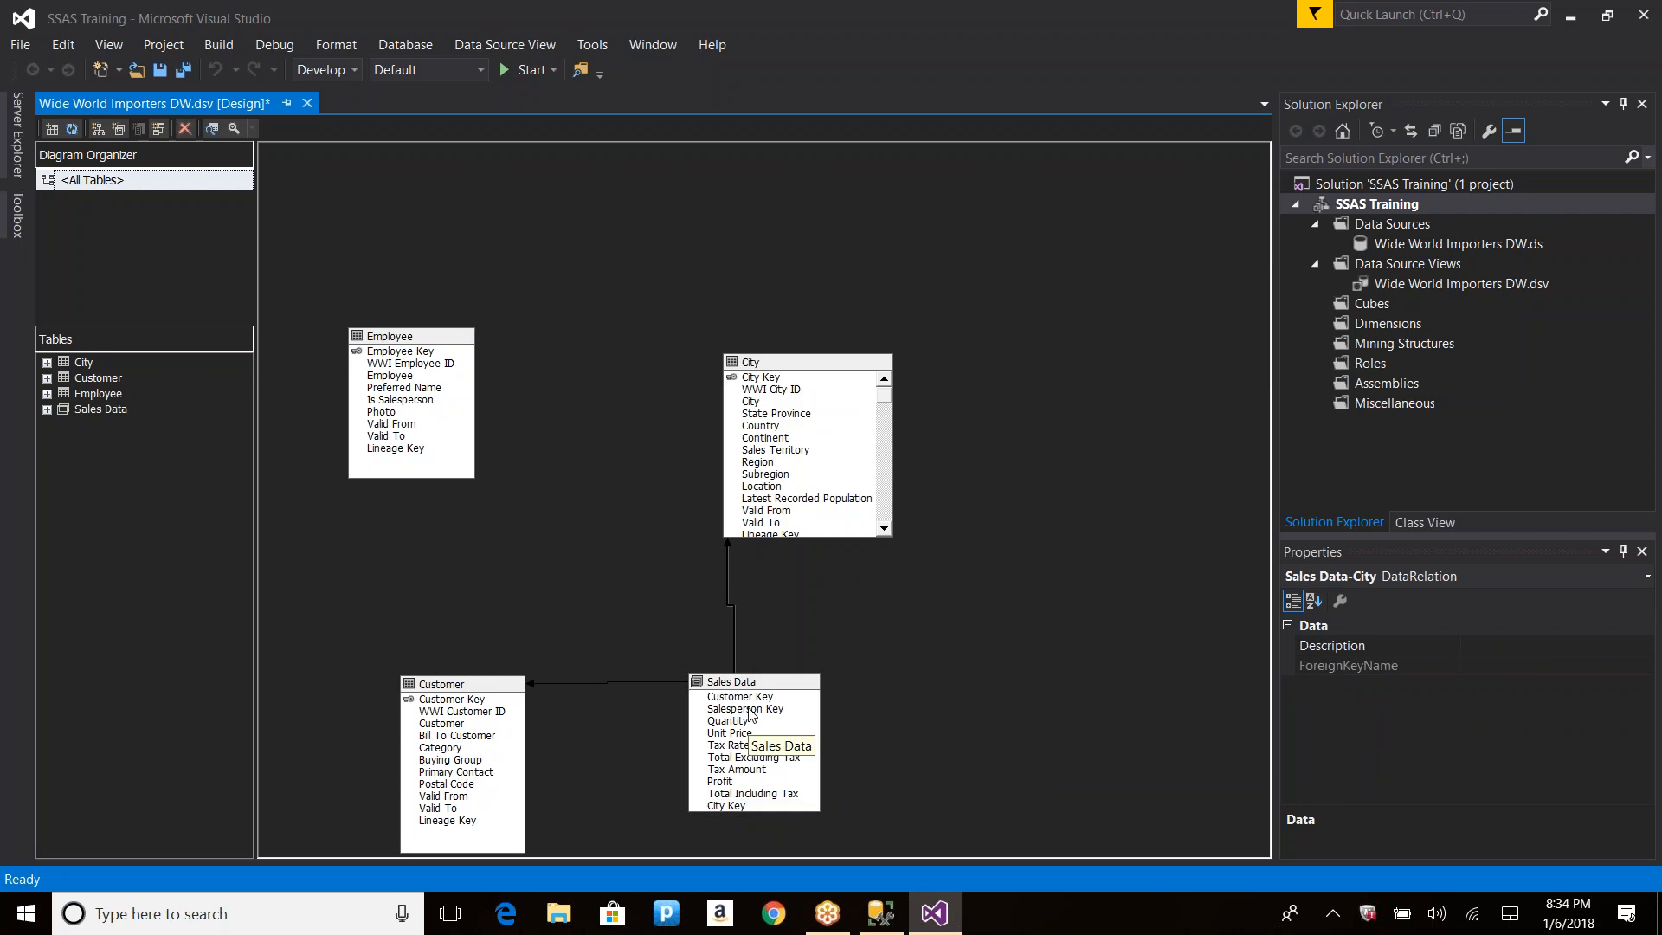
left_click(152, 130)
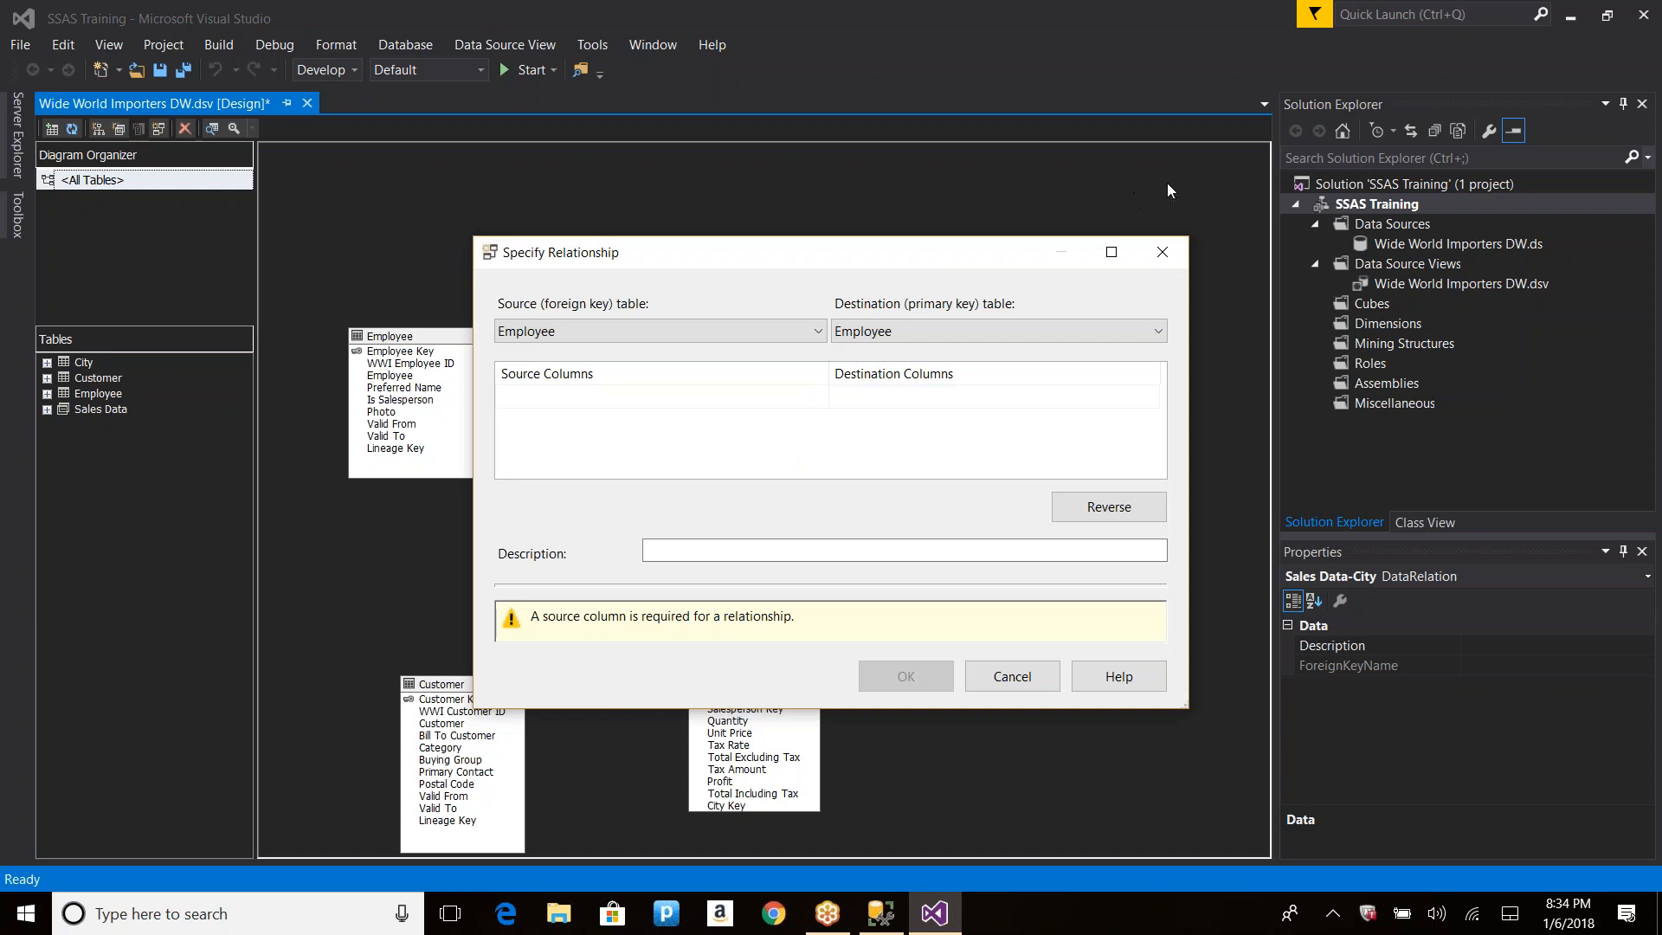
left_click(1150, 250)
right_click(1130, 172)
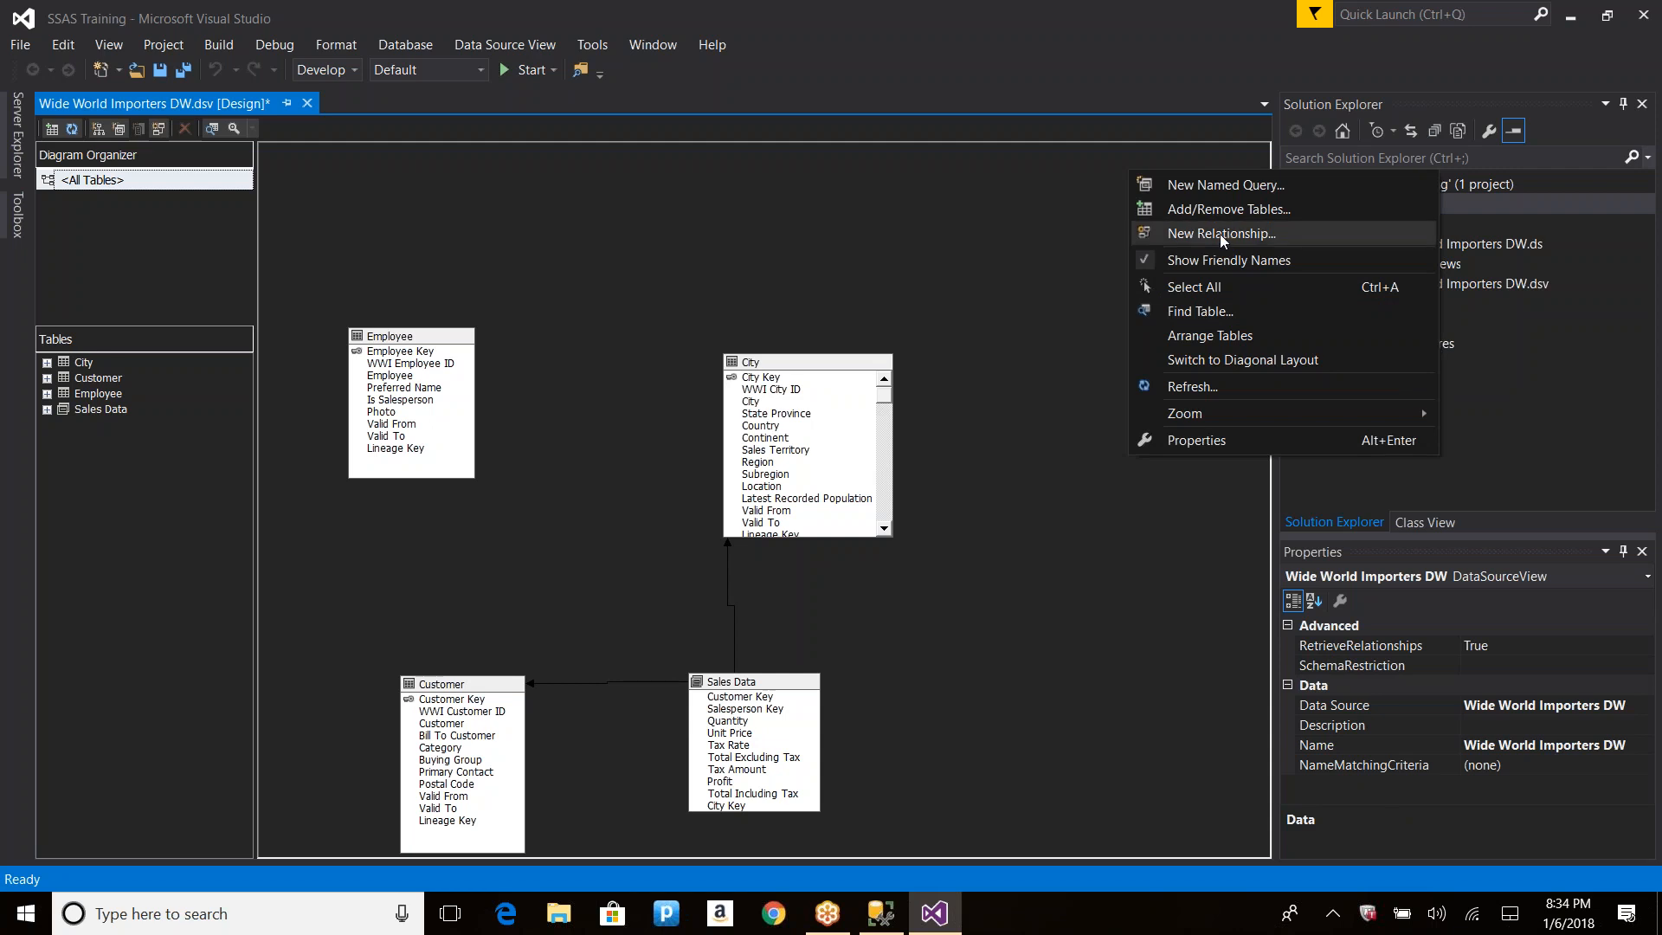
left_click(1084, 427)
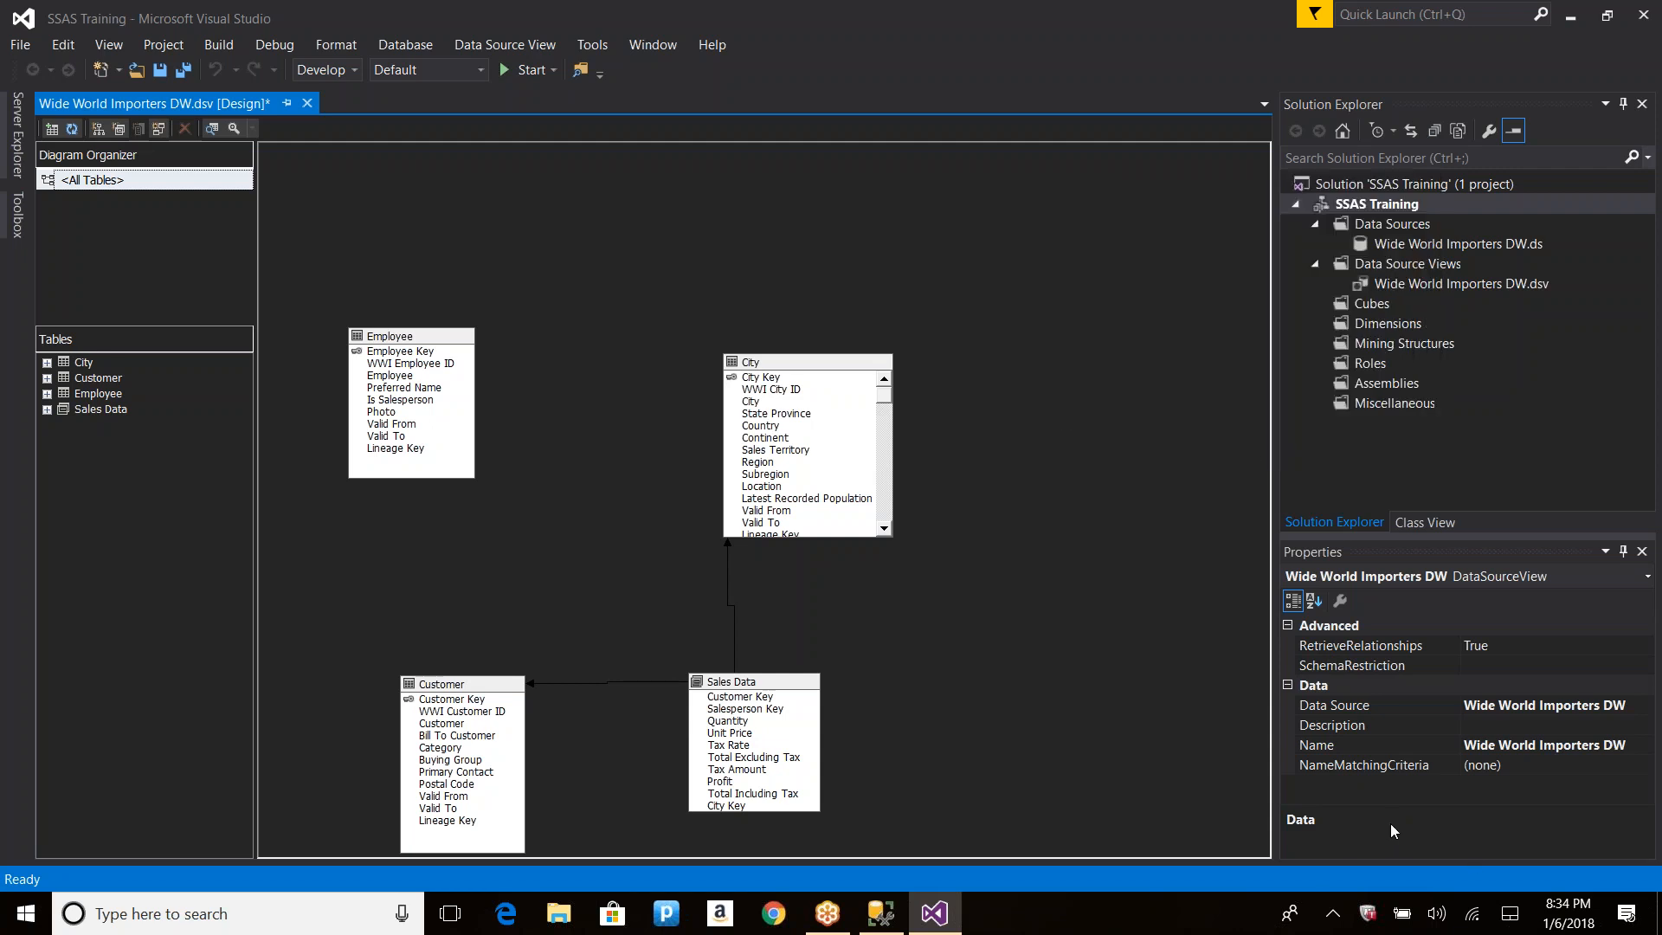
Step: Turn off friendly names in the diagram and set the City table's friendly name to City Info
right_click(962, 277)
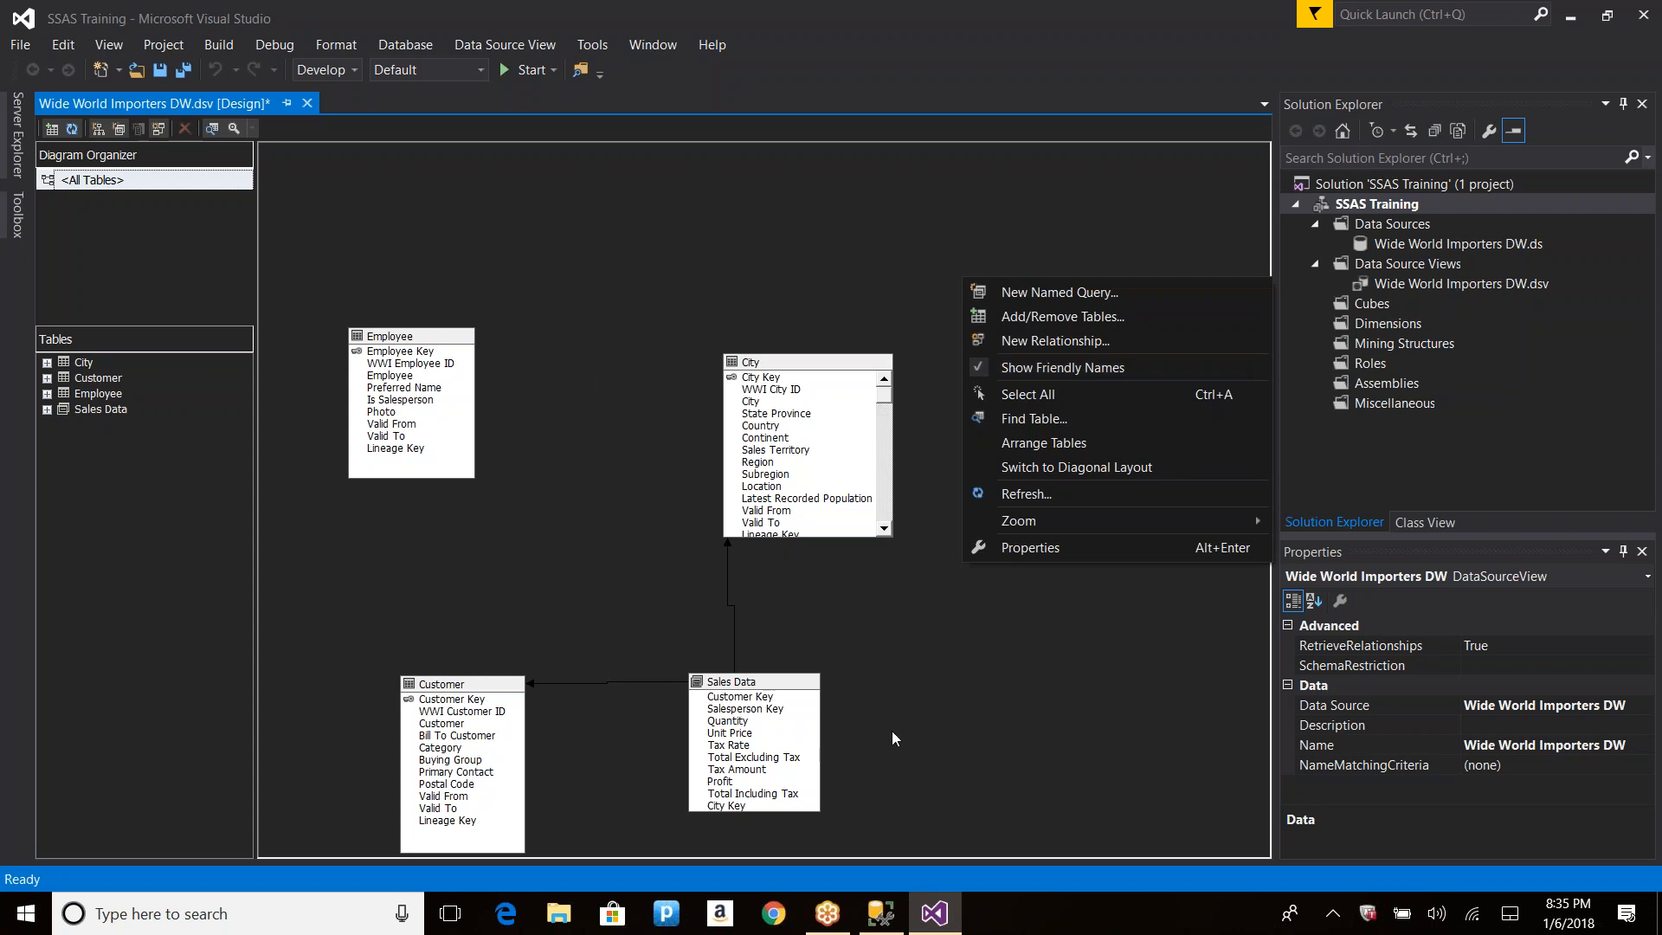
left_click(1079, 365)
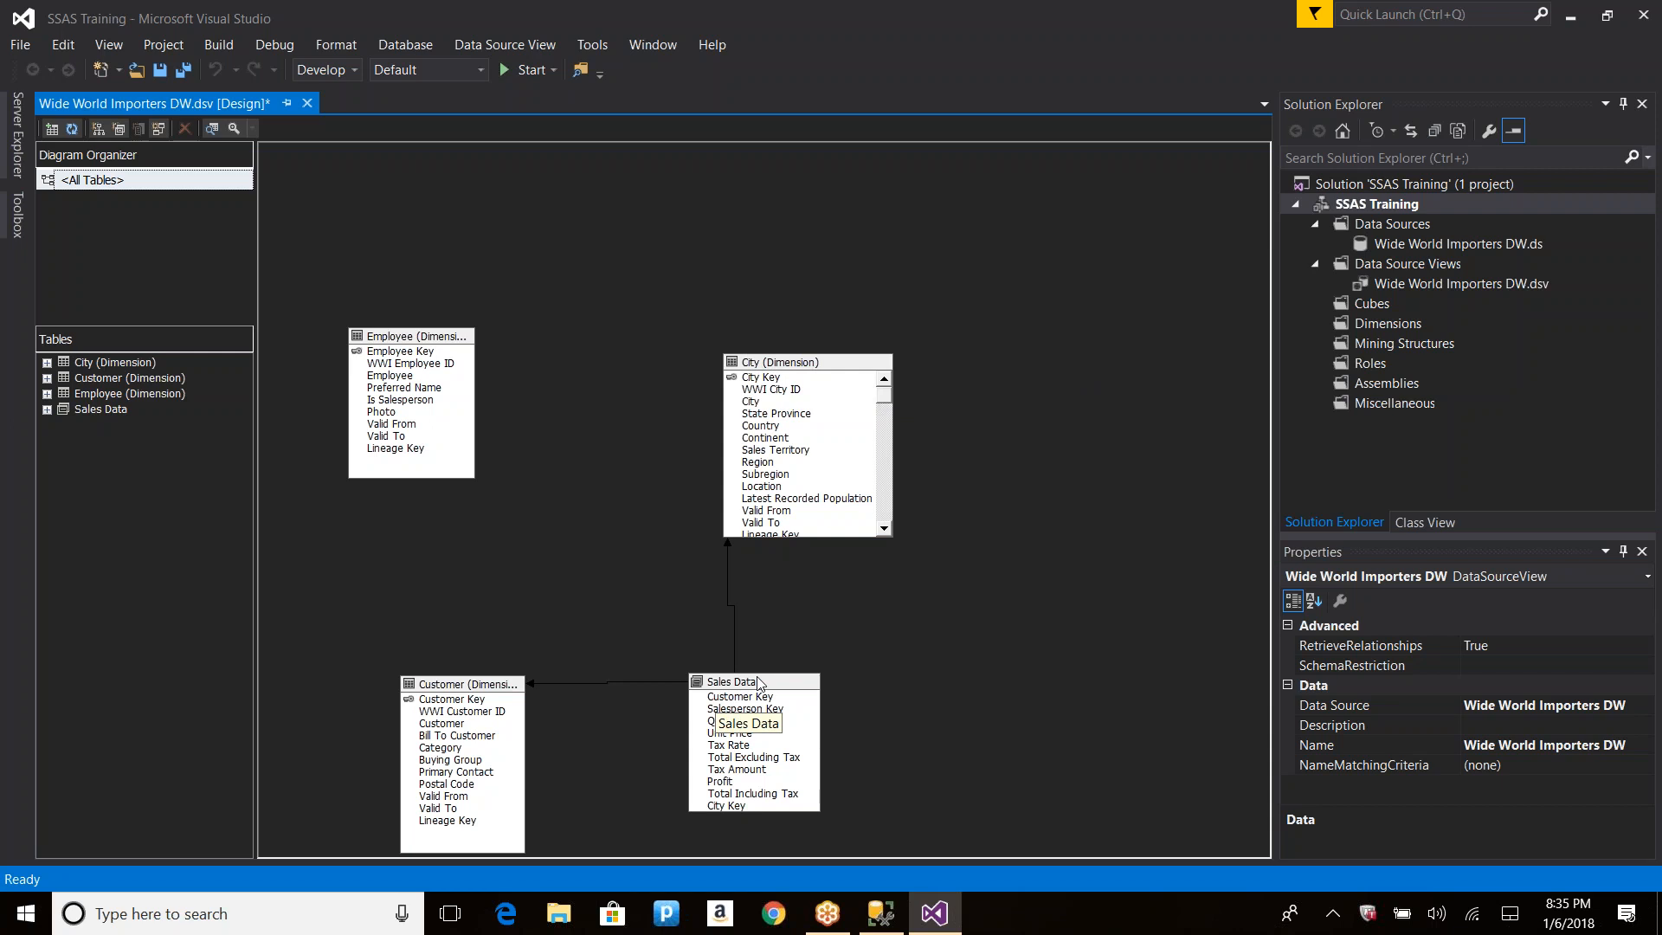
left_click(816, 369)
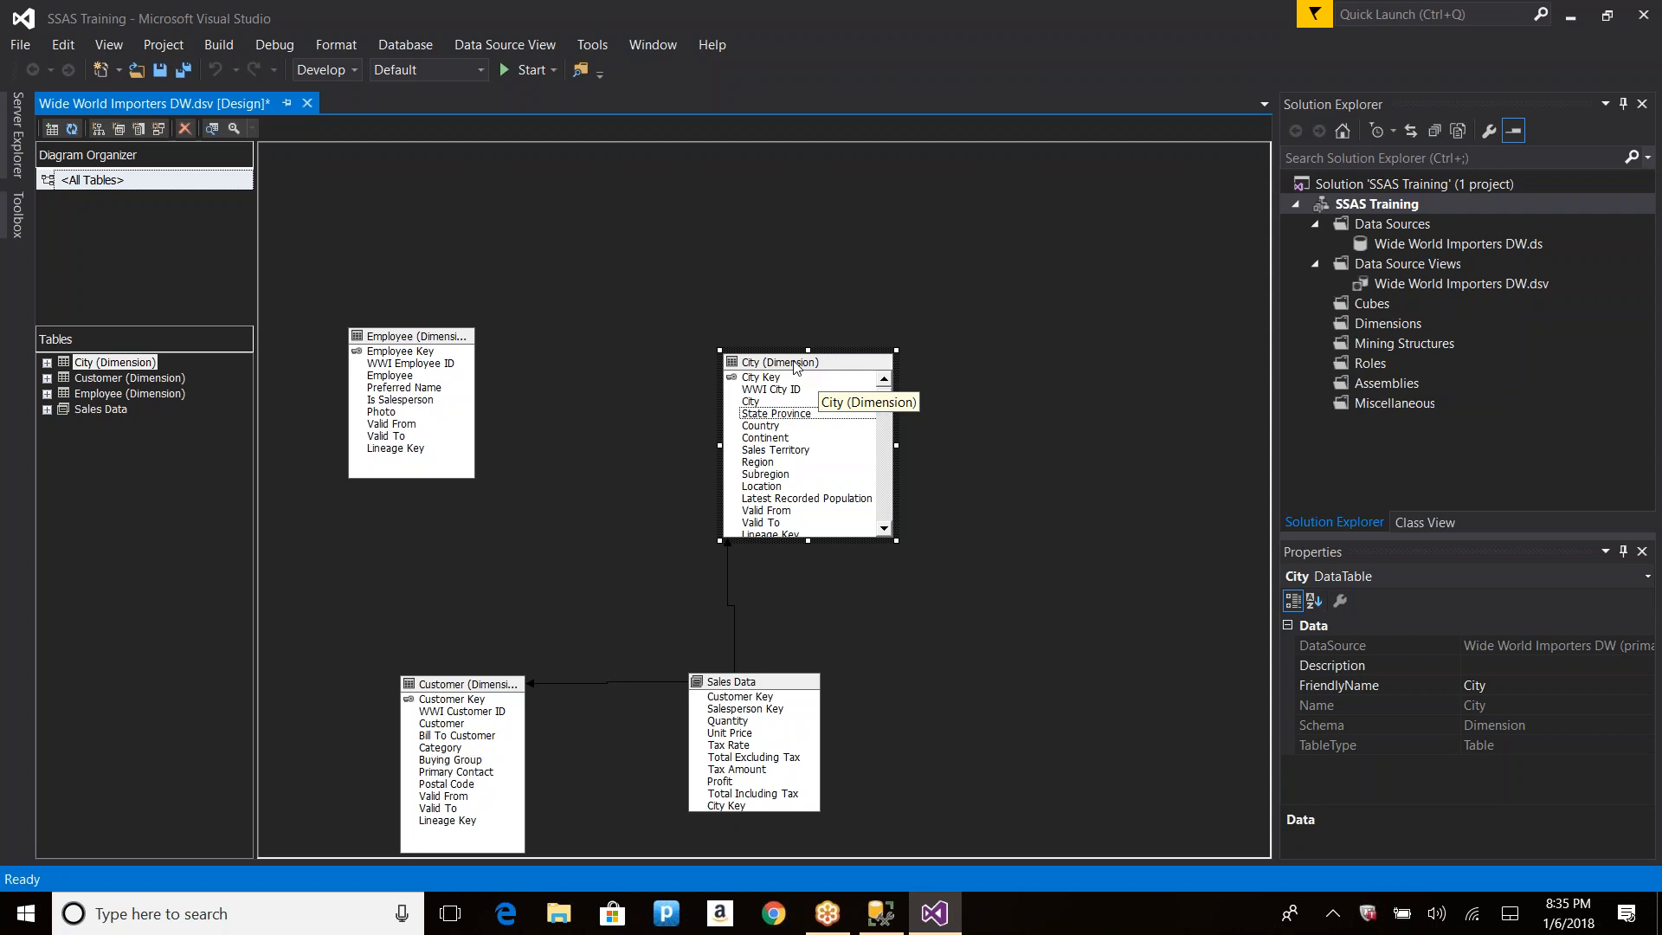
right_click(795, 366)
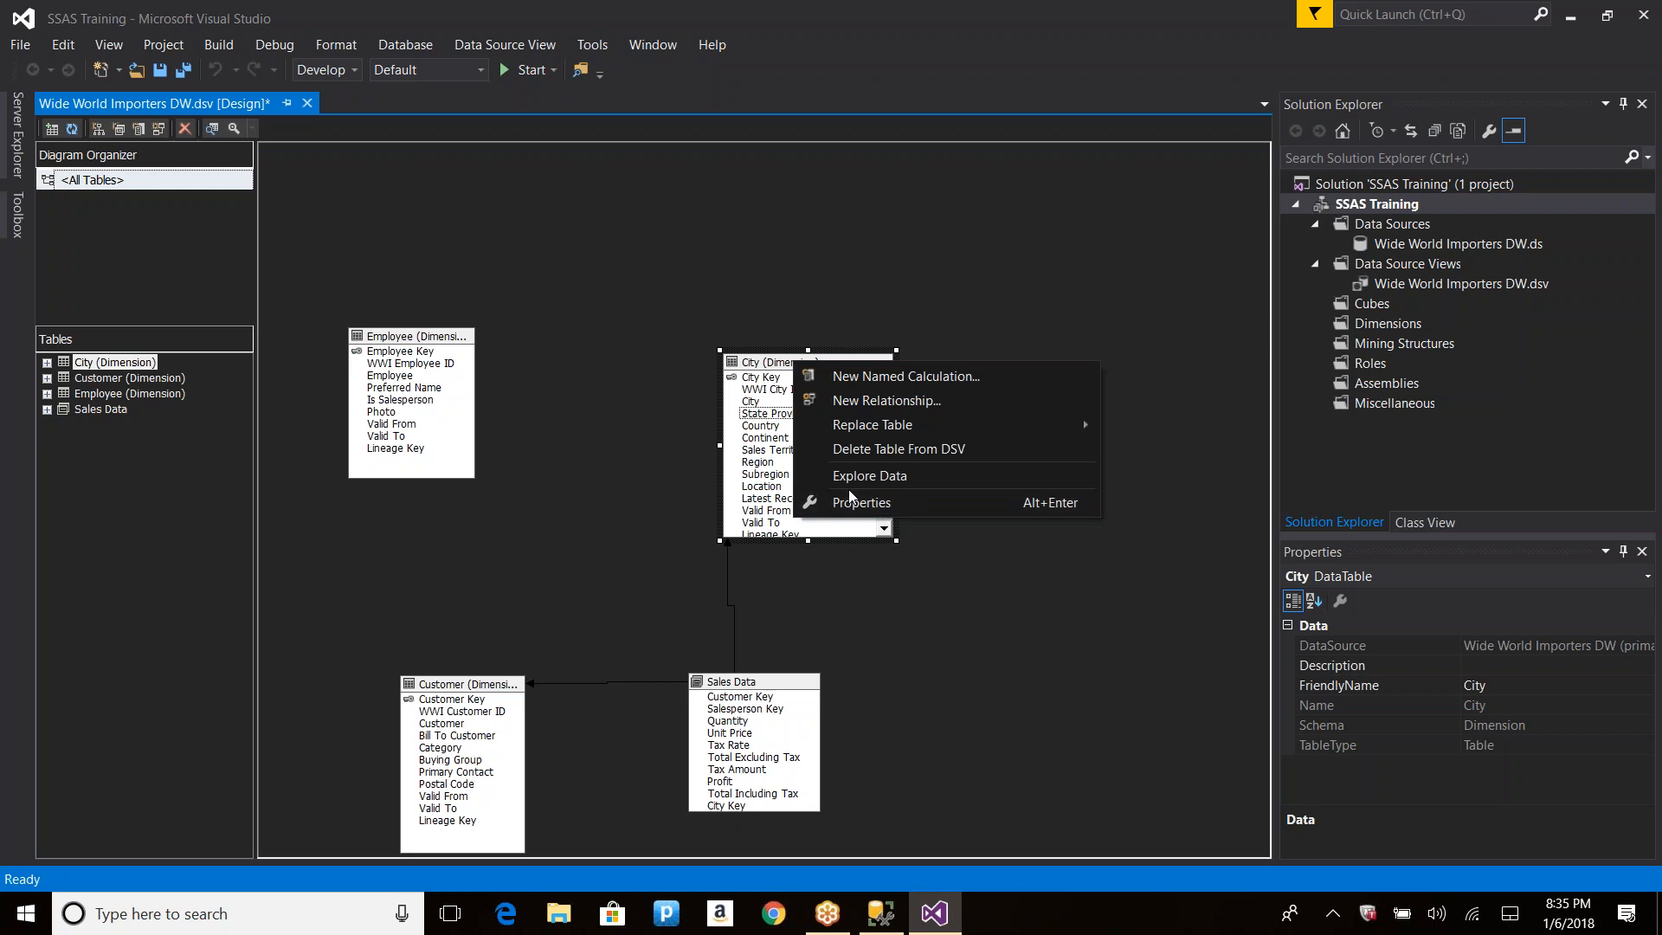
left_click(857, 501)
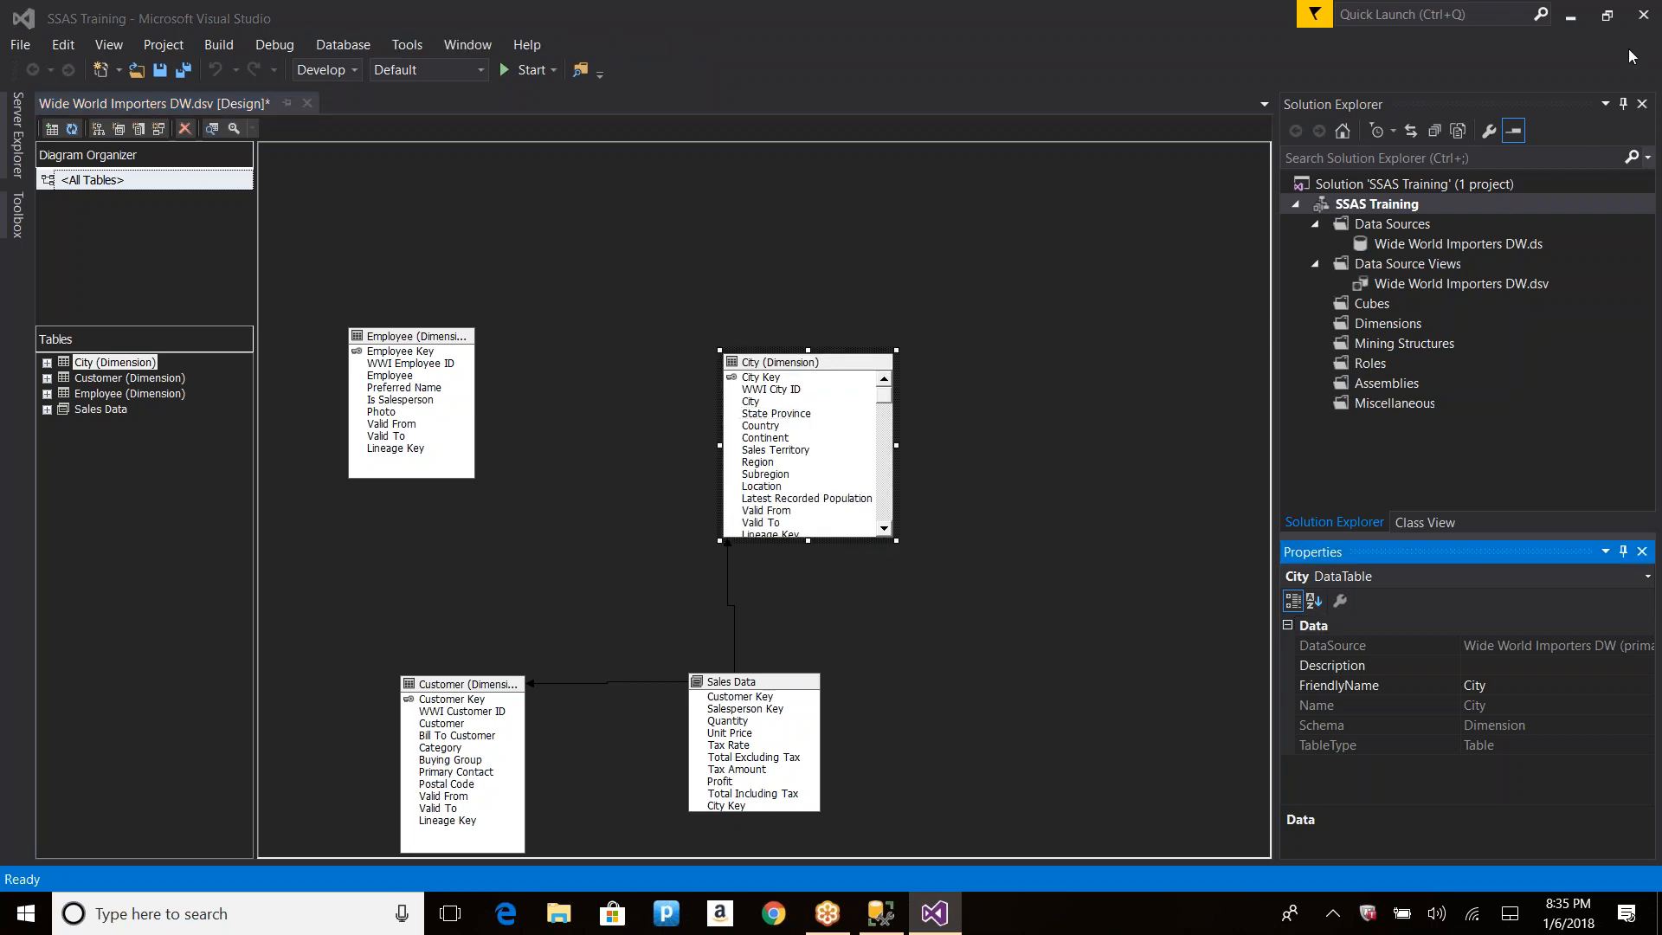
left_click(1503, 687)
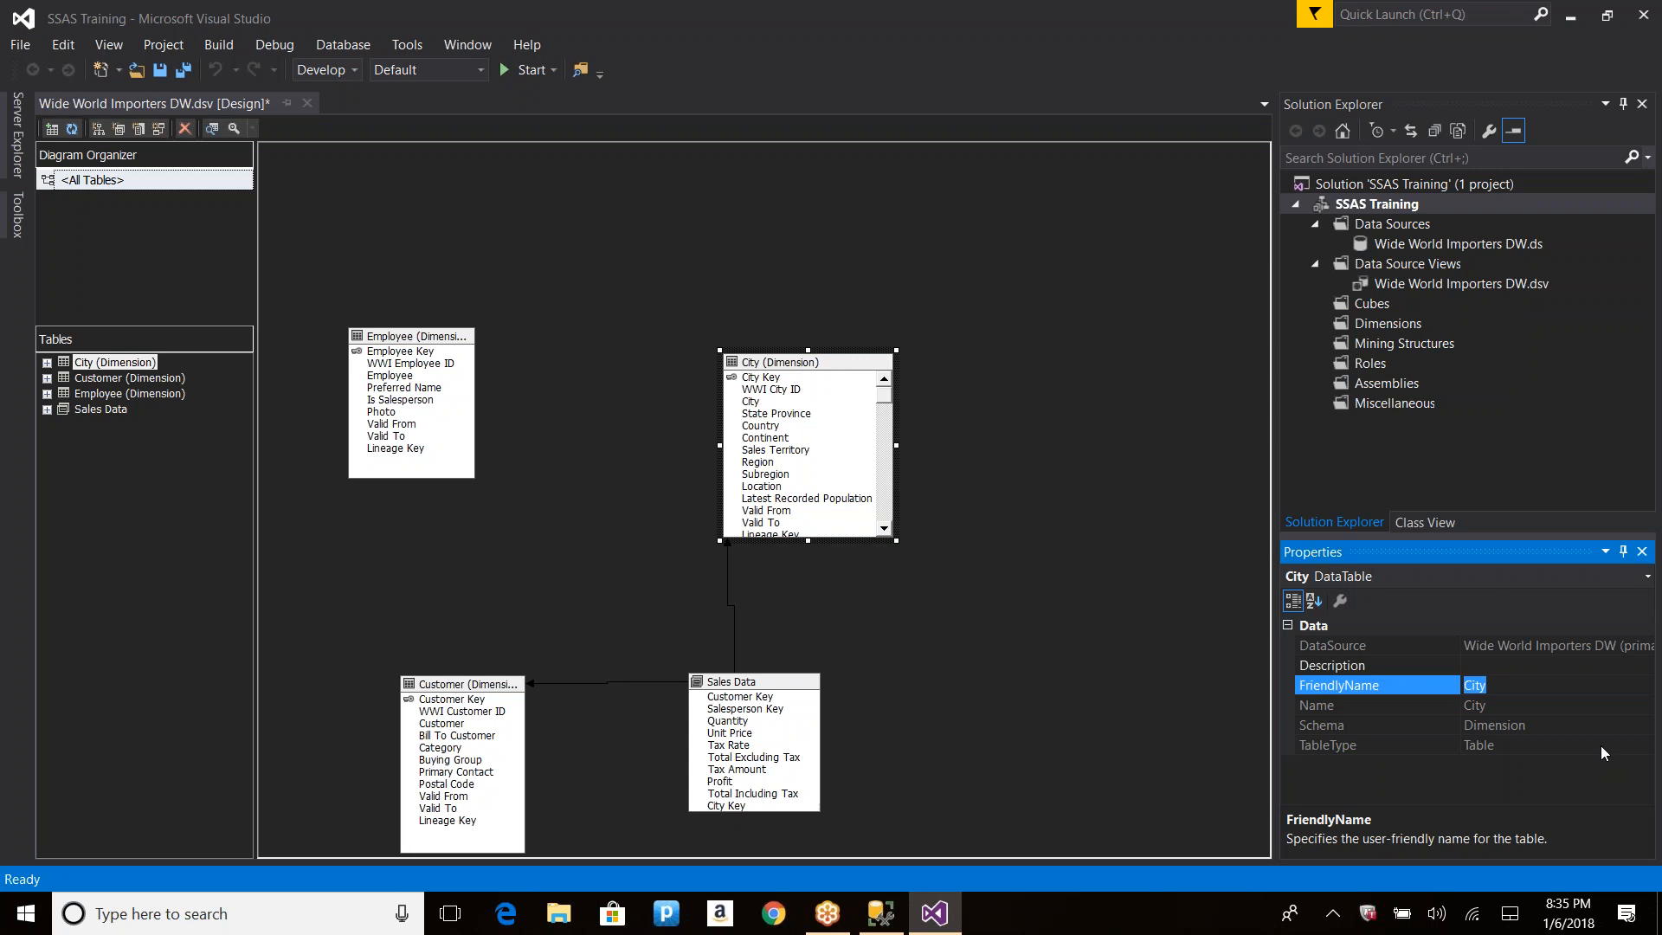
type("City Info")
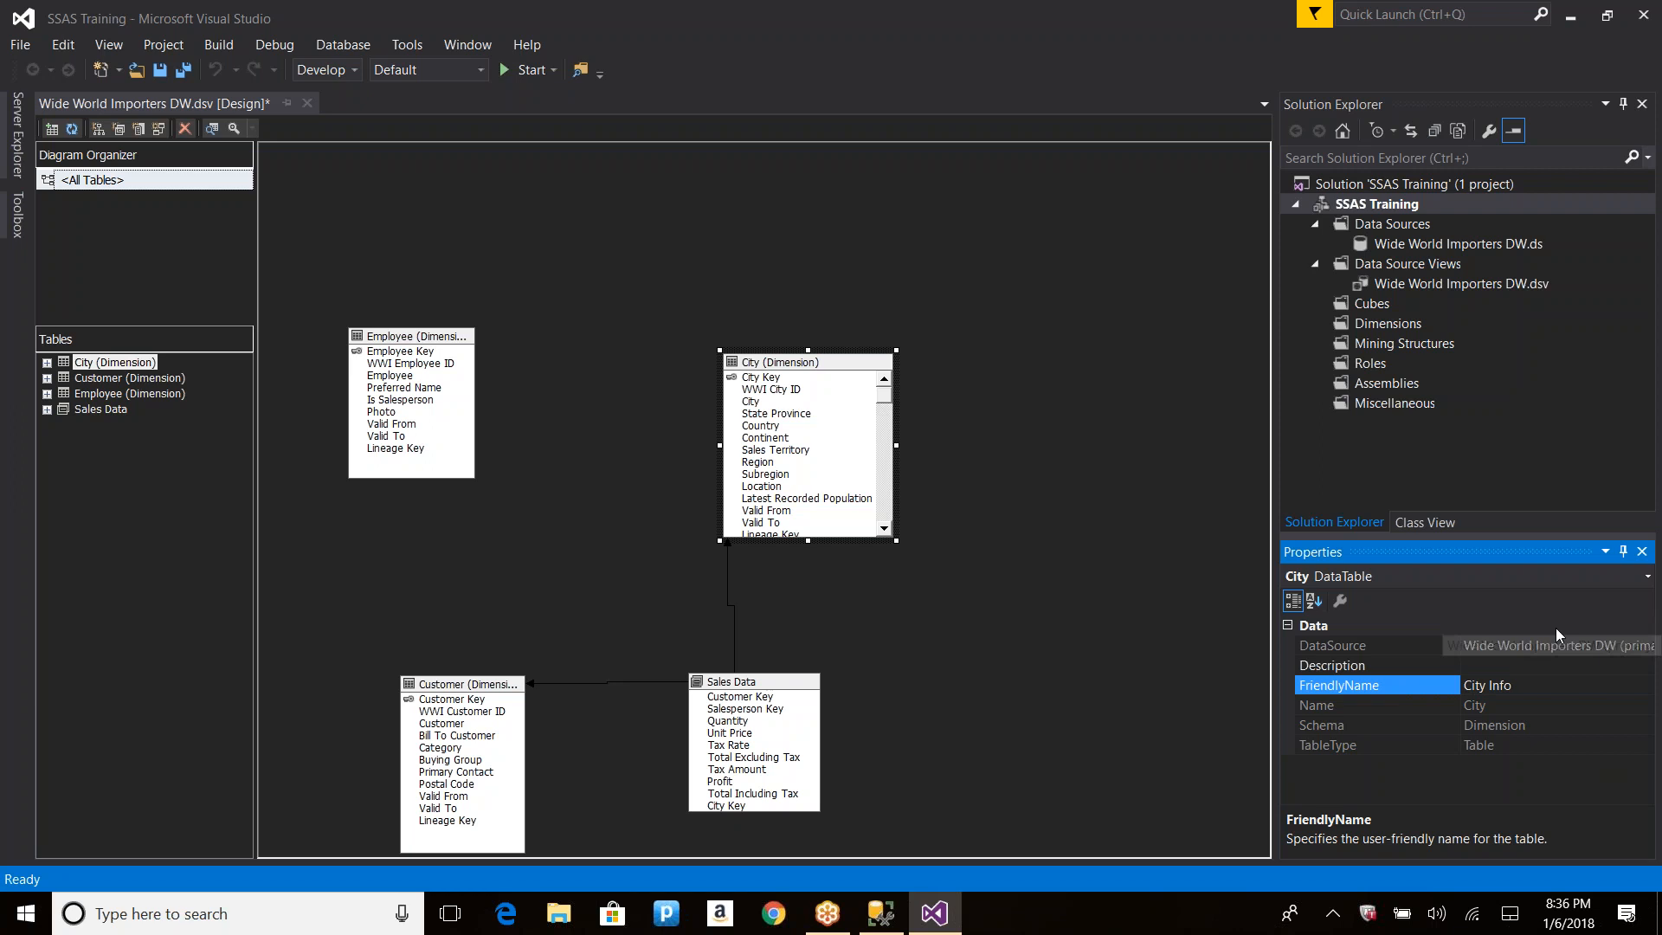
Step: Turn the display of friendly names back on for the data source view diagram
left_click(1026, 468)
right_click(929, 322)
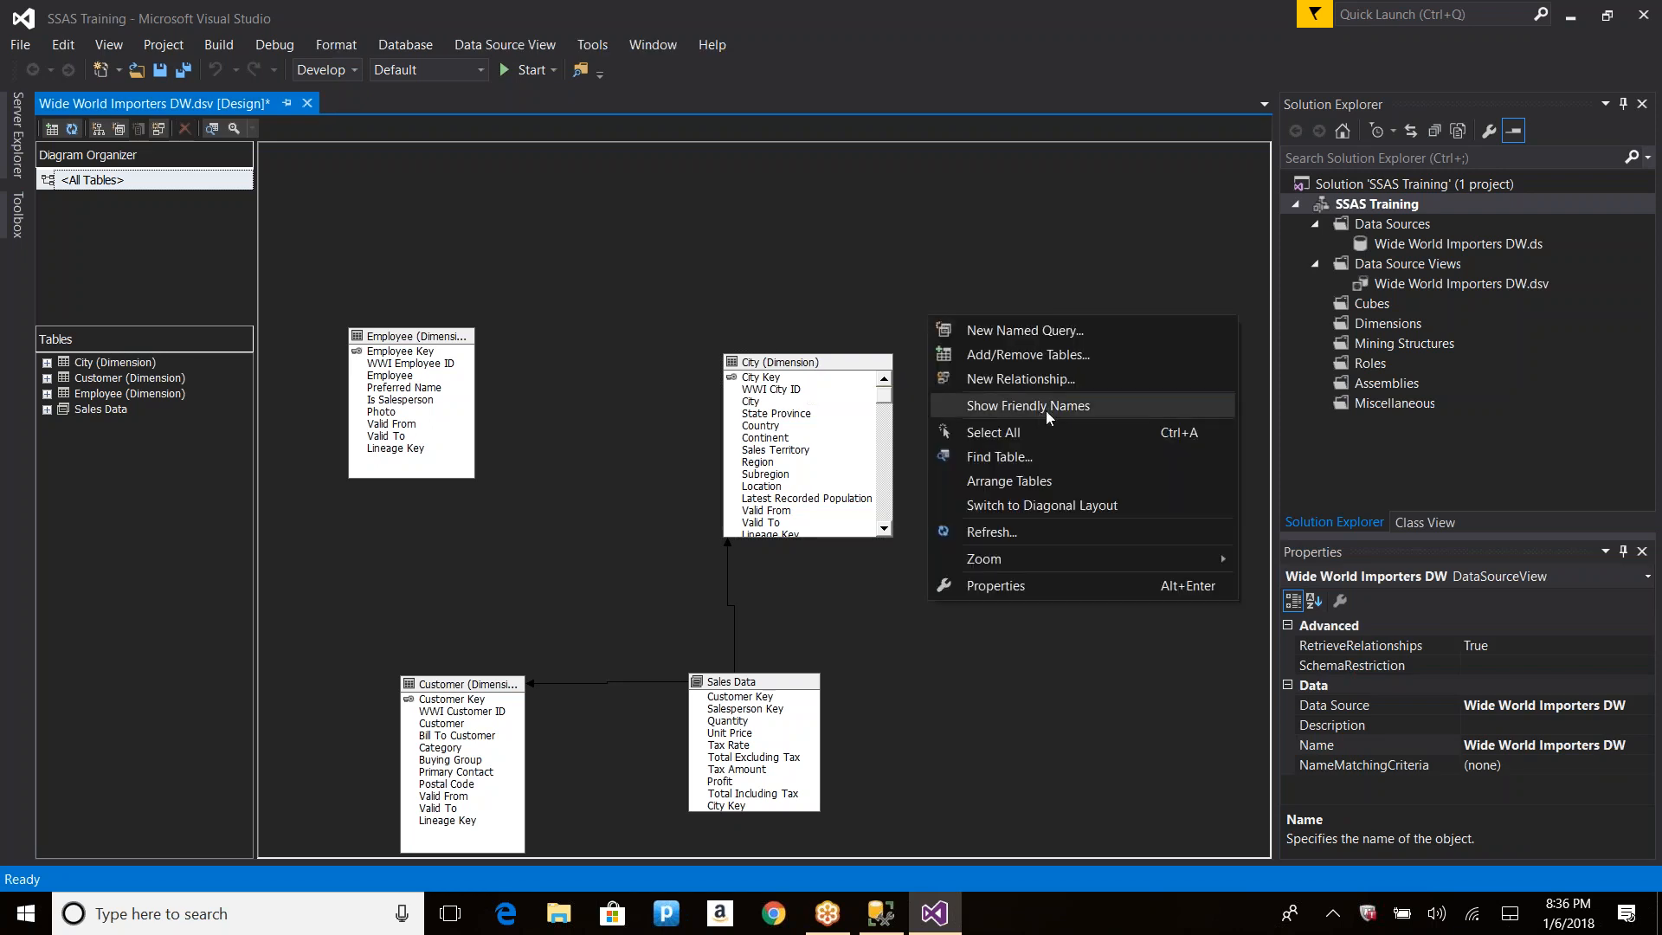
left_click(1037, 406)
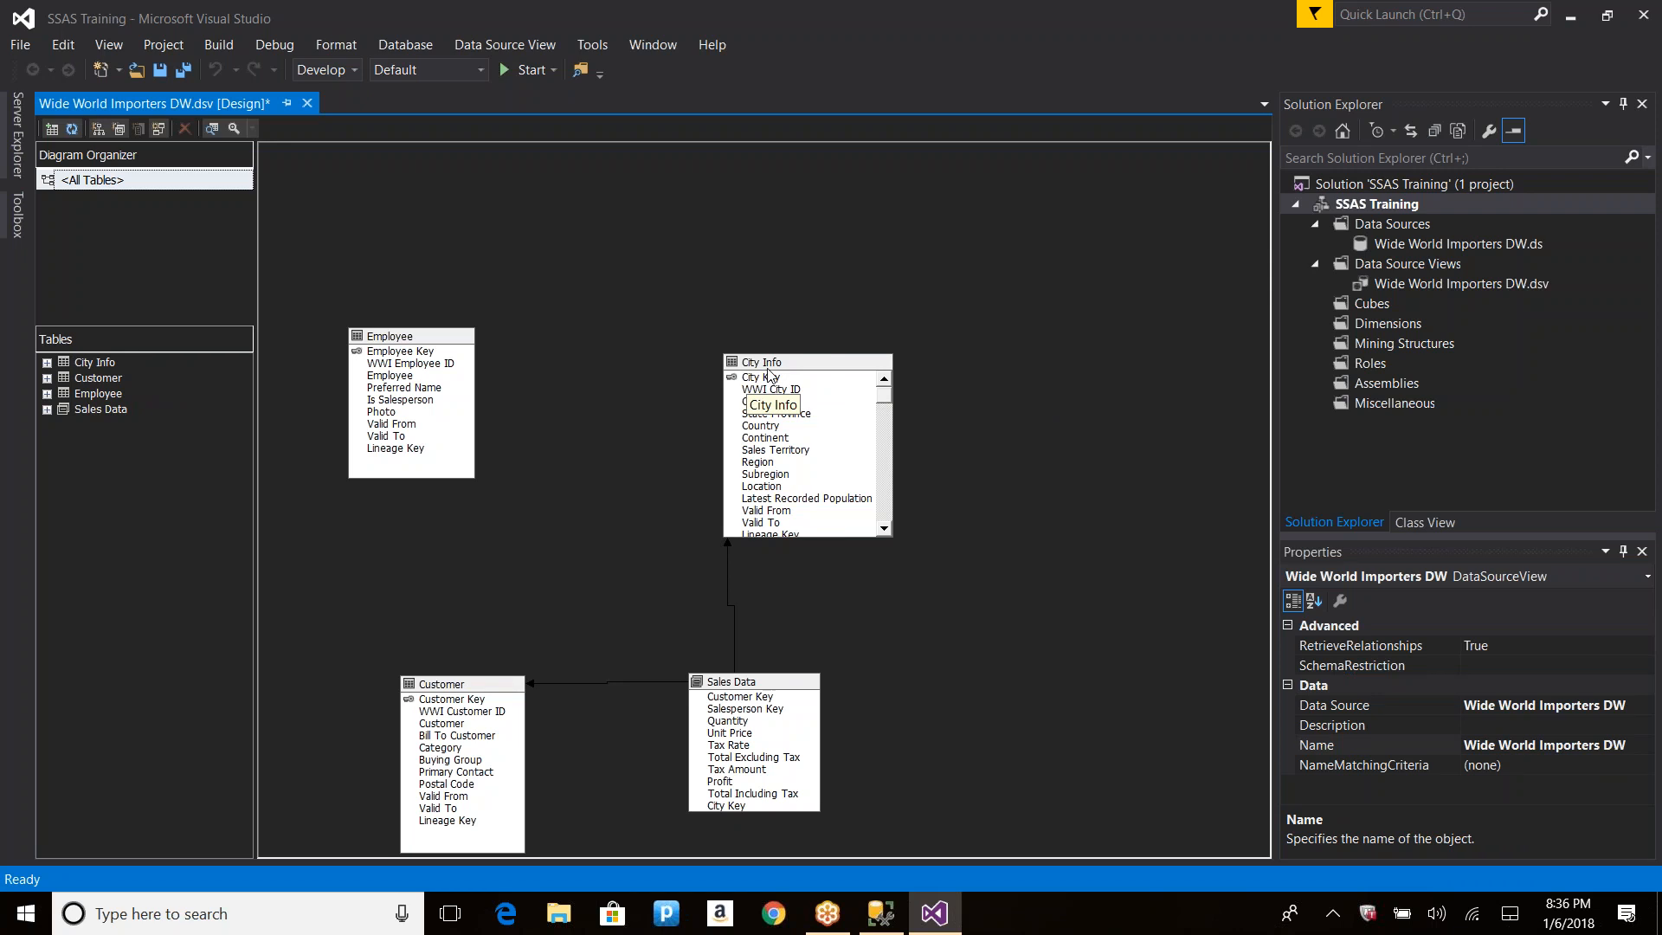
Step: Select all tables and relationships in the data source view diagram
right_click(958, 304)
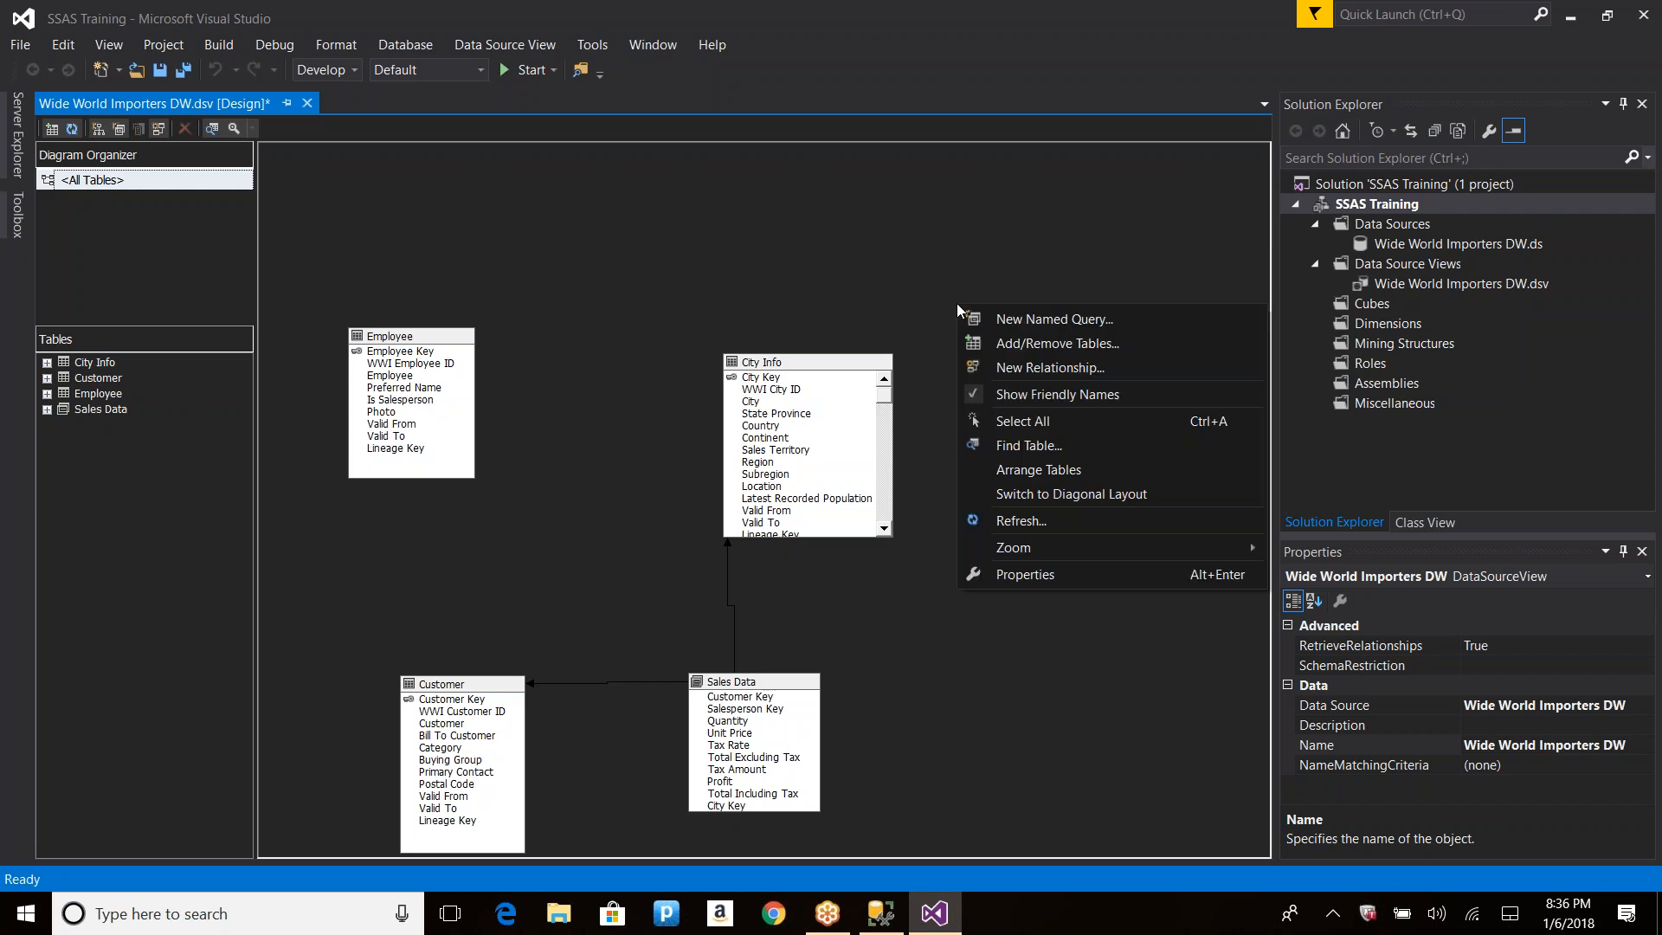
left_click(1035, 424)
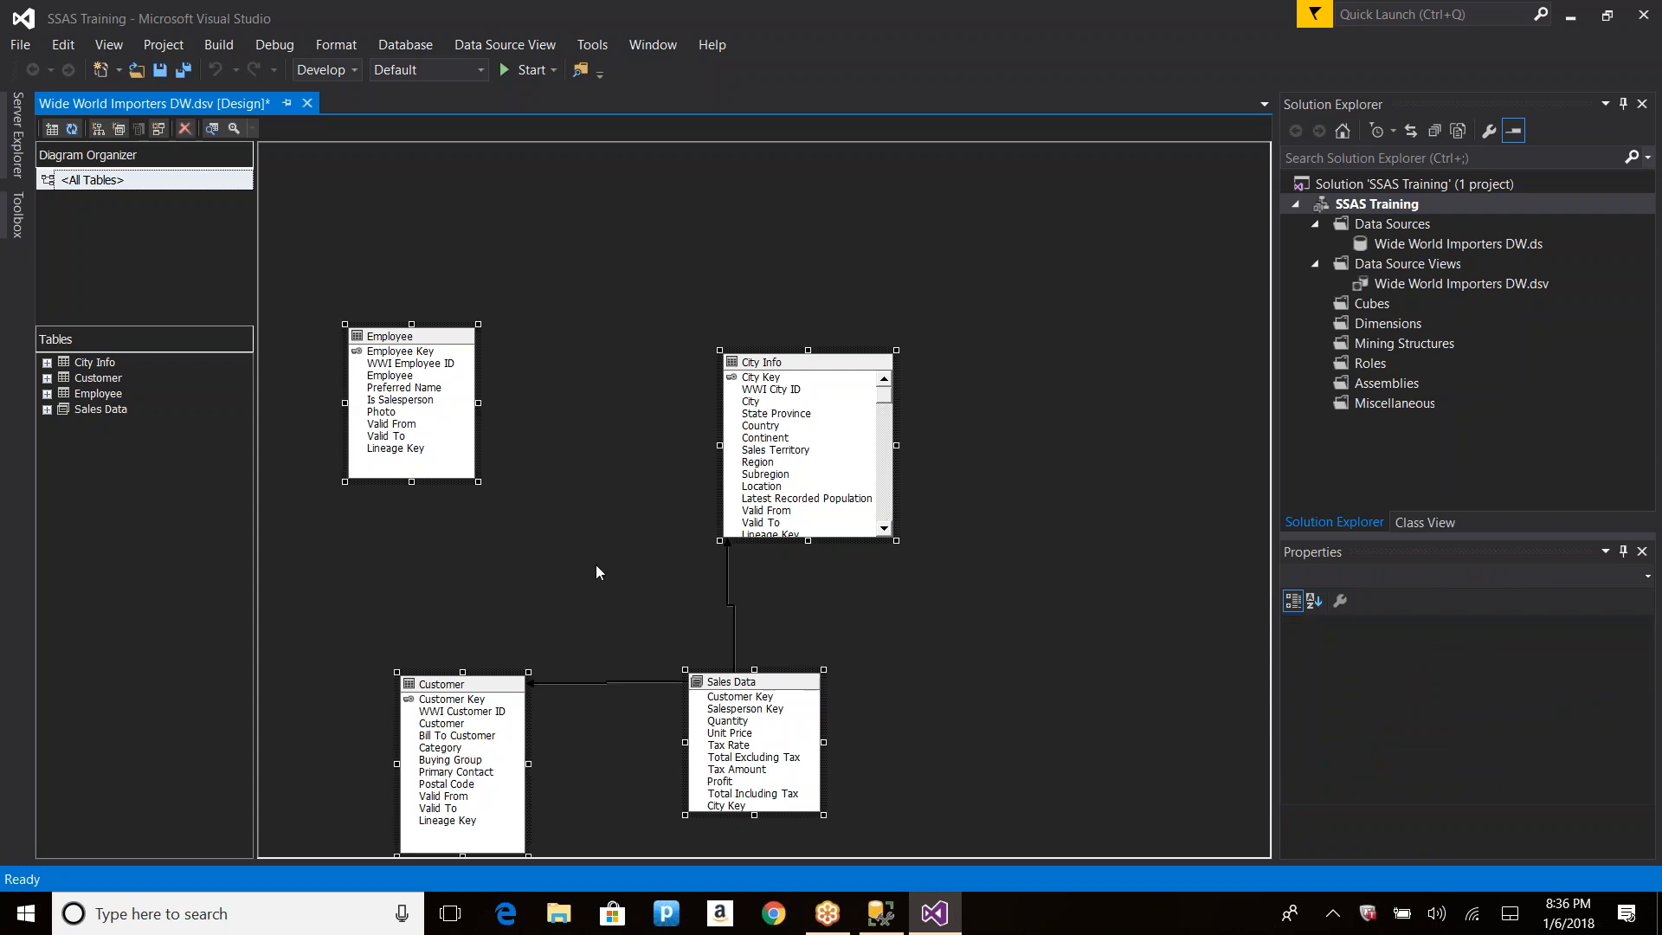
left_click(978, 356)
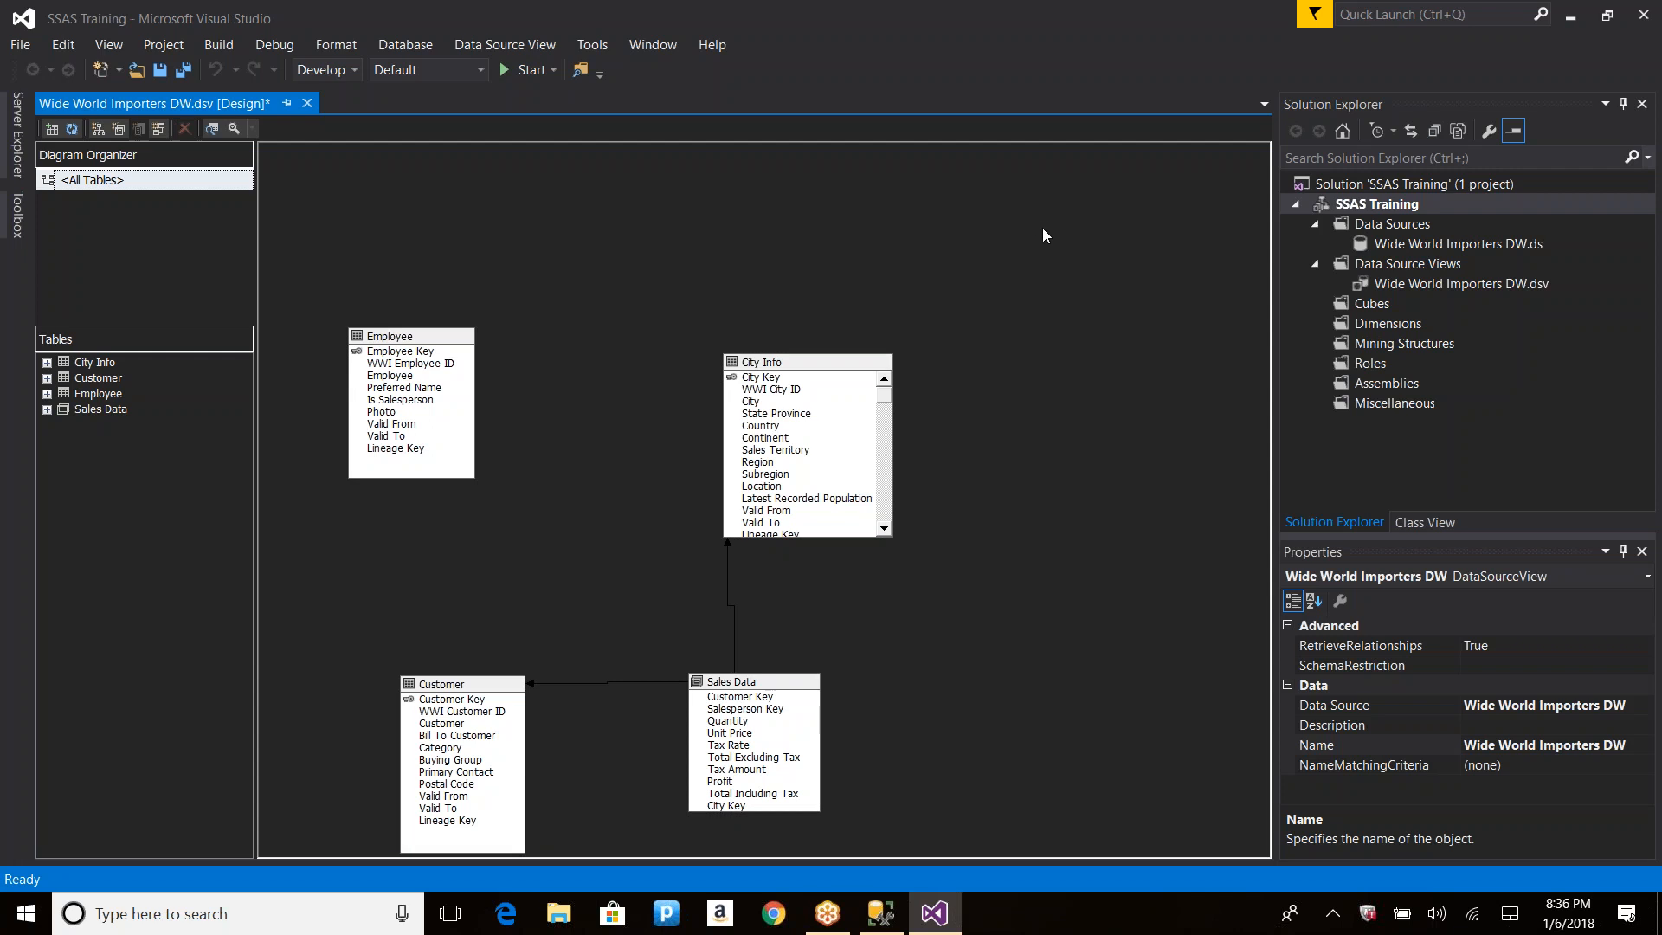
key("ctrl+a")
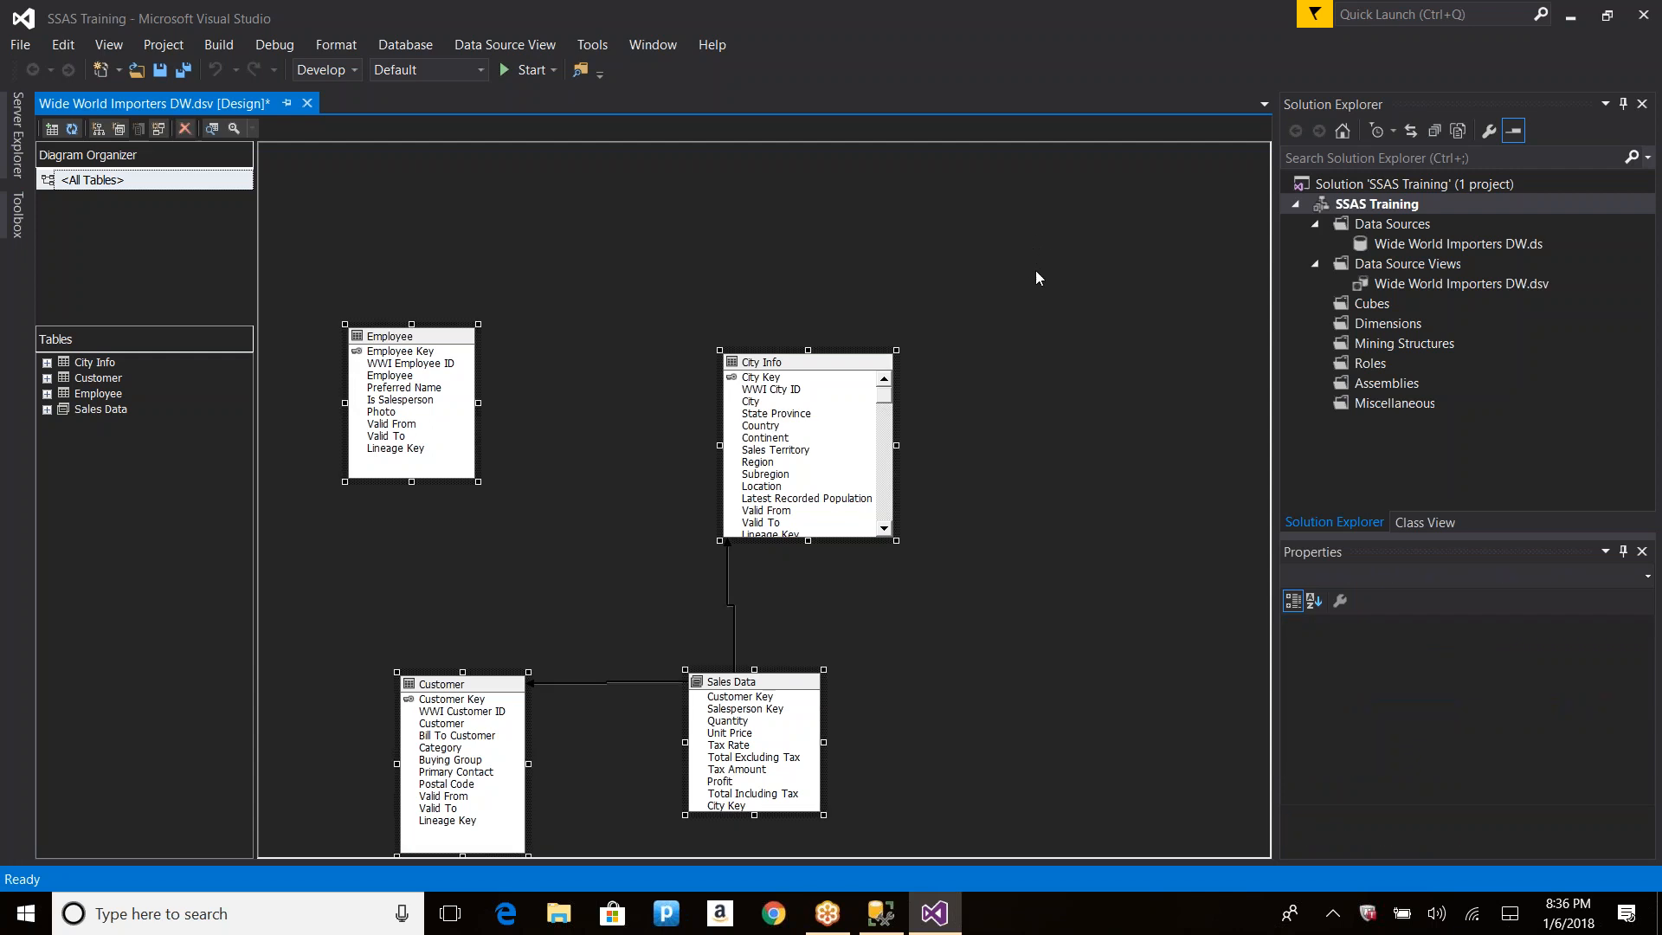
Step: Find the Sales Data table in the diagram by filtering the table list with "sale"
right_click(1048, 257)
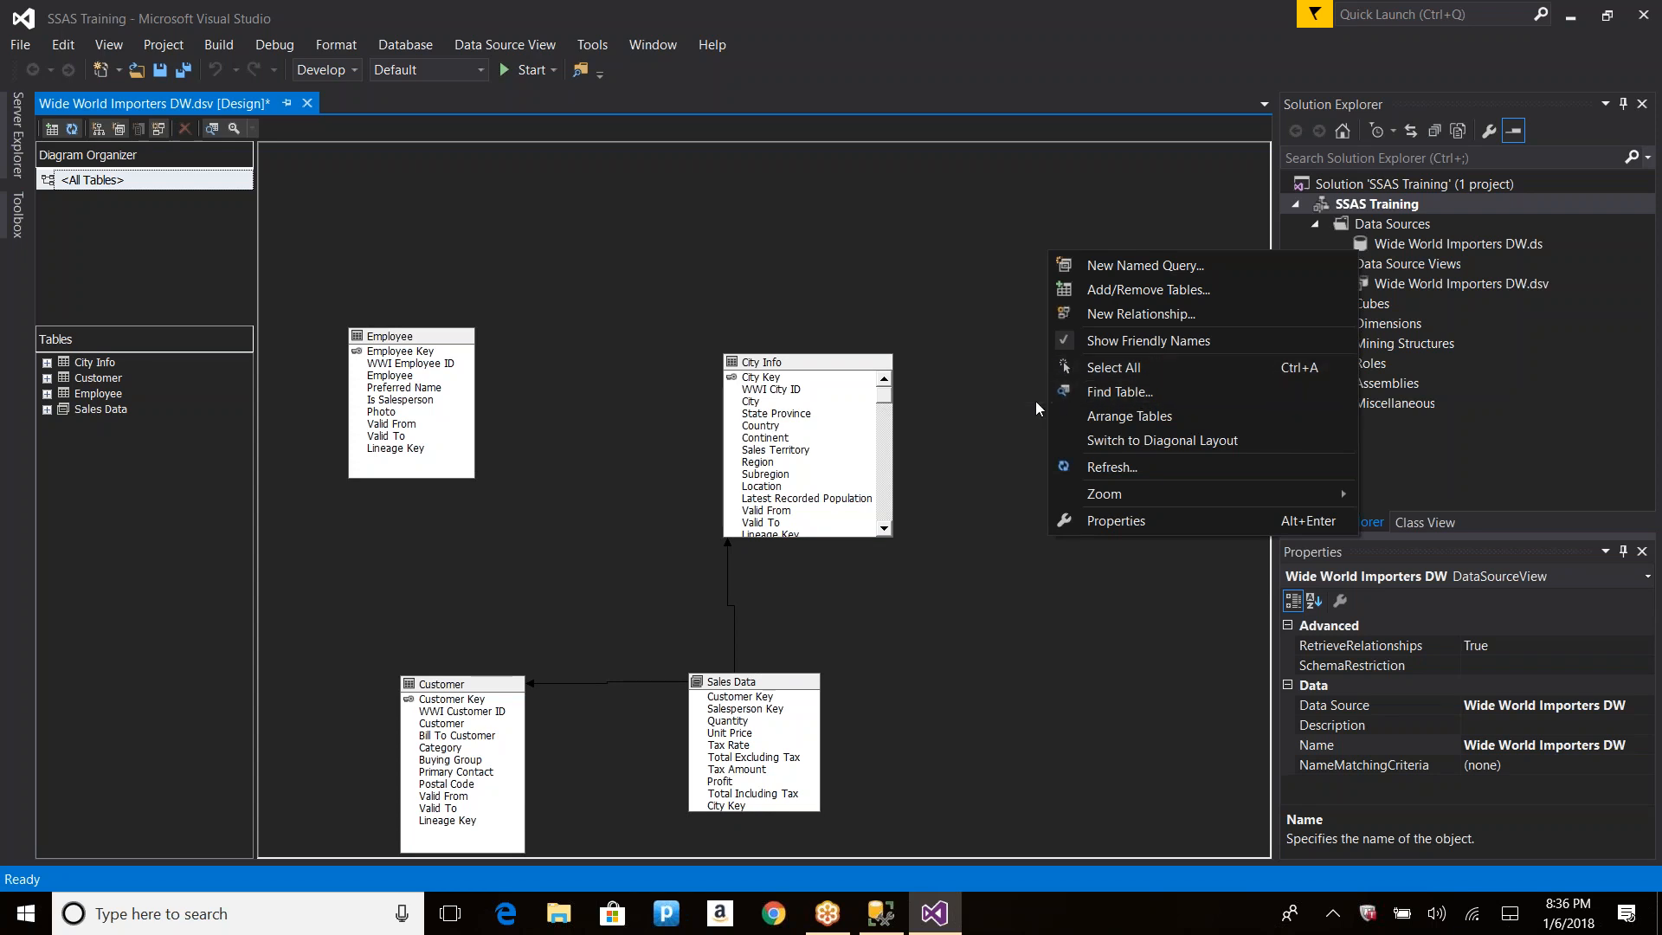
left_click(1116, 399)
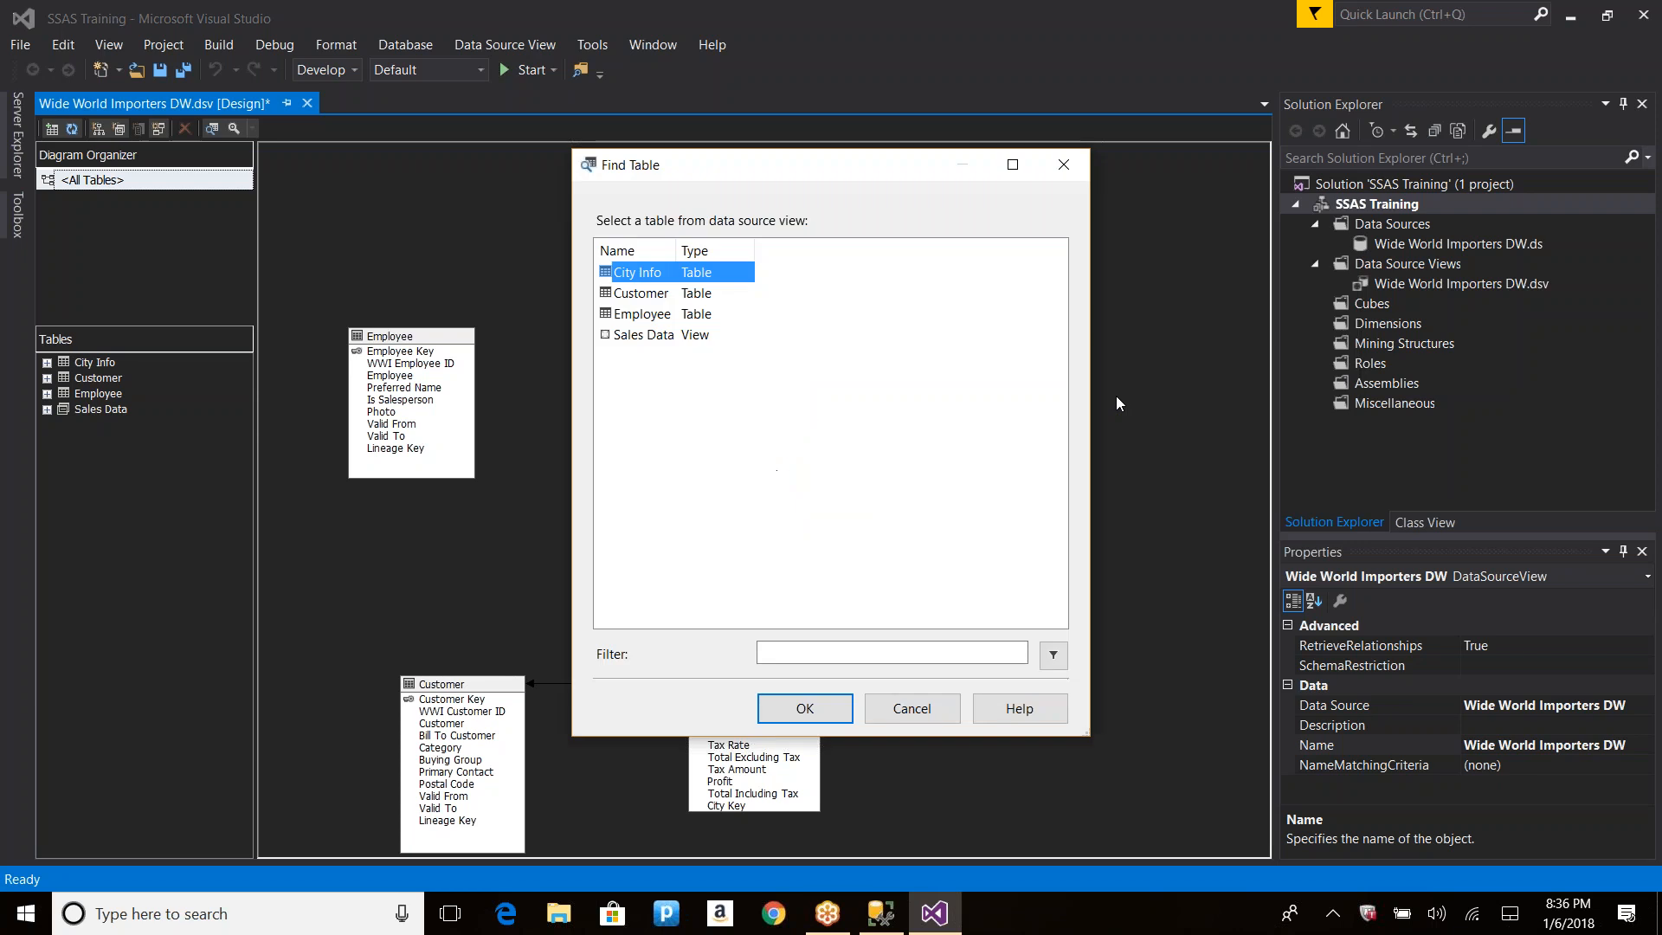
left_click(779, 654)
type("sale")
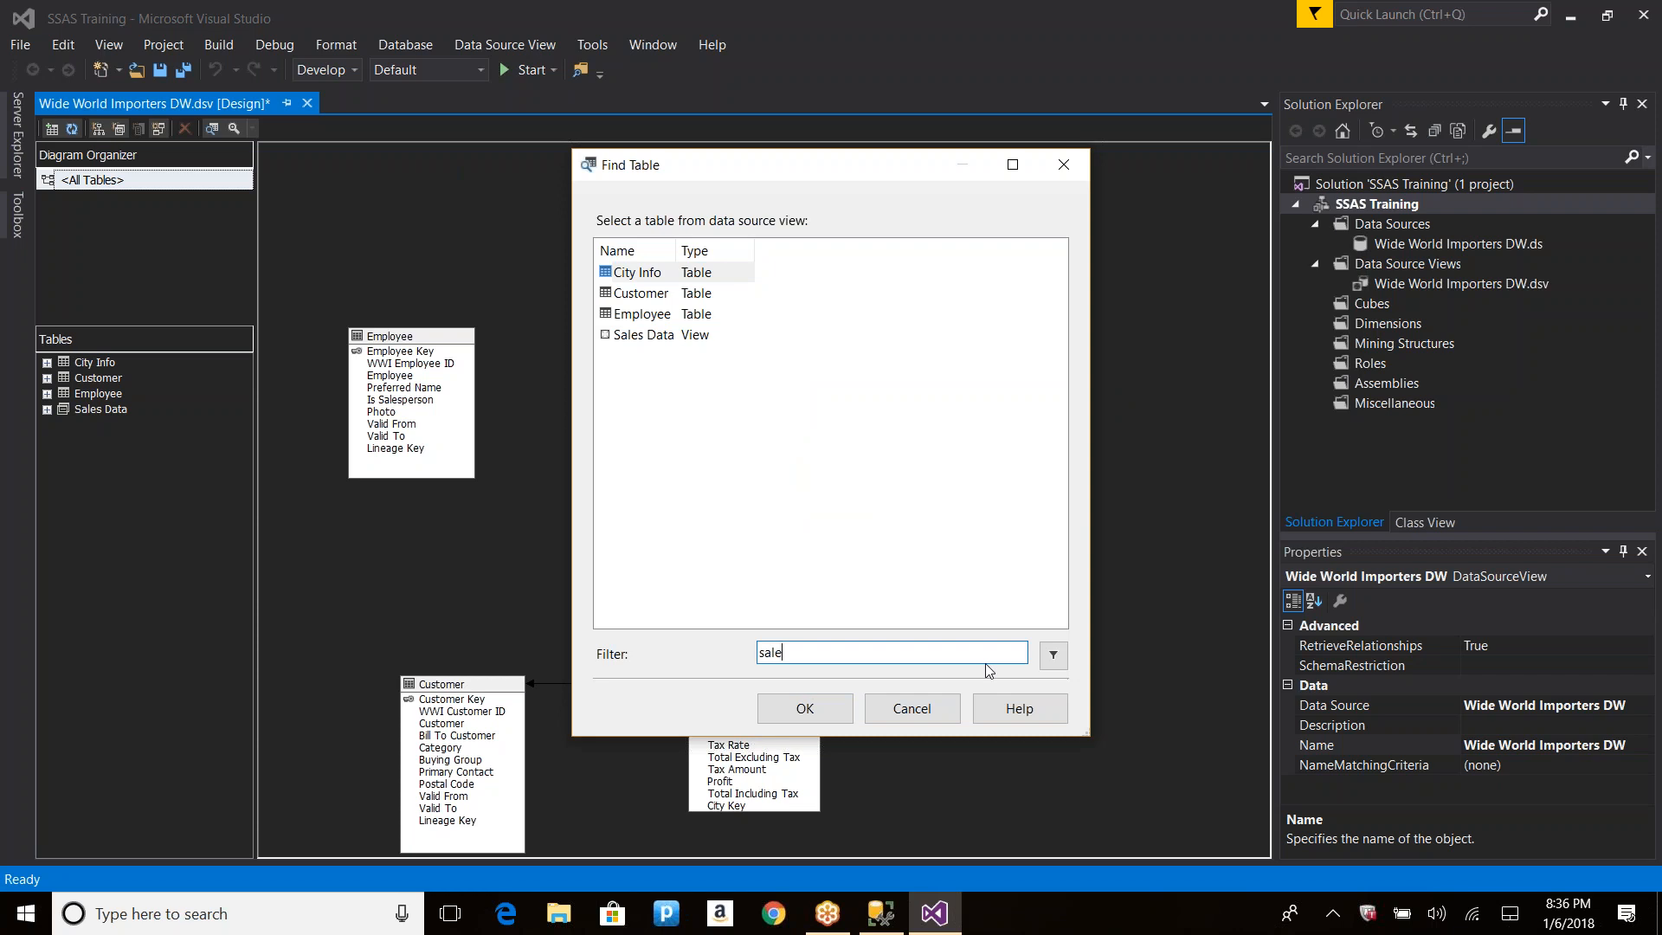
left_click(1053, 655)
left_click(664, 275)
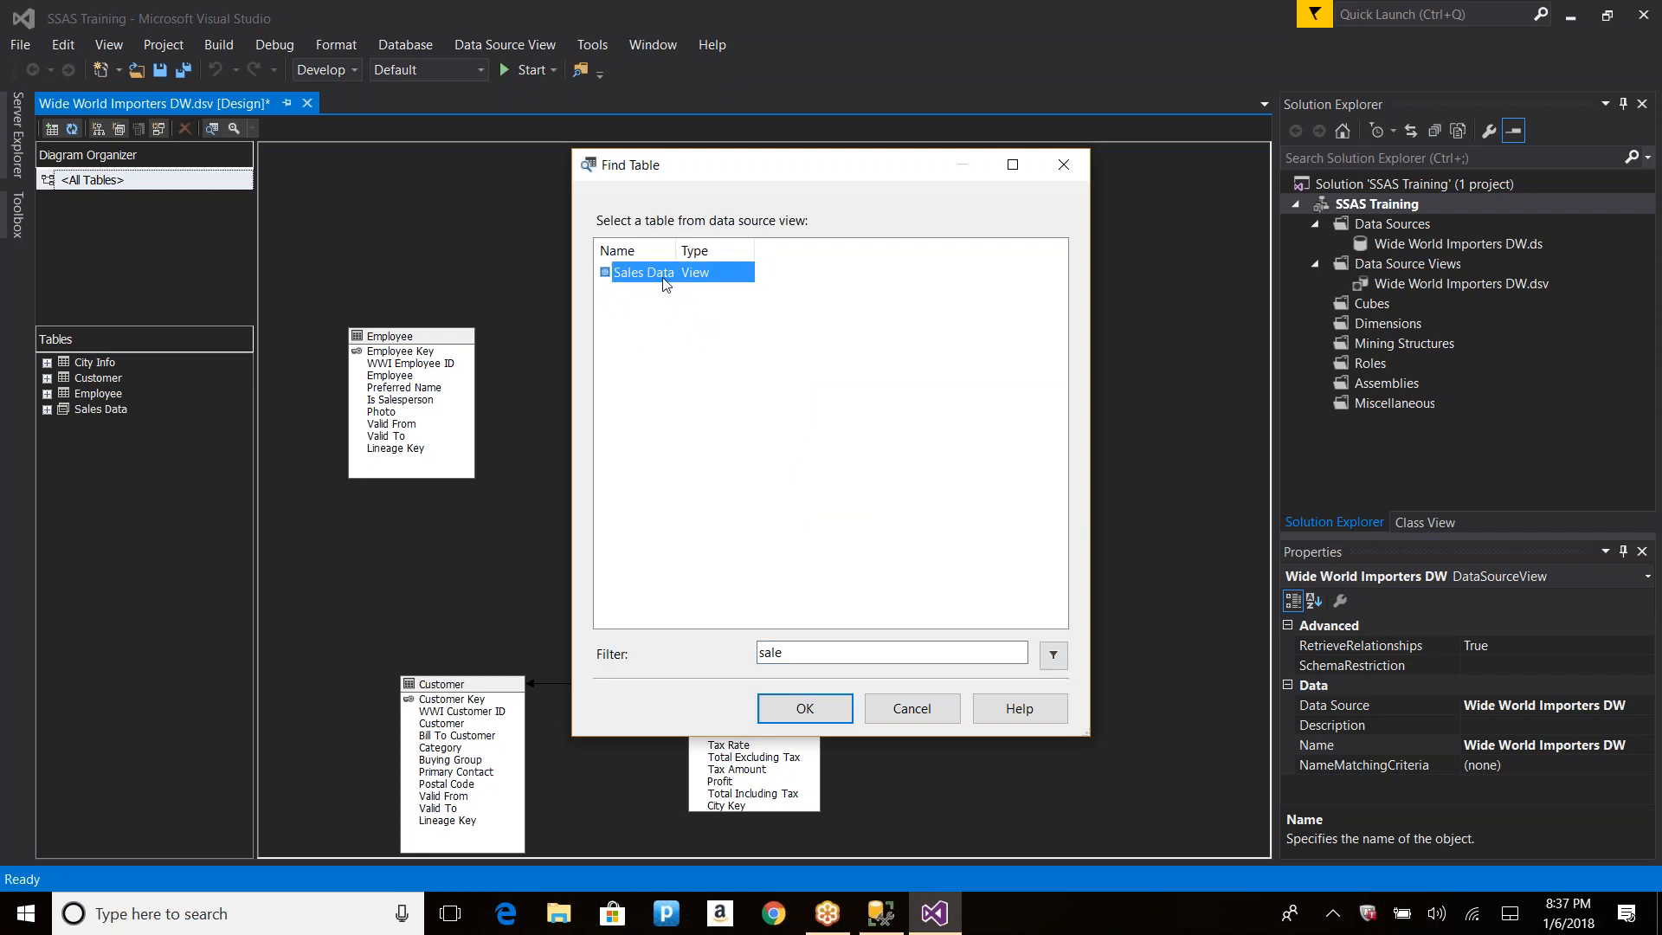
double_click(664, 275)
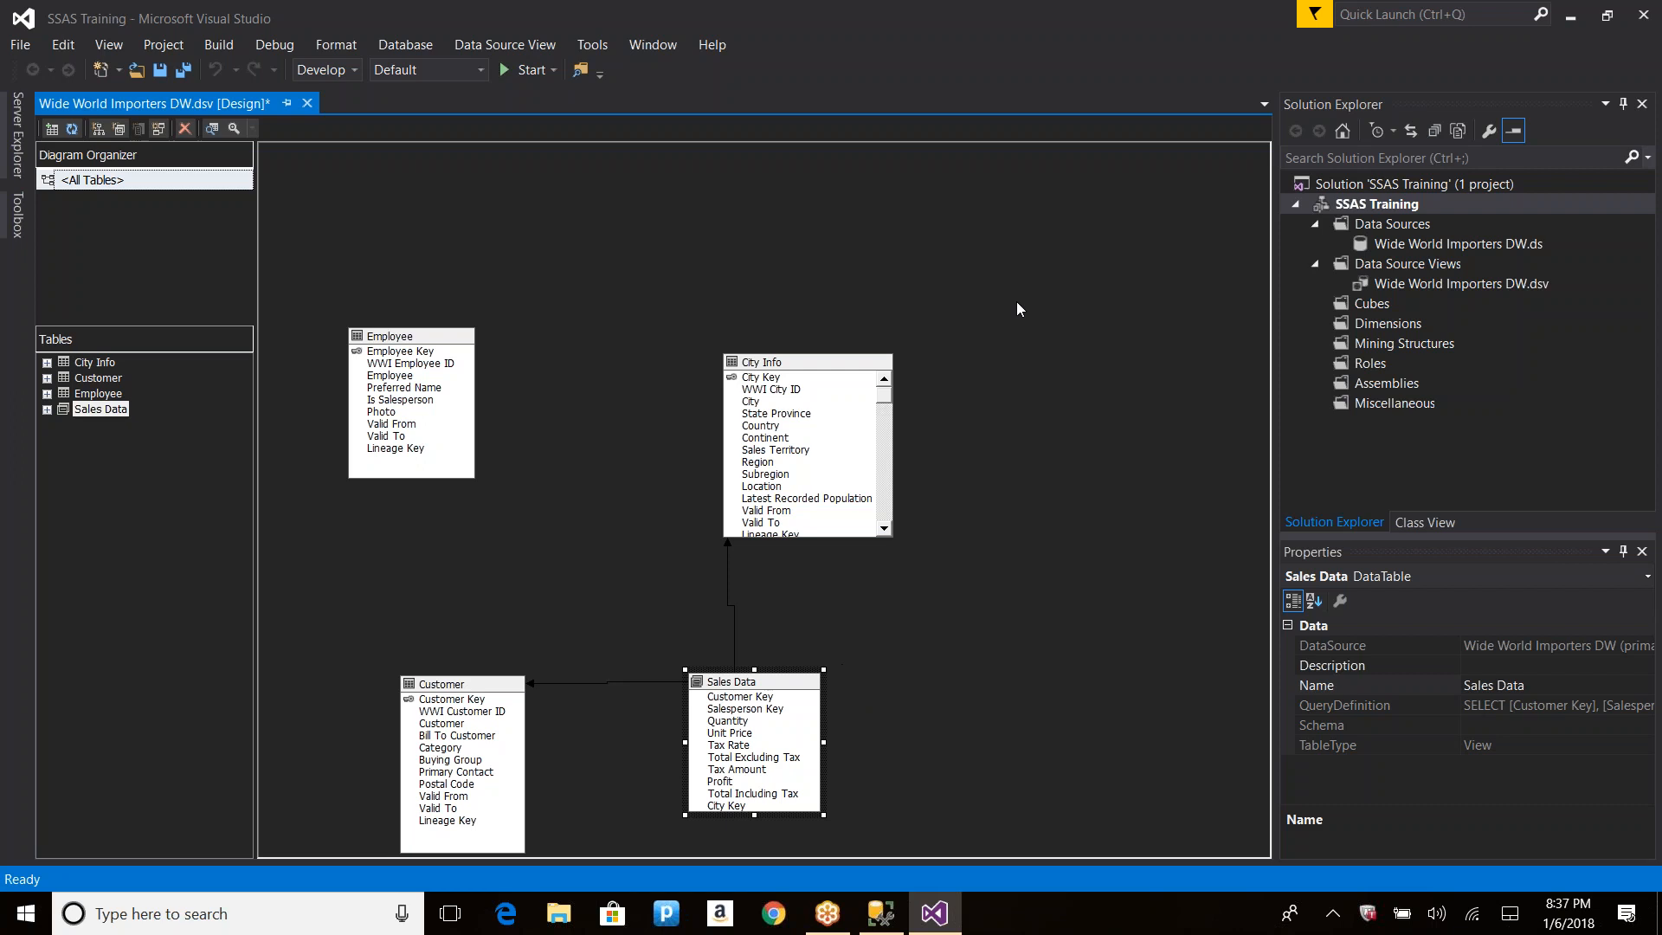
Step: Locate the Employee table in the diagram with Find Table and save the data source view
left_click(211, 130)
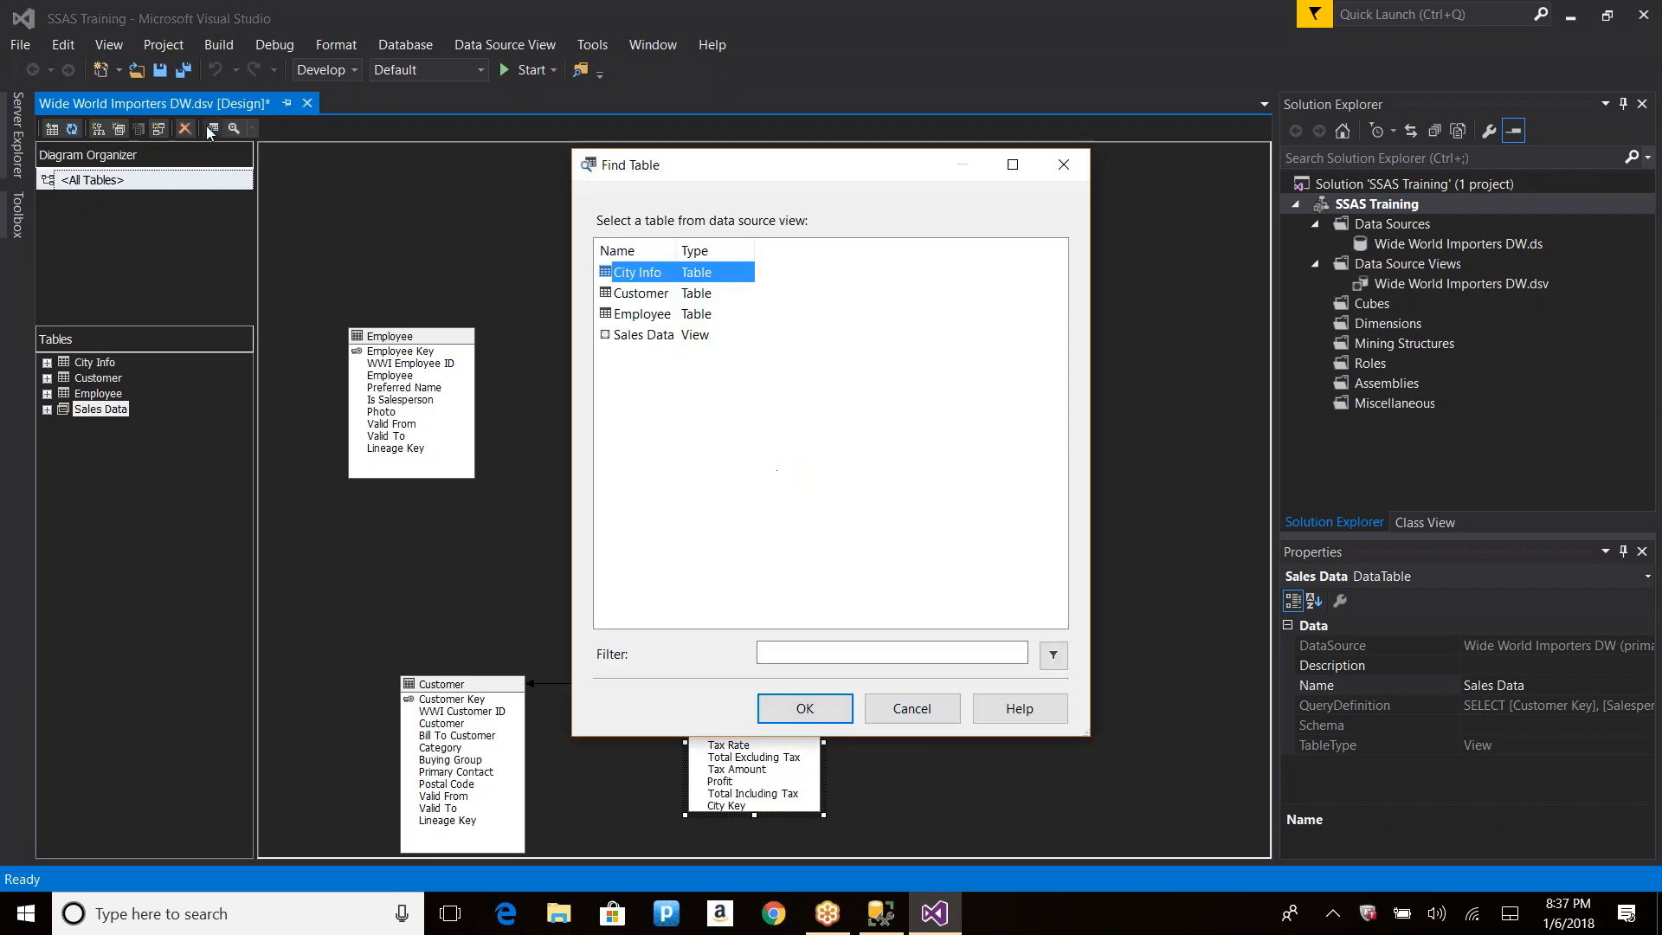
double_click(642, 314)
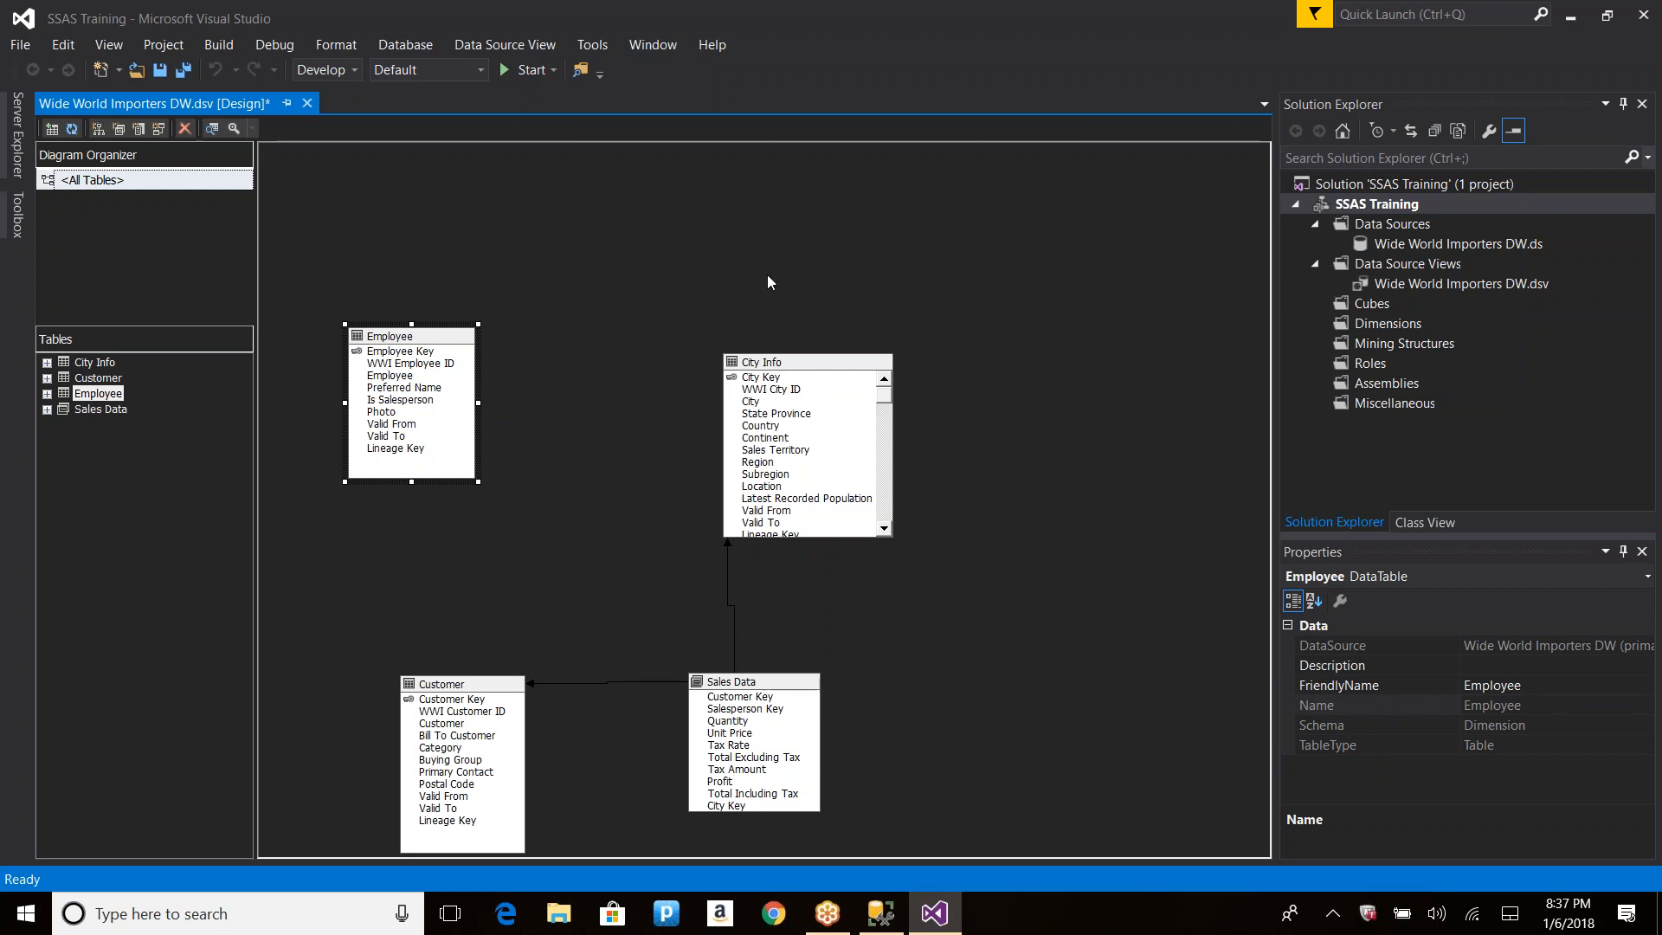
key("ctrl+s")
Step: Add all remaining available tables and views of the Wide World Importers DW data source to the data source view
right_click(956, 241)
left_click(1043, 268)
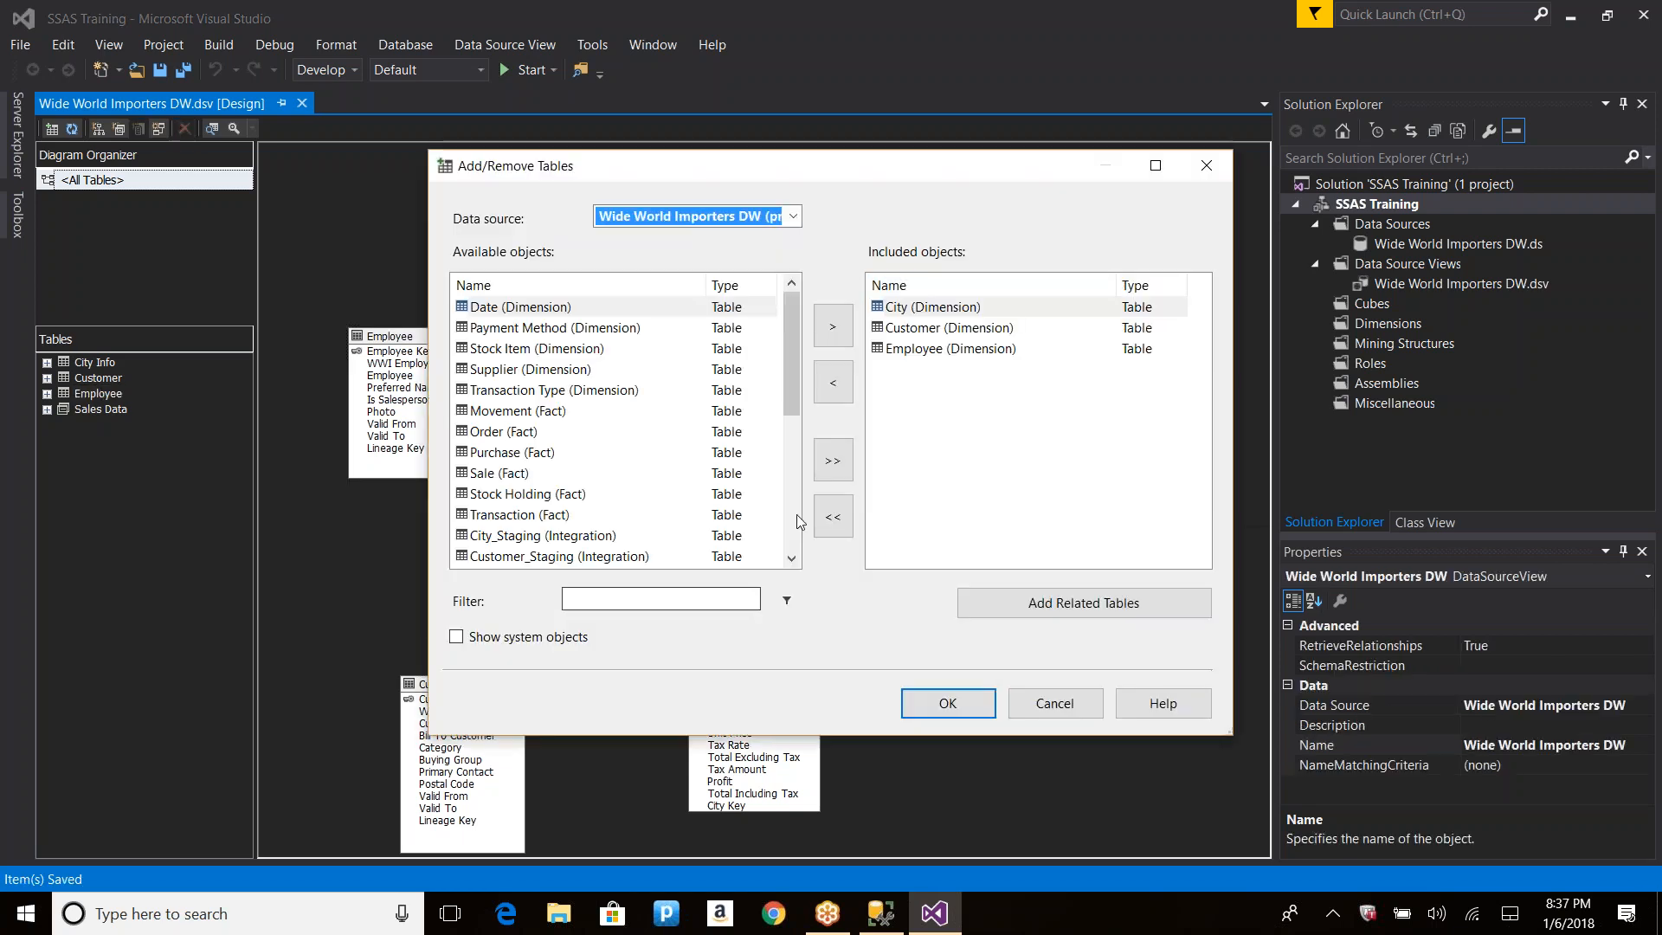
left_click(833, 460)
left_click(948, 703)
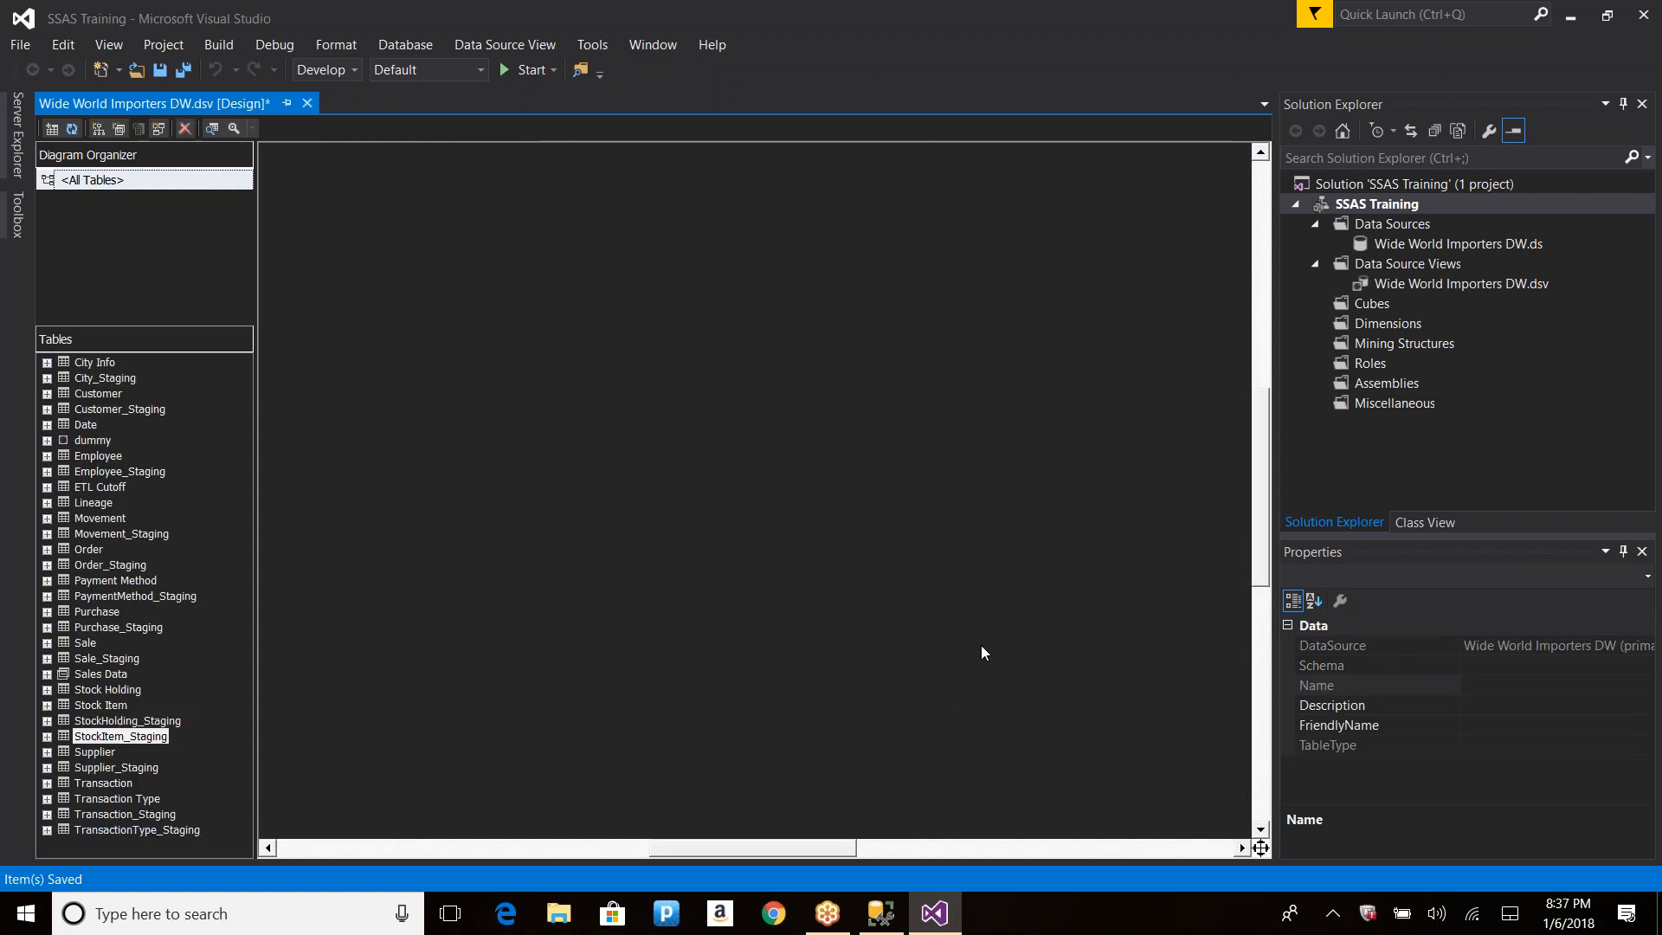
Step: Locate Sales Data in the crowded diagram by filtering the Find Table list with "sale"
left_click(212, 128)
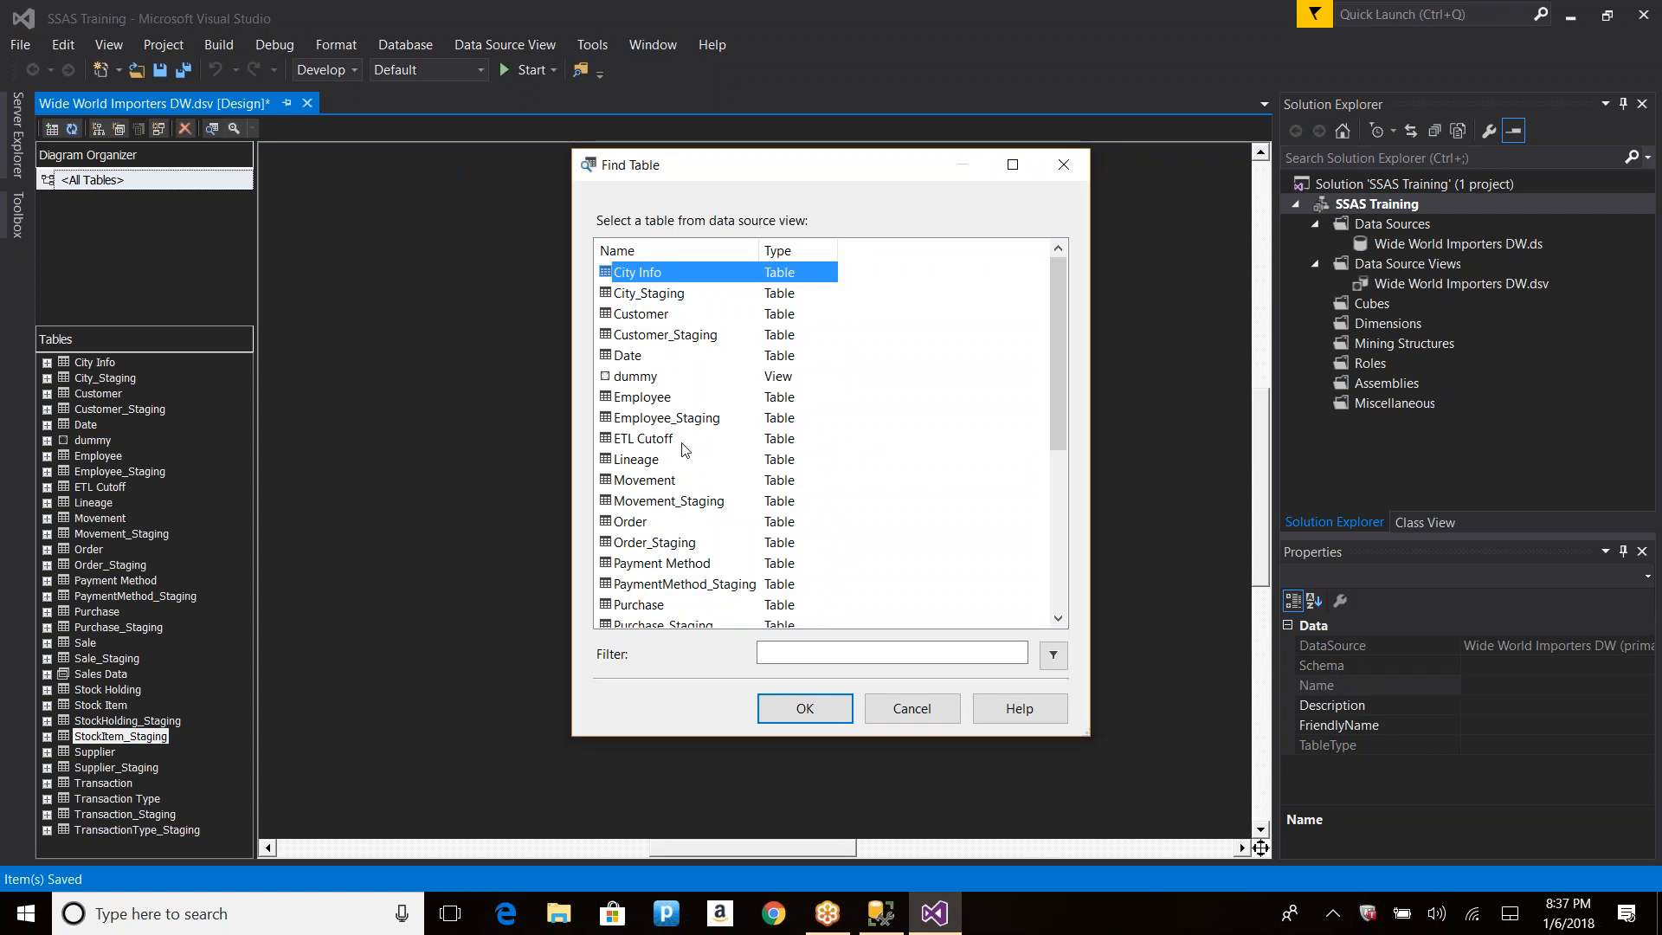
left_click(845, 643)
type("sale")
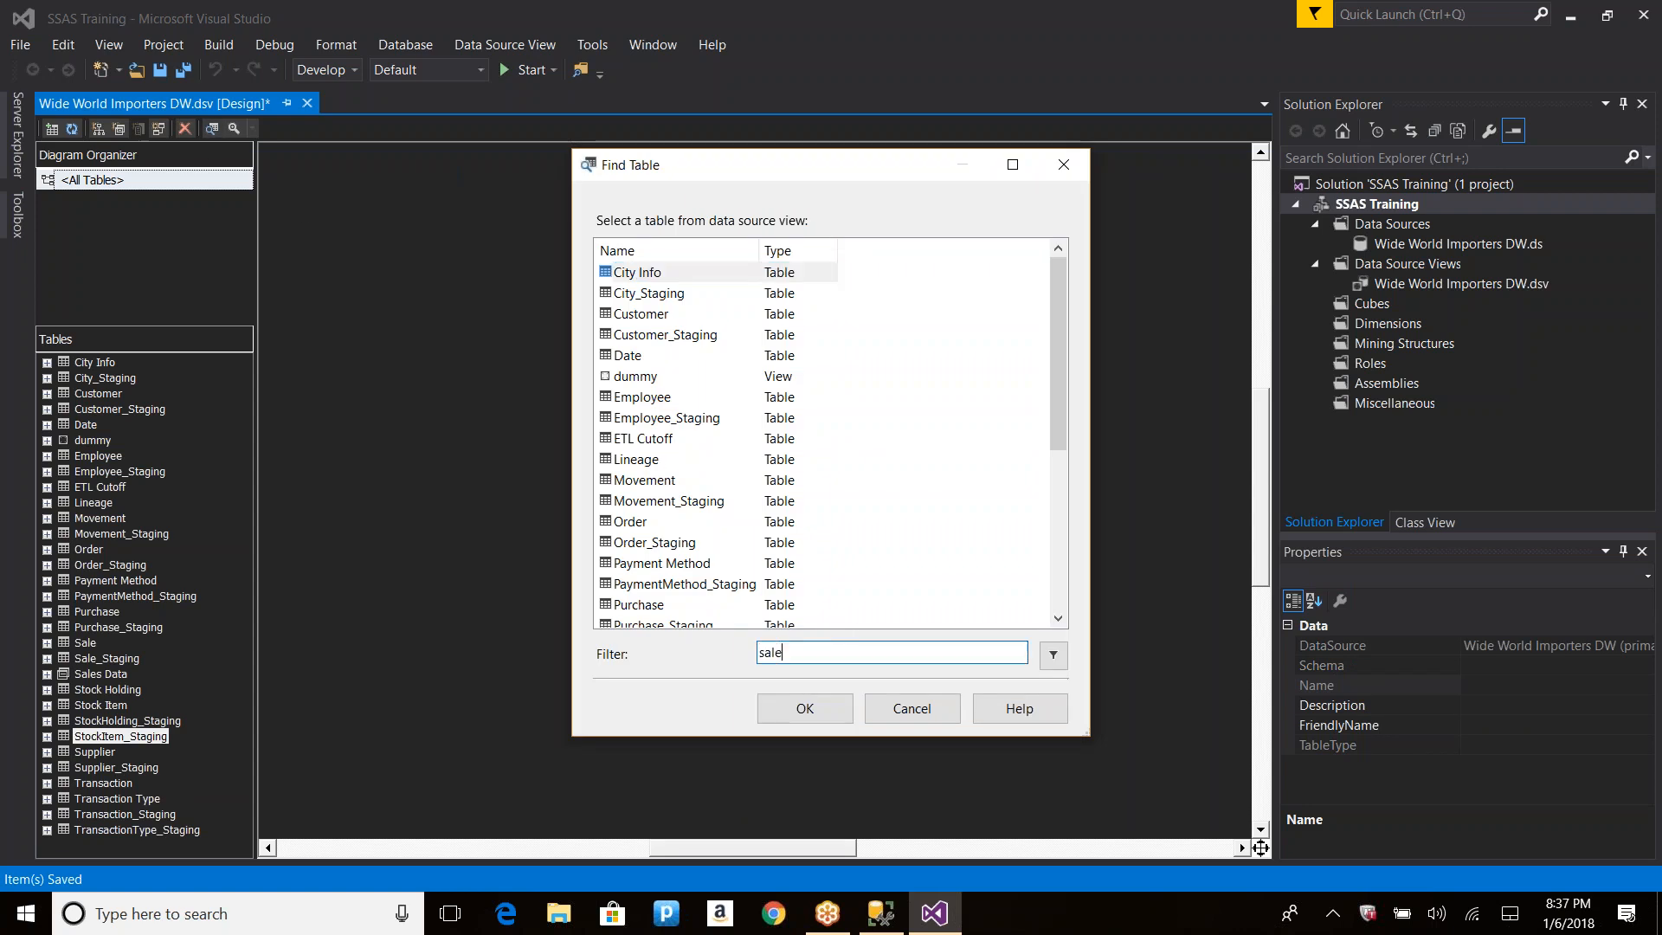
double_click(647, 313)
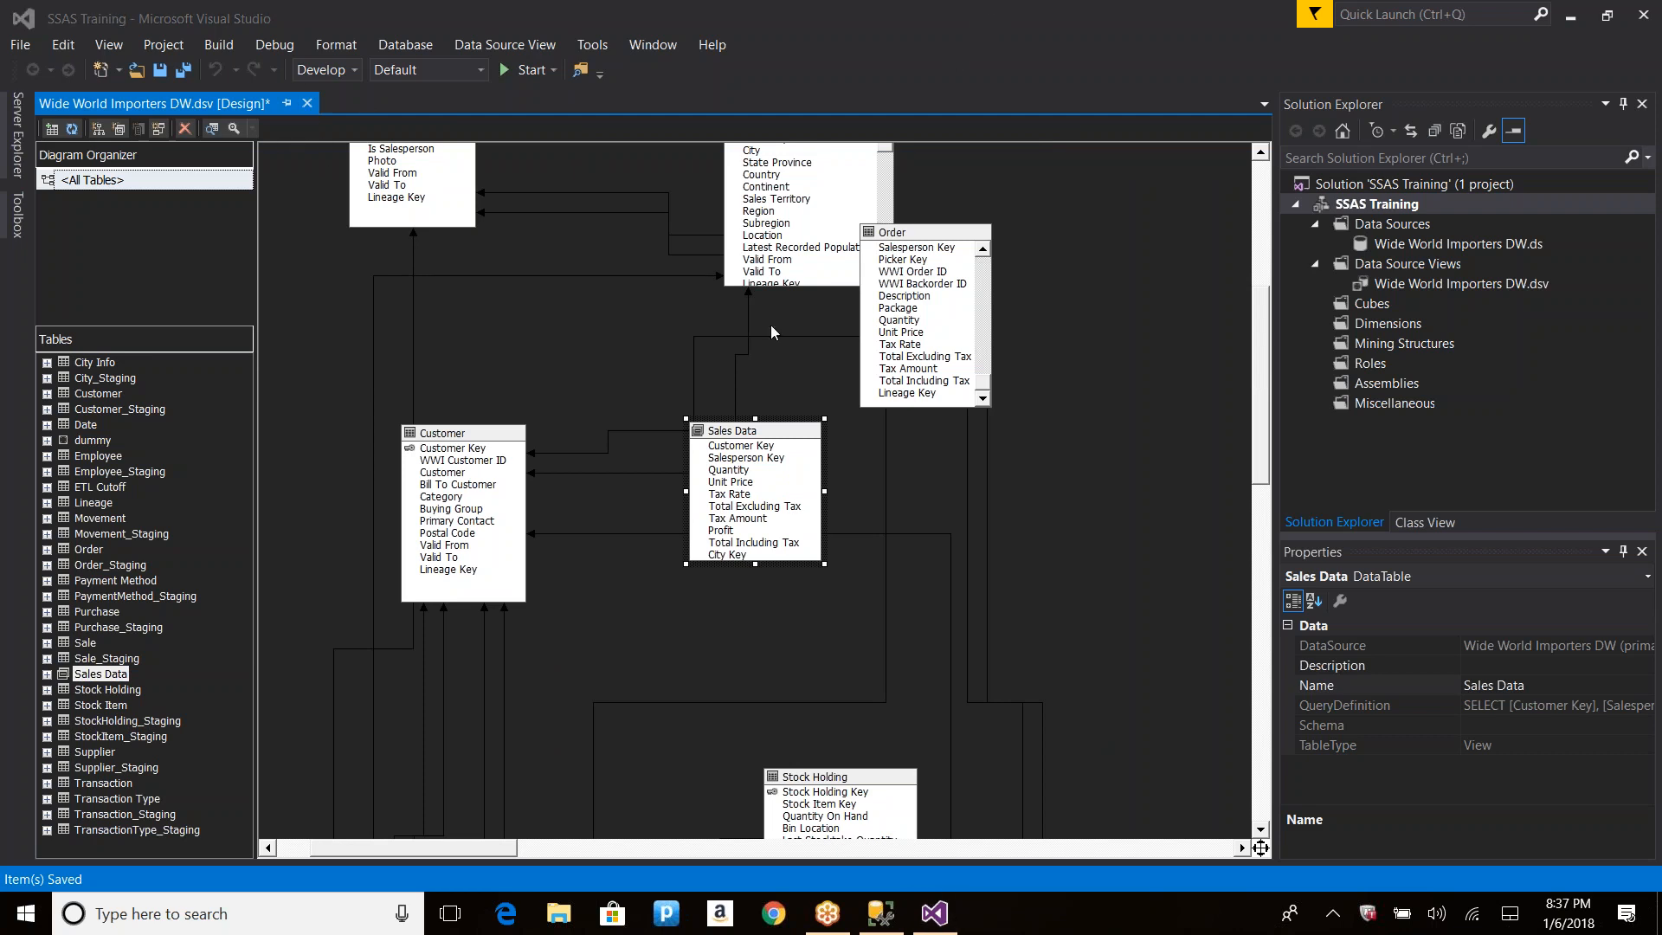
Step: Close the data source view, discarding the unsaved table additions, and reopen Wide World Importers DW.dsv
left_click(308, 103)
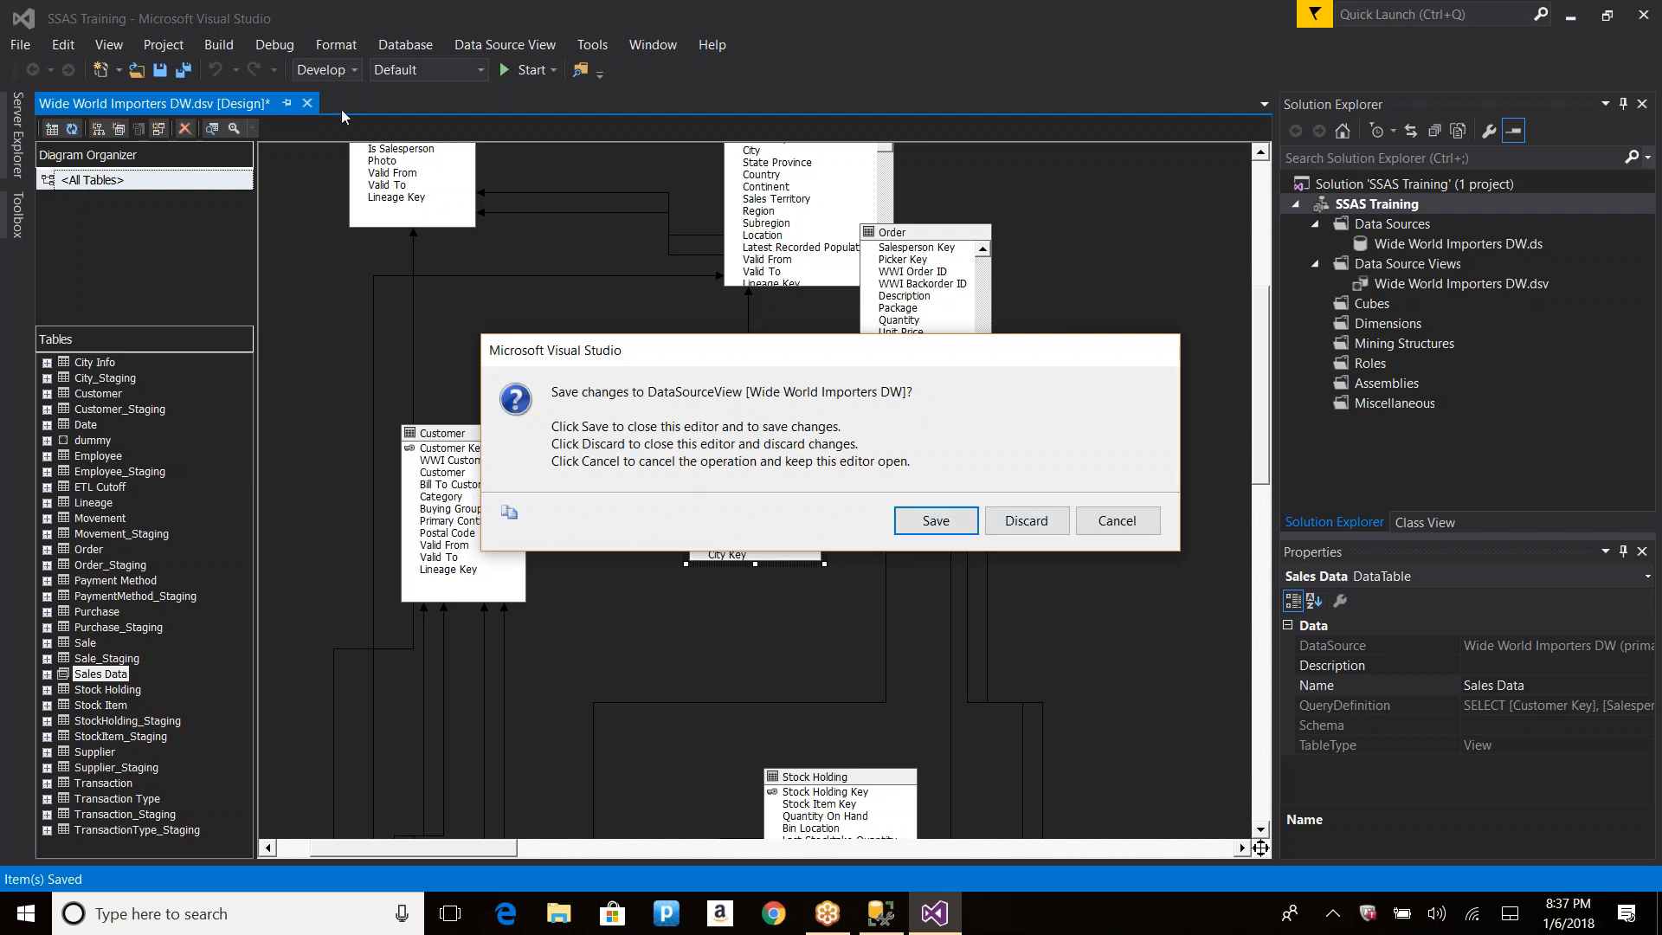
left_click(1021, 523)
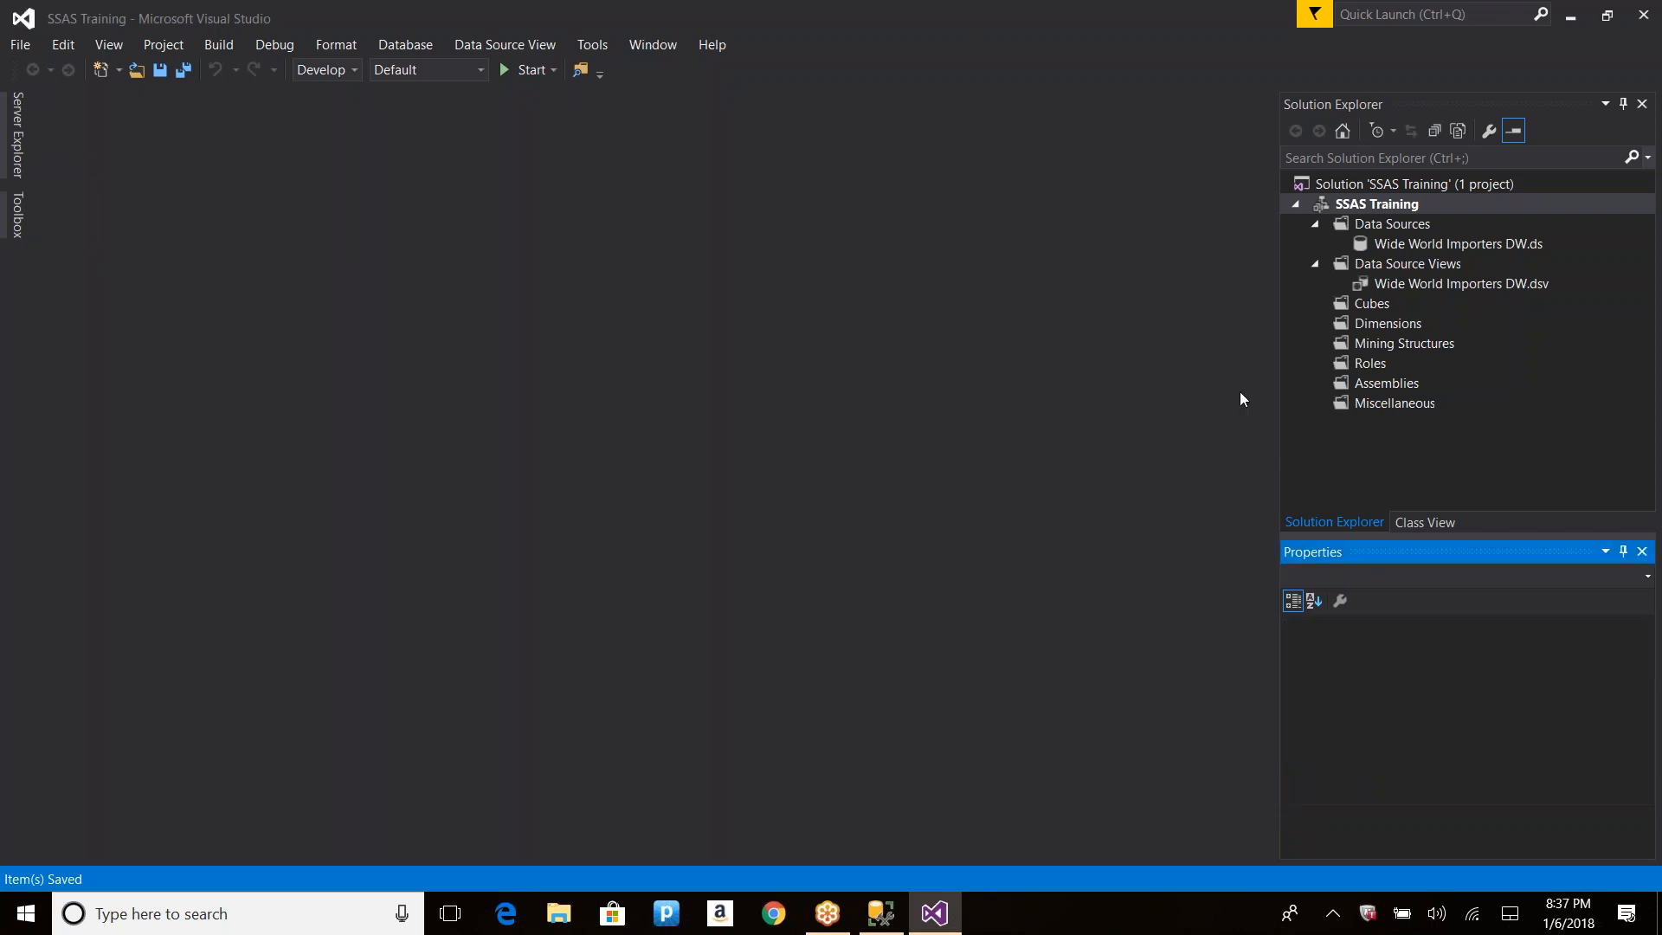
double_click(1353, 287)
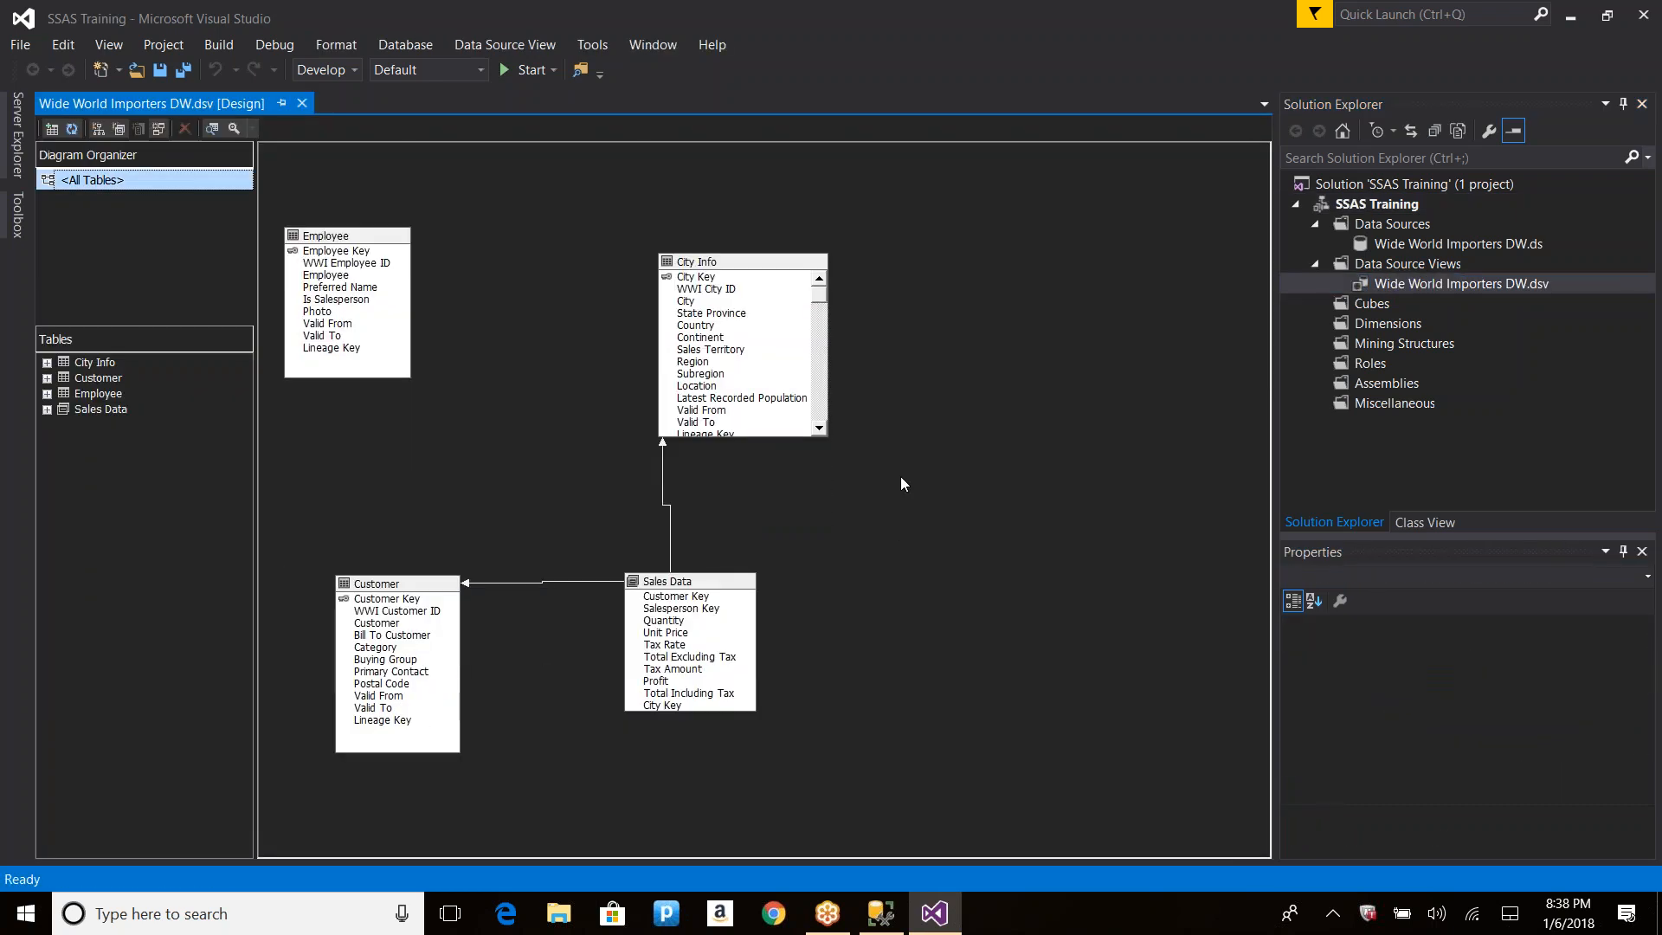
Step: Move the City Info and Sales Data tables farther apart in the diagram, and tidy the layout with Arrange Tables
right_click(1049, 326)
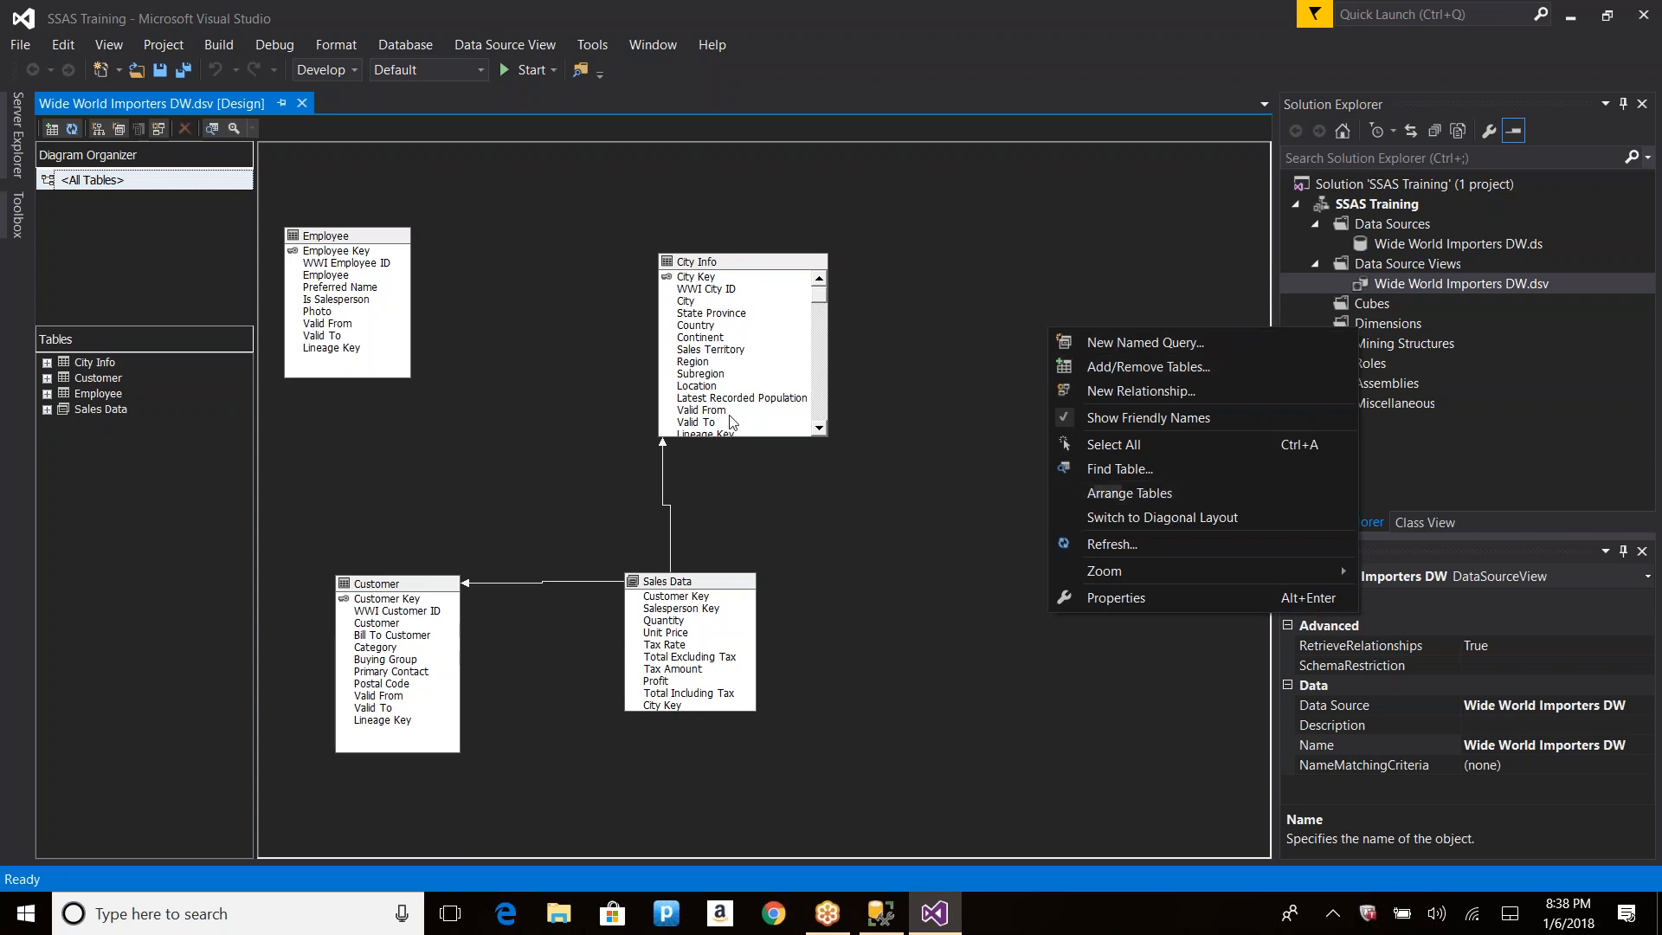
left_click(956, 319)
left_click_drag(789, 264, 1002, 234)
left_click_drag(700, 587, 733, 676)
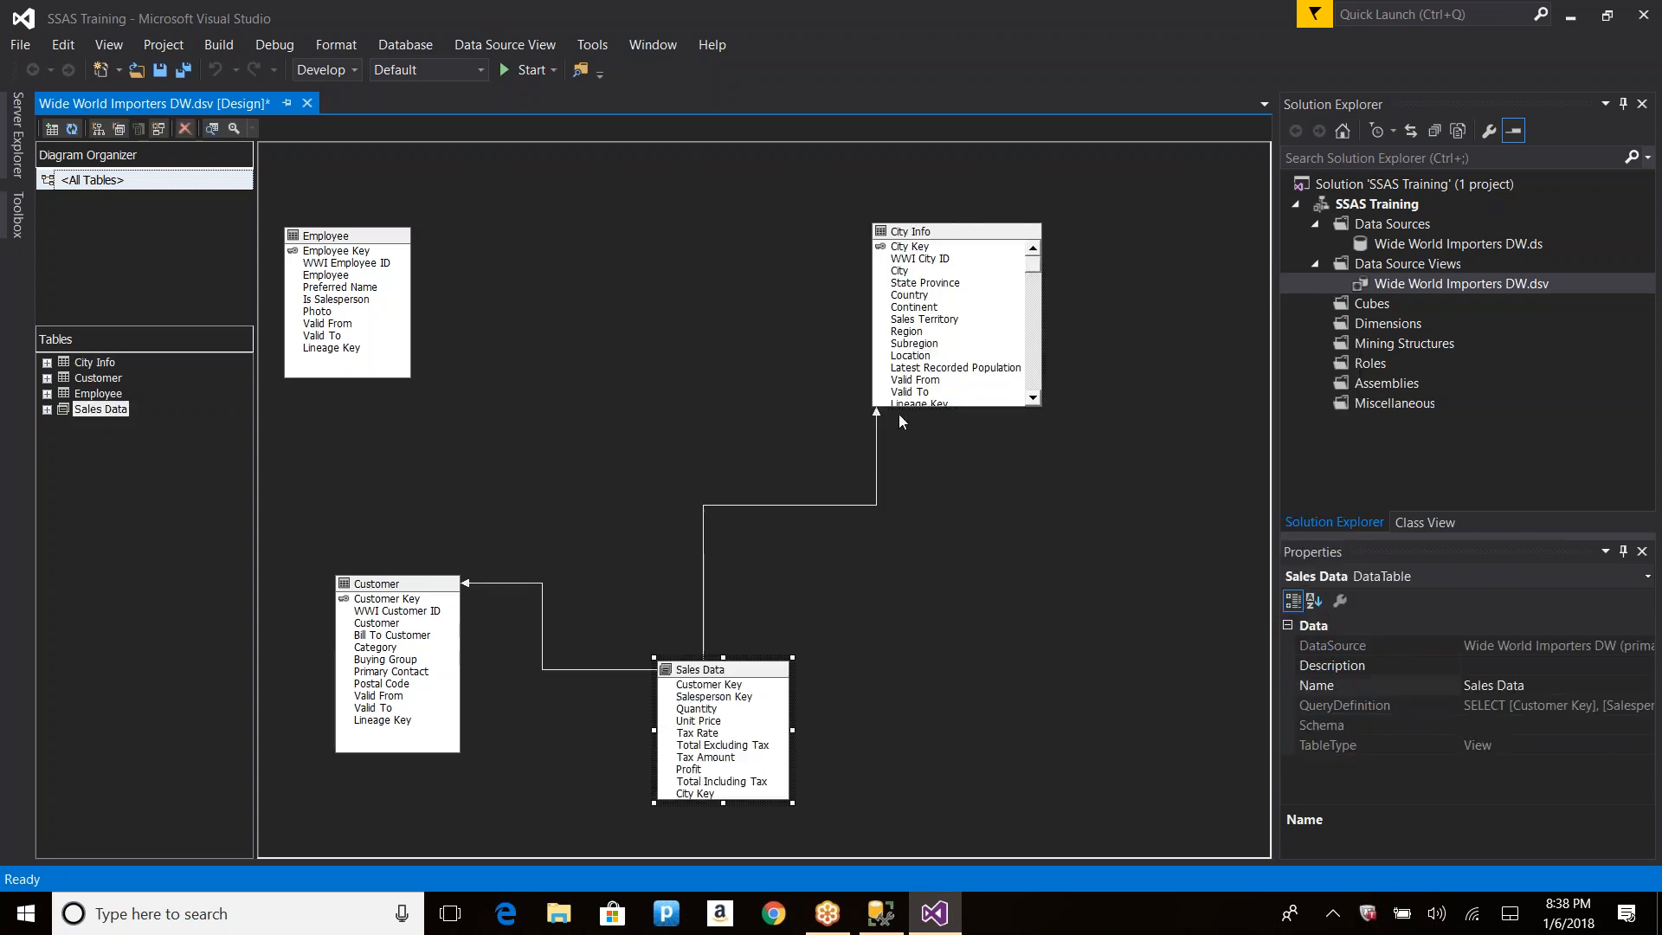
right_click(1041, 458)
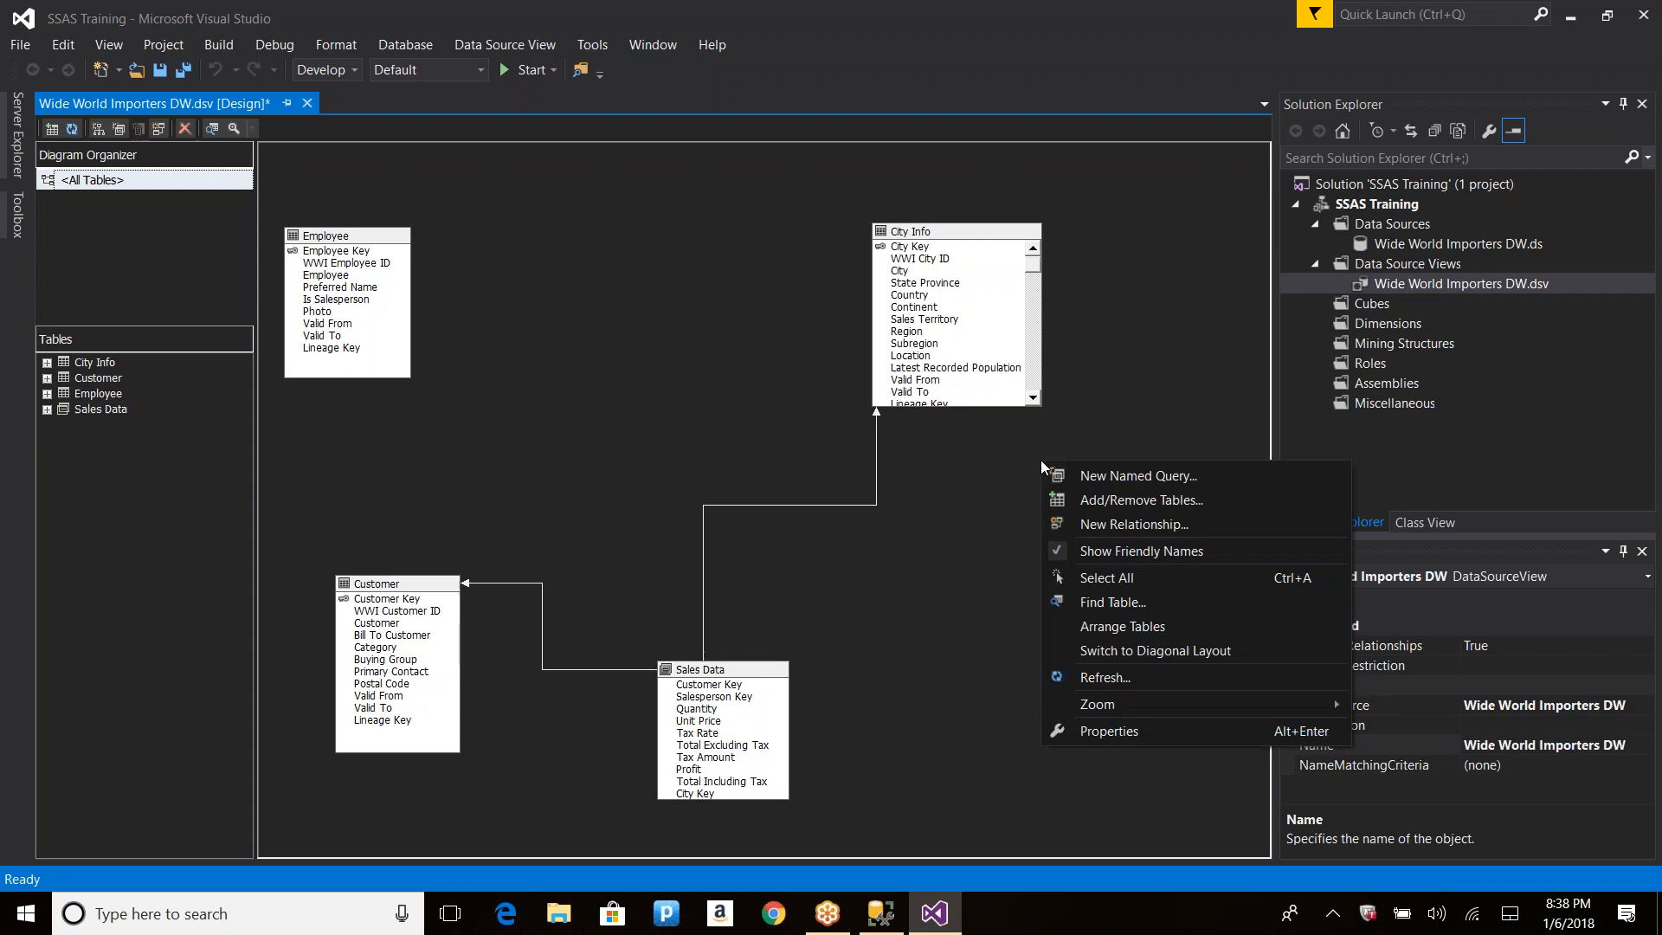
left_click(1147, 627)
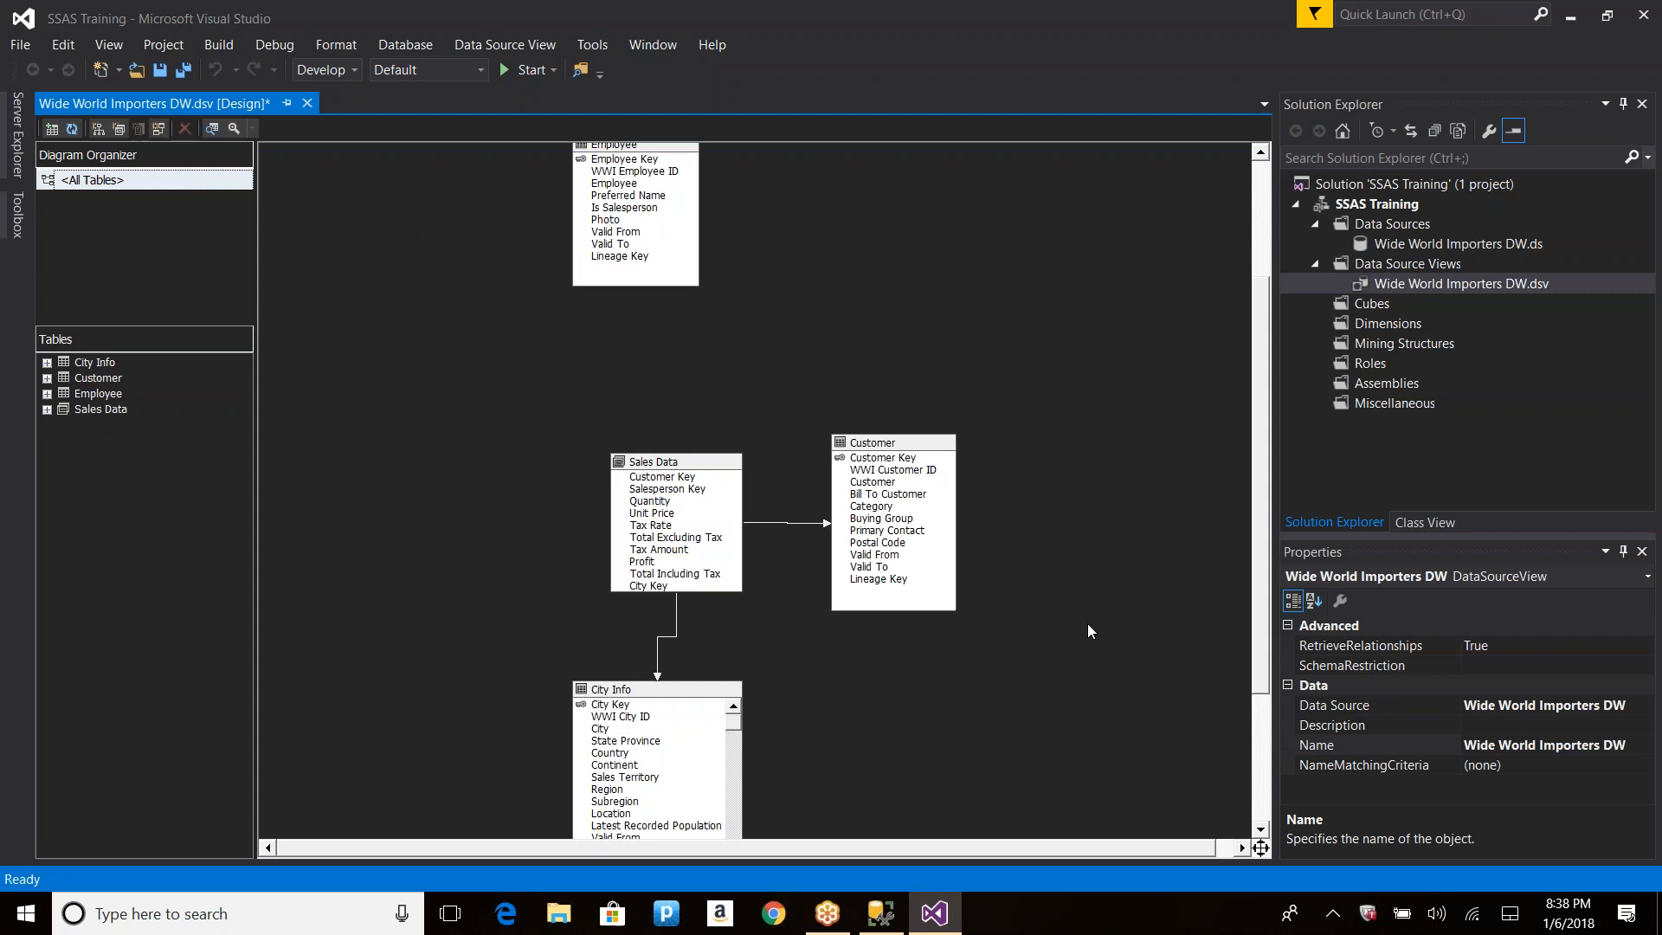
Step: Move the Sales Data table slightly up and to the left within the diagram
left_click(665, 461)
left_click_drag(665, 461, 645, 438)
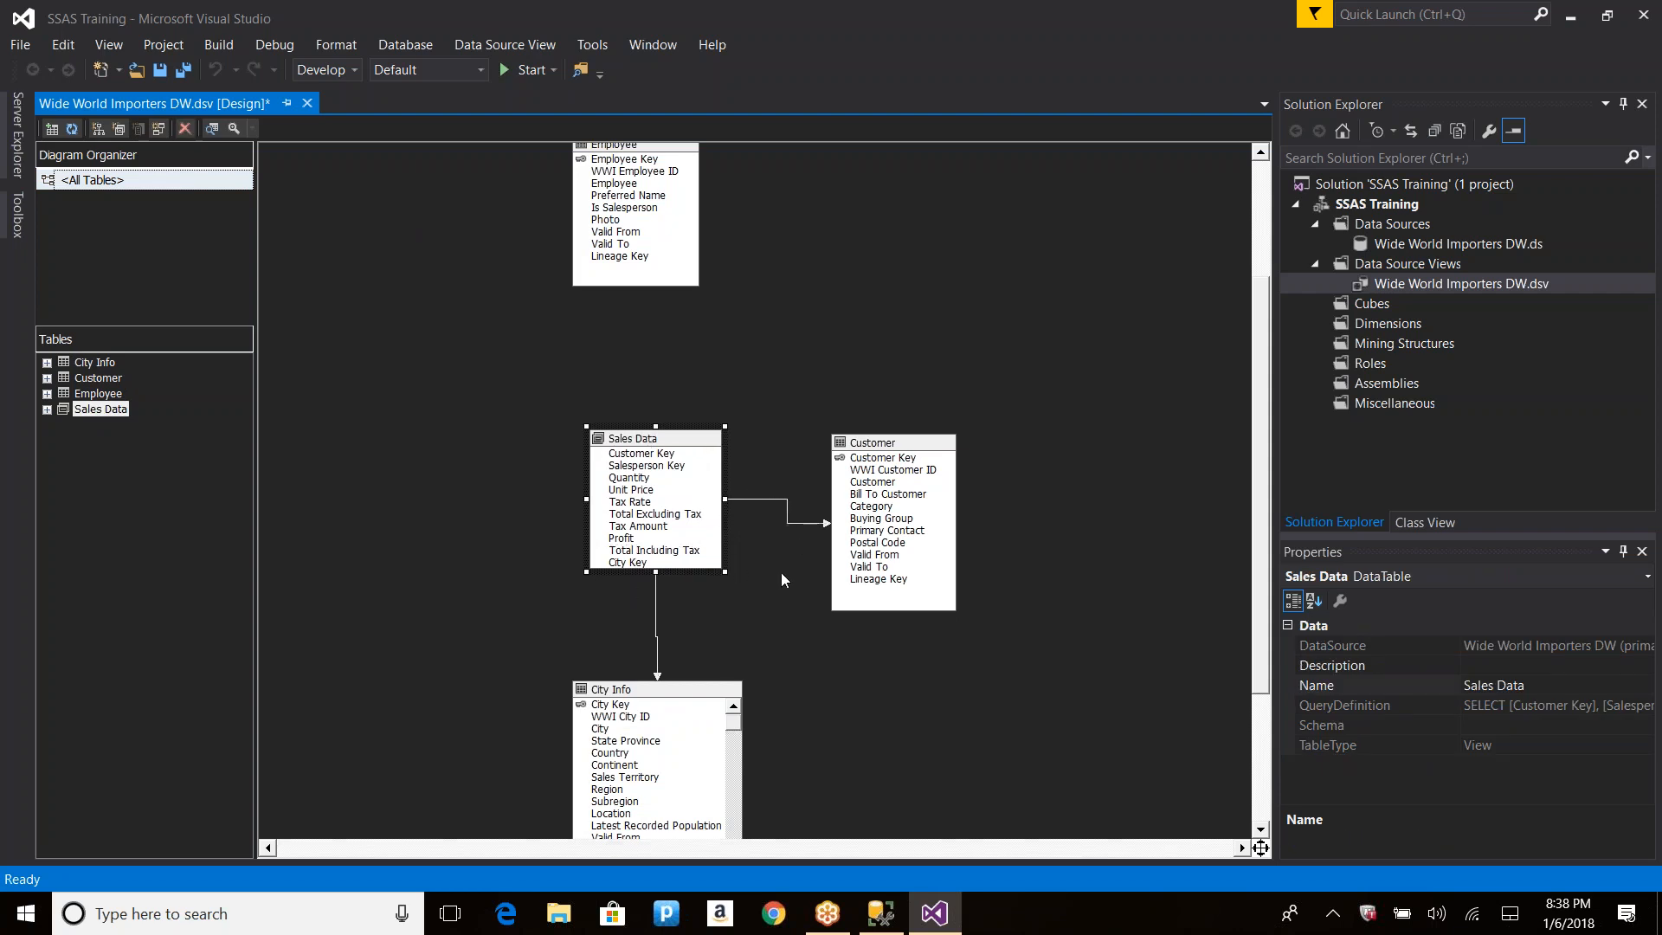
left_click(658, 183)
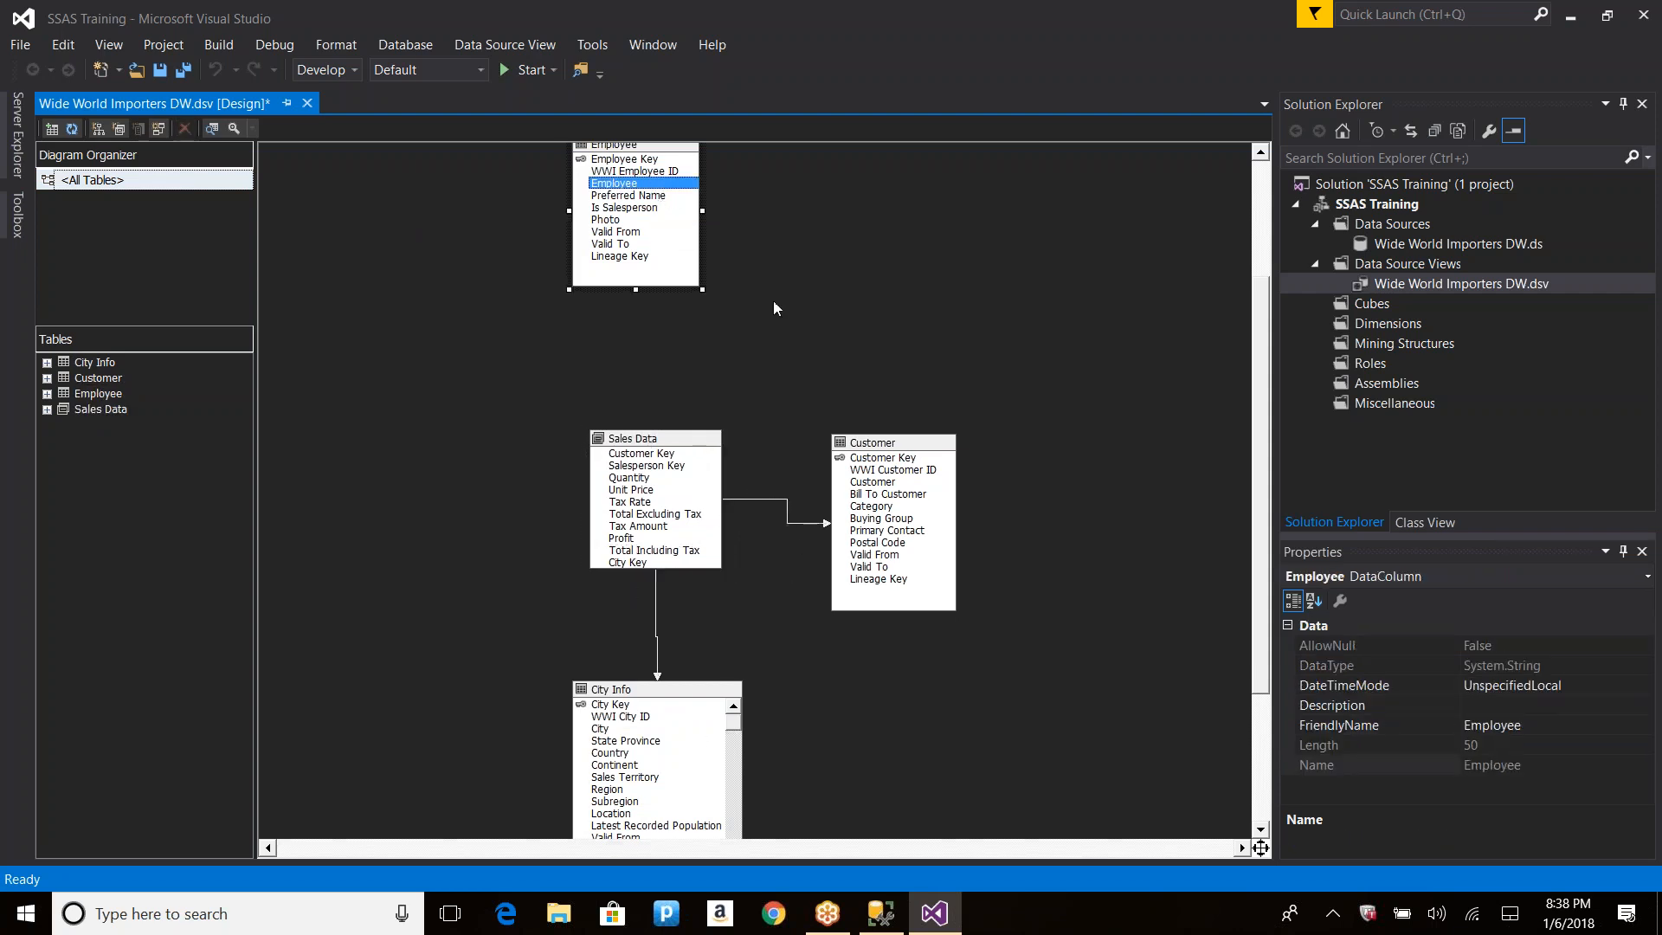
left_click(779, 360)
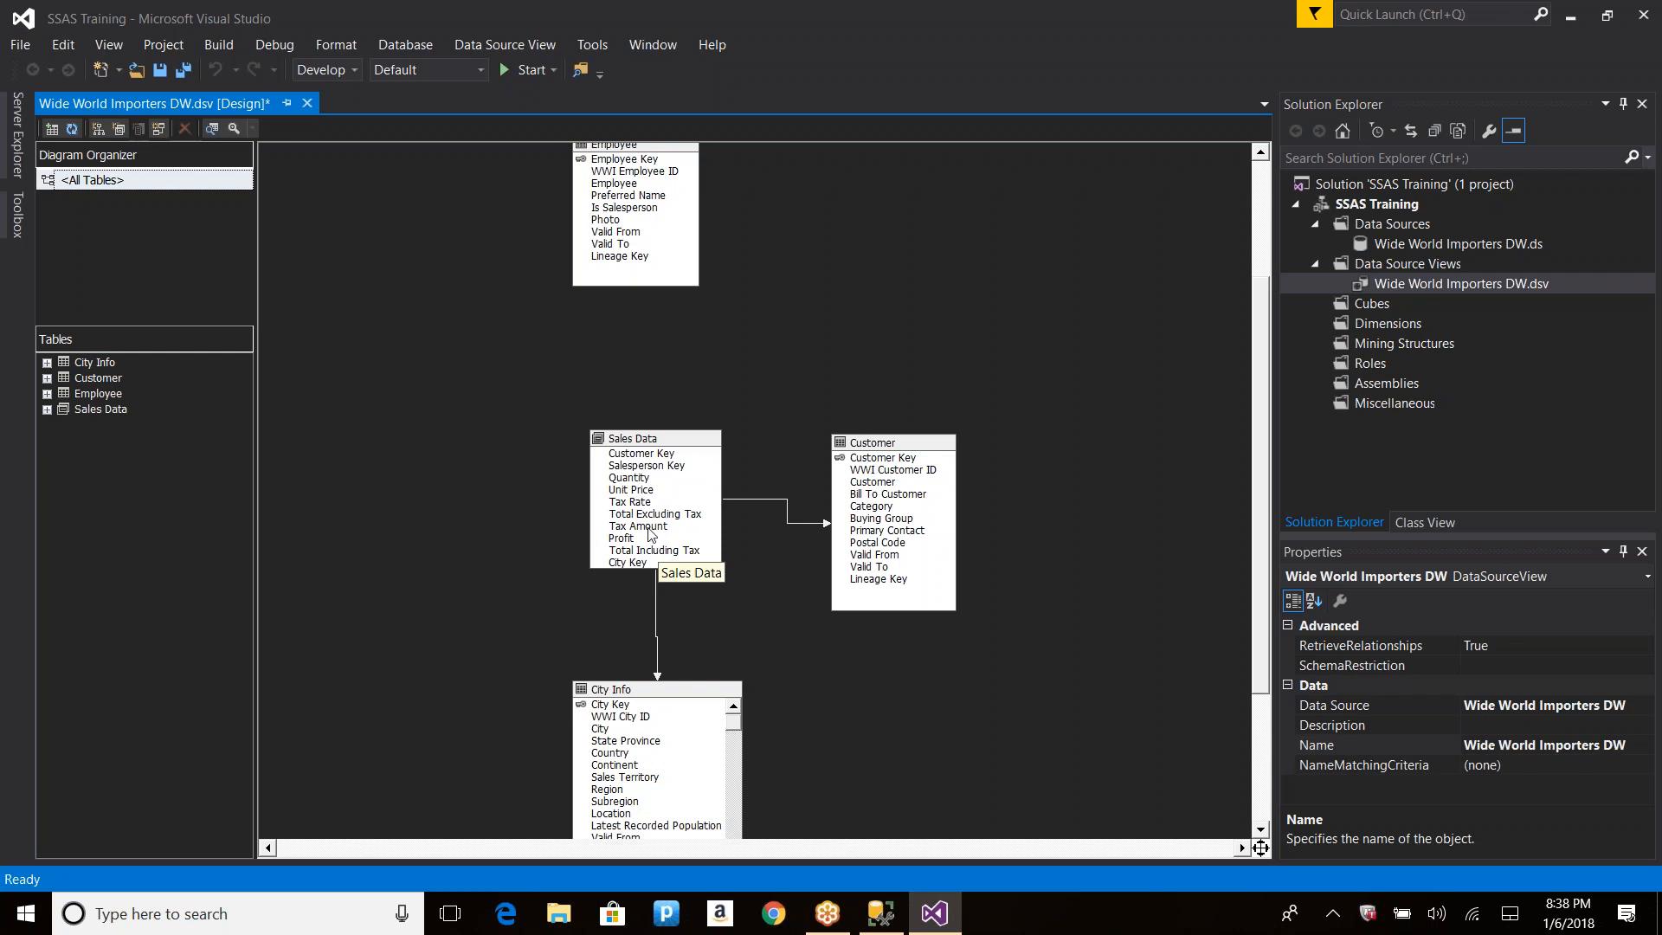
Step: Set Salesperson Key as the logical primary key of Sales Data, and delete that logical primary key again
right_click(640, 468)
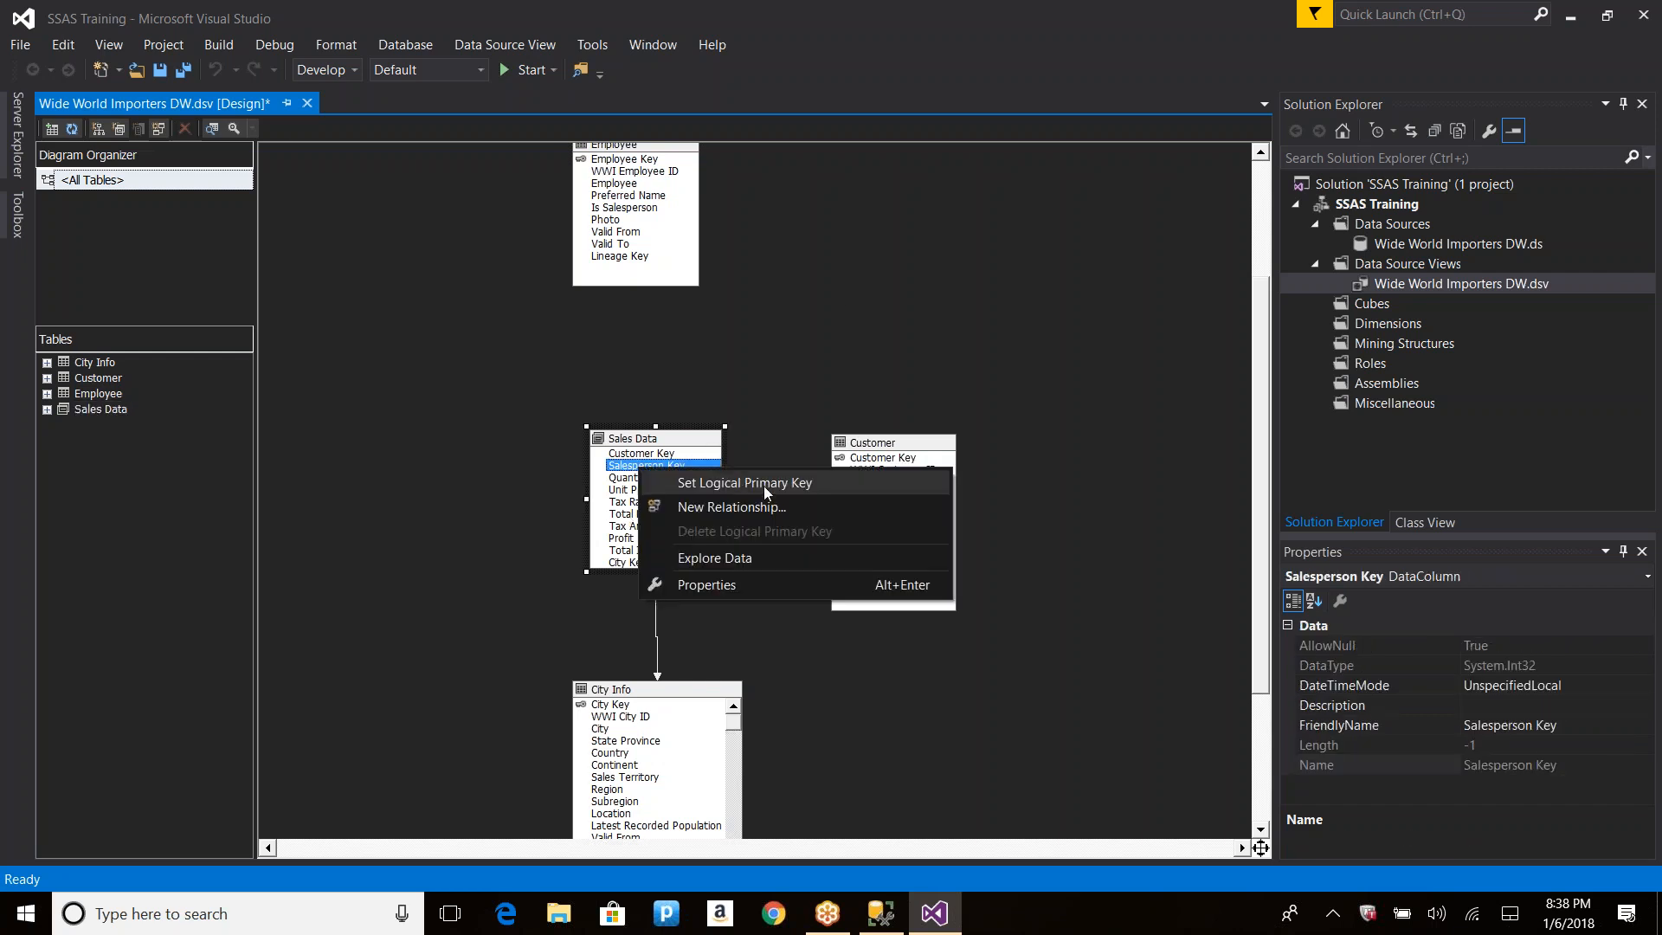
left_click(763, 486)
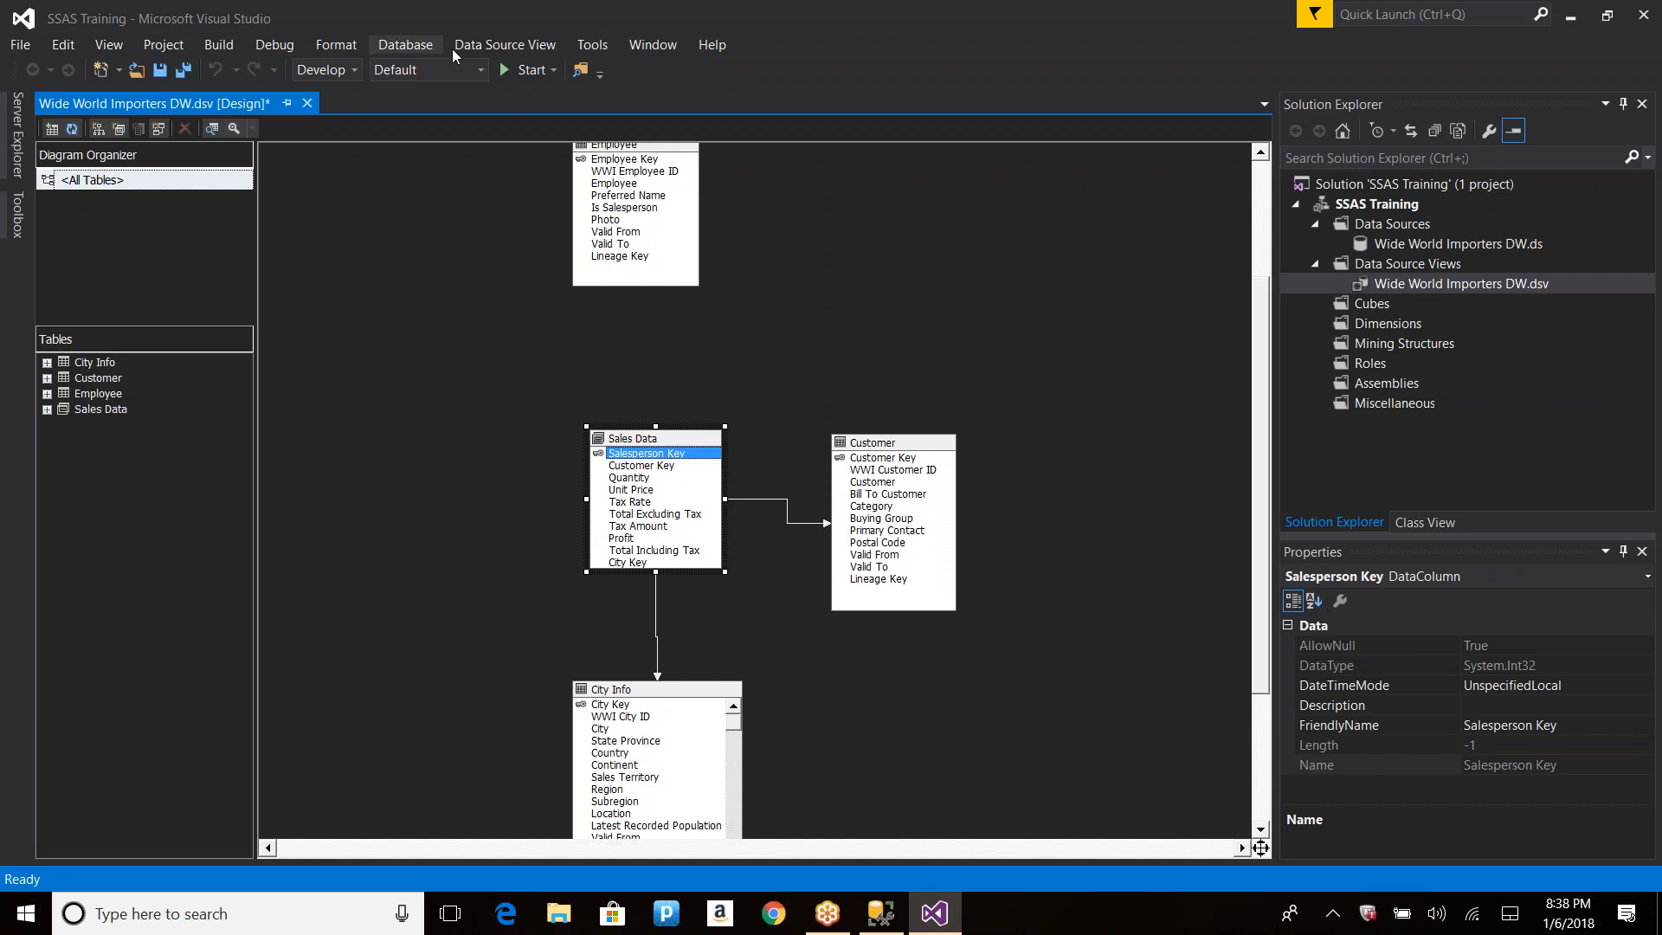
right_click(629, 457)
left_click(710, 519)
Step: Create a relationship from Salesperson Key in Sales Data to Employee Key in Employee, and rearrange the diagram with Arrange Tables
right_click(656, 455)
left_click(741, 491)
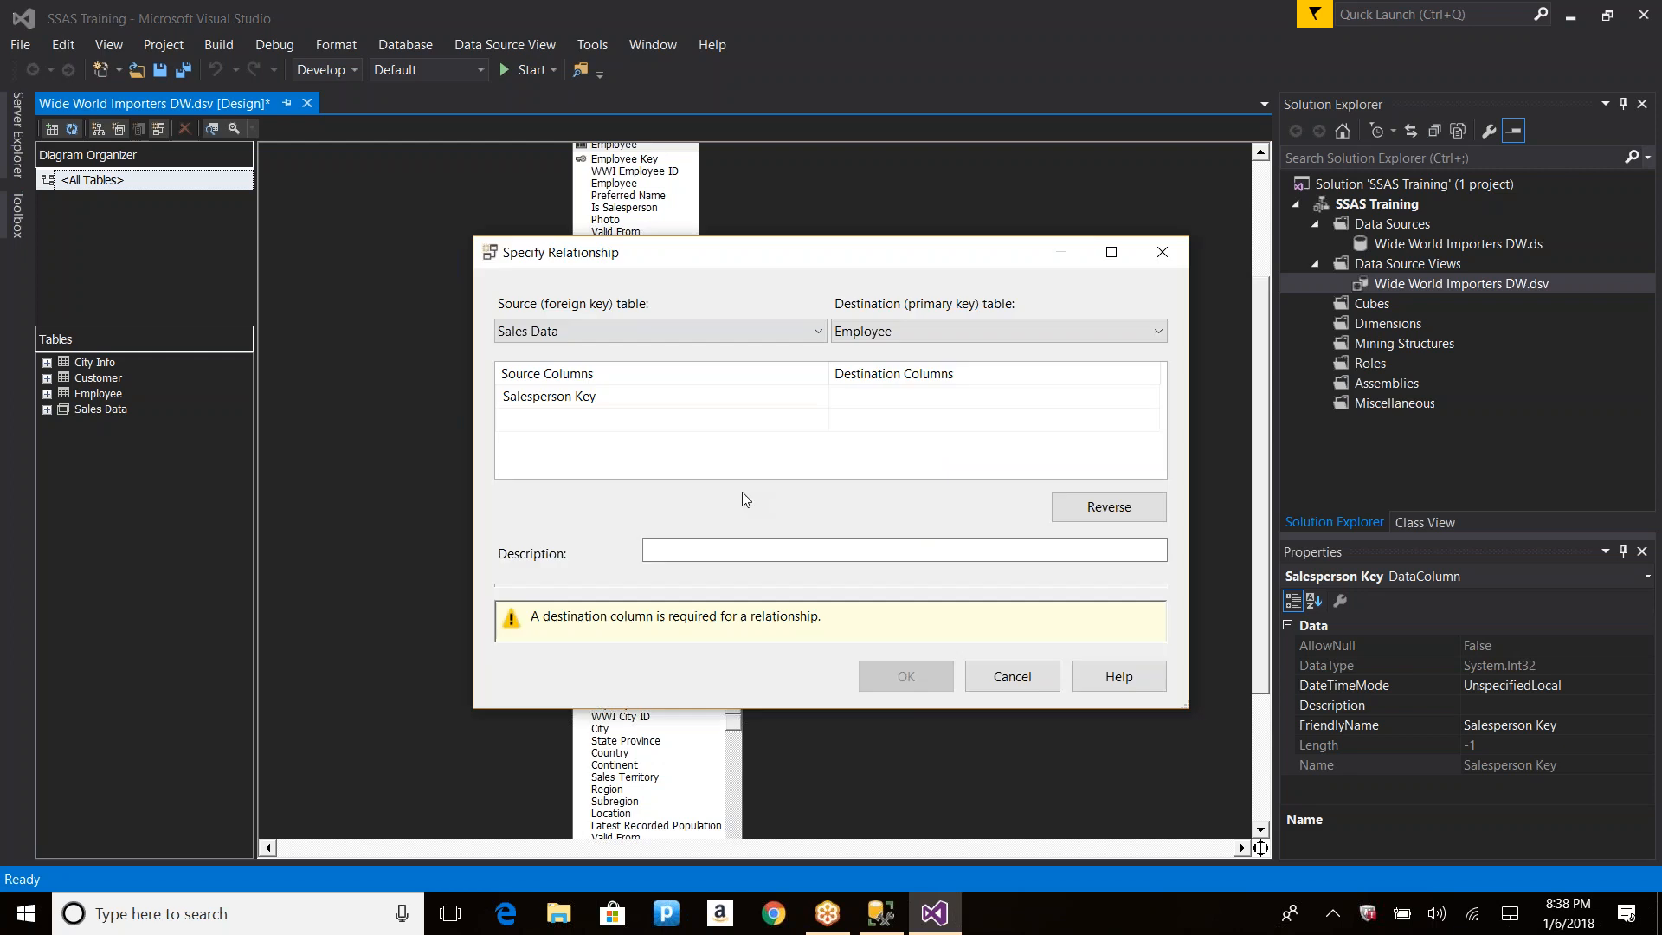
left_click(1047, 396)
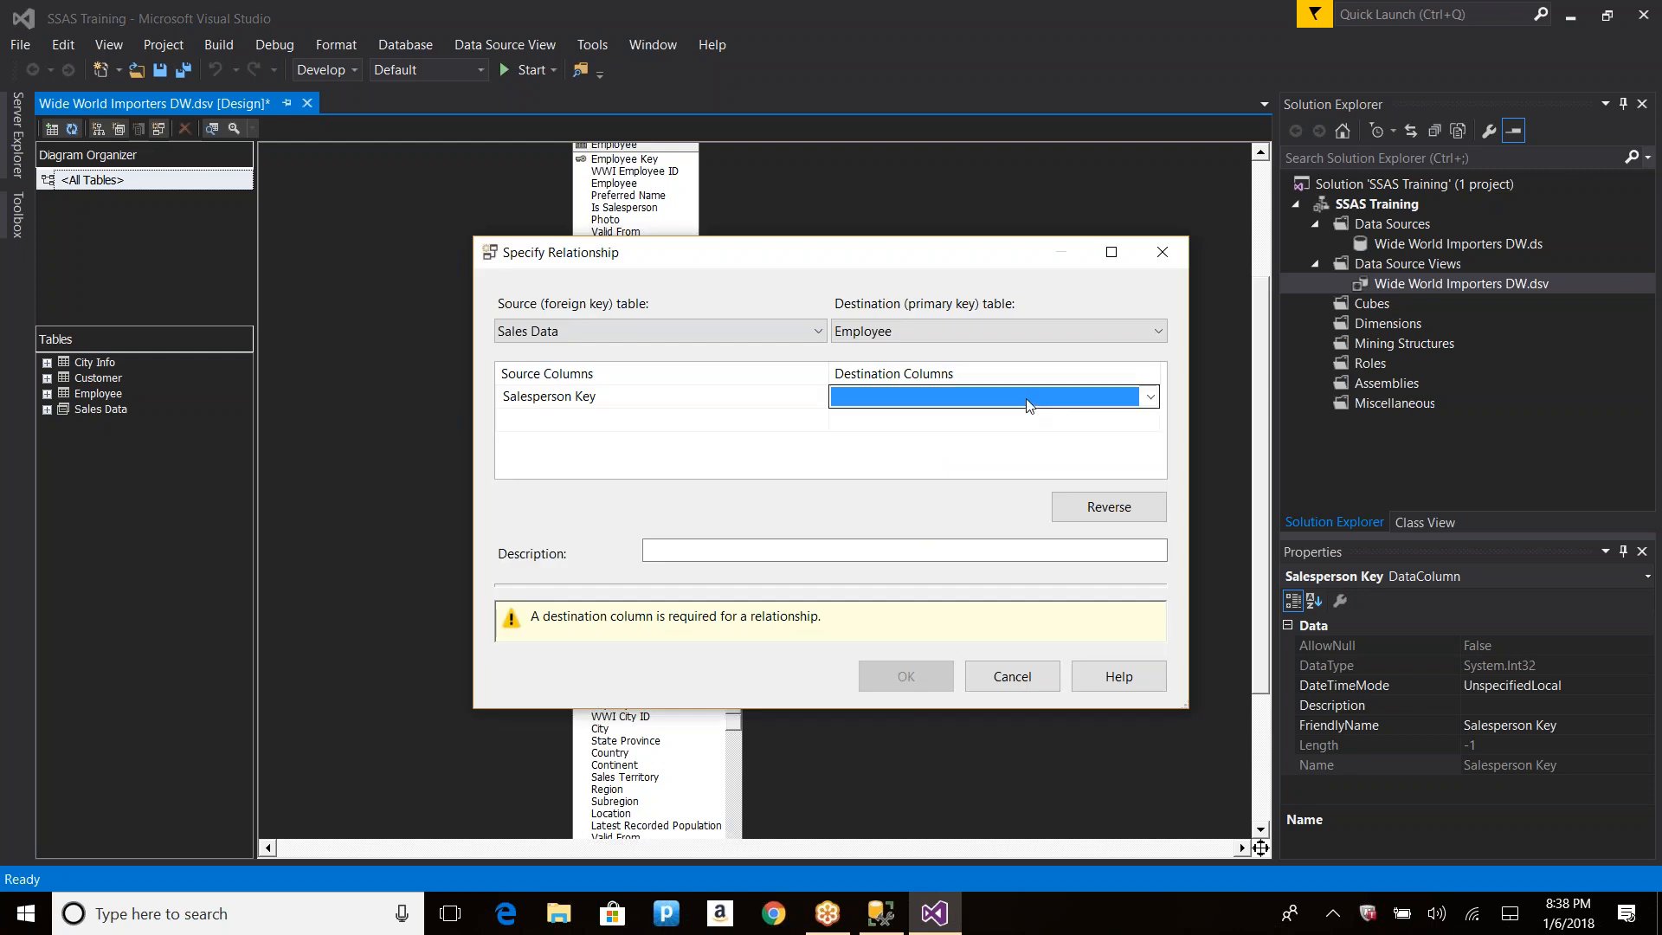
left_click(920, 439)
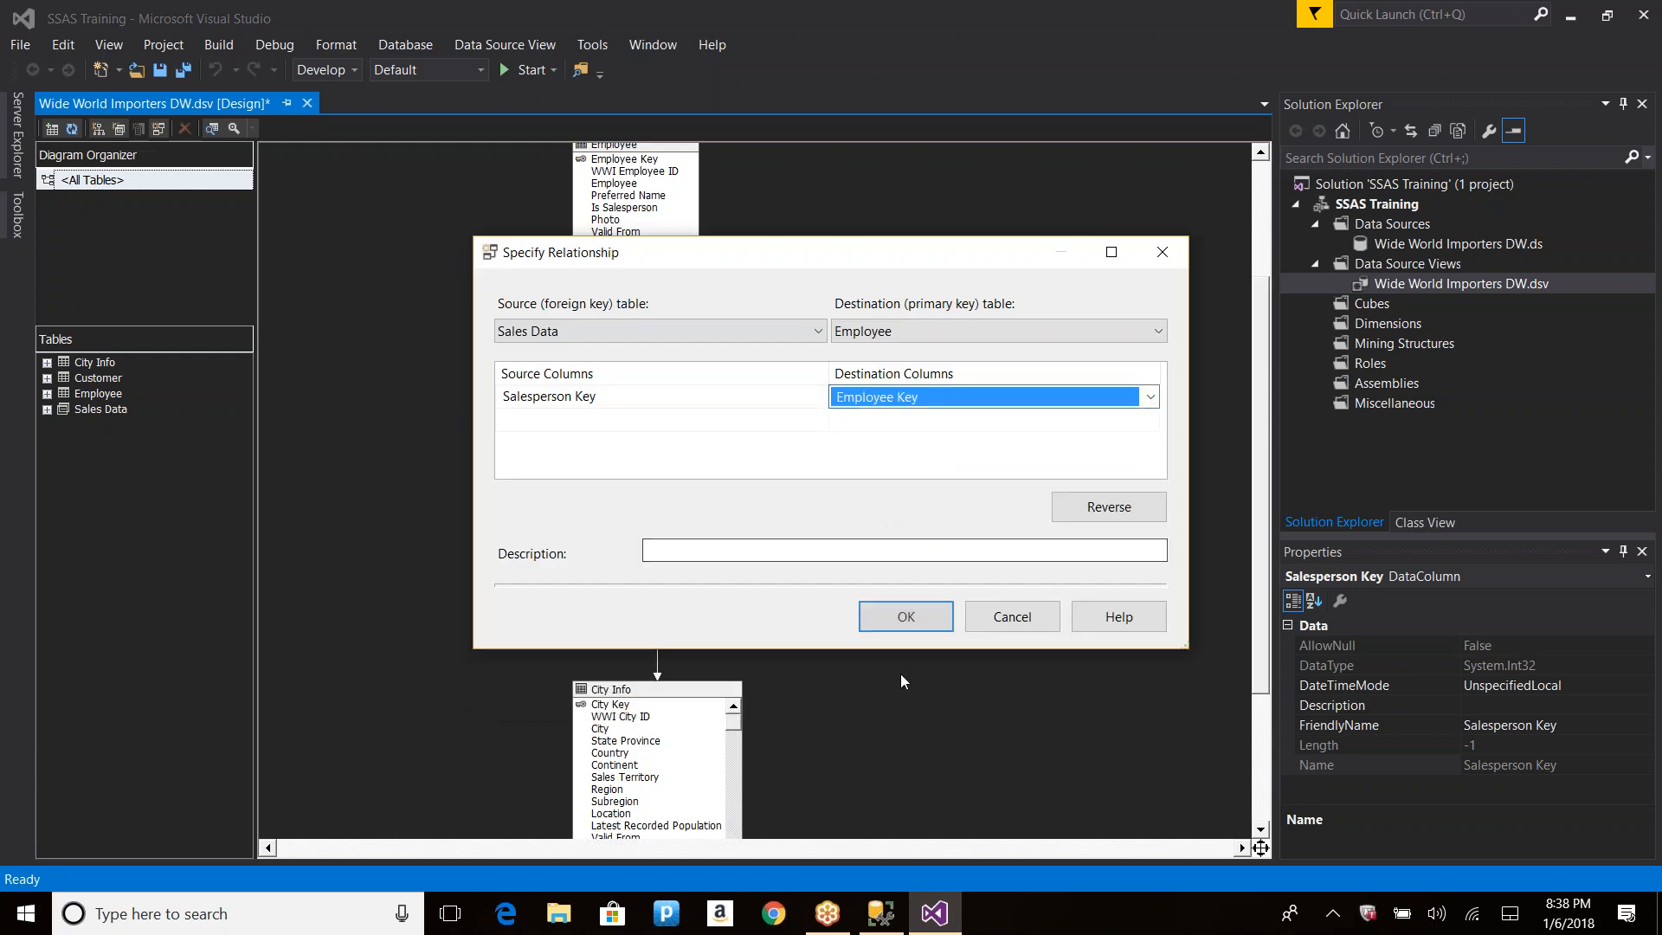
left_click(907, 617)
right_click(979, 278)
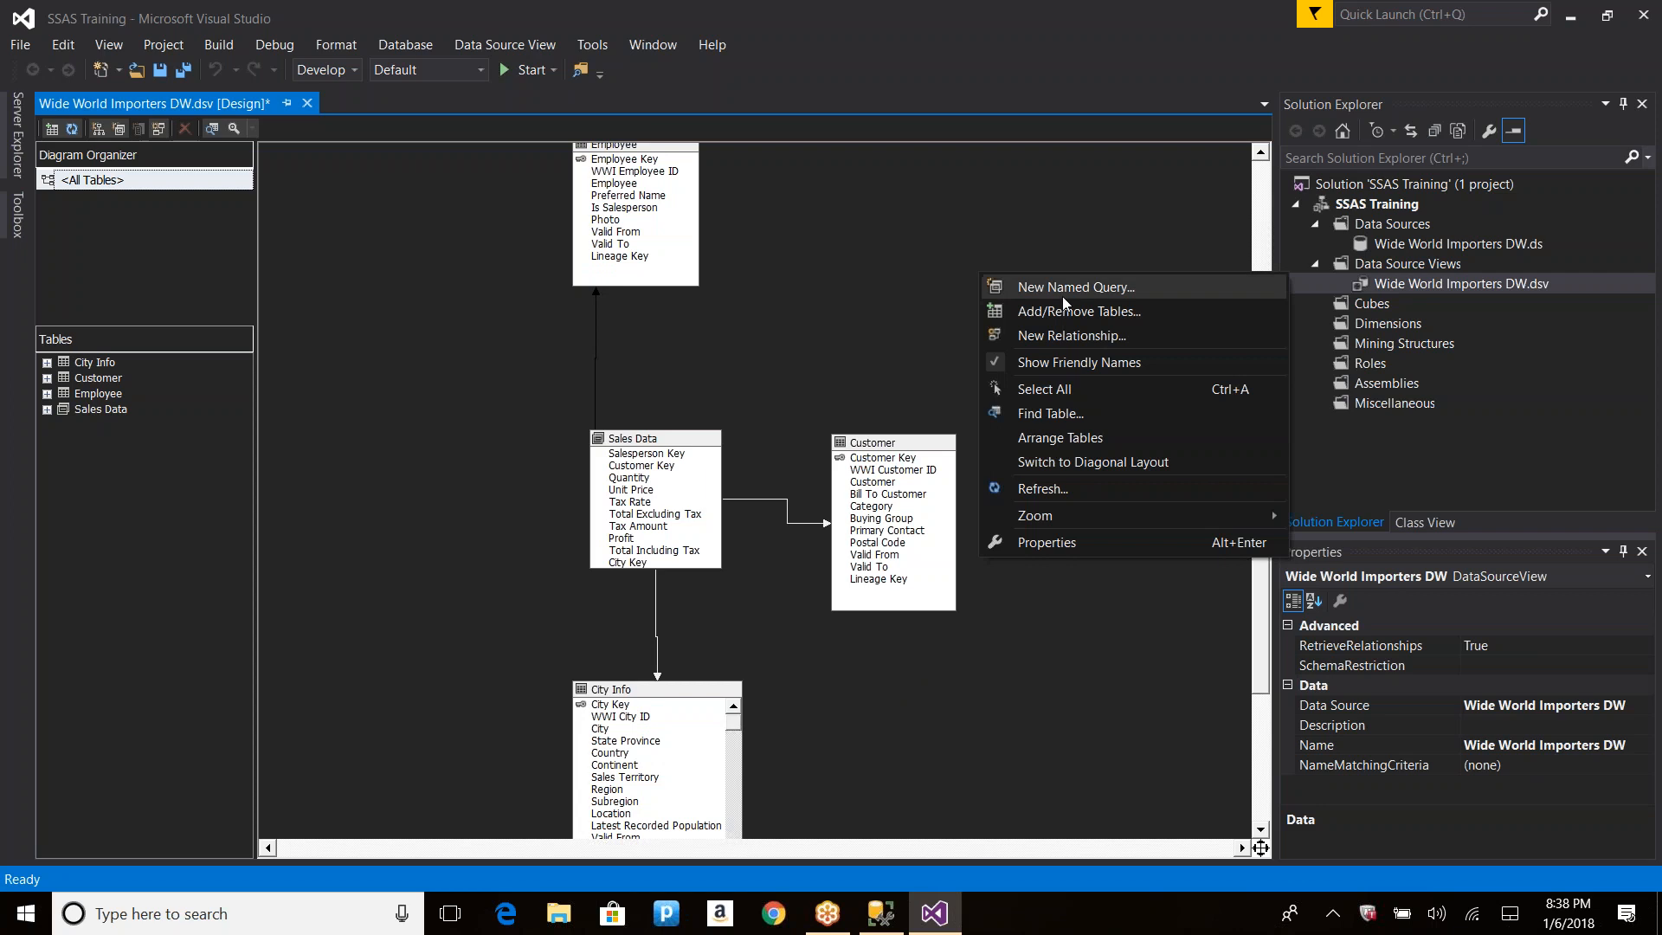
left_click(1062, 440)
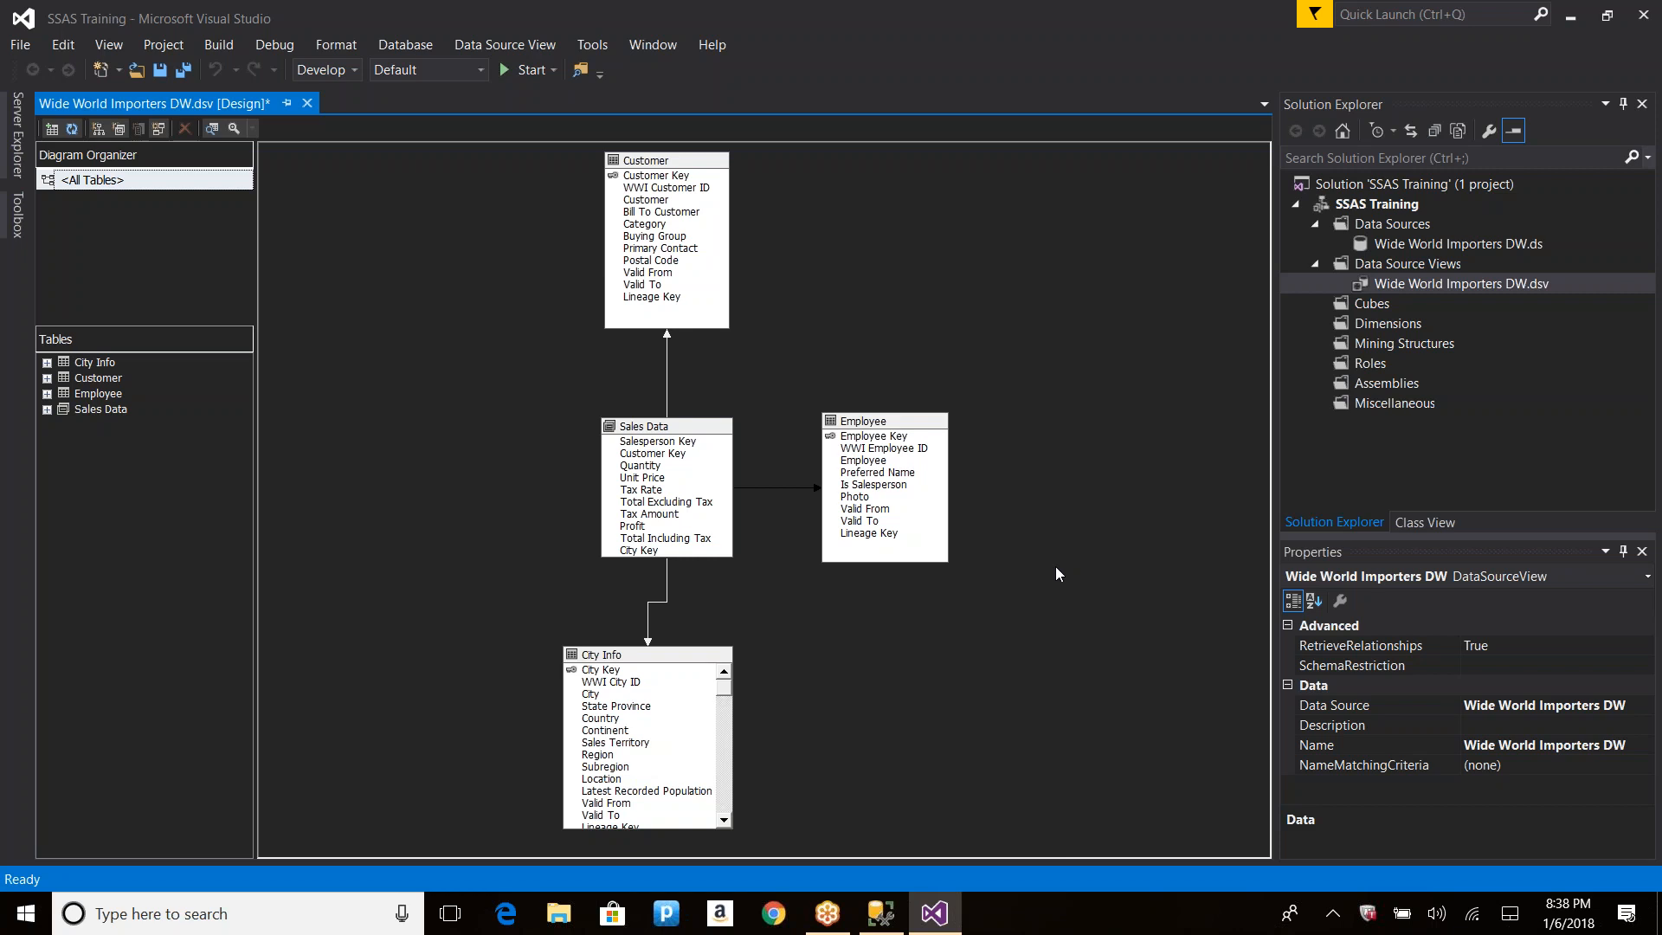
Step: Delete the relationship between Sales Data and Customer from the data source view
left_click(665, 368)
key("Delete")
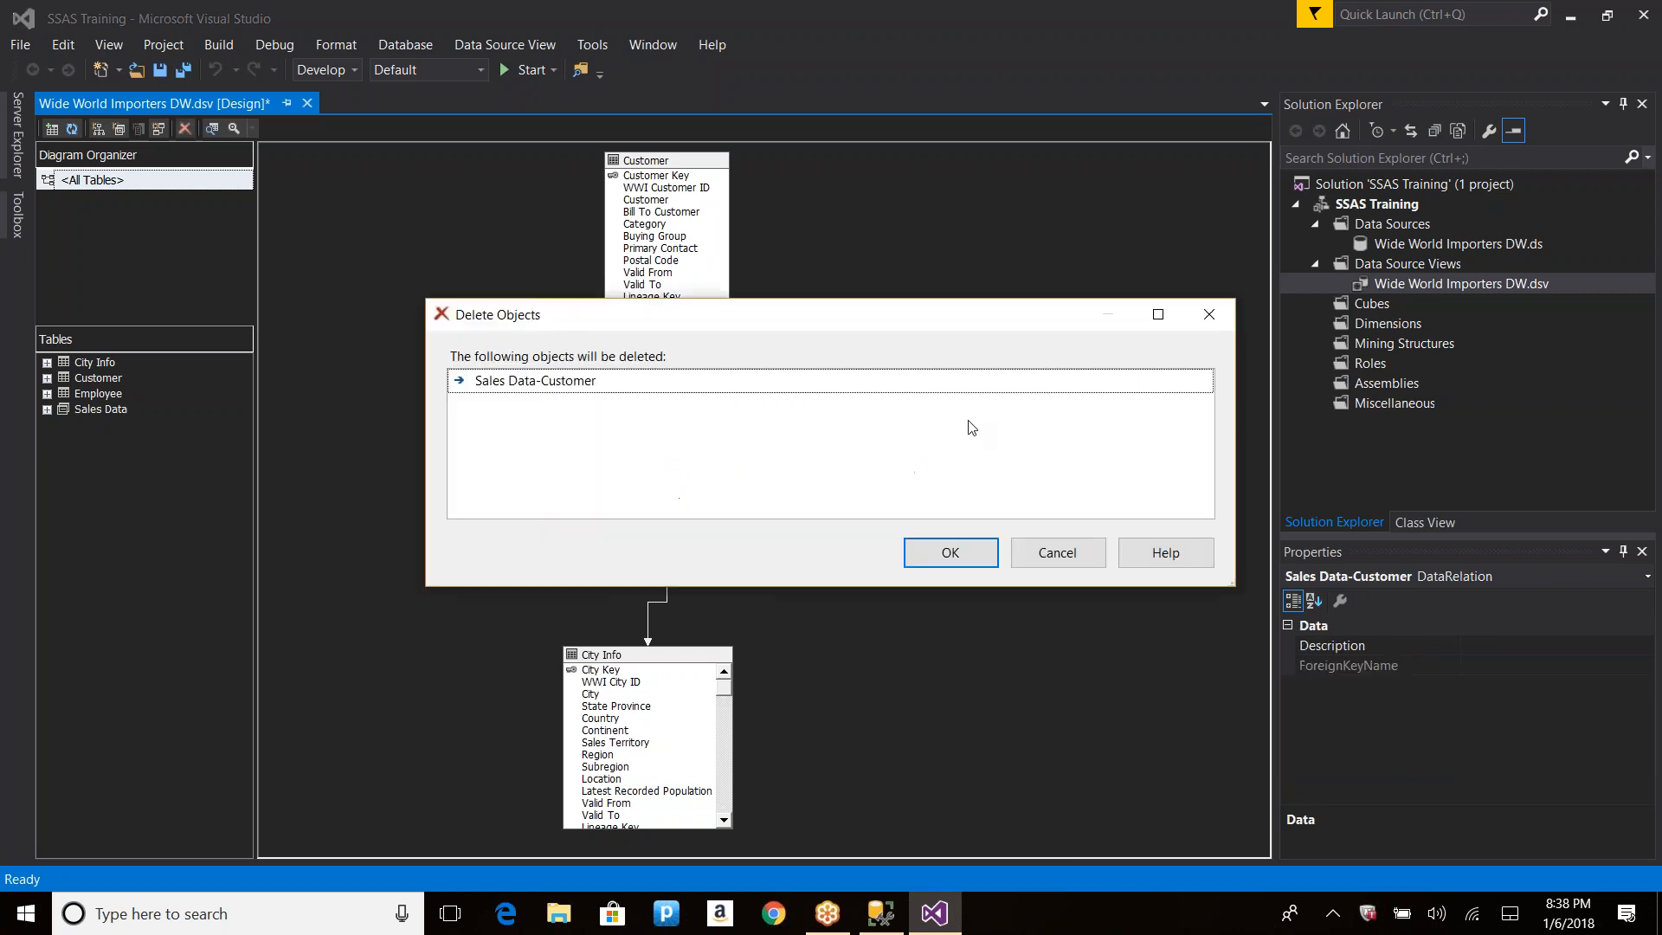
key("Return")
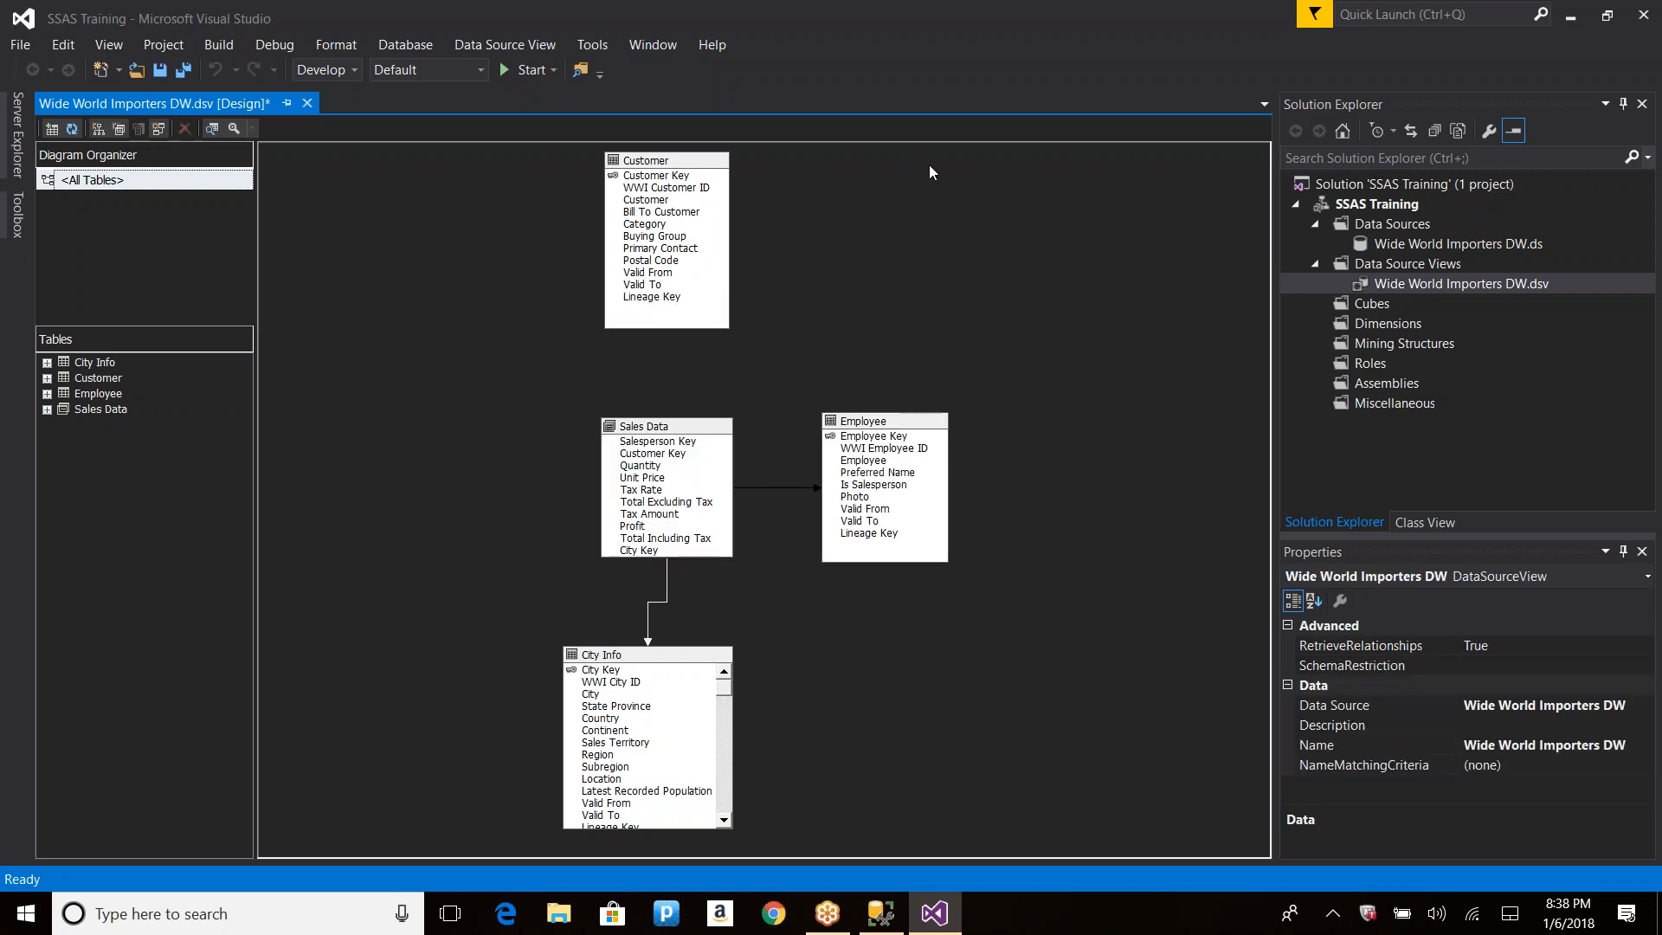
Step: Switch the diagram to the diagonal layout, and return it to the rectangular layout
right_click(999, 205)
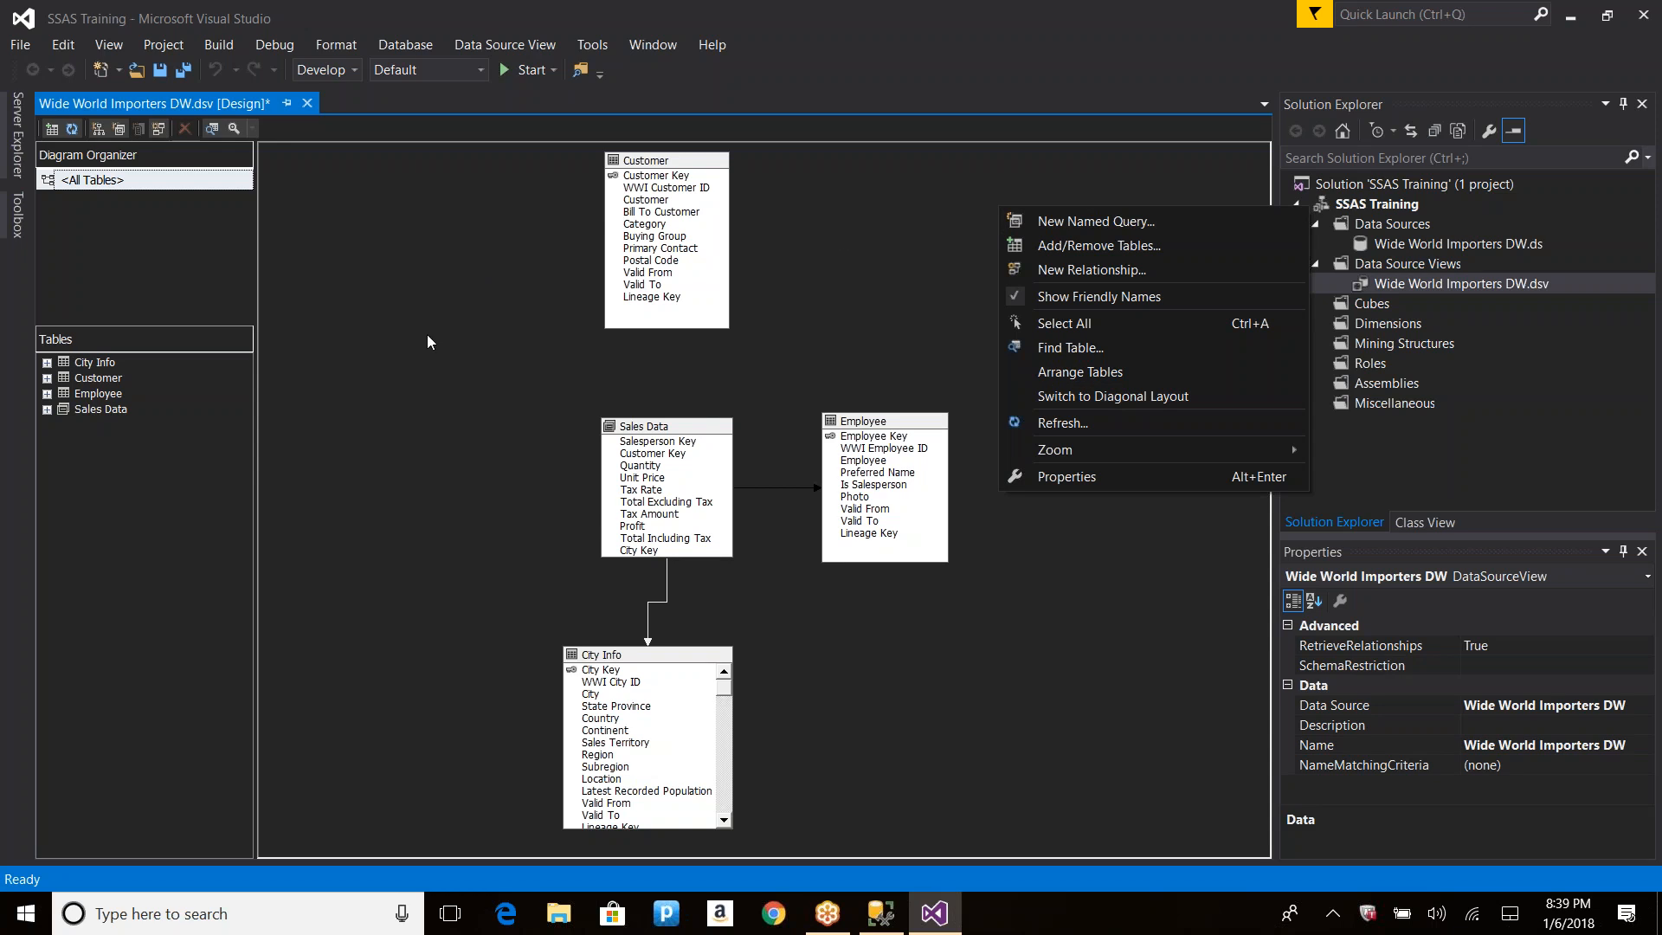
left_click(1102, 397)
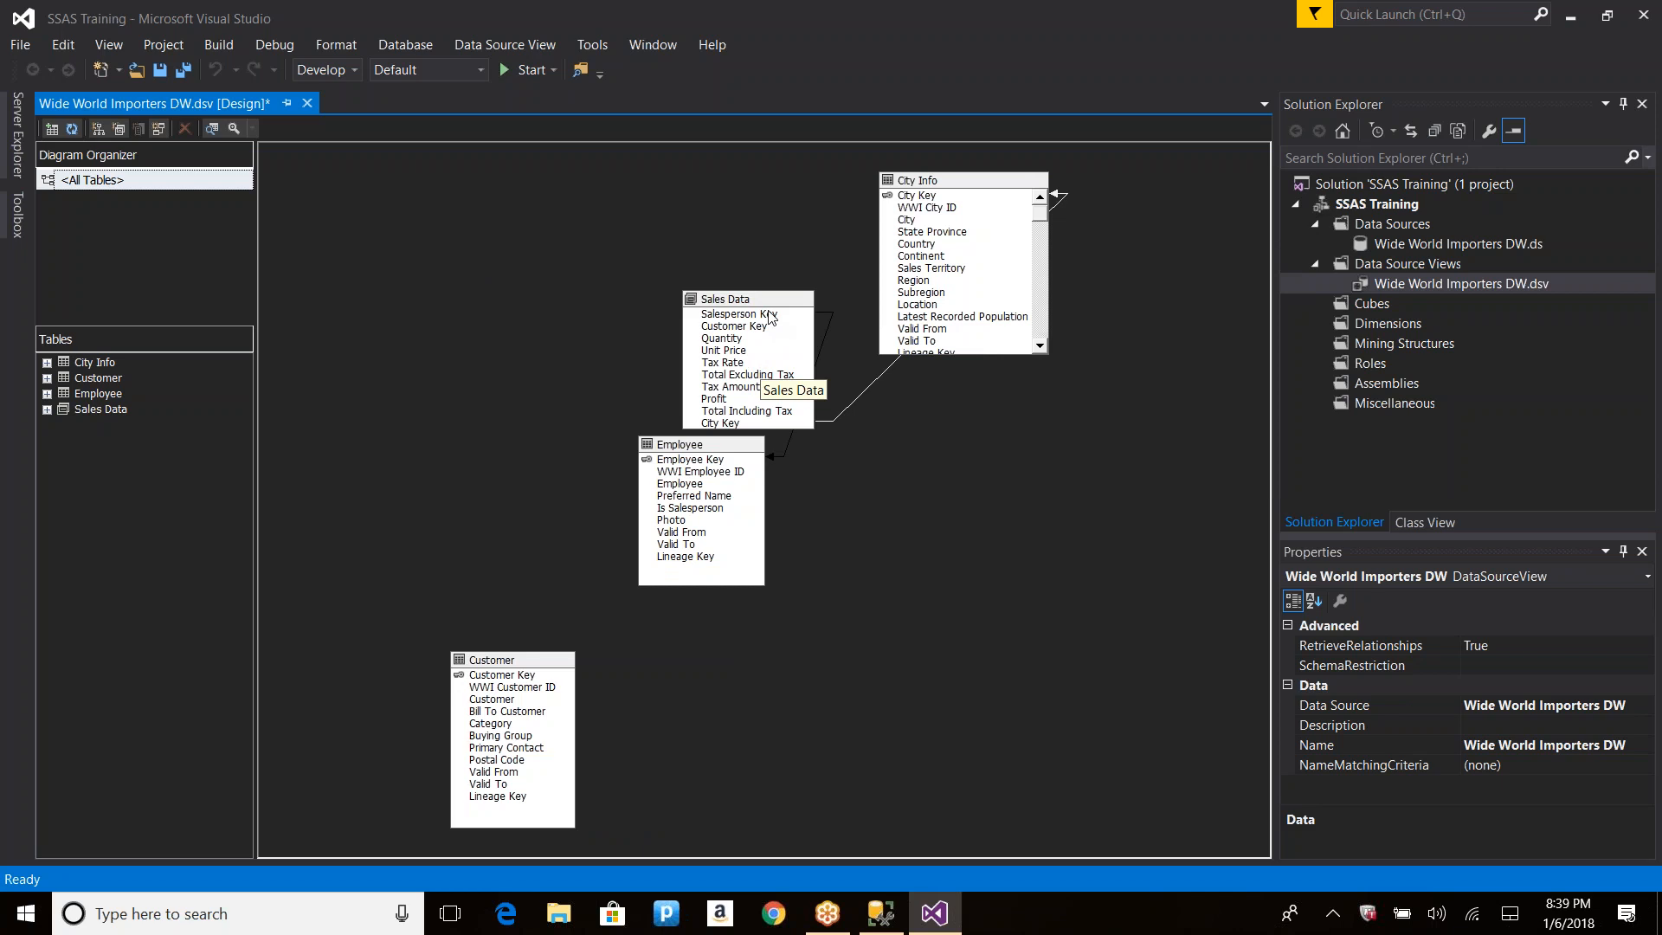
right_click(937, 476)
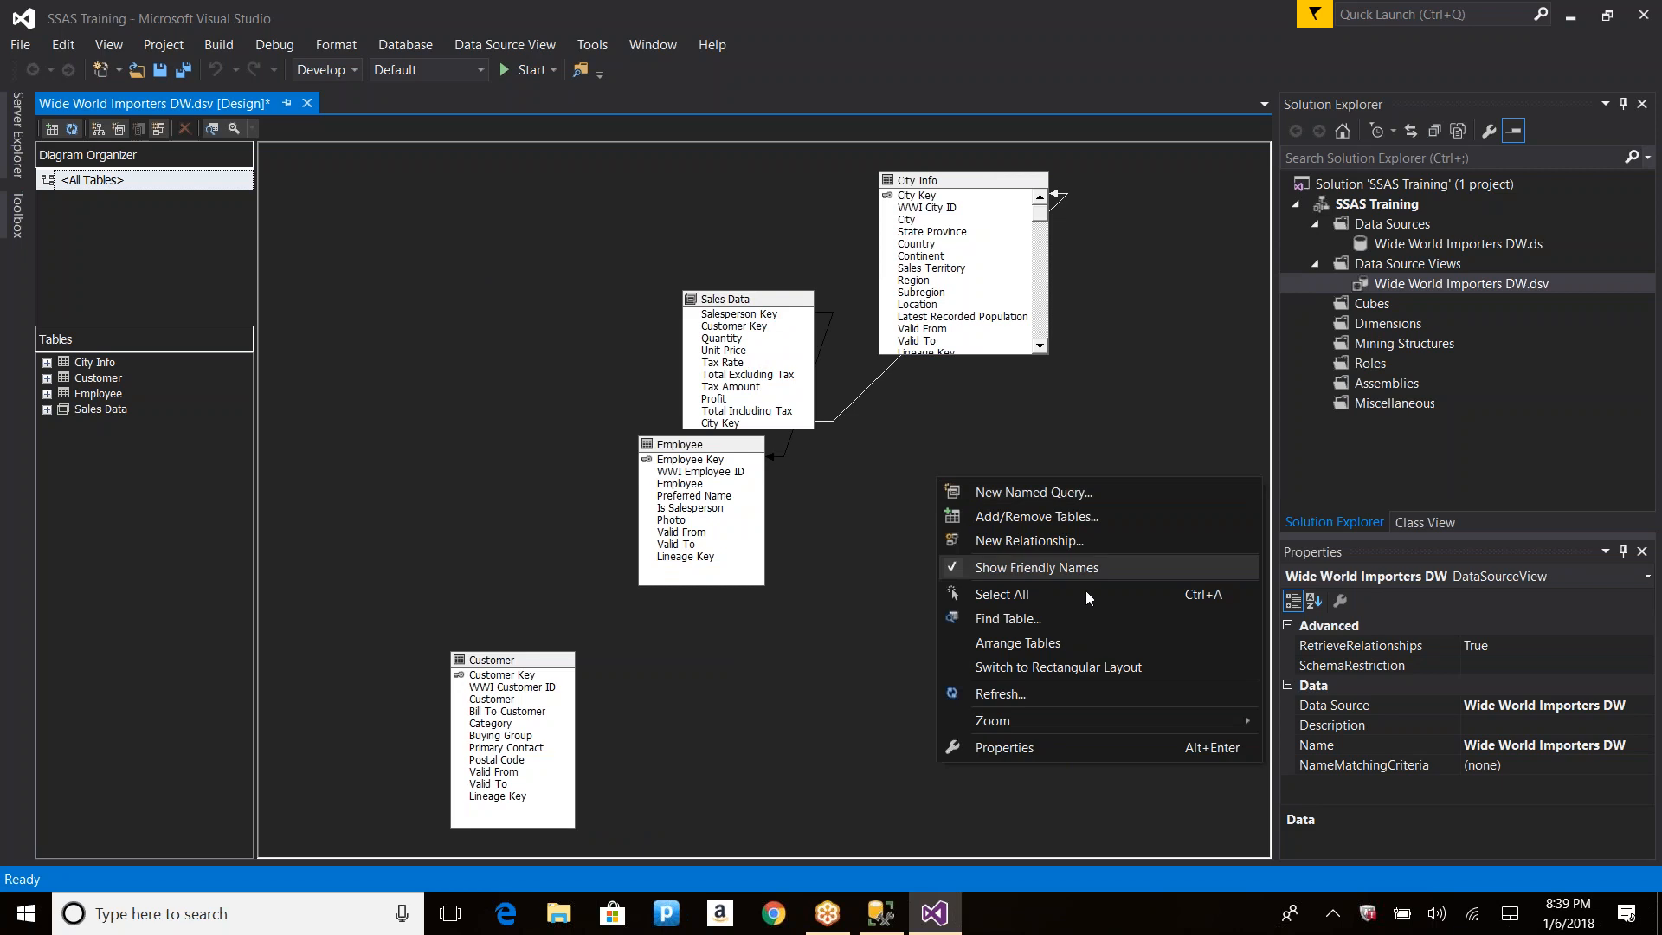
left_click(1067, 667)
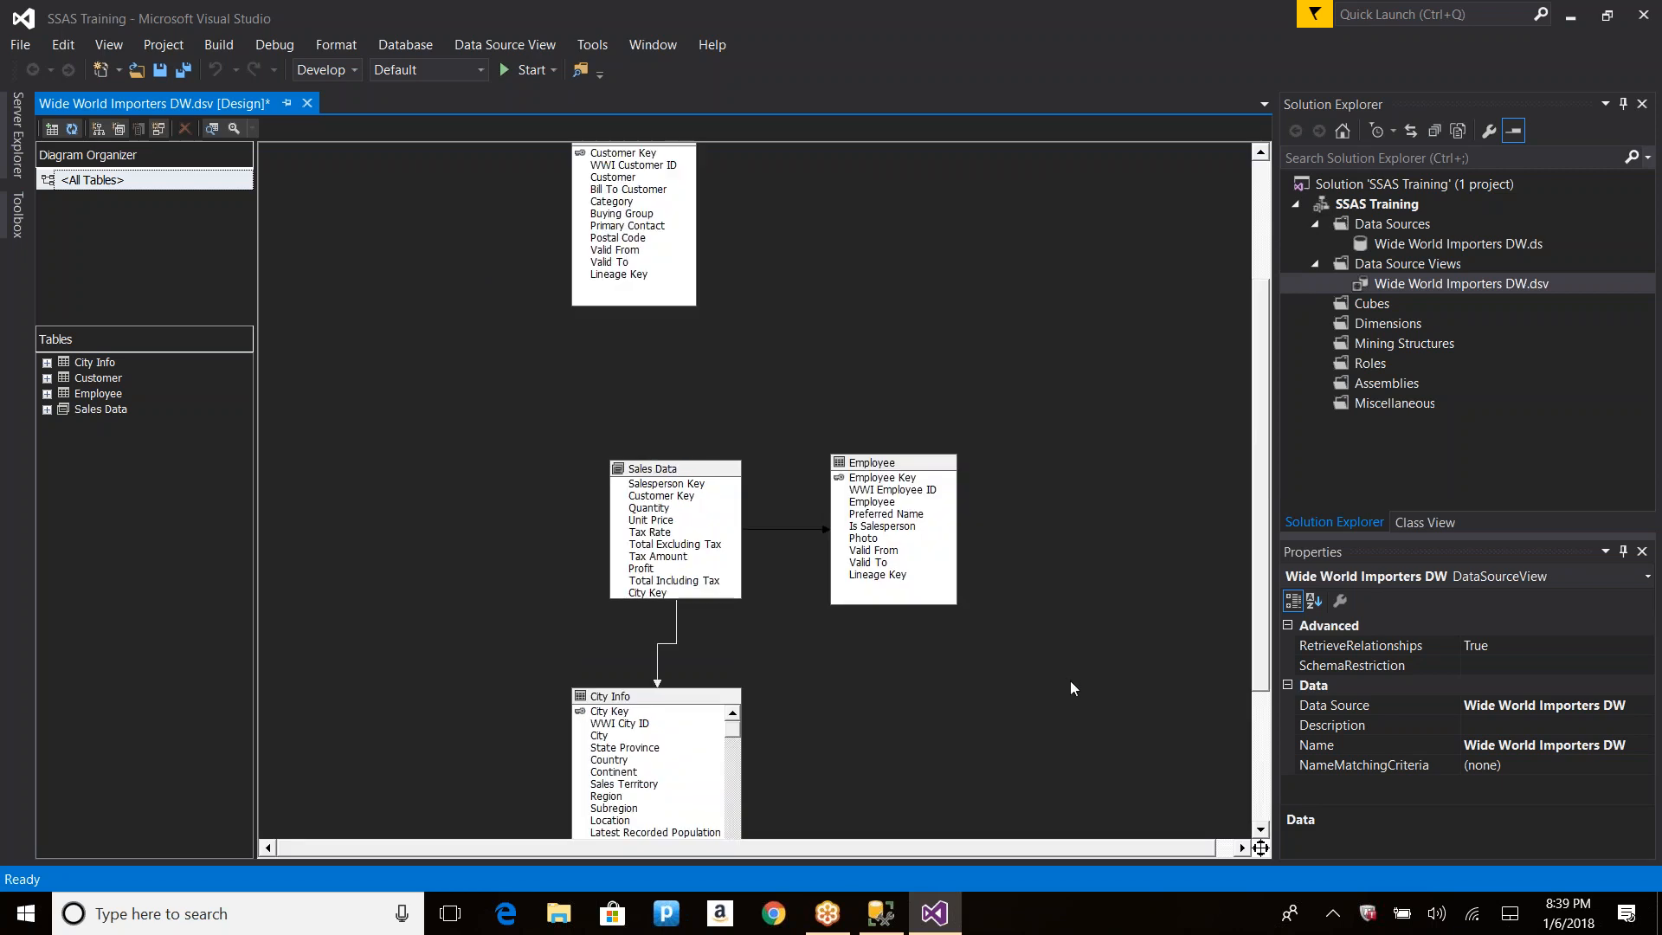
Step: Locate the Customer table in the diagram and zoom the view To Fit
left_click(641, 165)
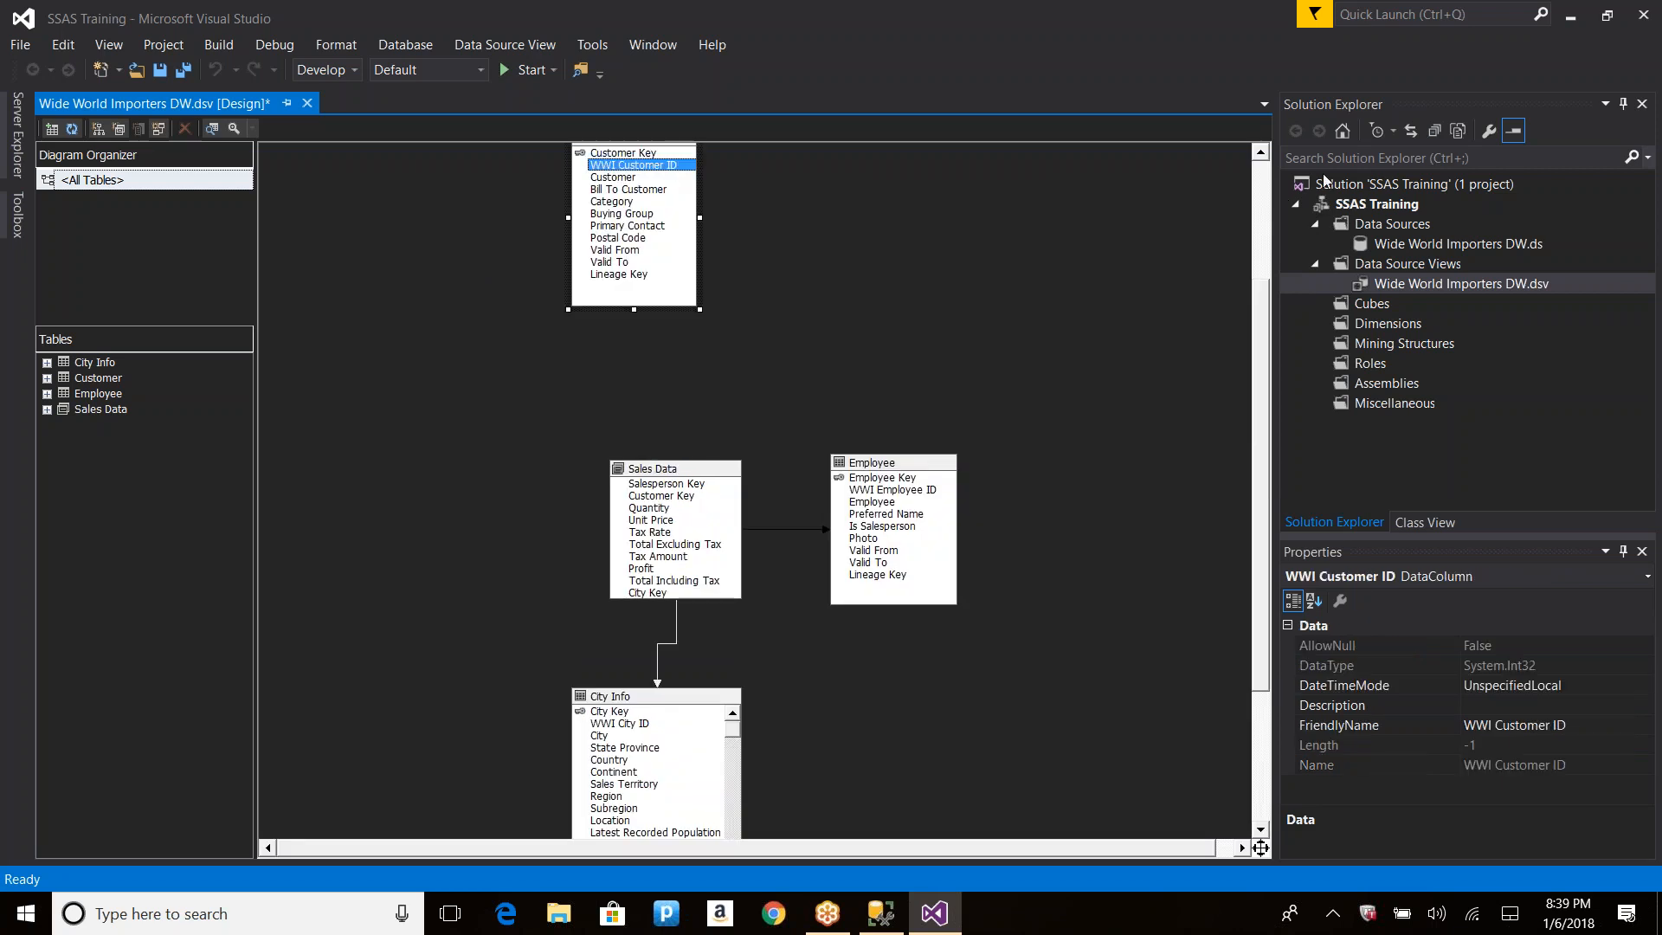
left_click(1260, 176)
left_click(97, 377)
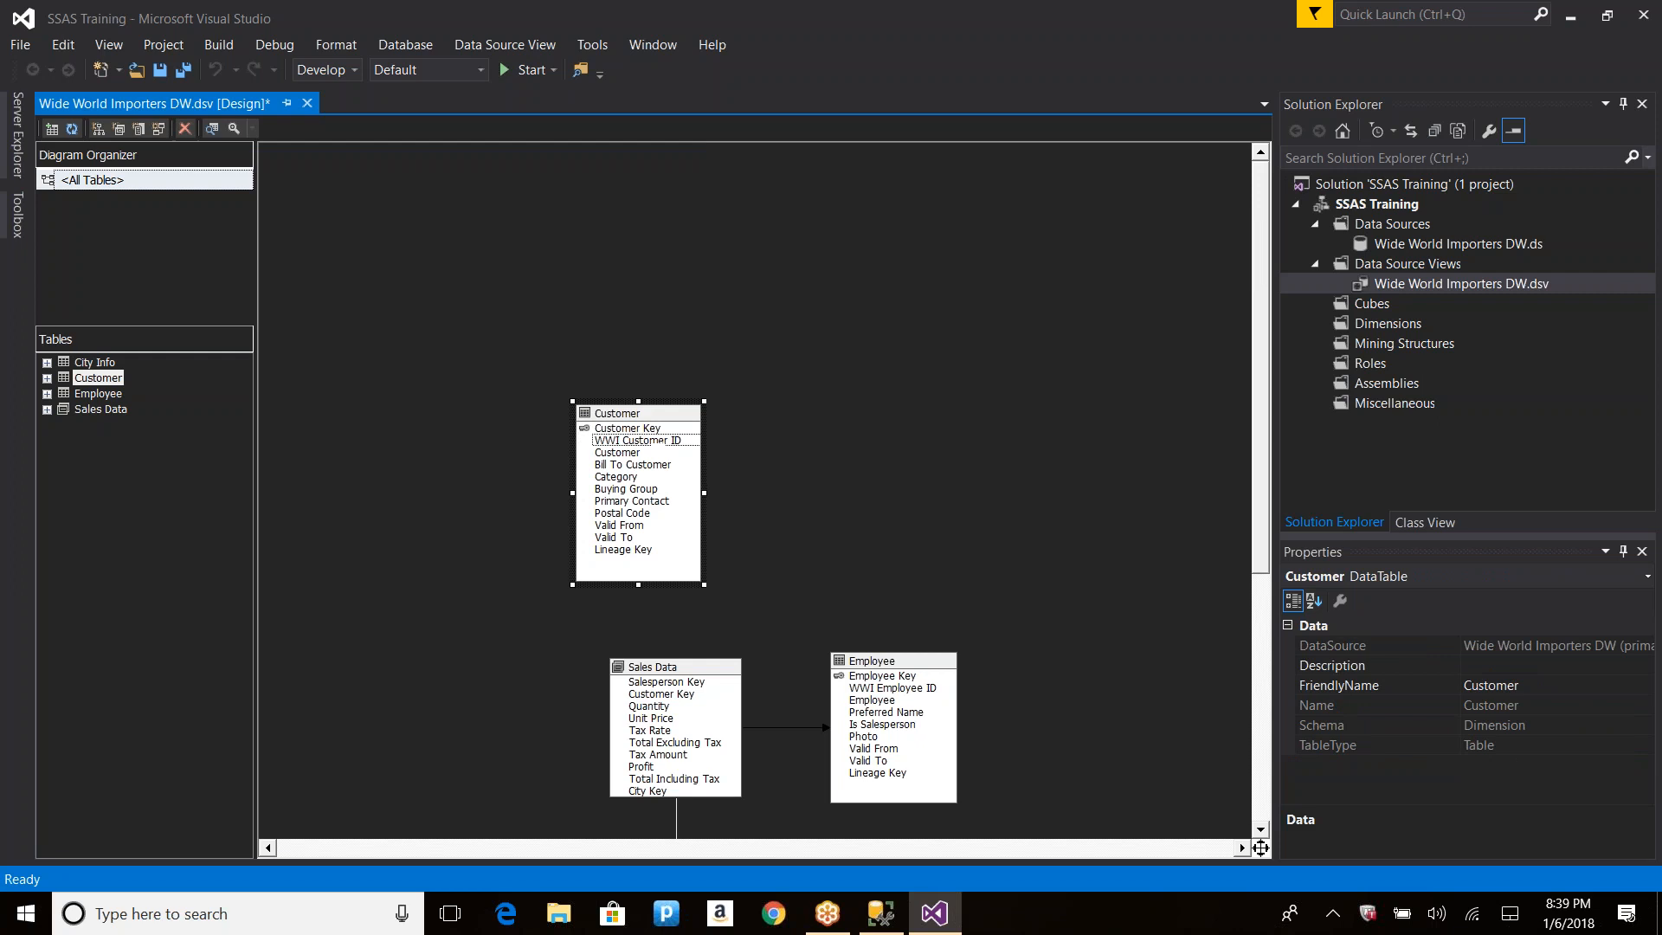
right_click(943, 229)
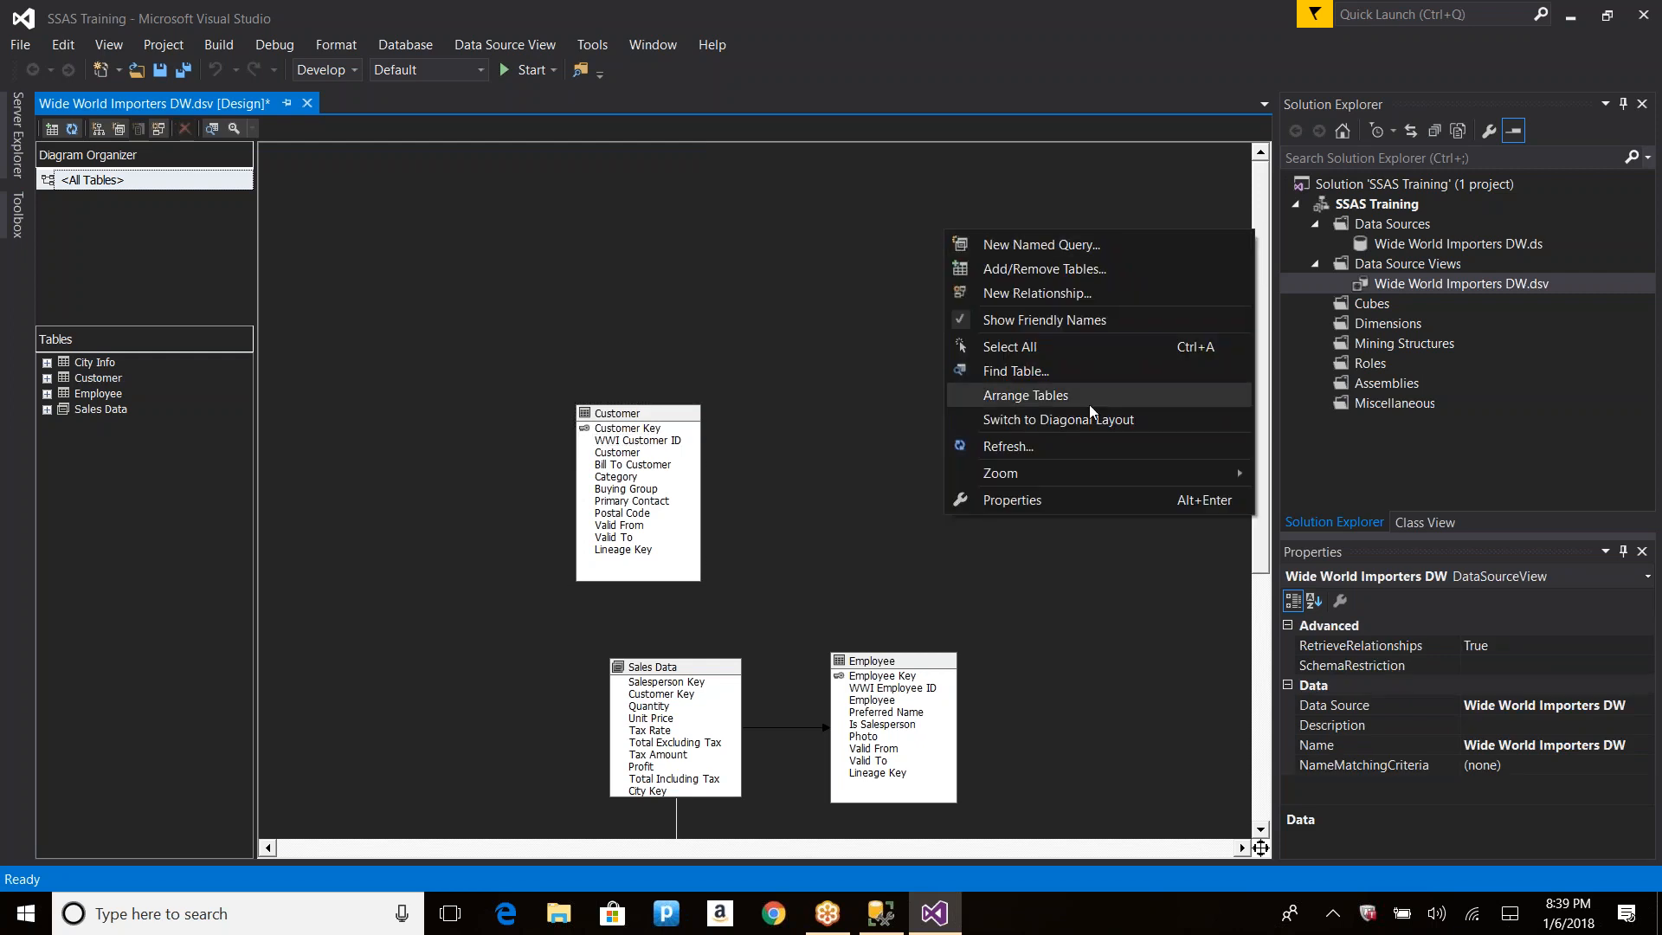
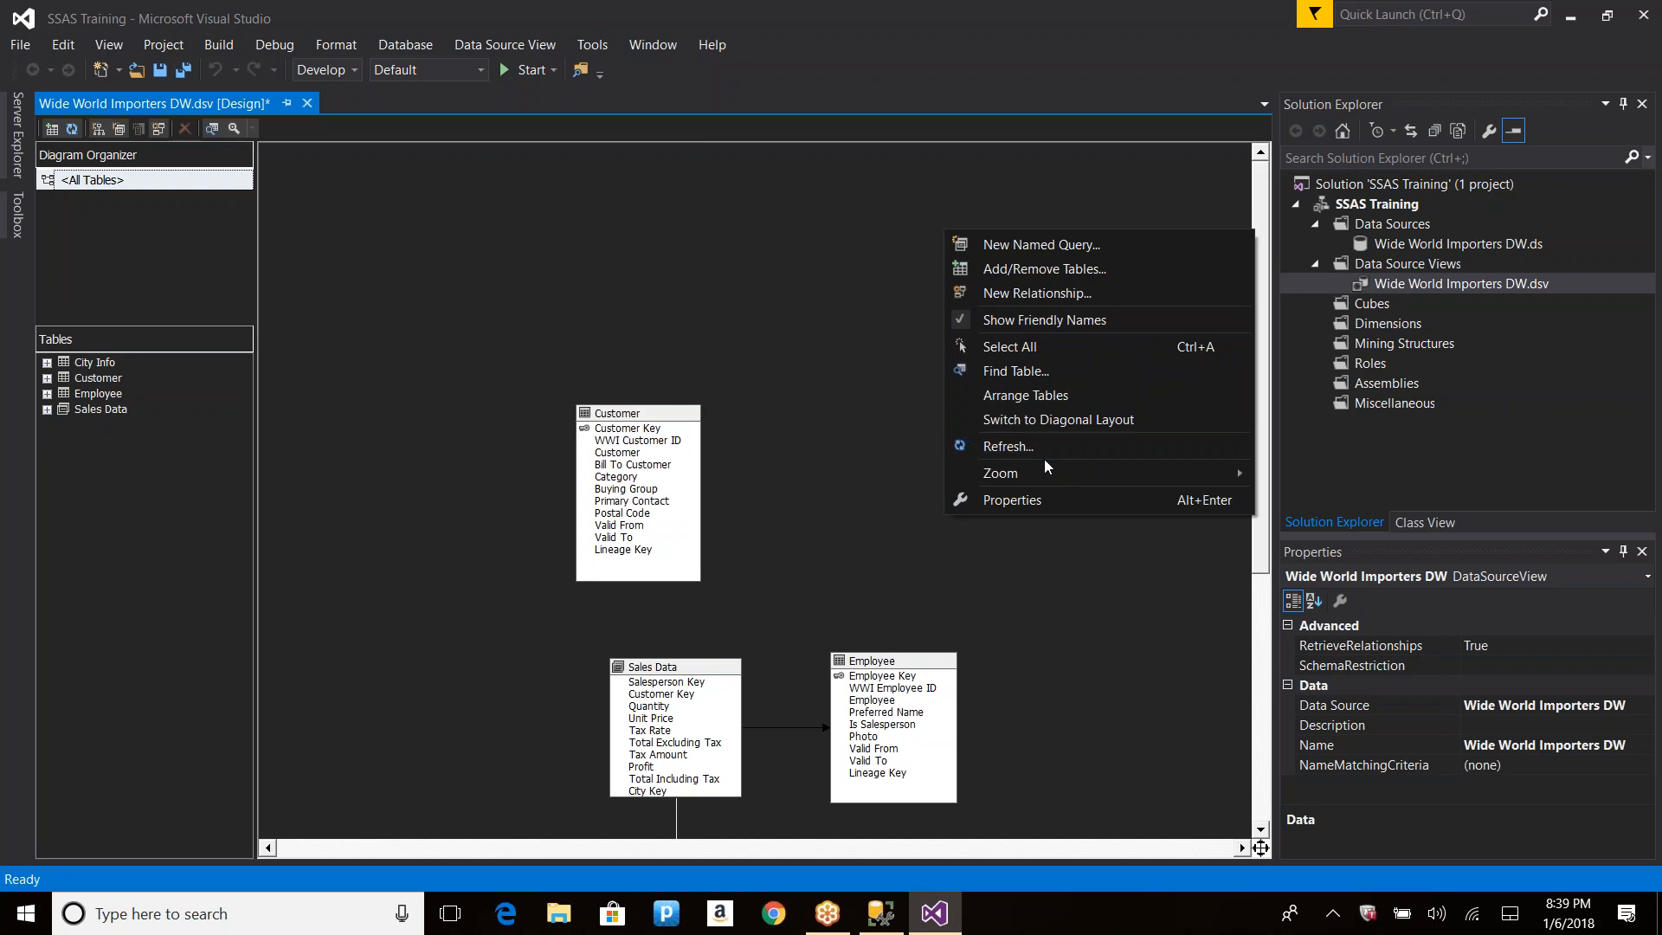
mouse_move(1030, 474)
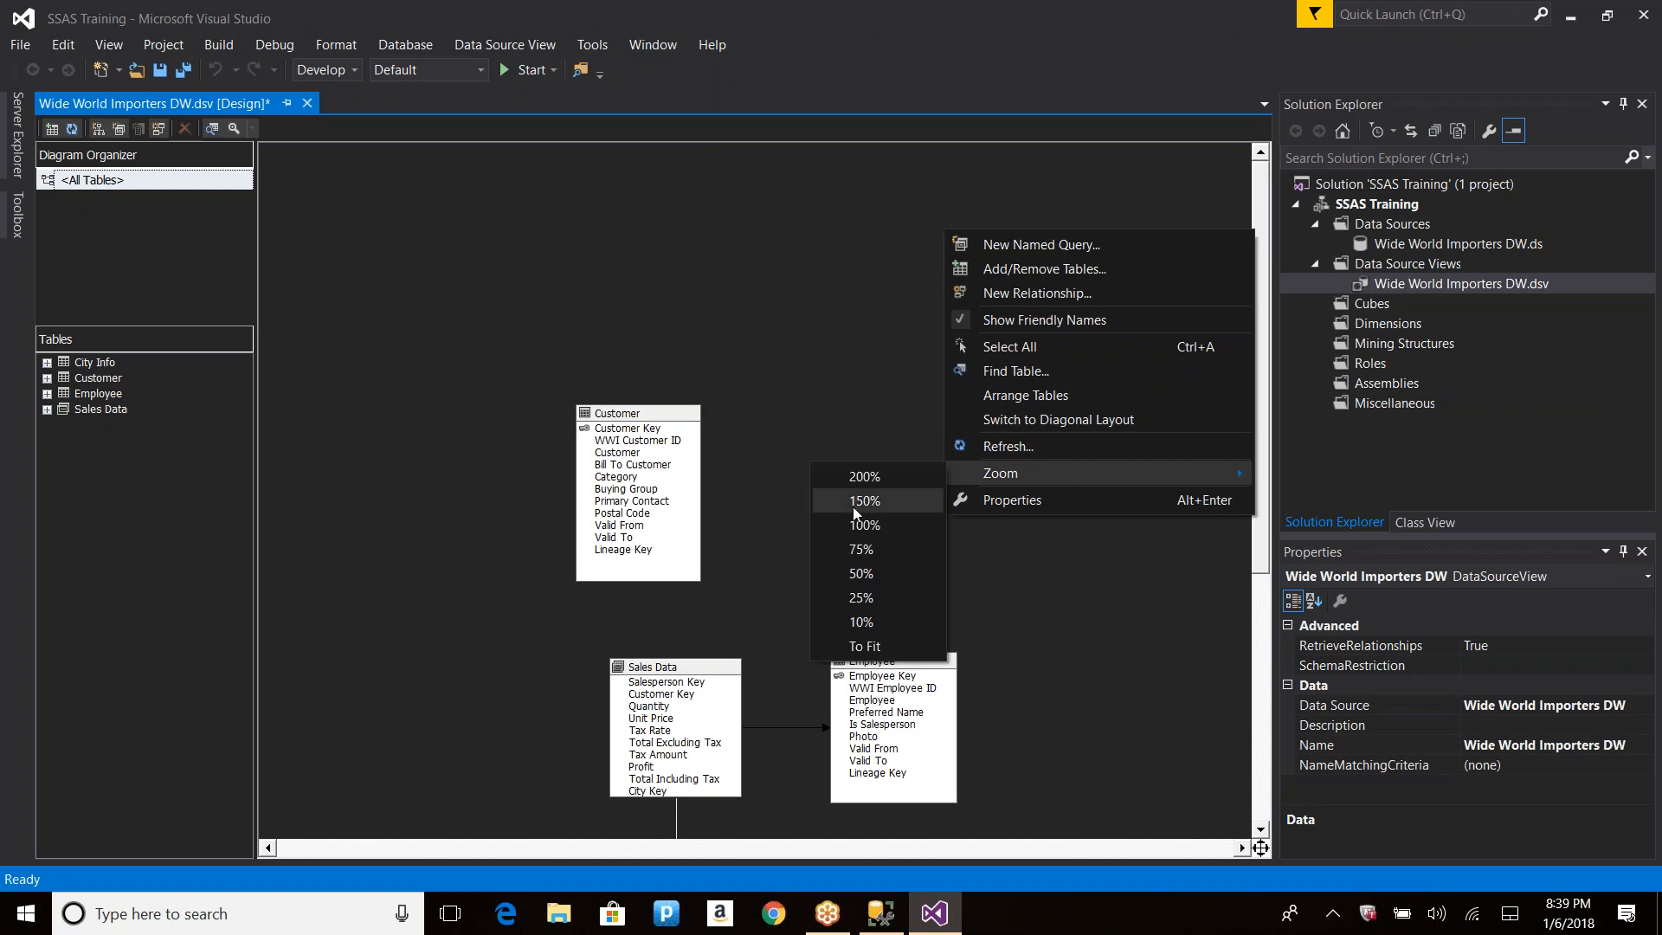
left_click(862, 646)
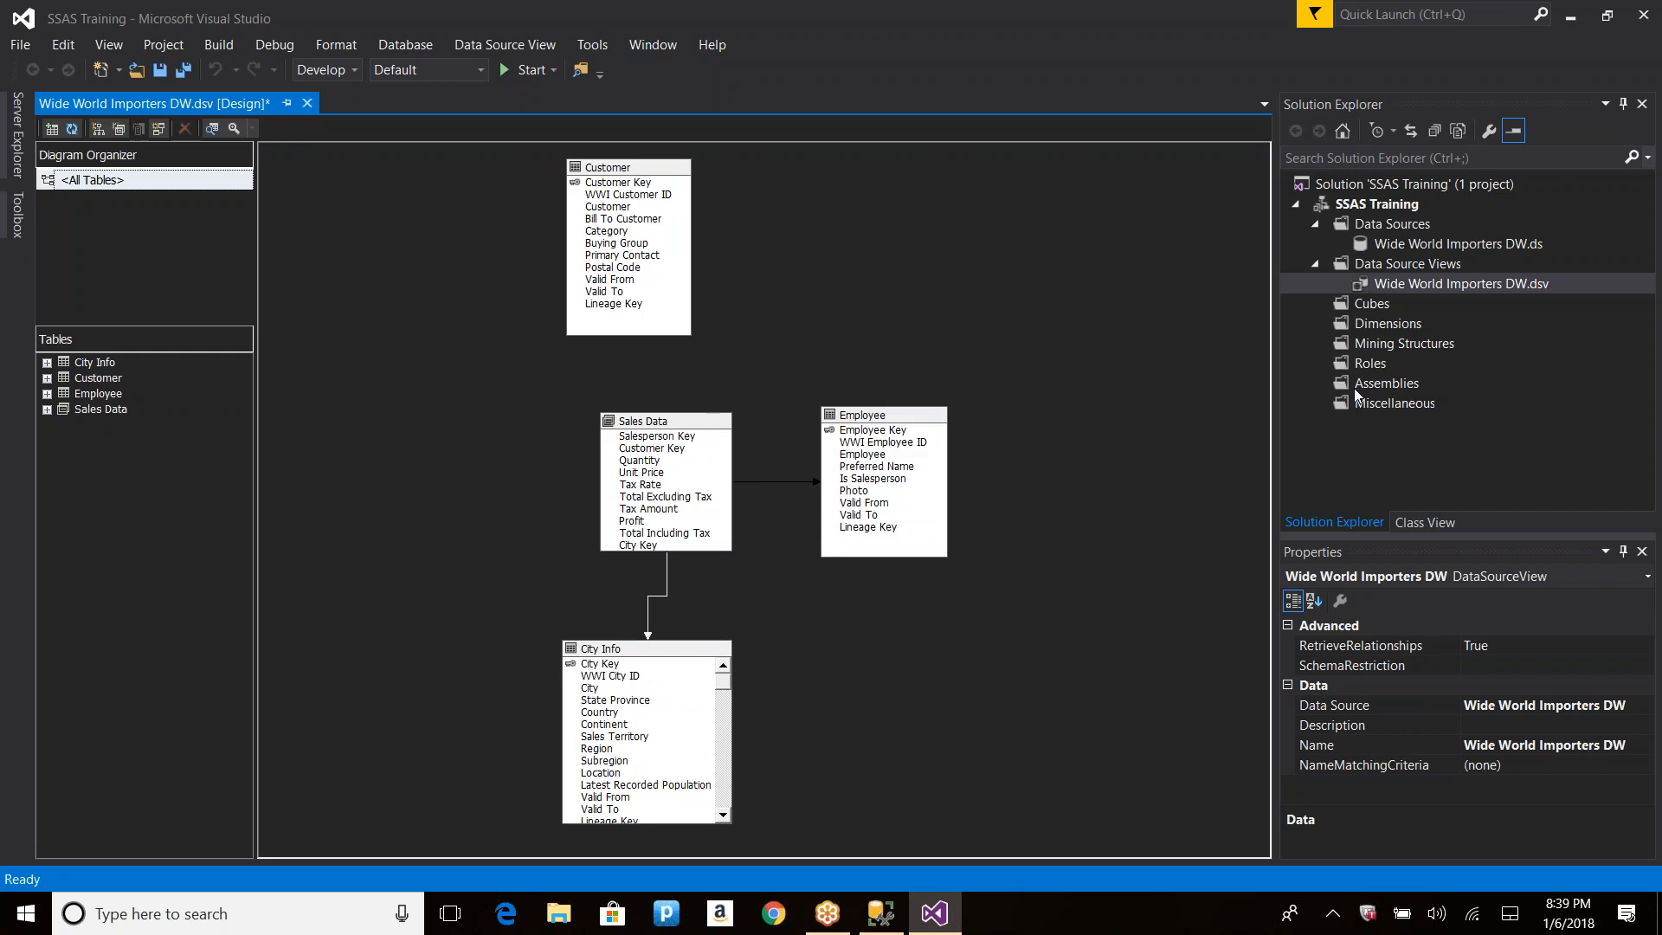
Step: View the diagram at 200%, 75% and 100% zoom, and set the zoom back To Fit
right_click(1112, 425)
mouse_move(1177, 673)
left_click(1051, 672)
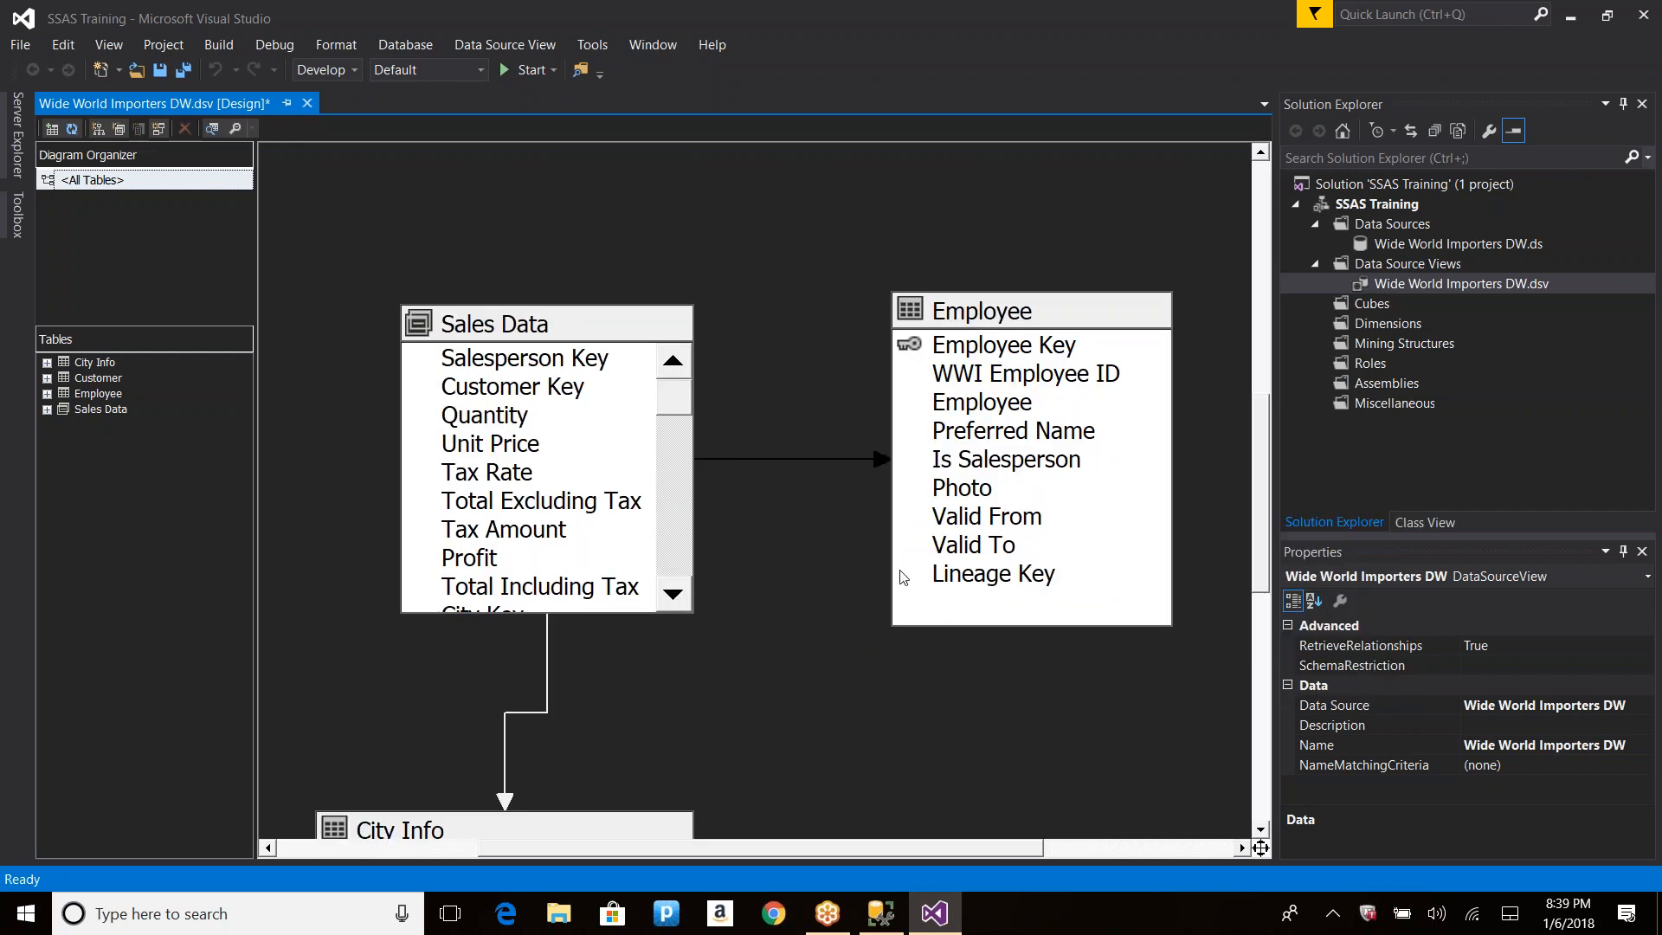
right_click(812, 183)
mouse_move(923, 425)
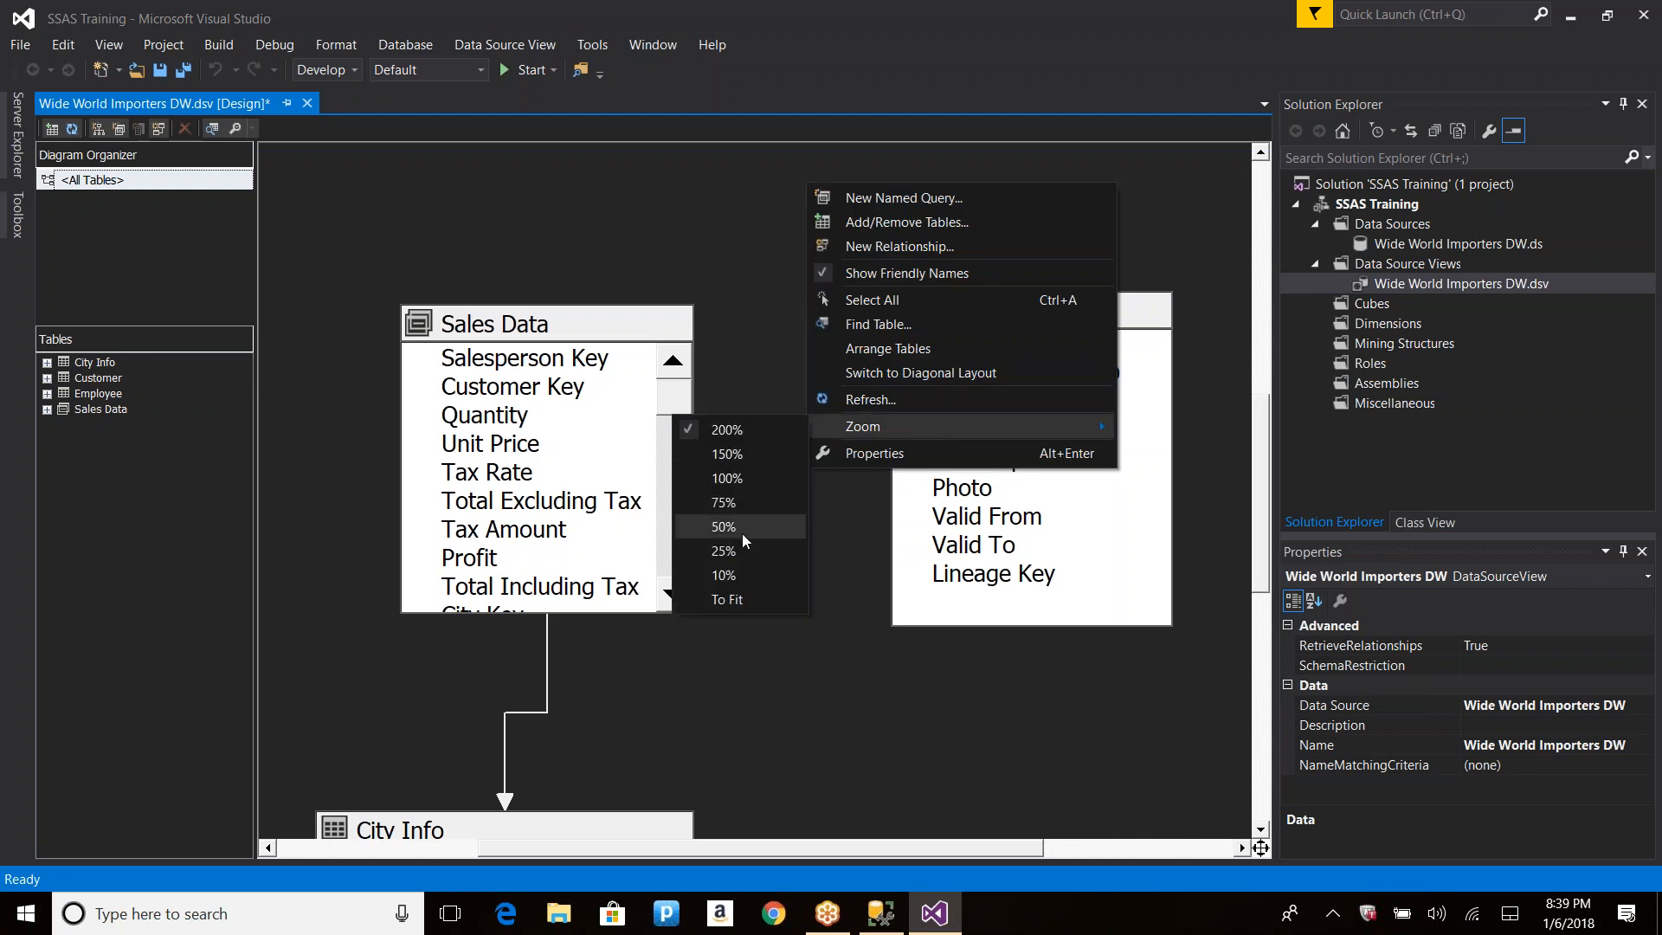
left_click(726, 502)
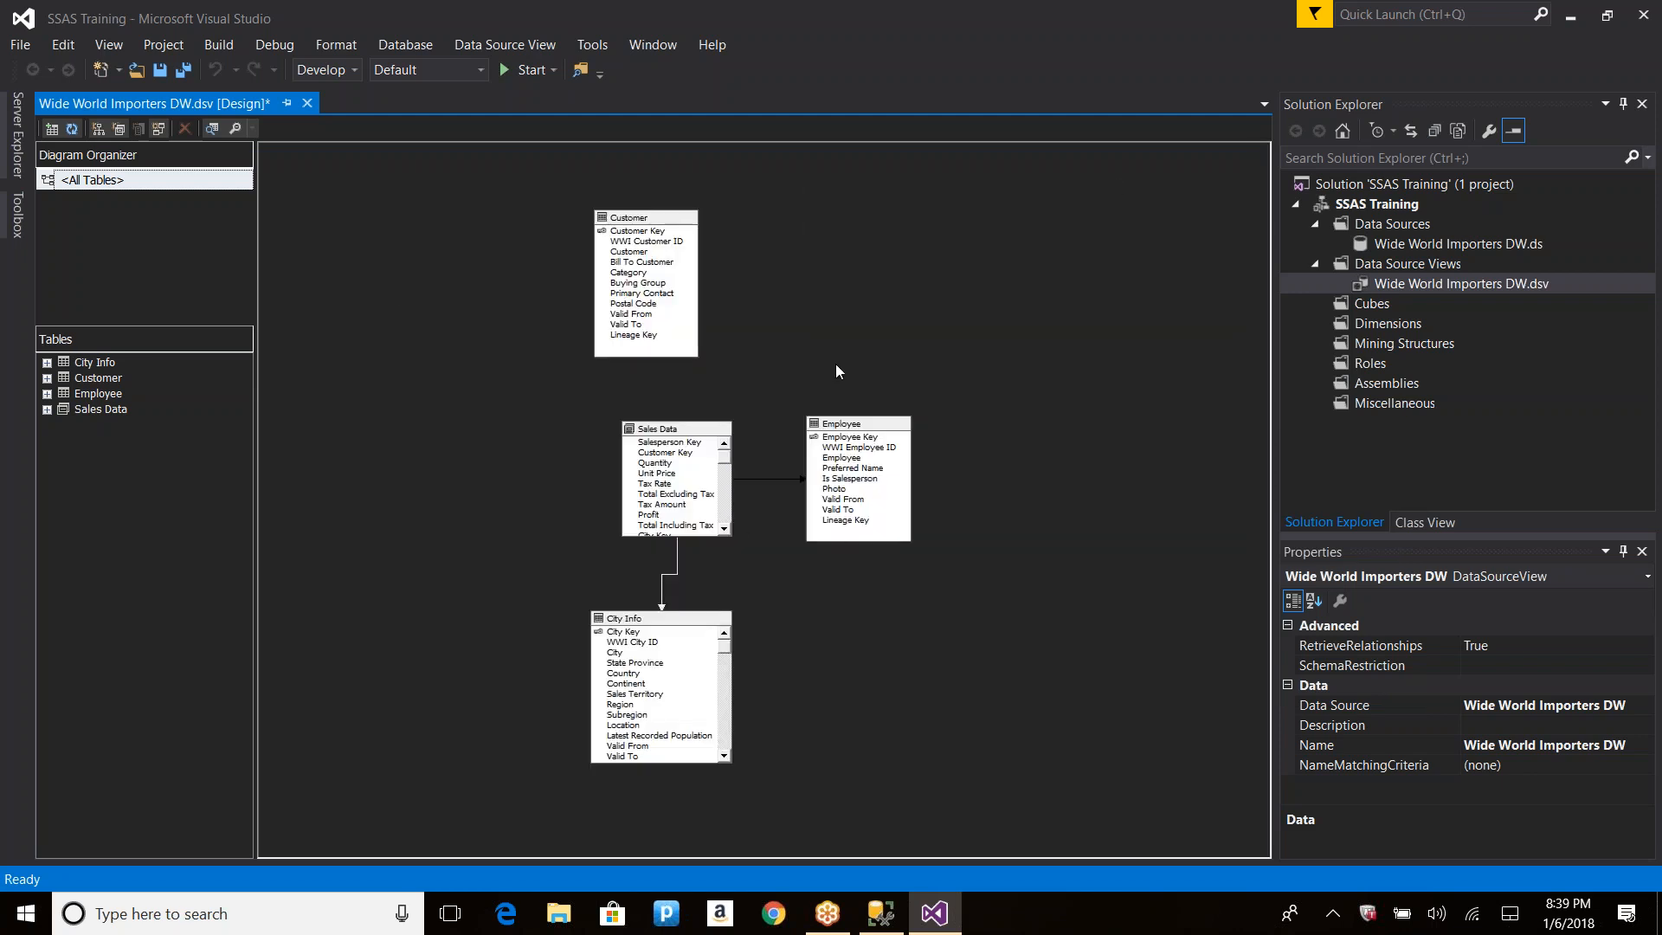
right_click(885, 281)
mouse_move(1004, 522)
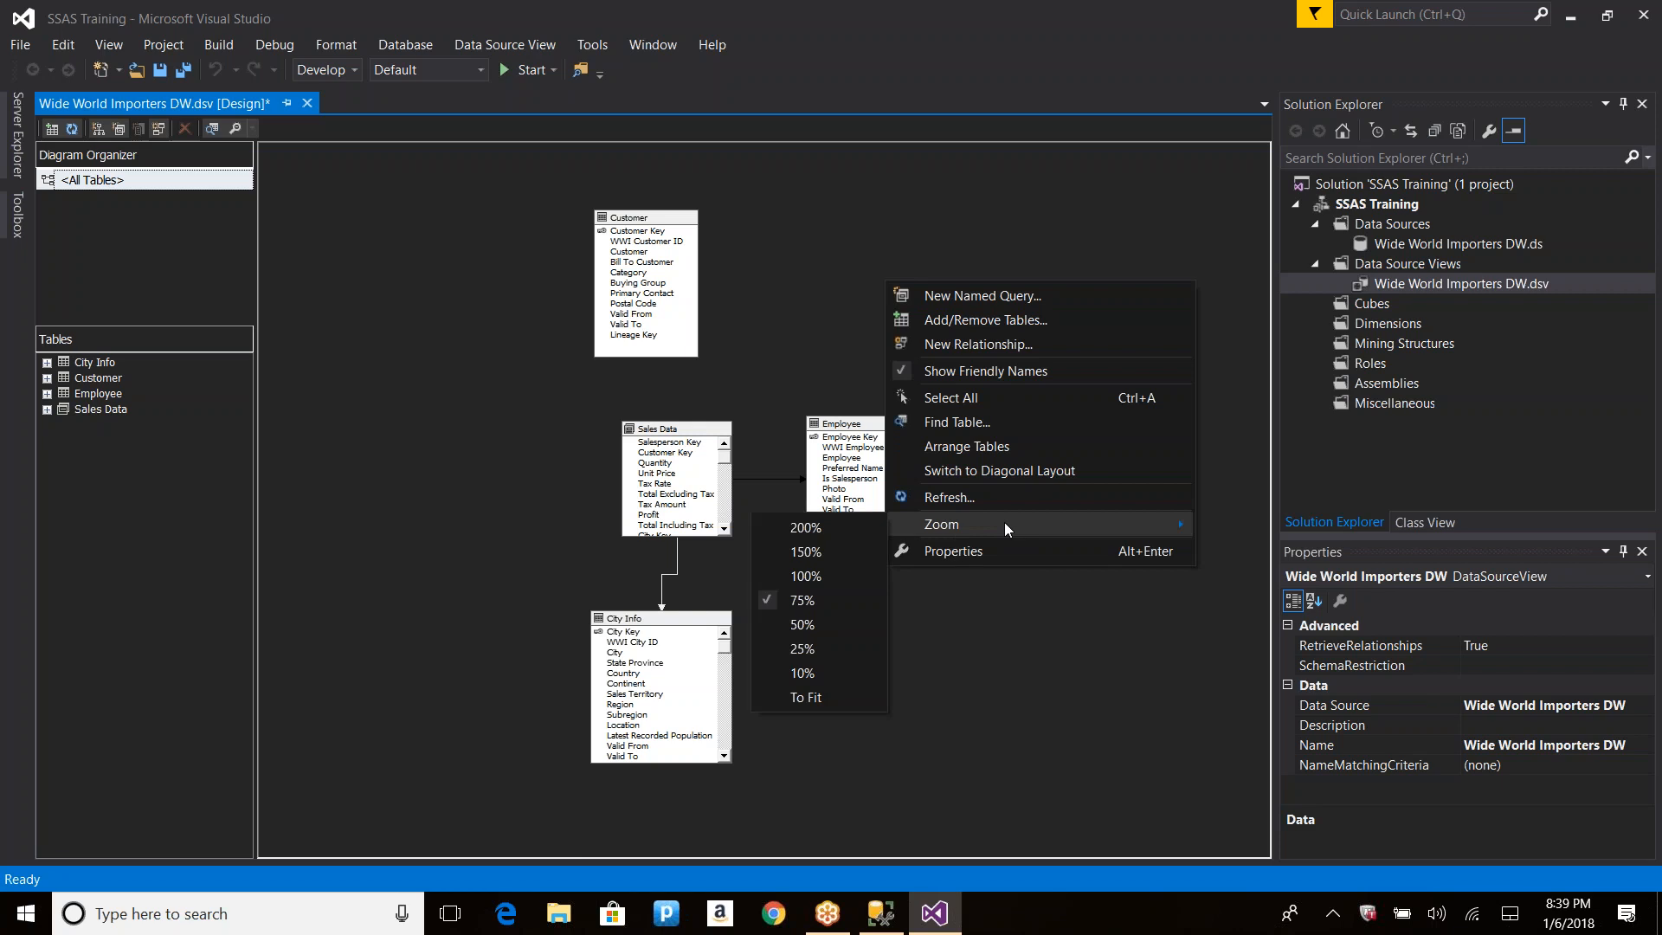
left_click(807, 576)
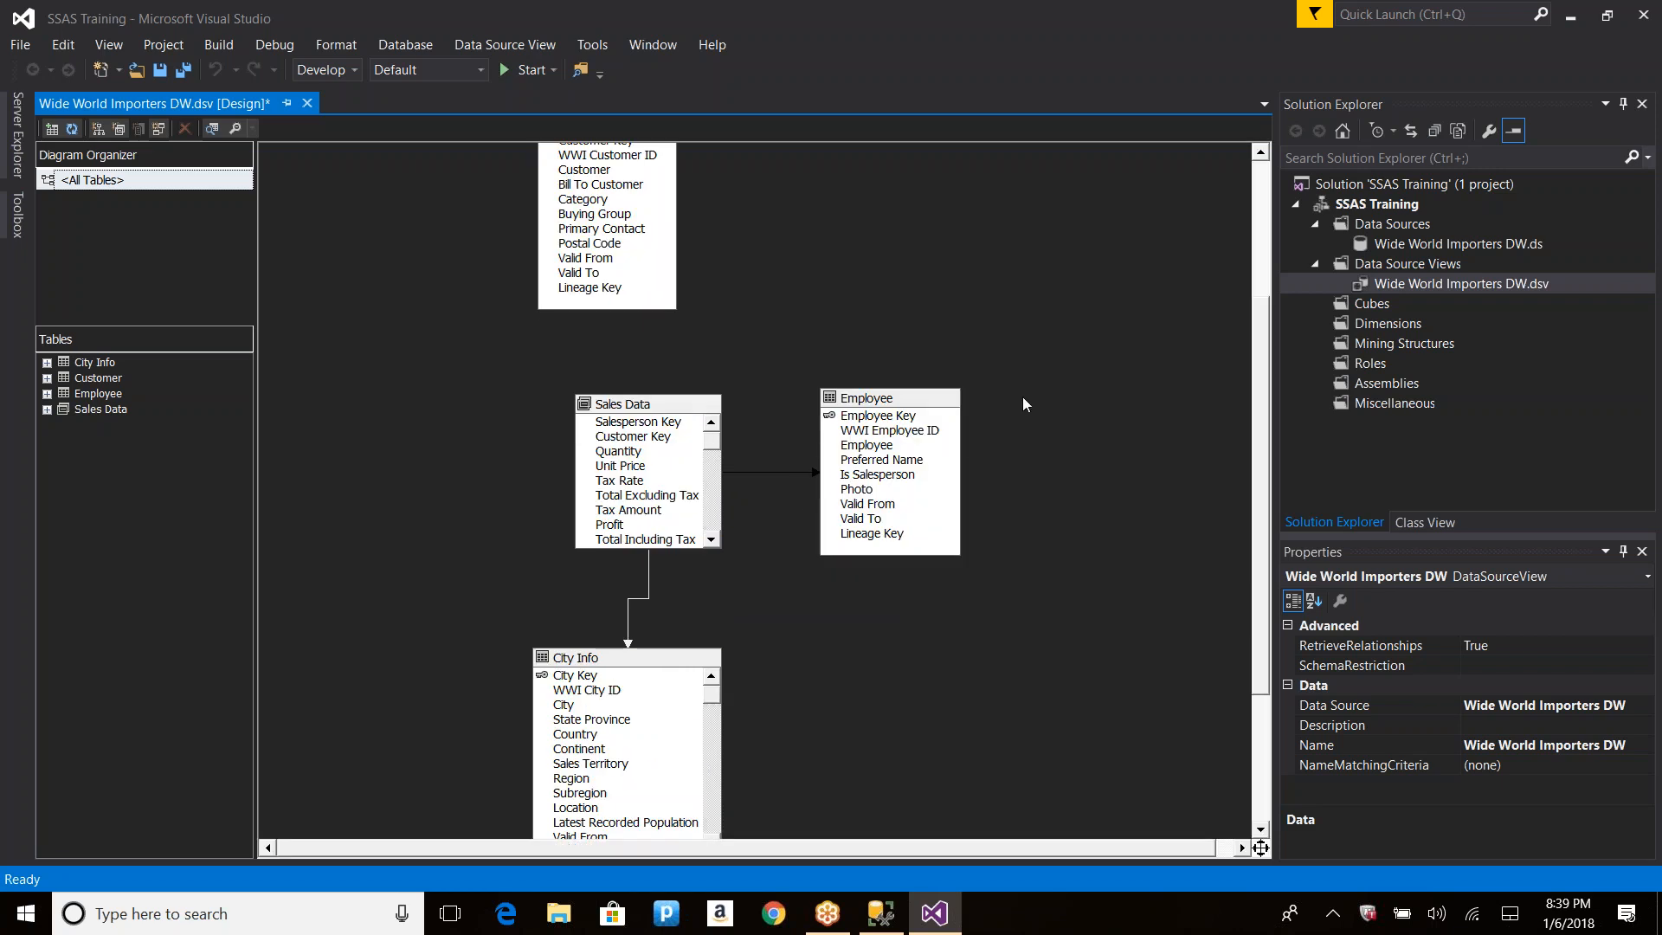
right_click(1066, 386)
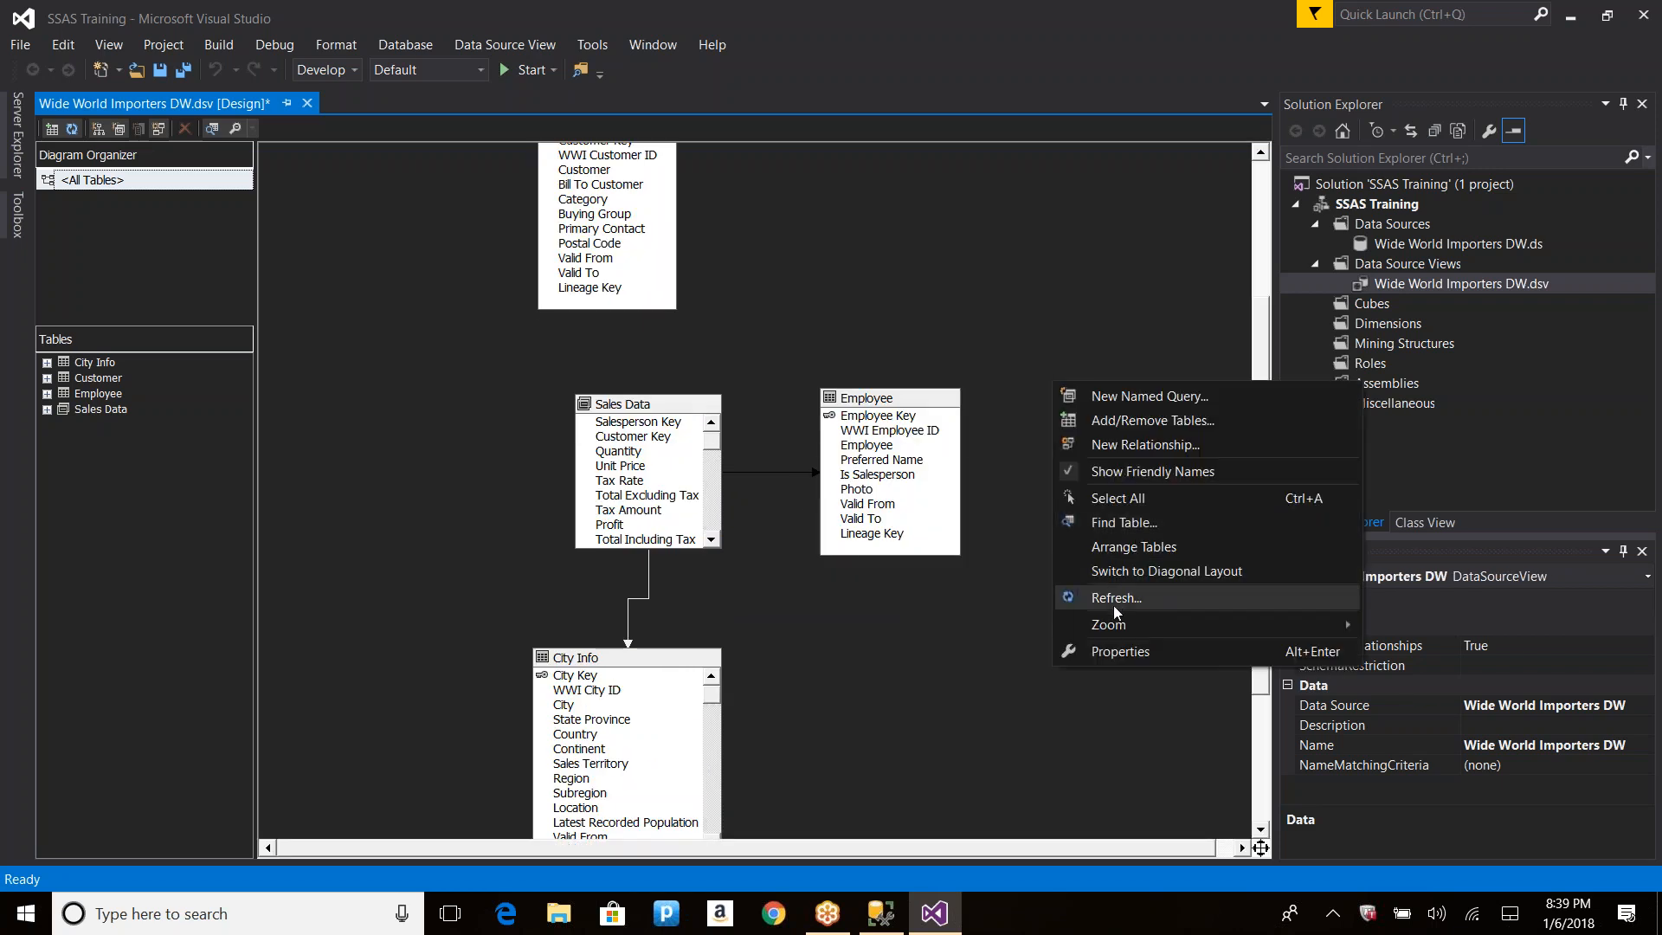
mouse_move(1115, 625)
left_click(978, 799)
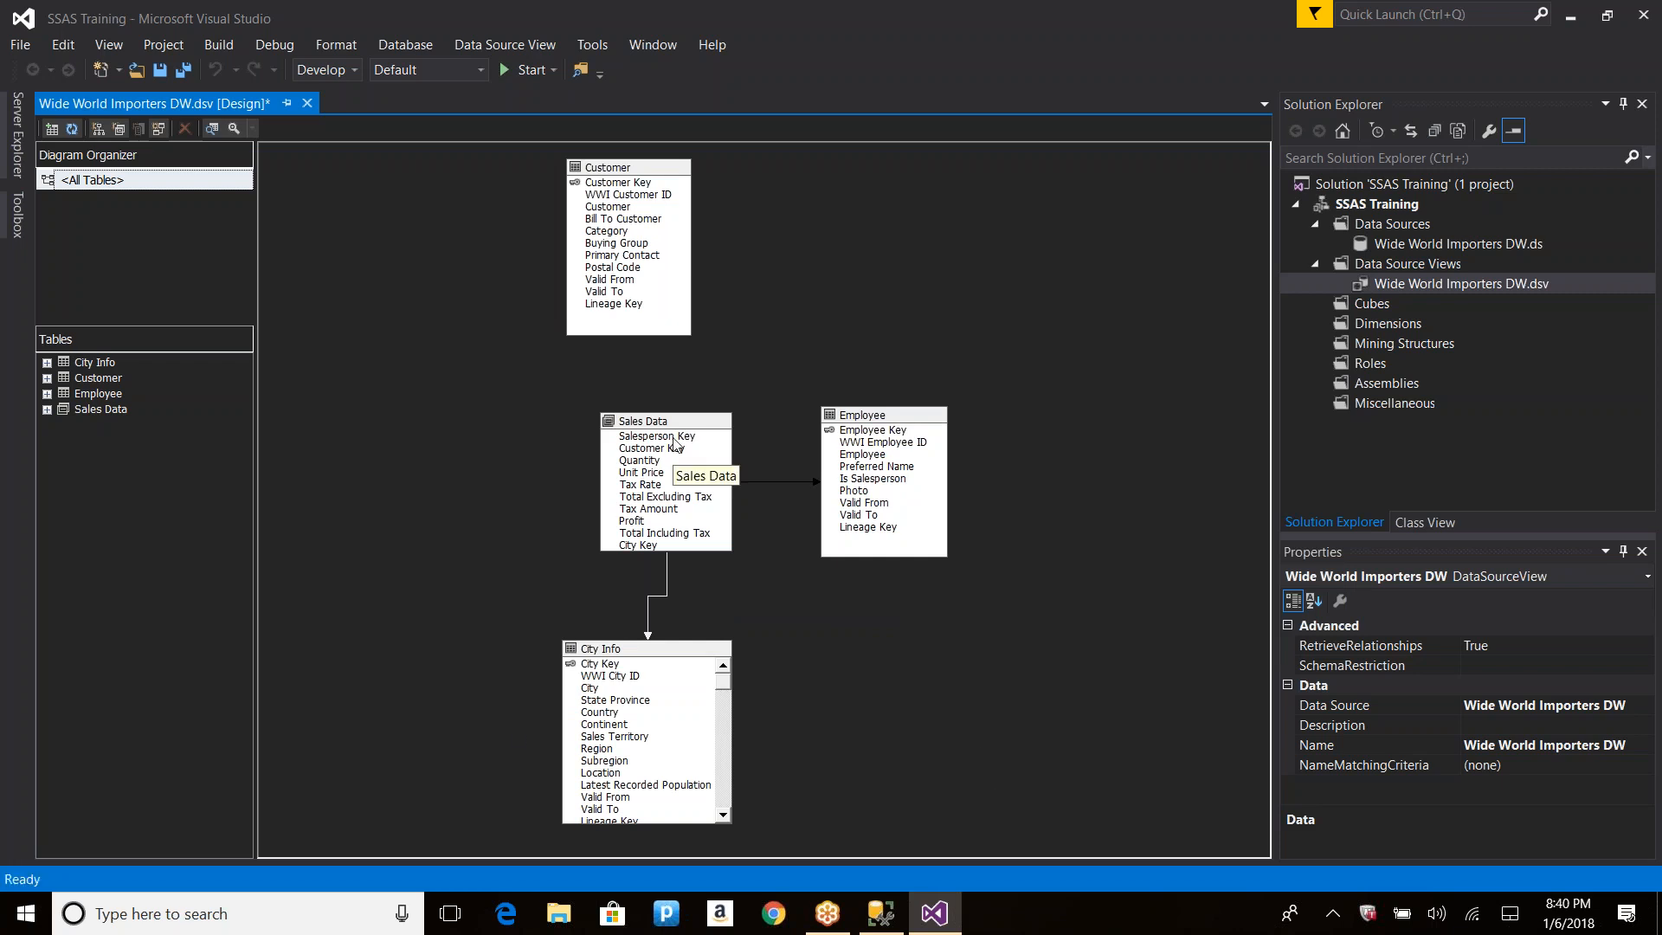
Step: Add all available objects to the data source view and zoom the diagram To Fit
right_click(788, 261)
left_click(834, 210)
right_click(843, 213)
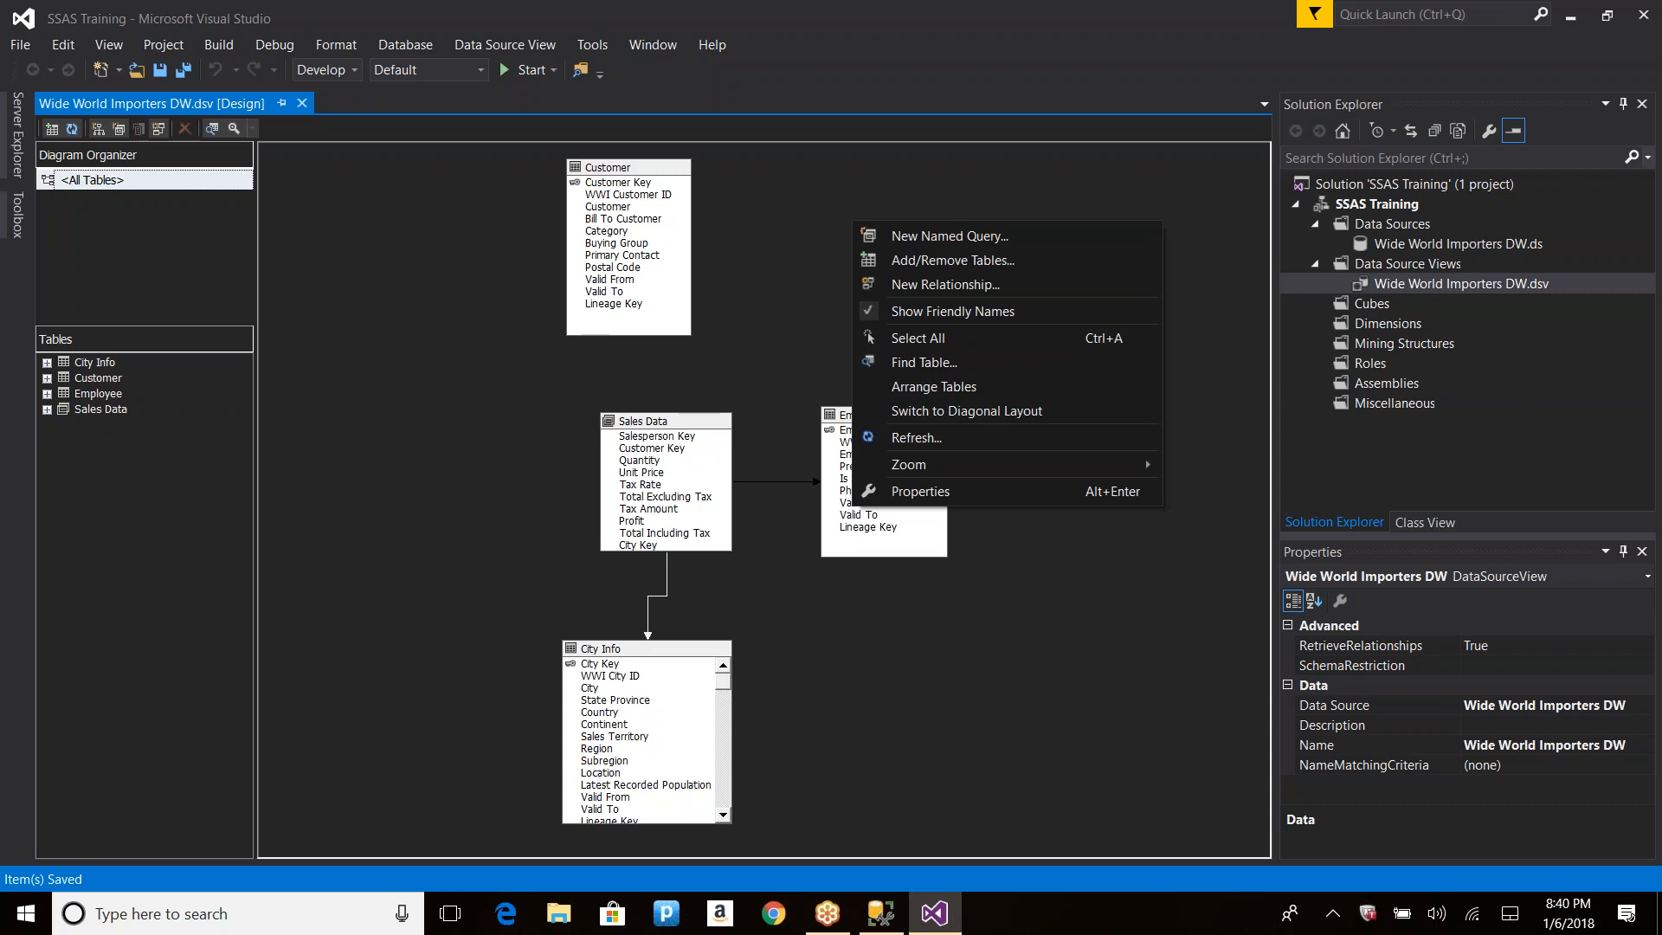
left_click(931, 267)
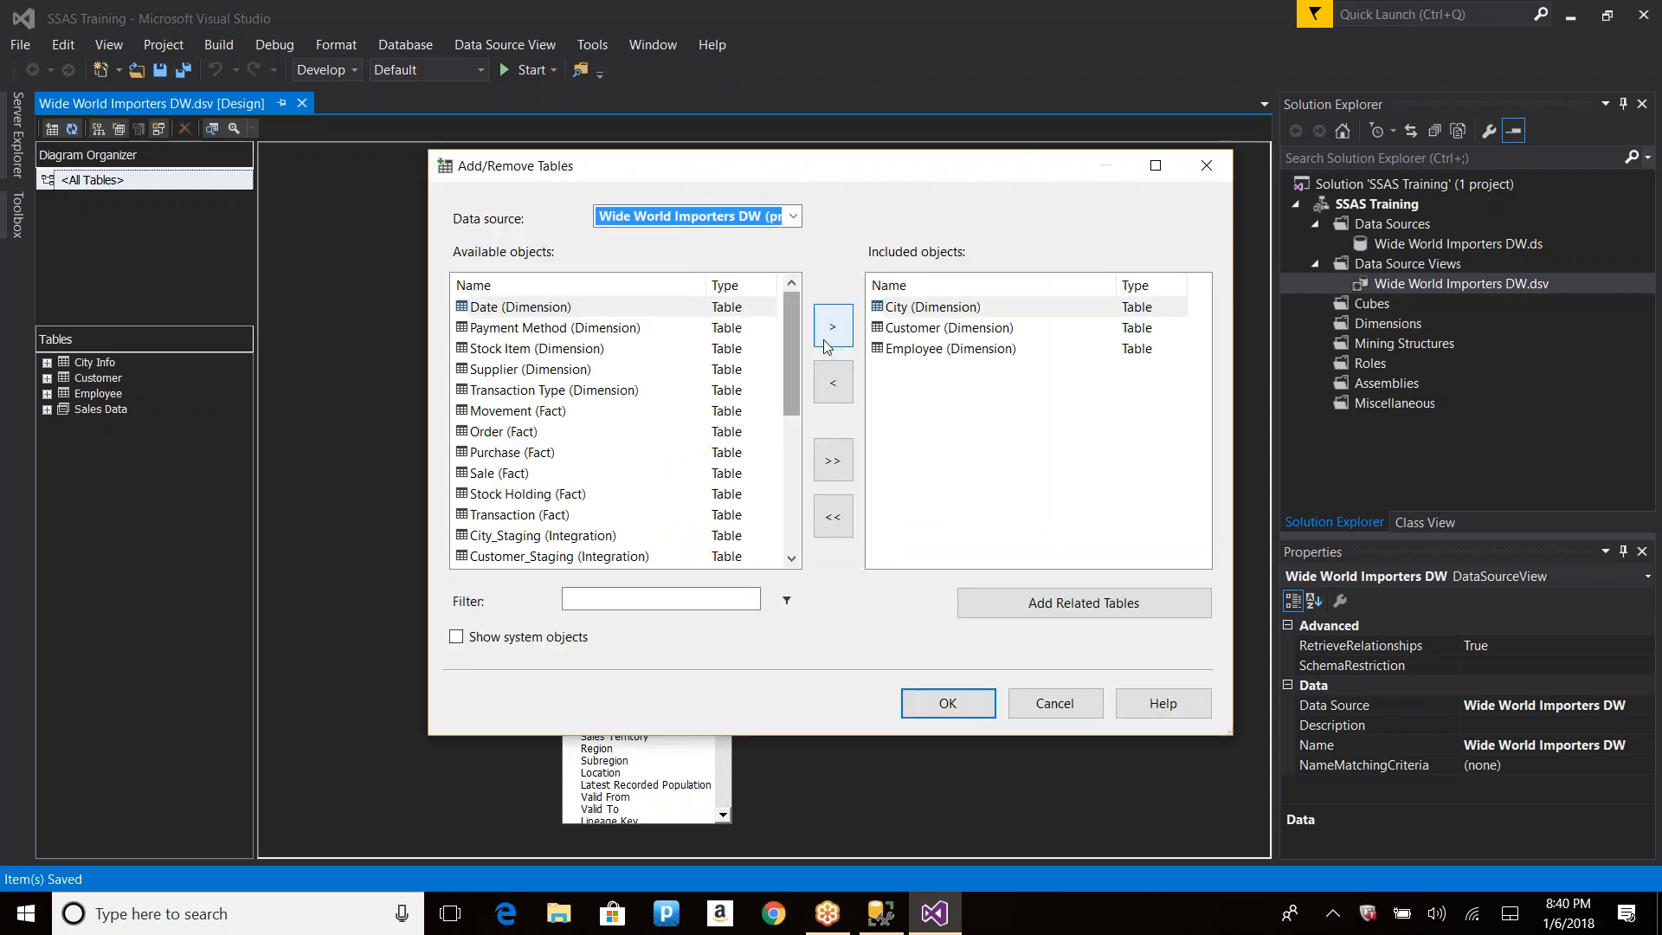
left_click(843, 470)
left_click(956, 701)
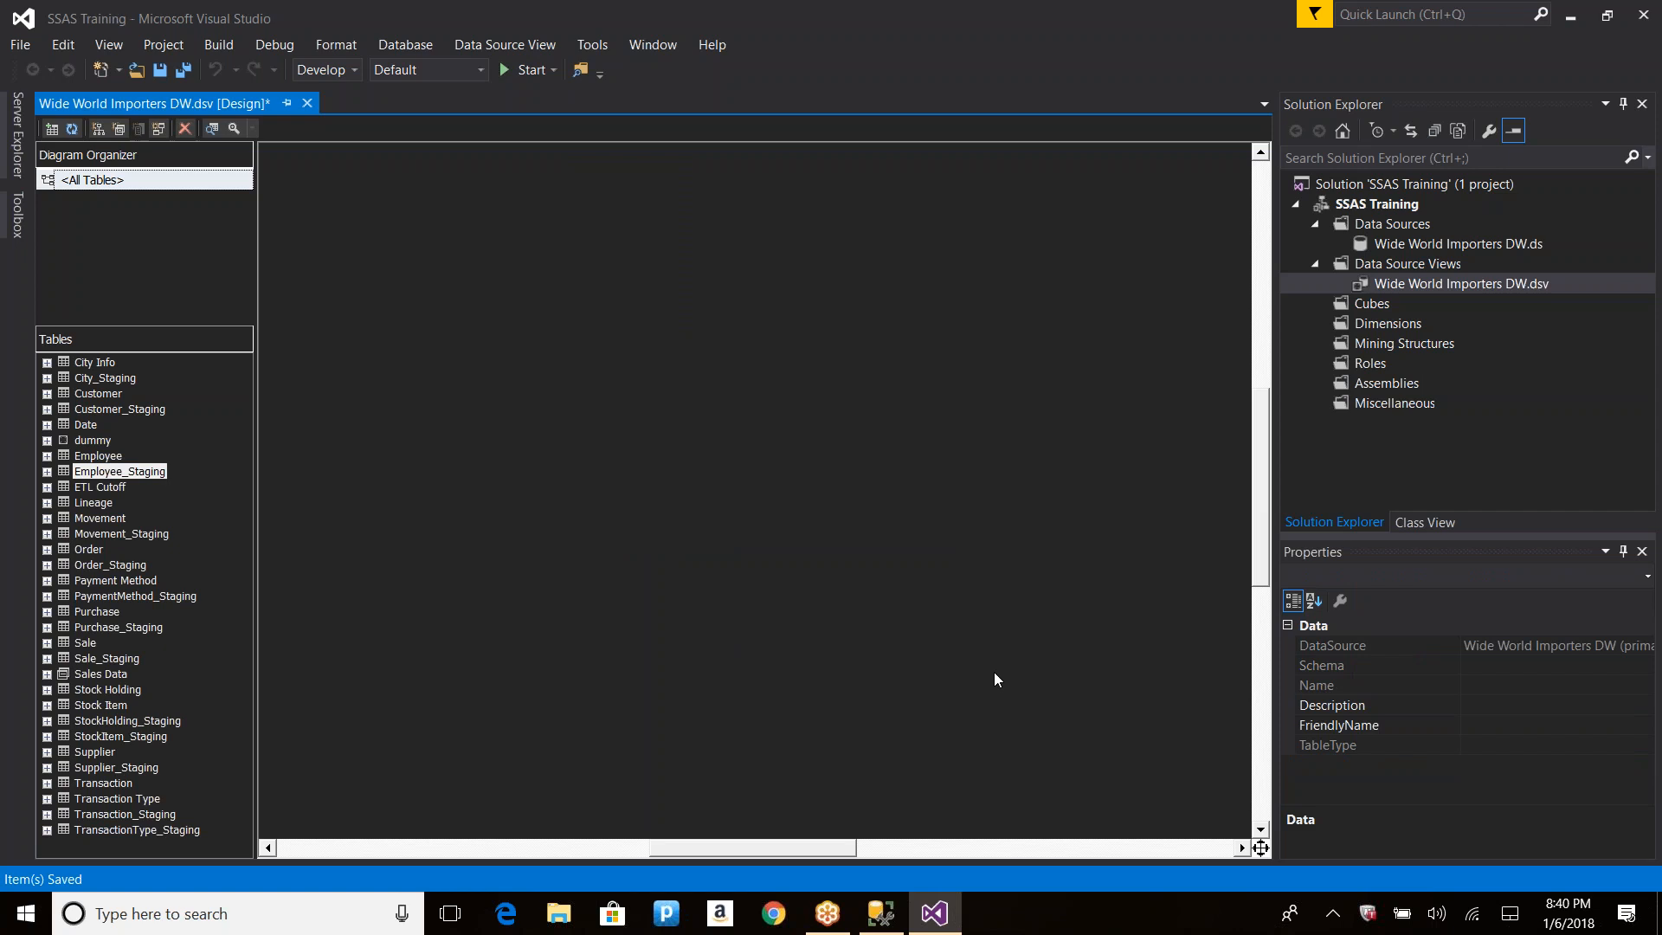
right_click(1058, 402)
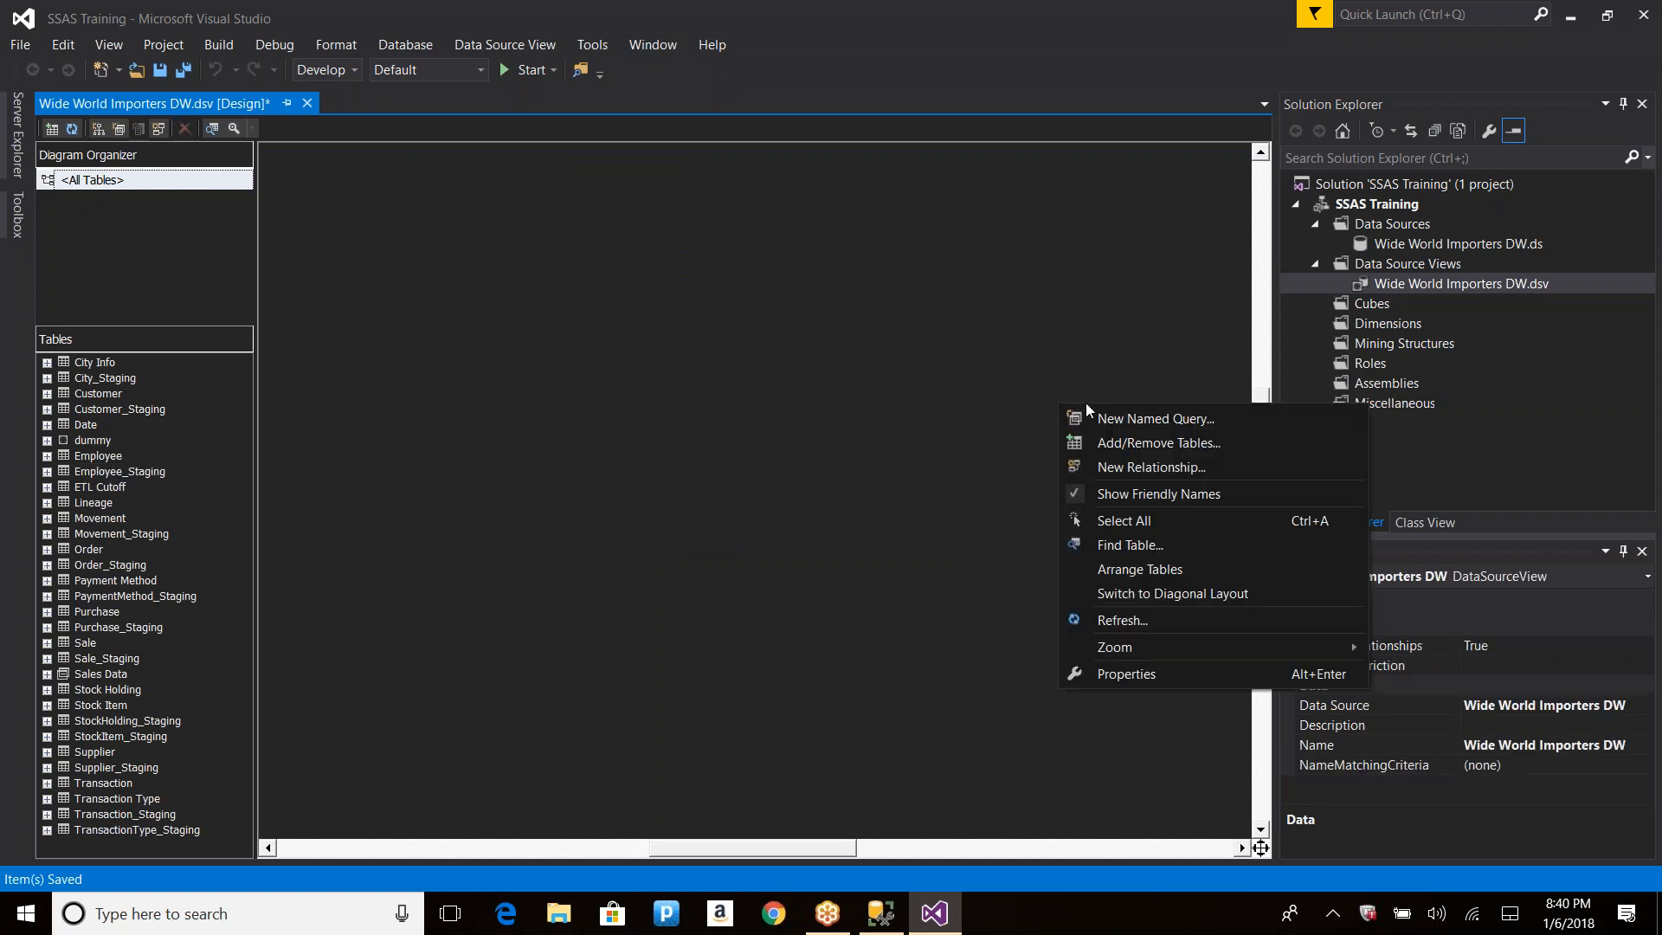
mouse_move(1153, 645)
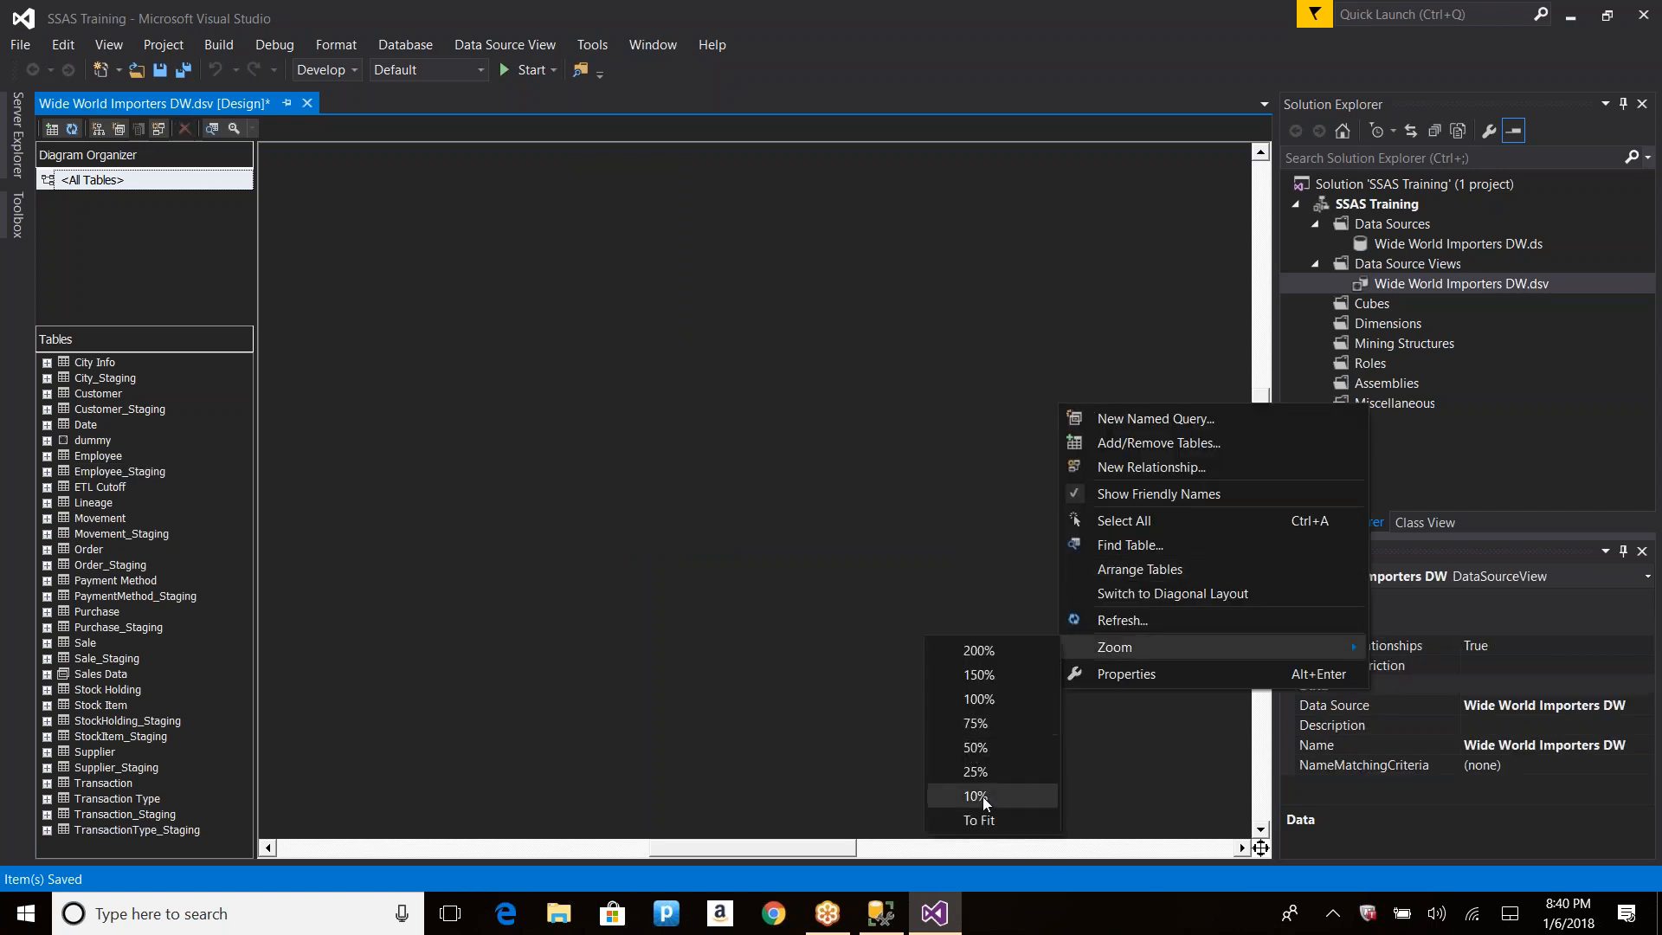
left_click(977, 821)
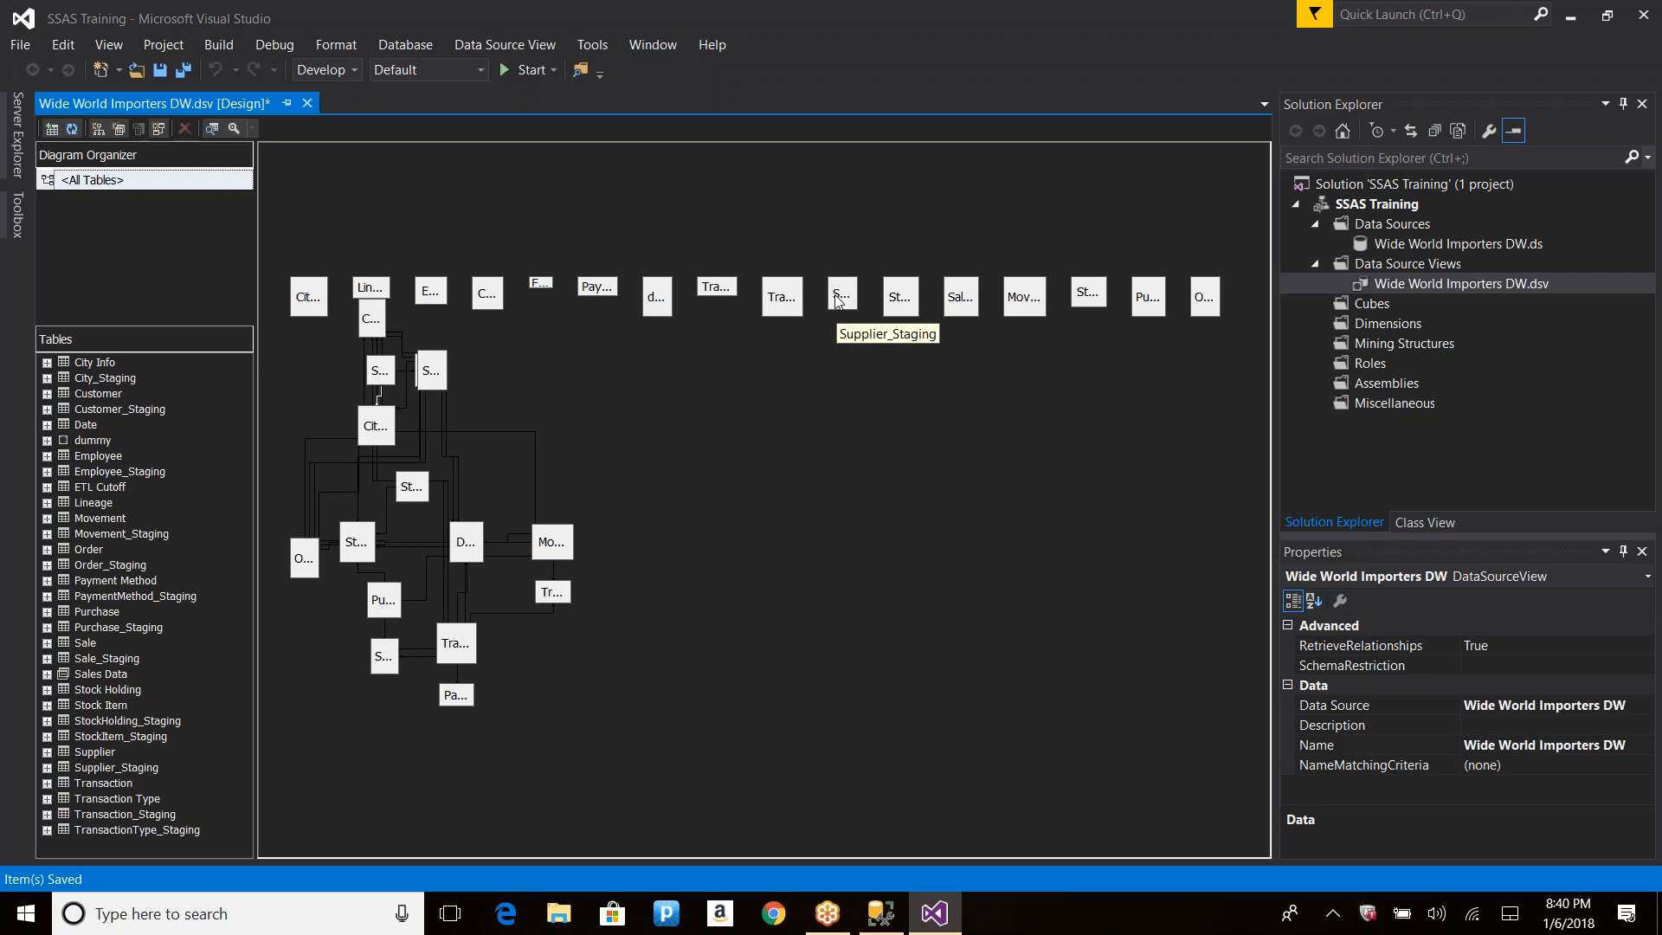
Step: Enlarge the Transaction_Staging table in the diagram in both height and width
left_click(779, 303)
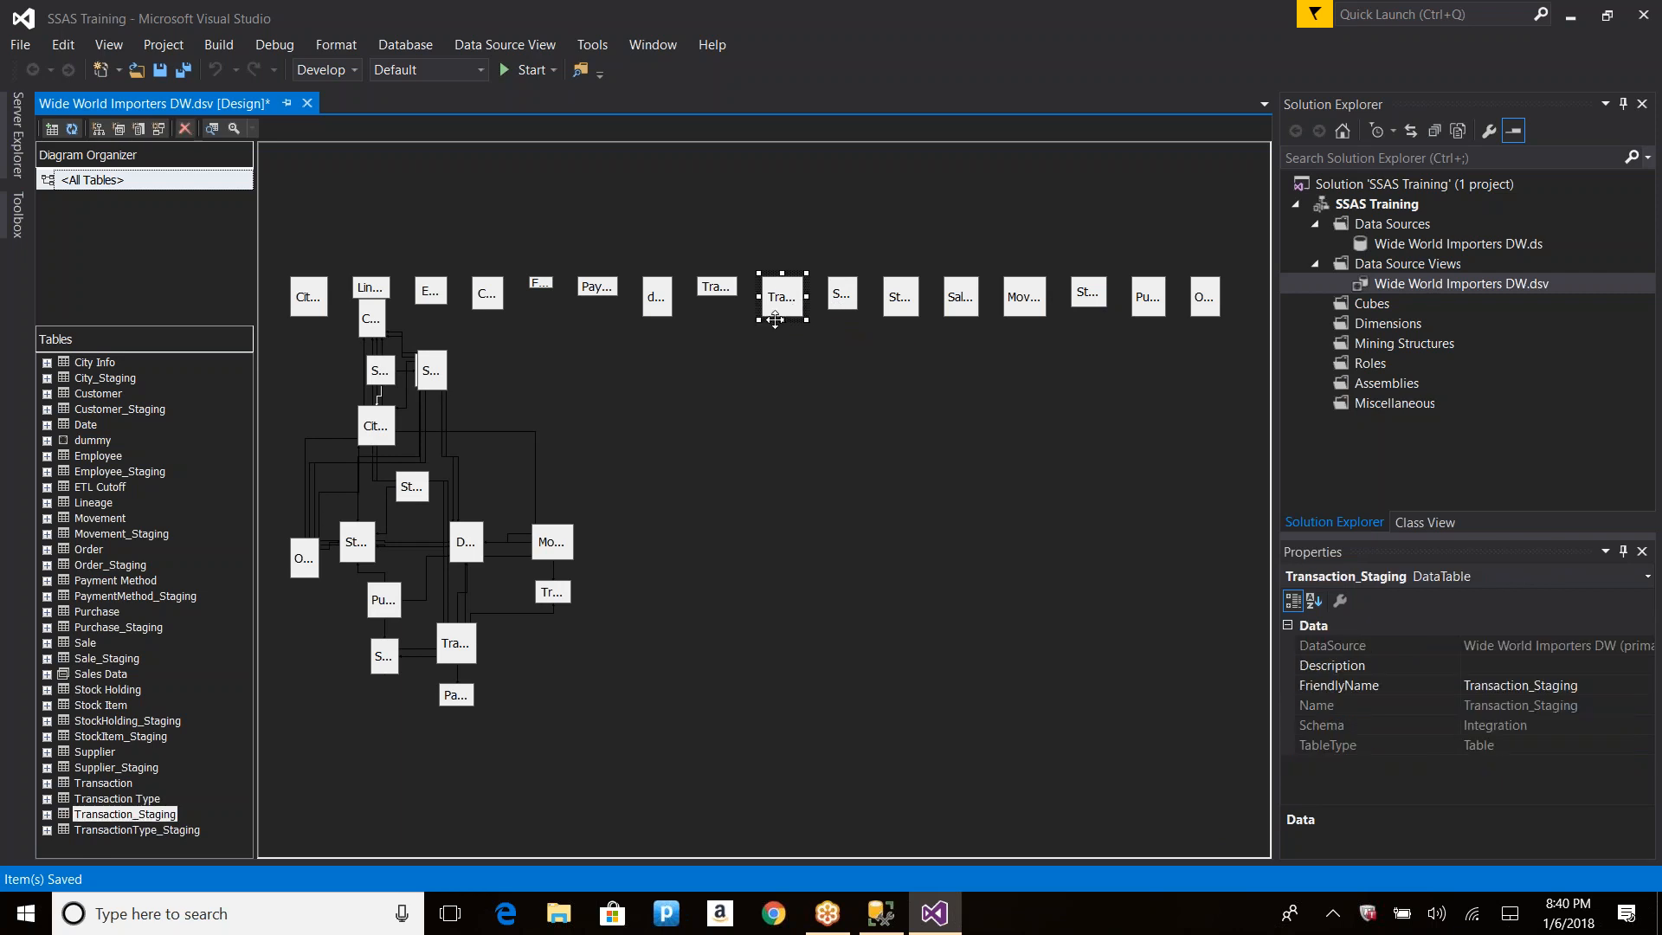
left_click_drag(778, 319, 780, 470)
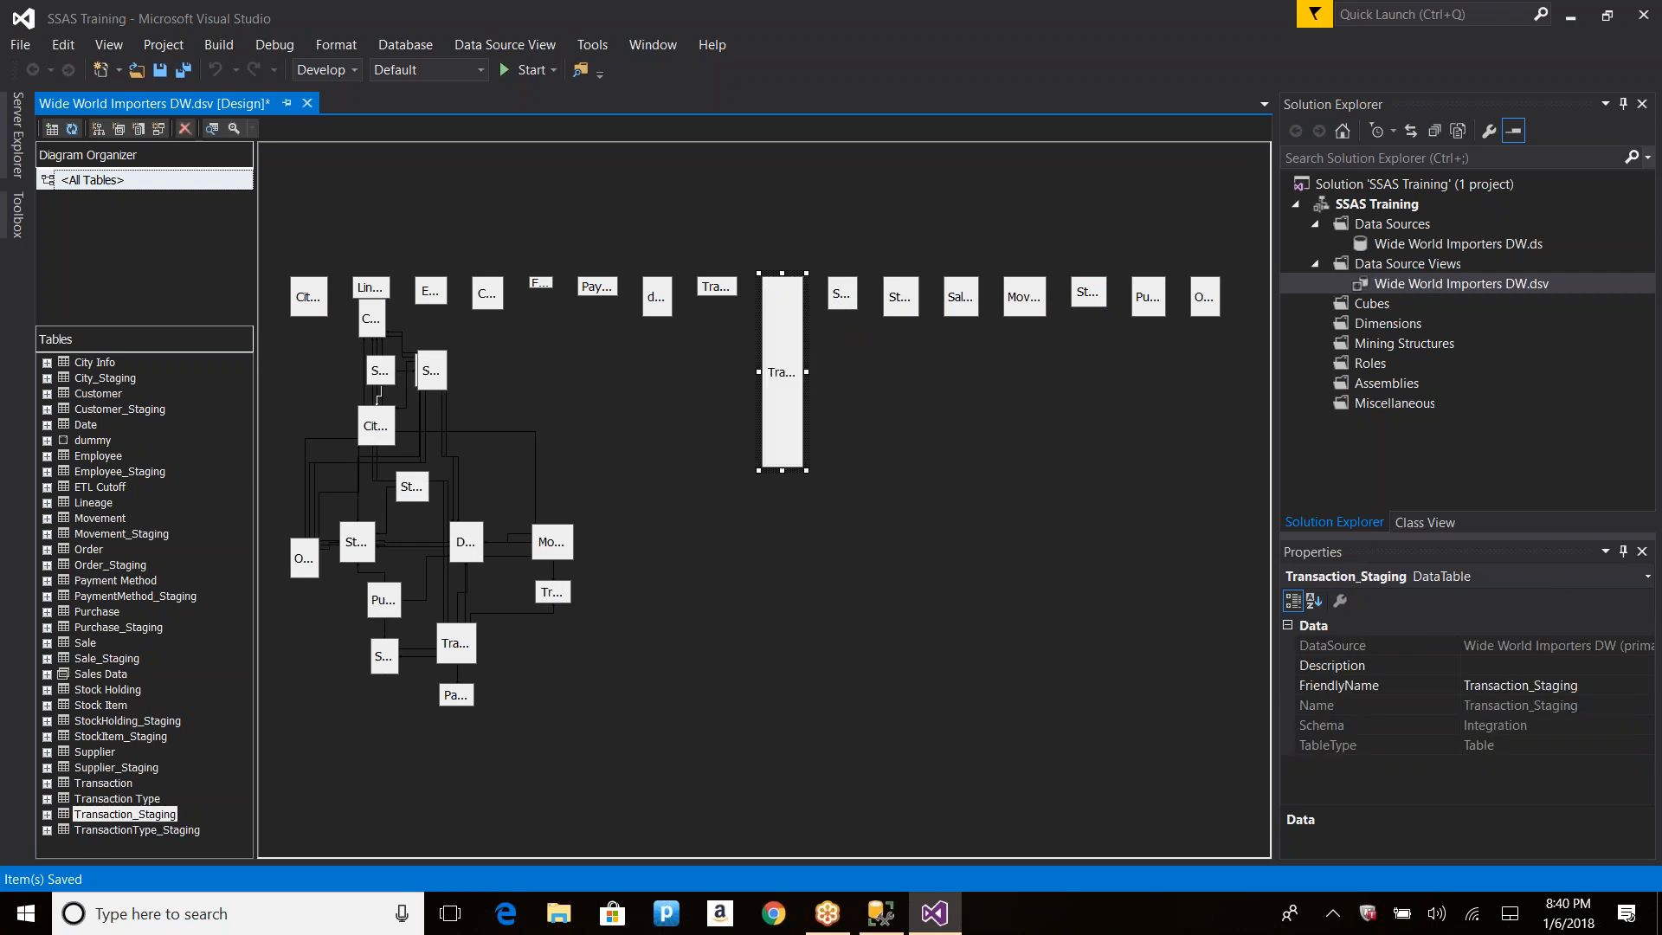
left_click_drag(808, 371, 956, 372)
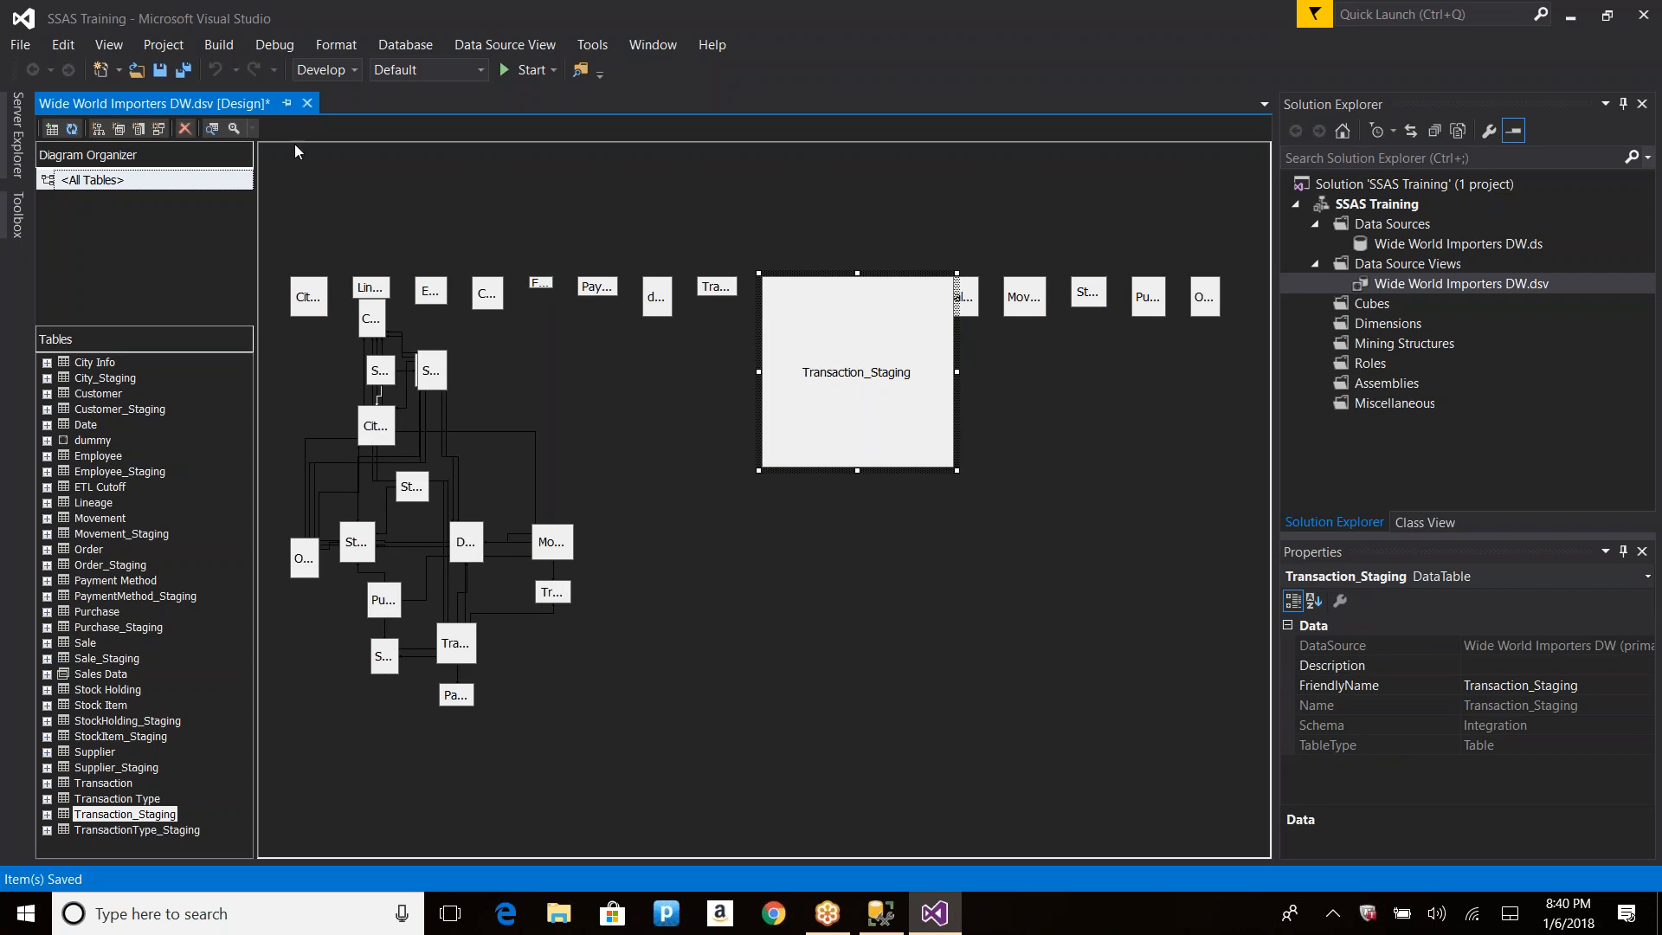
Step: Close the Wide World Importers DW data source view, discarding its changes, and reopen it from the project
left_click(306, 104)
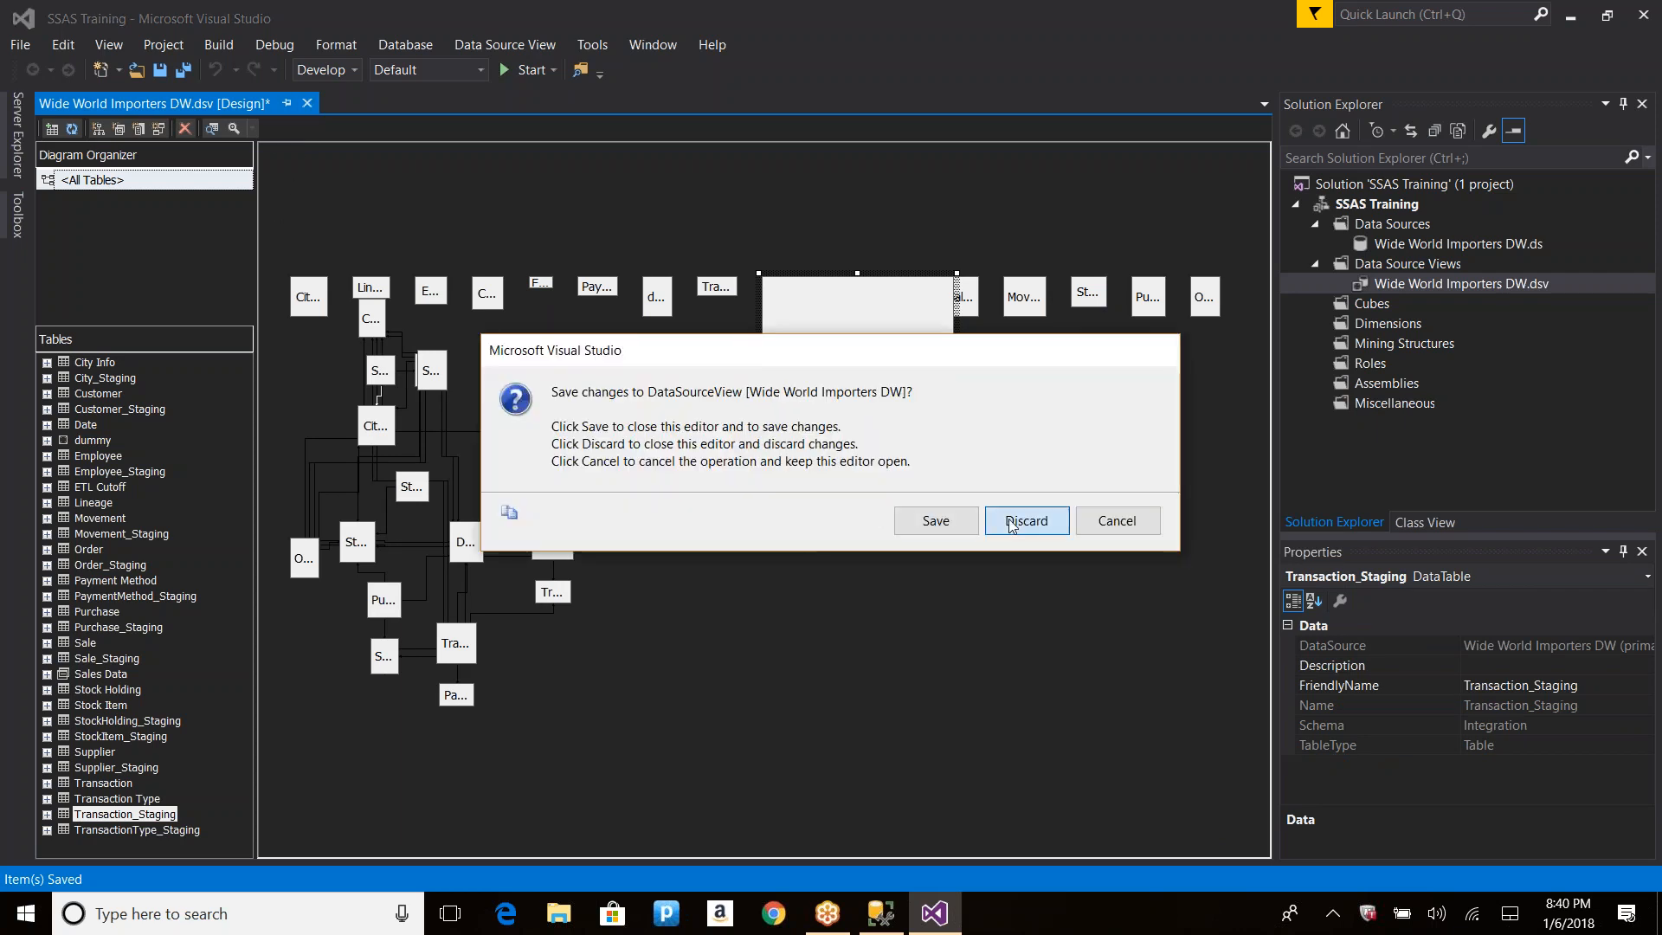
left_click(1024, 516)
double_click(1357, 291)
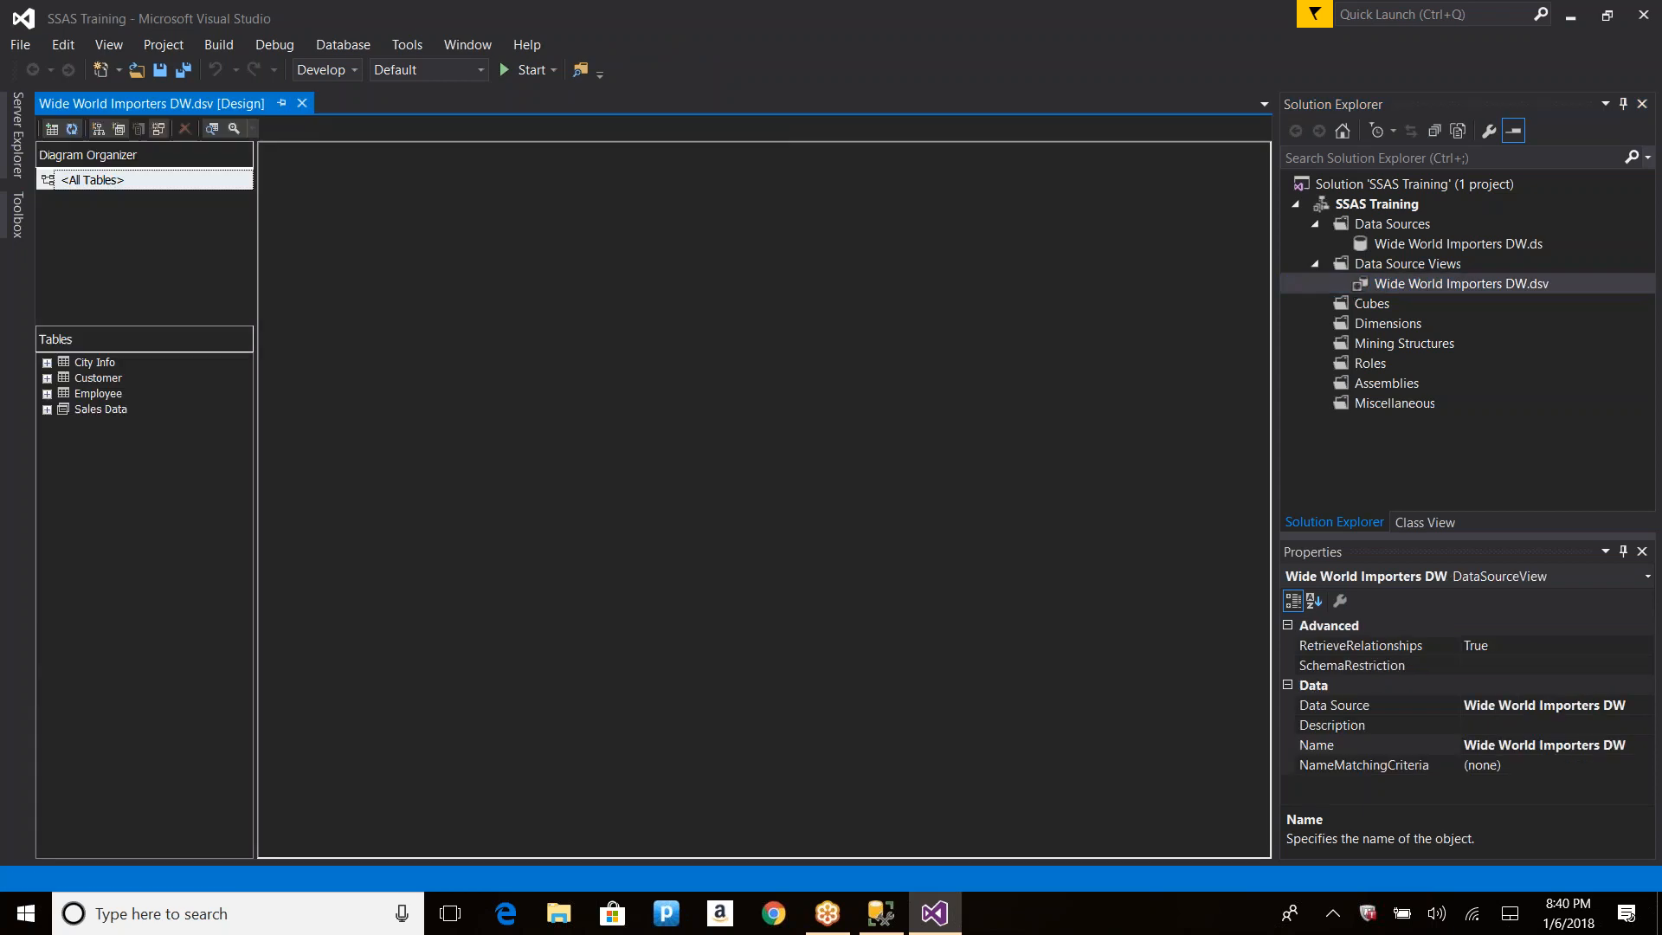
Step: Arrange the tables in the diagram automatically and open the data source view's properties
right_click(802, 415)
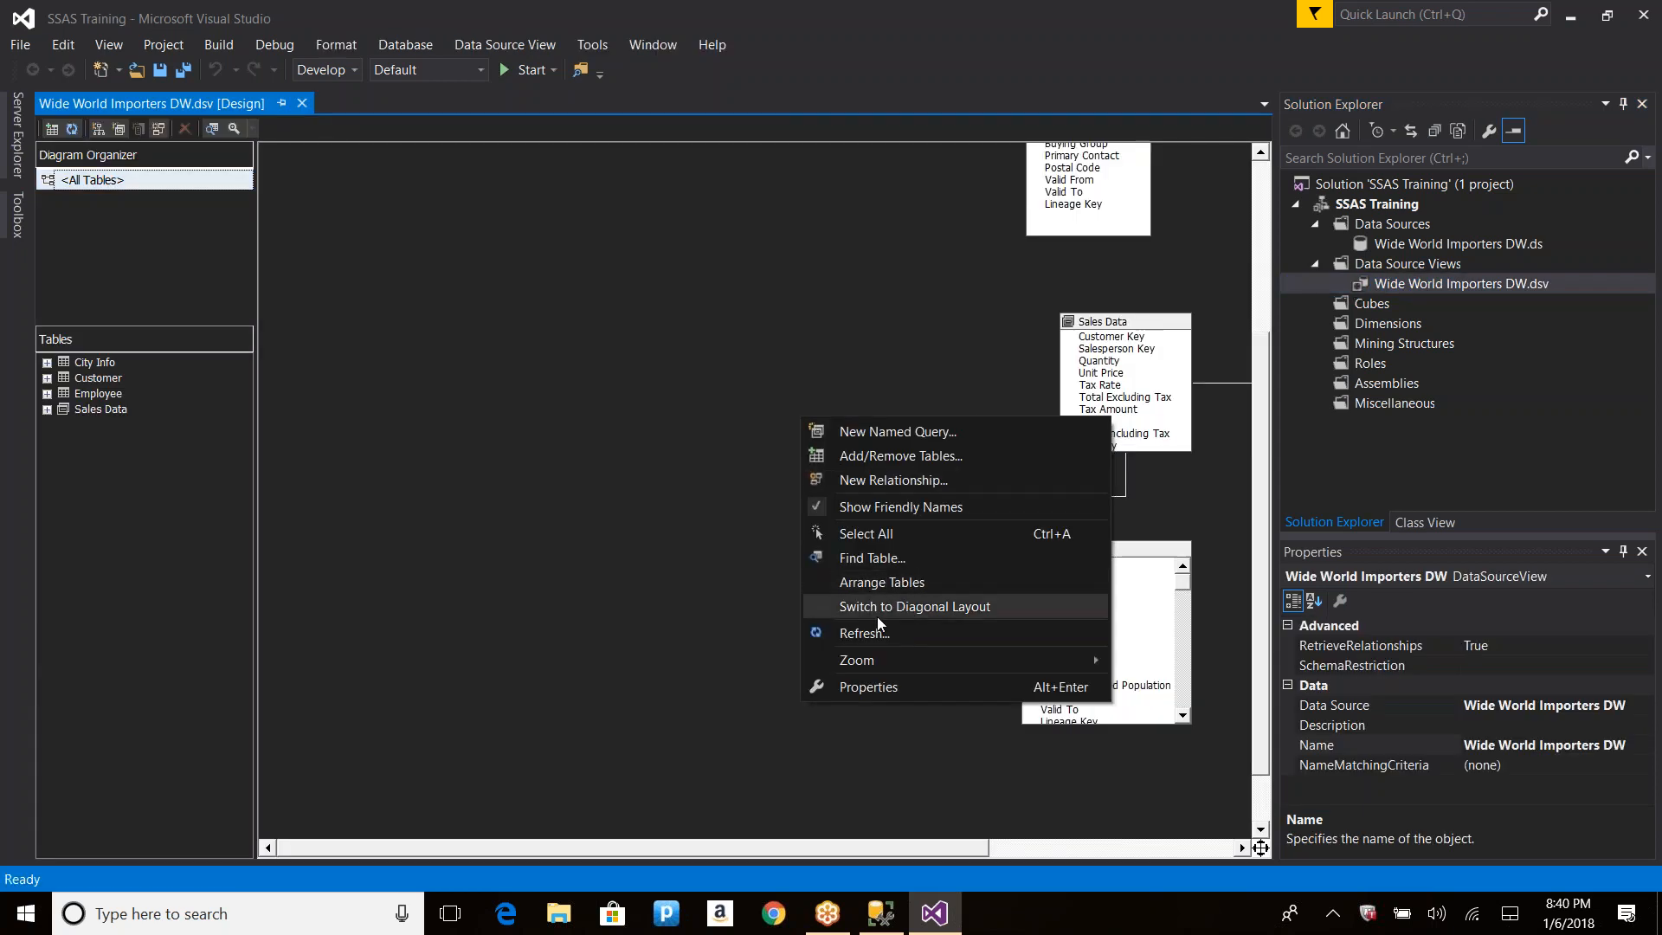
left_click(880, 584)
right_click(895, 323)
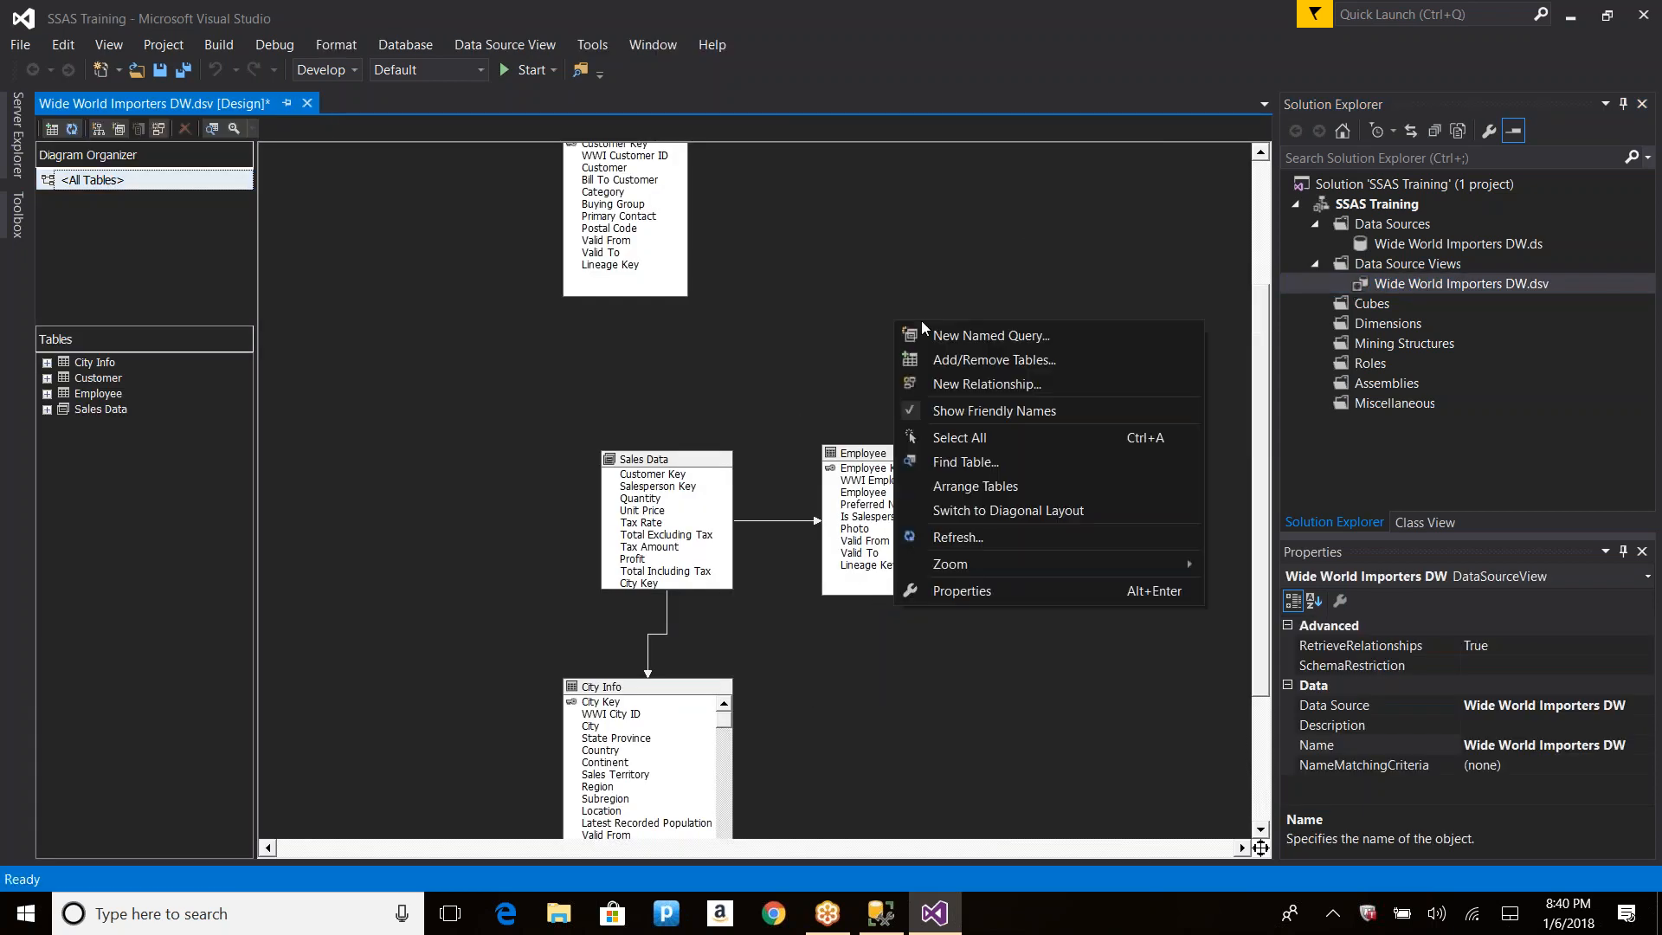
left_click(1030, 596)
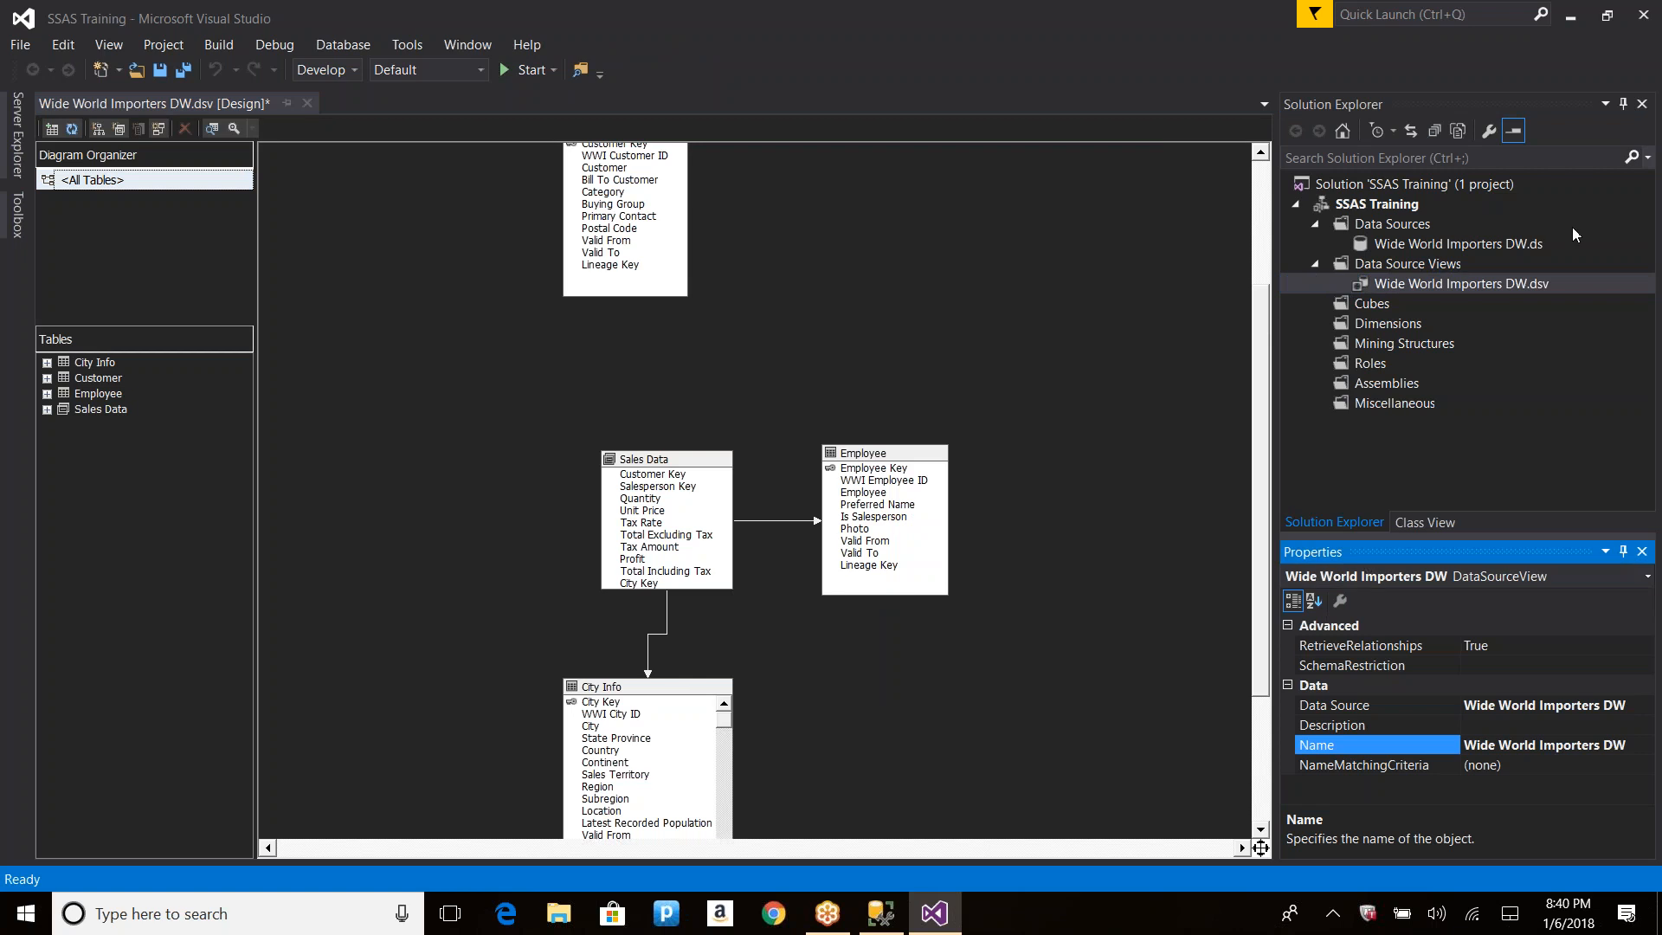
Step: Examine the data source view's Data Source, RetrieveRelationships and SchemaRestriction properties and the options they offer
left_click(1621, 50)
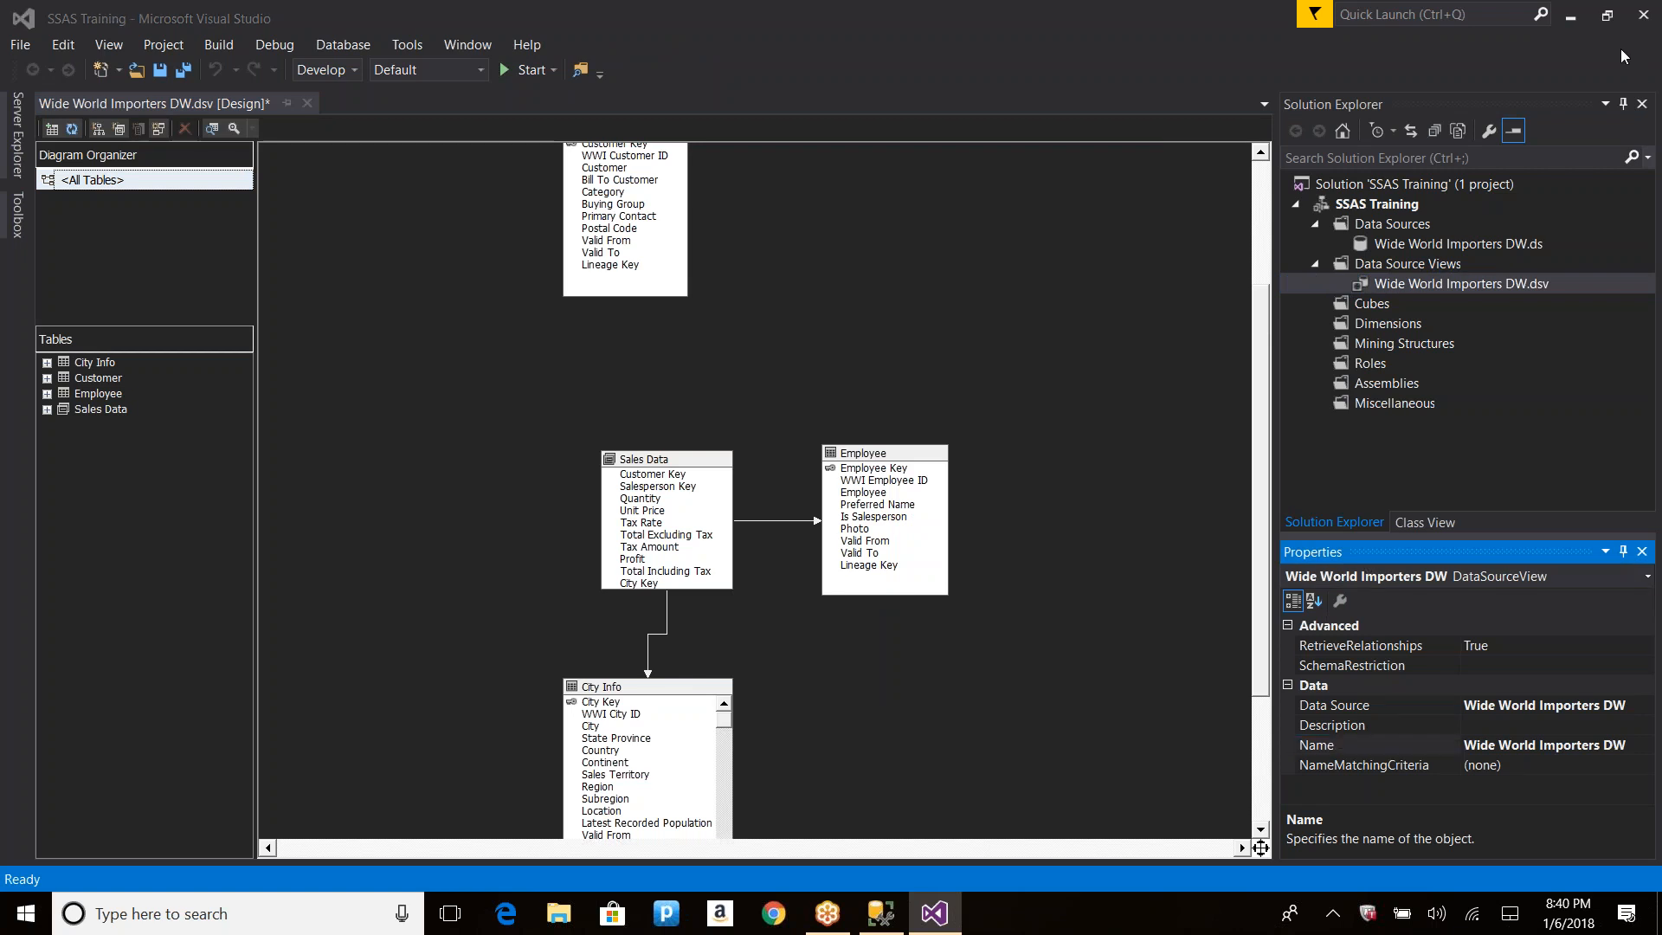
left_click(1446, 815)
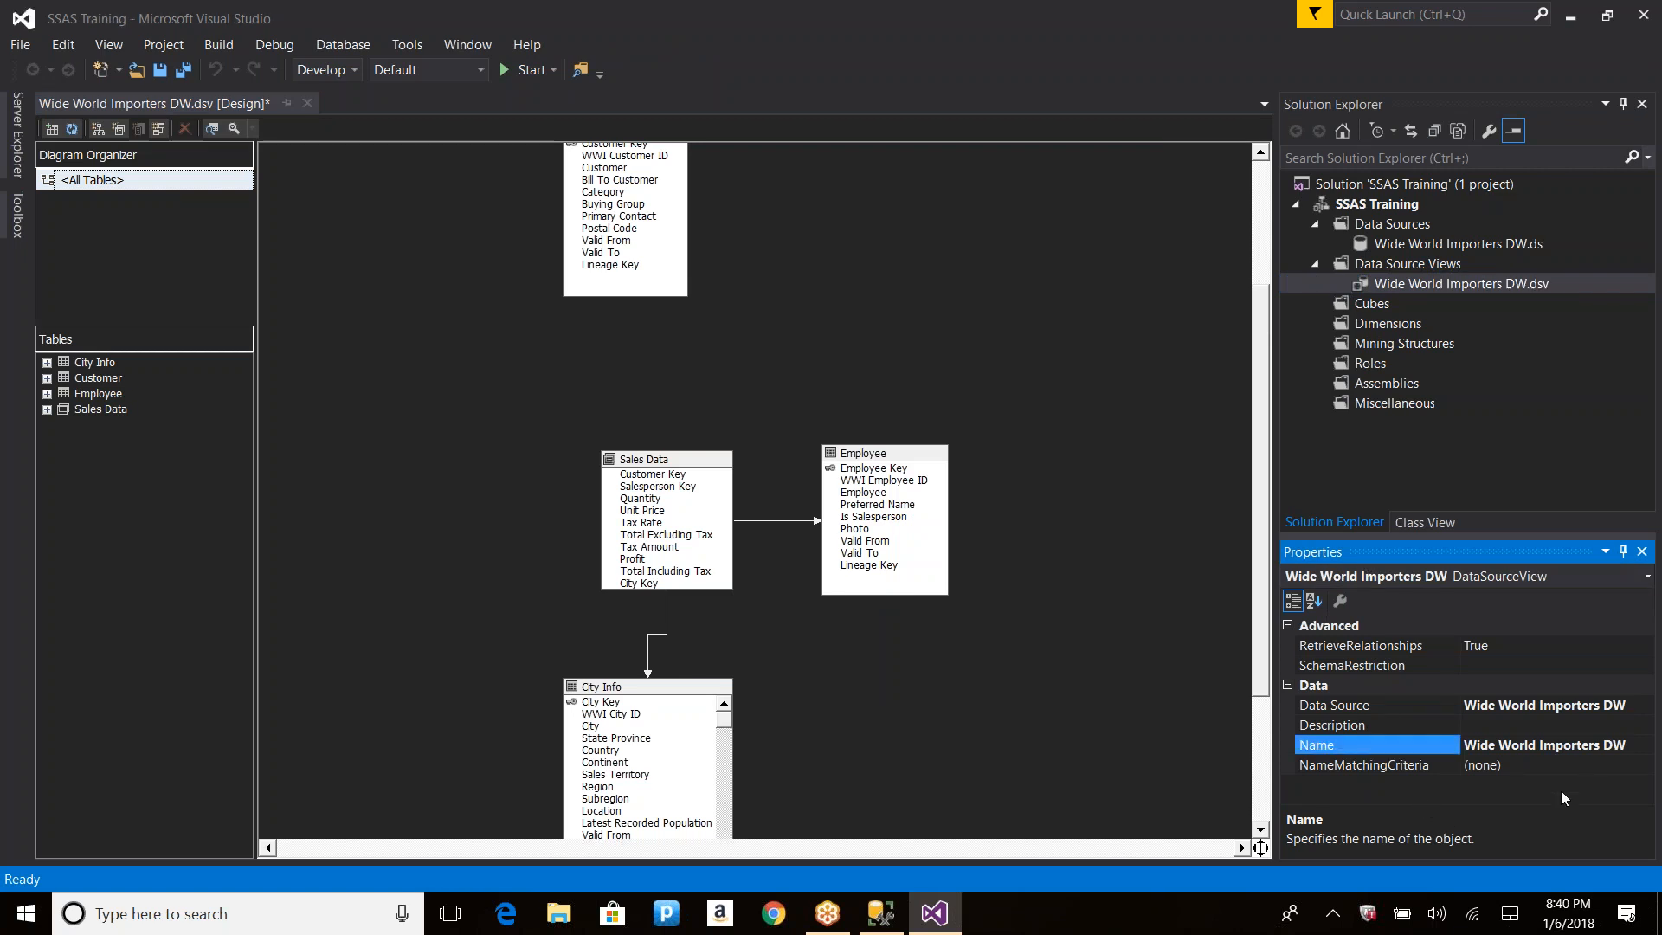
left_click(1567, 704)
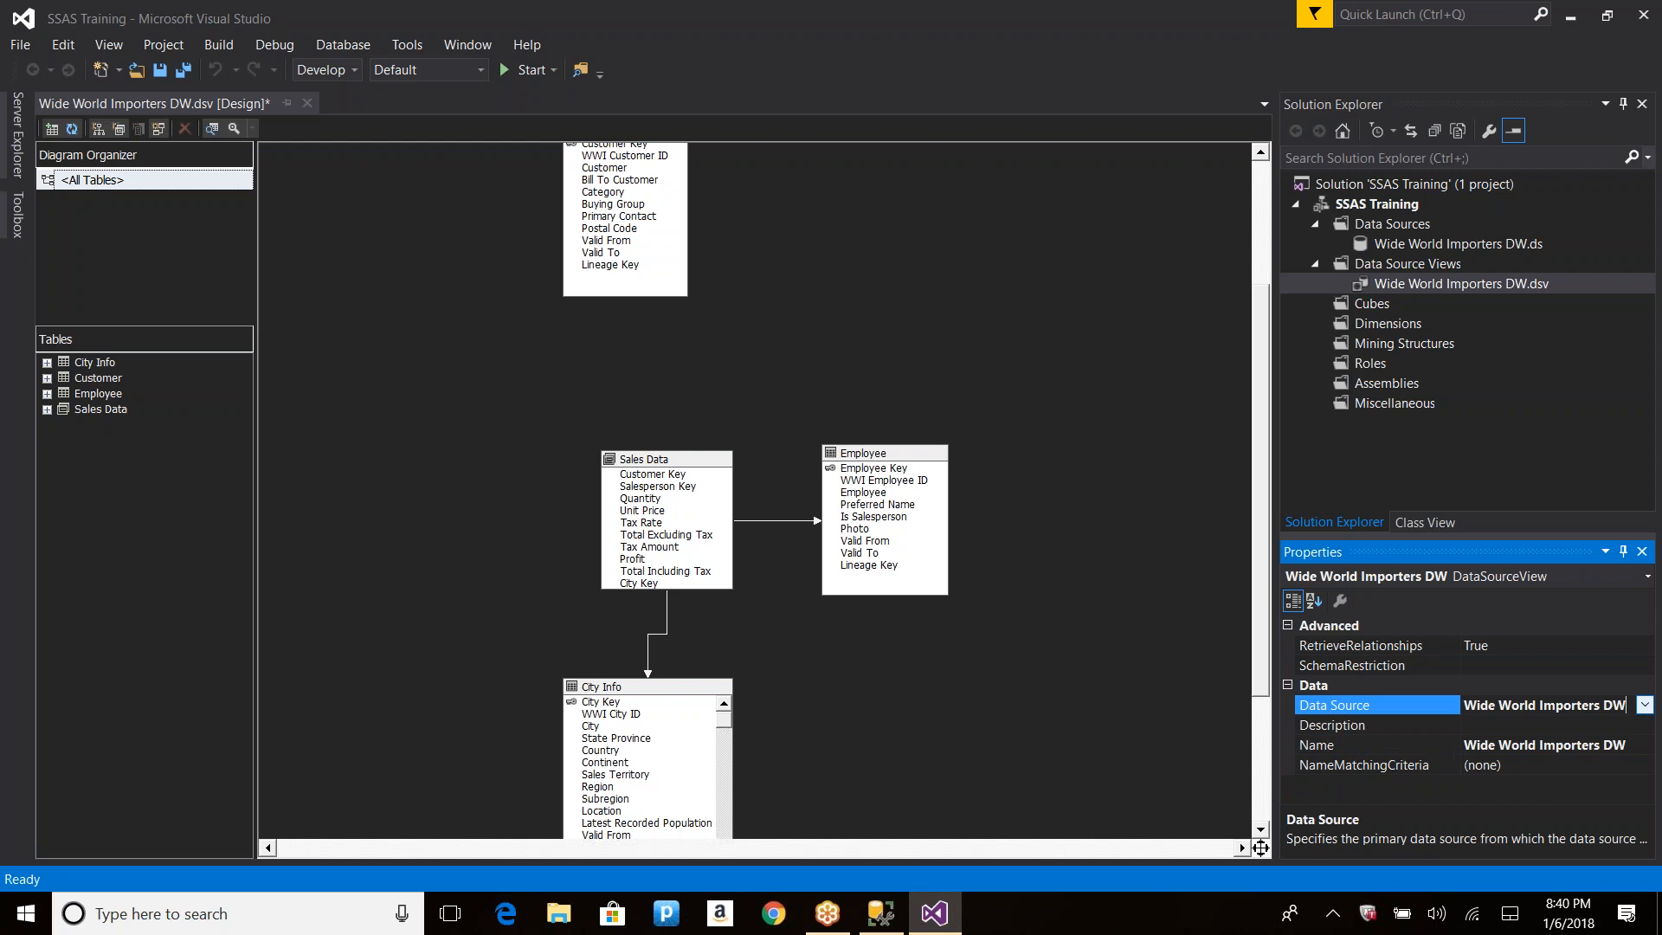
left_click(1644, 704)
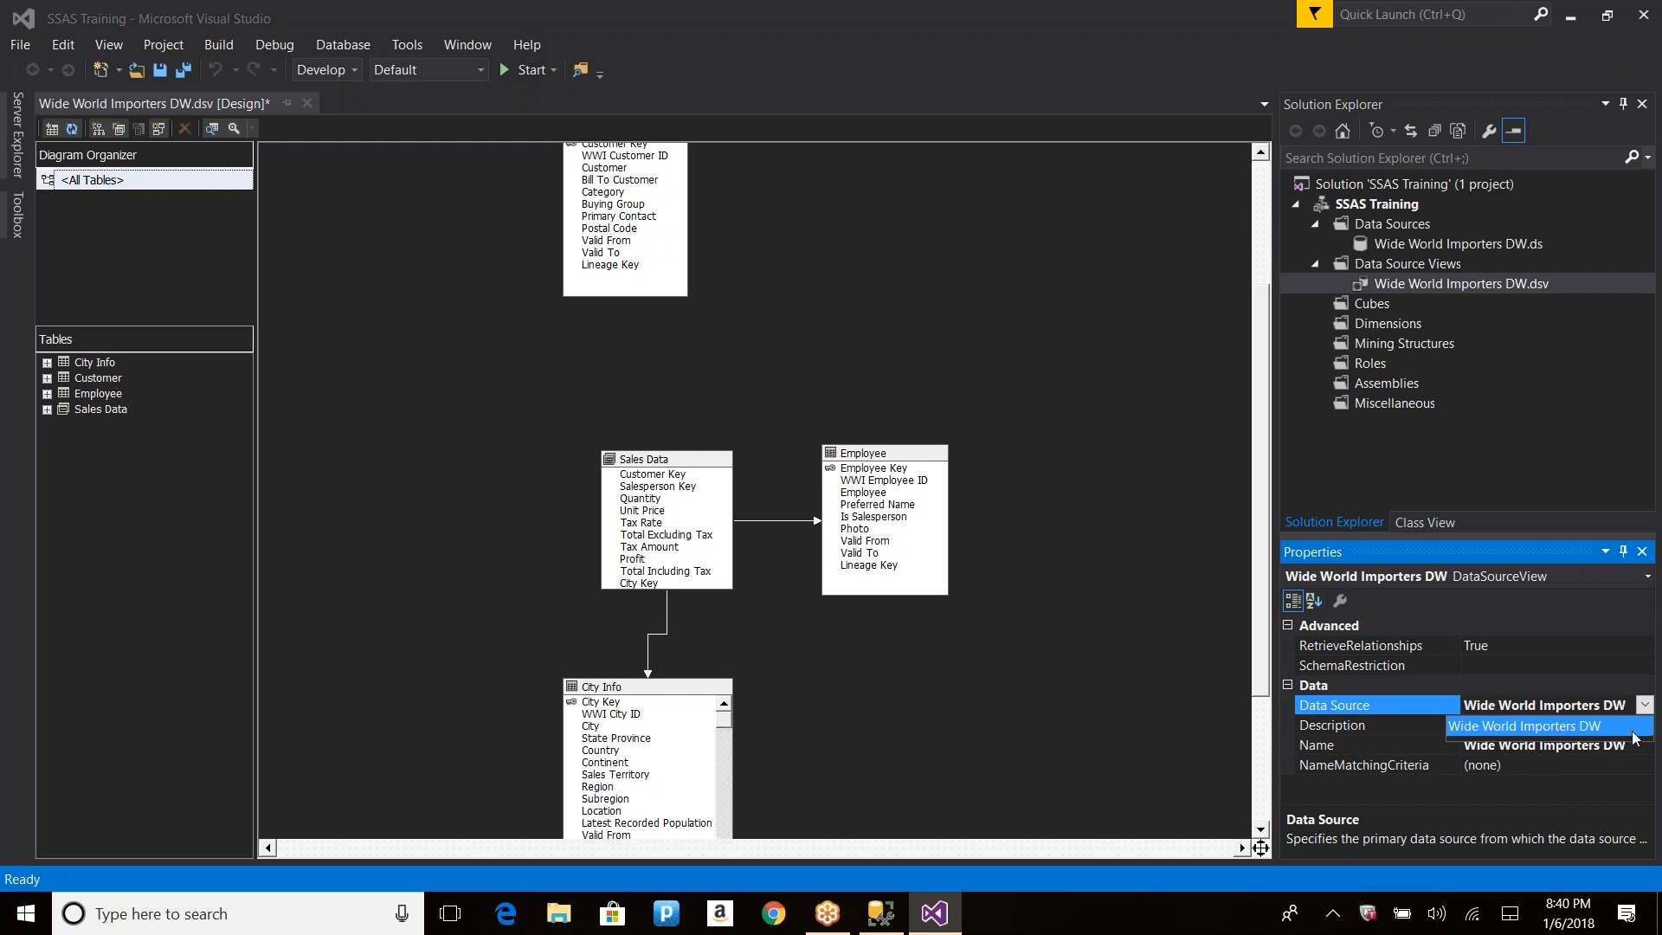
left_click(1650, 708)
left_click(1650, 645)
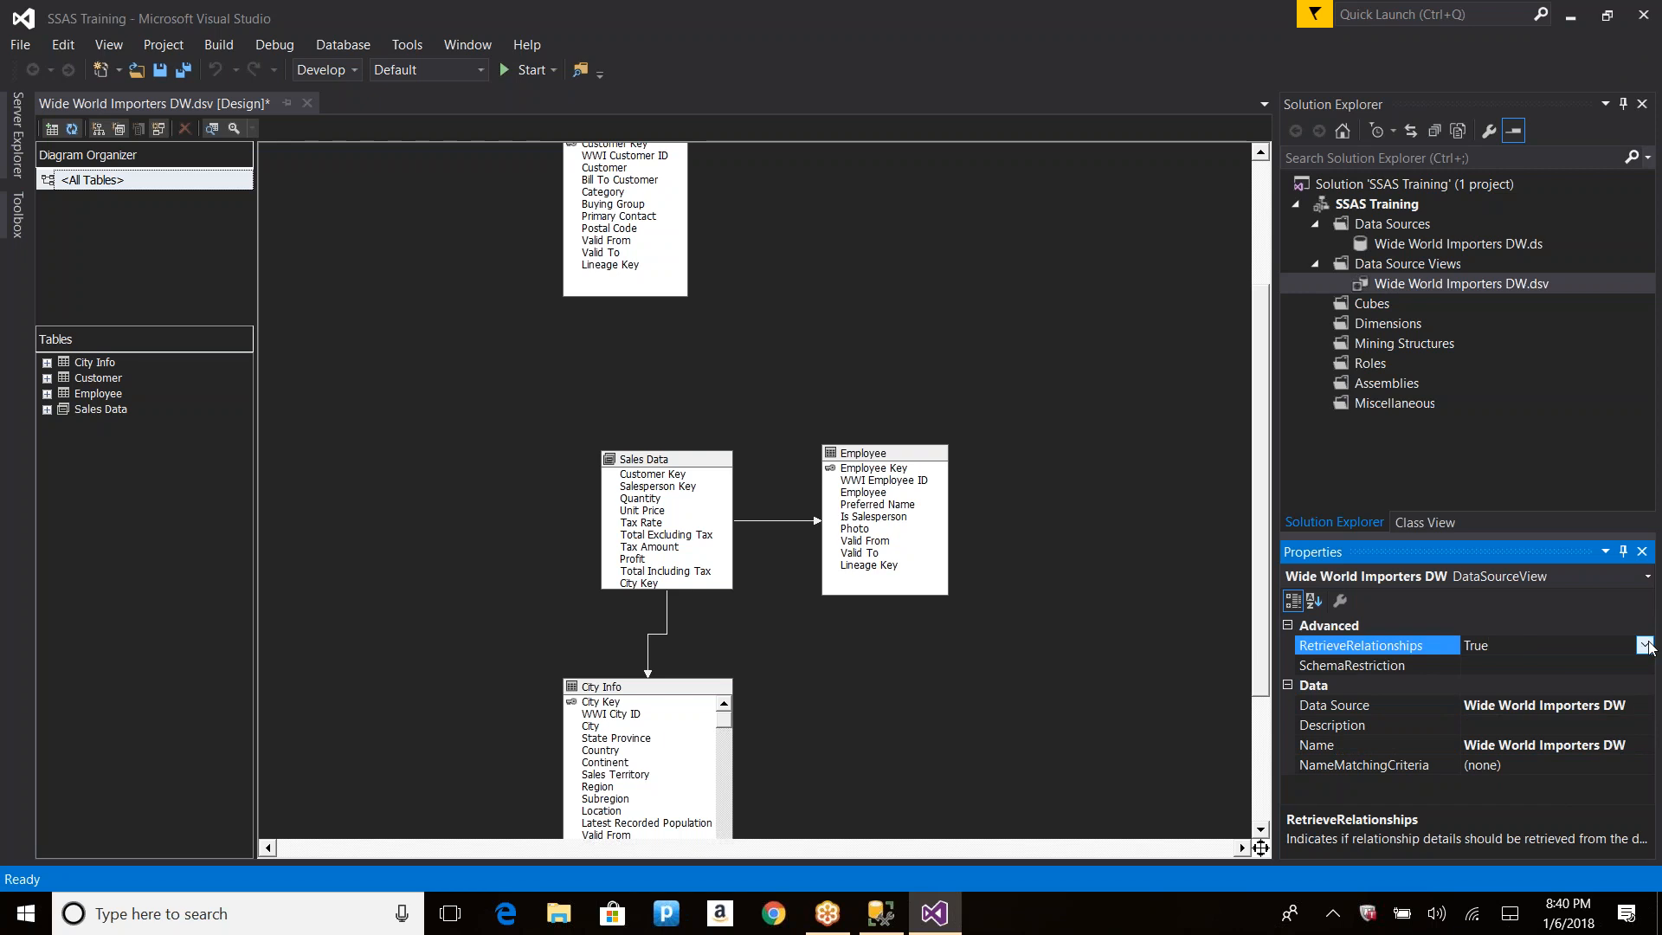
left_click(1647, 645)
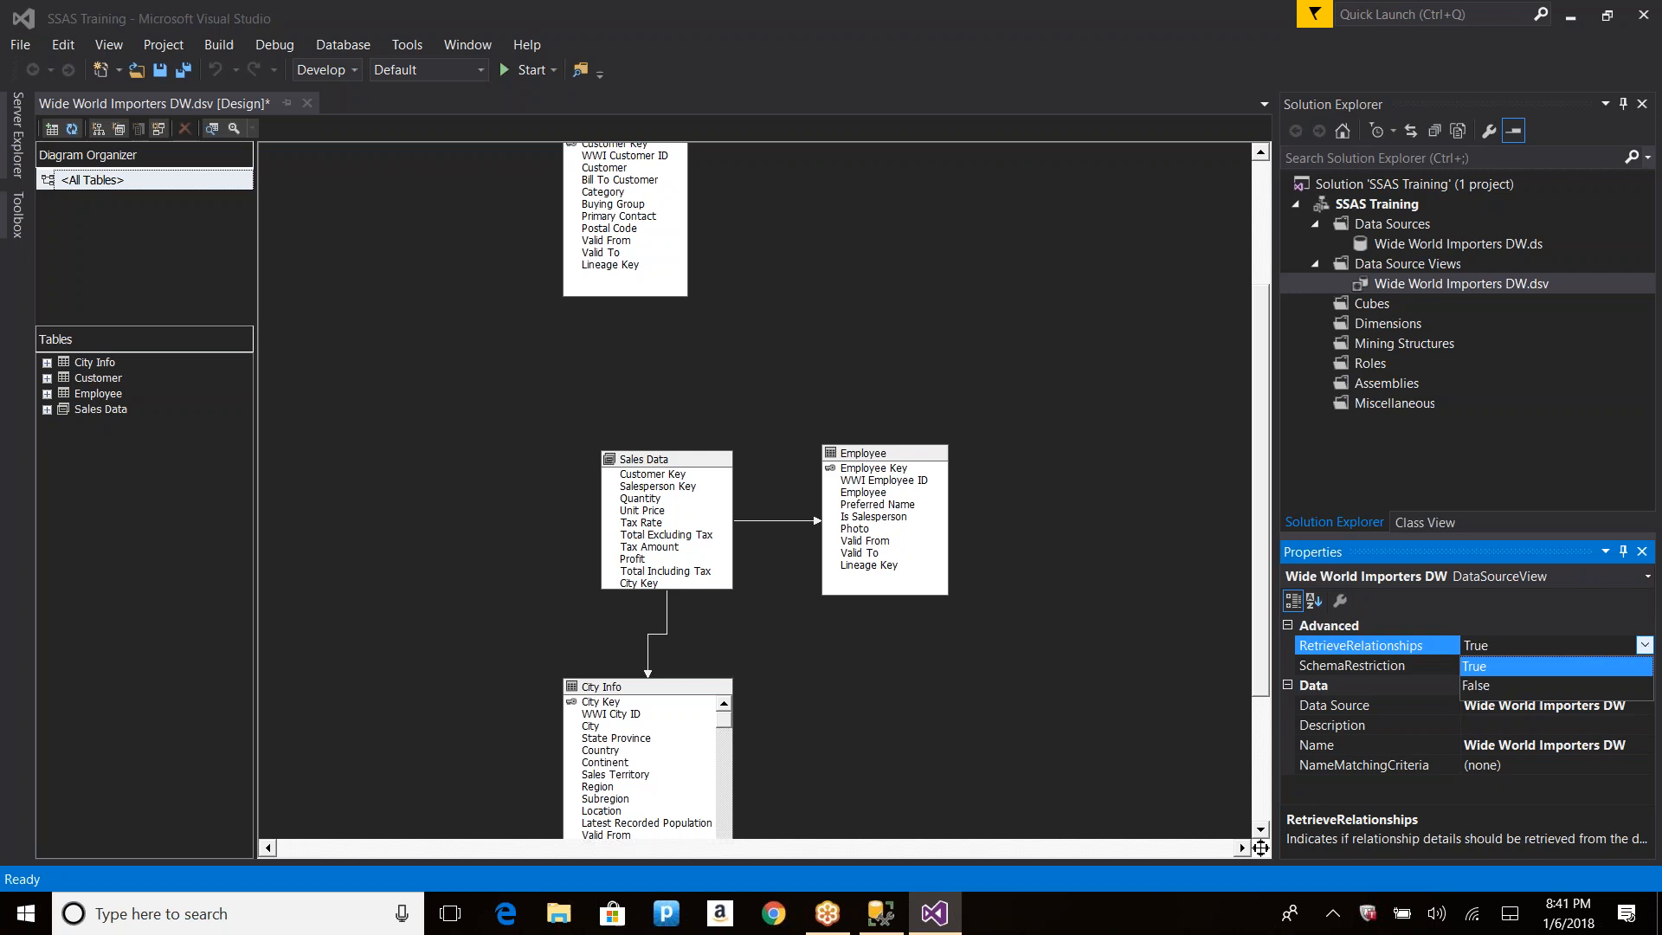
left_click(1645, 645)
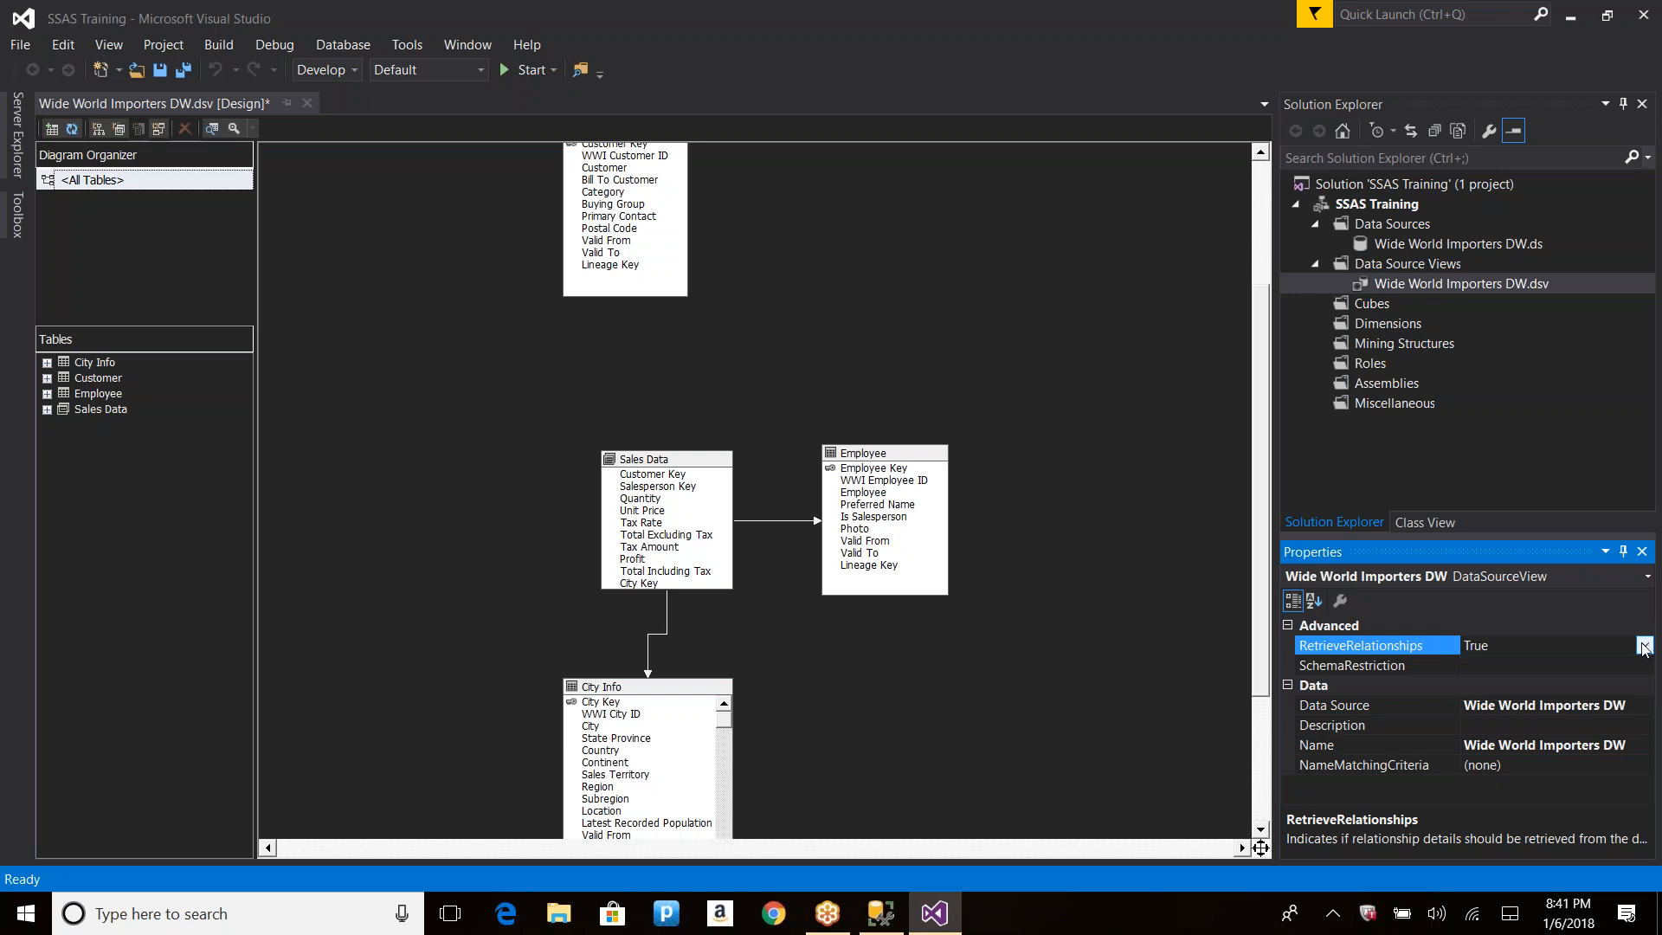
left_click(1632, 666)
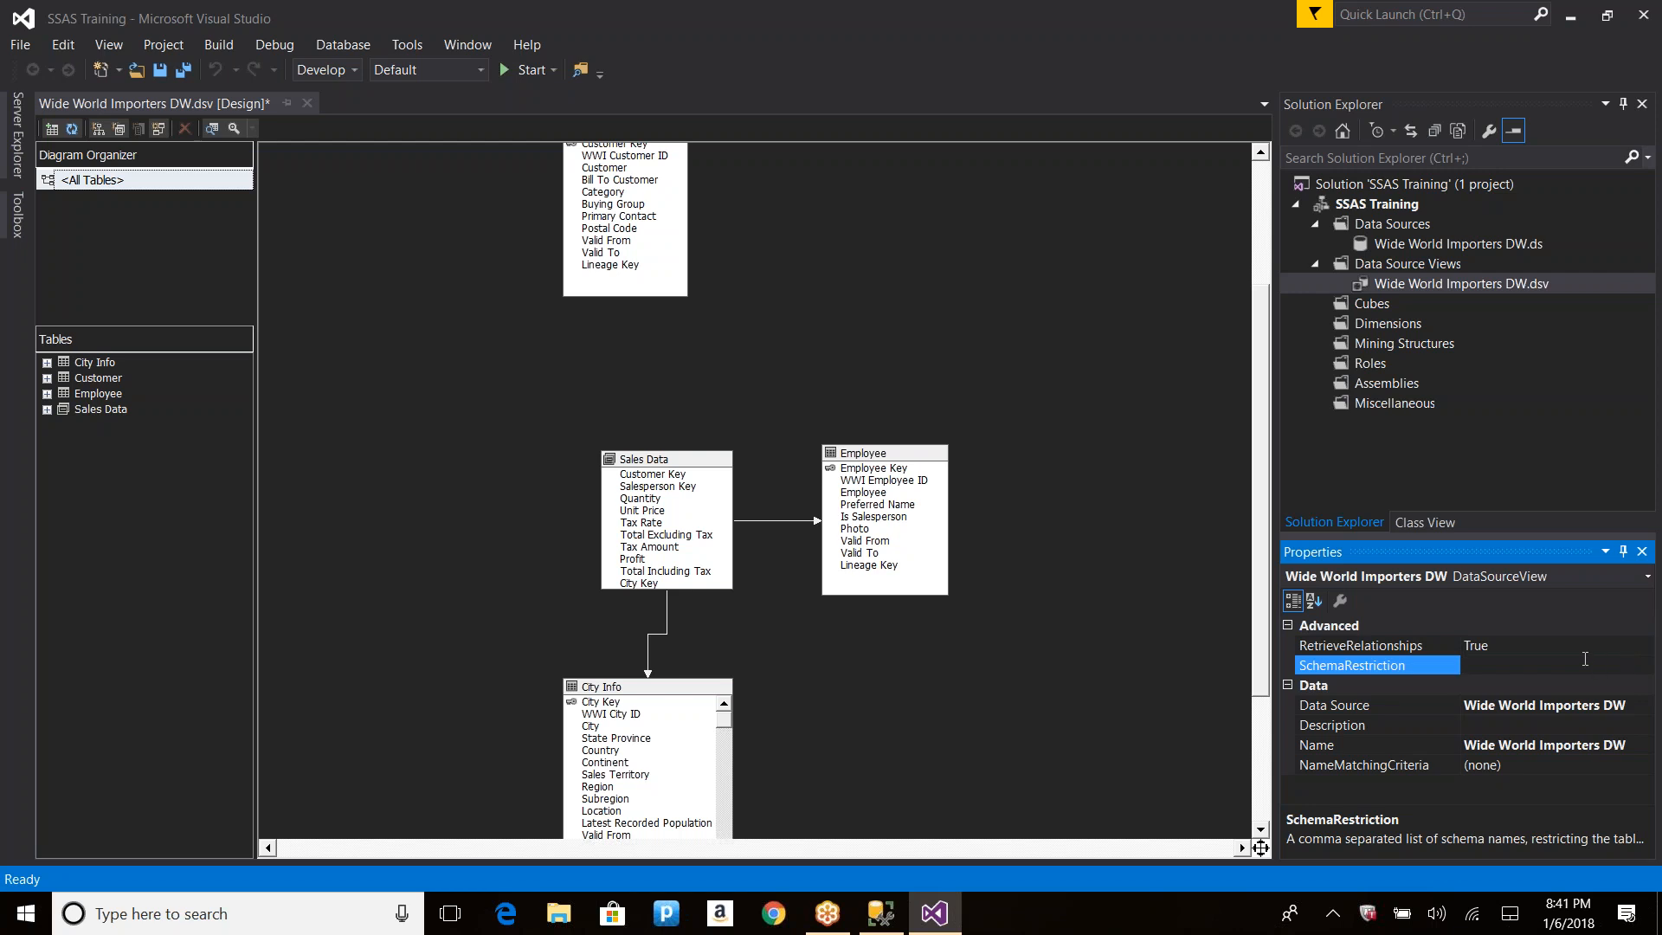
left_click(1066, 398)
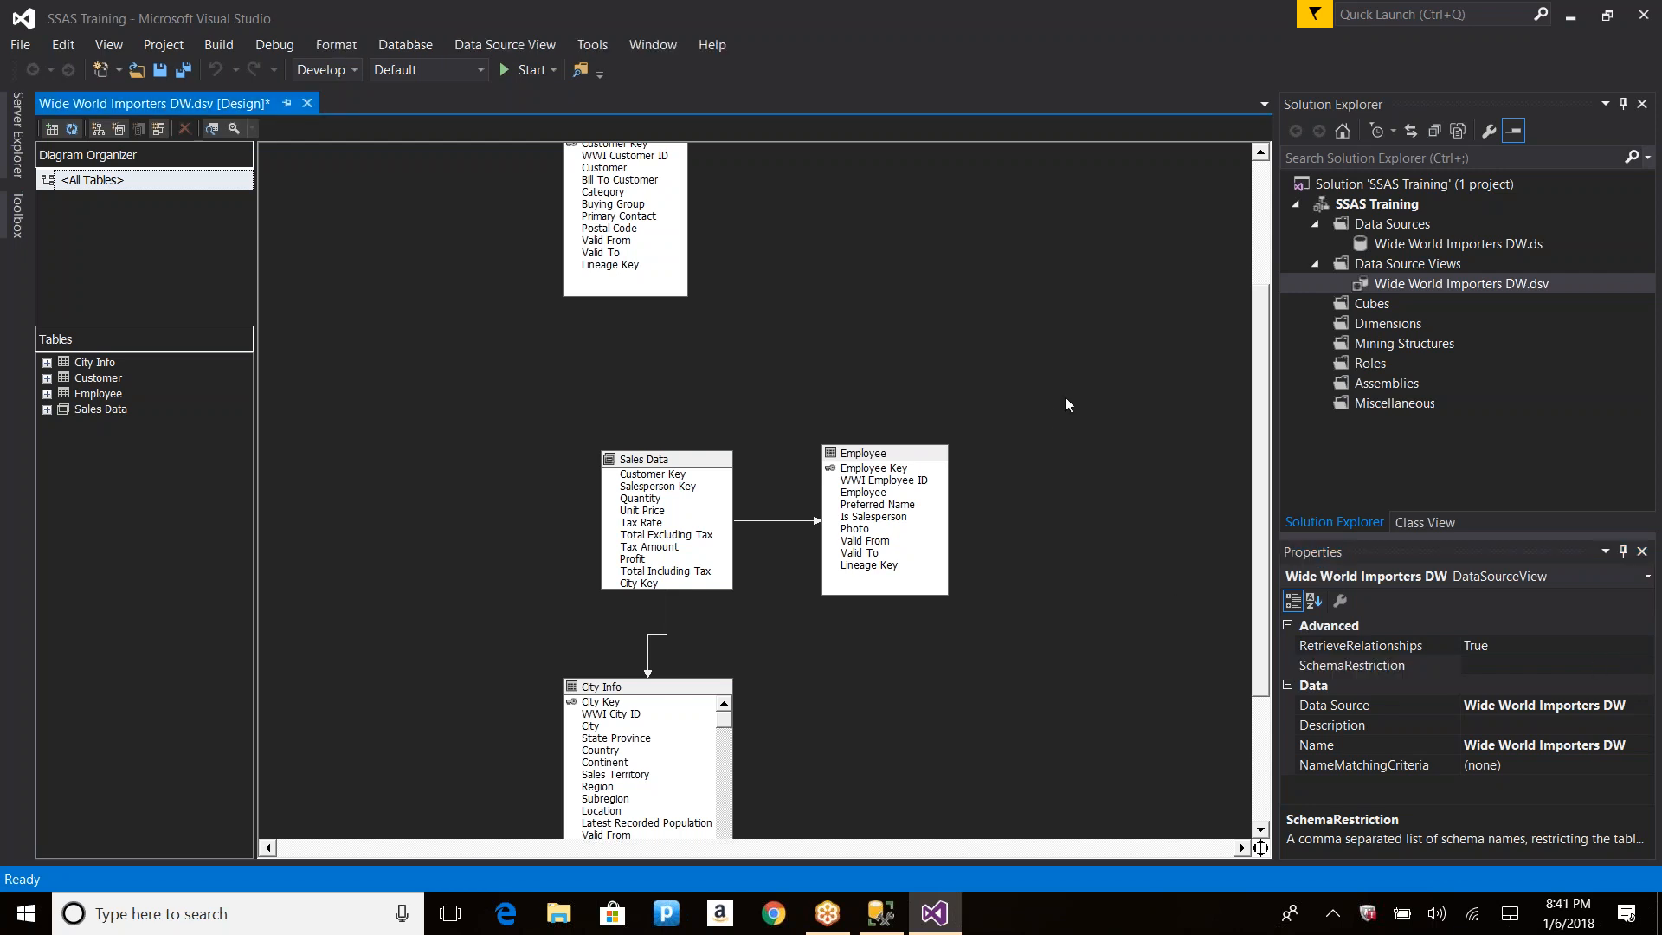
Step: Move the Customer table in the diagram so that it sits directly above the Sales Data table
right_click(1026, 238)
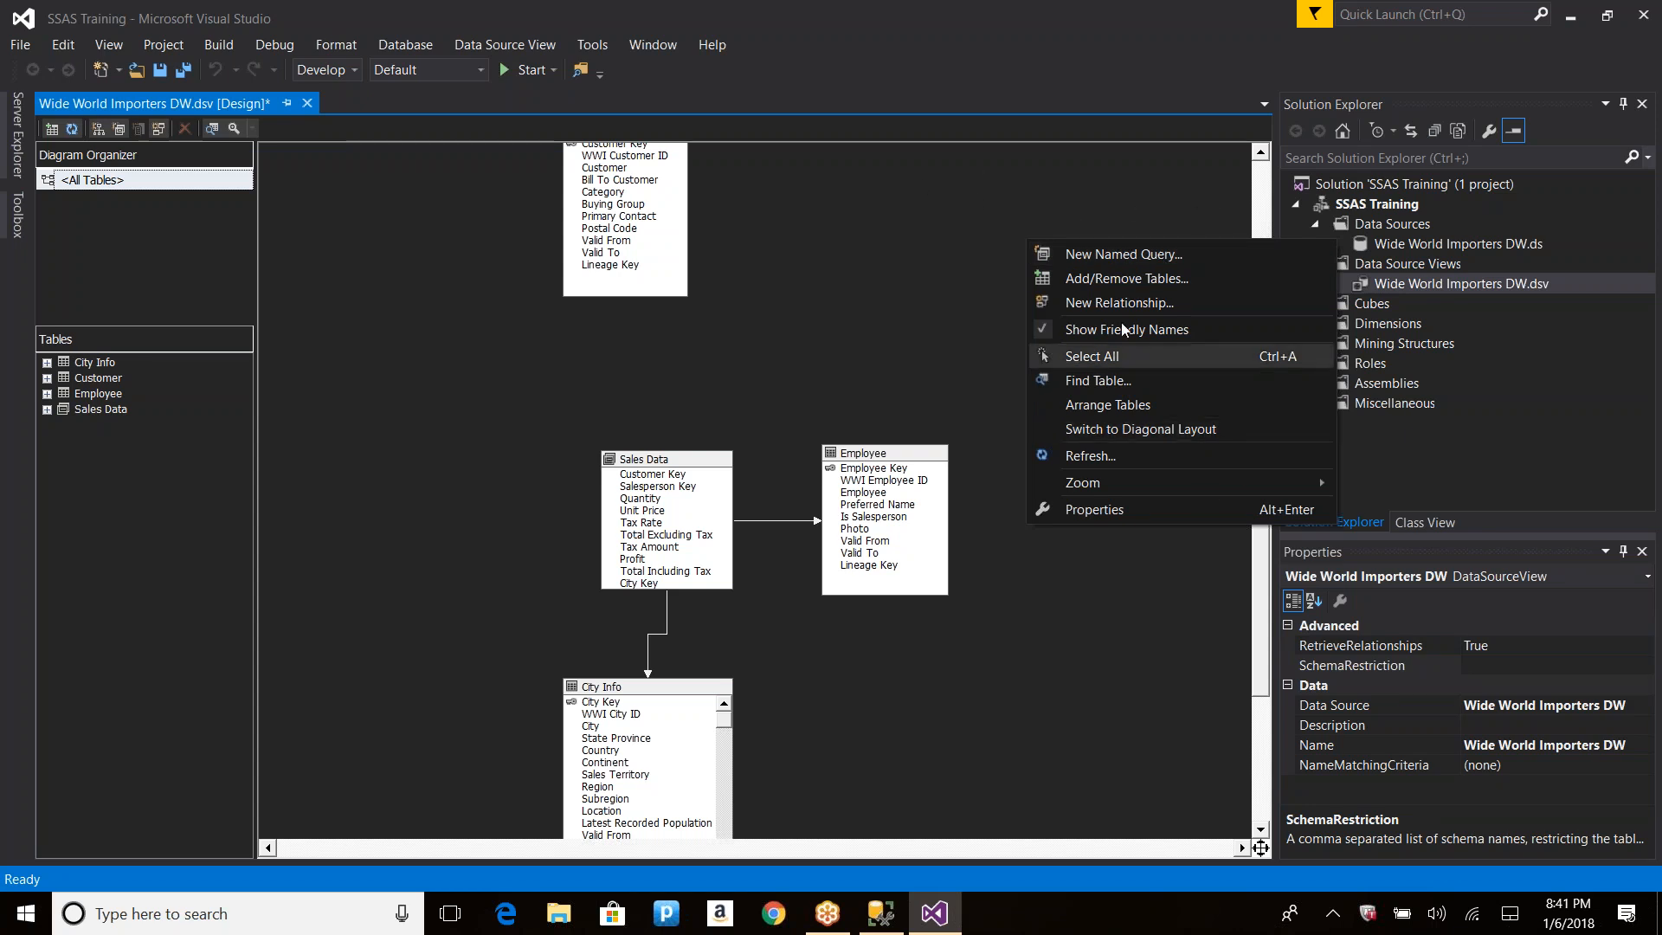
left_click(953, 230)
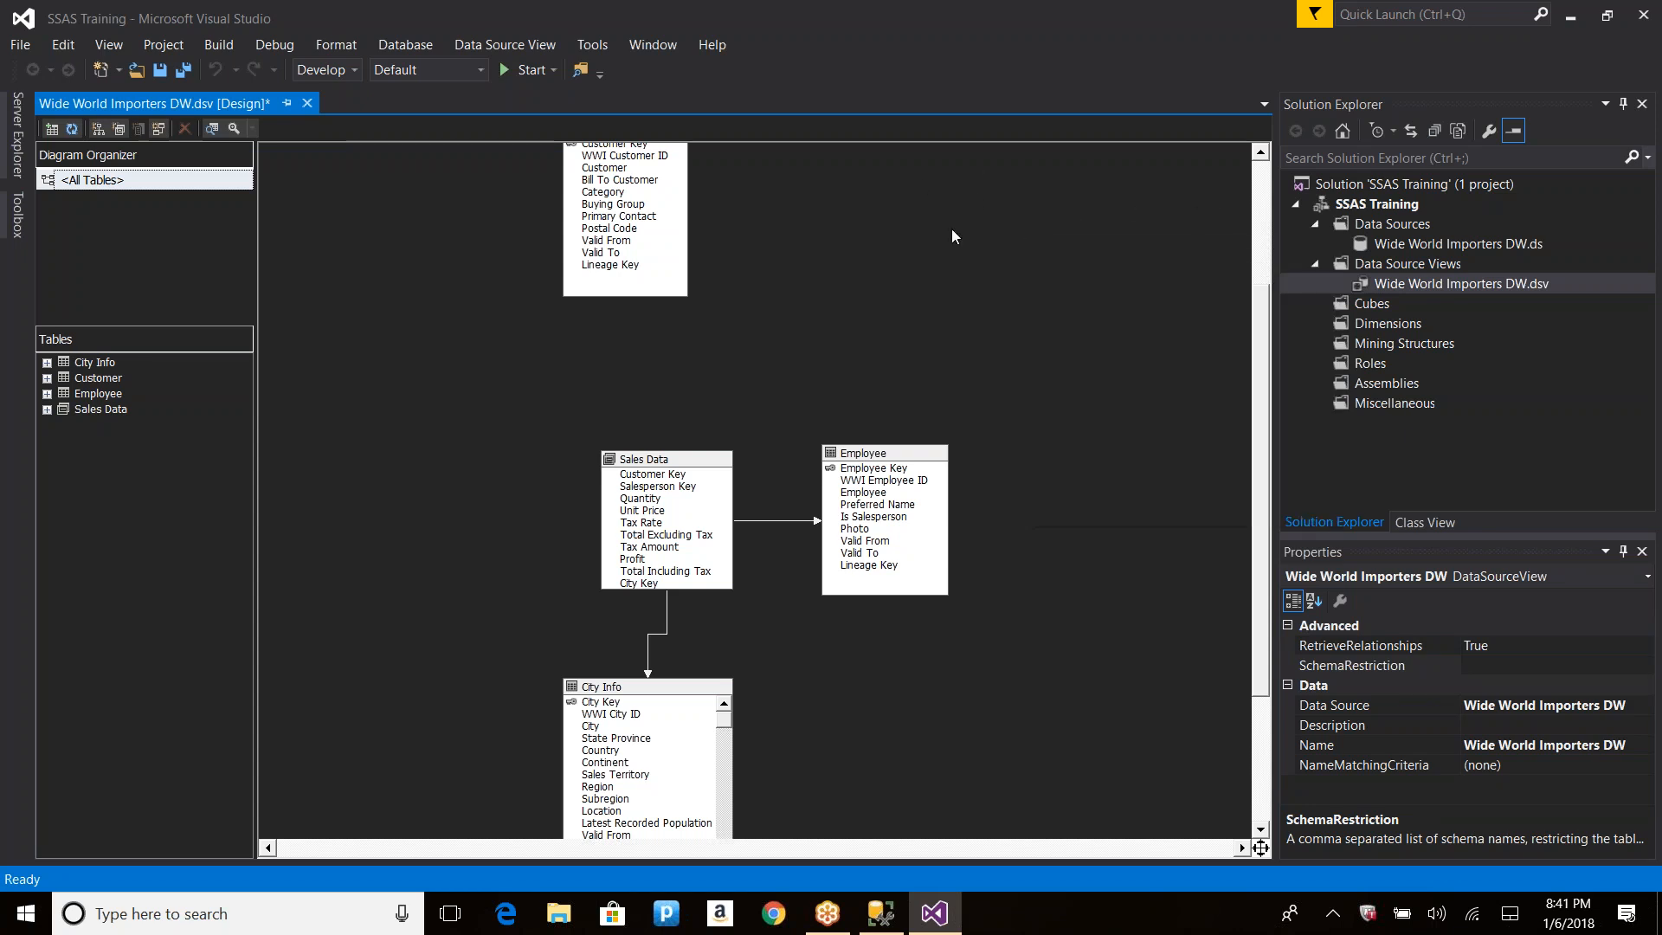
left_click(662, 191)
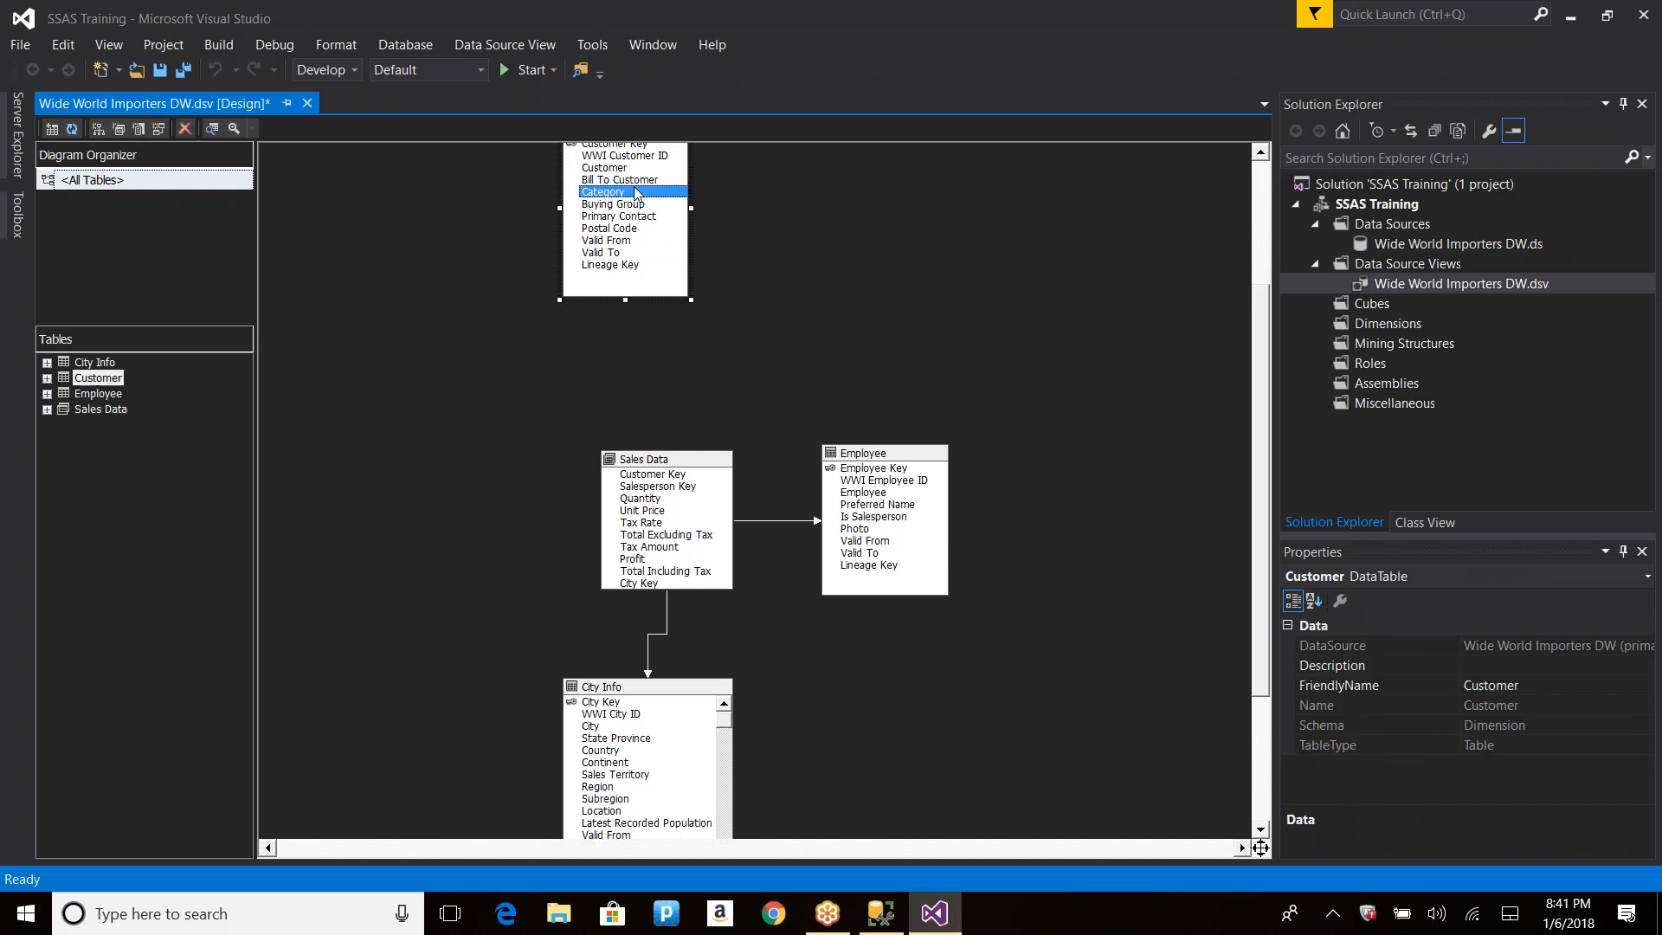
left_click(1261, 154)
left_click_drag(651, 161, 693, 229)
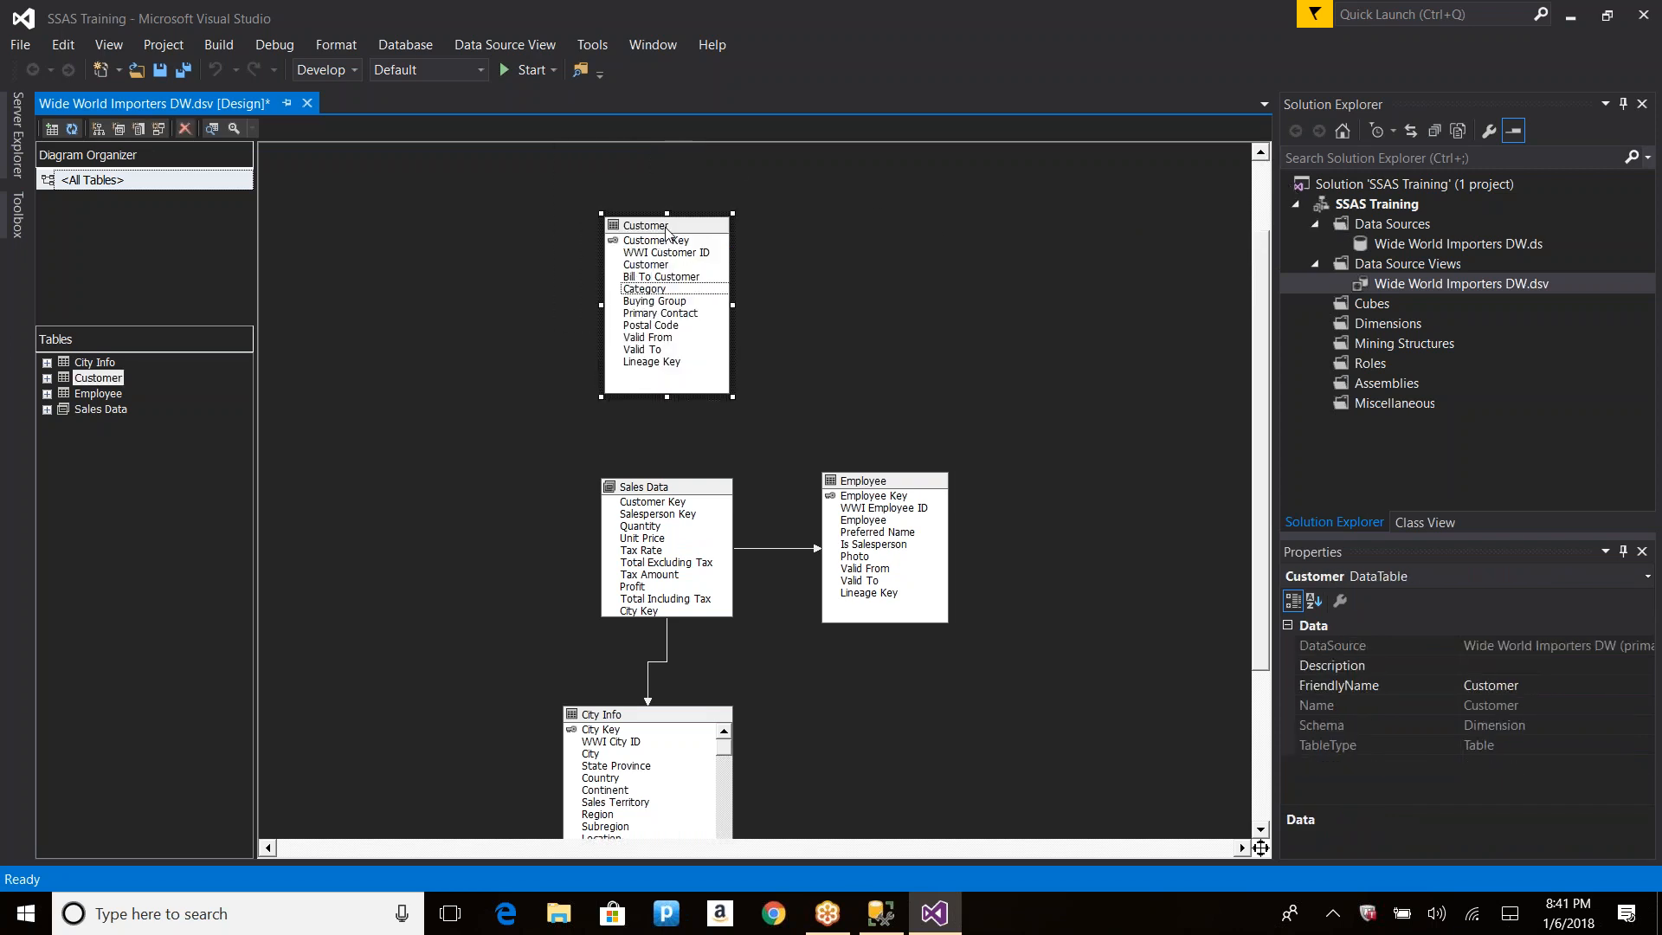
Step: Compare the commands available for the Customer table with those for the Sales Data named query
right_click(666, 230)
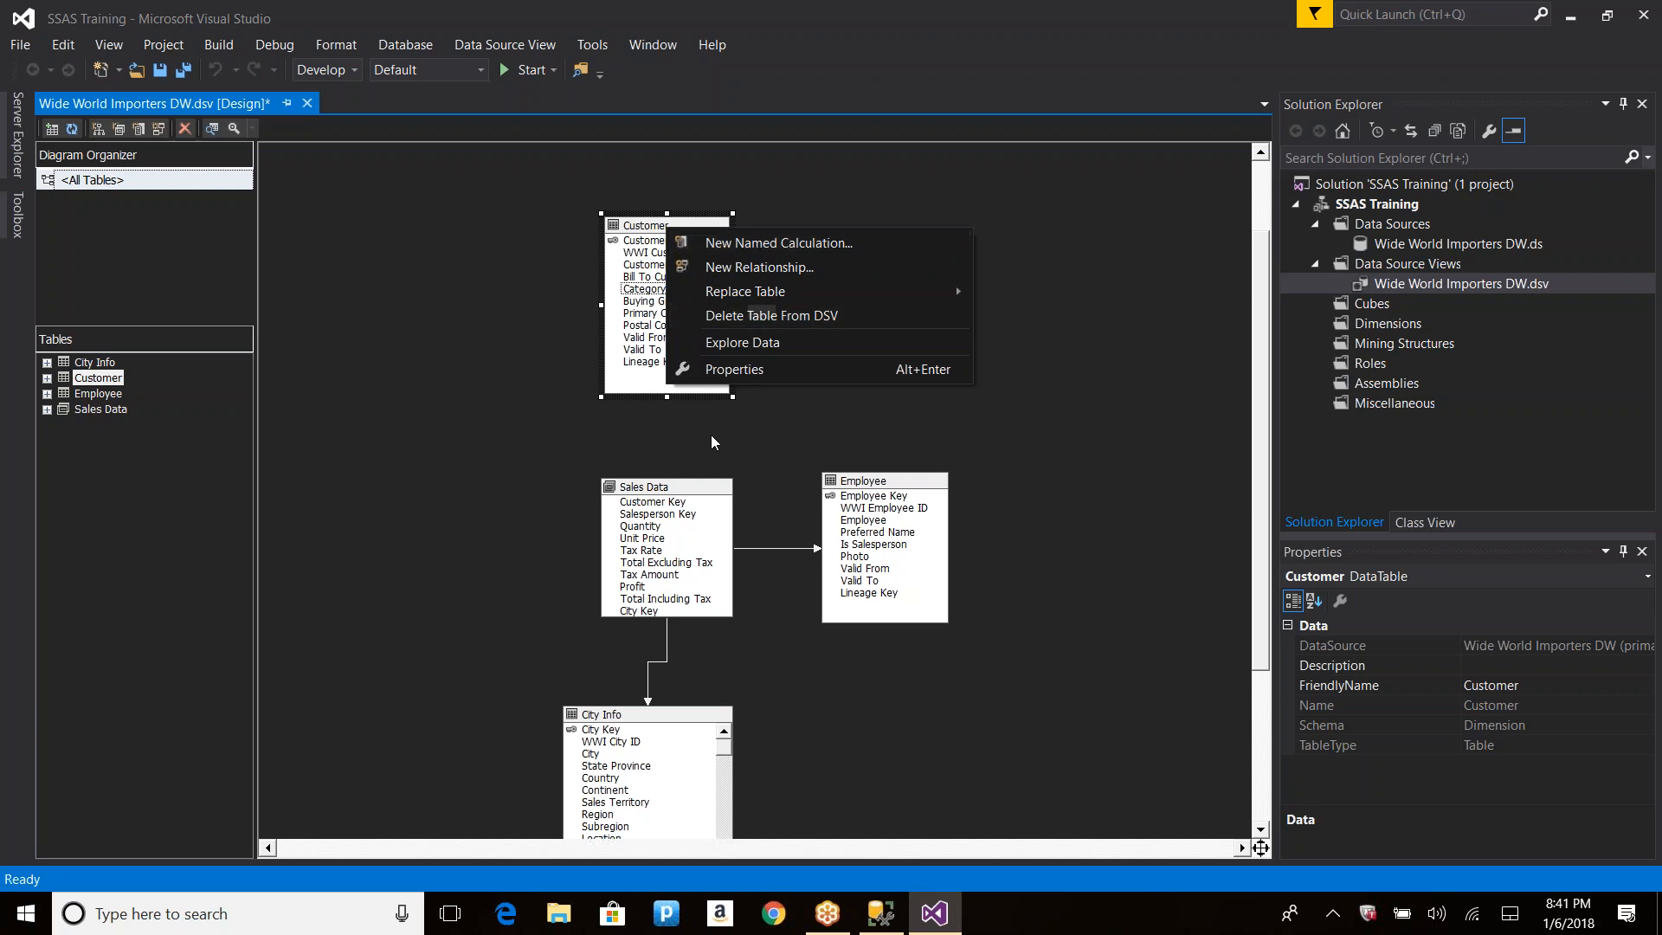
left_click(667, 489)
right_click(667, 489)
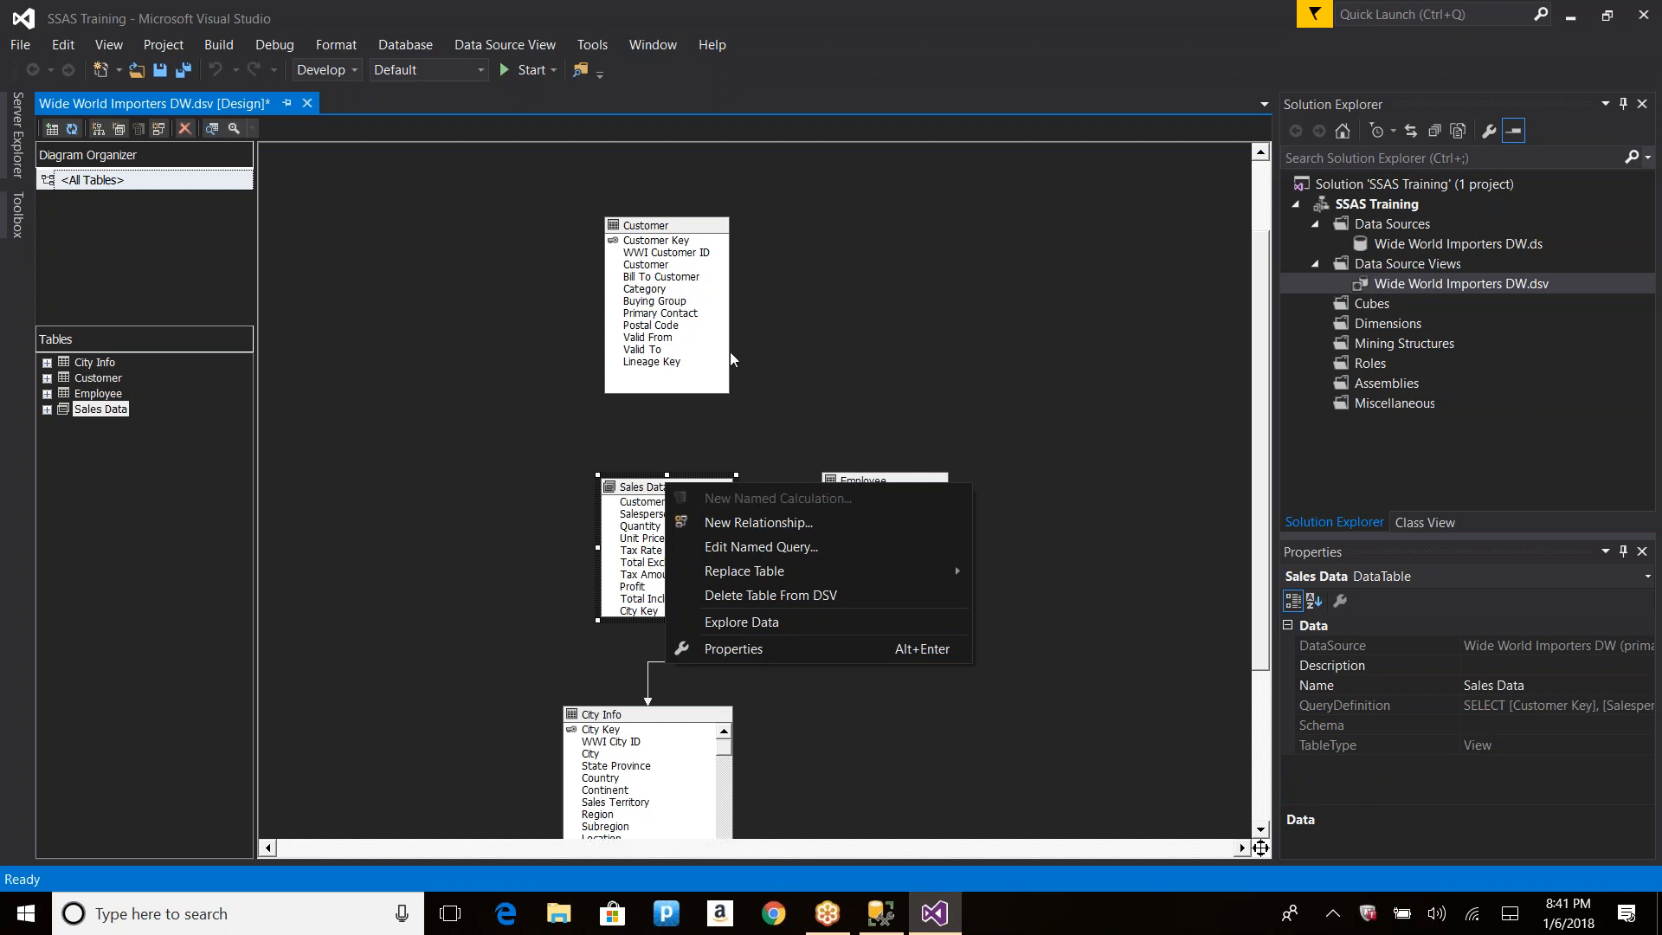
Step: Add a named calculation called Dummy to the Customer table with the expression 1, and select the new column
left_click(674, 231)
right_click(684, 227)
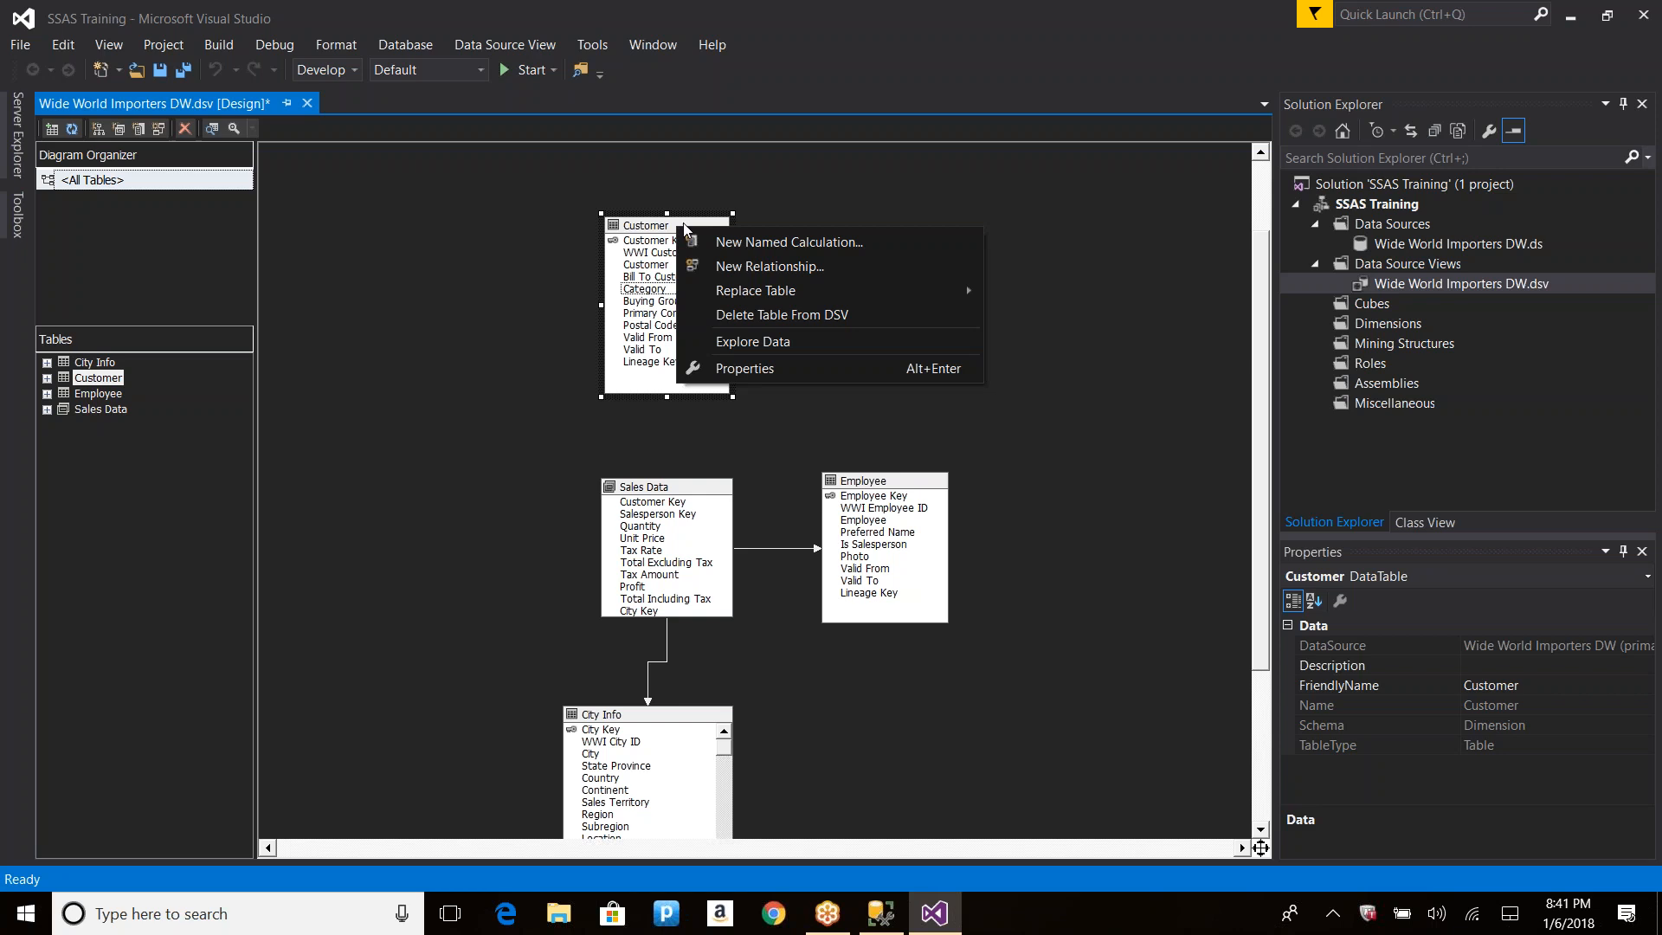
left_click(765, 244)
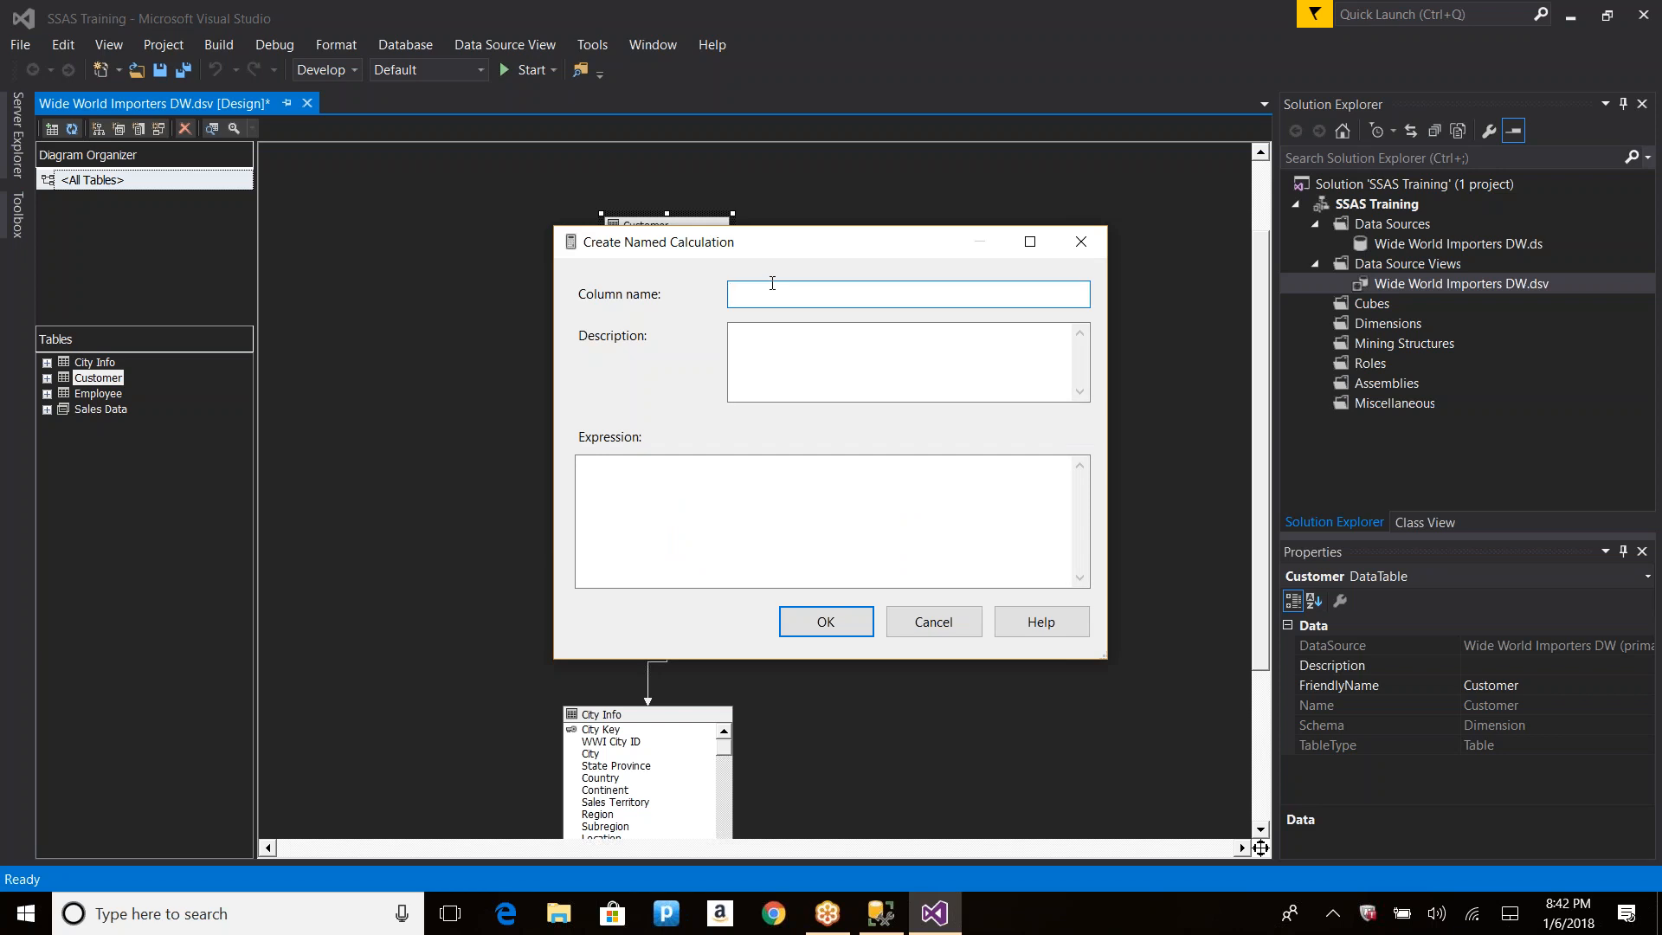
type("Dummy")
left_click(693, 466)
left_click(832, 622)
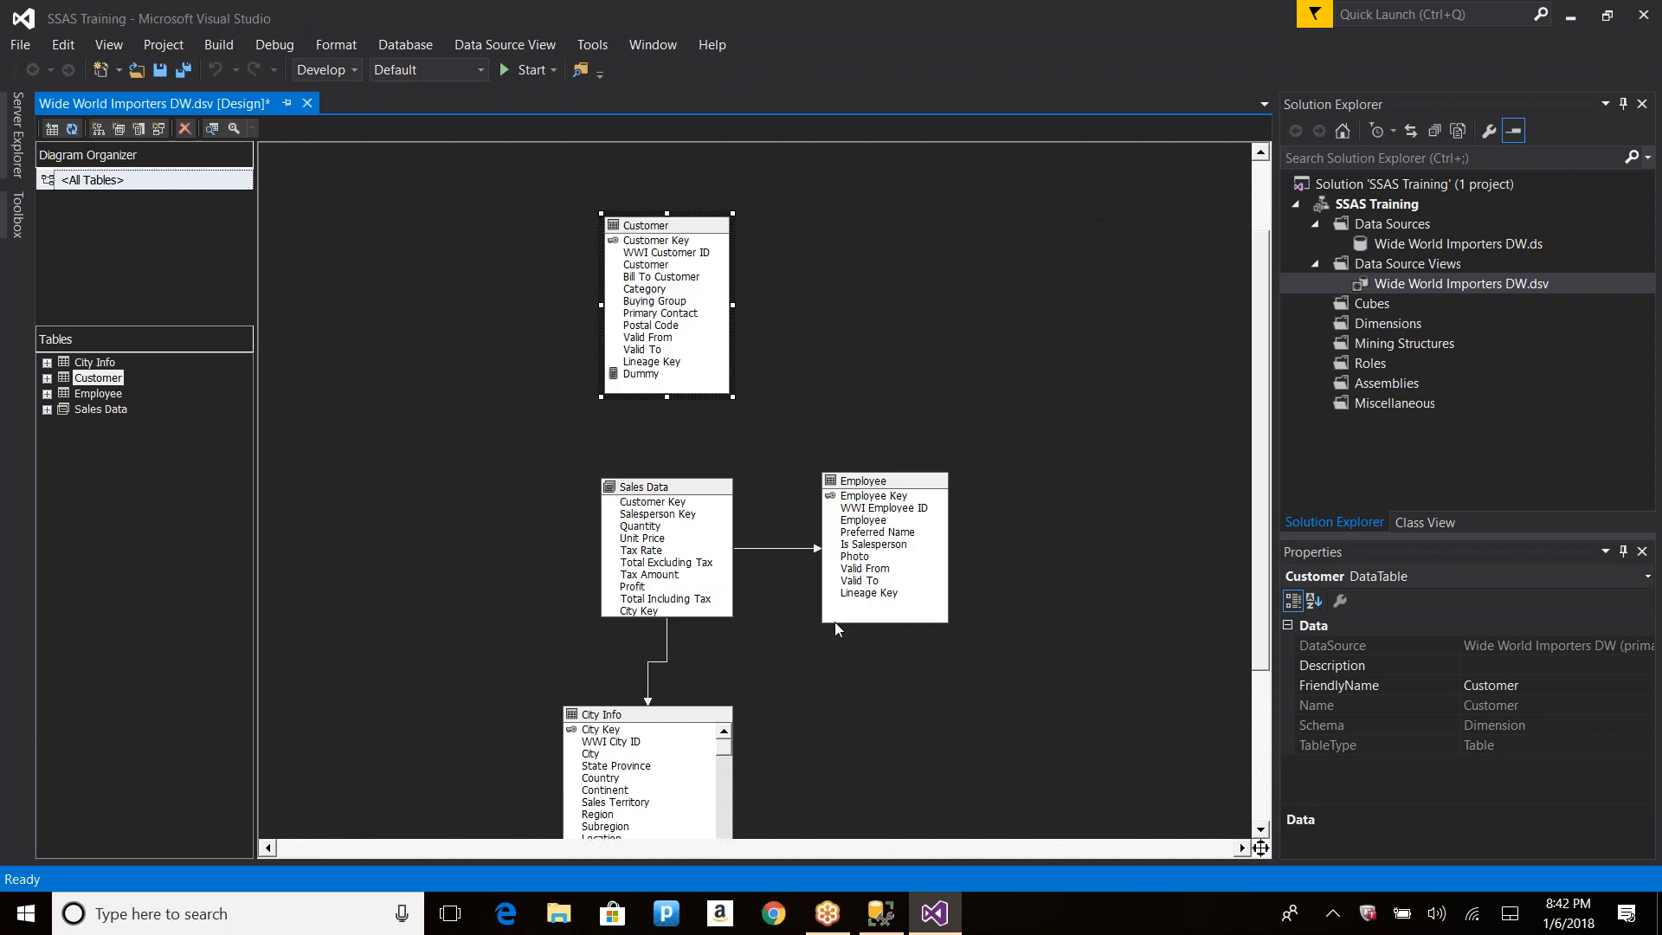
left_click(617, 375)
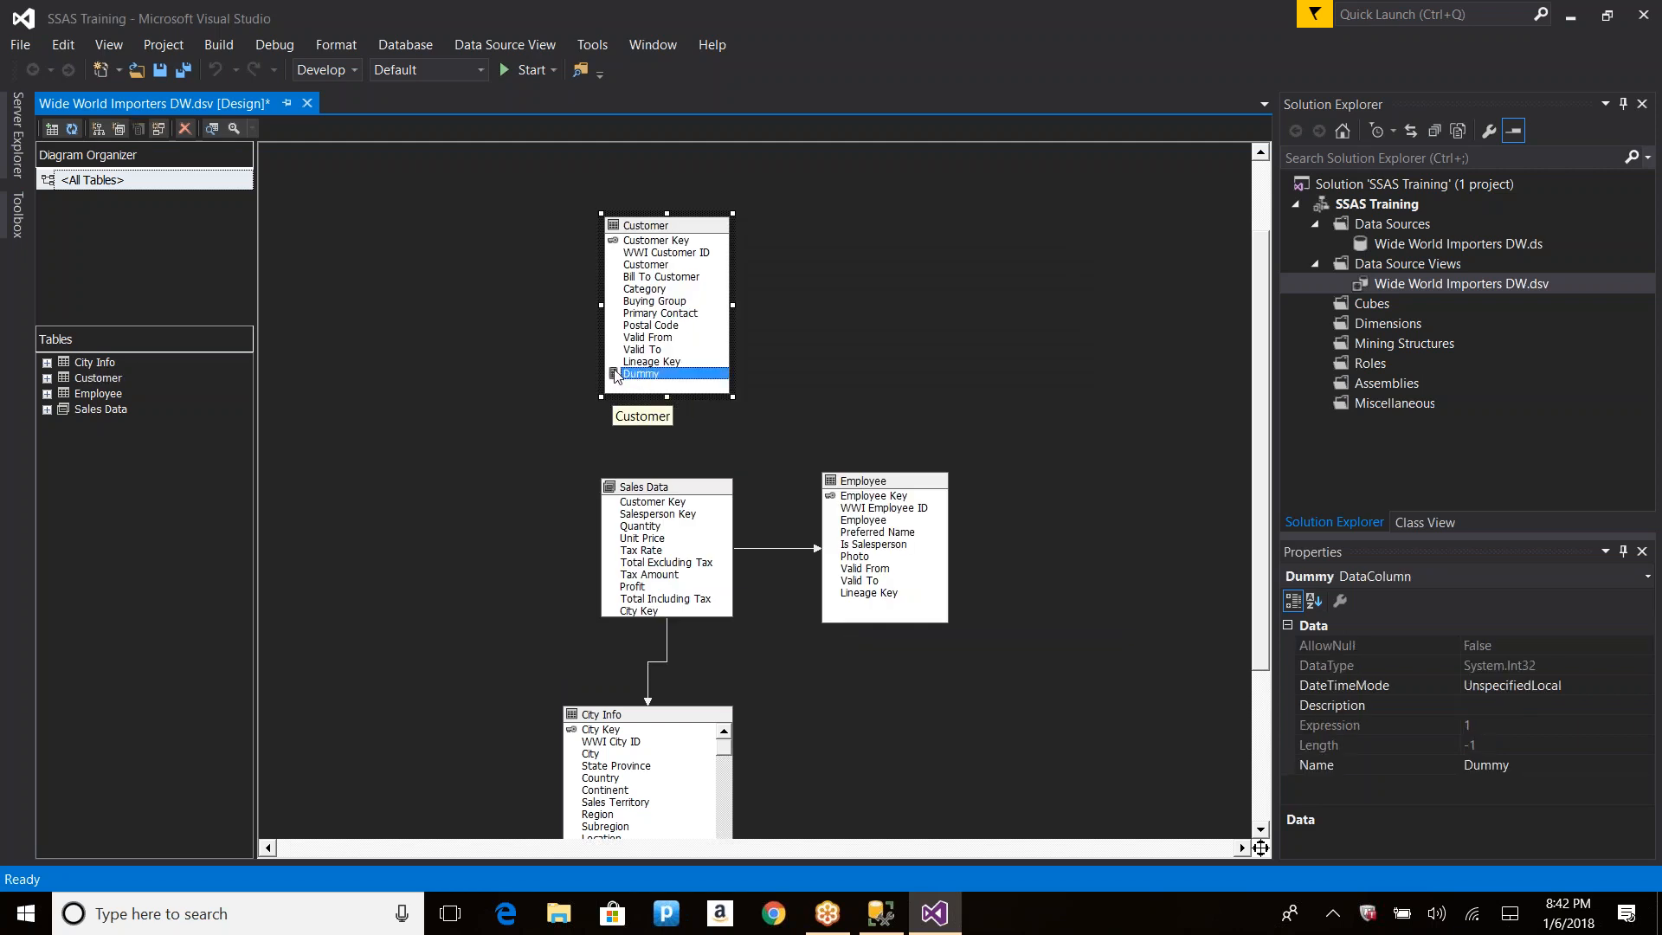
Step: Explore the Customer table's data to check the values in the Dummy column, and close the data view
right_click(658, 228)
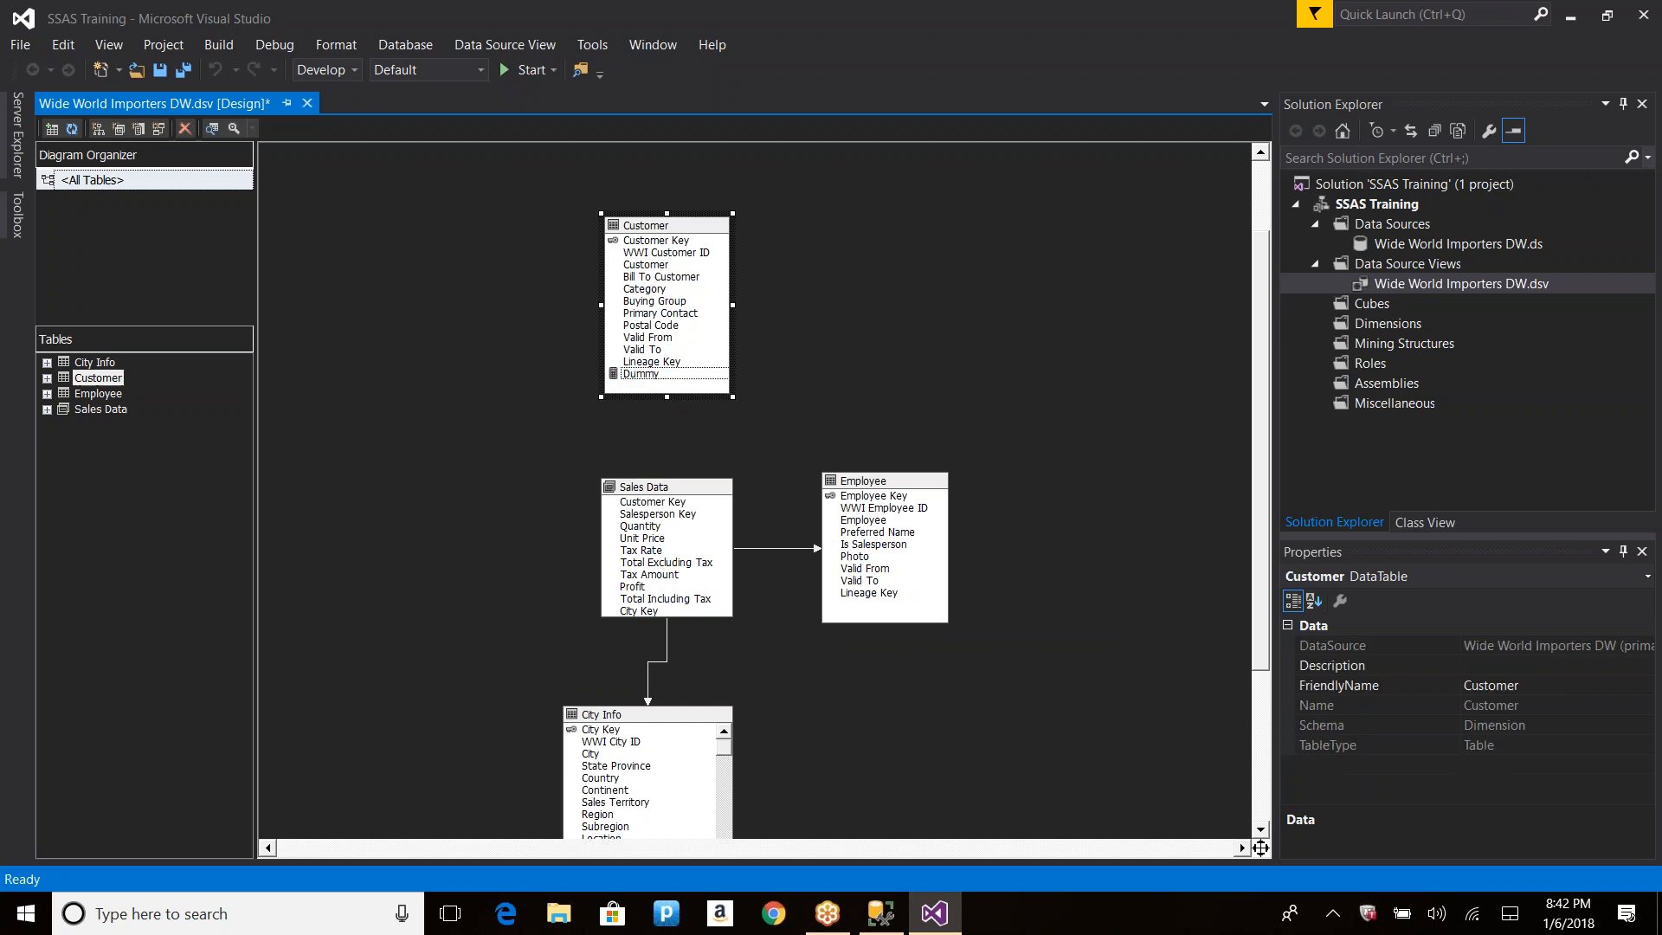
left_click(765, 340)
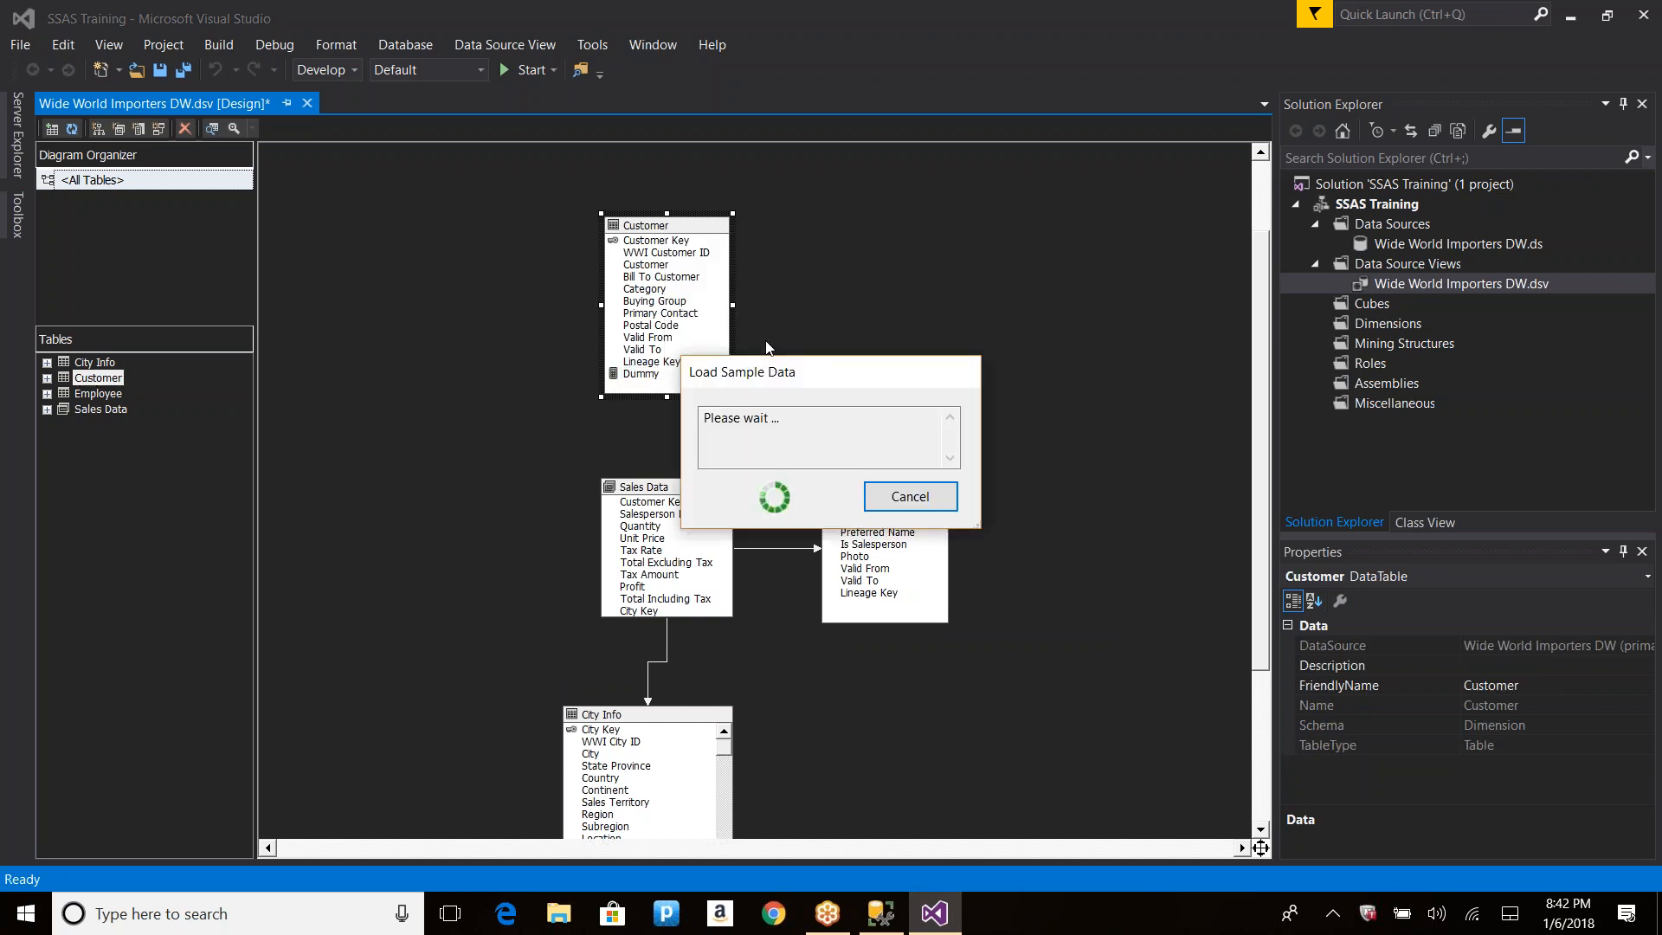
left_click_drag(572, 849, 789, 849)
left_click(1181, 168)
left_click_drag(1182, 168, 1203, 373)
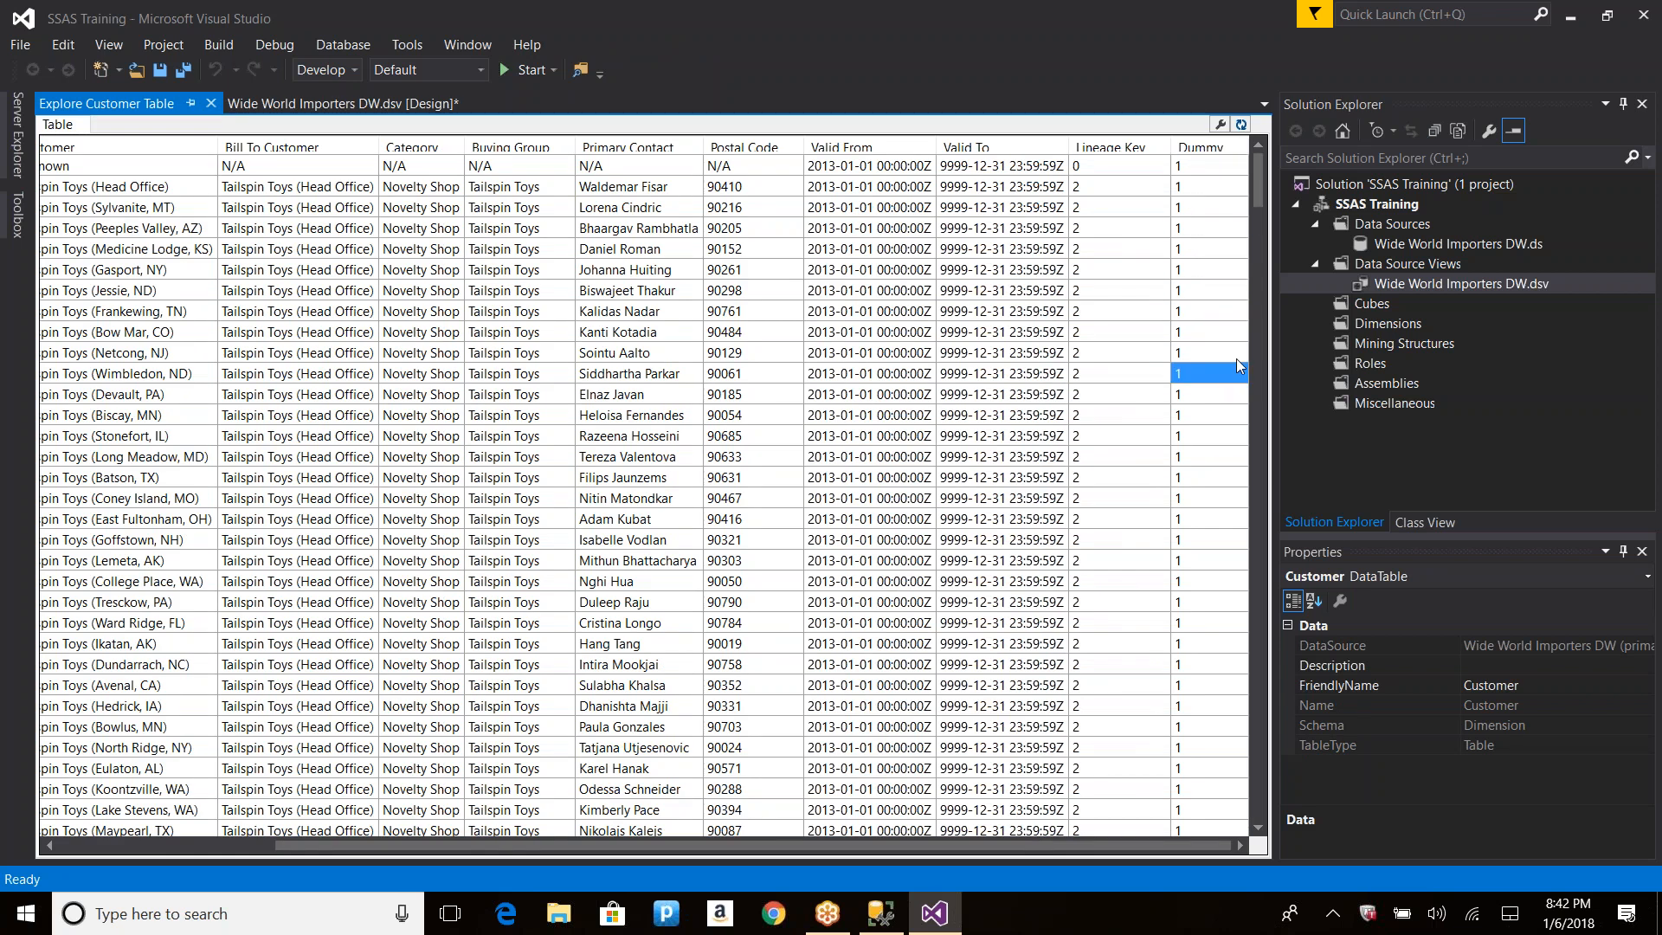
left_click(210, 103)
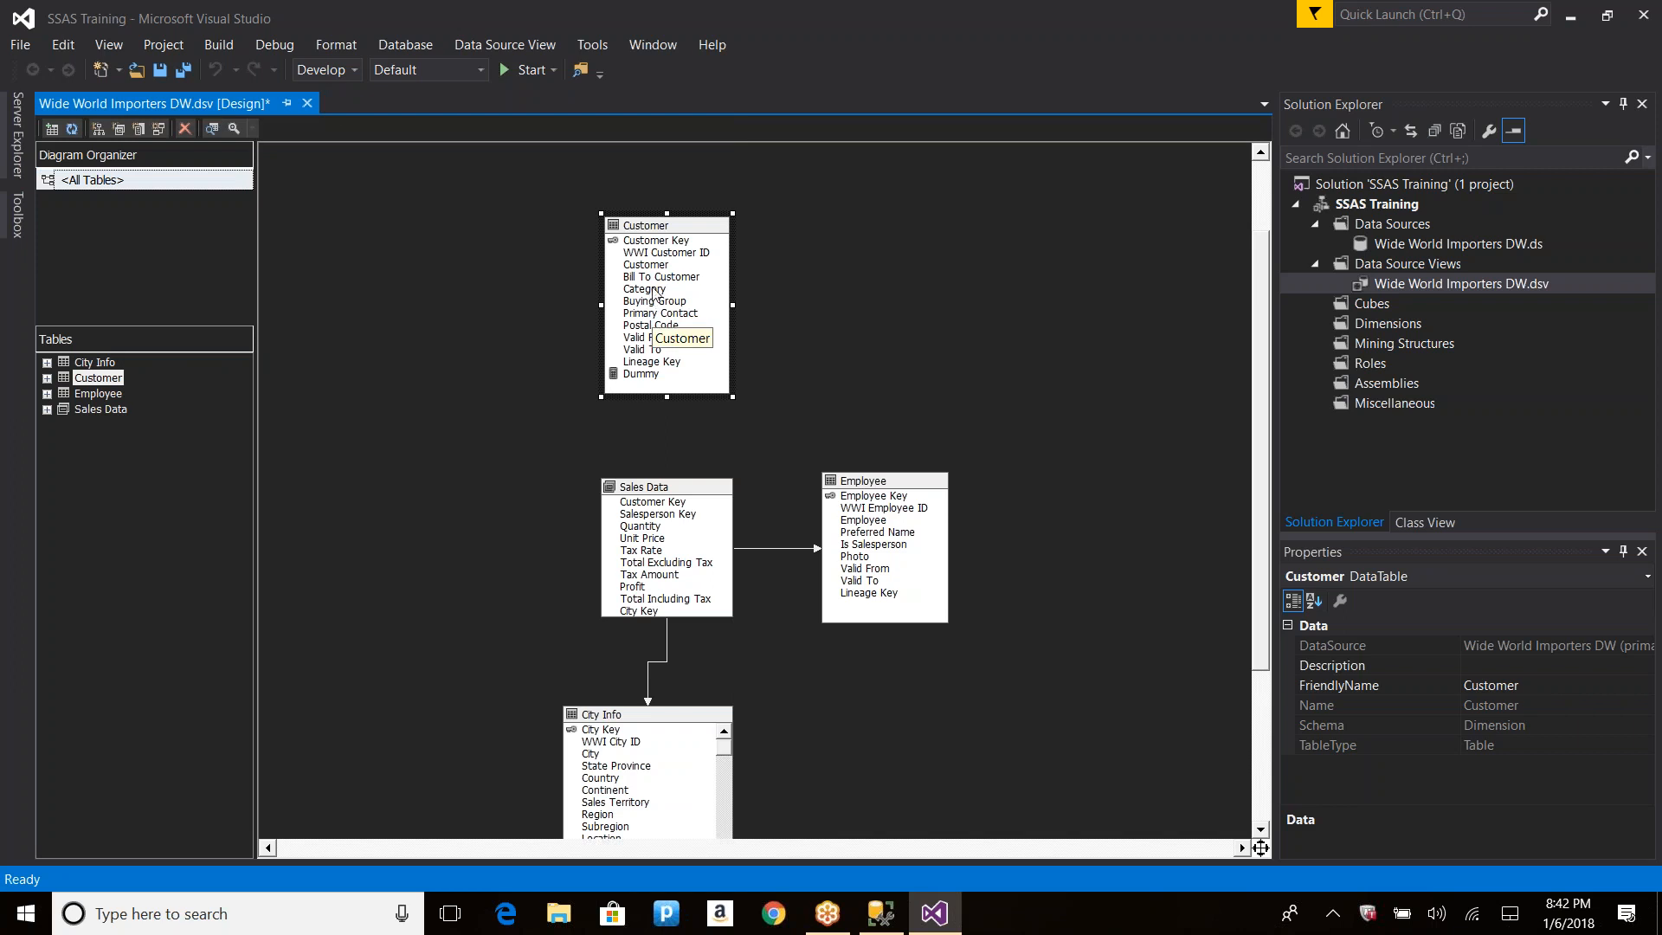
Step: Explore the Customer table's data to review the Customer, Bill To Customer, Category and Buying Group columns, and close the data view
right_click(685, 231)
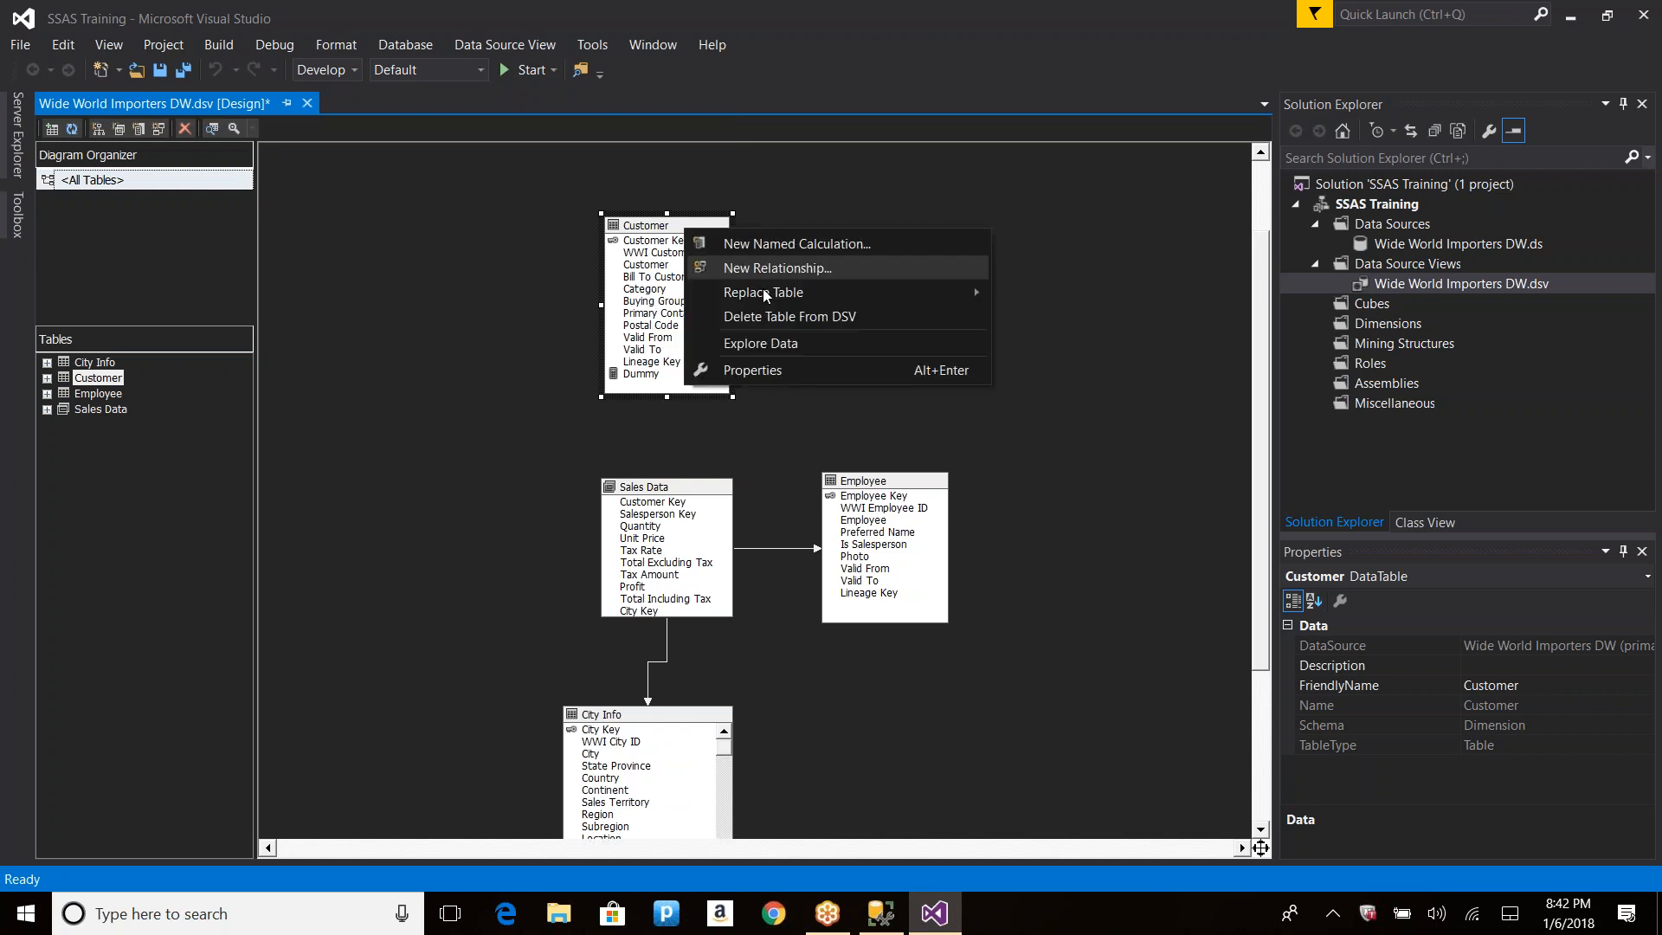
left_click(763, 346)
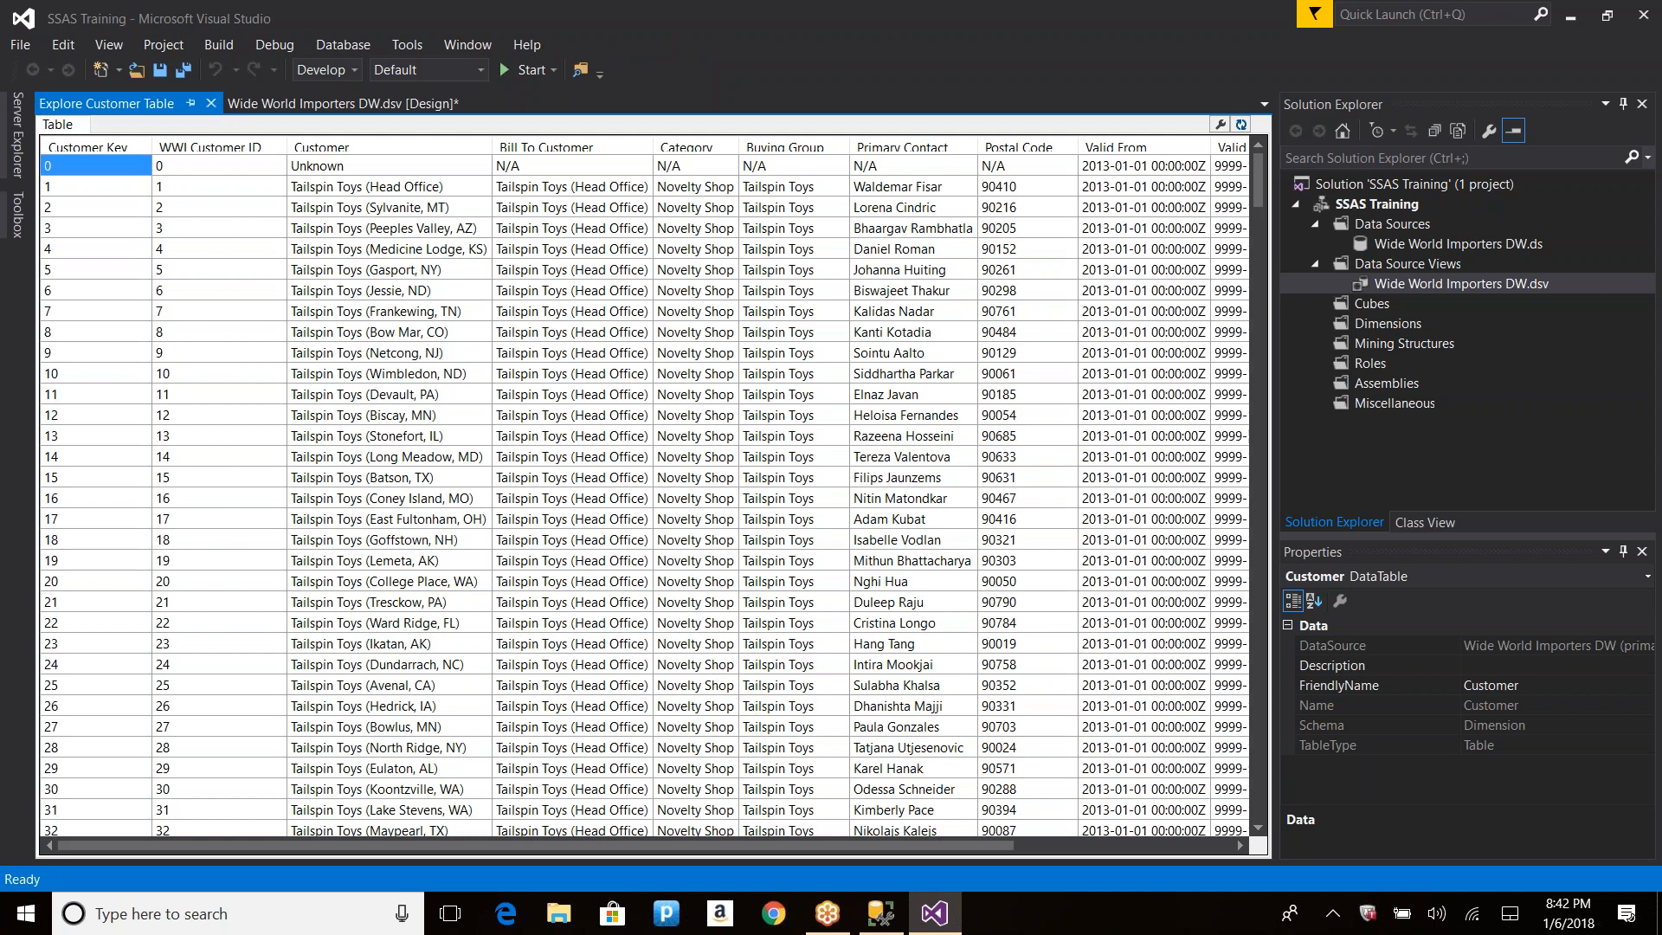
left_click(346, 188)
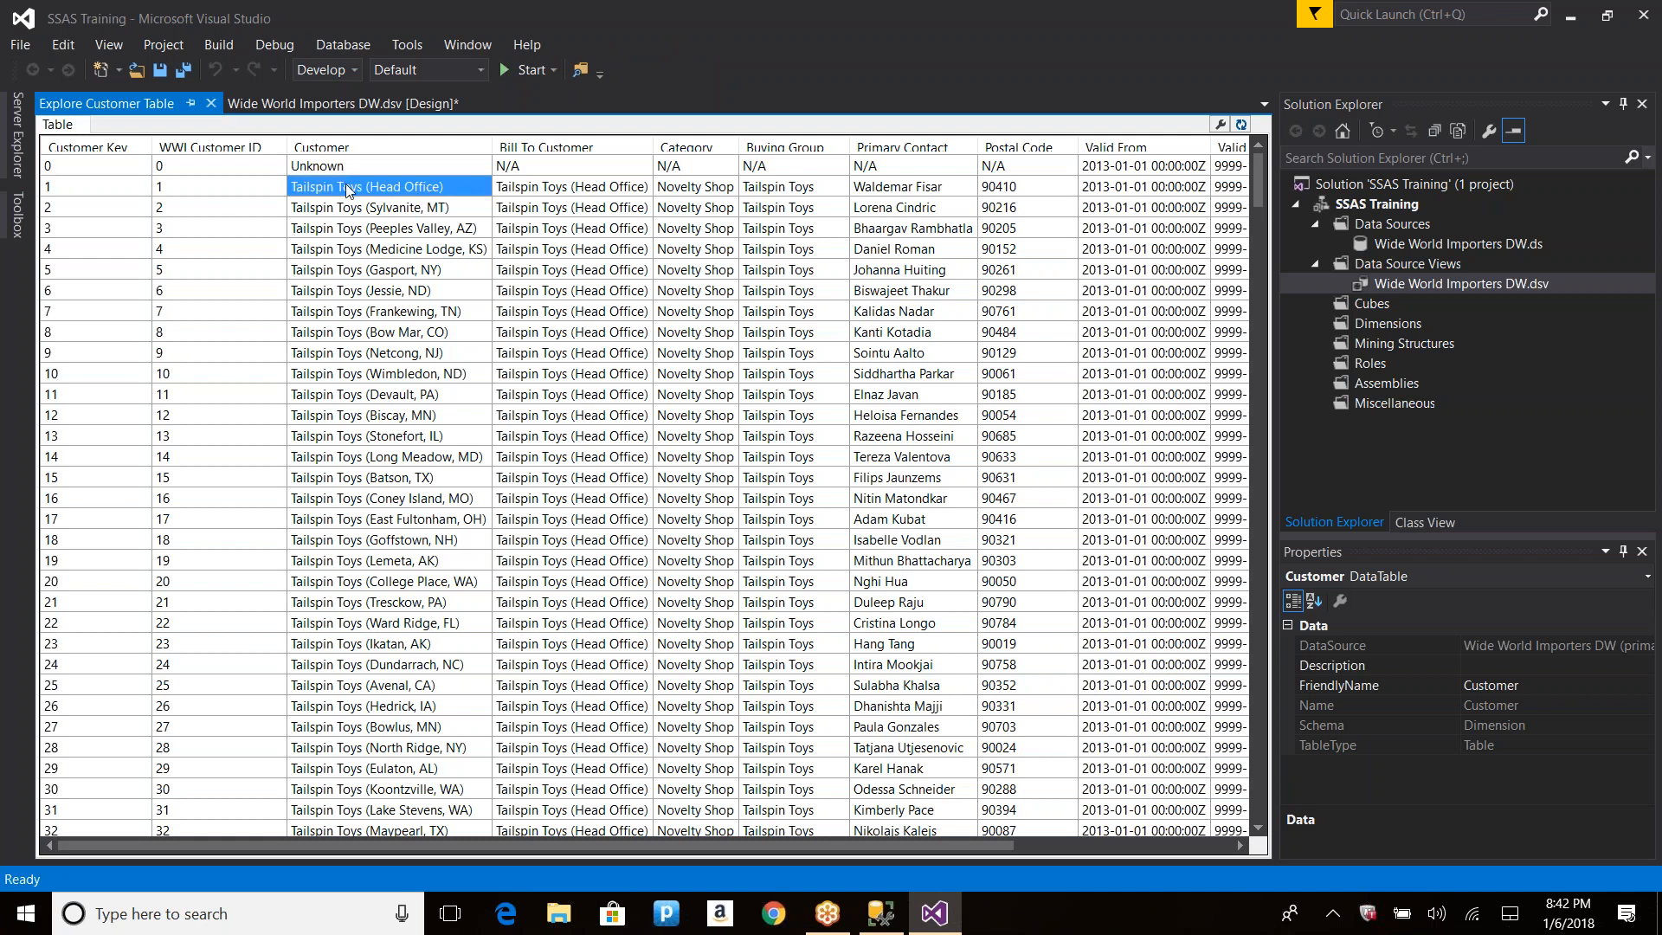
left_click(564, 210)
left_click(711, 232)
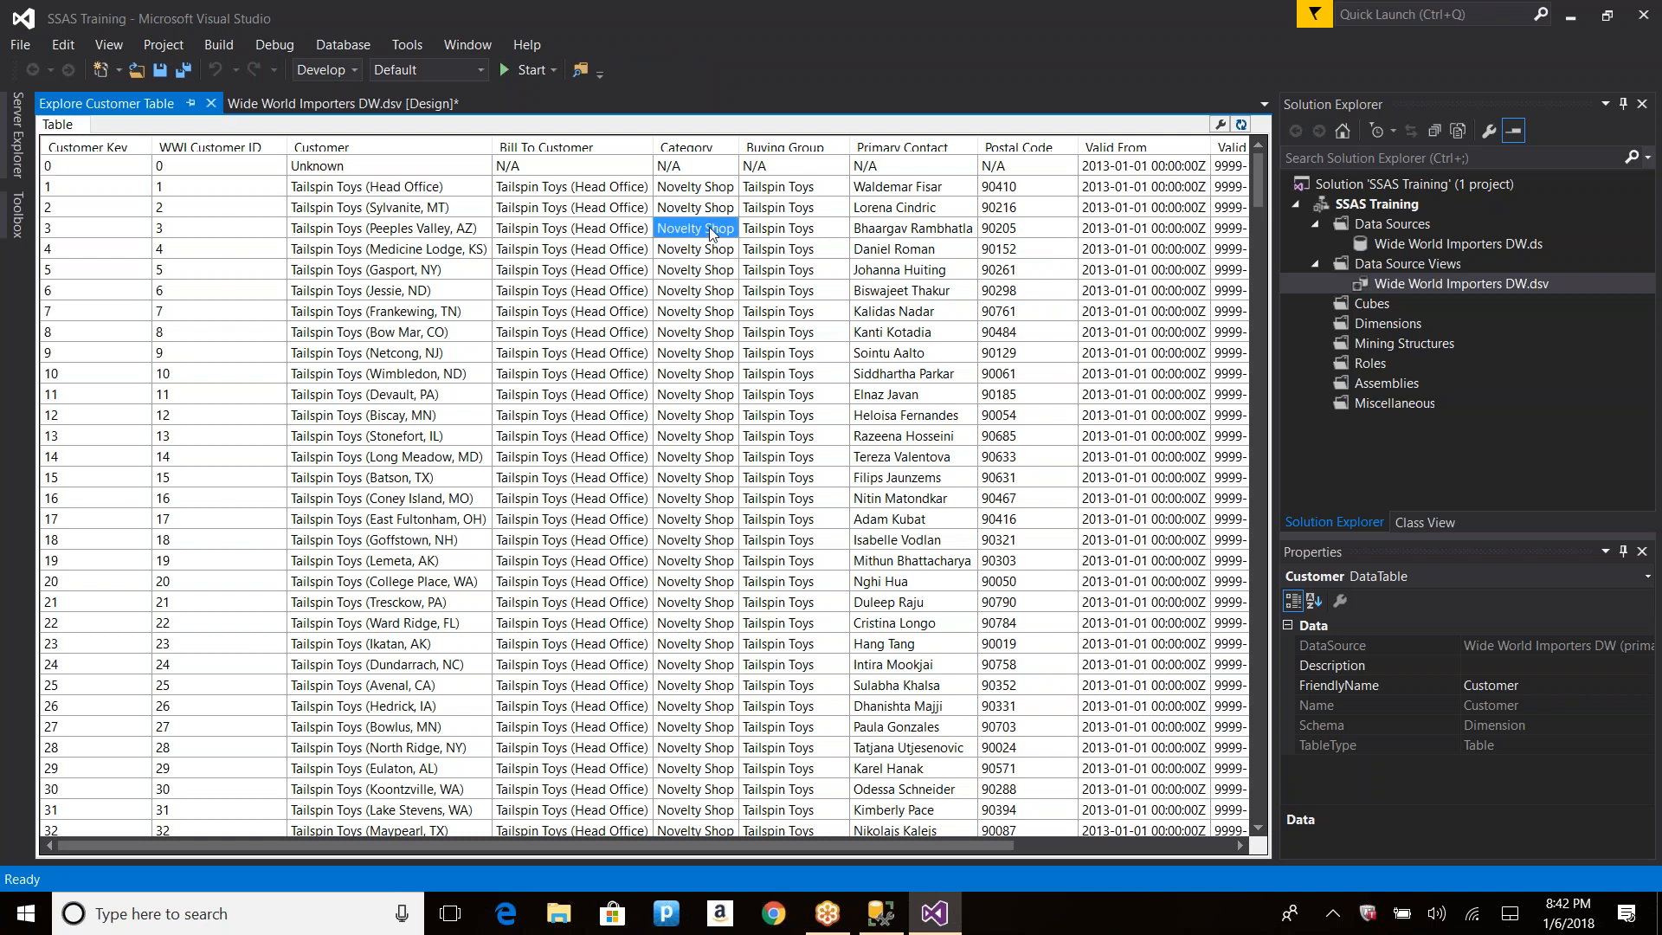
left_click(827, 292)
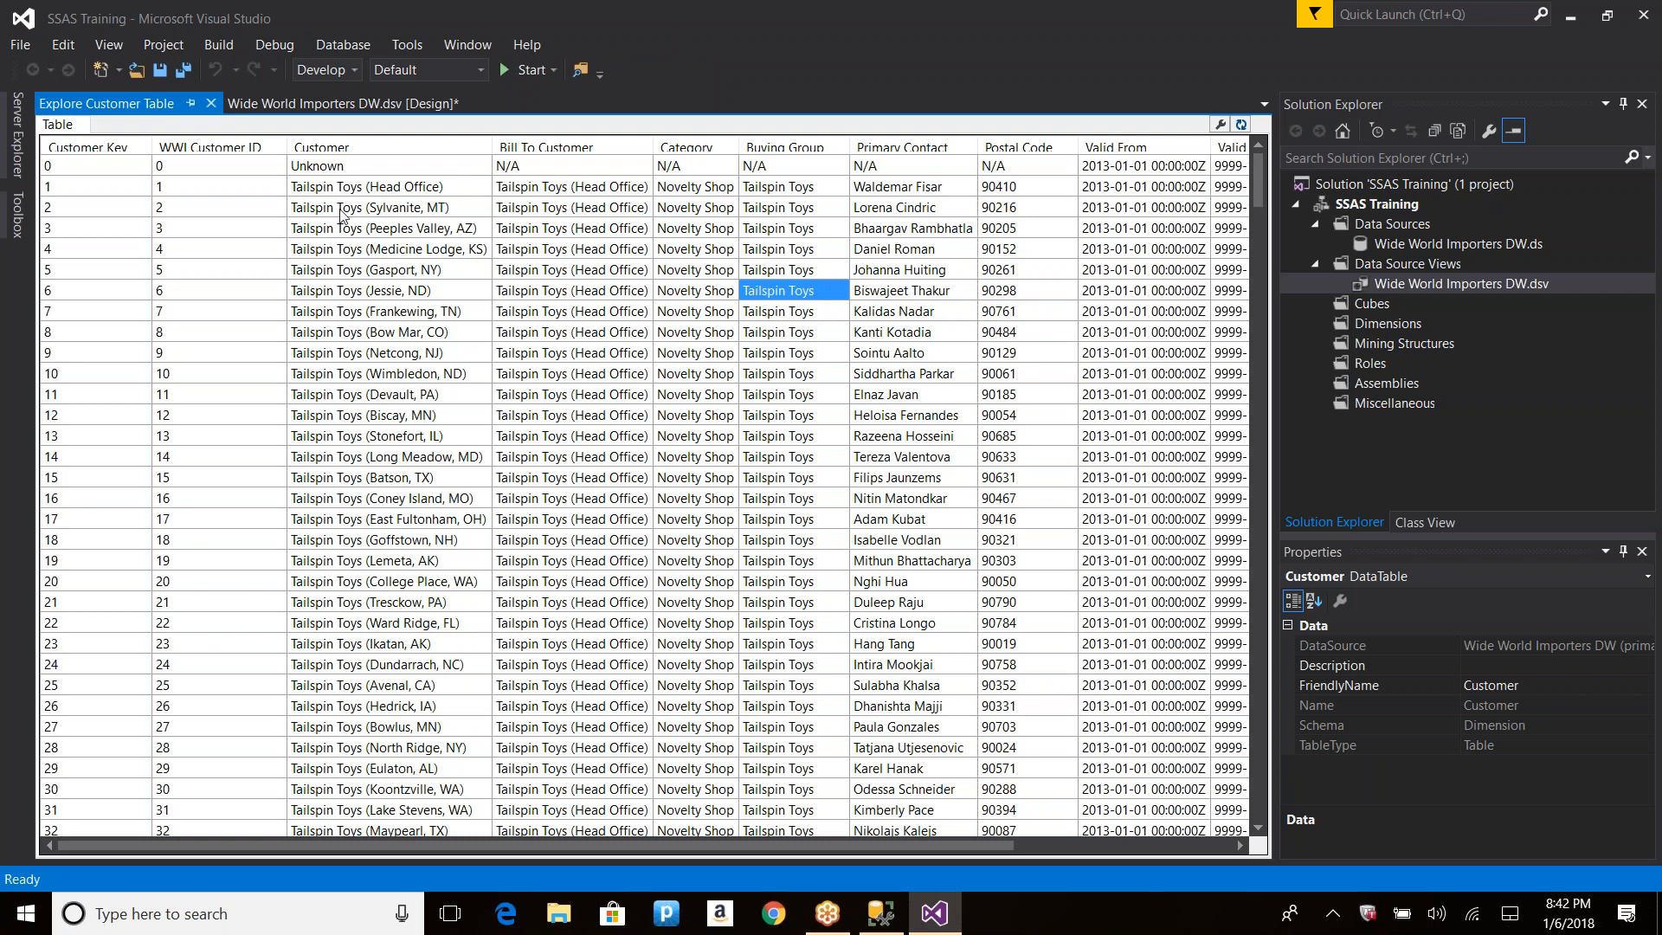
left_click(210, 103)
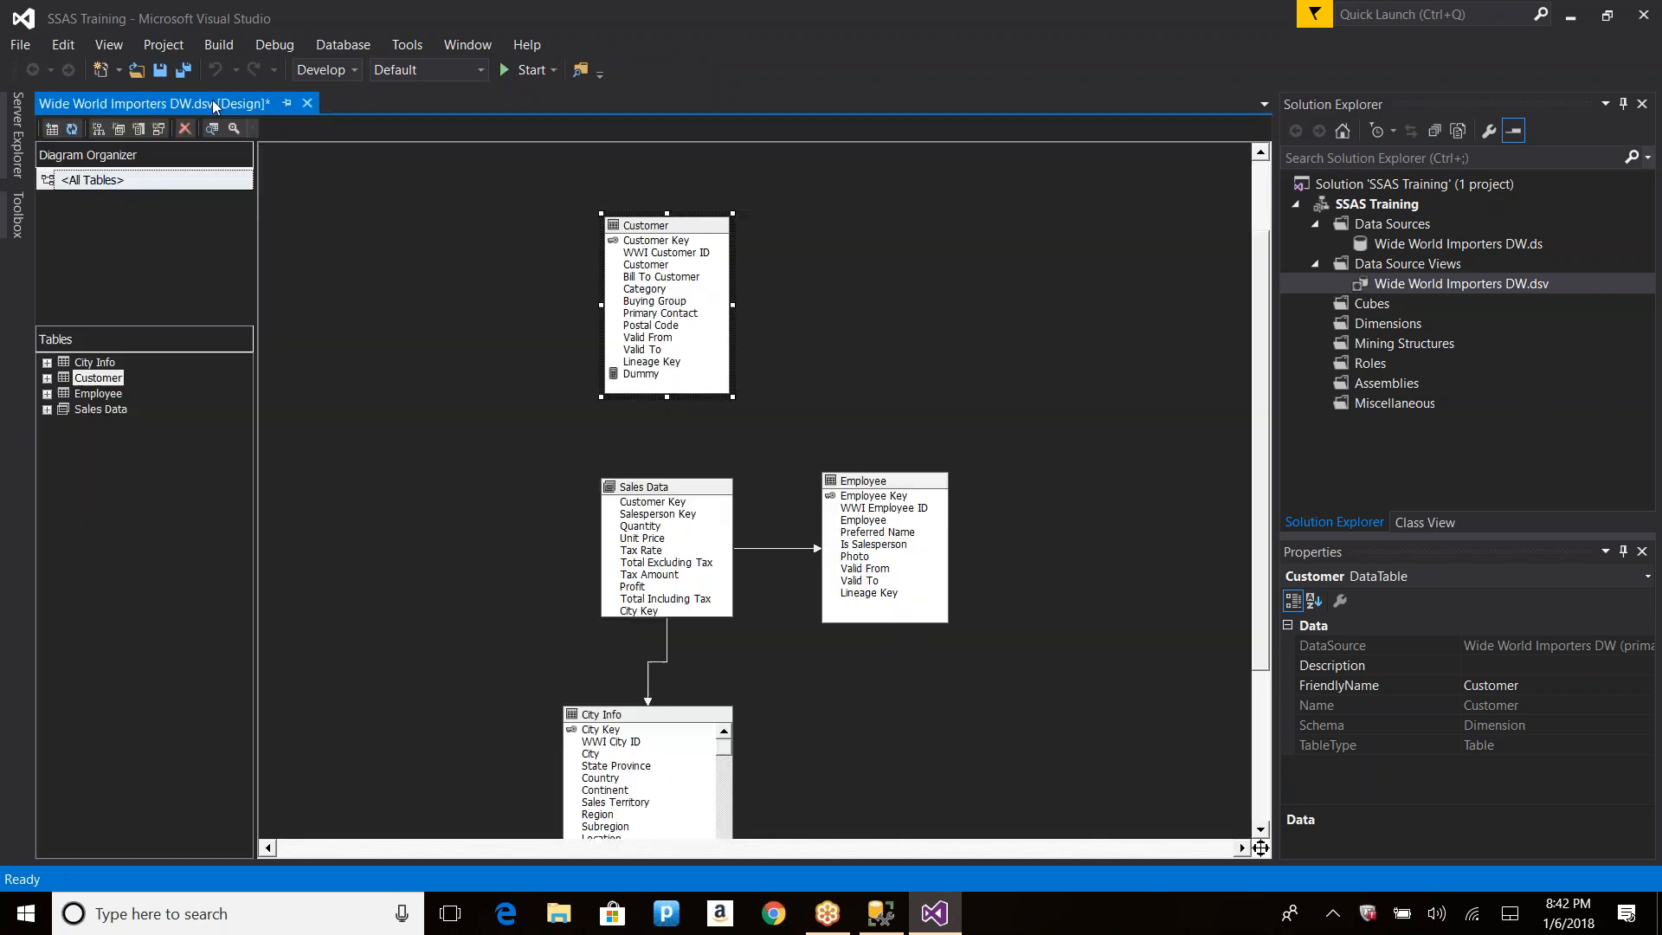
Step: Add a named calculation called Derived Name to the Customer table with the expression [Primary Contact]
right_click(649, 231)
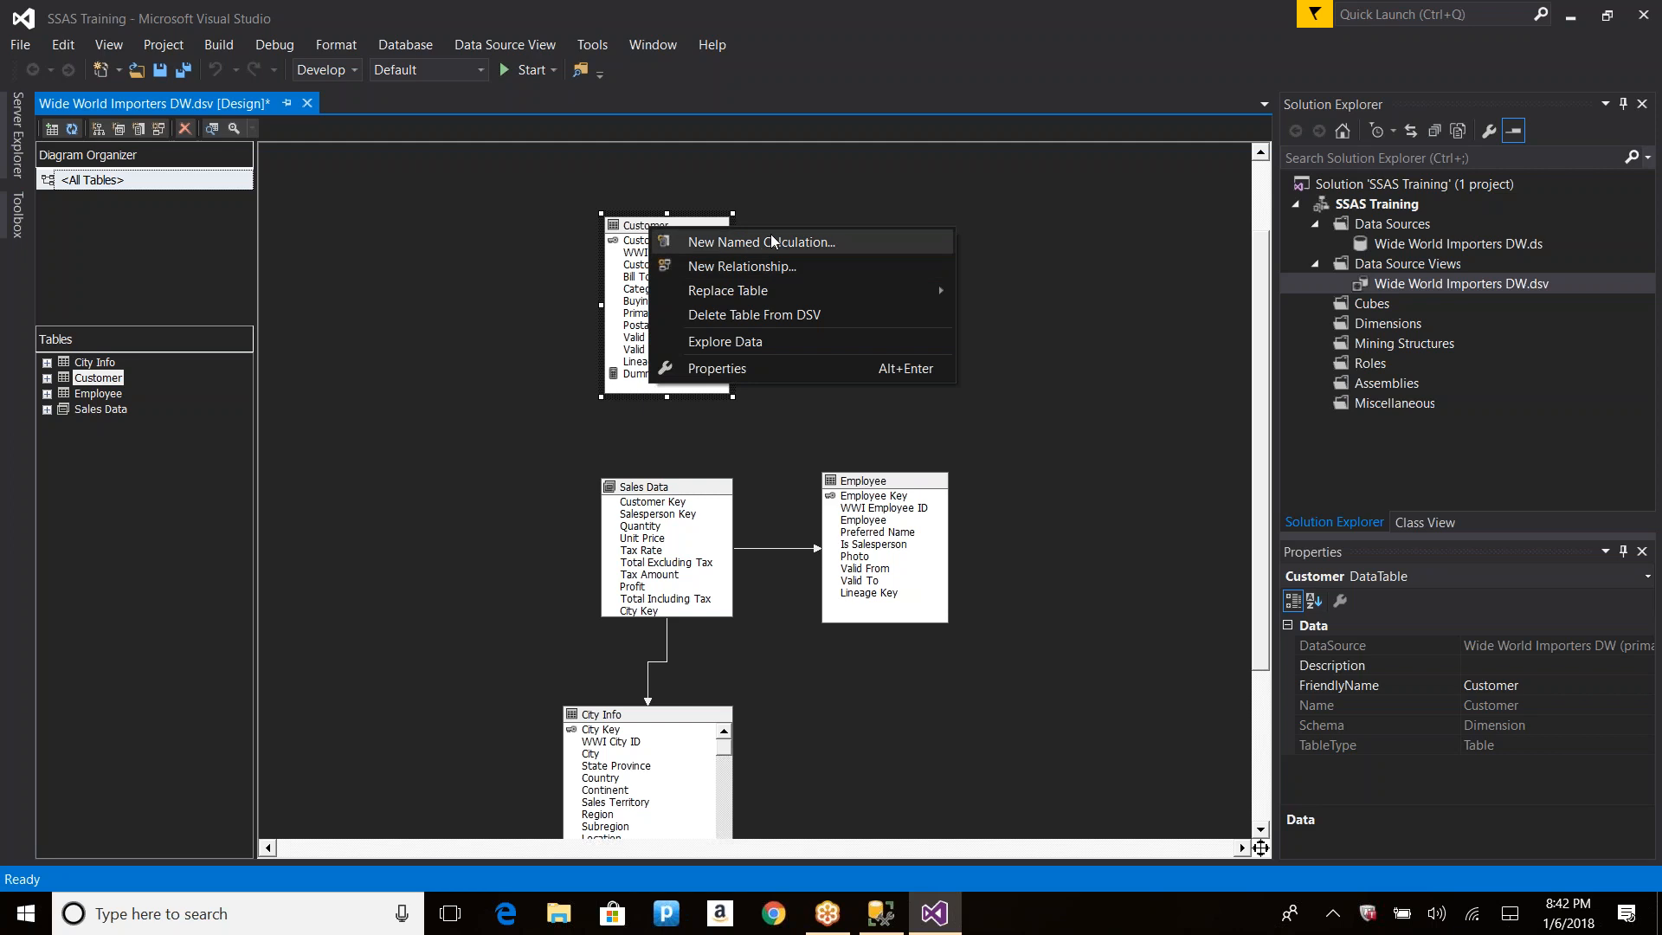
left_click(773, 243)
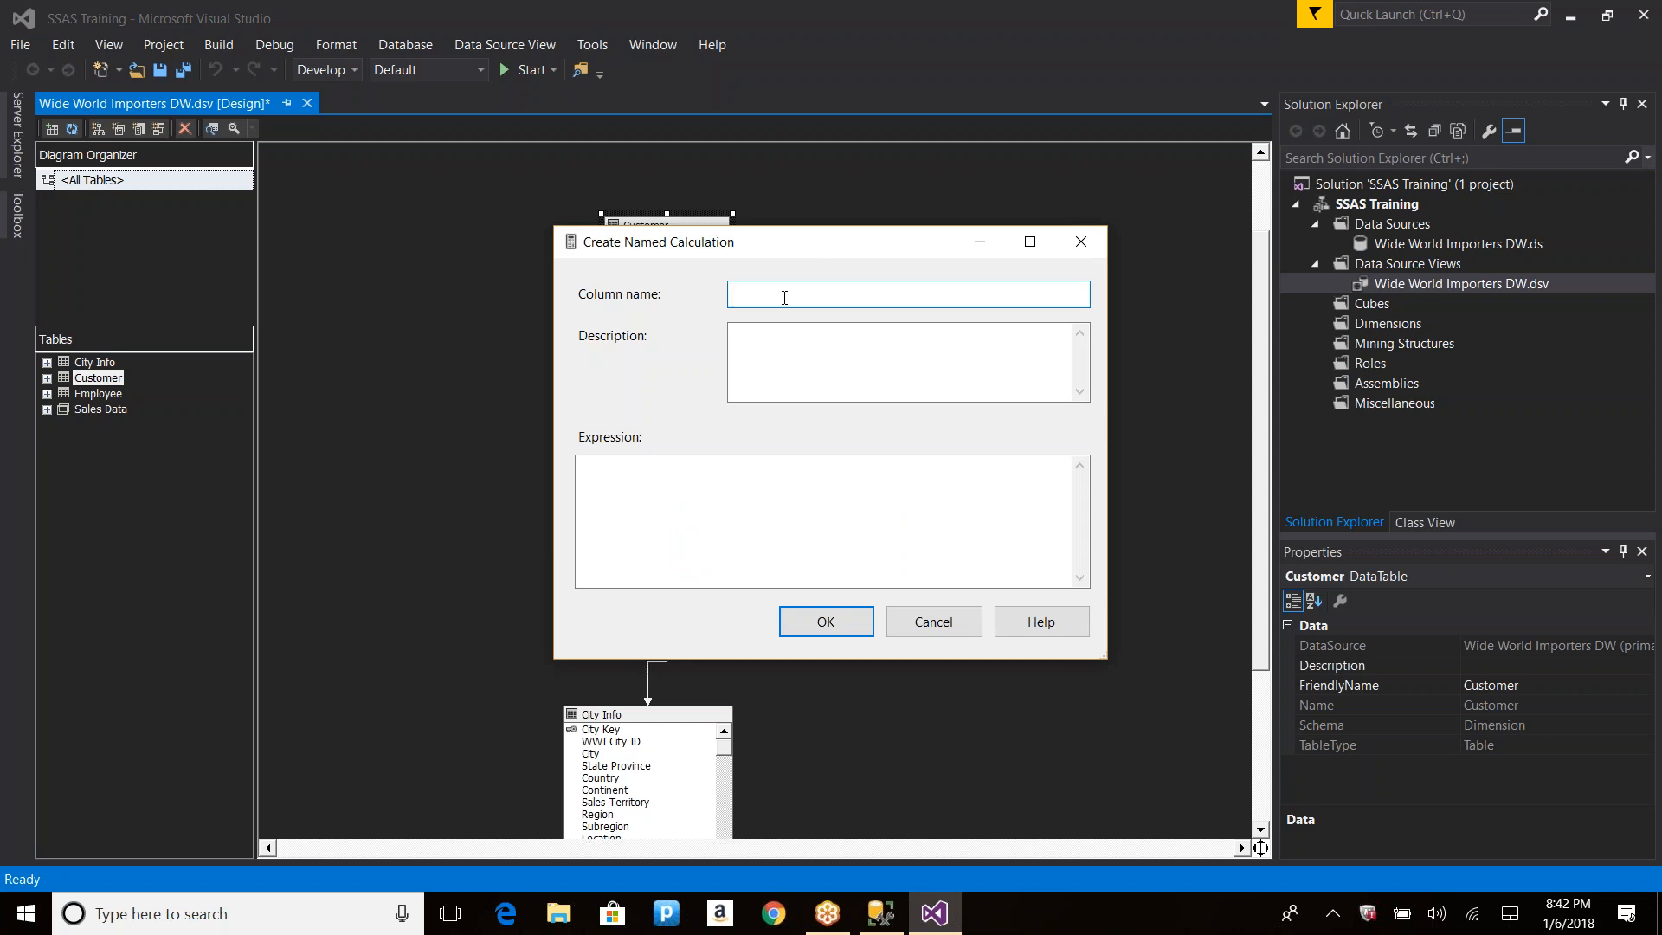
type("DerivedName")
left_click_drag(821, 251, 913, 398)
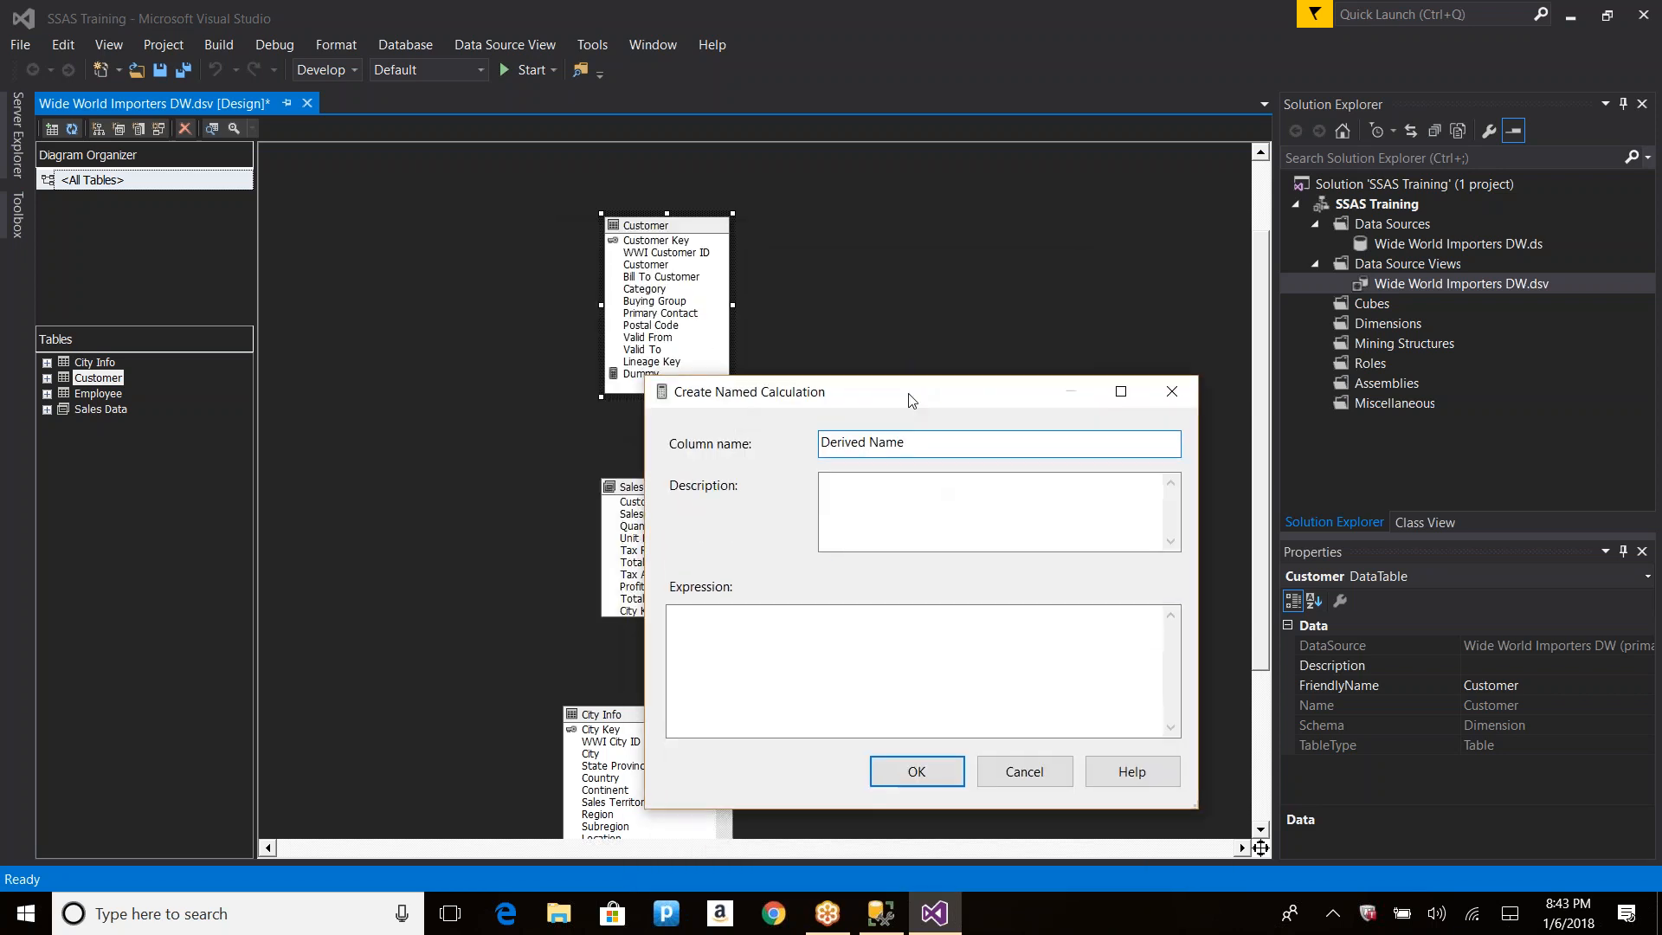
left_click(727, 631)
type("[]Primary Co")
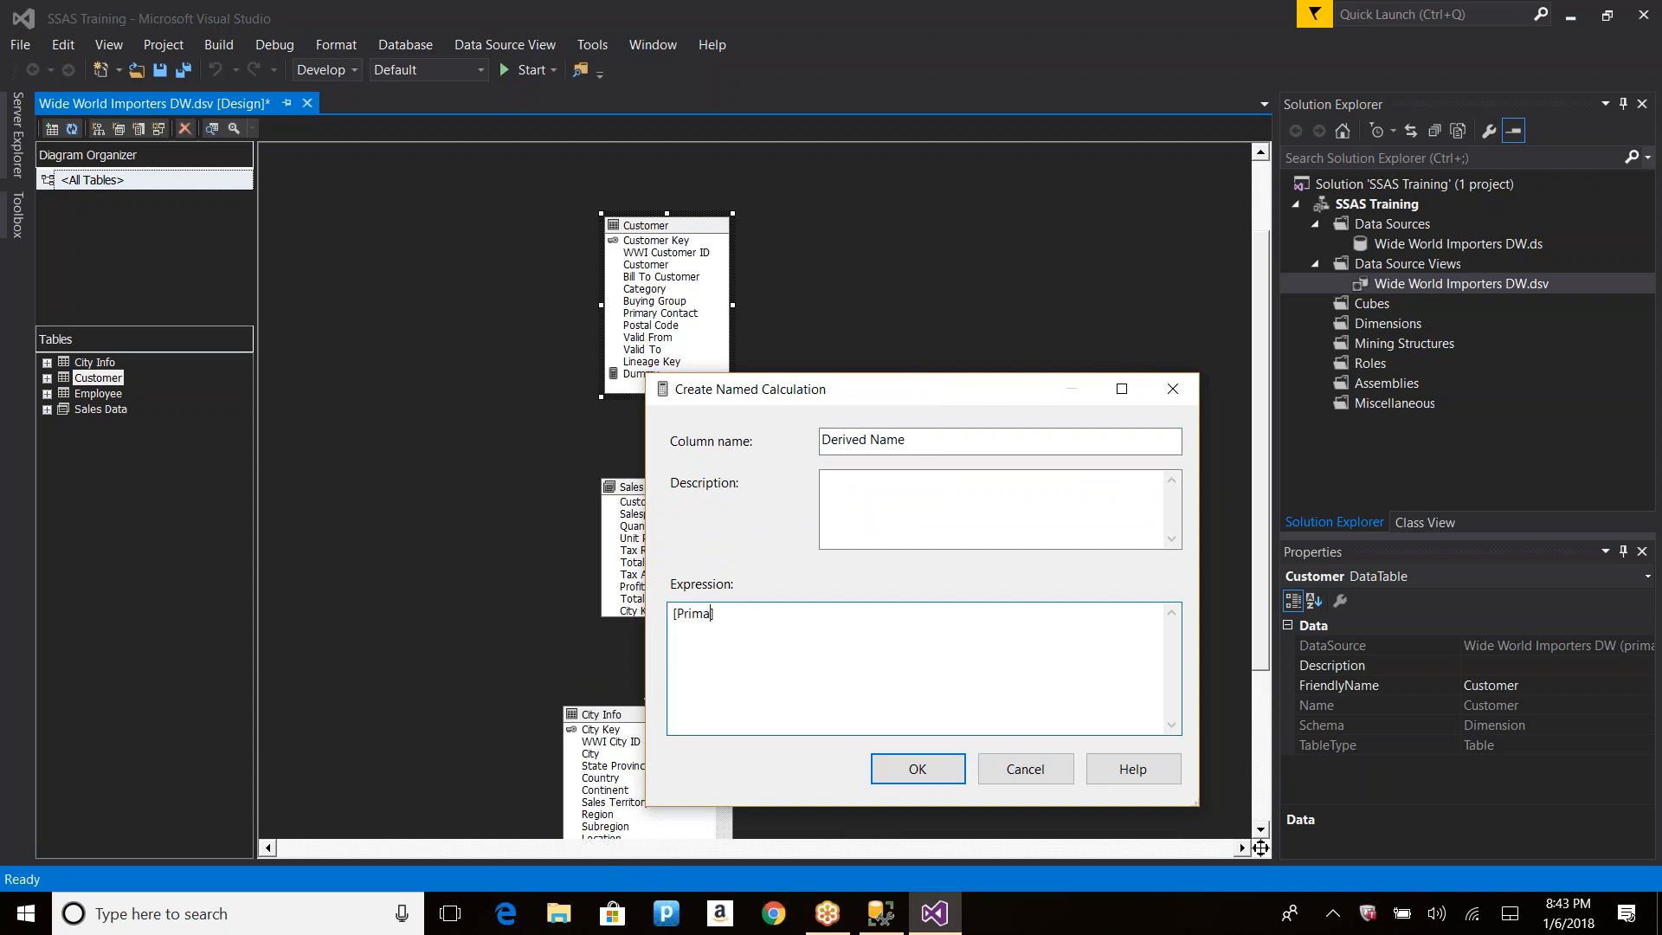
type("ntact")
left_click(940, 769)
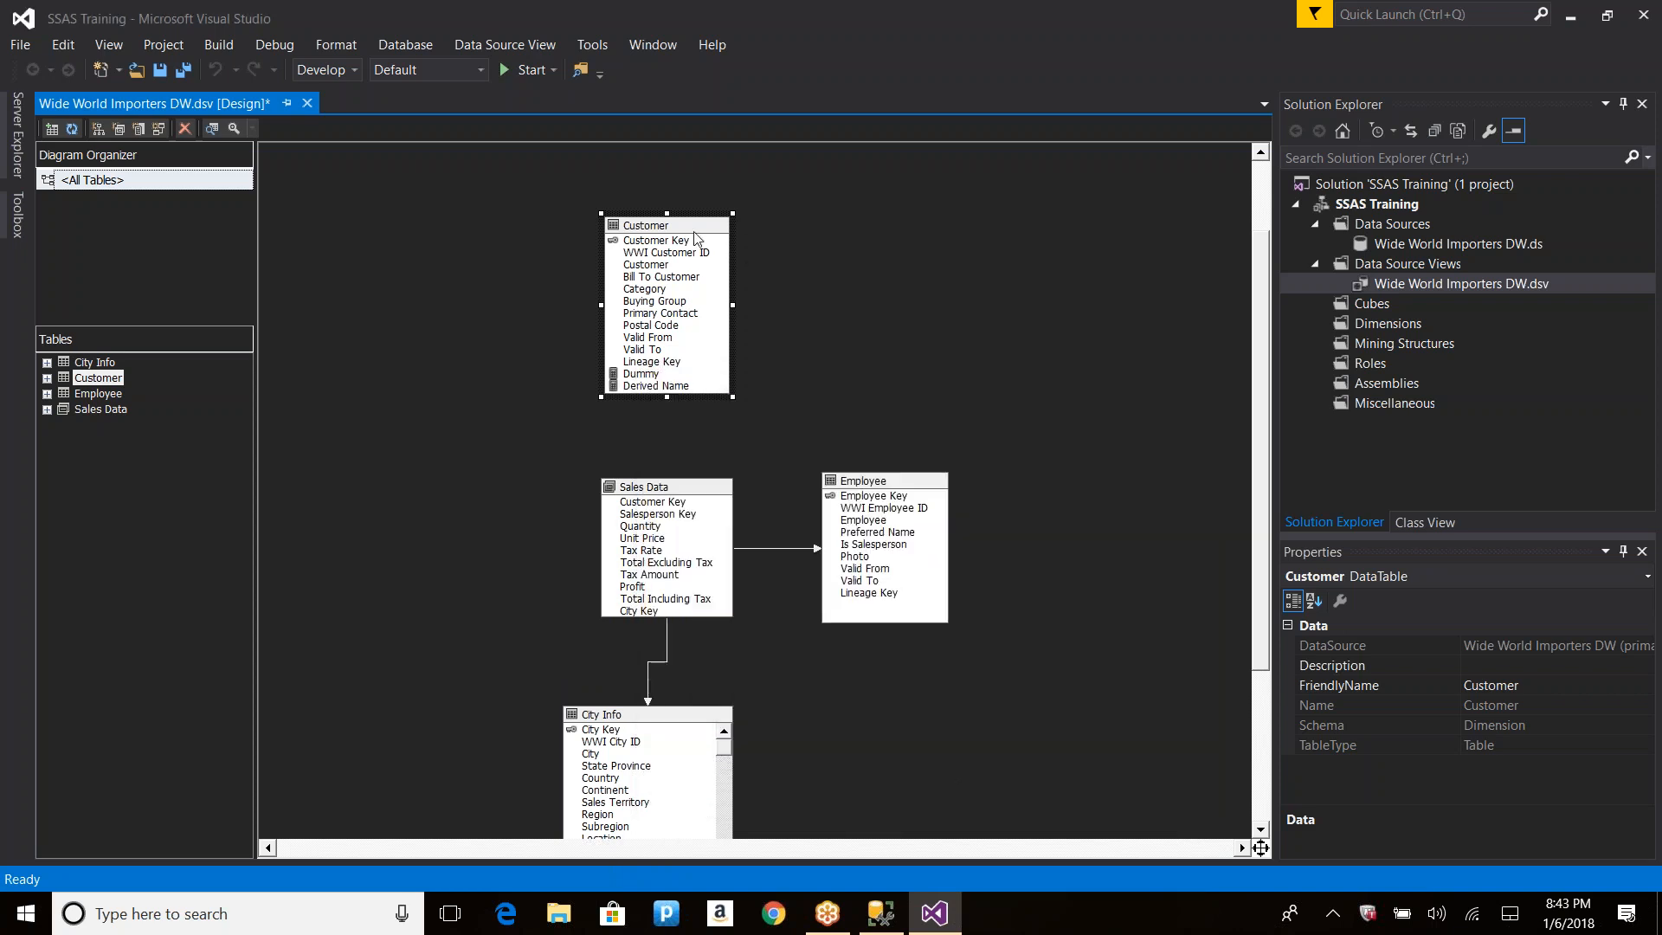
Step: Explore the Customer table's data to compare the Primary Contact and Derived Name columns, and close the data view
right_click(732, 247)
left_click(779, 346)
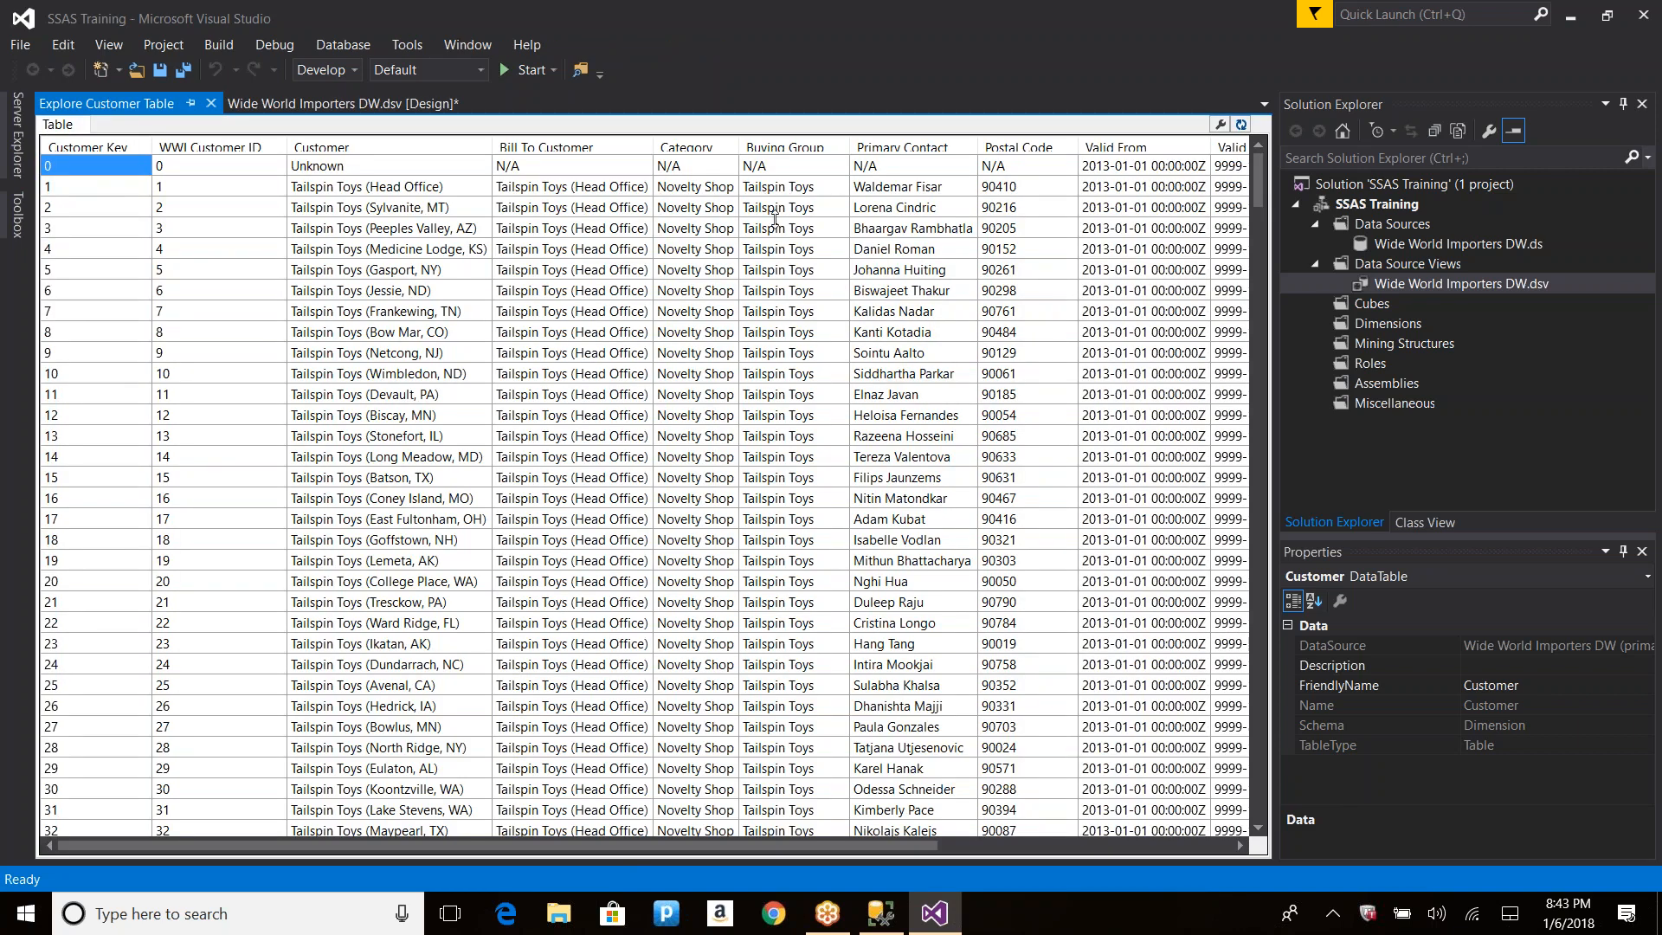
left_click(916, 190)
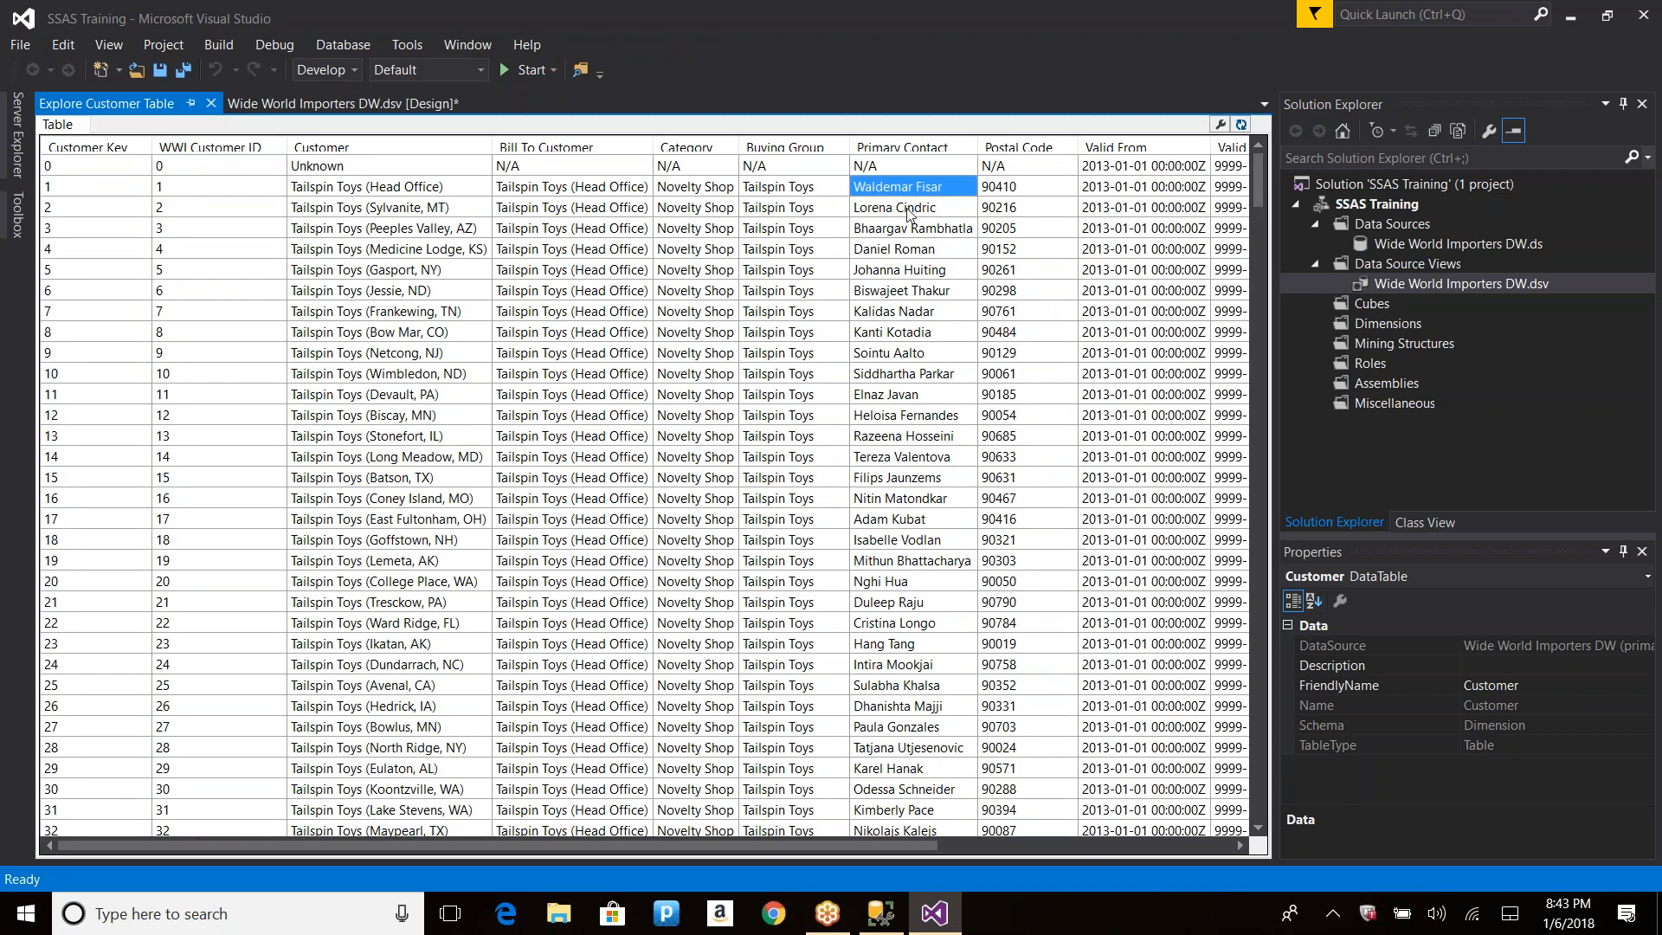
key("Right")
key("Right")
key("Right")
key("Right")
key("Right")
key("Right")
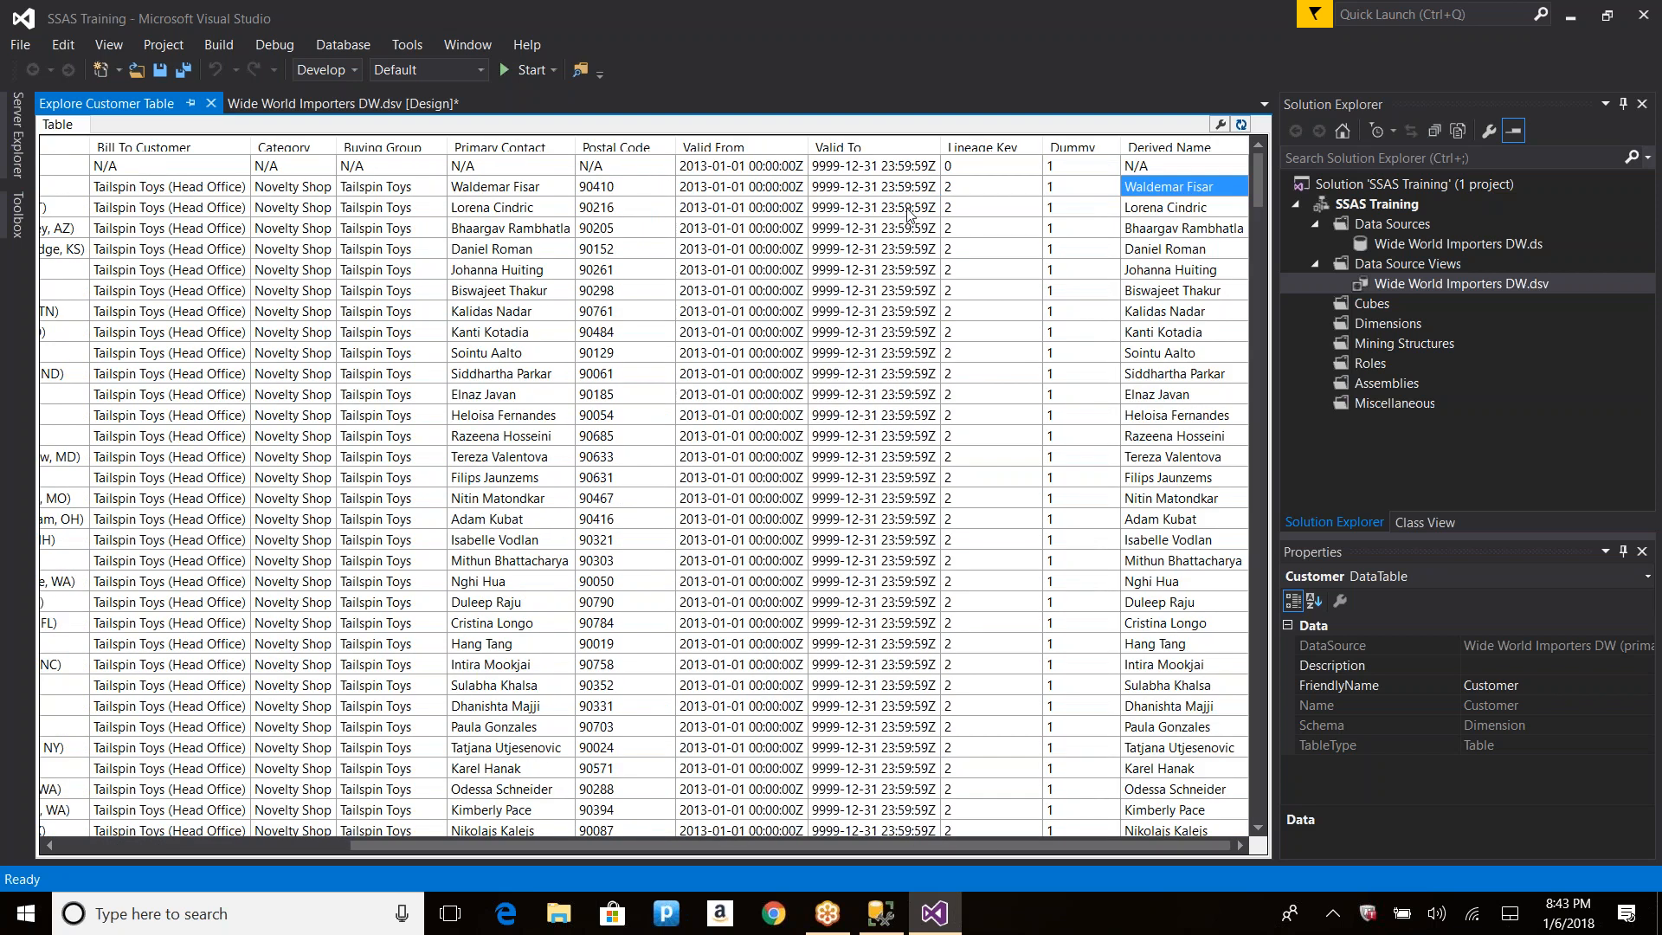
left_click(211, 103)
Step: Try to change the Derived Name calculation's expression to "My name is "+[Primary Contact], with the text in double quotes
right_click(656, 223)
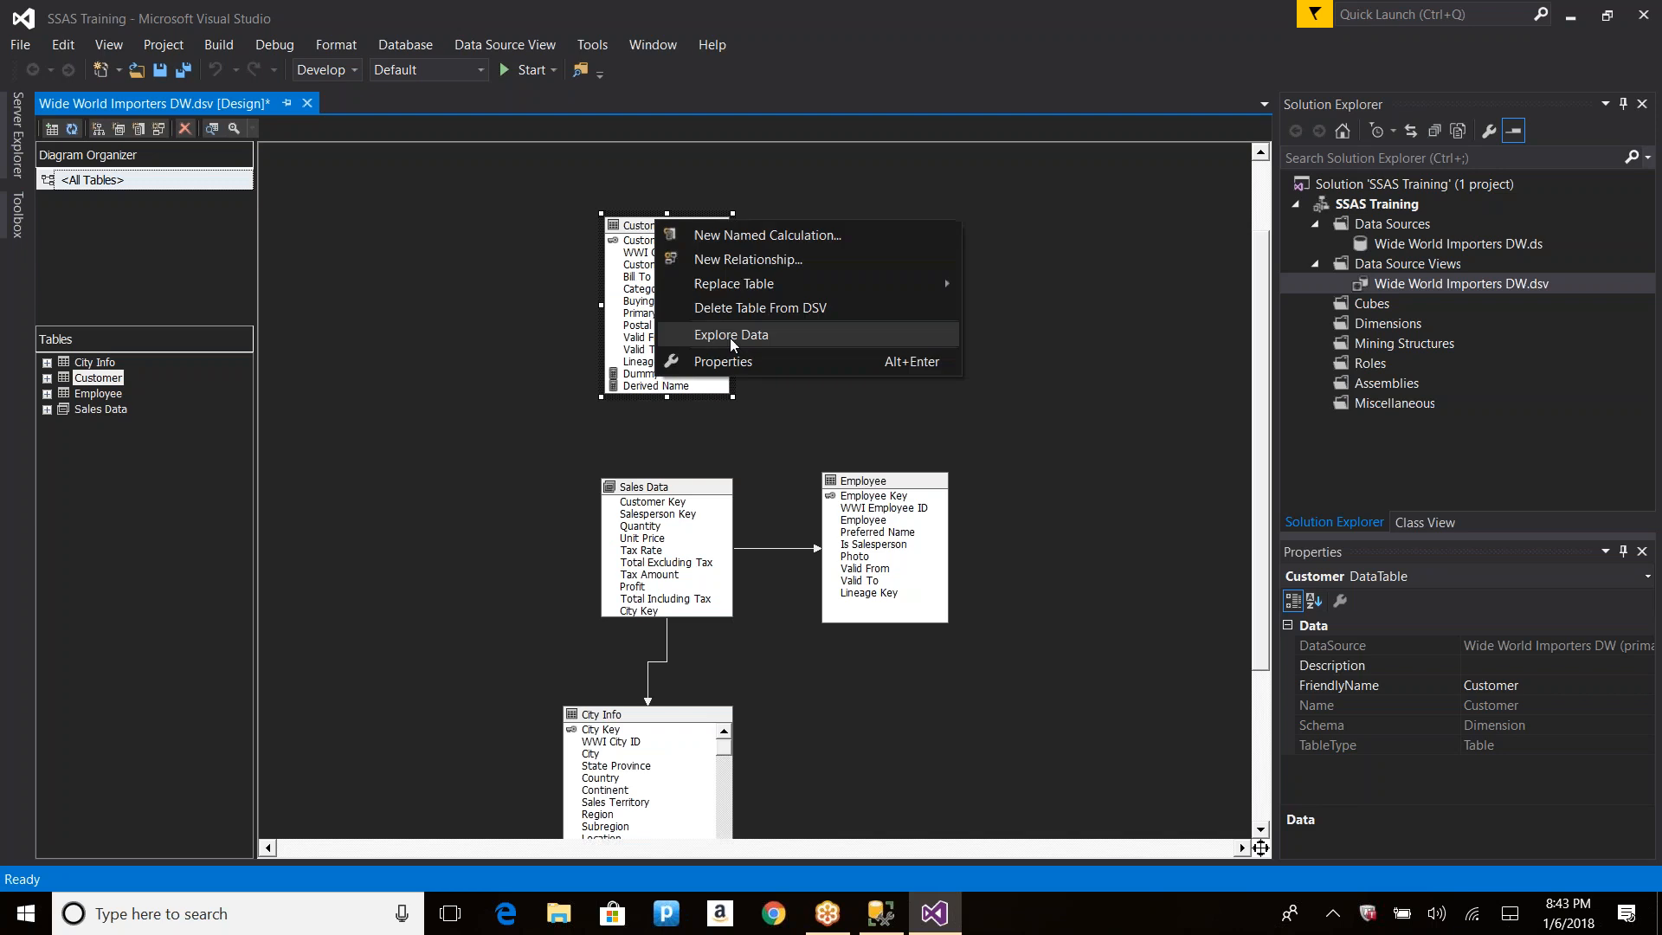
left_click(651, 386)
left_click(651, 386)
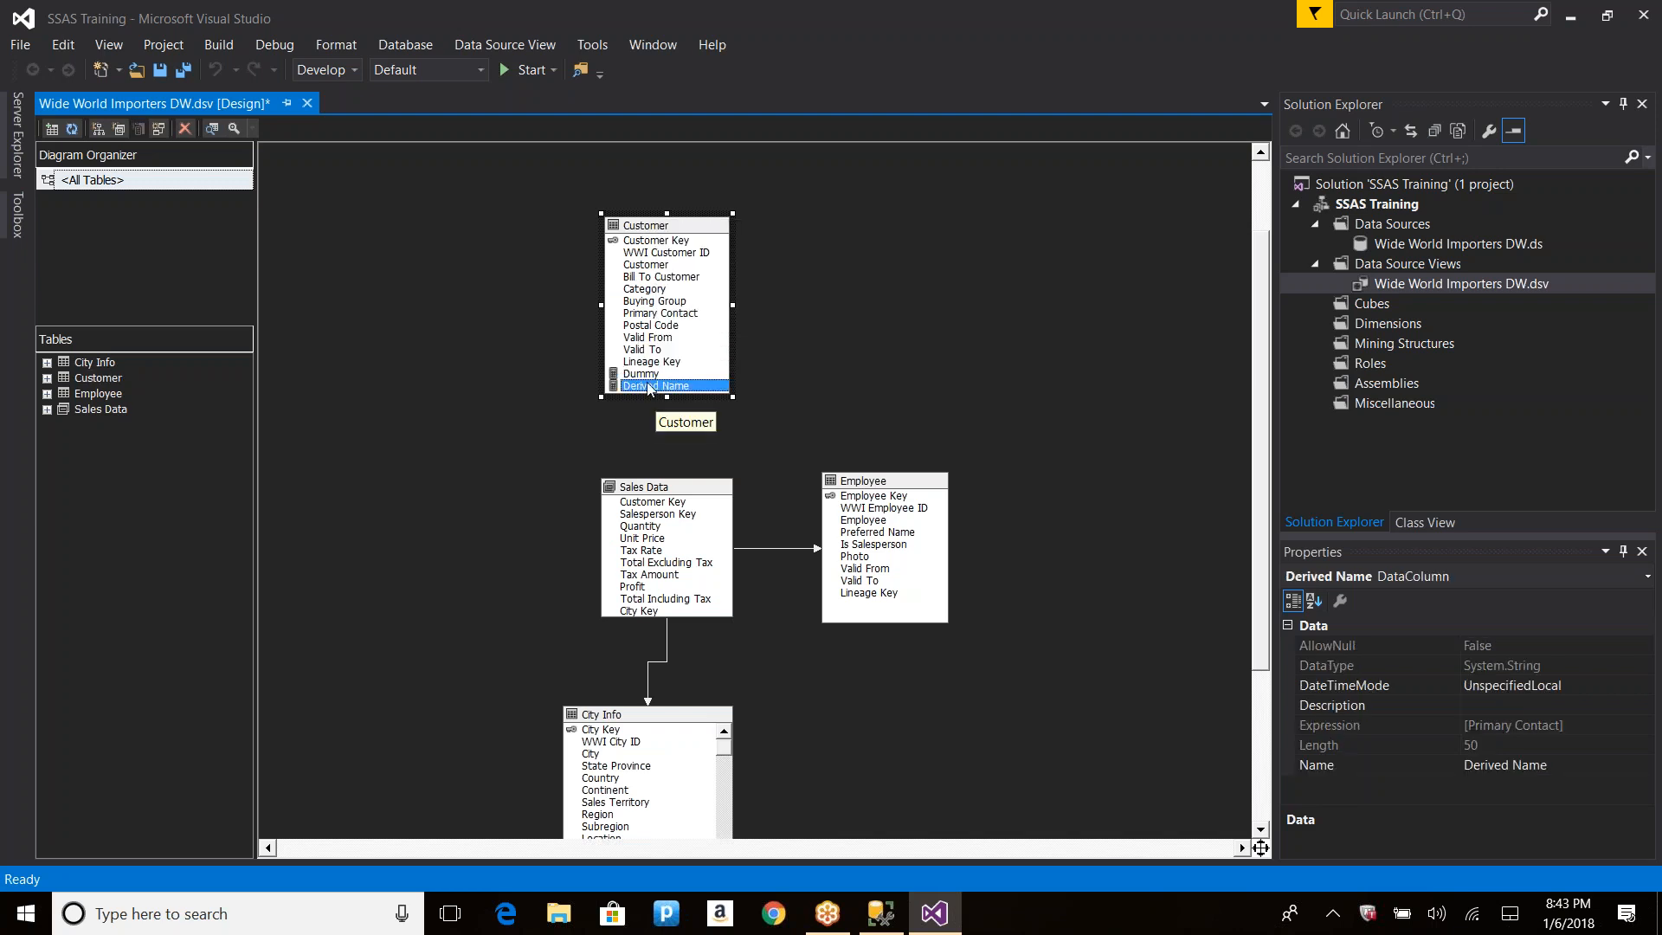
right_click(651, 386)
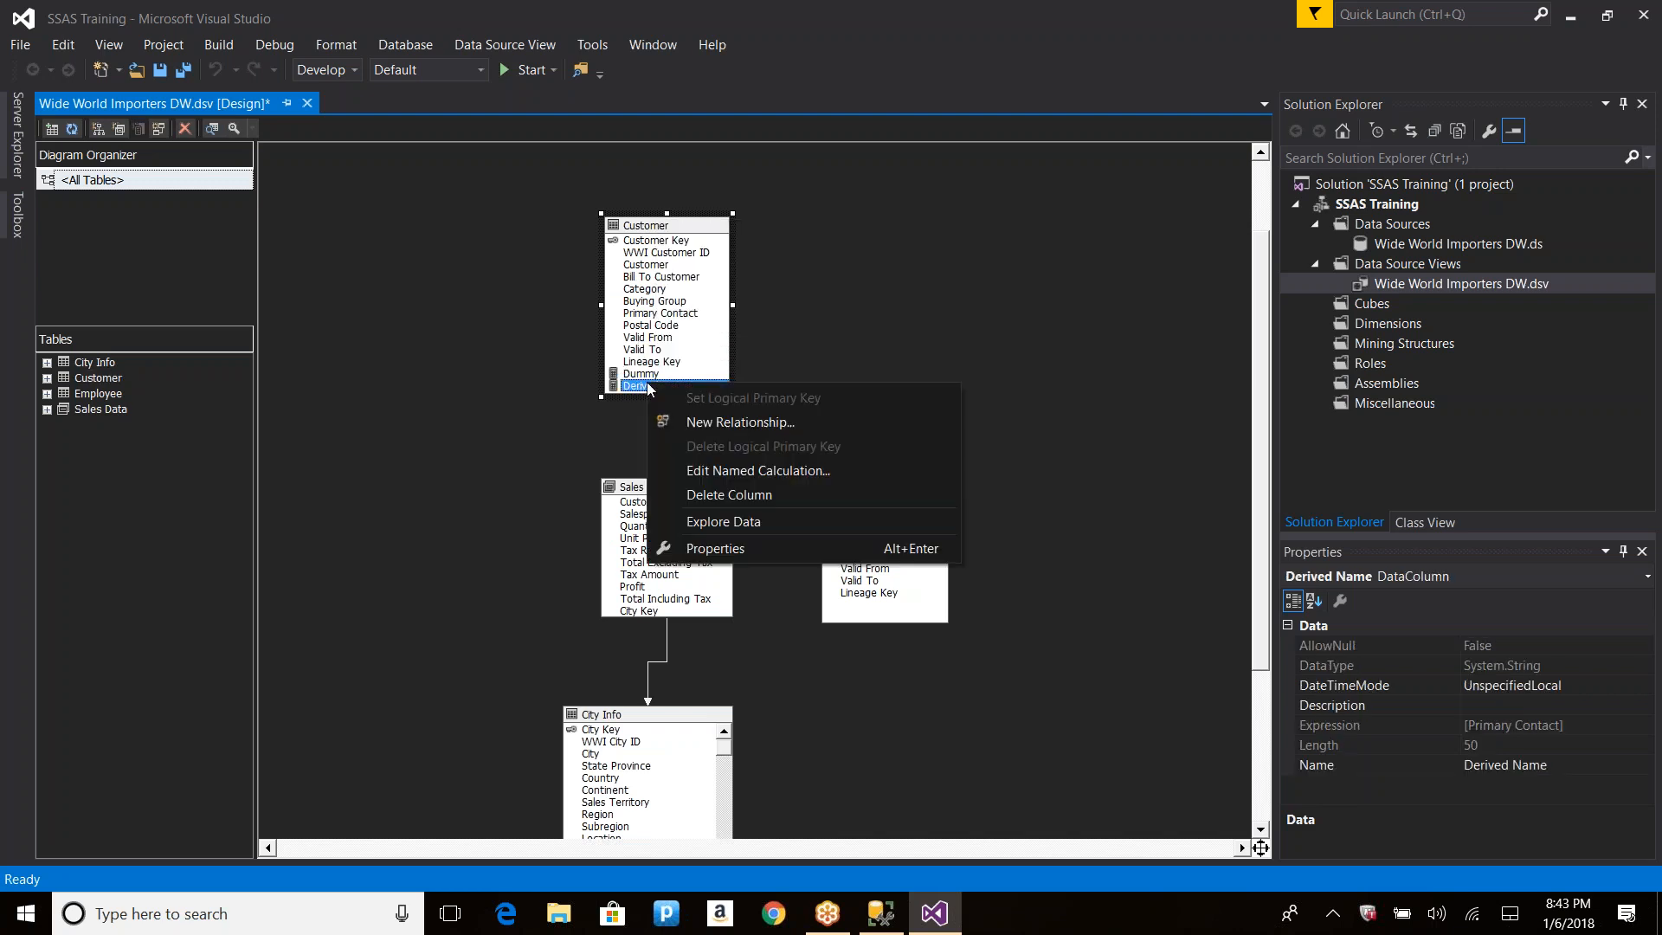
left_click(743, 475)
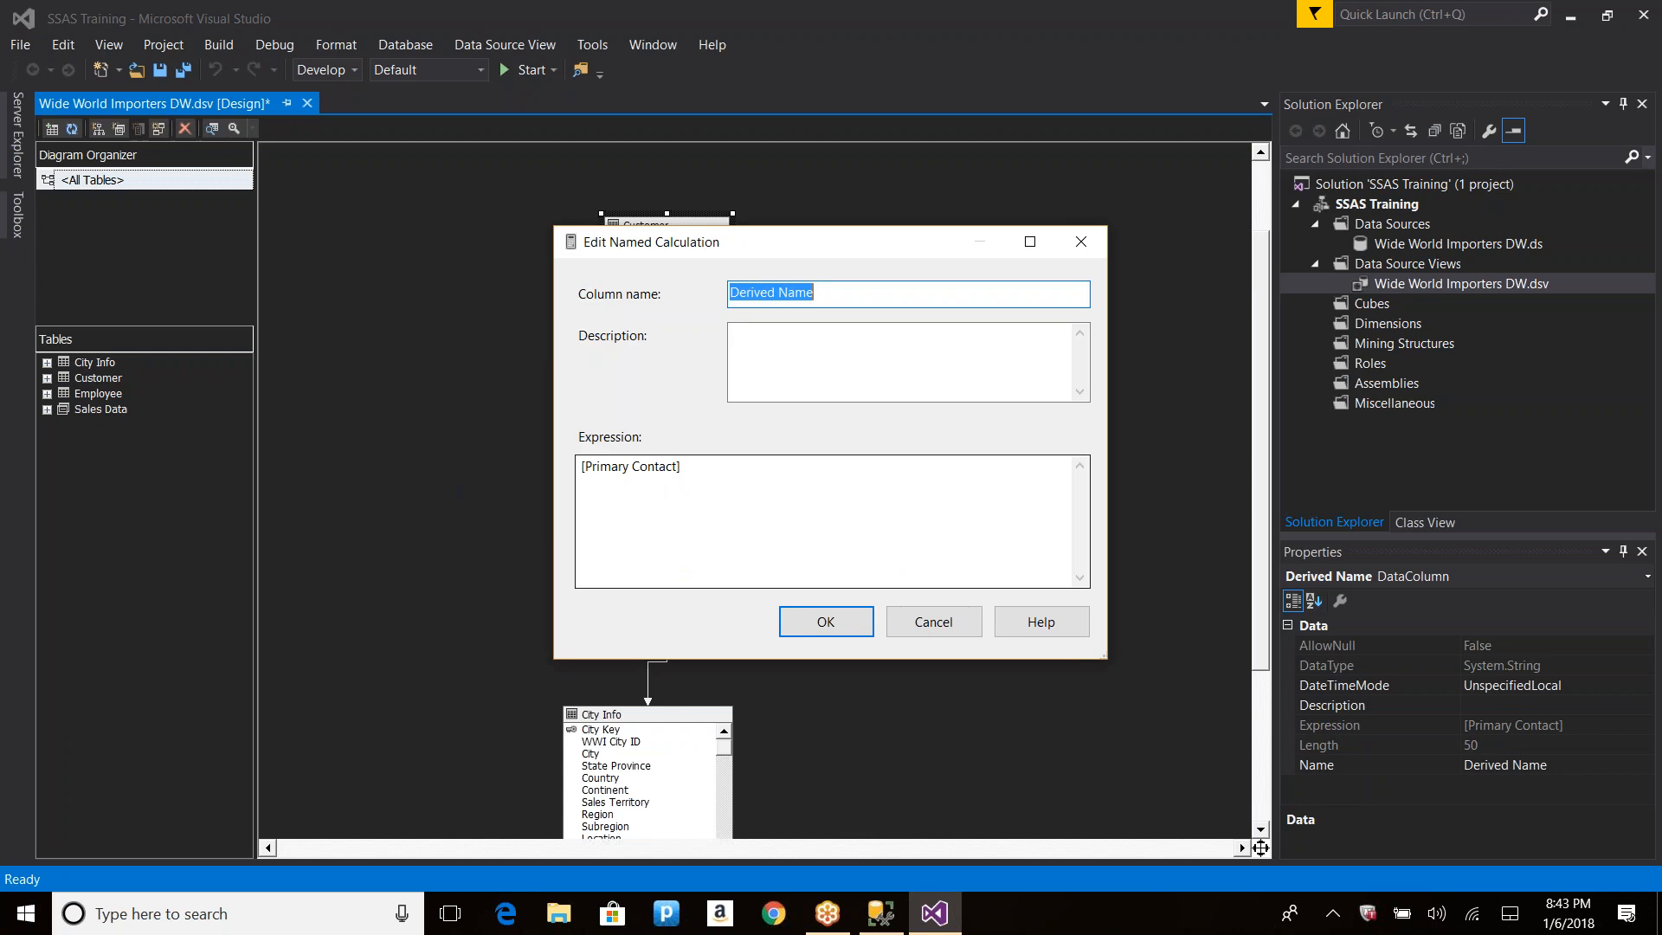
left_click(732, 466)
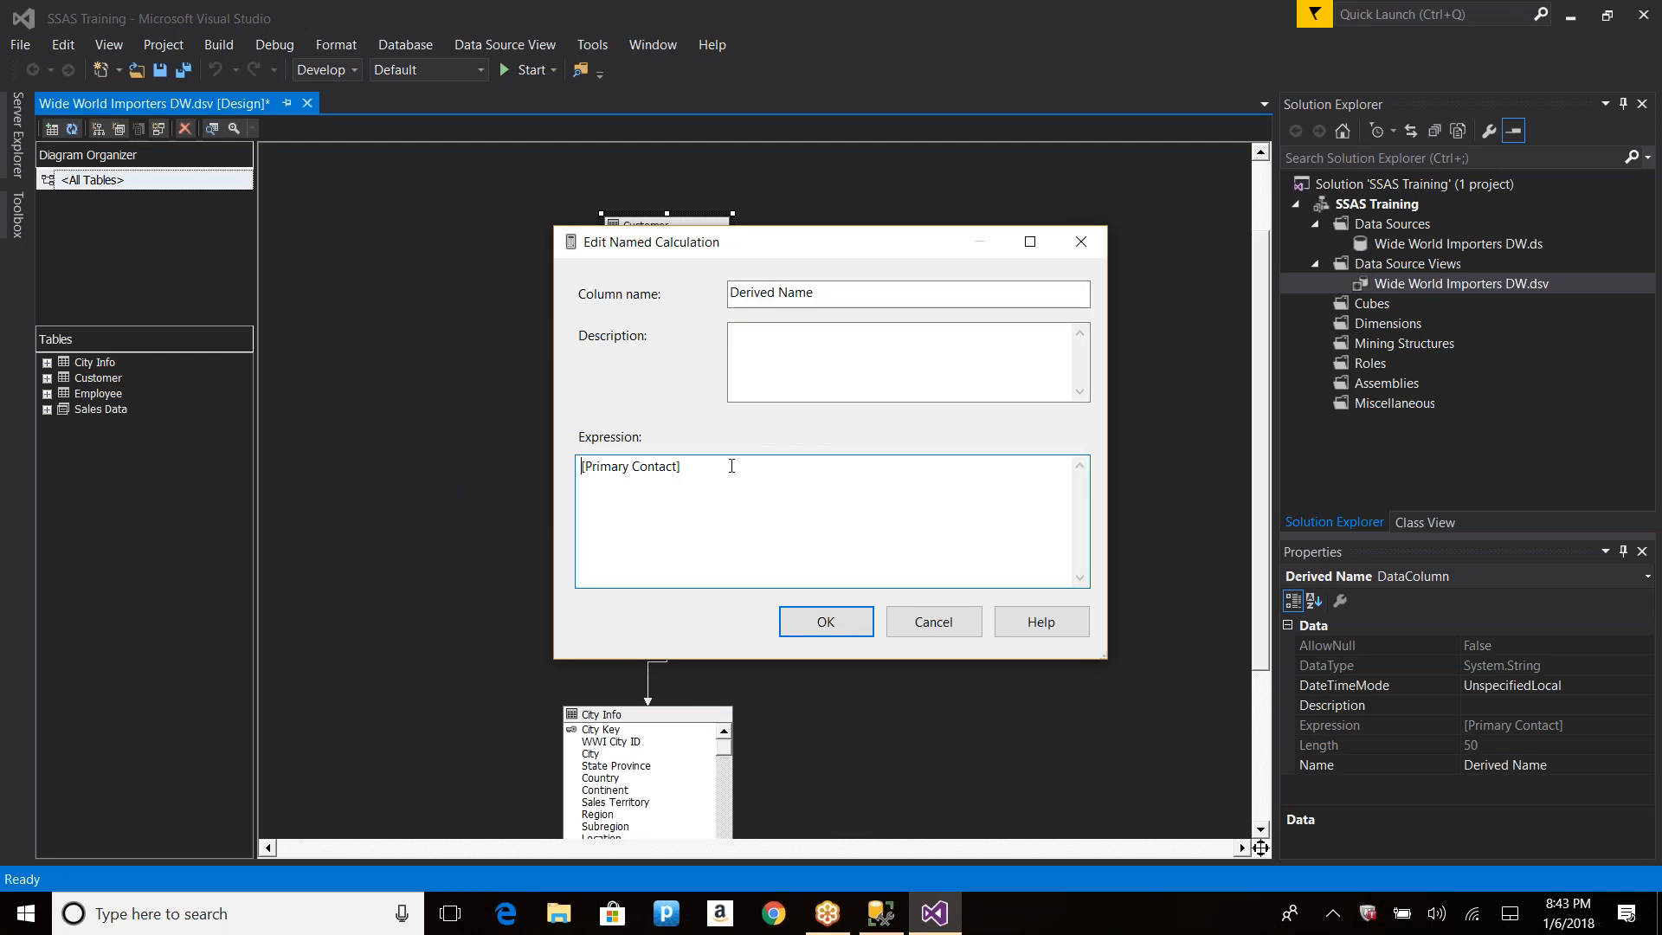
key("Home")
type("\"\"")
key("Left")
type("My name is")
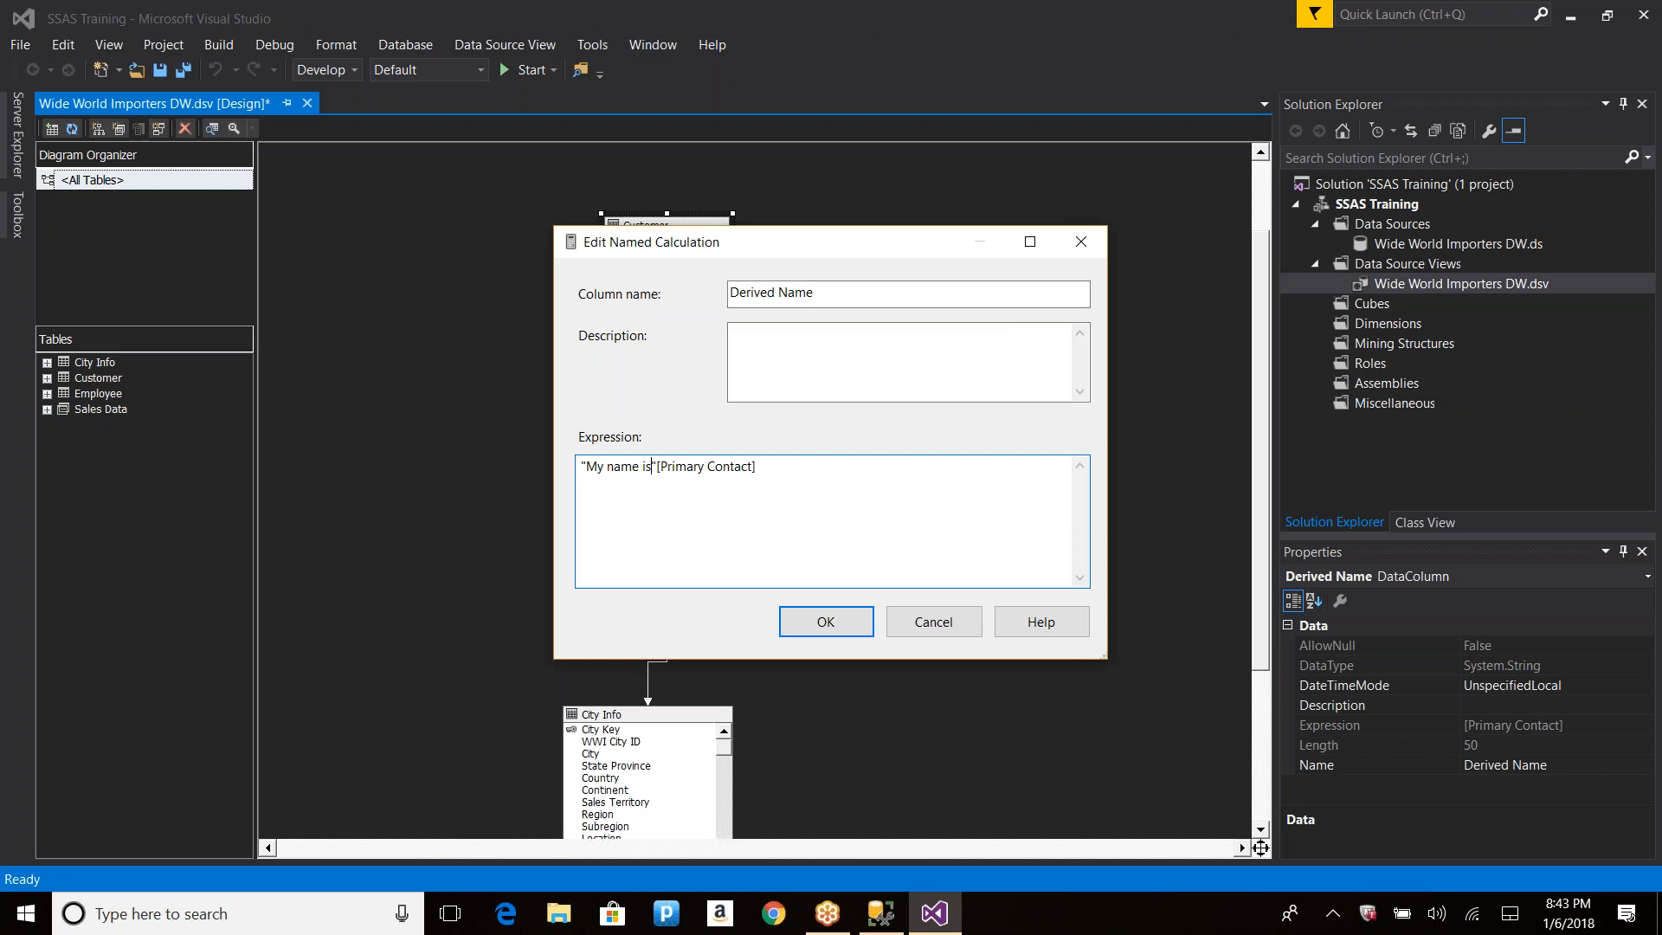
key("Right")
type("+")
left_click(818, 630)
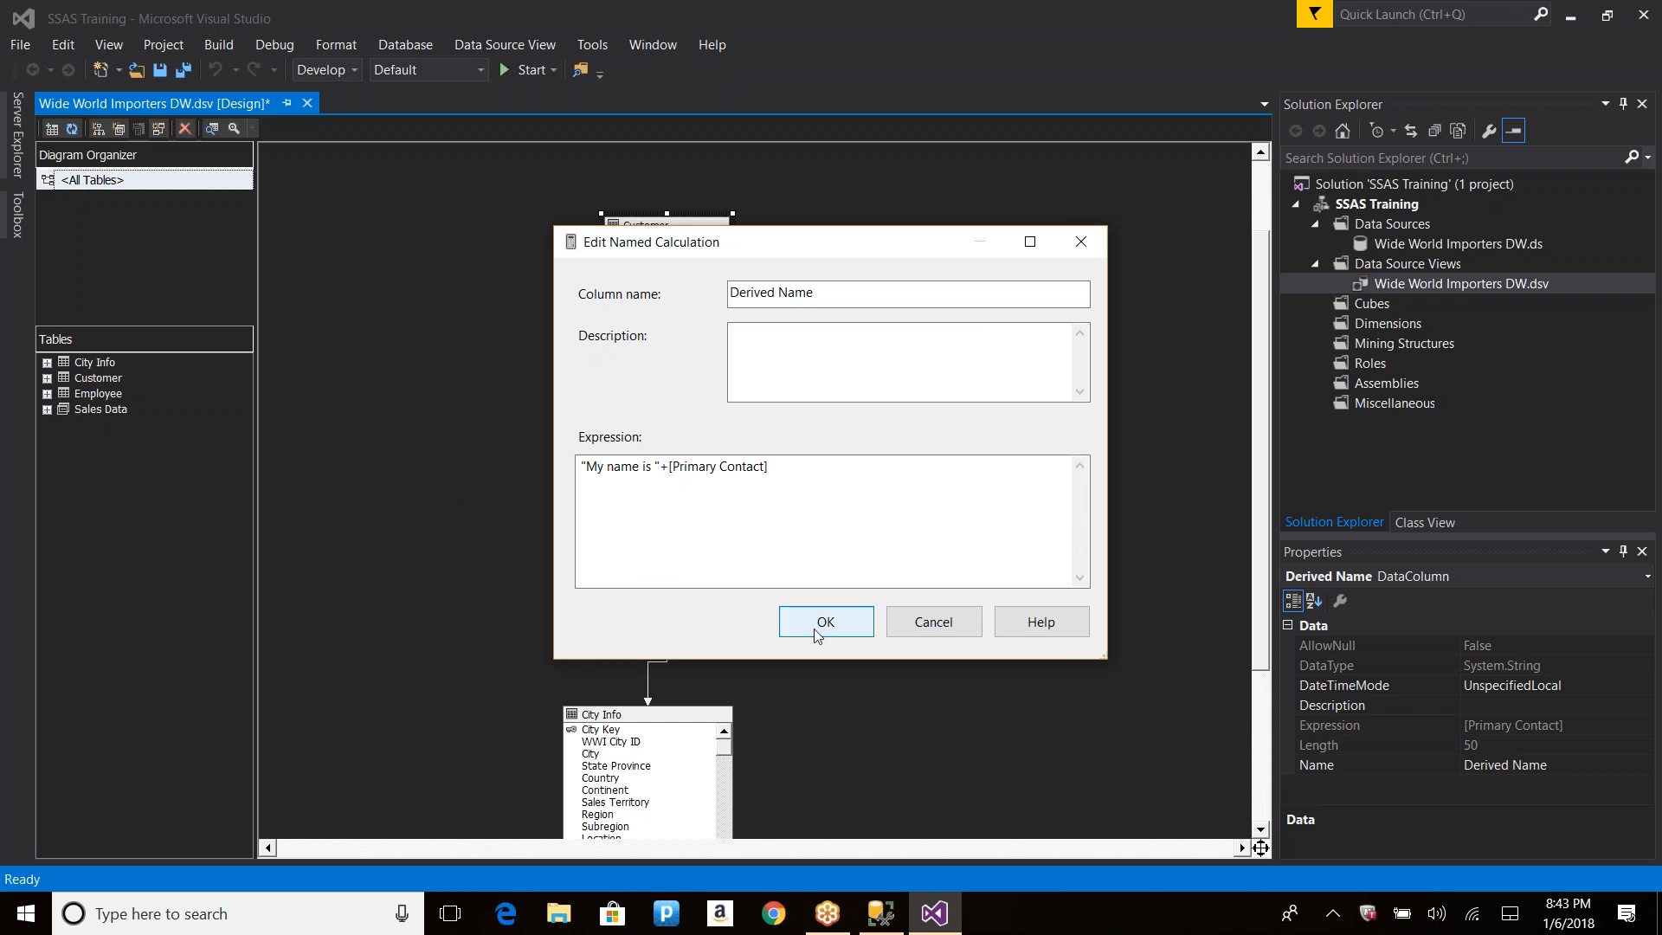
left_click(1117, 506)
Step: Replace the double quotes around the text with single quotes in the Derived Name expression, giving 'My name is '+[Primary Contact], and apply it
left_click(662, 470)
key("BackSpace")
type("'")
key("BackSpace")
type("'")
left_click(826, 621)
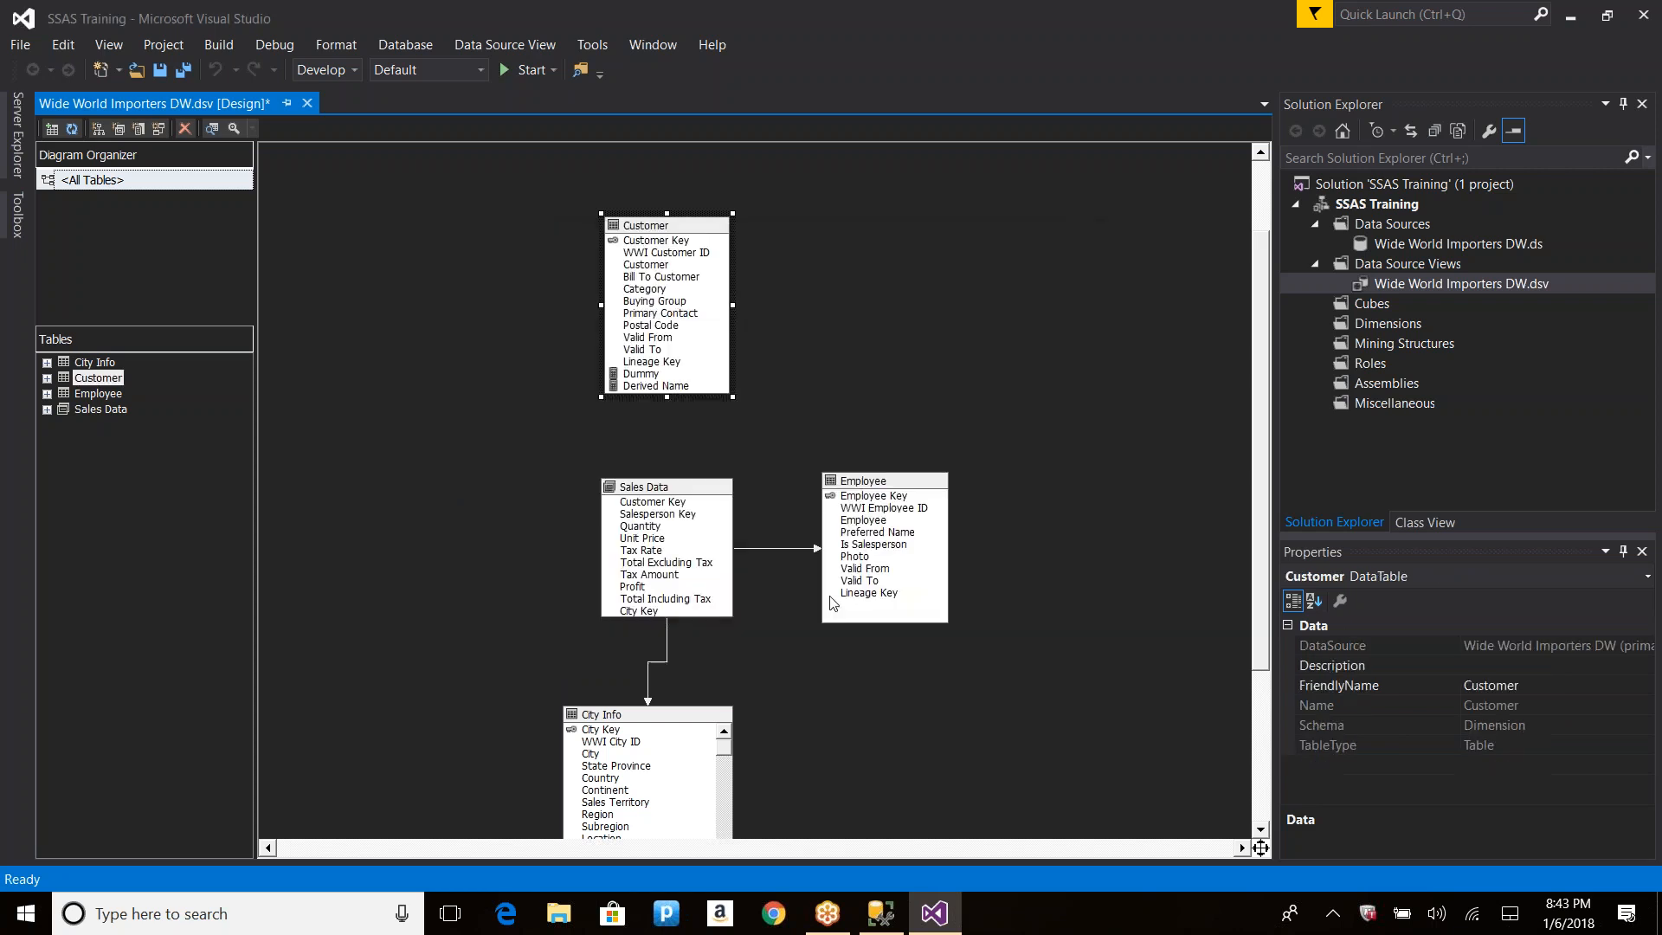
Step: Explore the Customer table's data to check the edited Derived Name values against Primary Contact, and close the data view
right_click(676, 228)
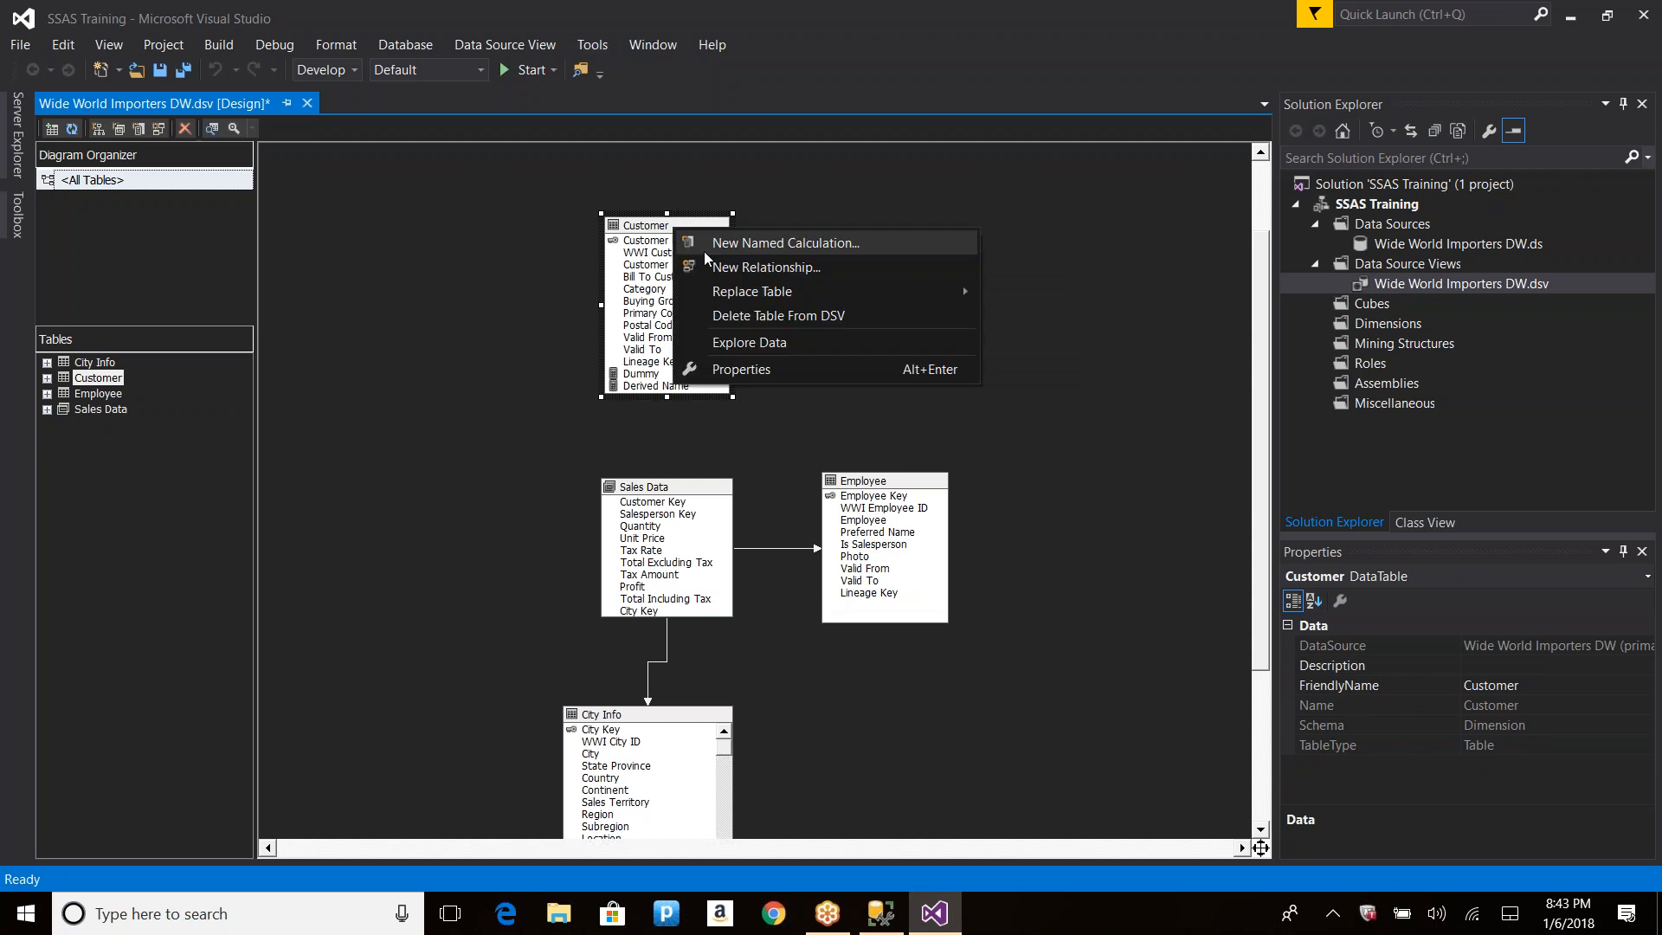
left_click(734, 339)
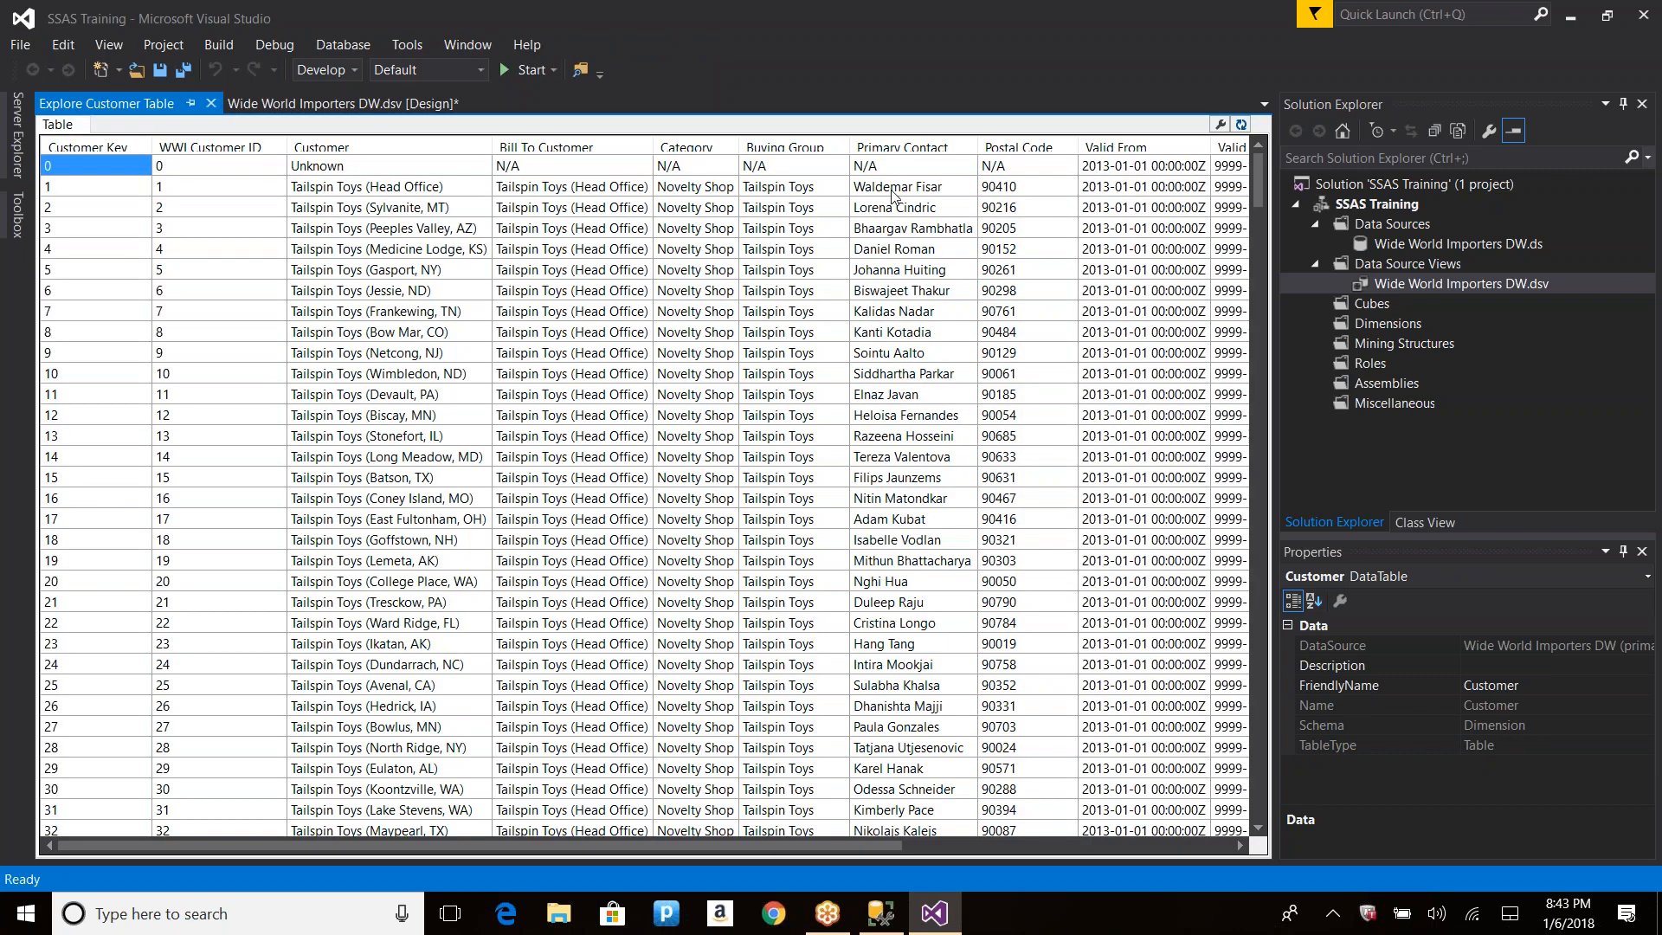
left_click(896, 187)
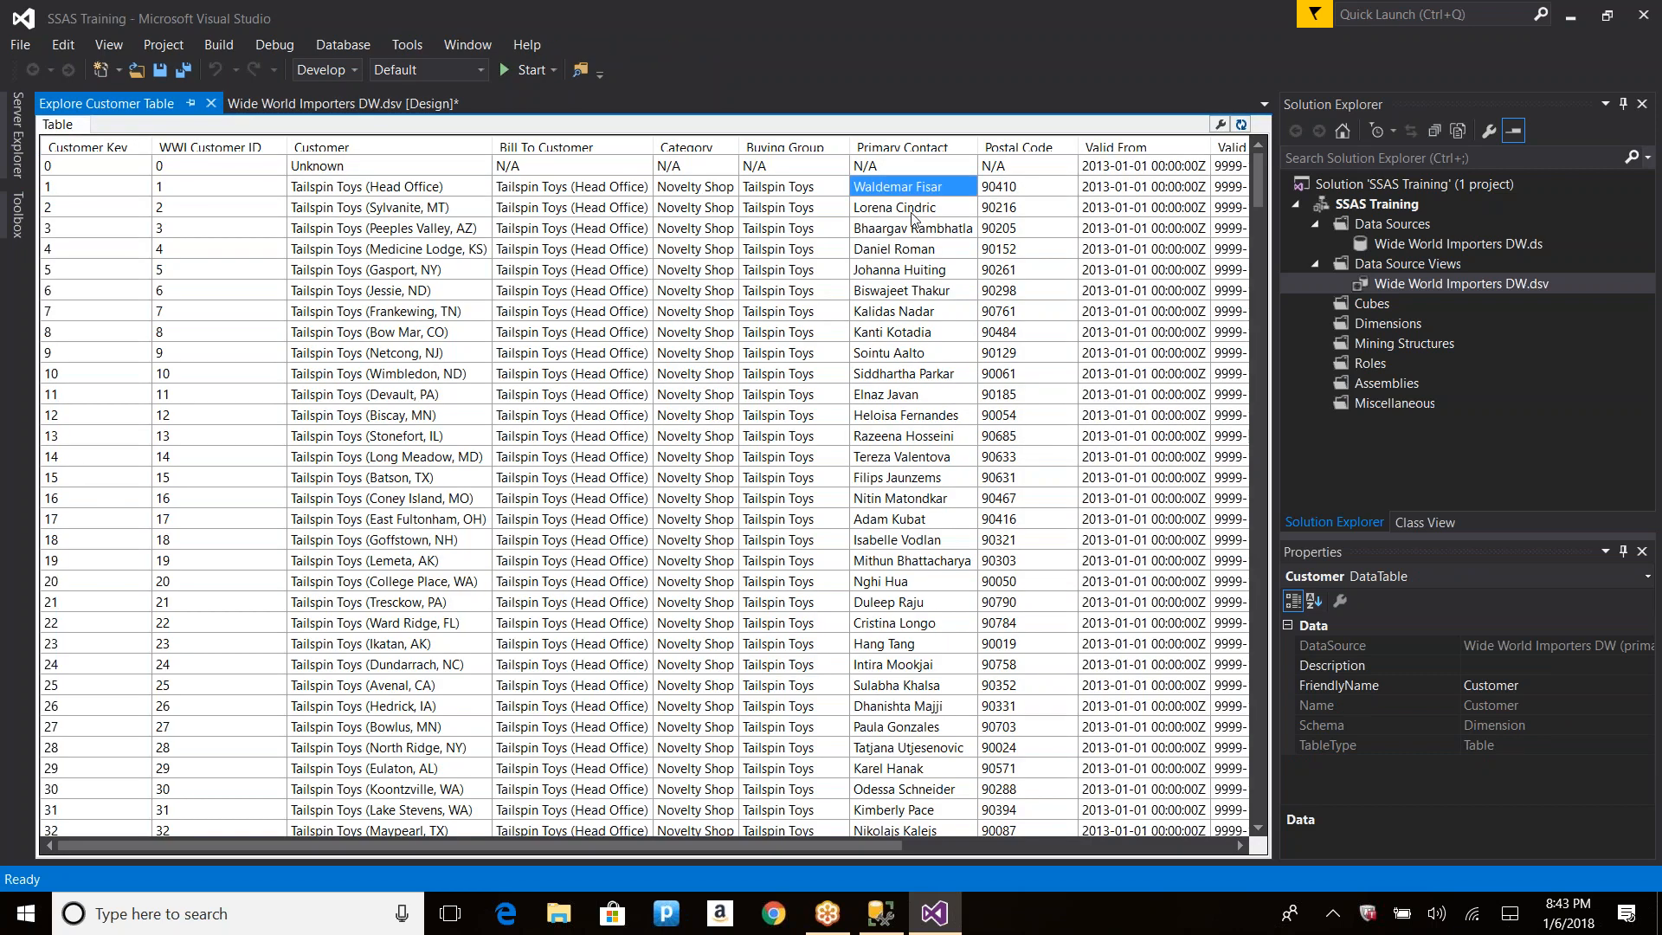
key("Right")
key("Right")
key("Right")
key("Right")
key("Right")
key("Right")
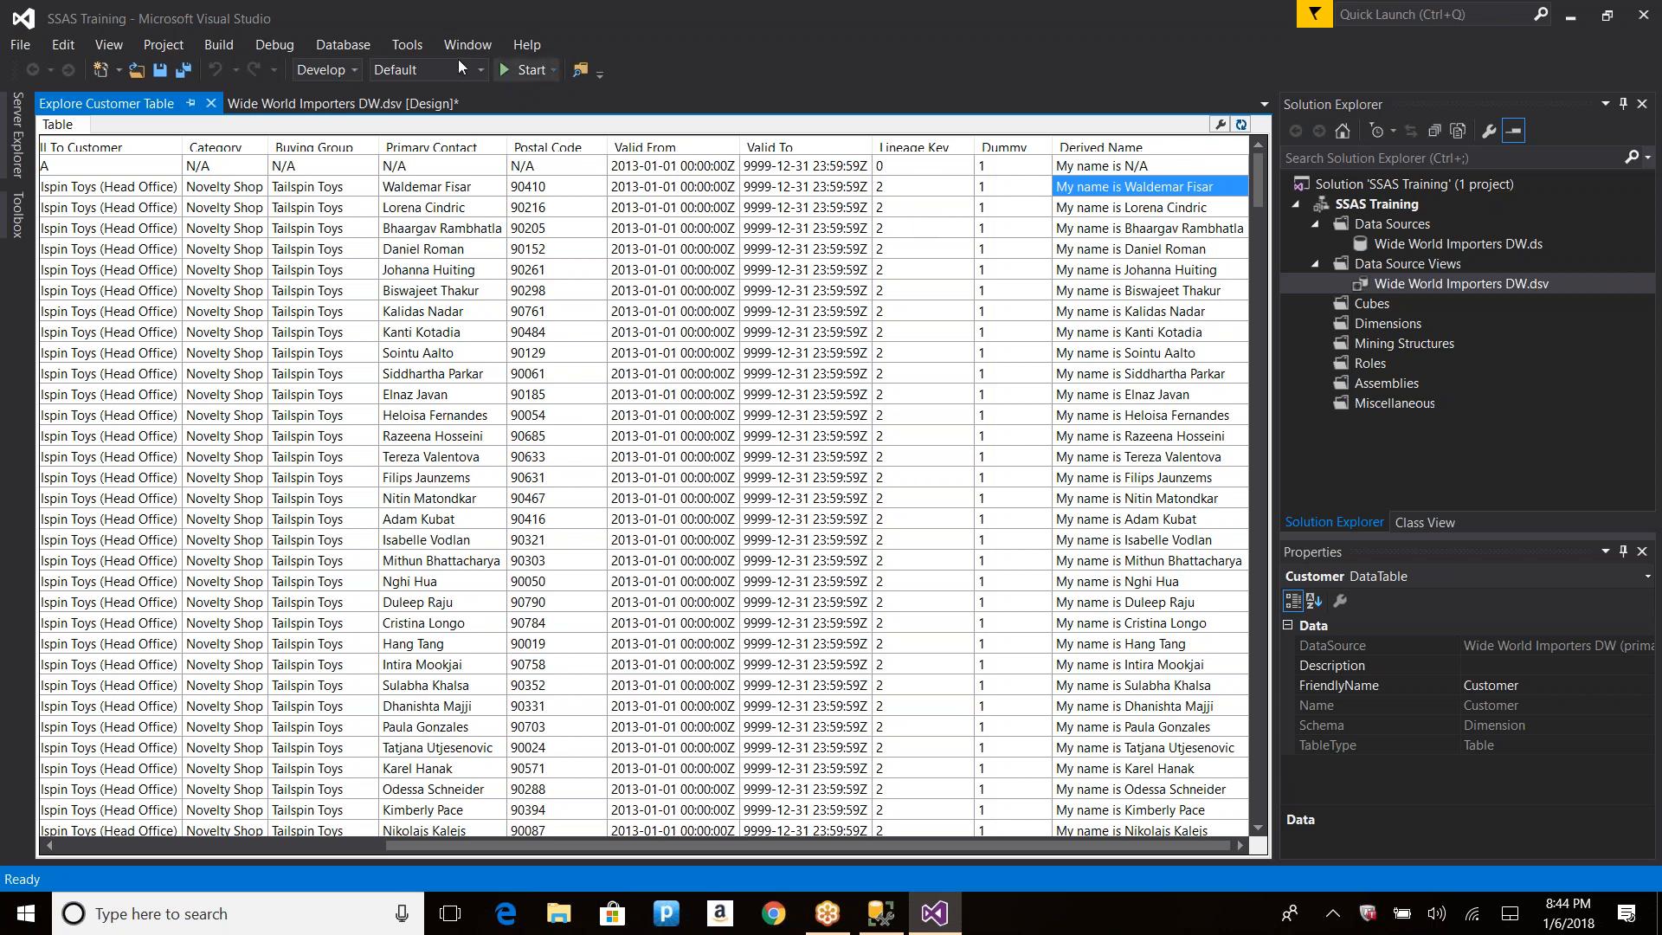
left_click(211, 104)
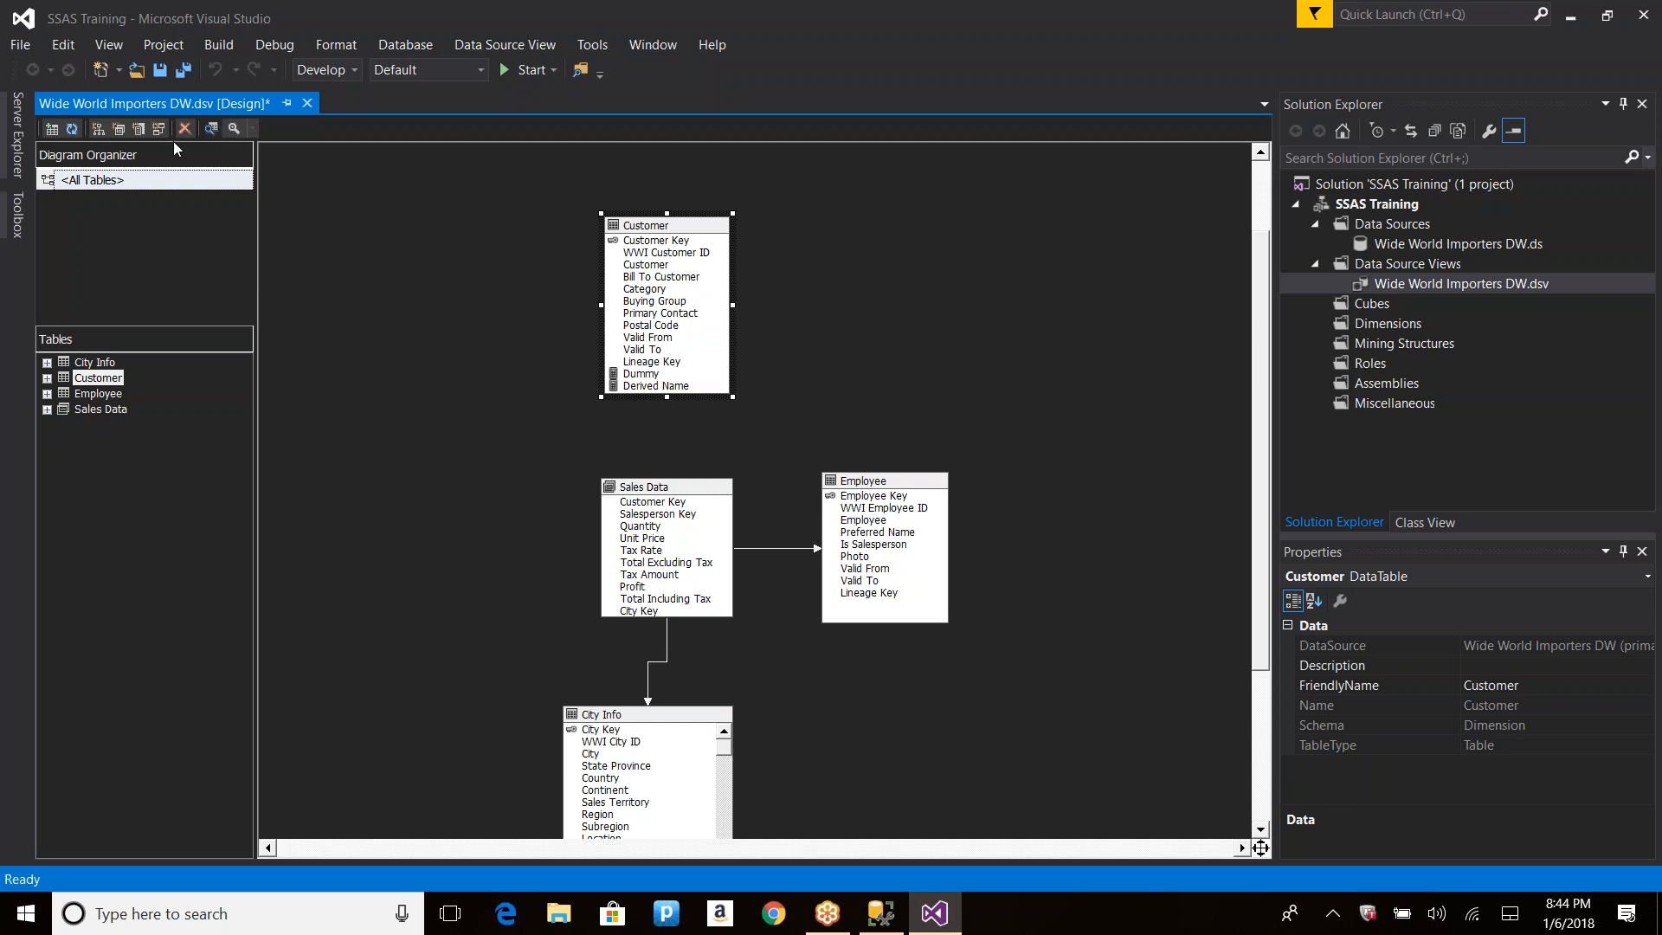
left_click(656, 385)
right_click(692, 221)
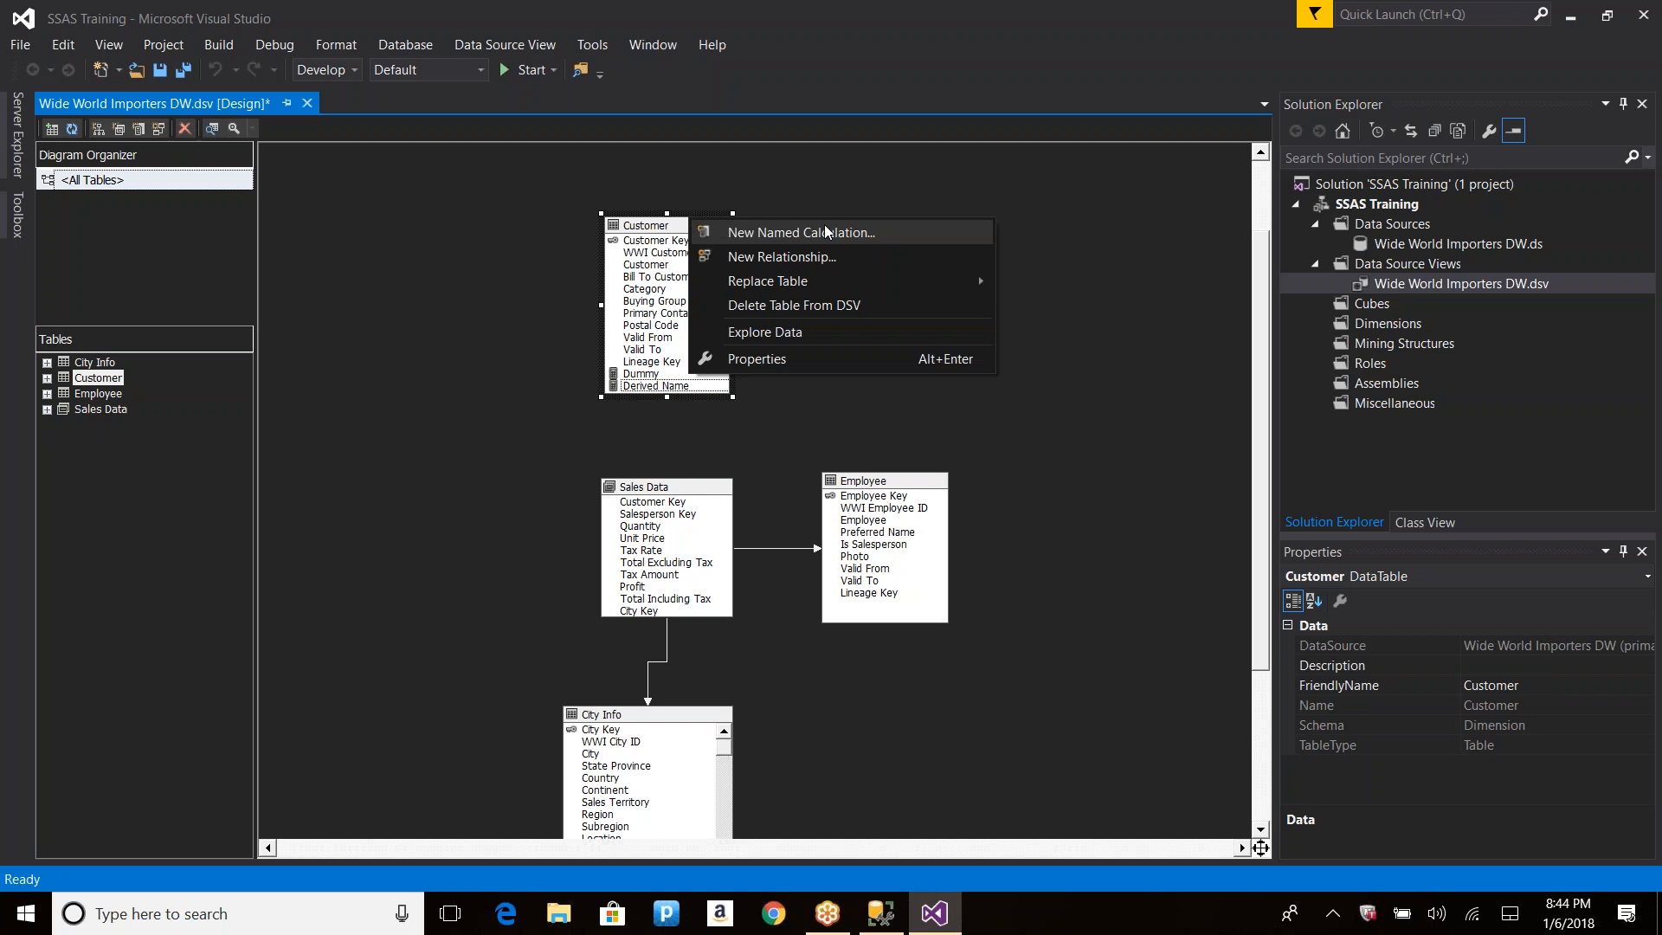
Step: Open the Sales Data named query for editing and append ", 1 AS NEwColumn]" to the end of its SELECT list
right_click(678, 491)
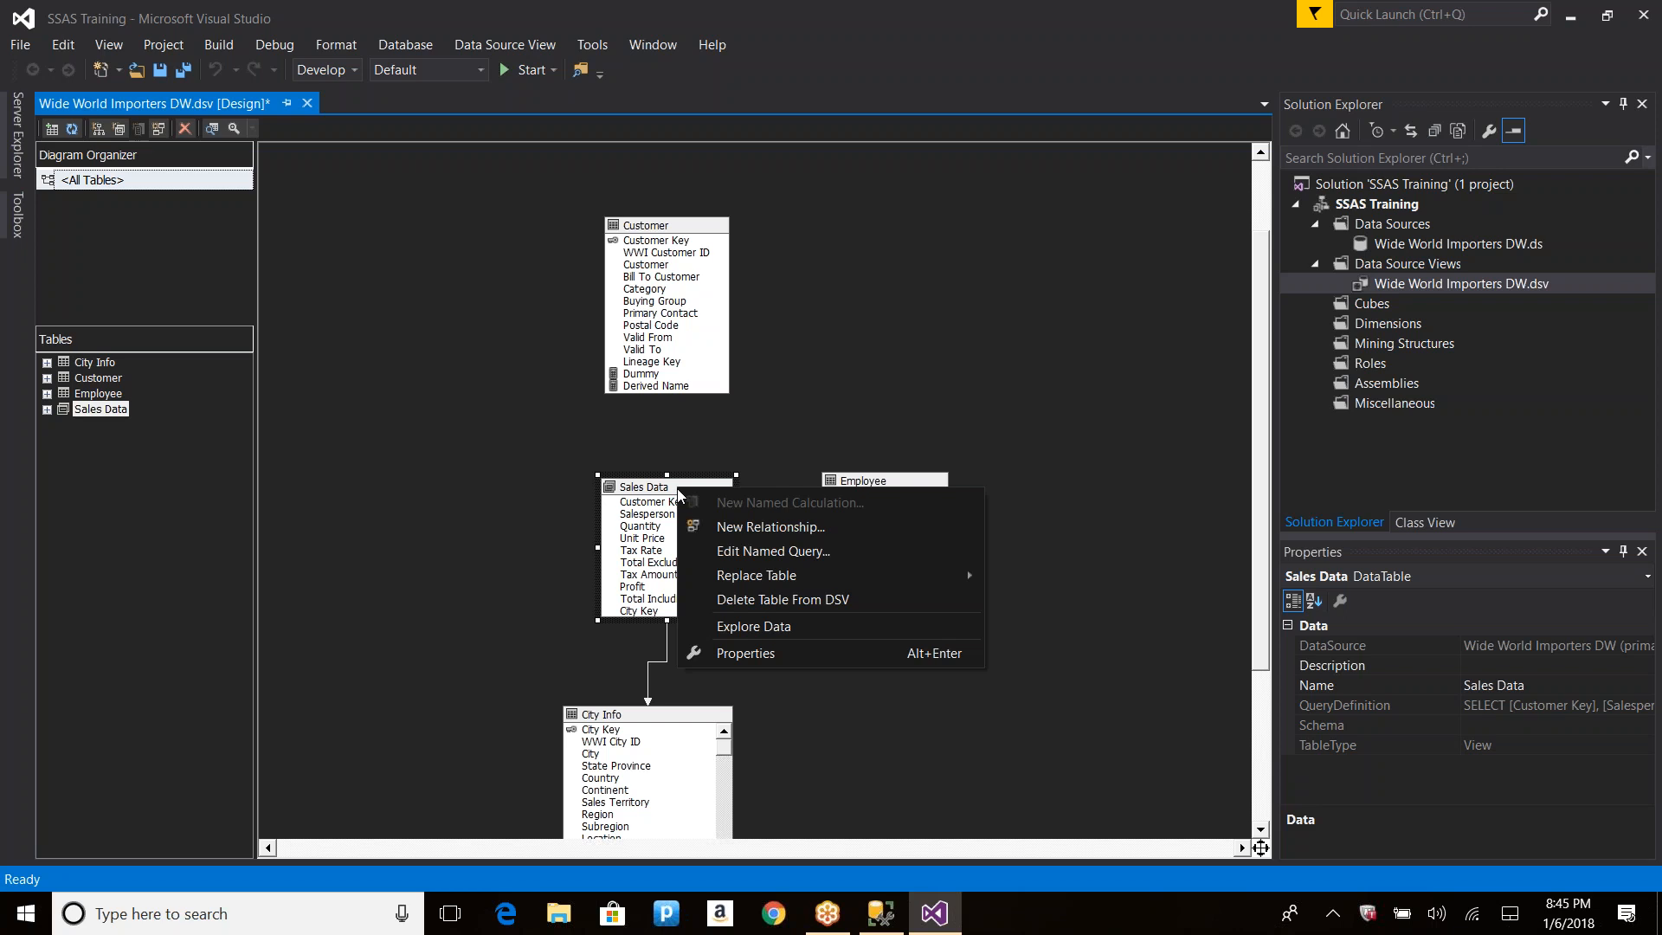
left_click(741, 554)
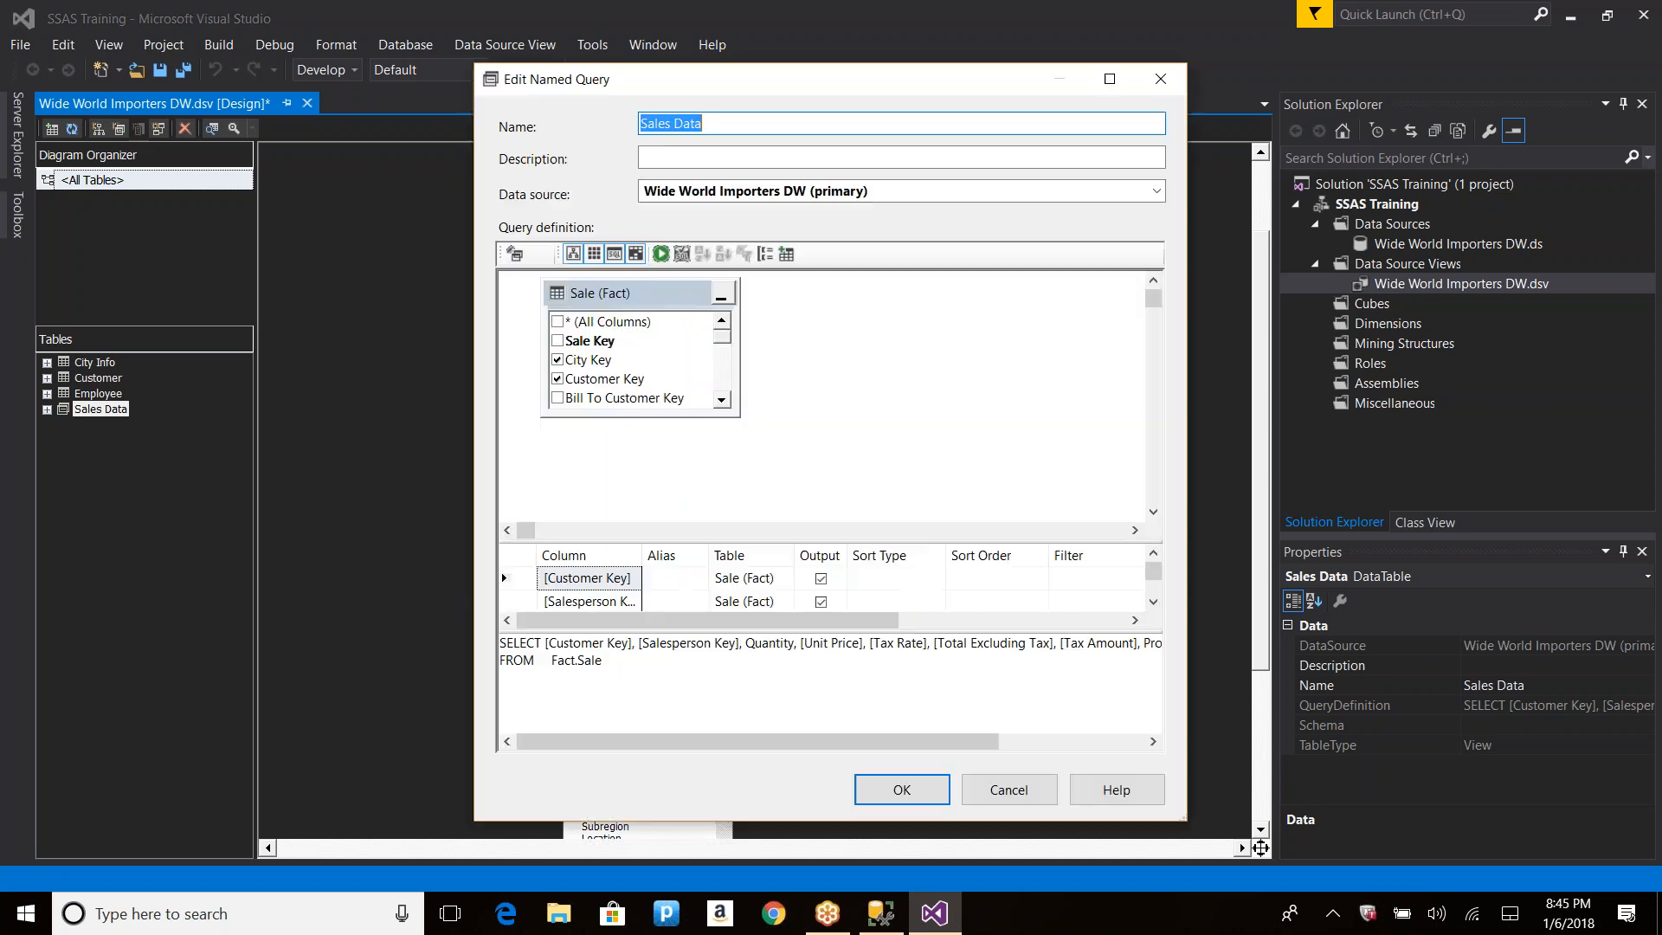
left_click(899, 656)
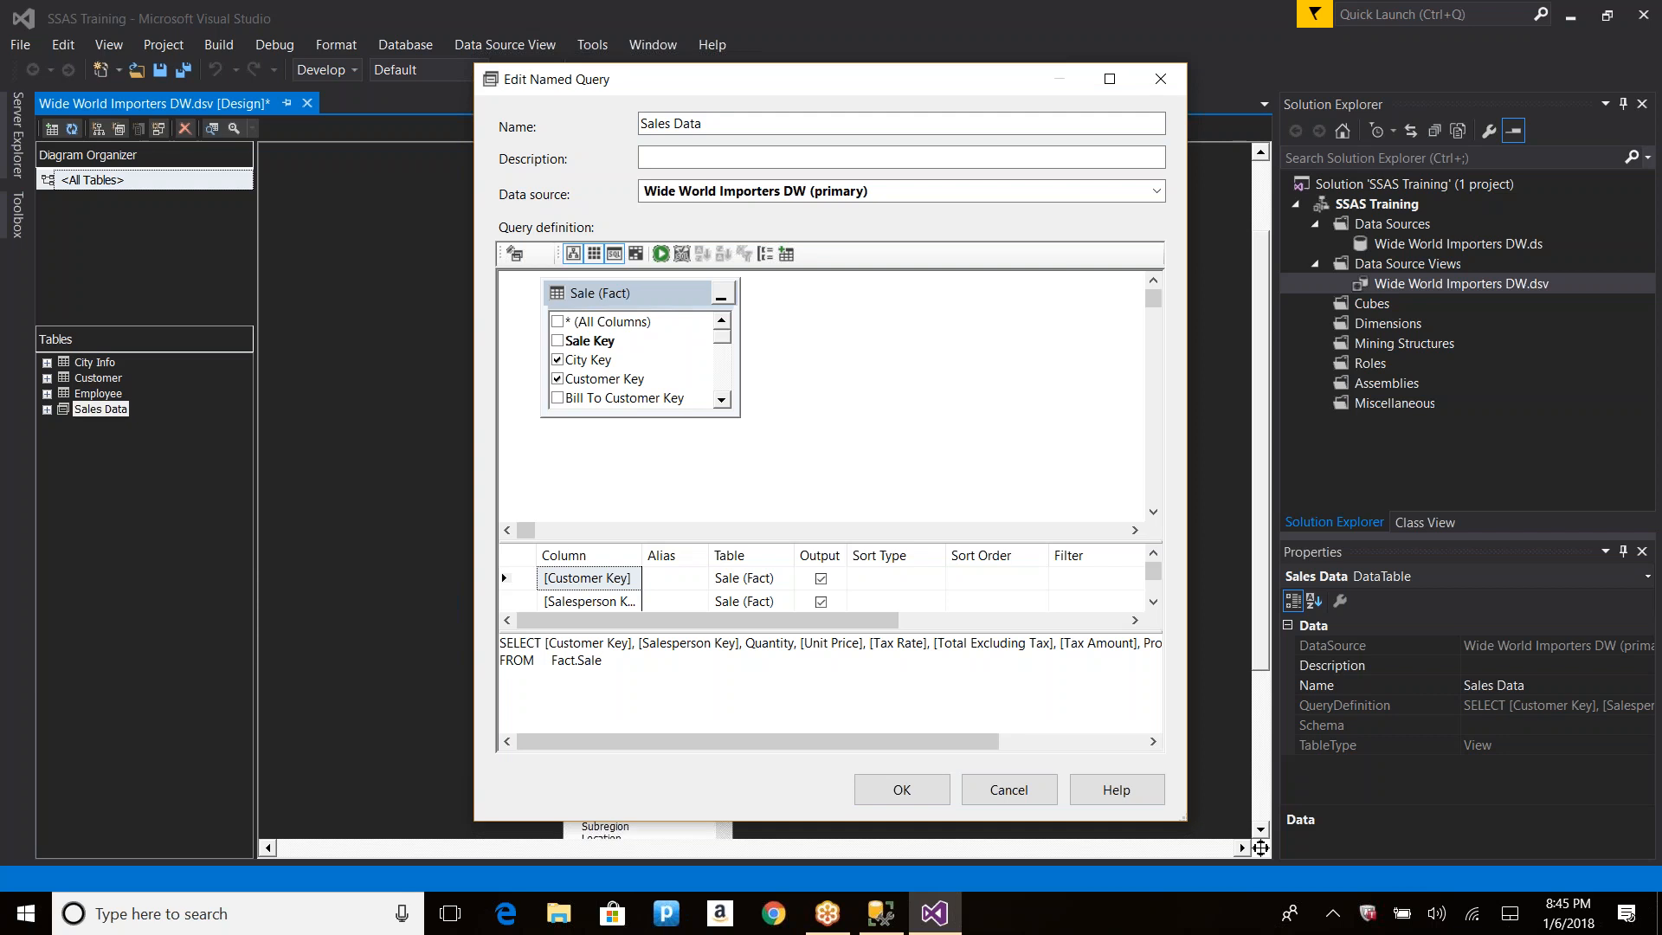
key("End")
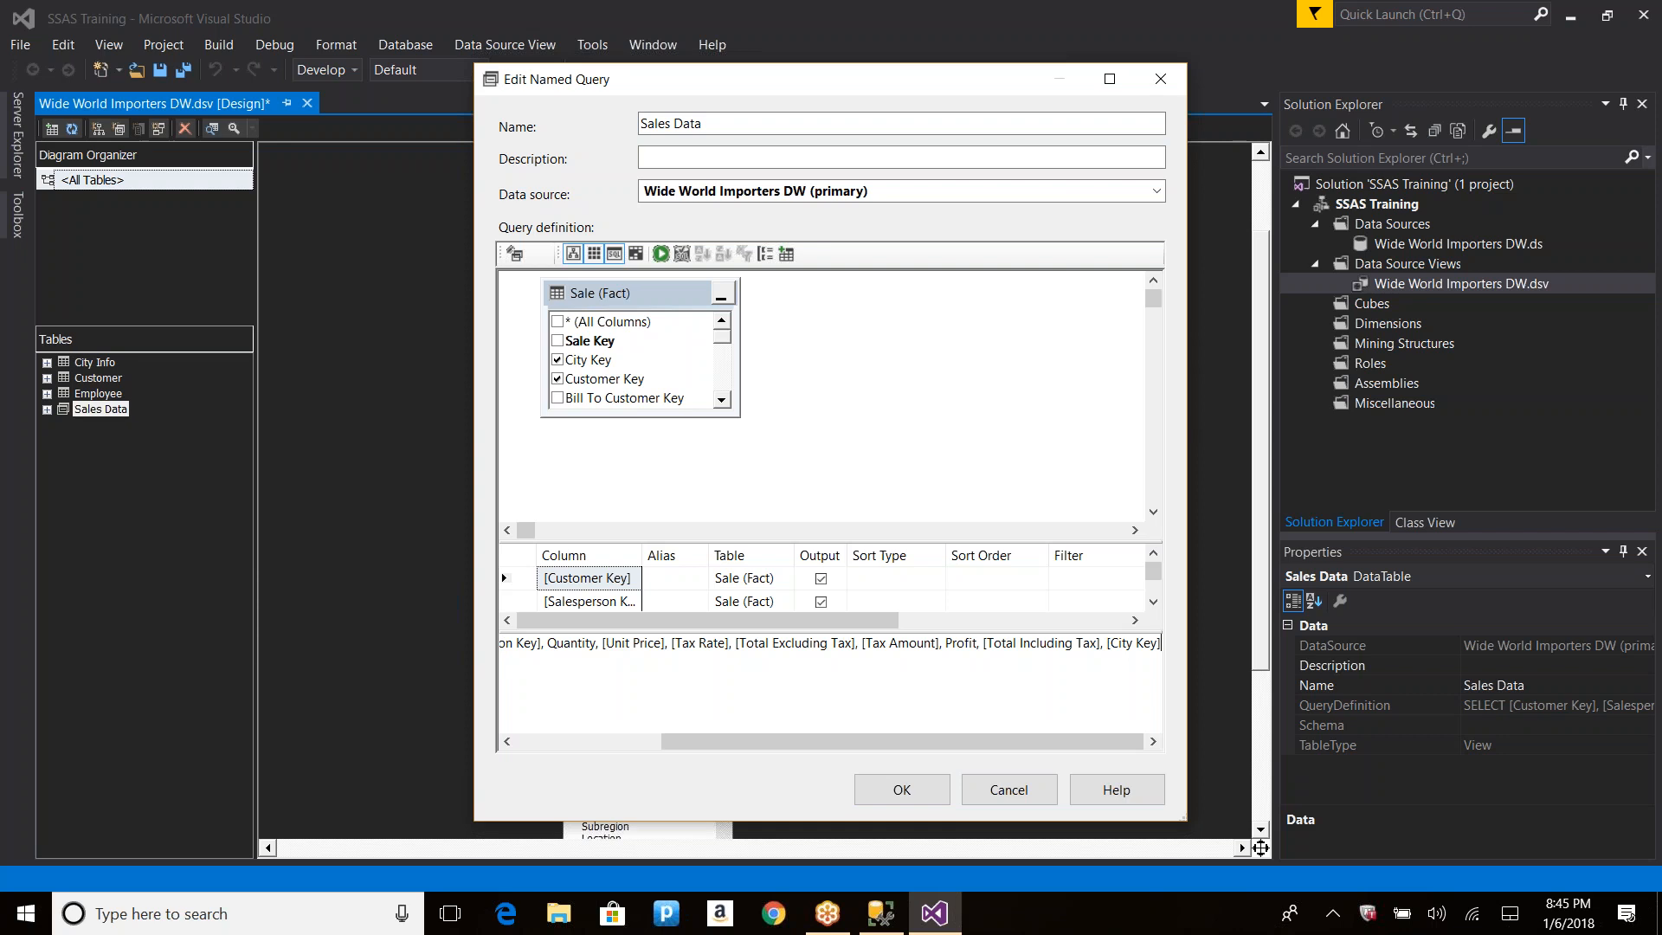
type(", 1 AS NEwColumn]")
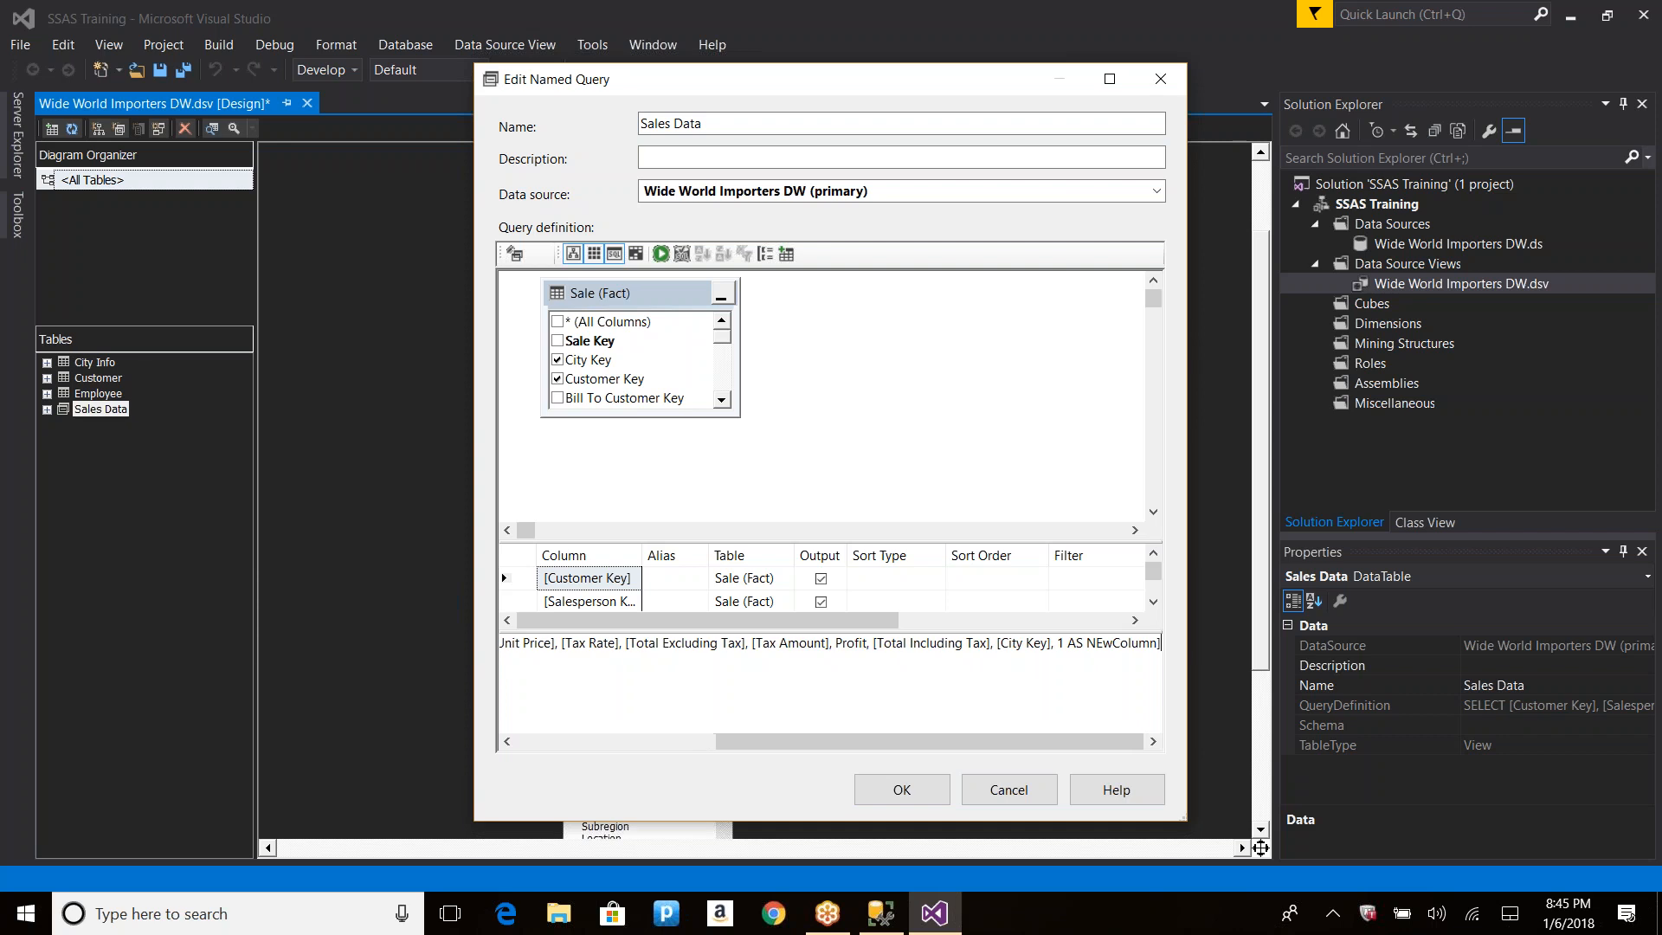
Step: Correct the added column's alias to [New Column] in the Sales Data query and apply the change
key("Left")
key("Left")
key("Left")
key("Left")
key("BackSpace")
type("e")
key("Left")
key("Left")
type("[")
left_click(902, 790)
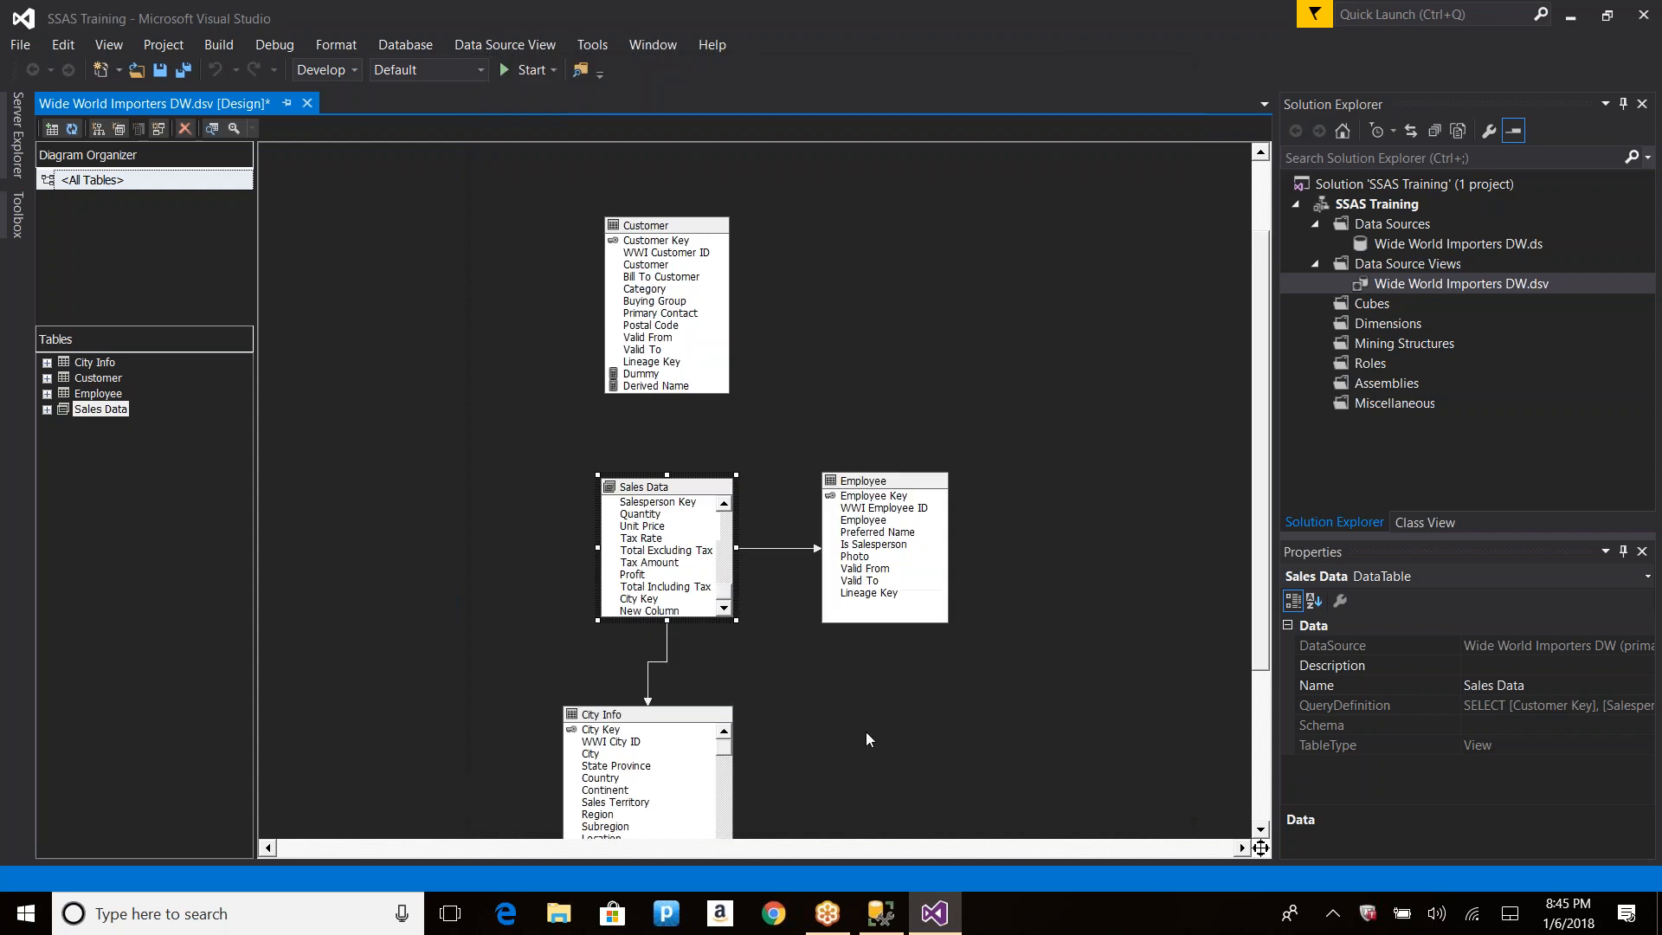
Step: Explore the Sales Data table's data to check the values in New Column, and close the data view
left_click(648, 611)
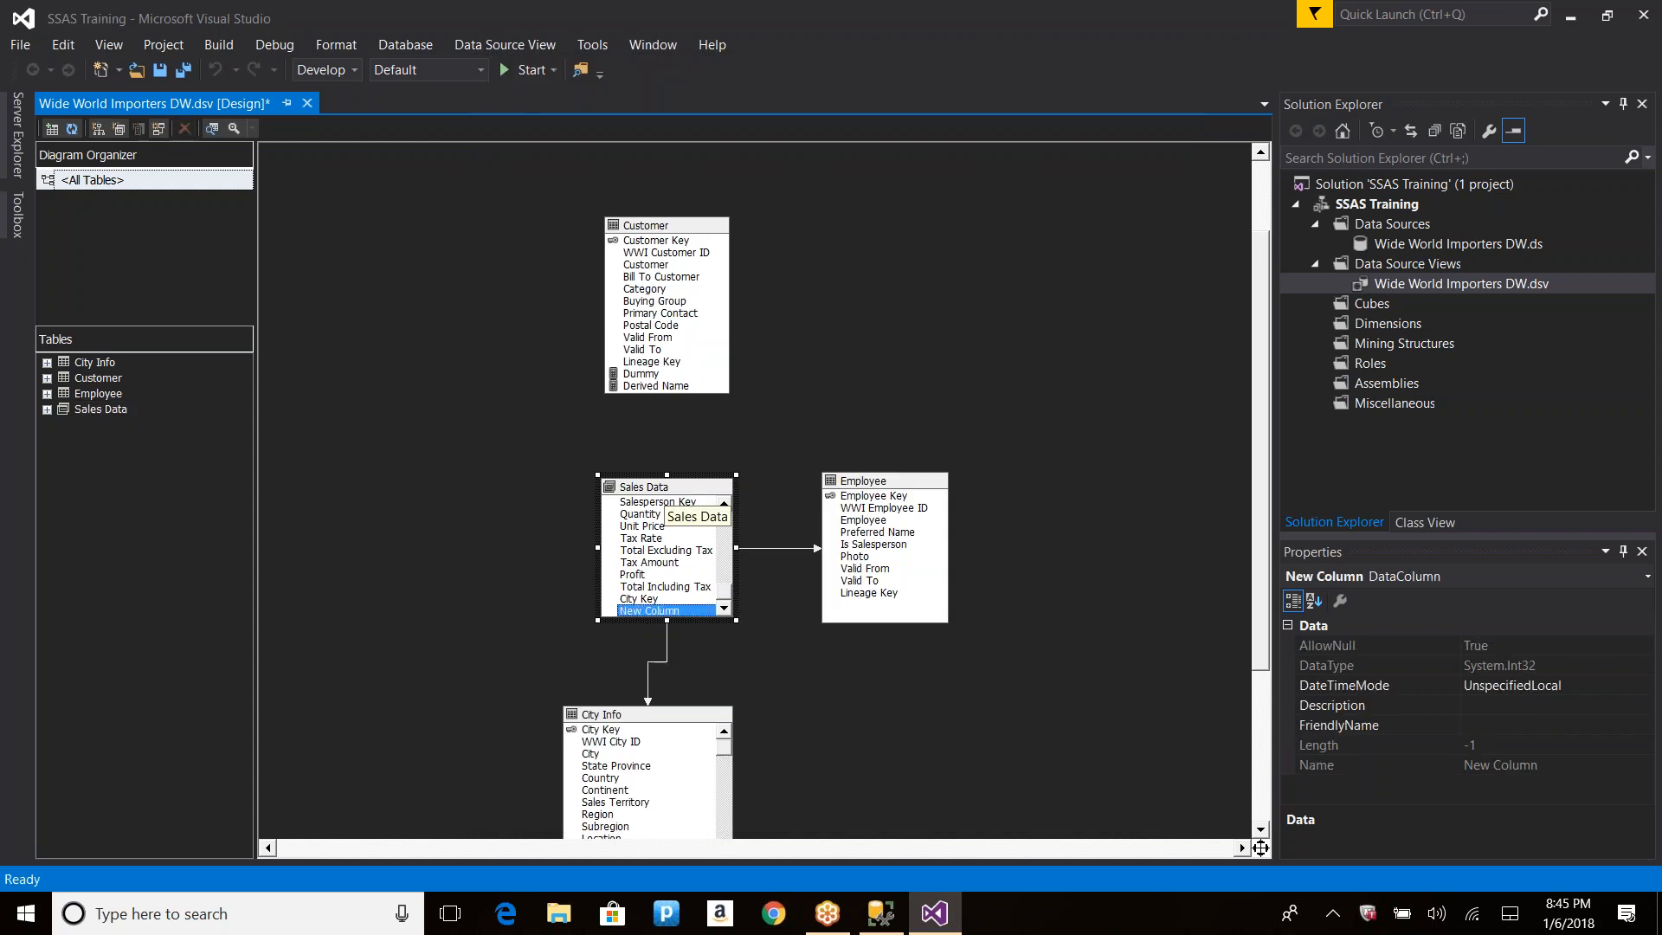
right_click(659, 490)
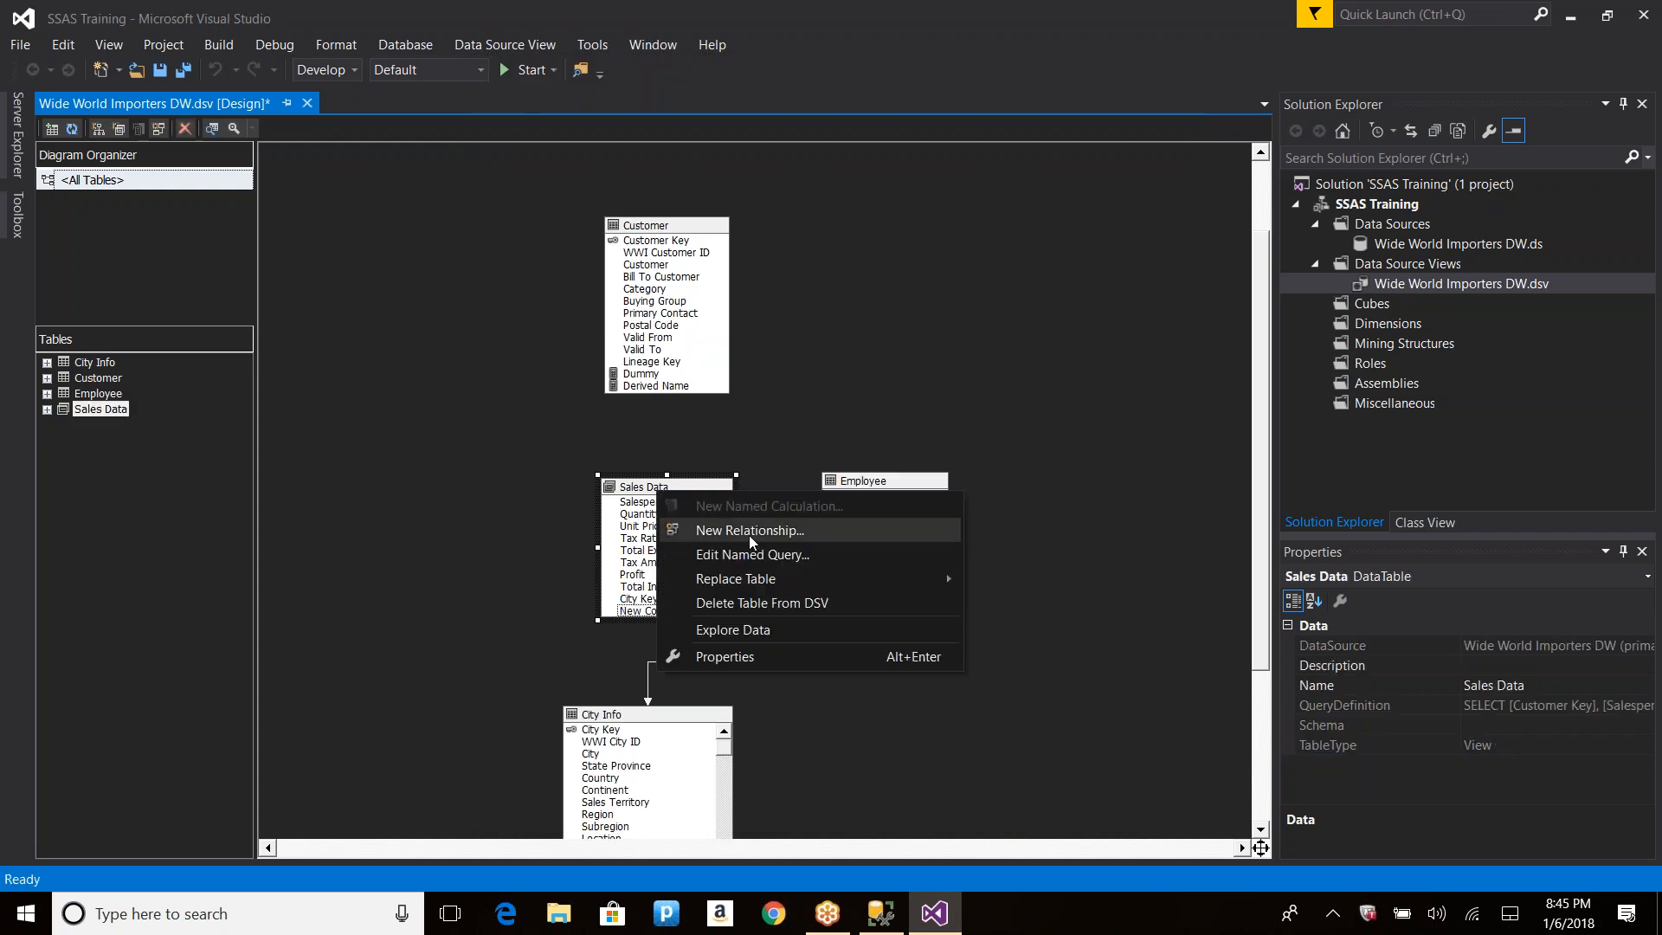
left_click(736, 630)
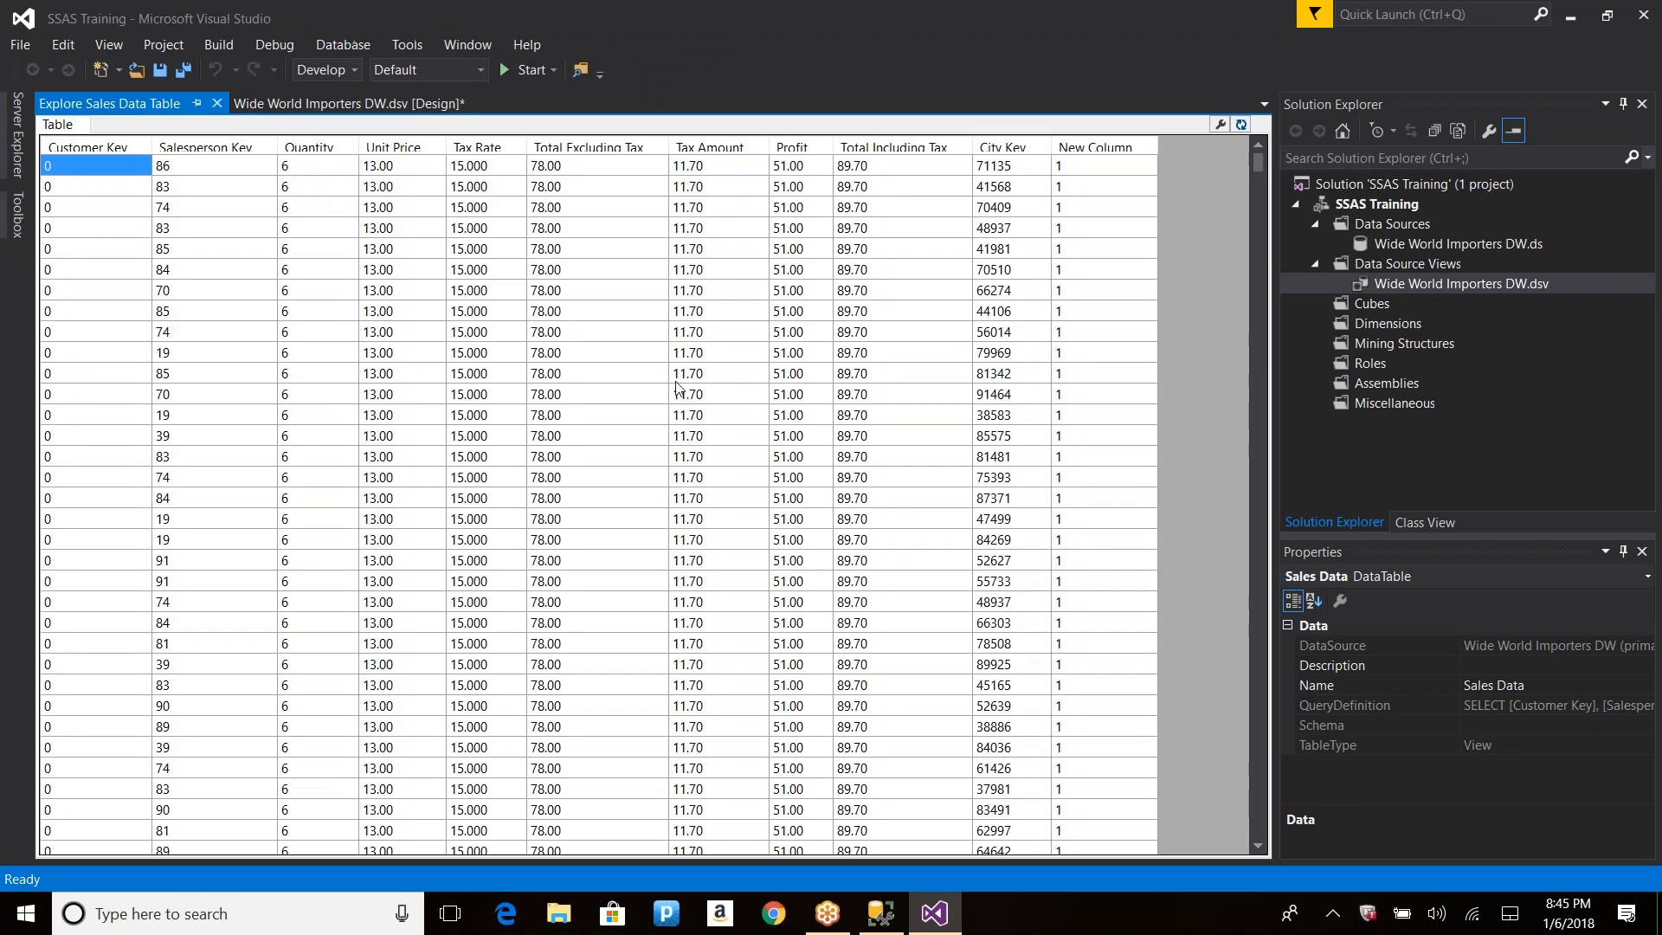
left_click(1088, 336)
left_click(1067, 166)
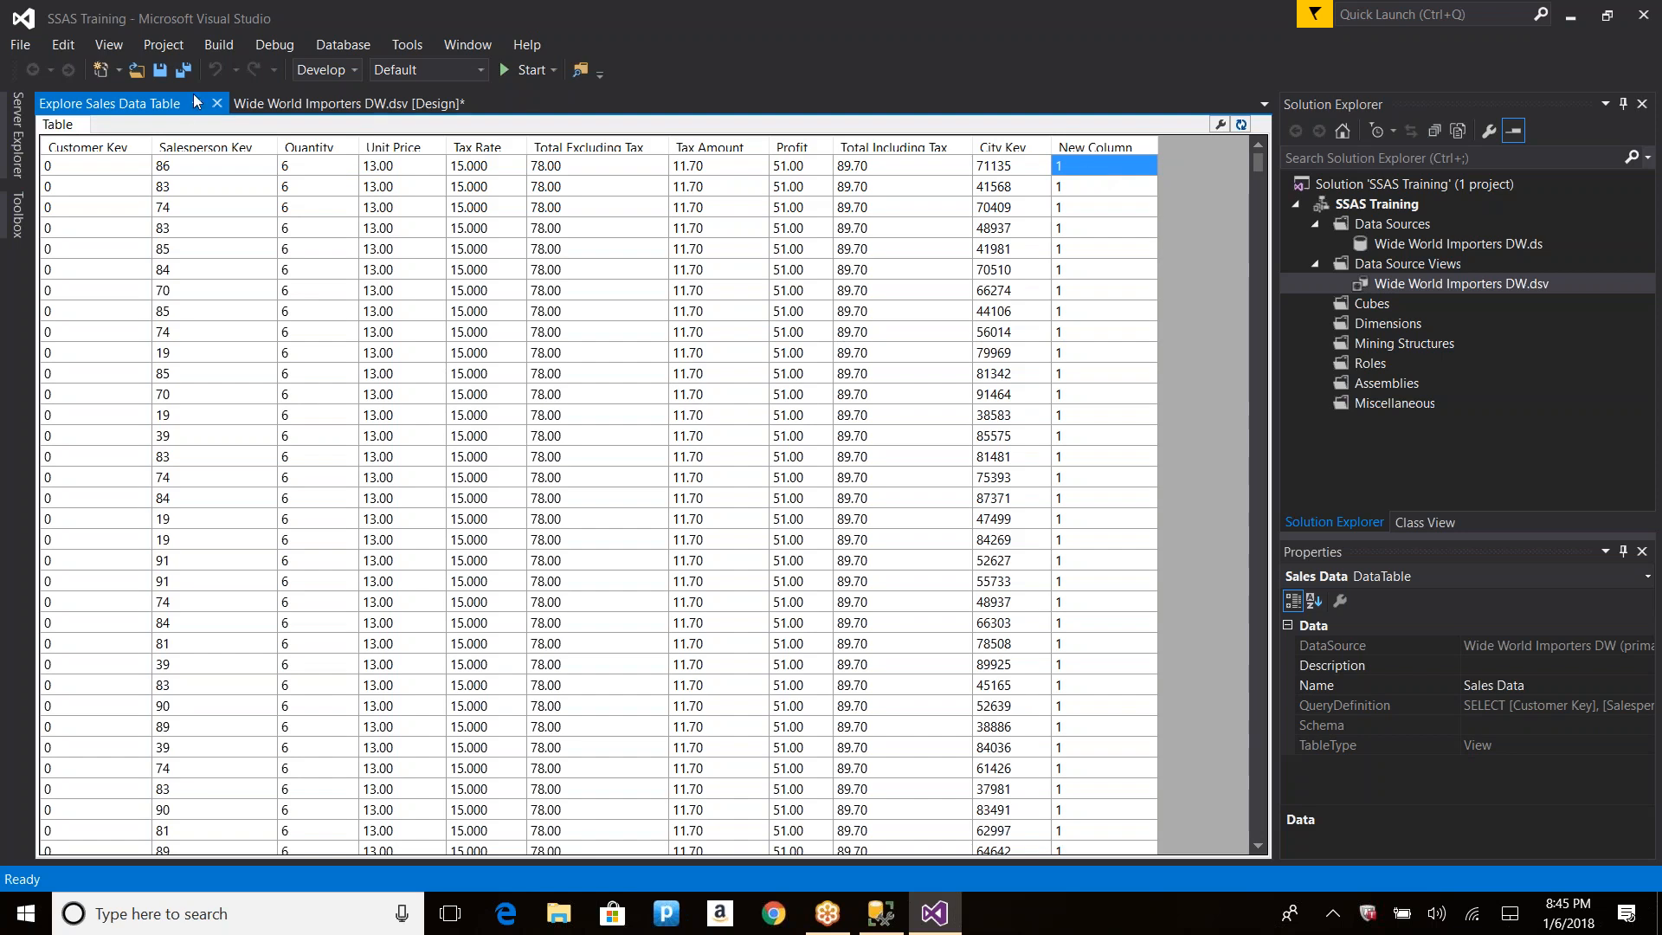
left_click(217, 104)
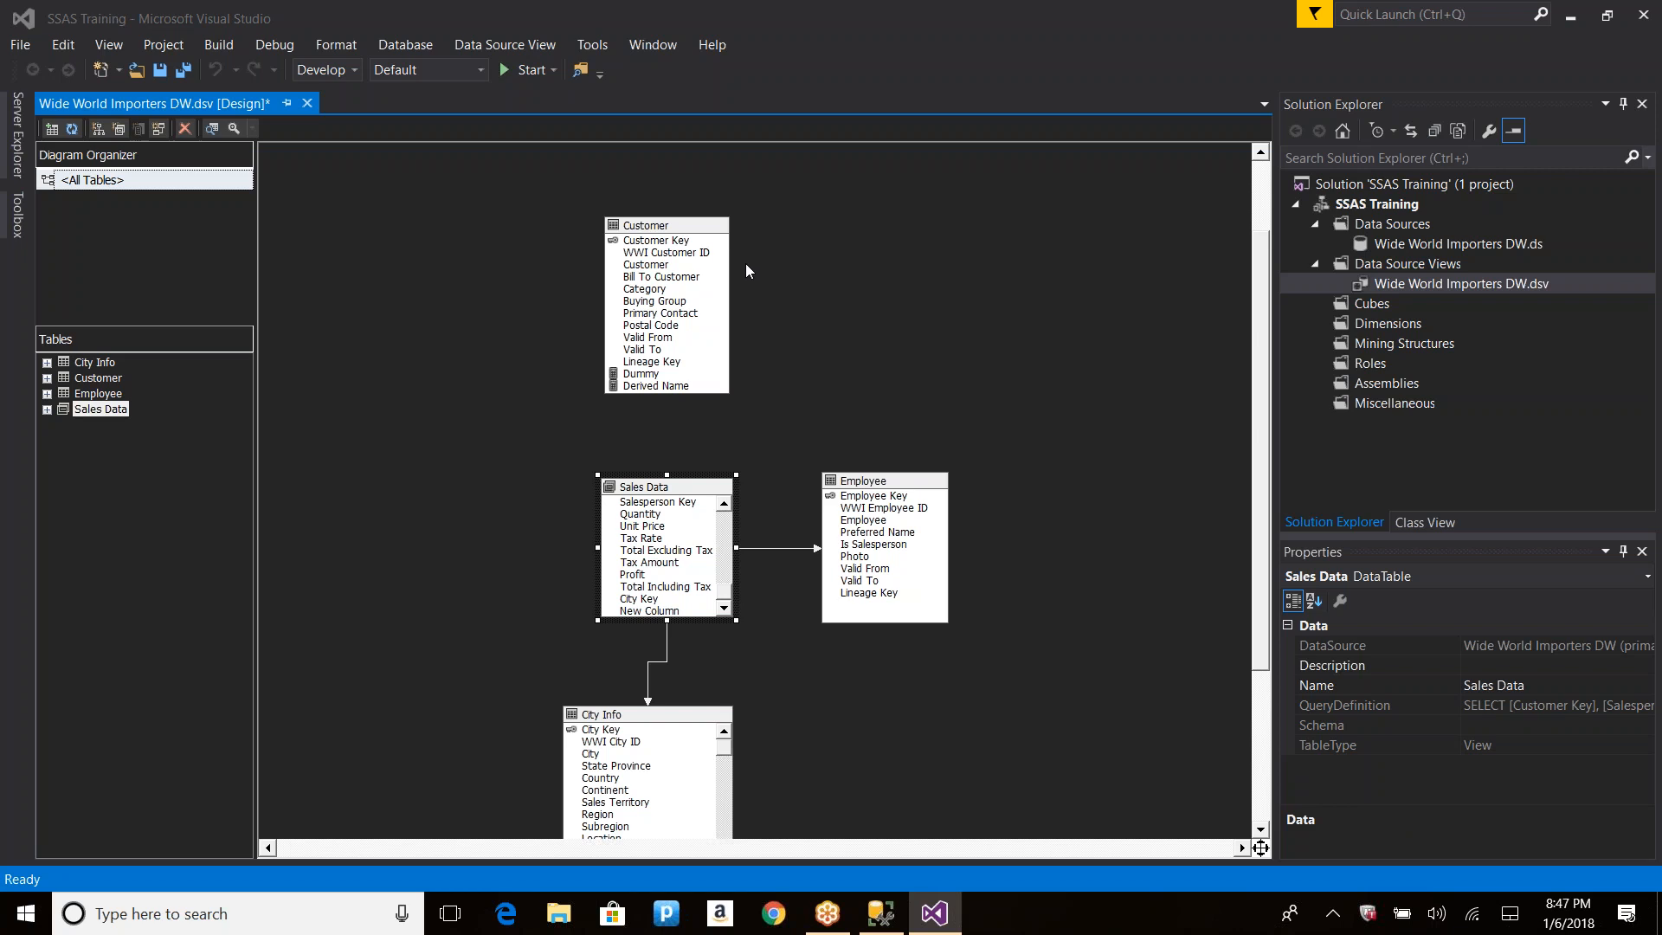
right_click(696, 232)
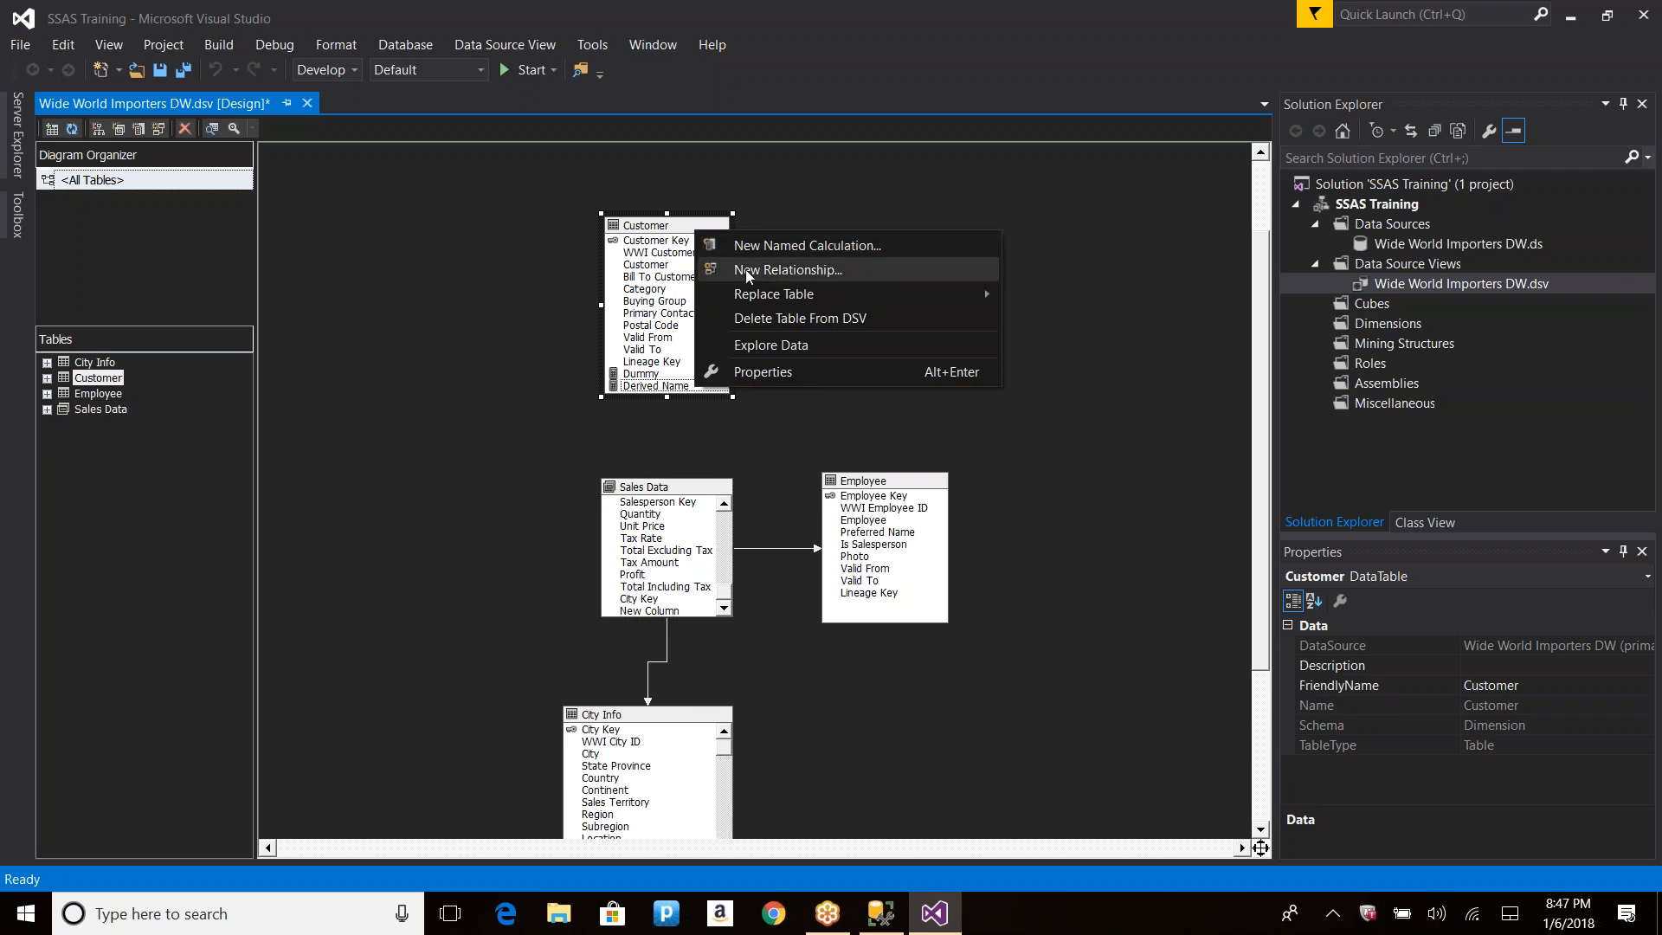
mouse_move(746, 296)
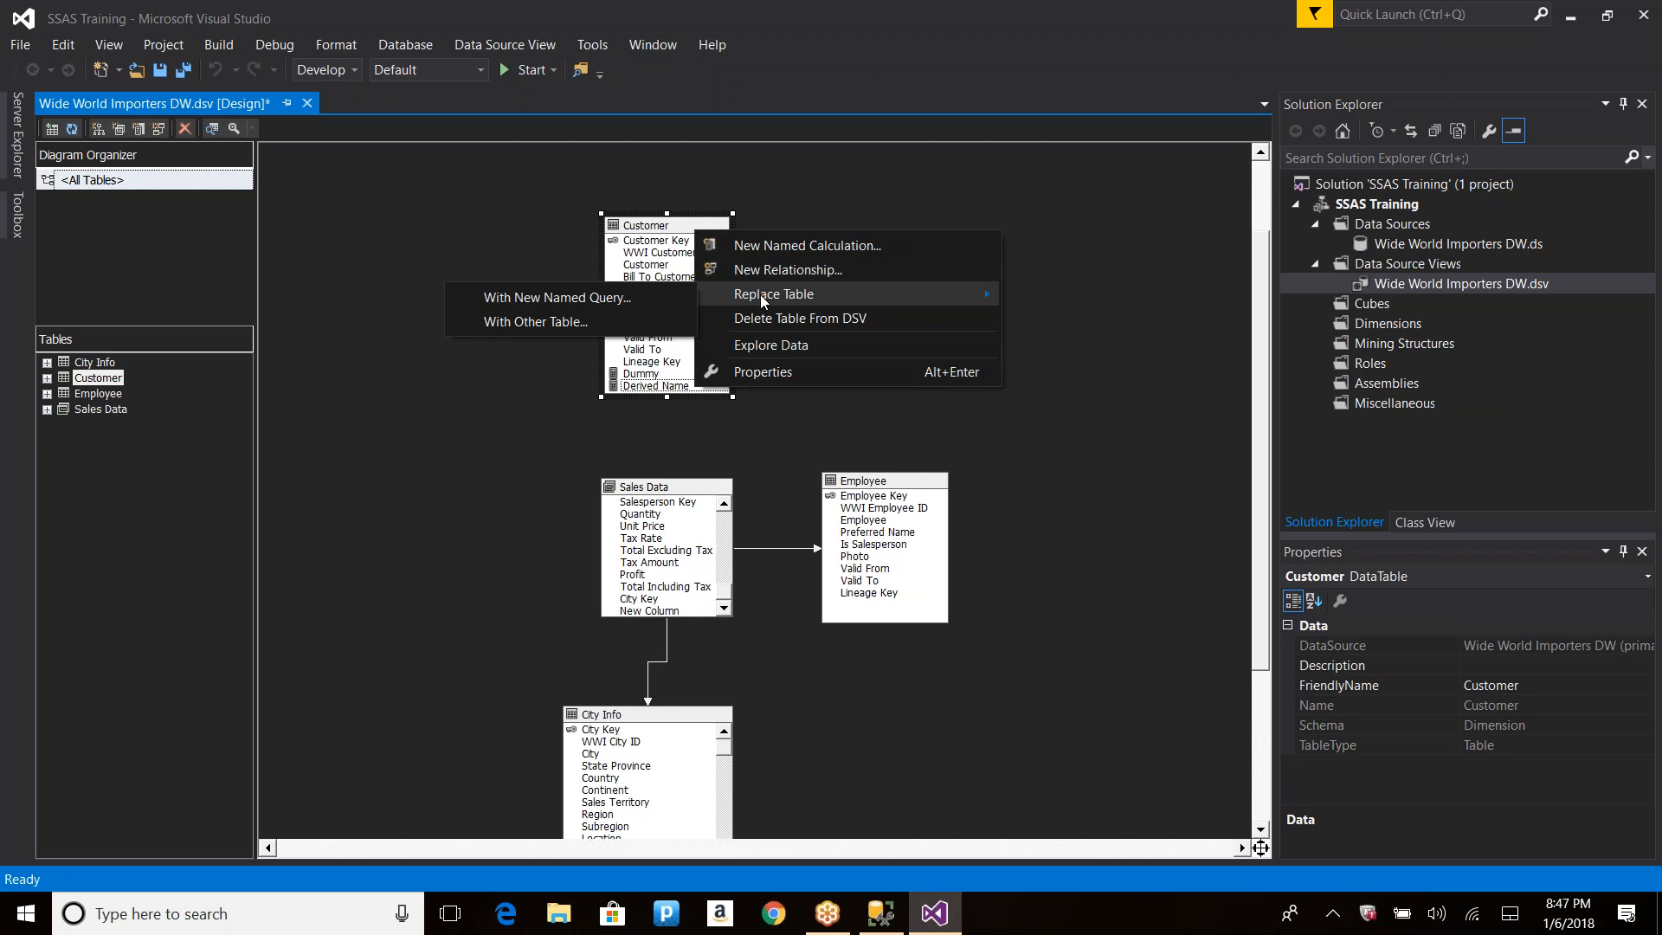
right_click(1046, 220)
left_click(1156, 232)
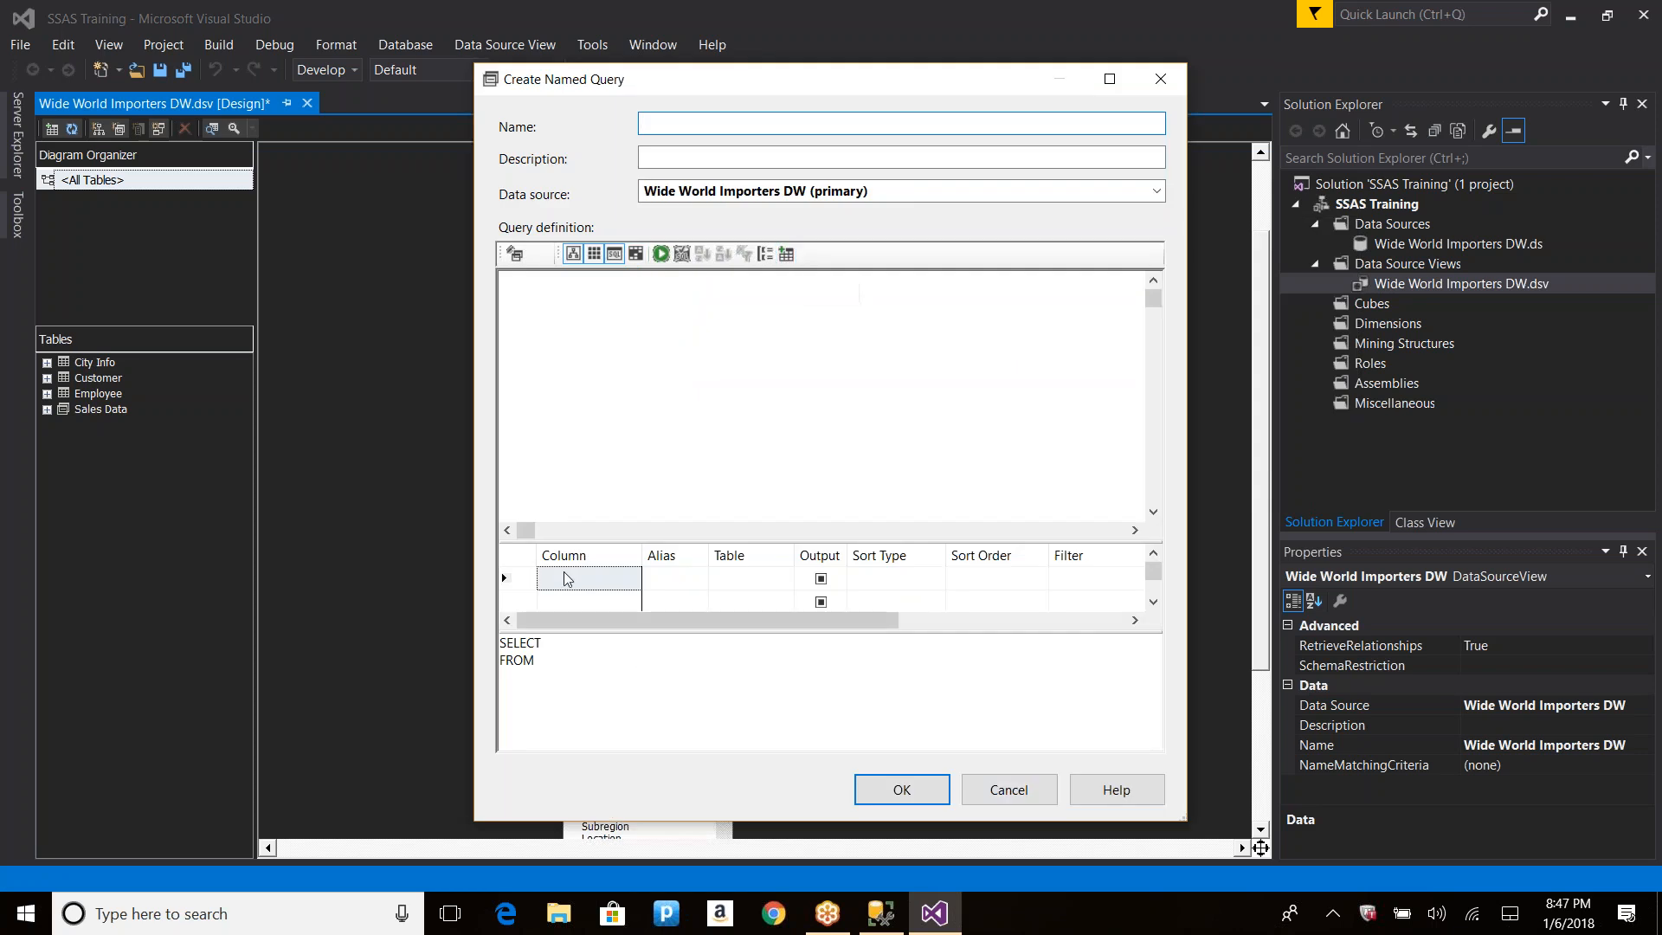
left_click(1008, 790)
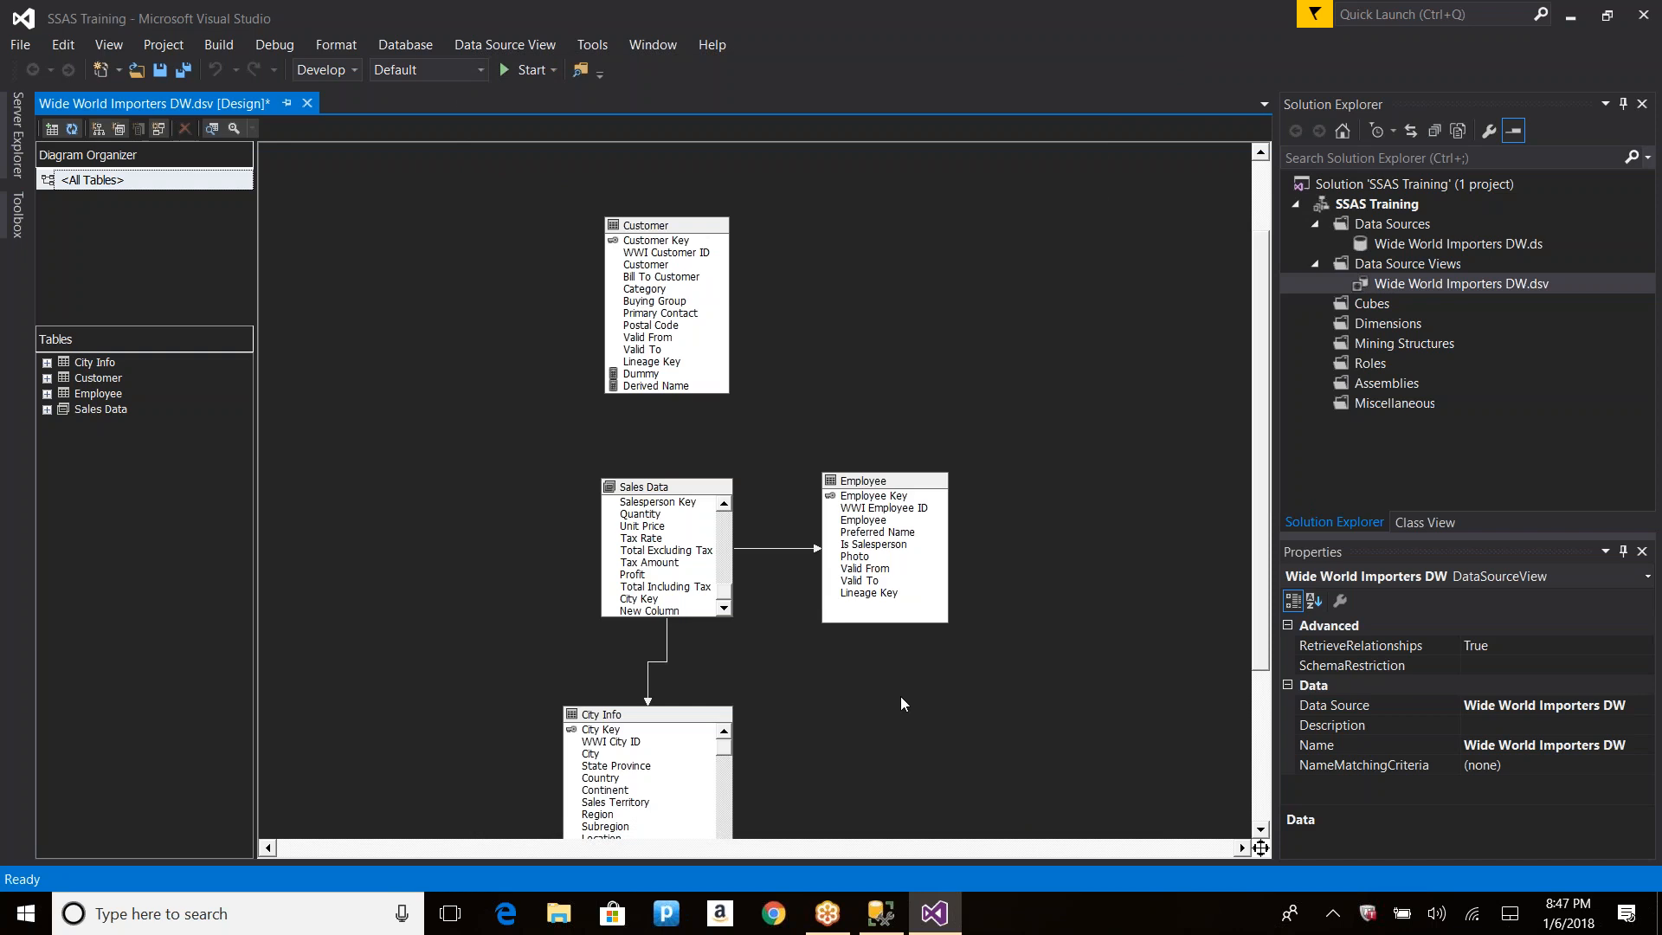
Step: Replace the Employee table with a new named query omitting Photo, Lineage Key, Valid To and Valid From, and shorten its diagram box to fit
right_click(900, 482)
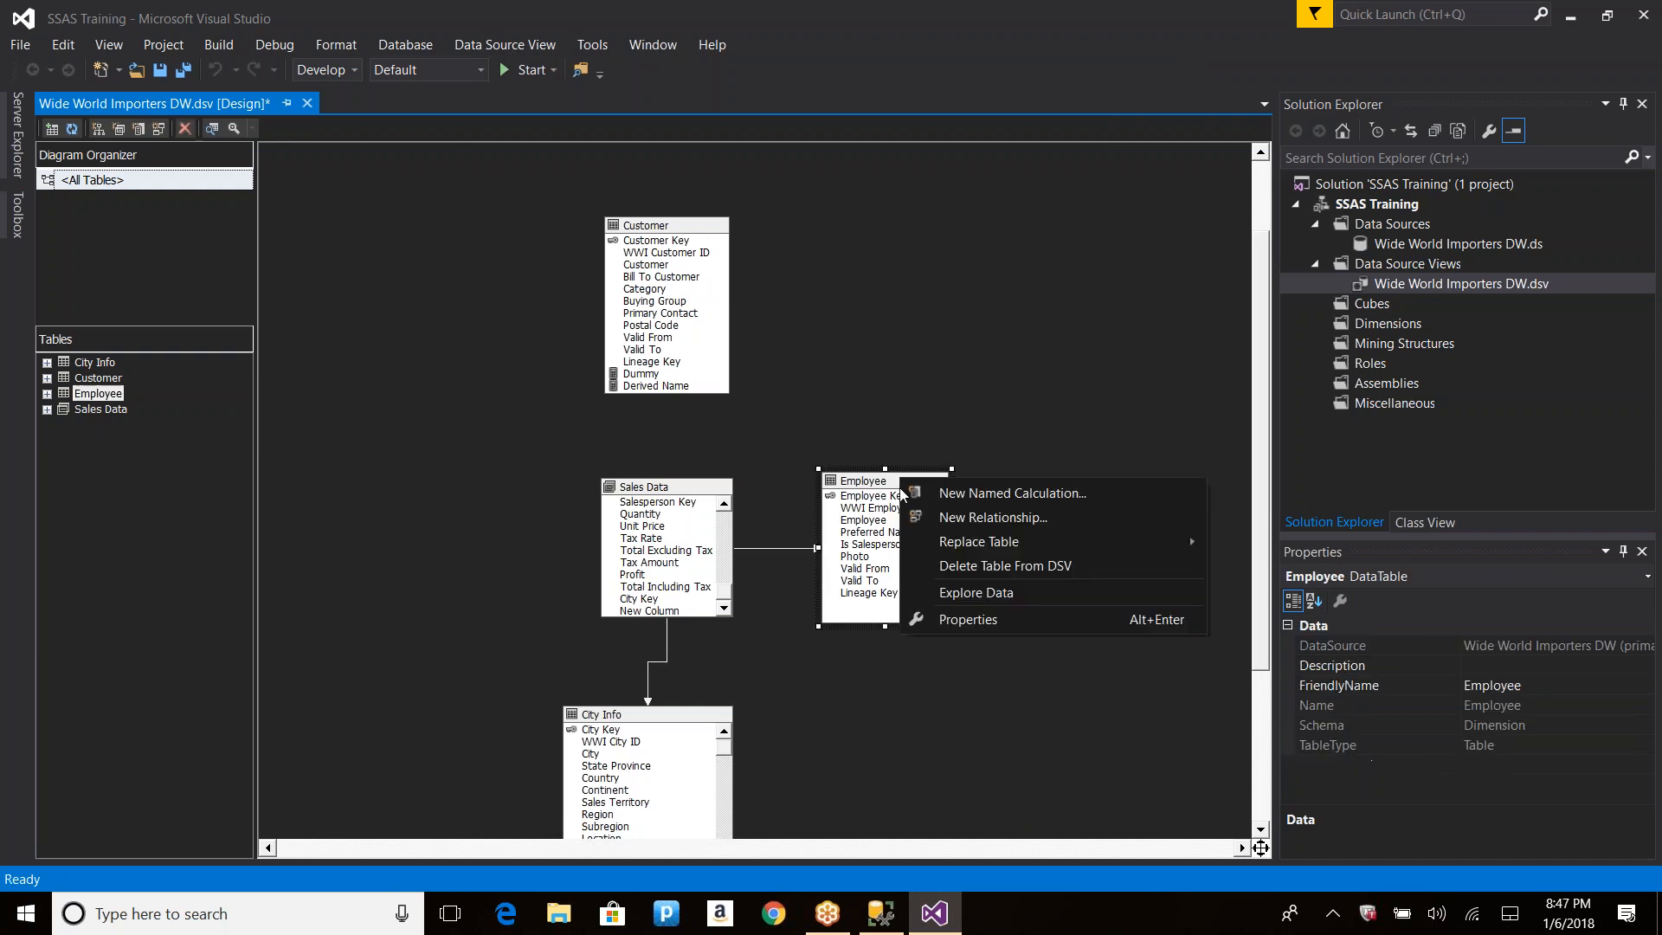
mouse_move(964, 545)
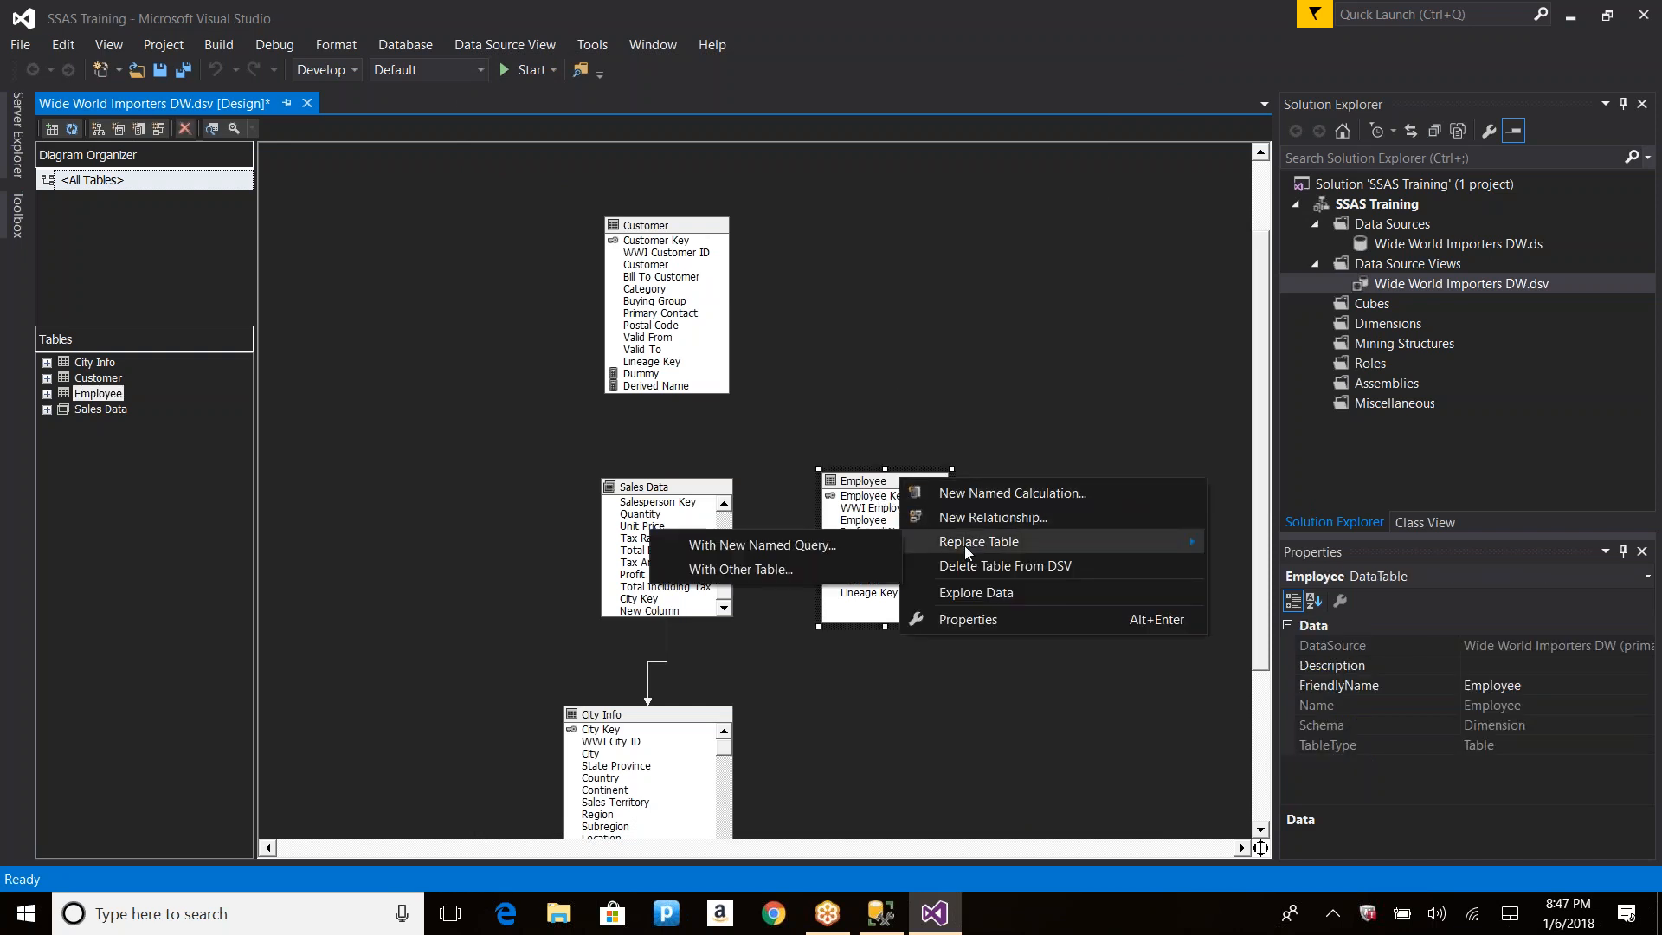
left_click(802, 548)
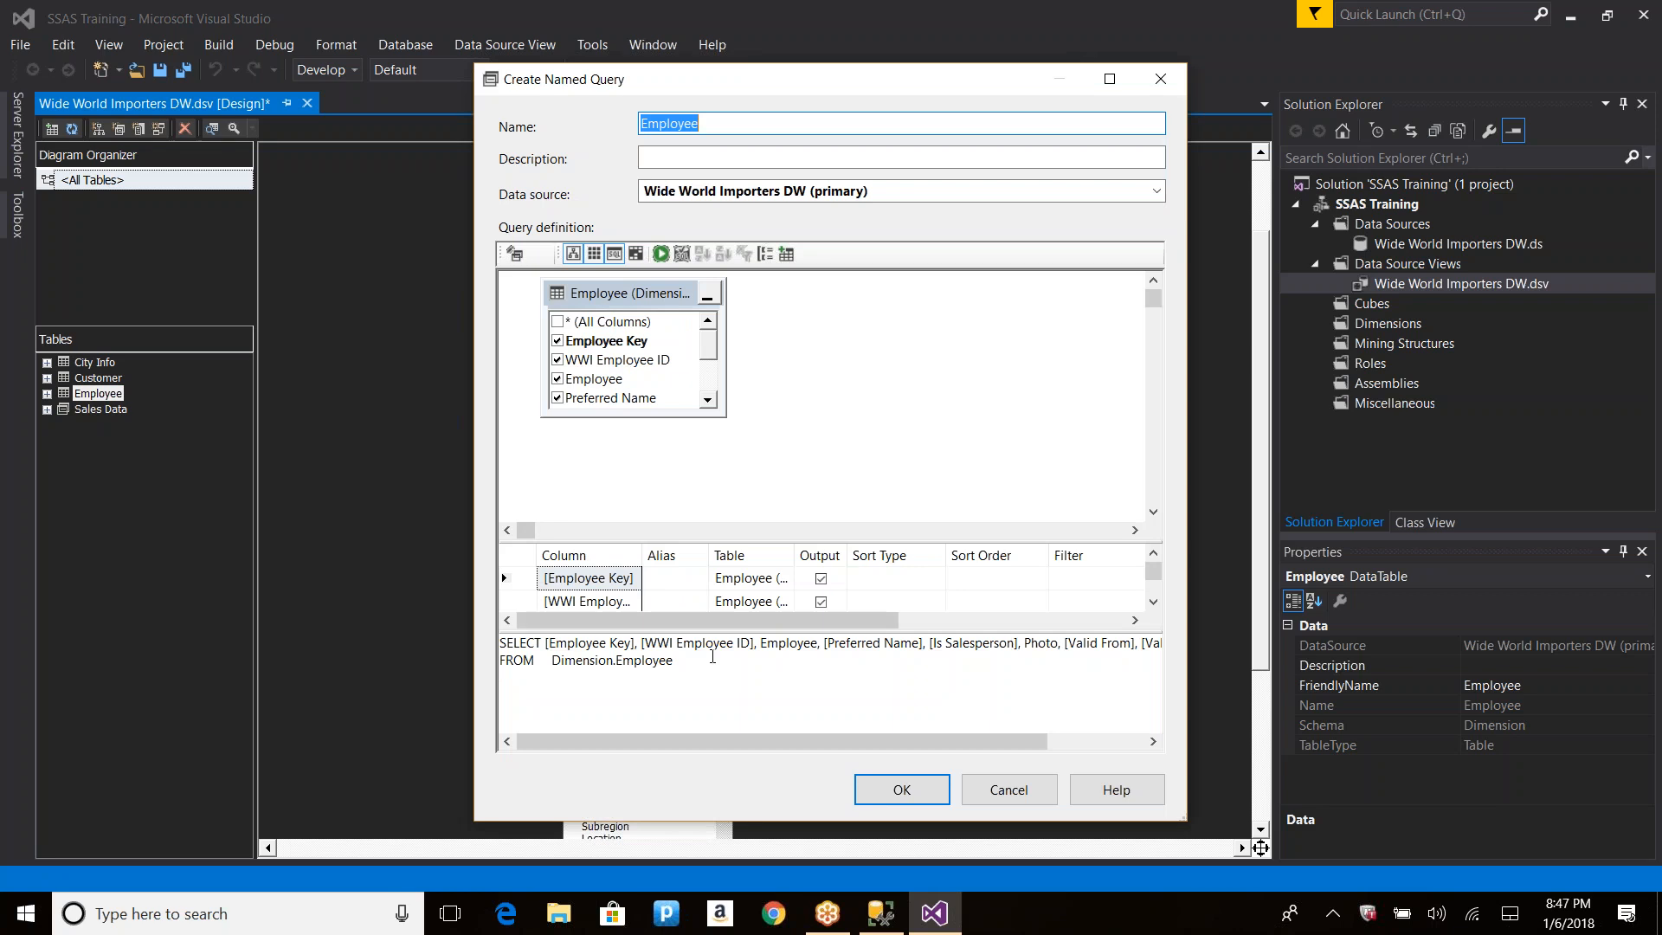
left_click_drag(712, 643, 475, 598)
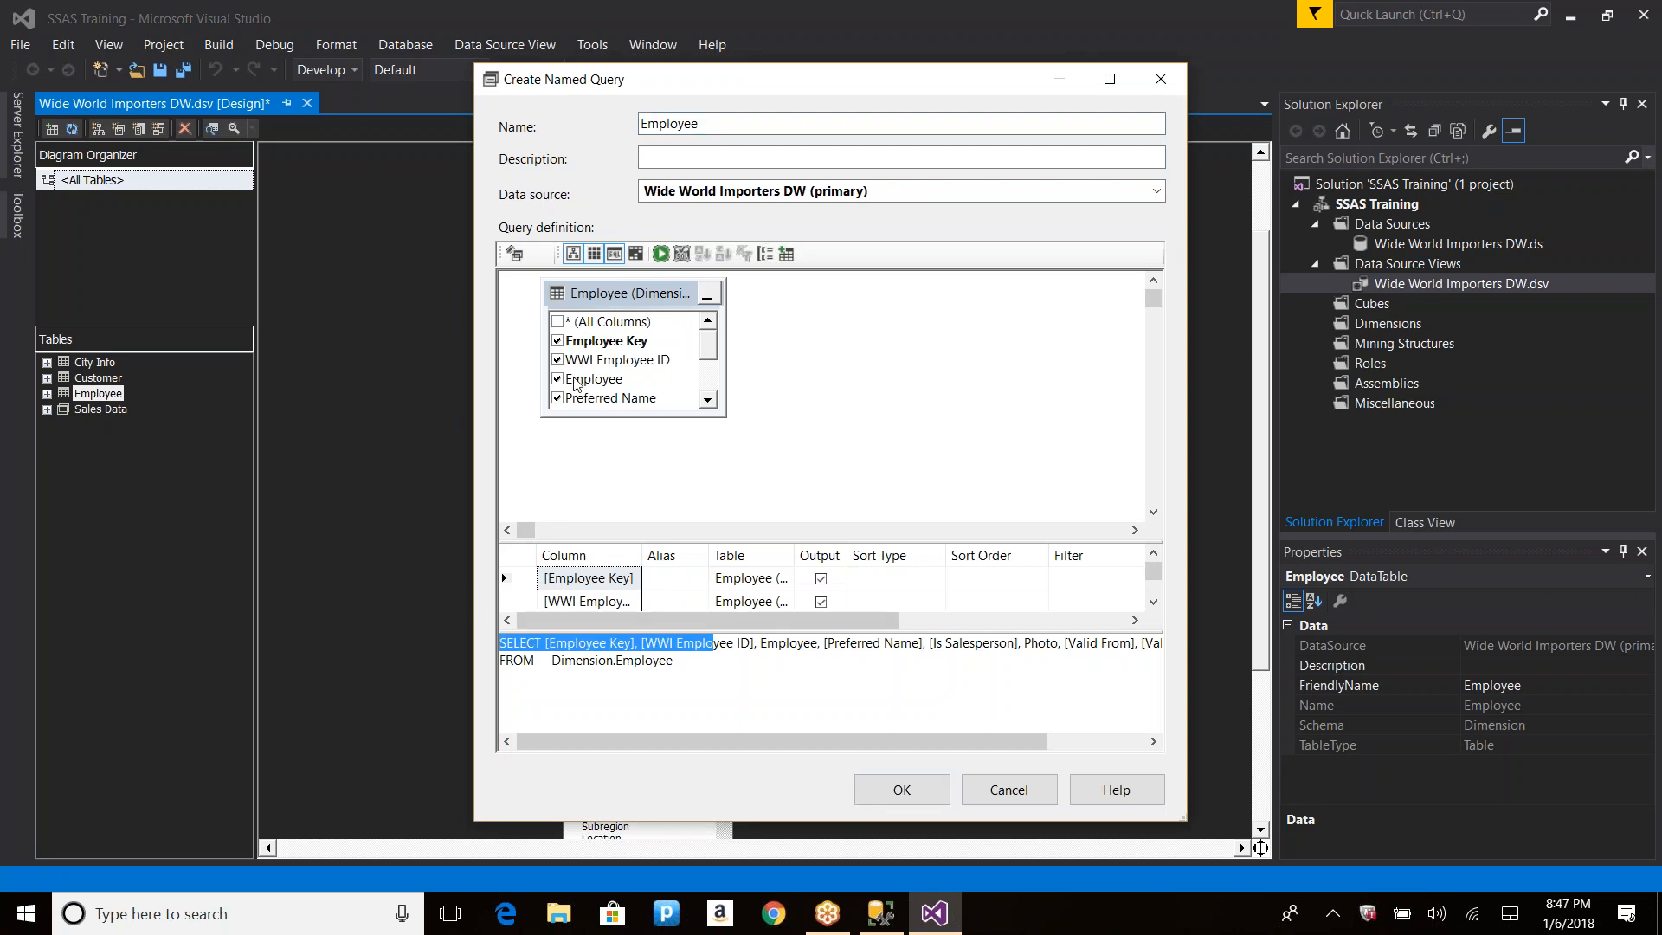
left_click_drag(708, 345, 724, 361)
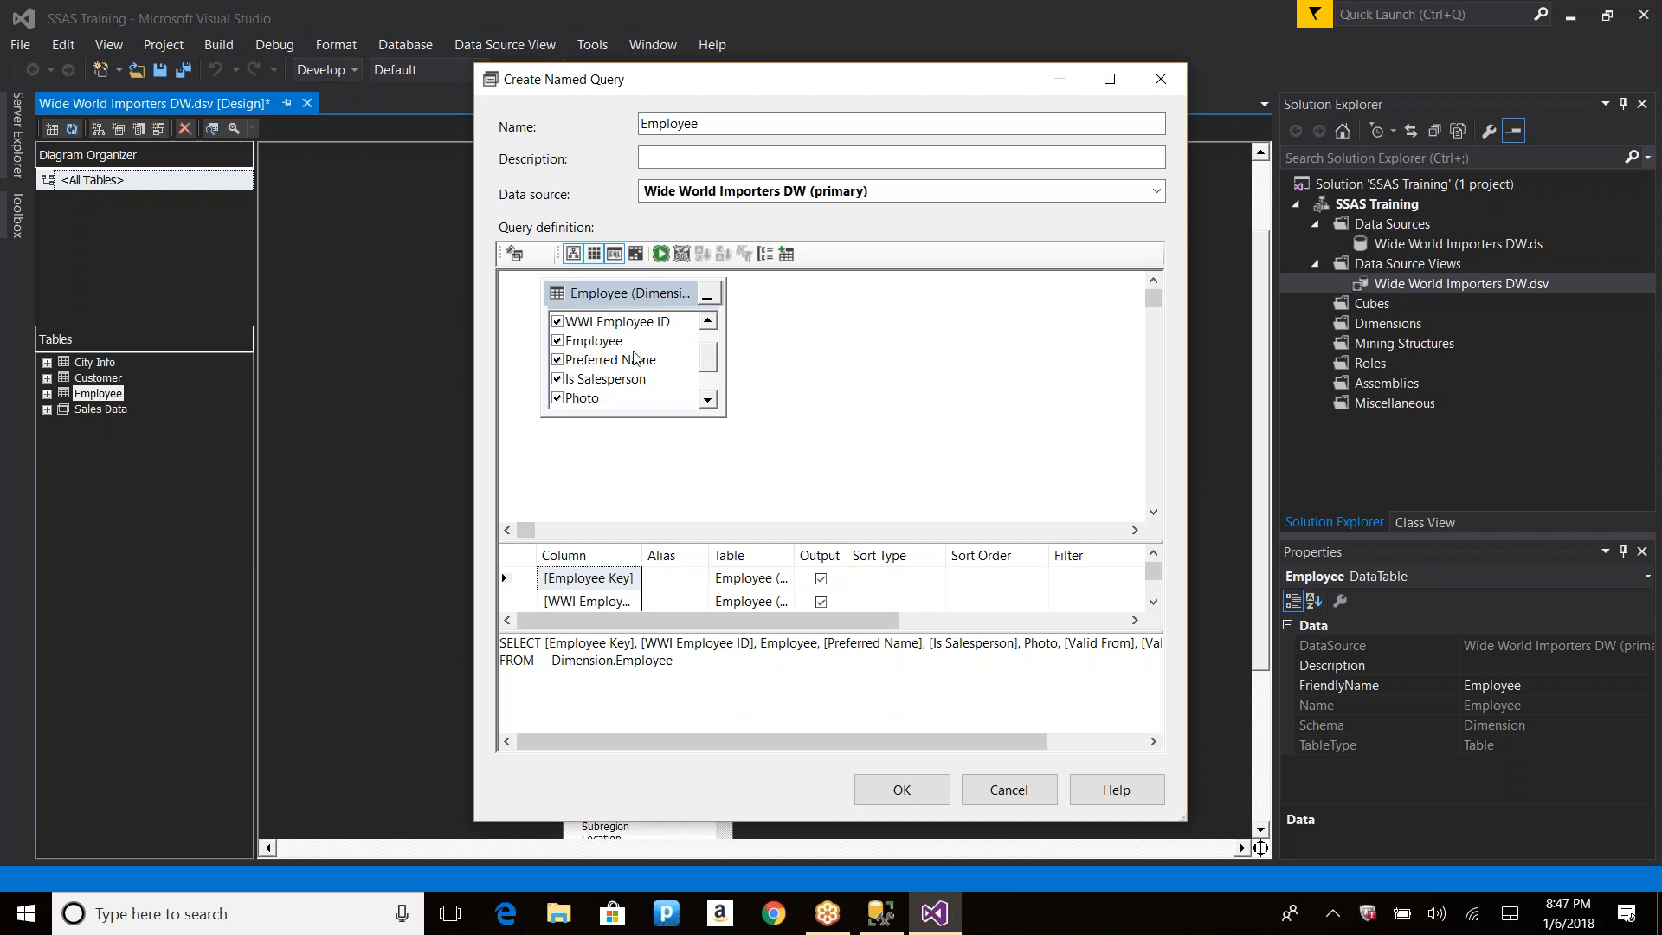
left_click_drag(706, 337, 712, 397)
left_click(559, 364)
left_click(557, 399)
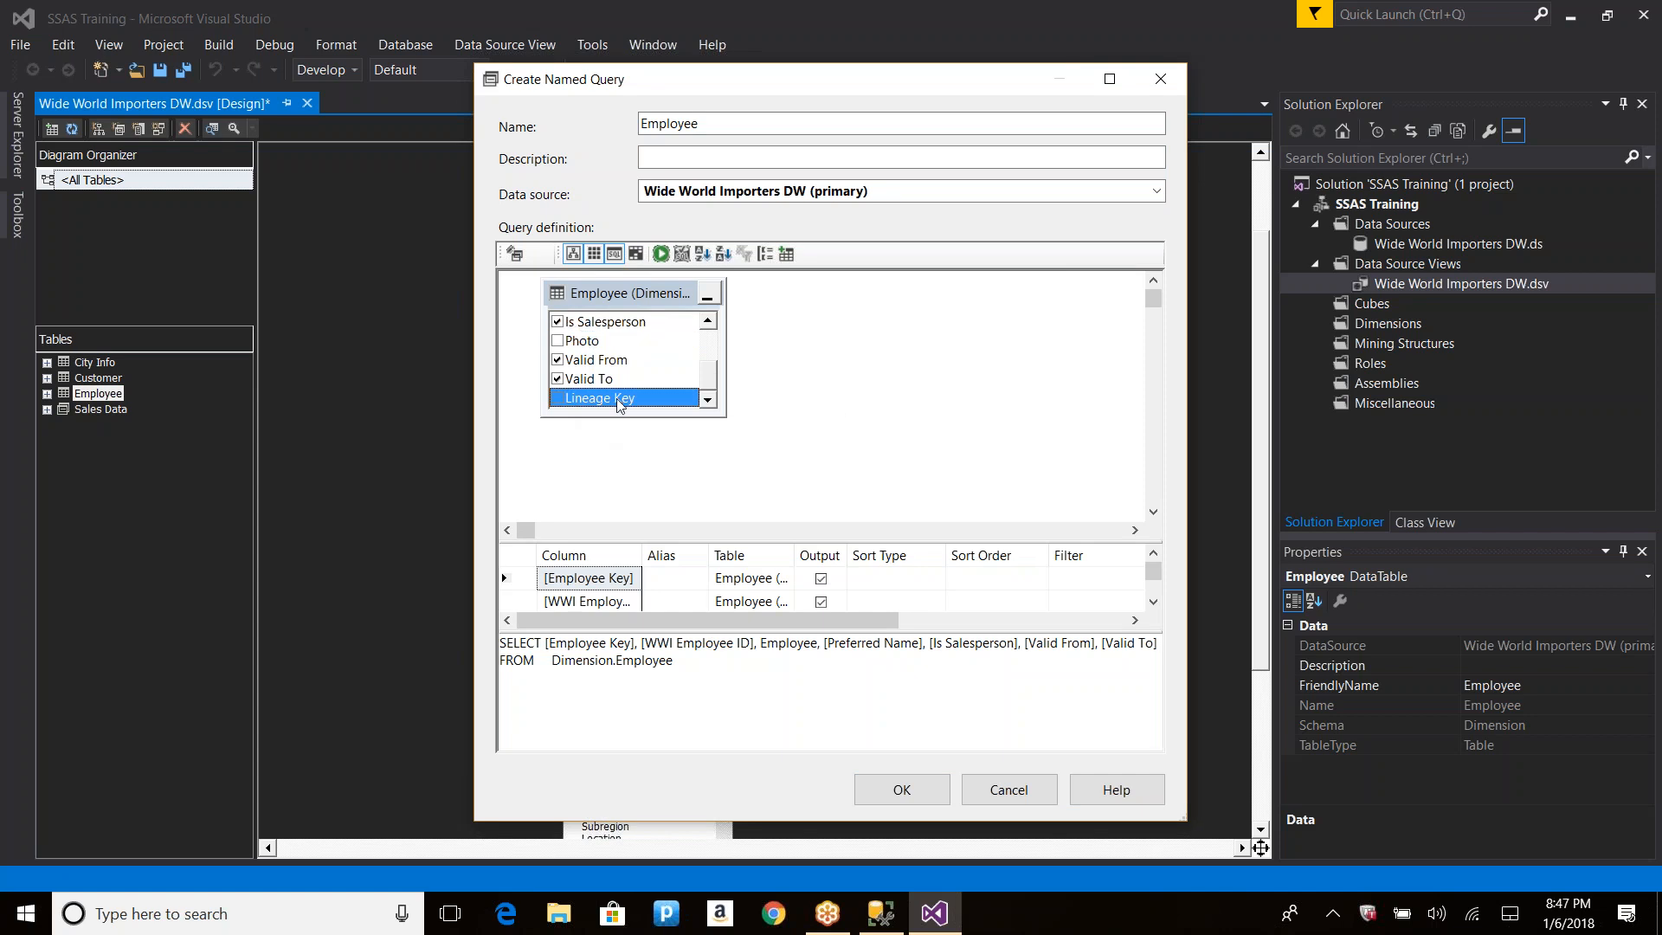
left_click(558, 378)
left_click(559, 359)
scroll(598, 379, "up", 1)
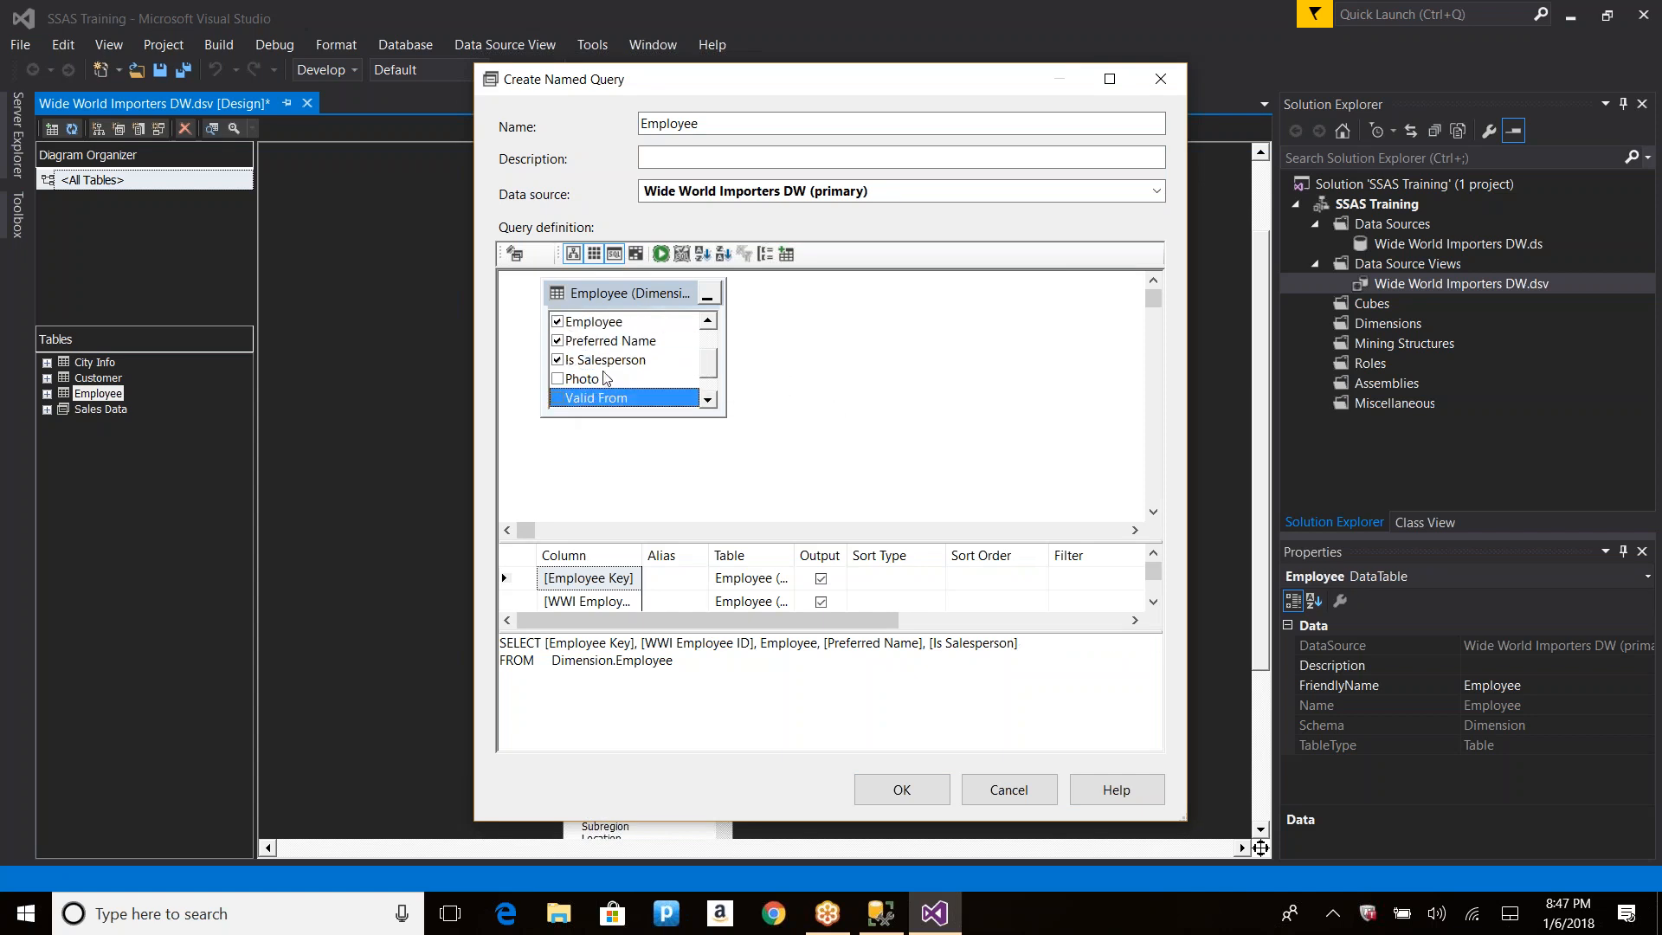
scroll(615, 359, "up", 1)
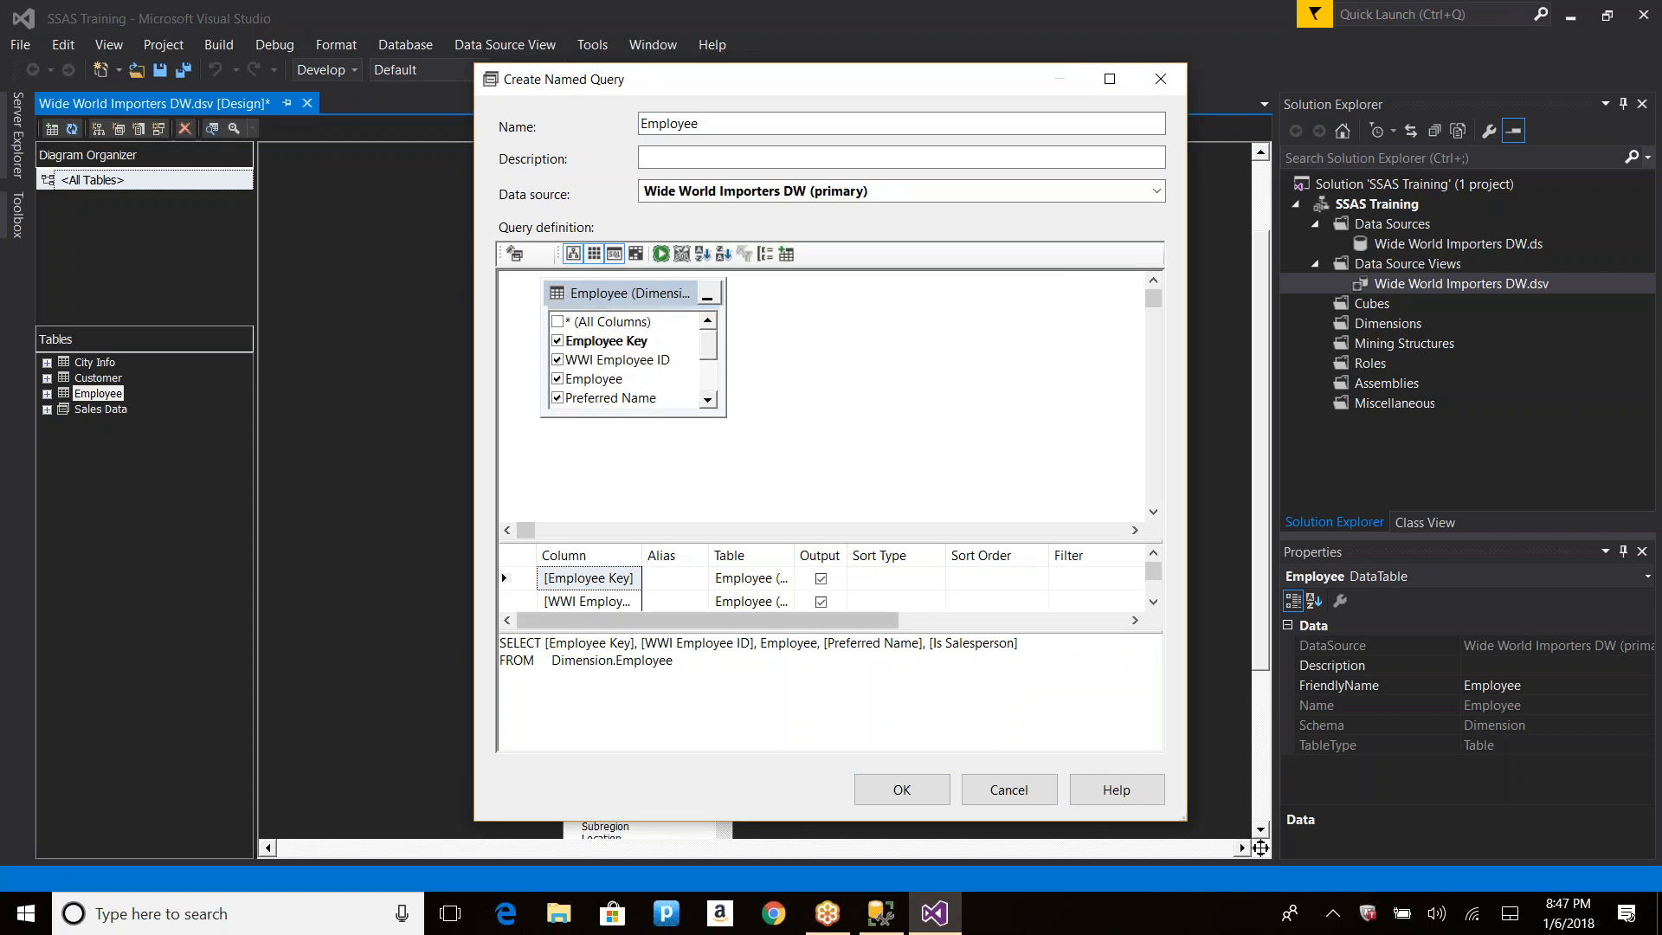
left_click(902, 790)
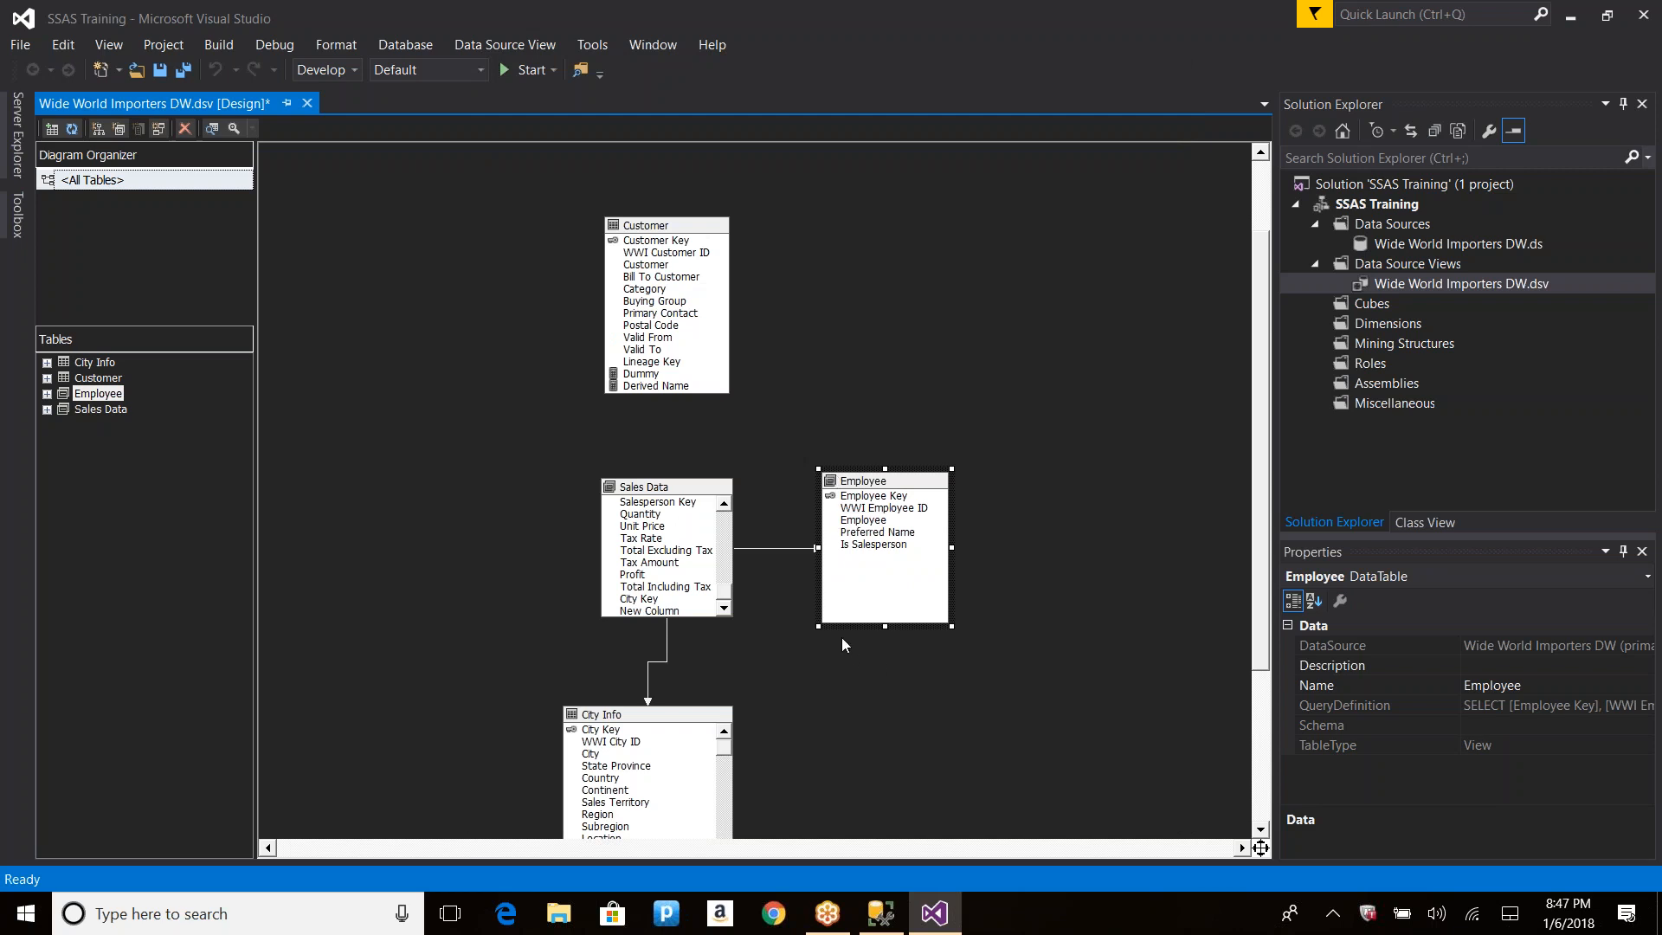
left_click_drag(880, 629, 885, 565)
left_click(1039, 443)
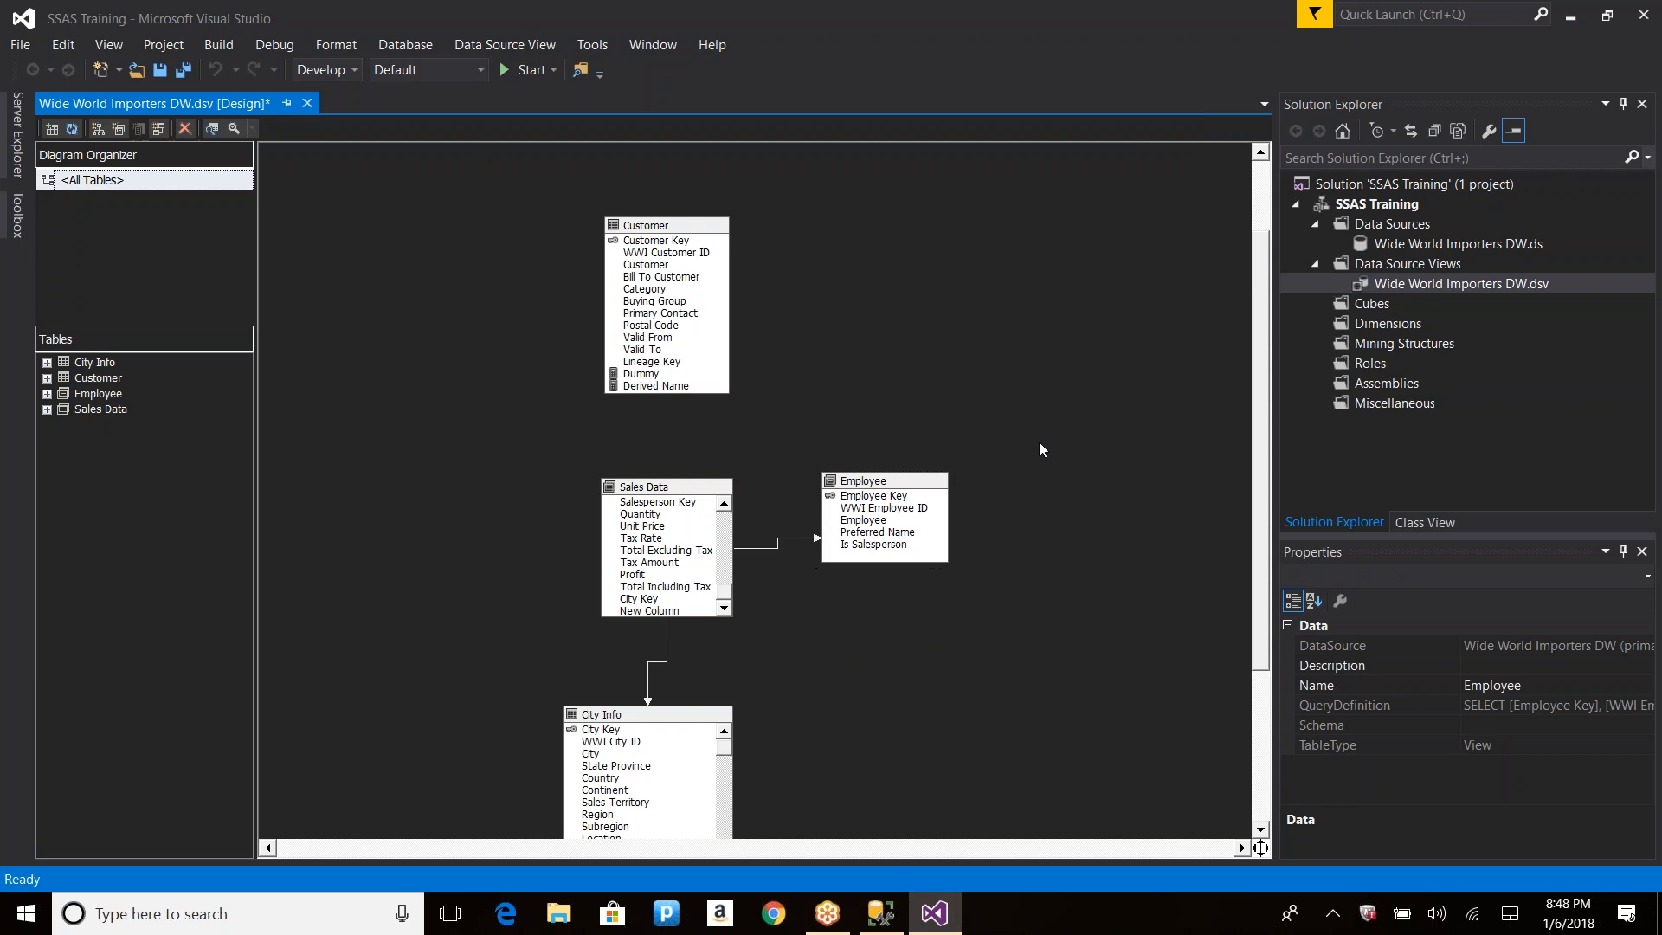
right_click(697, 233)
mouse_move(812, 296)
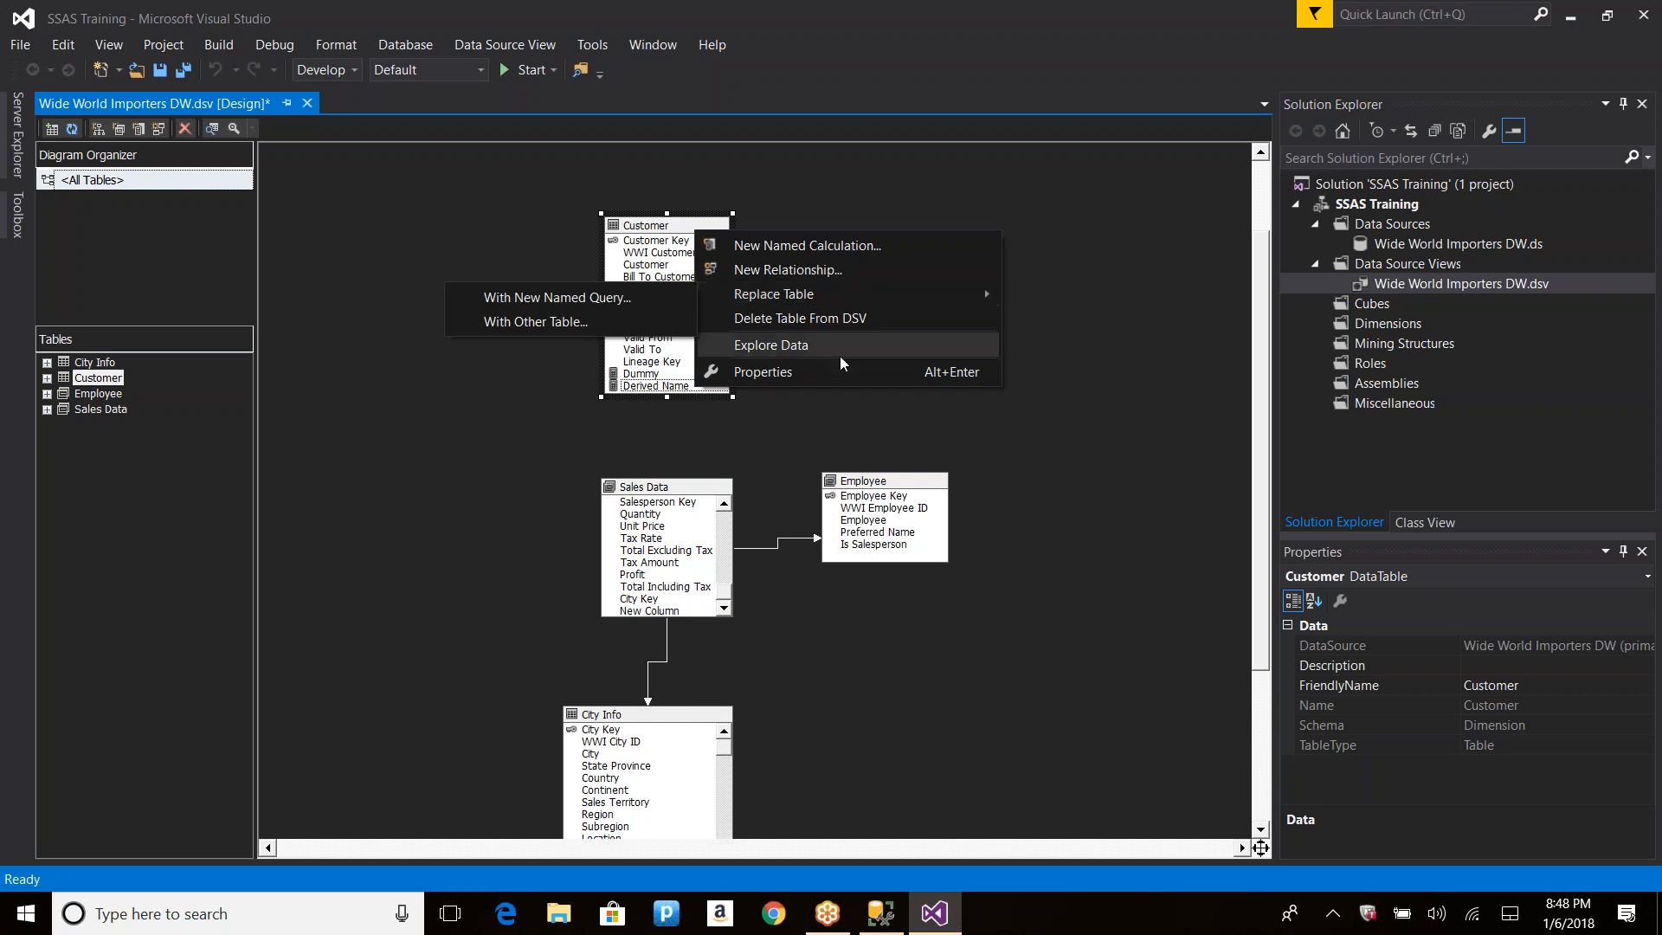
Step: Replace the Employee named query with the Employee (Dimension) table and lengthen its diagram box to show all columns
right_click(875, 478)
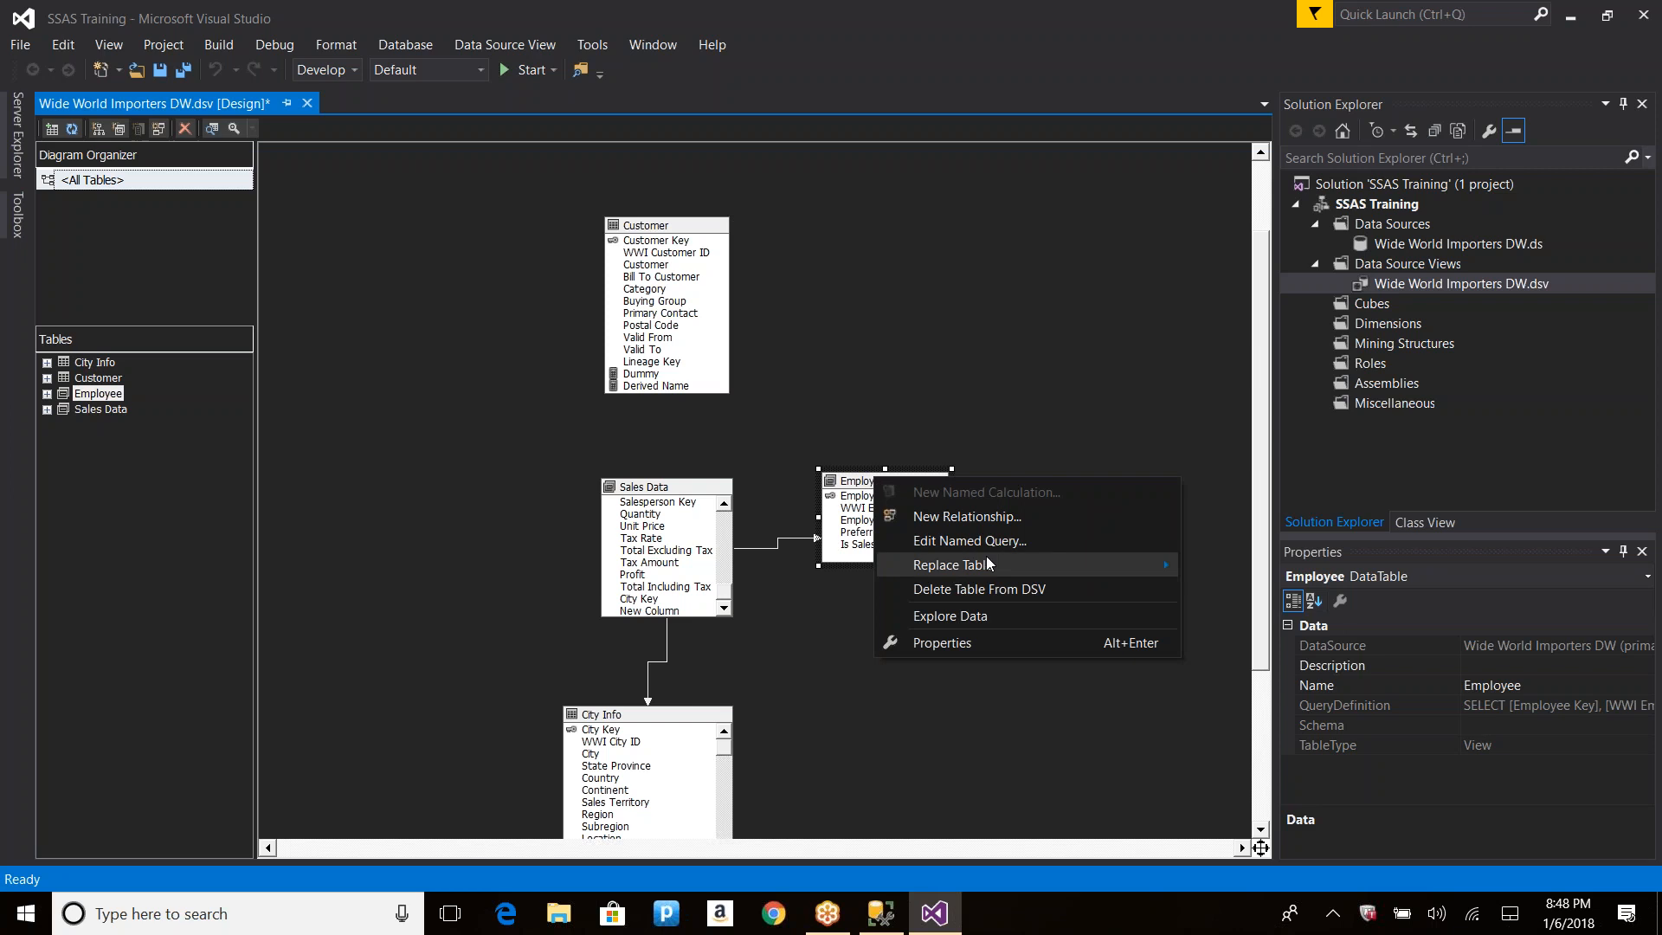
mouse_move(991, 565)
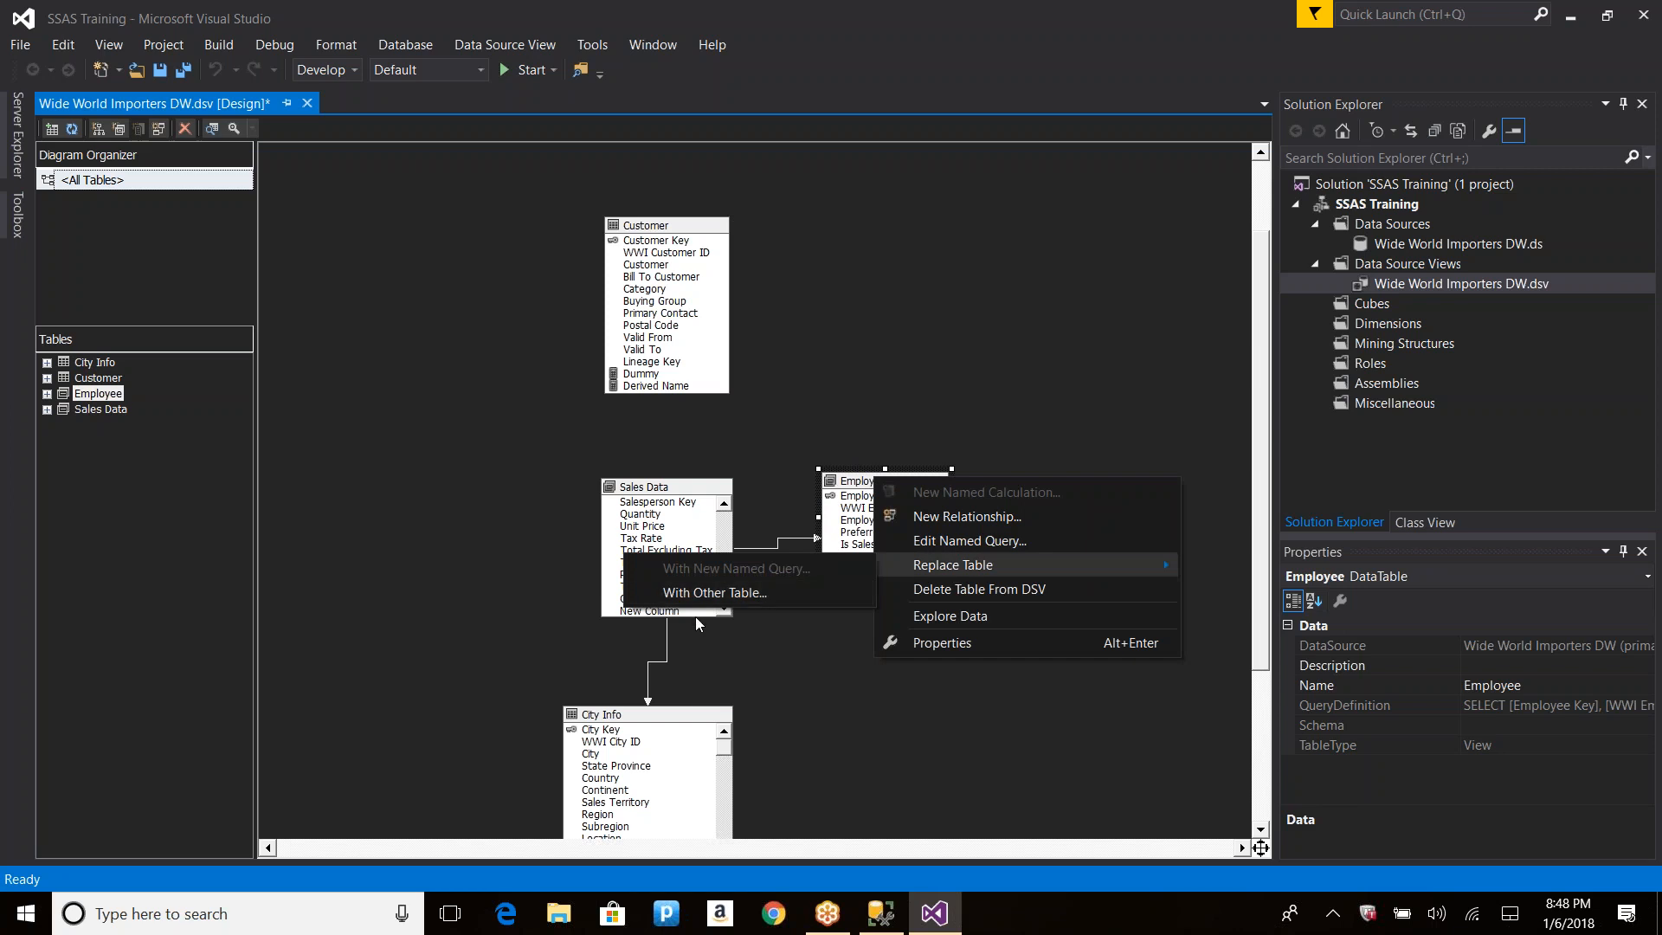
left_click(712, 594)
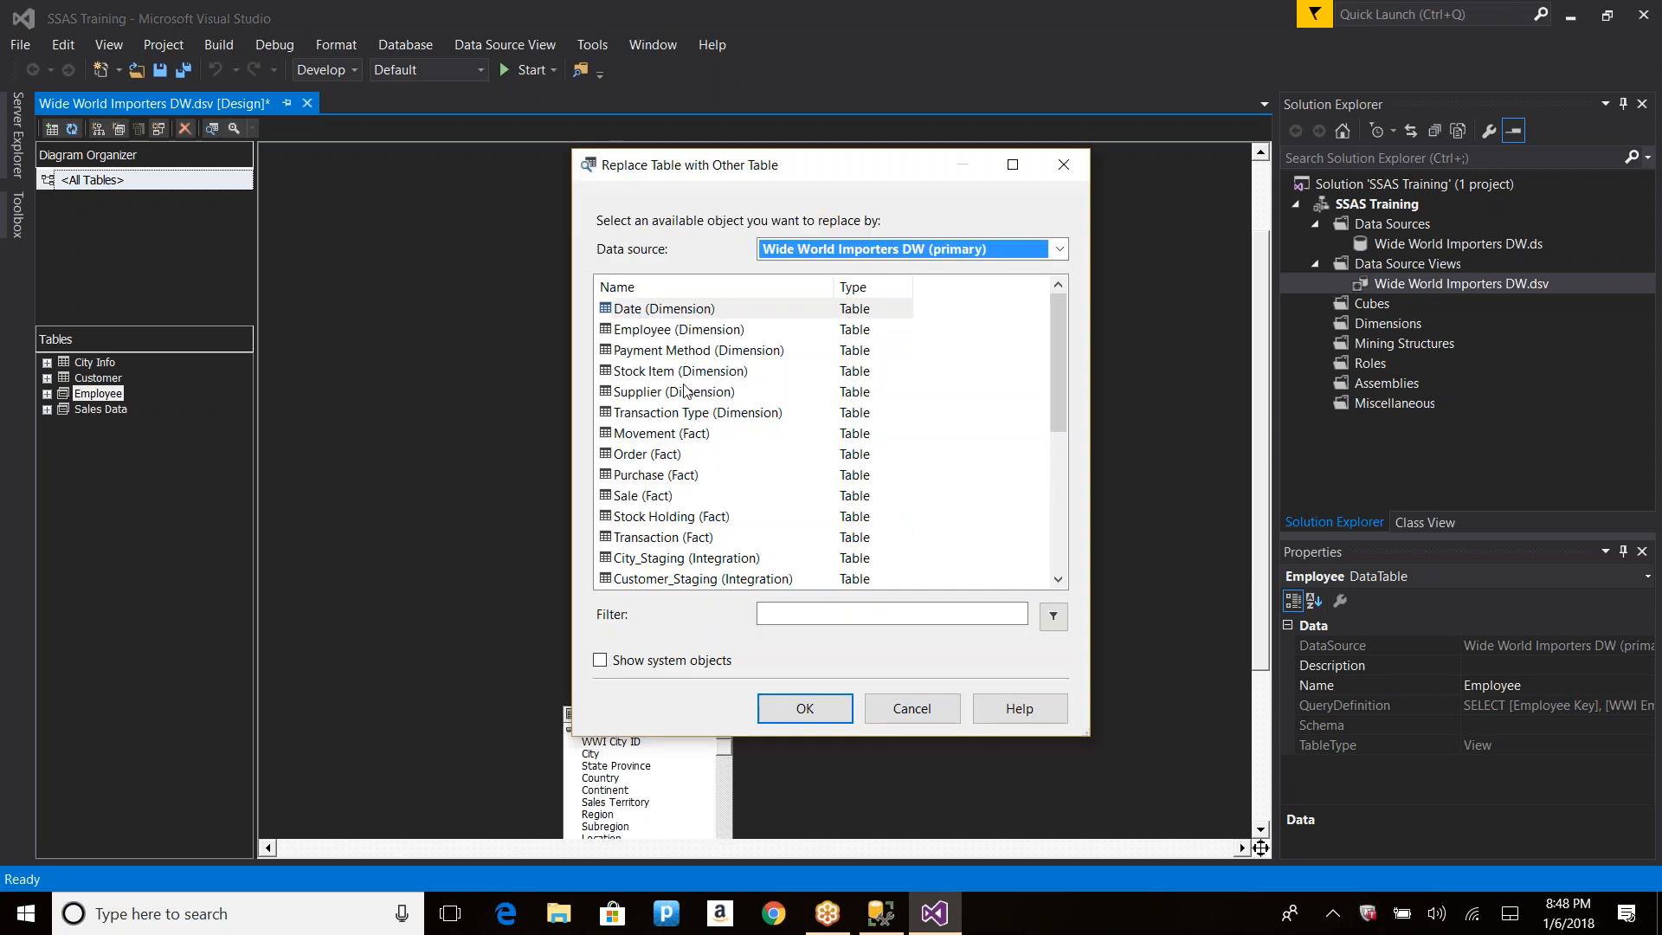
left_click(670, 330)
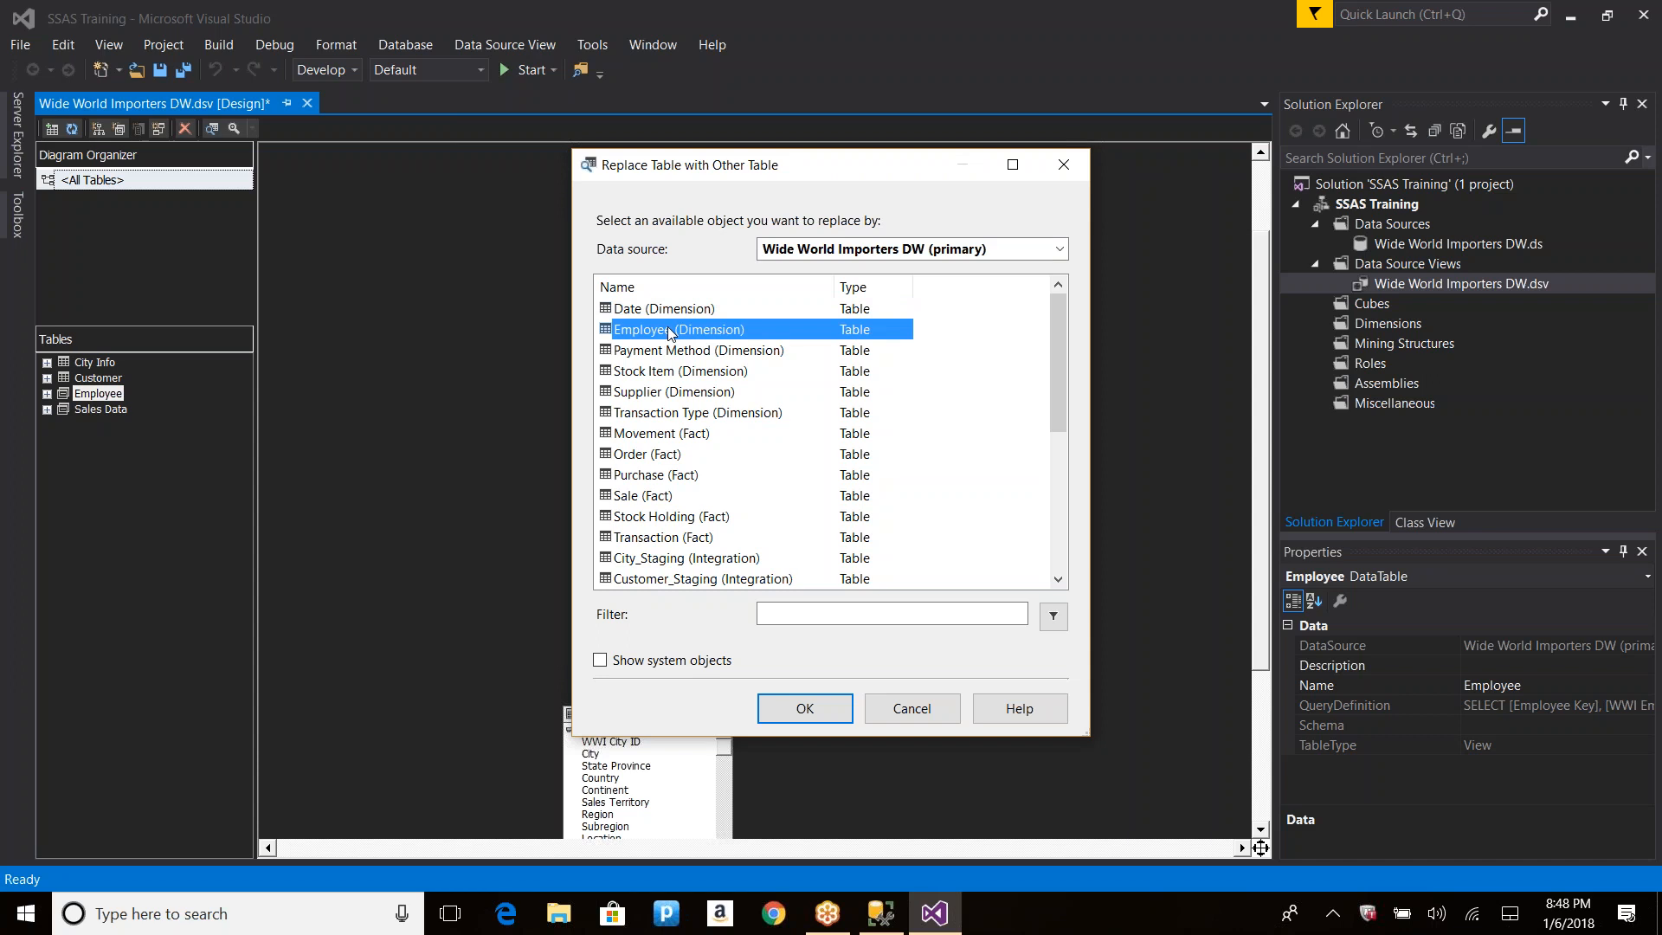
left_click(805, 710)
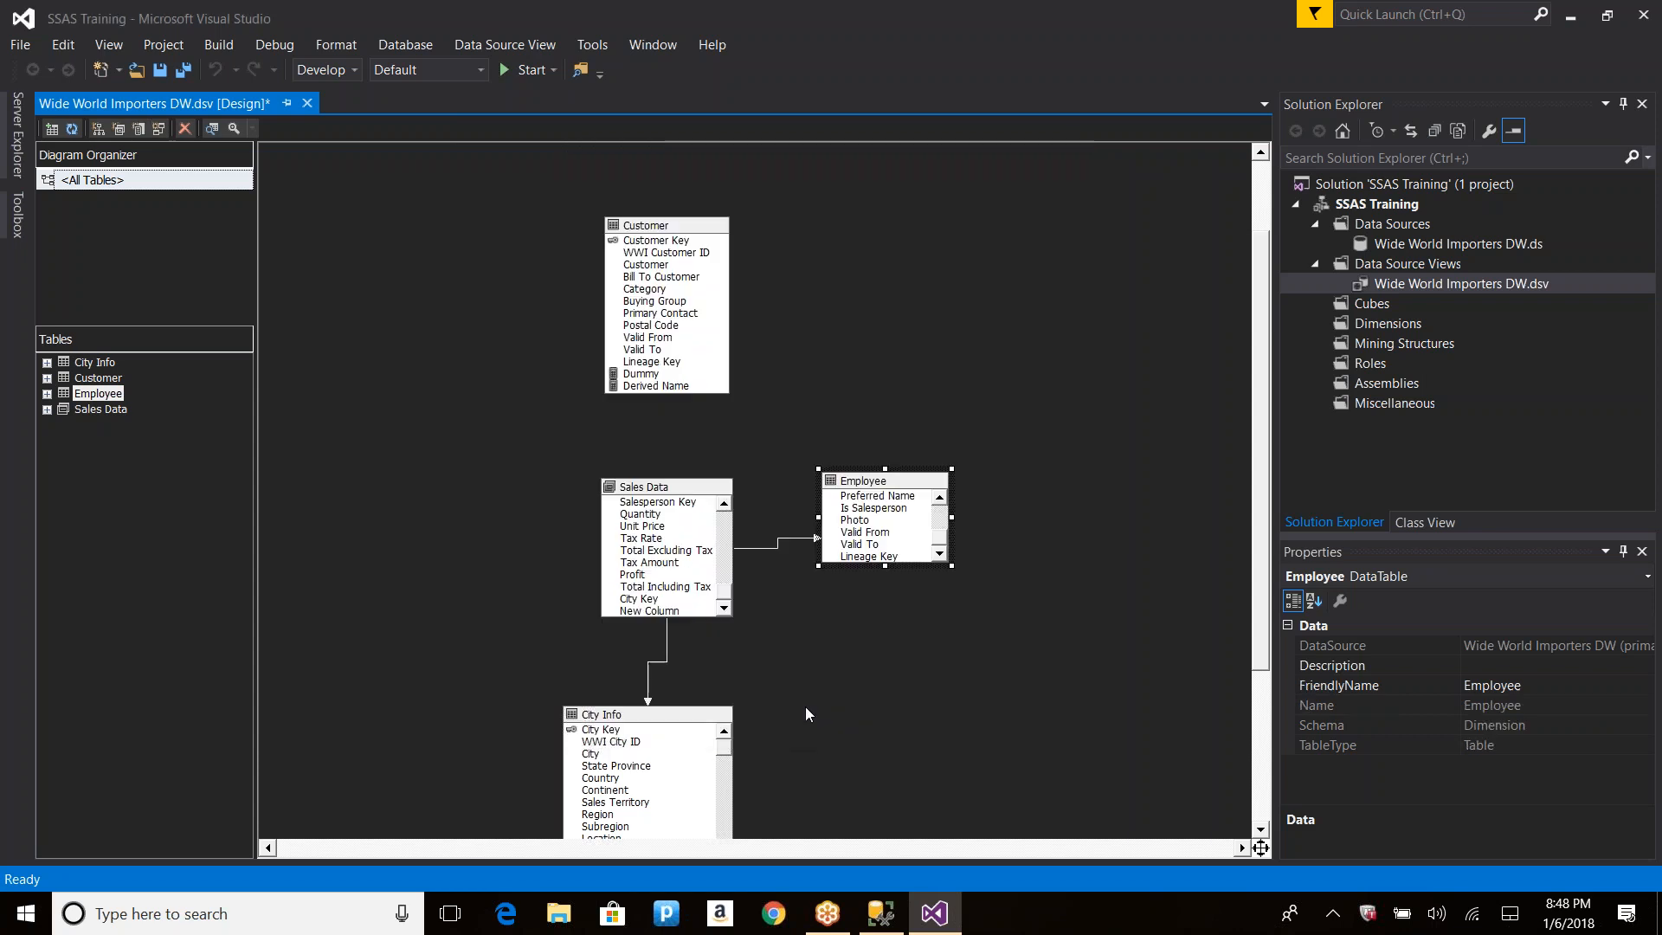
left_click_drag(910, 568, 911, 628)
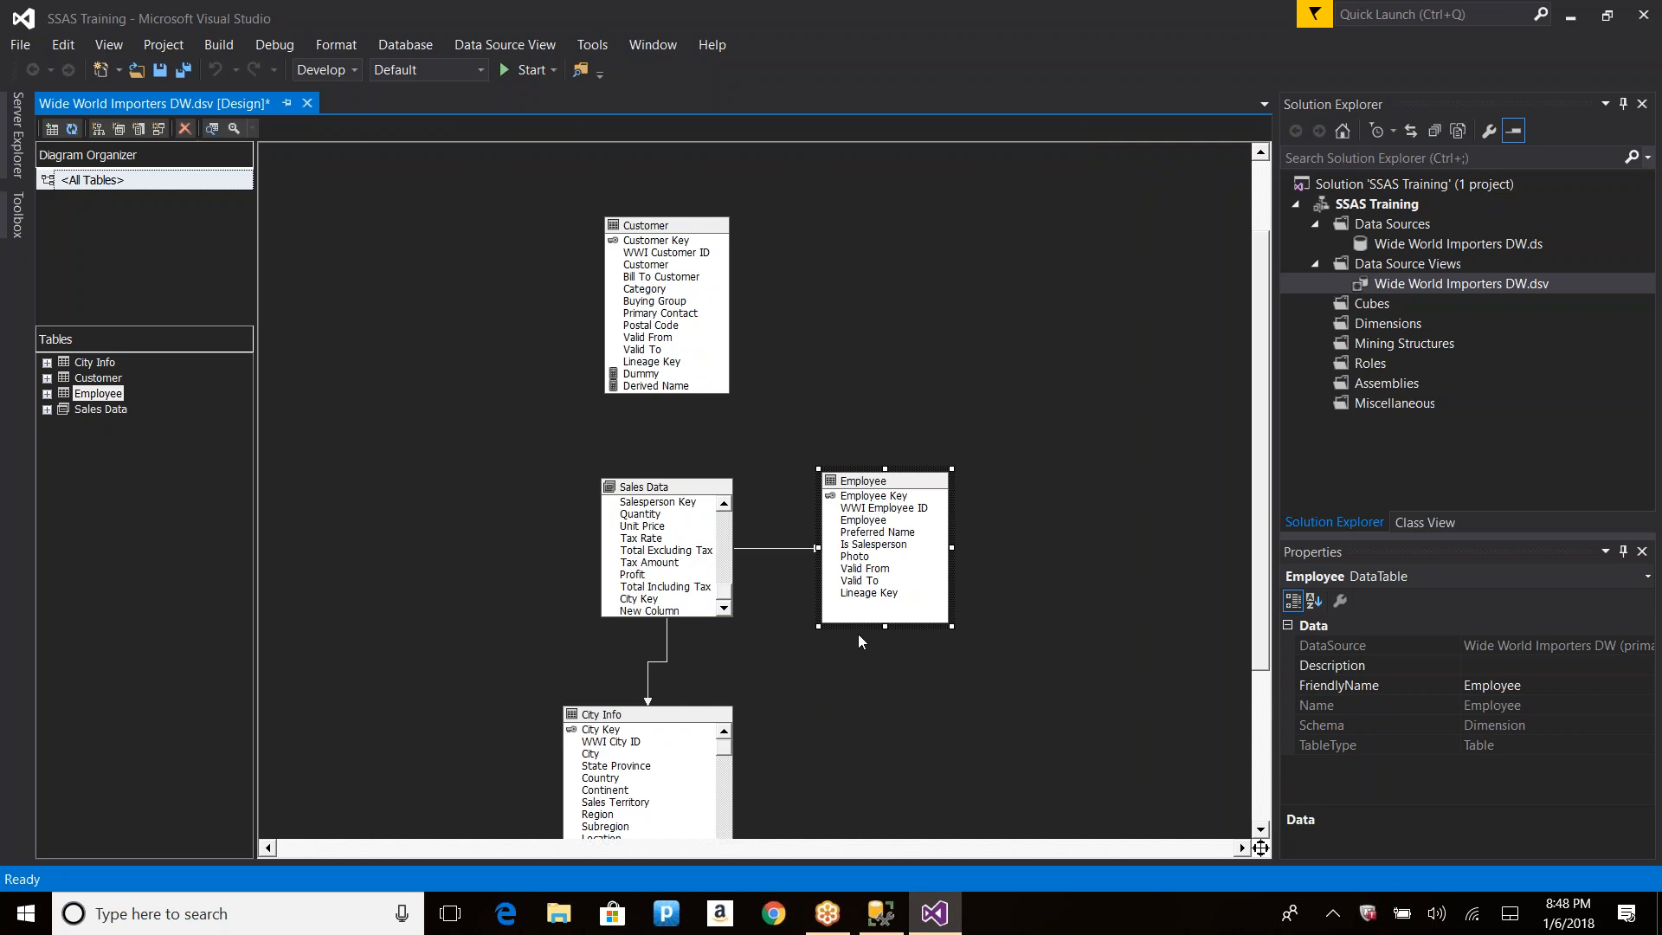
Step: Replace the Customer table with a new named query that keeps the Dummy and Derived Name expressions
left_click(656, 385)
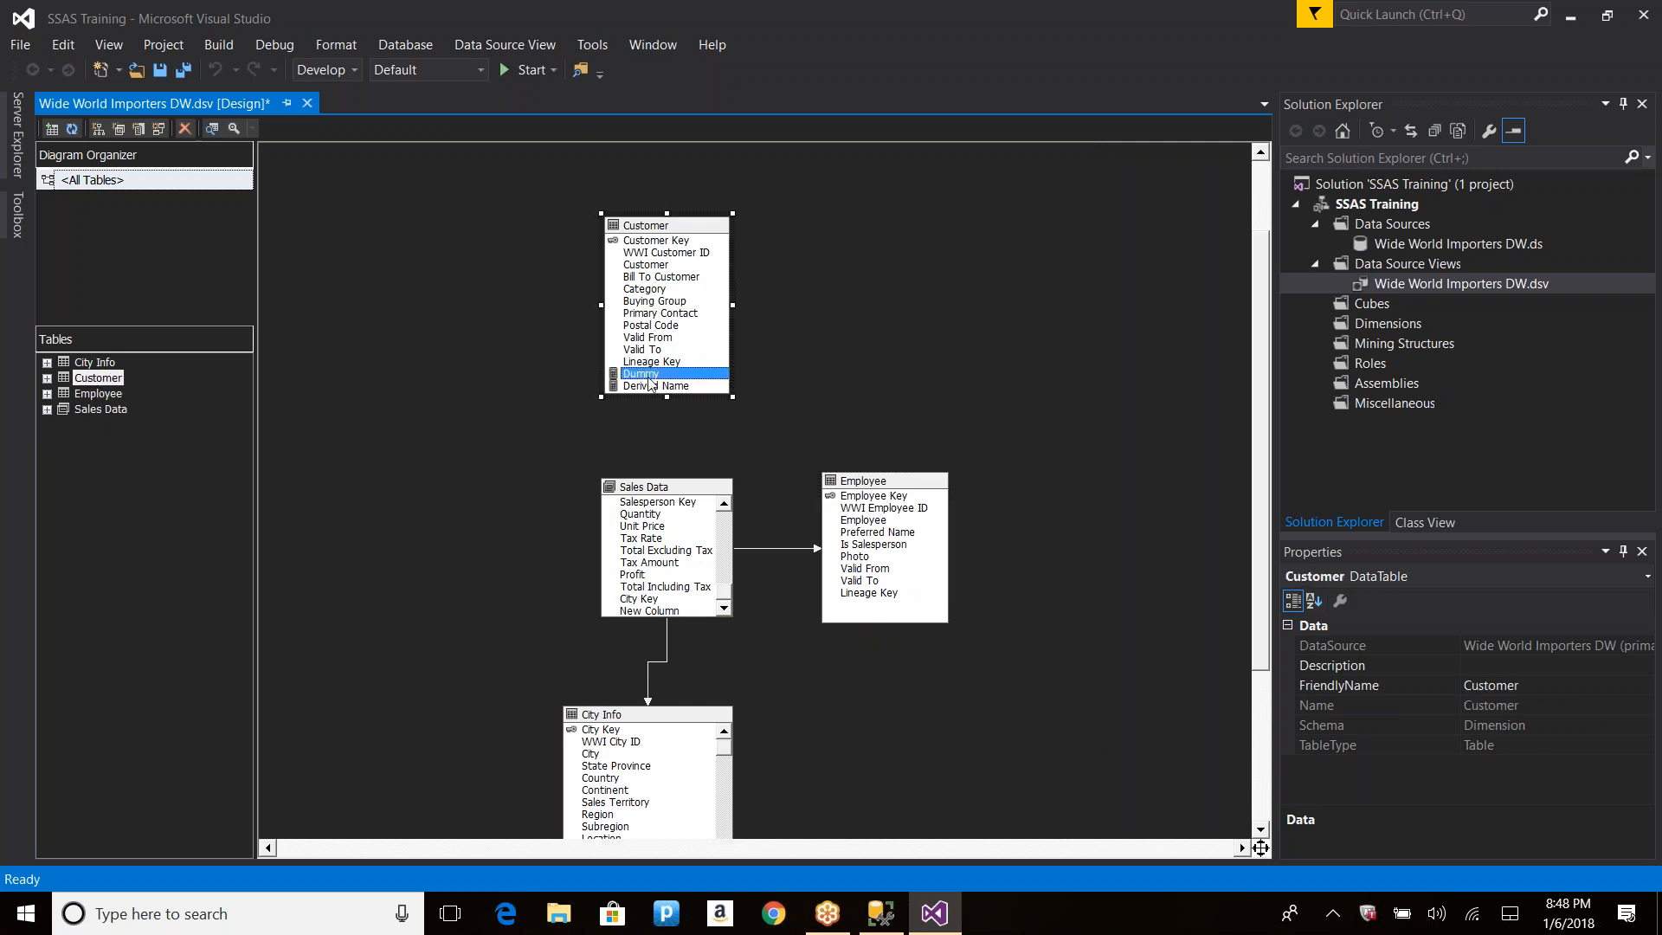
right_click(675, 230)
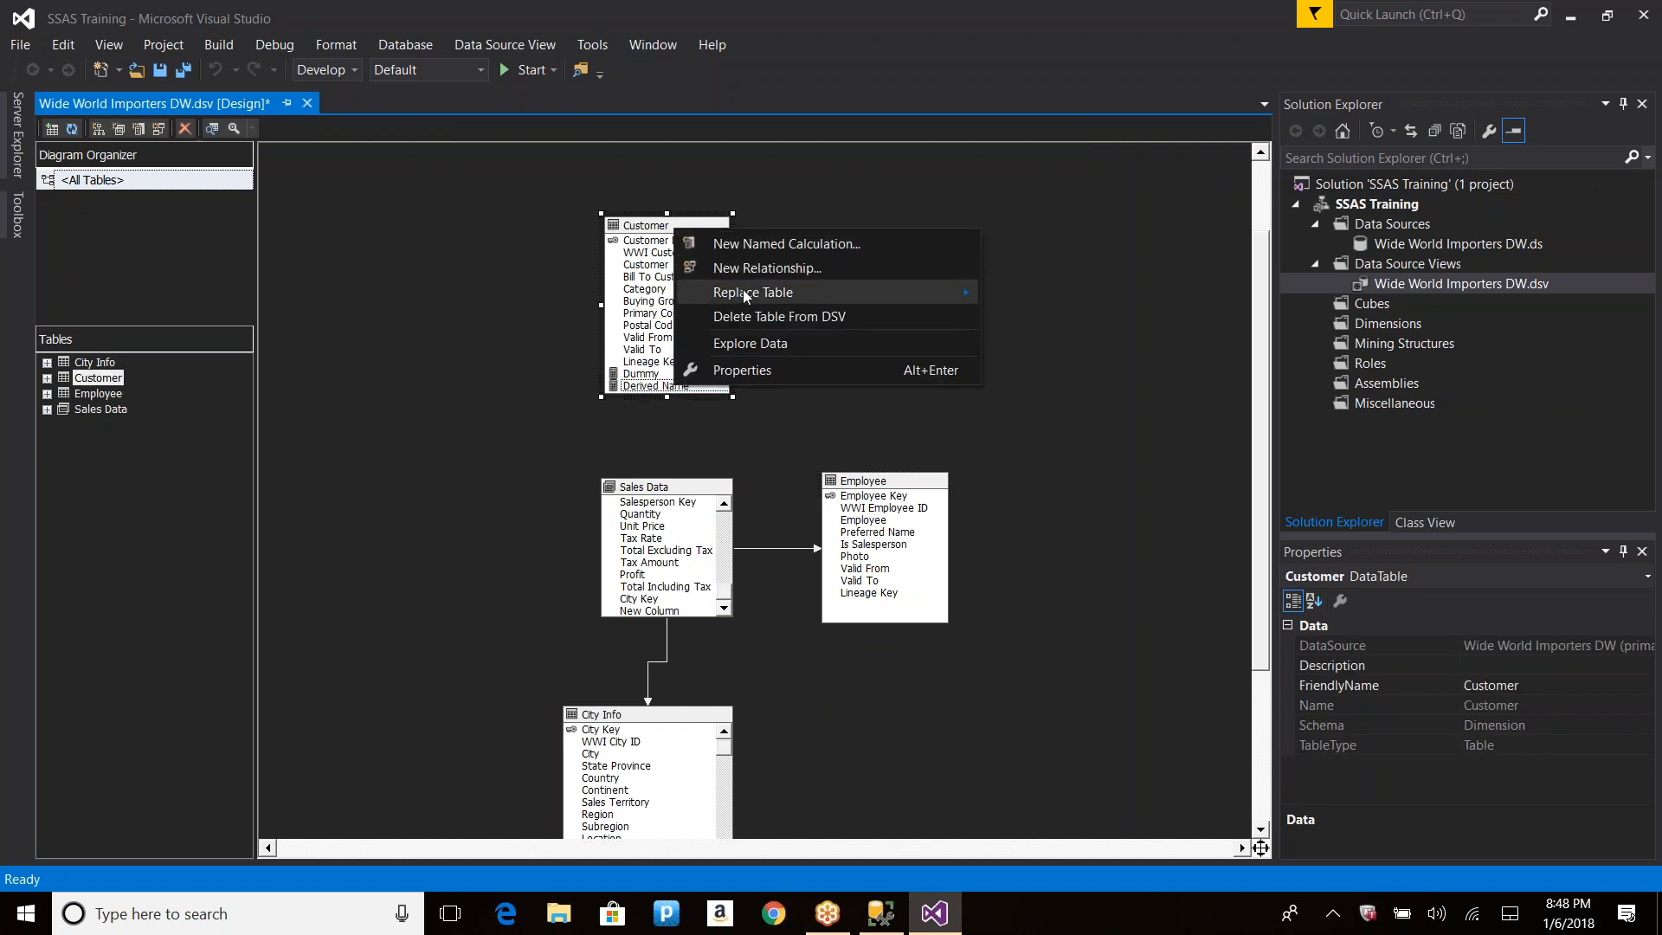
mouse_move(755, 299)
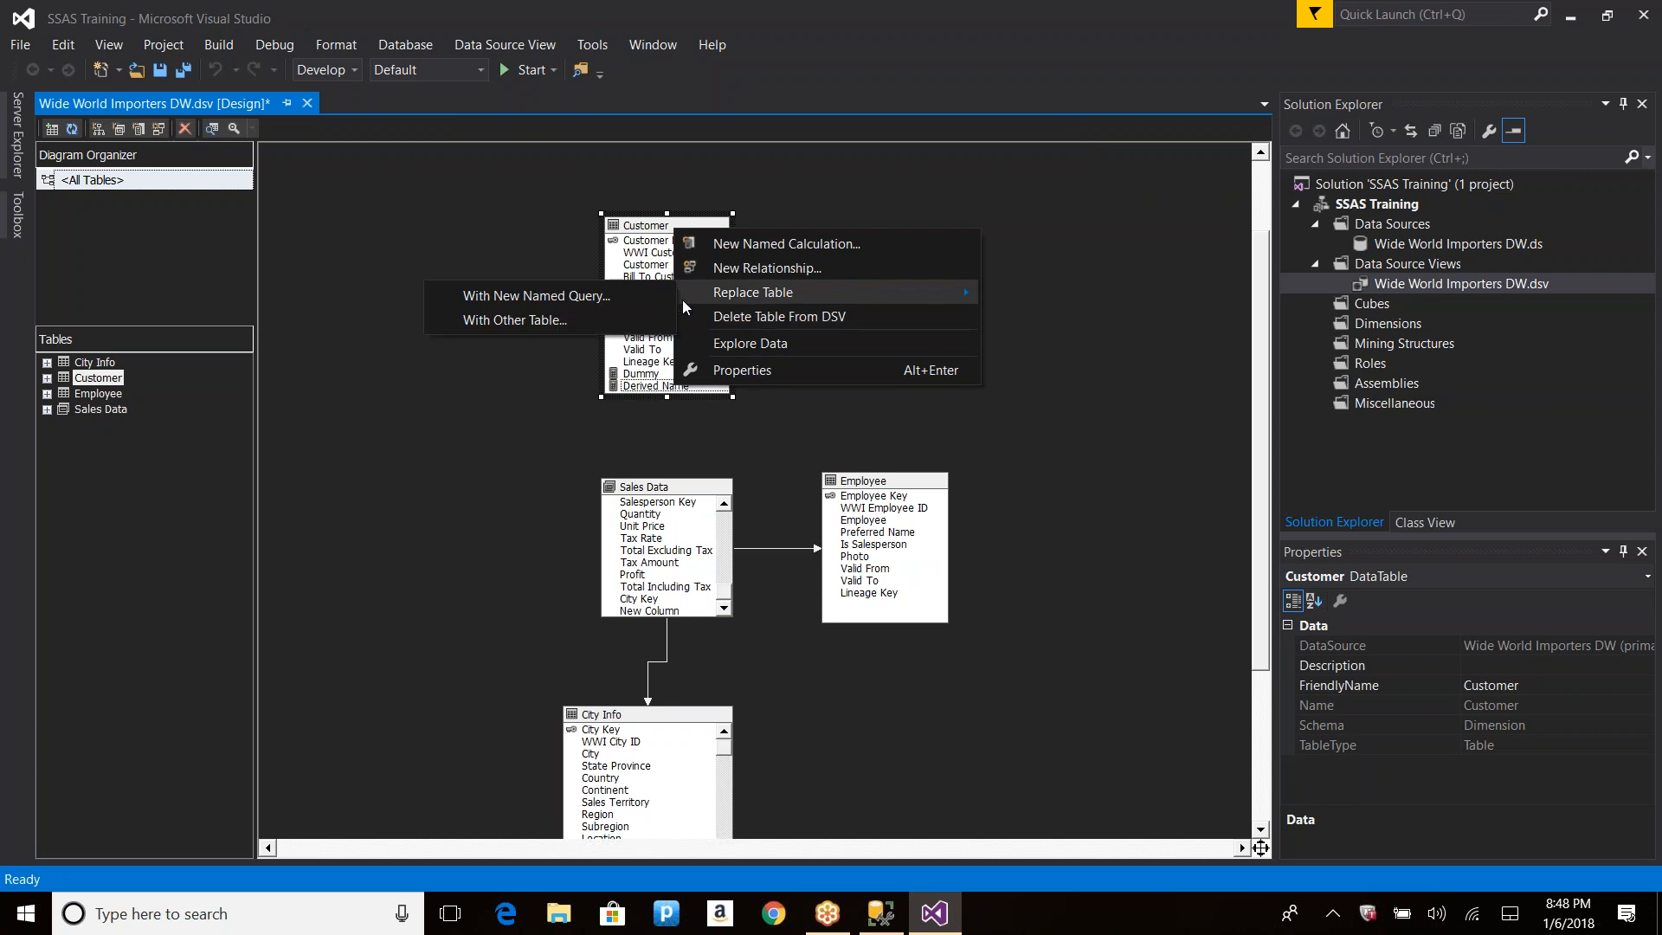
left_click(606, 296)
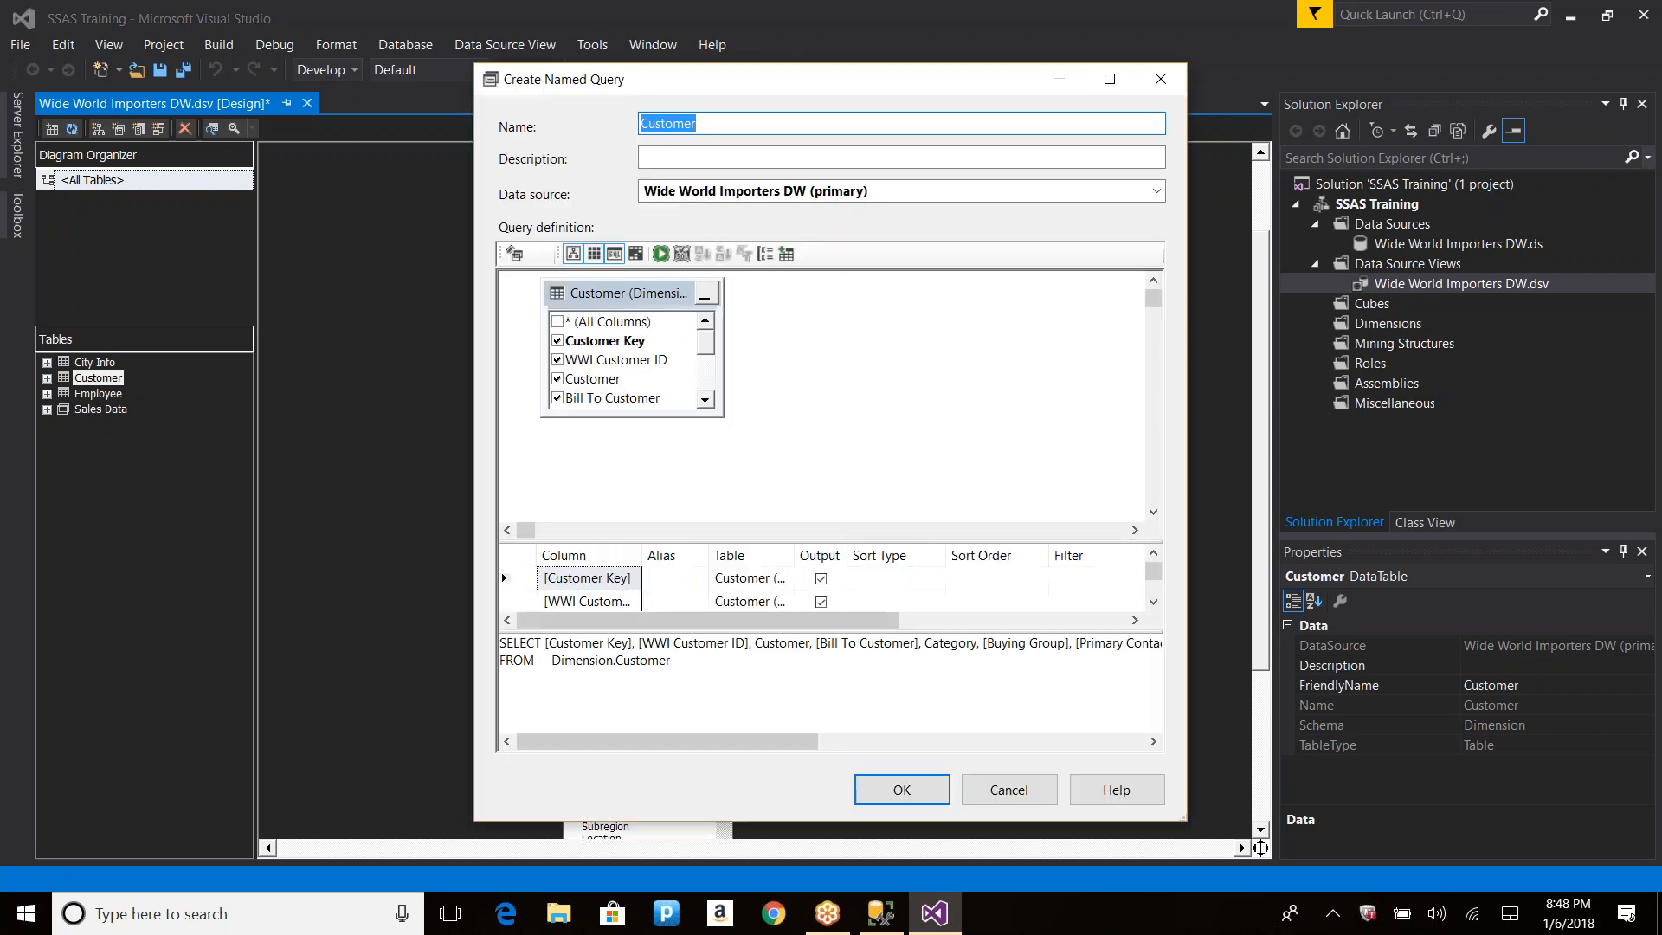
left_click(729, 646)
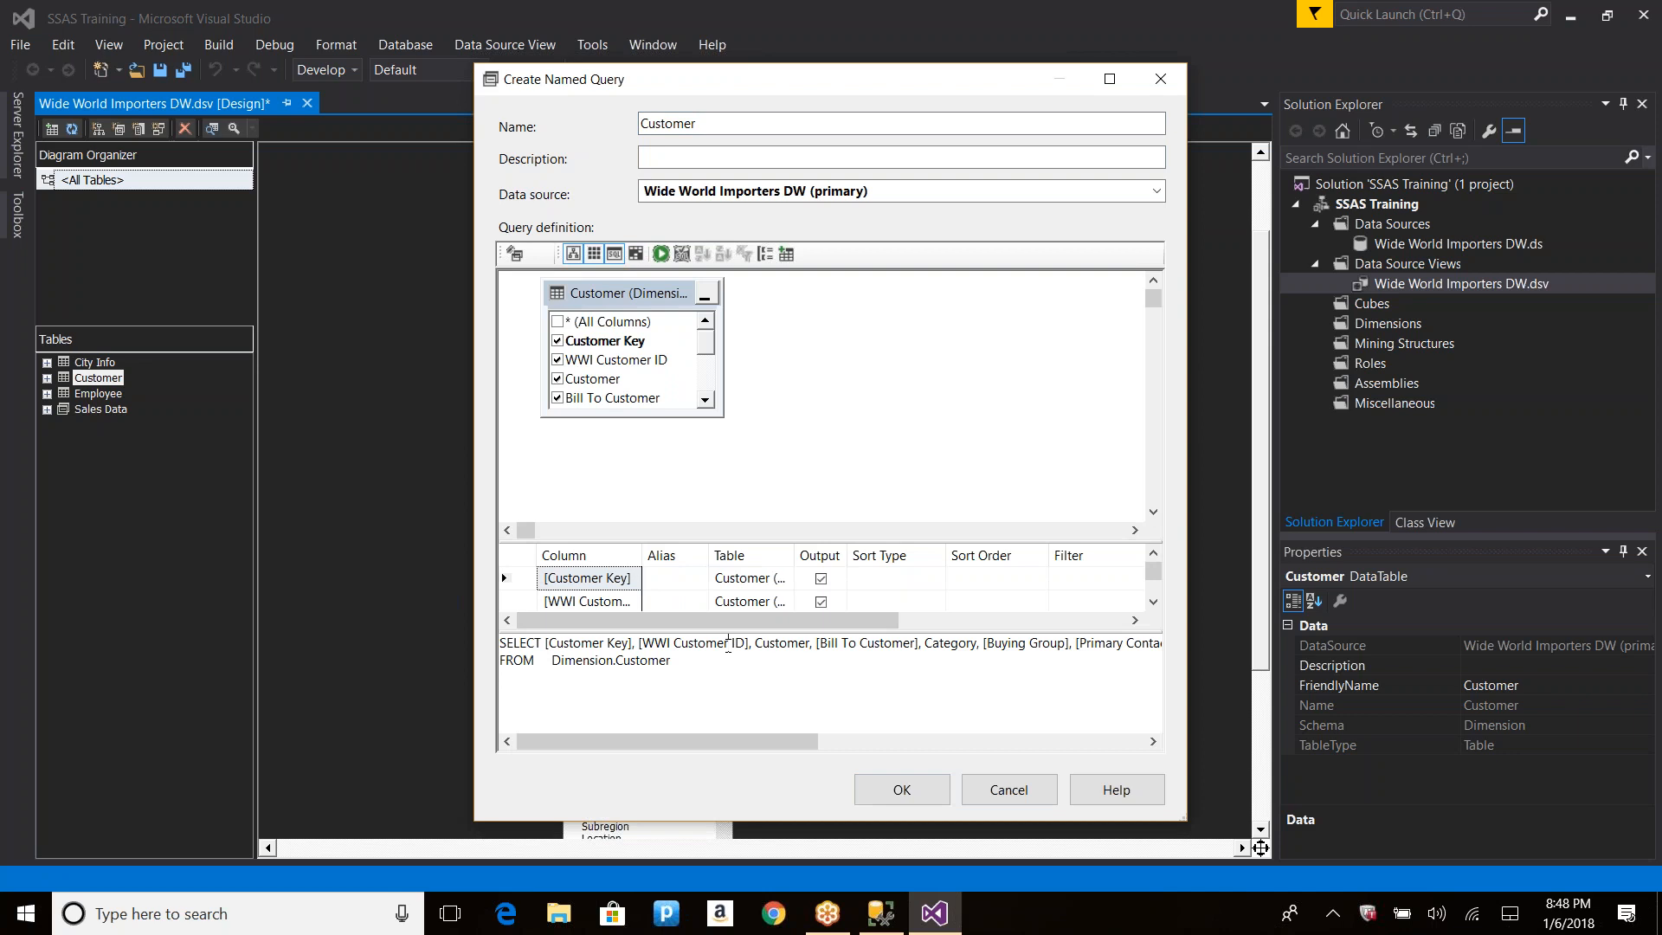
key("End")
key("ctrl+shift+Left")
key("ctrl+shift+Left")
key("ctrl+shift+Left")
key("ctrl+shift+Left")
key("ctrl+shift+Left")
key("ctrl+shift+Left")
key("ctrl+shift+Left")
key("ctrl+shift+Left")
key("ctrl+shift+Left")
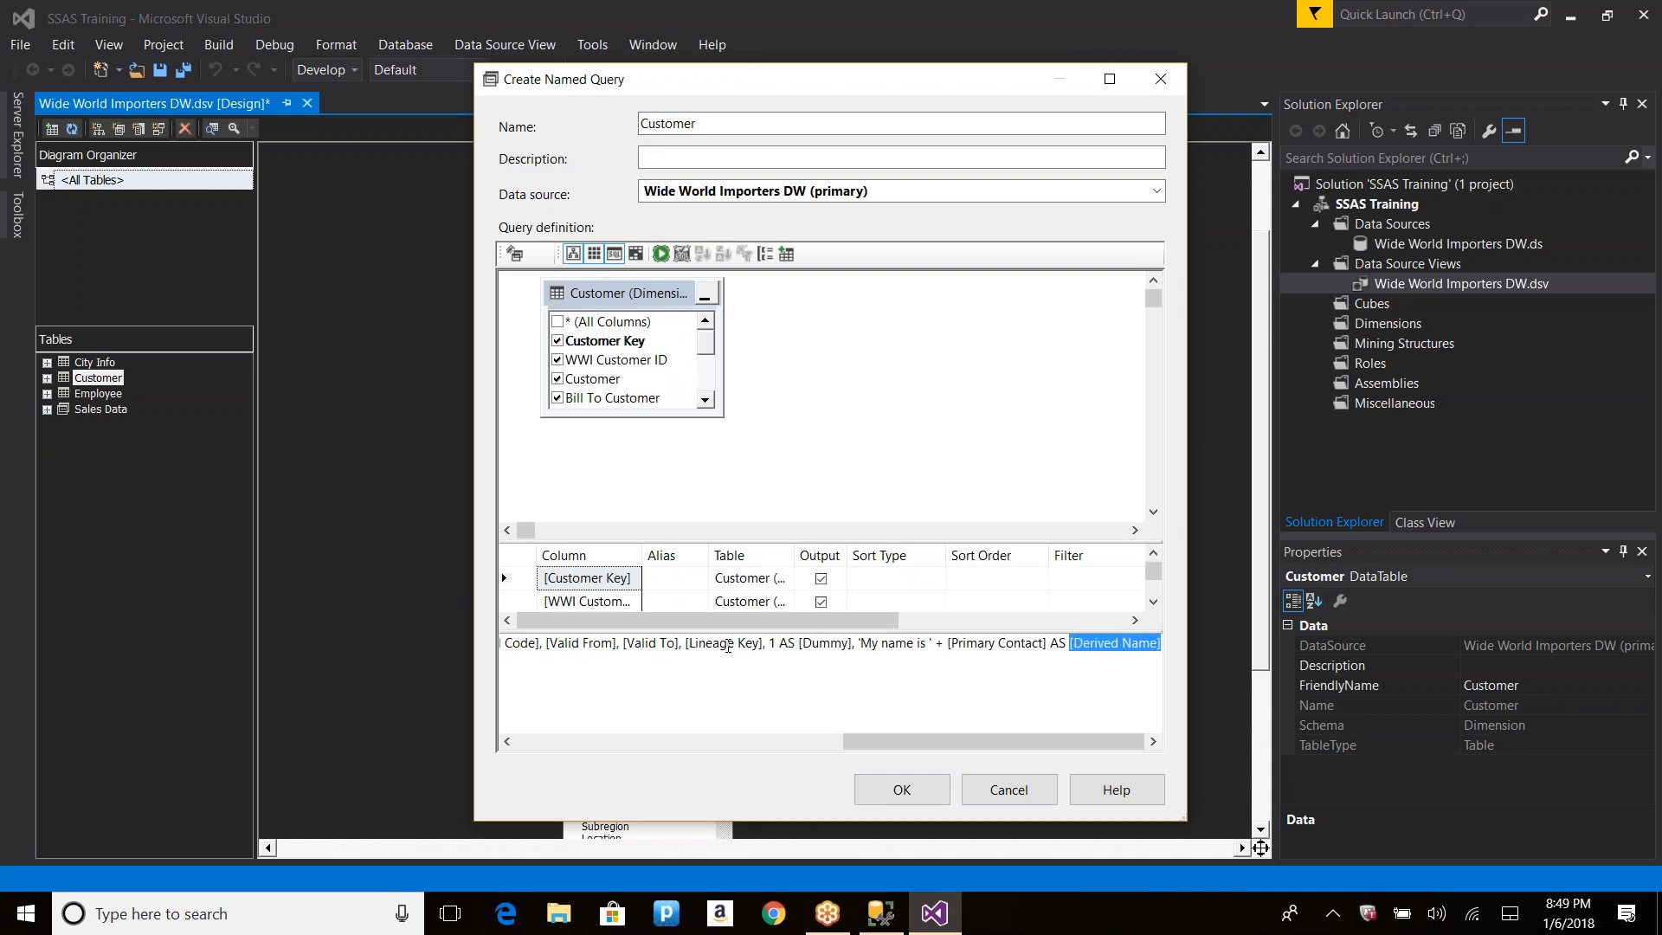
key("ctrl+shift+Left")
key("ctrl+shift+Left")
key("ctrl+shift+Left")
key("ctrl+shift+Left")
key("ctrl+shift+Left")
key("ctrl+shift+Left")
key("ctrl+shift+Left")
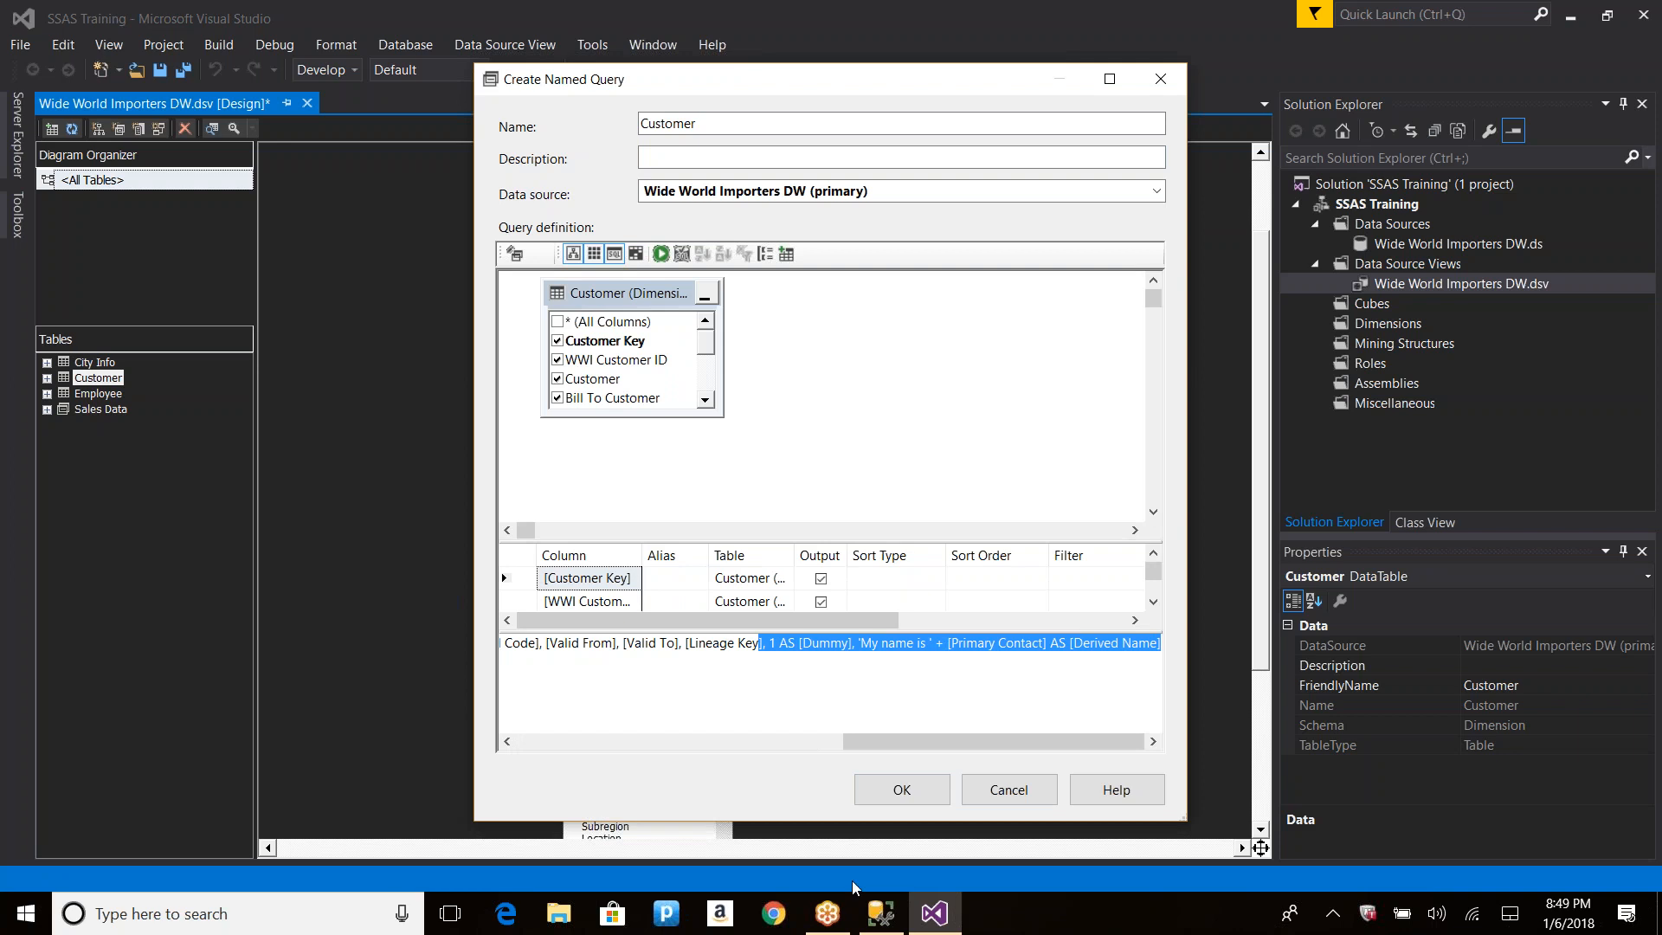
left_click(902, 790)
left_click_drag(669, 375, 661, 388)
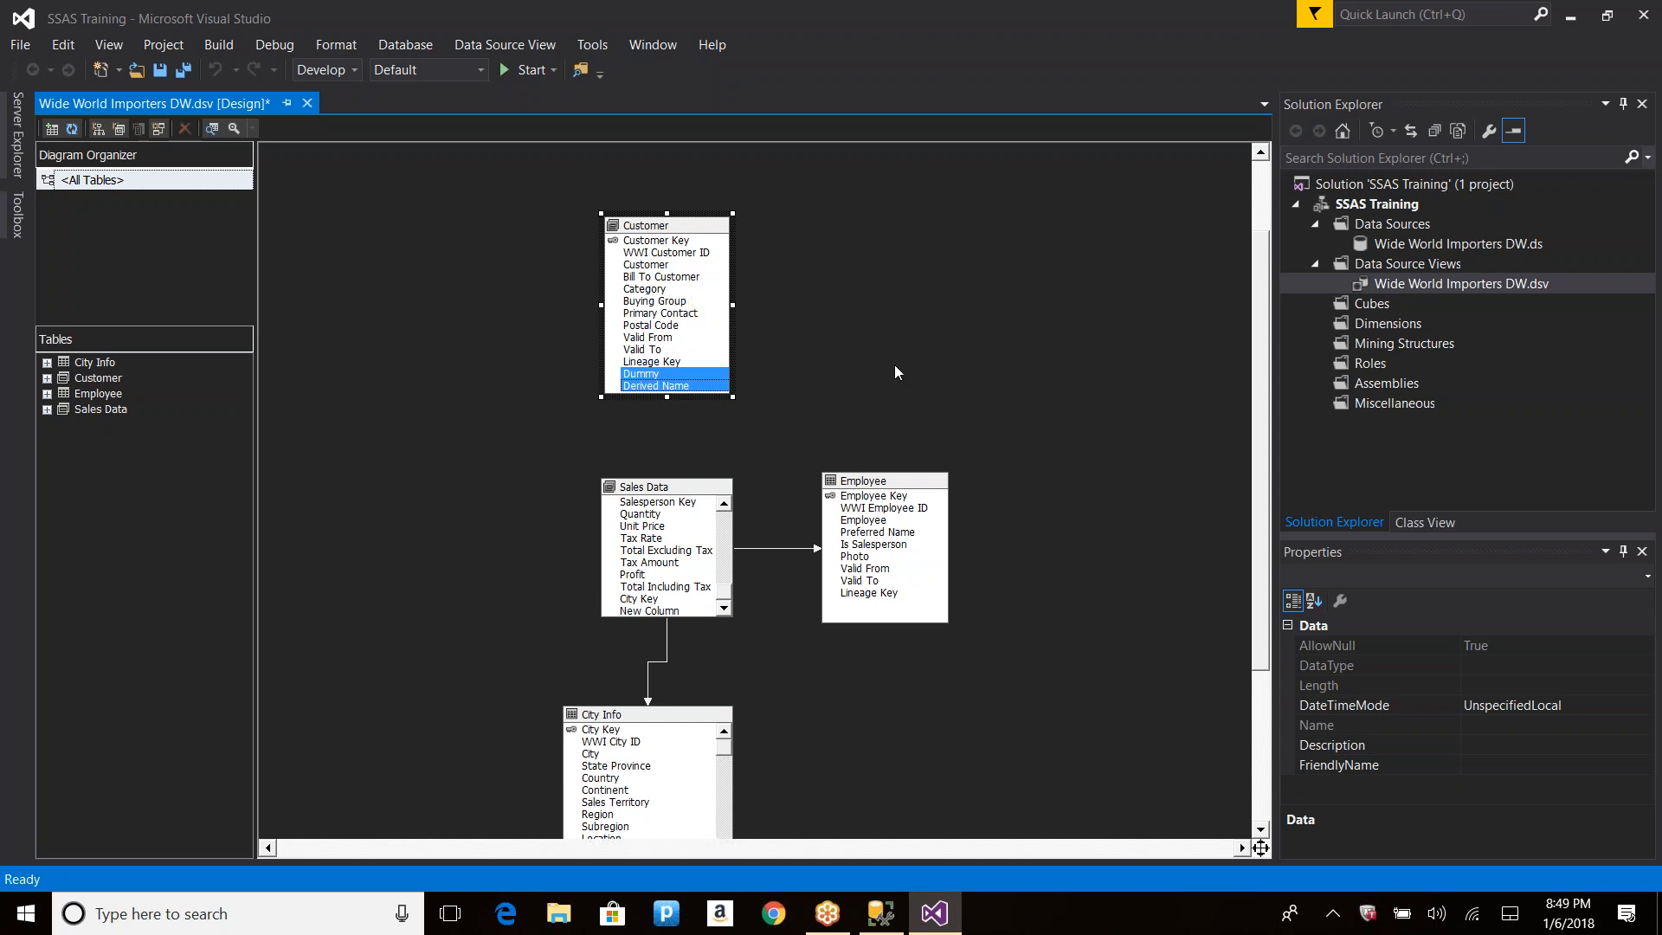
Step: Explore the City Info table's data to review its key and location columns, and close the data view
right_click(609, 715)
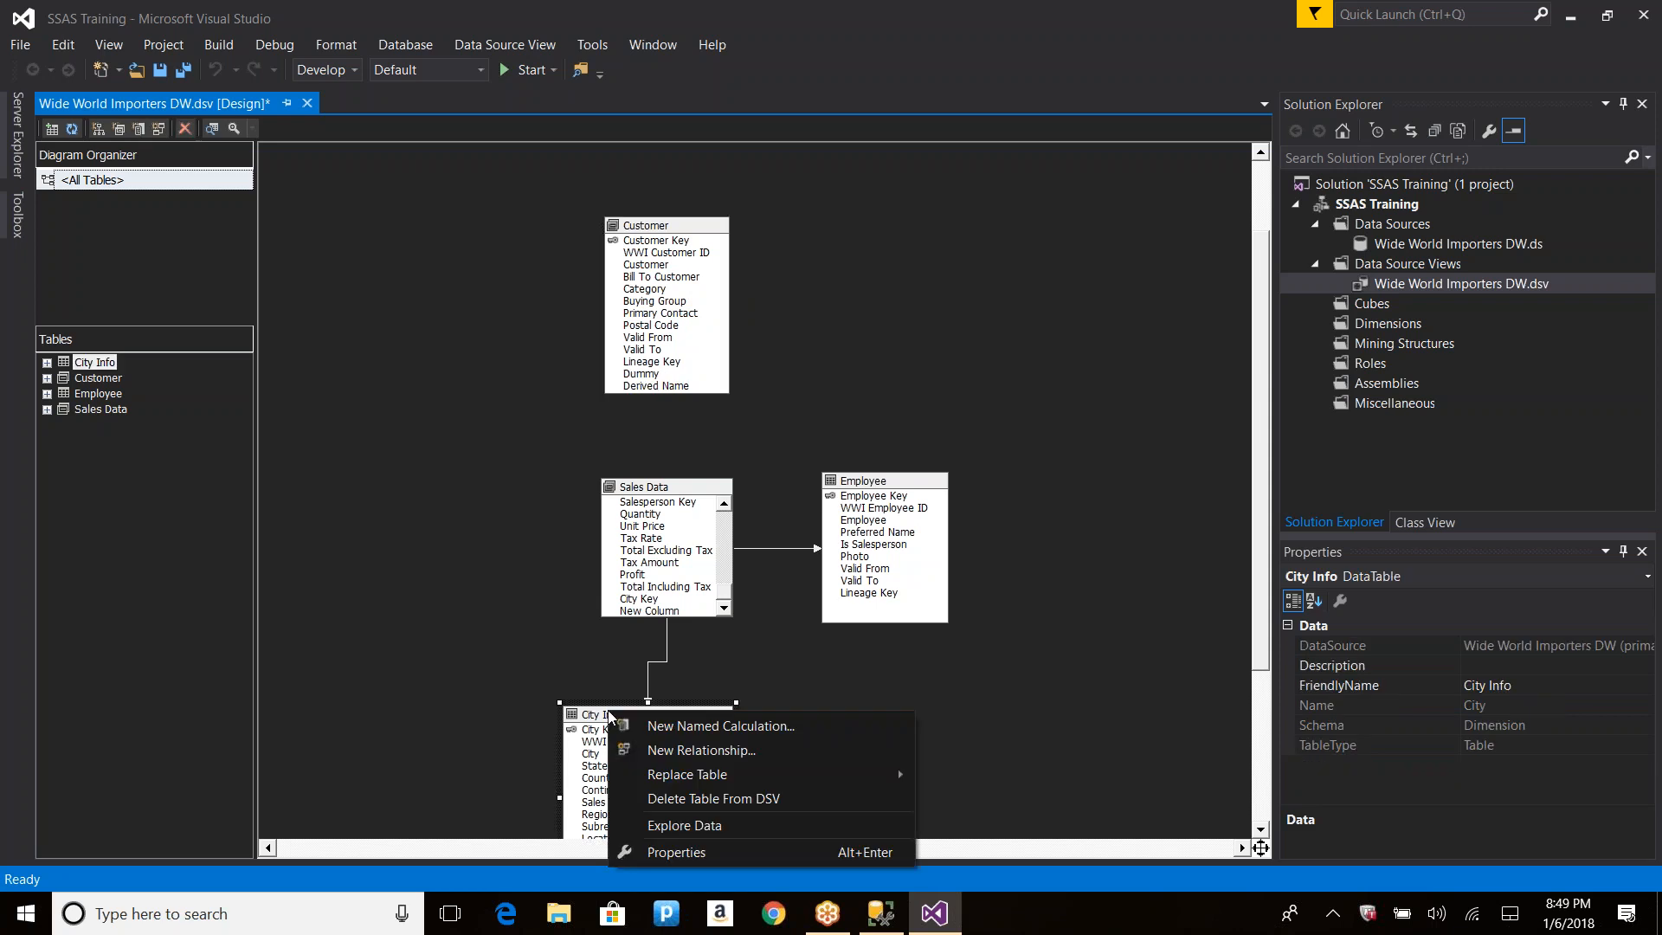
left_click(715, 827)
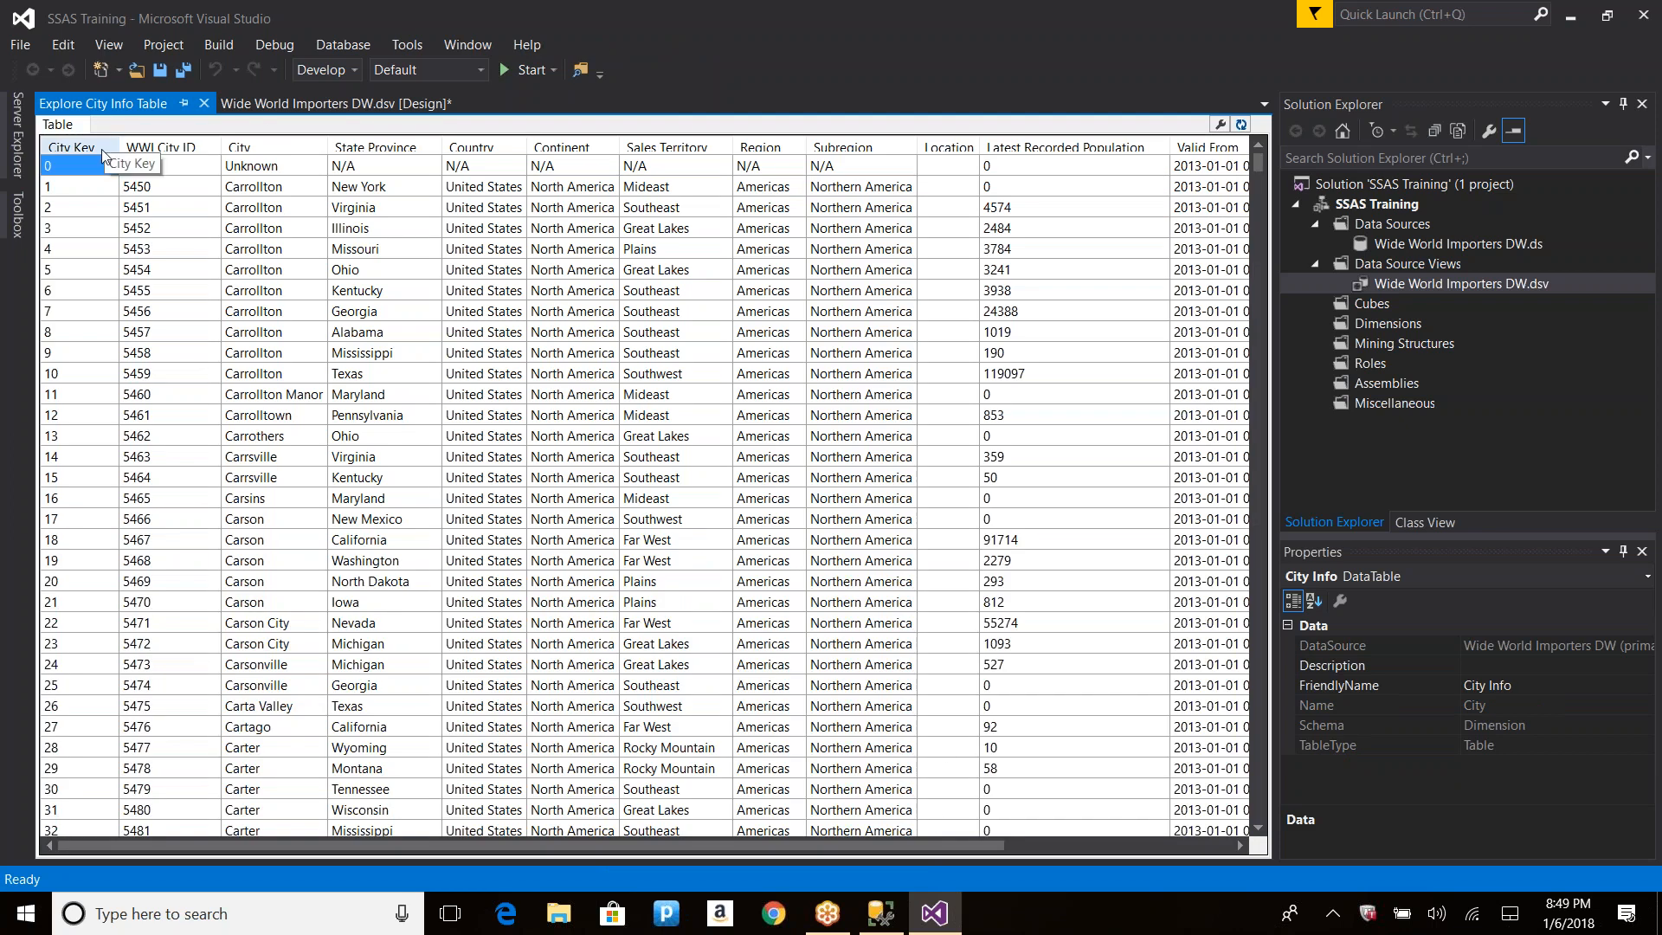
left_click(140, 169)
left_click(271, 194)
left_click(779, 274)
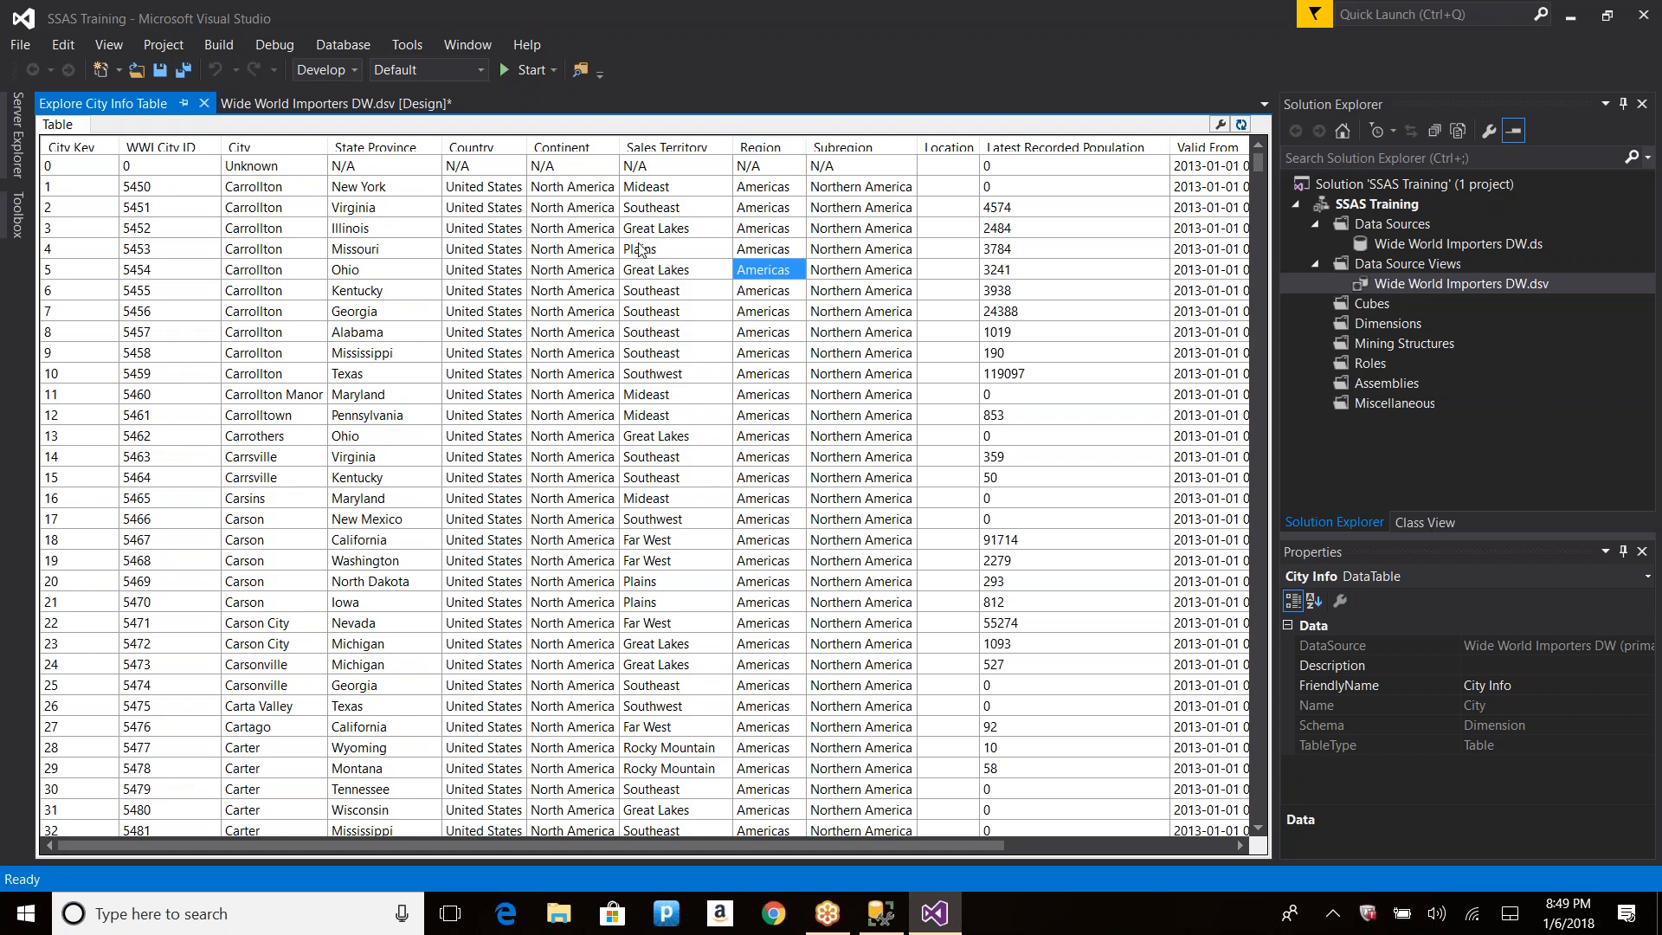
left_click(204, 103)
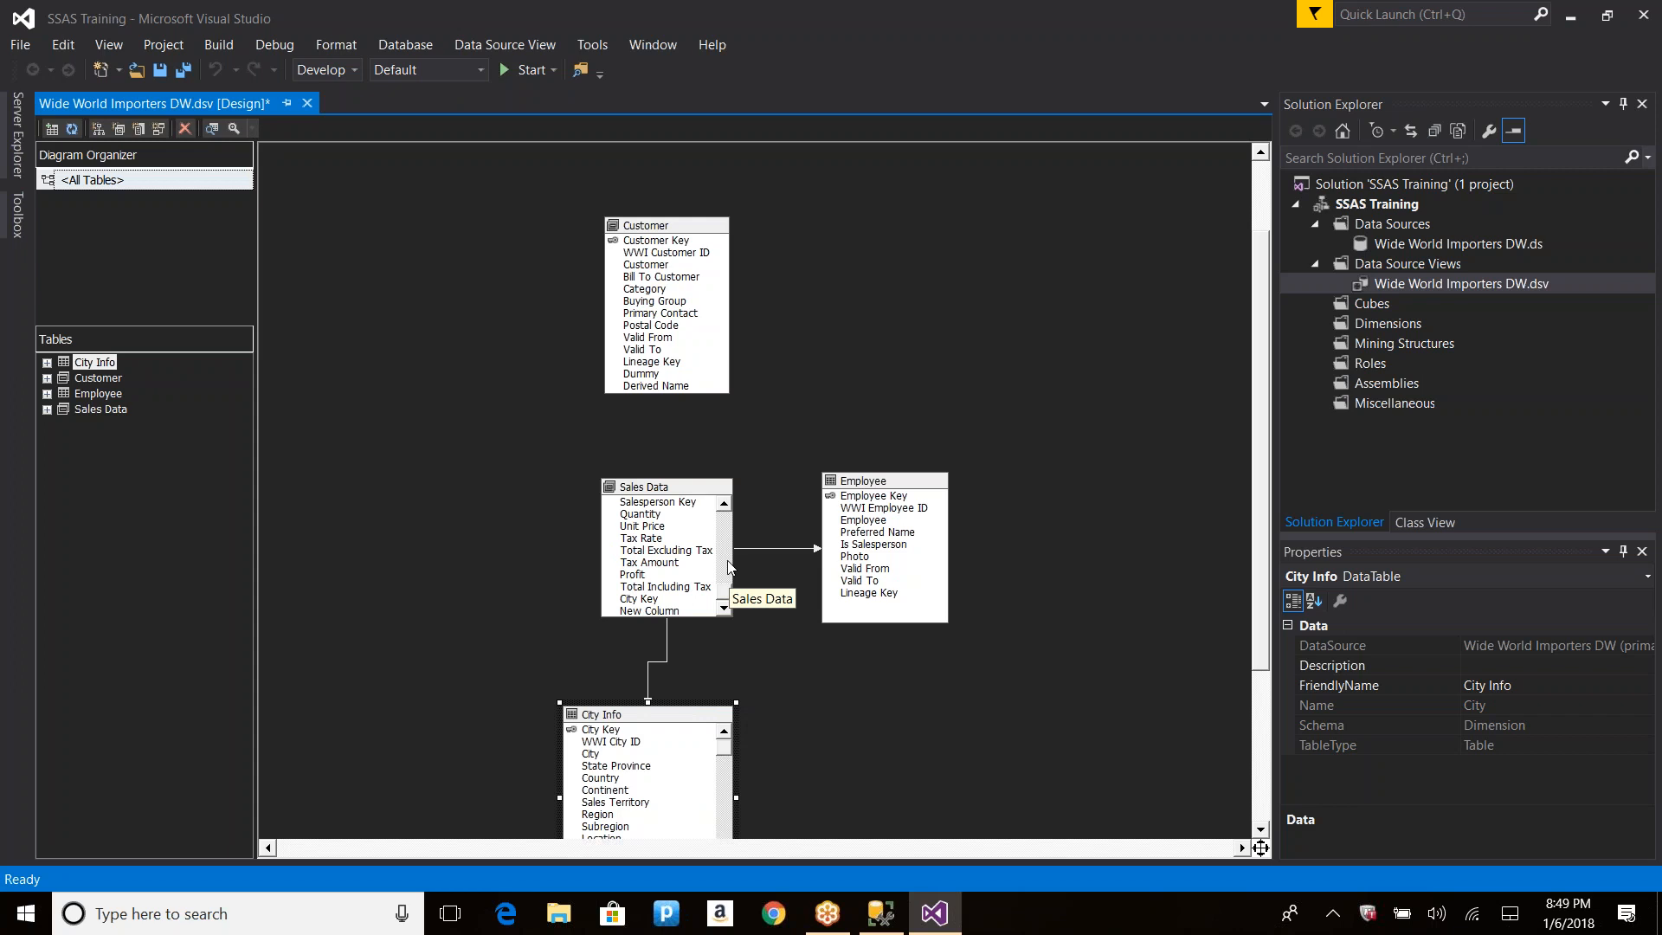
left_click(679, 240)
right_click(681, 242)
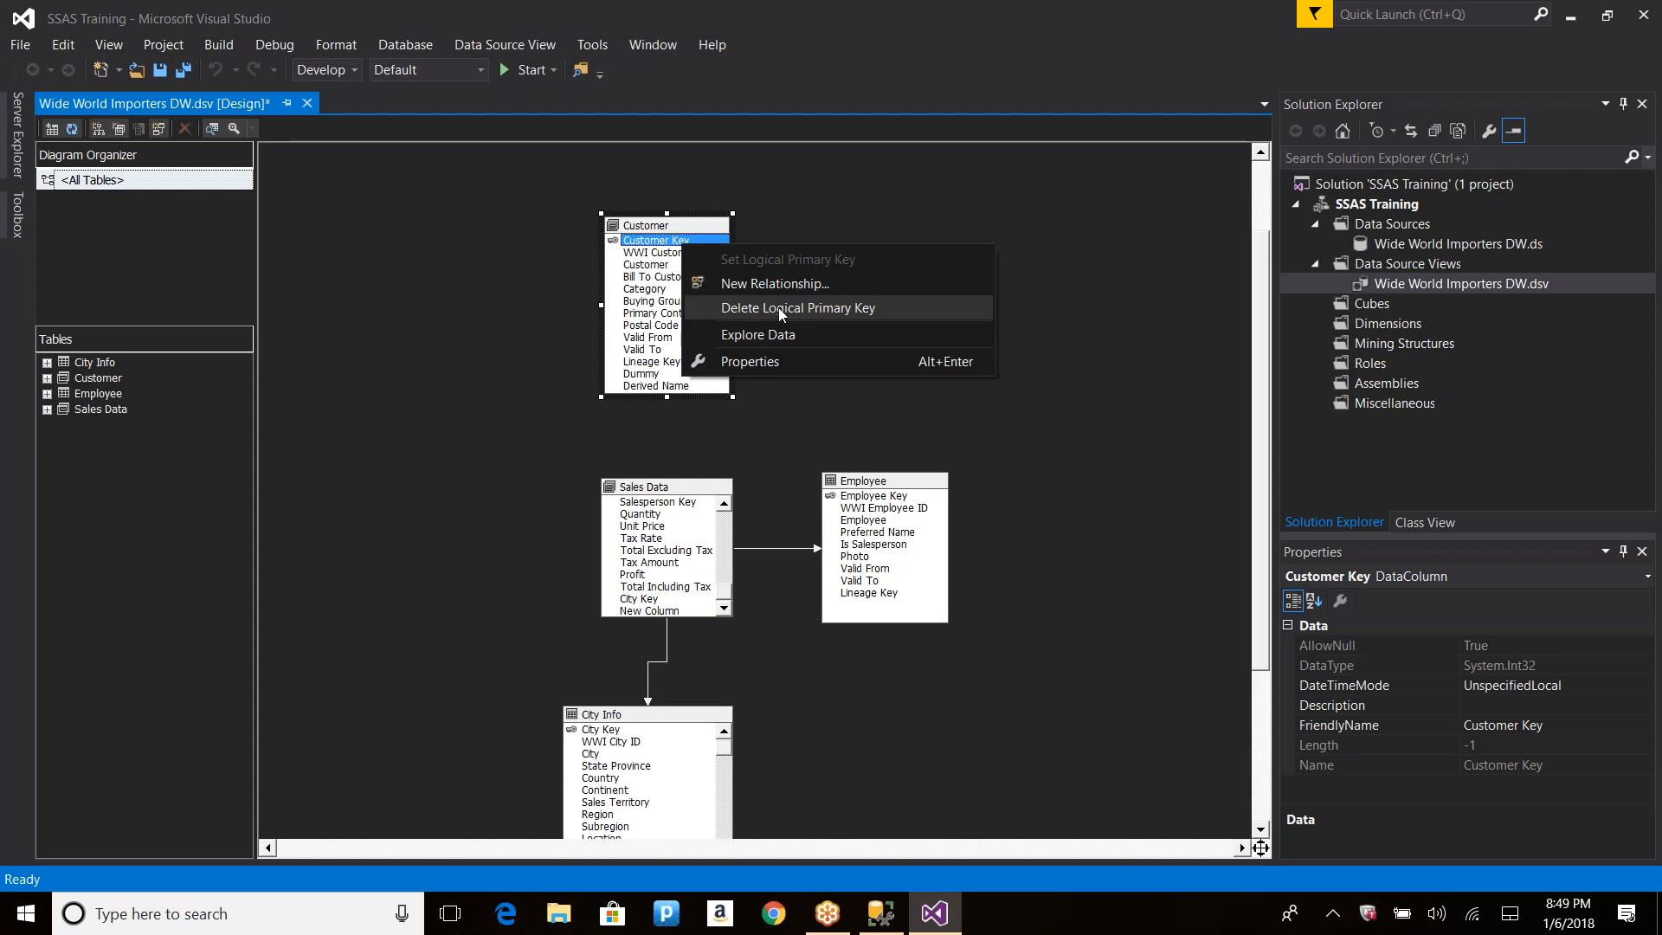
left_click(645, 514)
scroll(718, 555, "up", 1)
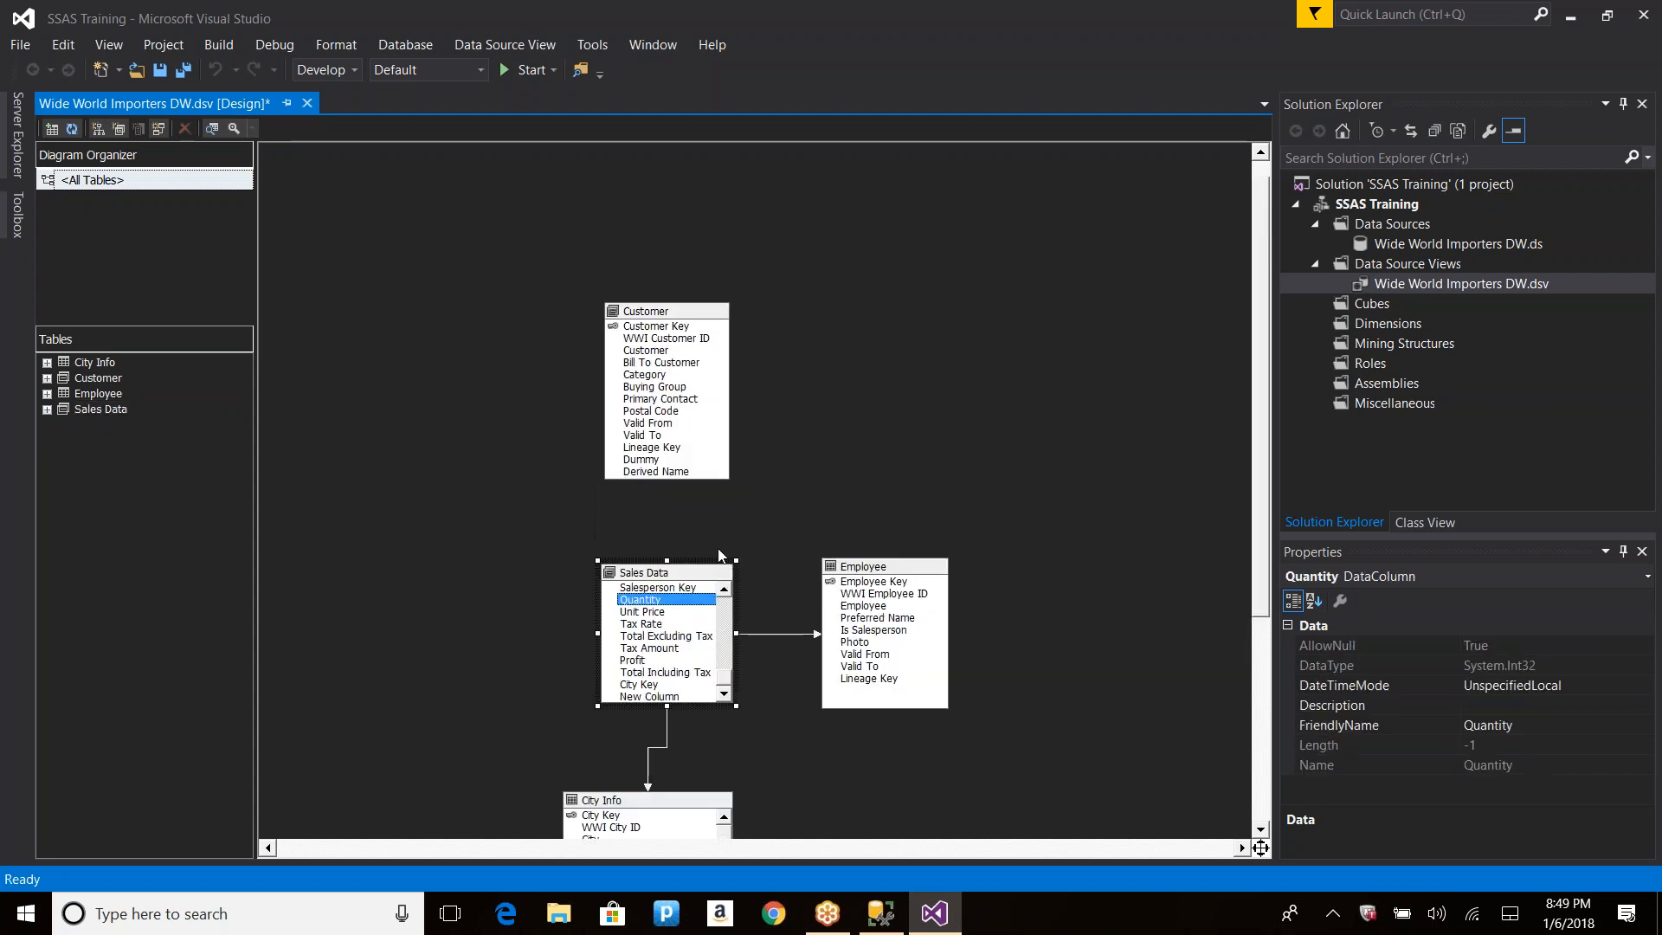
left_click(727, 603)
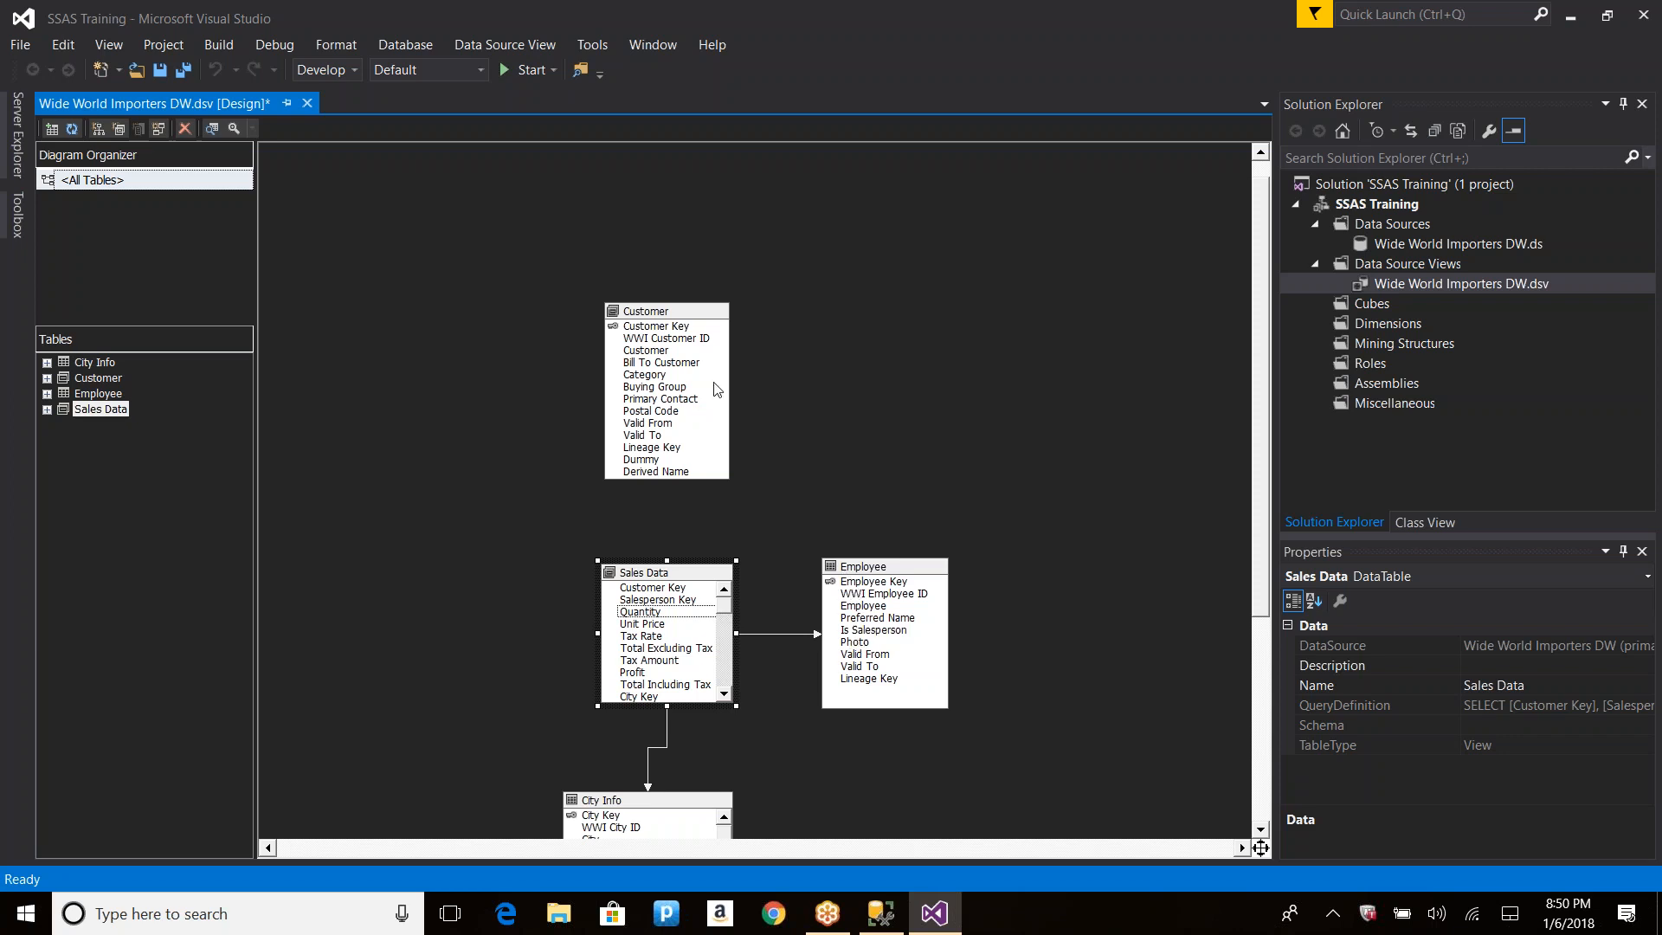
Step: Delete the logical primary key on the Customer table's Customer Key column and set it again
left_click(659, 327)
right_click(660, 328)
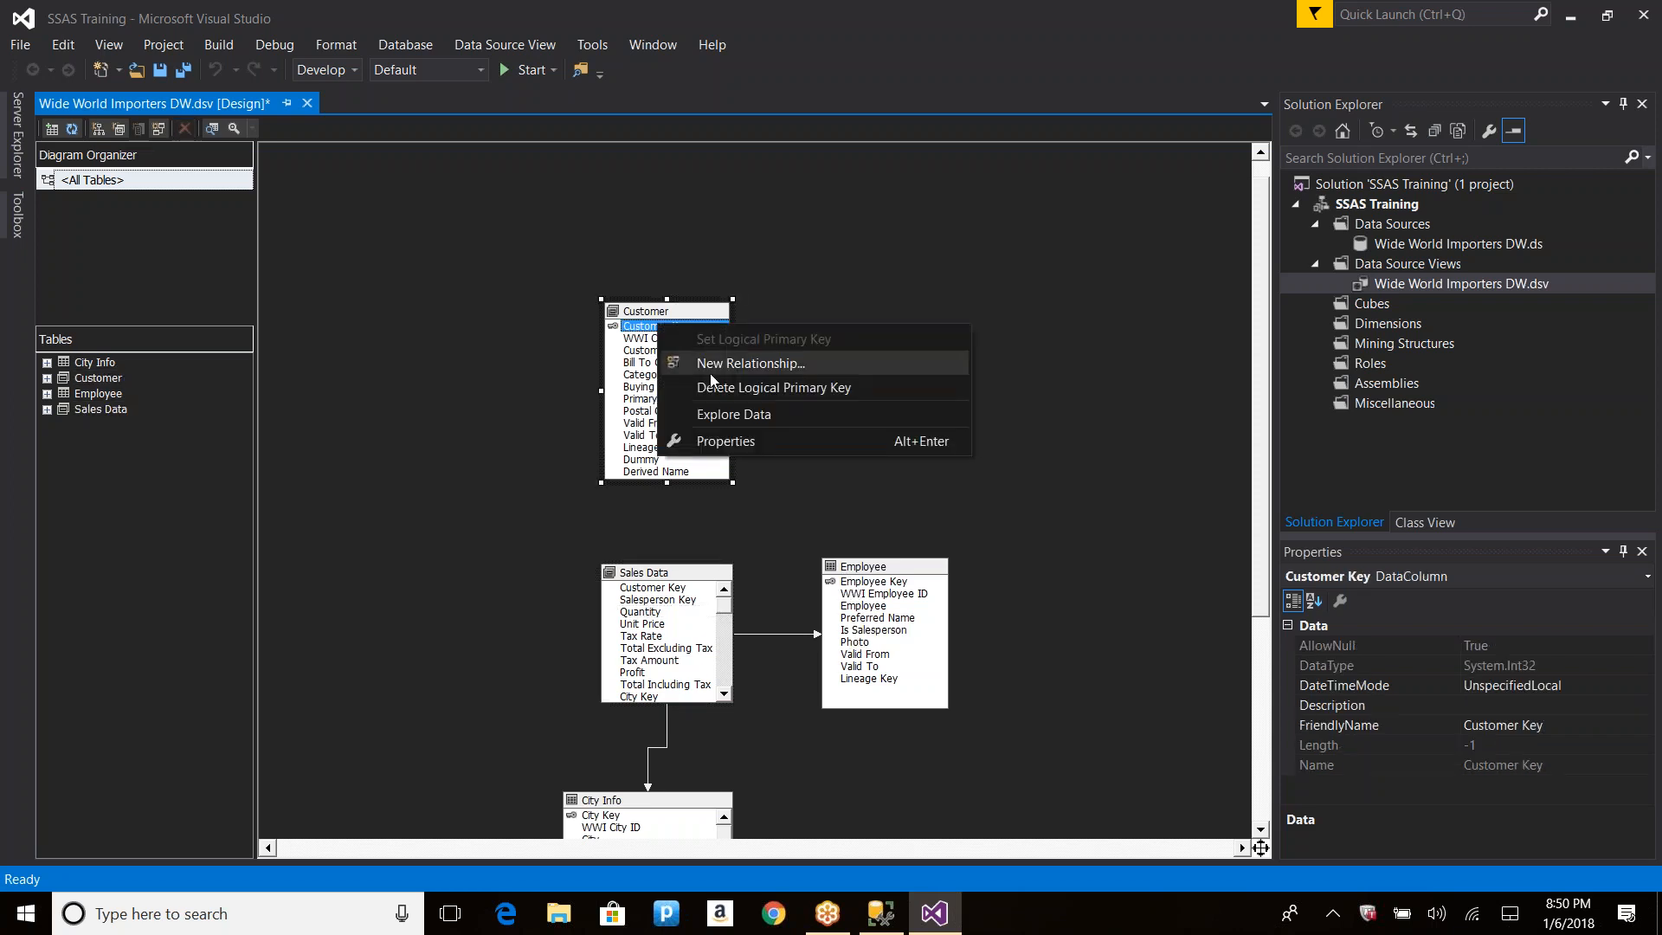
left_click(712, 388)
right_click(657, 325)
left_click(701, 339)
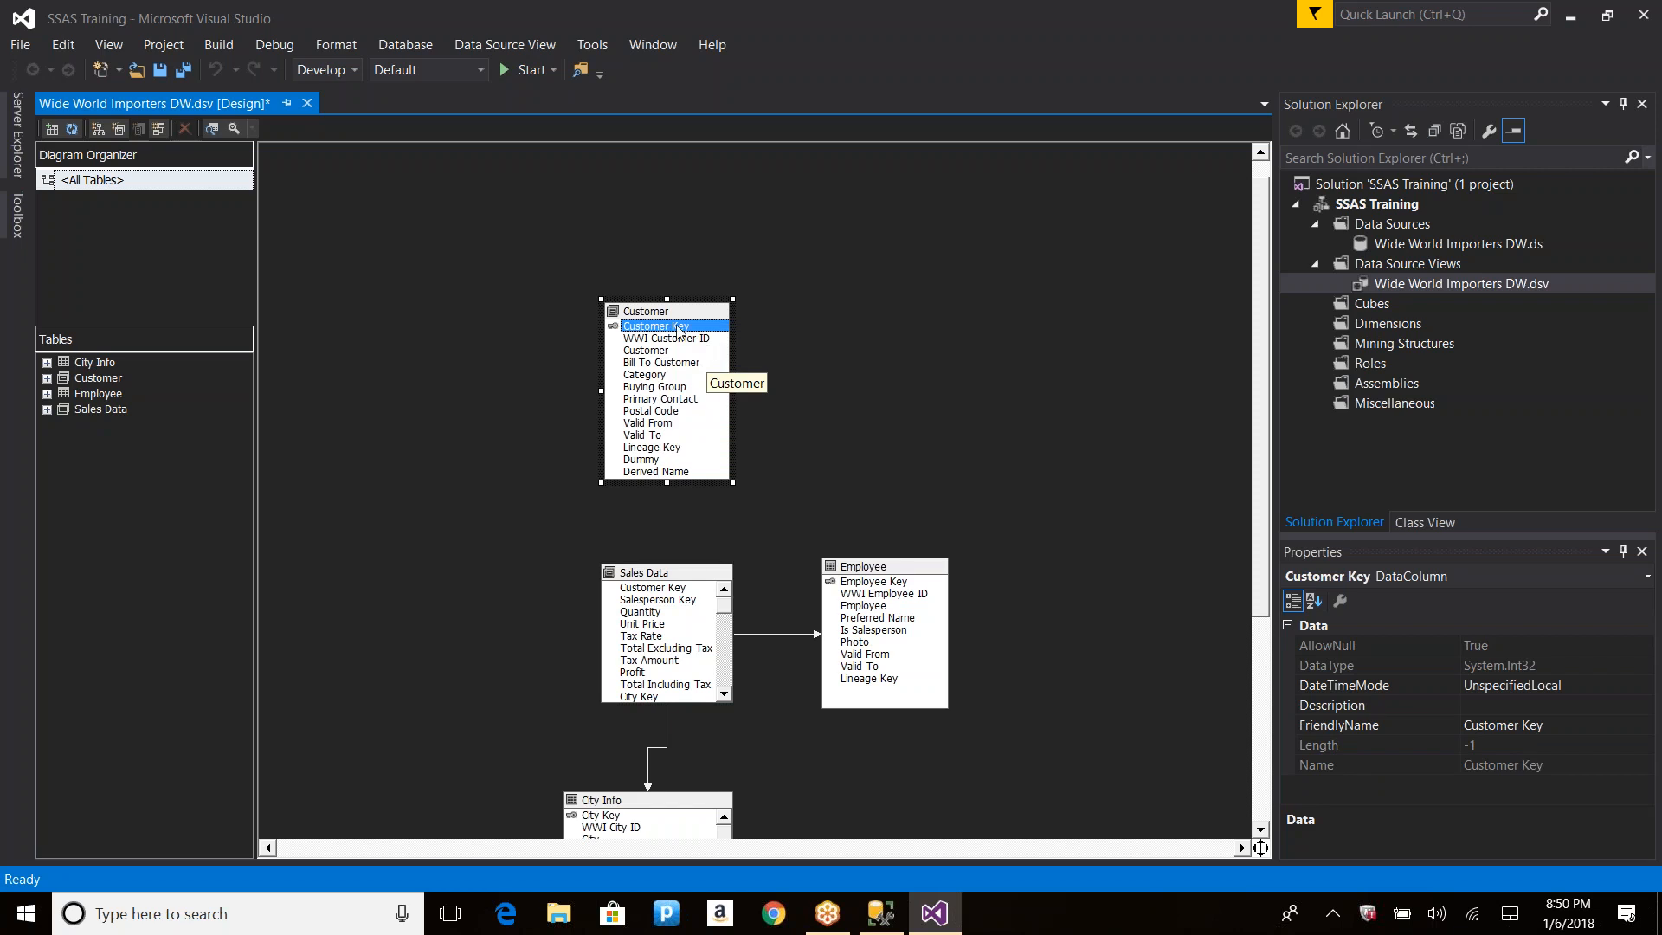
Step: Remove the logical primary key from the Customer Key column in the Customer table
right_click(676, 327)
left_click(750, 389)
right_click(684, 328)
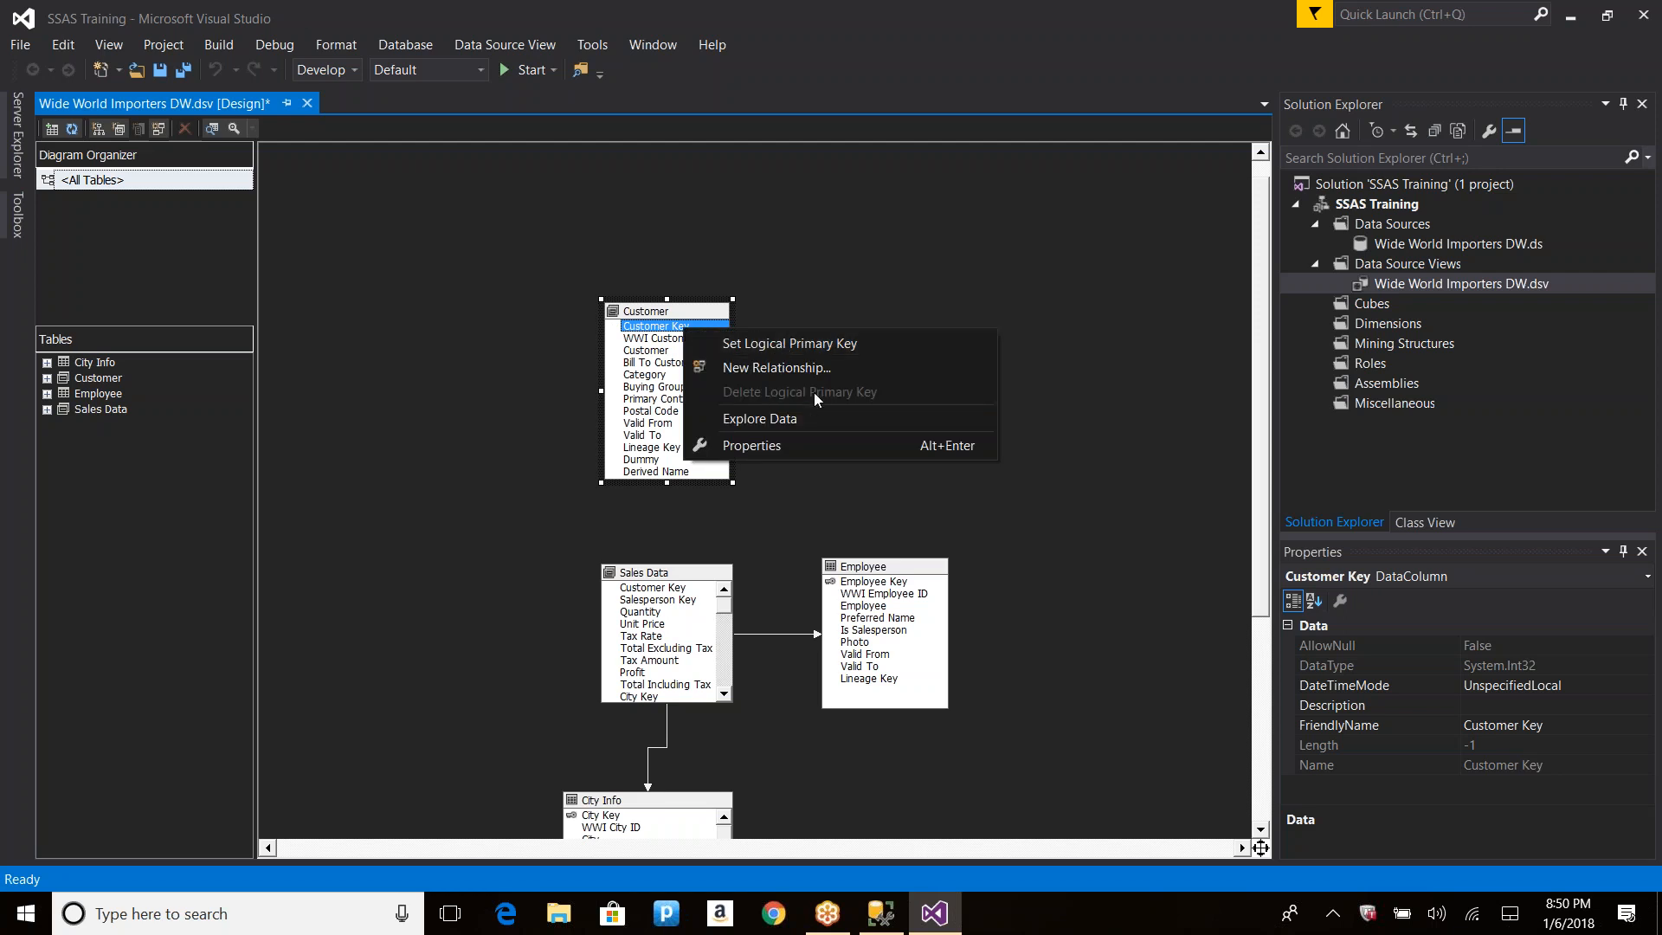
Step: Examine the logical primary key options for Customer's Bill To Customer column and City Info's WWI City ID and Continent columns, and the diagram's own options
right_click(660, 364)
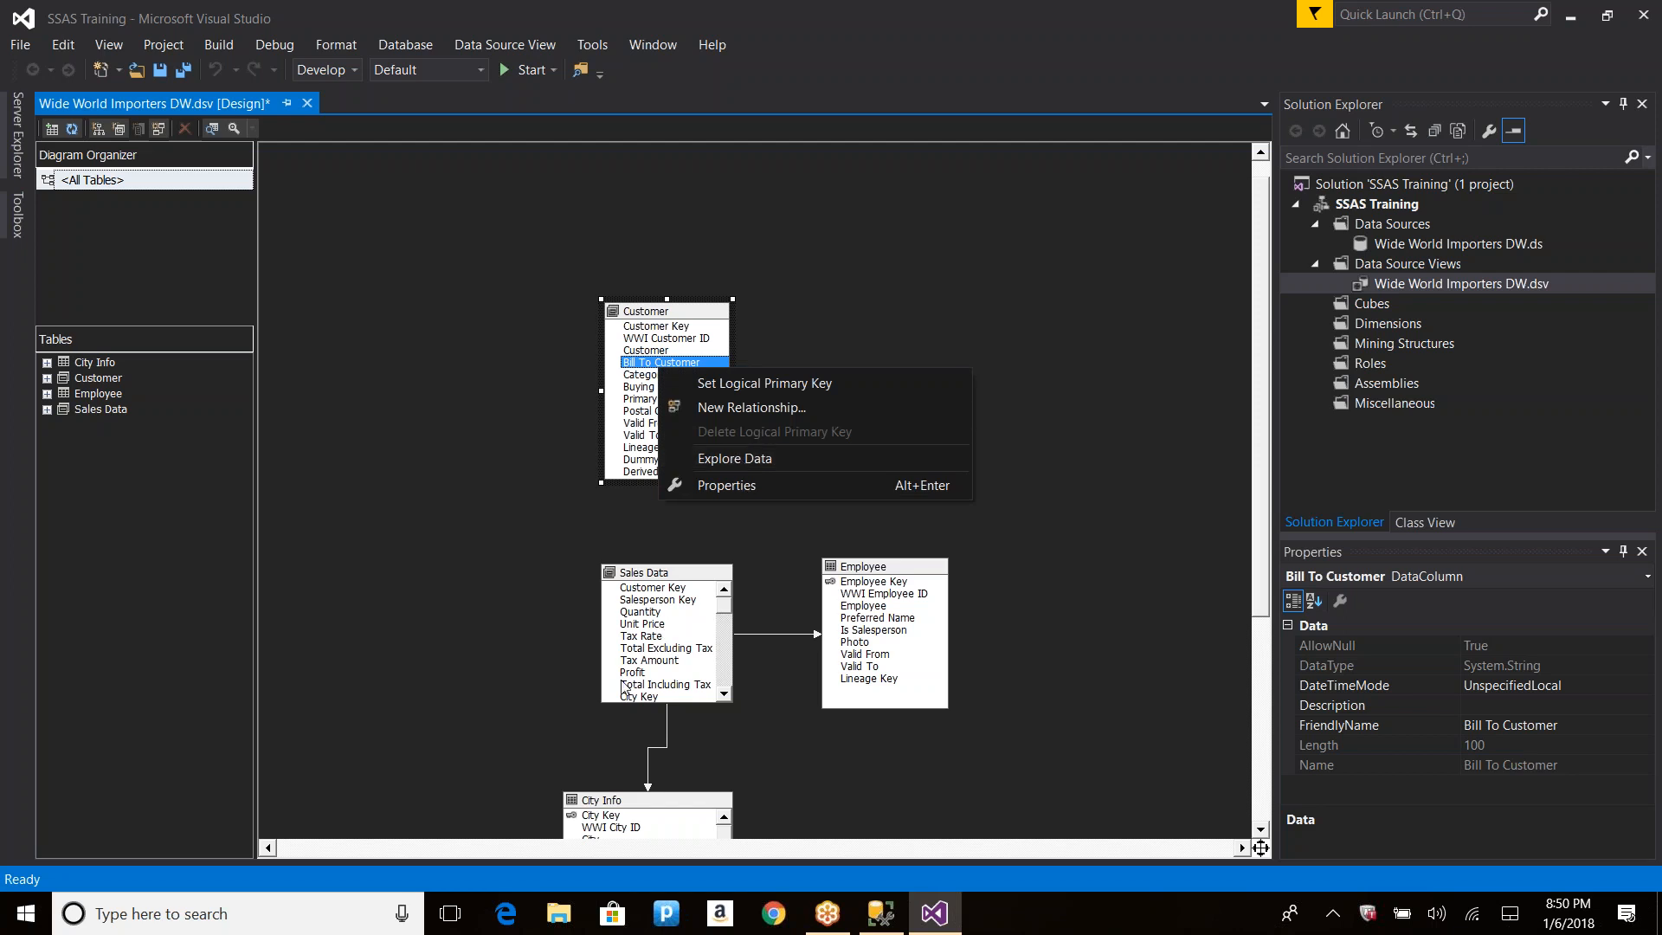
scroll(1058, 683, "down", 1)
scroll(1059, 688, "down", 1)
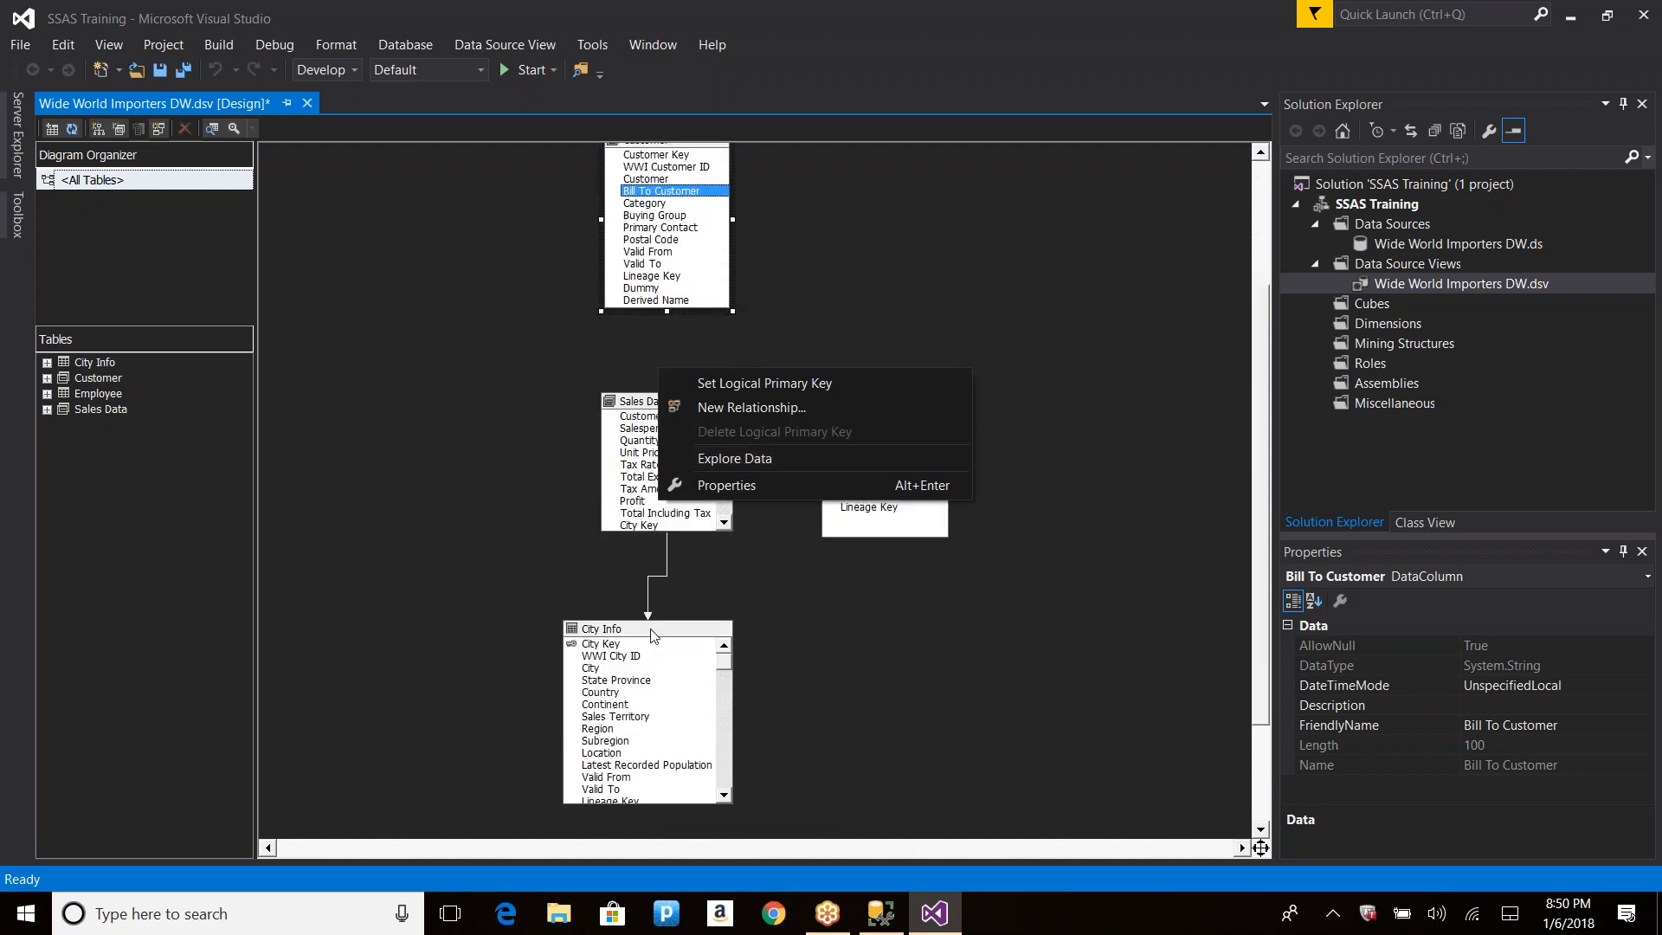
right_click(620, 658)
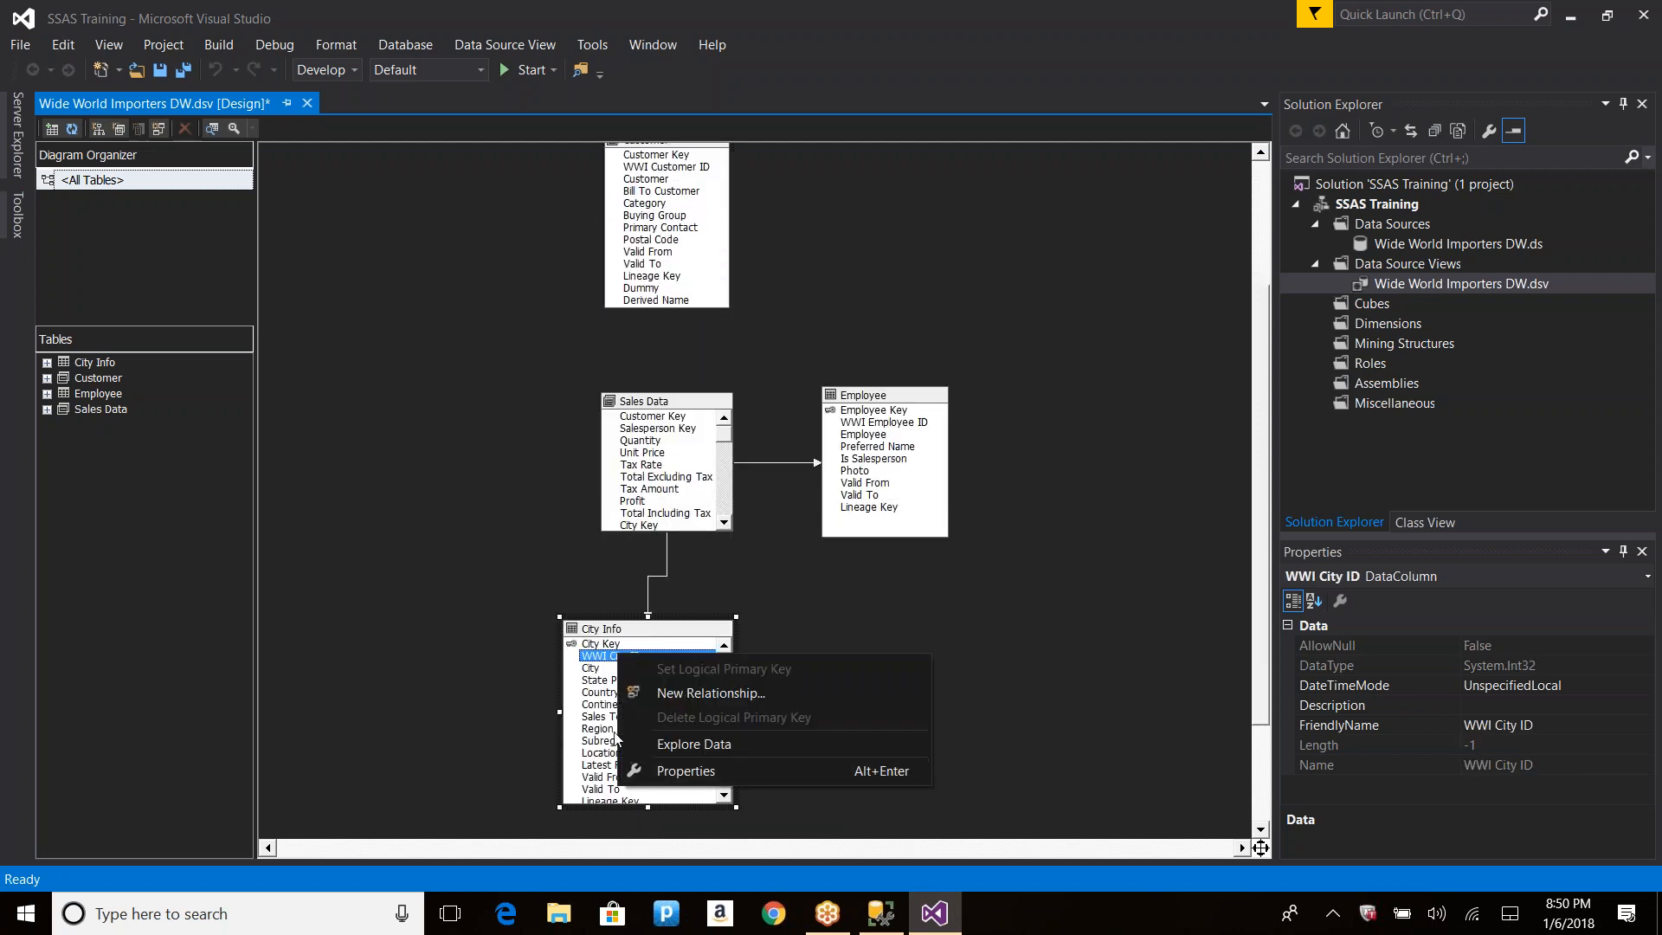
right_click(599, 707)
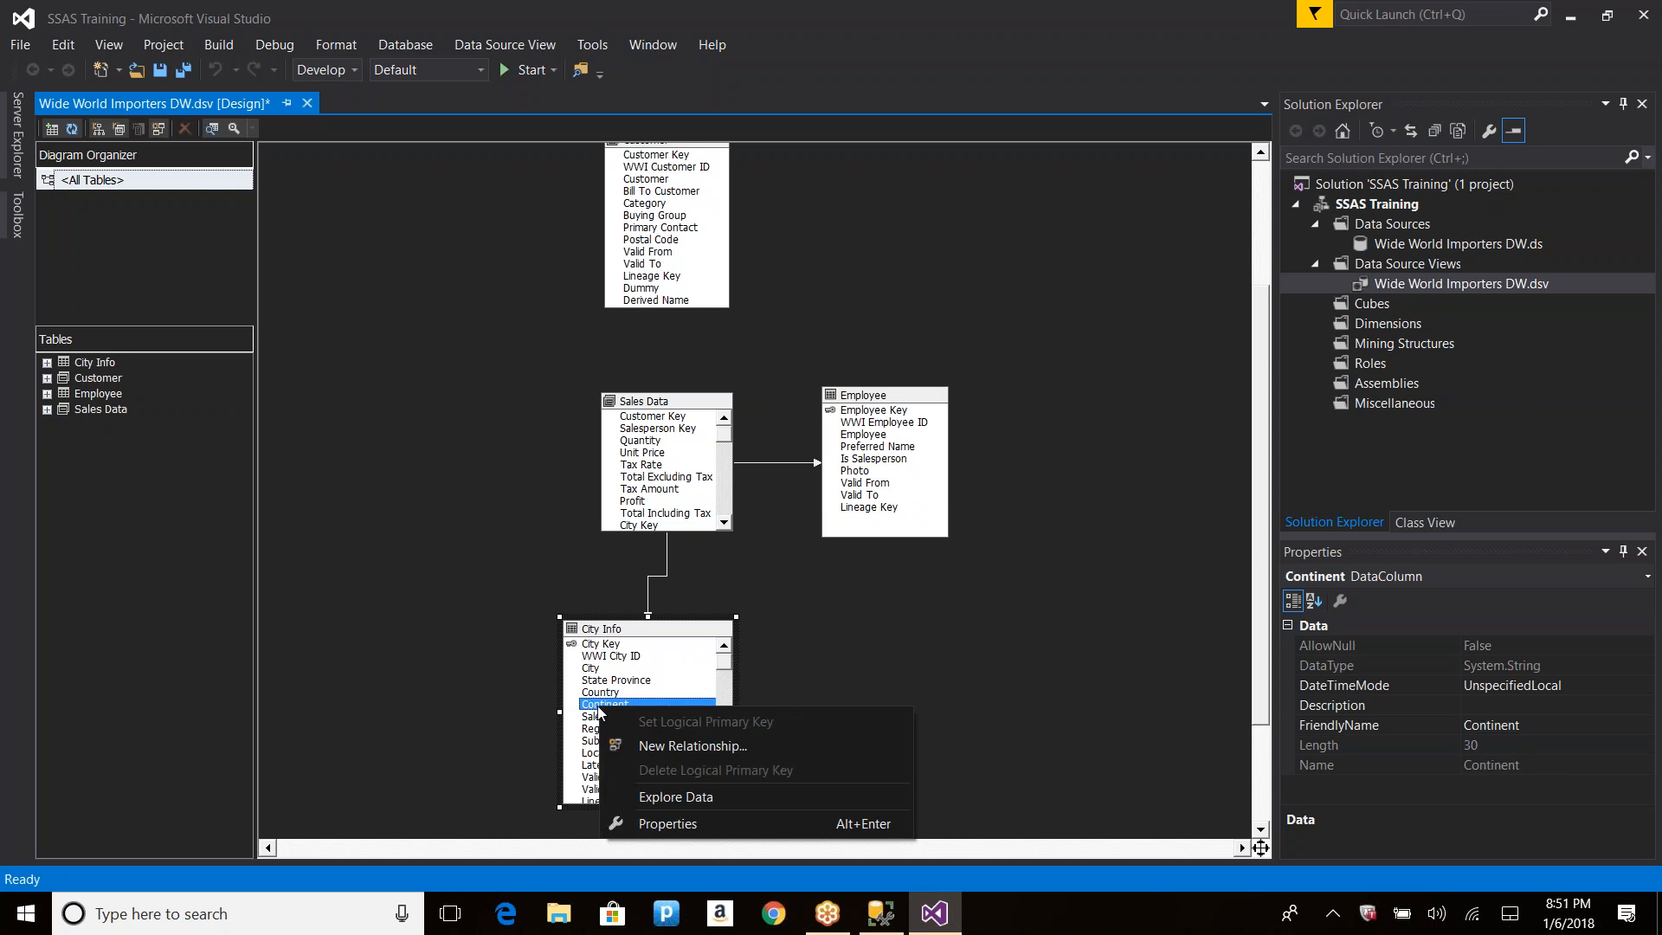
left_click(384, 226)
right_click(385, 227)
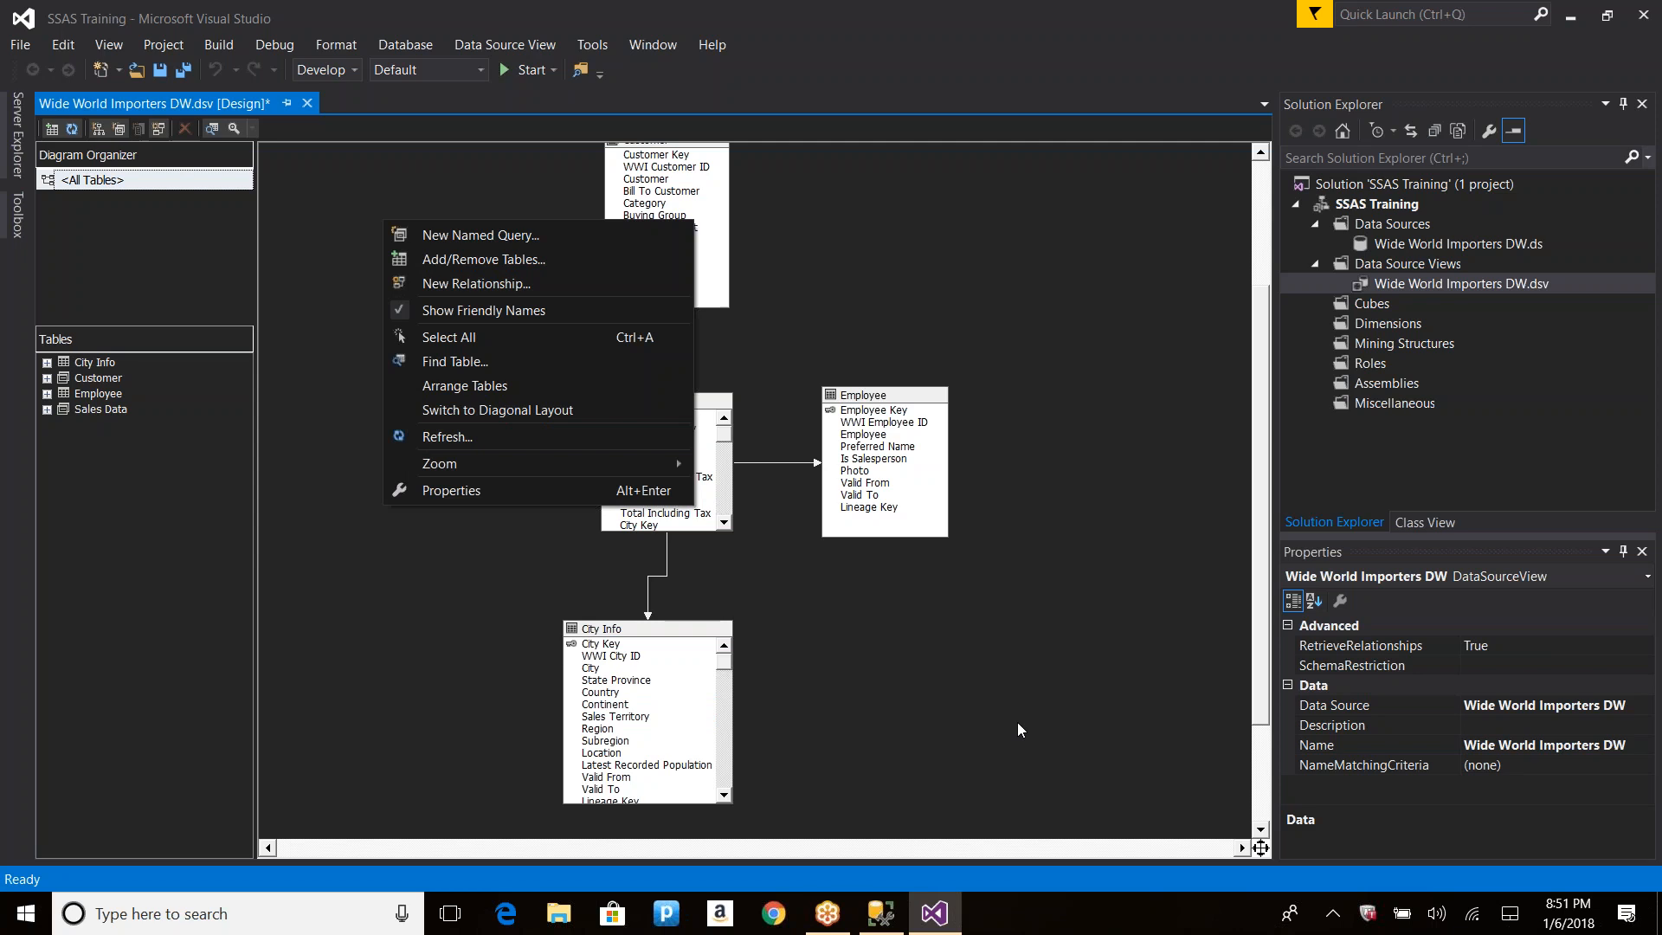
left_click(1018, 728)
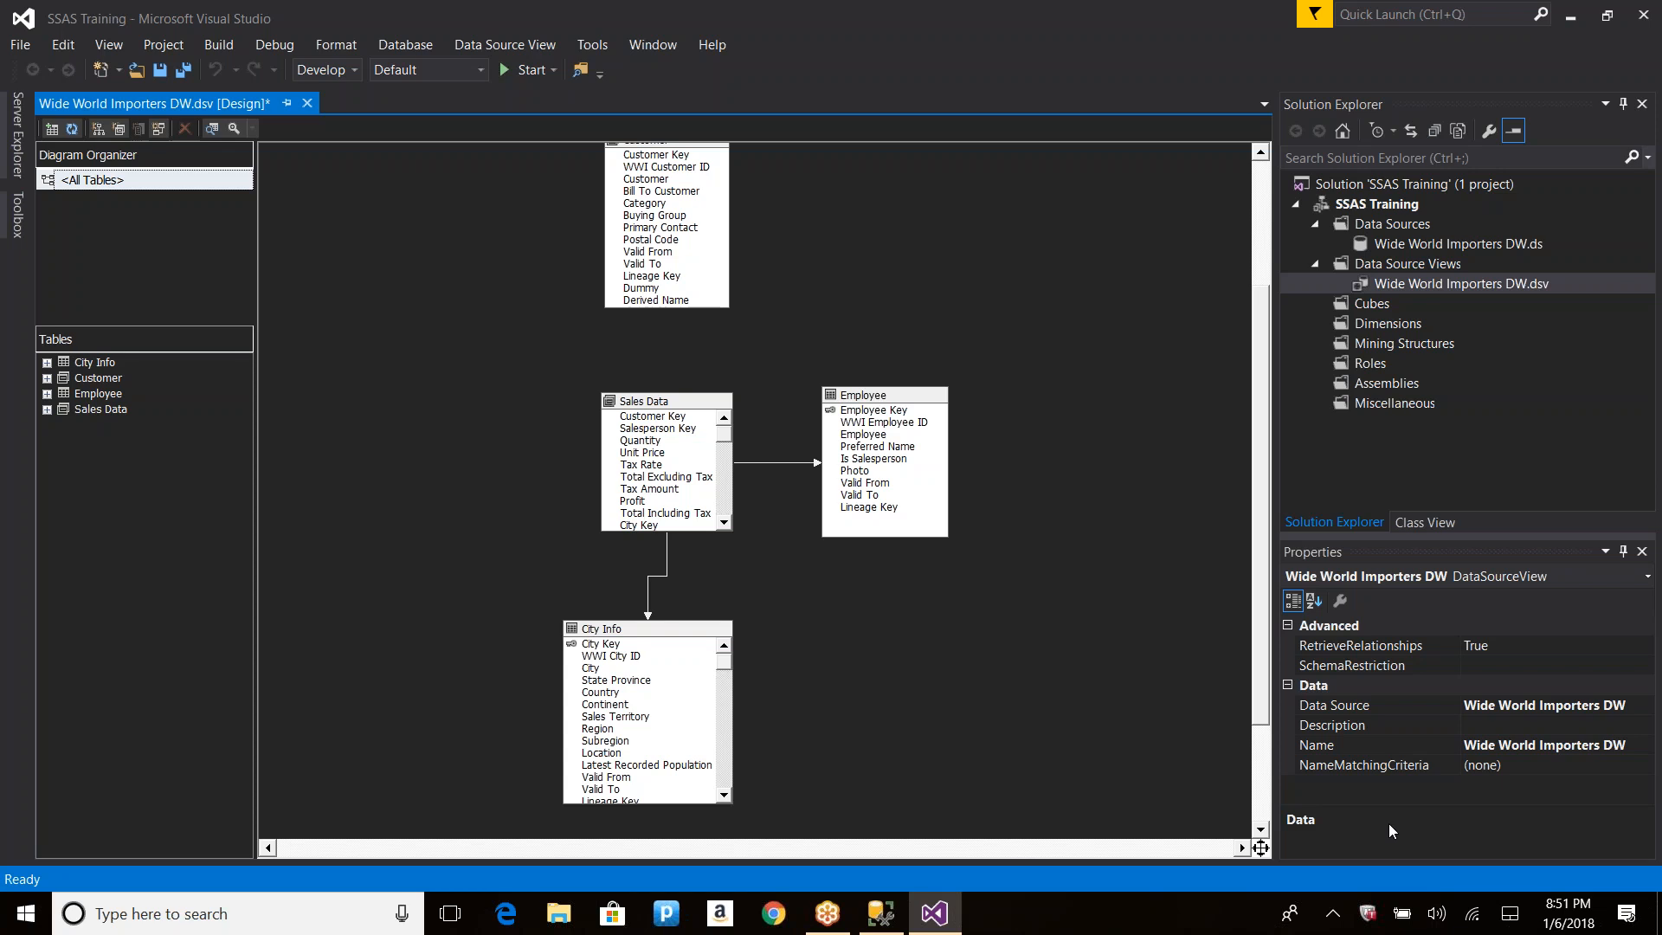
right_click(1007, 252)
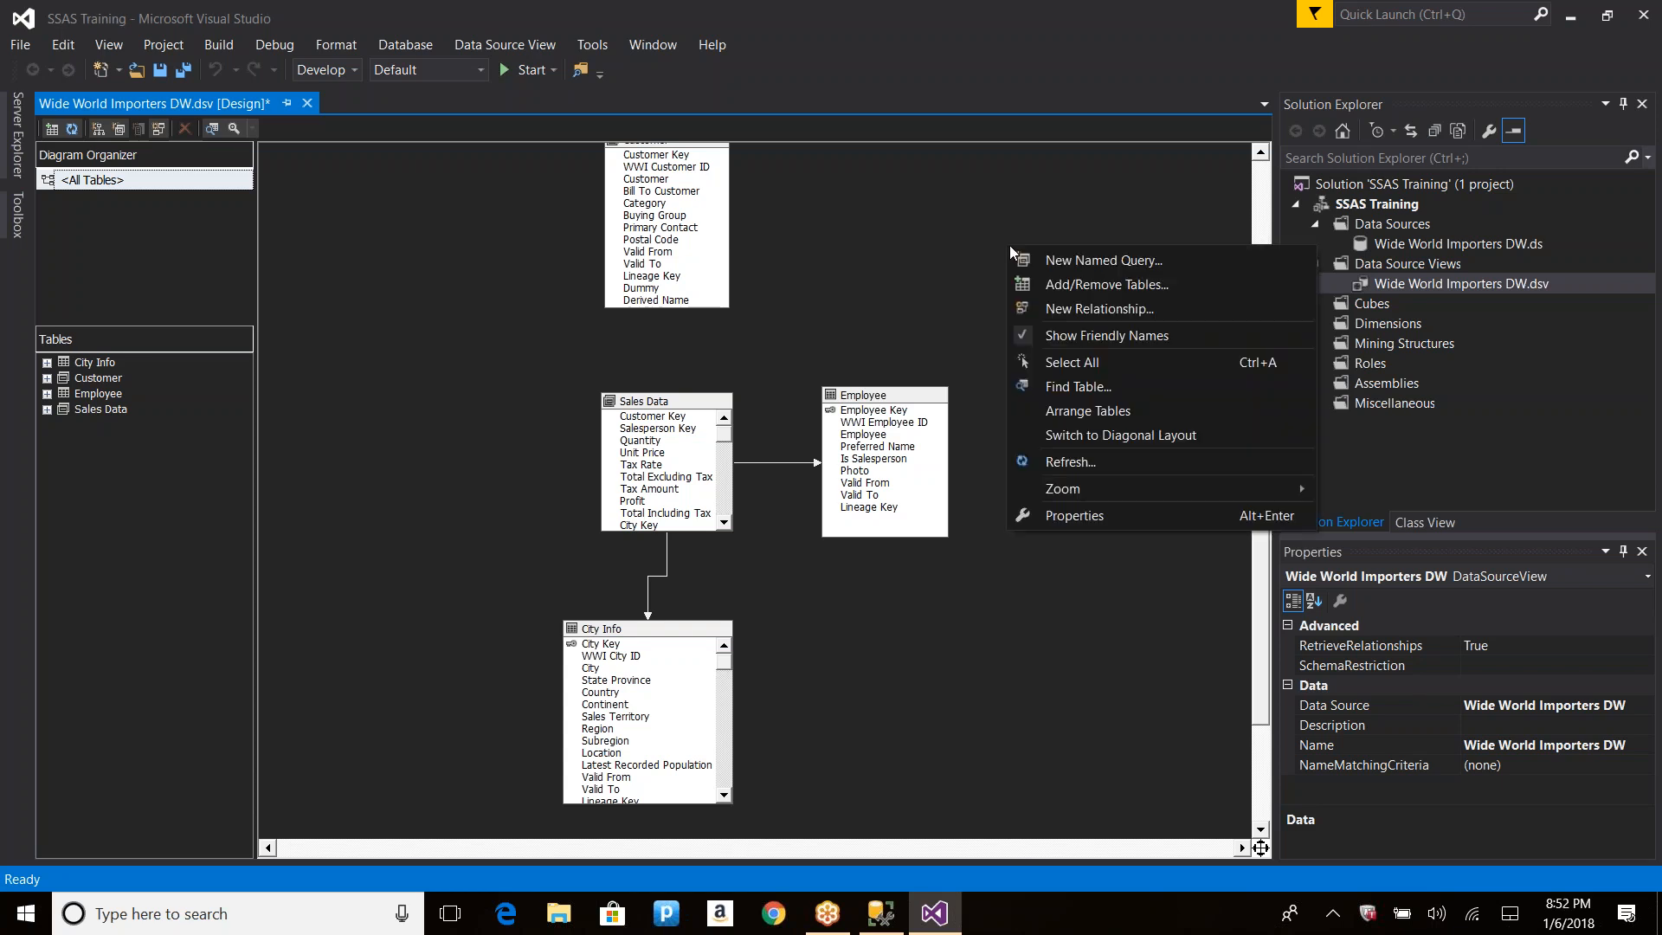
left_click(1073, 314)
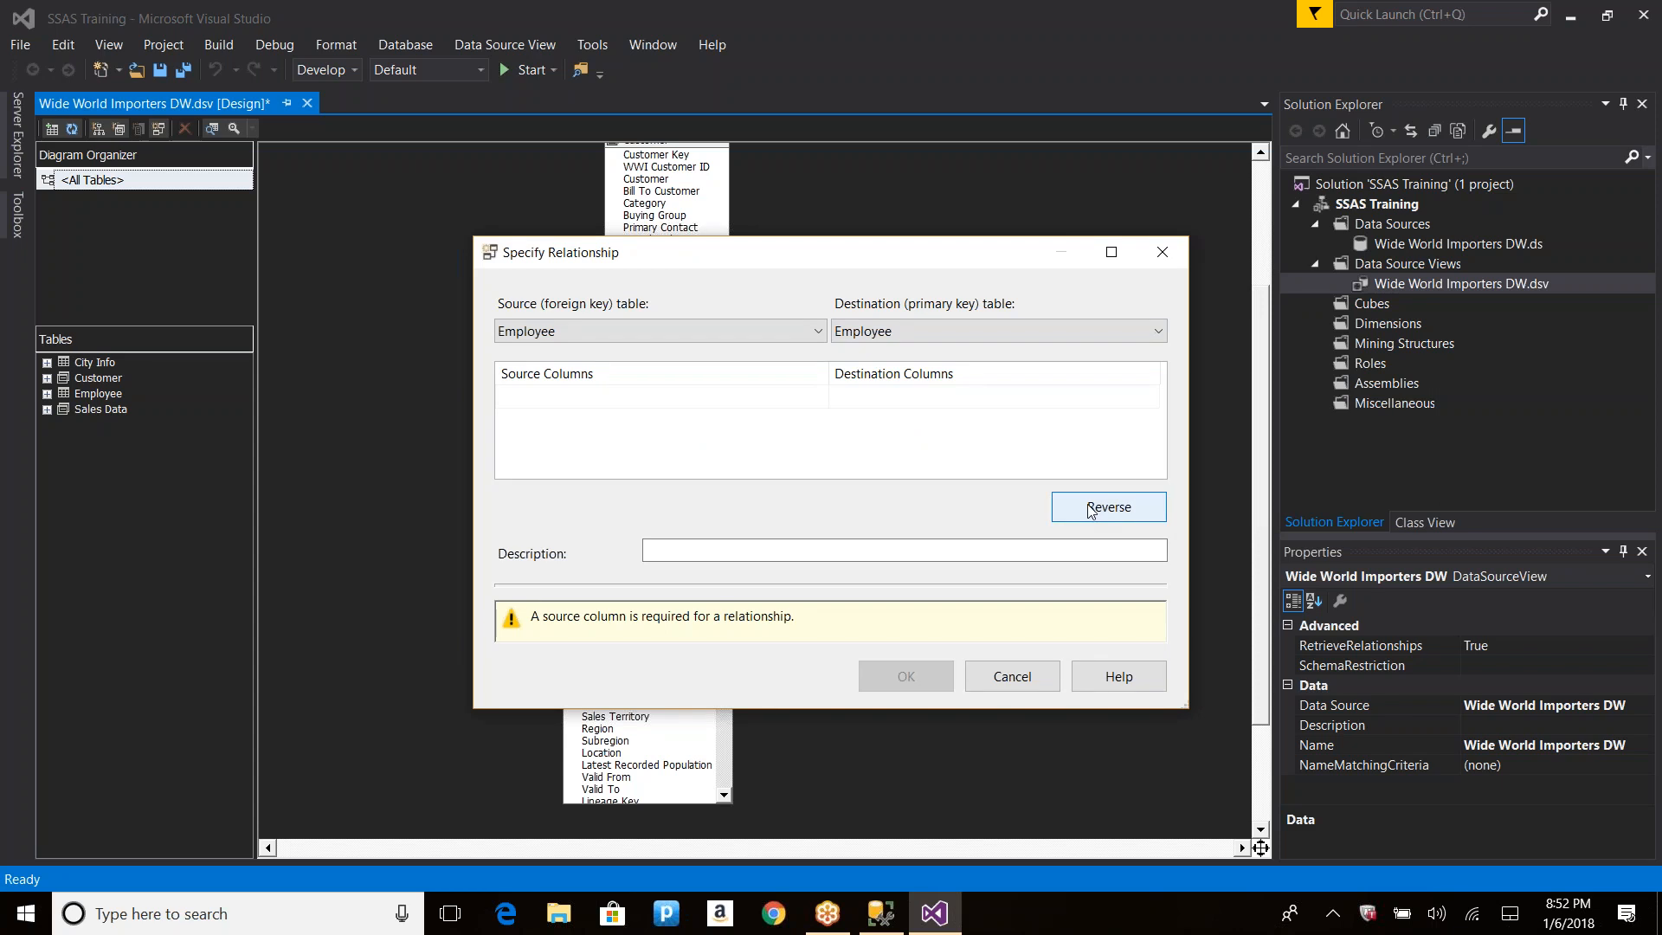
left_click(1162, 251)
Step: Create a relationship from the Customer table to Sales Data on Customer Key in both tables, declining to define a logical primary key
left_click(658, 180)
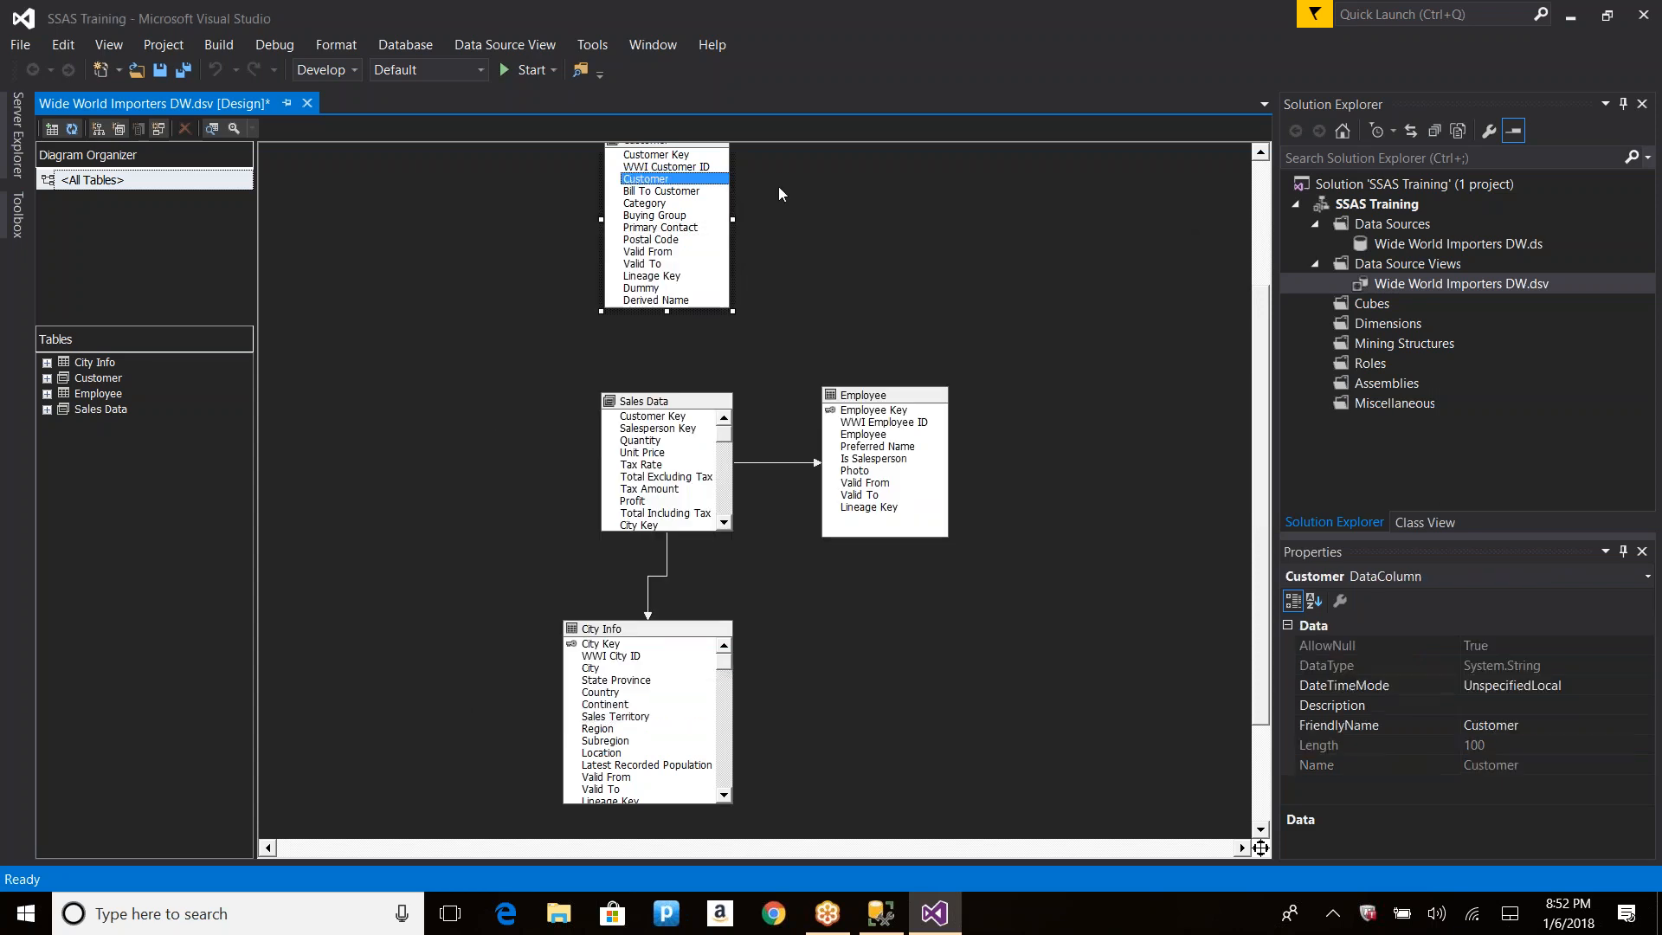
left_click(679, 172)
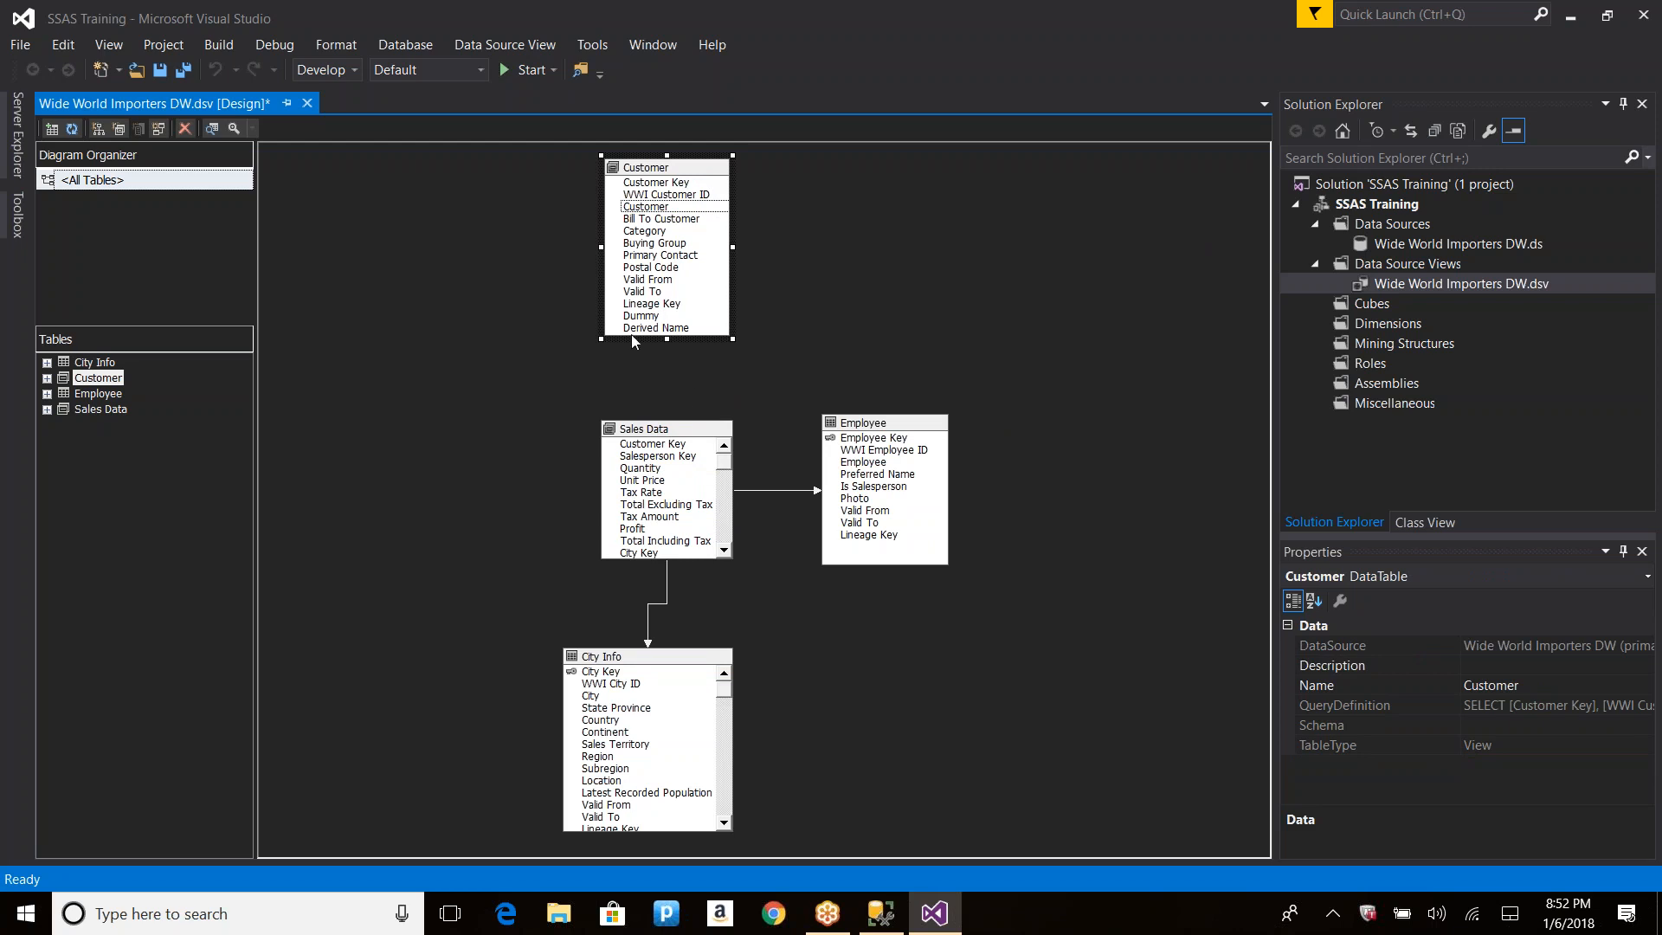
right_click(670, 182)
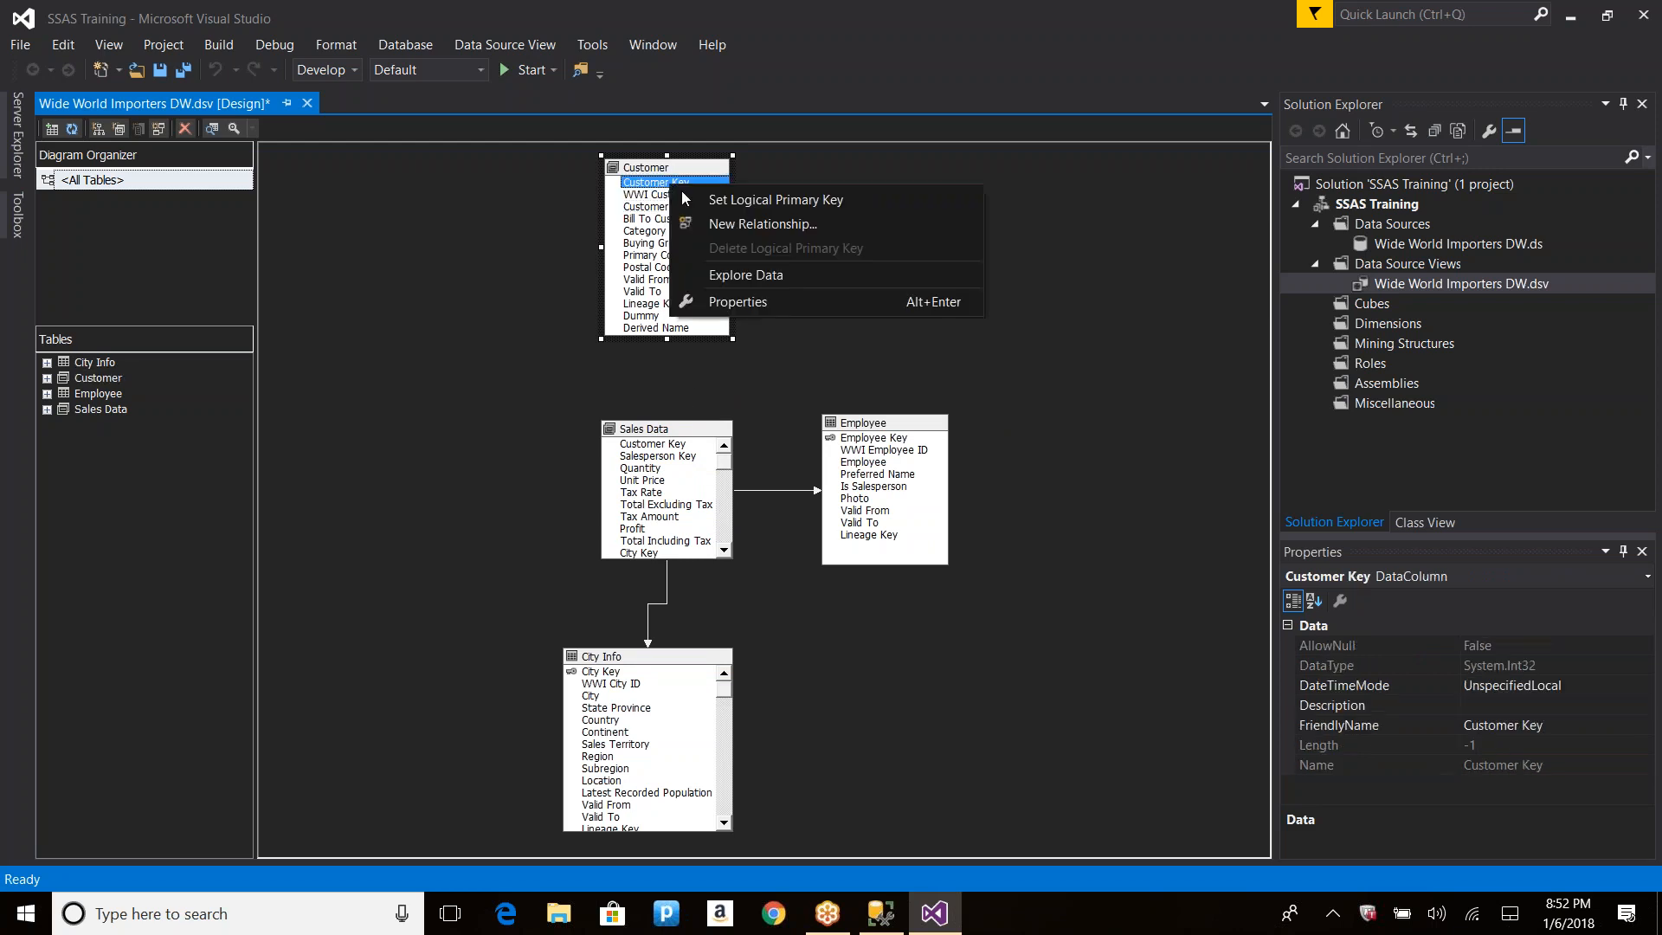
left_click(779, 224)
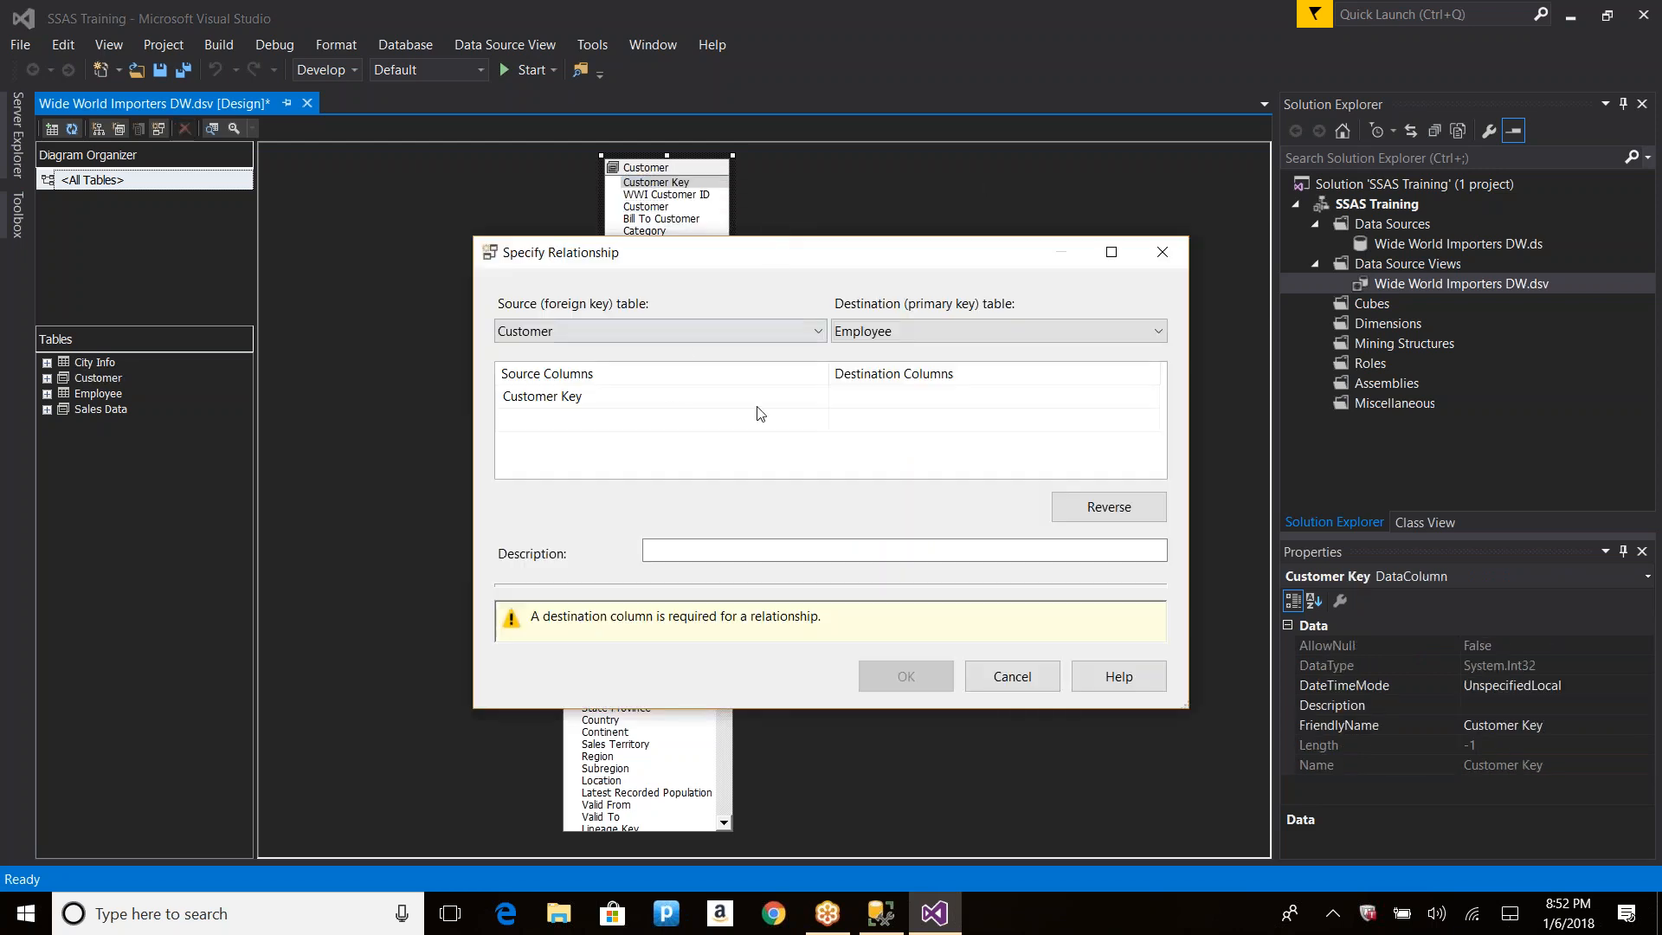
left_click(919, 398)
left_click(933, 337)
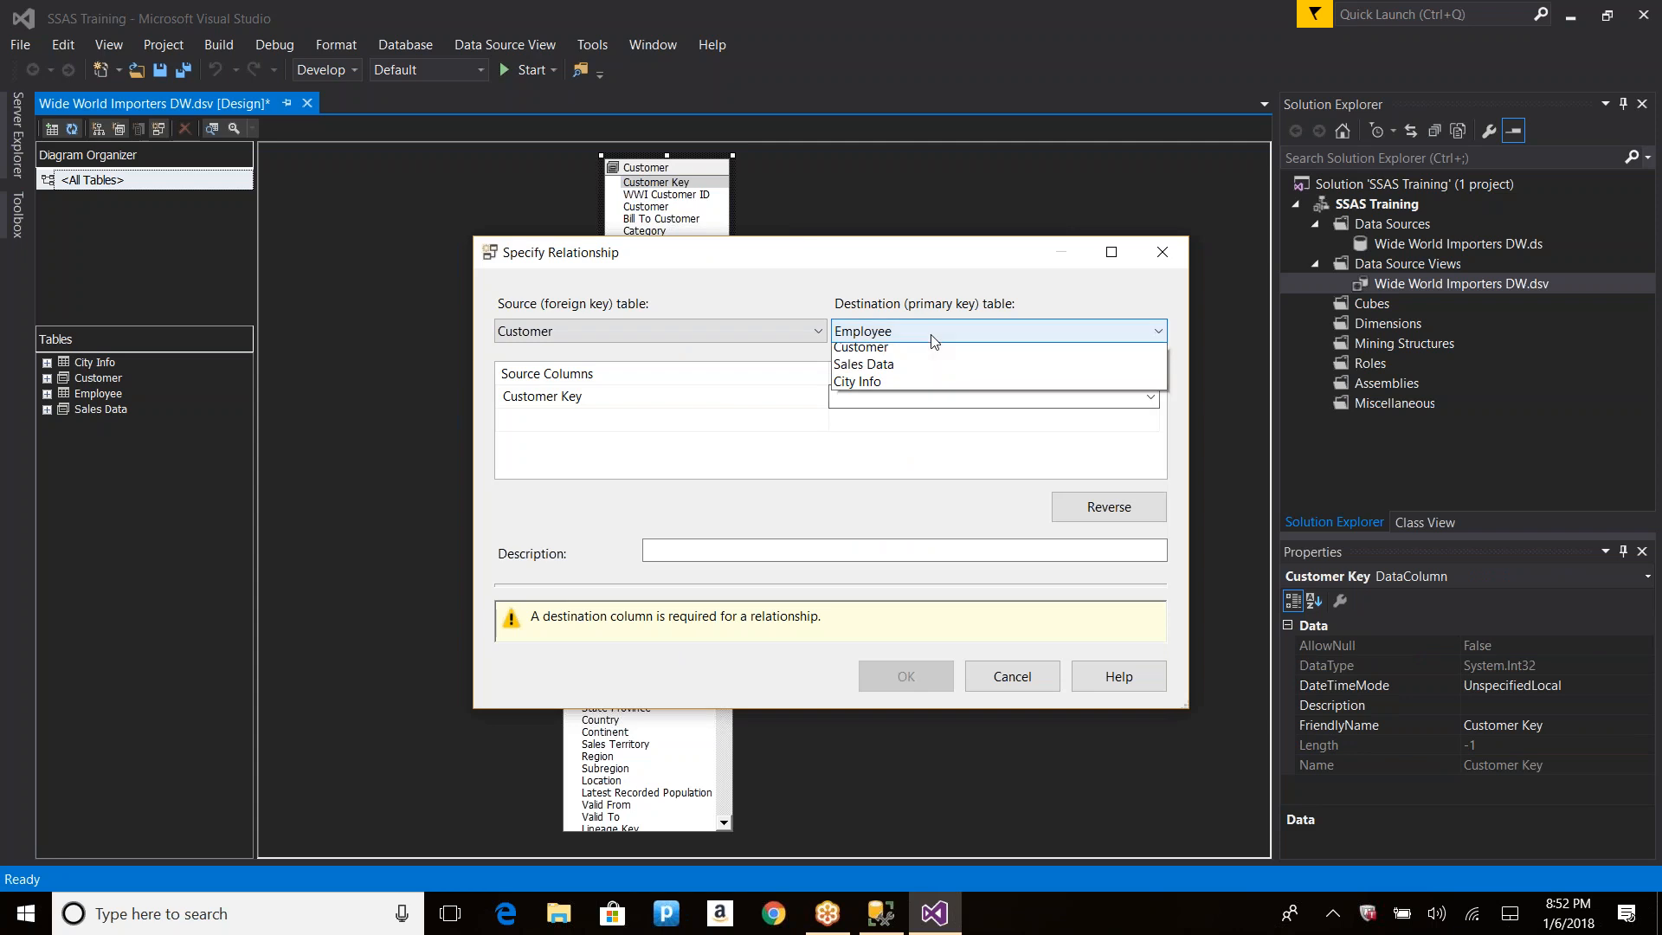
left_click(884, 393)
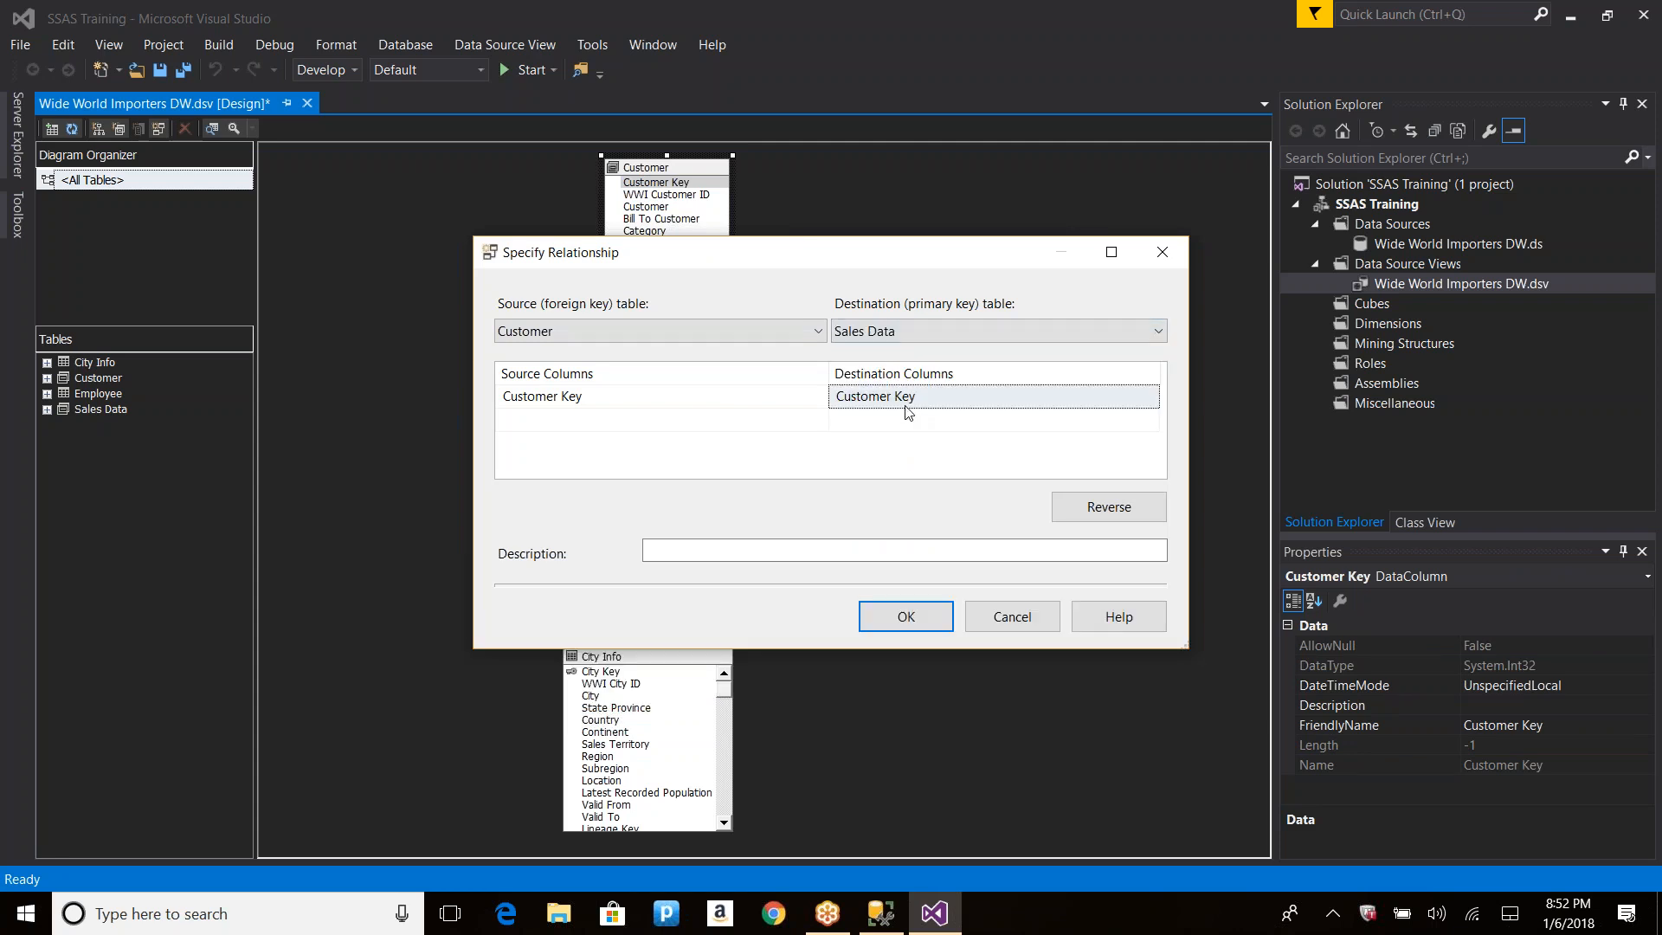
left_click(912, 626)
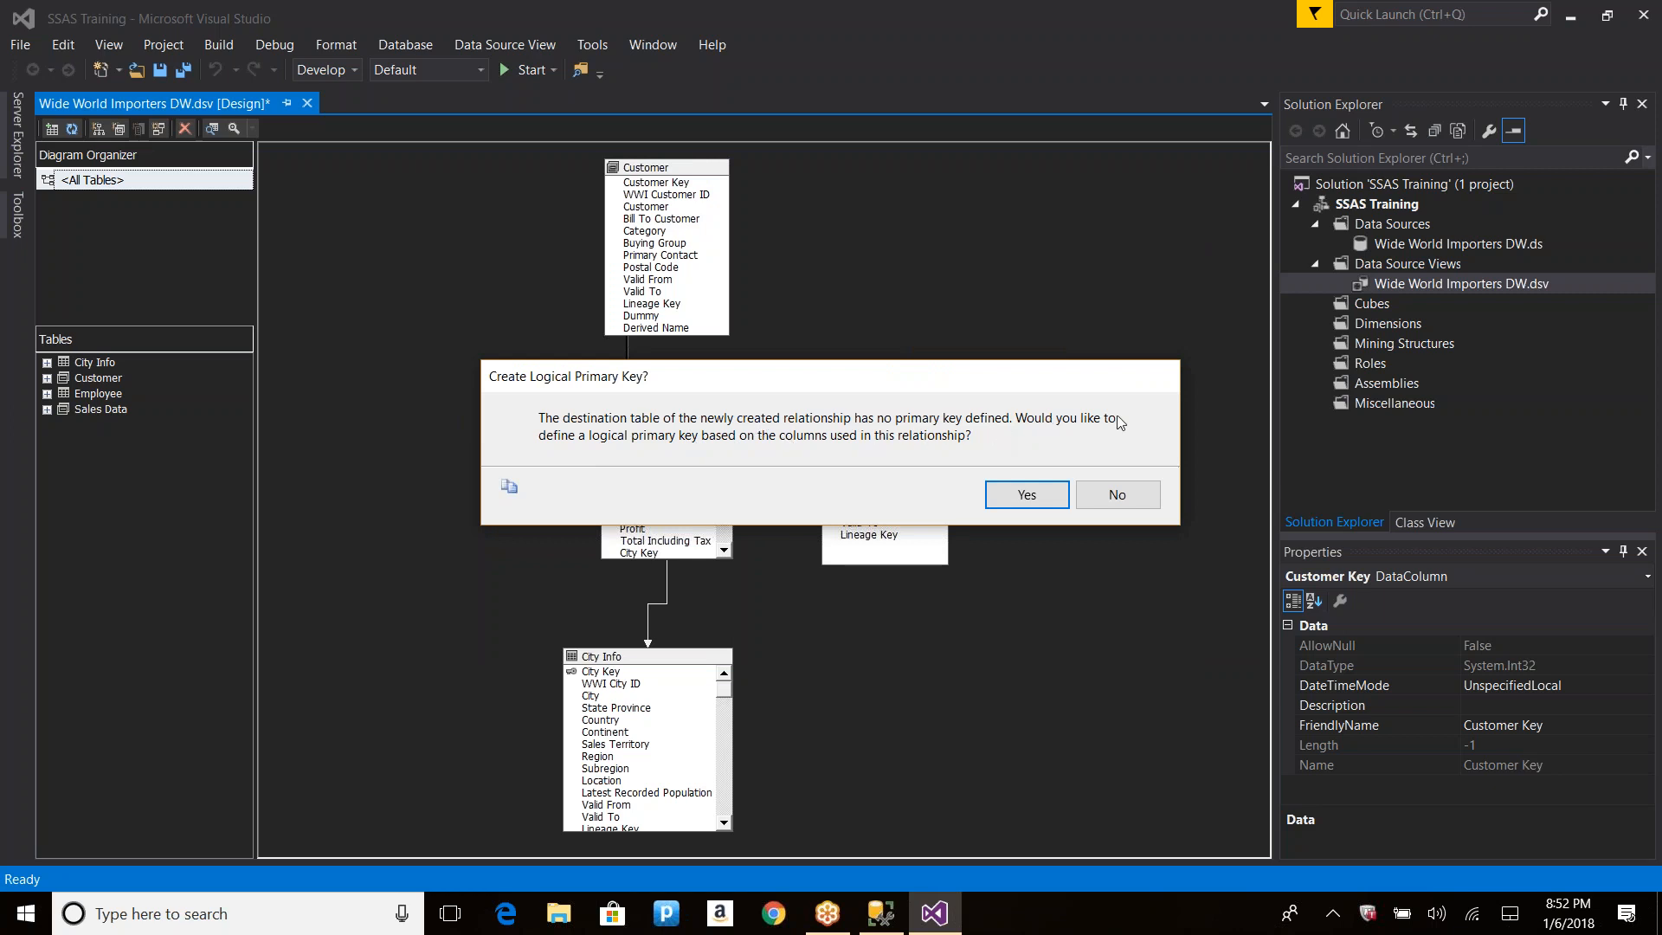
left_click_drag(869, 376, 946, 642)
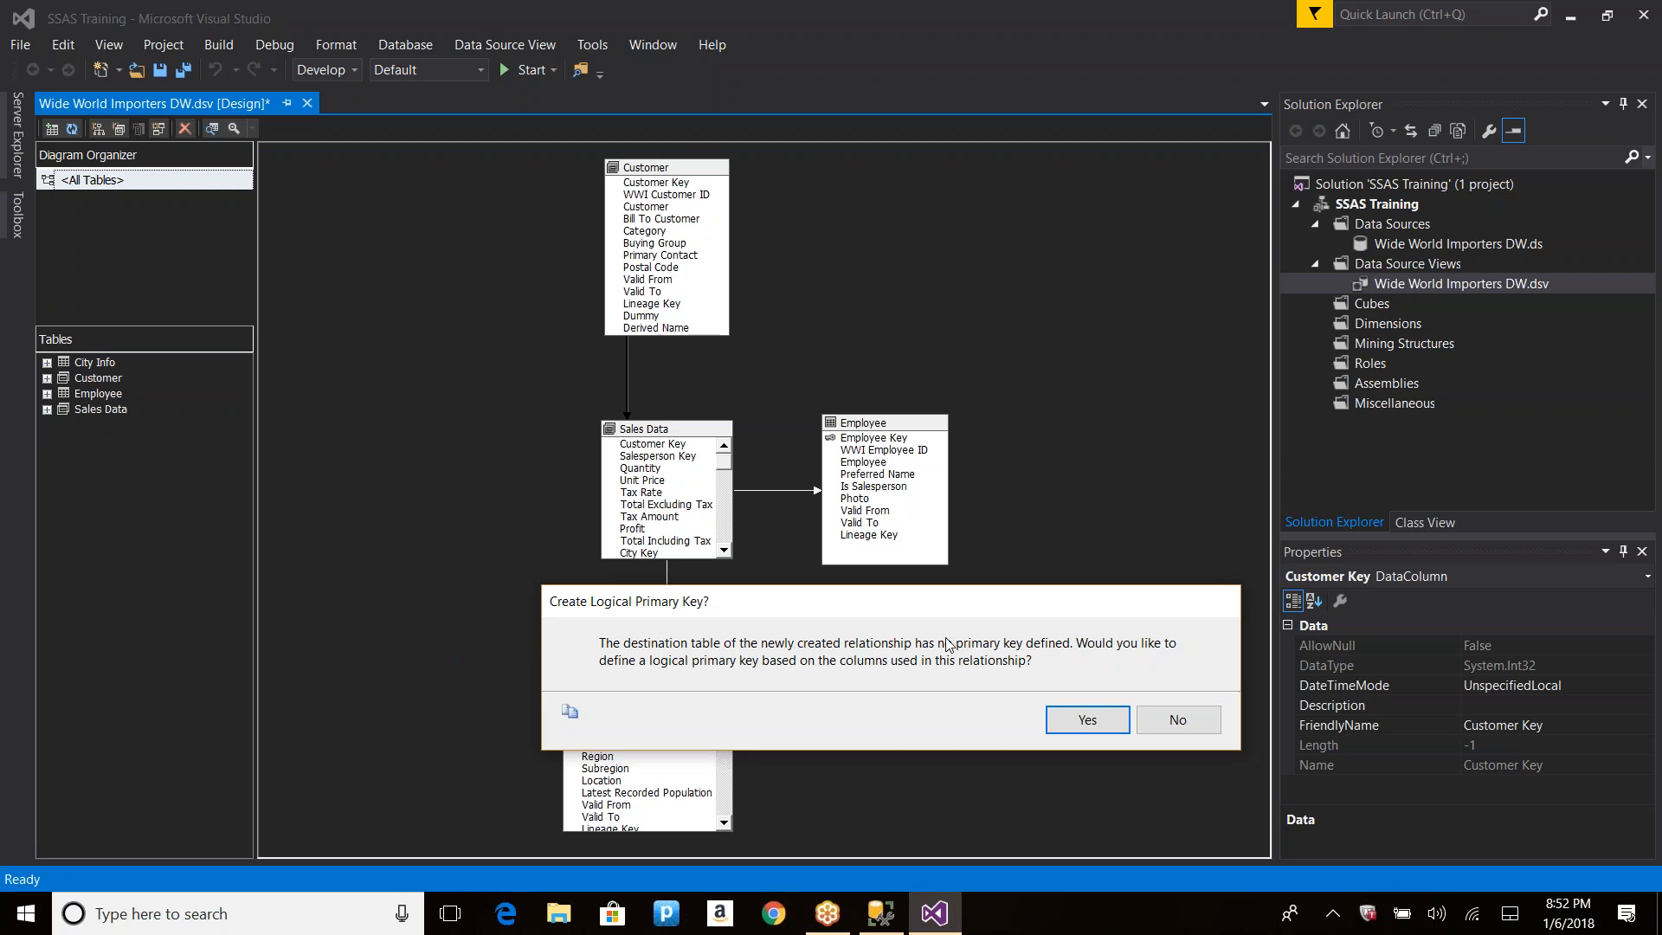
left_click(1160, 722)
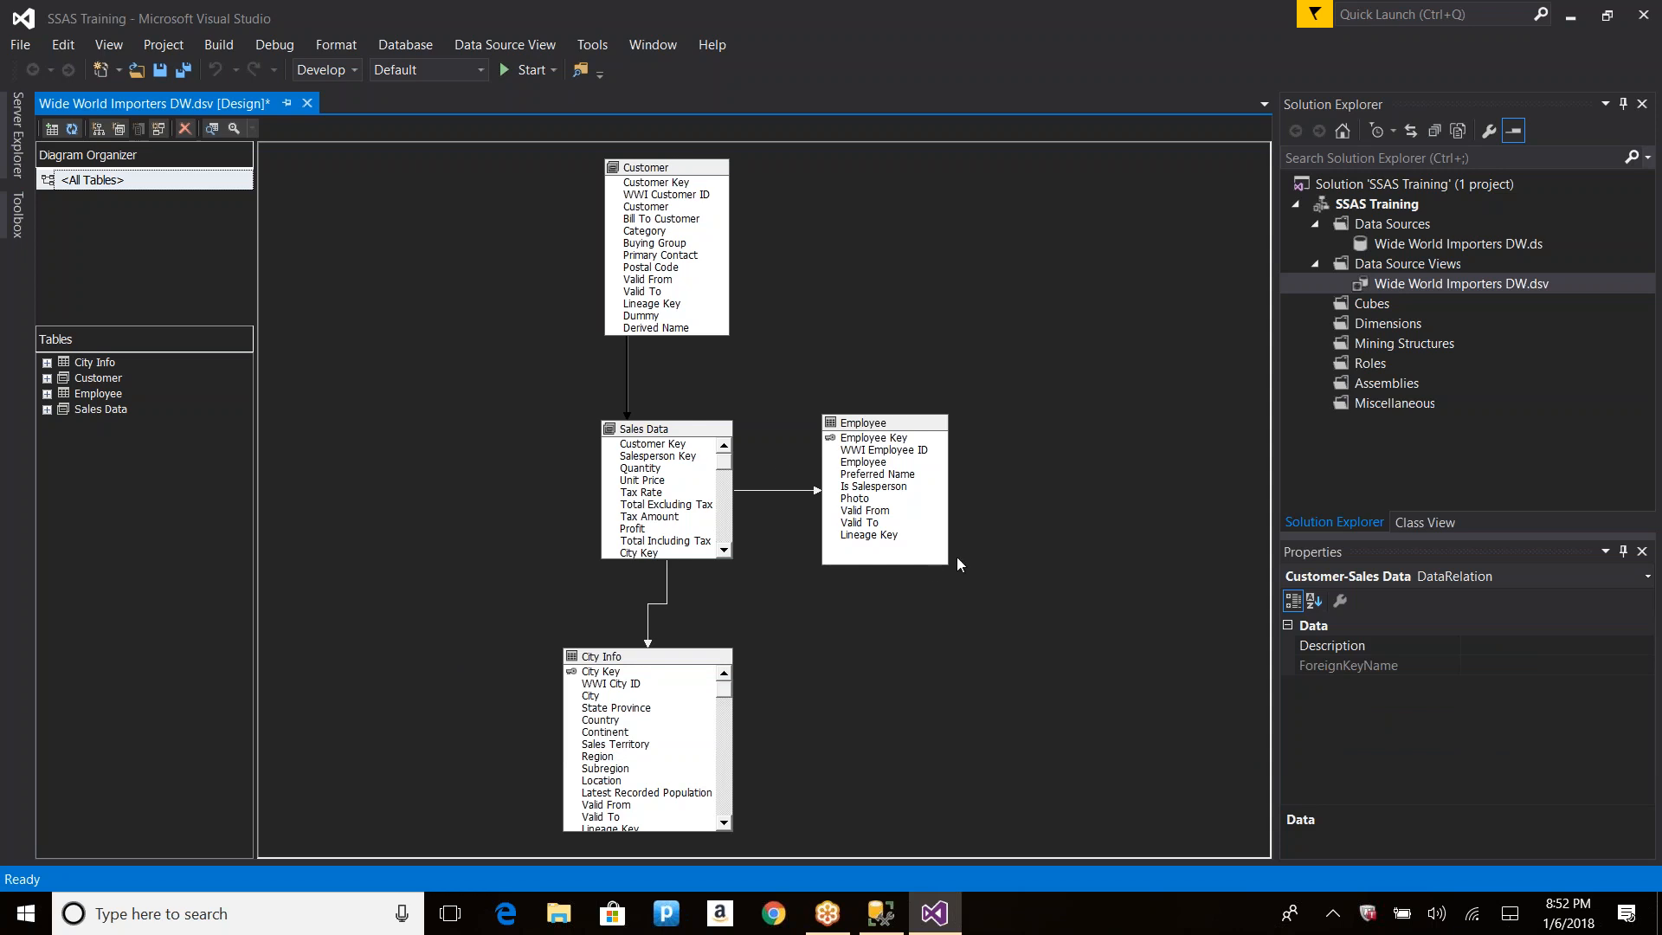
Step: Reverse the relationship between Customer and Sales Data so that Sales Data is the source and Customer the destination table
left_click(703, 379)
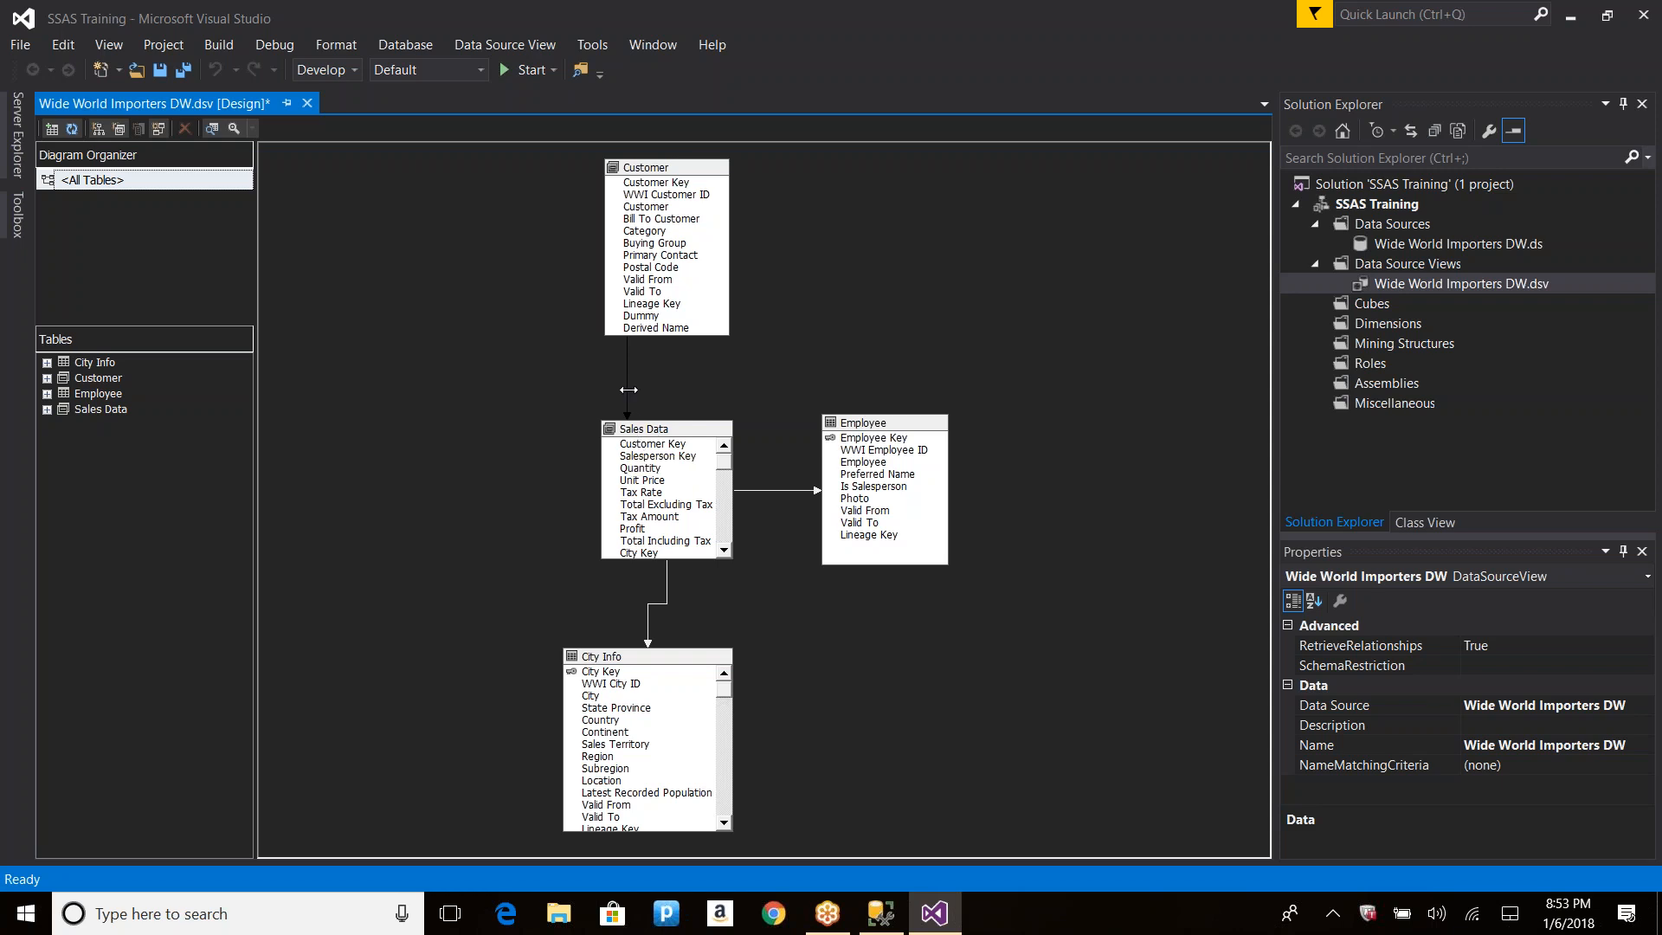
double_click(628, 359)
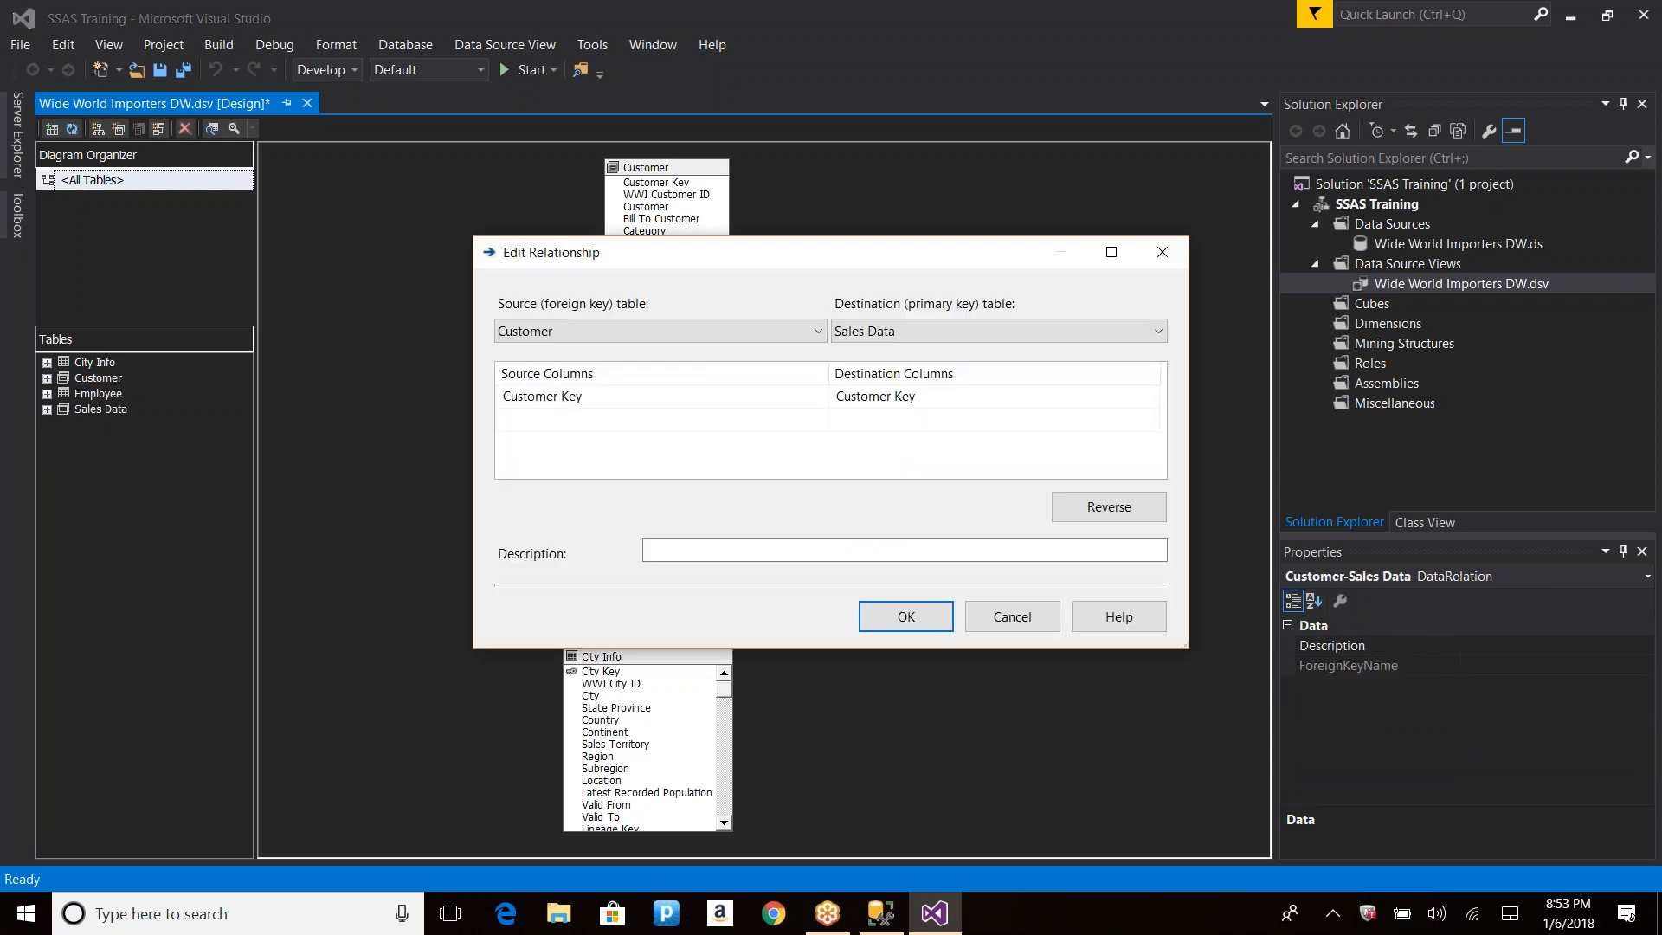
left_click(1109, 507)
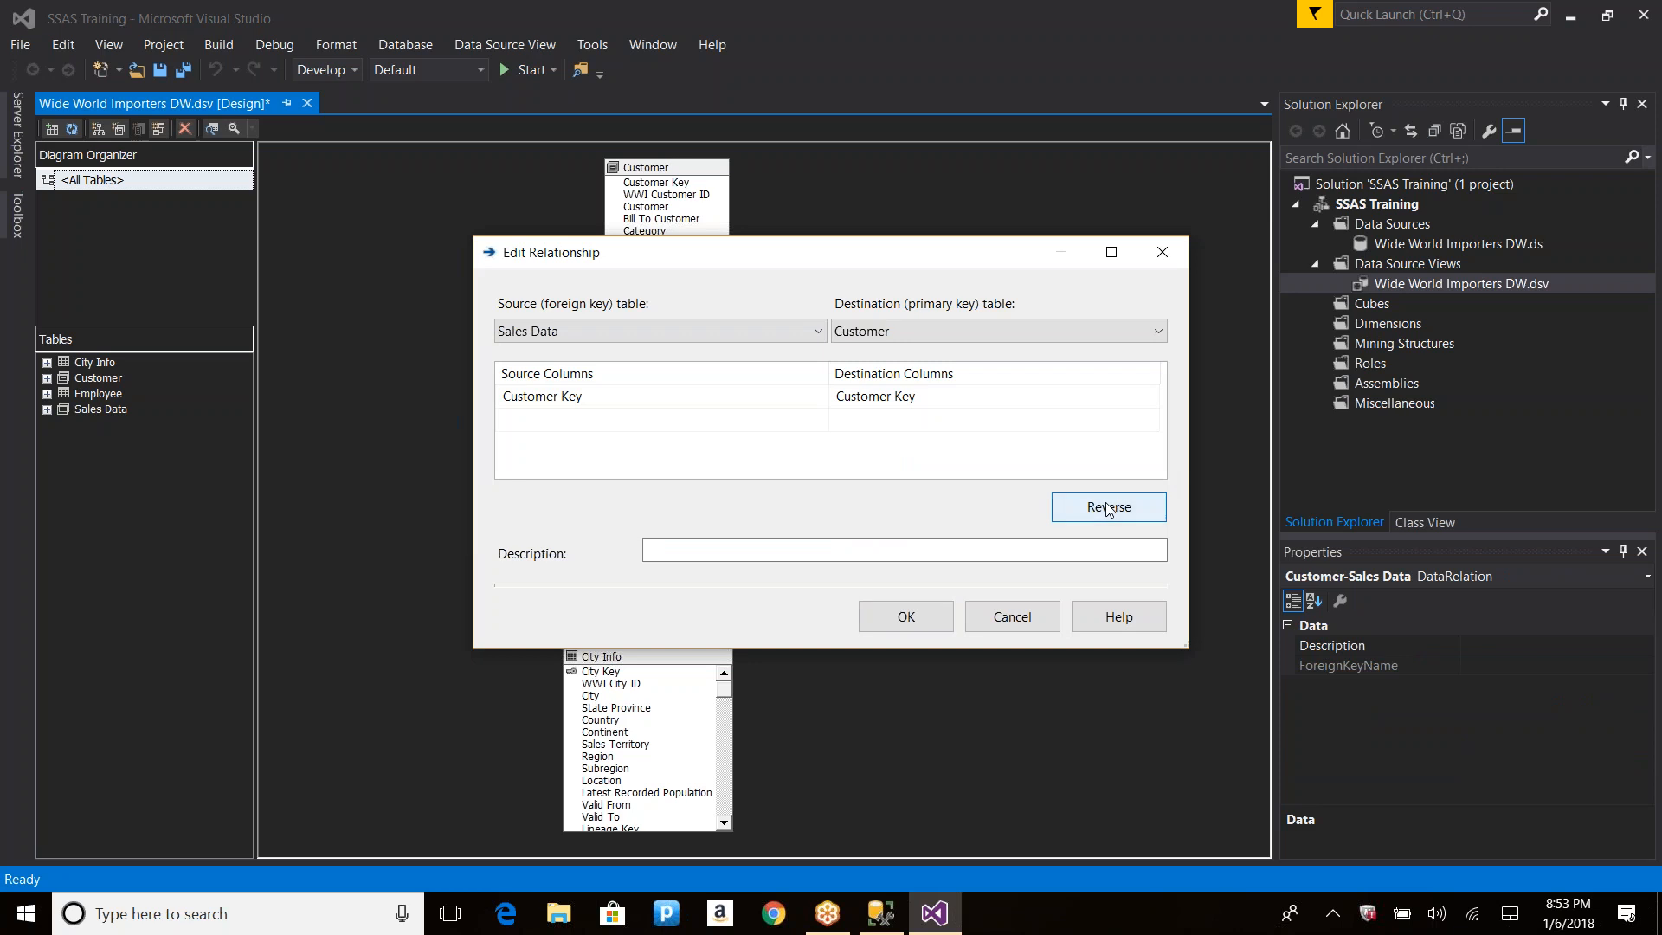
left_click(906, 625)
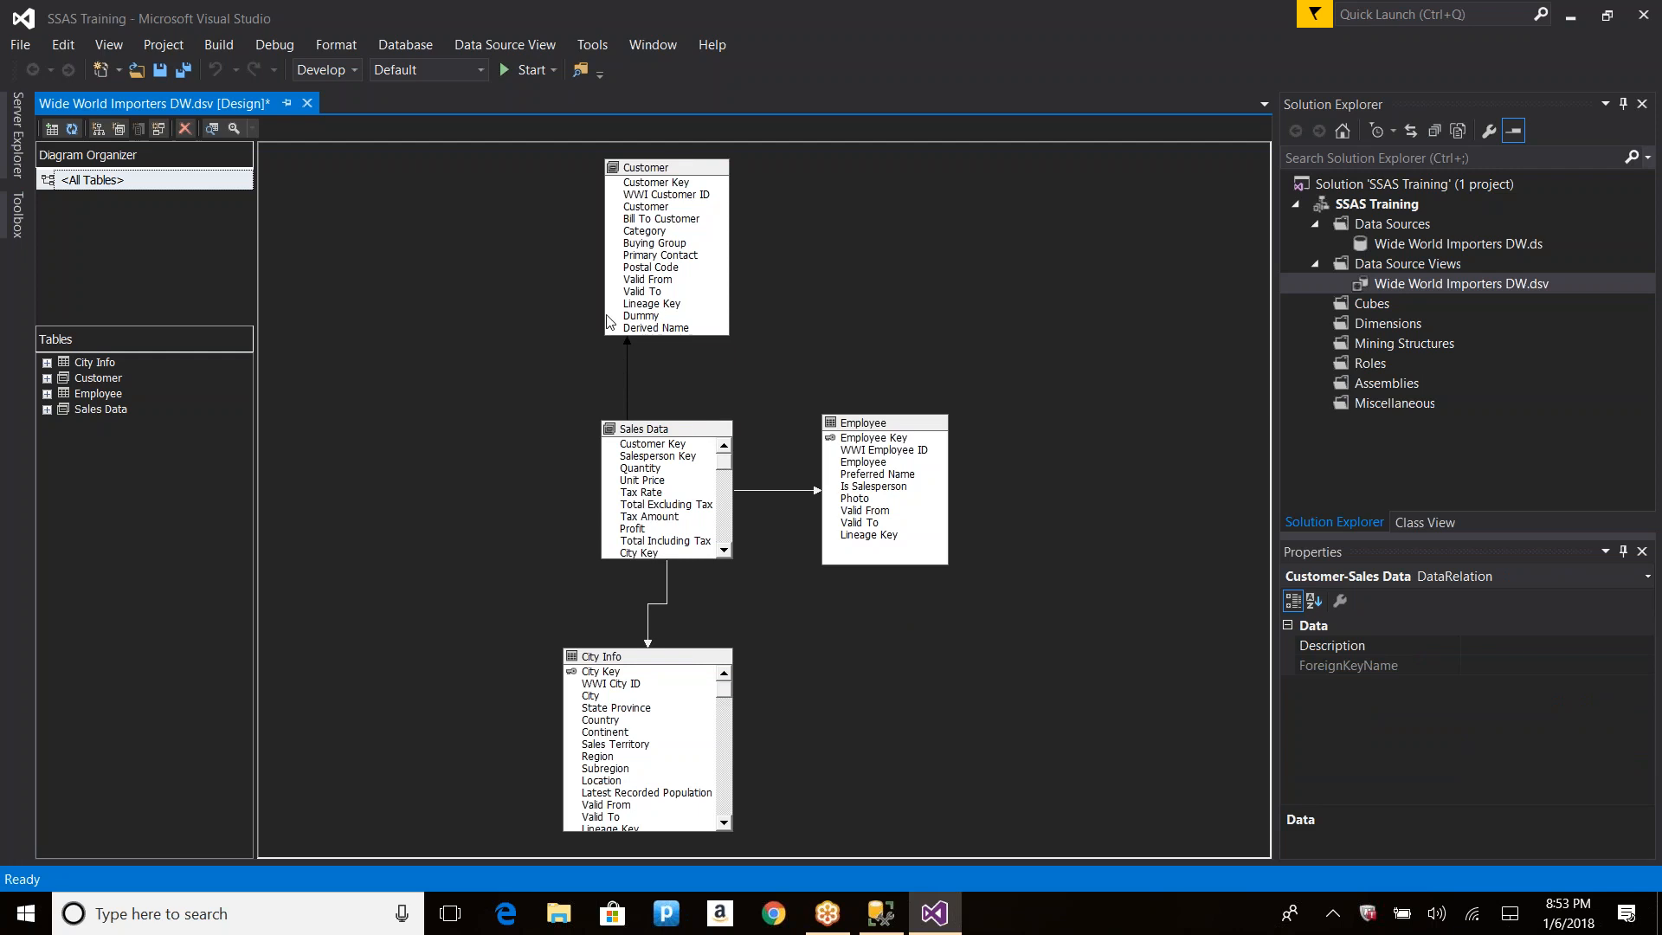
Step: Examine the Customer and Sales Data tables and their columns at both ends of the relationship
left_click(651, 433)
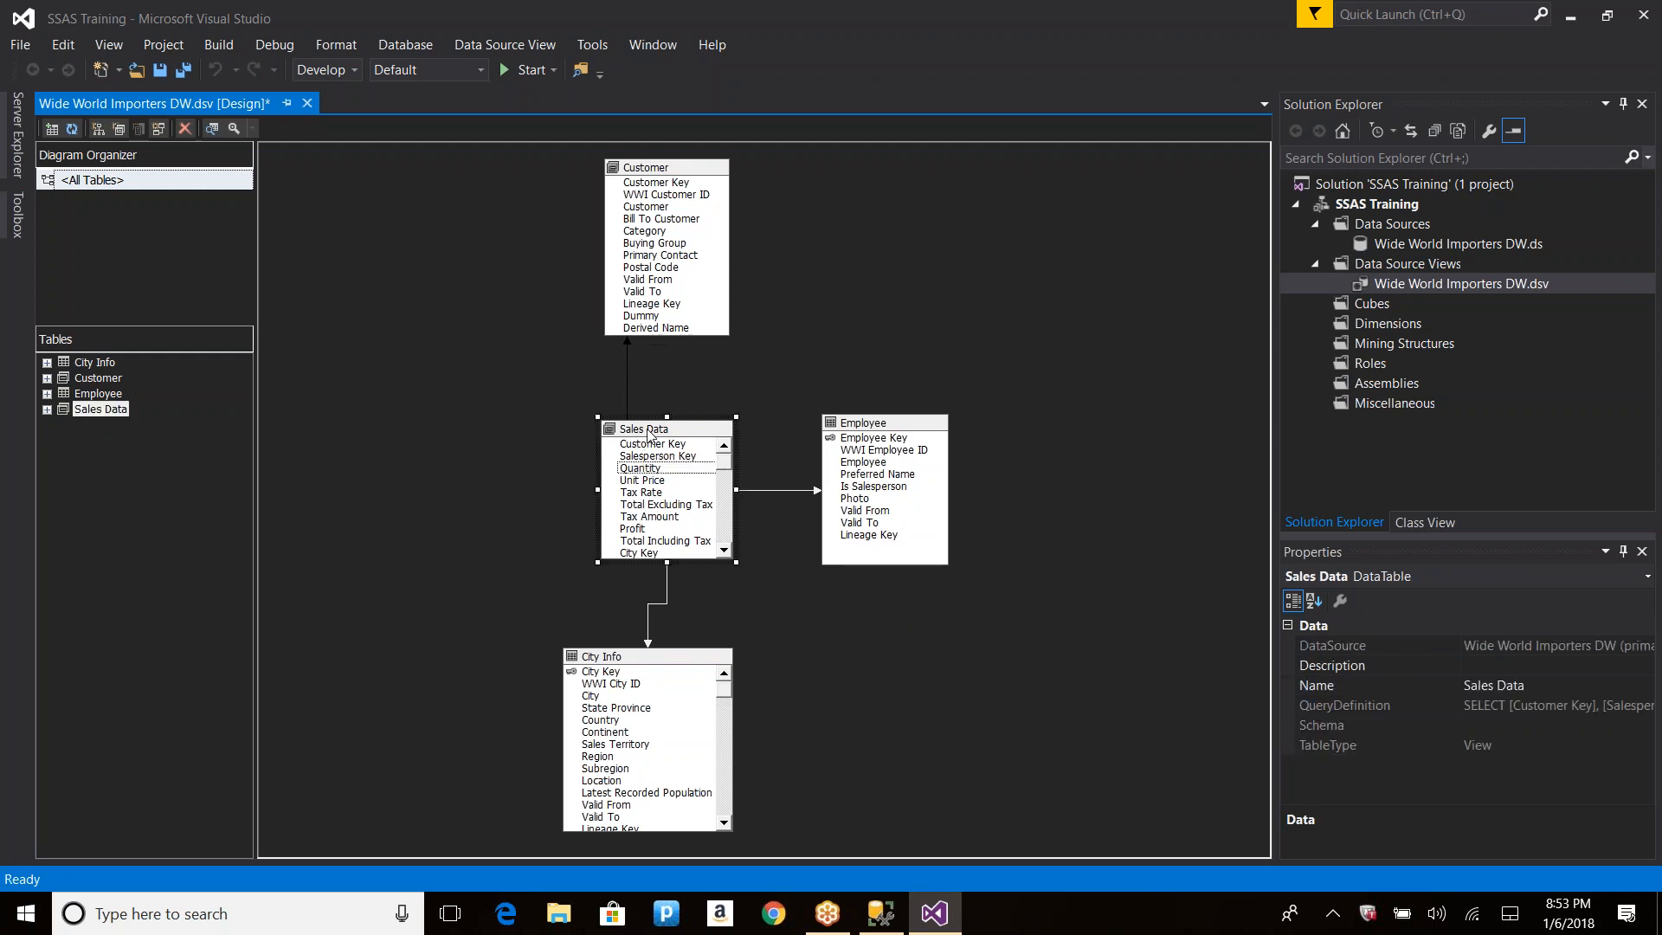
left_click(663, 169)
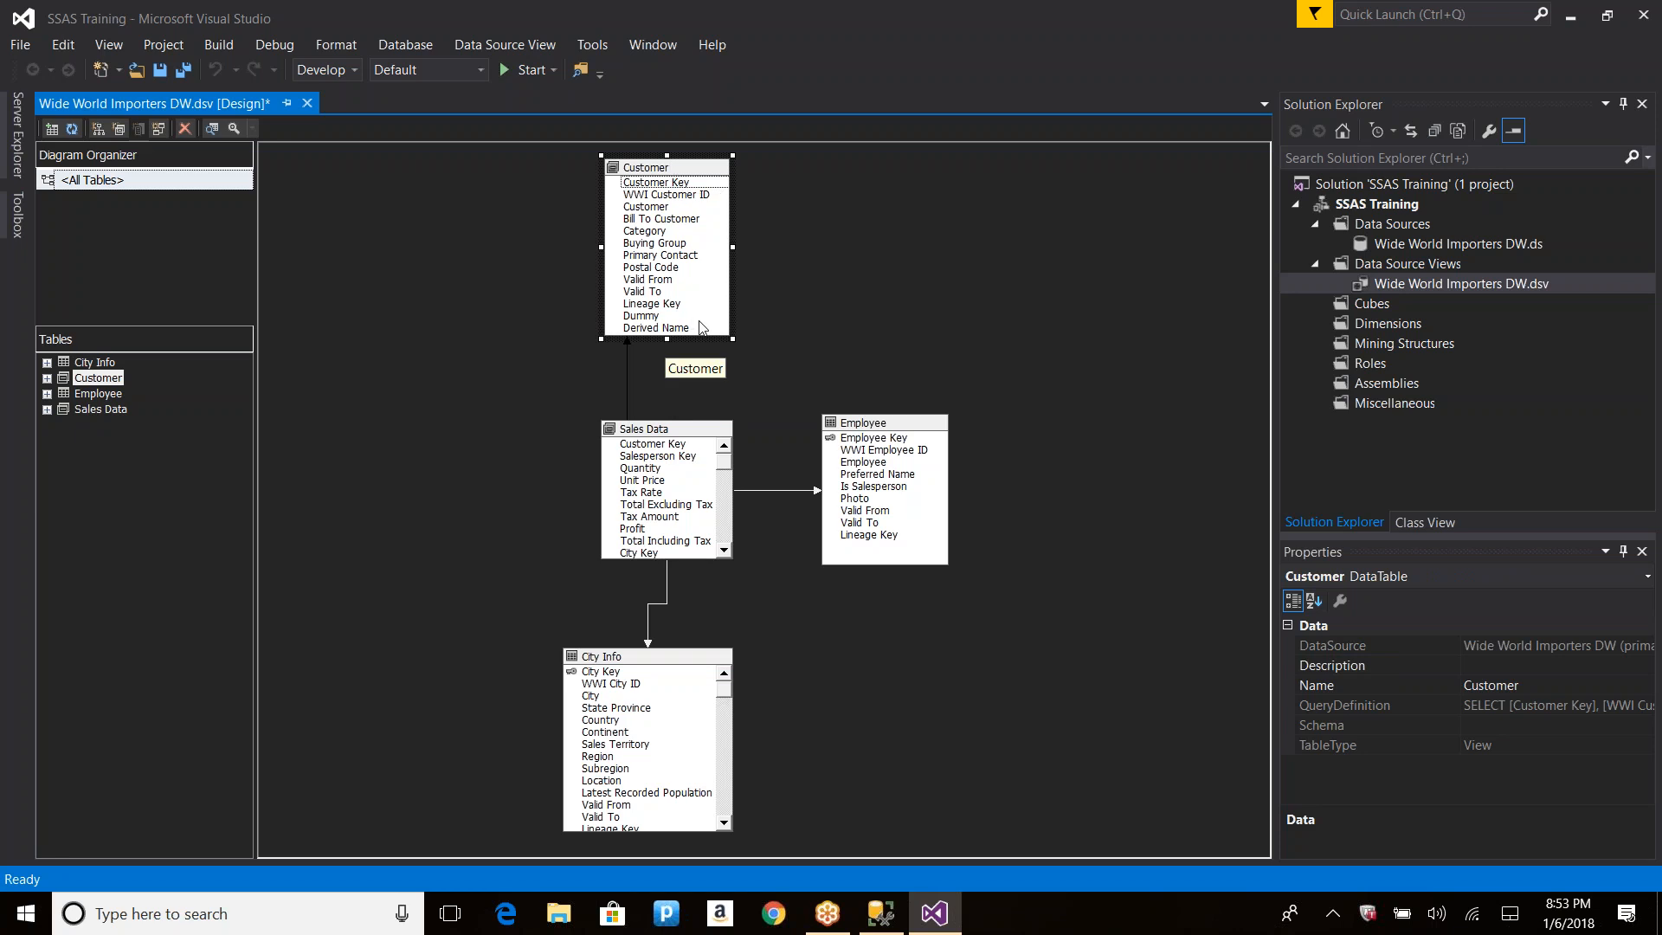
left_click(859, 312)
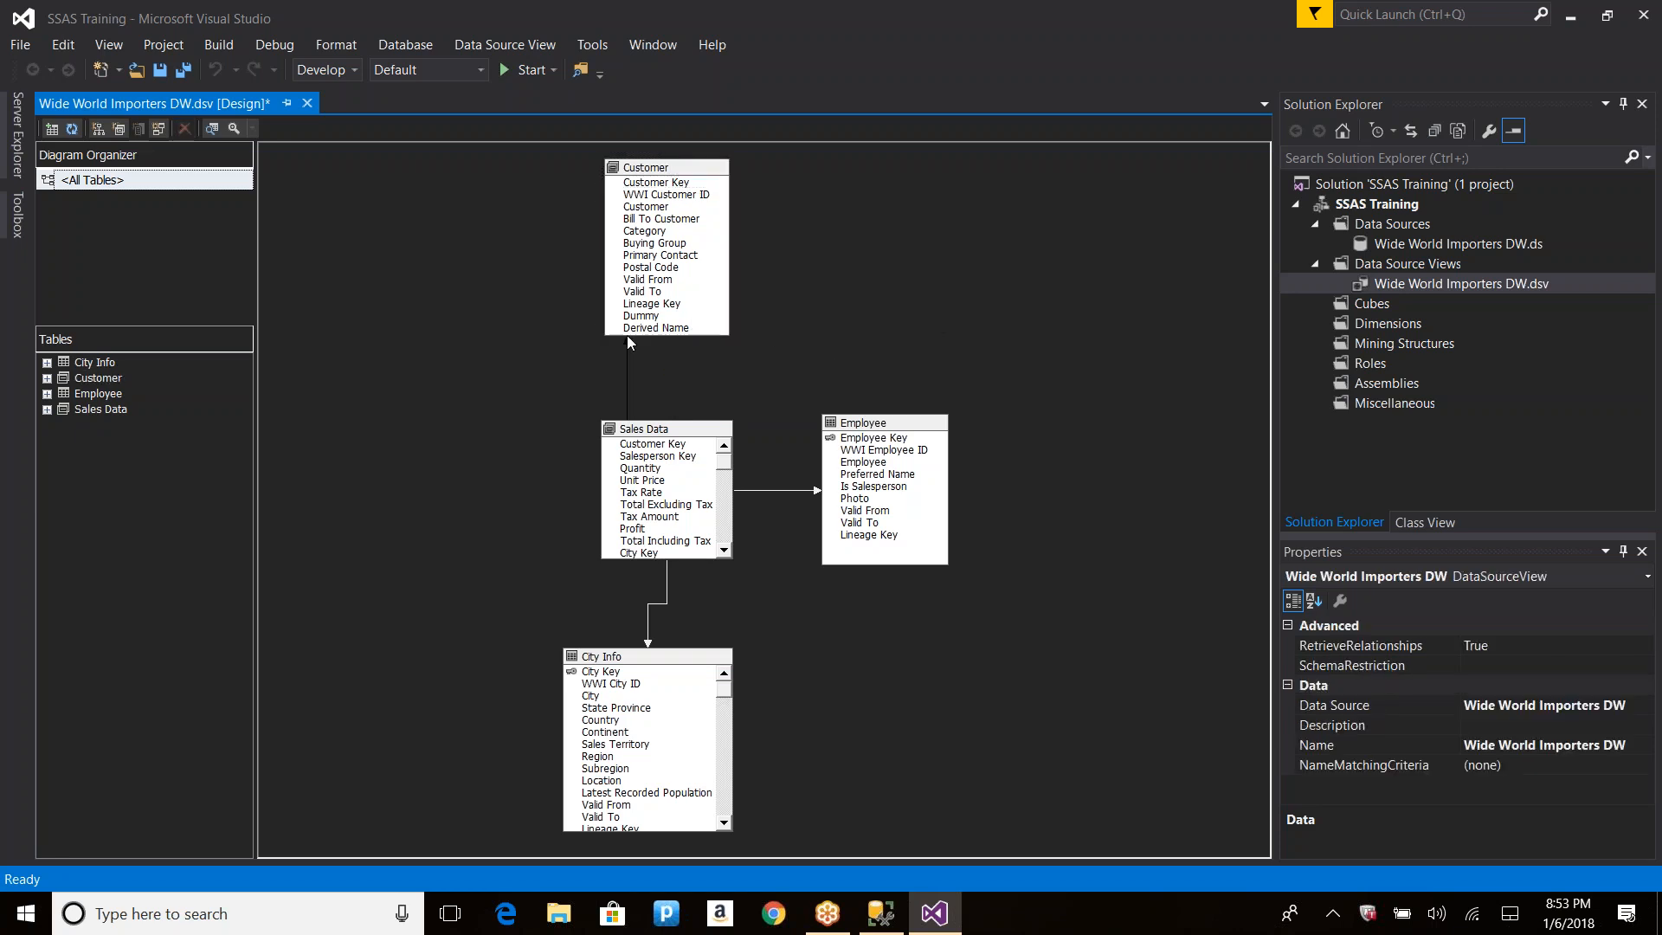
left_click(708, 518)
left_click(681, 219)
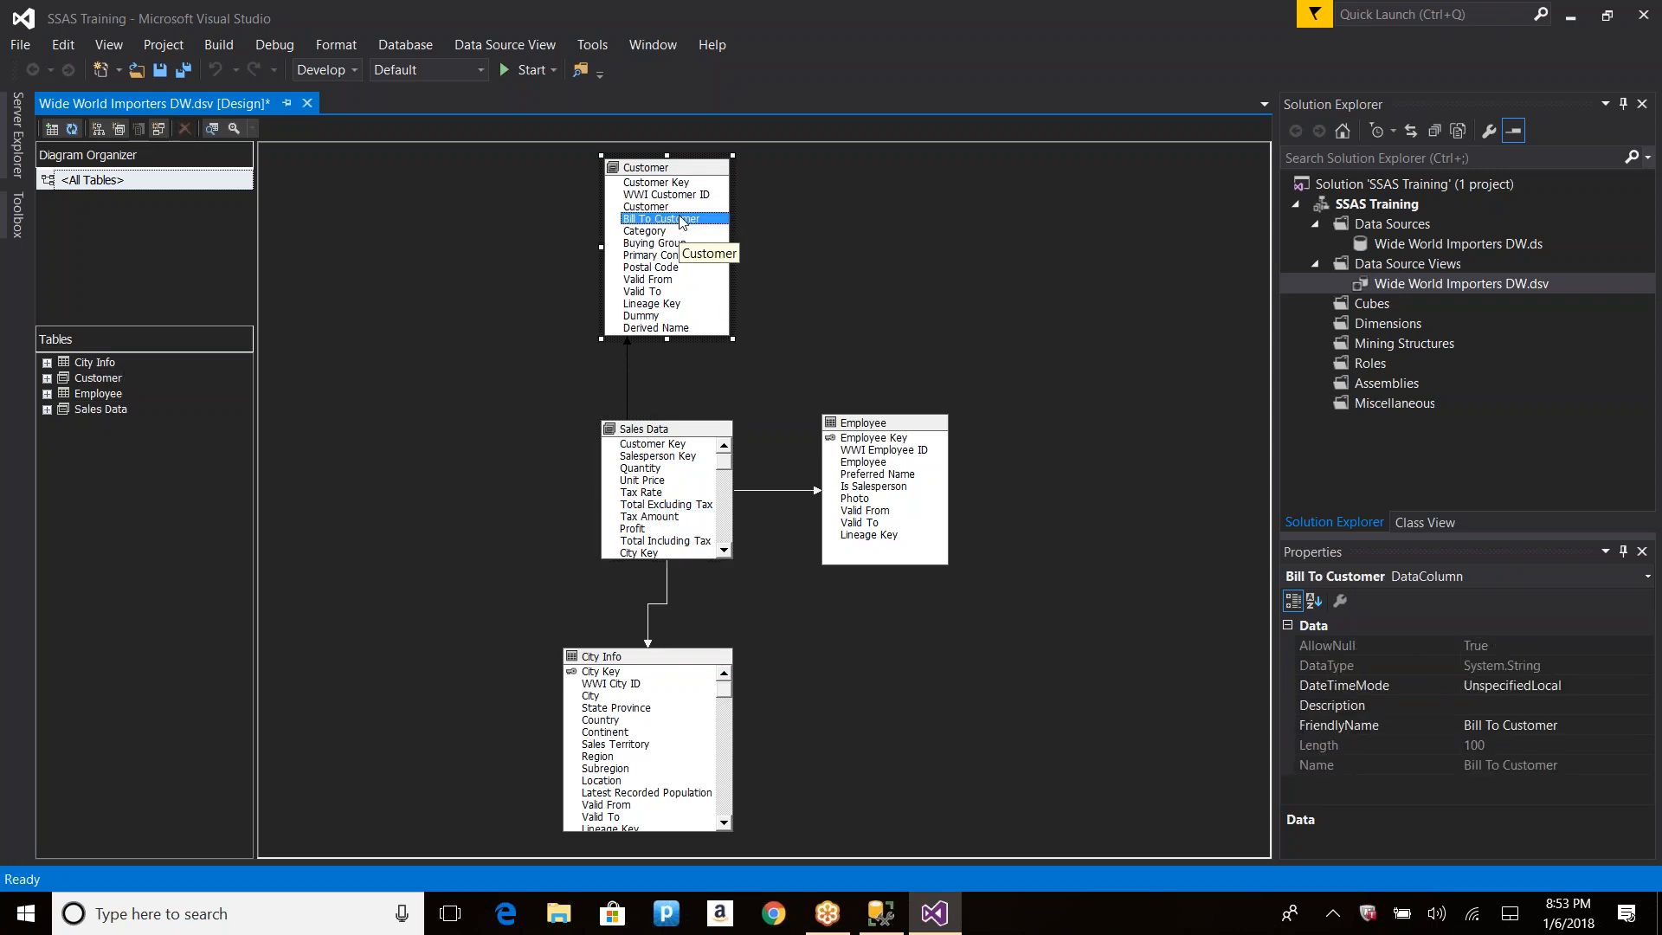
left_click(668, 207)
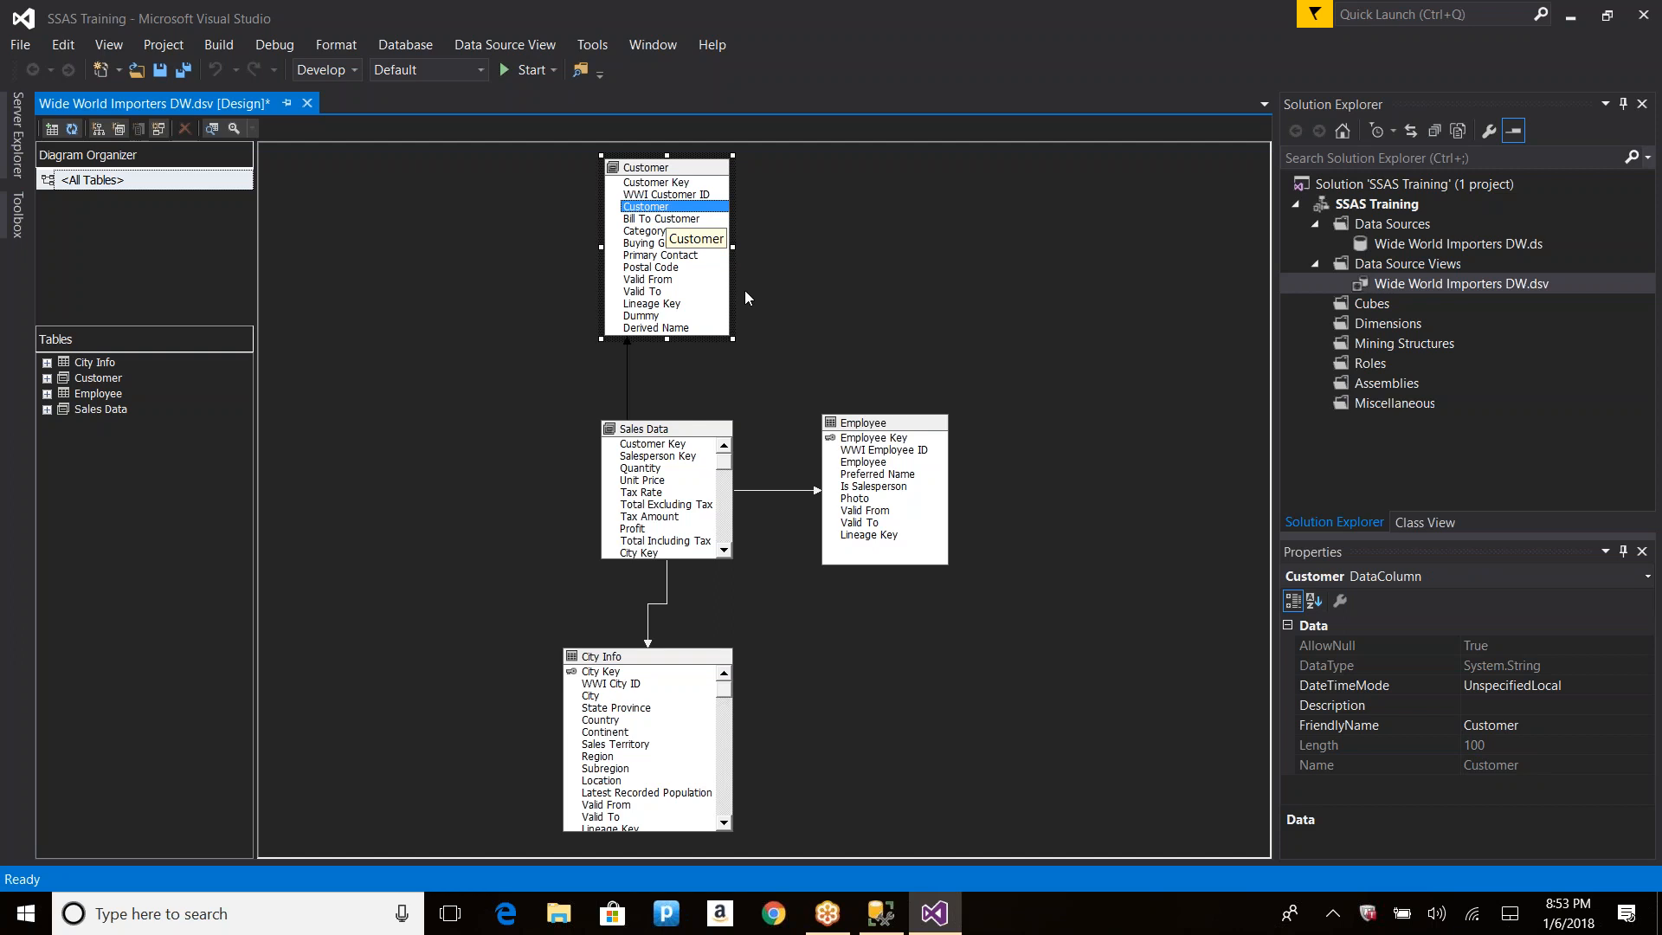
left_click(640, 456)
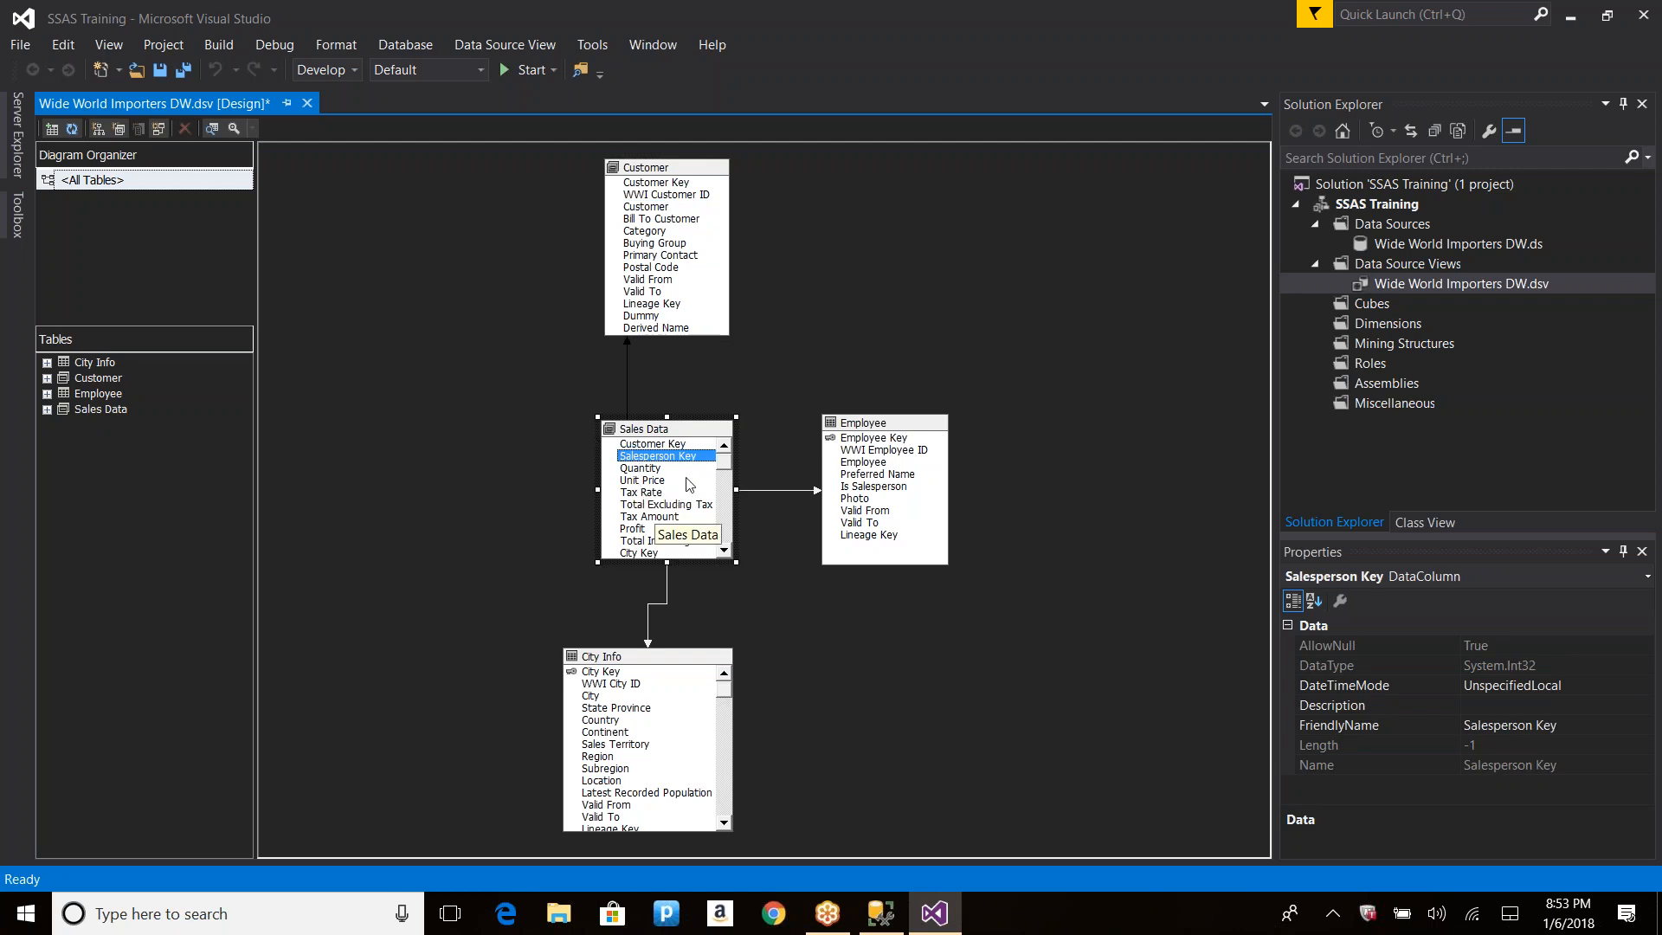
left_click(673, 209)
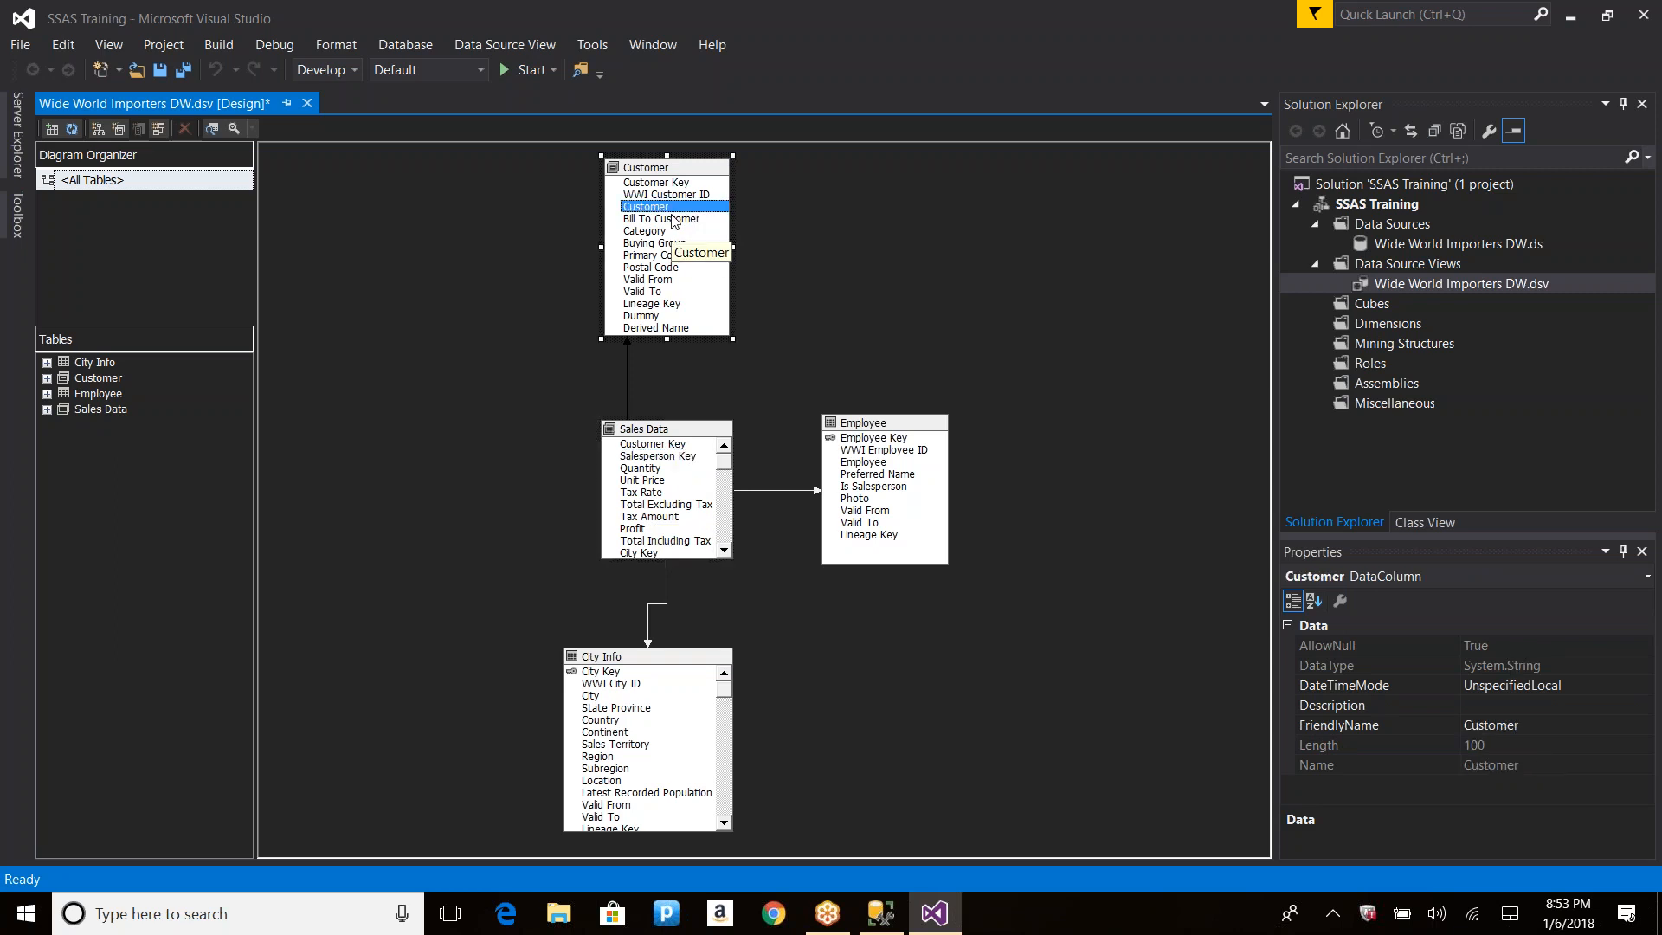
left_click(660, 428)
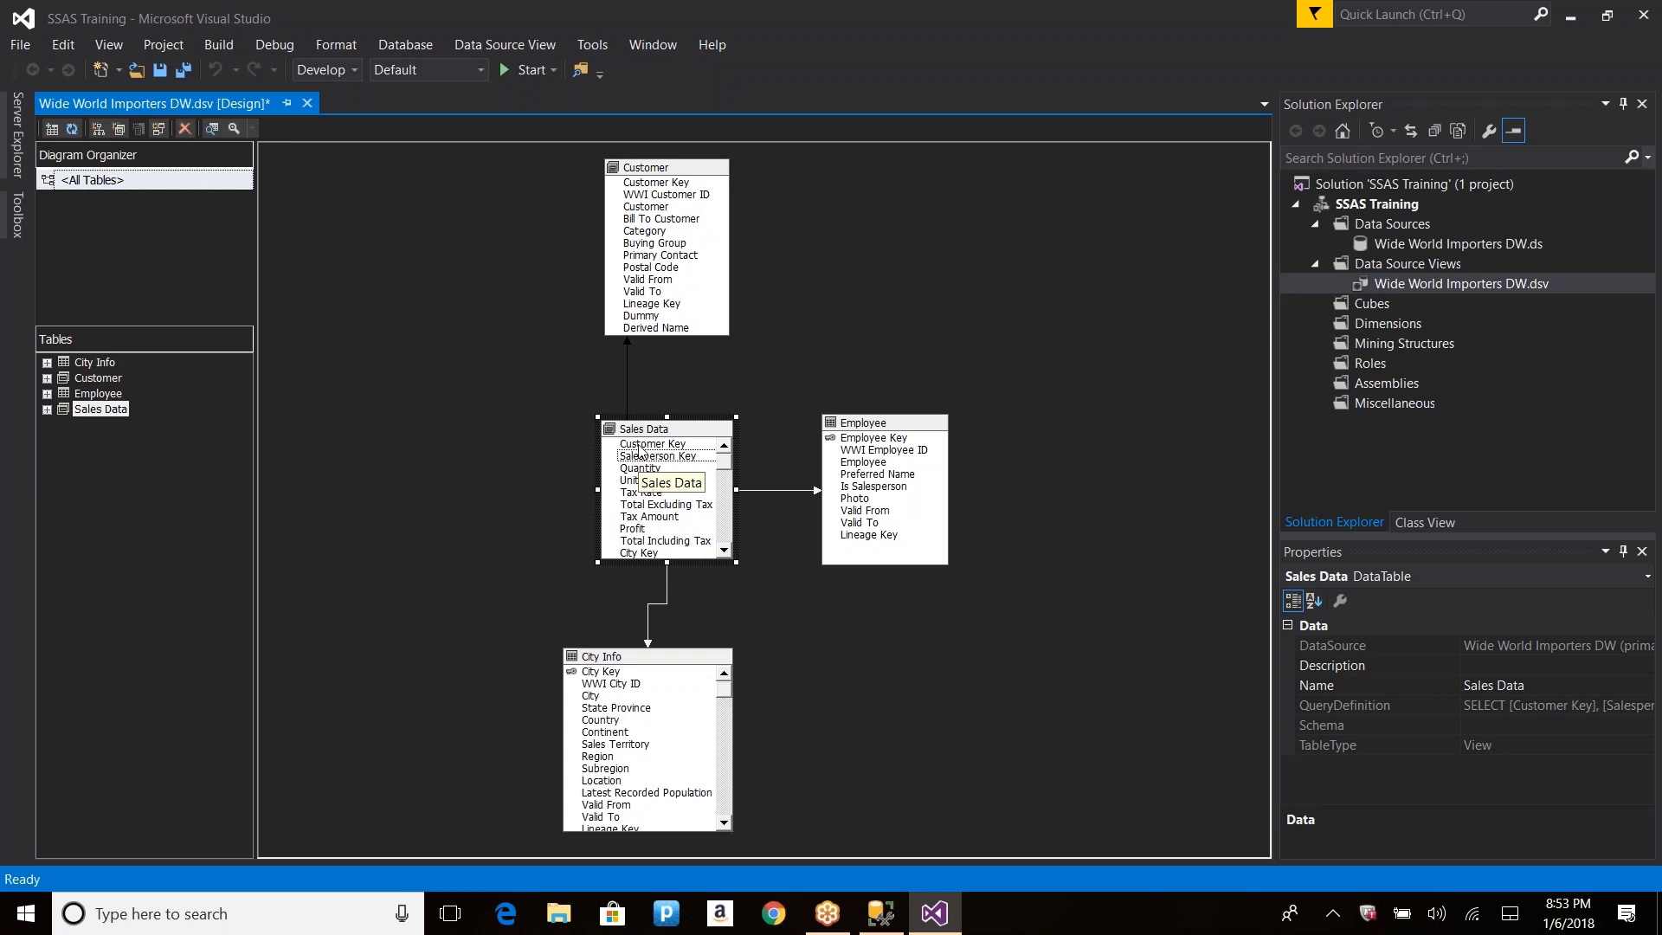
left_click(645, 207)
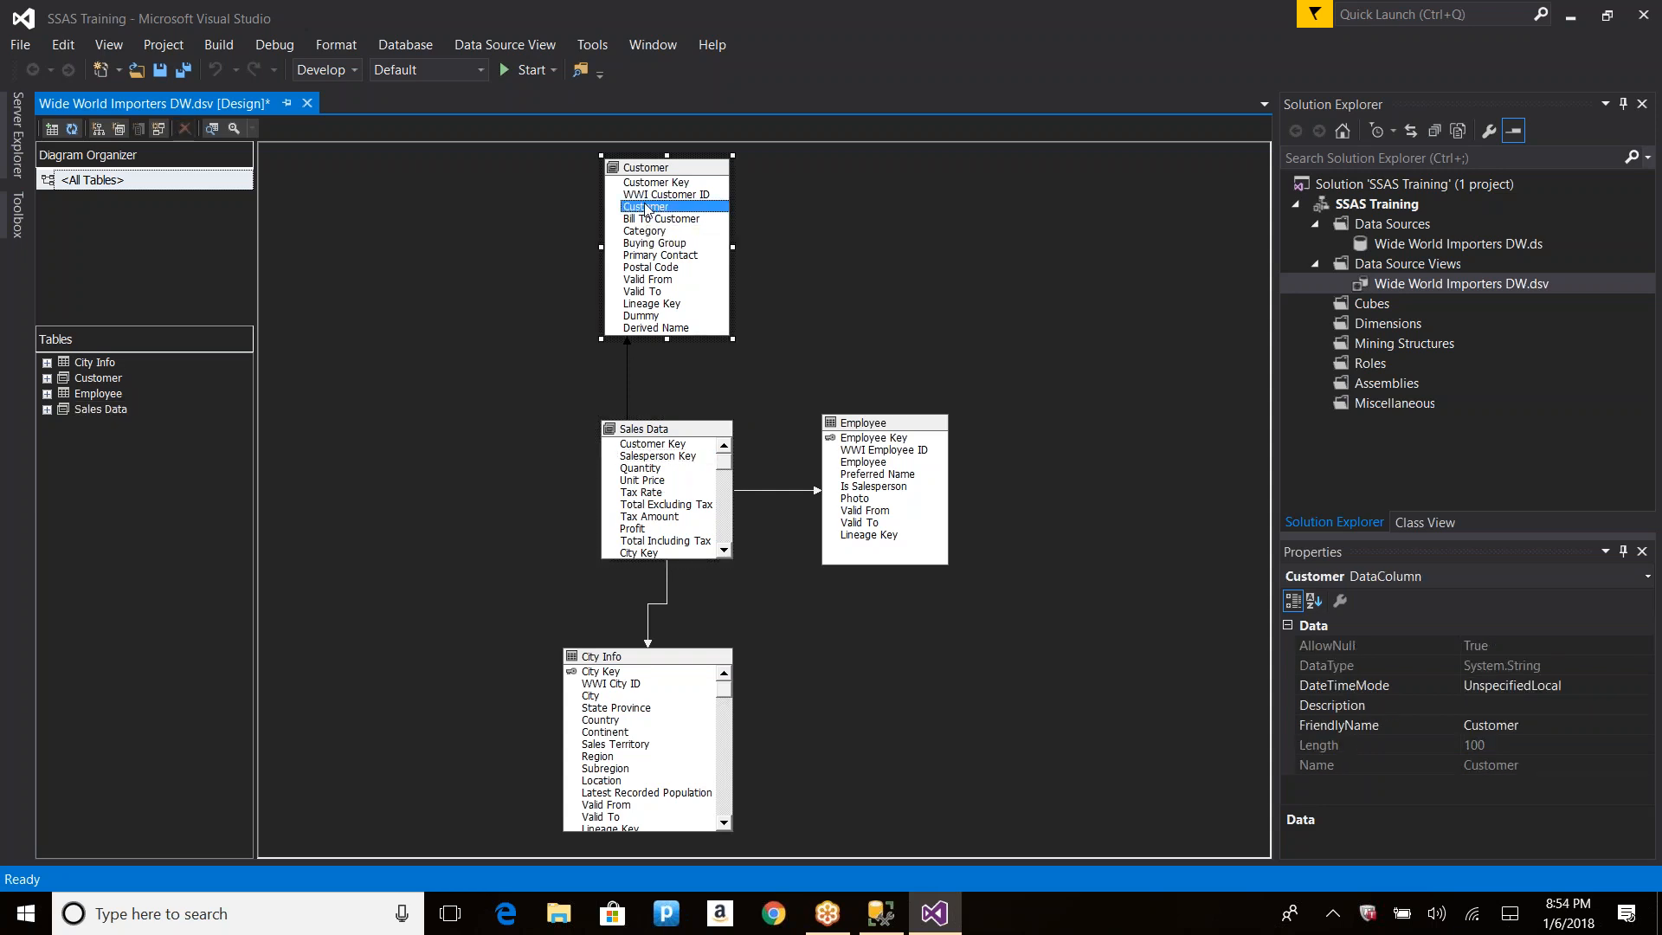
left_click(663, 435)
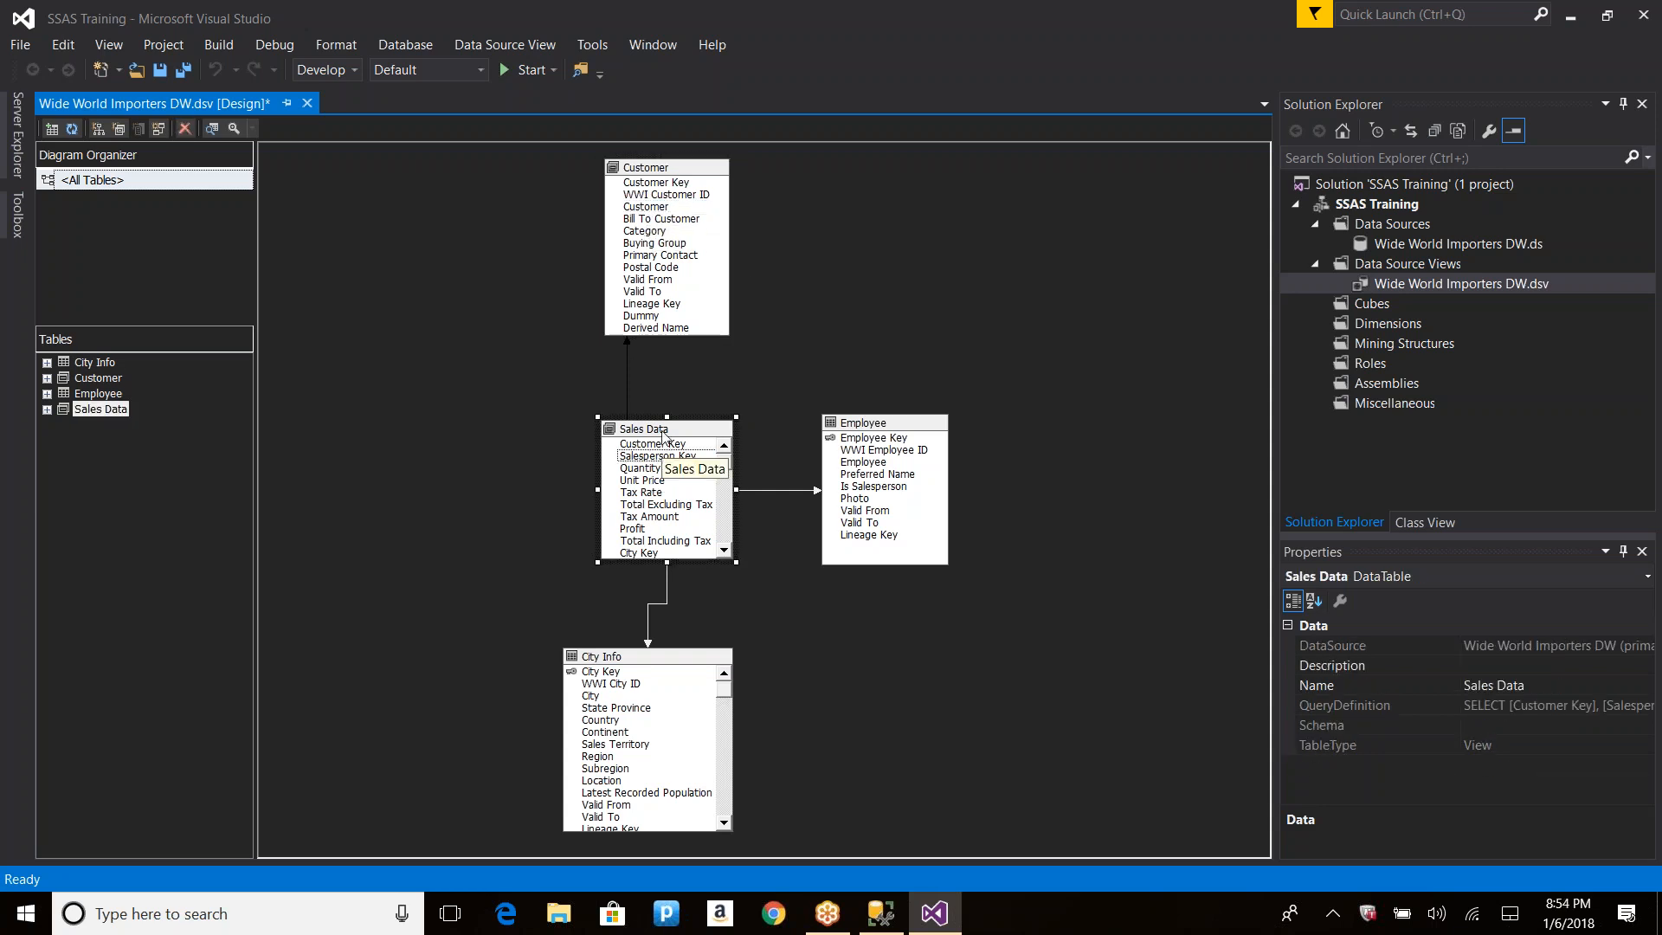
left_click(656, 207)
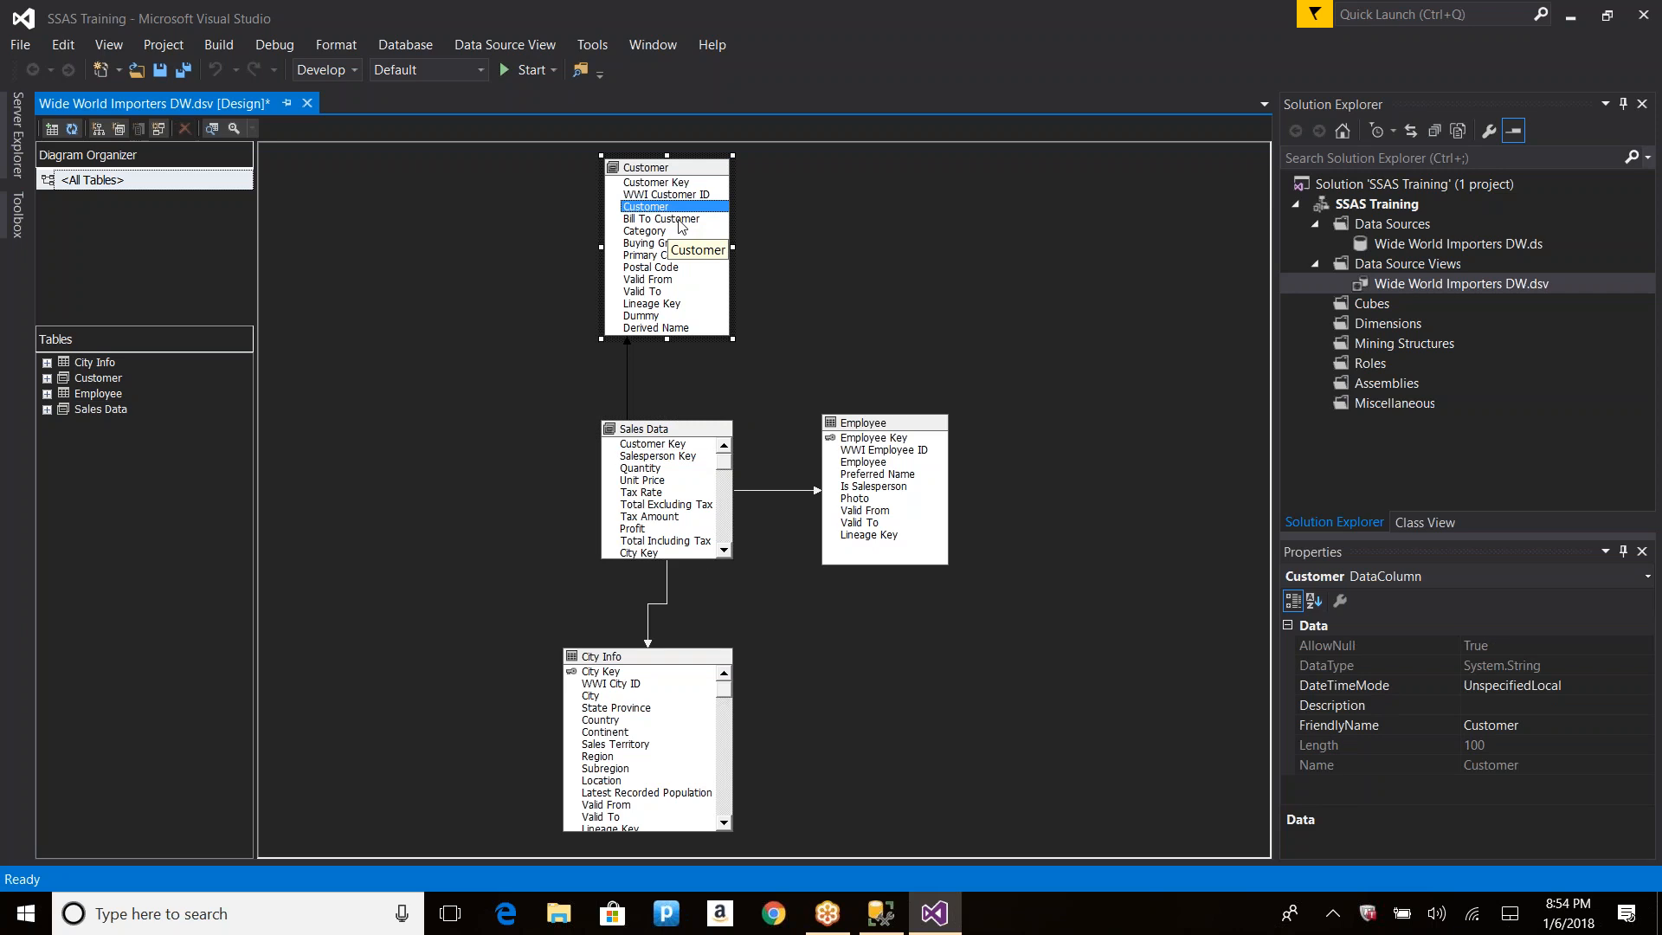
left_click(667, 456)
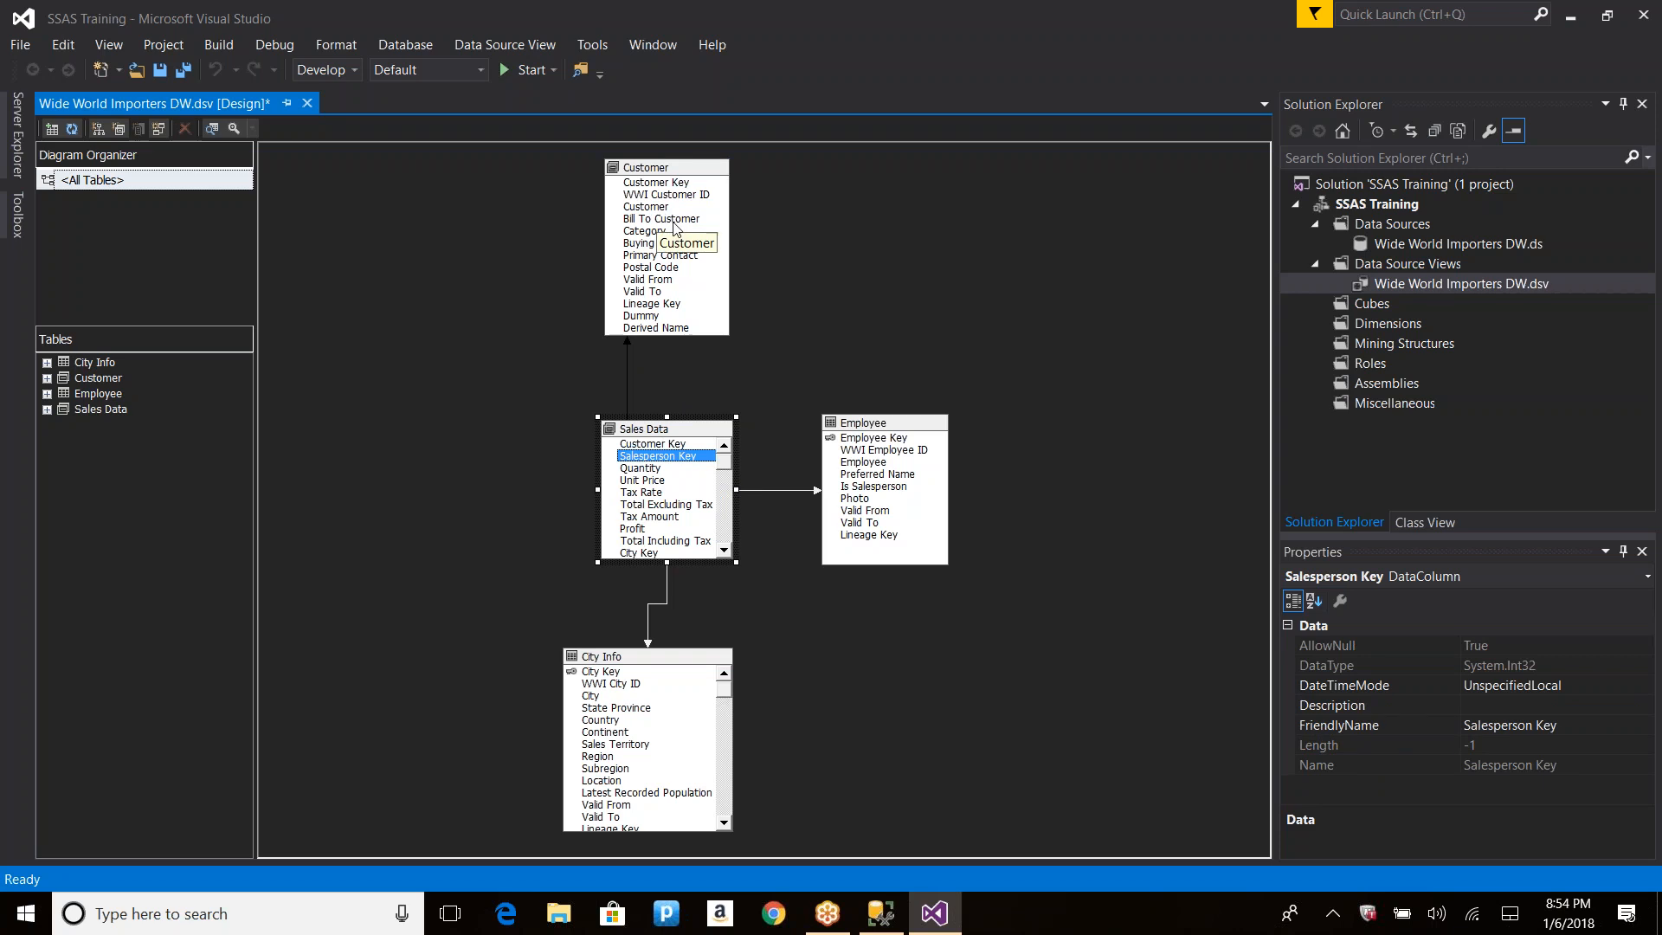
left_click(646, 208)
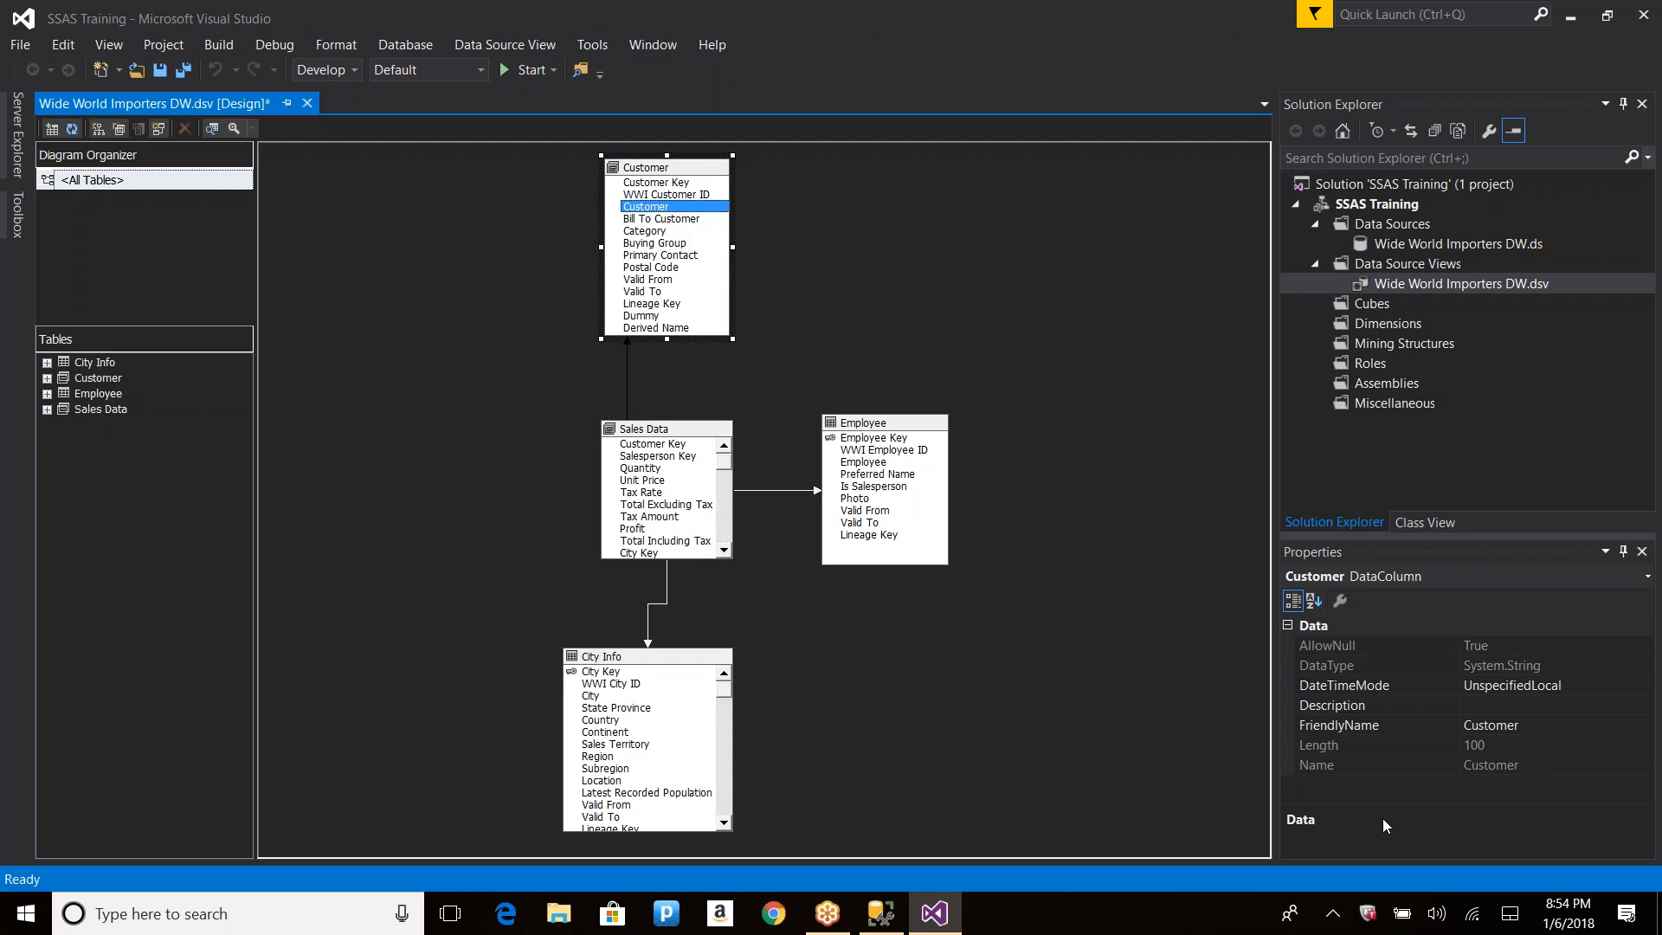
left_click(886, 297)
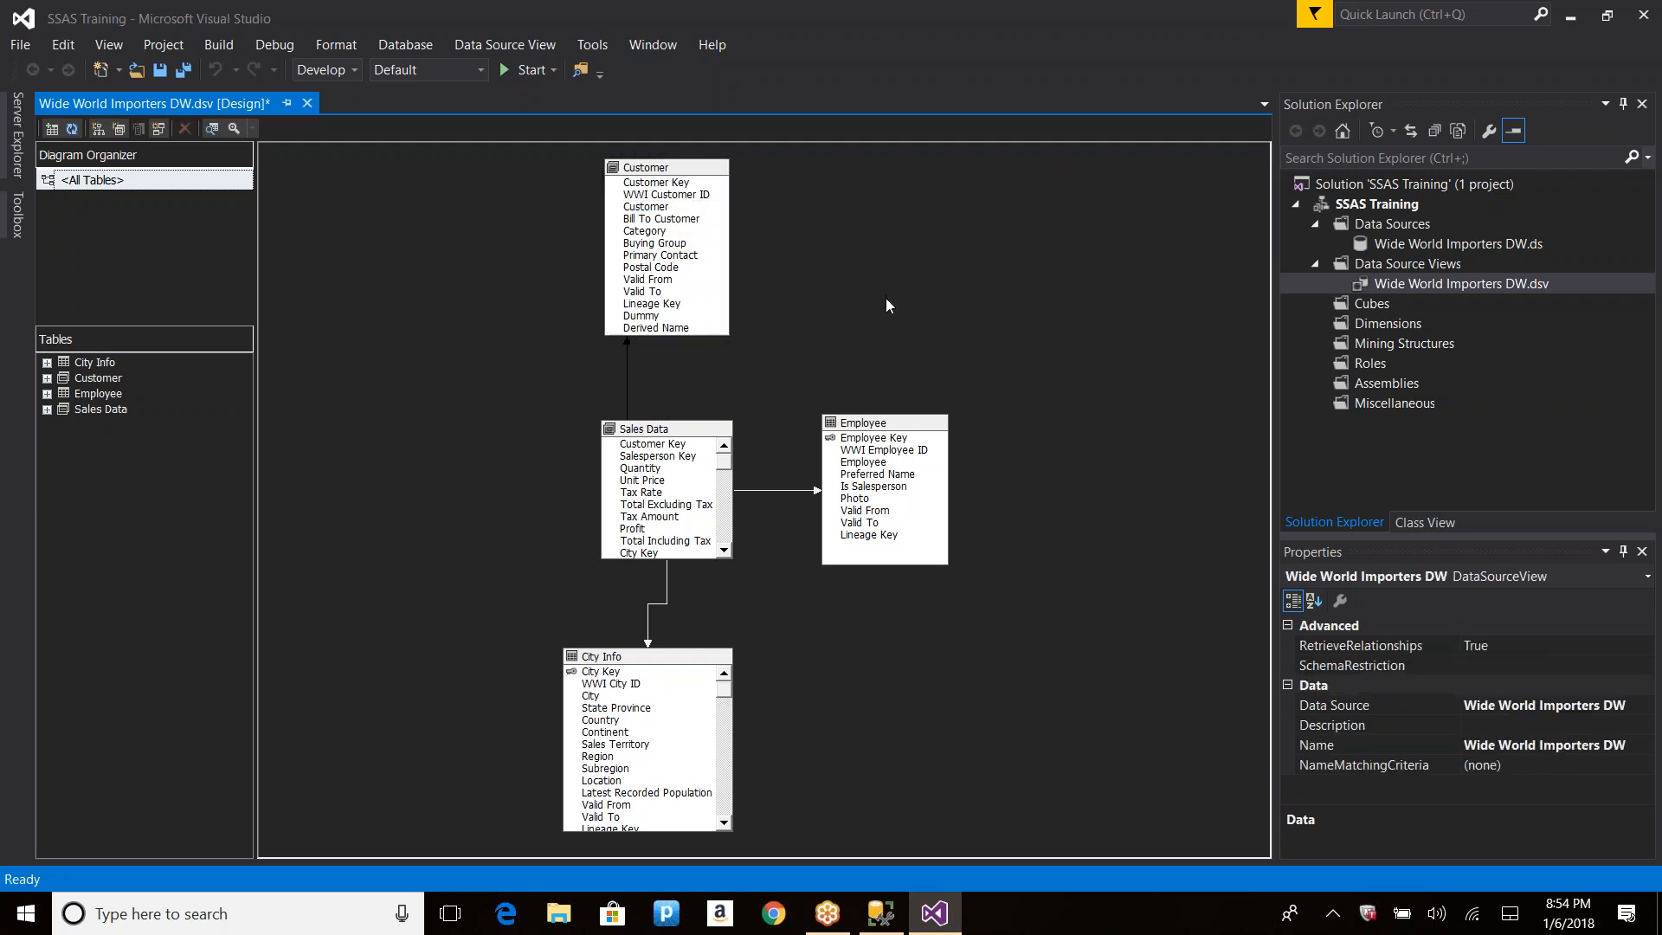
Step: Check the data source view for changes in the underlying database, closing the refresh report without applying it
right_click(1009, 257)
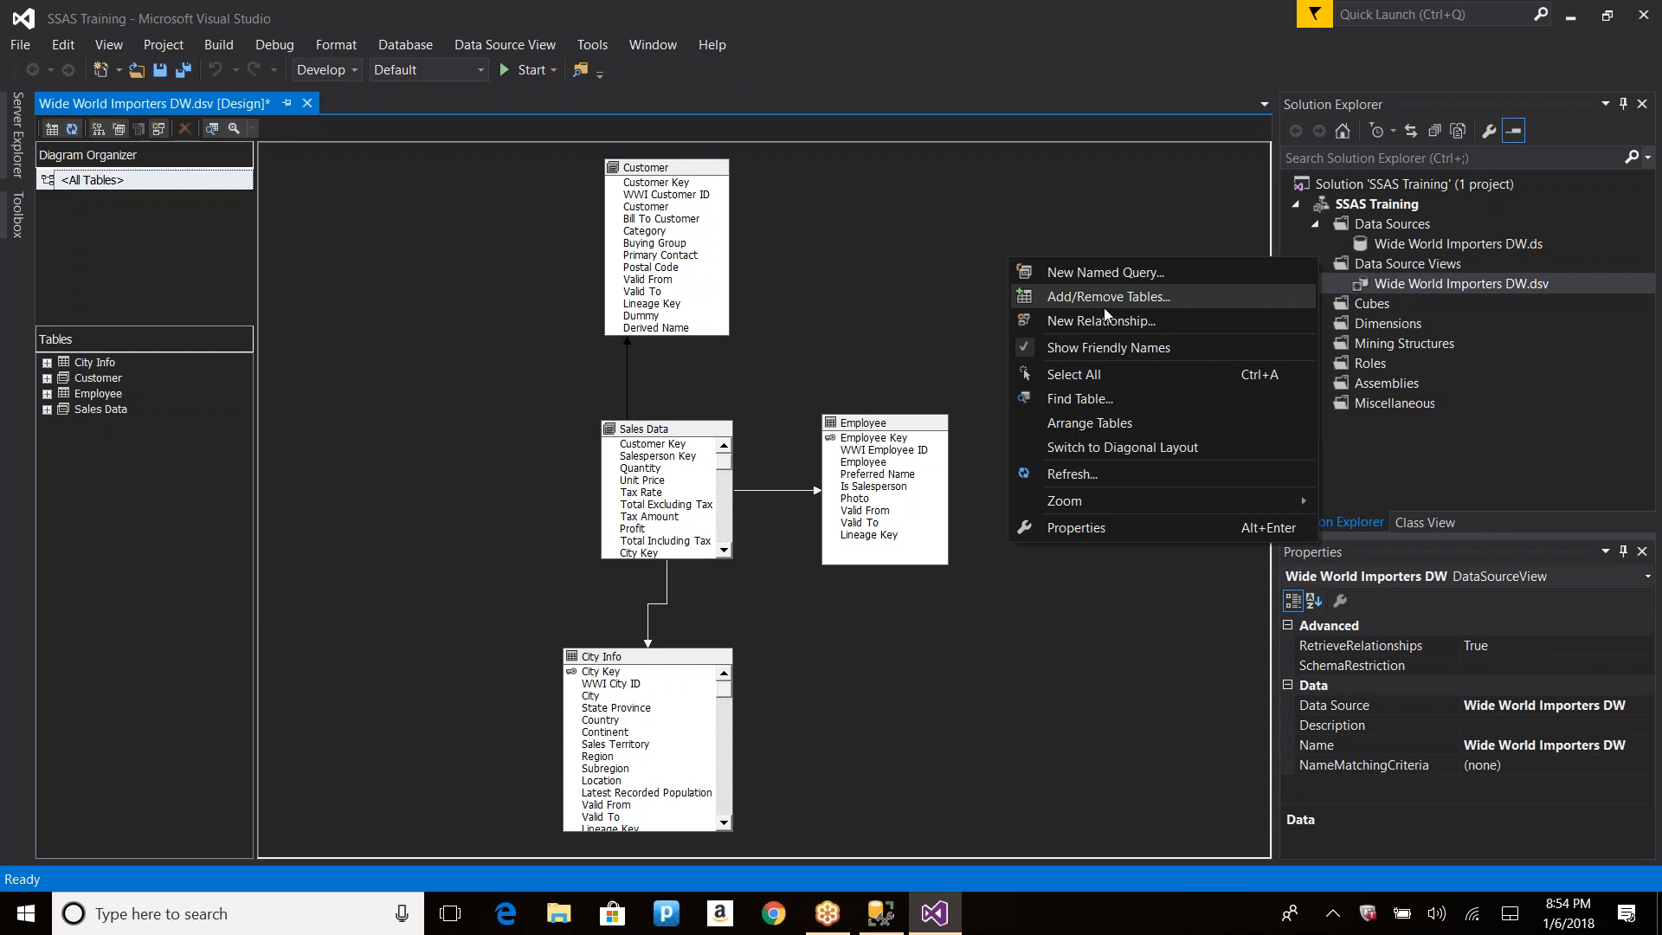
left_click(1063, 475)
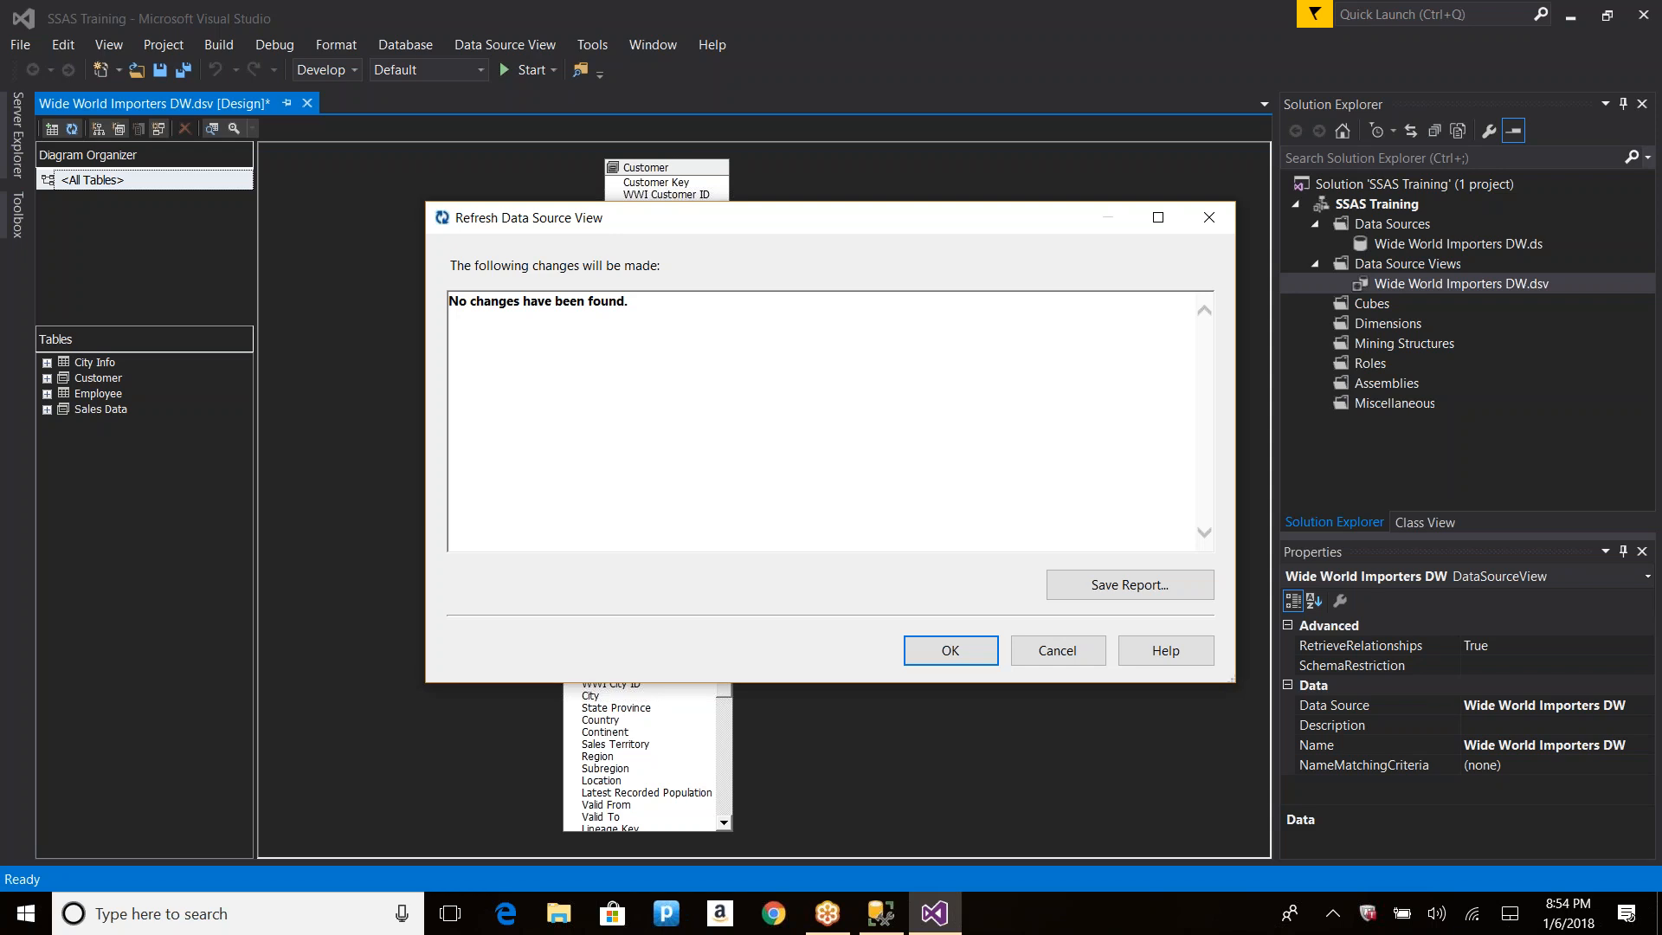
left_click(1061, 651)
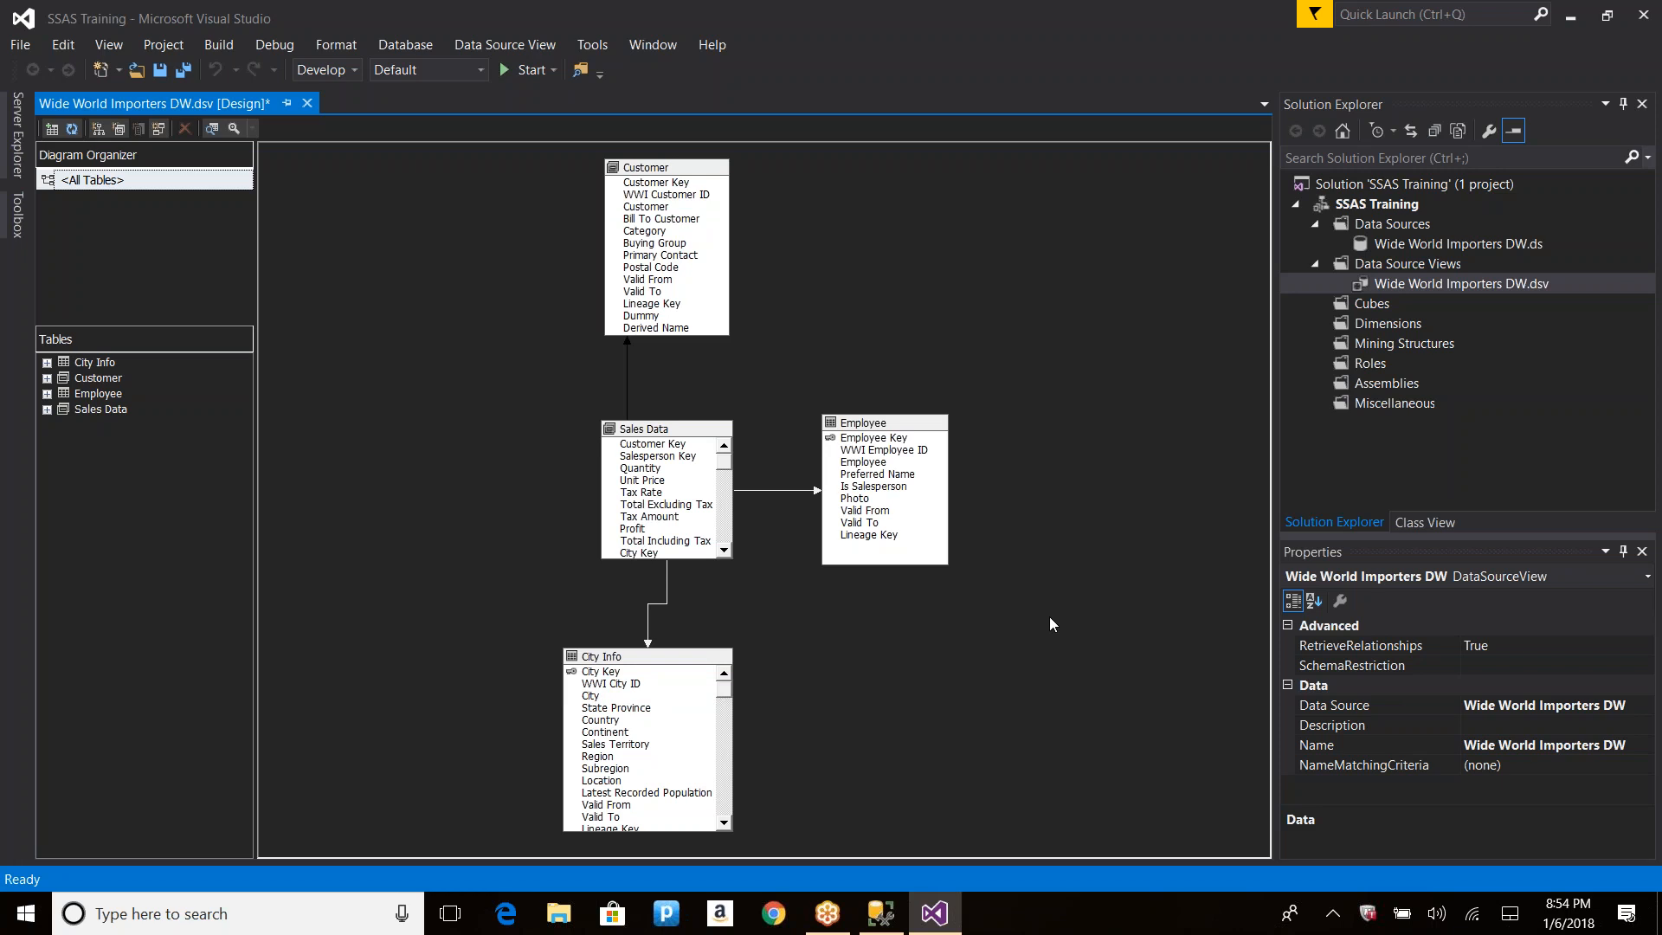
Step: Open Paint by running mspaint
key("super+r")
type("mspain")
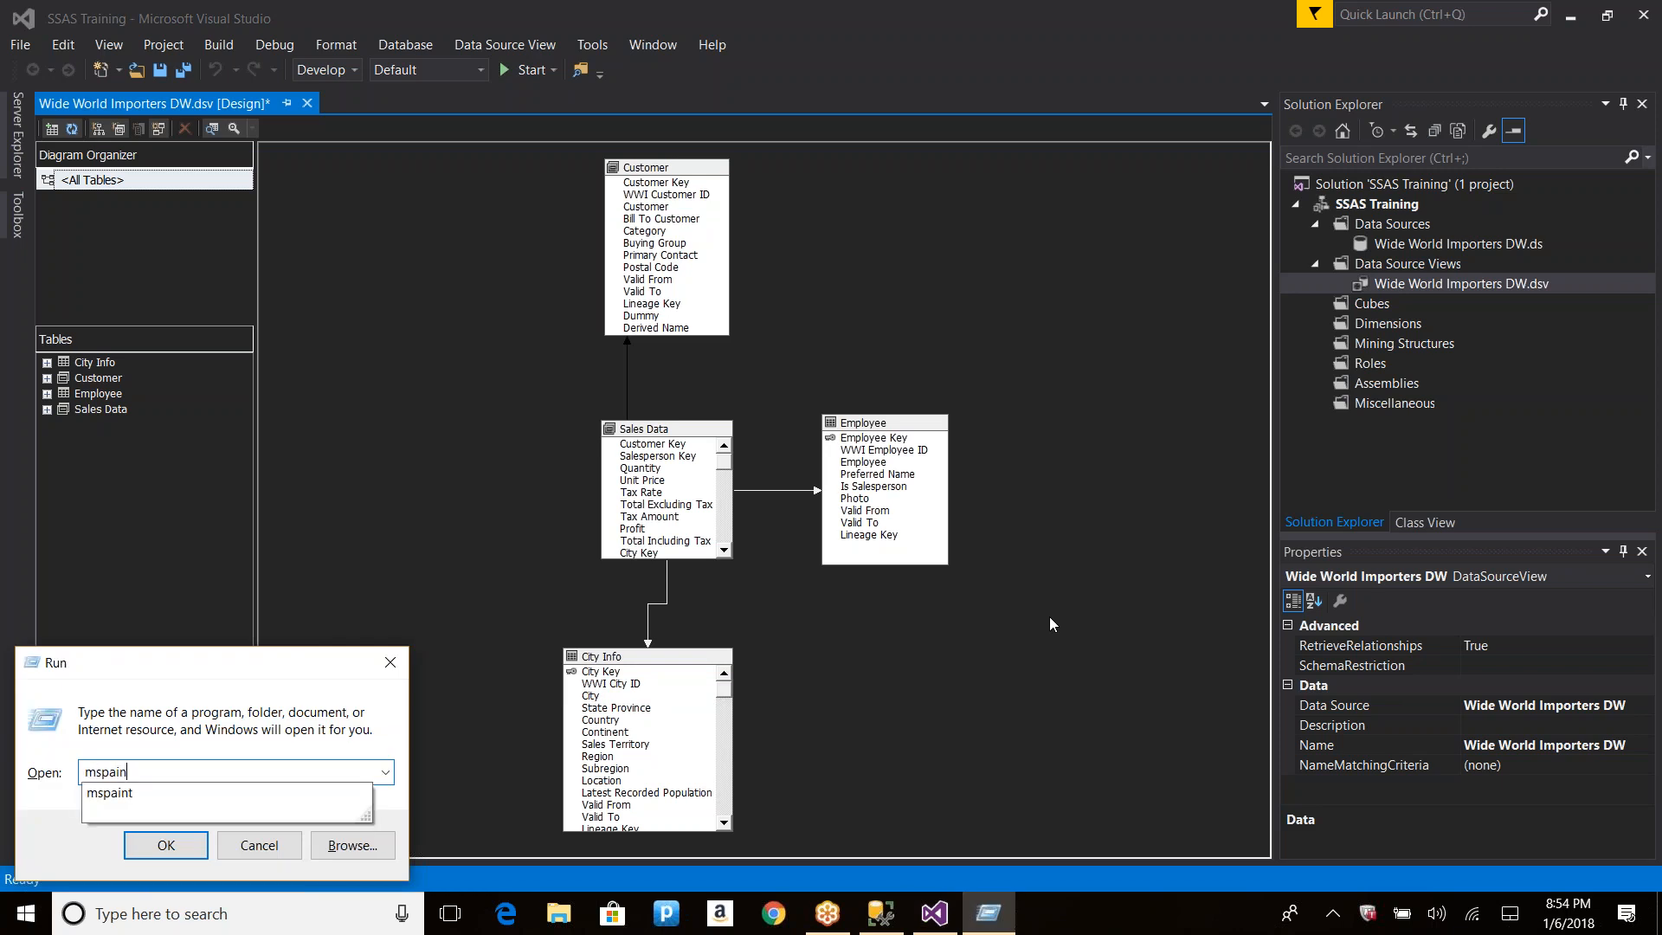
type("t")
key("Return")
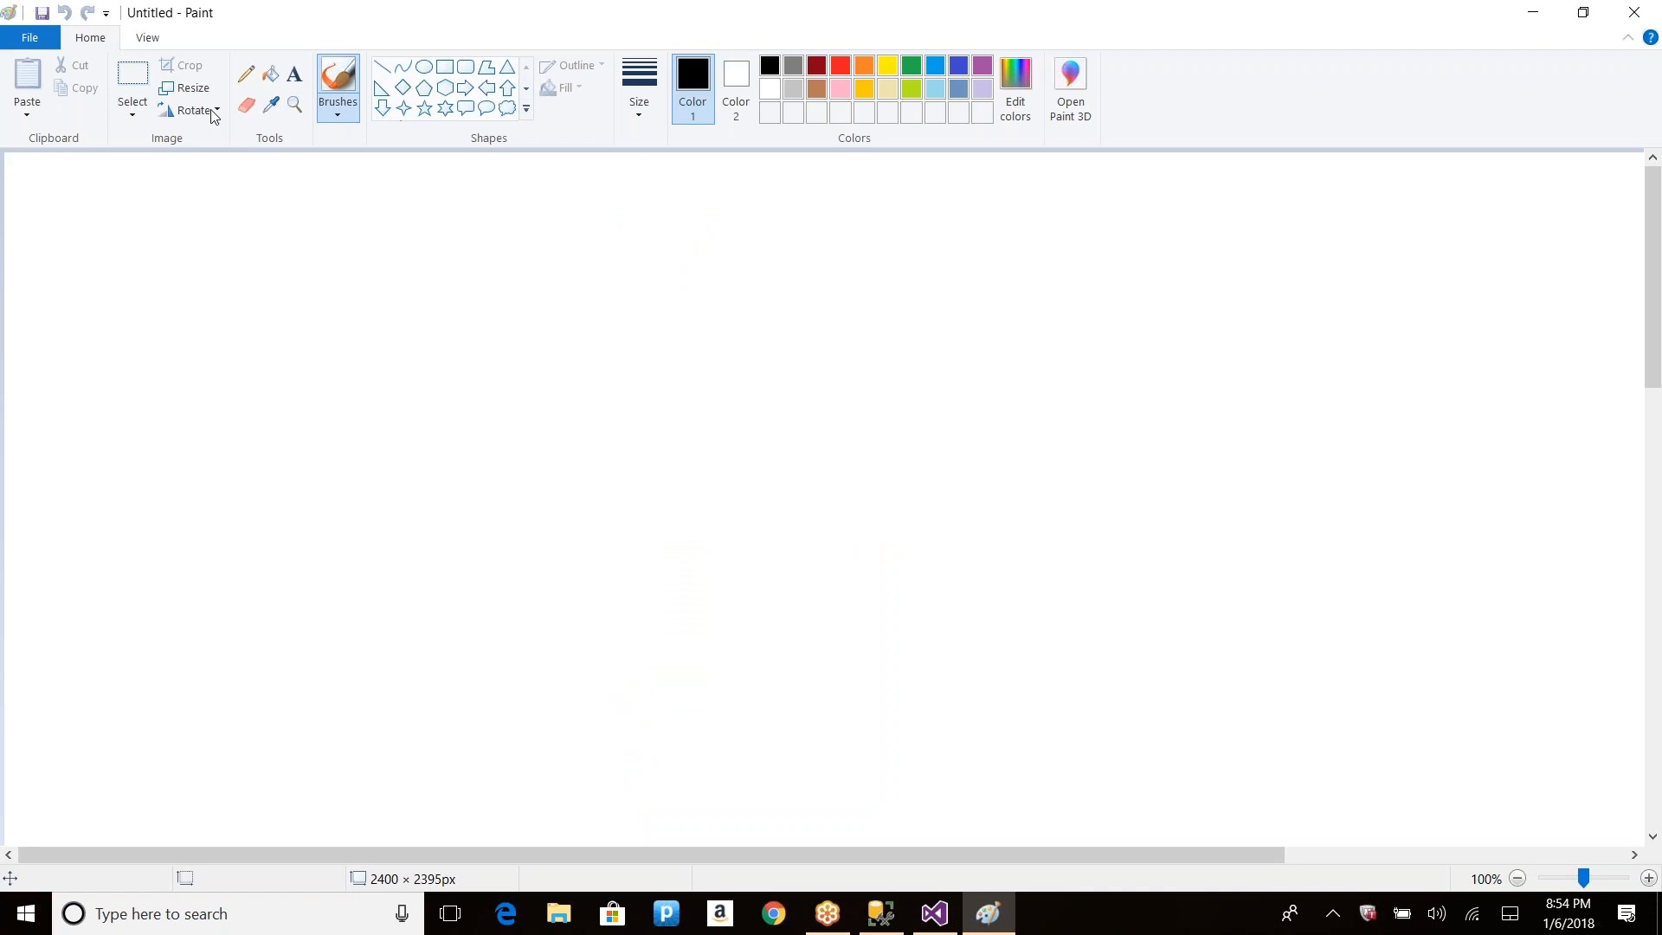
Step: Sketch a large freehand box containing five table shapes and a small box linked by lines to four of them
mouse_move(282, 263)
left_mouse_down()
mouse_move(299, 457)
mouse_move(478, 622)
mouse_move(641, 544)
mouse_move(616, 273)
mouse_move(297, 277)
mouse_move(403, 423)
mouse_move(348, 346)
mouse_move(355, 327)
left_mouse_up()
mouse_move(458, 328)
left_mouse_down()
mouse_move(514, 414)
mouse_move(535, 329)
left_mouse_up()
mouse_move(364, 490)
left_mouse_down()
mouse_move(432, 567)
mouse_move(353, 530)
mouse_move(378, 502)
left_mouse_up()
mouse_move(480, 487)
left_mouse_down()
mouse_move(564, 478)
mouse_move(483, 549)
mouse_move(495, 477)
left_mouse_up()
mouse_move(446, 587)
left_mouse_down()
mouse_move(494, 585)
mouse_move(448, 602)
mouse_move(463, 585)
left_mouse_up()
mouse_move(427, 551)
left_mouse_down()
mouse_move(464, 587)
mouse_move(534, 542)
left_mouse_up()
left_click_drag(467, 587, 491, 400)
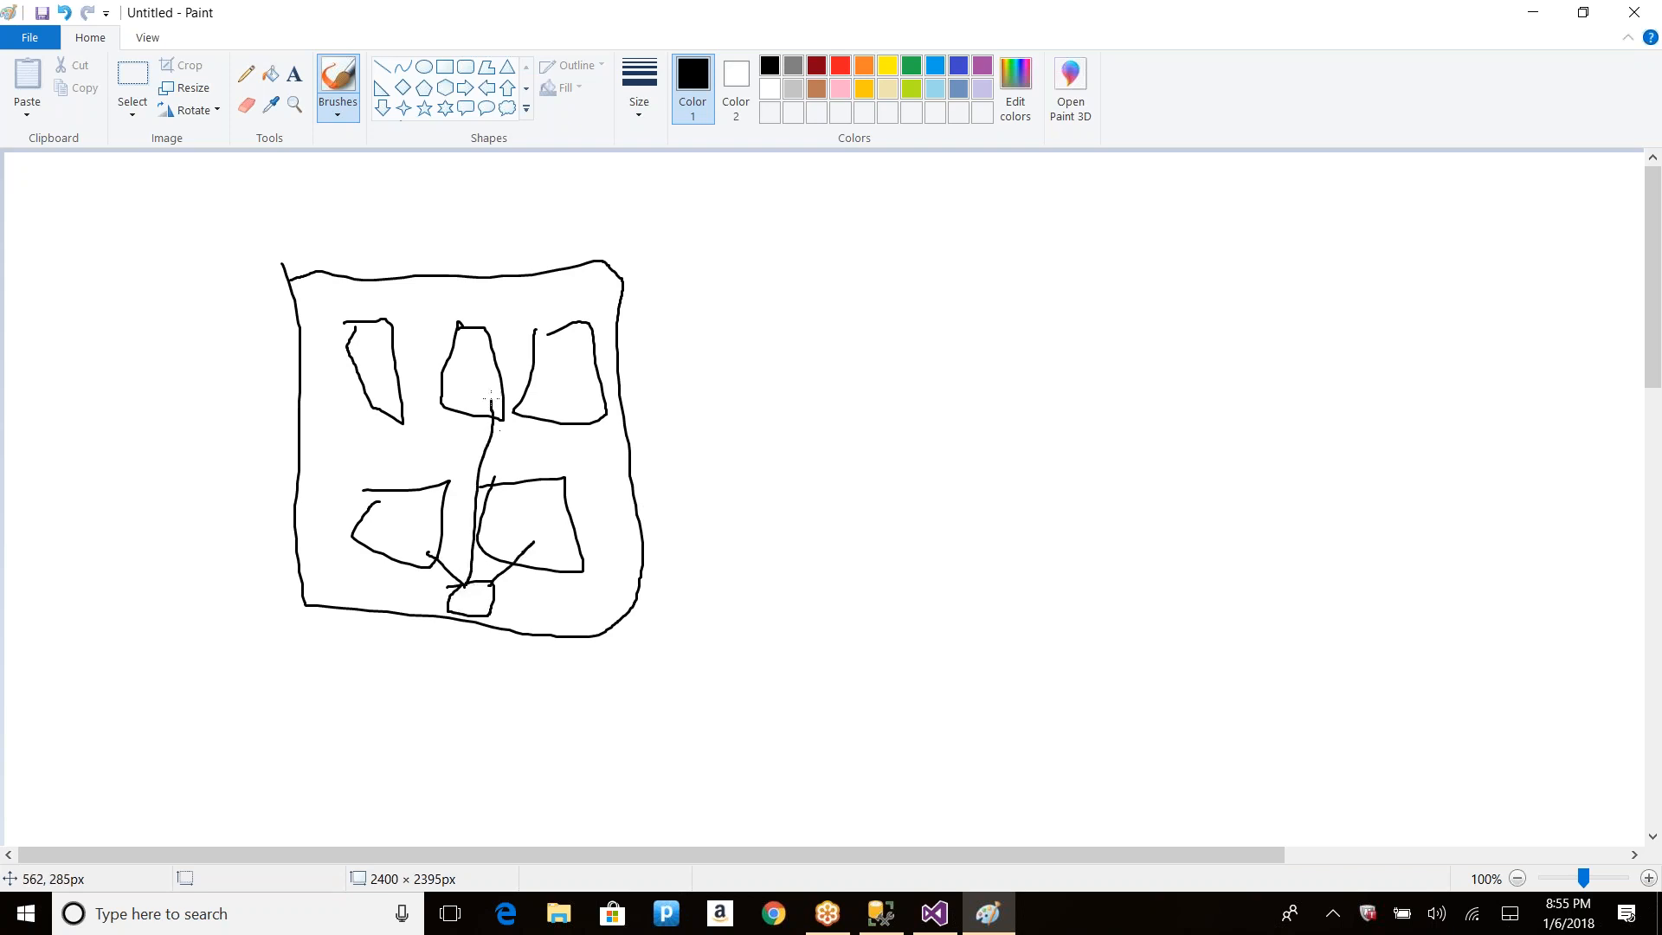
mouse_move(475, 577)
left_mouse_down()
mouse_move(461, 492)
mouse_move(394, 408)
left_mouse_up()
Step: Sketch a second large box with an arrow from the first, and draw four table shapes with header lines inside it
mouse_move(746, 281)
left_mouse_down()
mouse_move(767, 587)
mouse_move(1023, 321)
mouse_move(749, 295)
left_mouse_up()
mouse_move(622, 487)
left_mouse_down()
mouse_move(770, 472)
mouse_move(752, 489)
left_mouse_up()
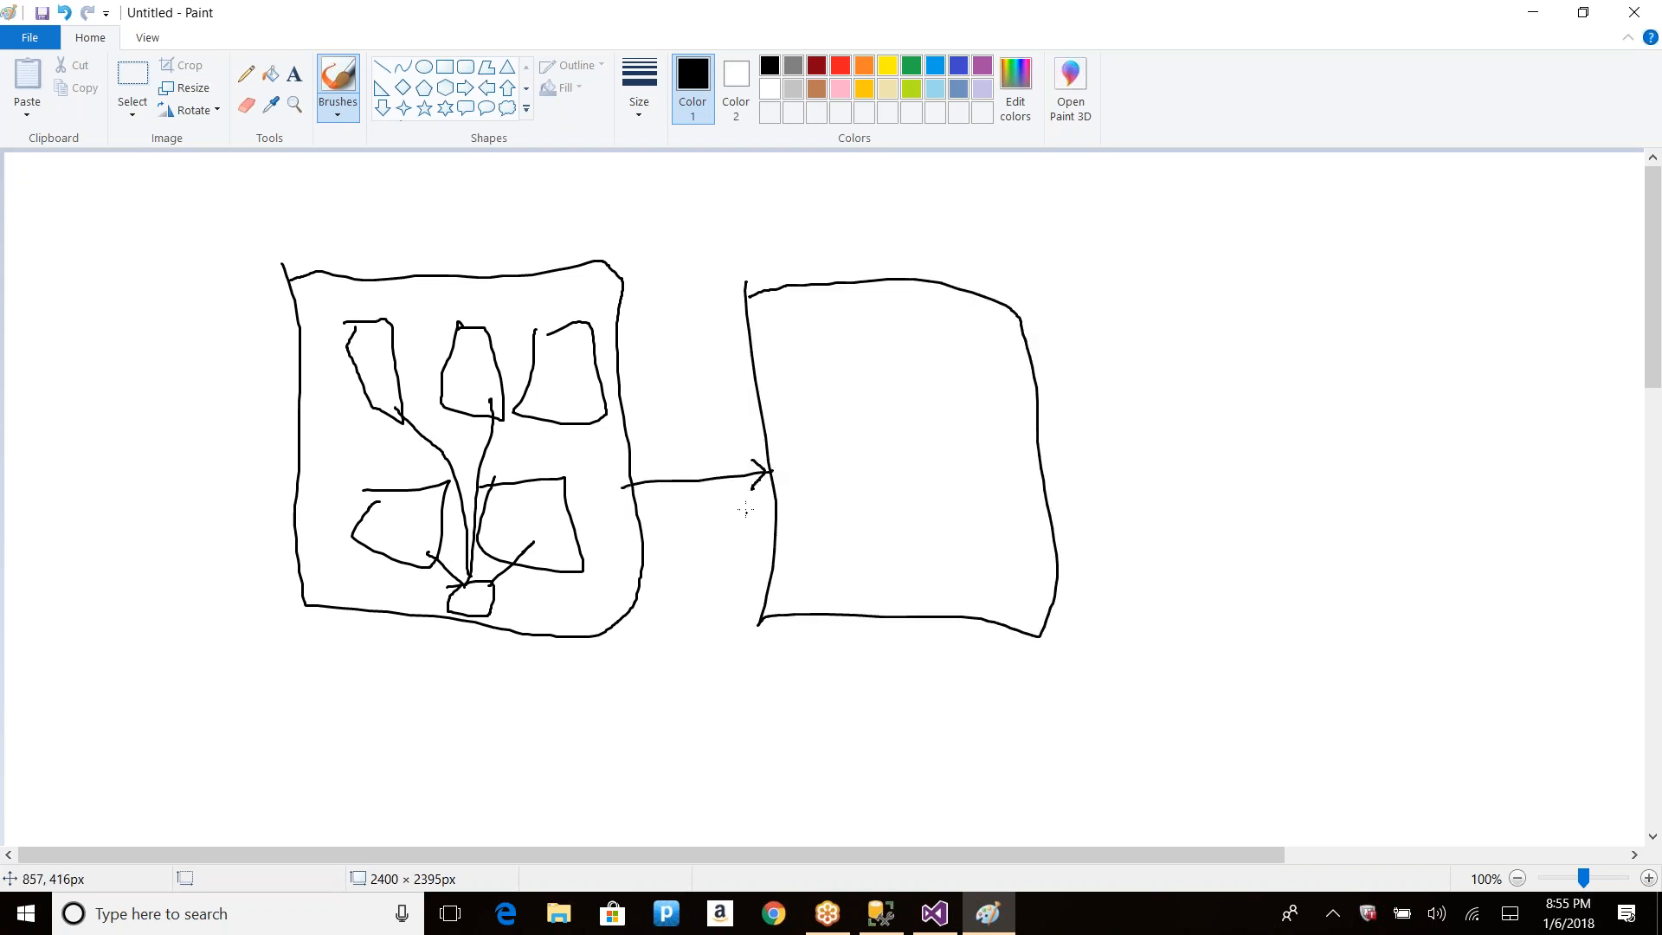
mouse_move(817, 356)
left_mouse_down()
mouse_move(796, 329)
mouse_move(891, 339)
mouse_move(833, 386)
mouse_move(979, 322)
mouse_move(931, 381)
mouse_move(851, 394)
mouse_move(874, 414)
mouse_move(814, 401)
left_mouse_up()
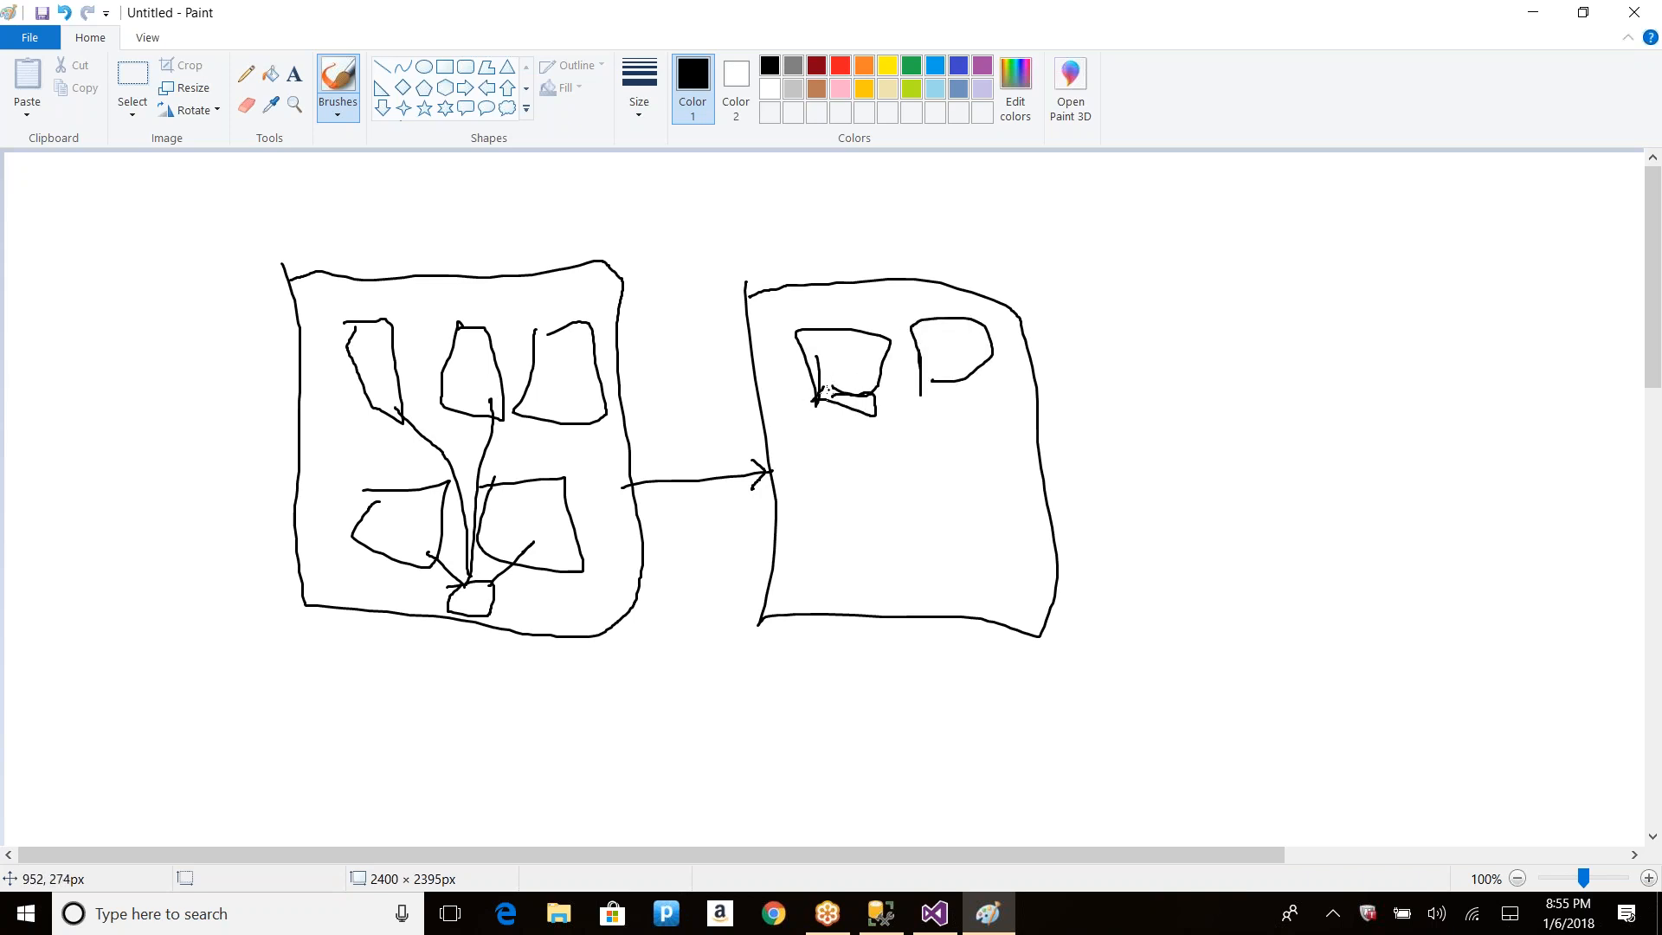
mouse_move(888, 461)
left_mouse_down()
mouse_move(997, 582)
mouse_move(894, 556)
left_mouse_up()
mouse_move(907, 480)
left_mouse_down()
mouse_move(989, 460)
mouse_move(915, 476)
left_mouse_up()
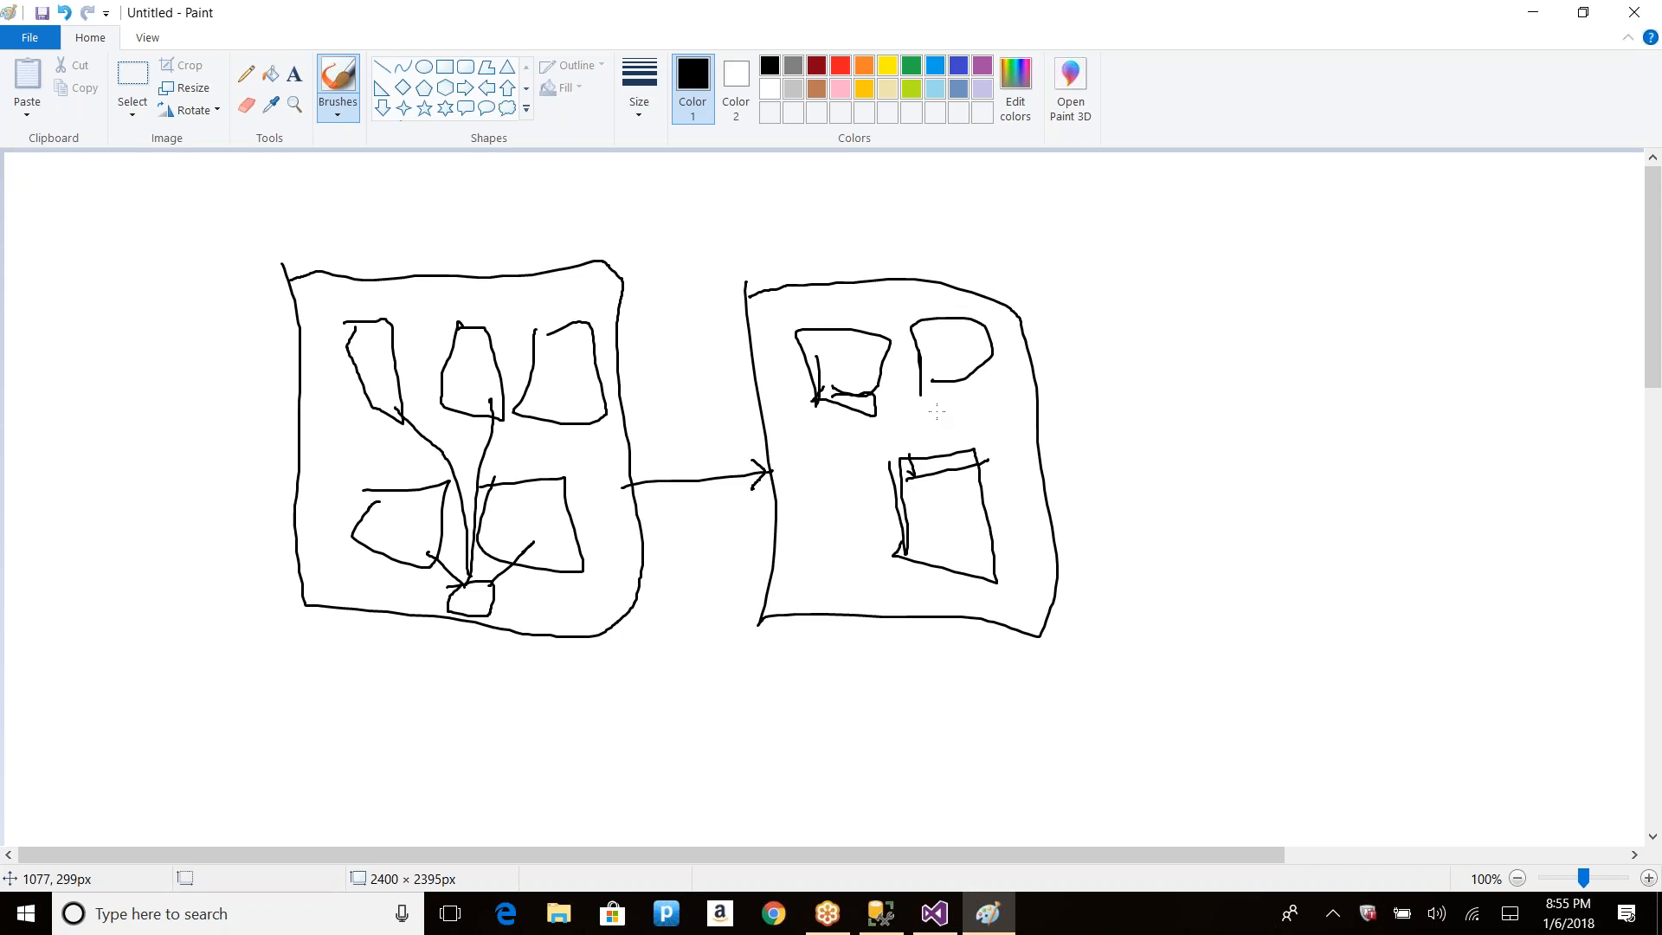
left_click_drag(920, 343, 992, 343)
left_click_drag(797, 334, 879, 360)
mouse_move(796, 441)
left_mouse_down()
mouse_move(803, 497)
mouse_move(855, 427)
mouse_move(859, 465)
mouse_move(805, 478)
mouse_move(851, 441)
left_mouse_up()
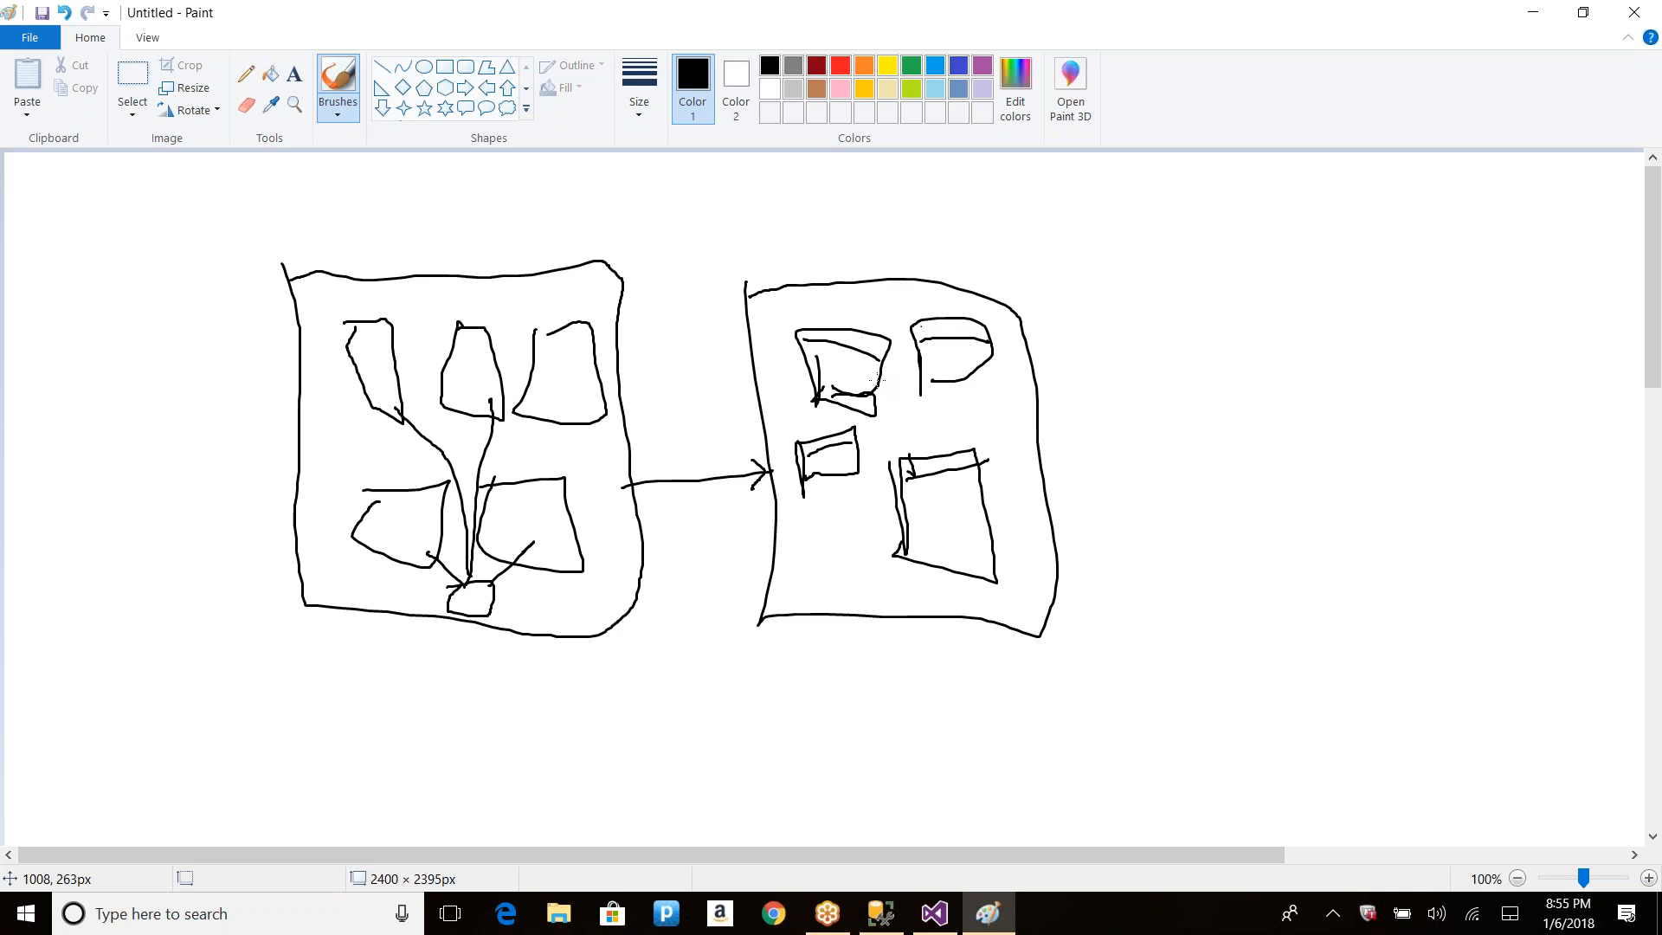
Step: Switch back to Visual Studio and compare the table replacement options available for the Customer and City Info tables
key("alt+Tab")
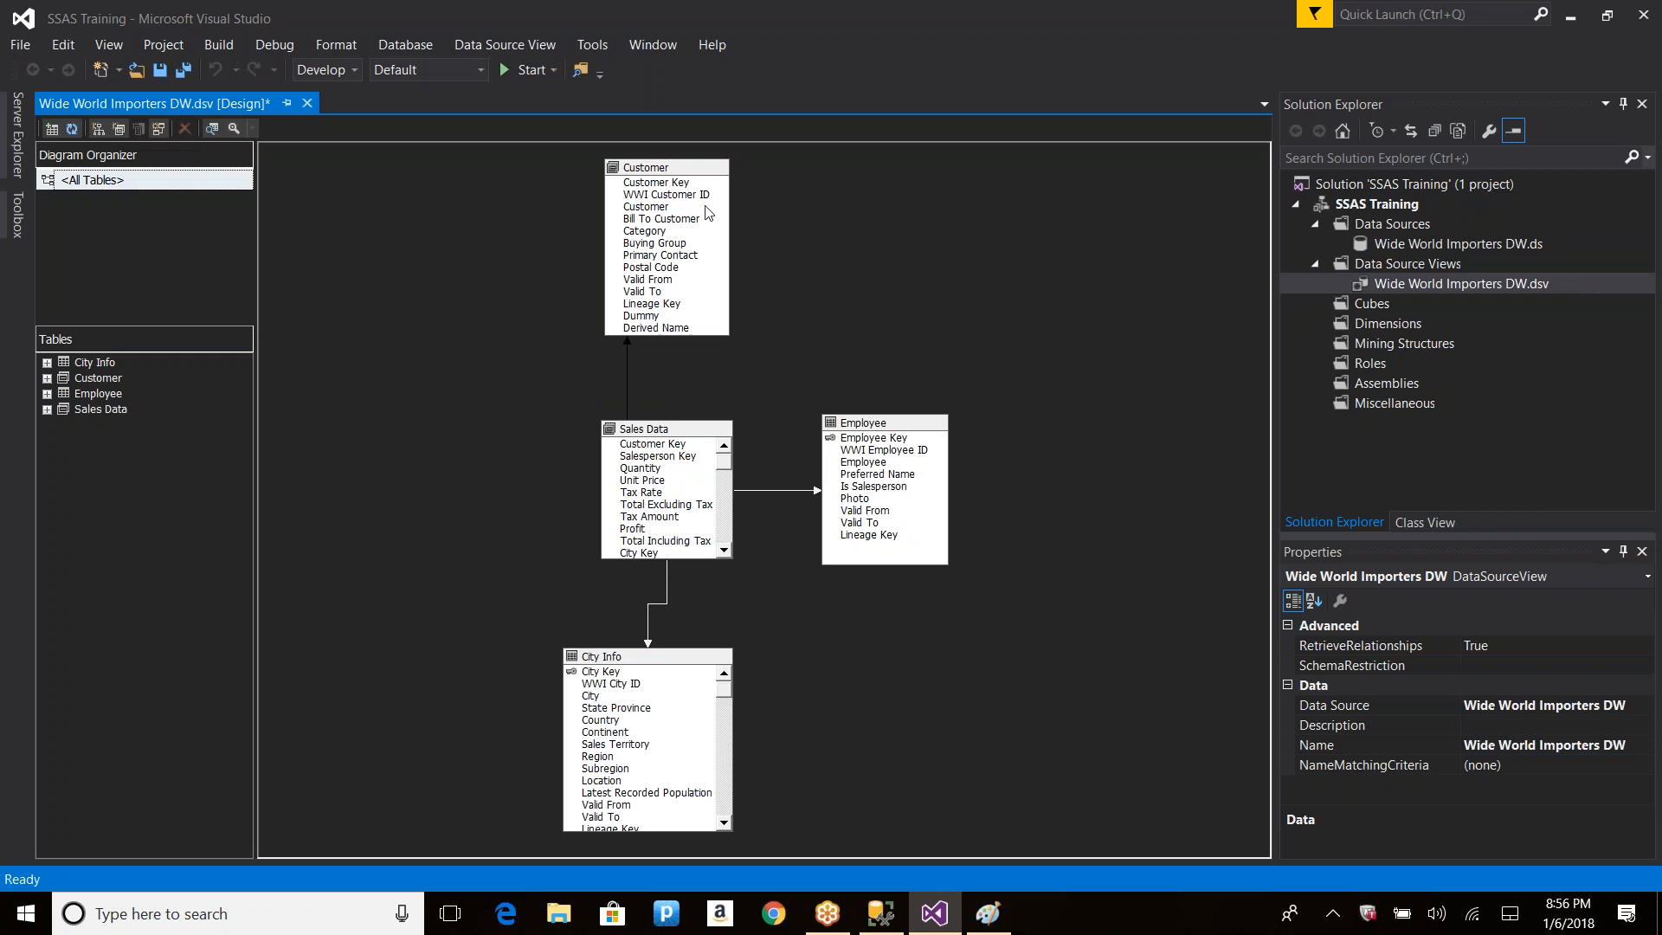
left_click(674, 176)
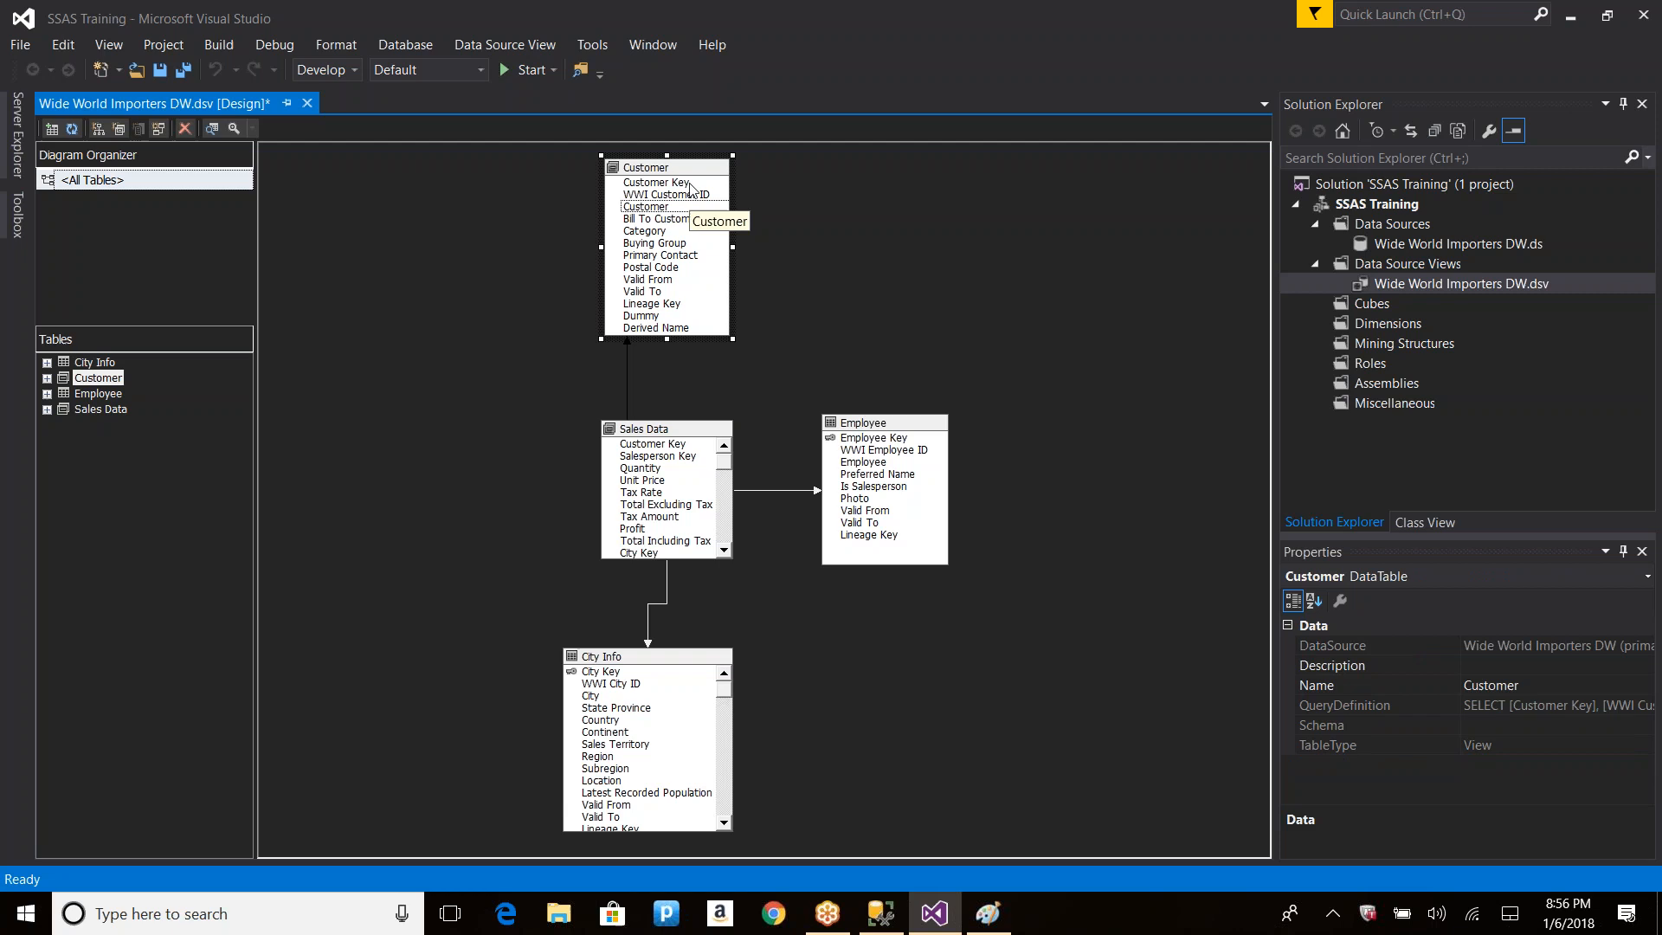
left_click(581, 186)
left_click(692, 165)
right_click(691, 167)
mouse_move(803, 246)
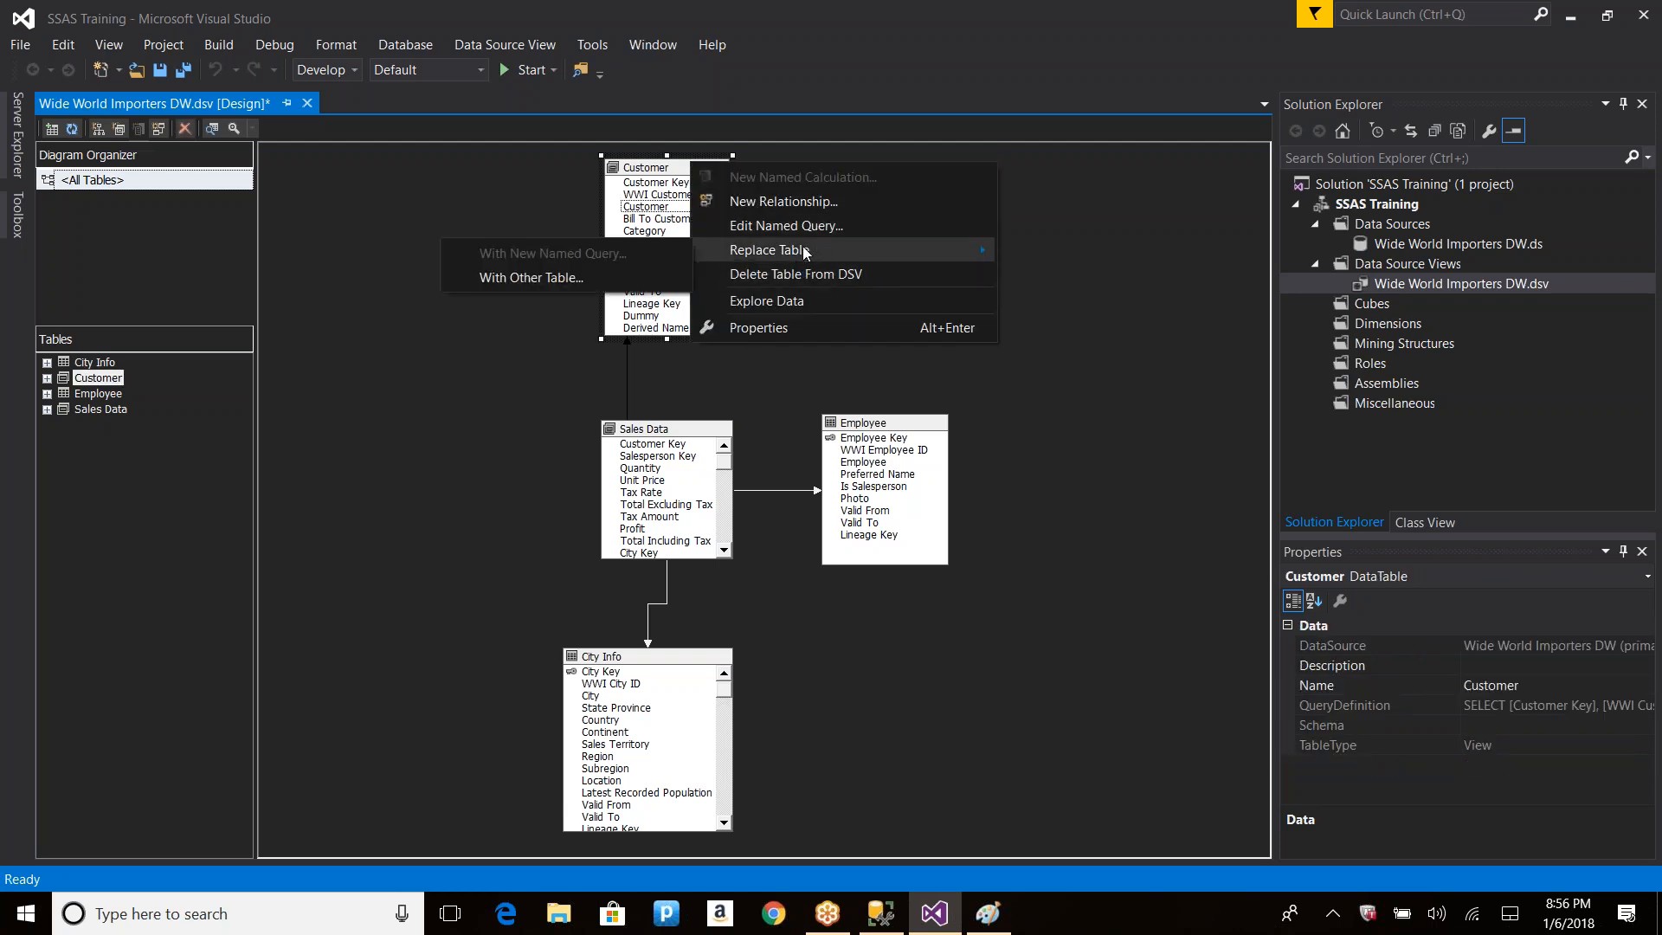
right_click(695, 664)
mouse_move(789, 721)
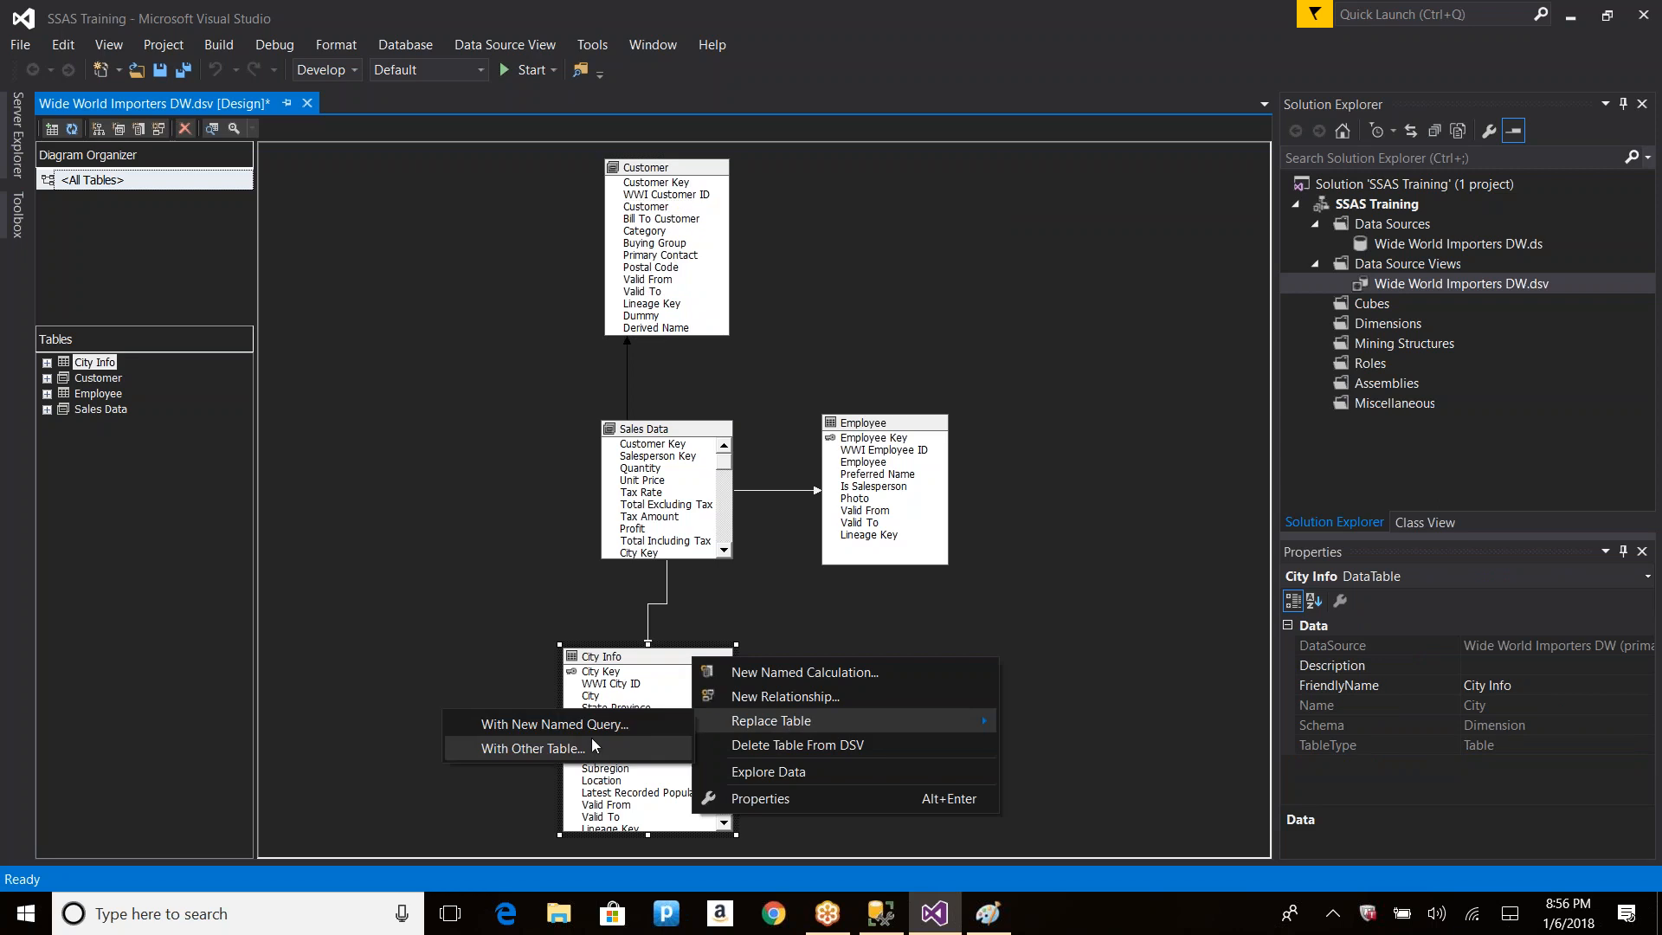
Step: Review the Customer table's named query definition and close it without changes
right_click(693, 168)
left_click(780, 232)
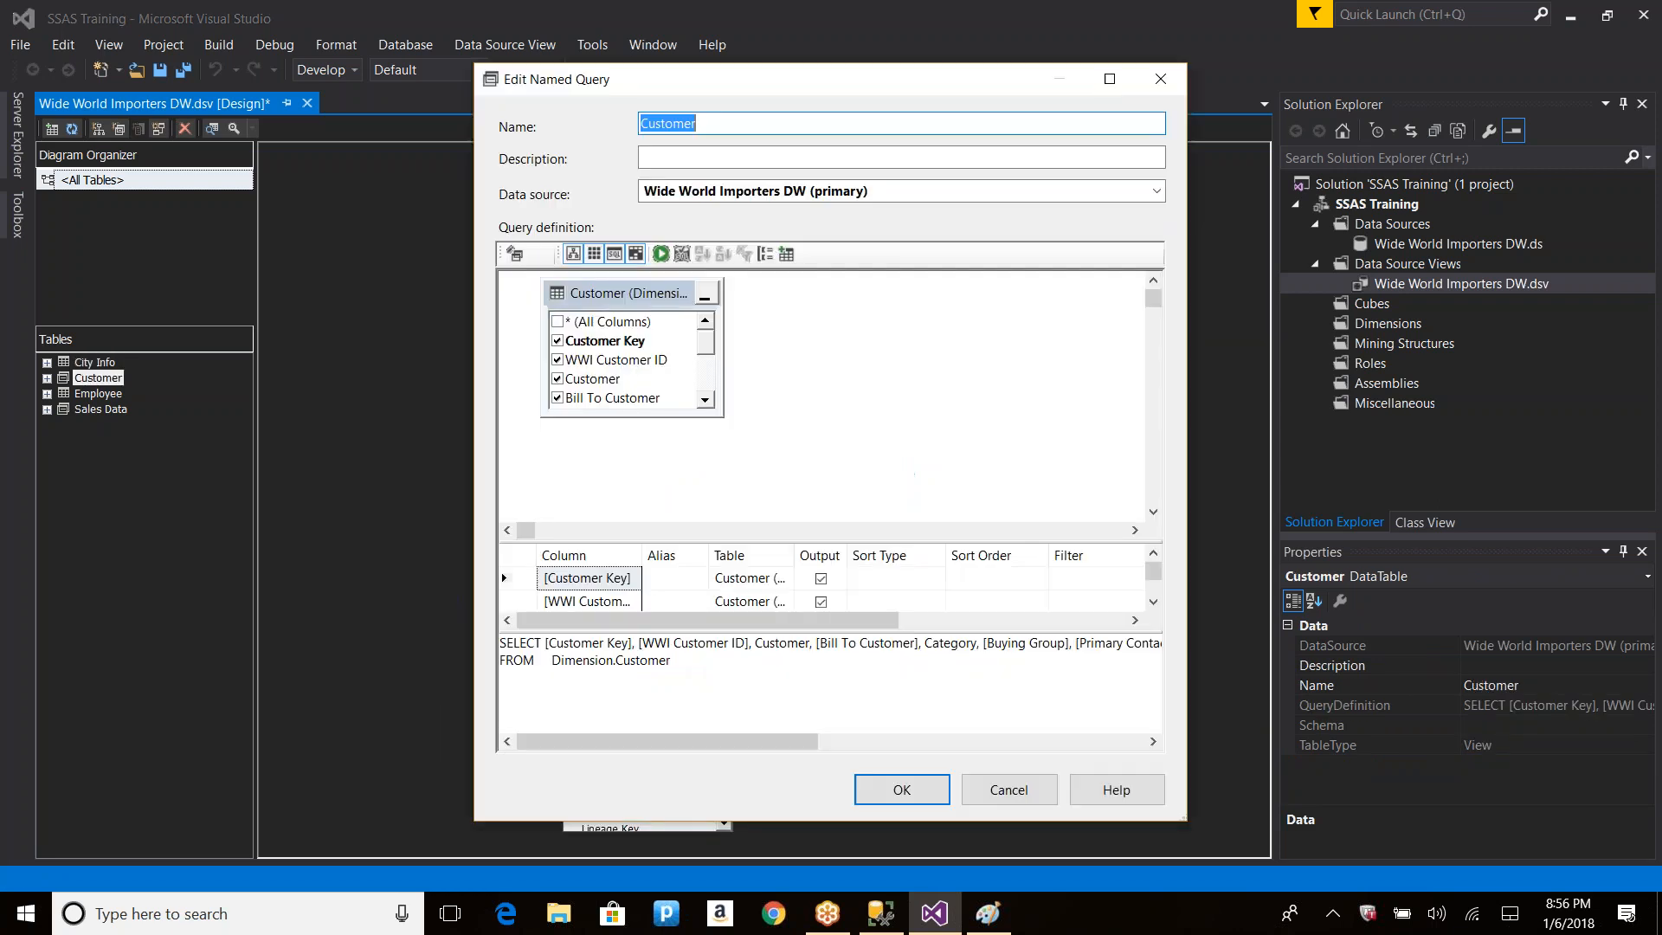
scroll(703, 345, "down", 3)
left_click(997, 786)
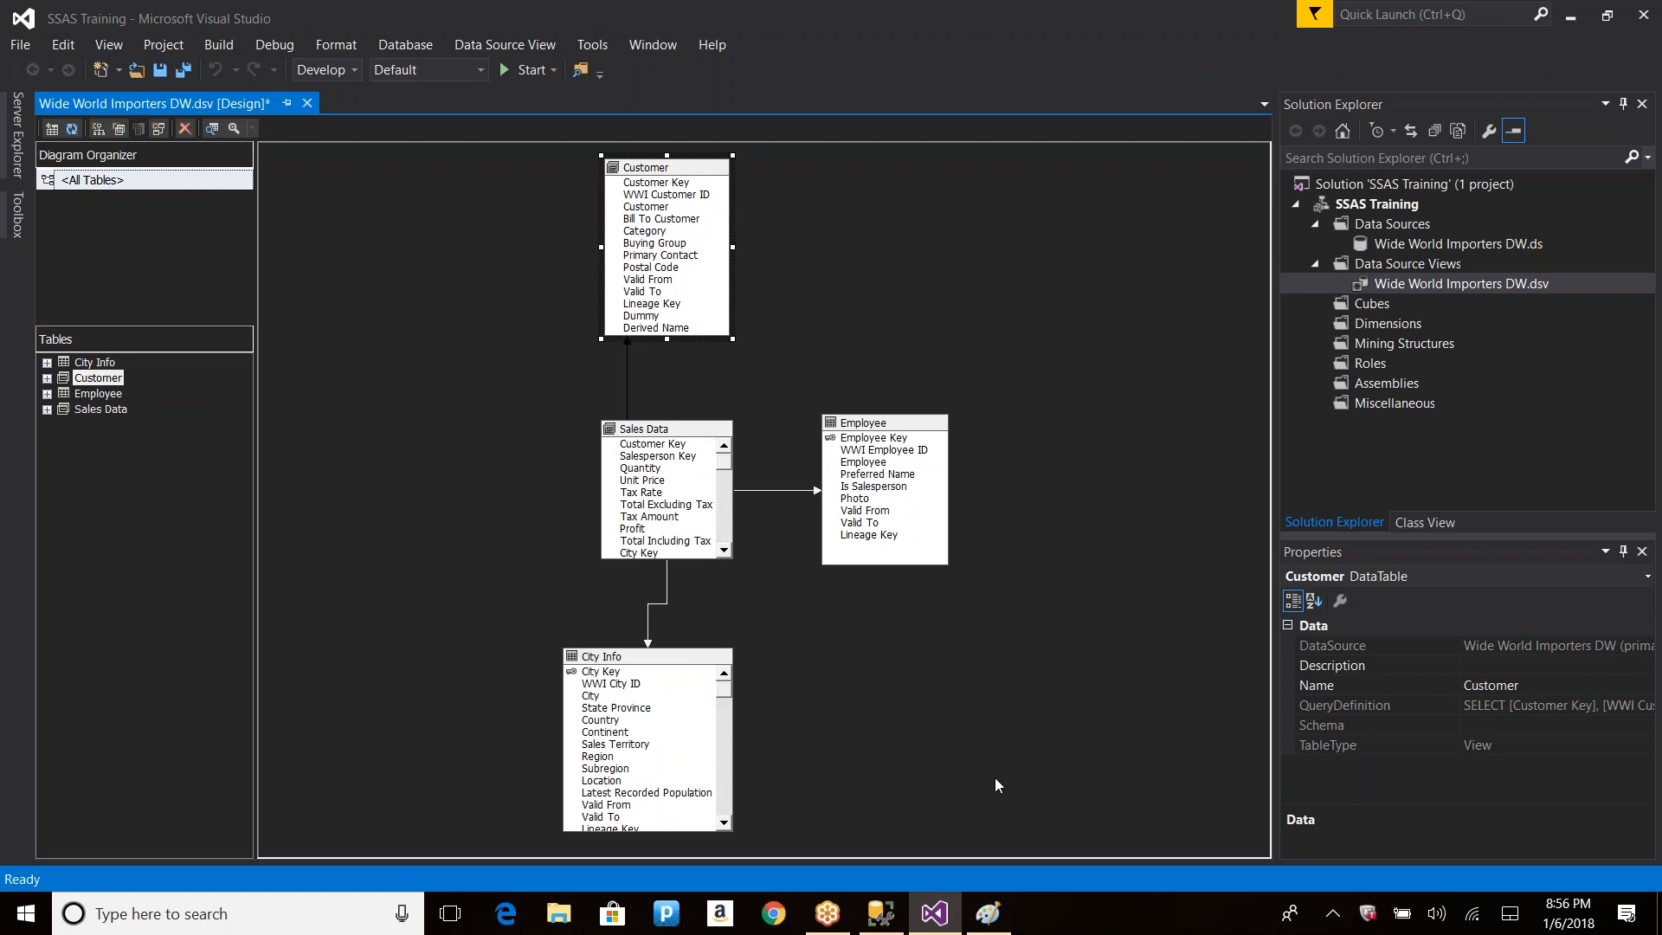
Step: Review the table replacement options offered for the City Info table without replacing it
right_click(712, 666)
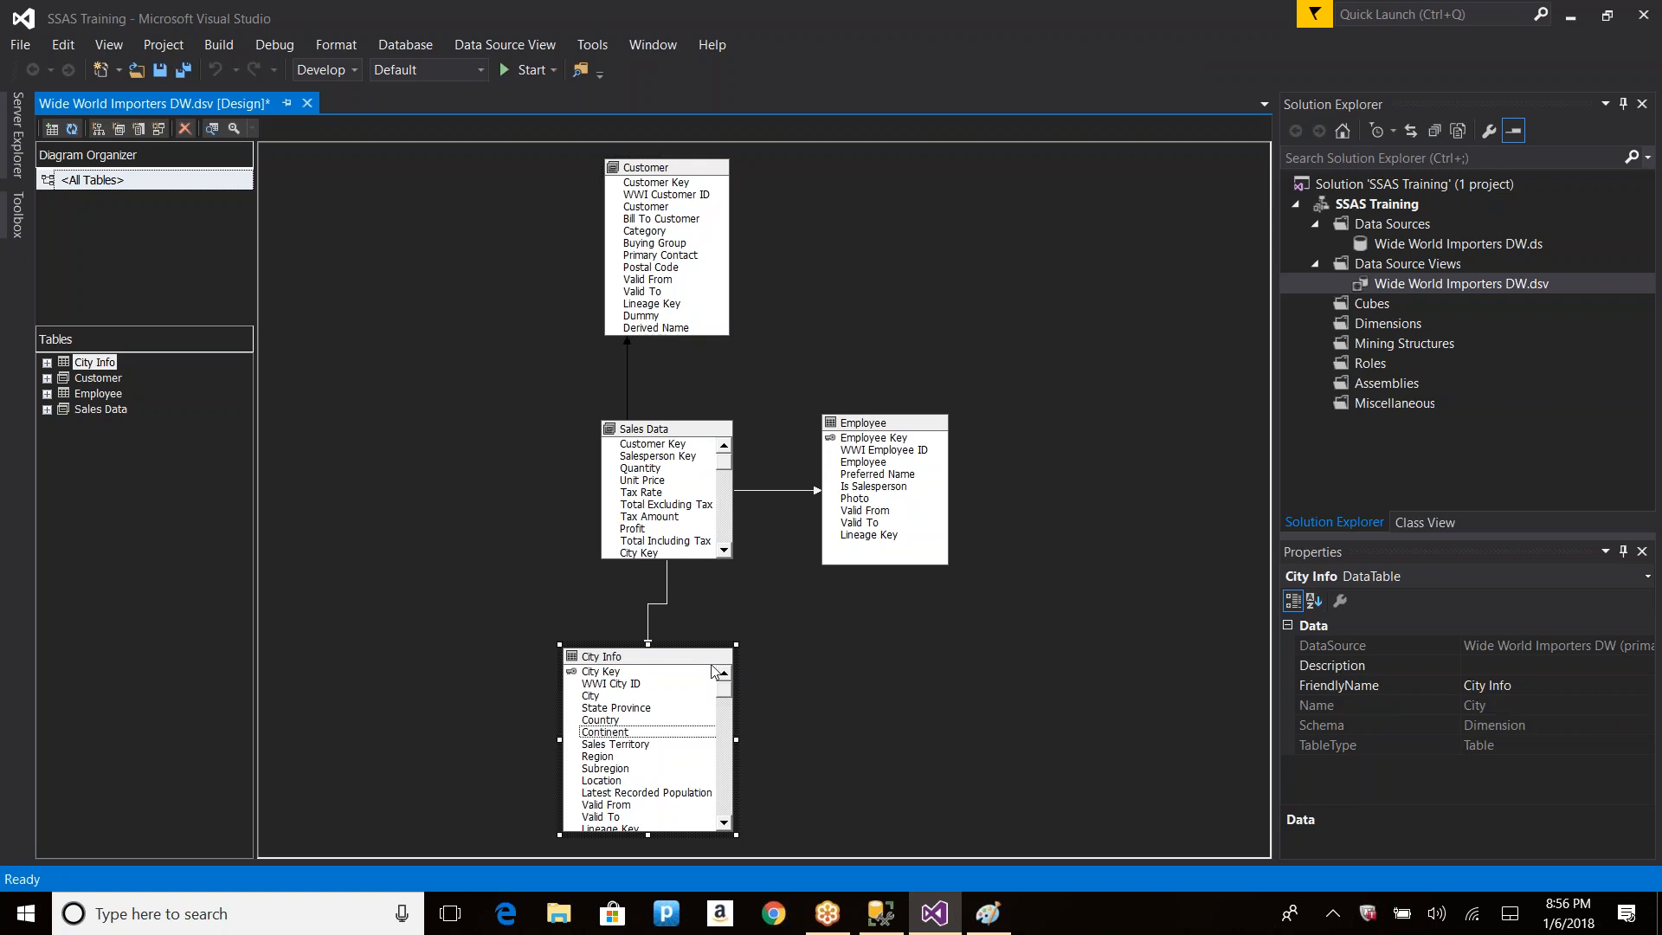
mouse_move(829, 732)
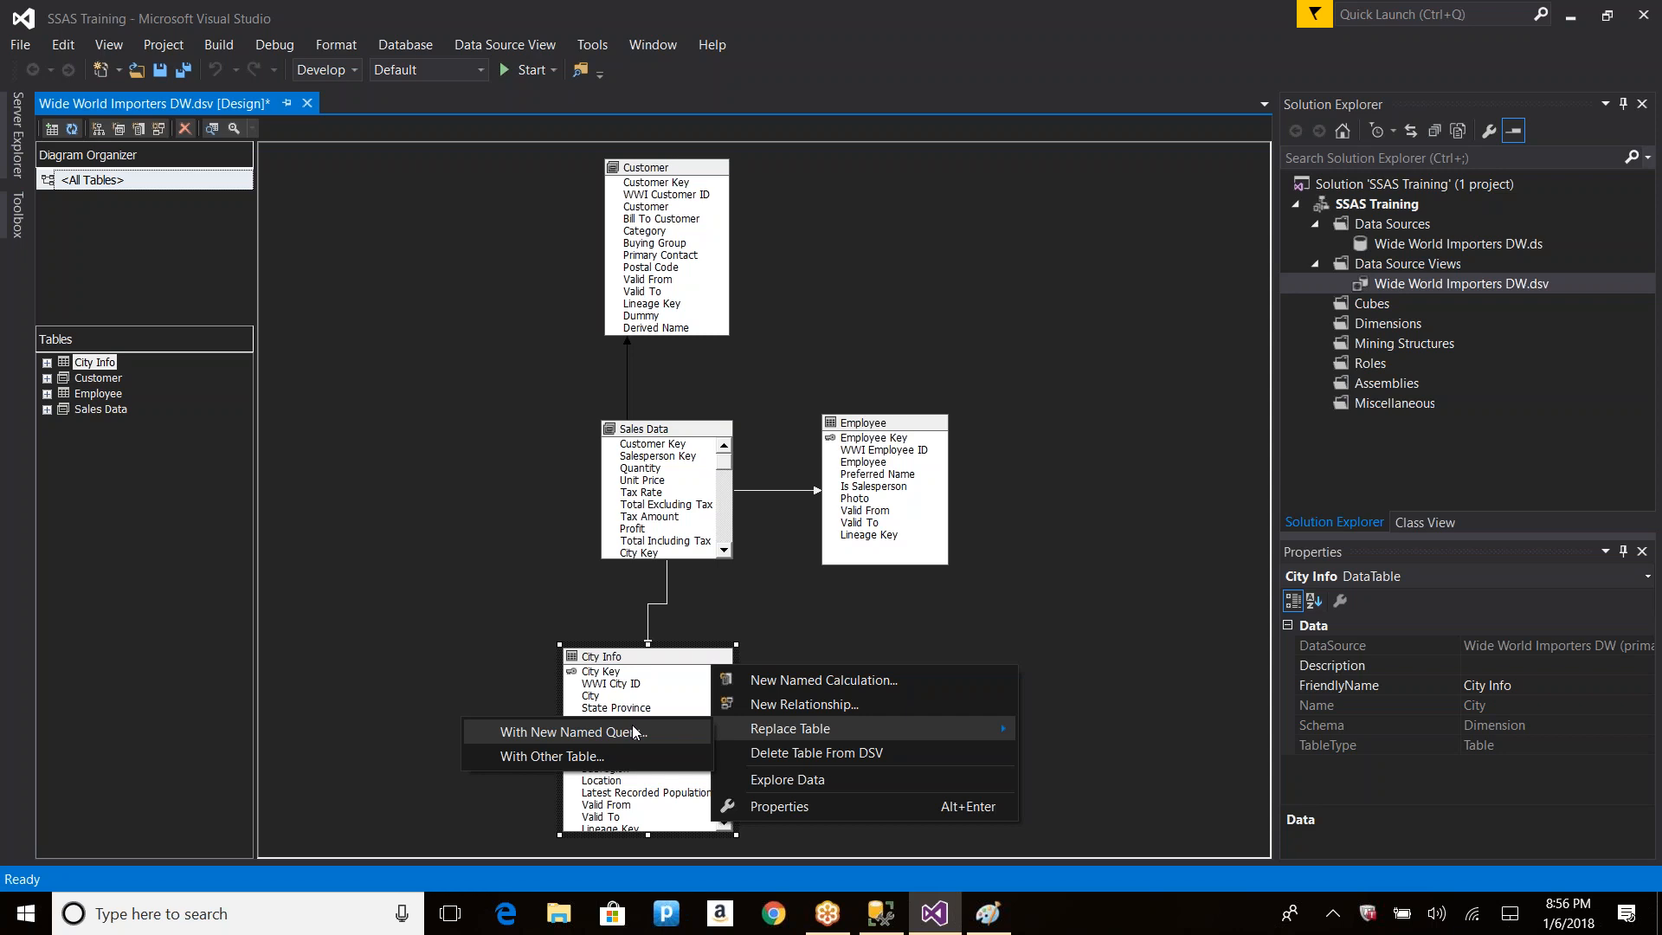
left_click(910, 610)
left_click(693, 656)
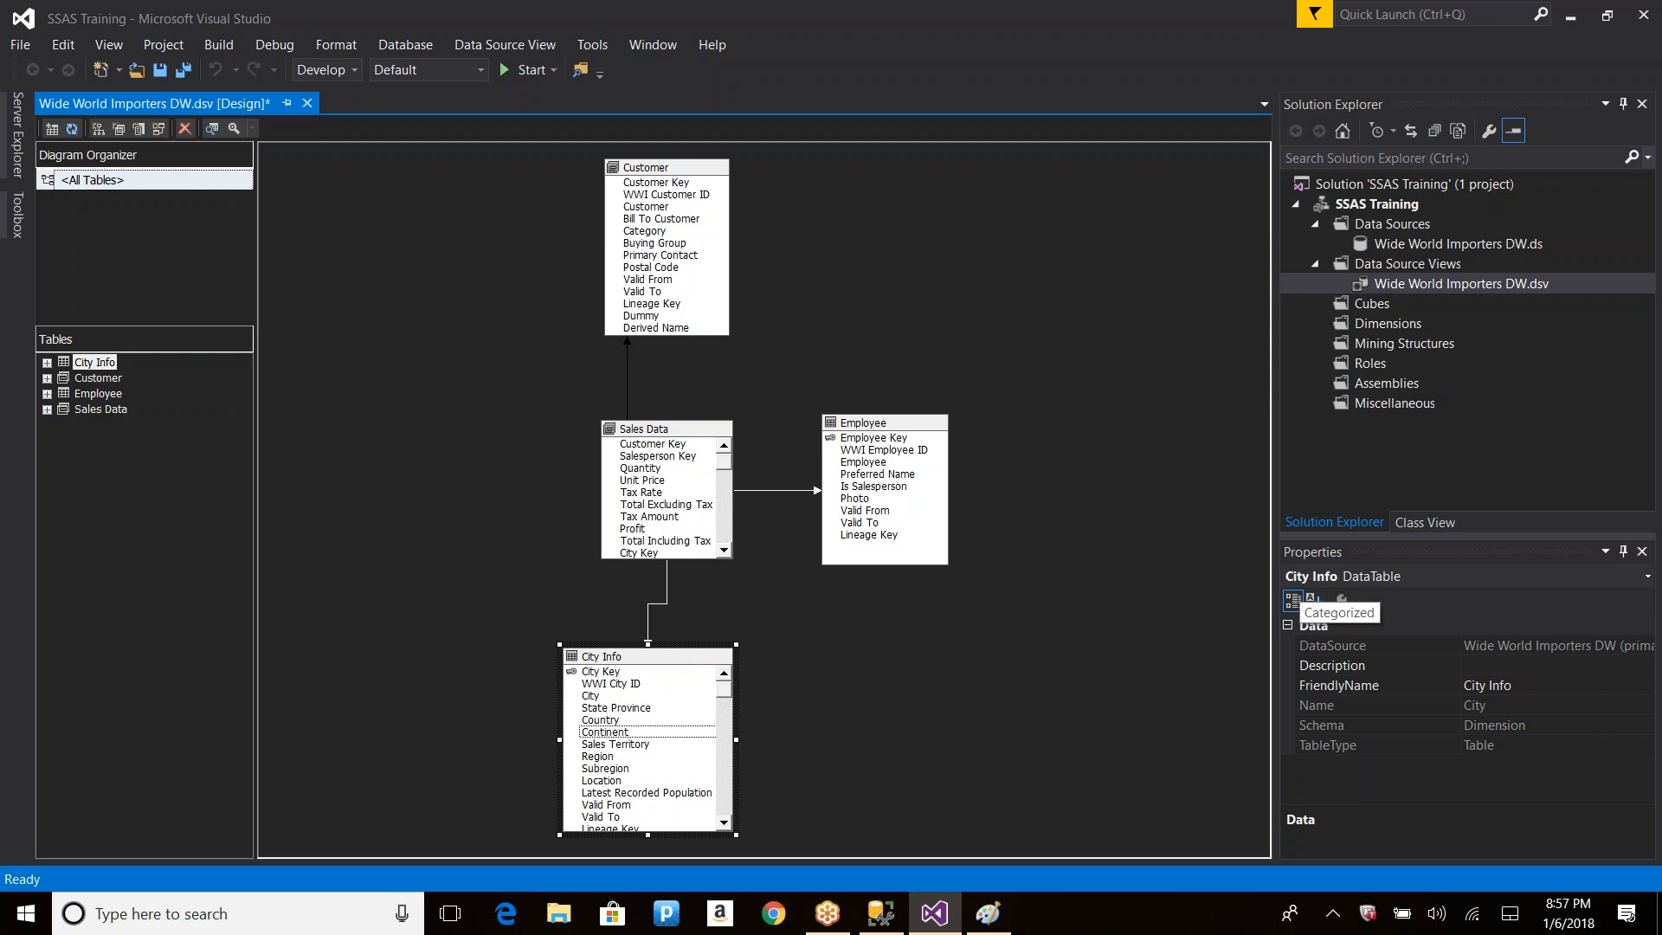
Step: Refresh the data source view to check the underlying database for changes
left_click(1076, 295)
right_click(1076, 293)
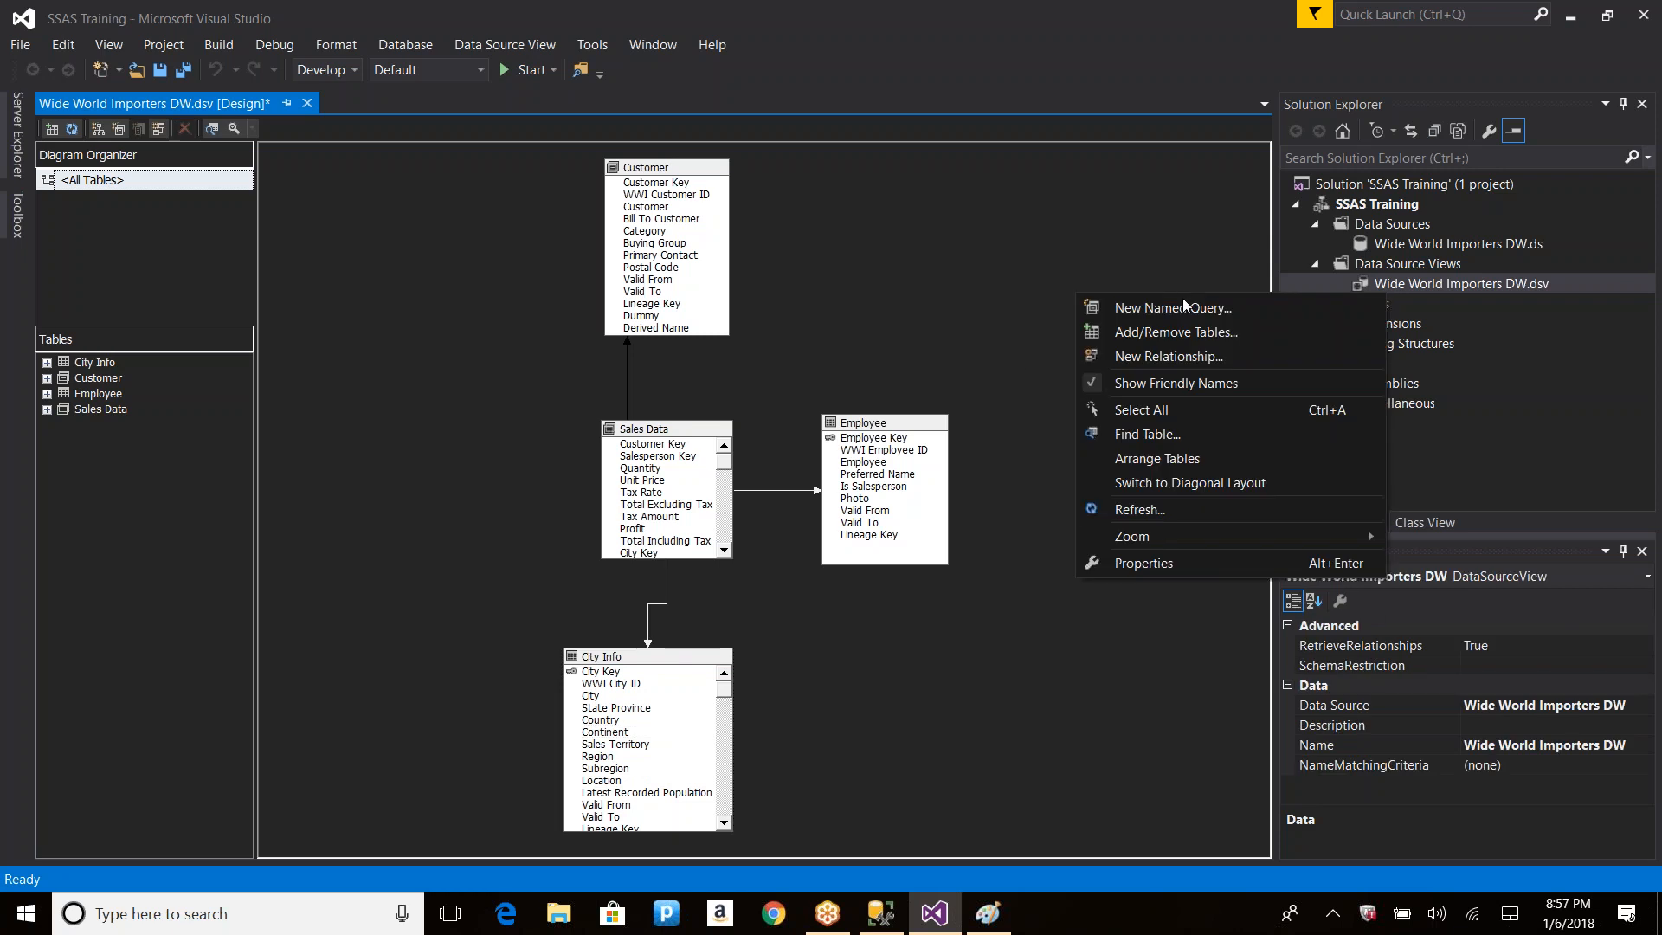
left_click(1145, 509)
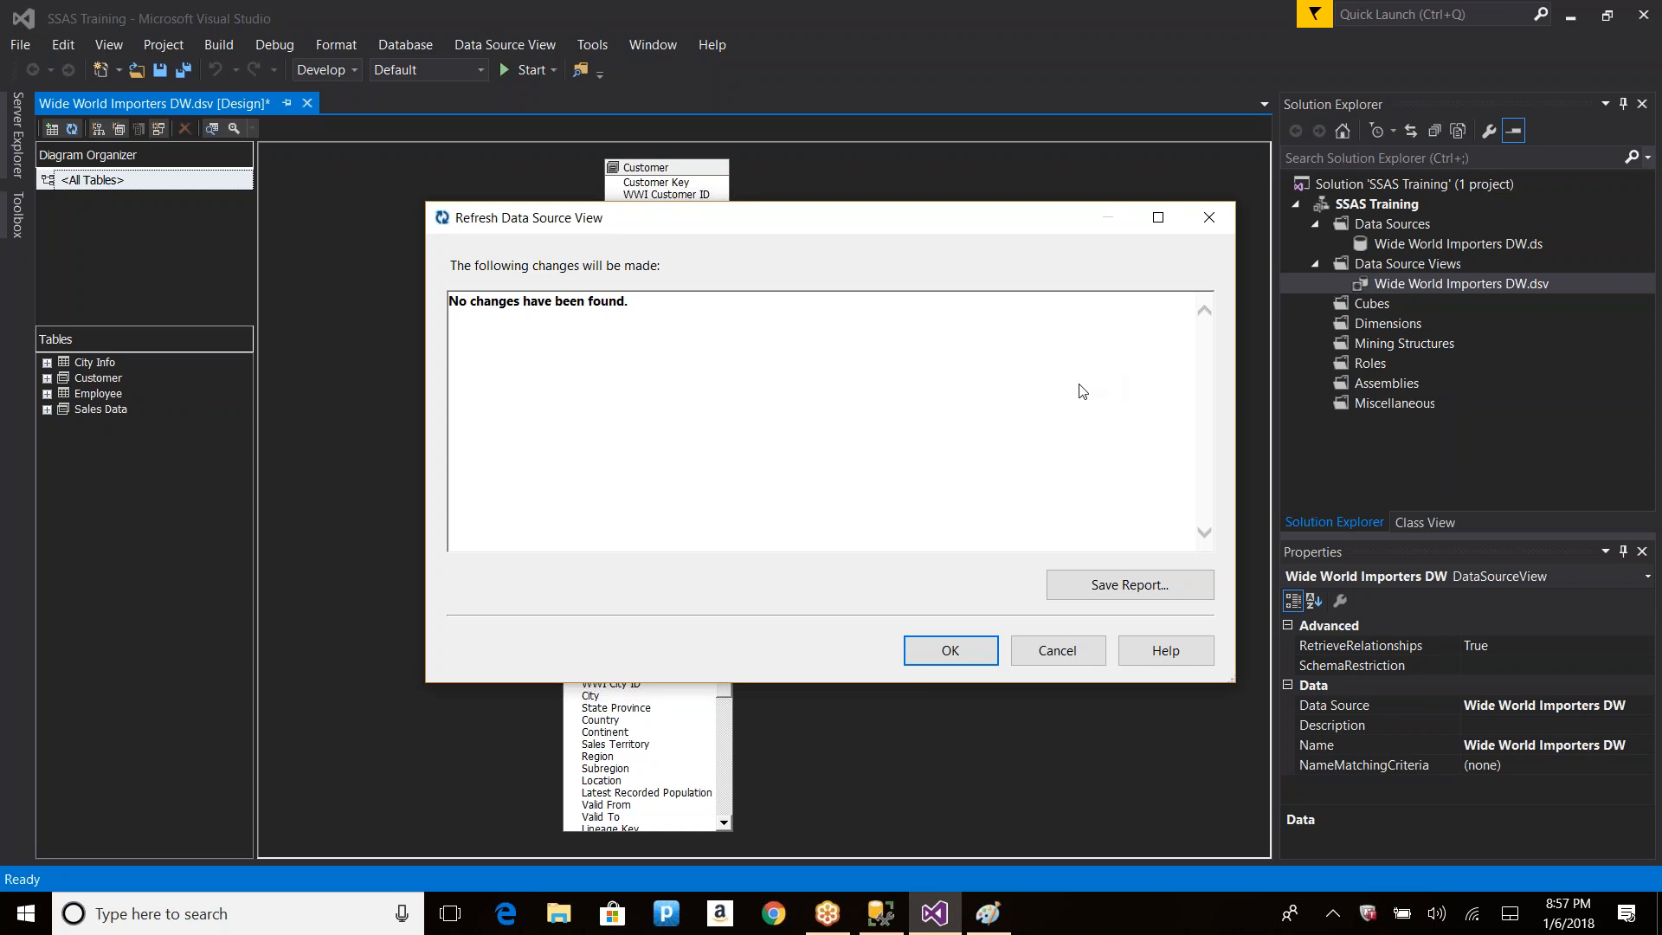
Step: Switch to Paint and draw two arrows from a shared point below toward both large boxes, then cancel the refresh in Visual Studio
key("alt+Tab")
mouse_move(603, 773)
left_mouse_down()
mouse_move(574, 703)
mouse_move(528, 684)
mouse_move(576, 647)
mouse_move(654, 749)
mouse_move(861, 647)
mouse_move(820, 714)
left_mouse_up()
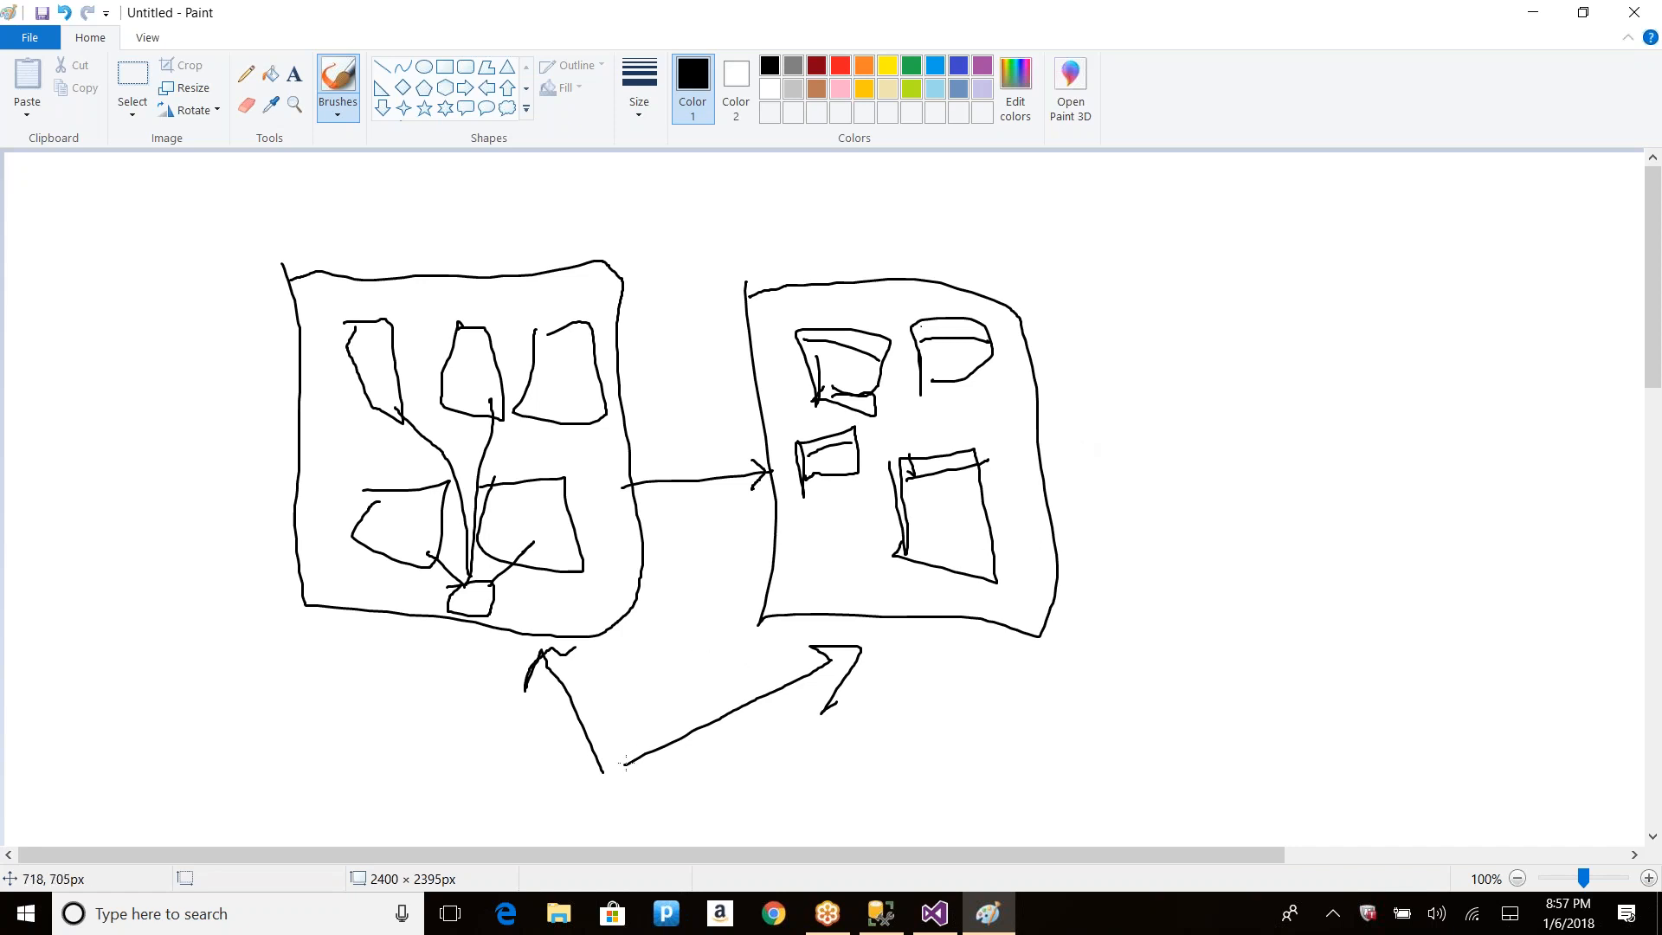
left_click_drag(625, 764, 584, 695)
mouse_move(546, 649)
left_mouse_down()
mouse_move(532, 668)
mouse_move(580, 650)
left_mouse_up()
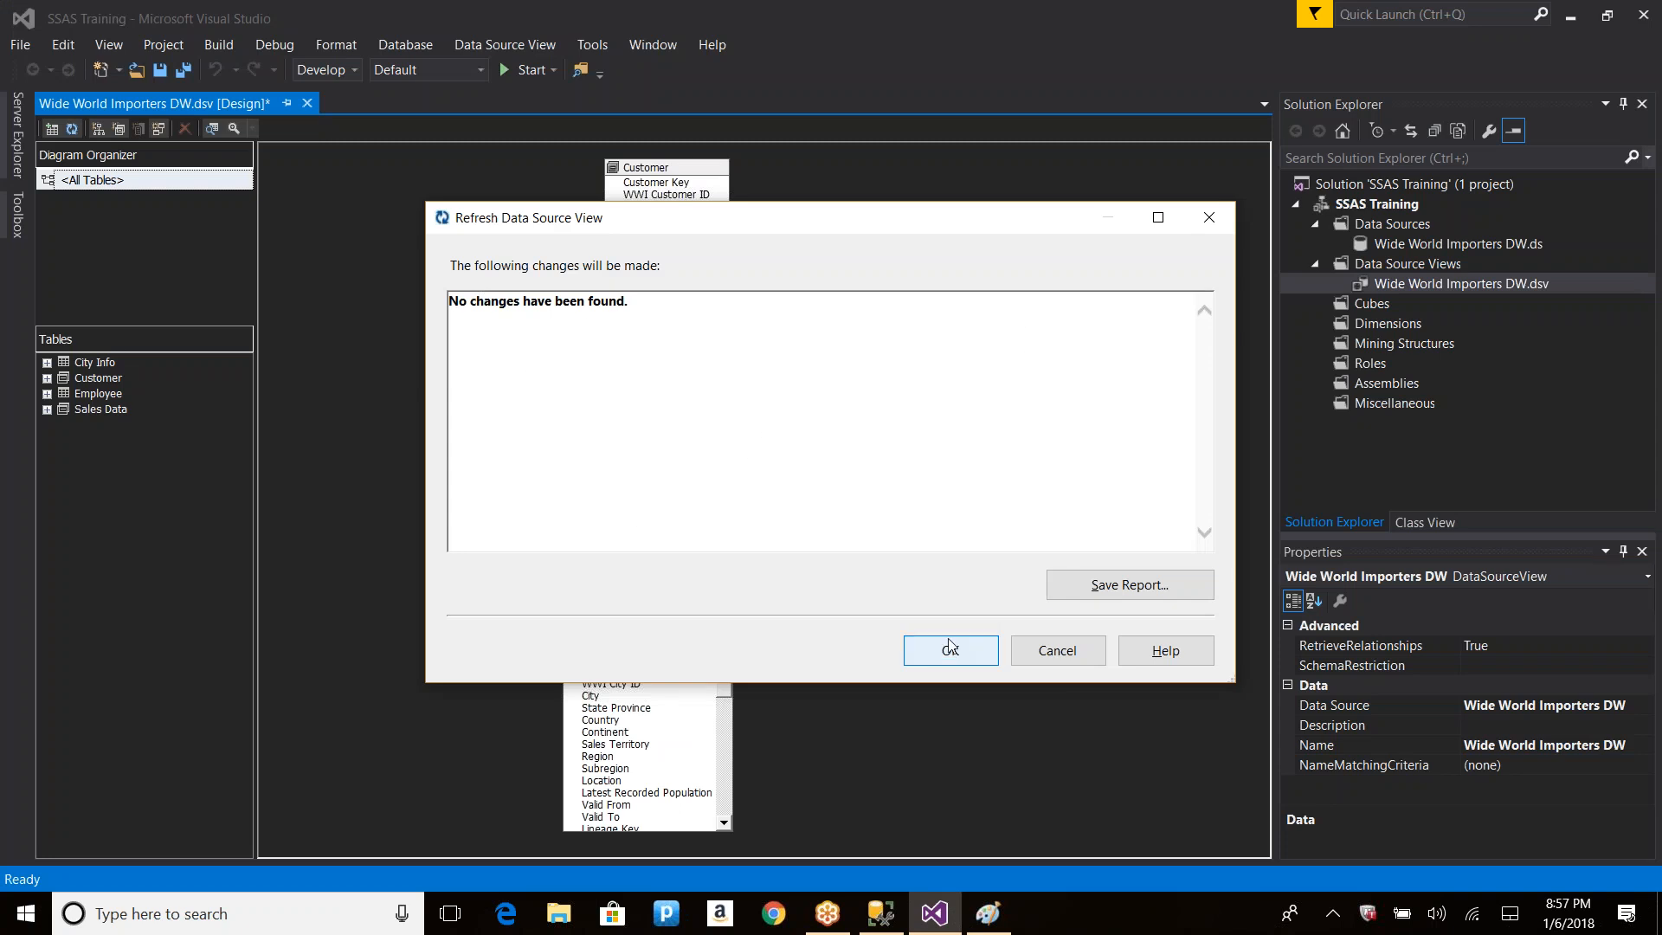
left_click(1030, 656)
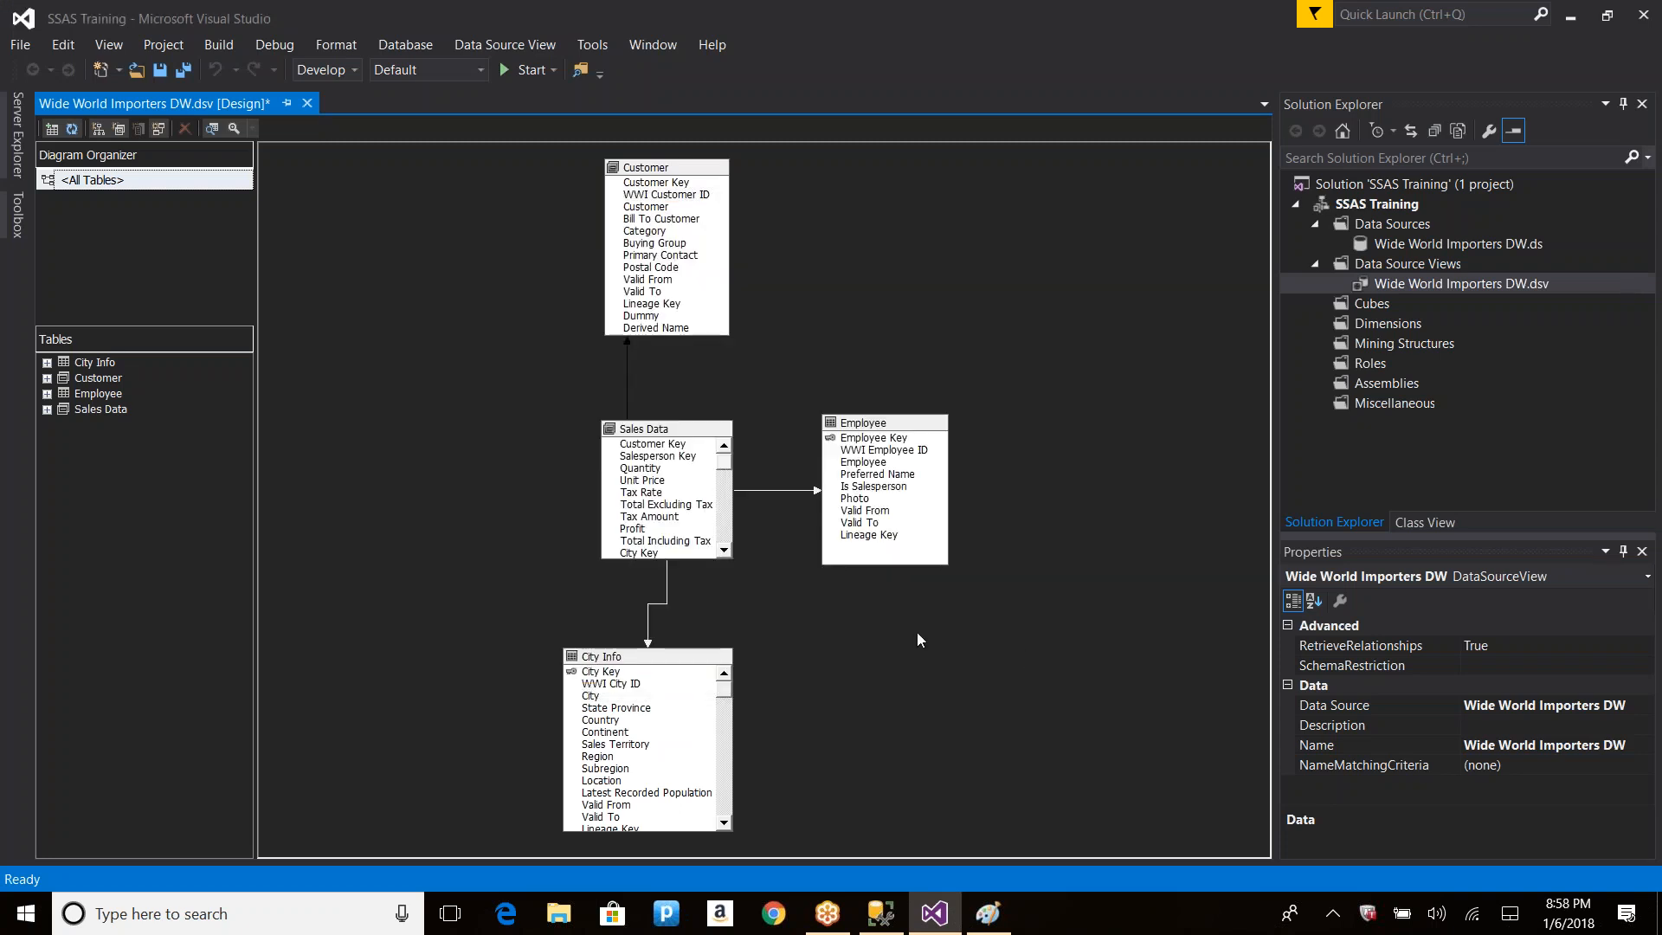
Step: Switch to SQL Server Management Studio and run "select * from Dimension.city" in a new query
key("alt+Tab")
key("alt+Tab")
key("alt+Tab")
key("alt+Tab")
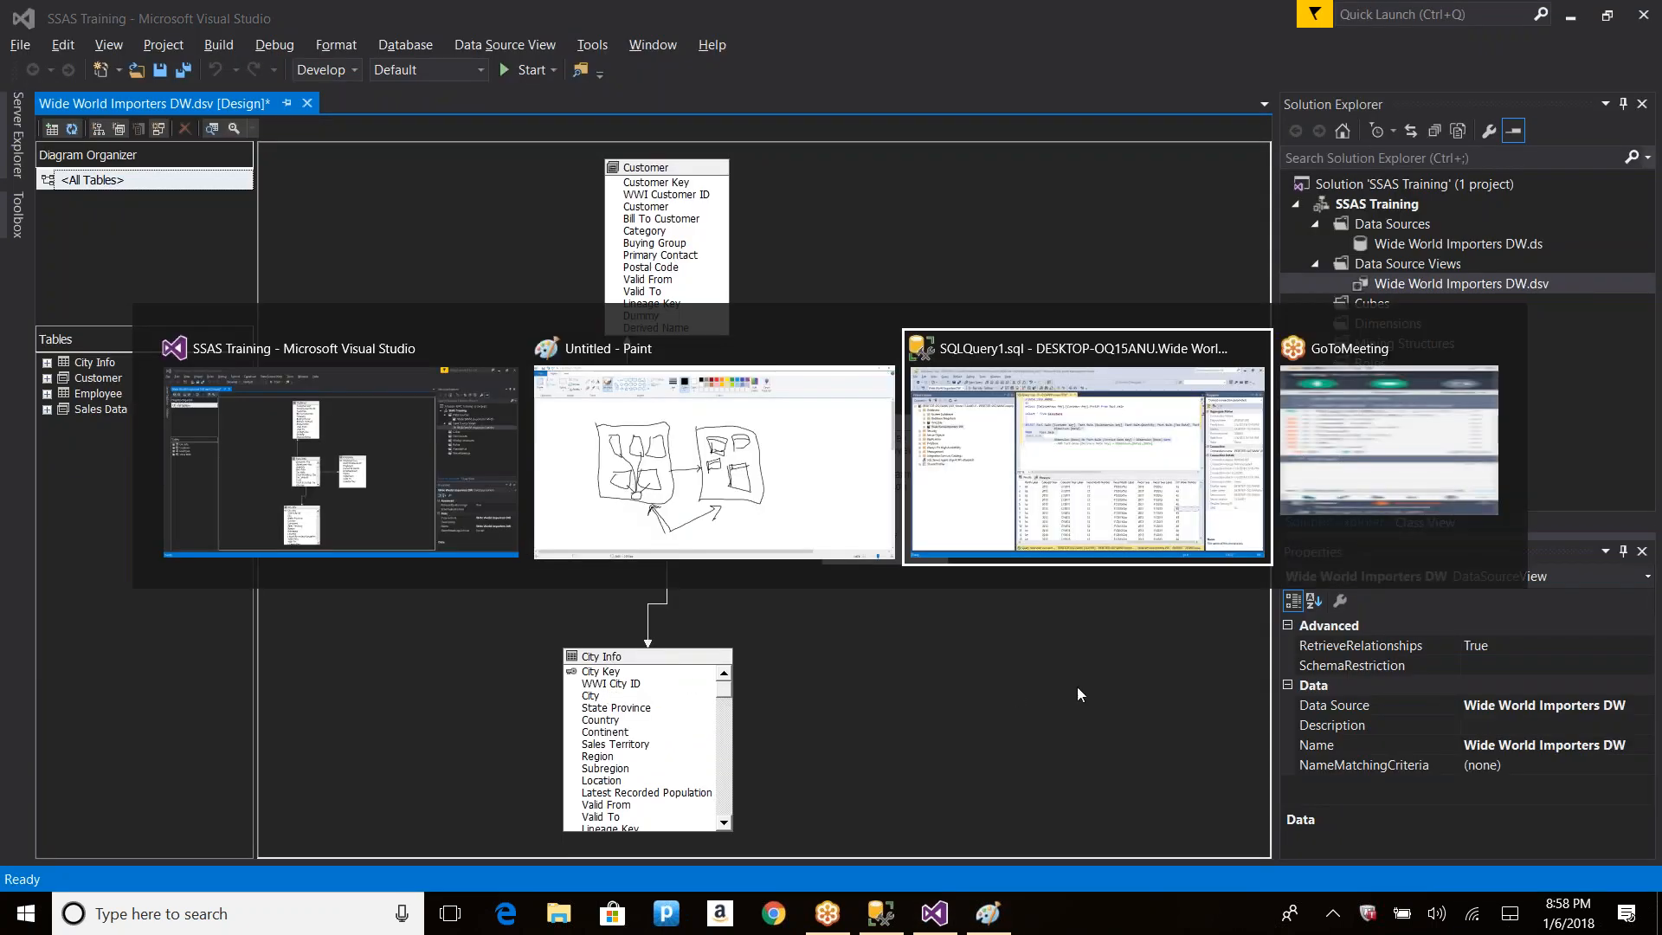
key("ctrl+n")
type("selec")
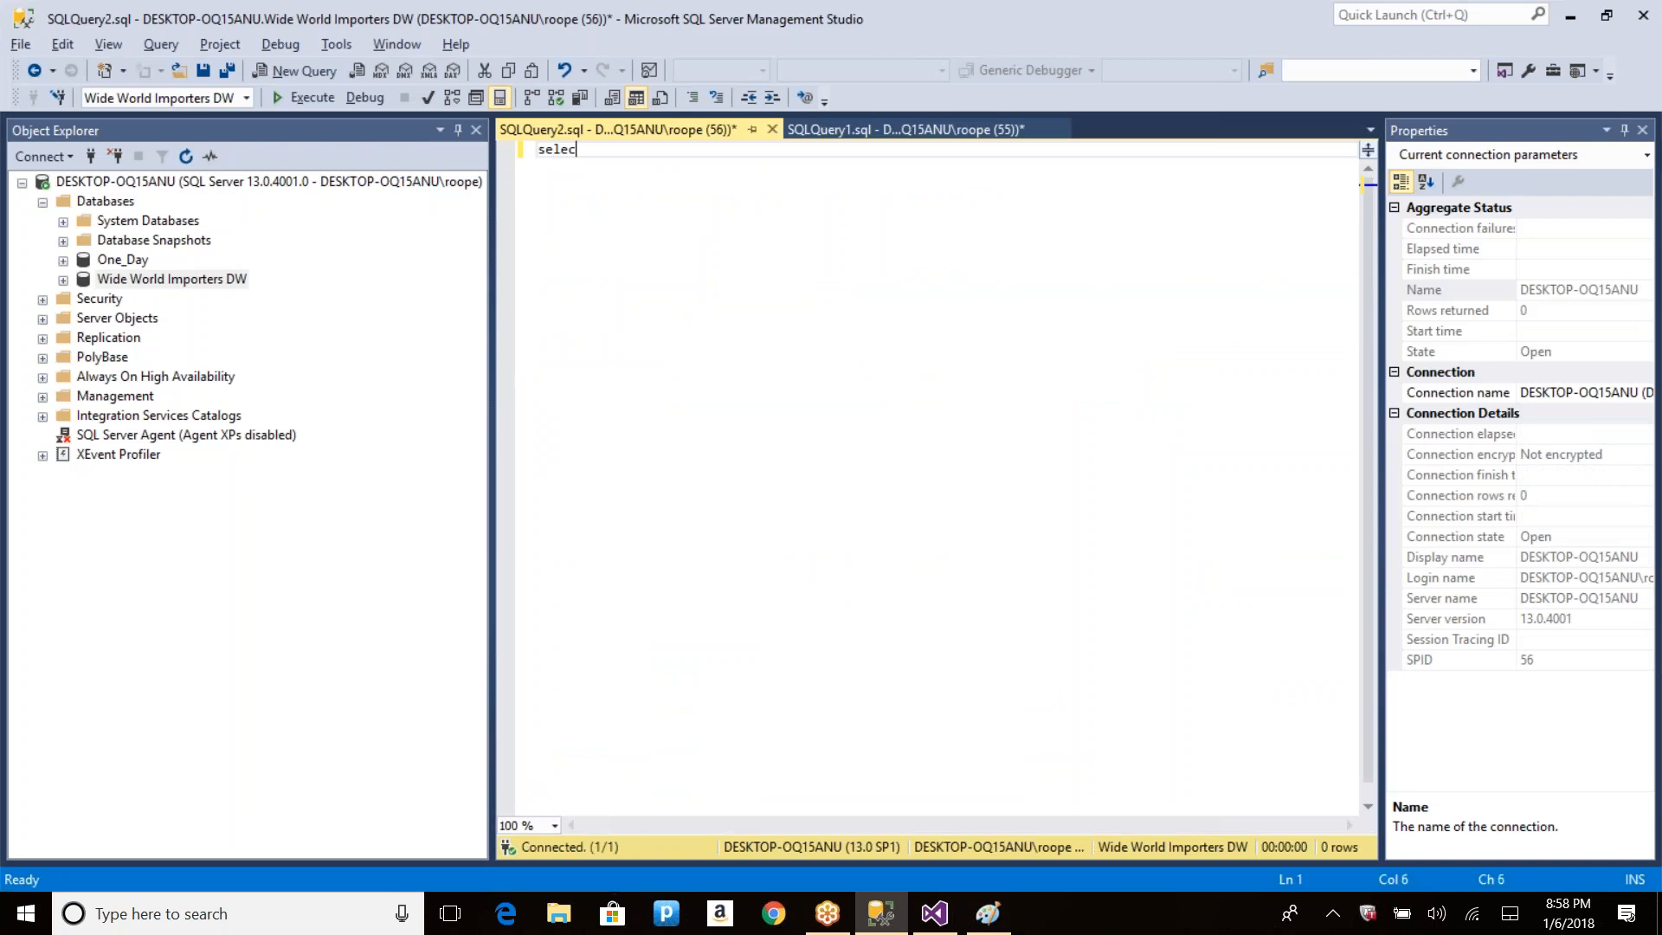
type("t * from di")
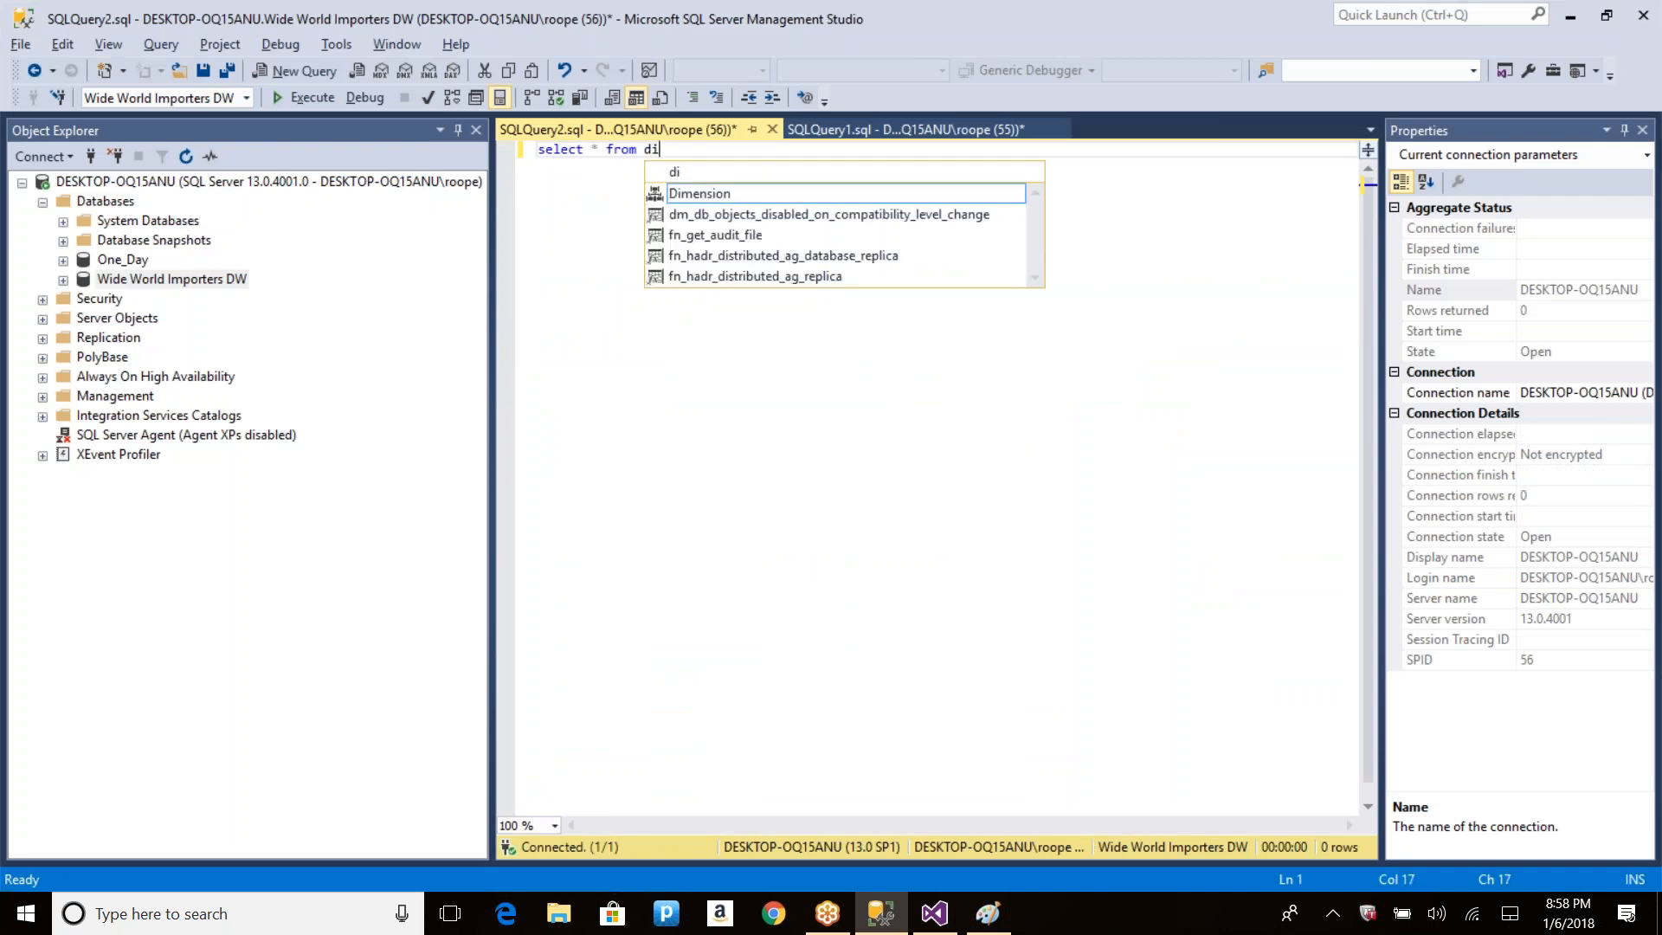
type("men.city")
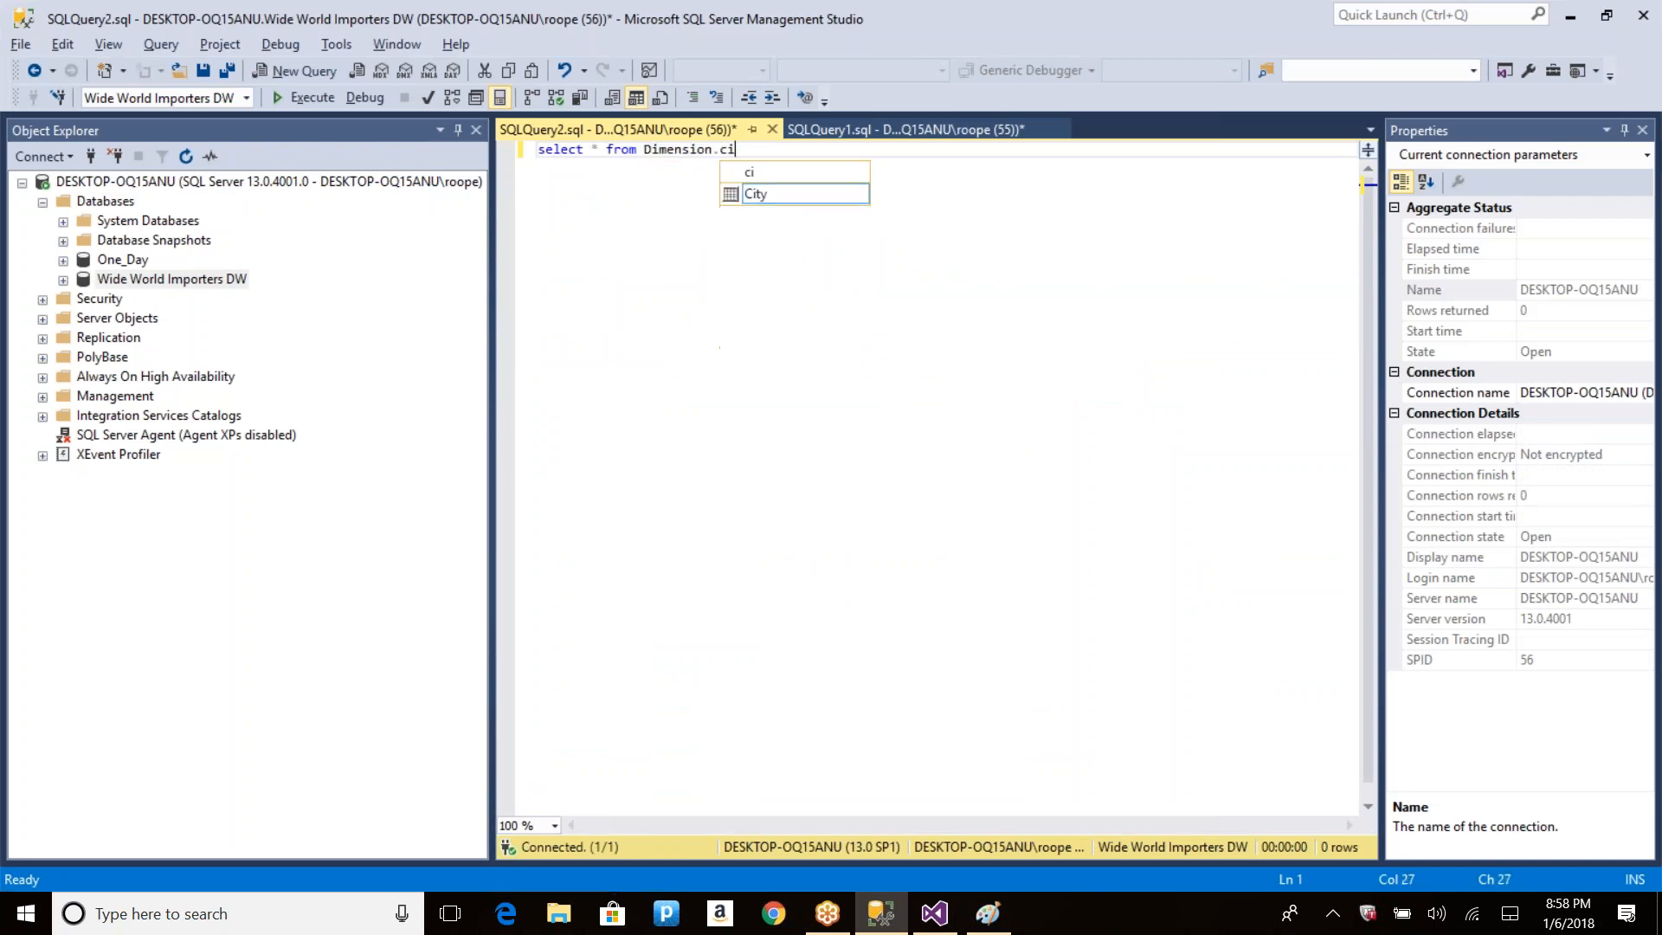
key("F5")
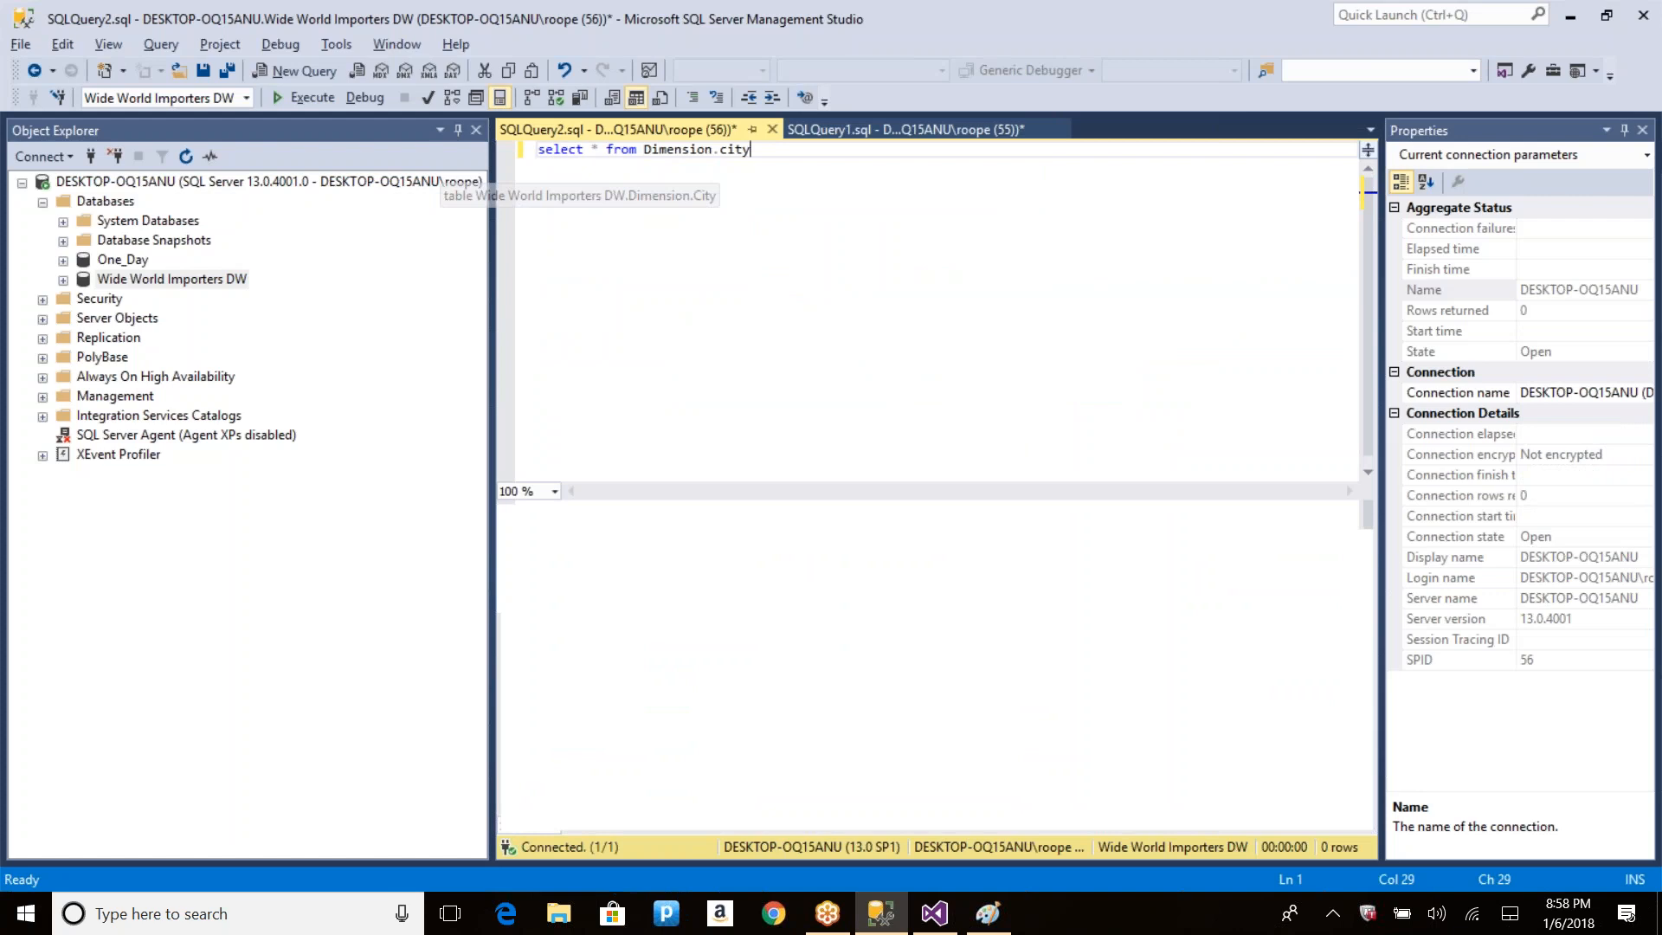
Step: Below the select query, write an ALTER TABLE statement for Dimension.city that adds a dummy int column with default 12345
key("ctrl+shift+Left")
key("ctrl+shift+Left")
key("ctrl+shift+Left")
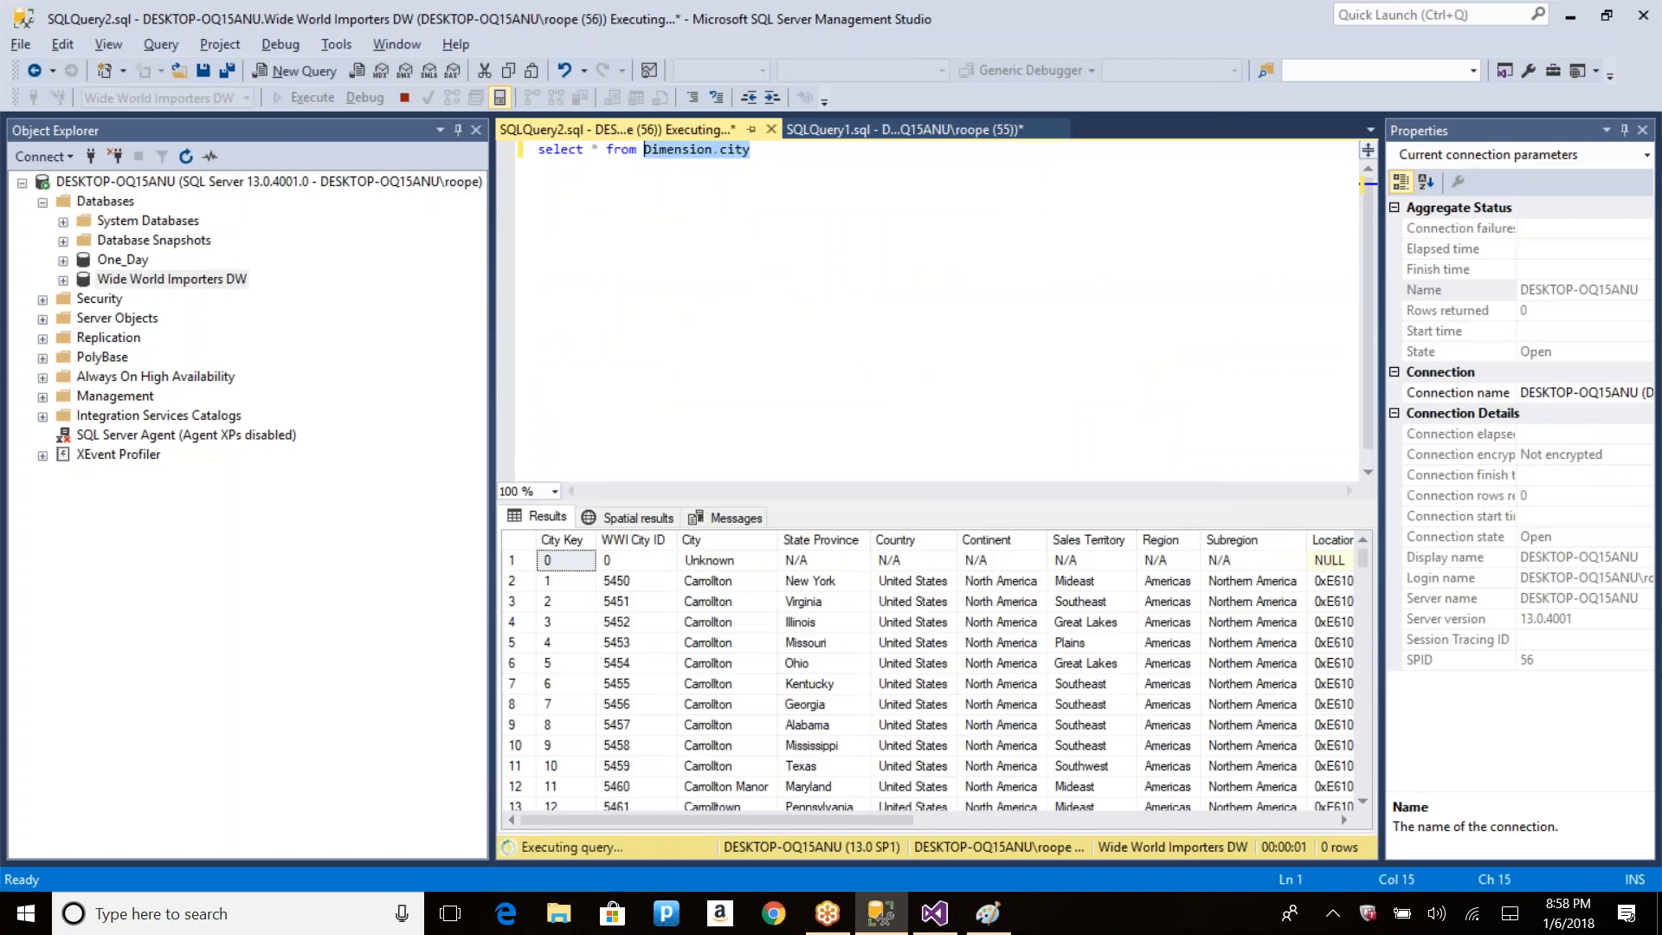
key("End")
key("Return")
key("Return")
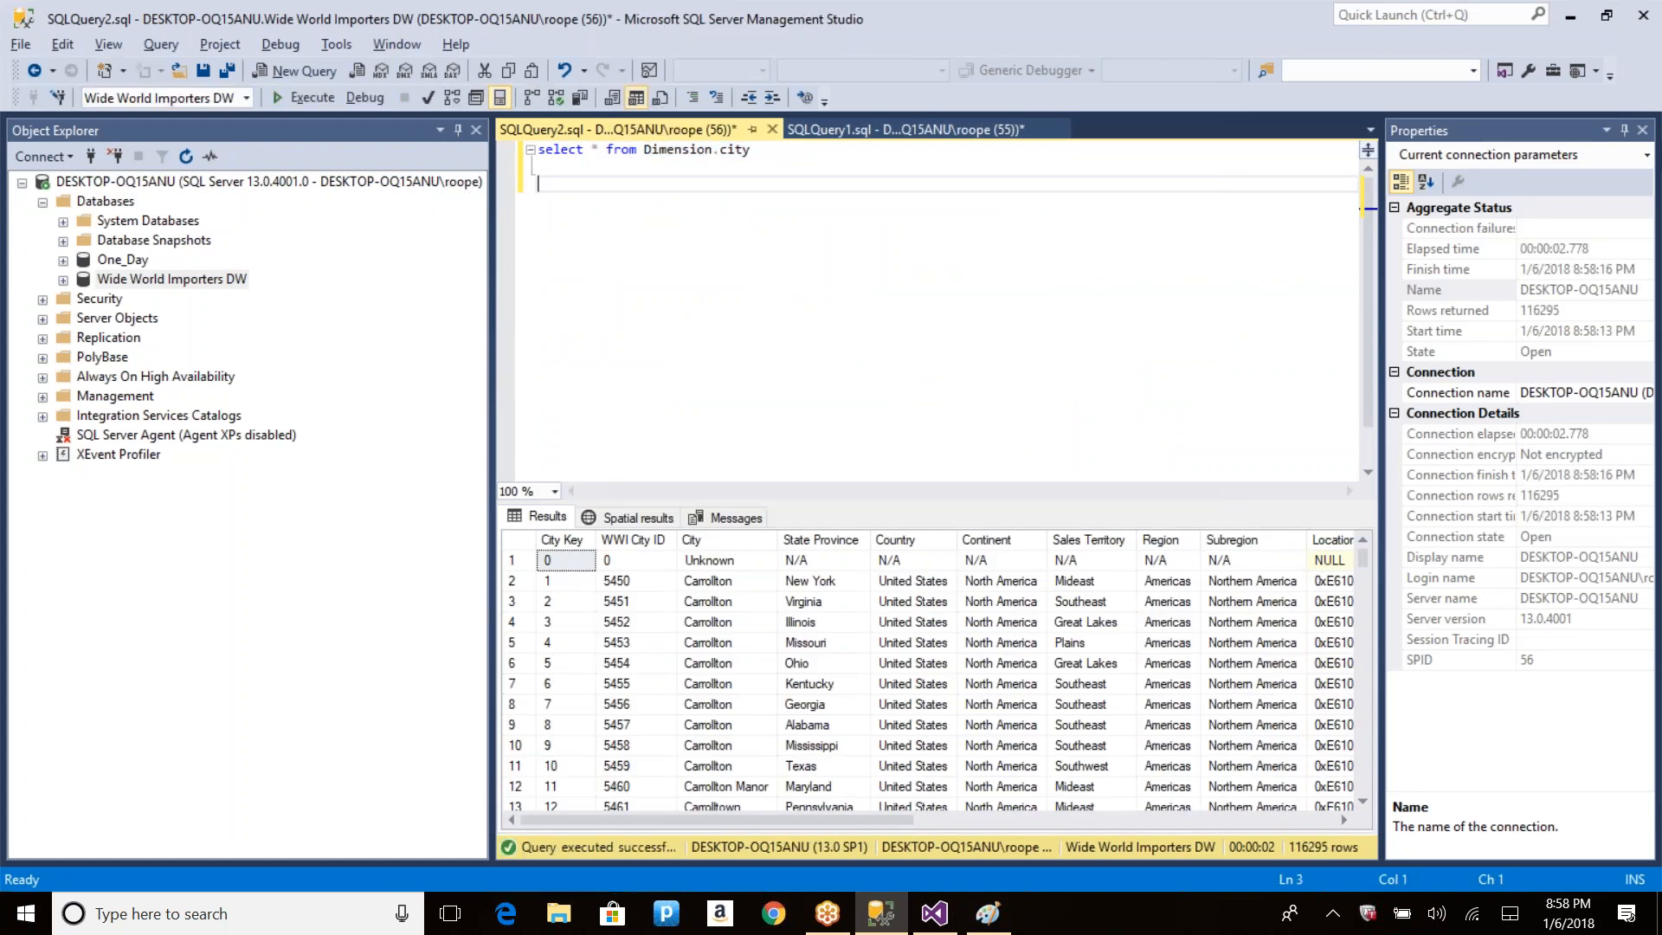
type("alter table Dimension.city")
key("Return")
type("a")
type("dd ")
type("dummy")
type(" id")
key("BackSpace")
type("nt")
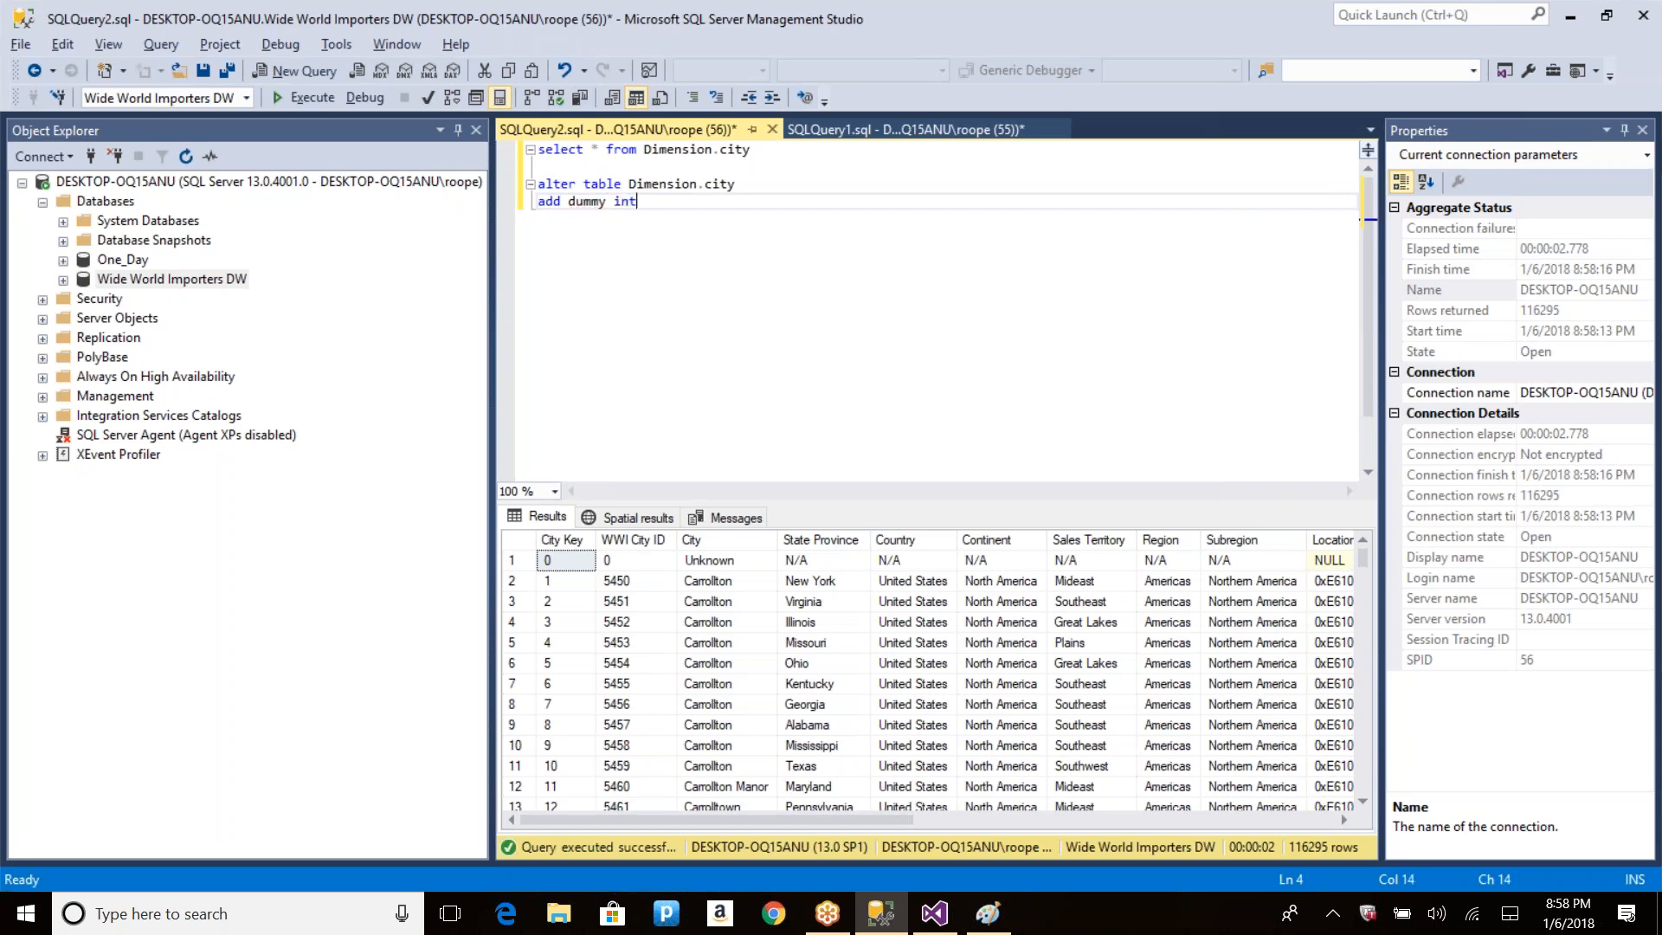
type(" default 12345")
Step: Execute only the two-line ALTER TABLE statement
key("shift+Home")
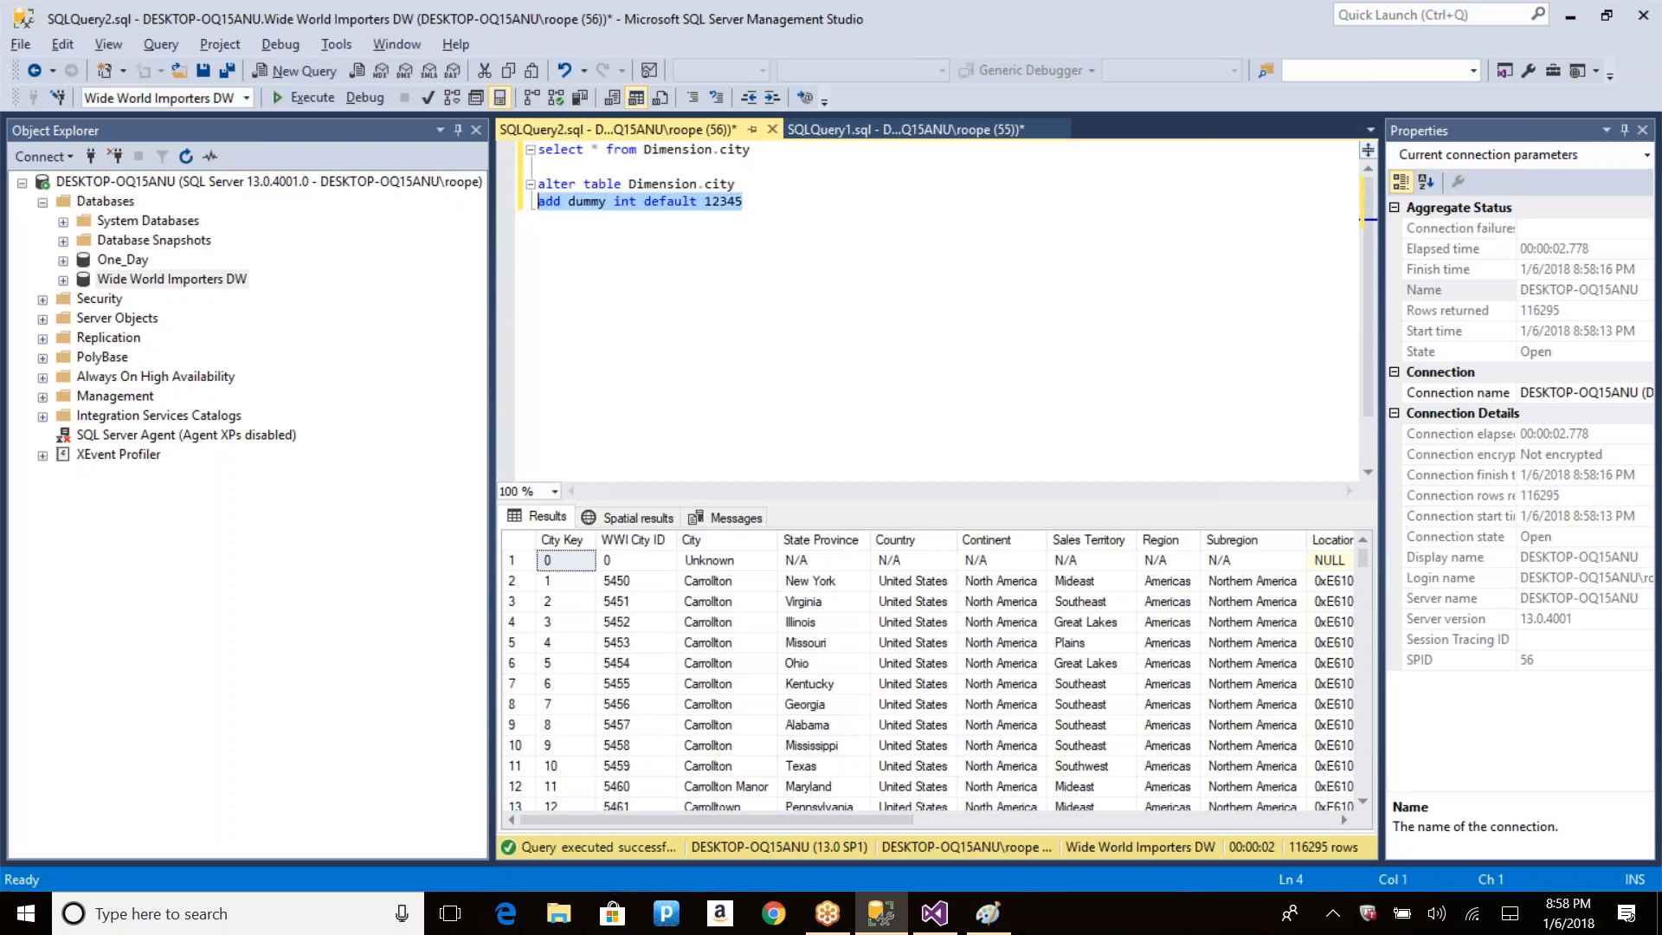
key("shift+Up")
key("F5")
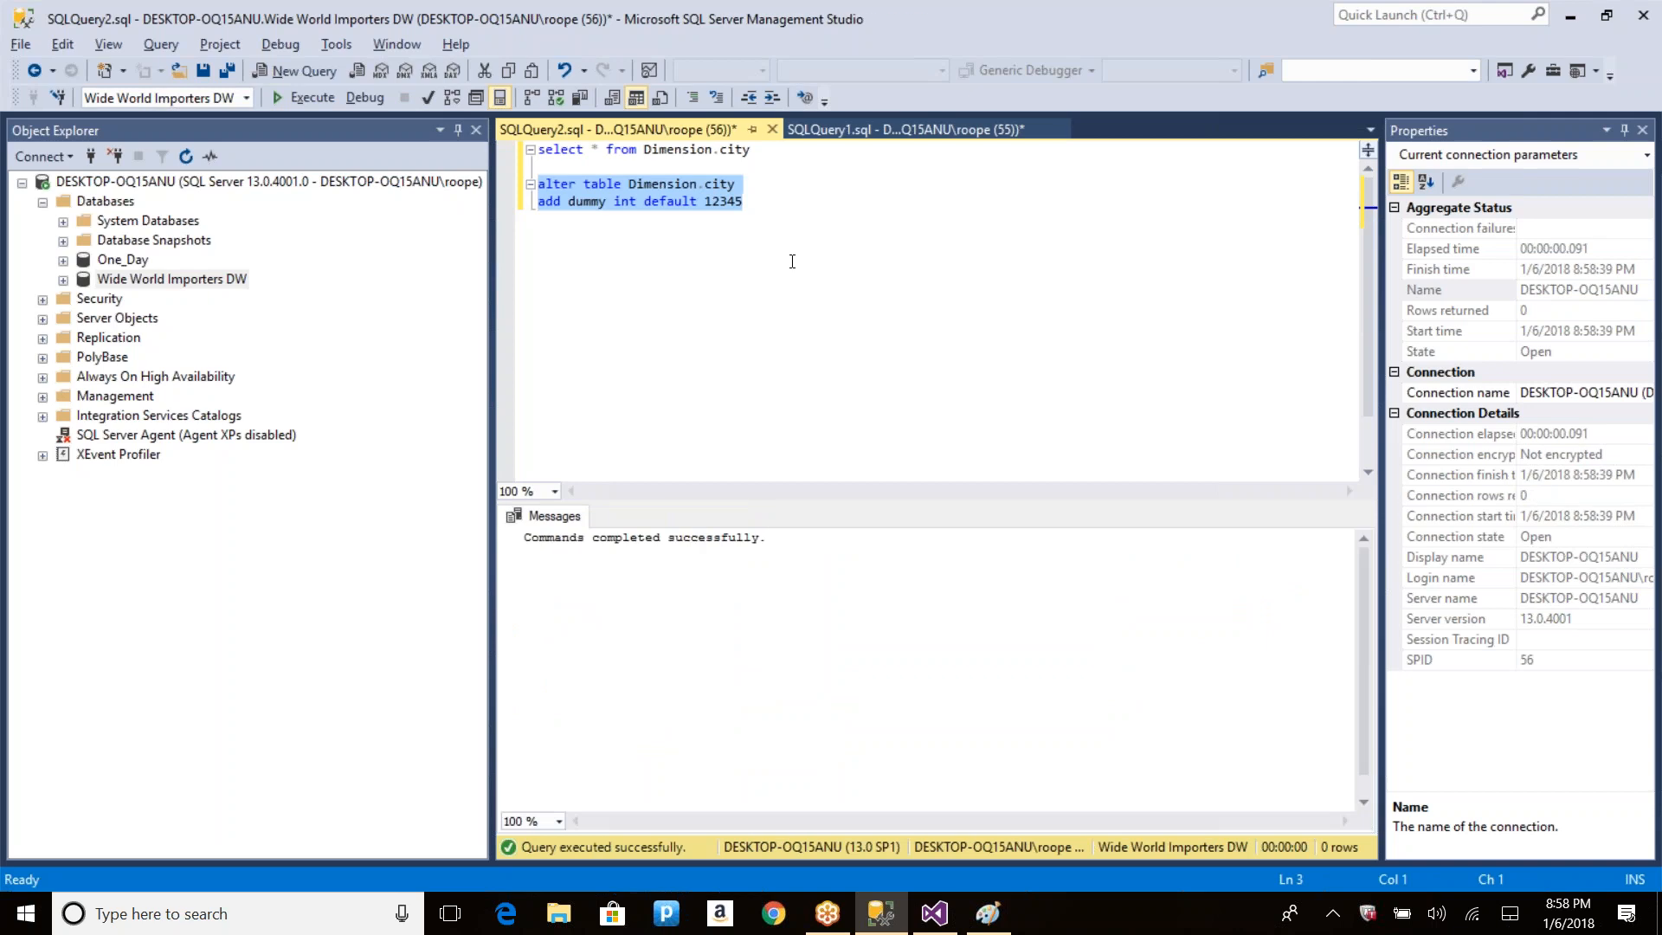
Step: Rerun only the Dimension.city select query and go to the last column of the results
left_click(774, 153)
key("shift+Home")
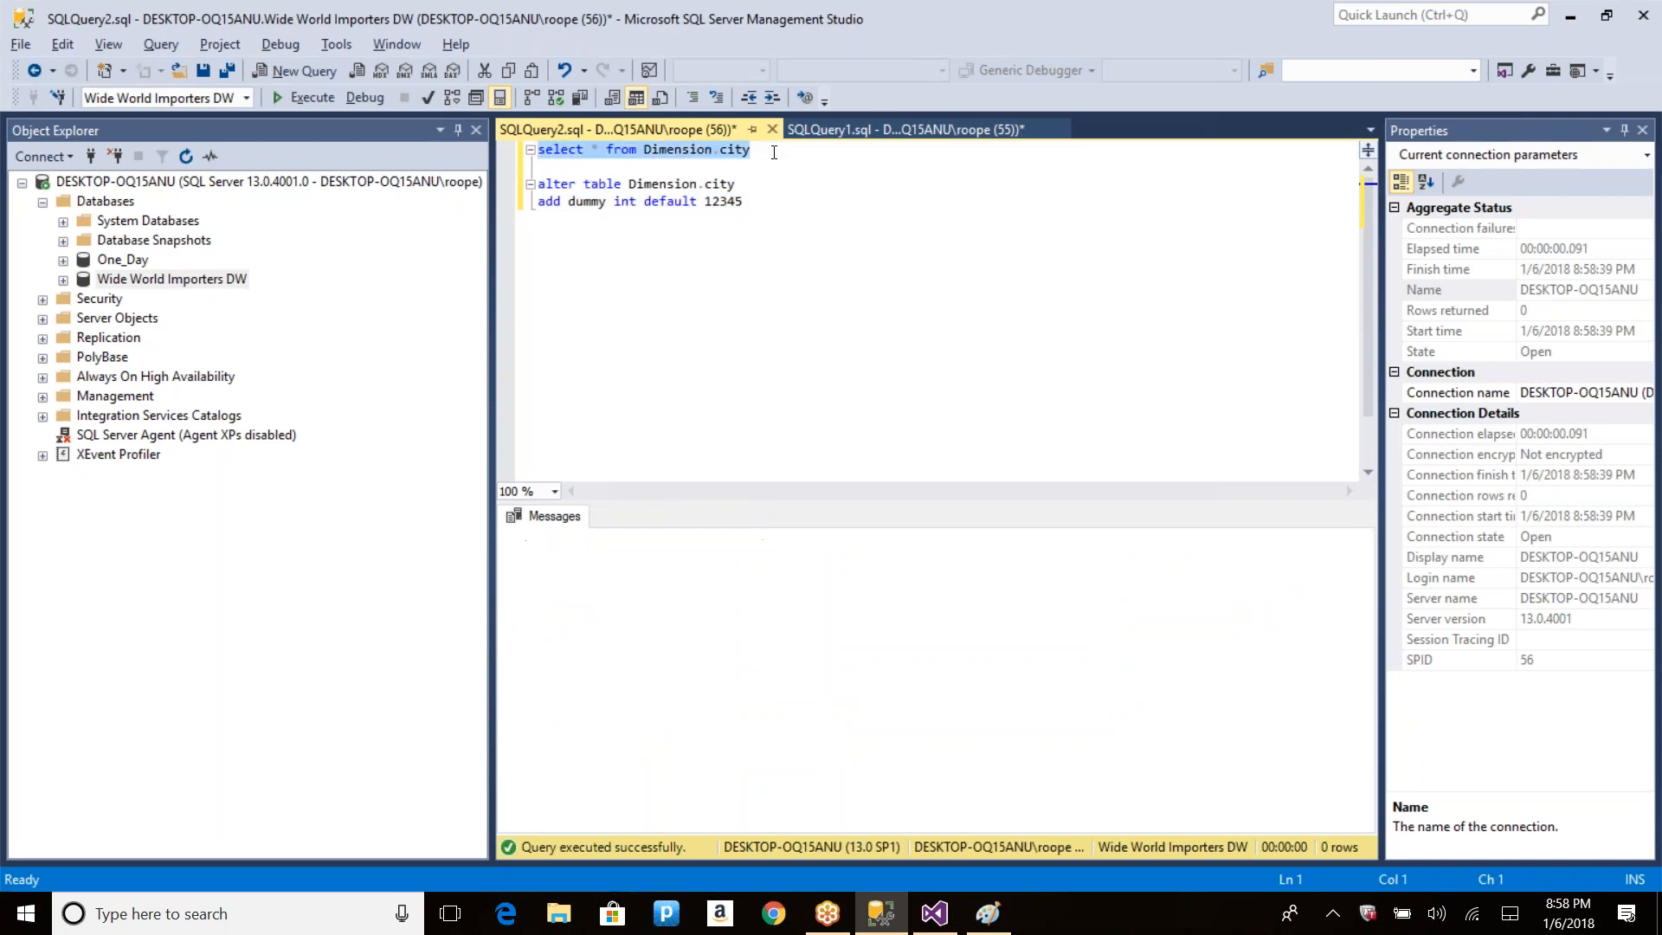
key("F5")
left_click(730, 601)
key("End")
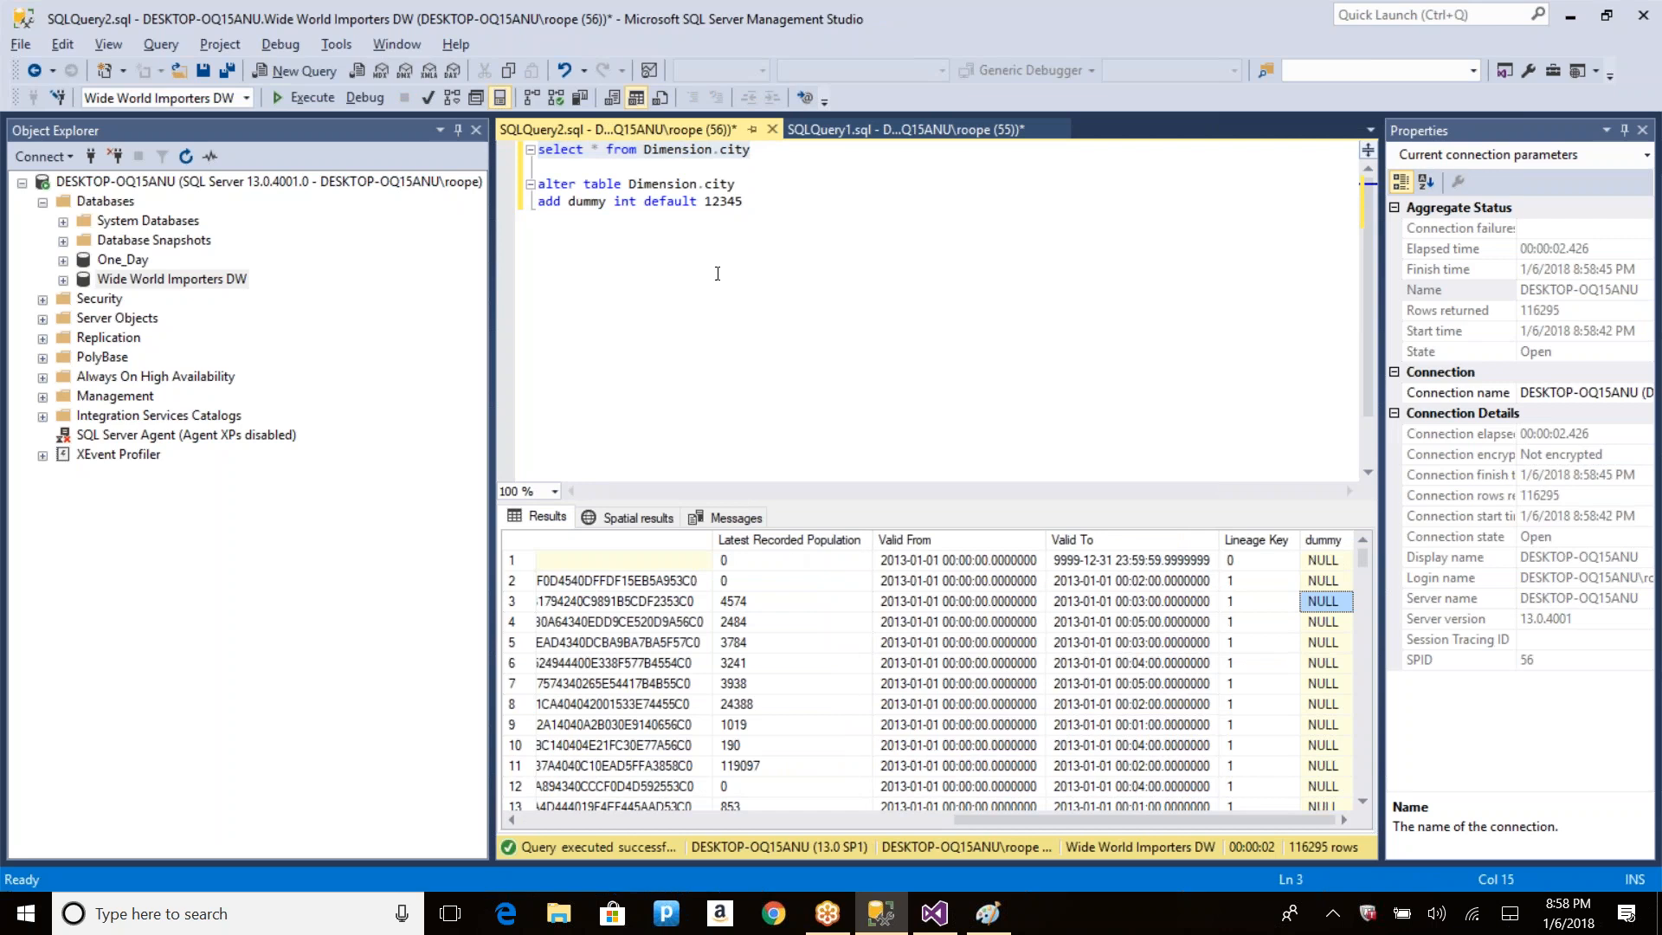
Step: Compare the statement's dummy column and default value with the dummy values across the first several dozen result rows
double_click(723, 201)
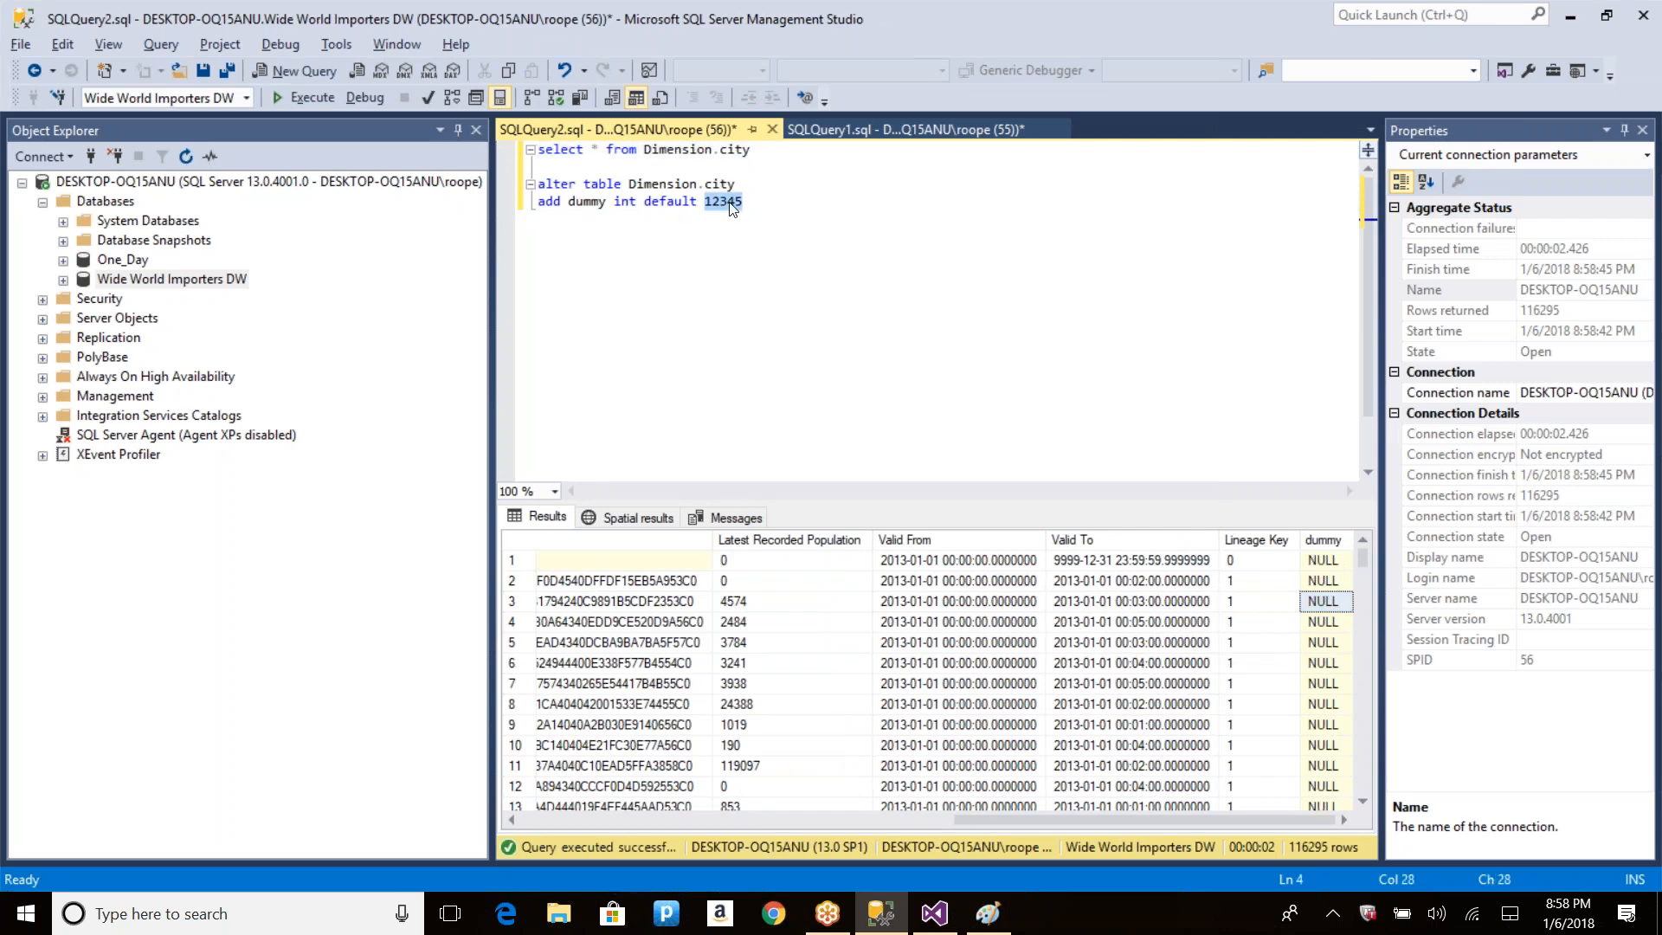
left_click(1320, 606)
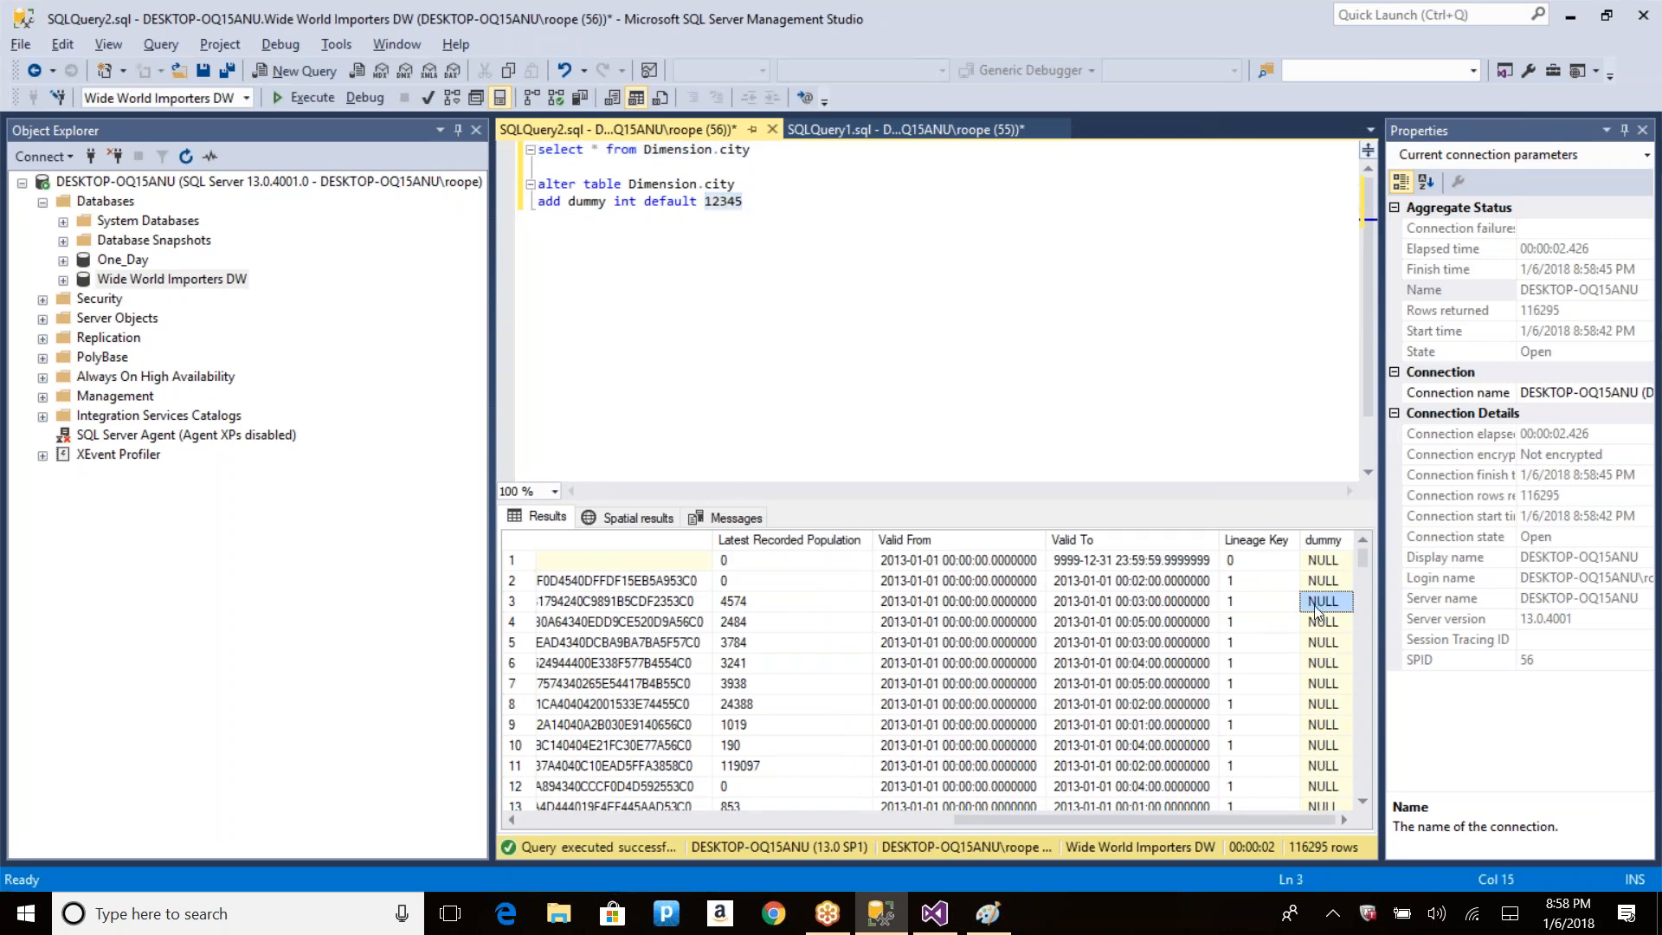
double_click(599, 206)
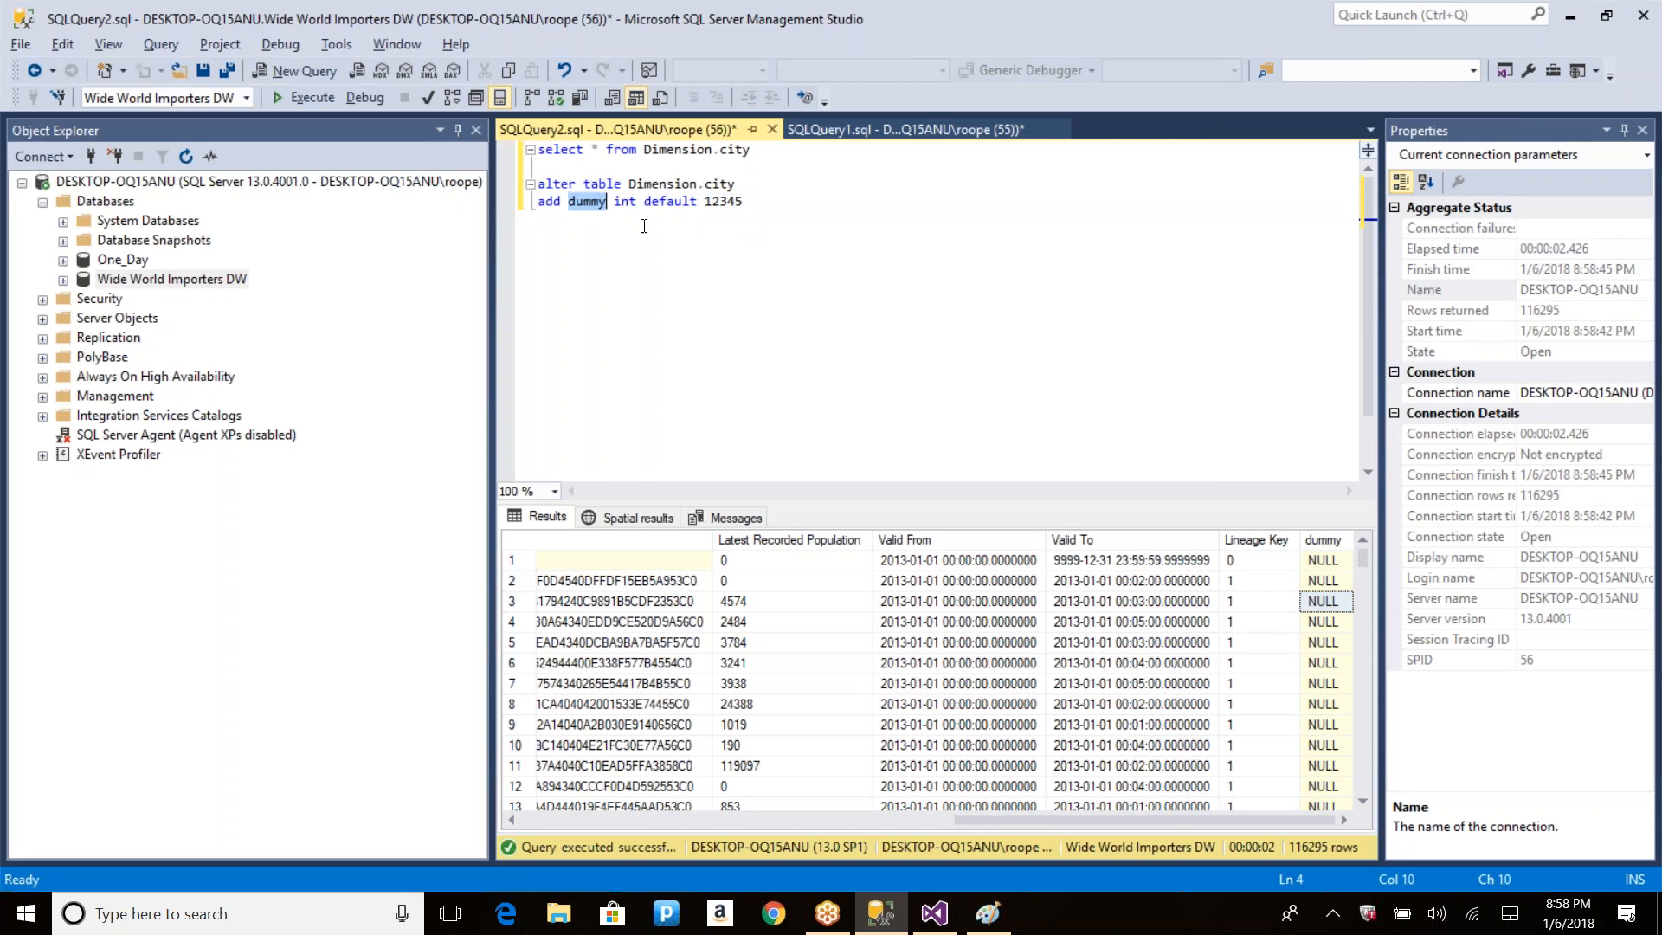
left_click(1332, 647)
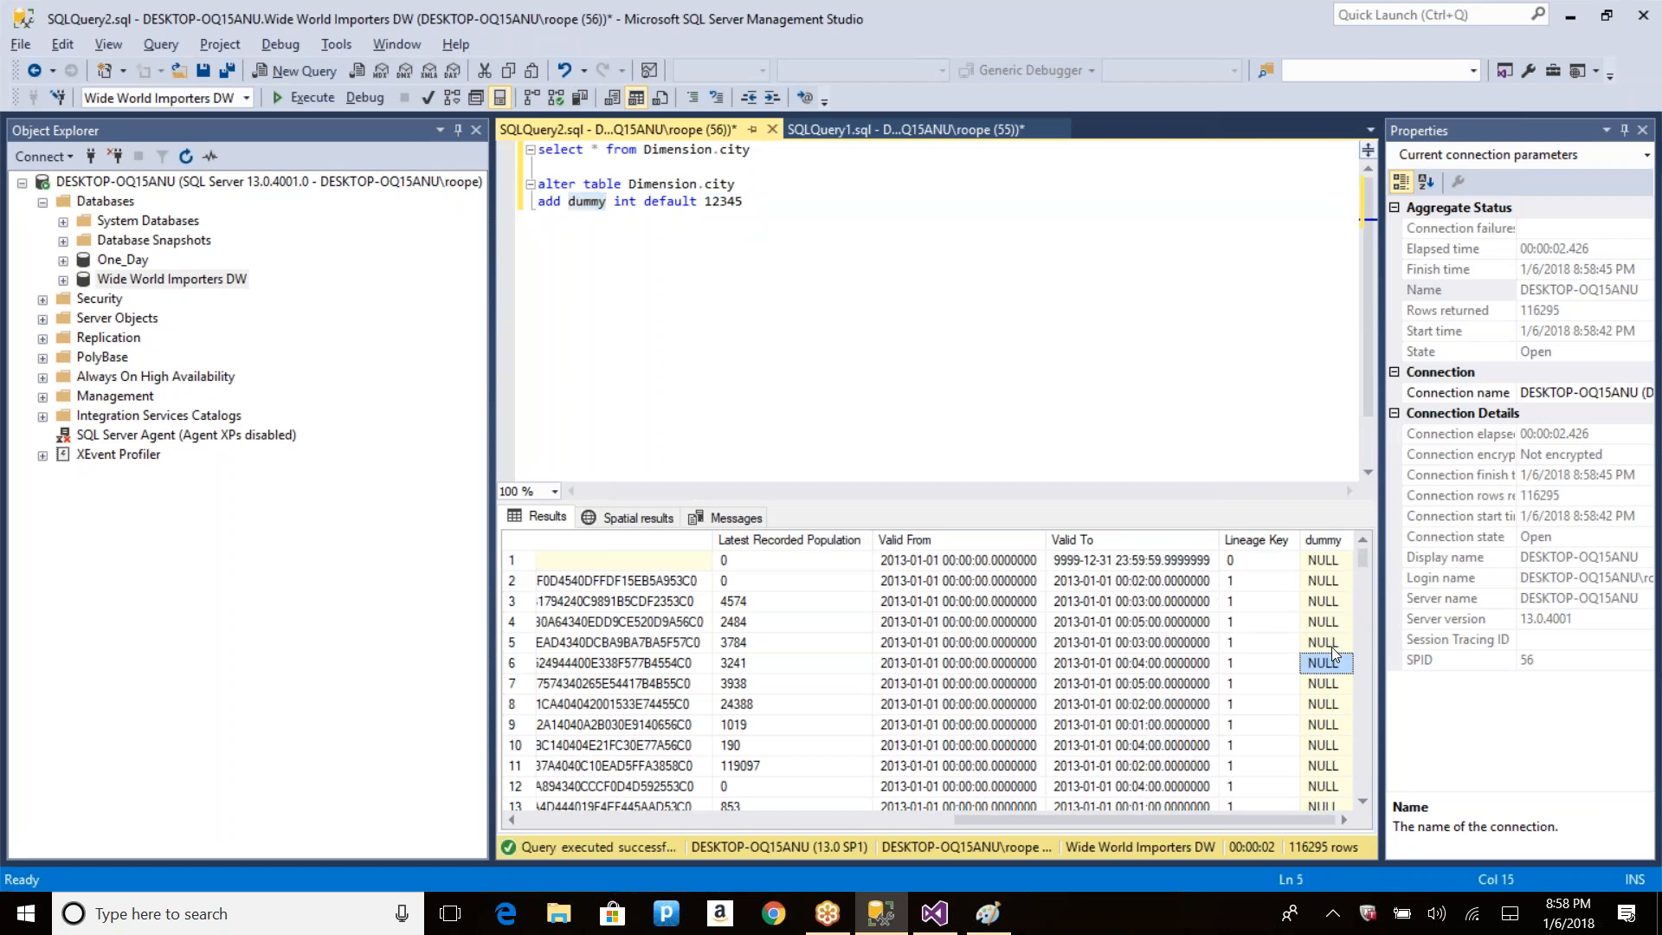
key("Down")
key("Down")
key("Down")
key("Down")
key("Down")
key("Down")
key("Down")
key("Down")
key("Down")
key("Down")
key("Down")
key("Down")
key("Down")
key("Down")
key("Down")
key("Down")
key("Down")
key("Down")
key("Down")
key("Down")
key("Down")
key("Down")
key("Down")
key("Down")
key("Down")
key("Down")
key("Down")
key("Down")
key("Down")
key("Down")
key("Down")
key("Down")
key("Down")
key("Down")
key("Down")
key("Down")
key("Down")
key("Down")
key("Down")
key("Down")
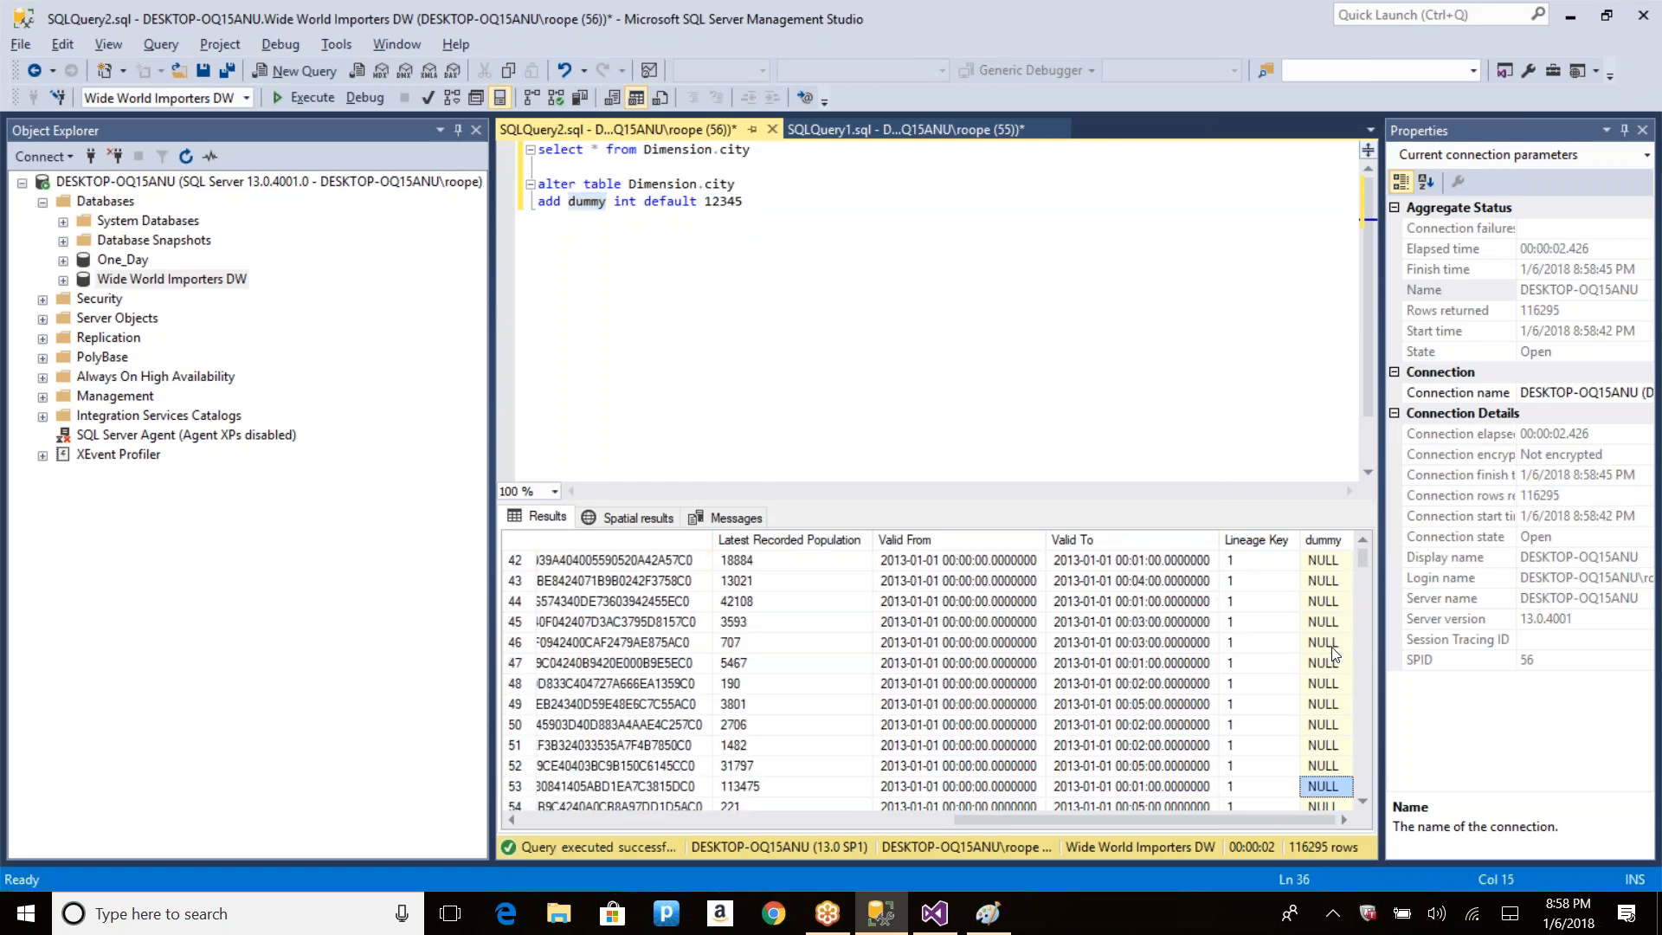
Step: Switch to Visual Studio, refresh the data source view, examine the listed City changes, and cancel without applying them
key("alt+Tab")
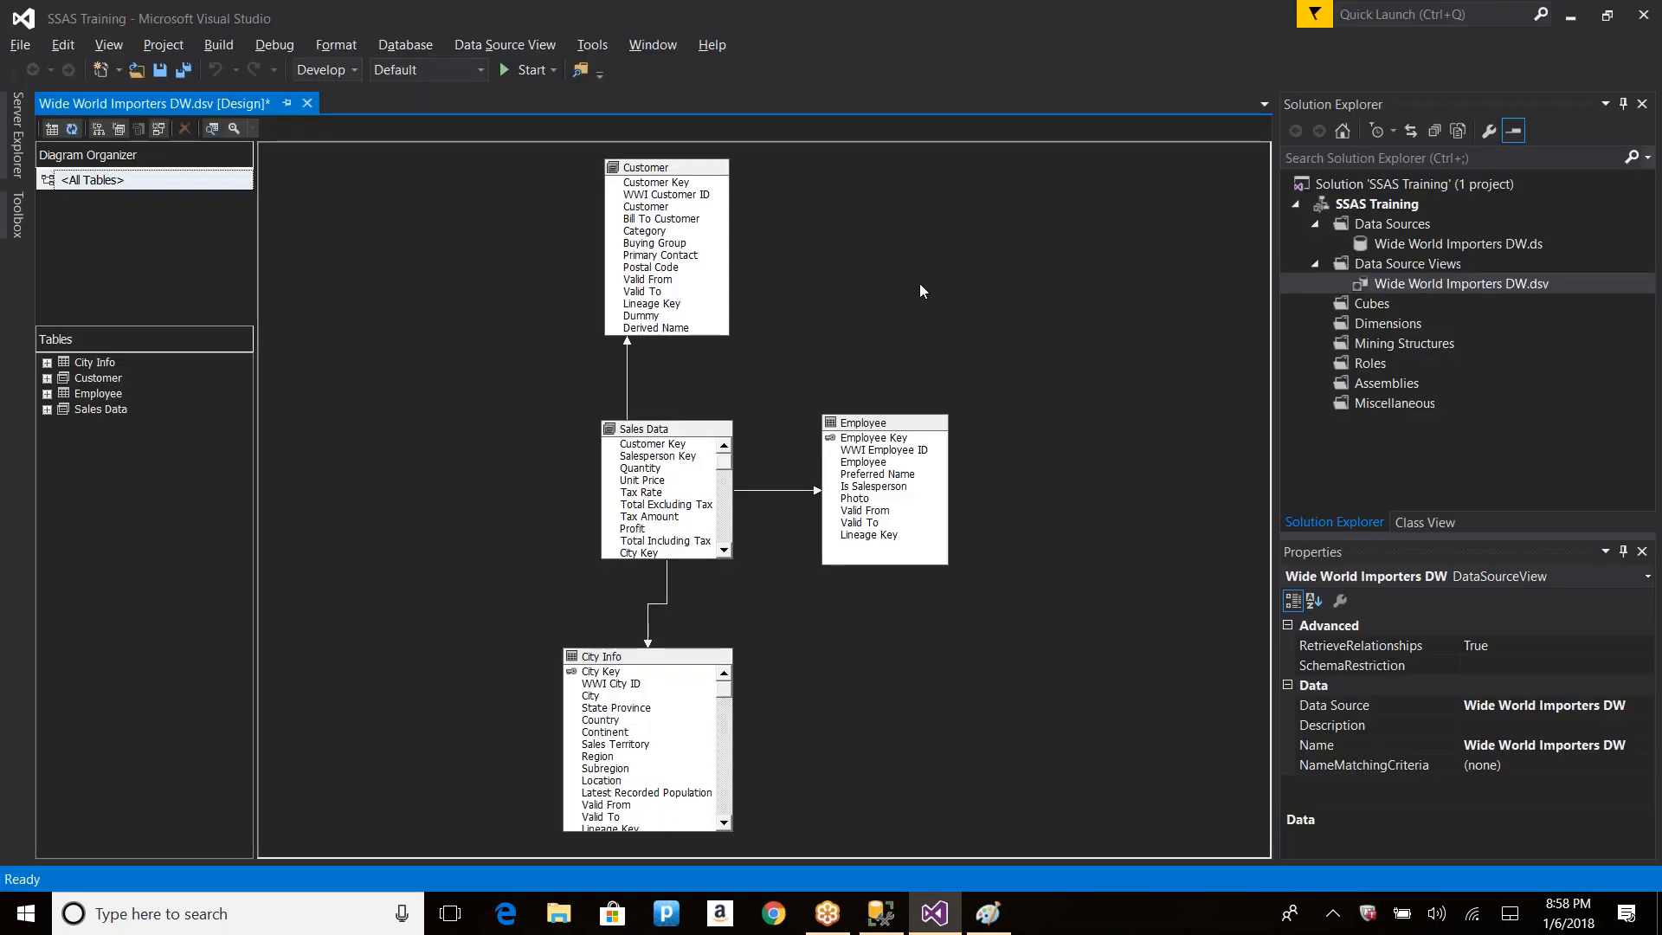
right_click(920, 291)
left_click(1020, 502)
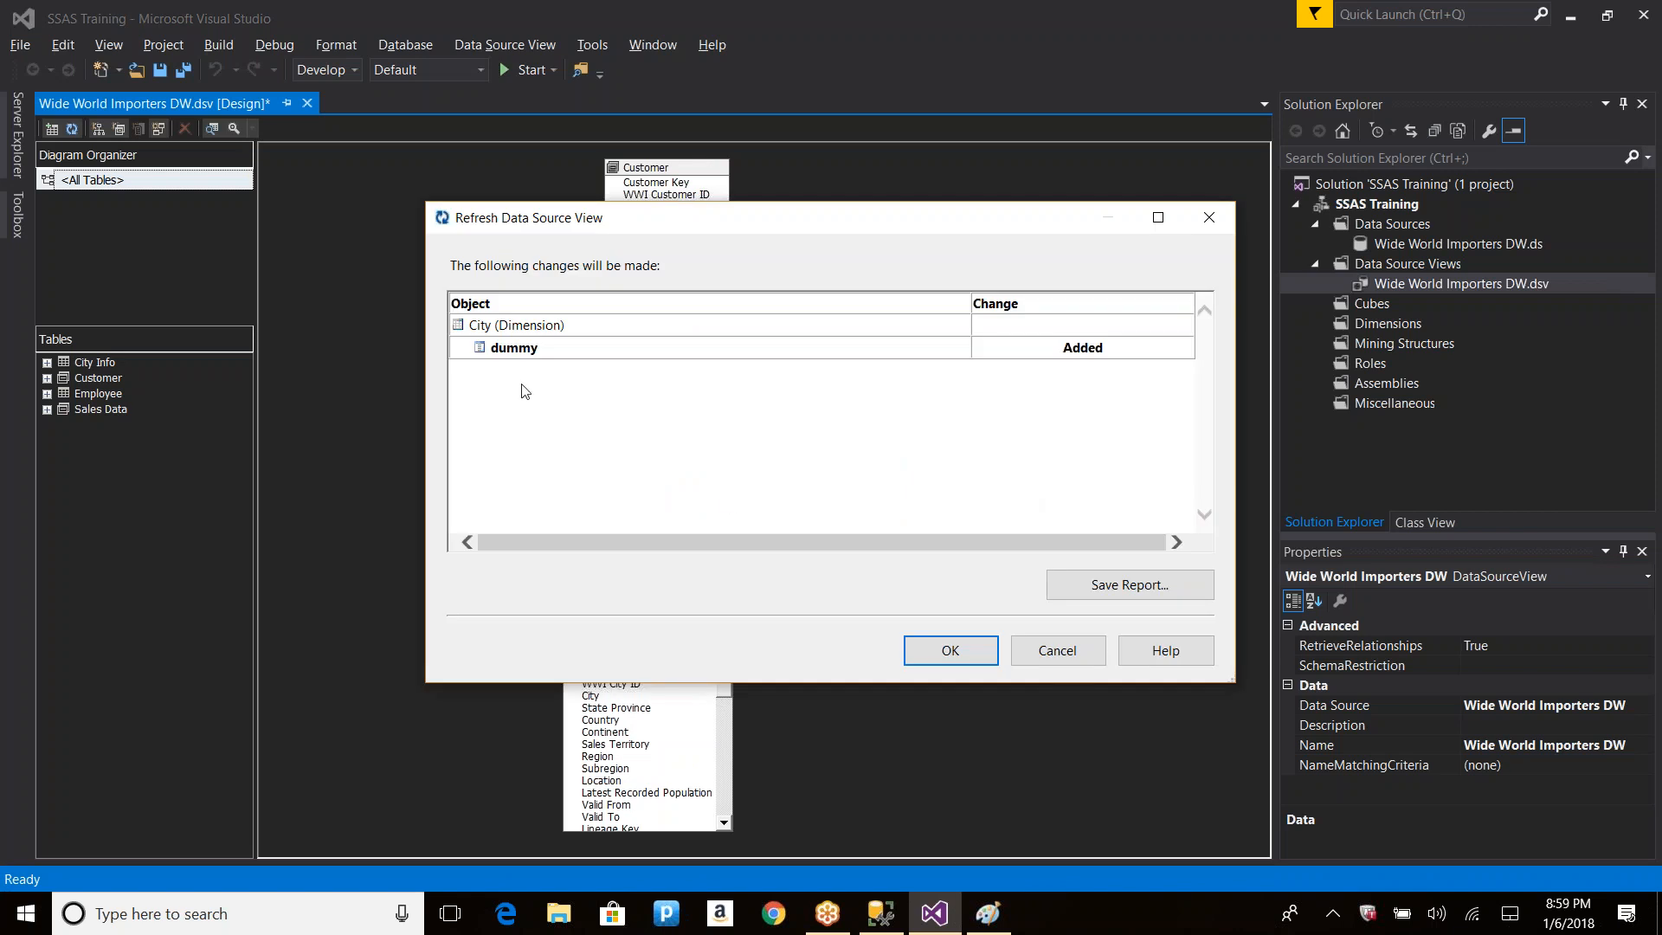
left_click(514, 348)
left_click(520, 322)
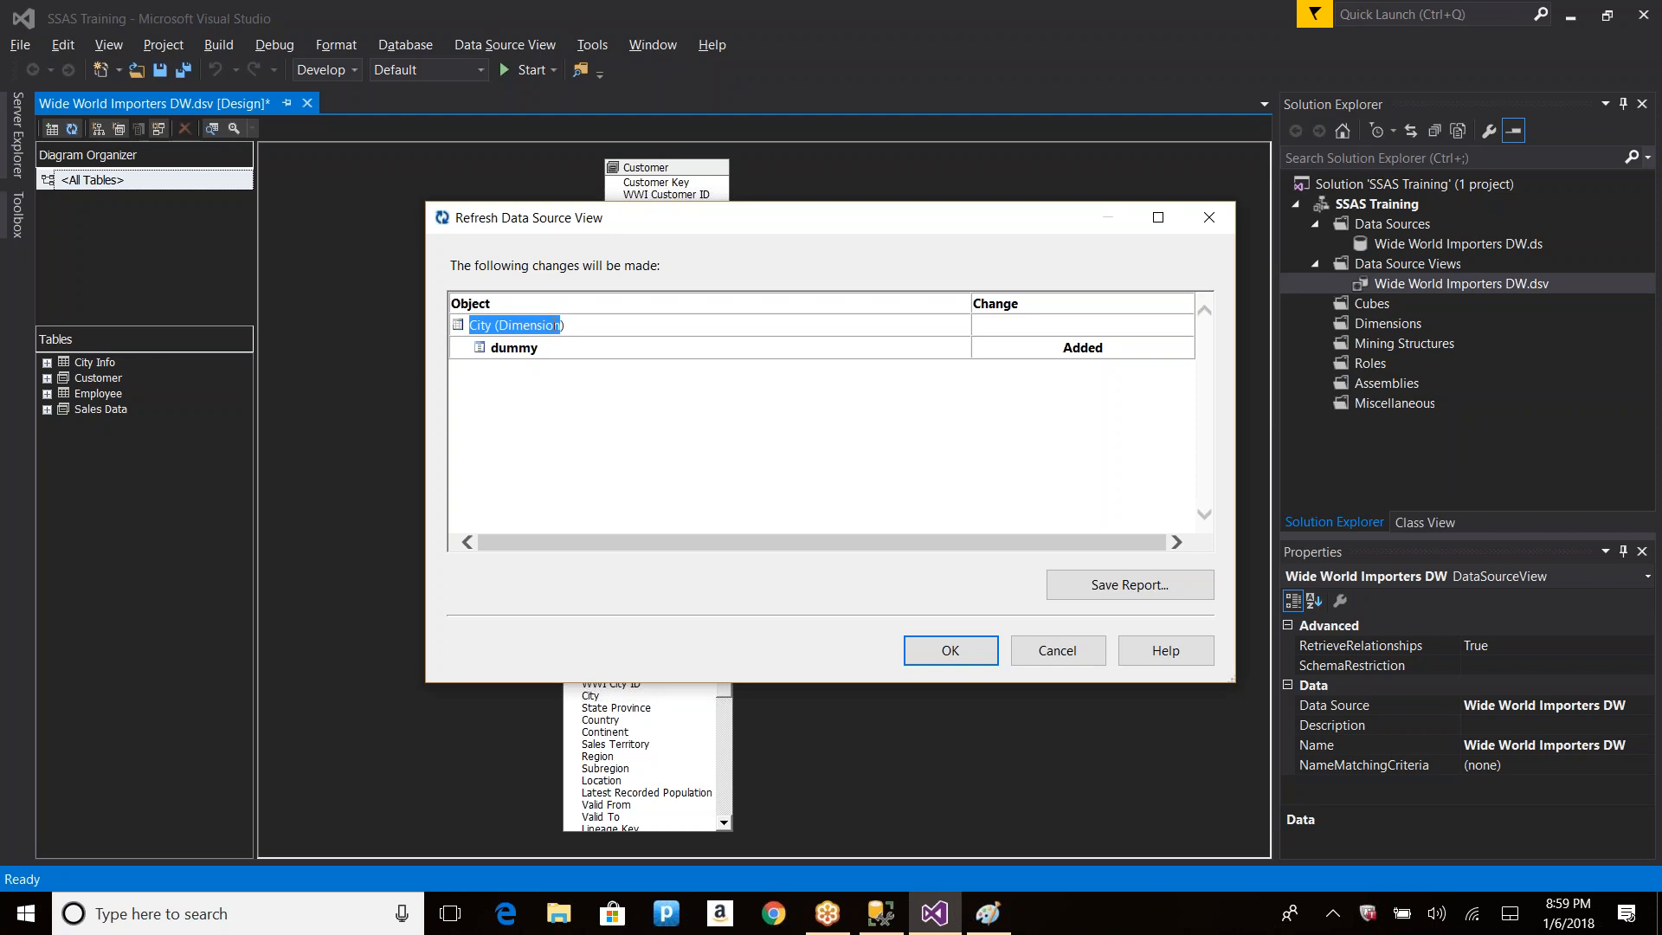
left_click_drag(674, 225, 548, 201)
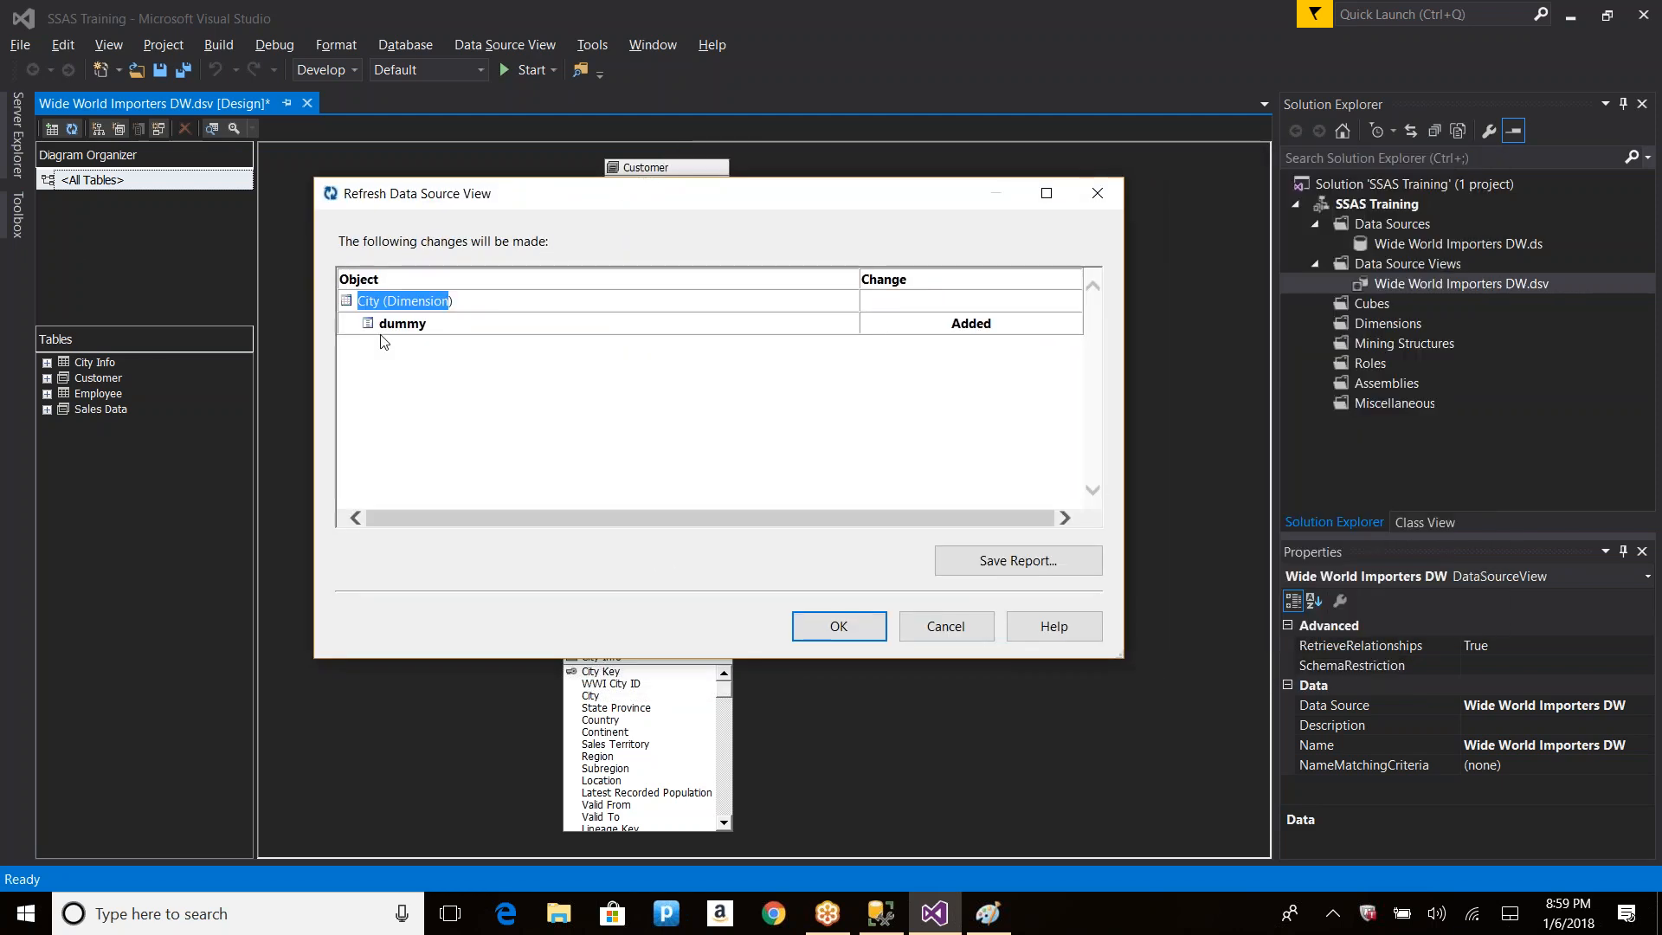
left_click(390, 323)
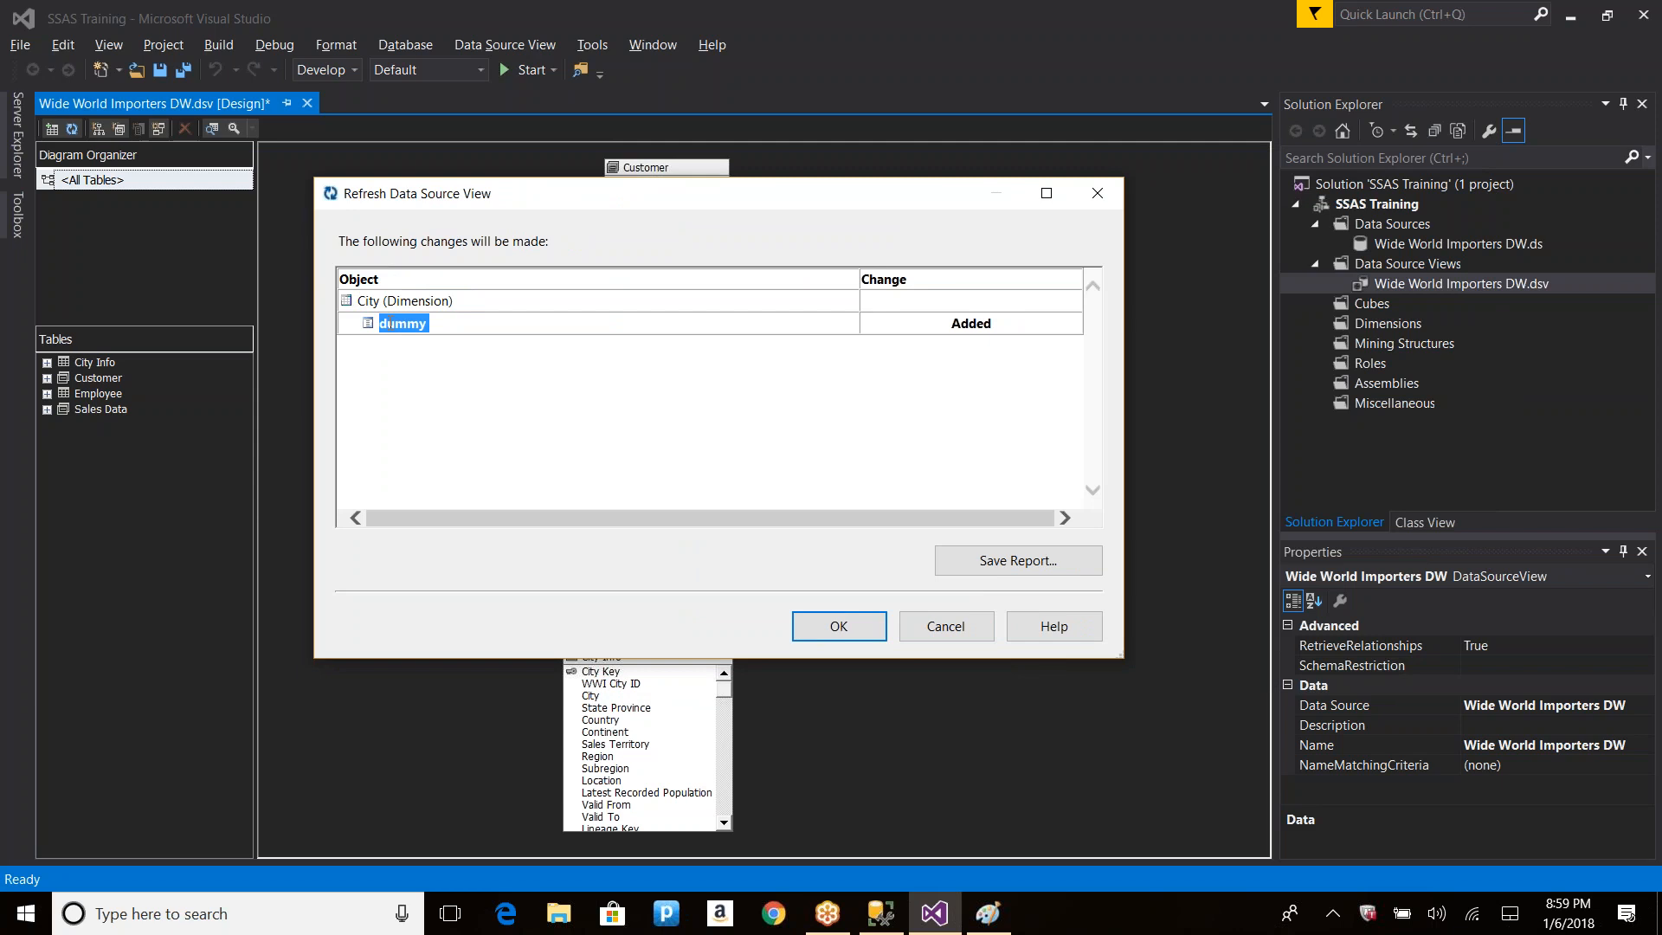
left_click(944, 627)
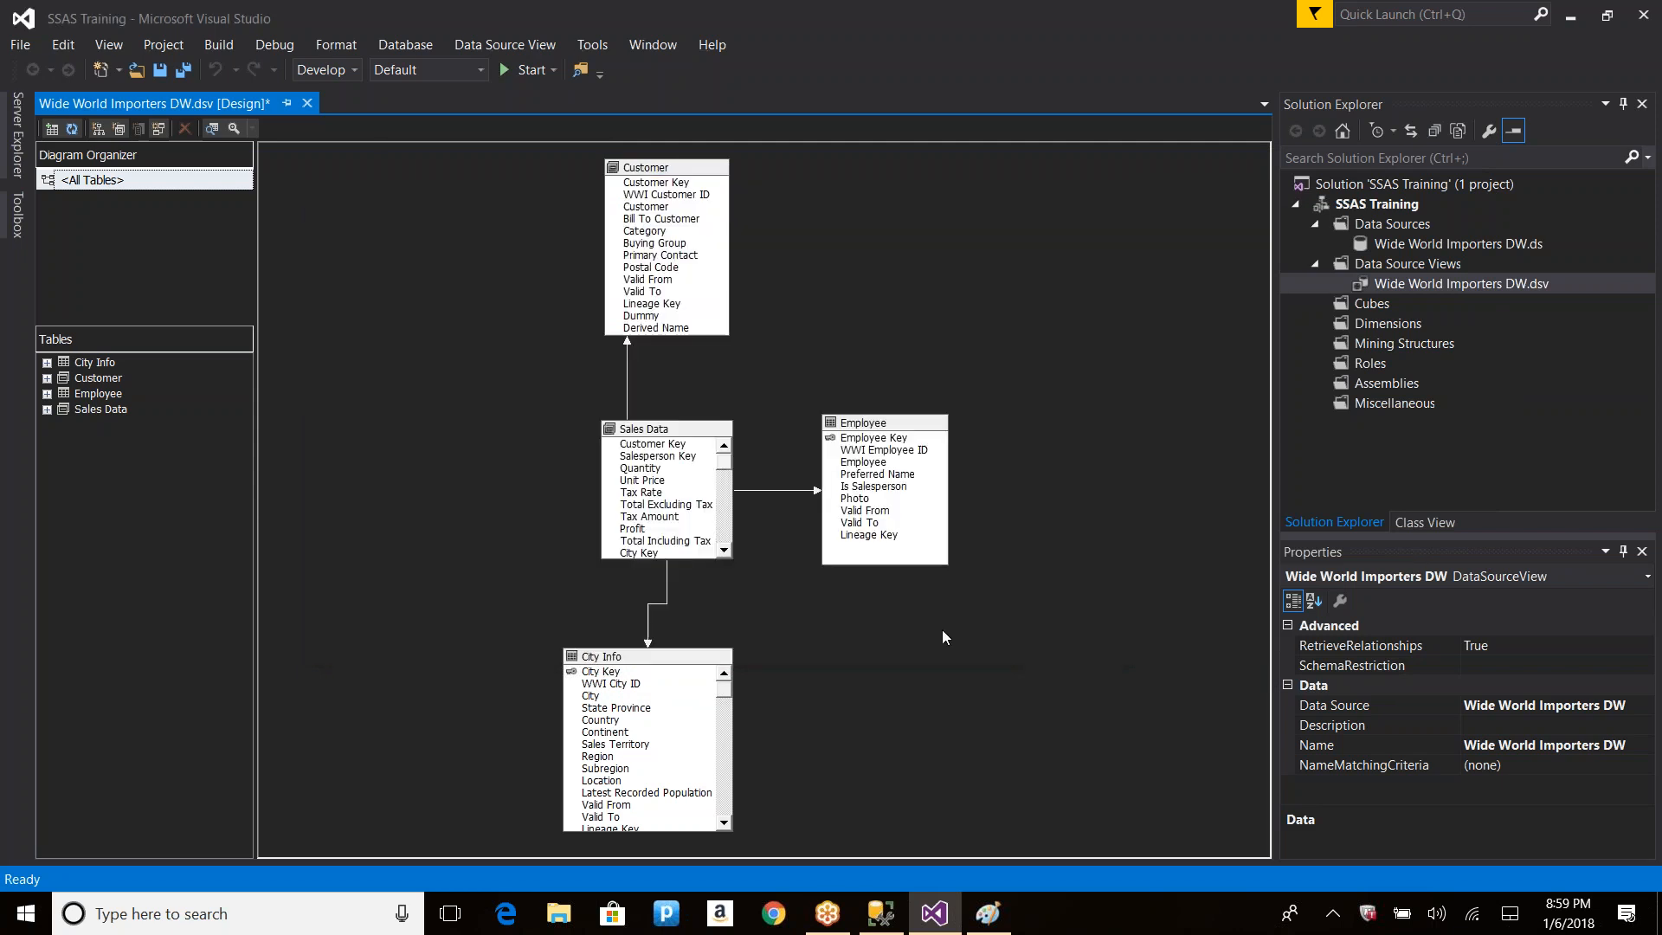
Step: Refresh the data source view again, apply the detected changes, and select the dummy column in the City Info table
right_click(1038, 361)
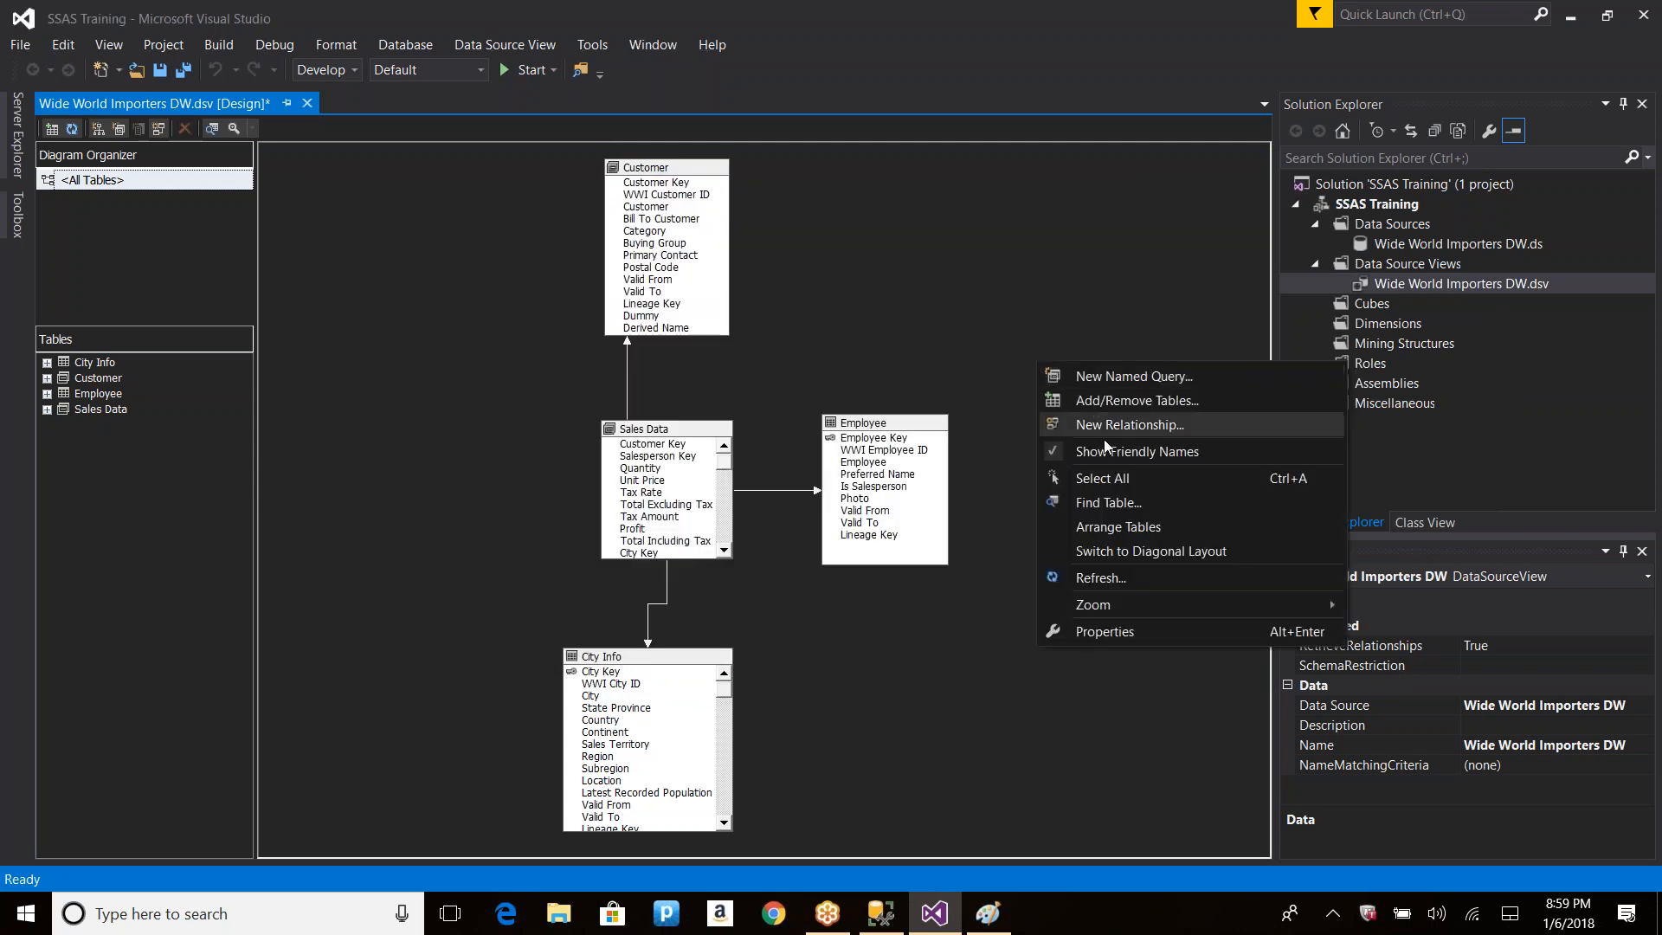
left_click(1073, 579)
left_click(952, 650)
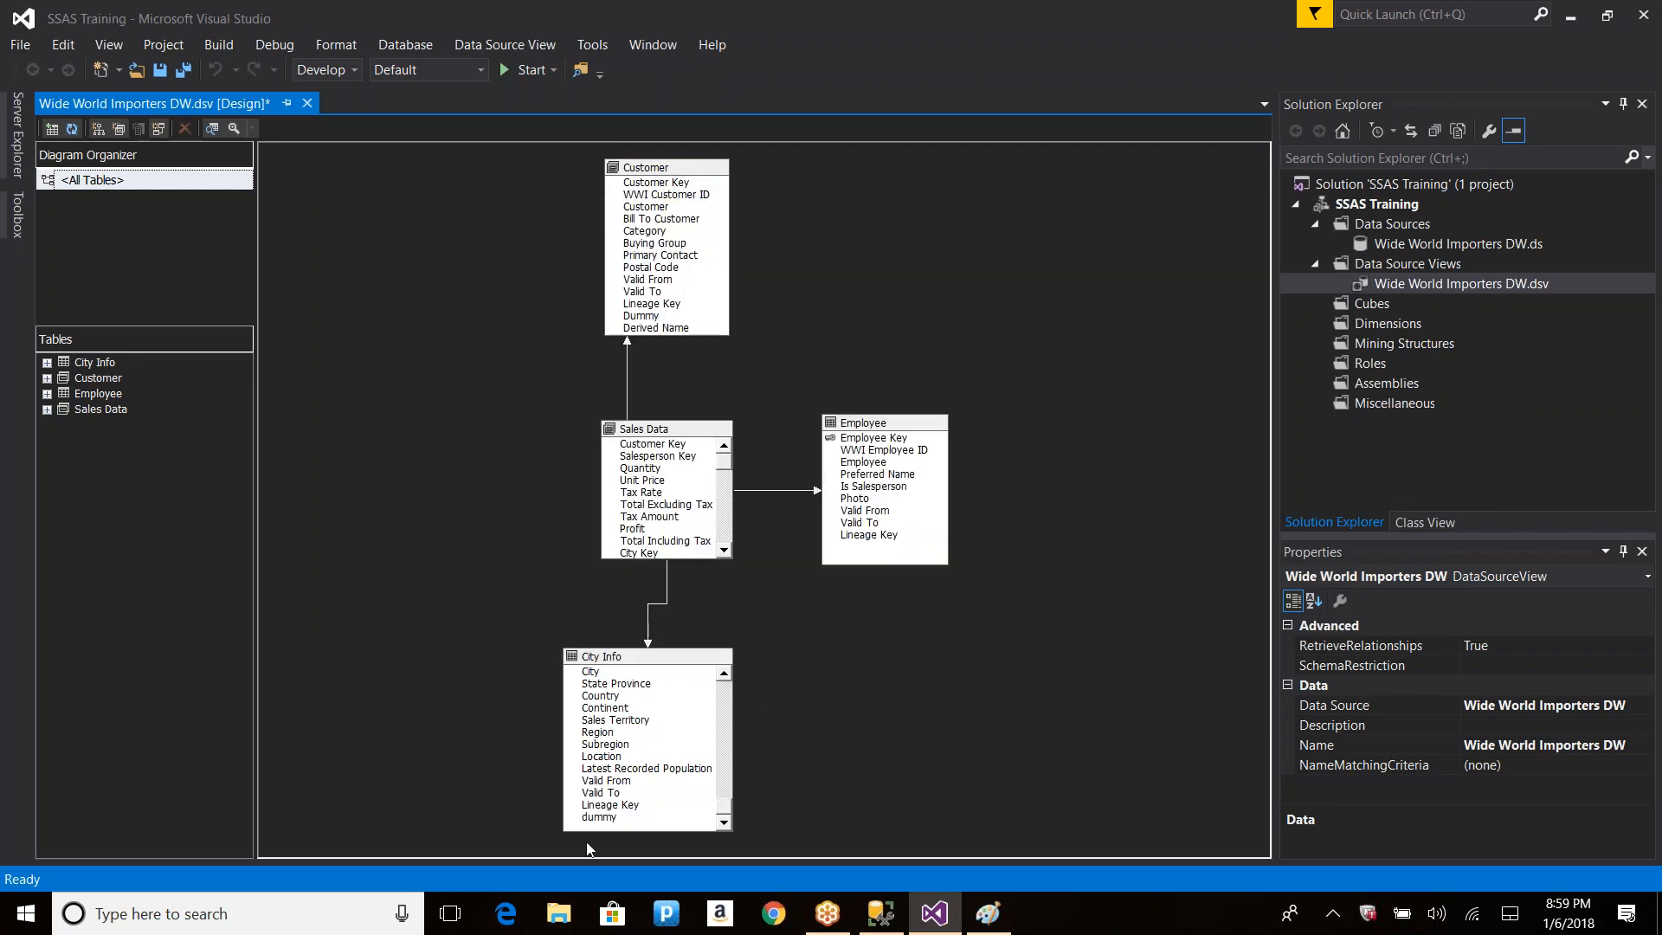
left_click(604, 818)
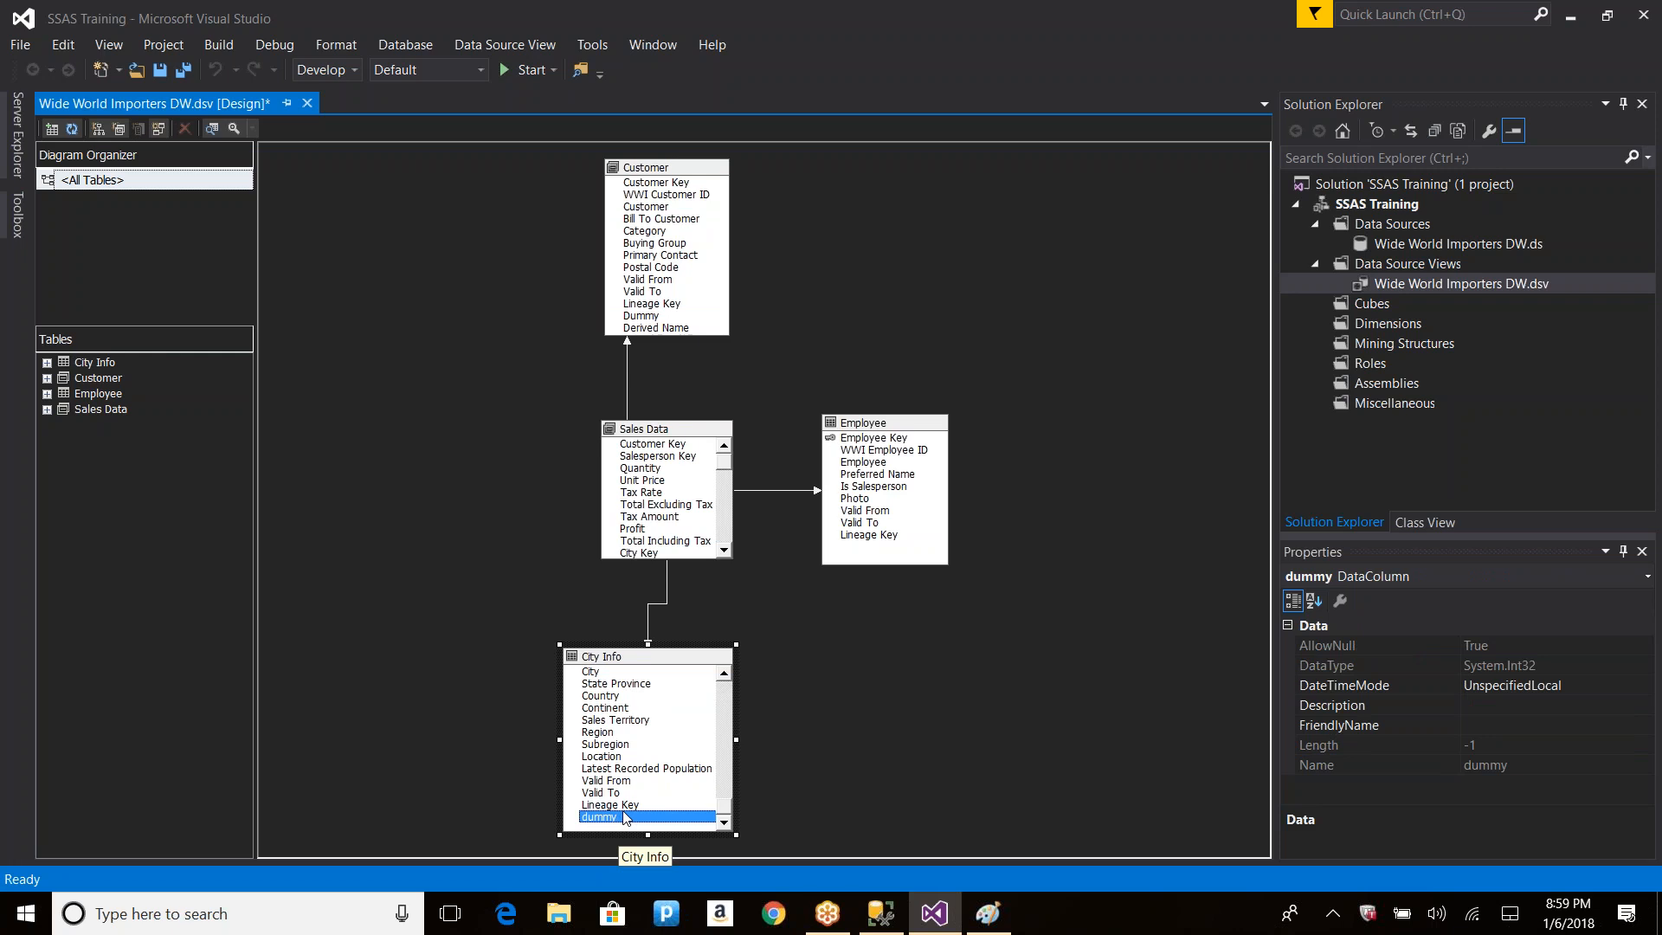
Step: Switch to SQL Server Management Studio and replace add with drop column before dummy in the alter table statement
key("alt+Tab")
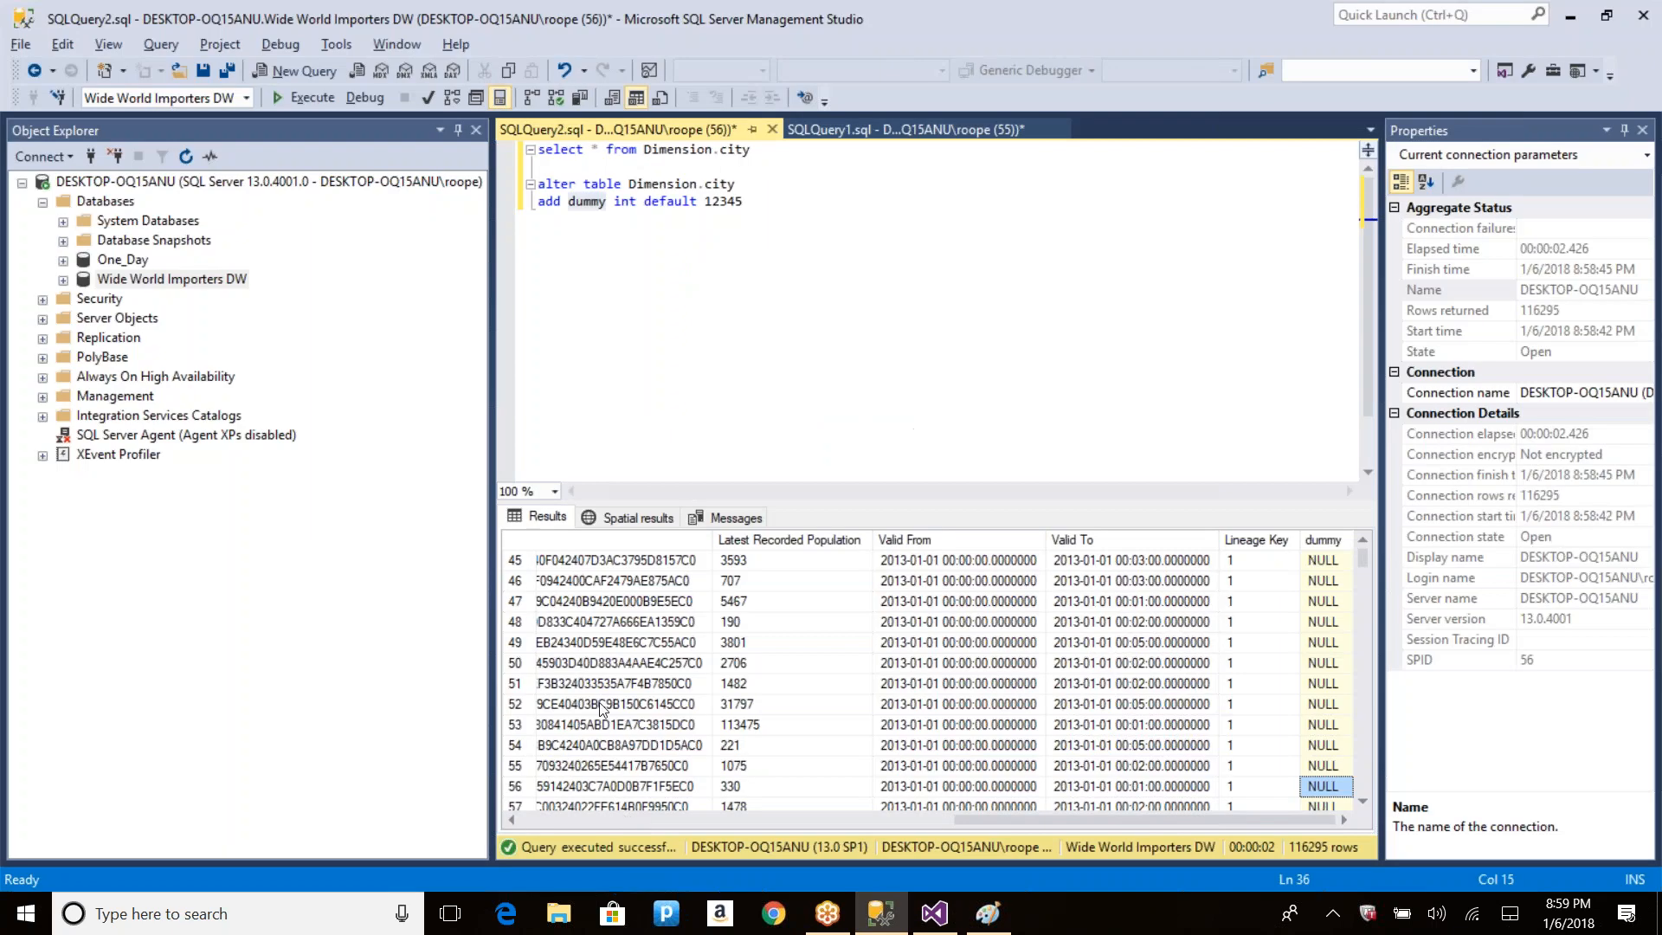
left_click(769, 199)
key("ctrl+Left")
key("ctrl+Left")
key("ctrl+Left")
key("ctrl+Left")
key("ctrl+Left")
key("shift+Right")
key("shift+Right")
key("shift+Right")
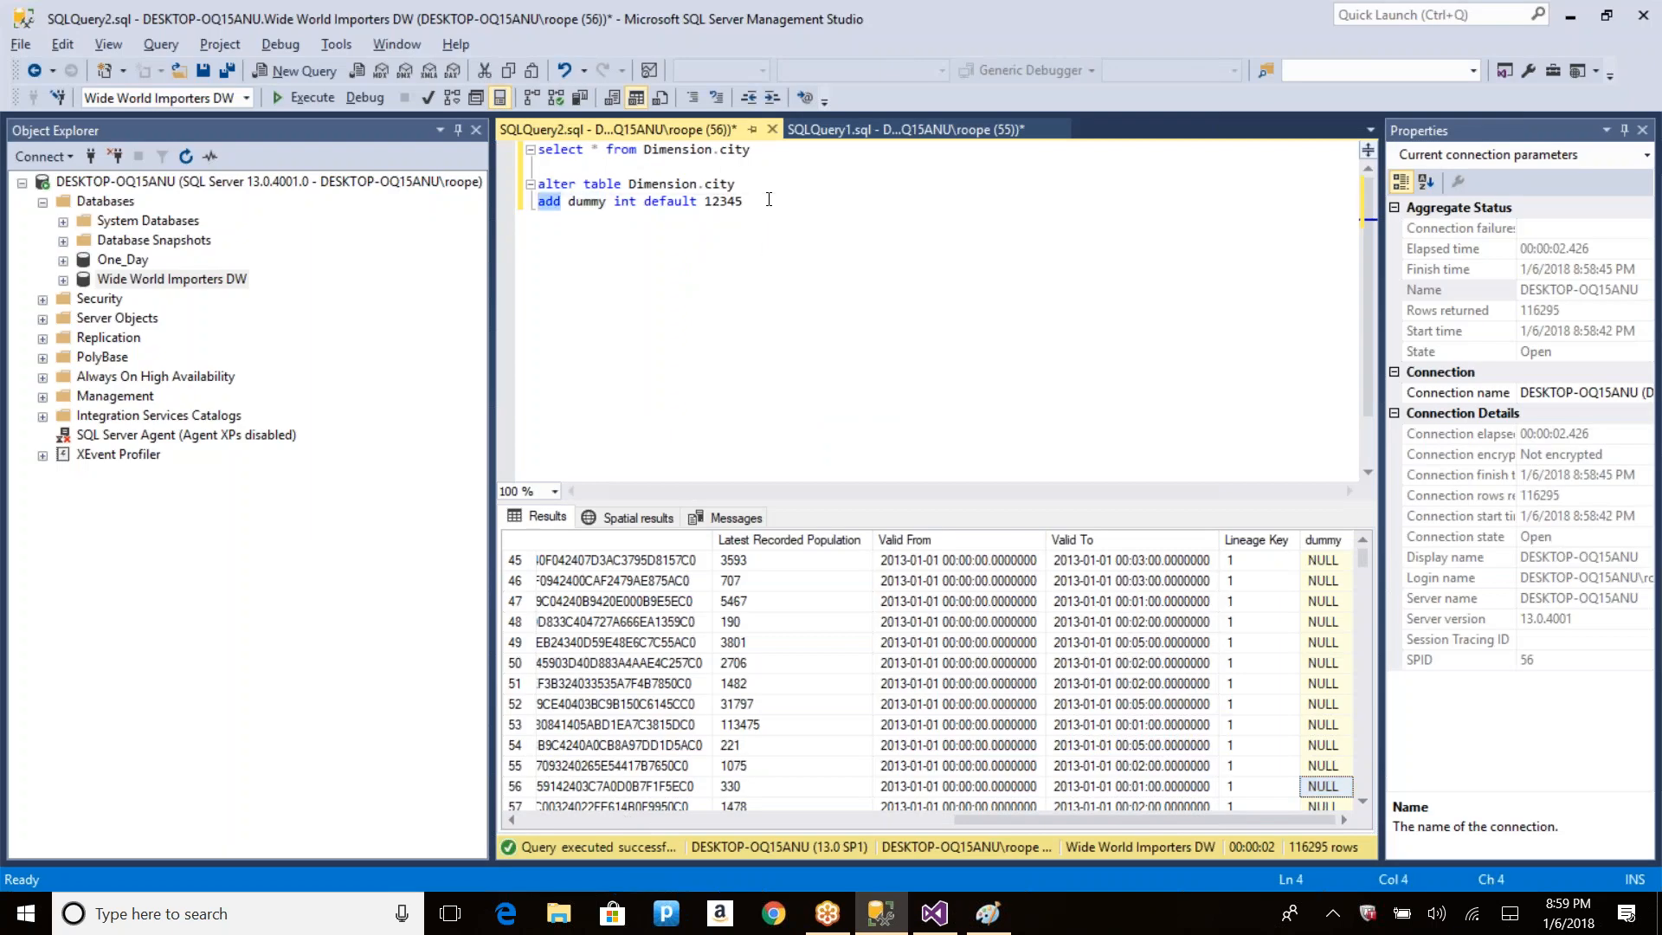
type("drop column")
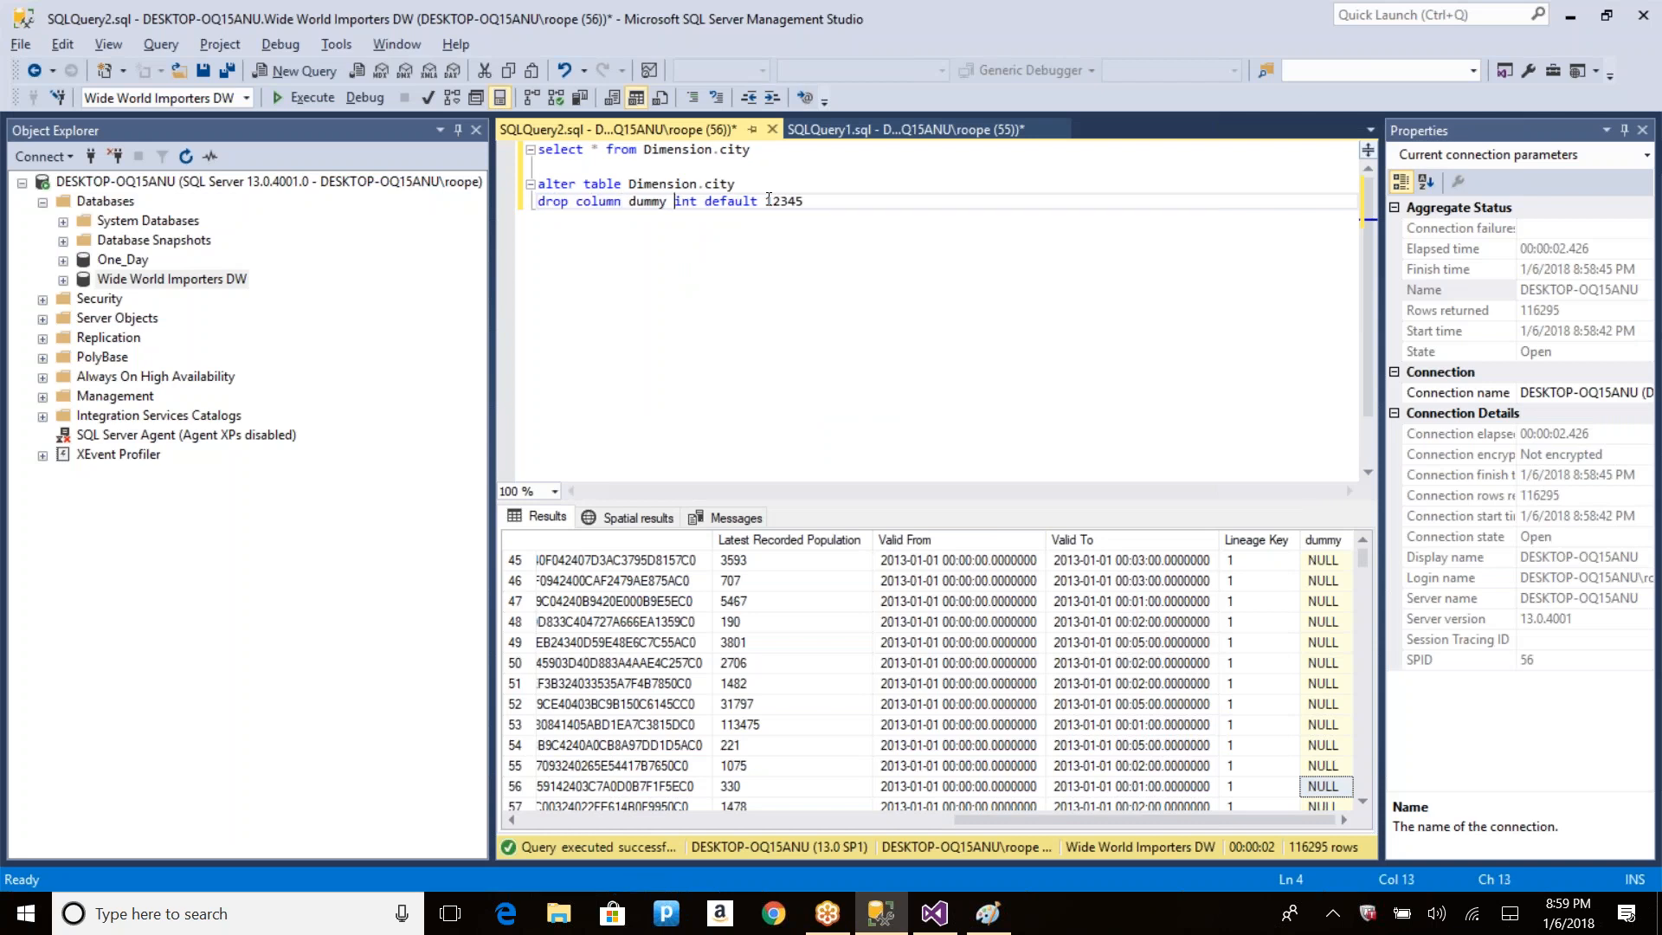
Step: Try to run only the alter table Dimension.city drop column dummy part, leaving out int default 12345
key("shift+Home")
key("shift+Up")
key("F5")
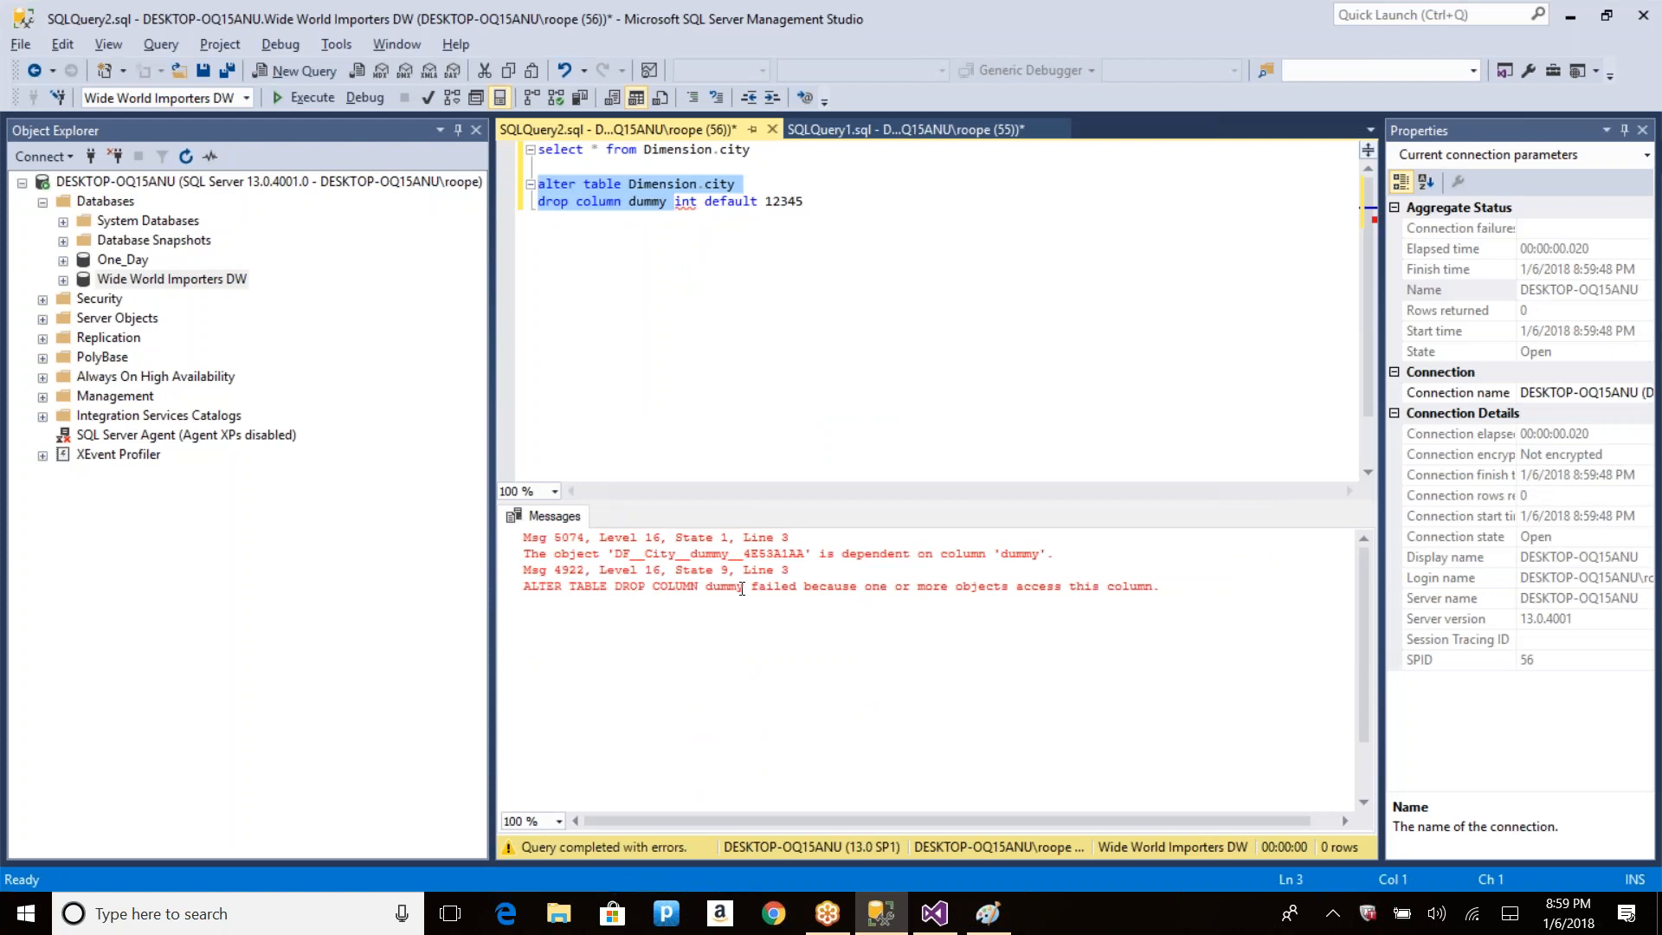
Step: Insert a "drop contraint F__City__dummy__4E53A1AA" line below alter table Dimension.city, copying the name from the error message, and try to run both lines
left_click_drag(805, 553, 617, 554)
key("shift+Right")
key("ctrl+c")
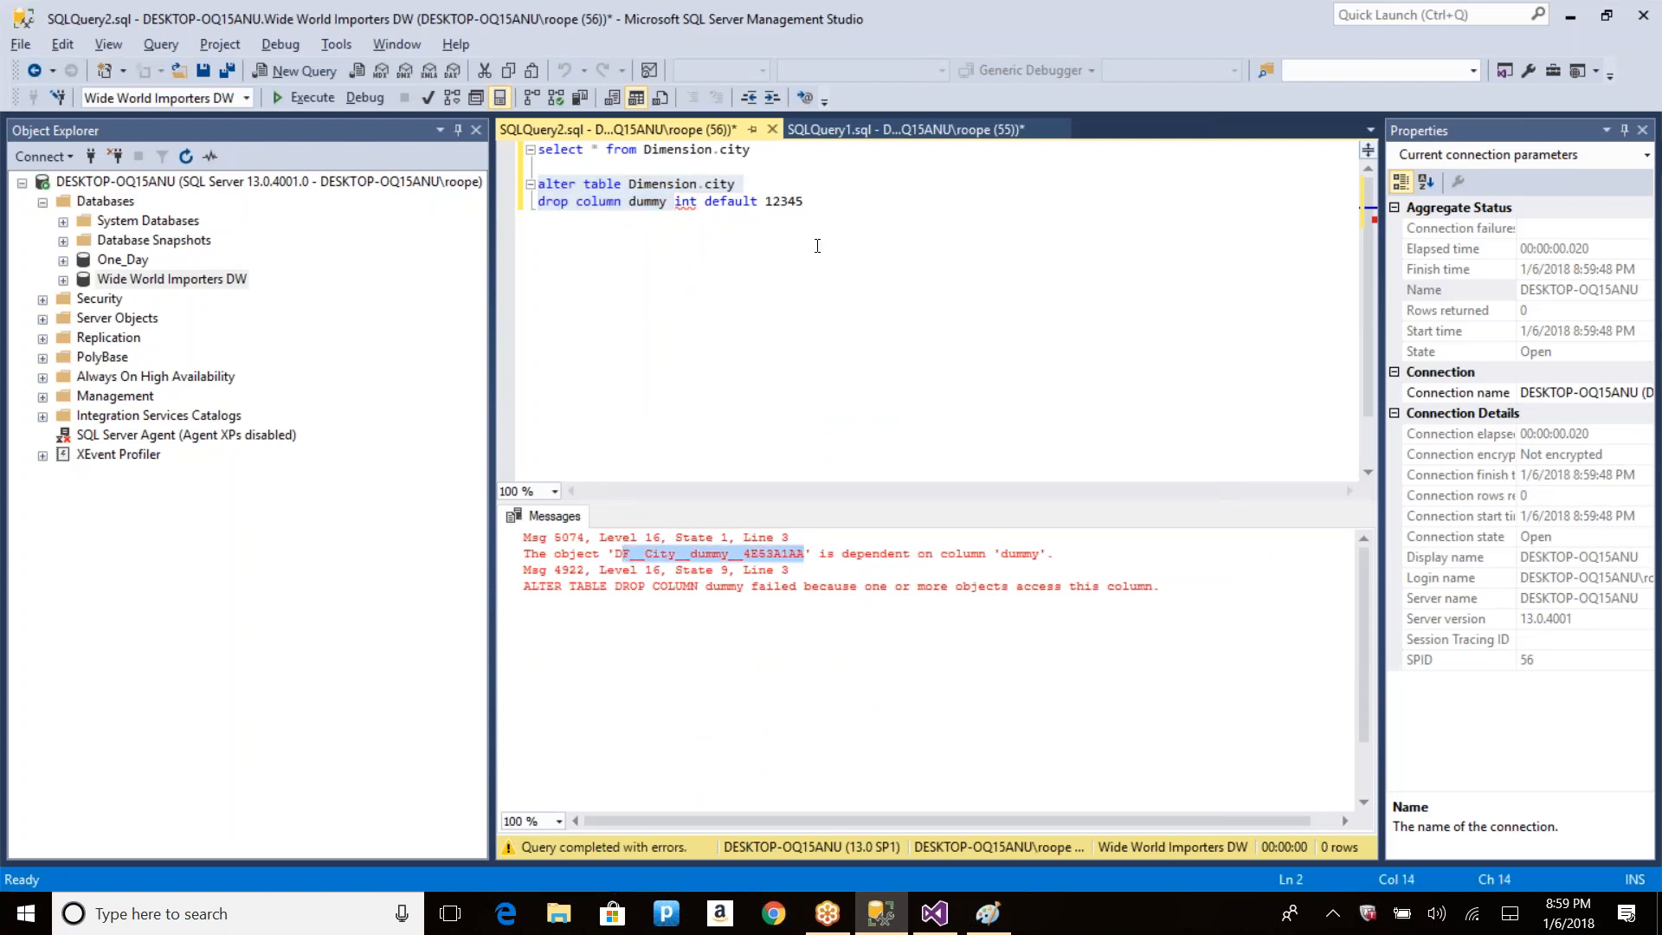
left_click(829, 206)
key("Up")
key("Return")
type("drop contraint")
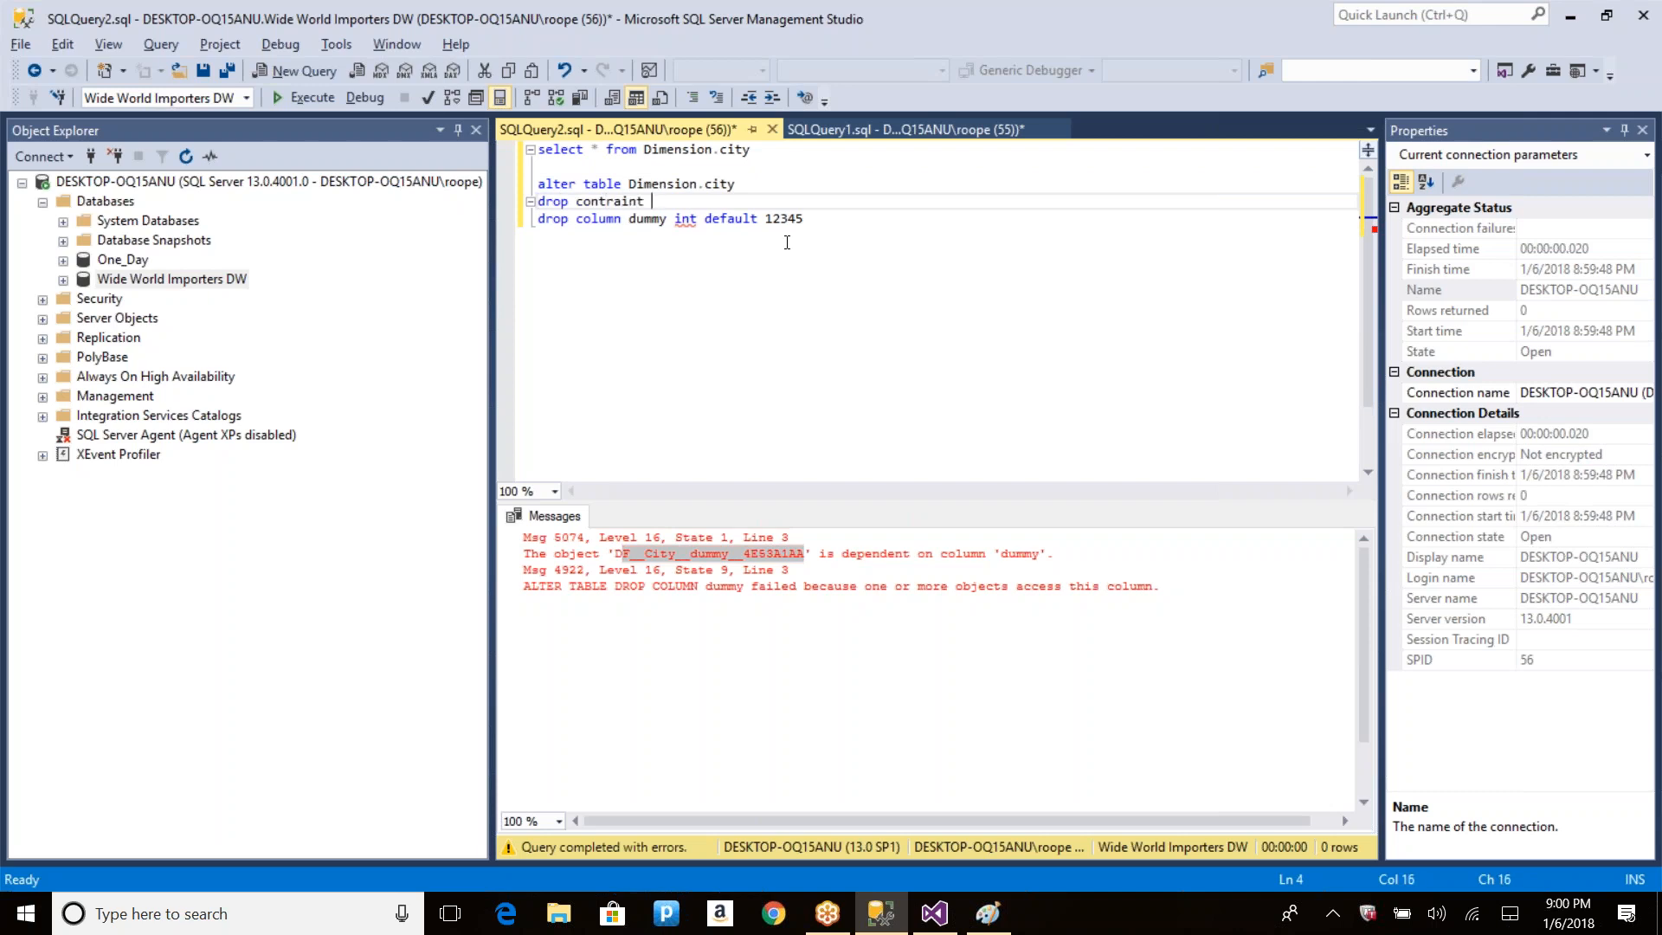
key("ctrl+v")
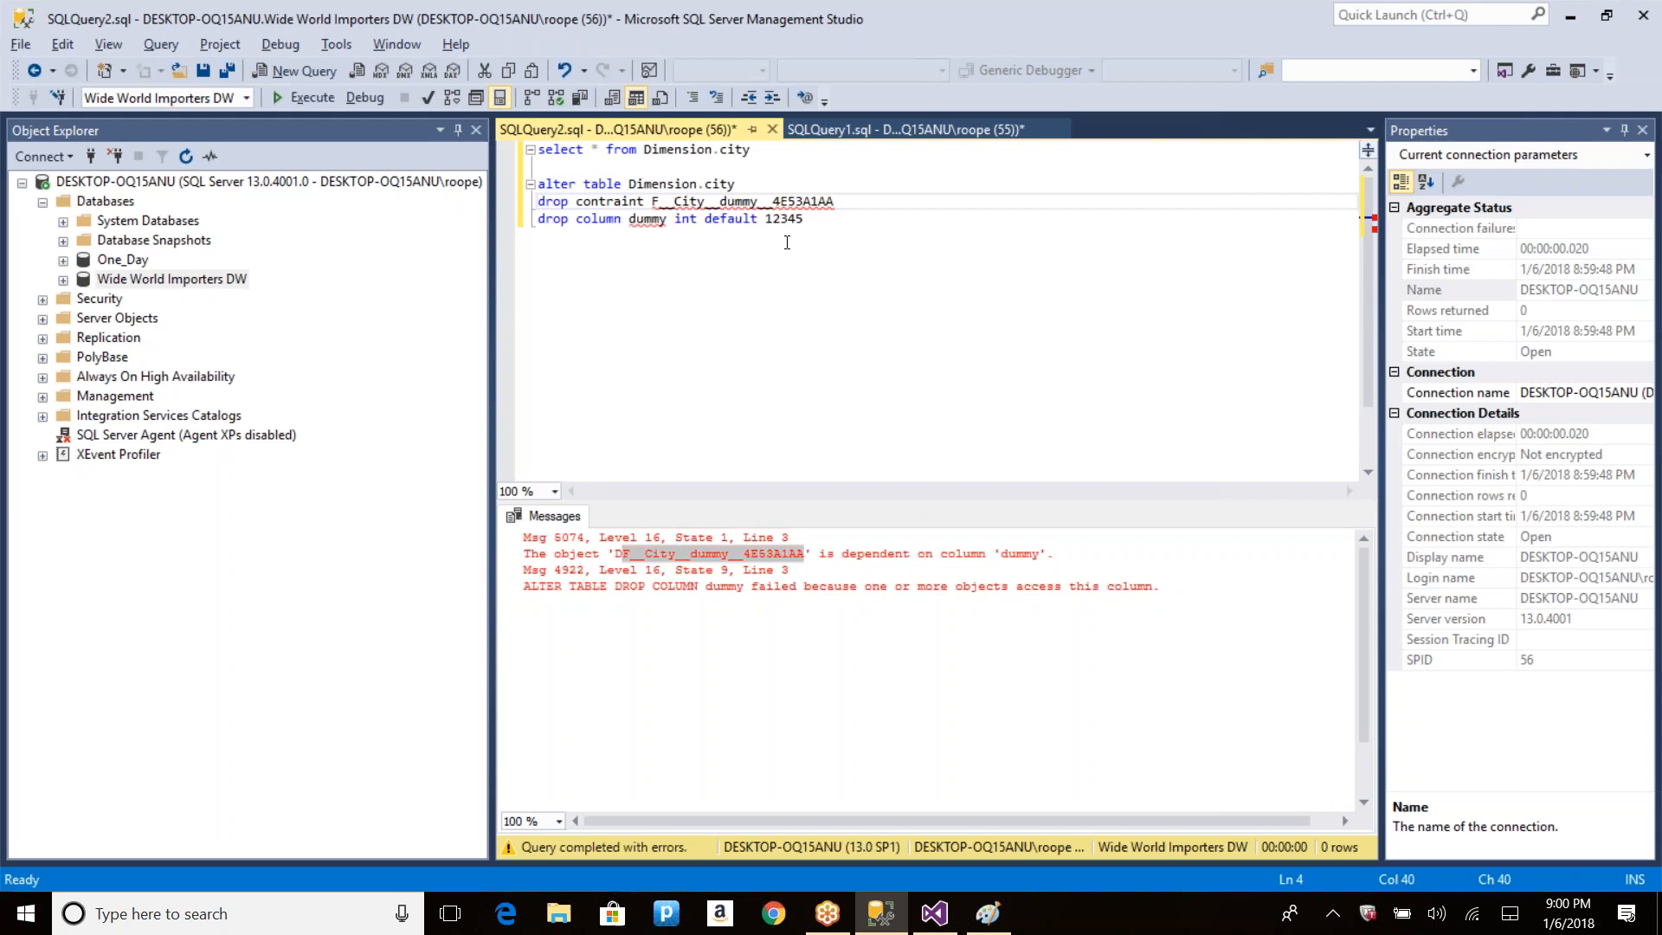
key("shift+Home")
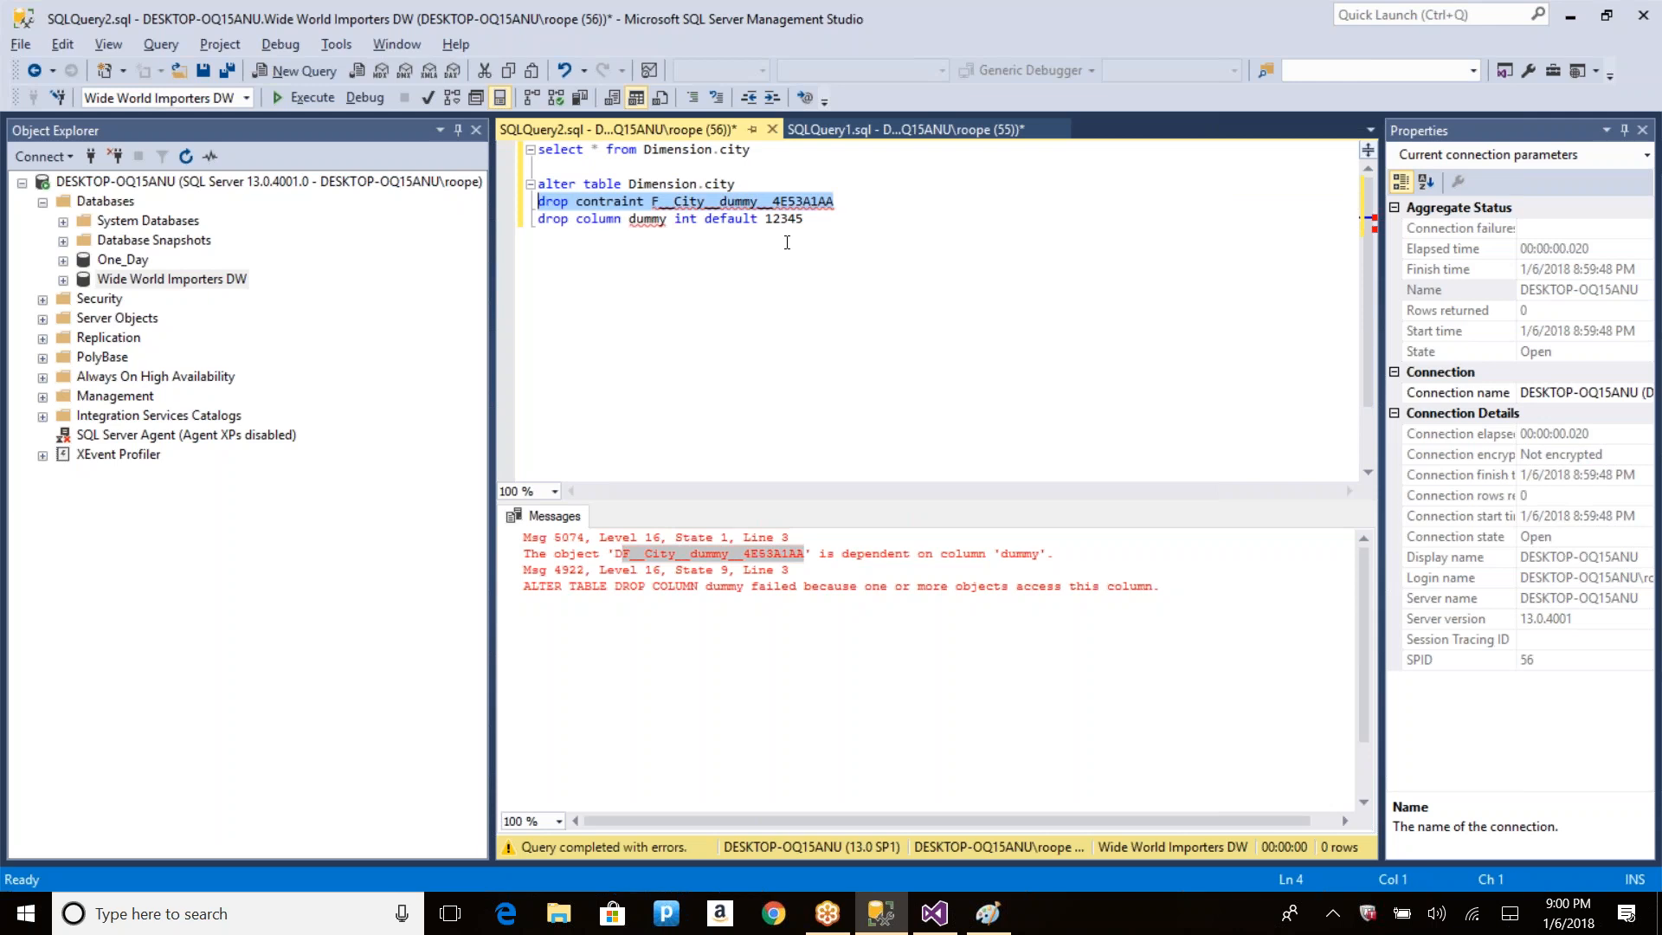
key("shift+Up")
key("F5")
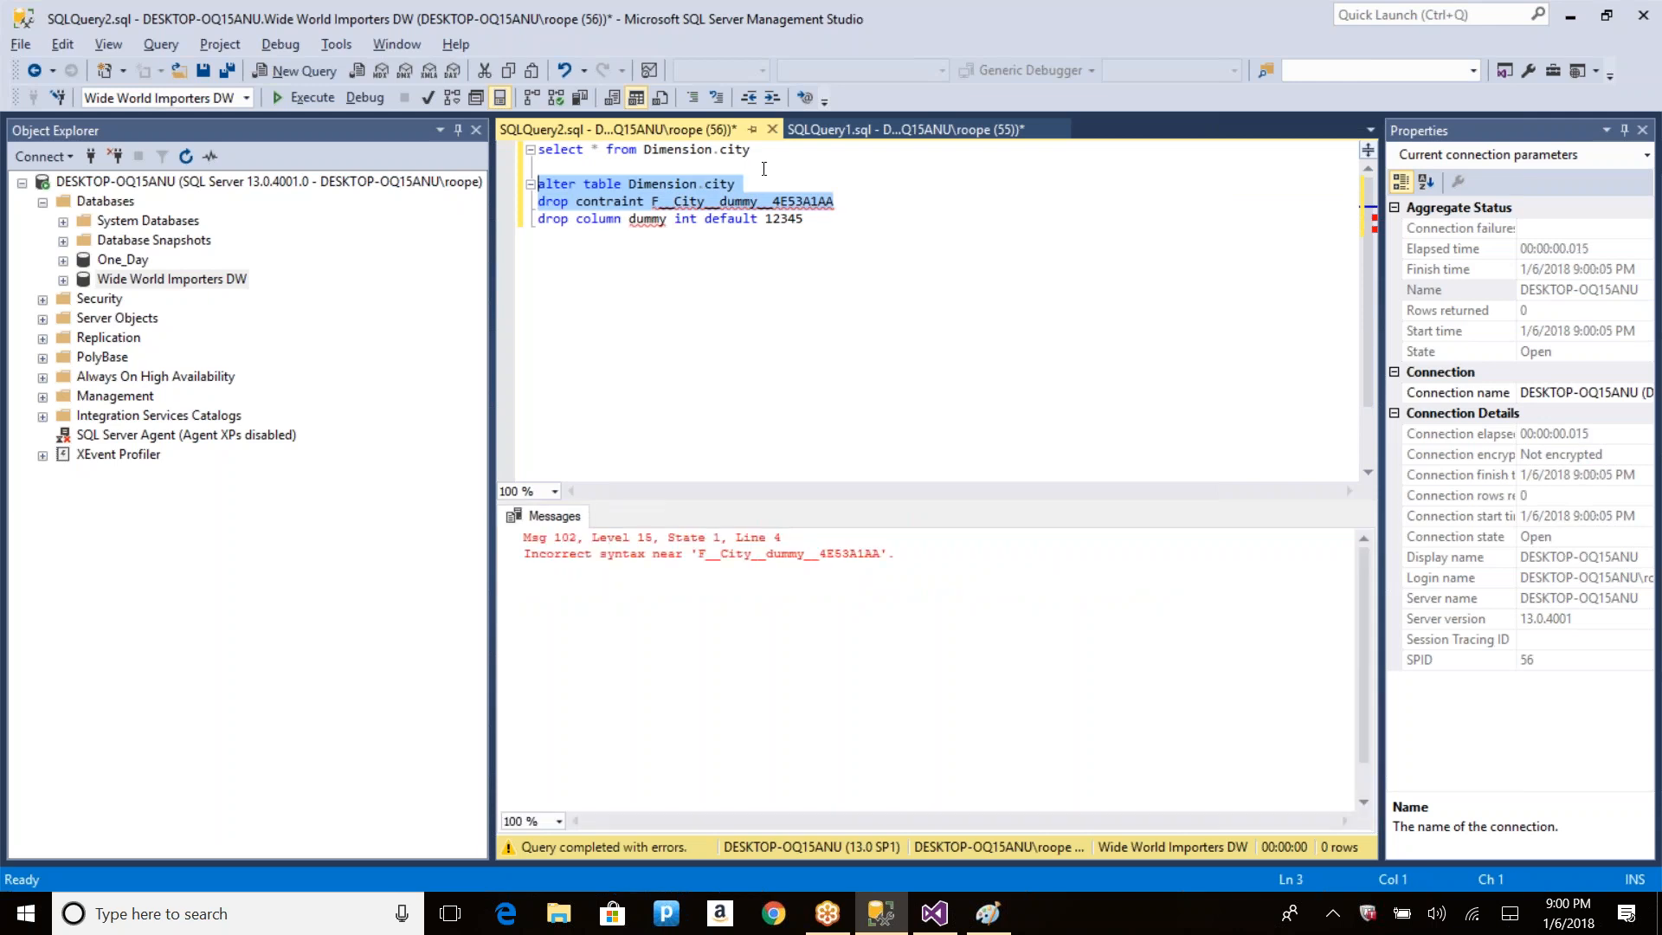
Step: Correct the misspelled keyword to constraint in the inserted line and try to run the alter table statement with it
double_click(617, 201)
key("Delete")
key("End")
key("shift+Home")
left_click(576, 201)
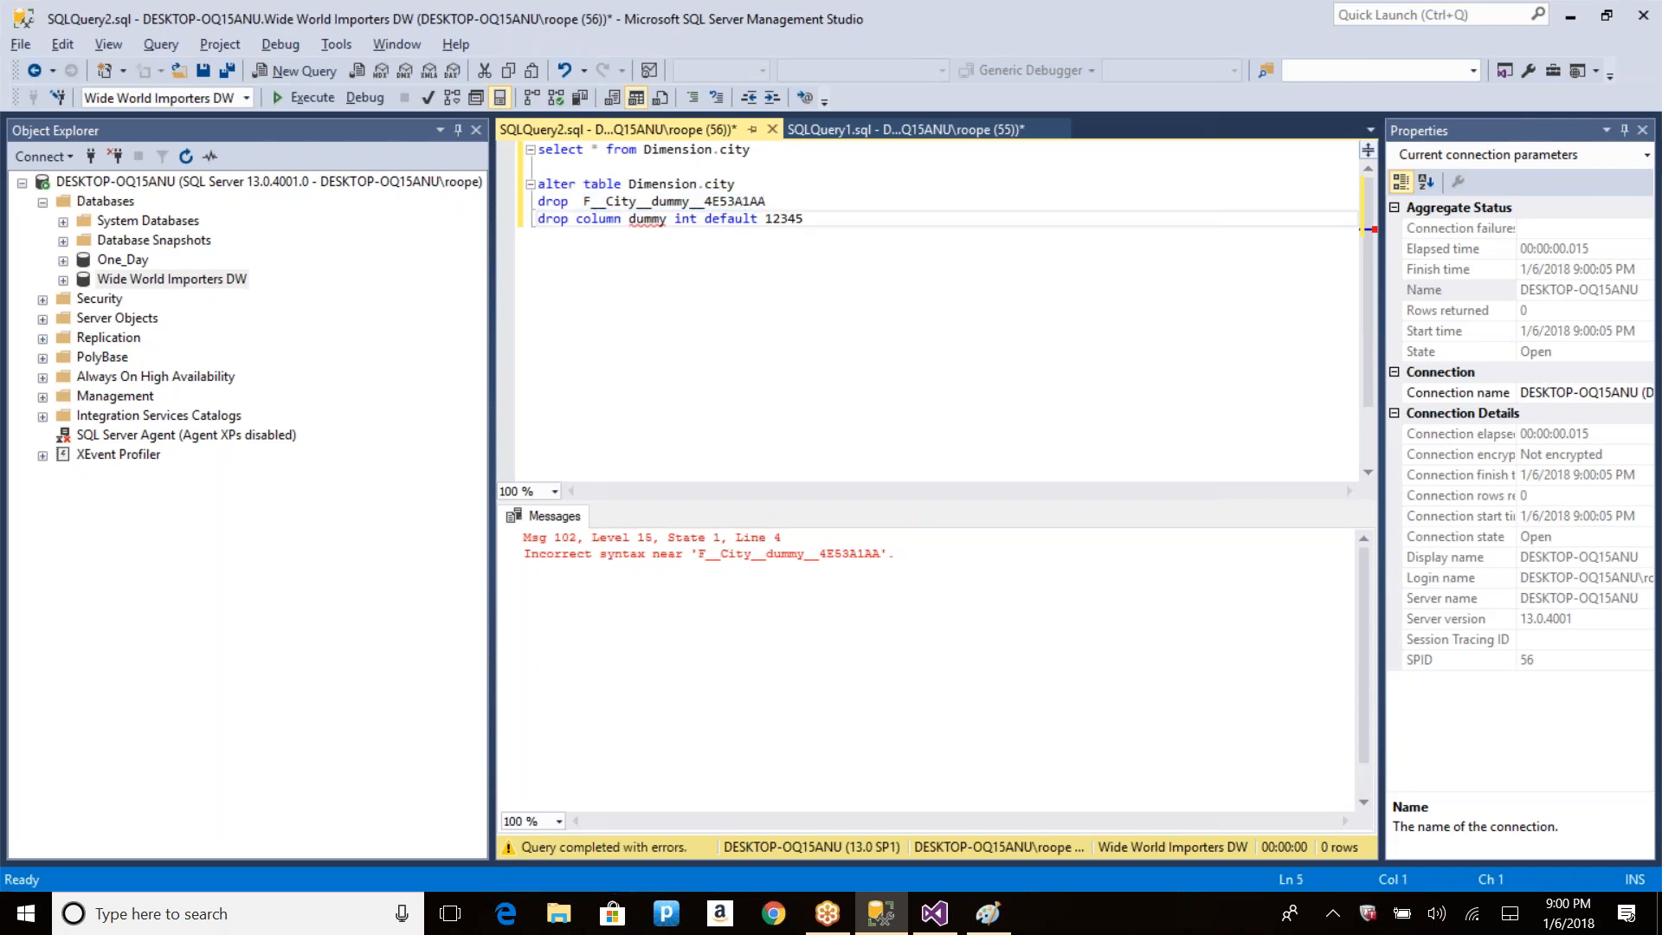
type("constr")
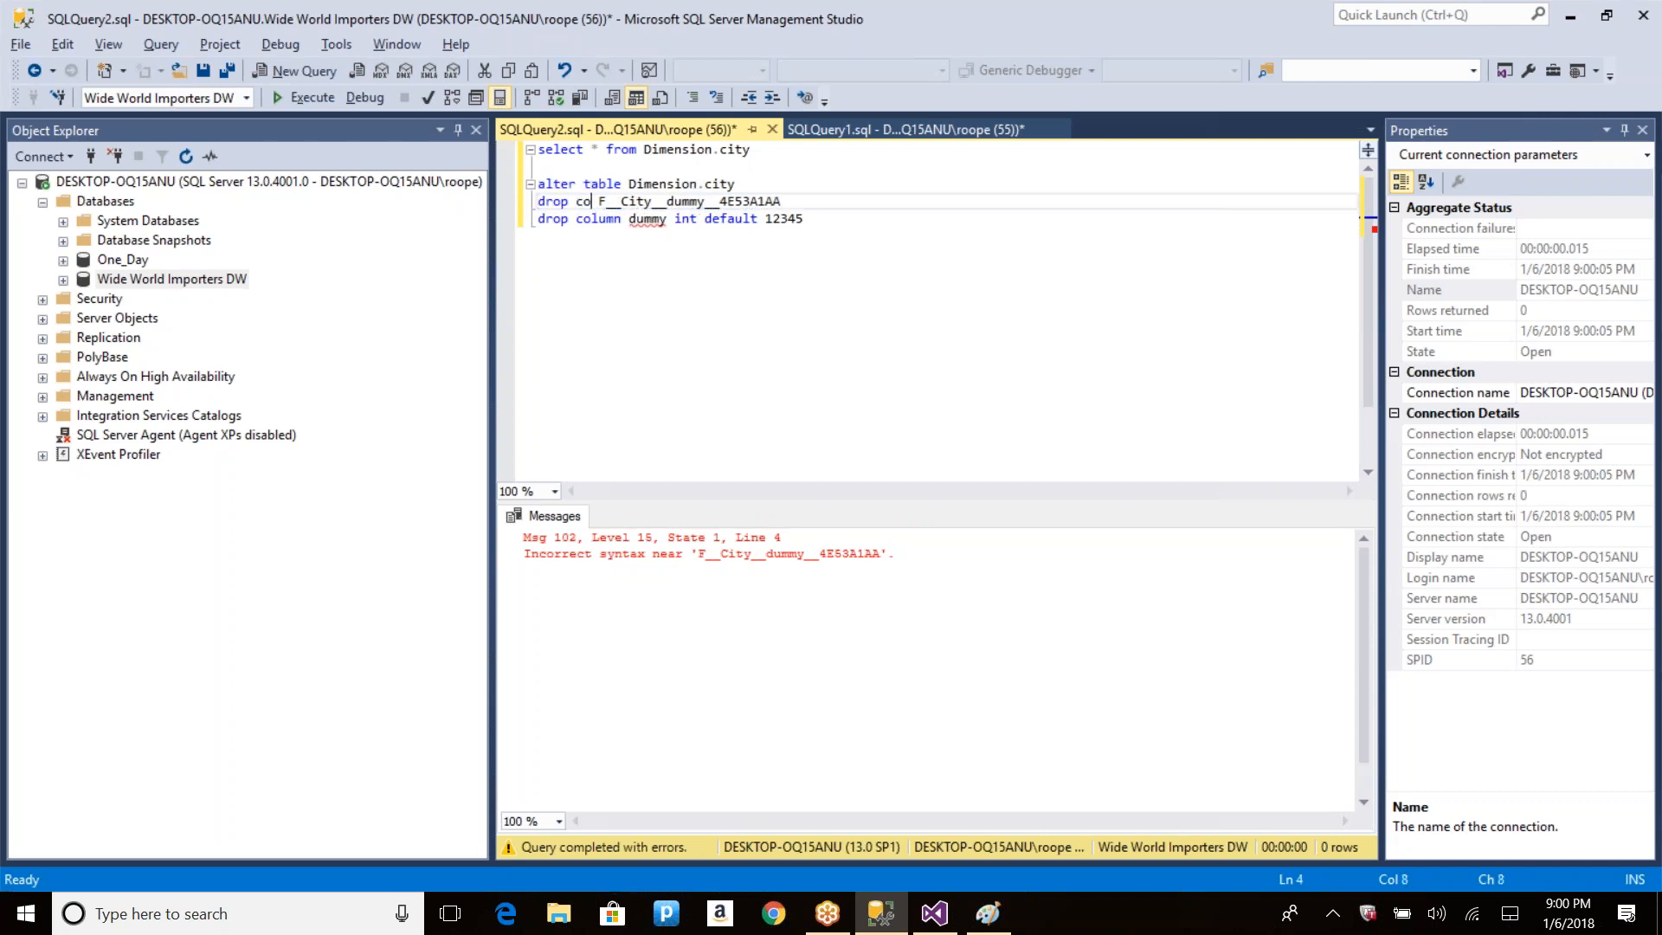
type("aint")
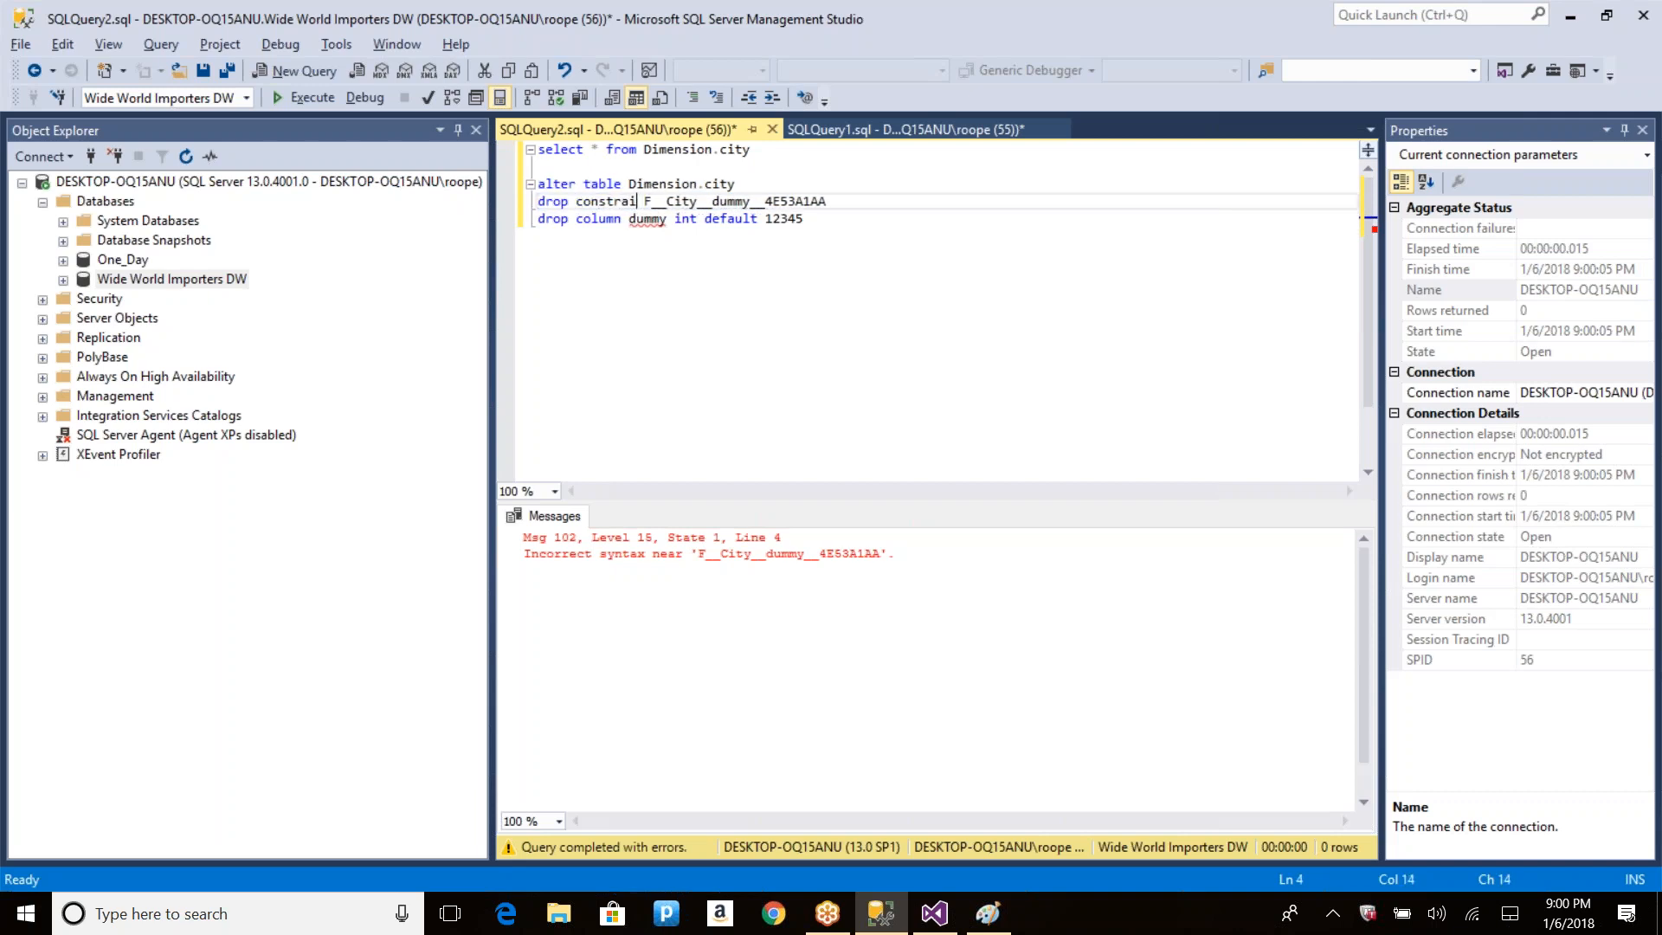
key("End")
key("shift+Home")
key("shift+Up")
key("F5")
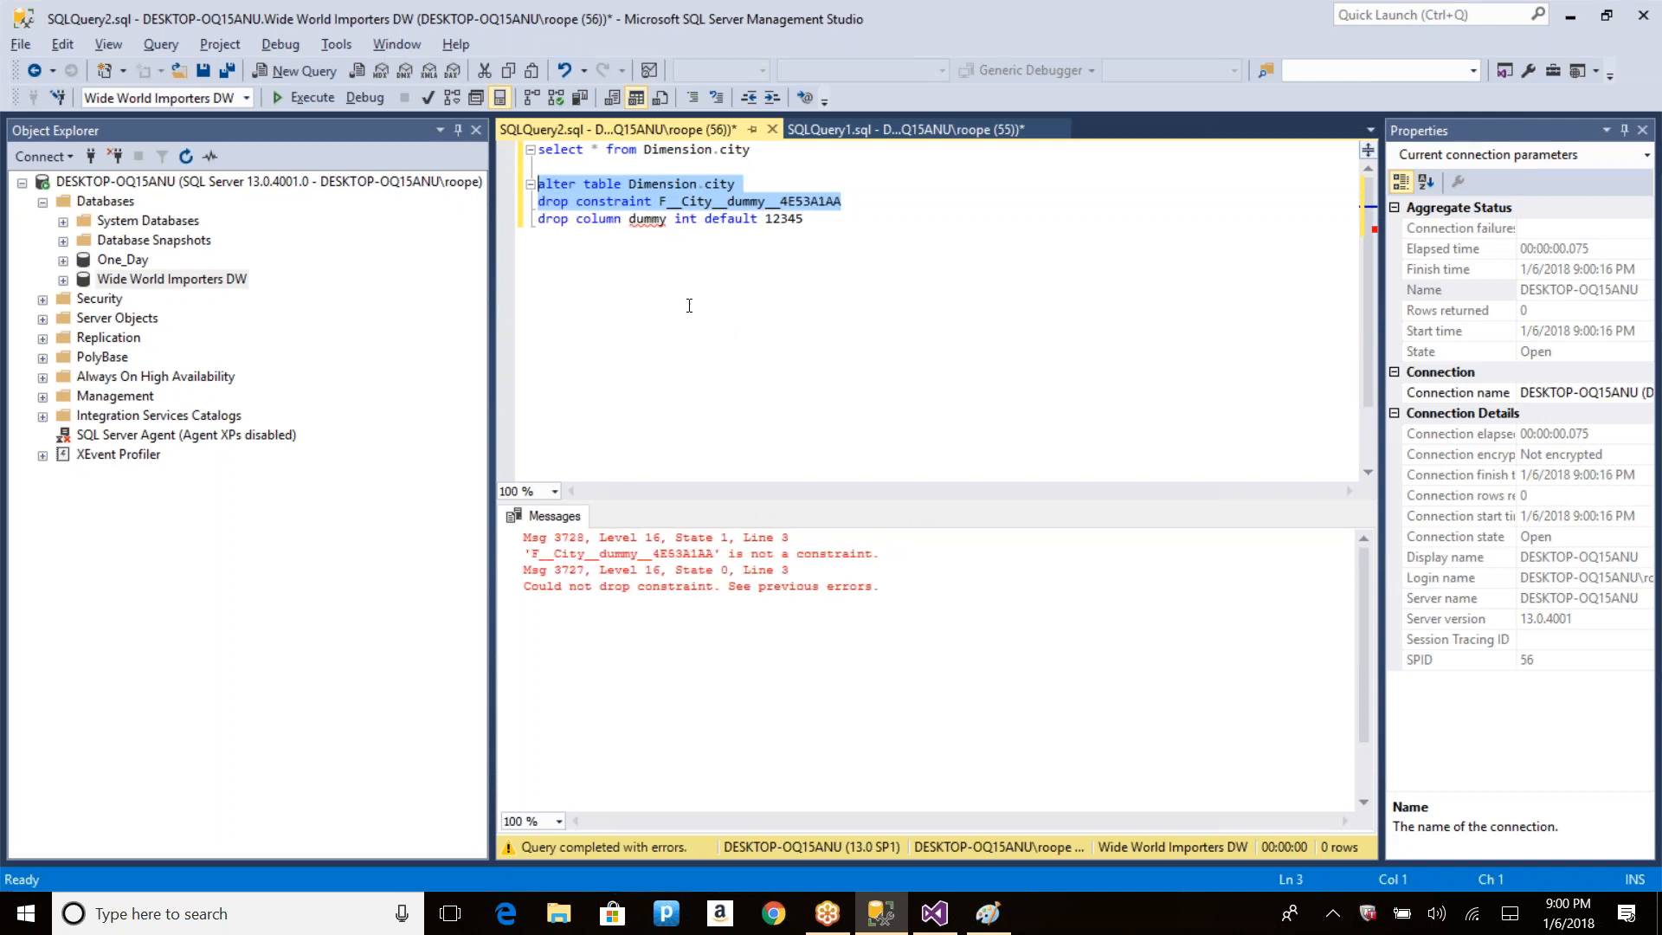
Step: Comment out the drop constraint line in the alter table statement
left_click(822, 233)
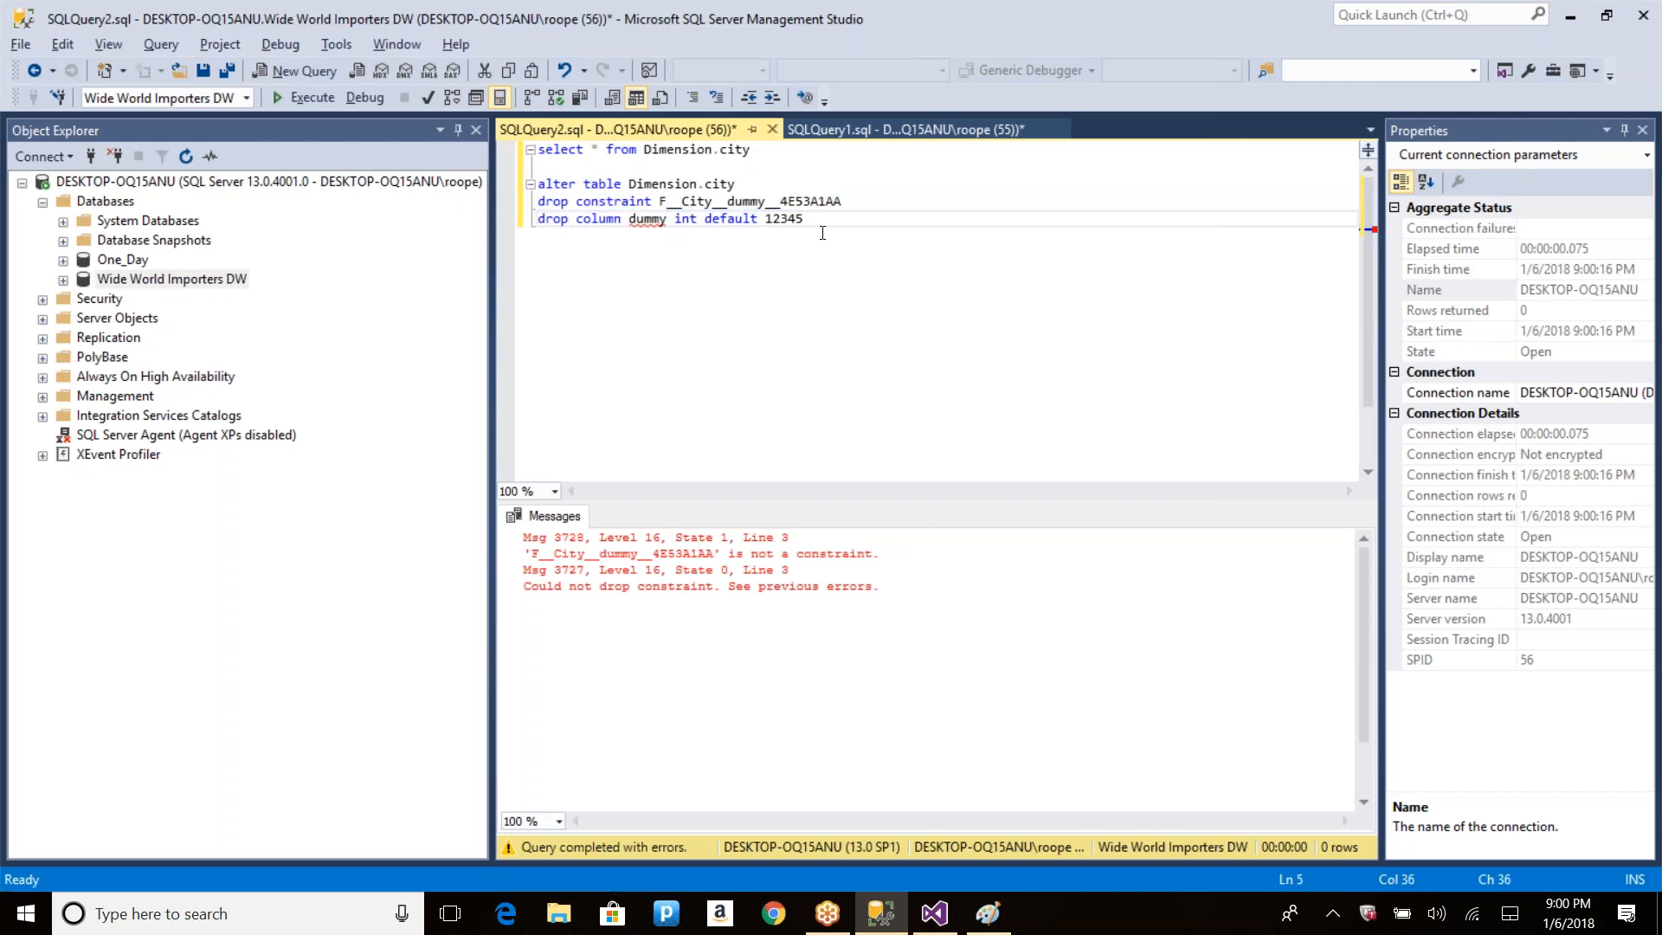
left_click(660, 201)
key("ctrl+k")
key("ctrl+c")
Step: Remove int default 12345 from the drop column dummy line and try to run the alter table statement
left_click(660, 212)
key("End")
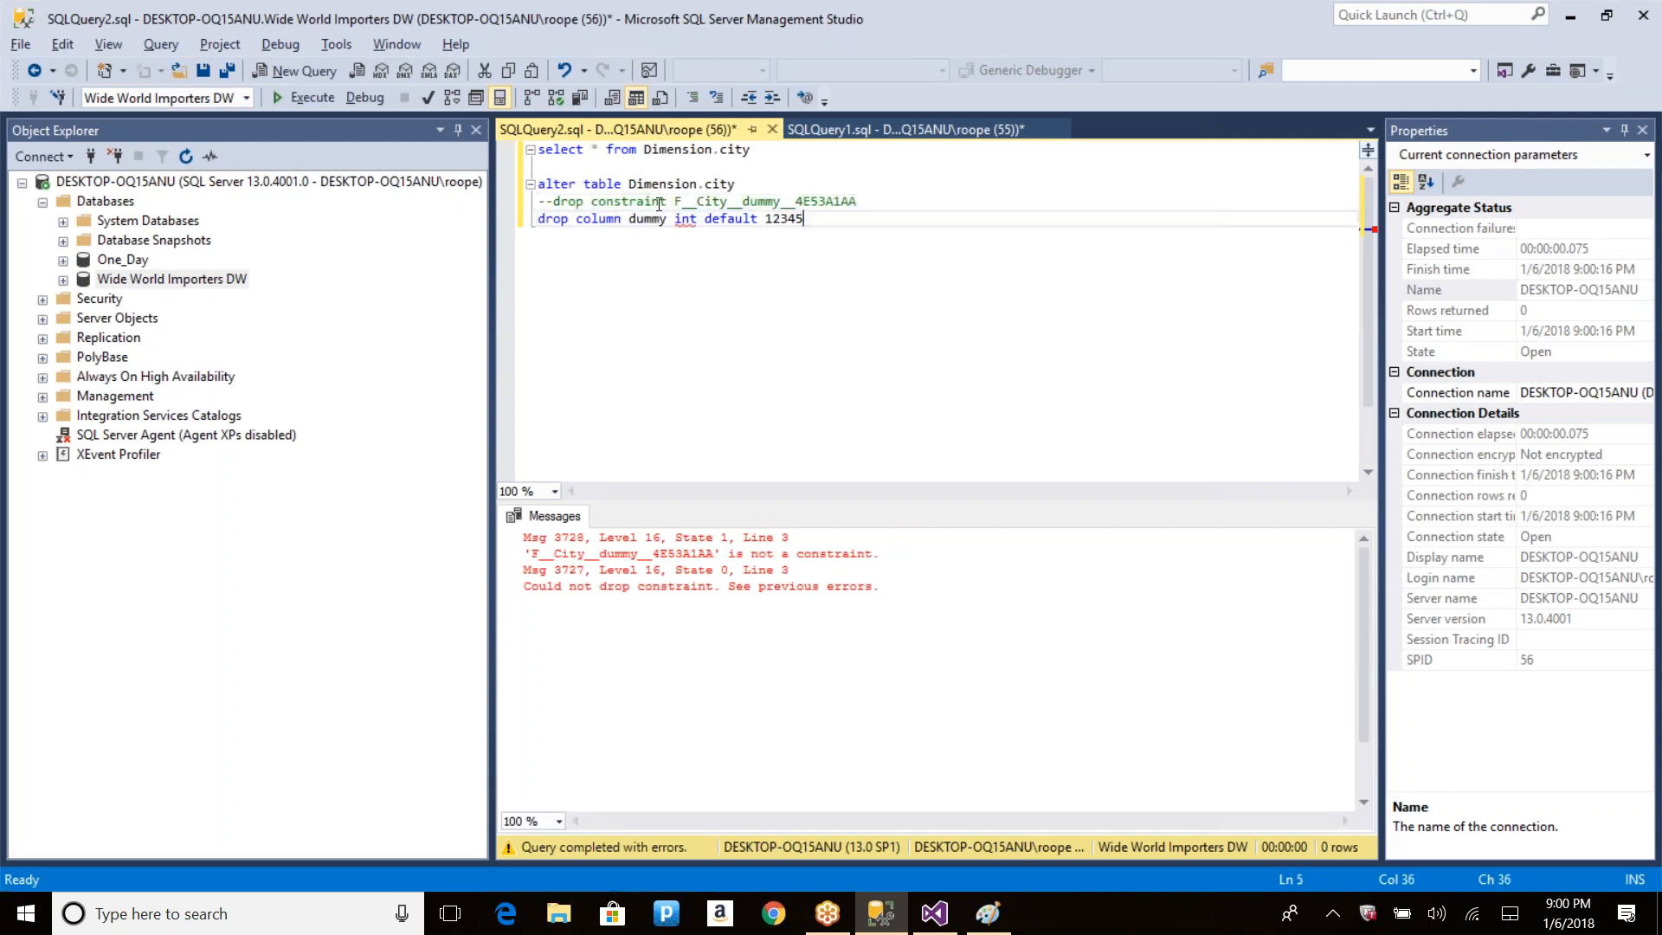
key("ctrl+shift+Left")
key("ctrl+shift+Left")
key("ctrl+shift+Left")
key("Delete")
key("shift+Home")
key("shift+Up")
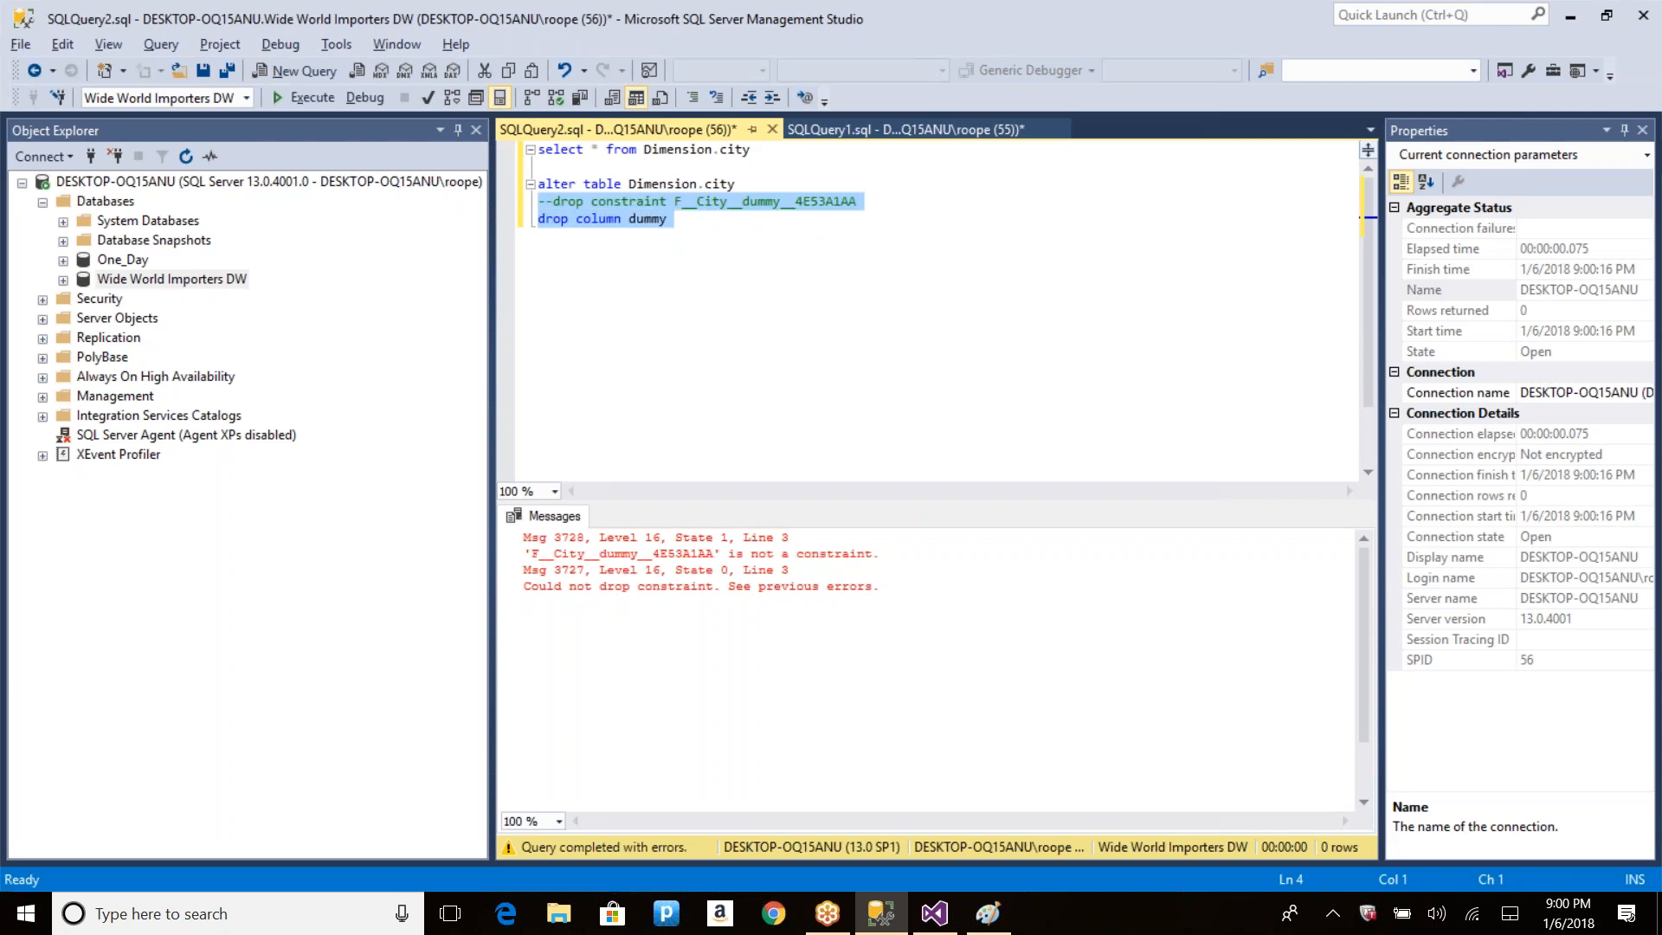
key("shift+Up")
key("F5")
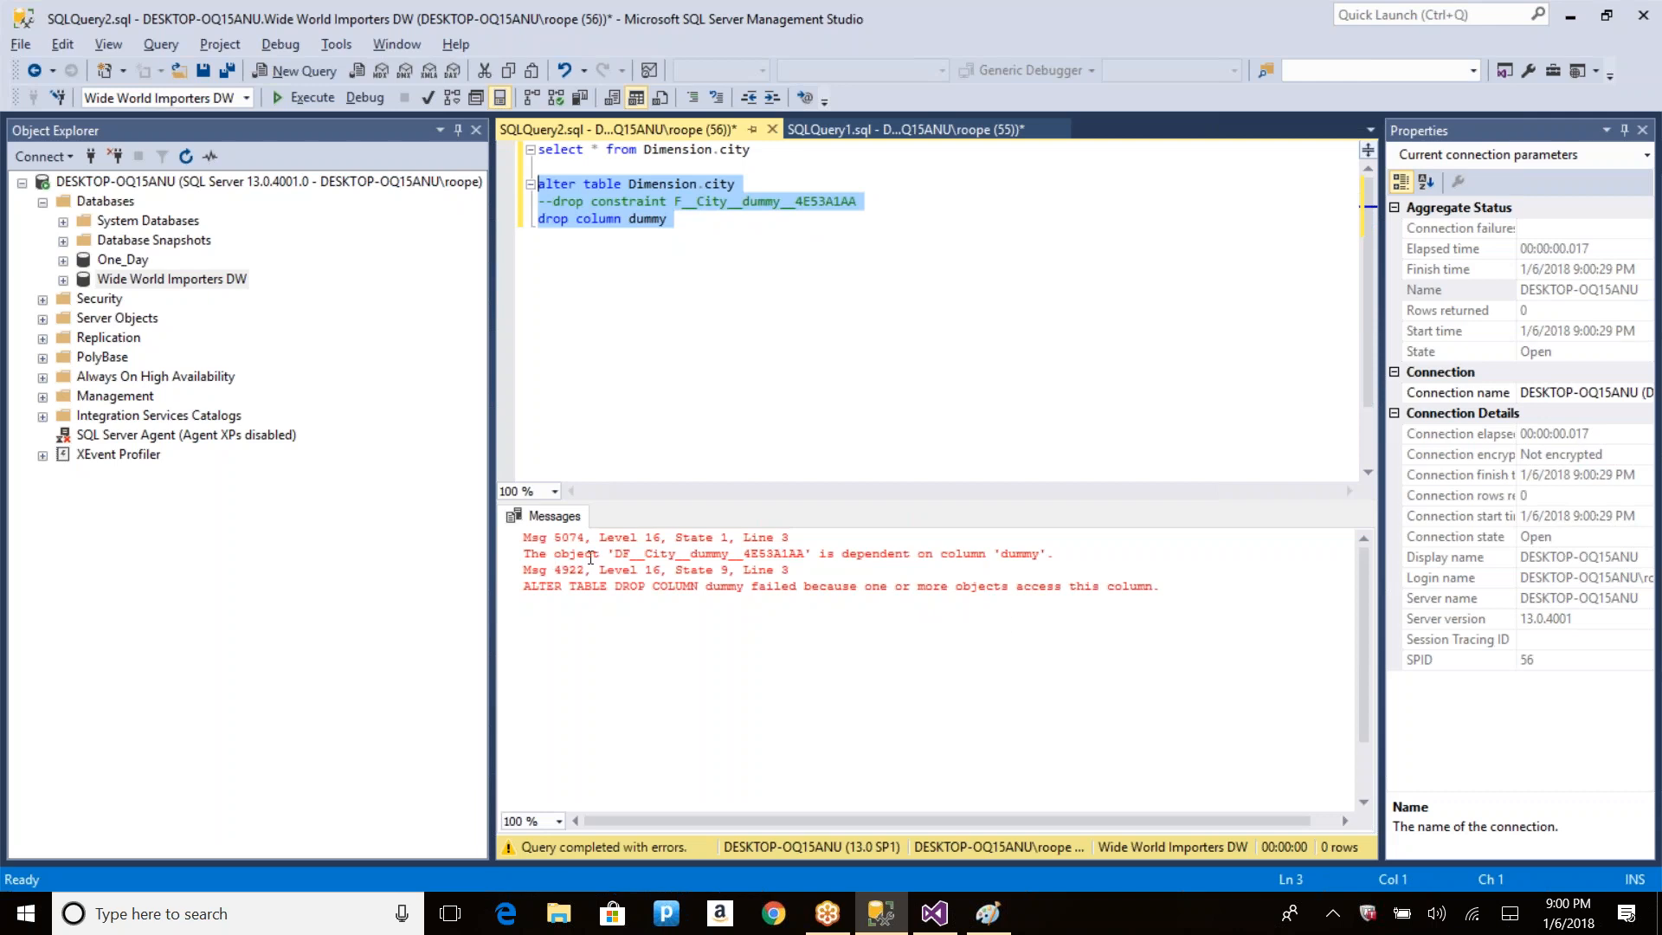
Step: Delete the DF__City__dummy__4E53A1AA constraint of the Dimension.City table in the Wide World Importers DW database
left_click(63, 279)
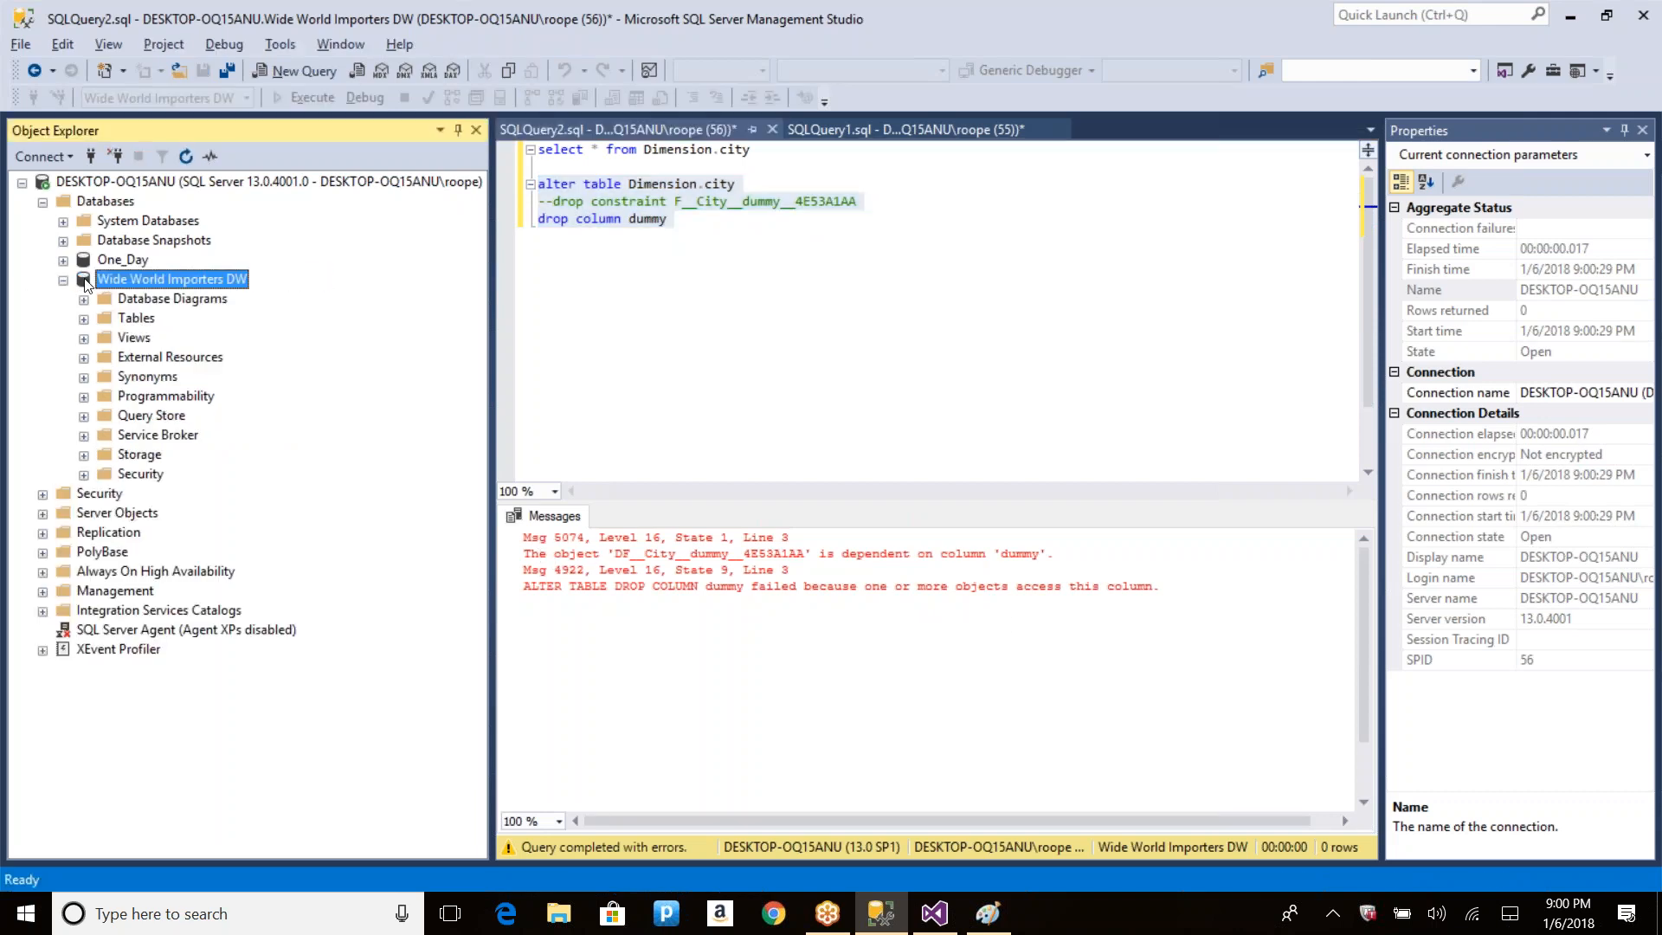
left_click(83, 319)
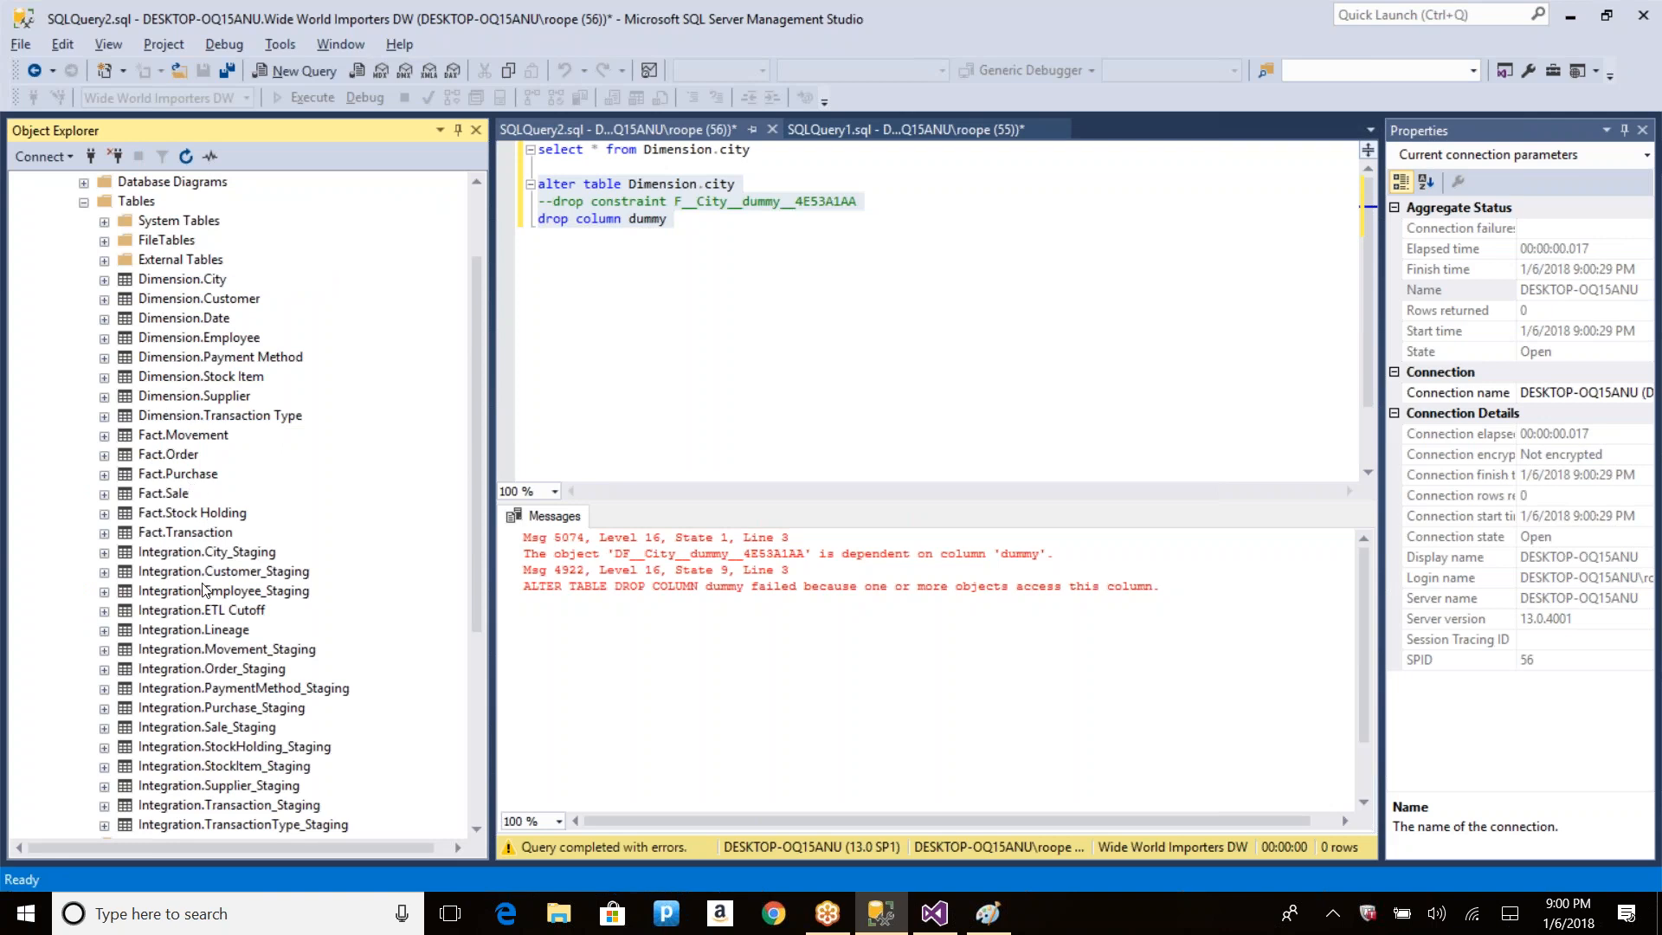
left_click(178, 475)
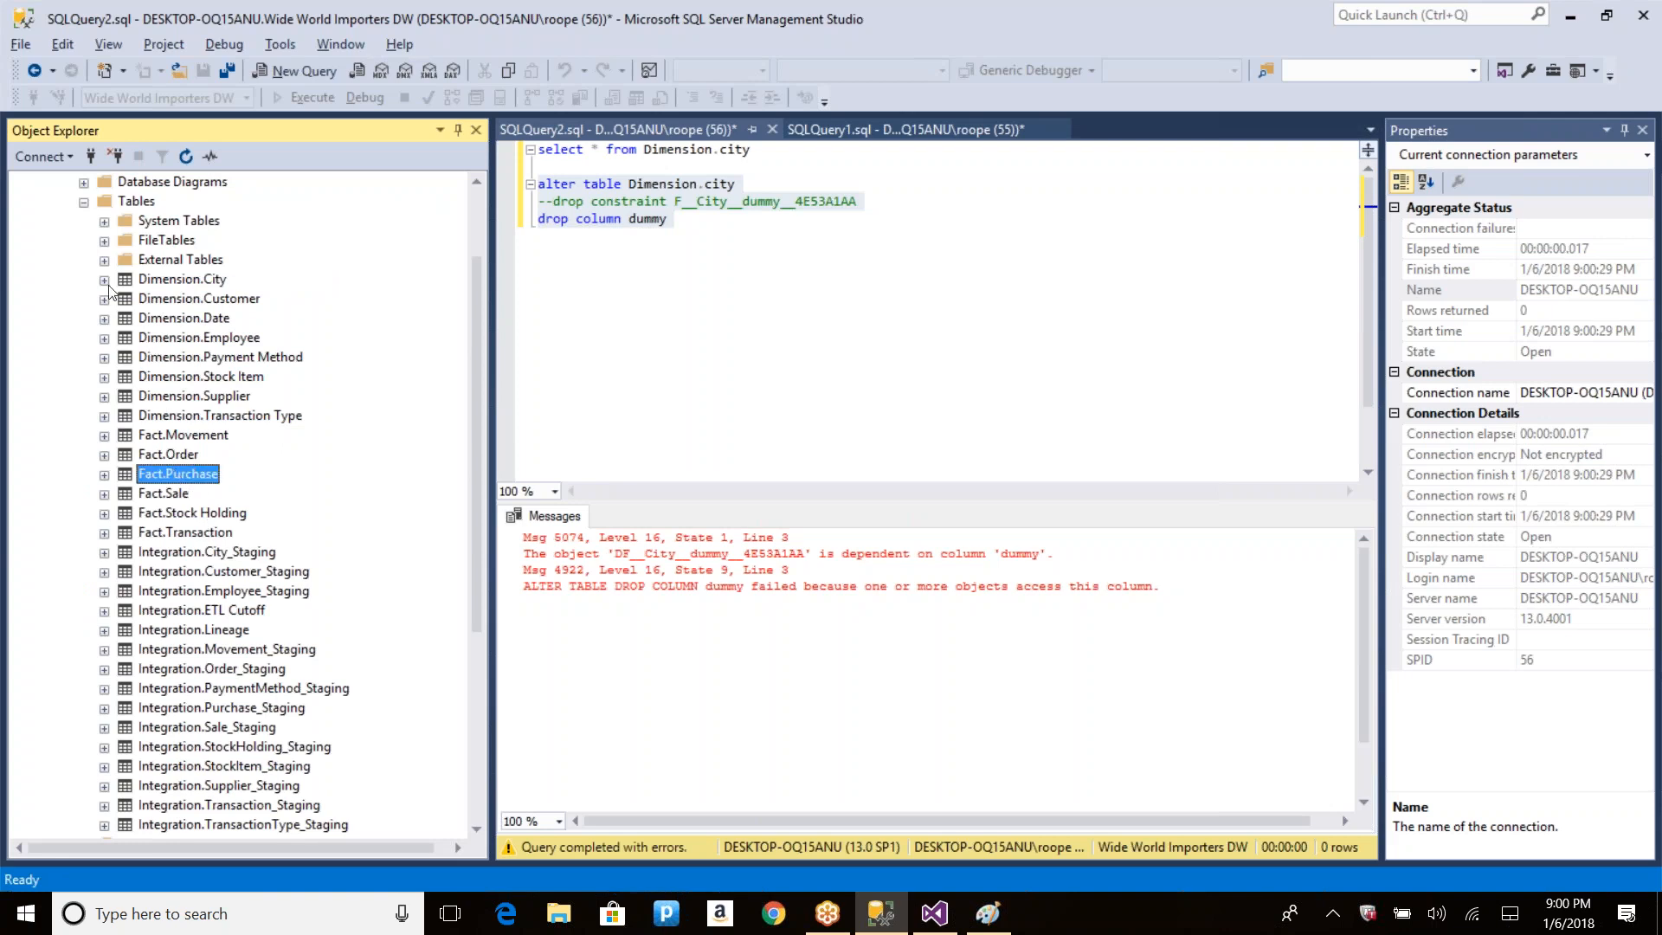
left_click(106, 282)
left_click(125, 337)
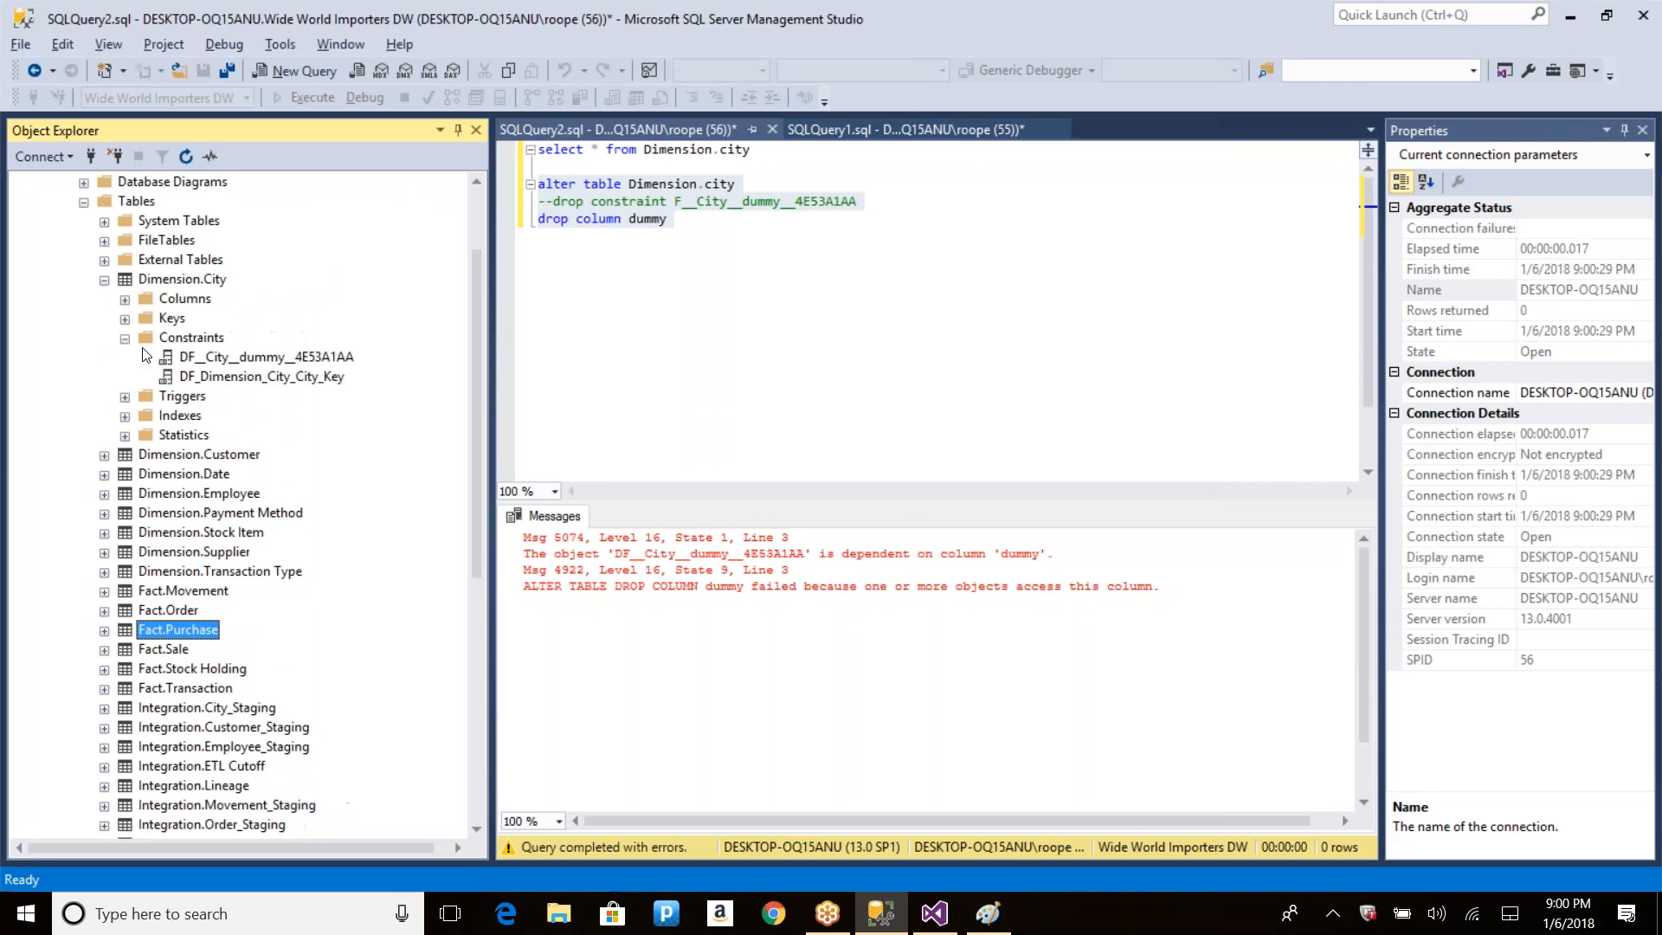
left_click(300, 360)
right_click(269, 351)
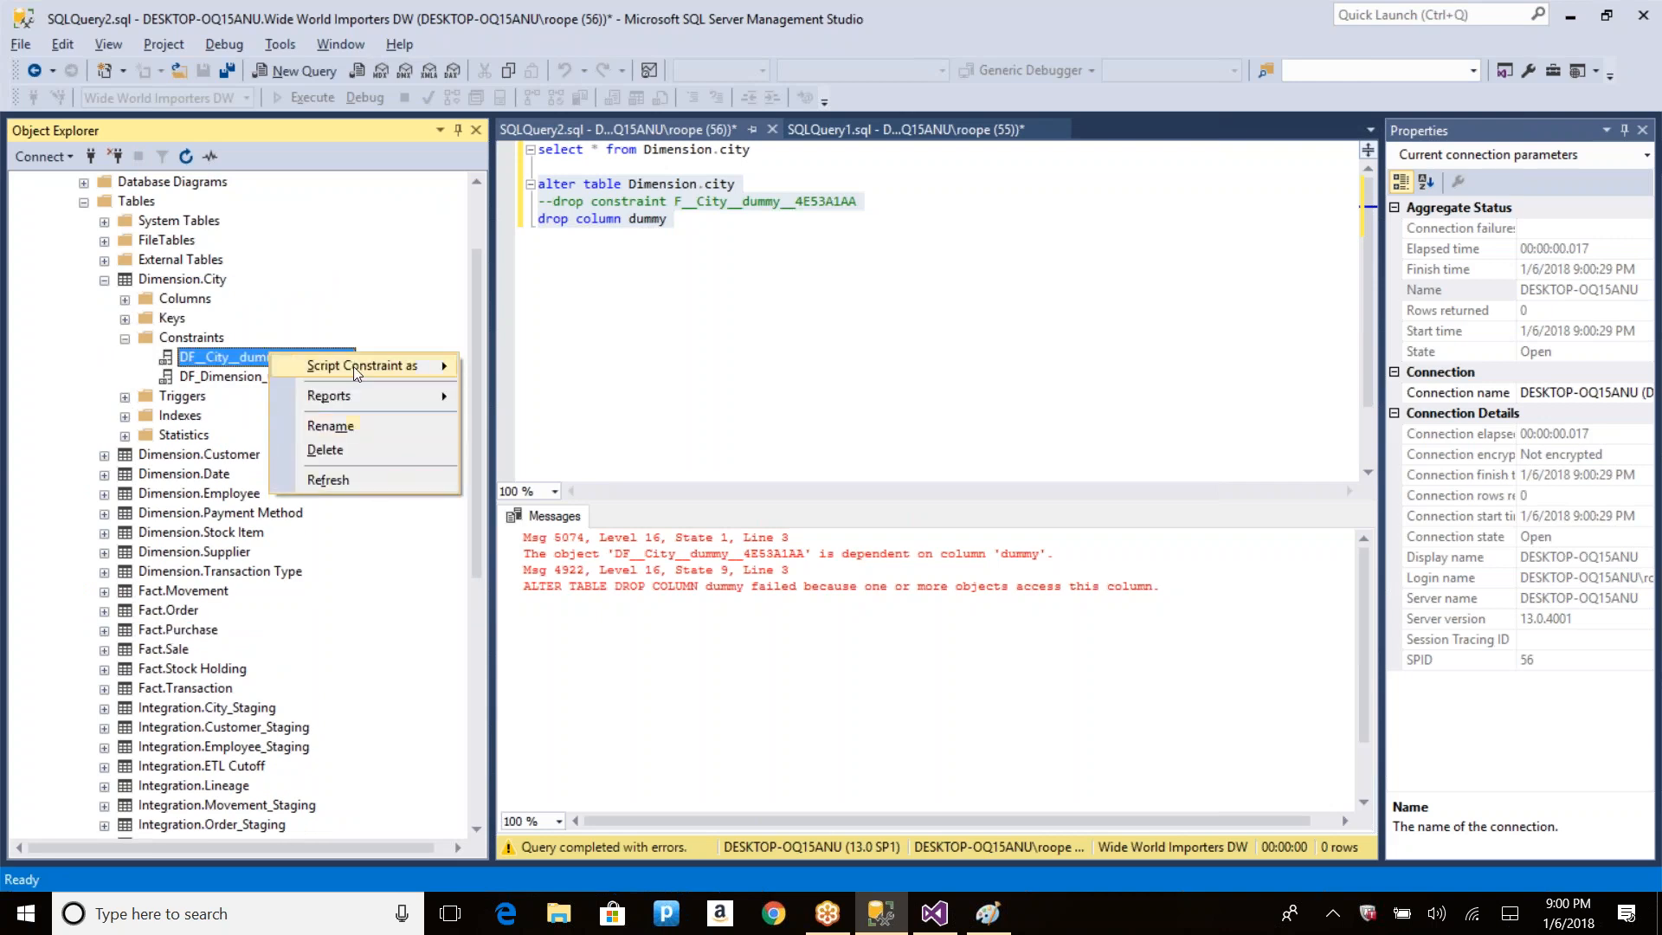
left_click(350, 447)
left_click(1060, 758)
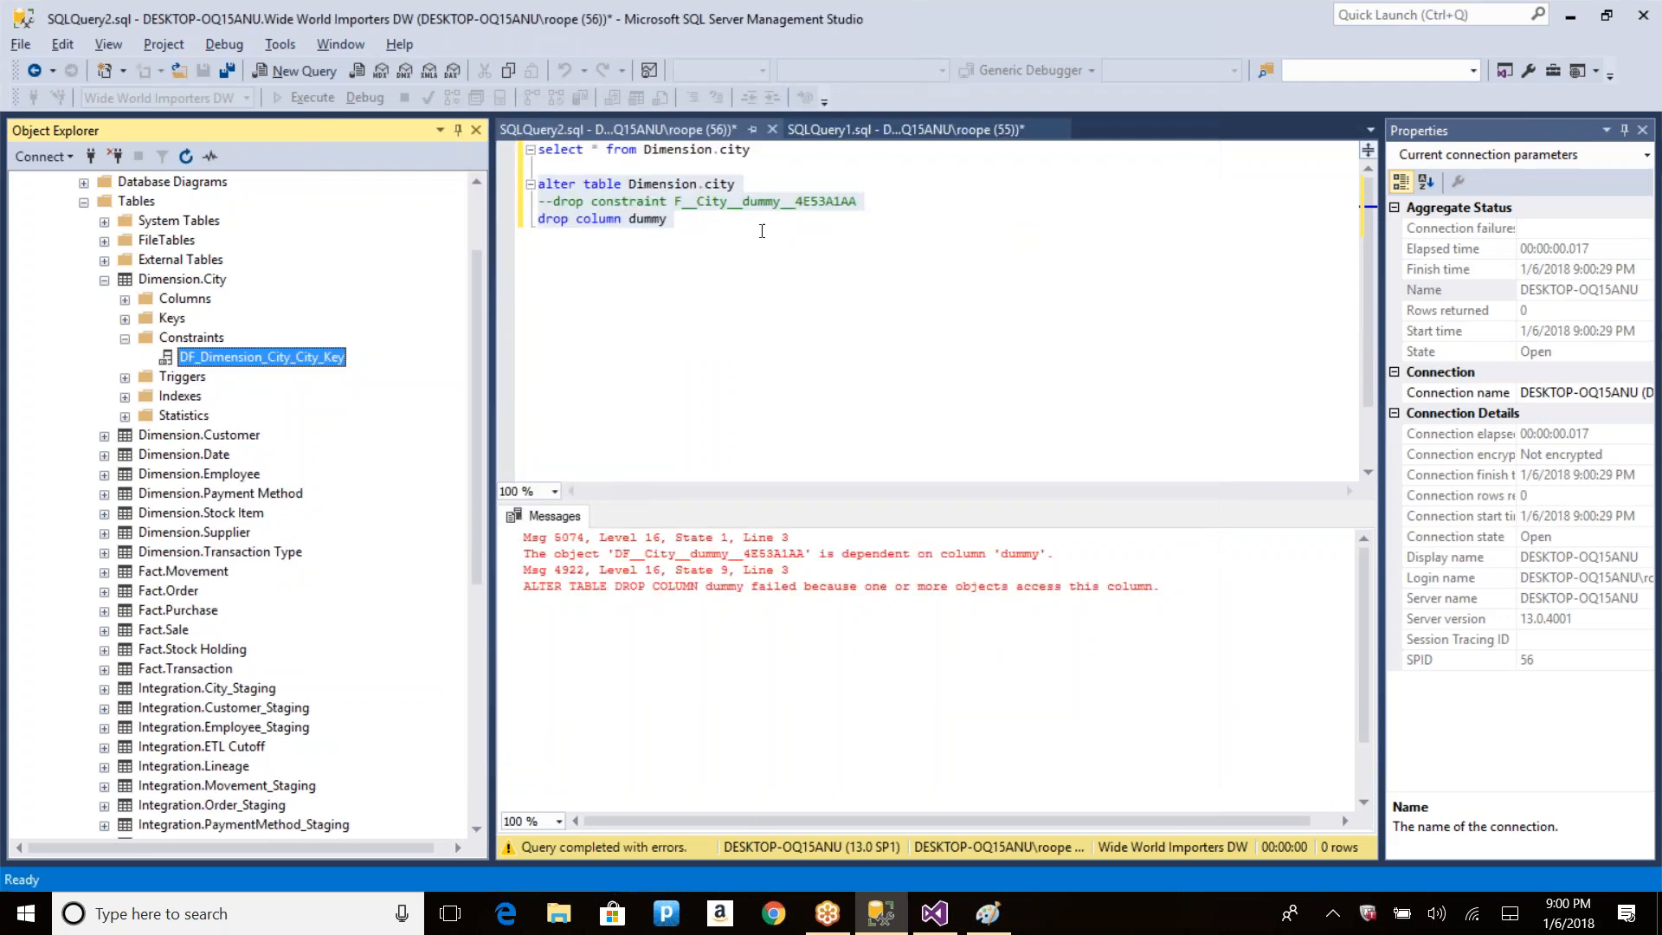
Step: Run the alter table statement that drops the dummy column, and rerun the Dimension.city select query to check its last column
left_click(507, 186)
key("F5")
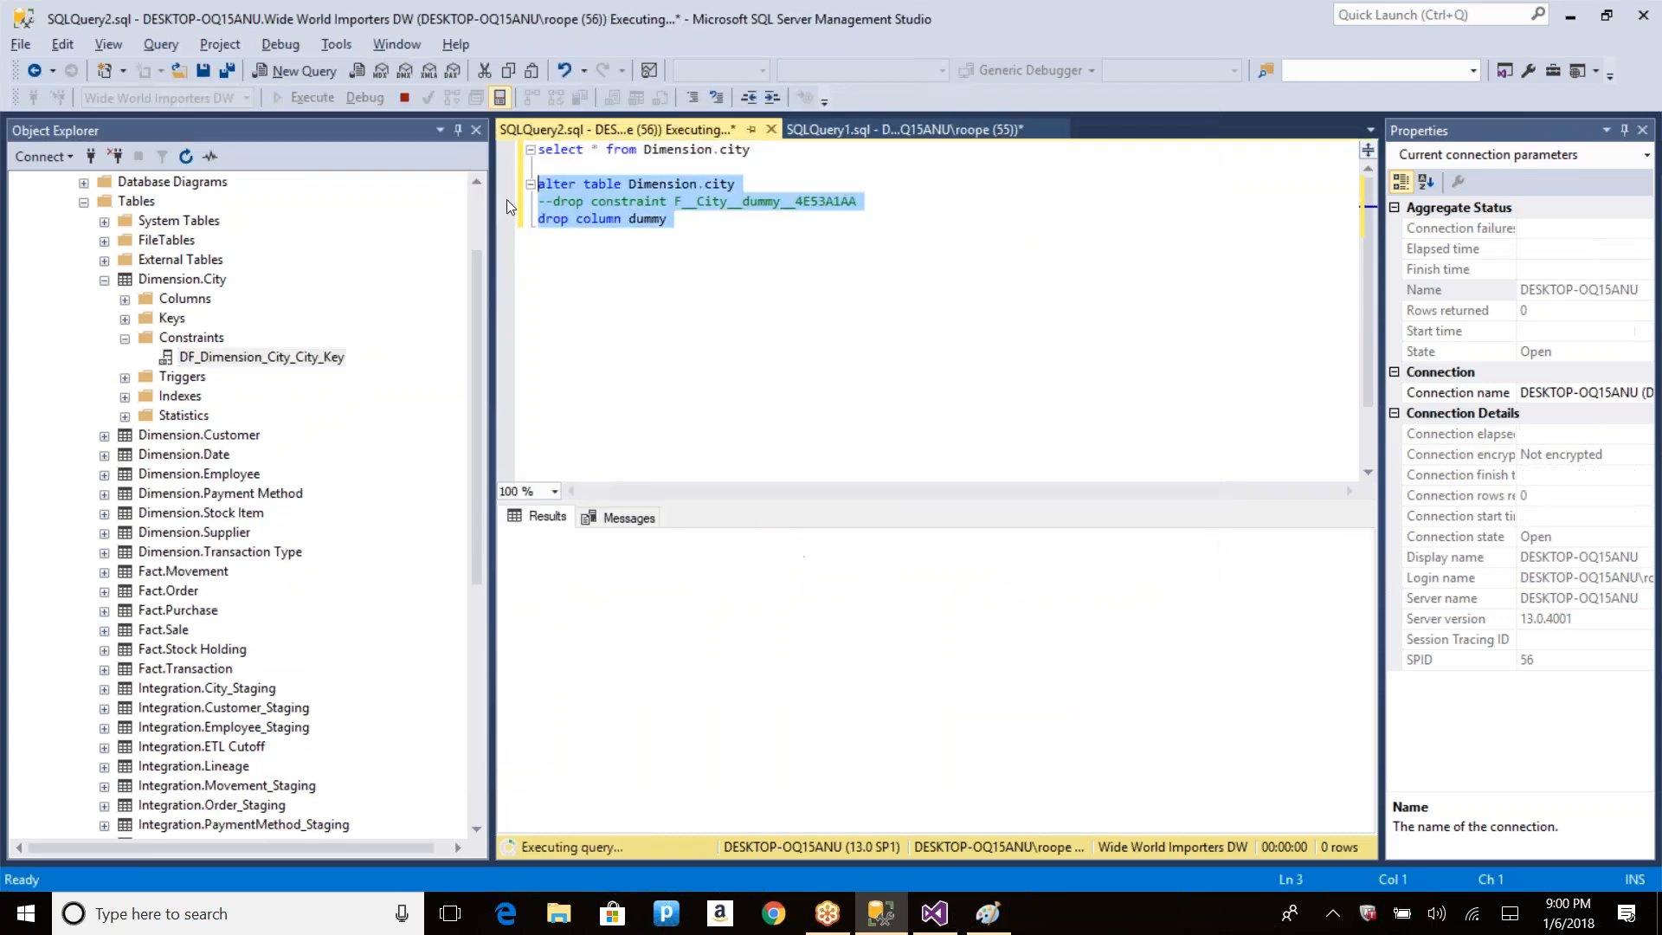
left_click(789, 149)
key("shift+Home")
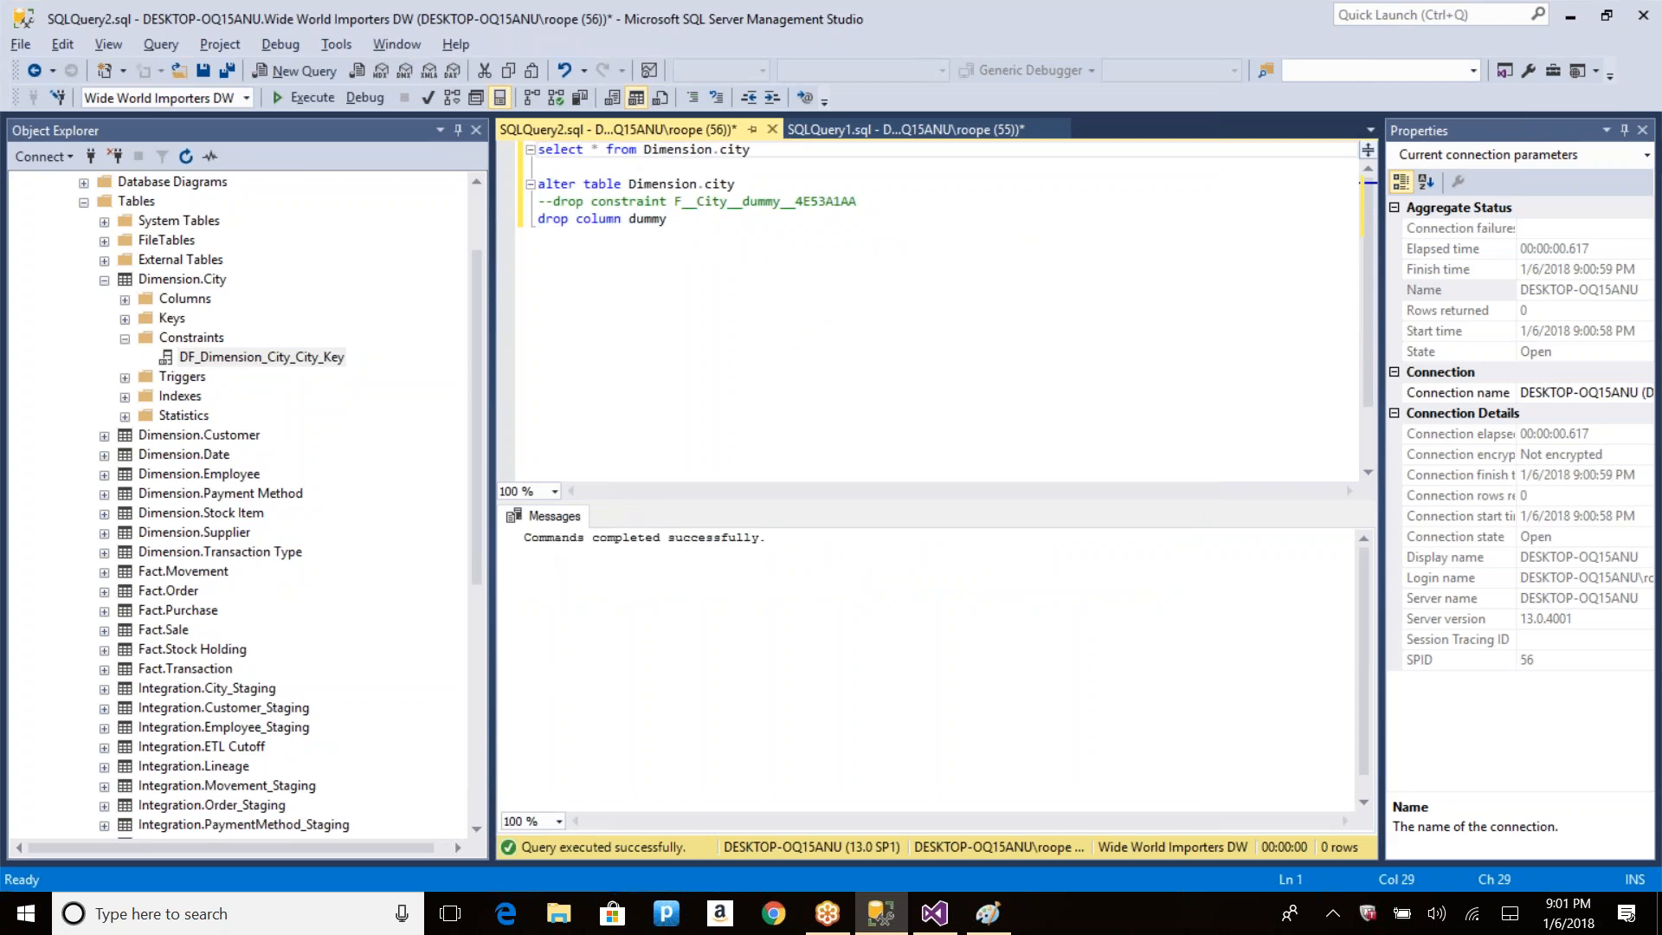
key("F5")
left_click(894, 601)
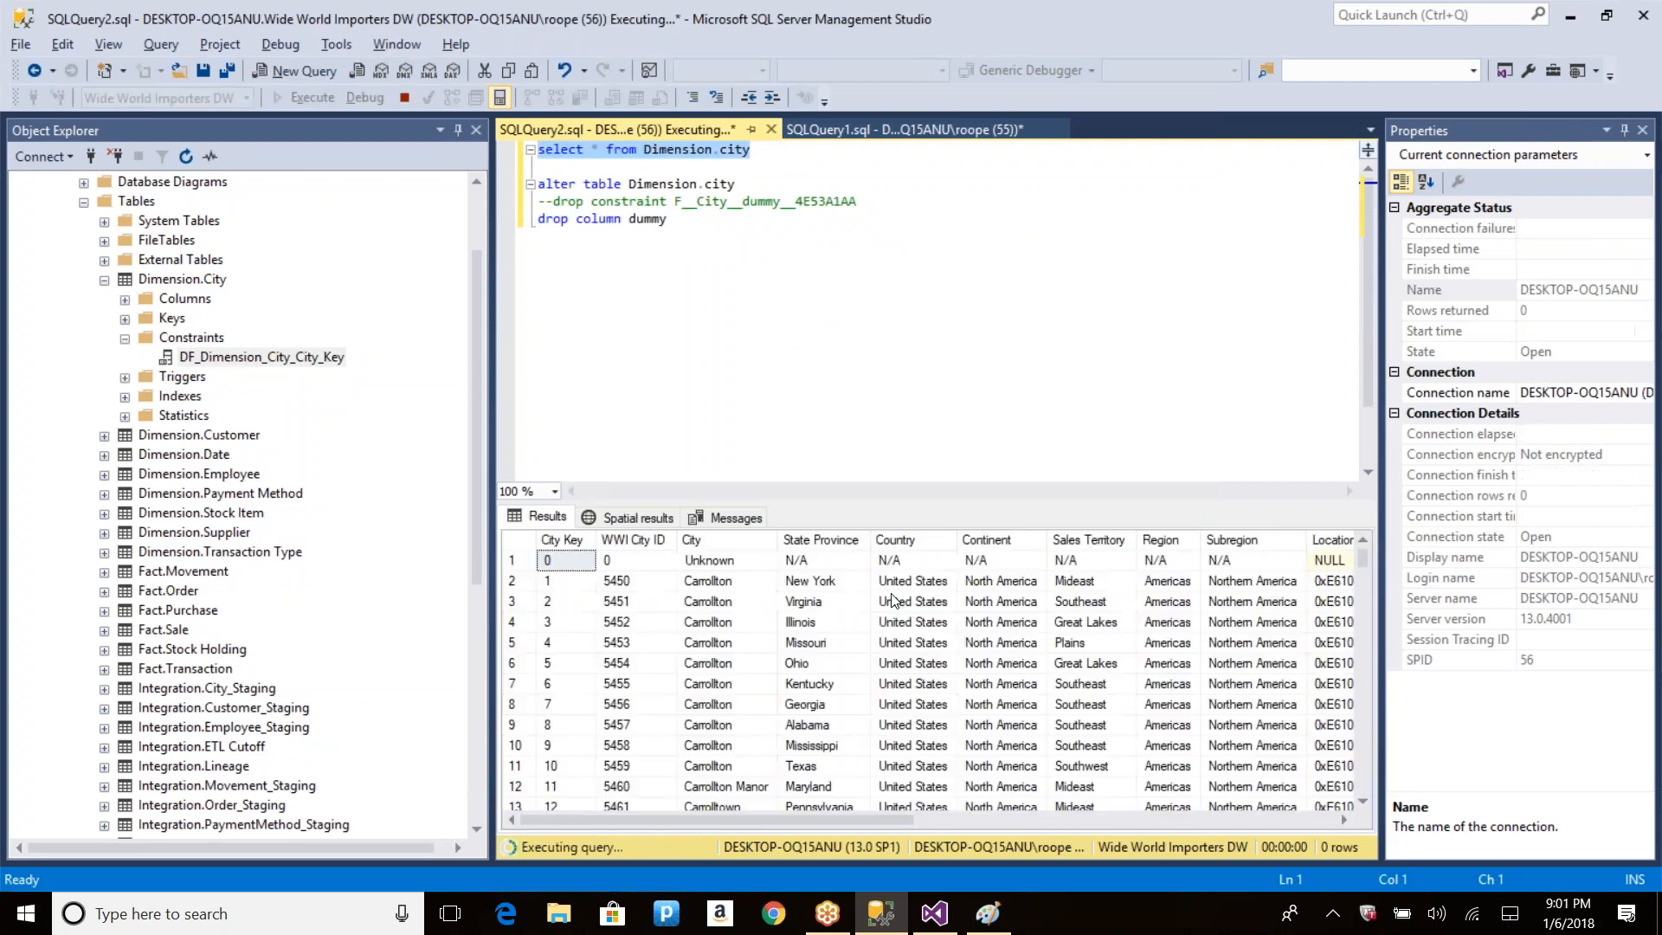
key("End")
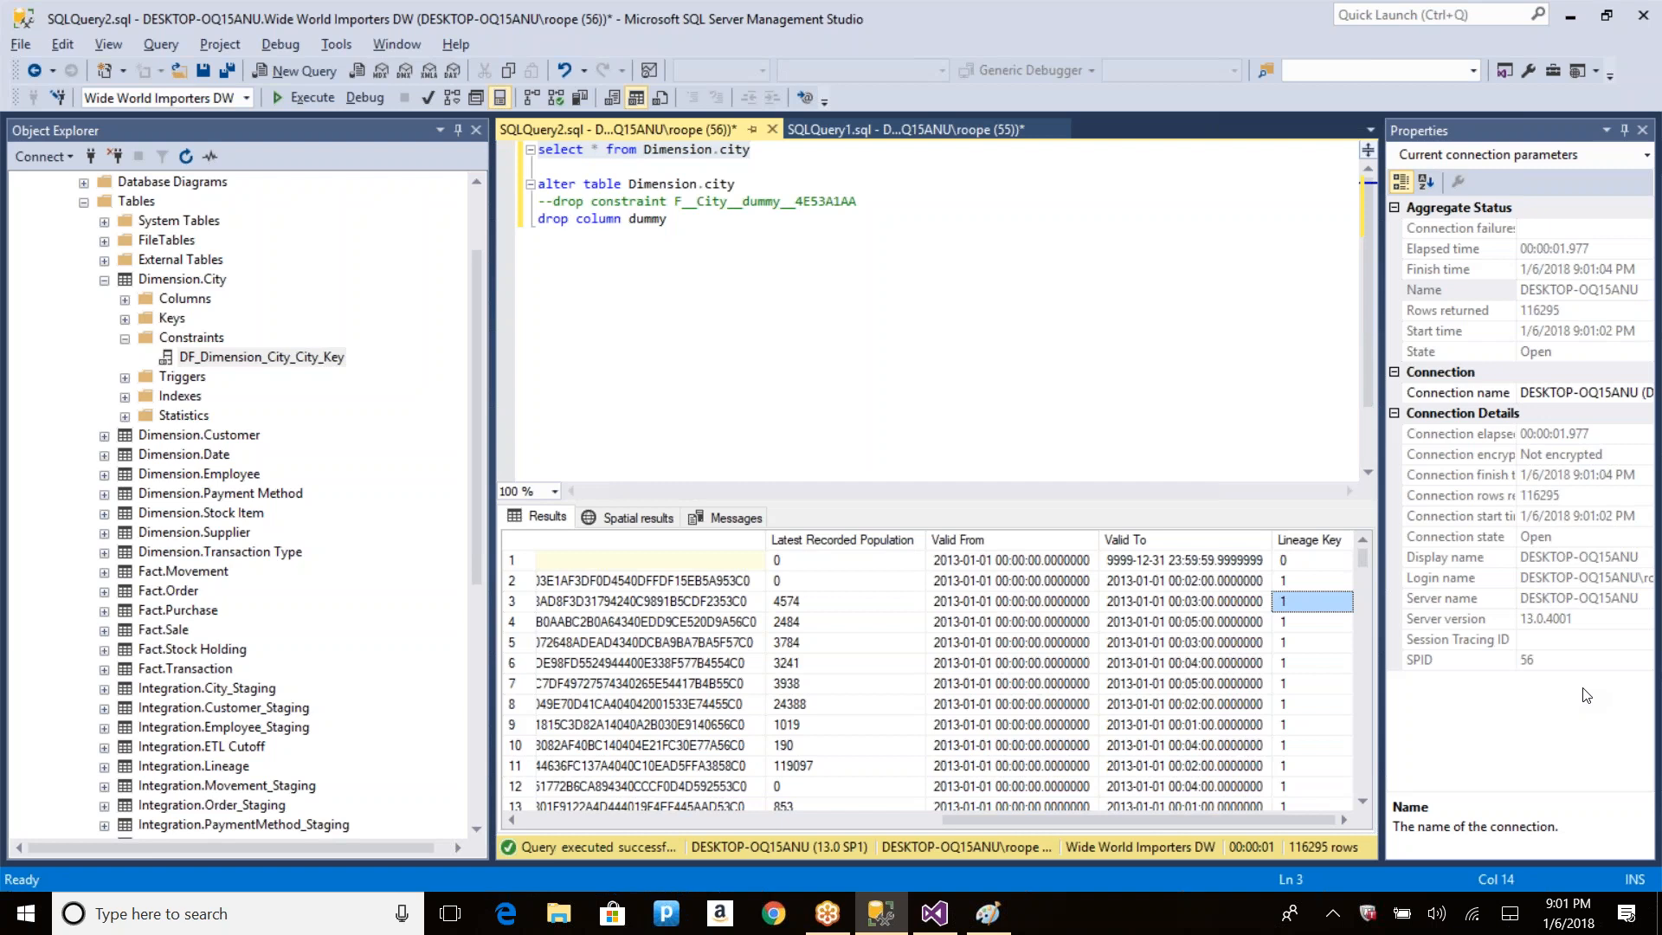
Step: Switch to Visual Studio, refresh the data source view, and apply the listed deletion of the City table's dummy column
key("alt+Tab")
key("alt+Tab")
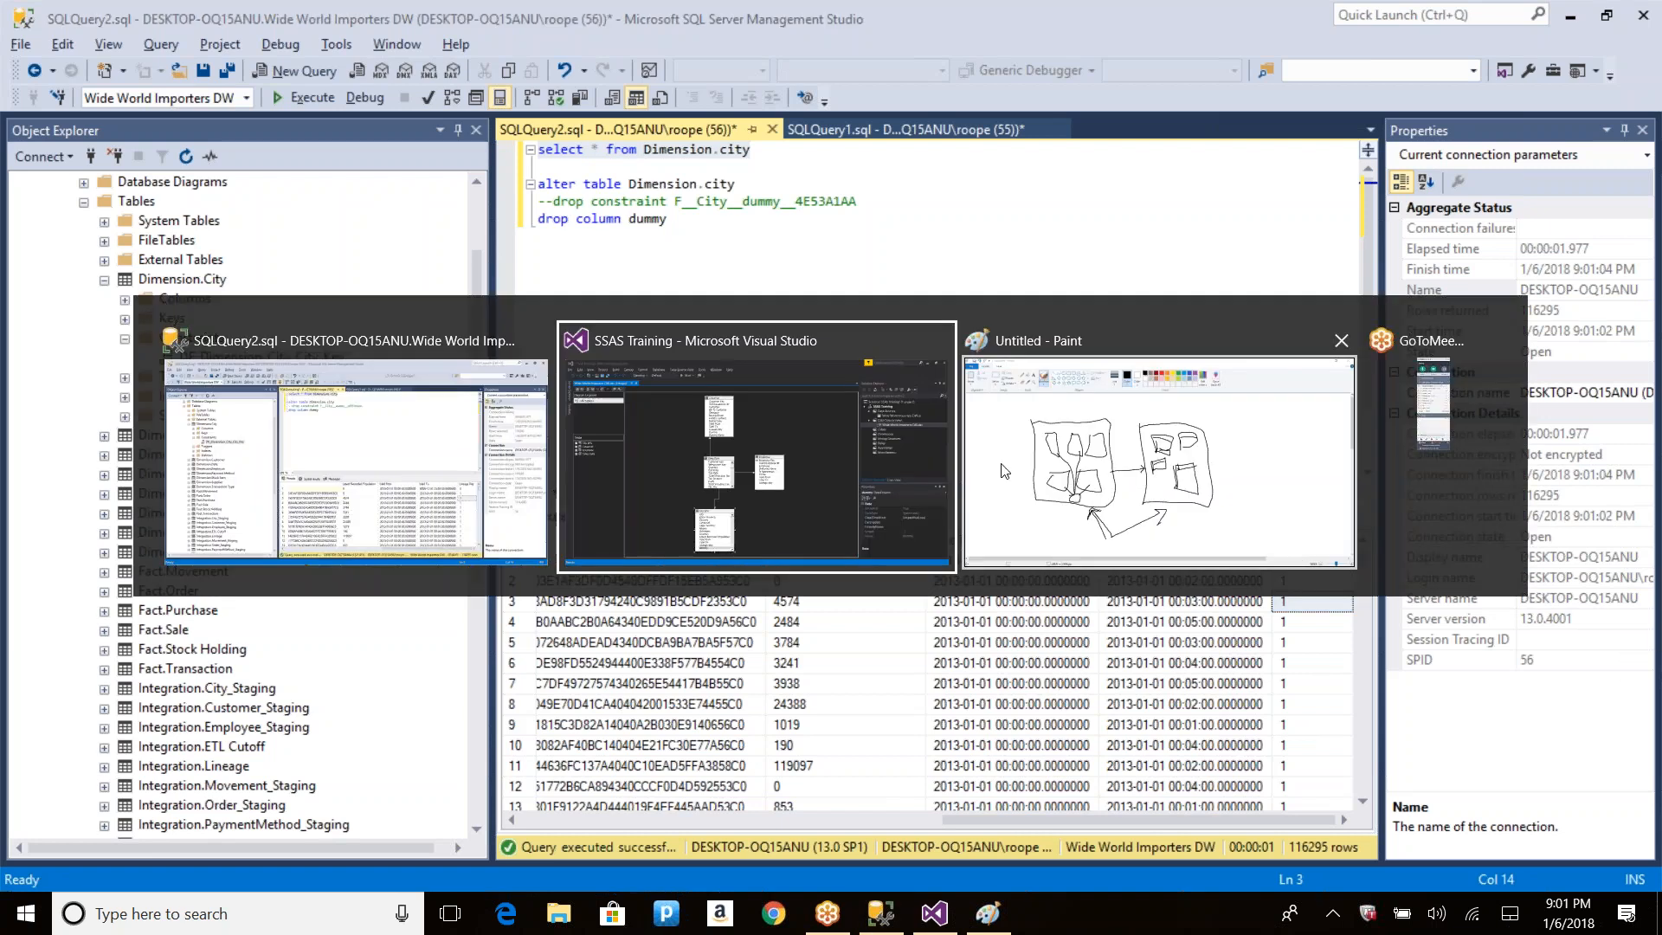
left_click(902, 542)
right_click(880, 332)
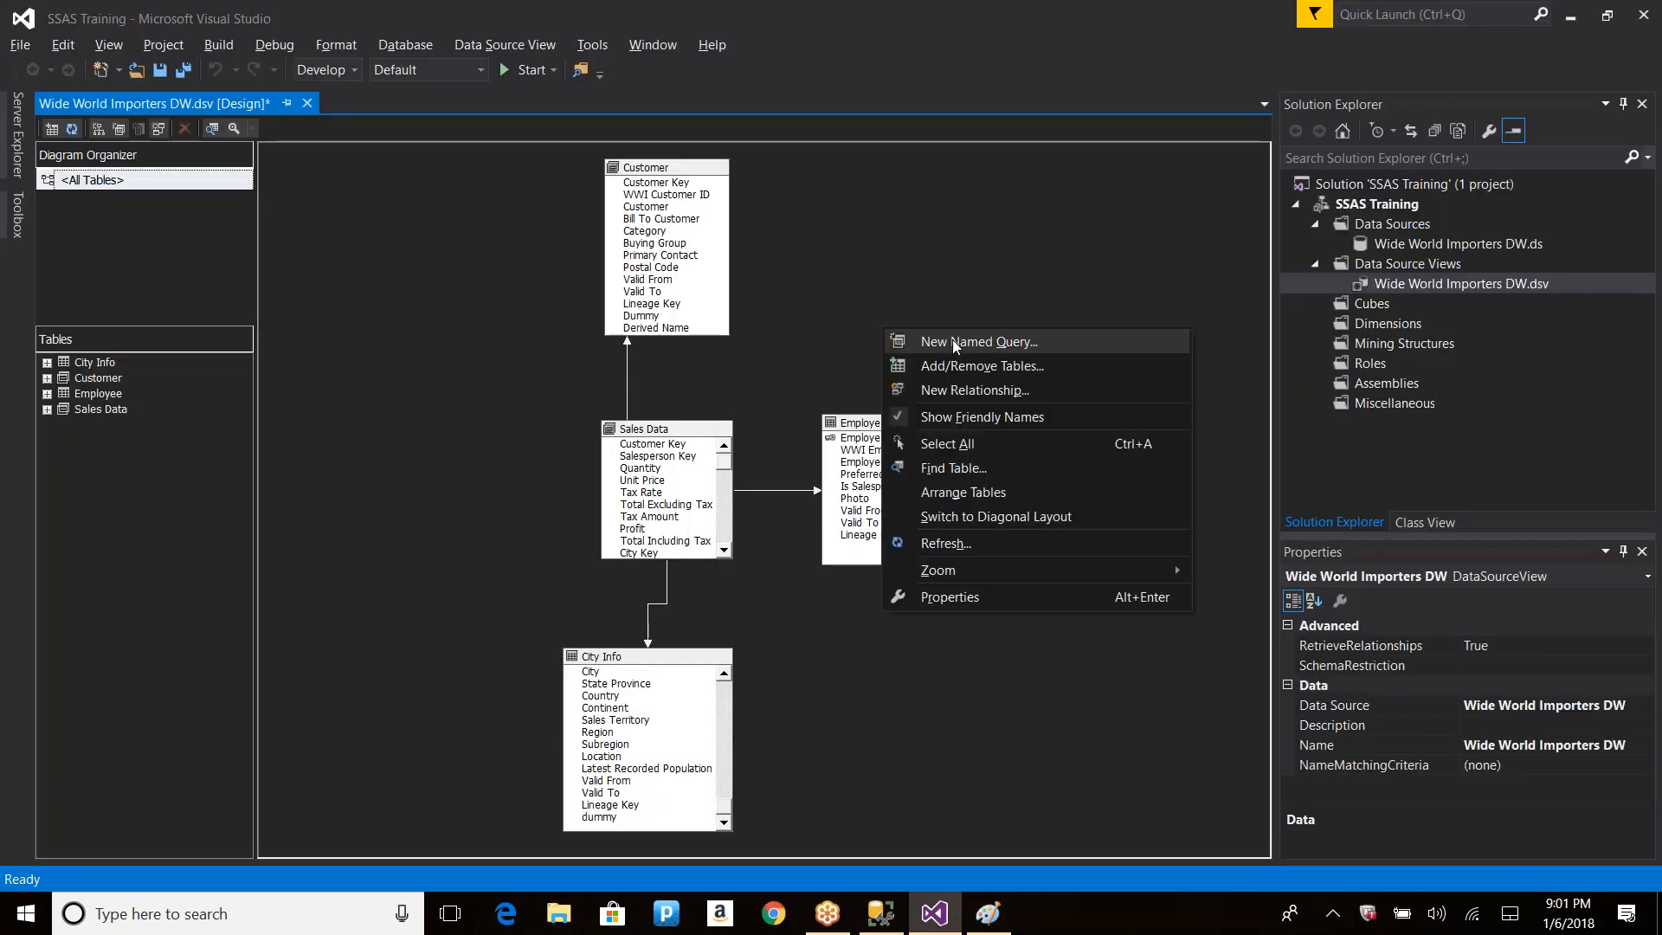
left_click(988, 543)
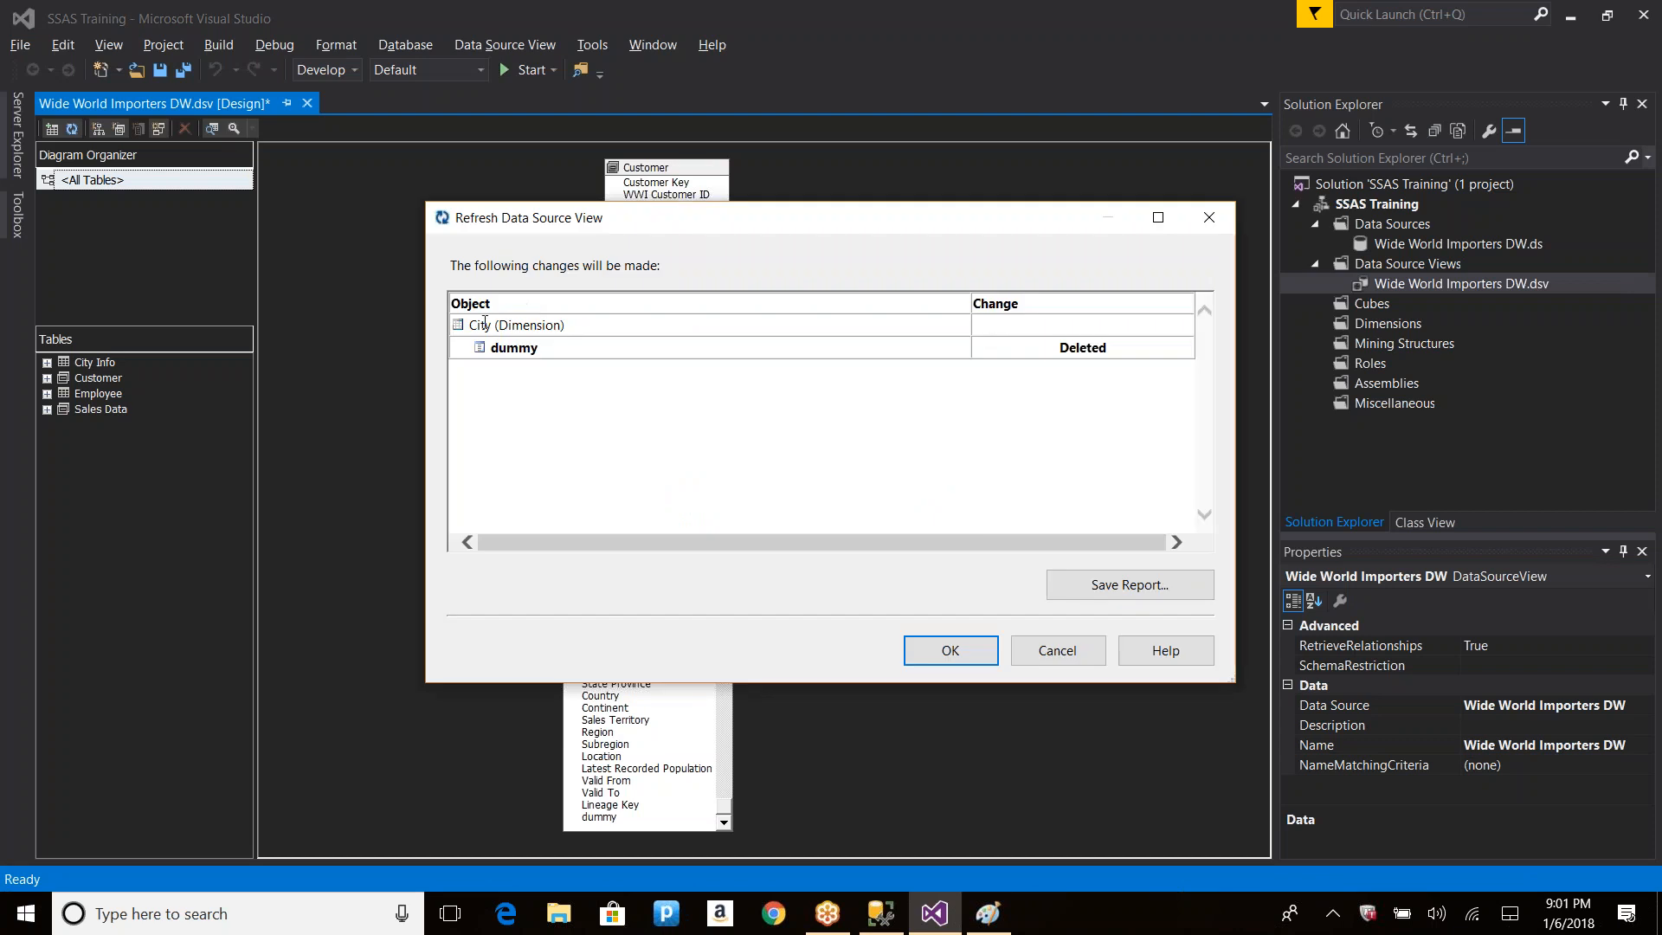
double_click(513, 329)
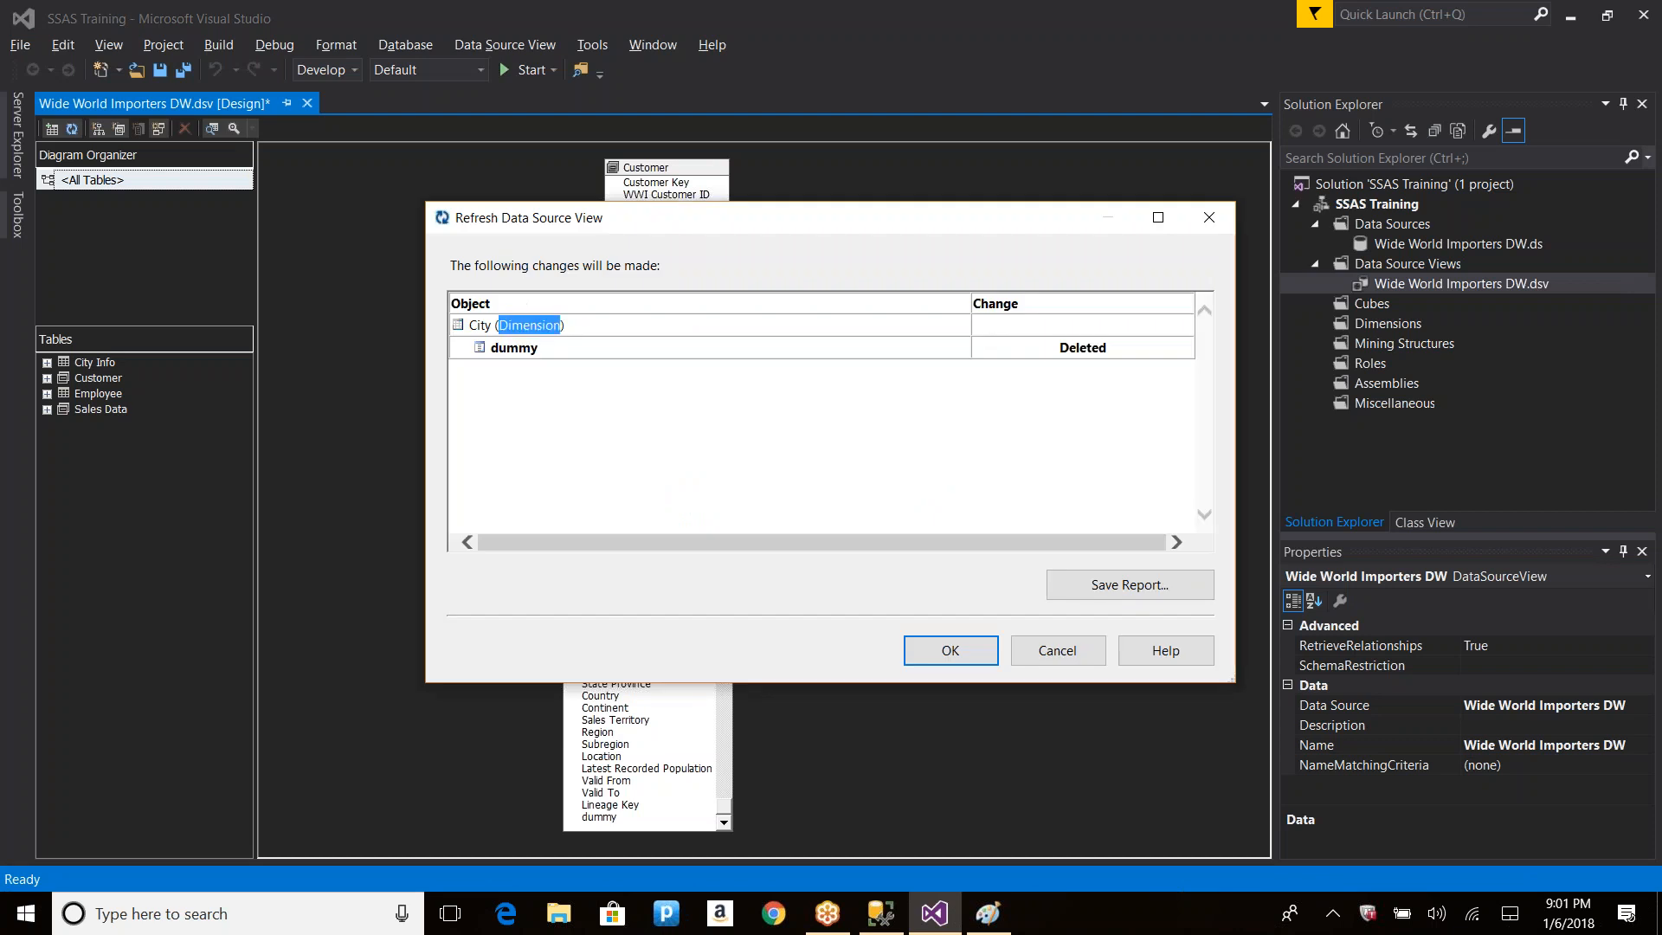
double_click(520, 349)
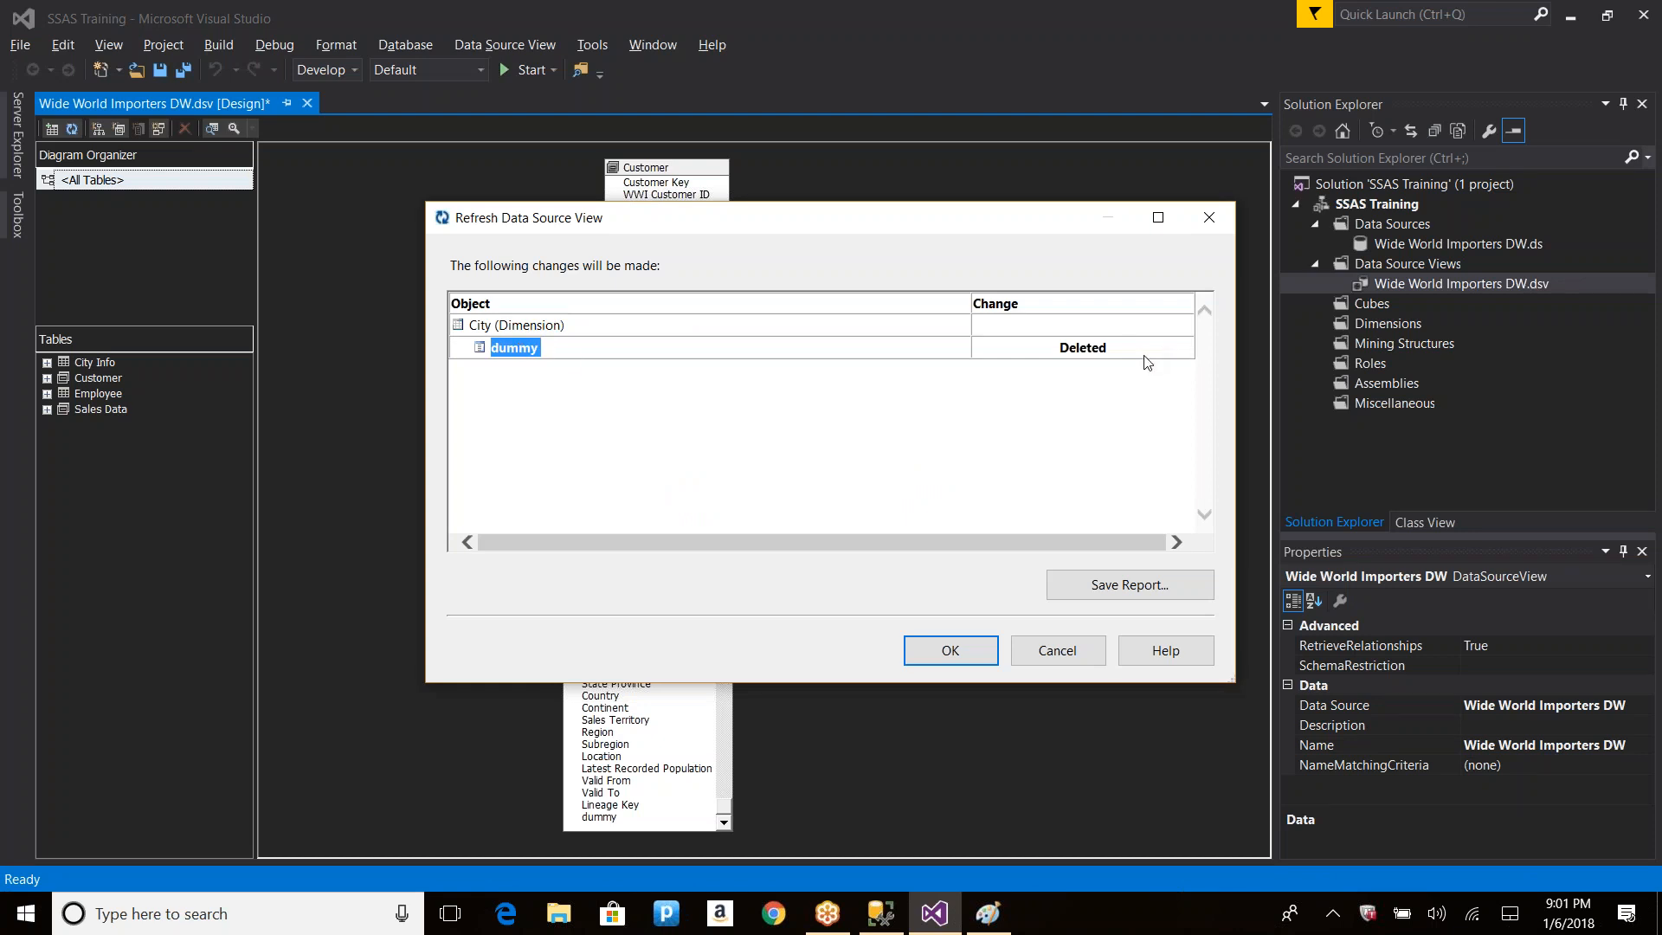
left_click(952, 651)
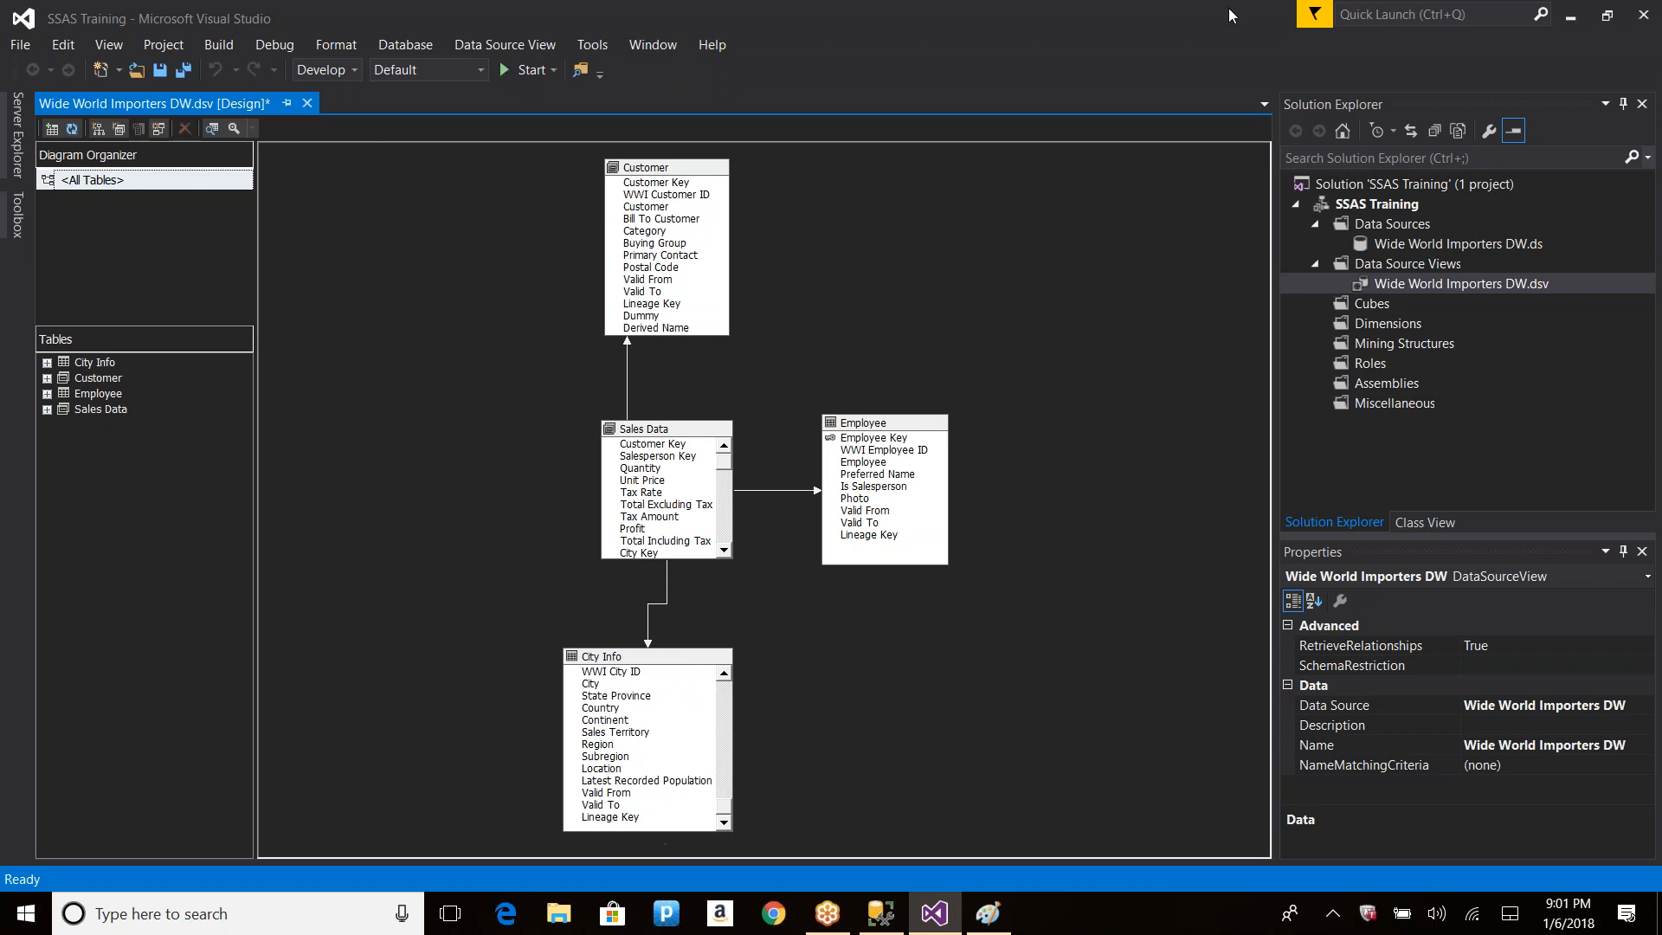
Step: Refresh the data source view once more to check for any remaining source changes
right_click(1035, 230)
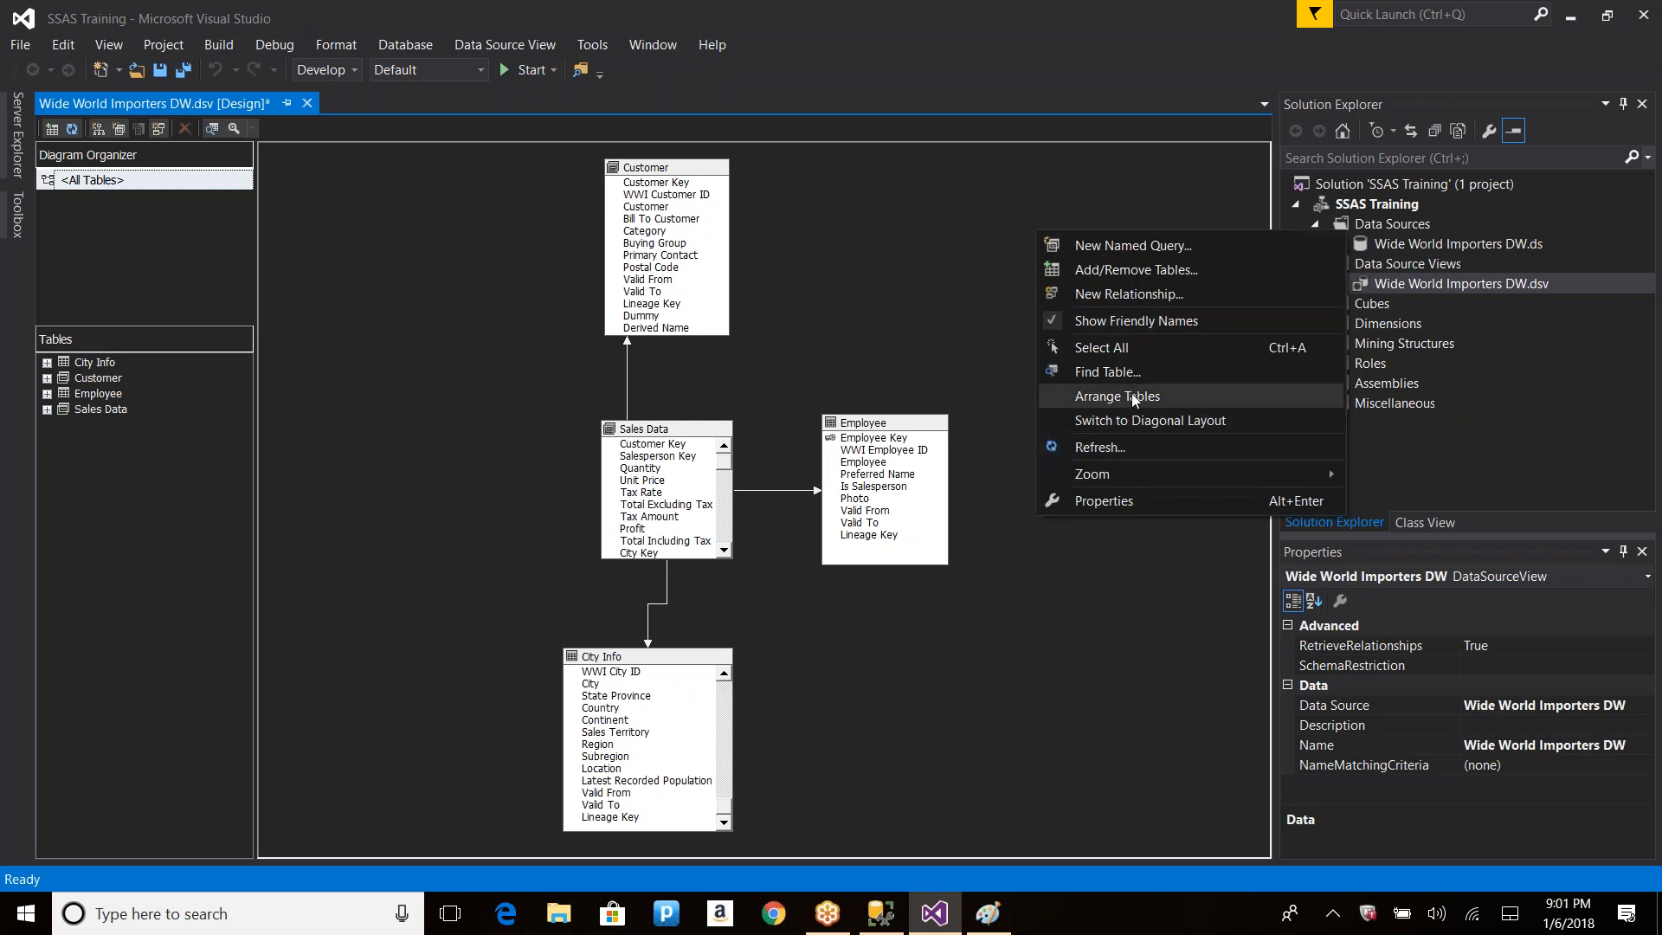
left_click(1102, 448)
left_click(1652, 680)
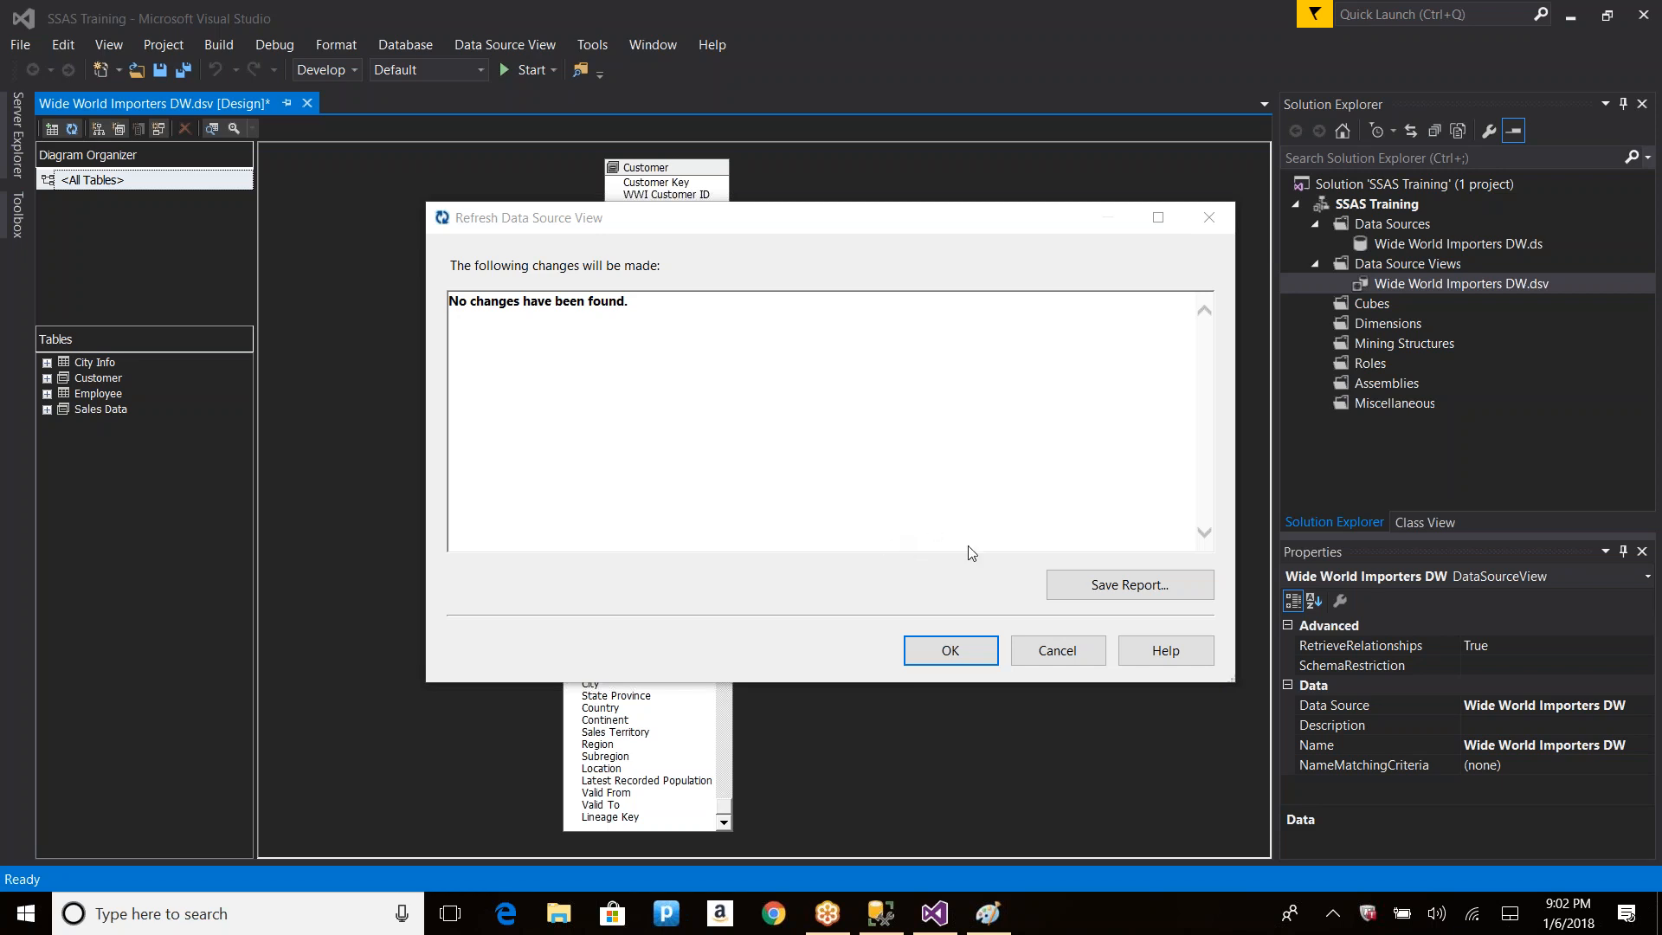
Step: Dismiss the refresh report and delete the relationship between the Sales Data and Customer tables
left_click(1058, 651)
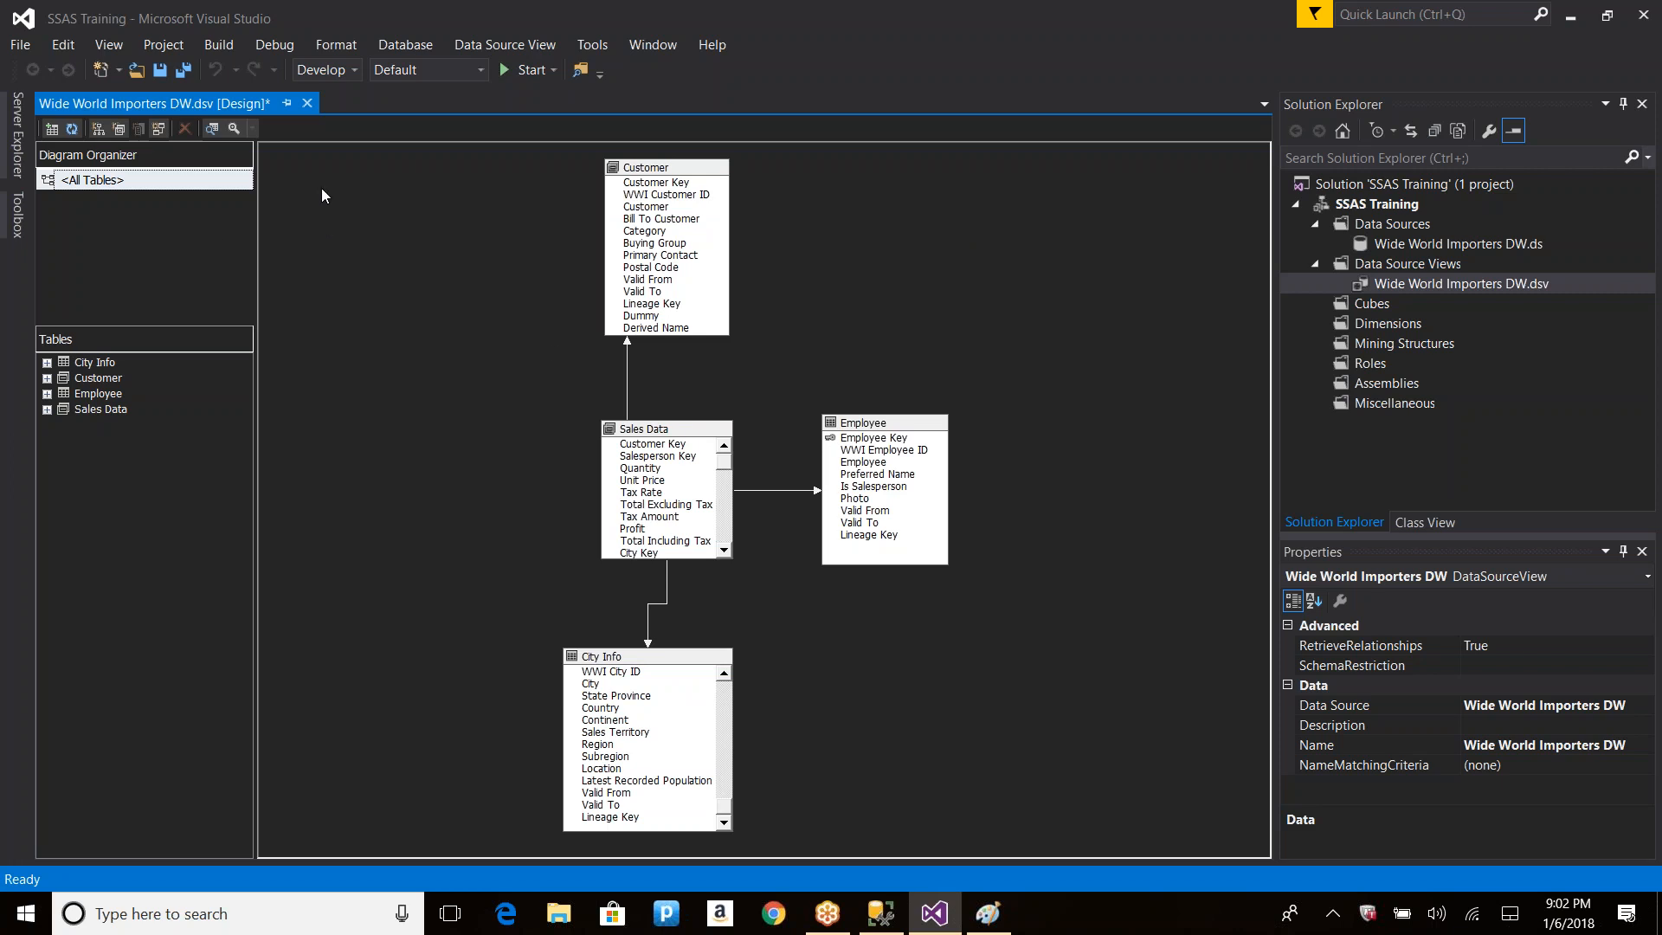
left_click(623, 356)
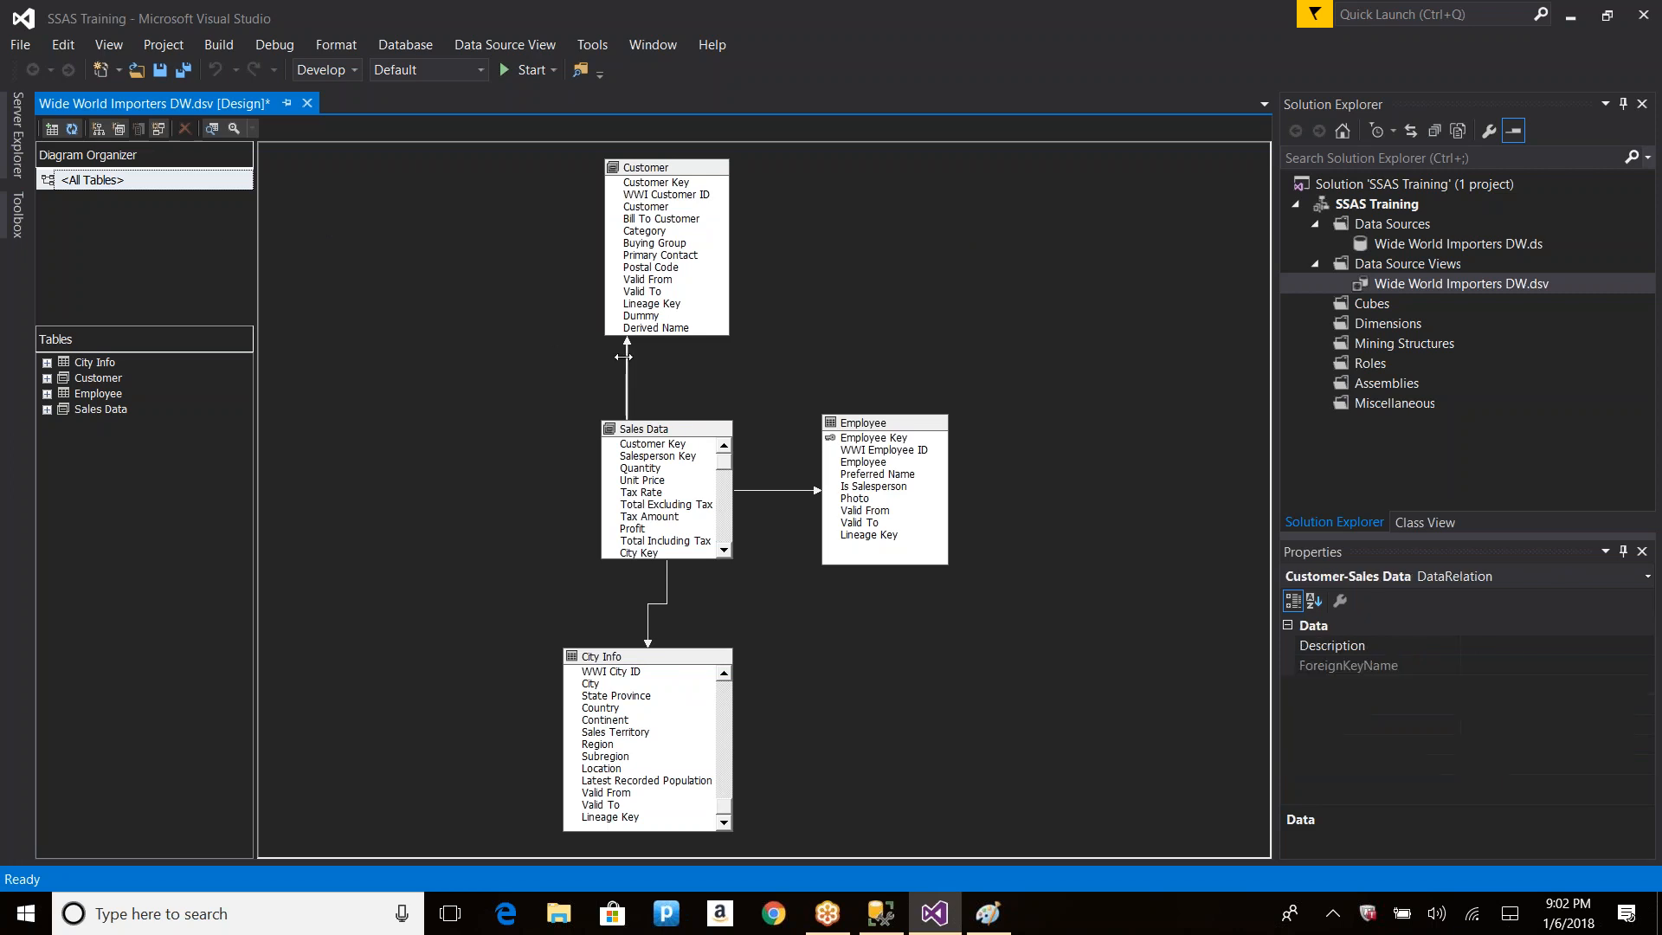
key("Delete")
key("Return")
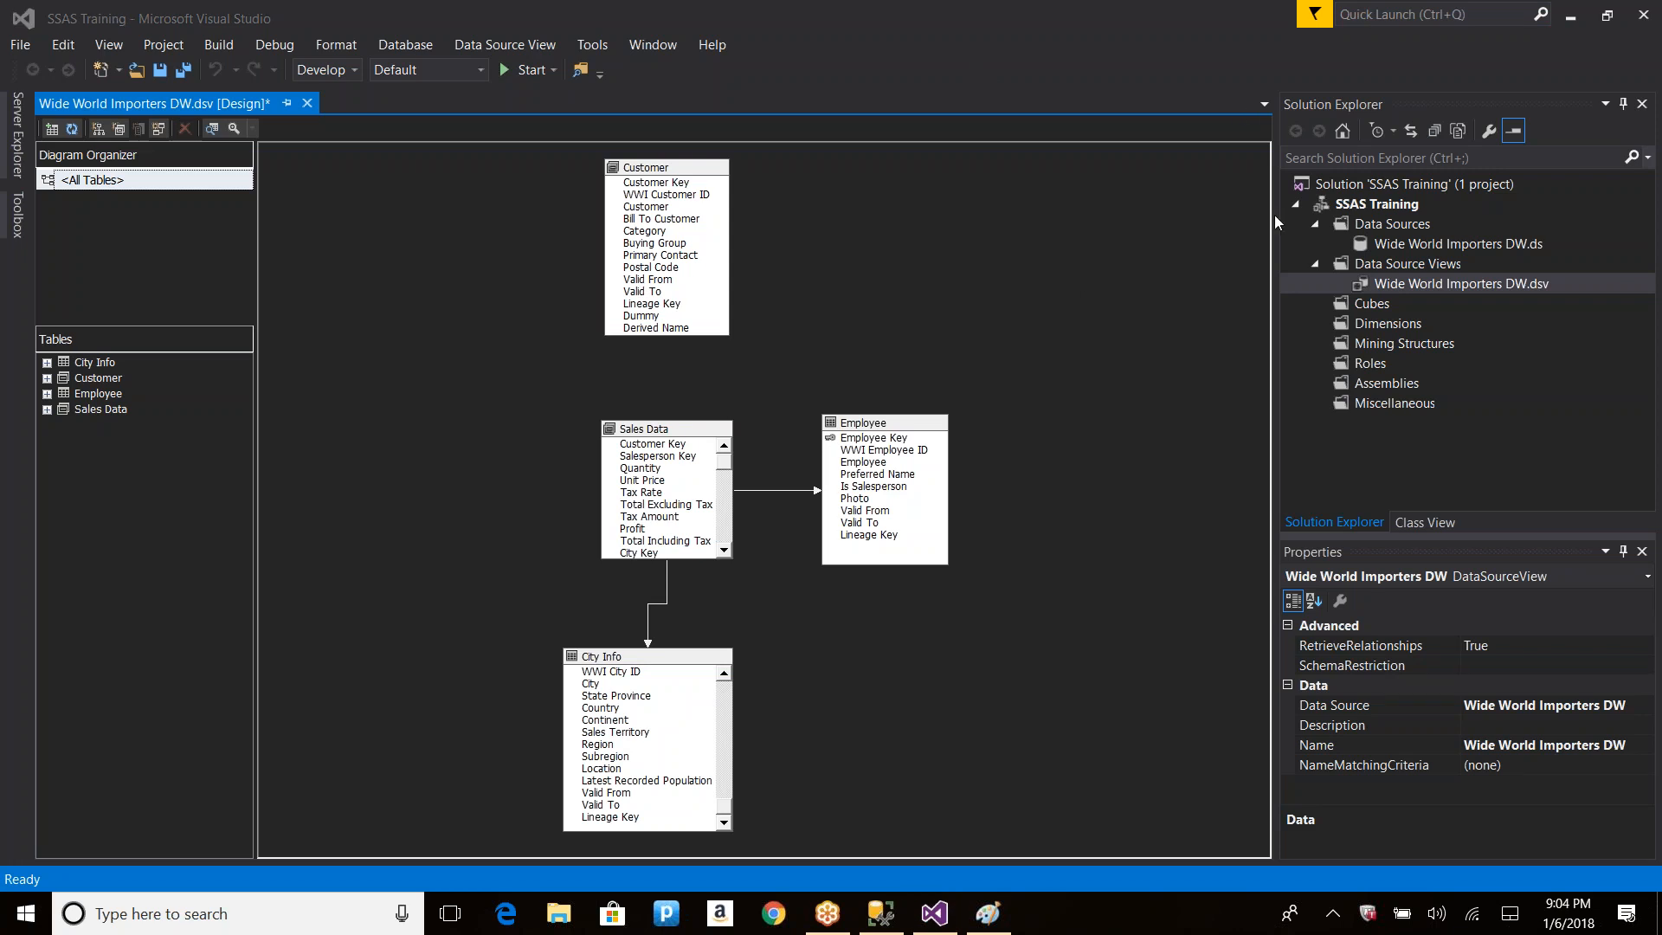
Step: Create an empty cube based on the Wide World Importers DW data source view
left_click(1372, 305)
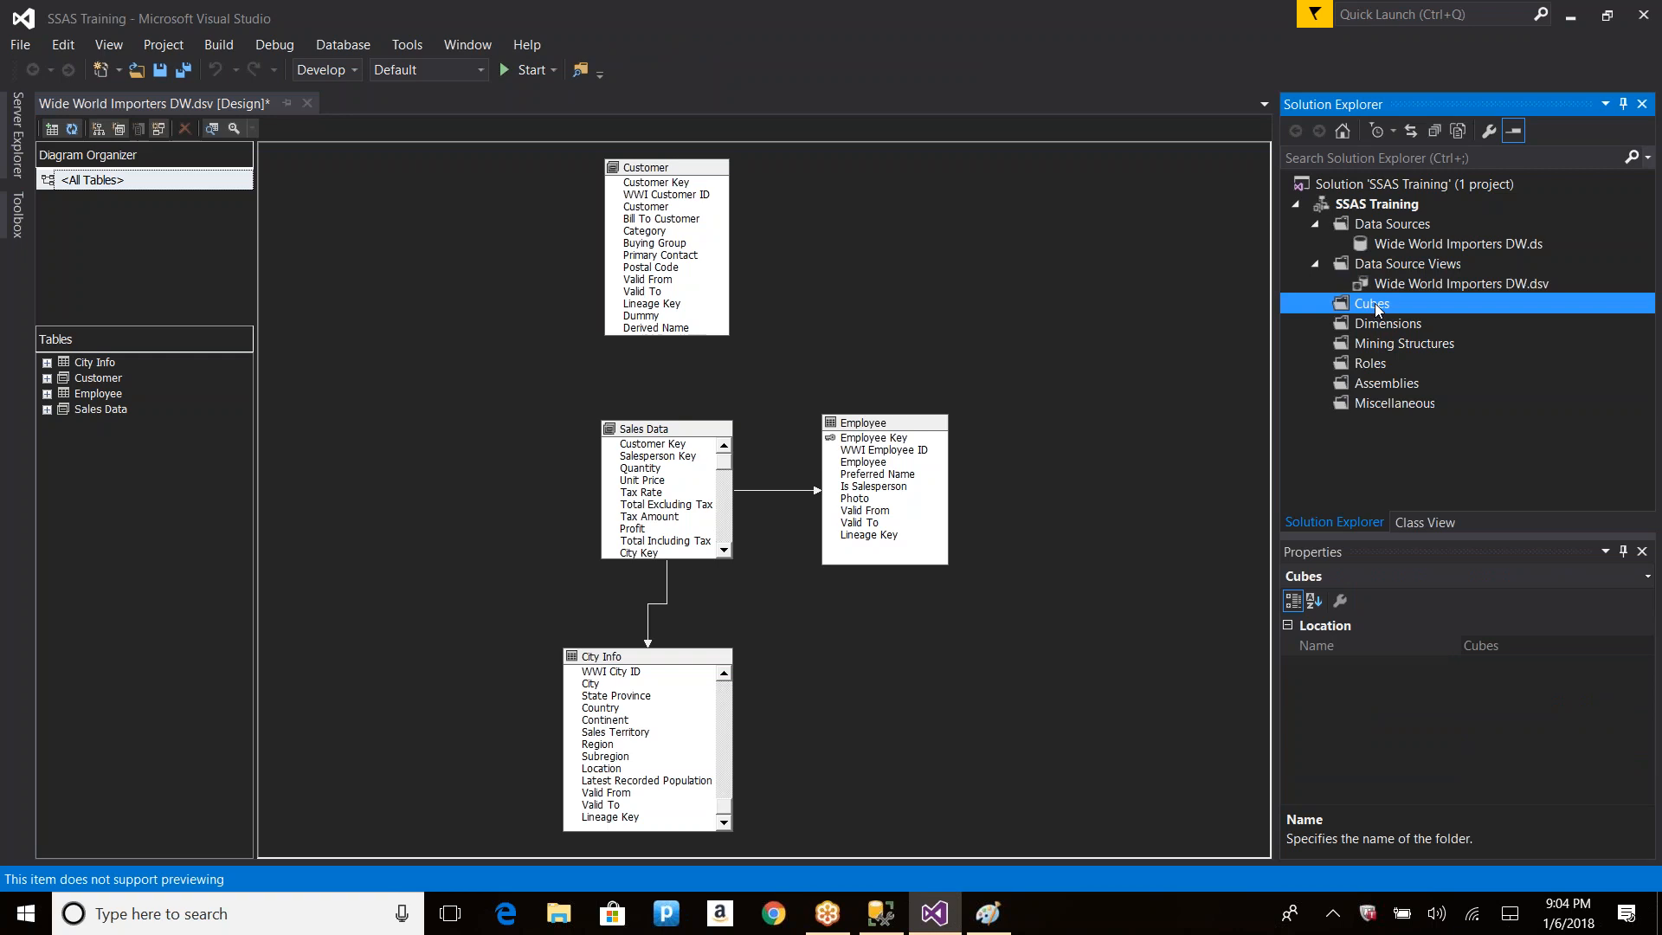
right_click(1375, 303)
left_click(1357, 325)
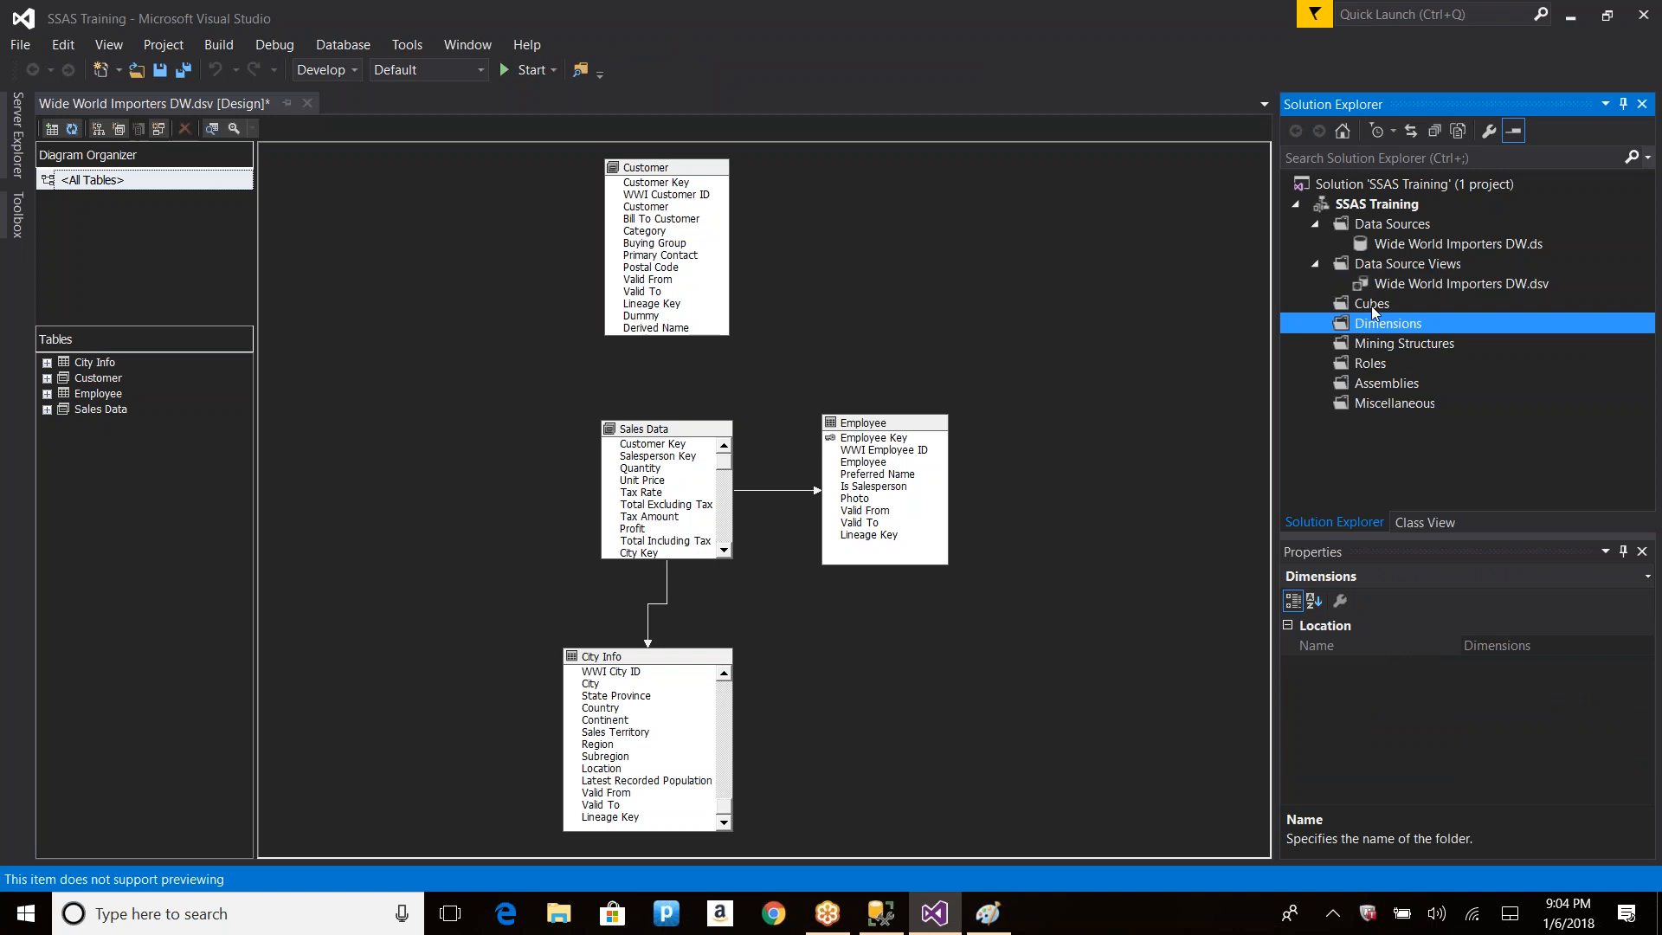
left_click(1372, 306)
right_click(1377, 306)
left_click(1416, 322)
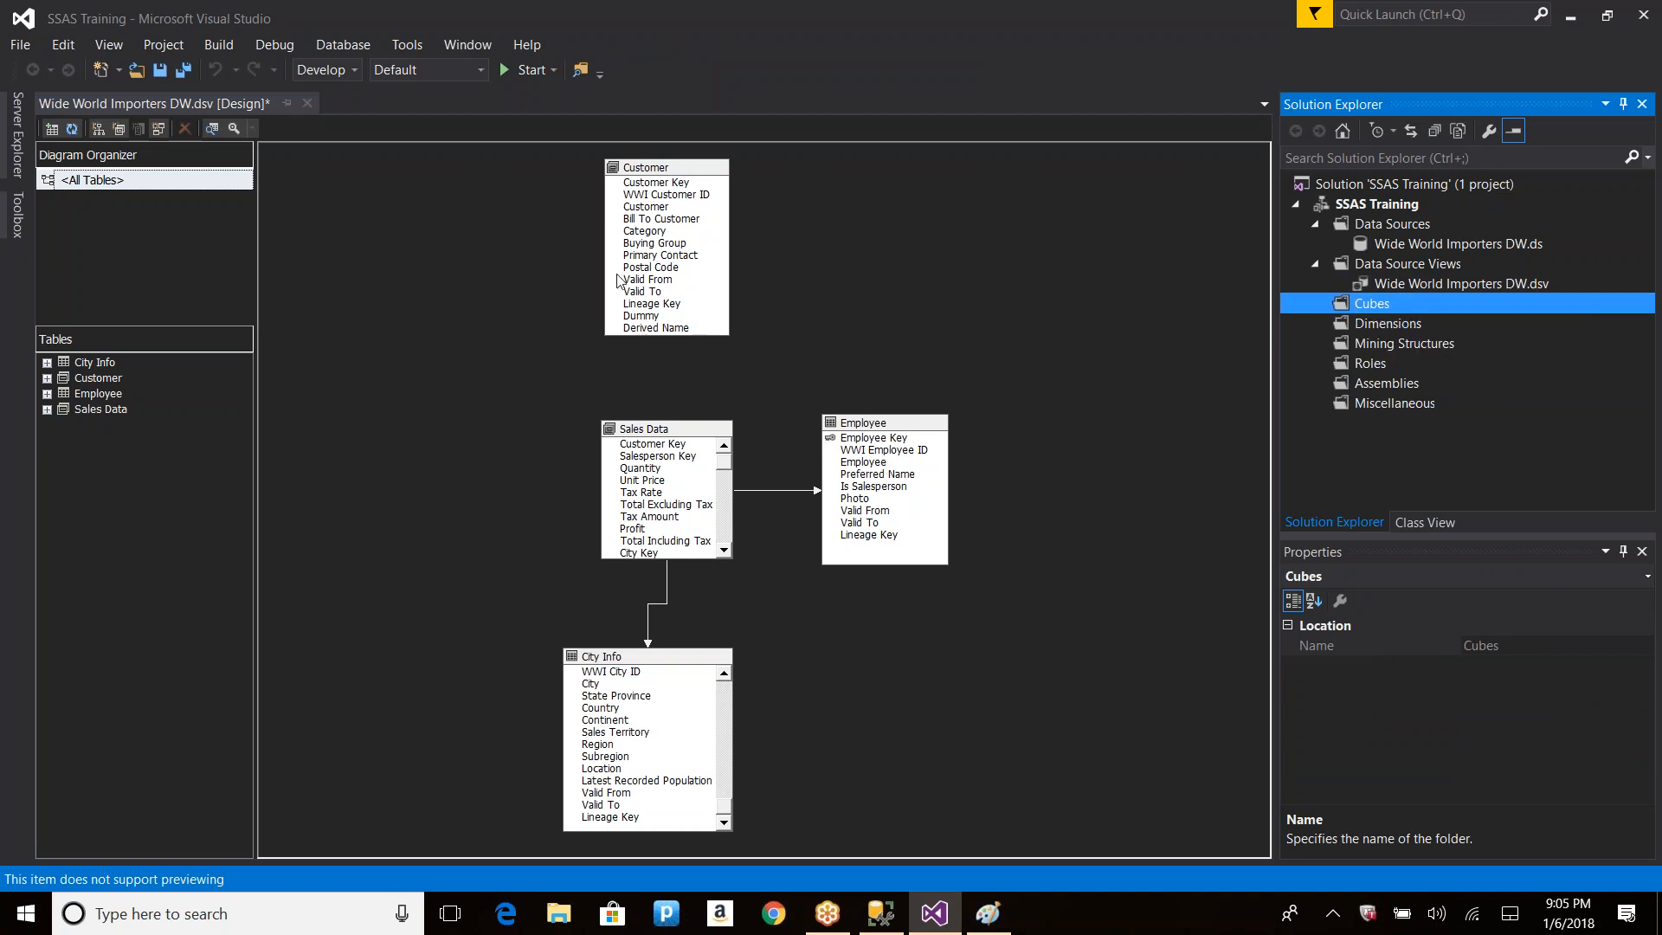
left_click(923, 658)
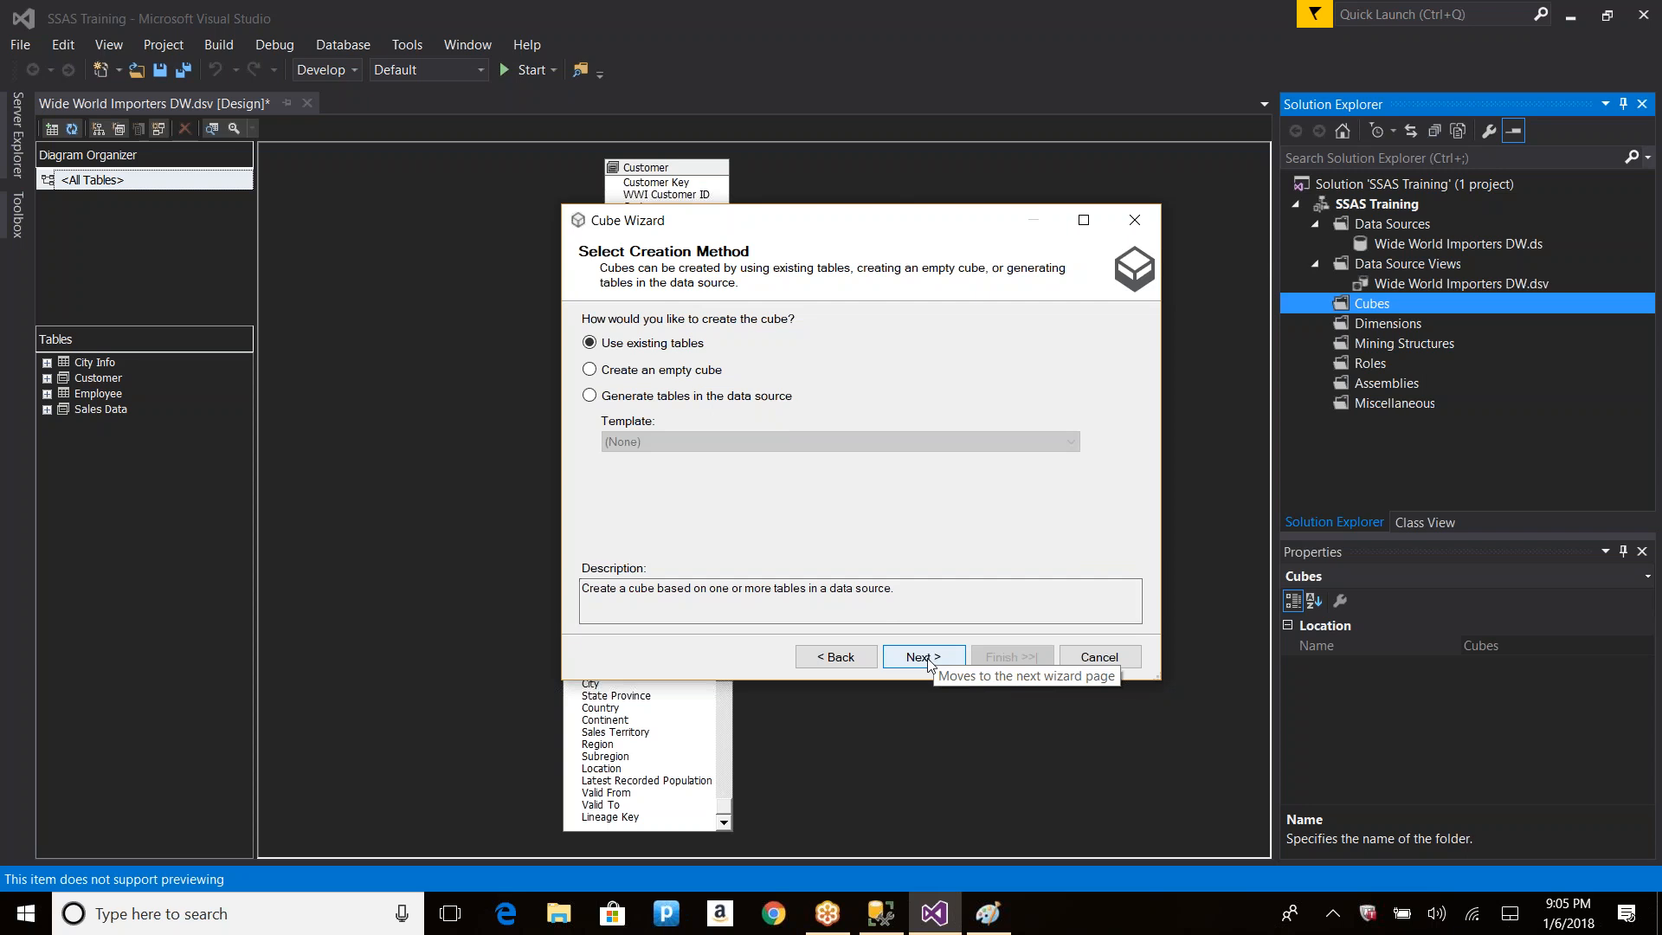
left_click(662, 370)
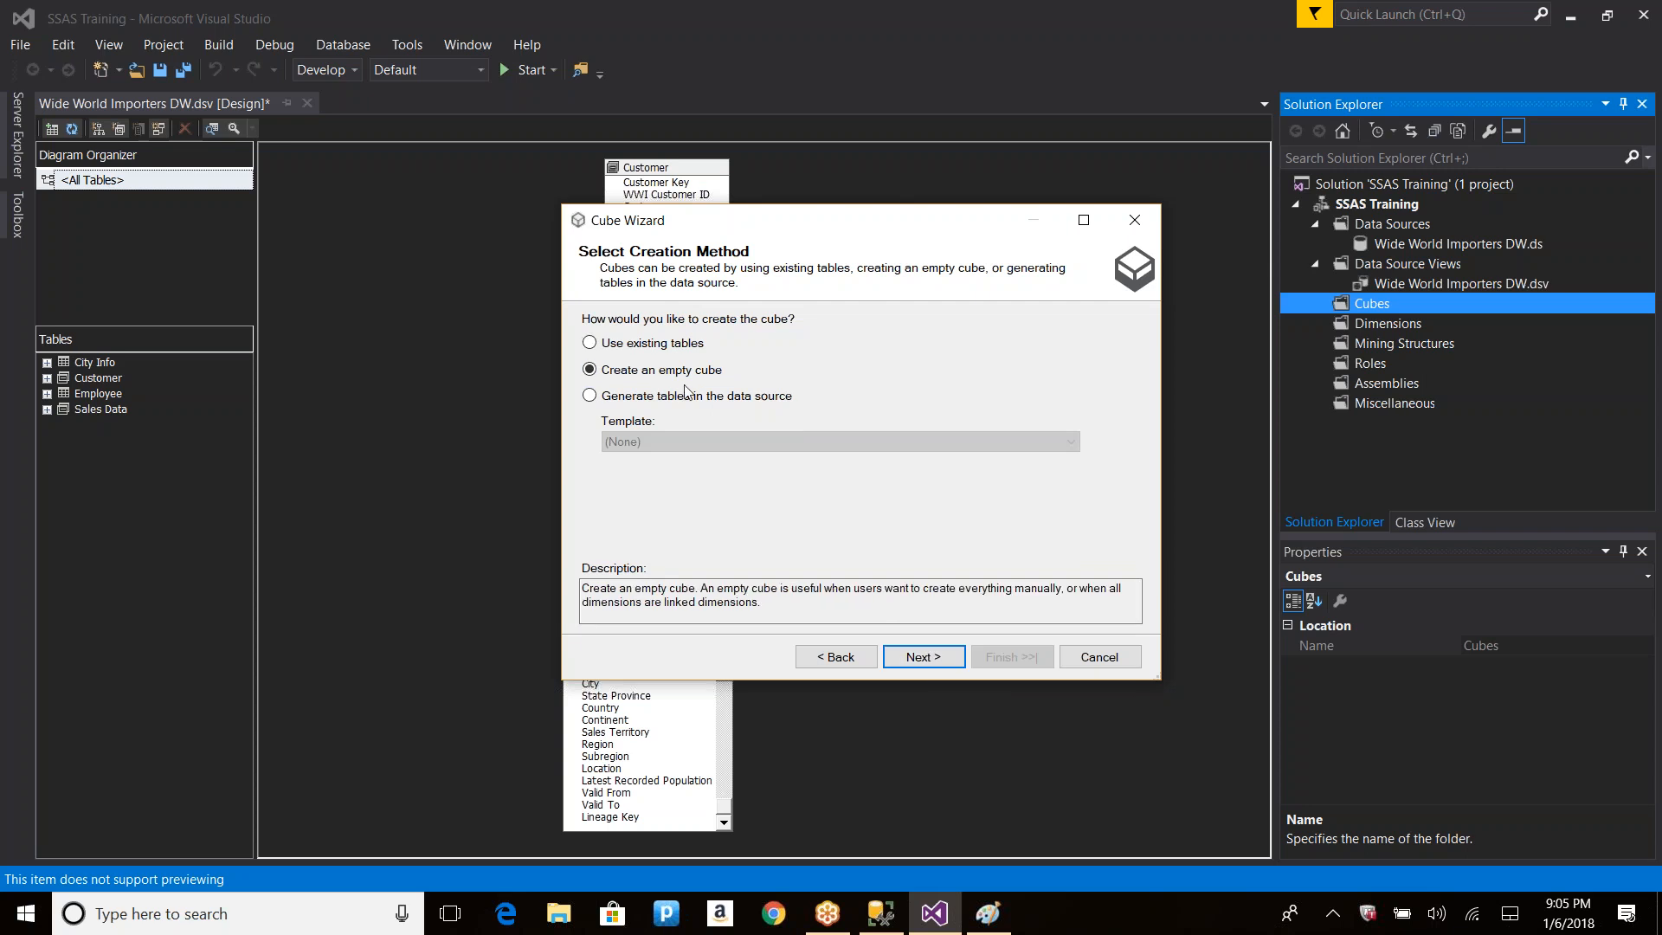
left_click(1082, 660)
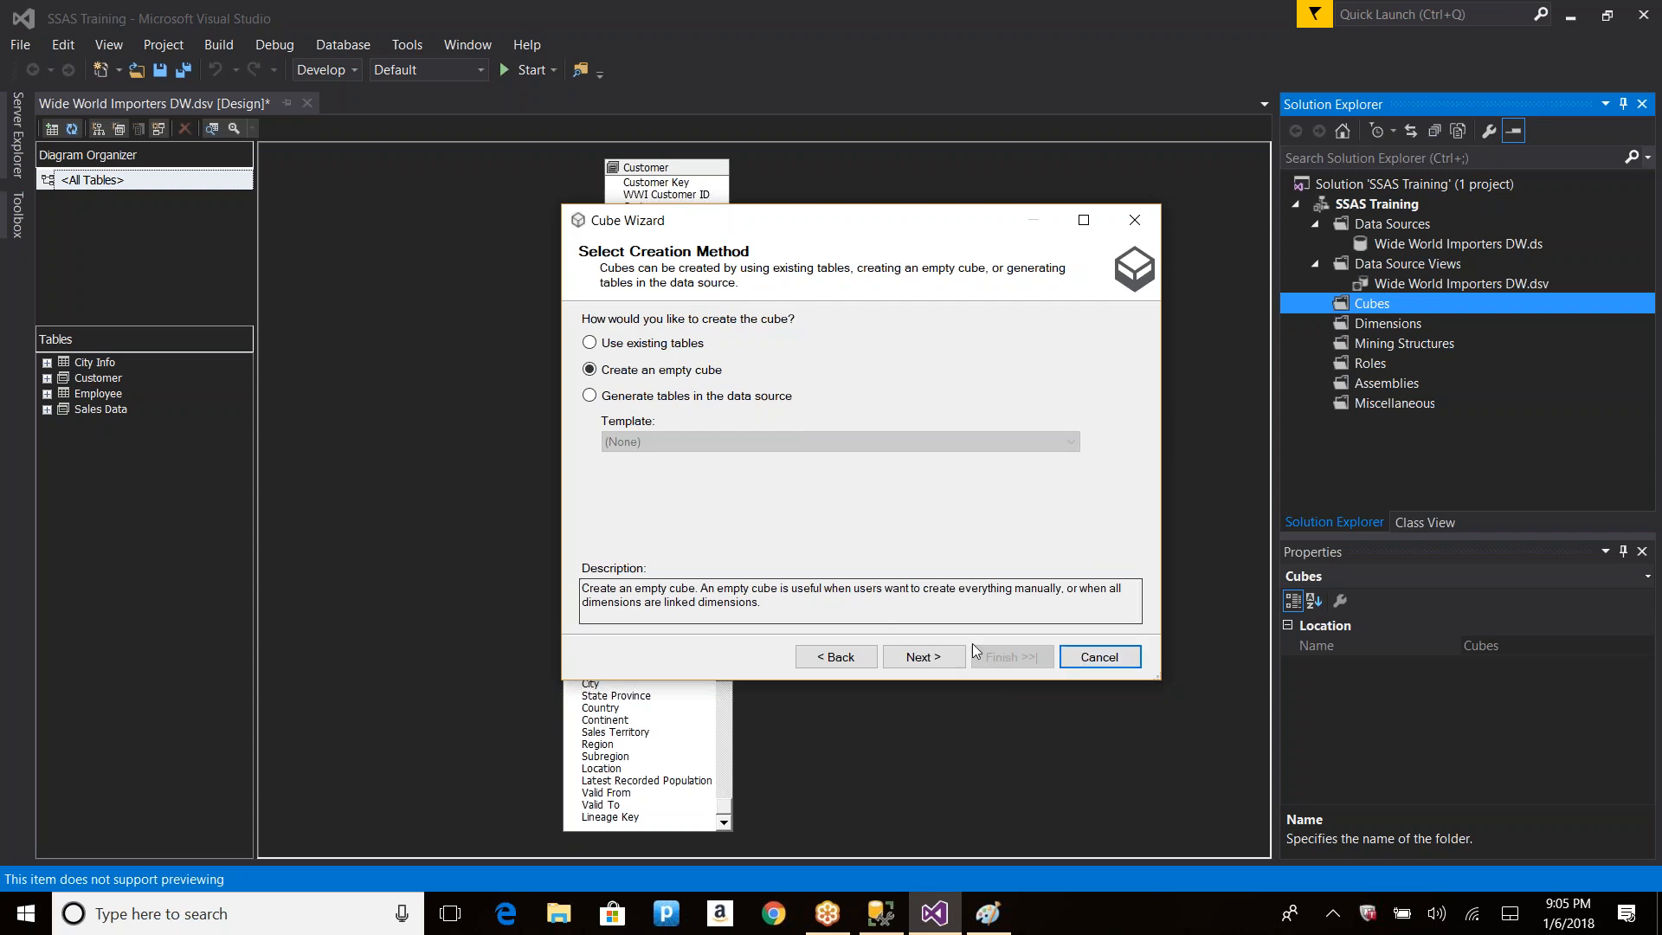
left_click(923, 658)
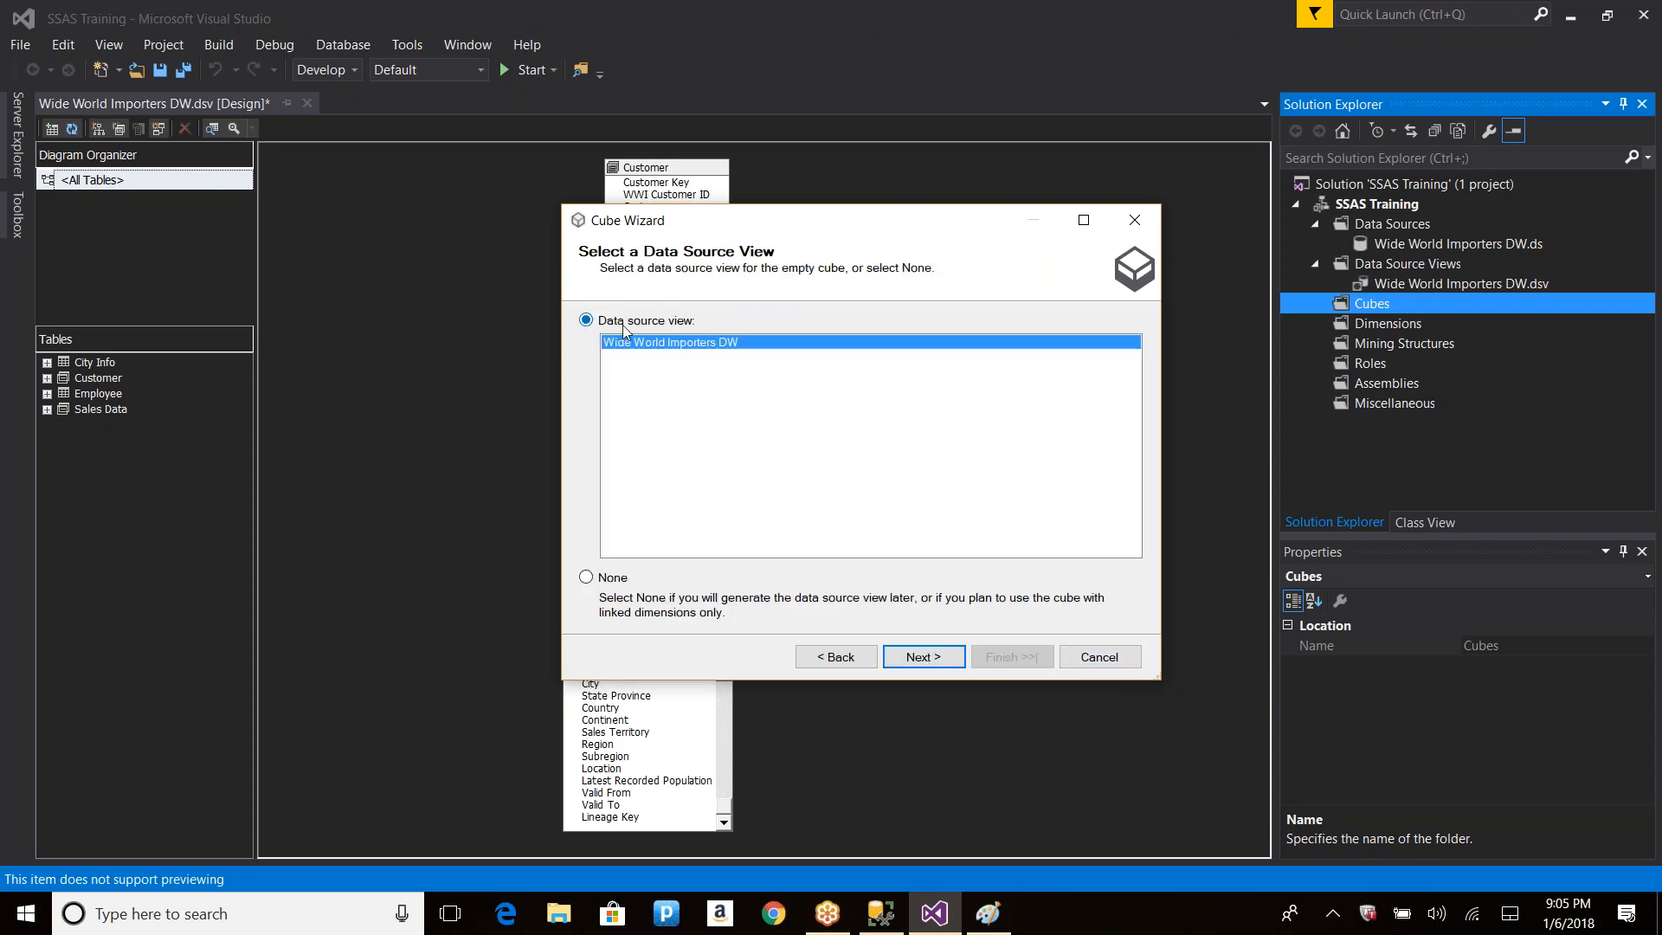
left_click(921, 657)
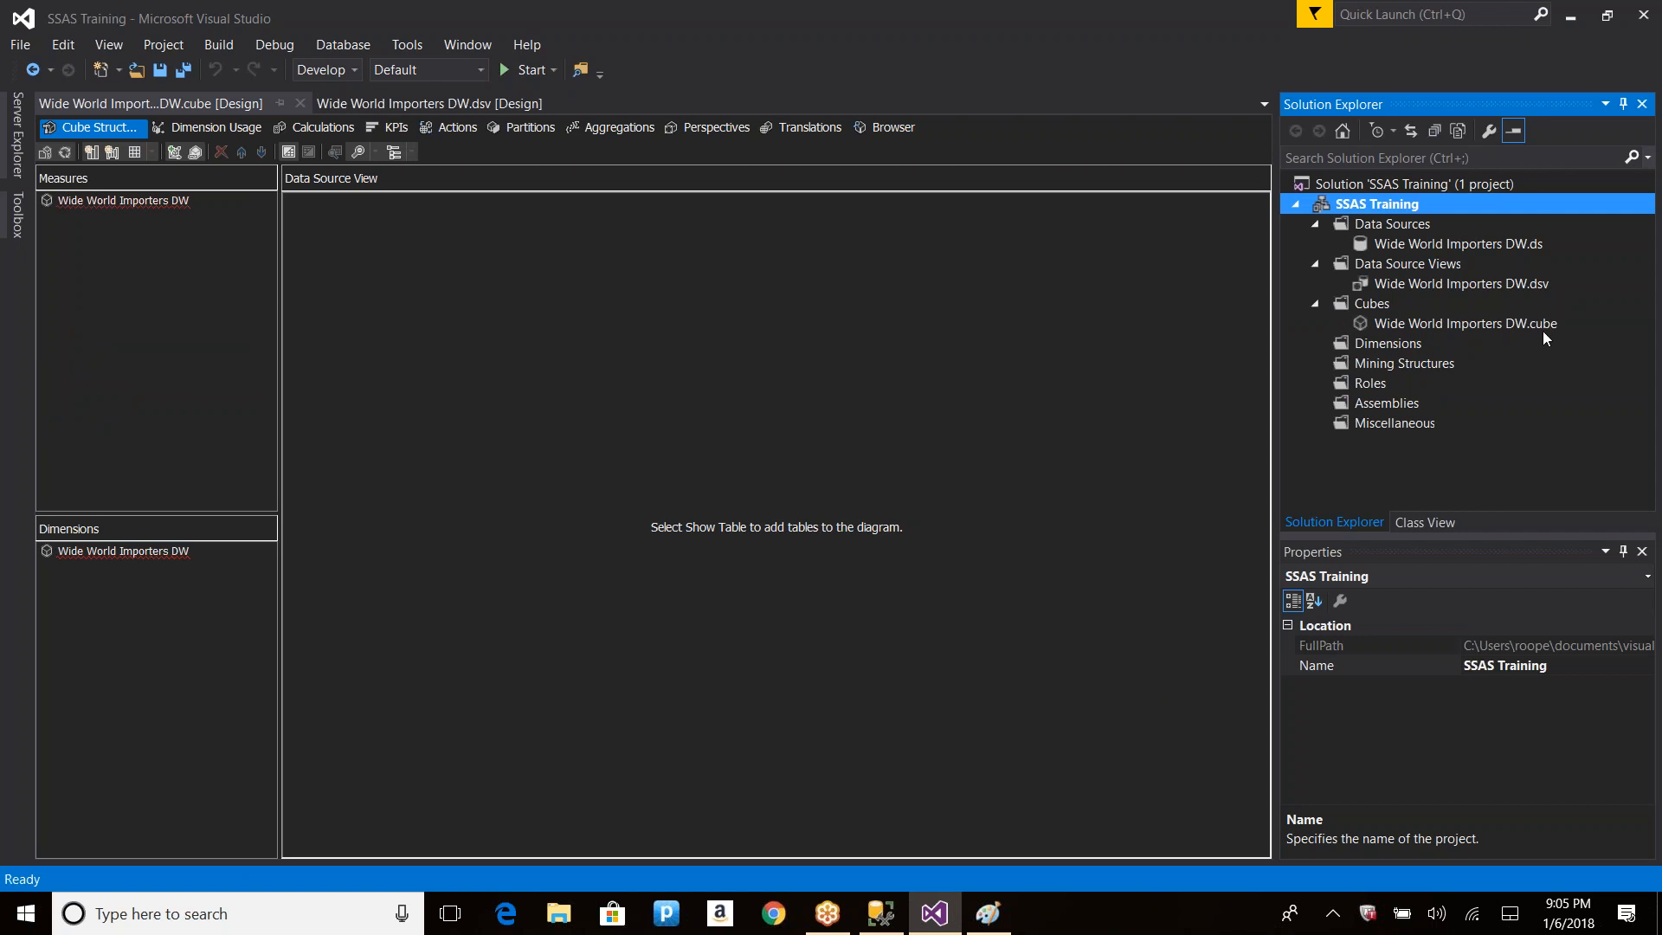
Step: Check the empty cube's measures and dimensions, and delete Wide World Importers DW.cube from the project
left_click(107, 199)
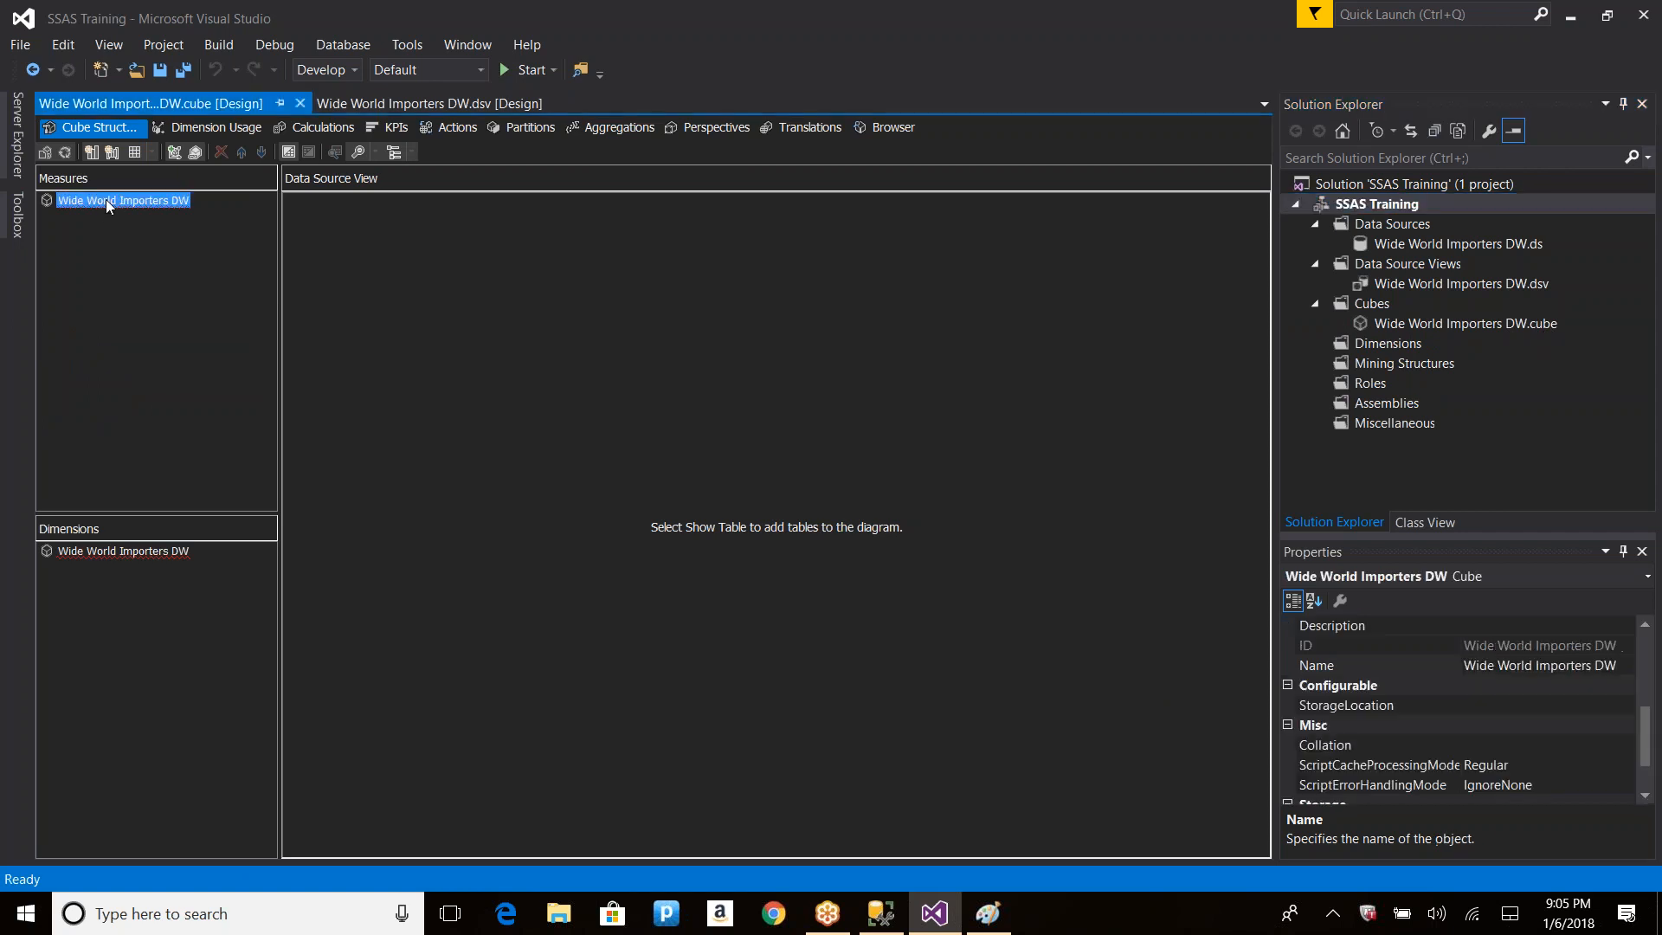
left_click(105, 199)
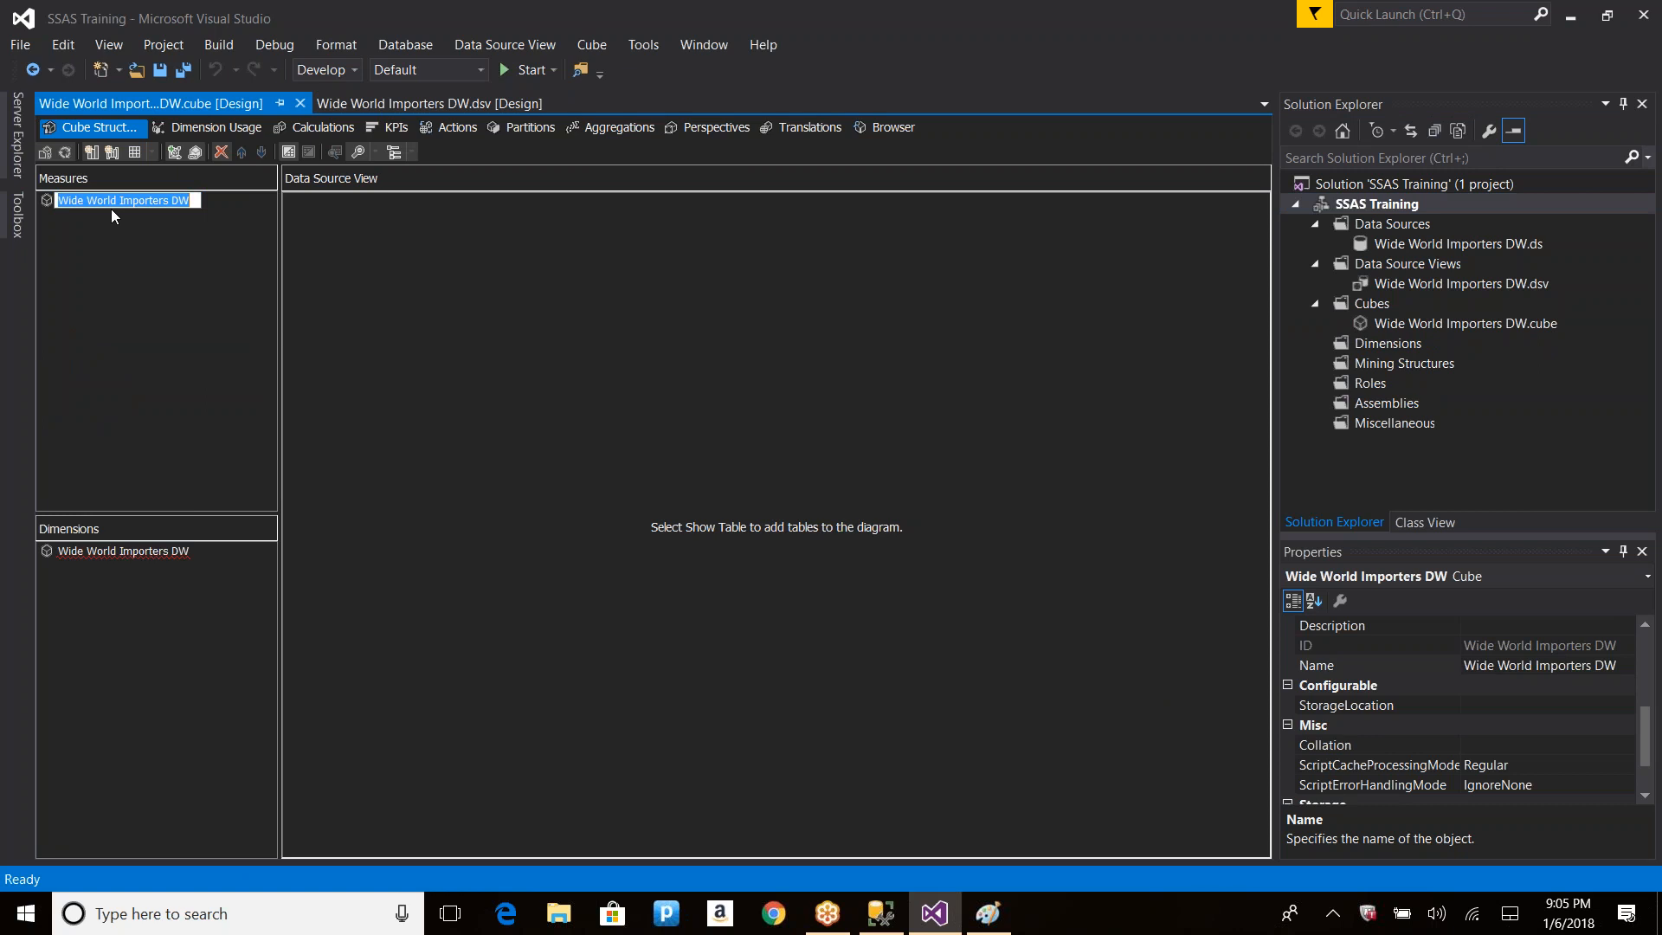
left_click(135, 552)
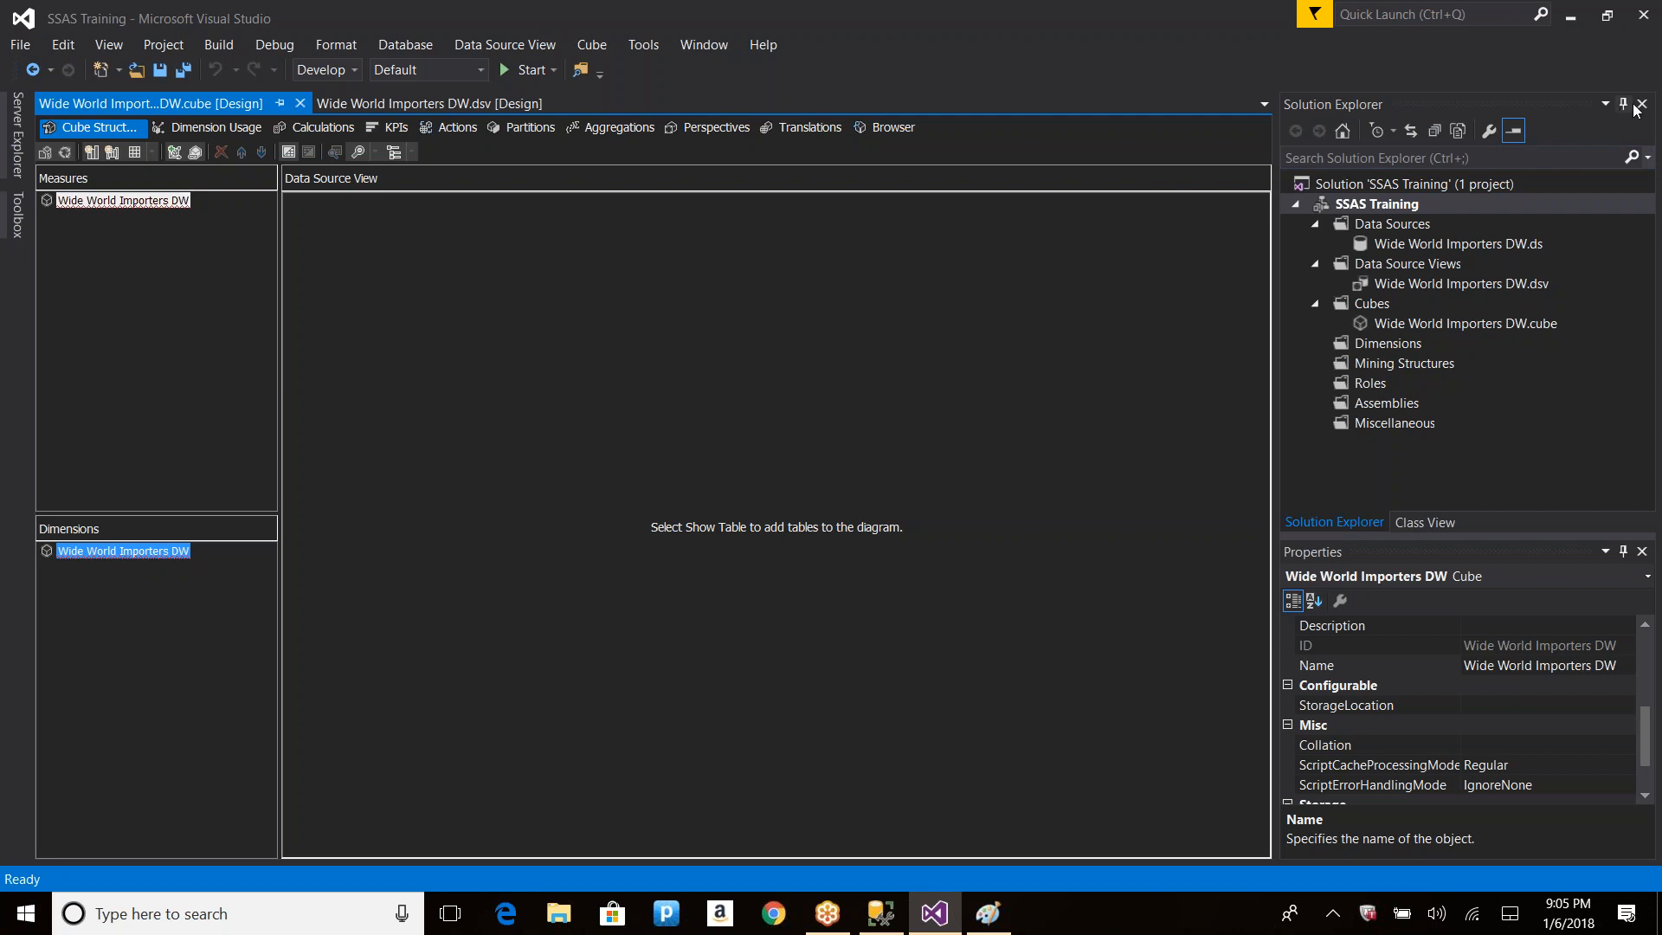
left_click(1387, 324)
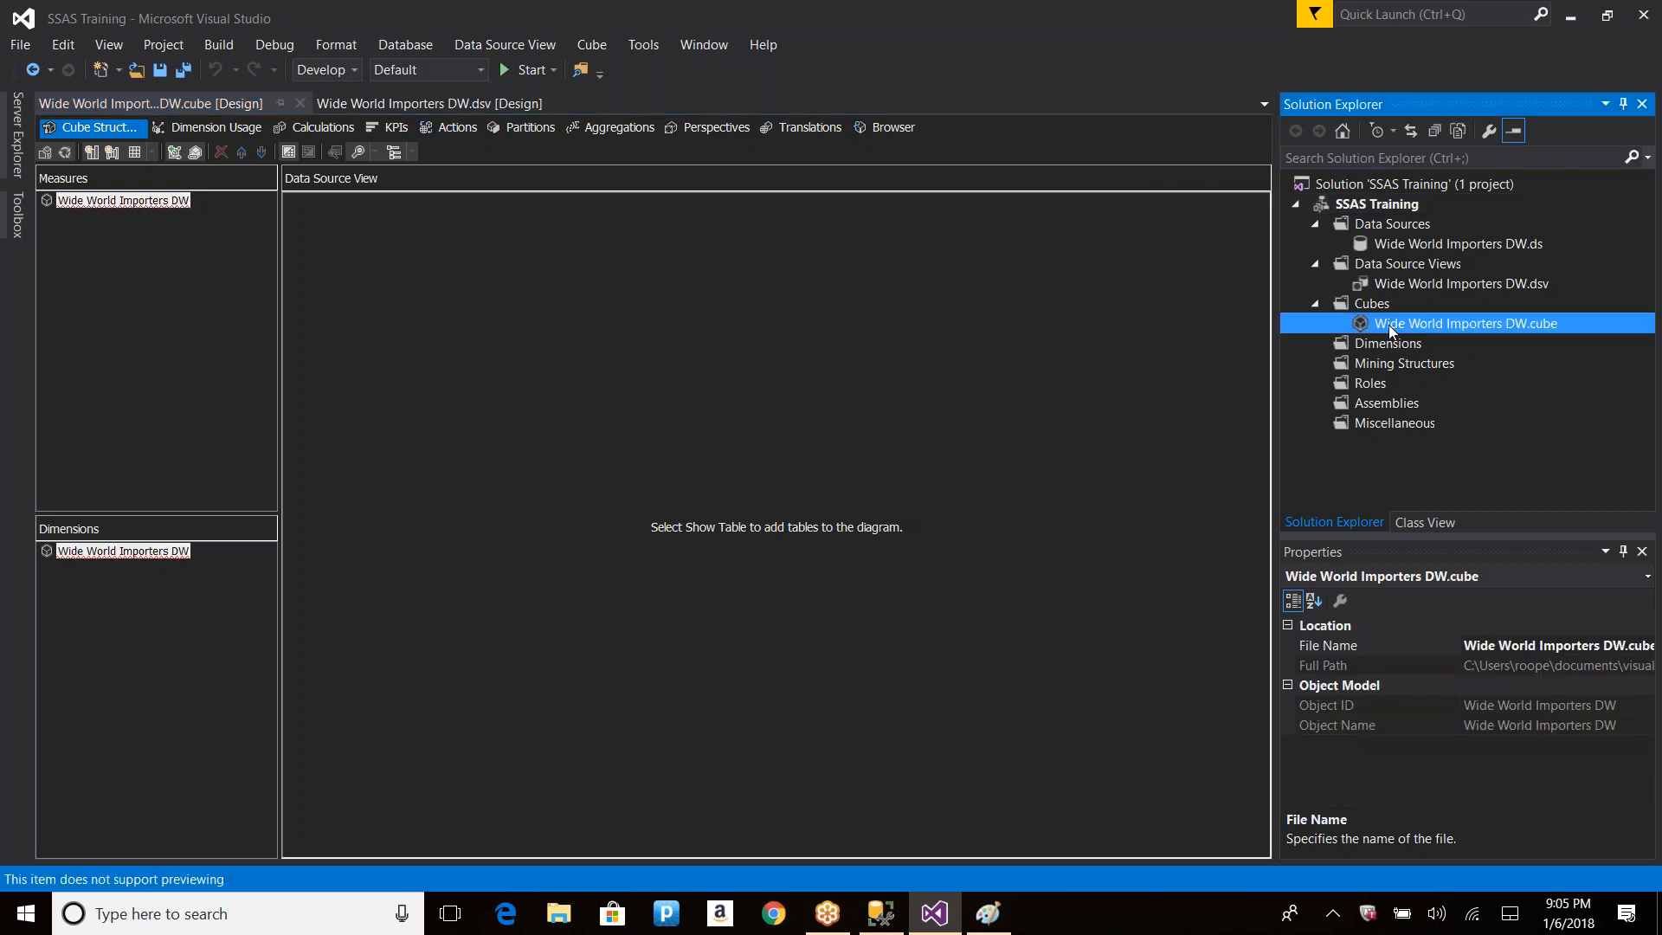
key("End")
left_click(1396, 322)
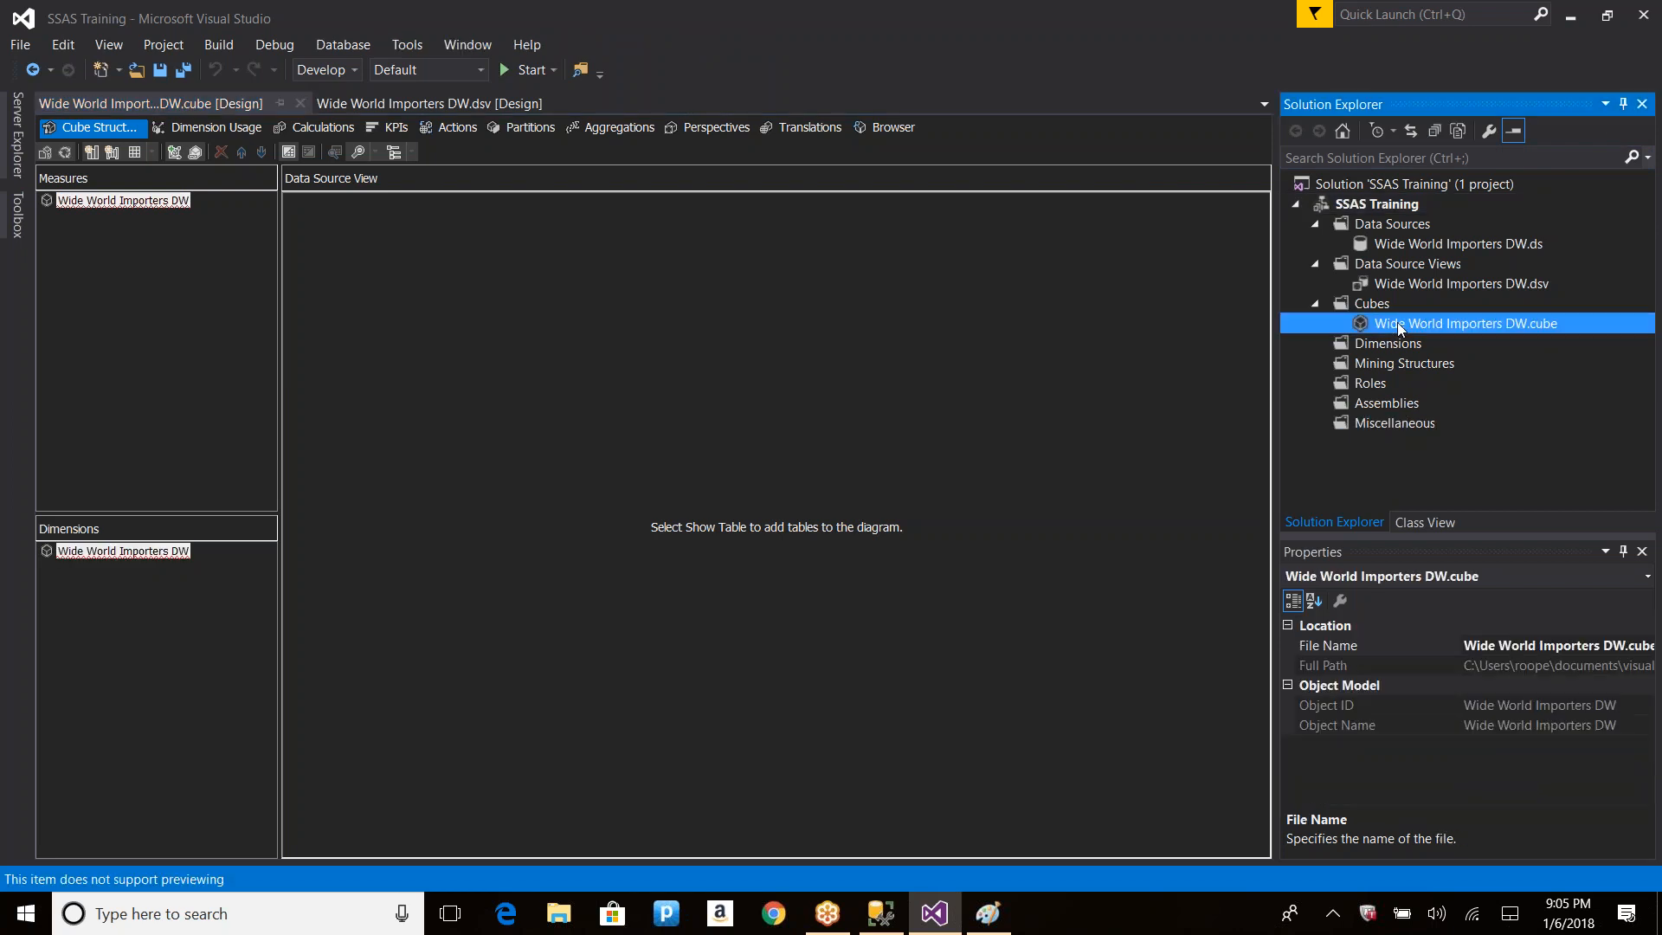
key("Delete")
key("Return")
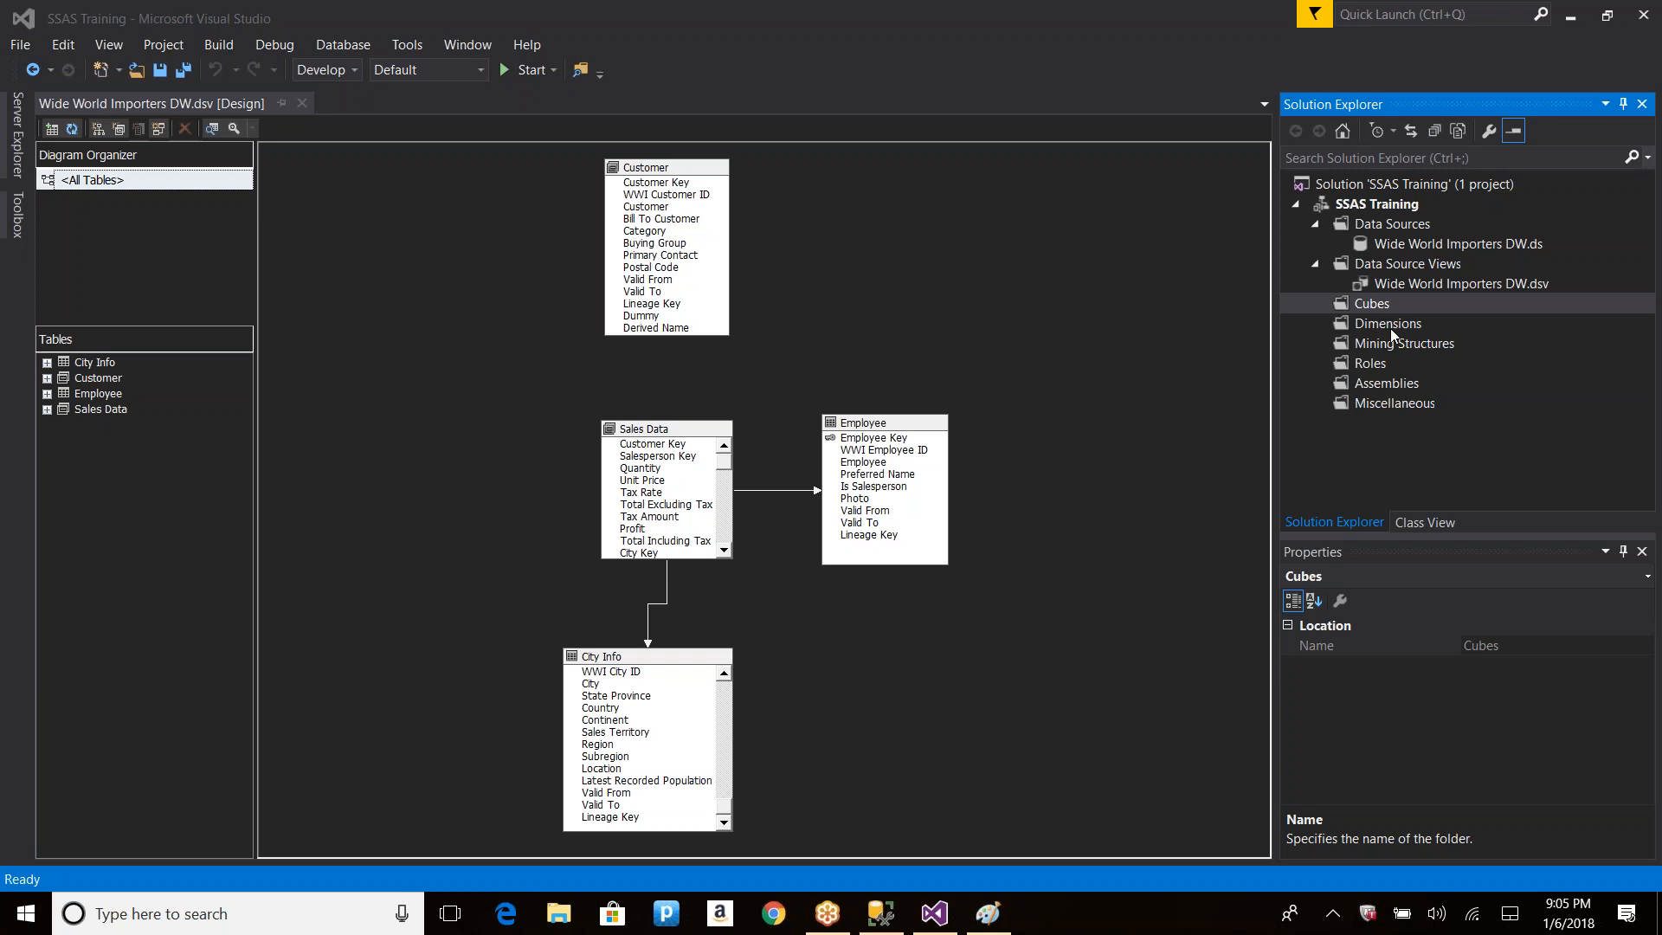
Step: Start a new dimension and choose to base it on an existing table
left_click(672, 195)
left_click(666, 183)
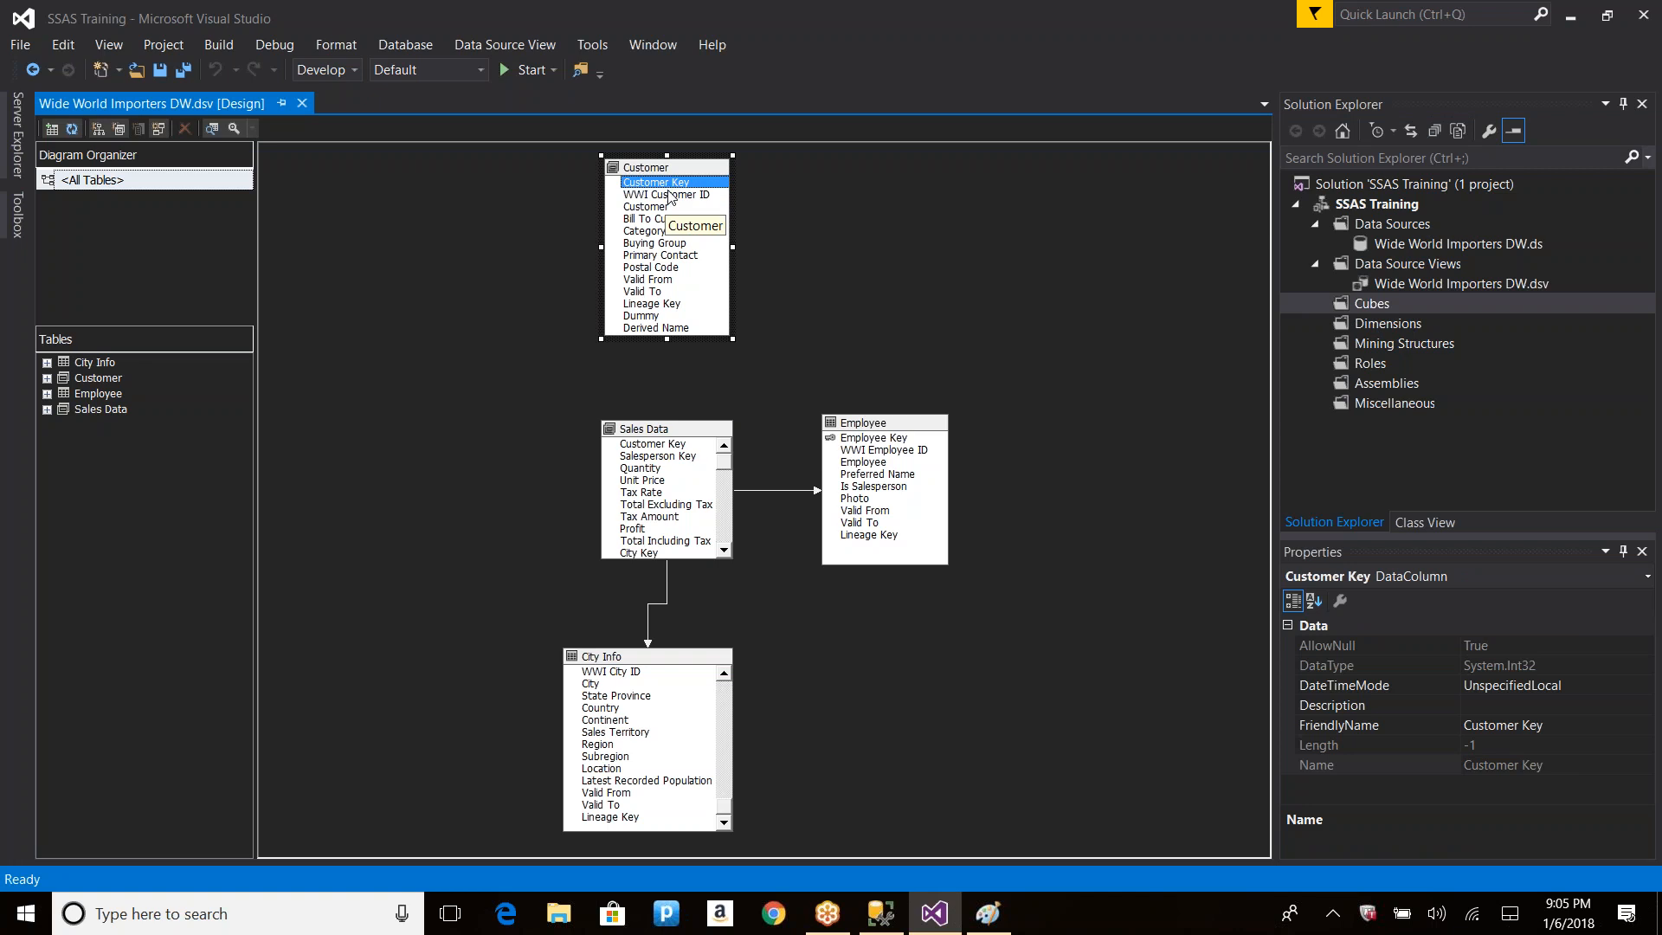
right_click(1394, 304)
right_click(1378, 325)
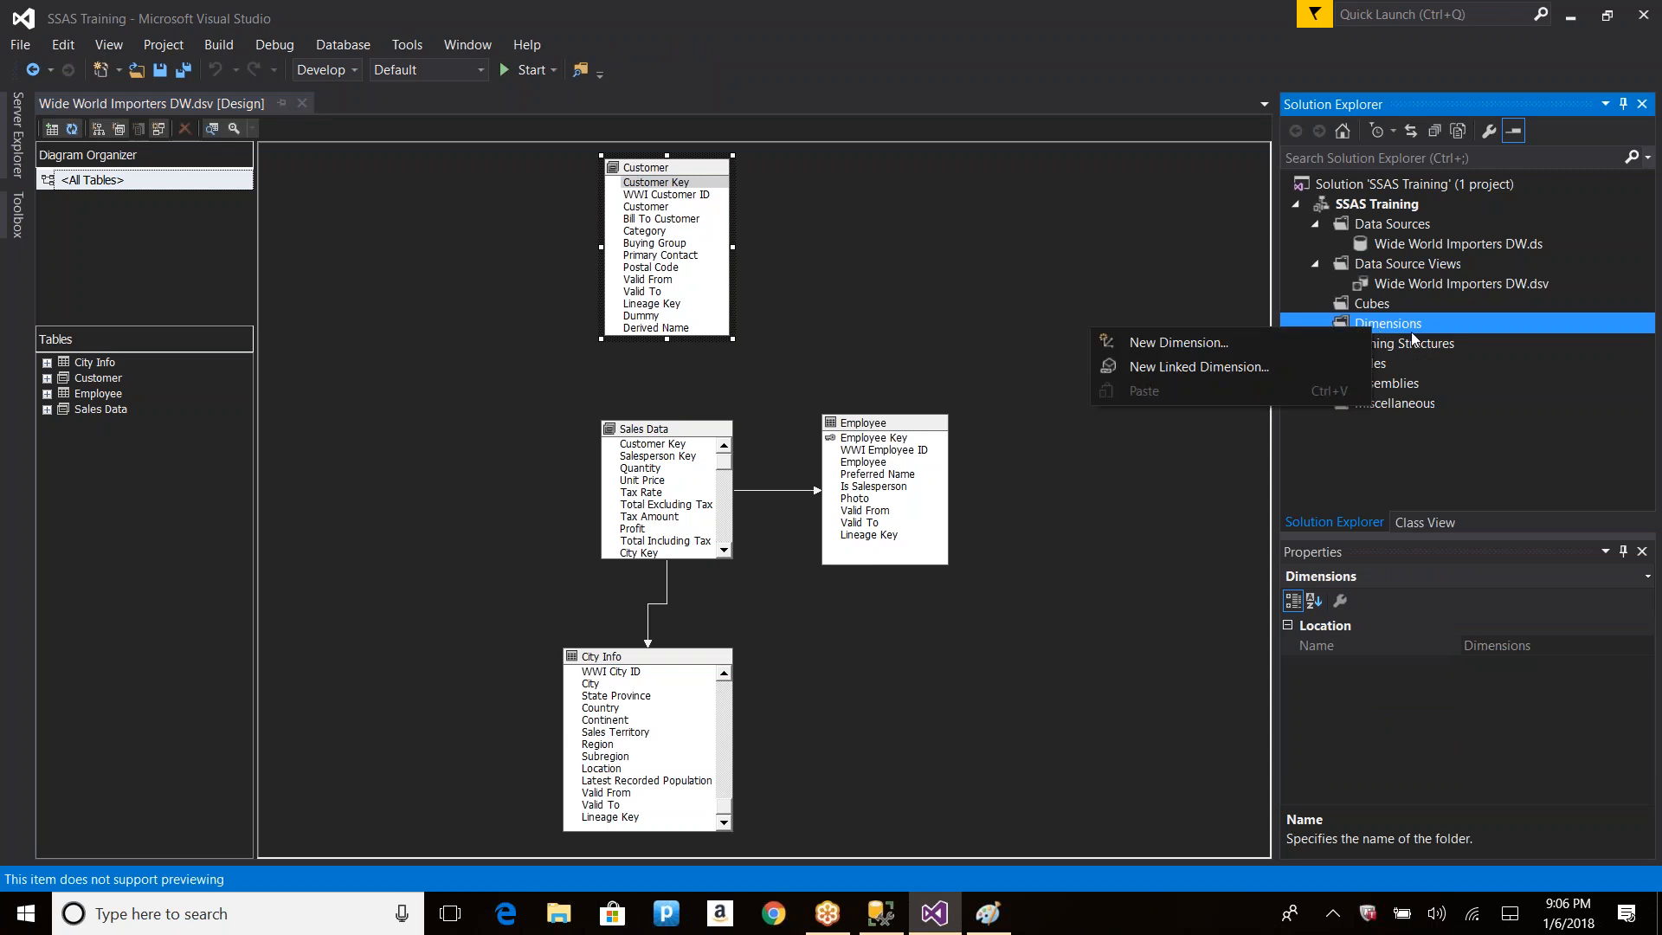
left_click(1243, 341)
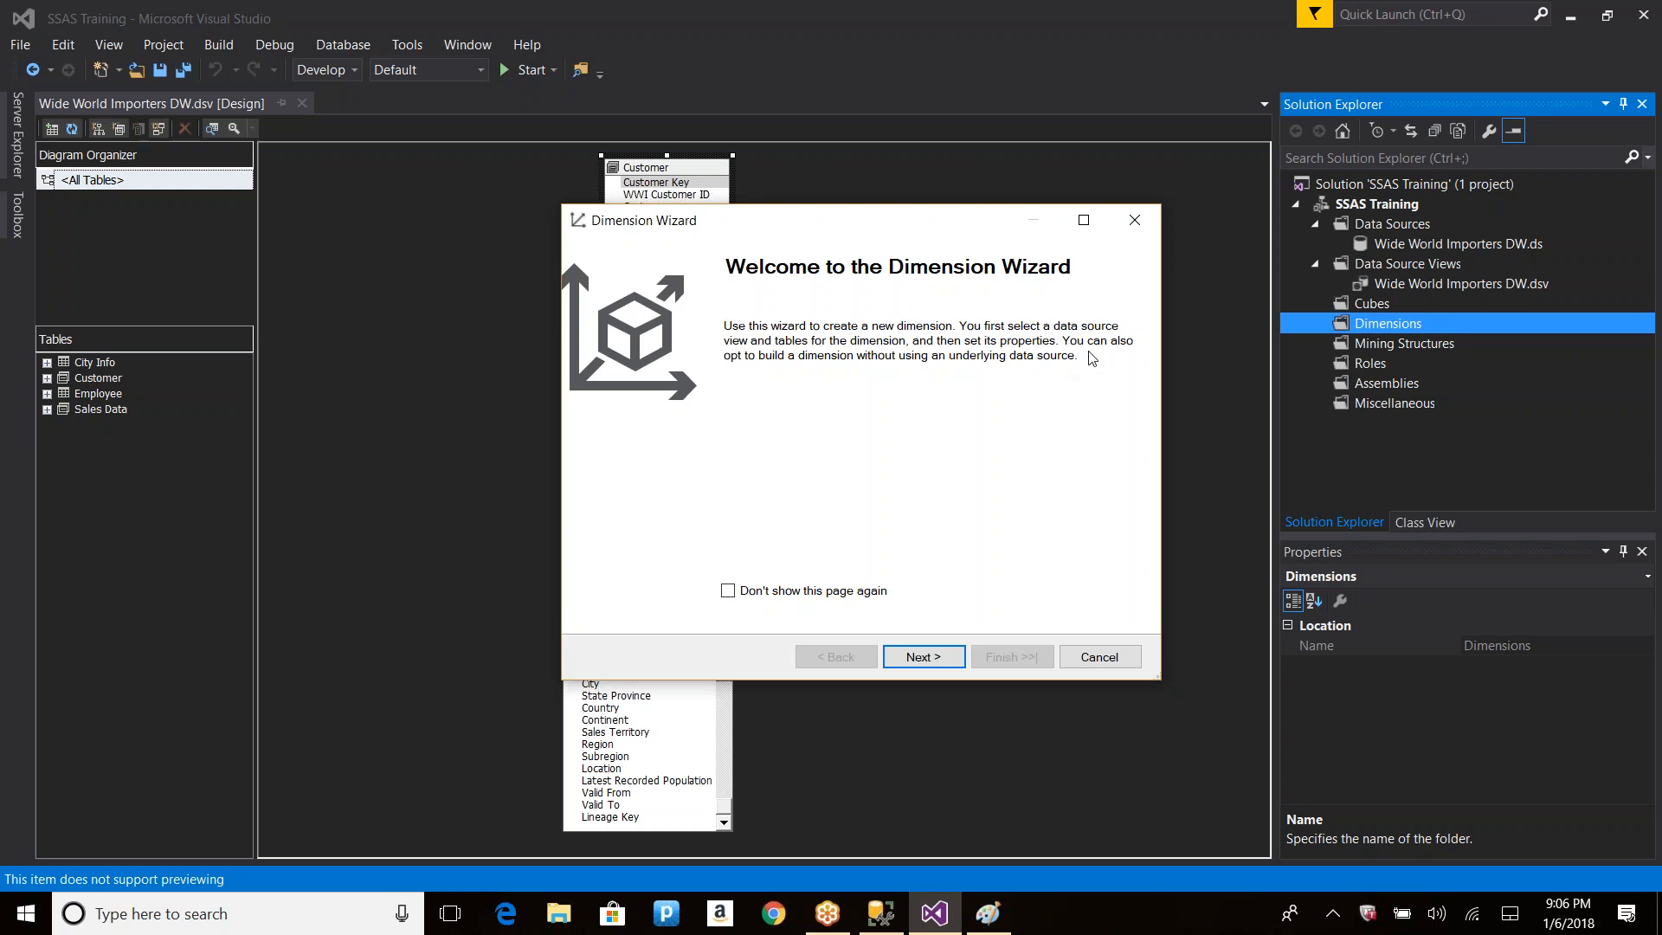
left_click(926, 660)
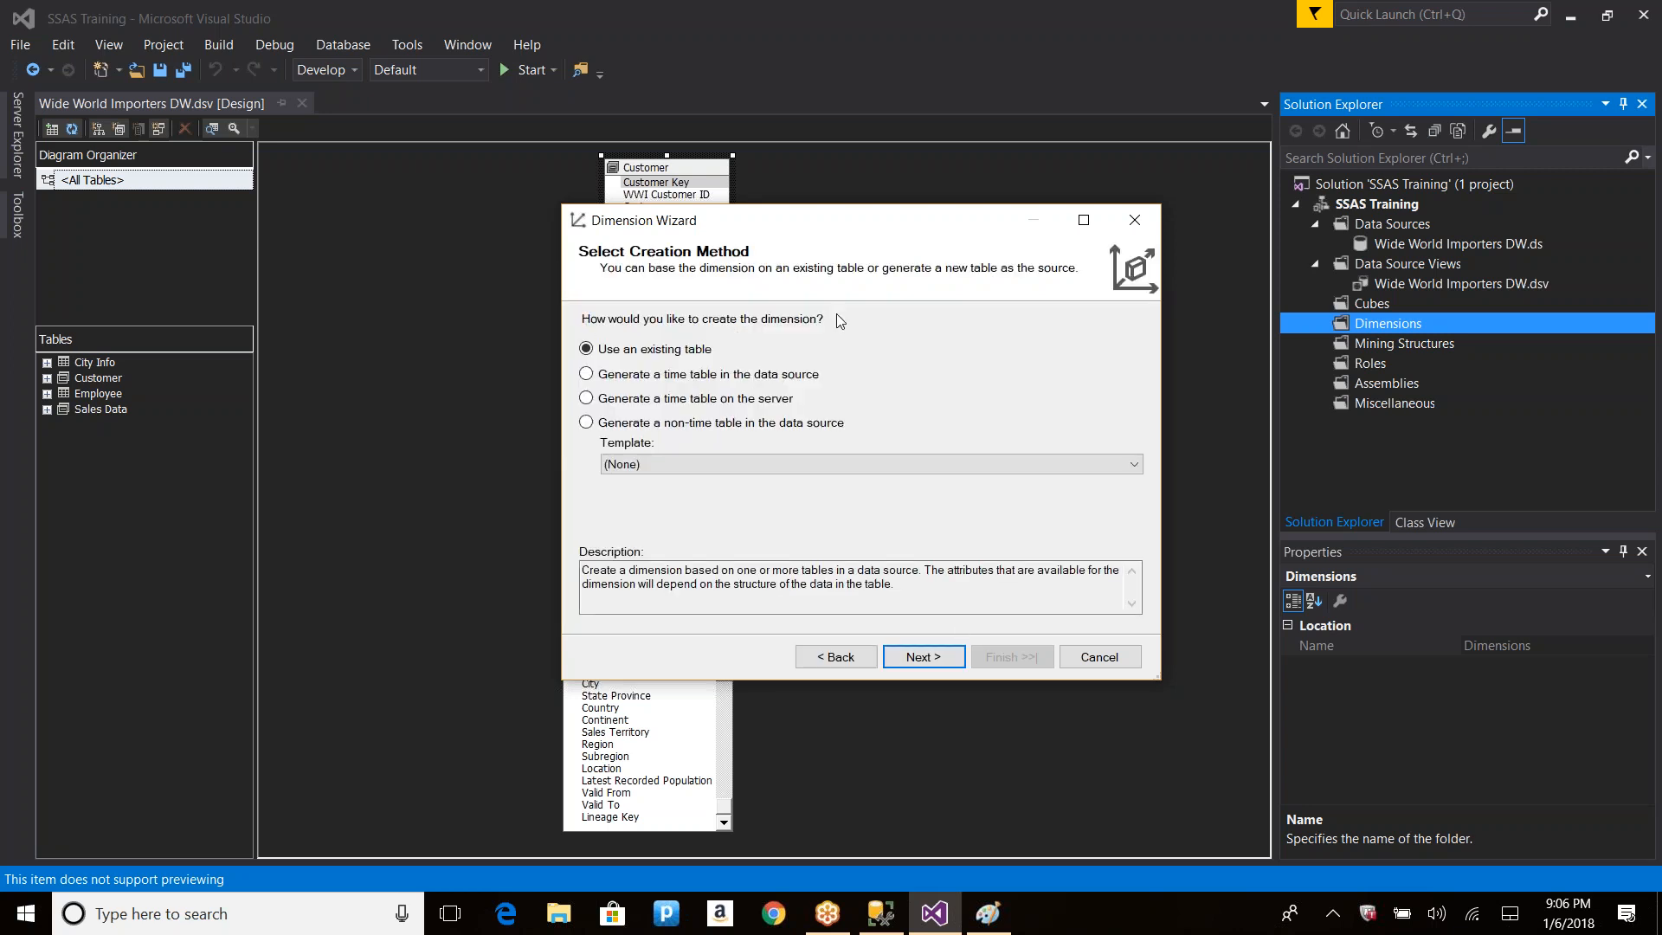
left_click(665, 353)
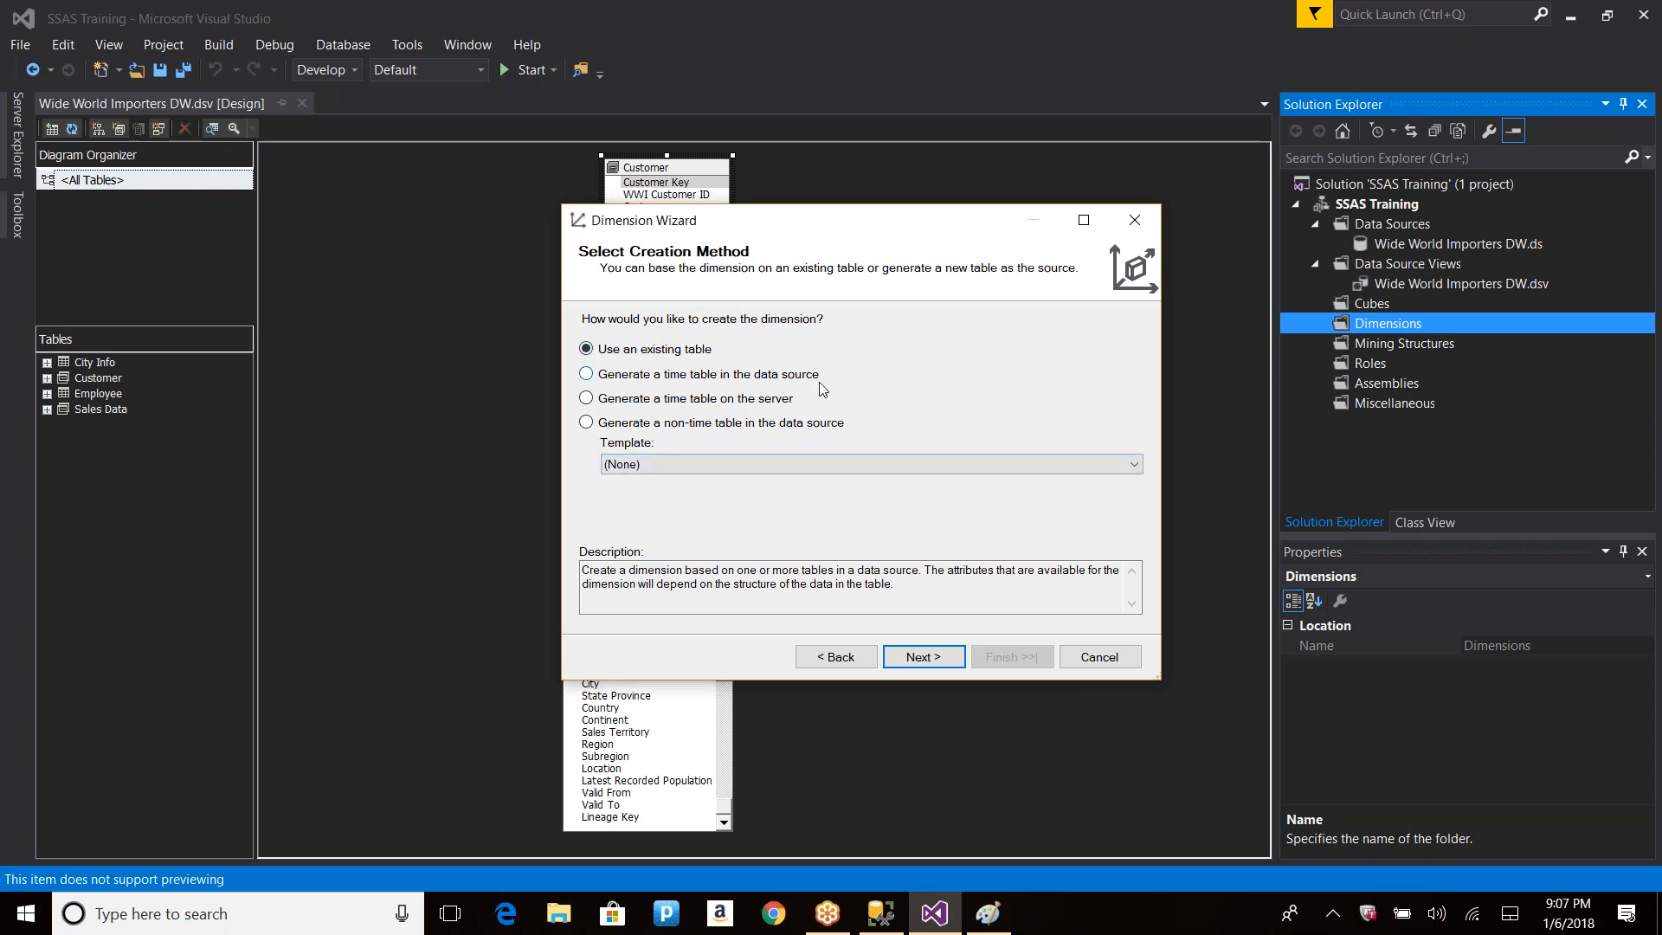
left_click(922, 659)
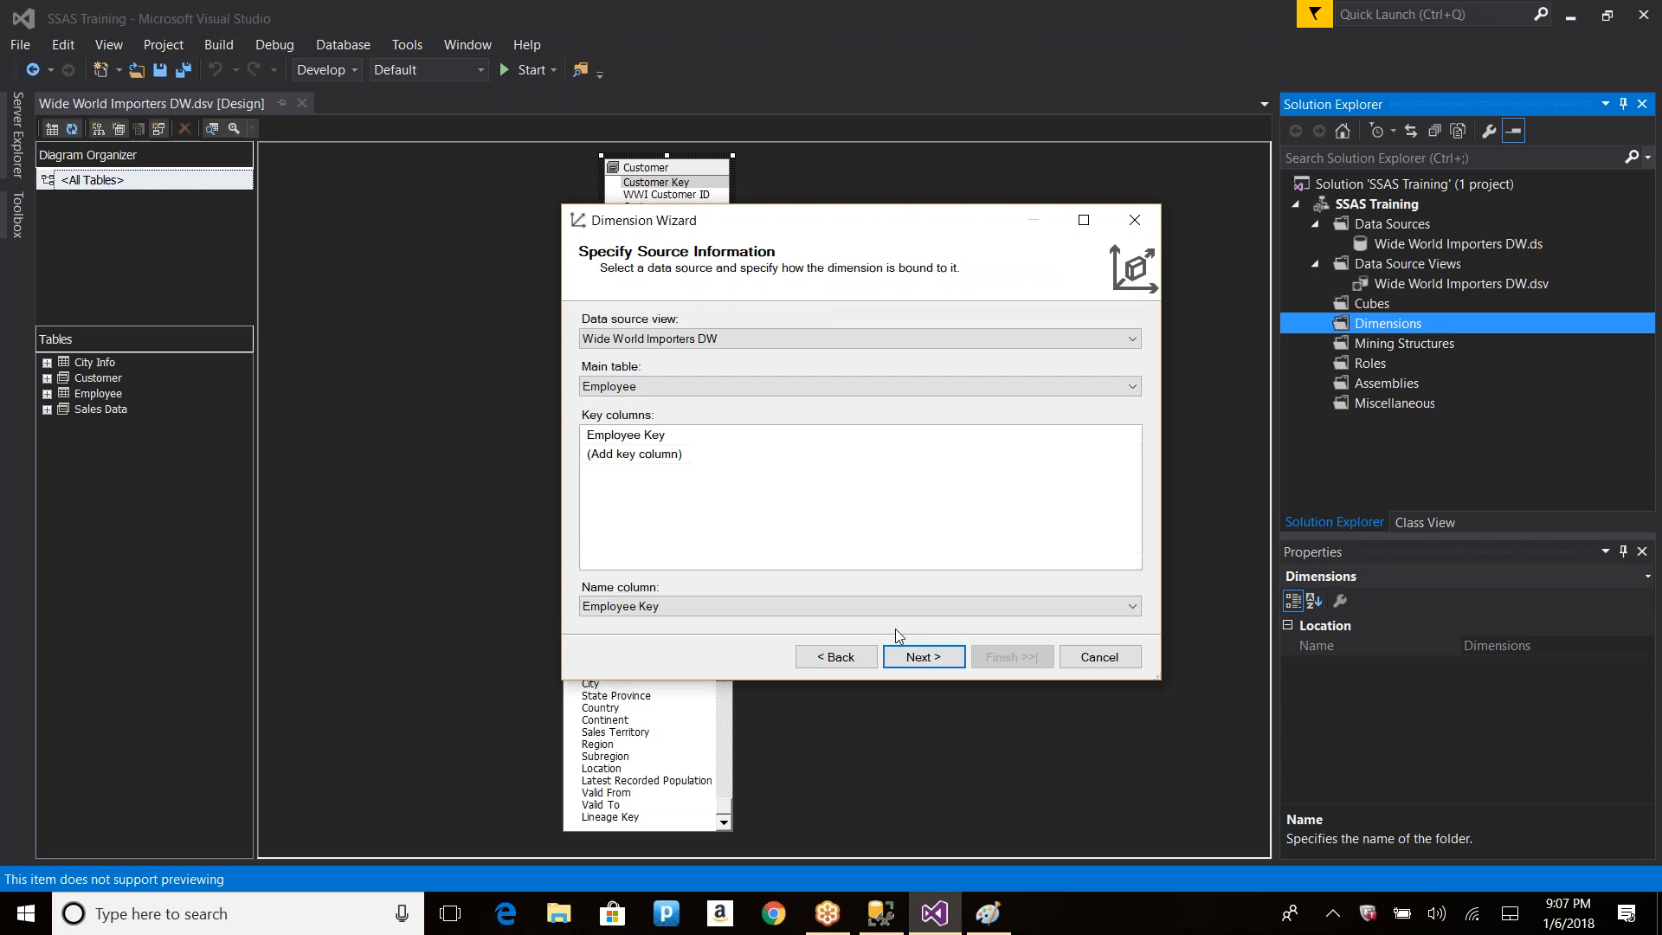
Step: Try Customer as the dimension's main table, using Customer Key as both the key column and the name column
mouse_move(758, 223)
left_mouse_down()
mouse_move(810, 288)
mouse_move(782, 213)
left_mouse_up()
left_click(727, 376)
left_click(641, 412)
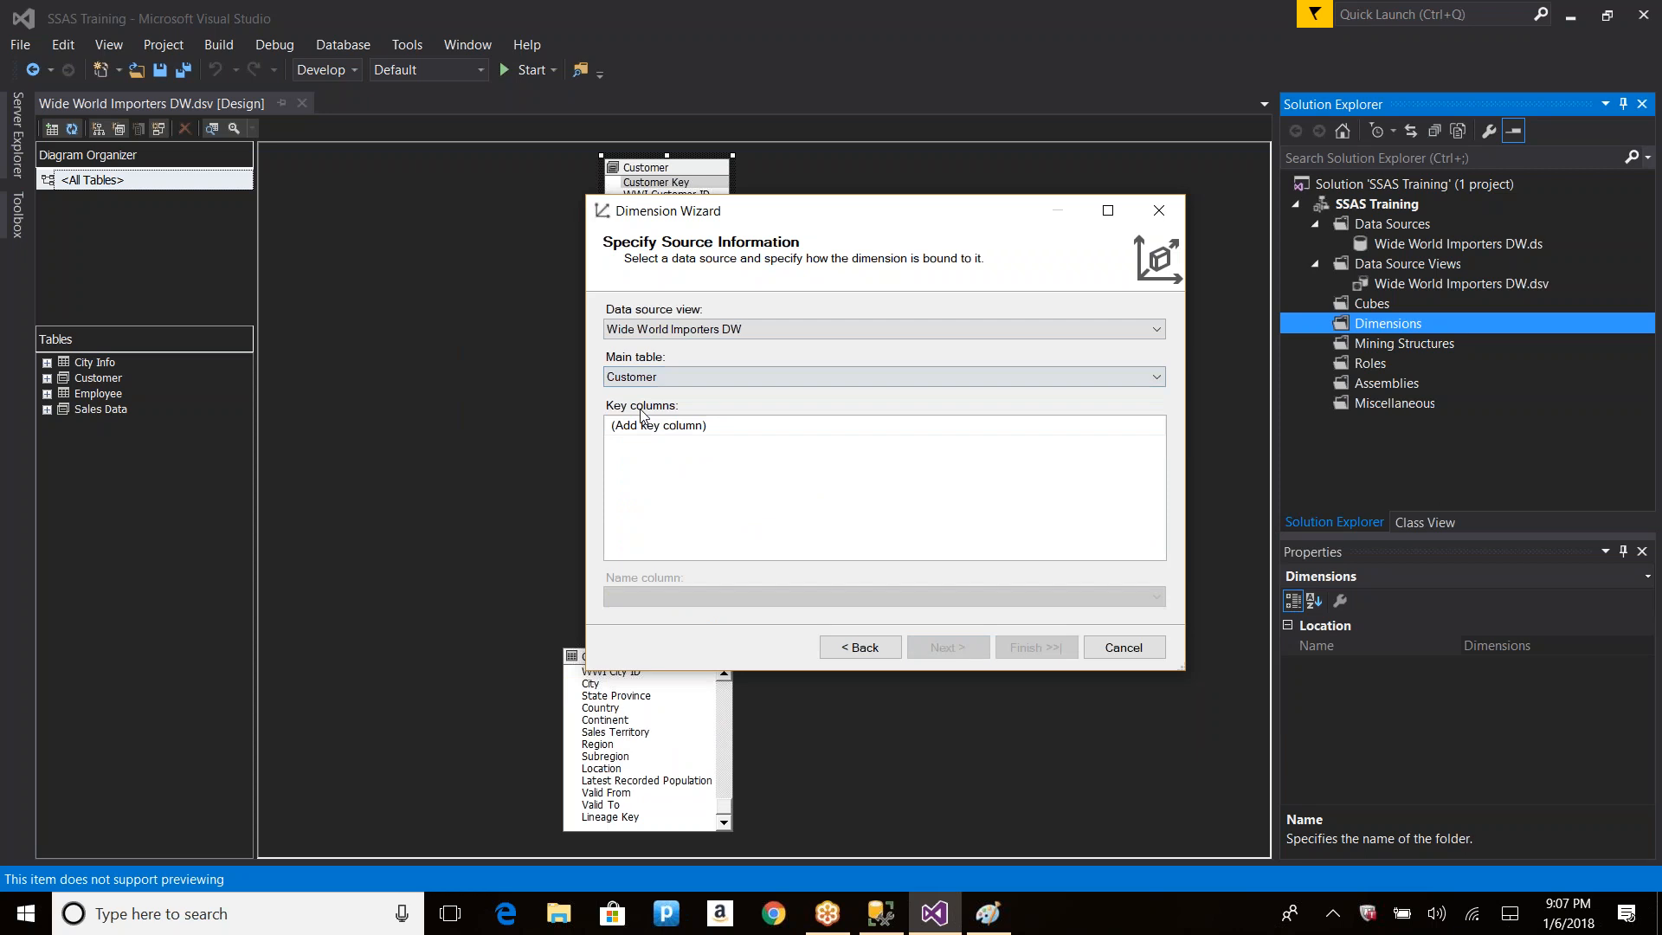
left_click(727, 329)
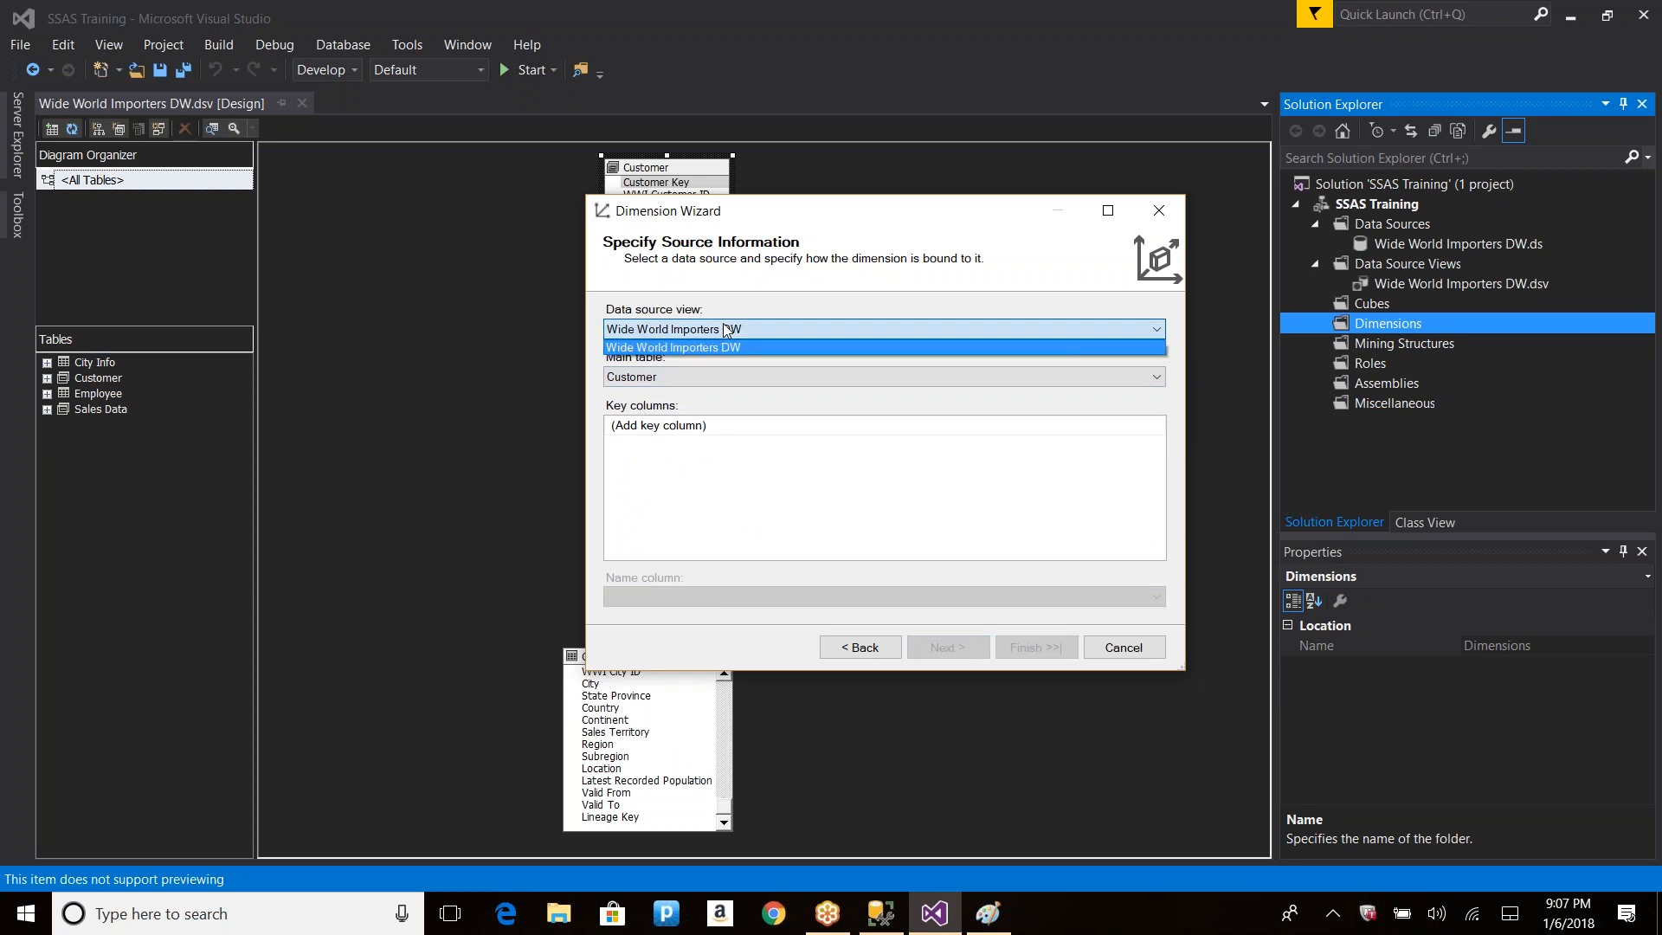
left_click(727, 329)
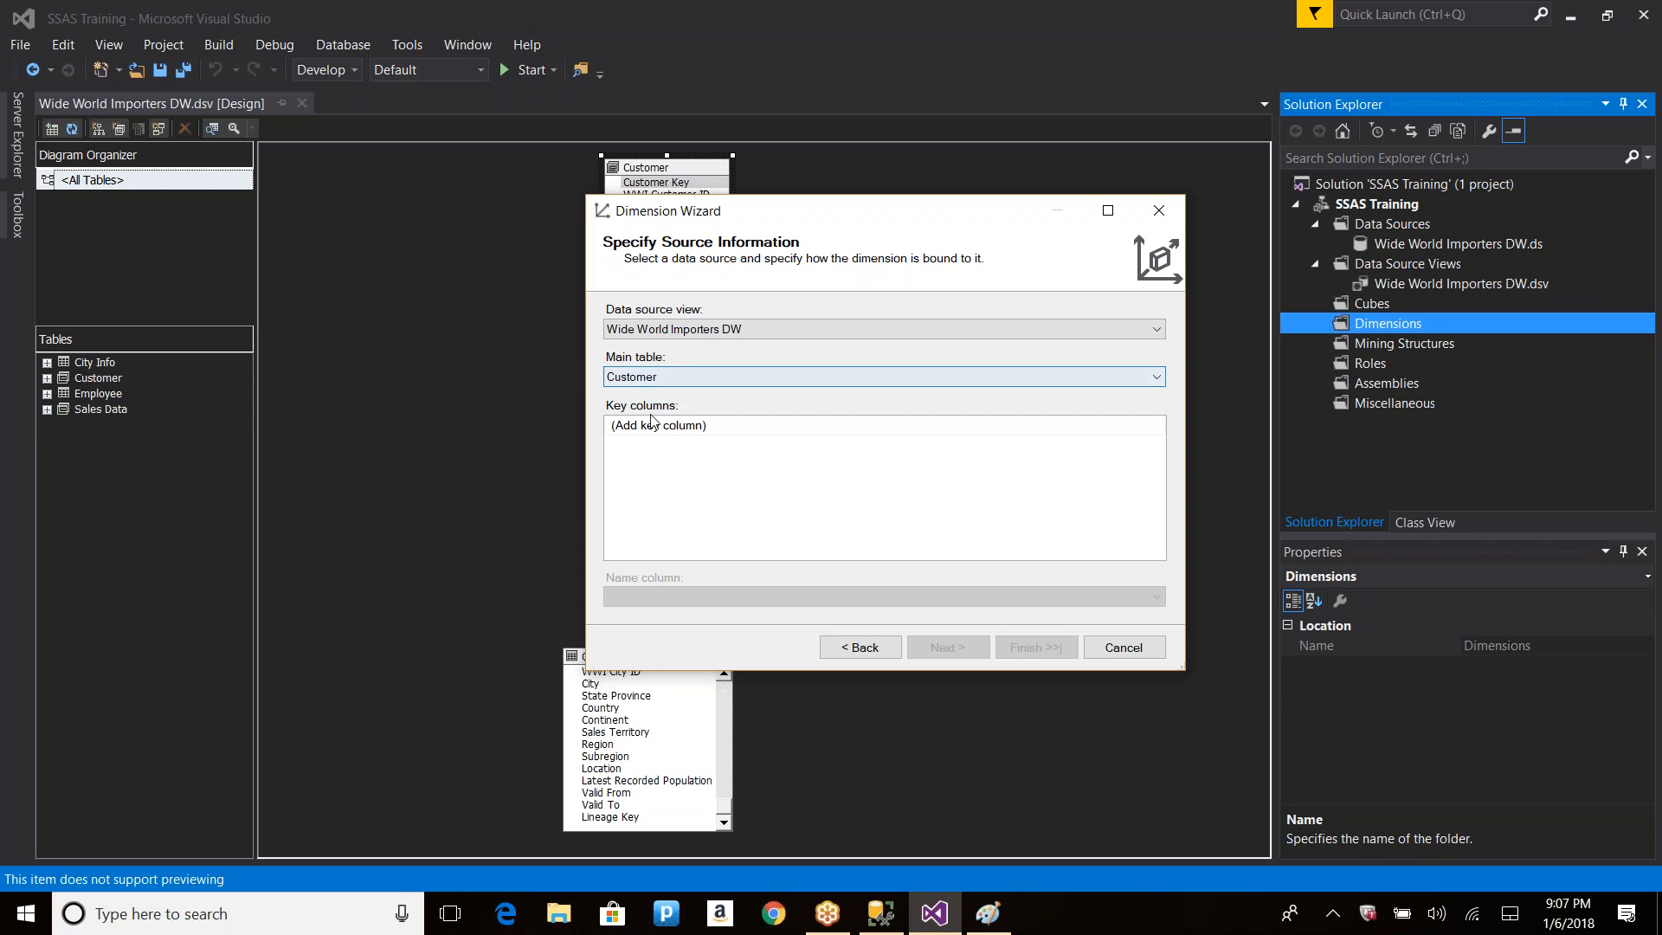
left_click_drag(835, 214, 1073, 222)
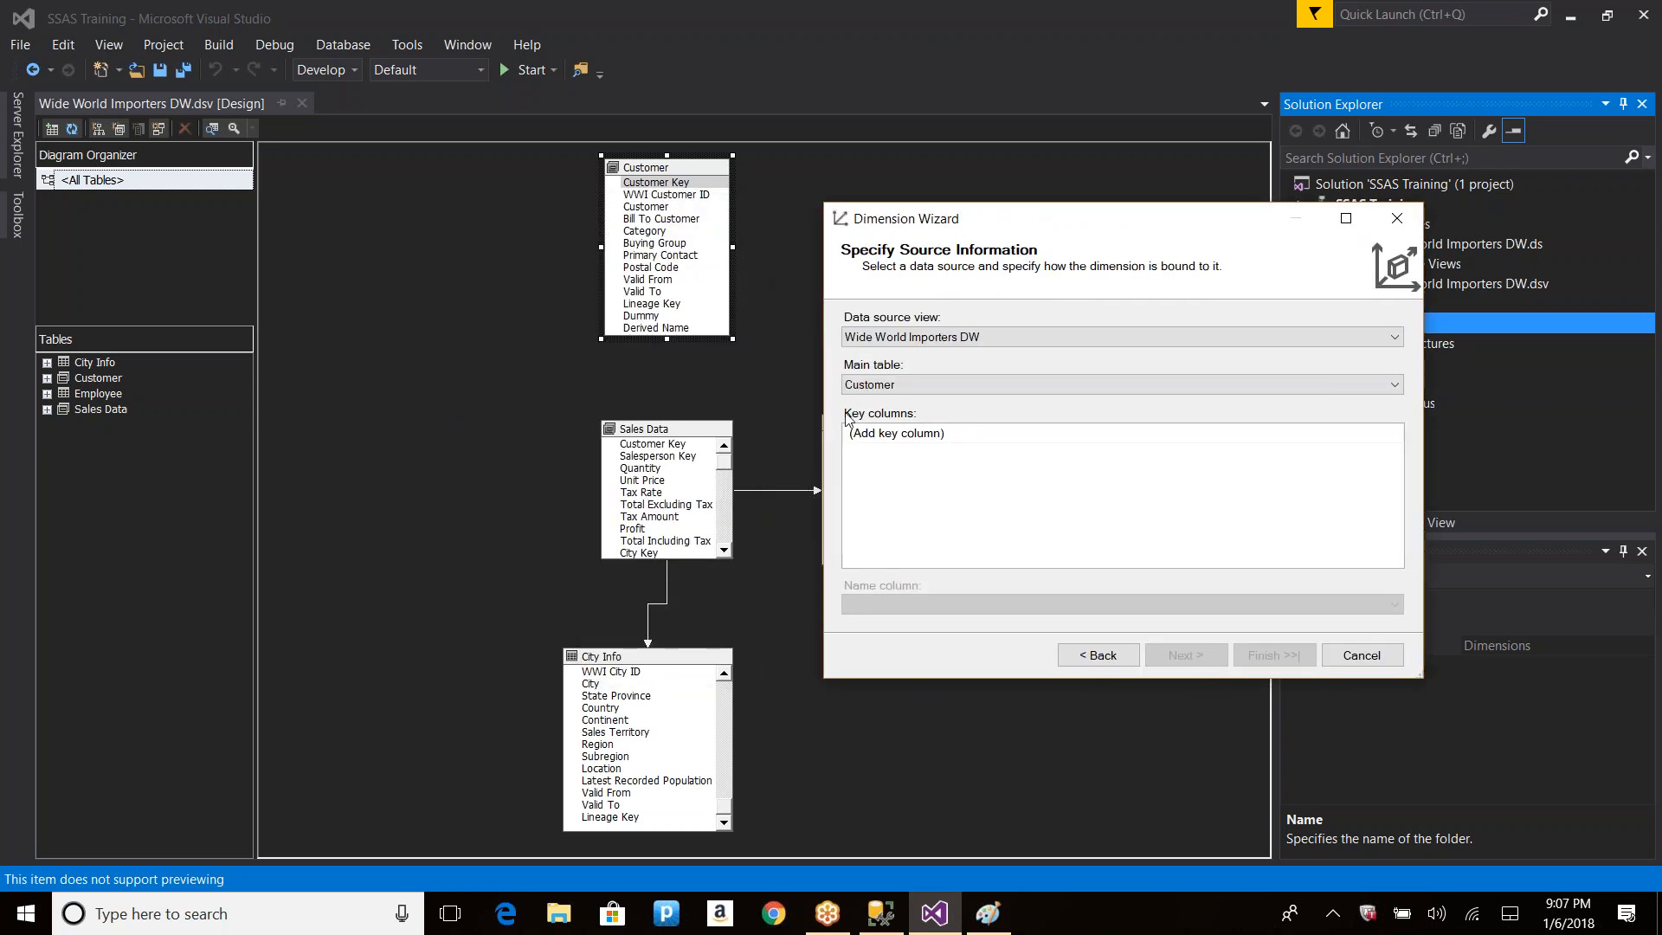
left_click(892, 437)
left_click(892, 437)
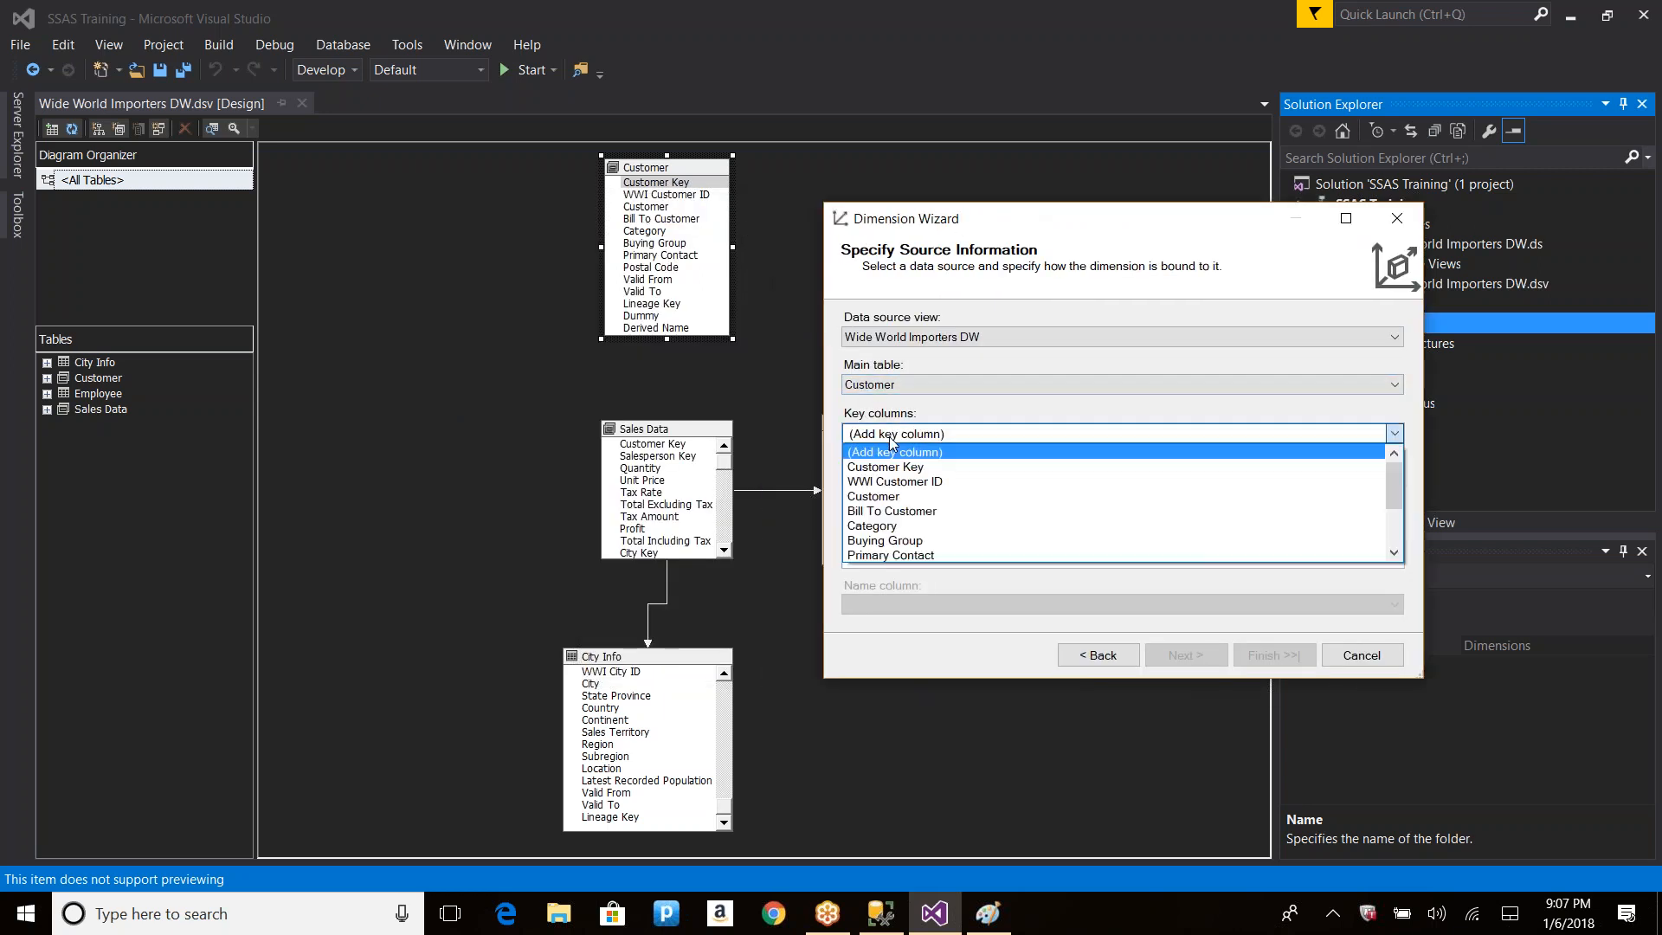
left_click(896, 457)
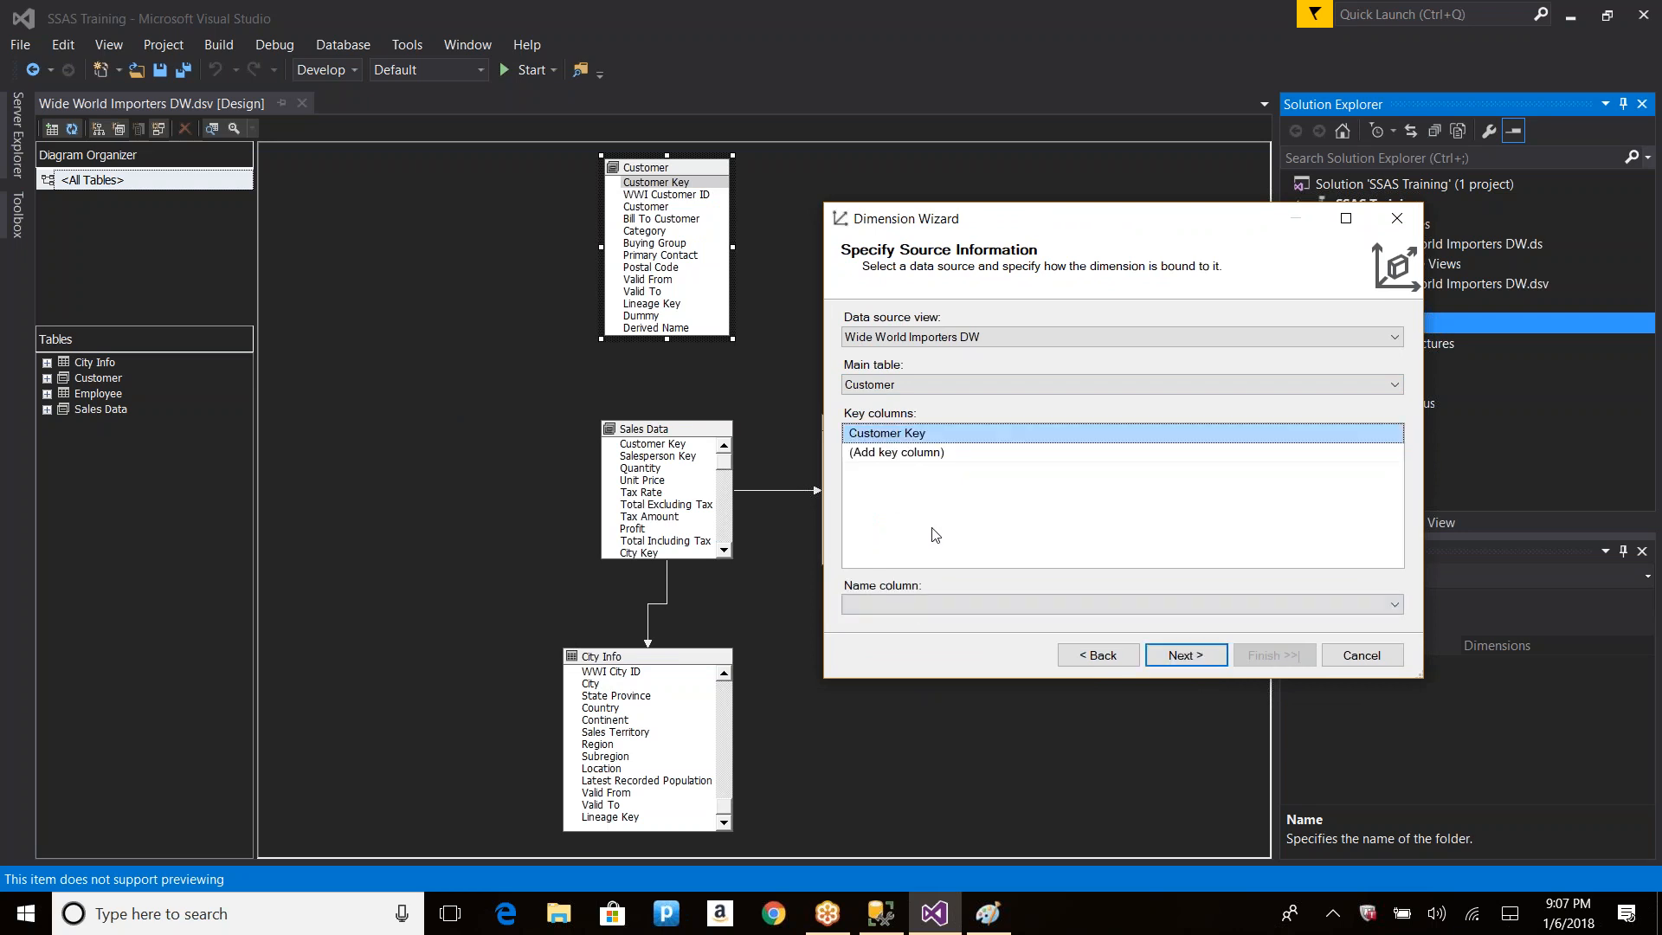
left_click(912, 603)
left_click(897, 637)
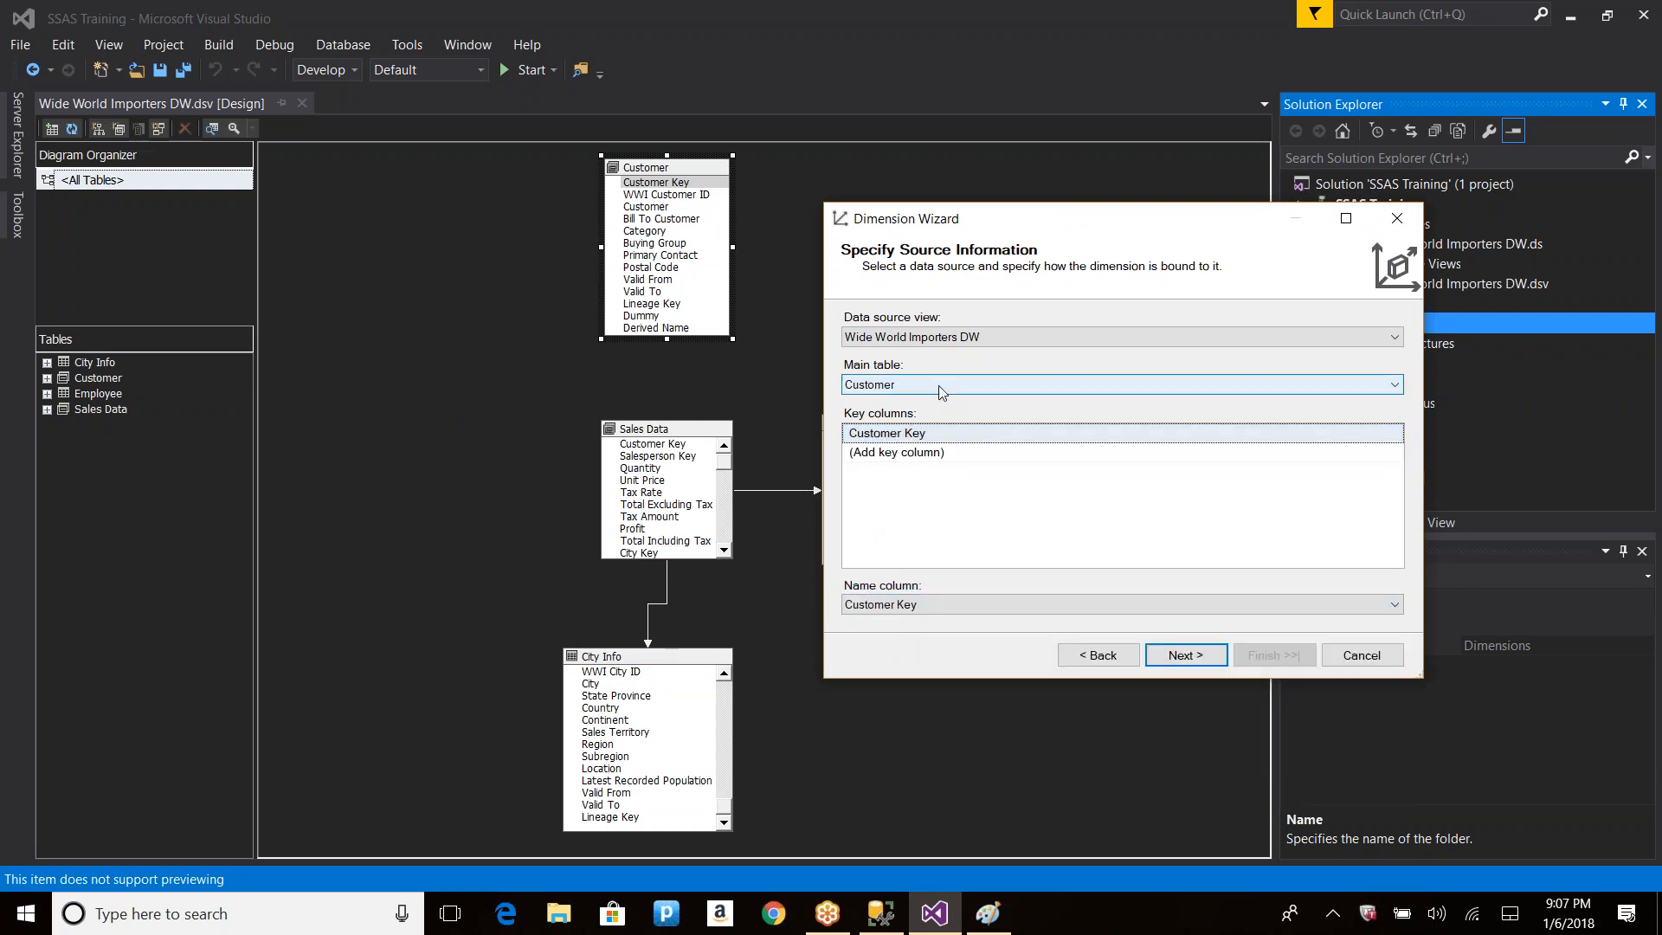
Step: Switch the dimension's main table to City Info to compare its key column, and cancel the wizard
left_click(730, 707)
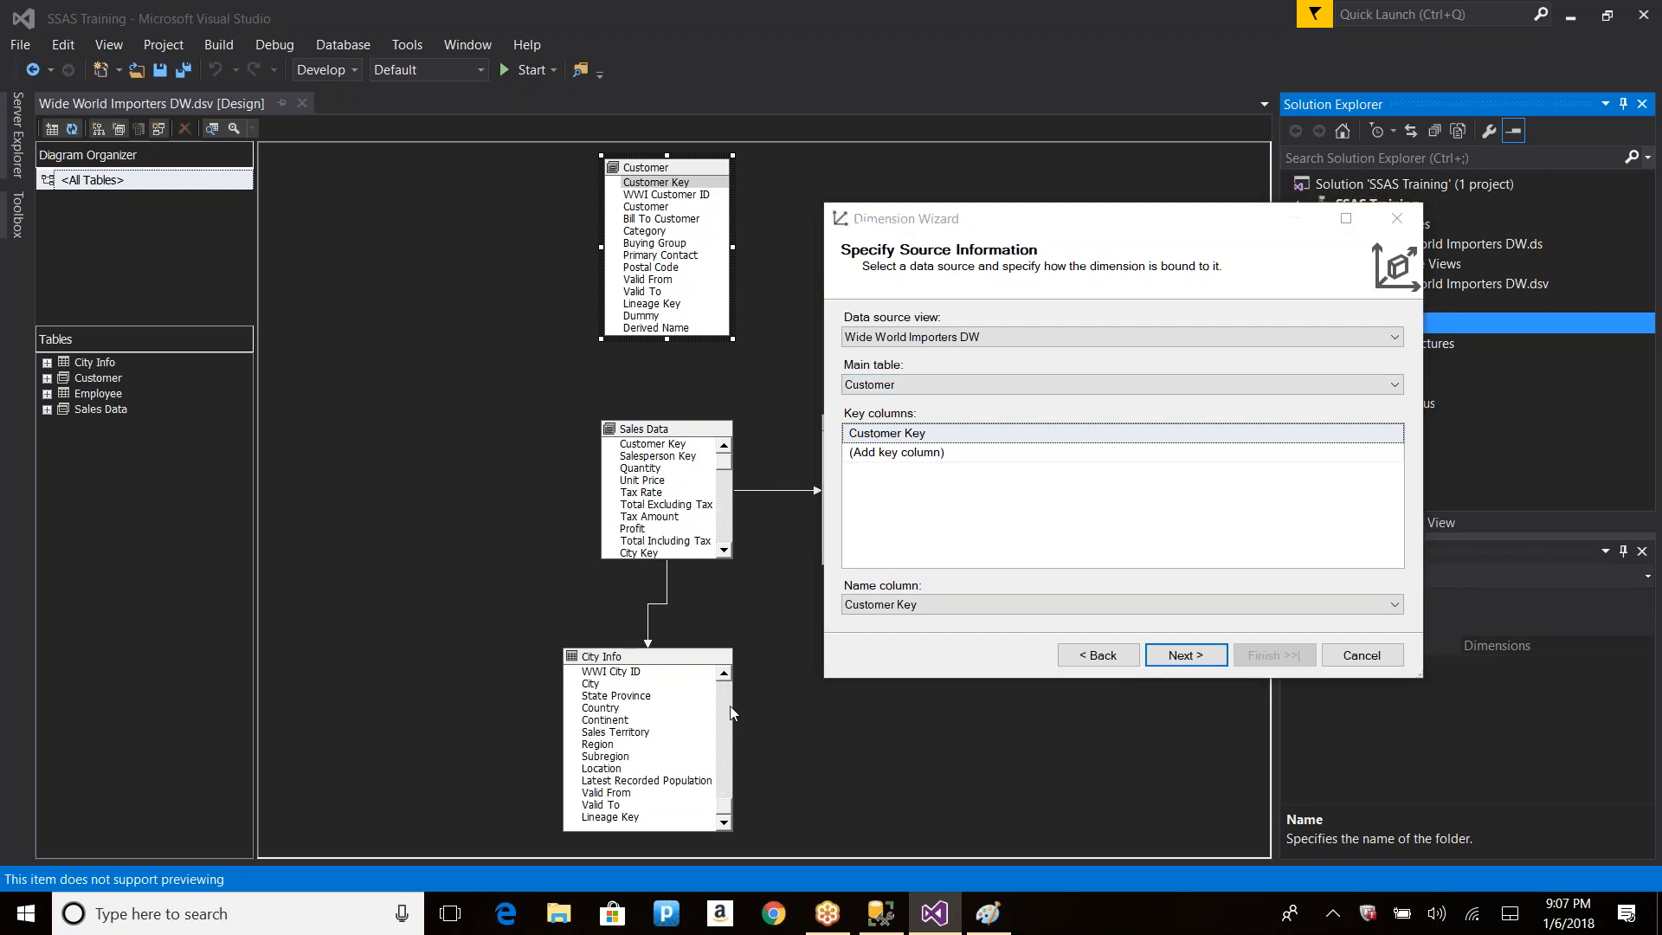
left_click(949, 386)
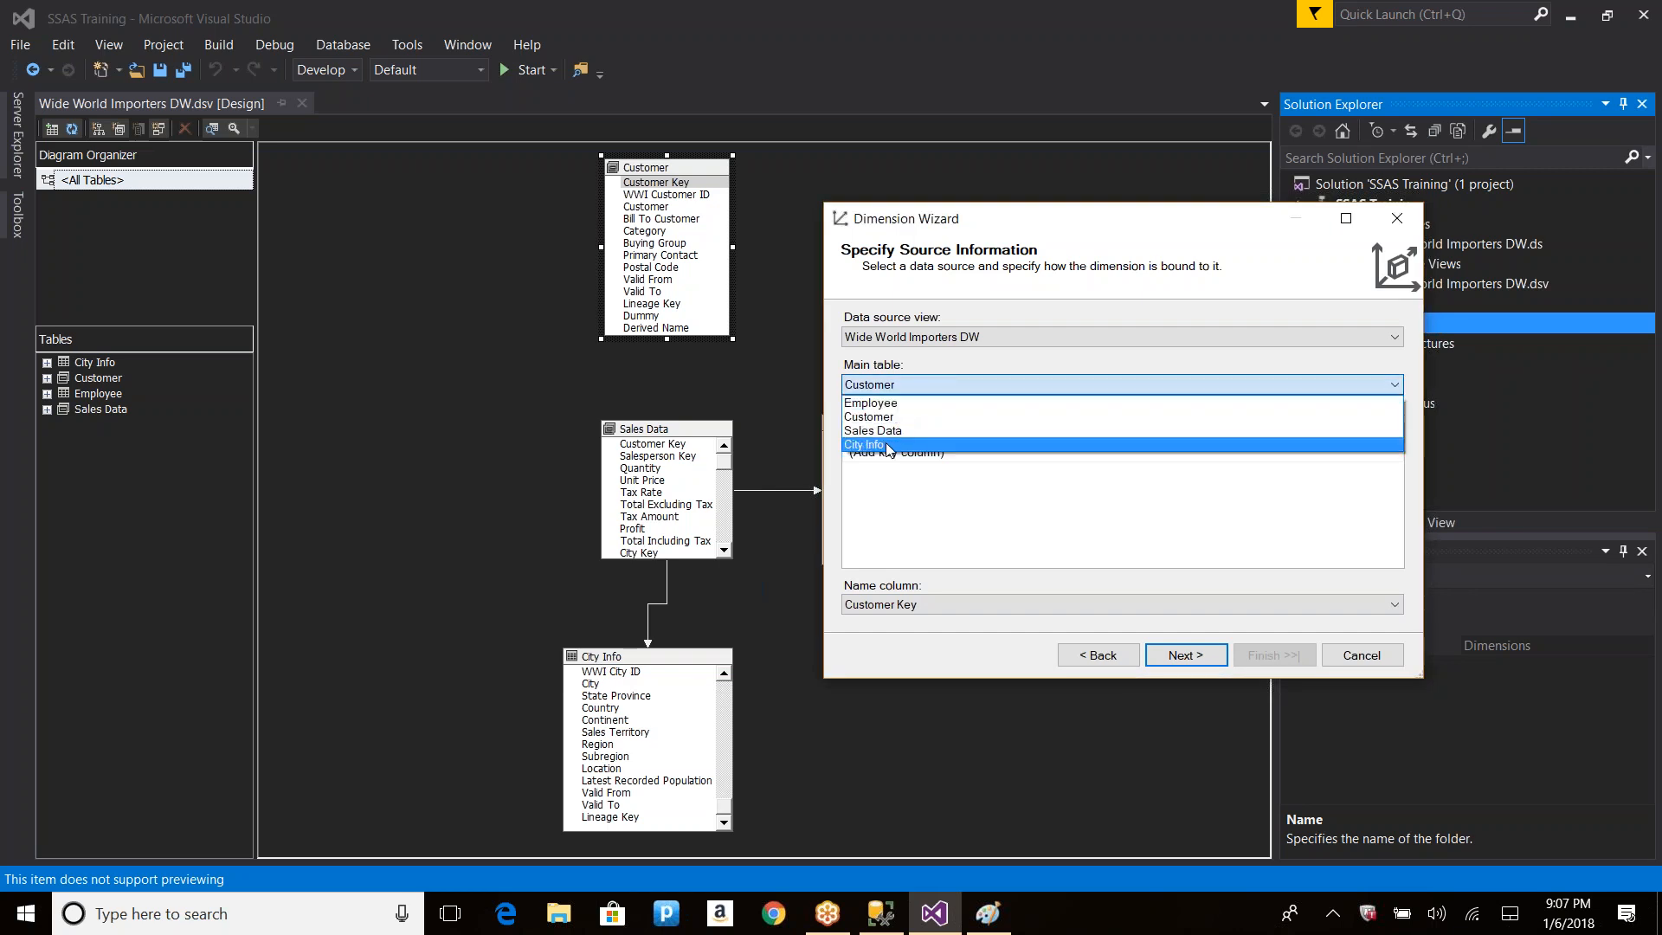
left_click(888, 446)
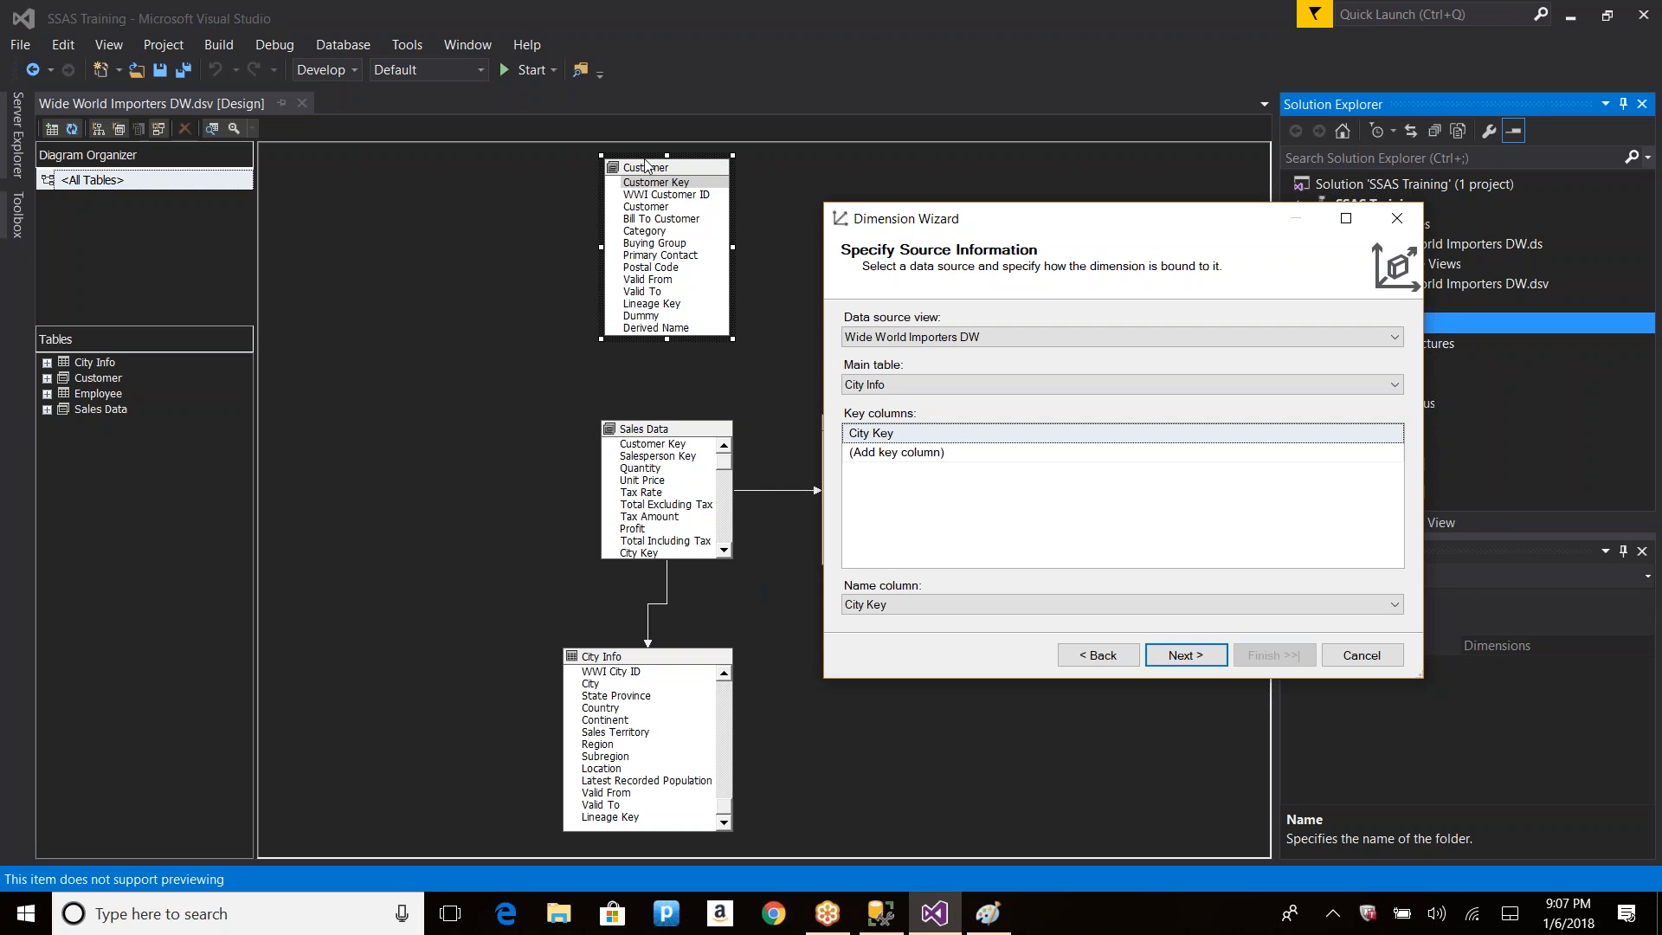
left_click(1361, 656)
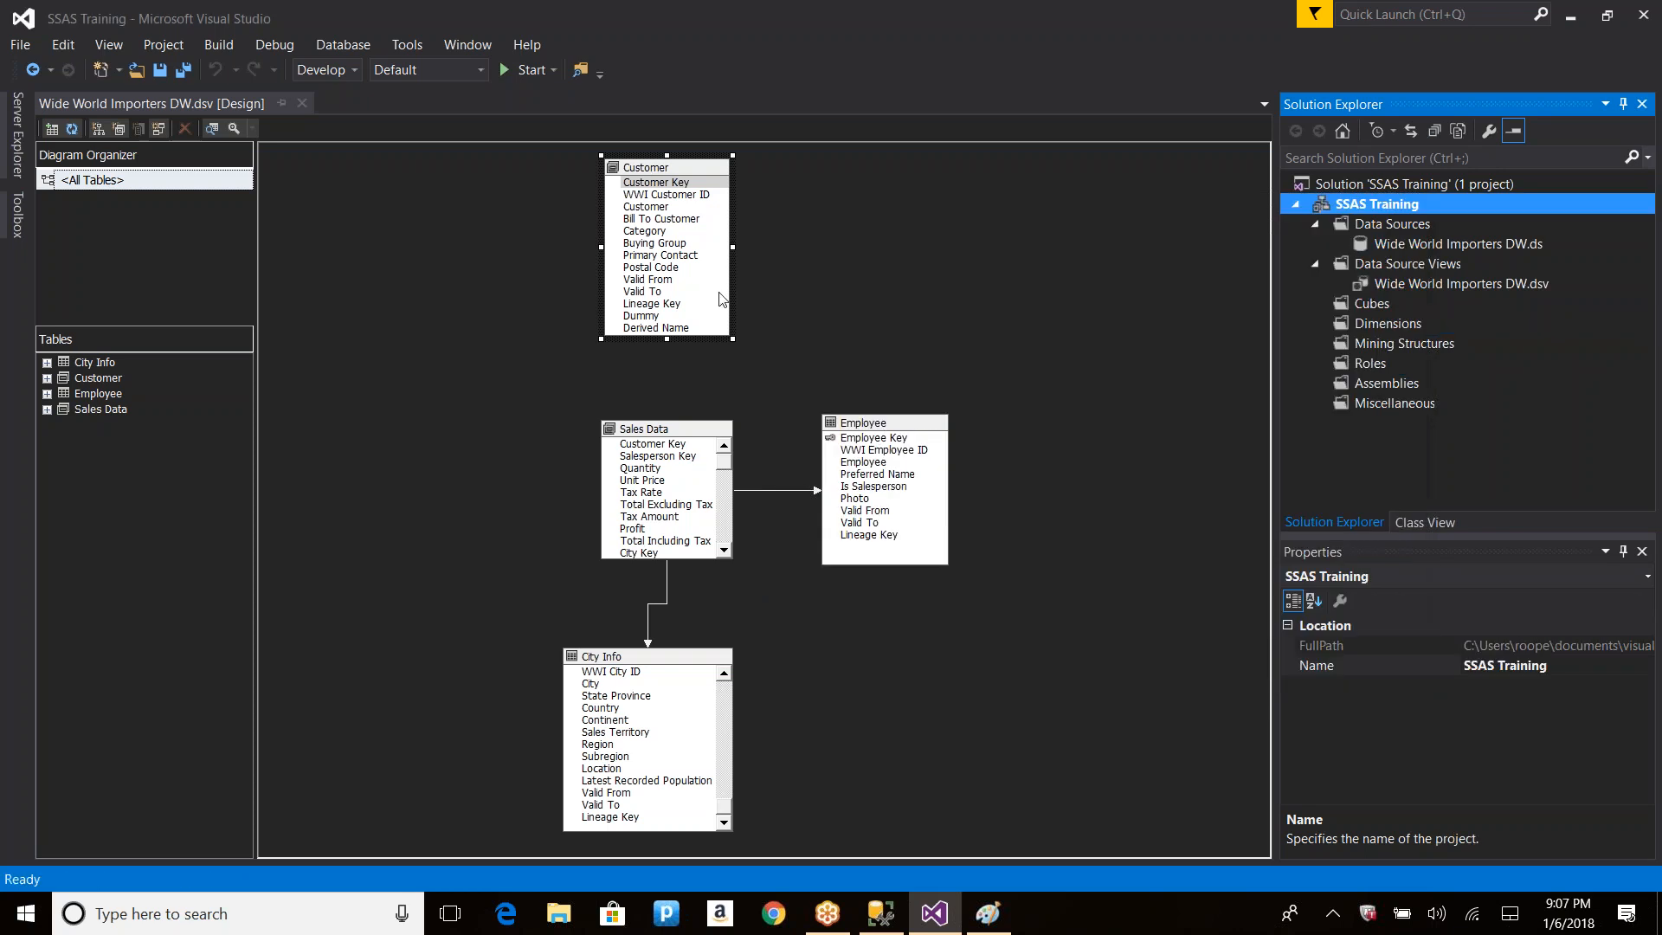
Step: Set Customer Key as the logical primary key of the Customer table in the data source view
right_click(666, 190)
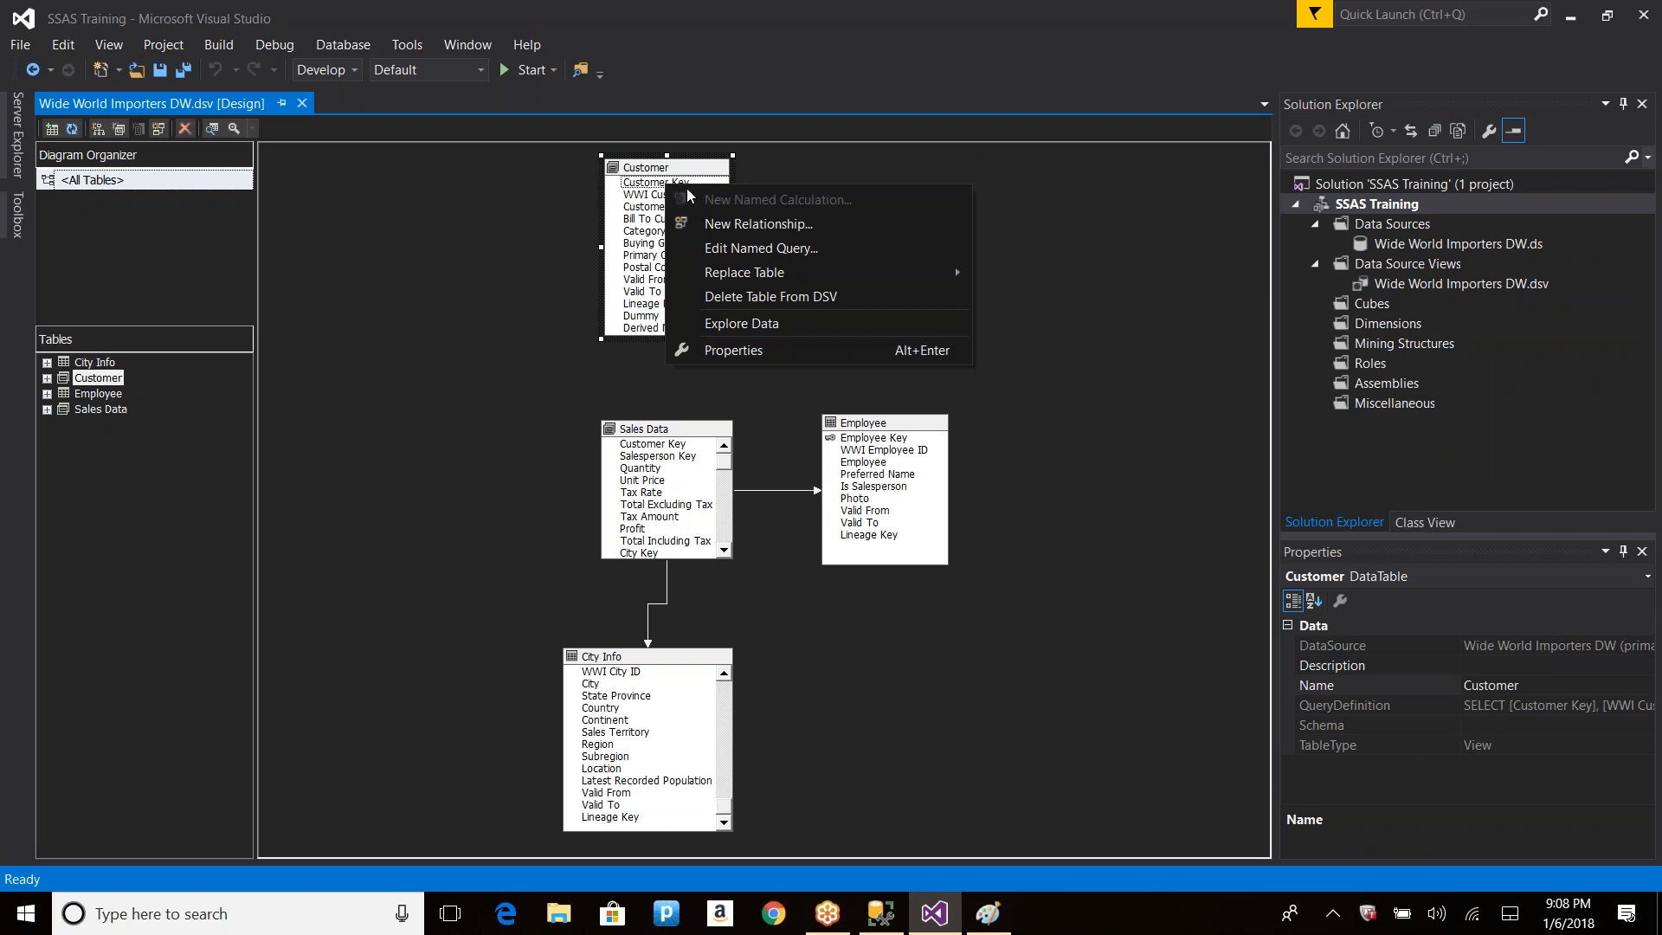
left_click(649, 207)
left_click(645, 184)
right_click(645, 184)
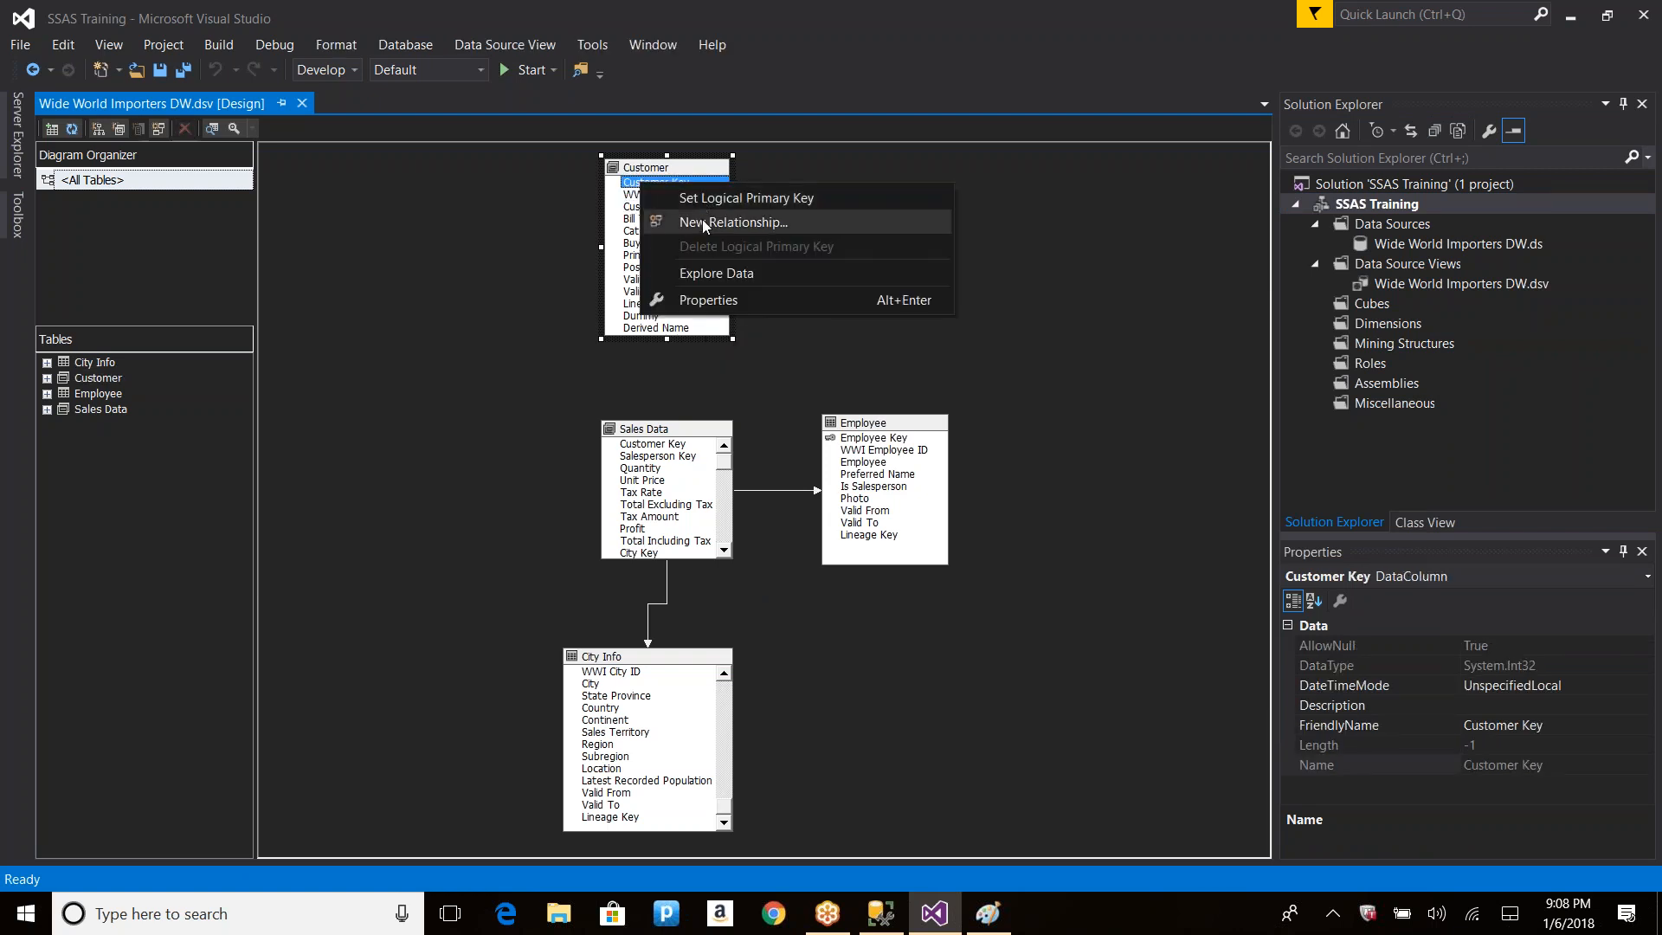
left_click(710, 197)
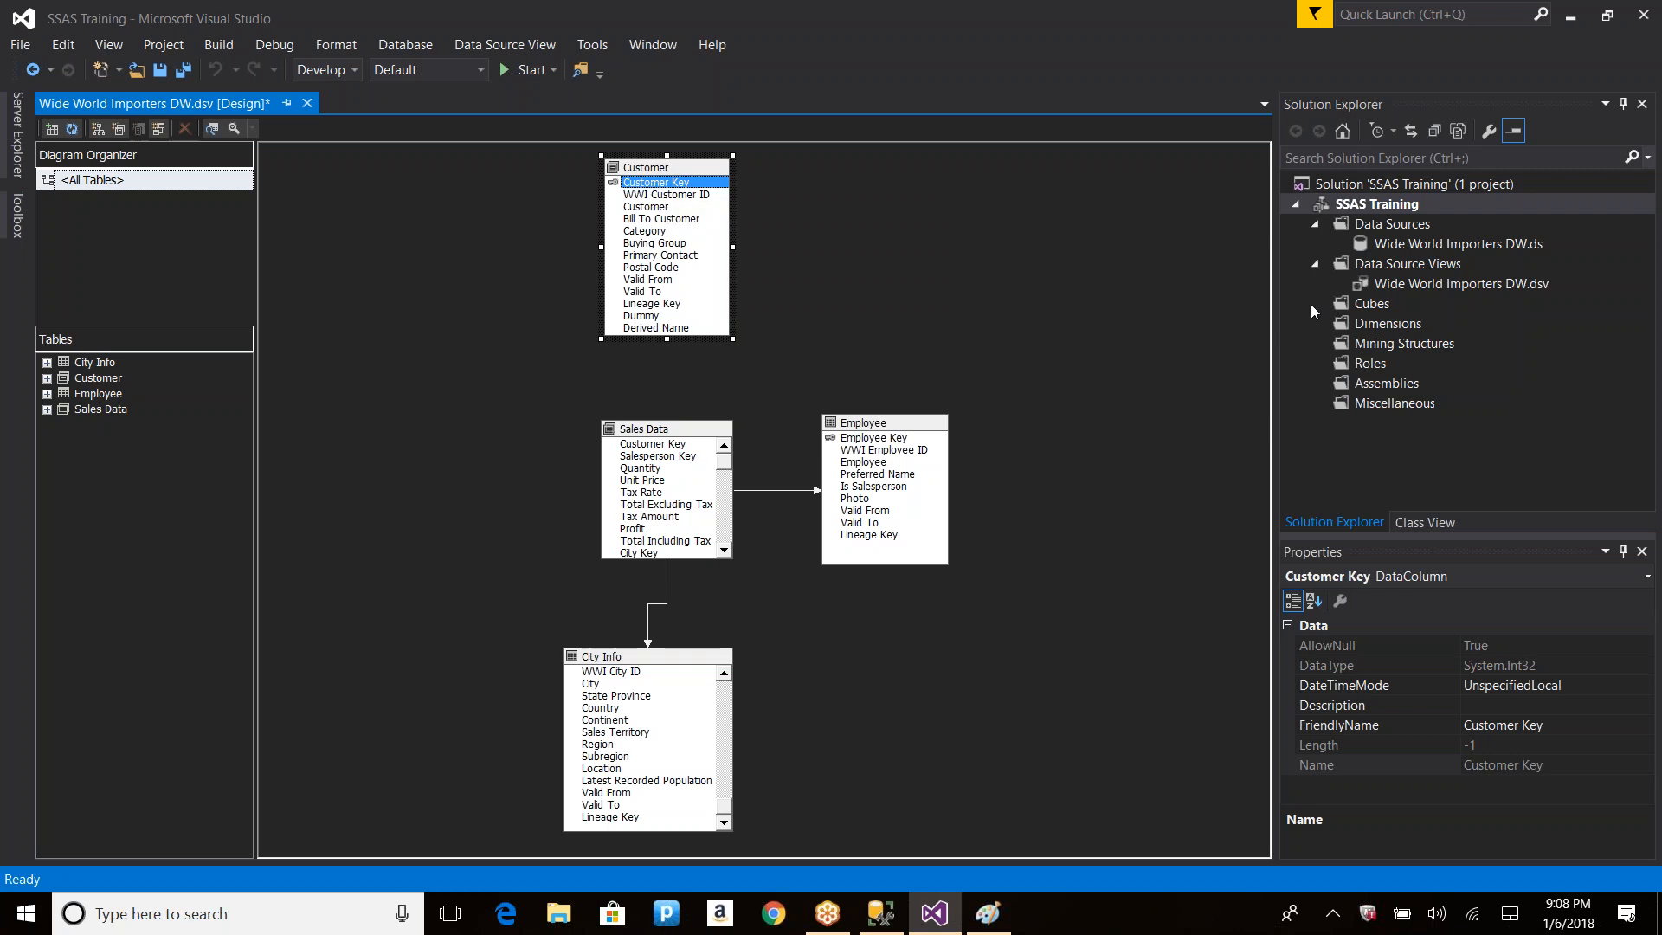
Step: Start a new dimension based on an existing table, with Customer as its main table
right_click(1369, 320)
left_click(1409, 332)
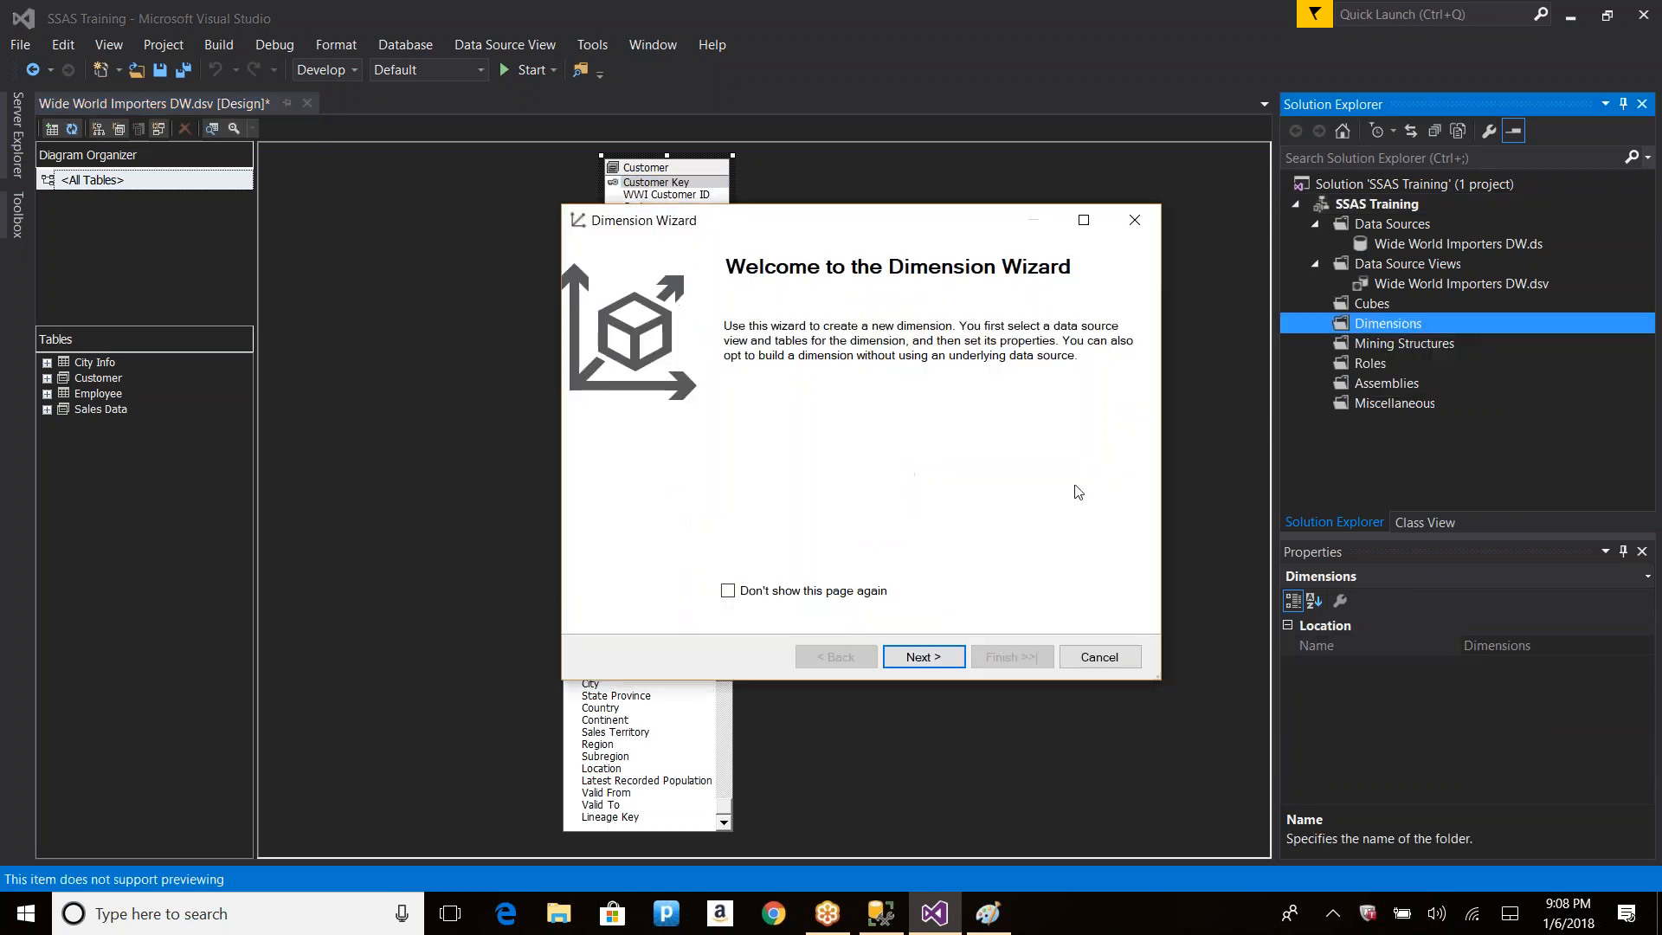
left_click(942, 656)
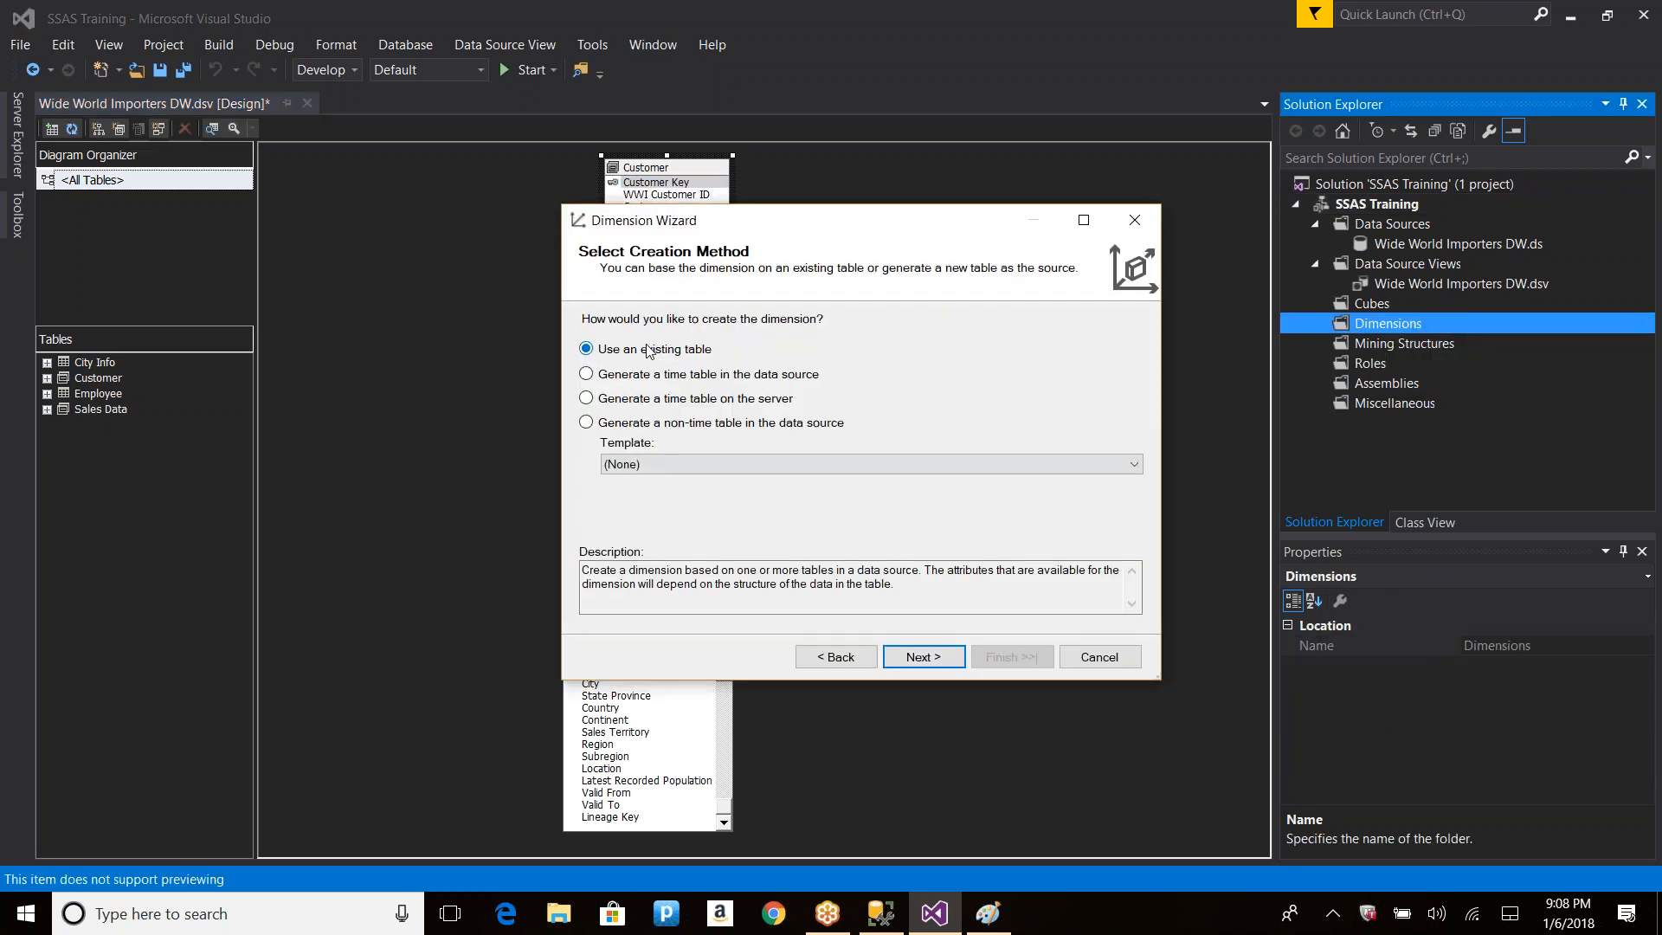
left_click(922, 656)
left_click(694, 386)
left_click(664, 419)
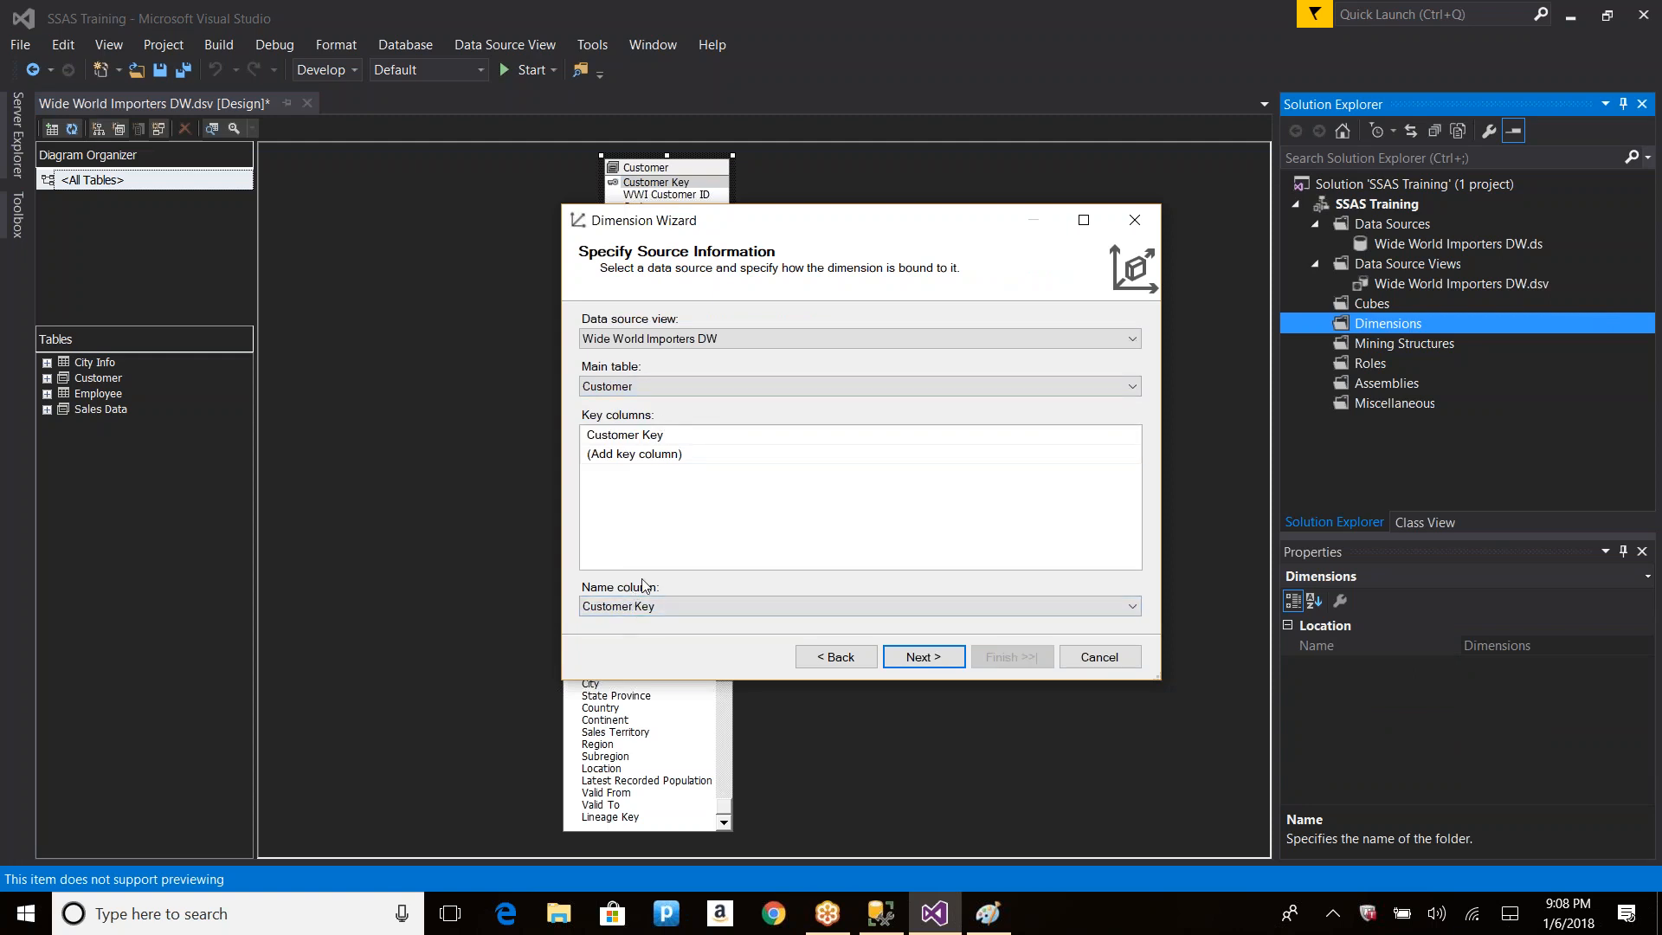
Step: Compare the dimension's key column with the Customer table in the diagram, and accept Customer Key as both key and name column
left_click_drag(844, 221, 1077, 280)
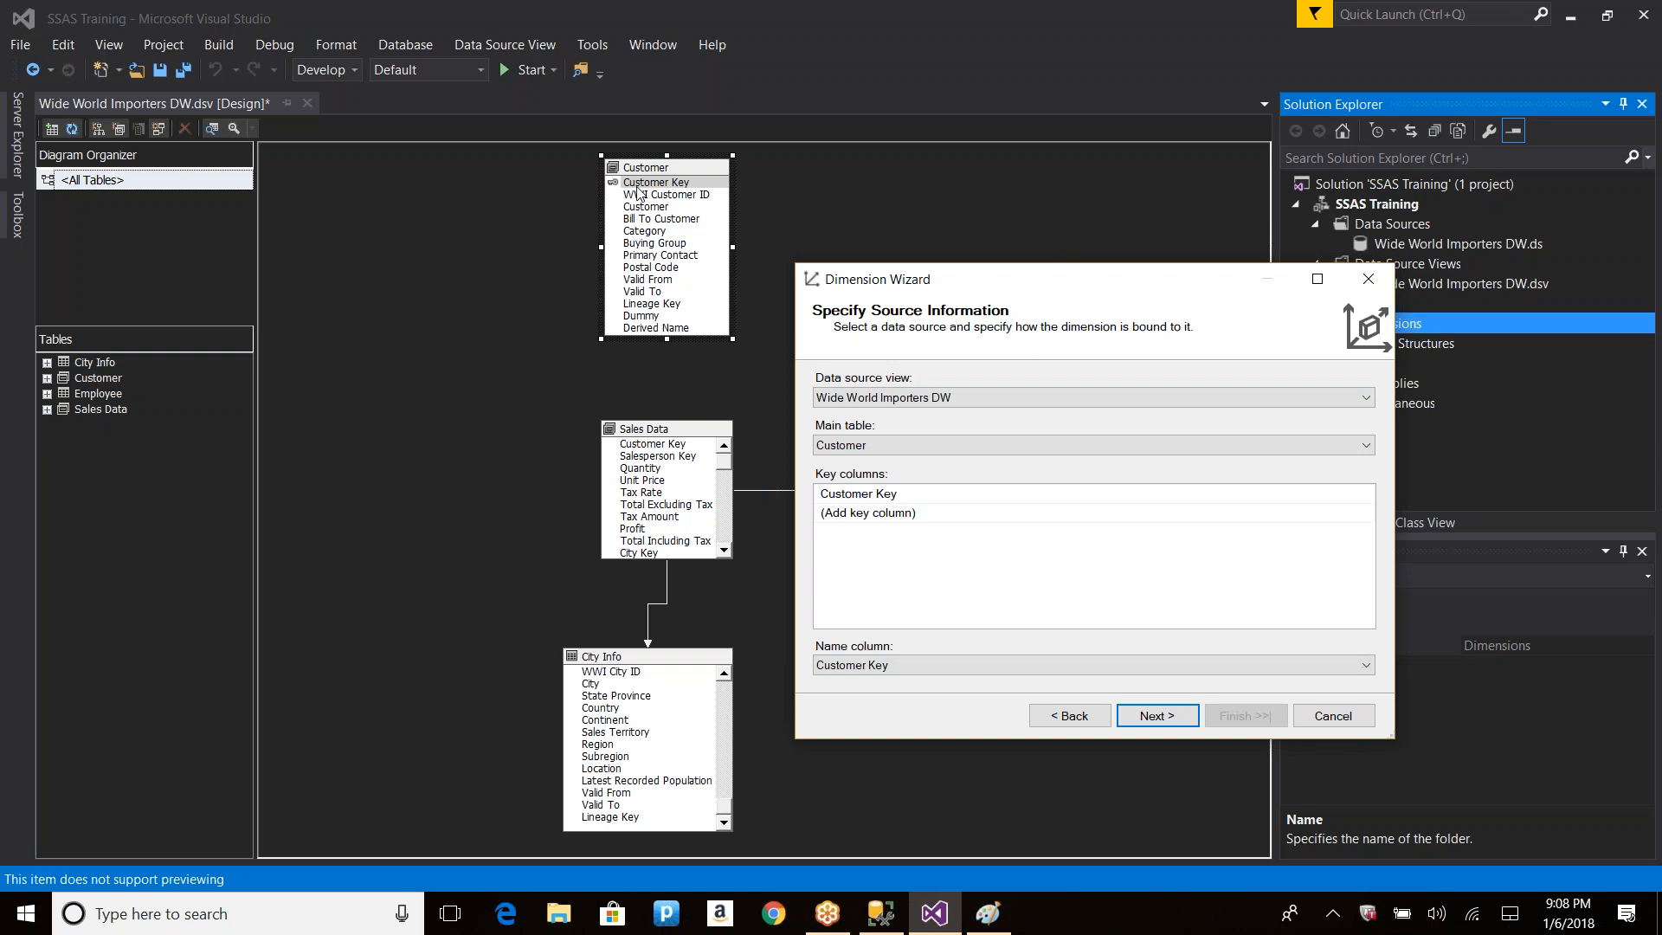
left_click(923, 501)
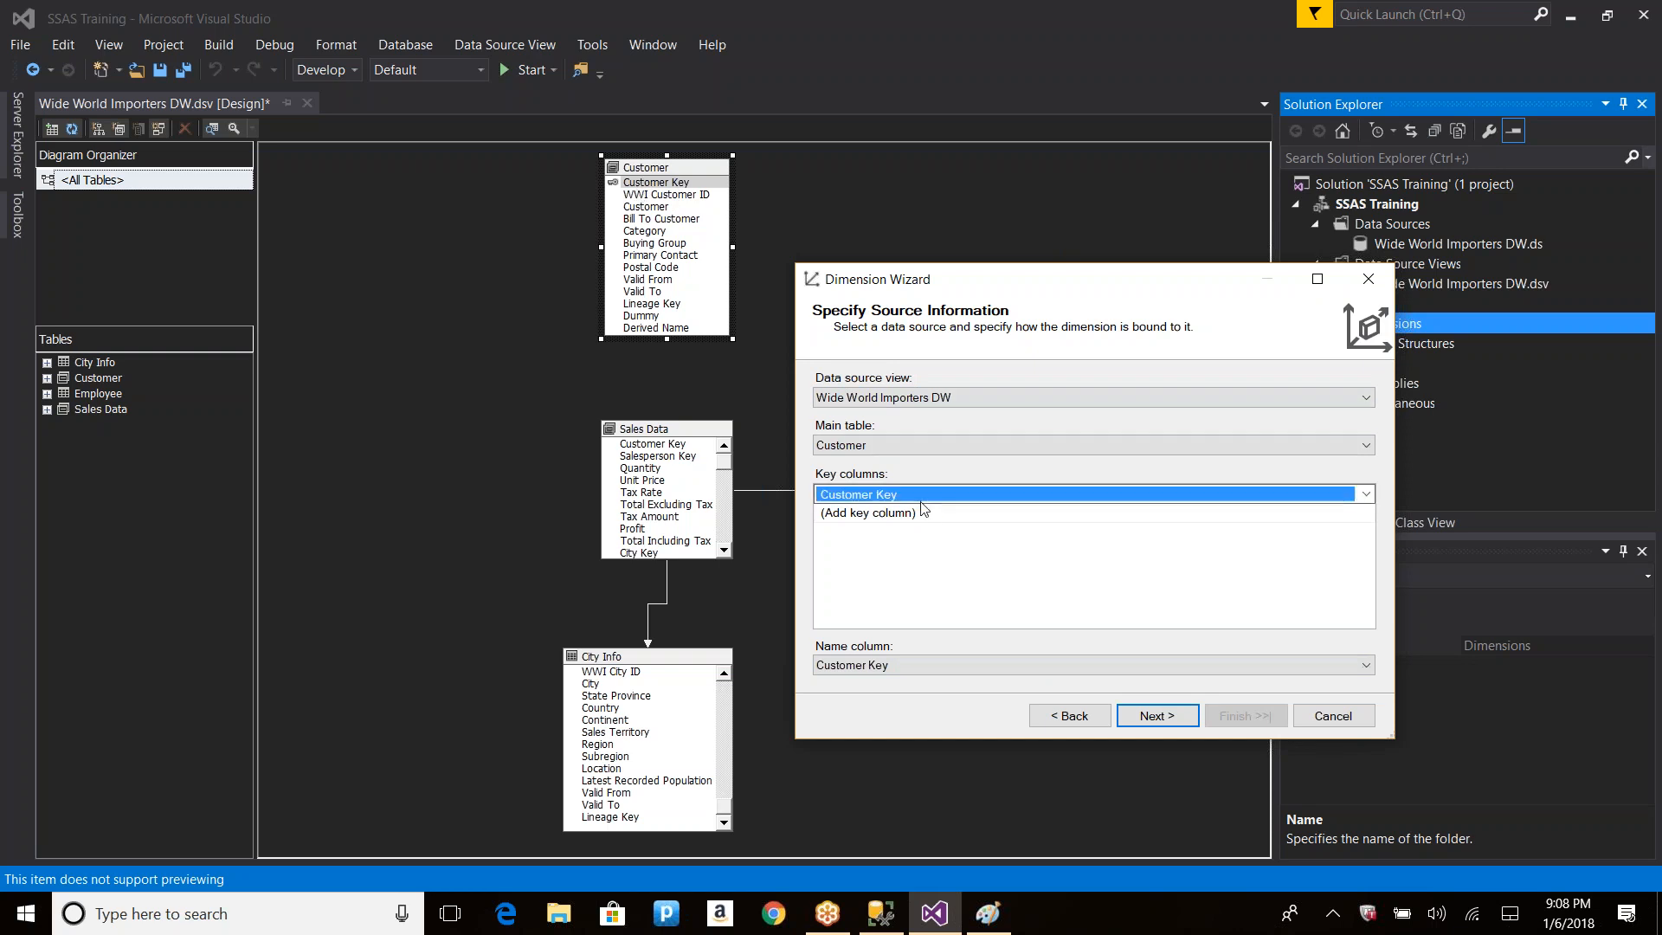
left_click(923, 499)
left_click(924, 515)
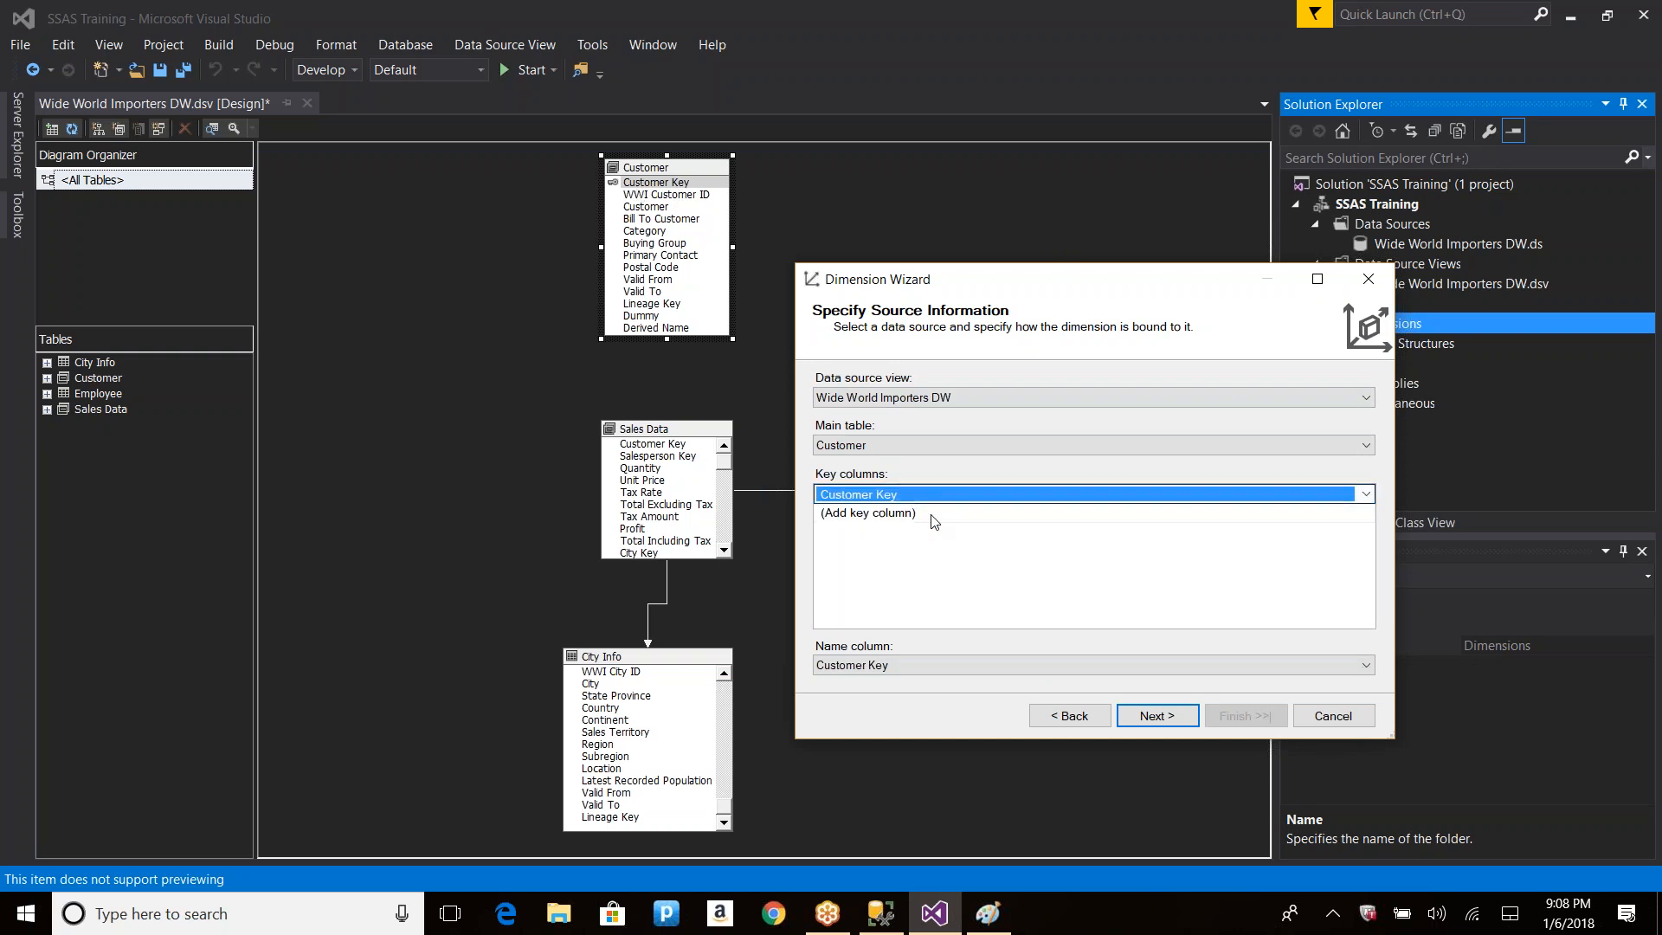
left_click(1151, 717)
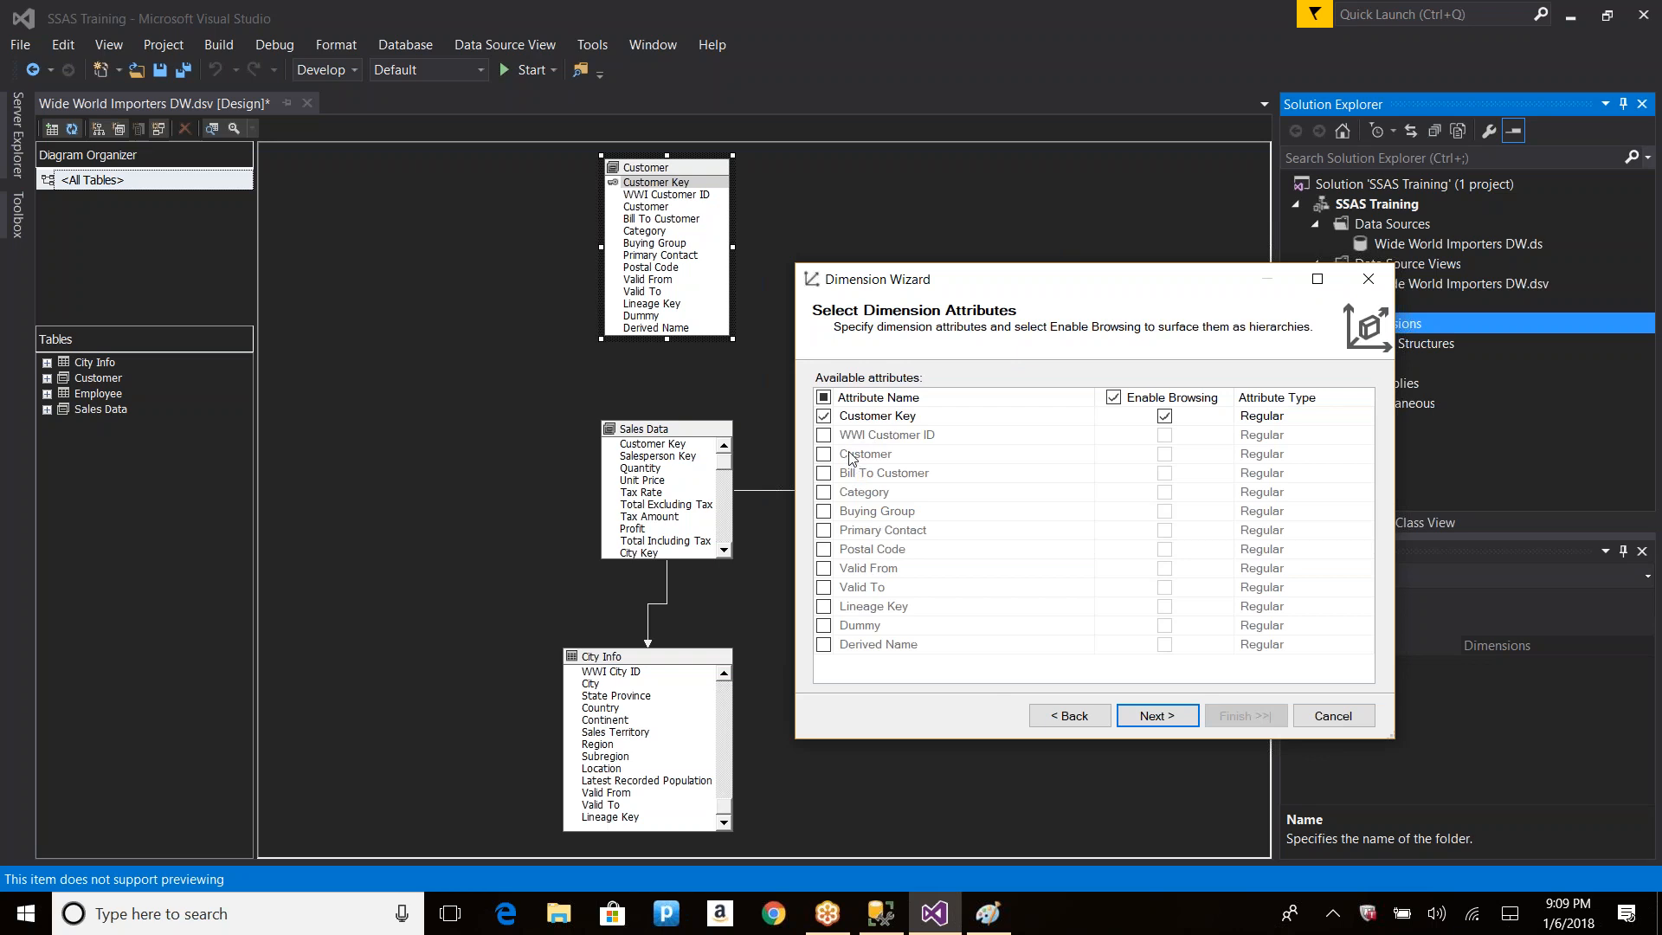
Step: Add WWI Customer ID, Customer, Bill To Customer, Category, Buying Group, Primary Contact, Postal Code and Derived Name as attributes, and finish the Customer dimension
left_click(823, 435)
left_click(823, 453)
left_click(824, 473)
left_click(823, 492)
left_click(823, 511)
left_click(823, 529)
left_click(823, 549)
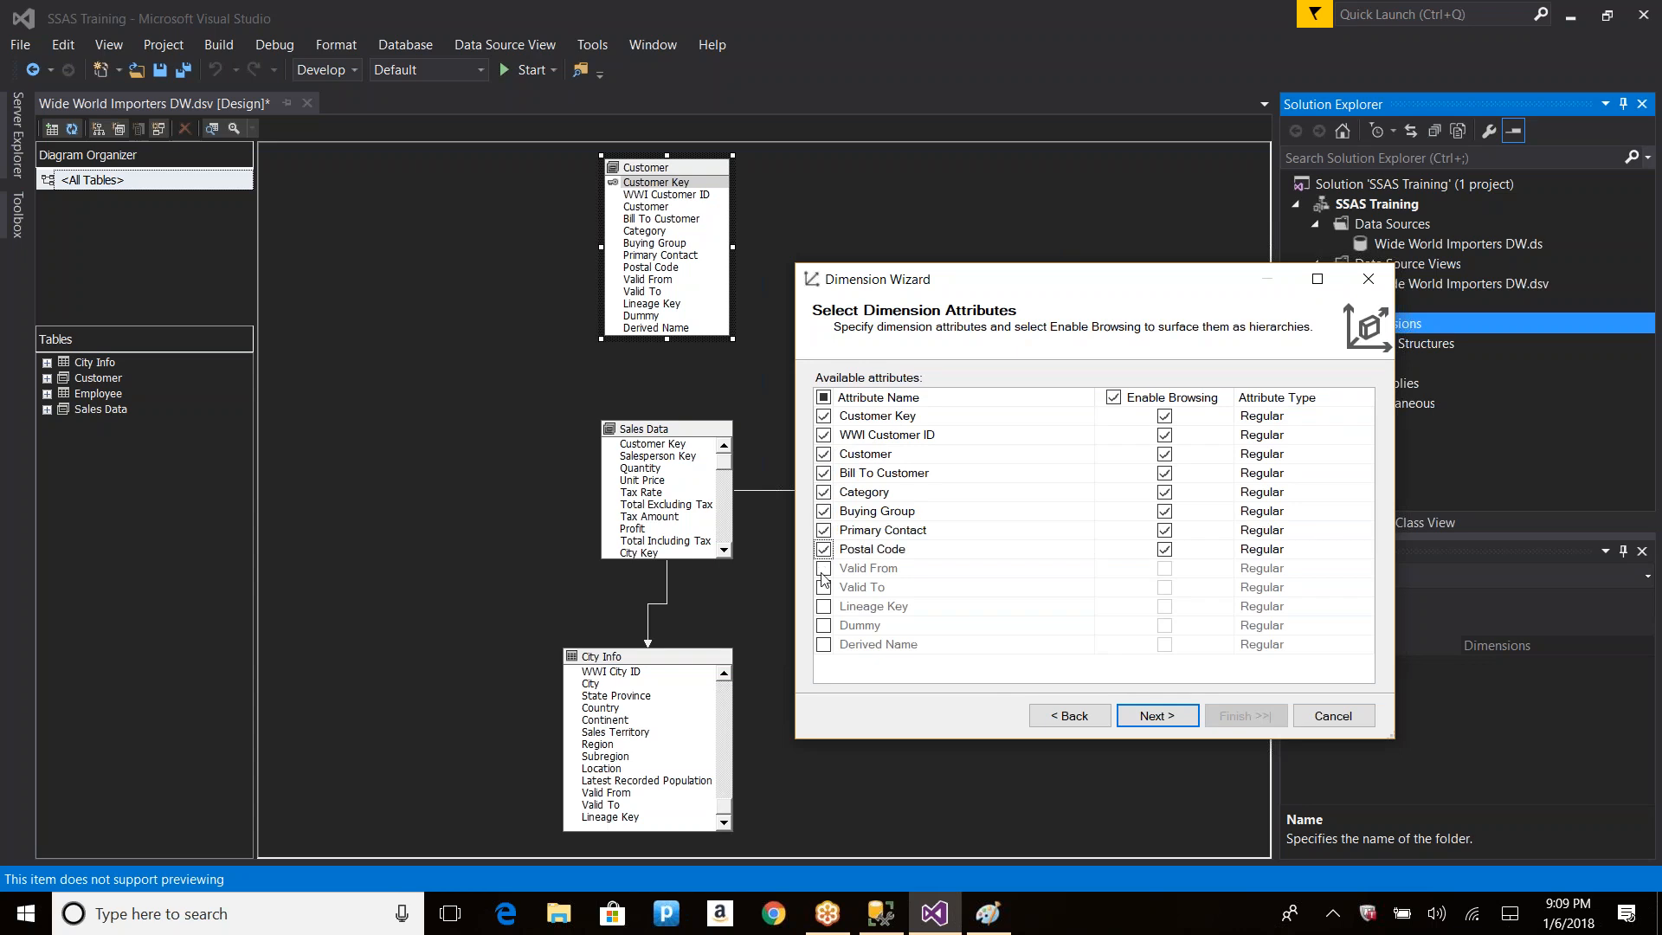
left_click(823, 645)
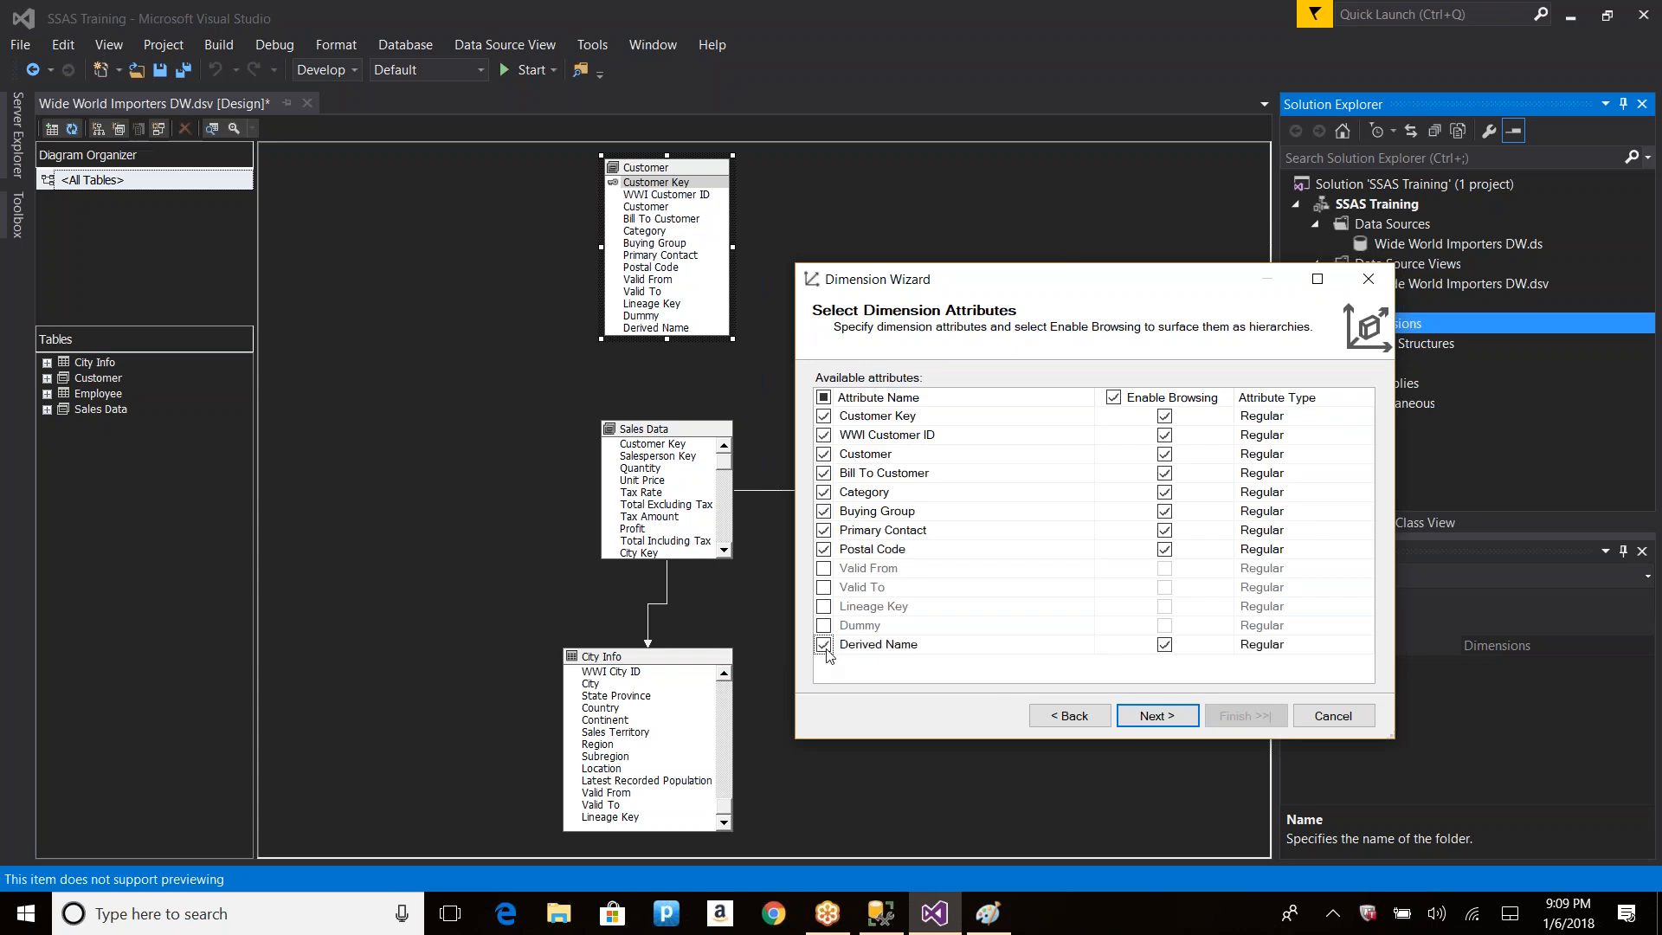
left_click(1160, 716)
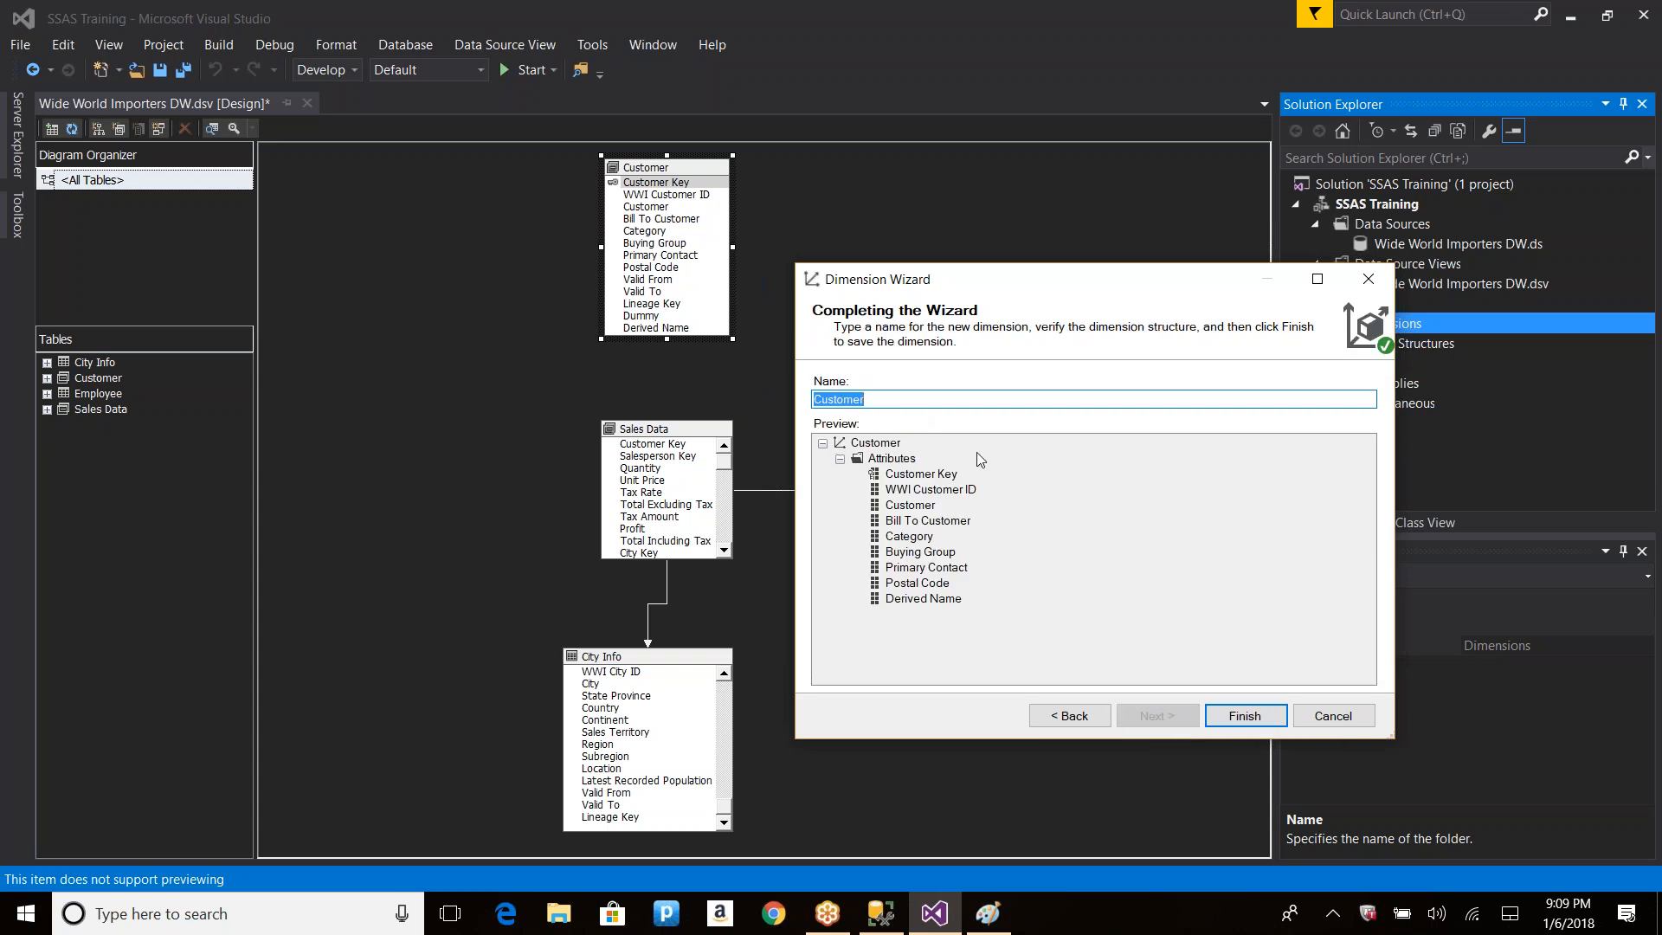
left_click(1244, 715)
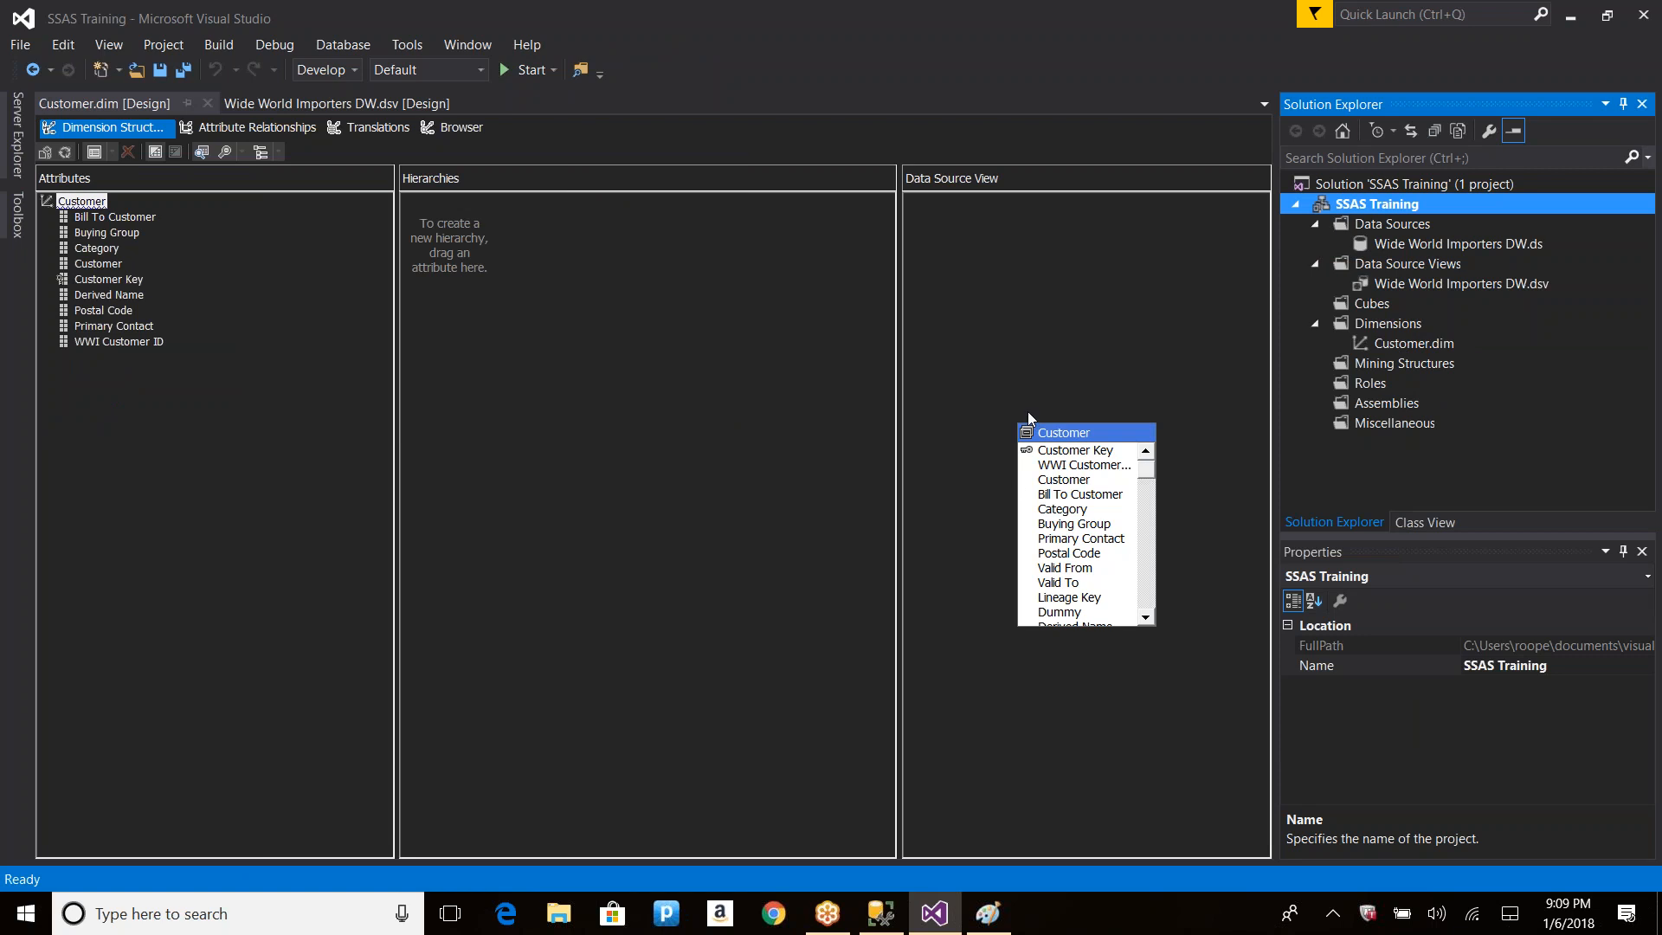
Step: Look through the Customer dimension's attribute relationships, translations and browser views, and return to its structure
left_click(459, 184)
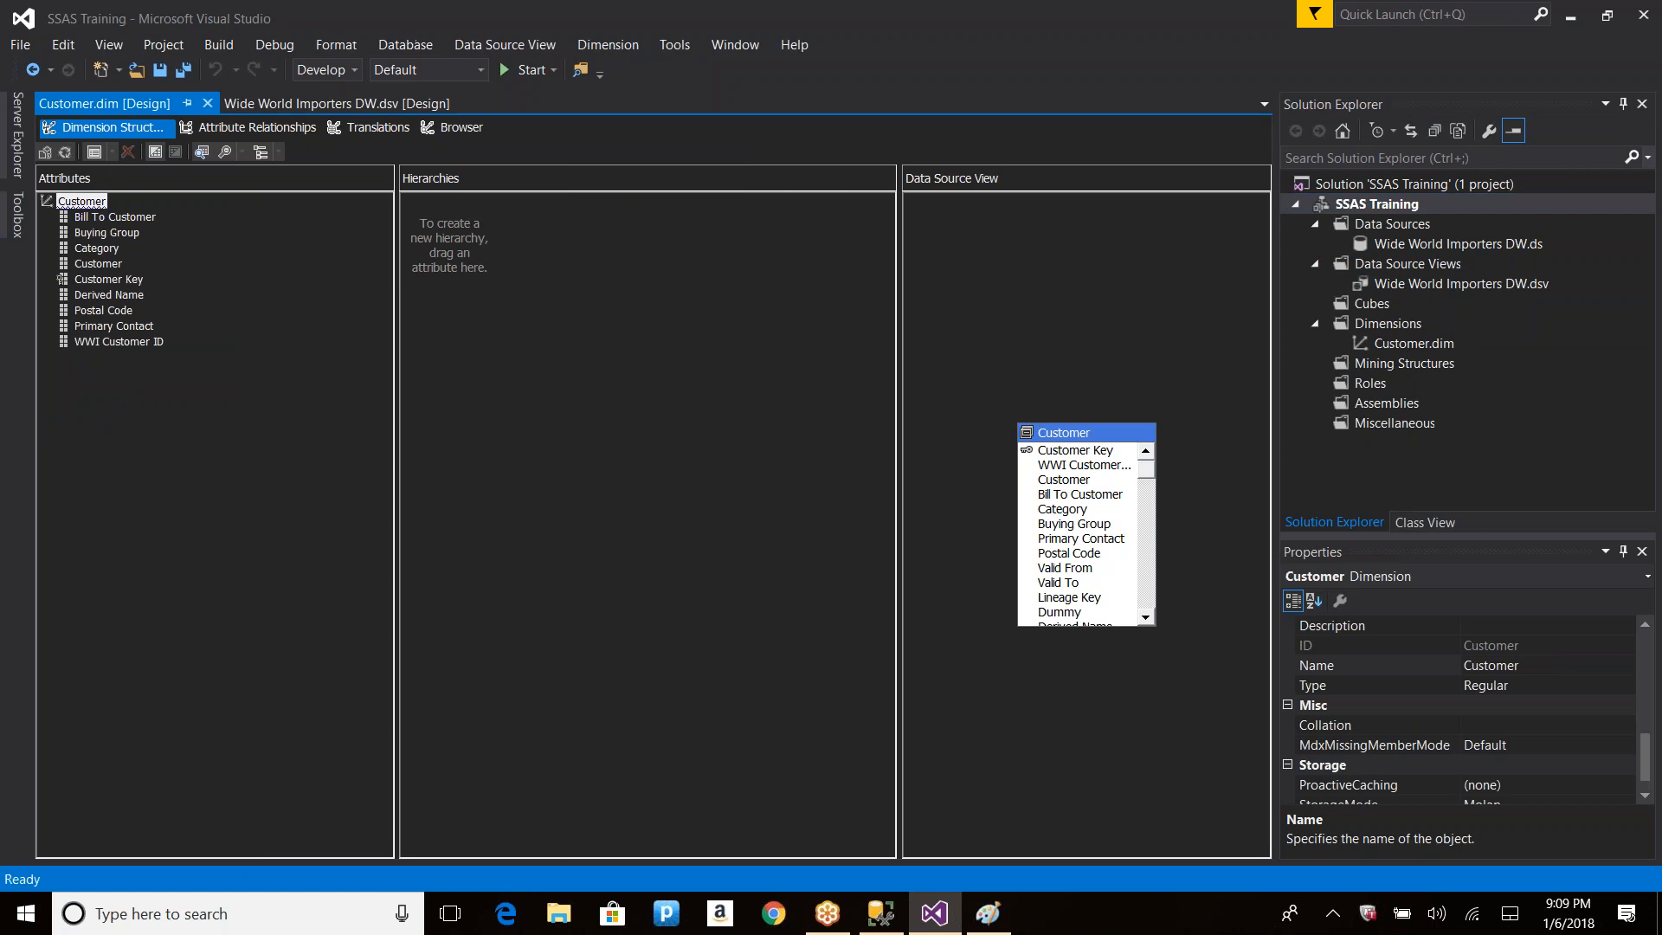
left_click(229, 123)
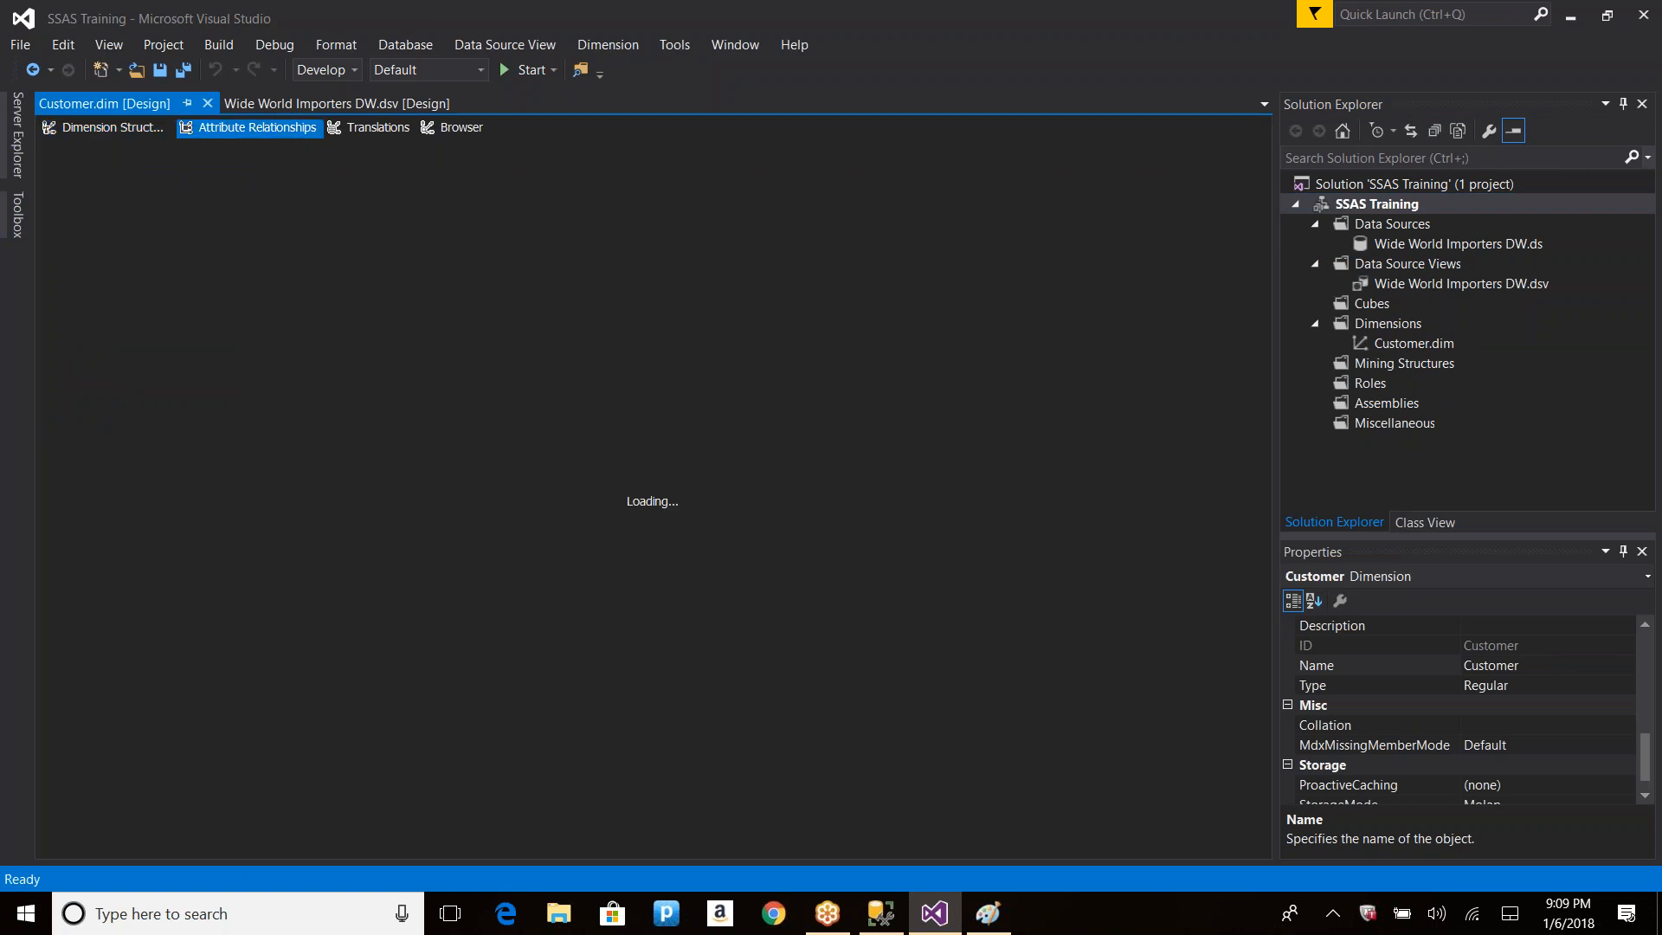
left_click(372, 127)
left_click(480, 136)
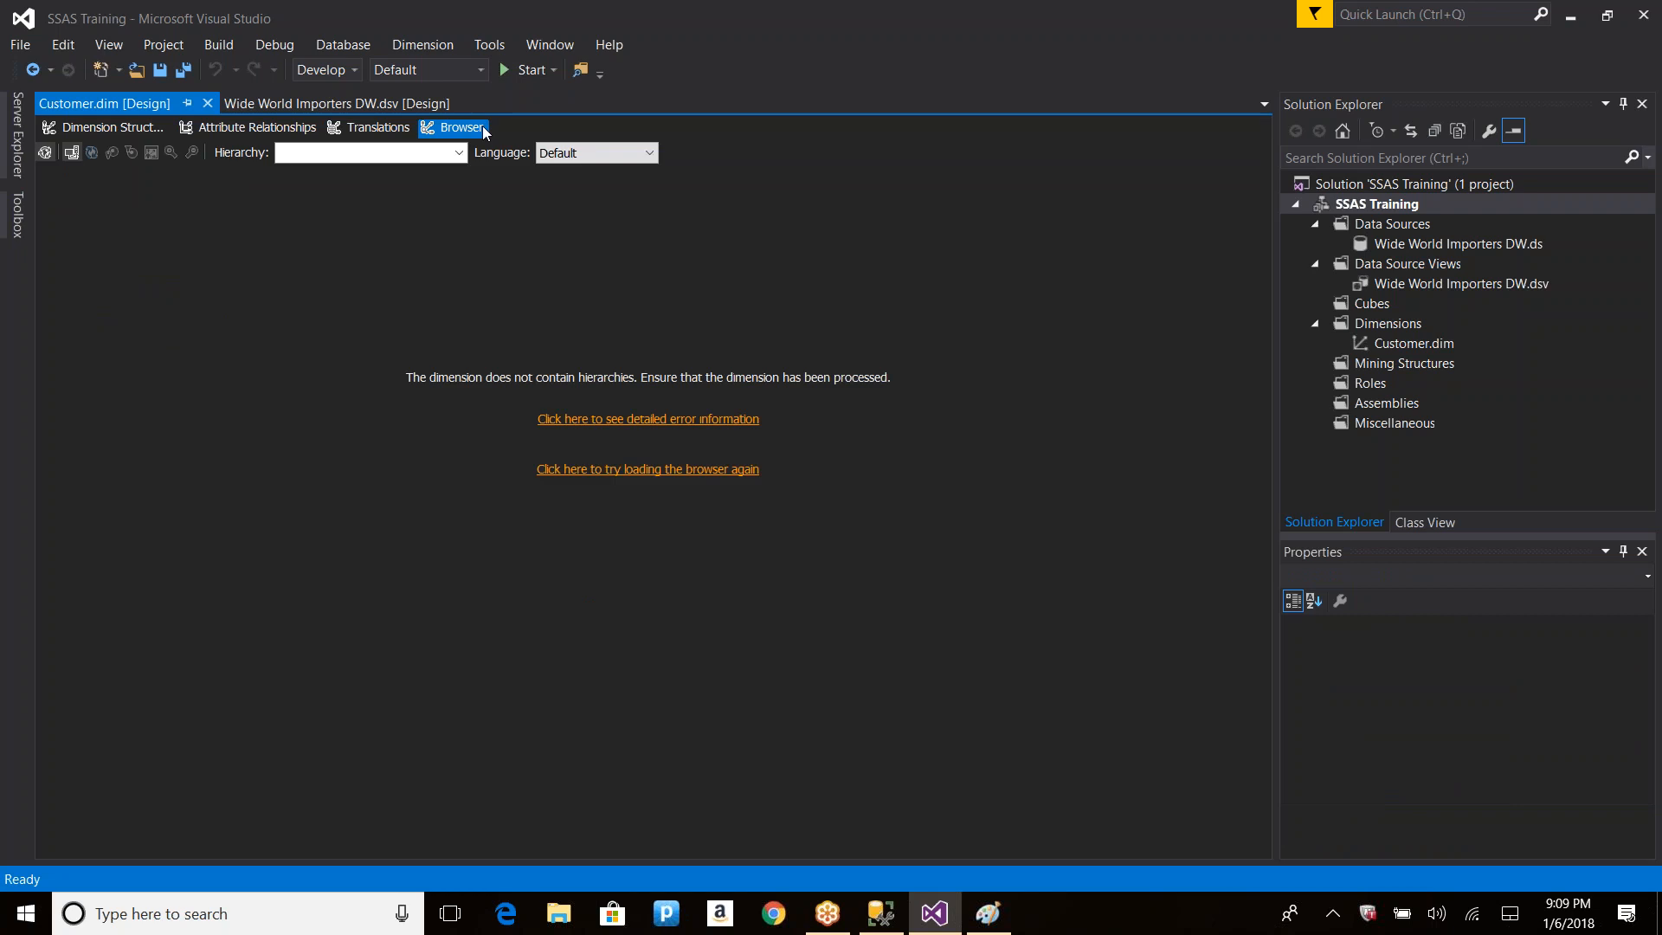
left_click(110, 128)
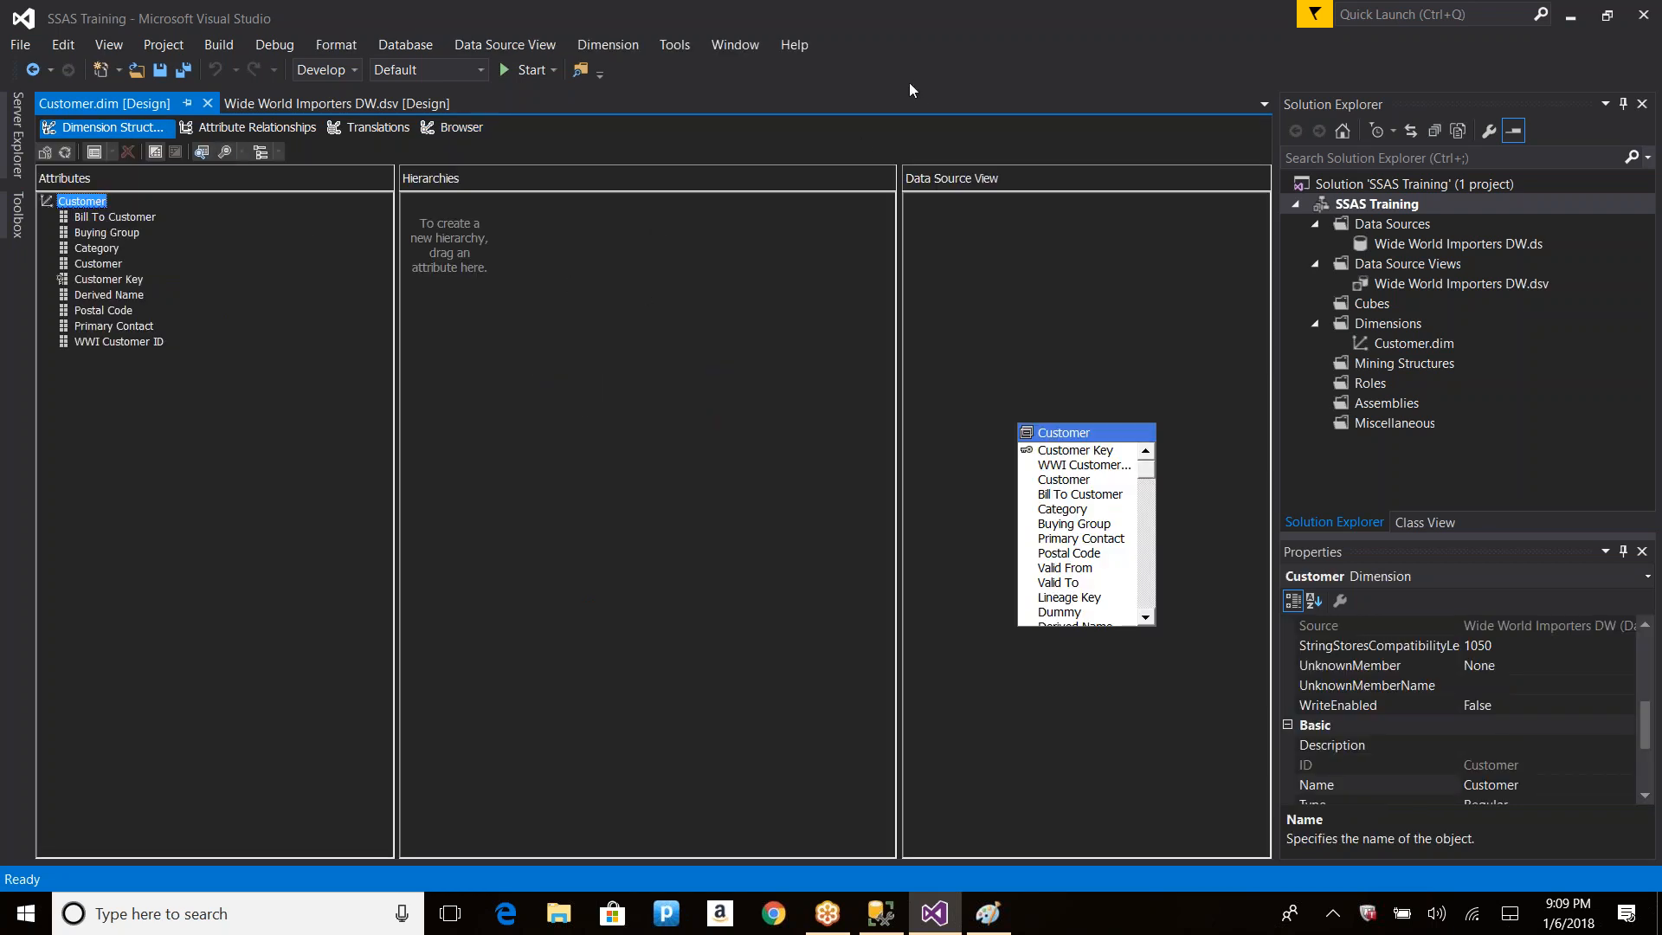
left_click(984, 24)
left_click(978, 39)
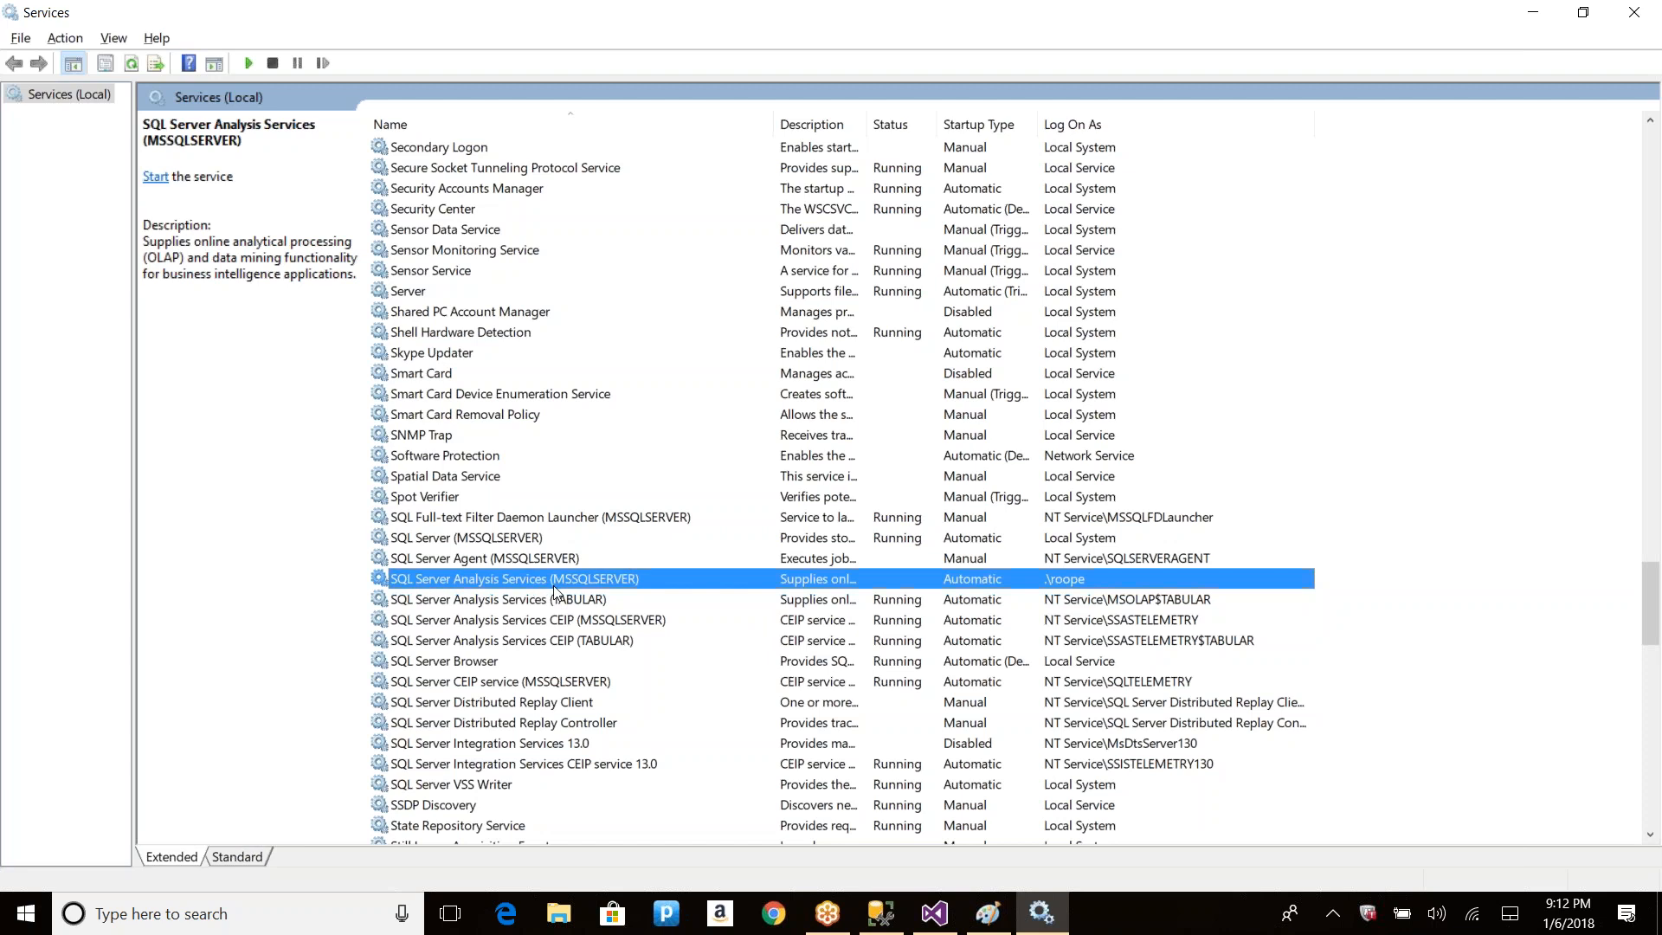
Step: Switch back to Visual Studio and review the Customer dimension's attribute relationships, translations and structure again
key("alt+Tab")
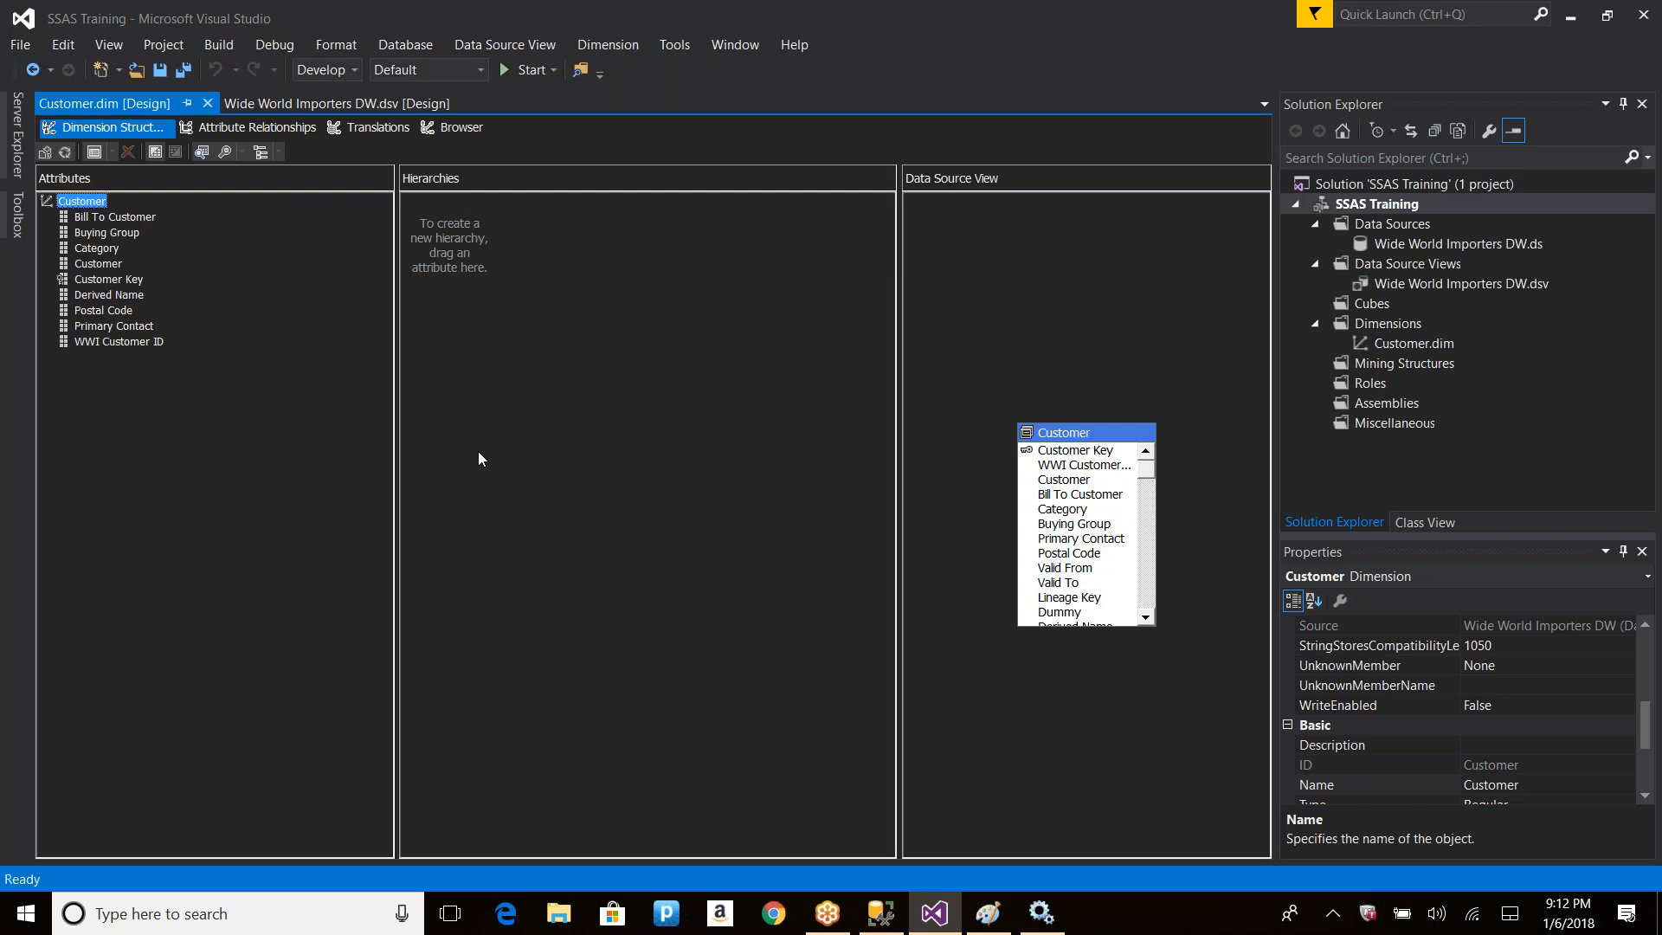
left_click(535, 248)
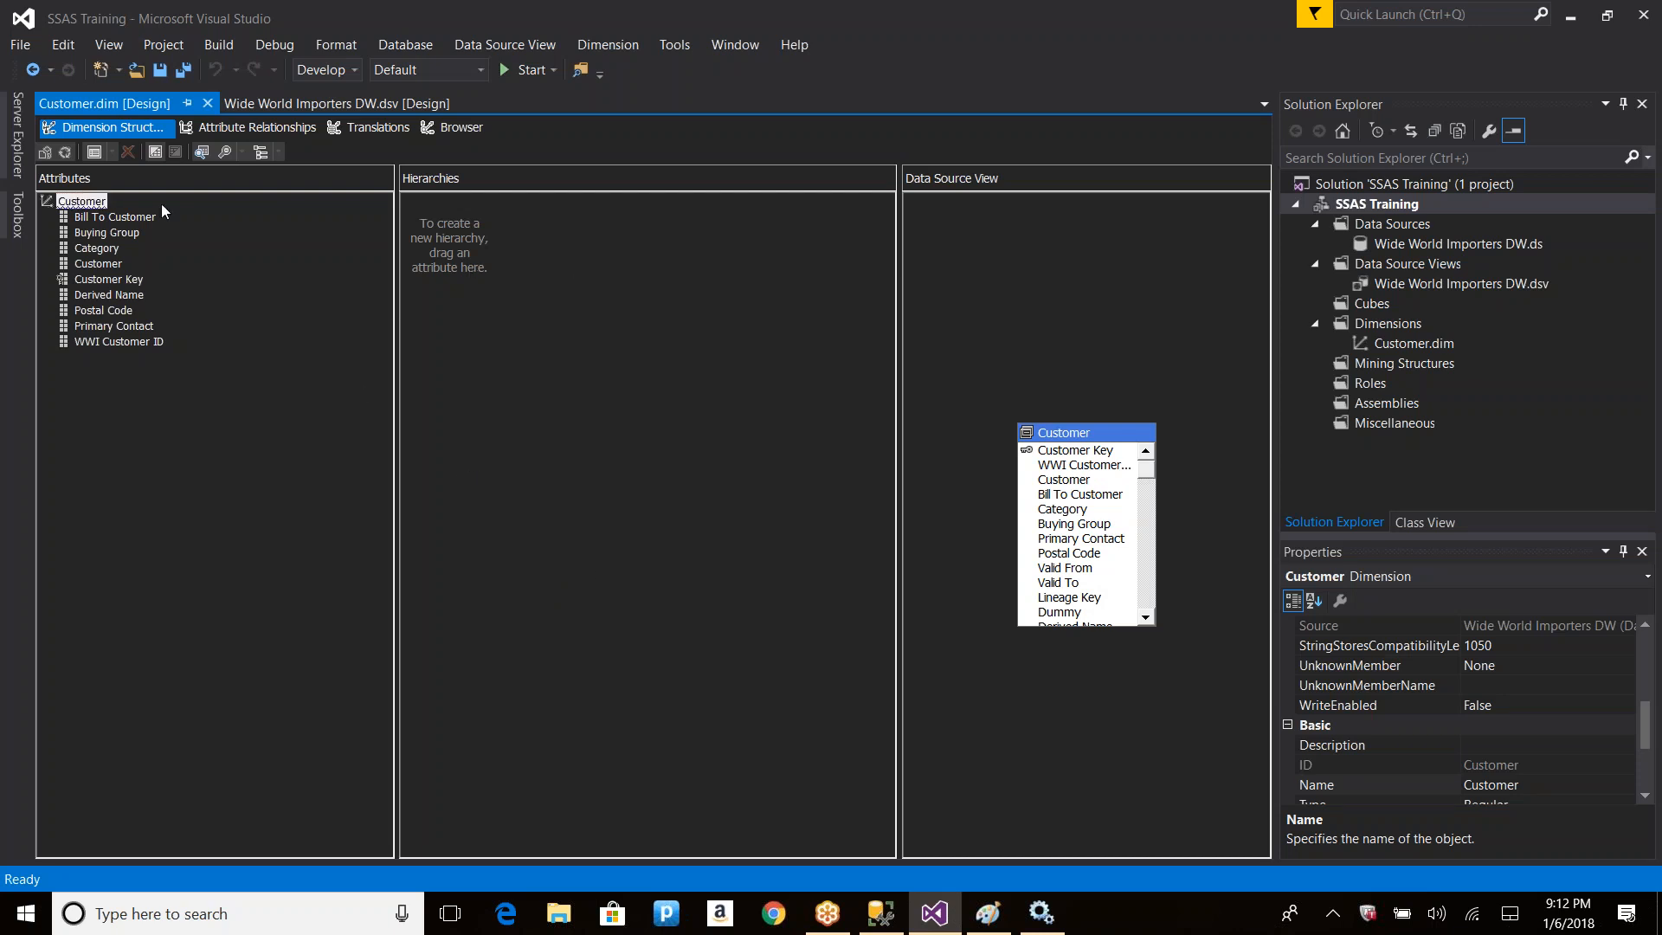
left_click(249, 129)
left_click(357, 129)
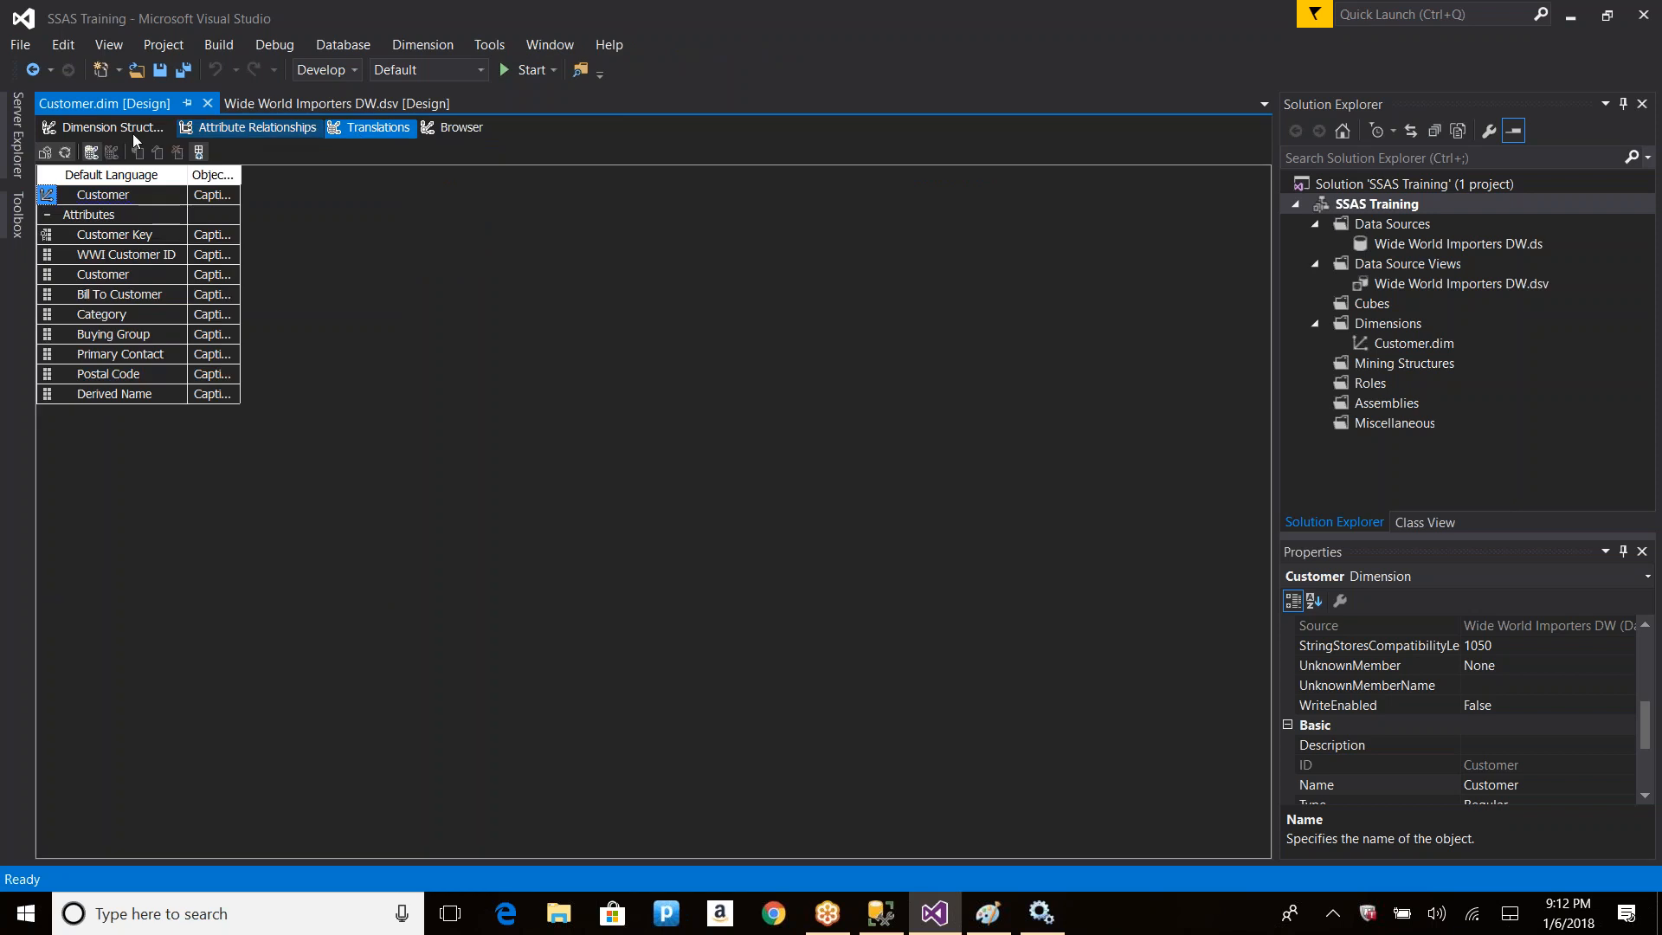
left_click(102, 128)
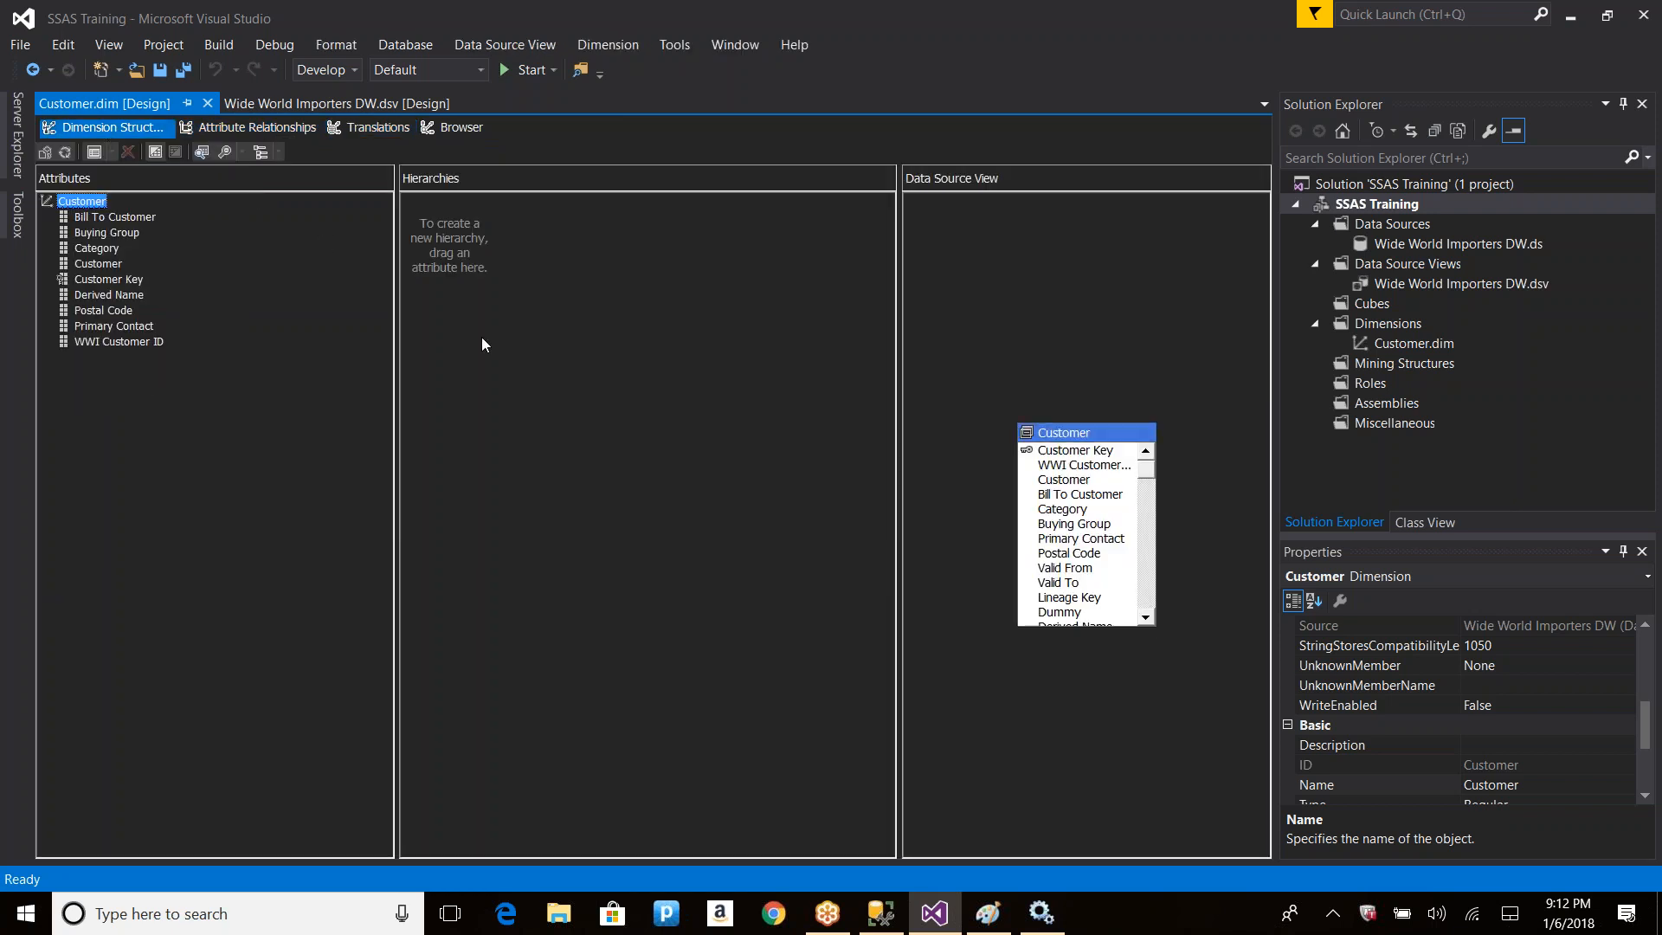
Step: Show the Customer dimension's properties and examine them from the Advanced section
right_click(81, 205)
left_click(173, 373)
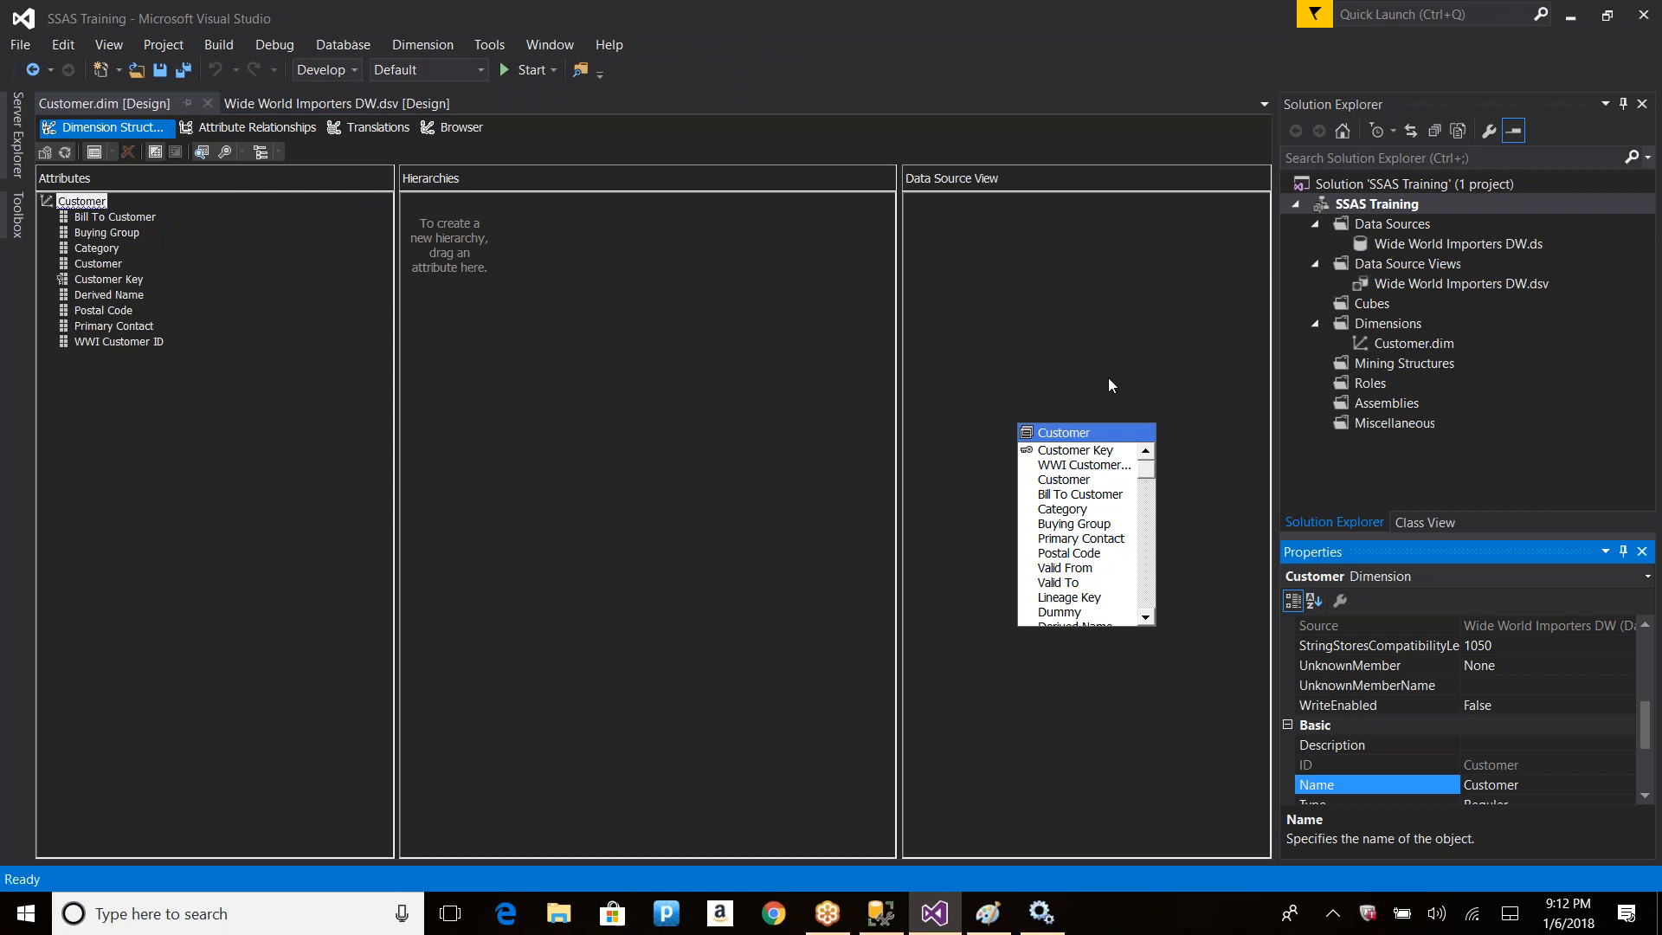
left_click(1634, 57)
left_click_drag(1646, 727, 1647, 655)
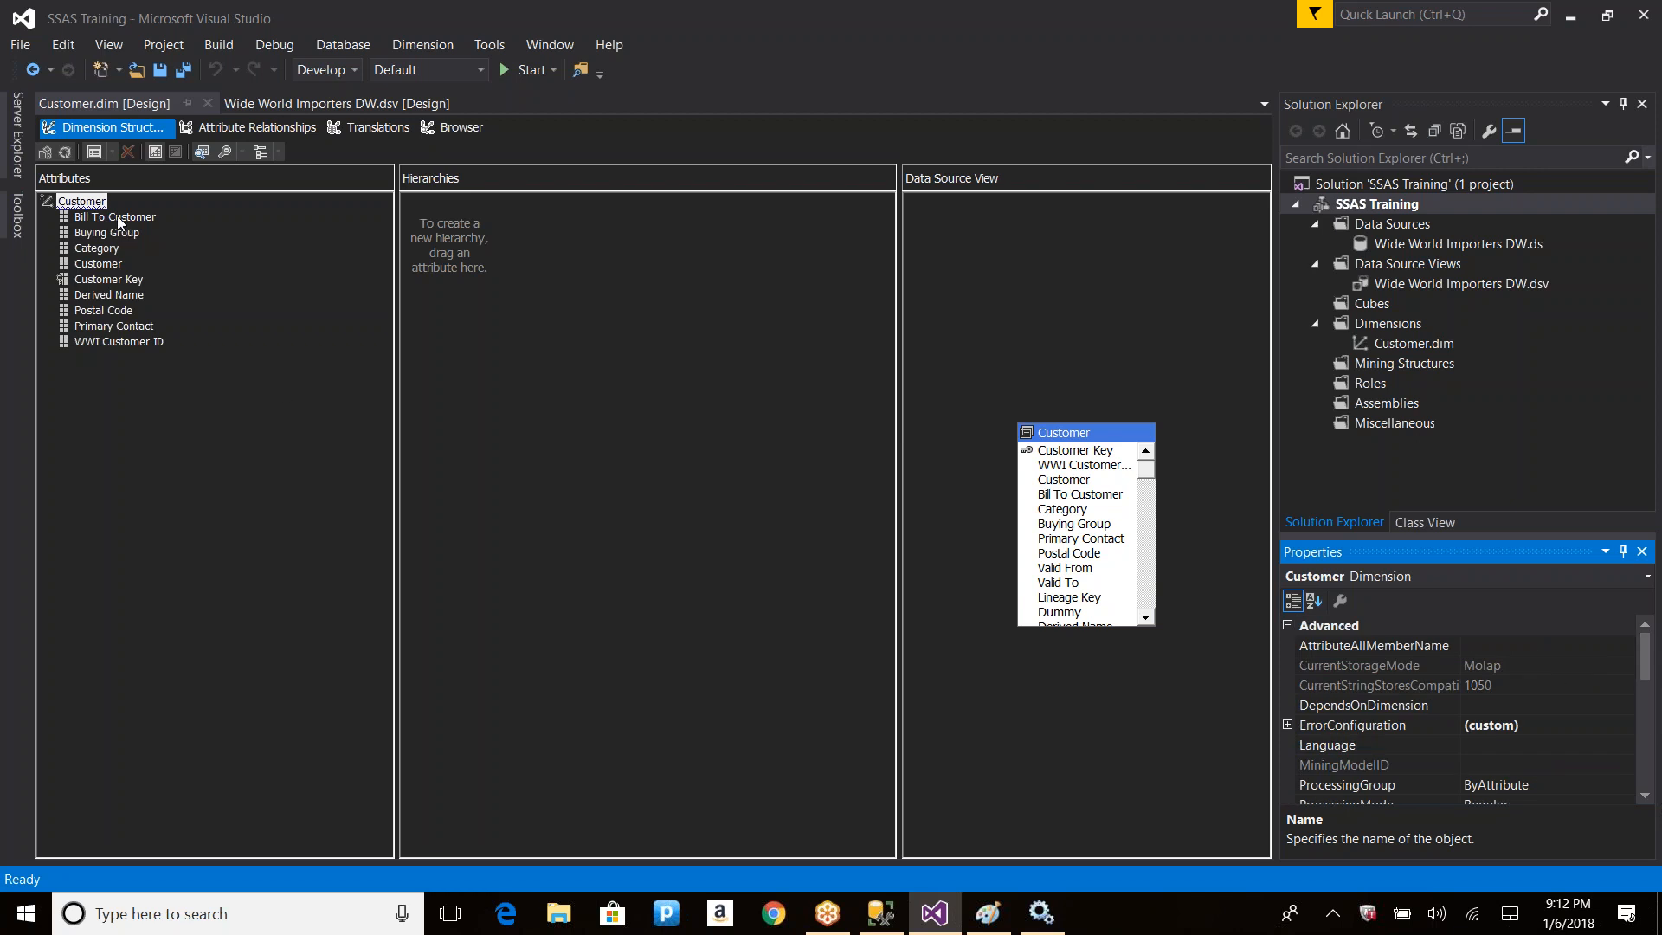
Step: Check the available actions for the Bill To Customer attribute and the properties of the Customer Key attribute
right_click(117, 215)
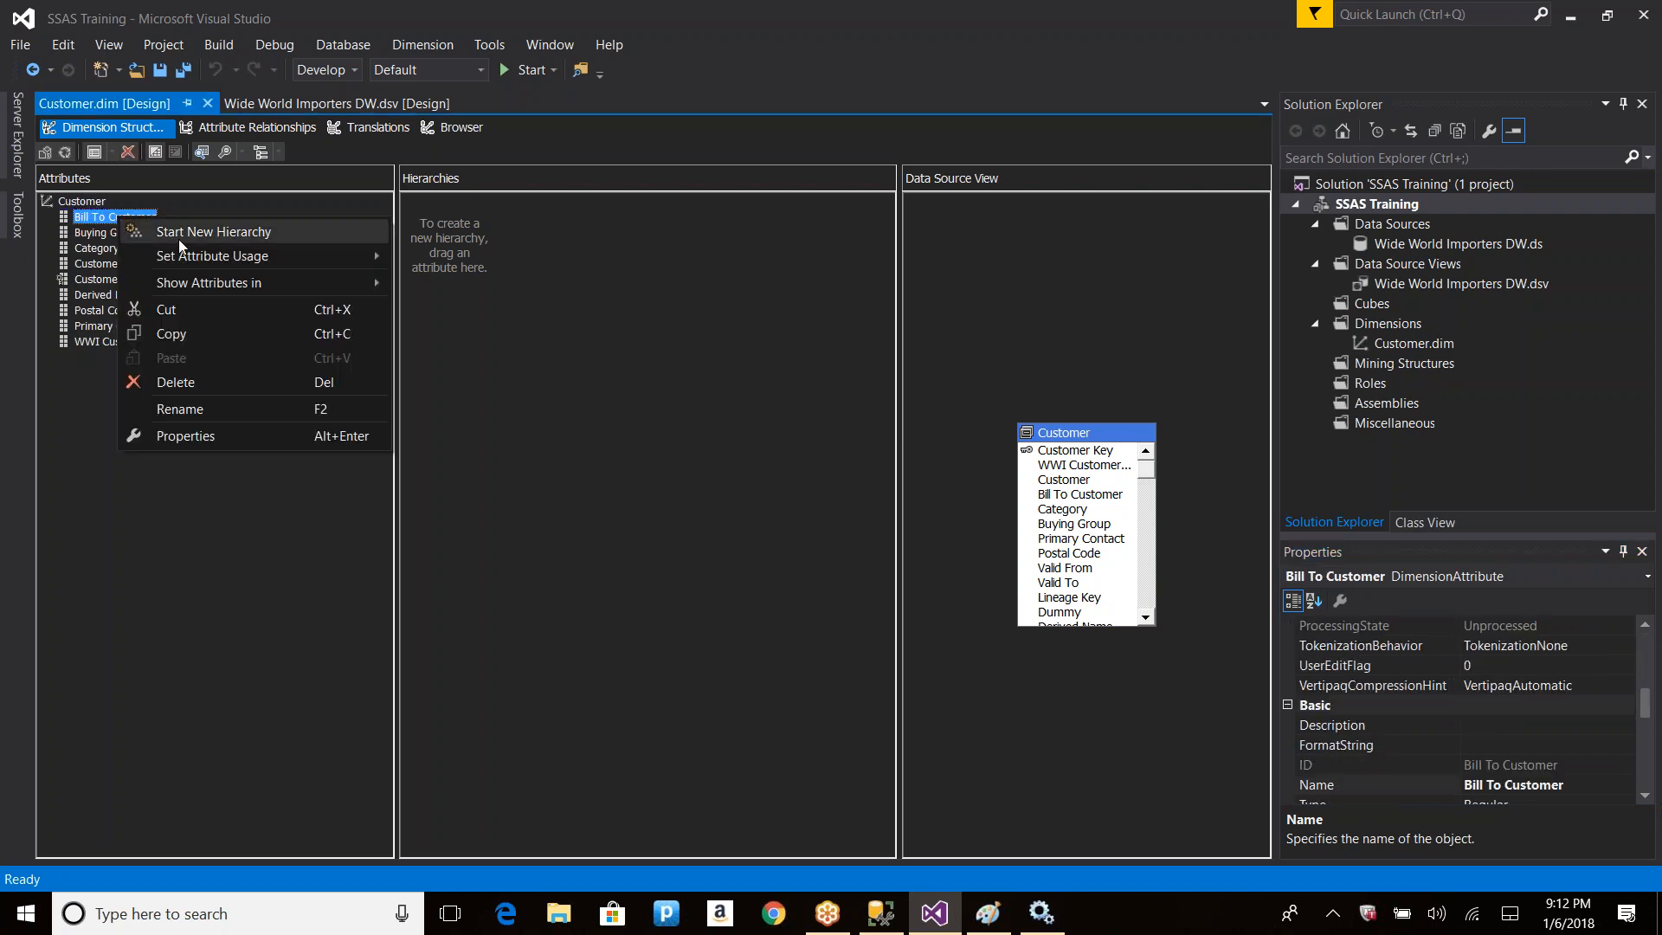
left_click(82, 279)
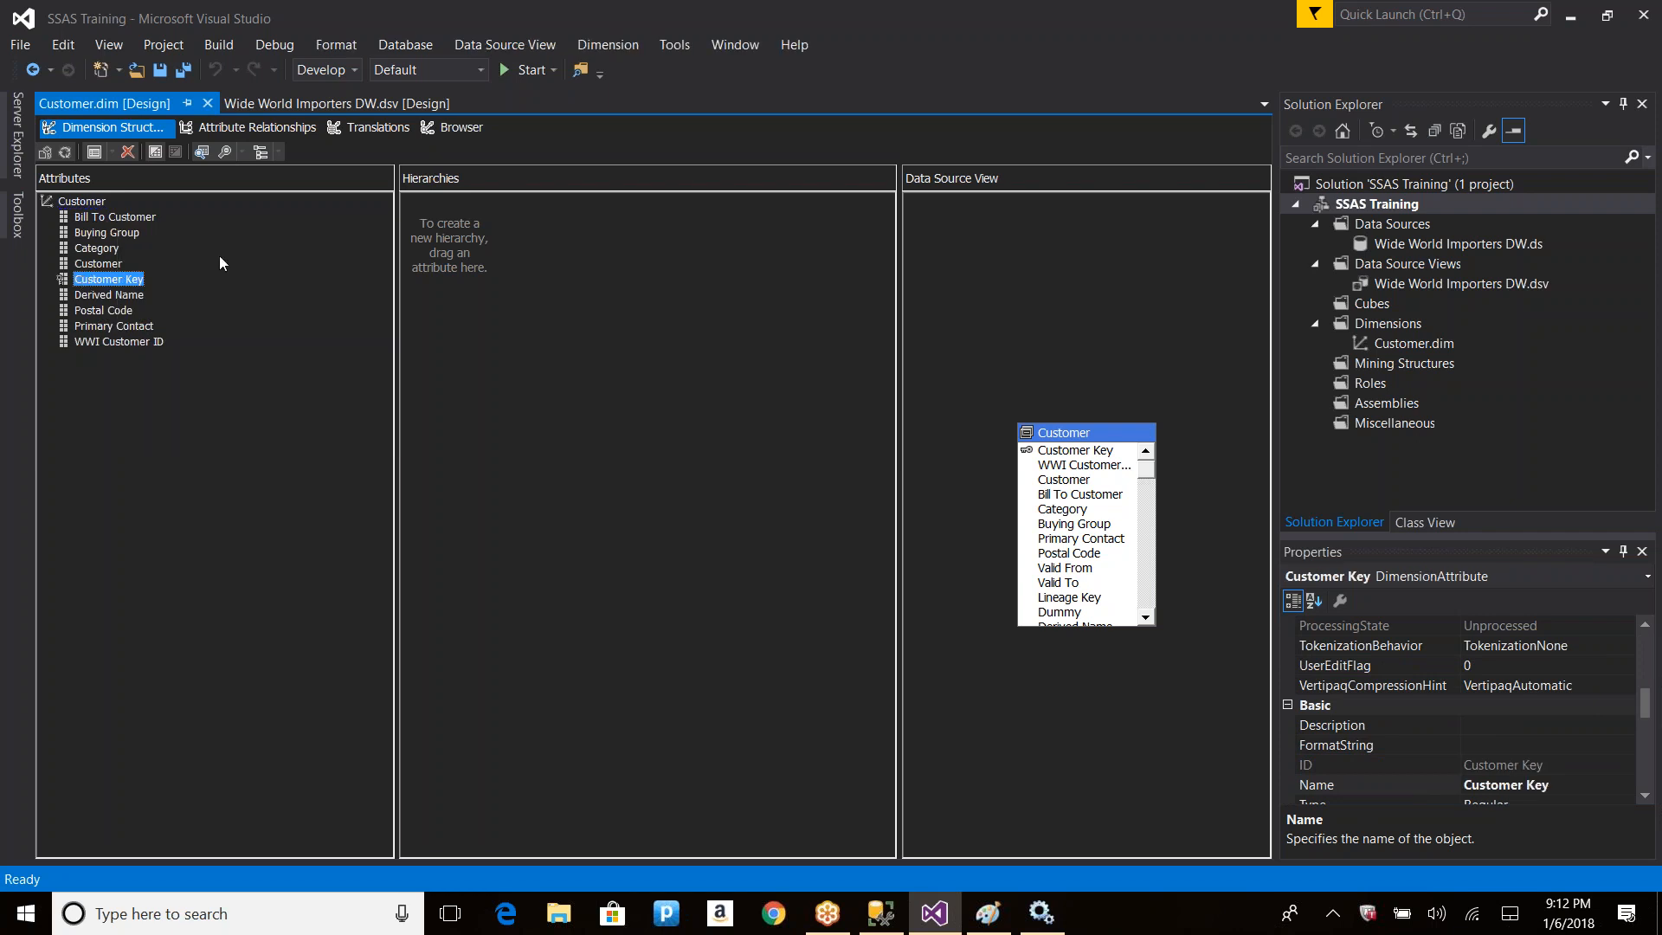
left_click(1014, 29)
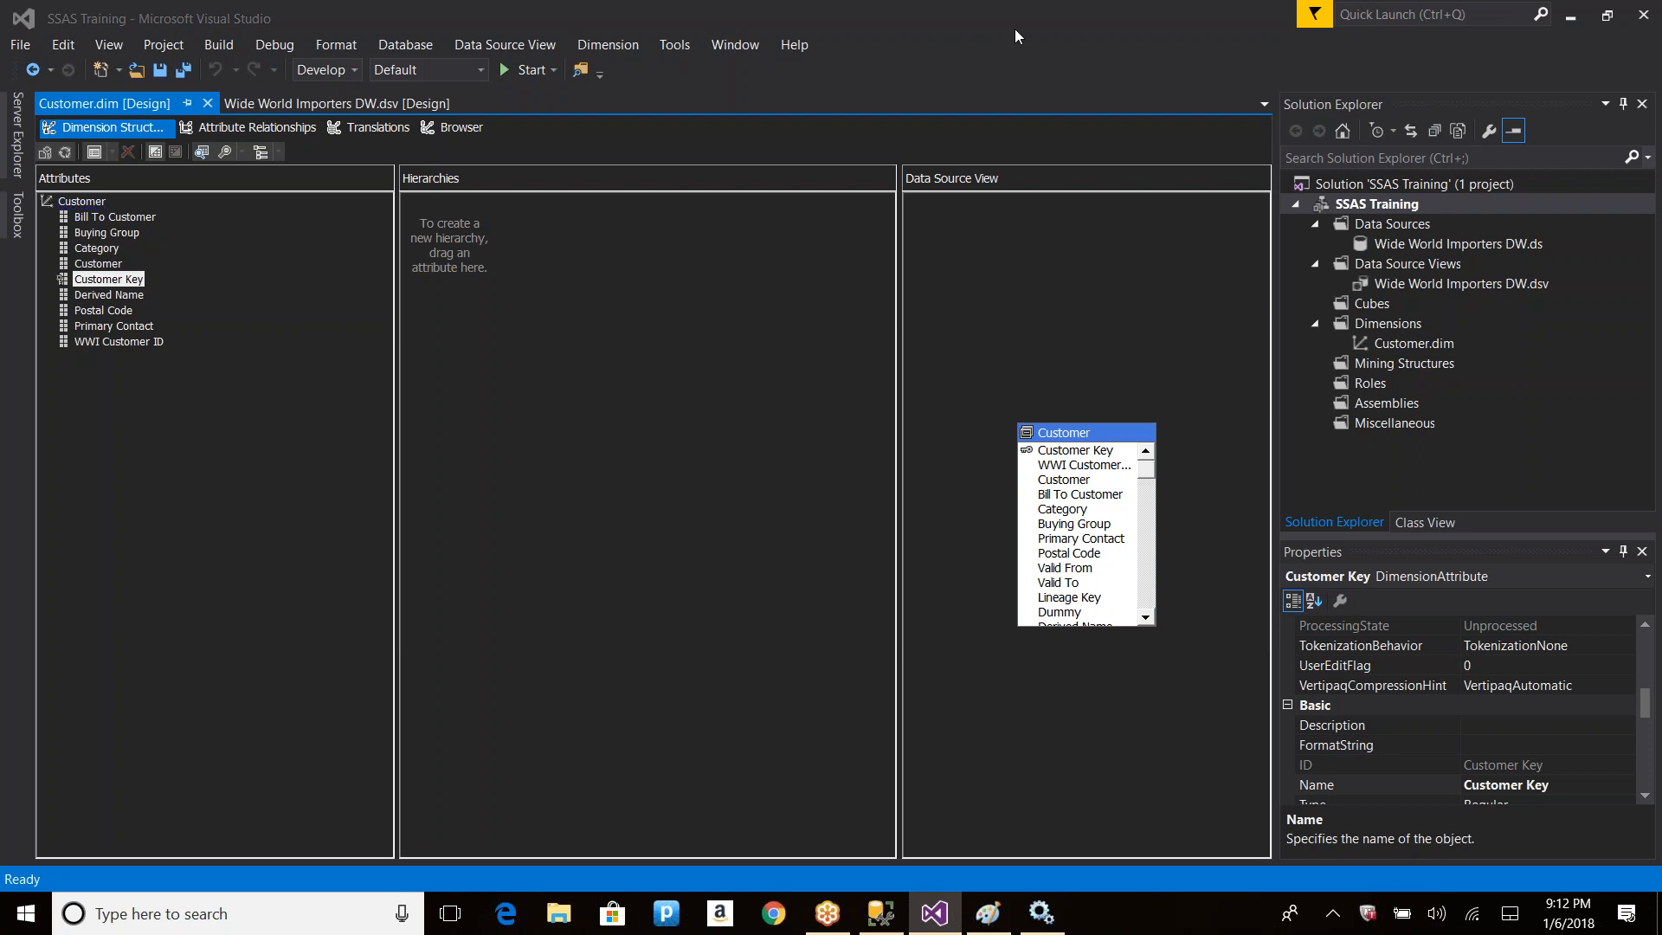